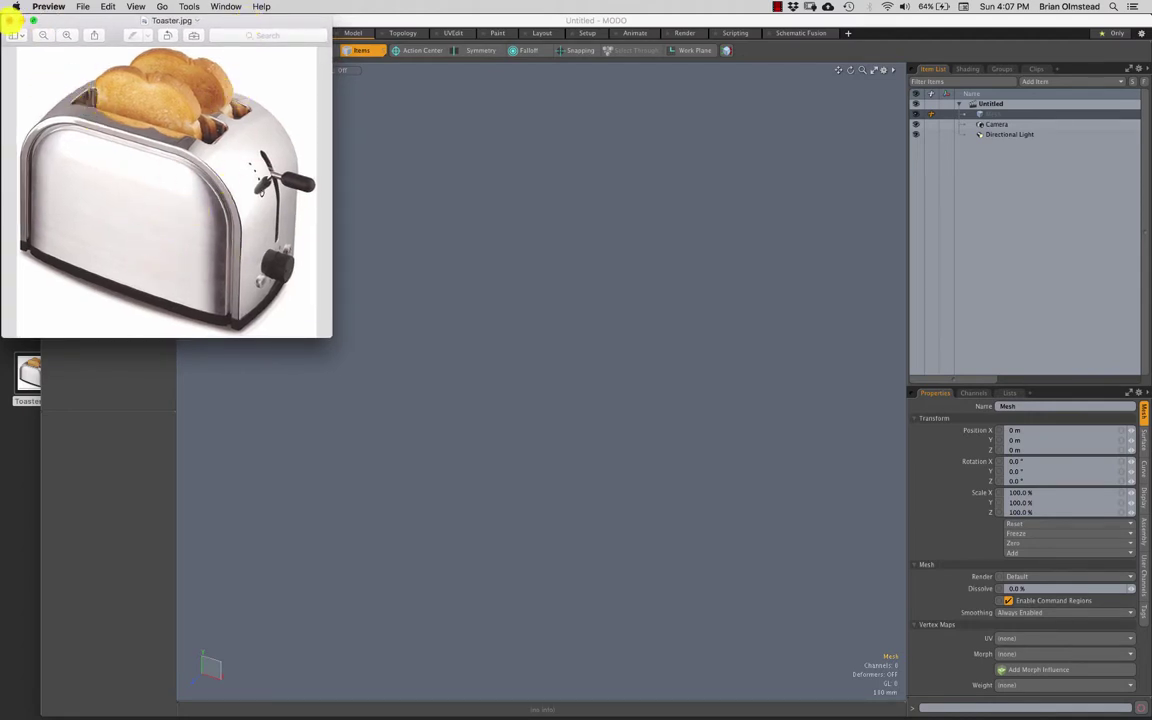
Step: Close the toaster picture preview, switch to MODO and set the viewport to the Front view
left_click(9, 19)
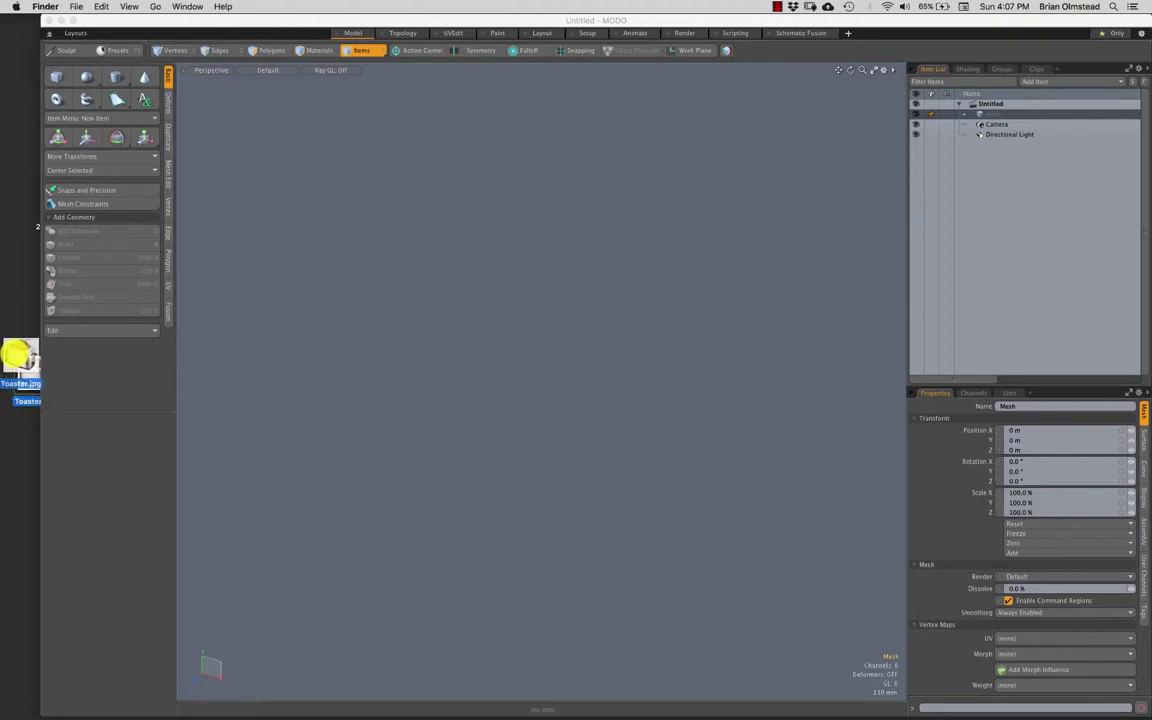
left_click(375, 314)
key("ctrl+space")
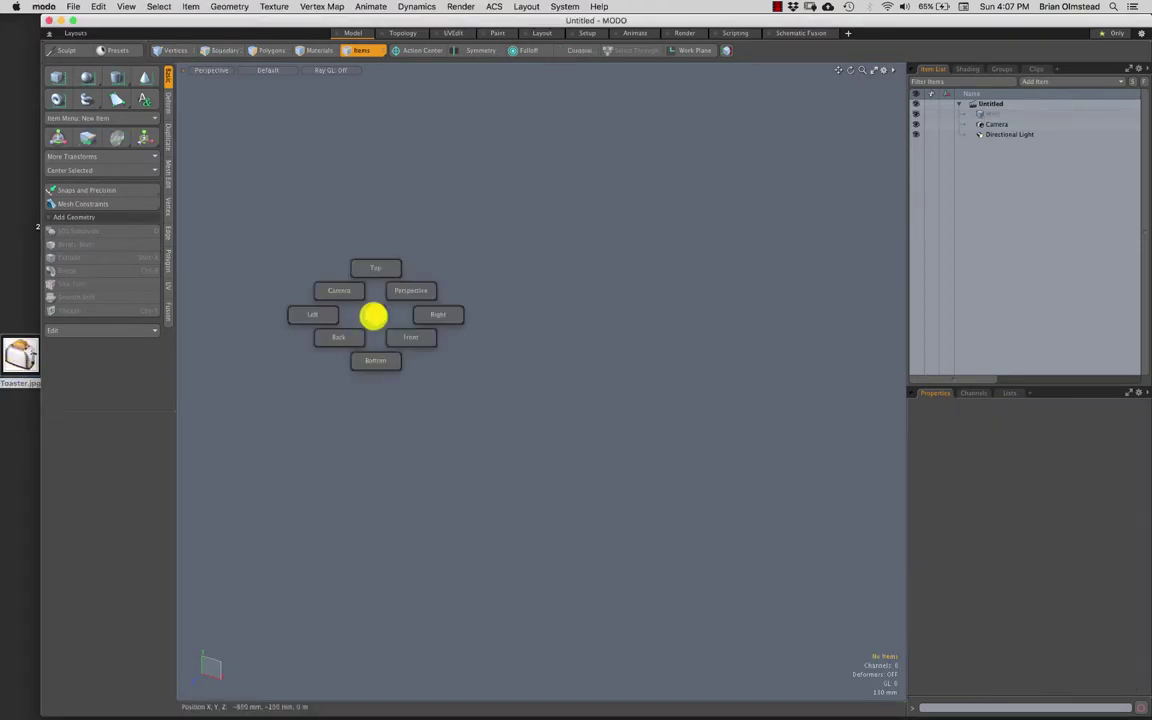
left_click(407, 352)
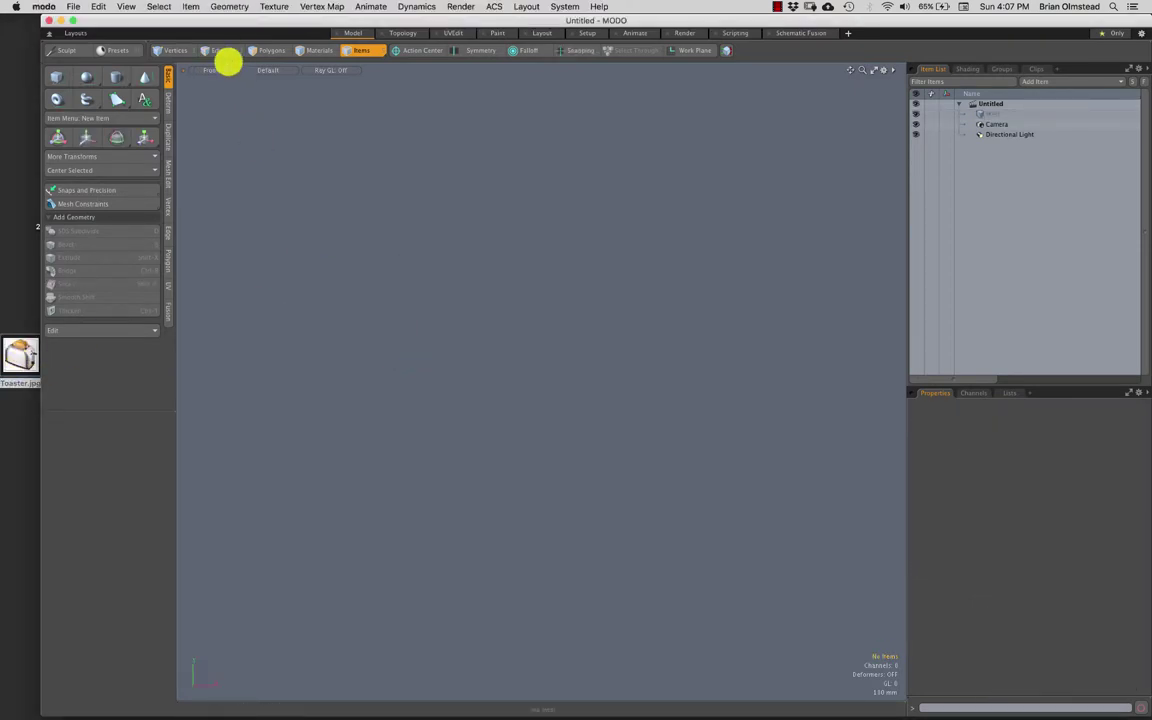
left_click(214, 69)
left_click(334, 164)
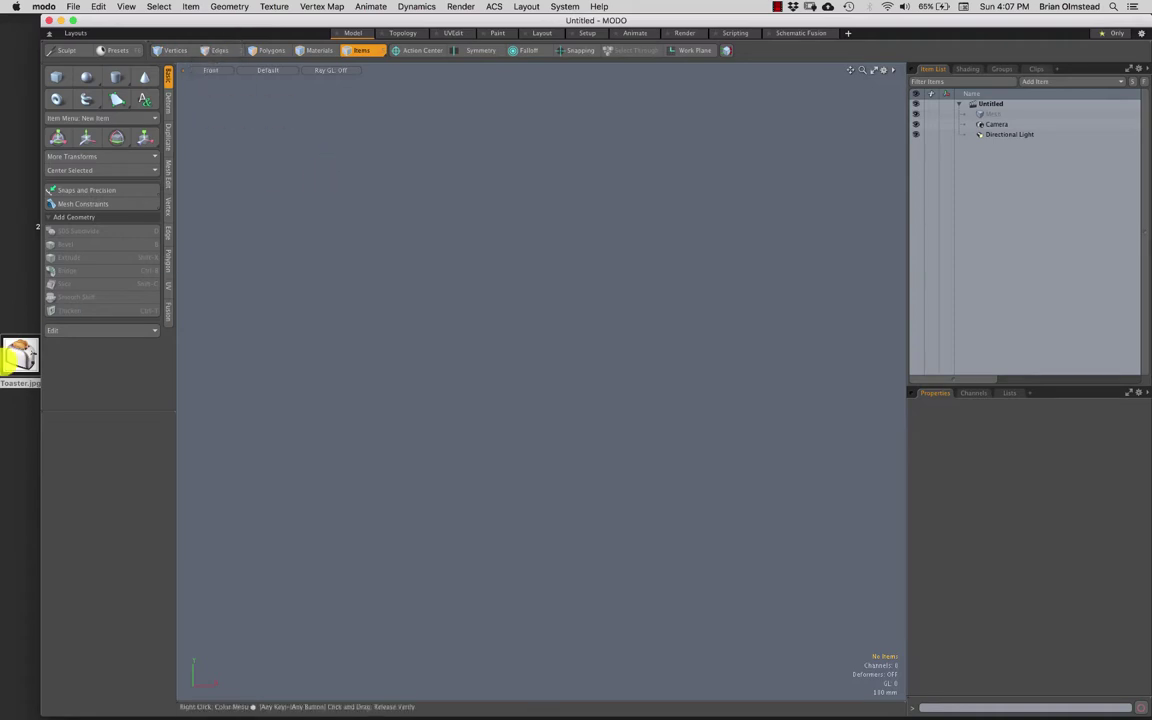
Step: Add Toaster.jpg to the viewport as a backdrop, scale it to 37.5% and move it to about X -440 mm, Y 320 mm
left_click_drag(55, 421, 442, 425)
key("r")
key("w")
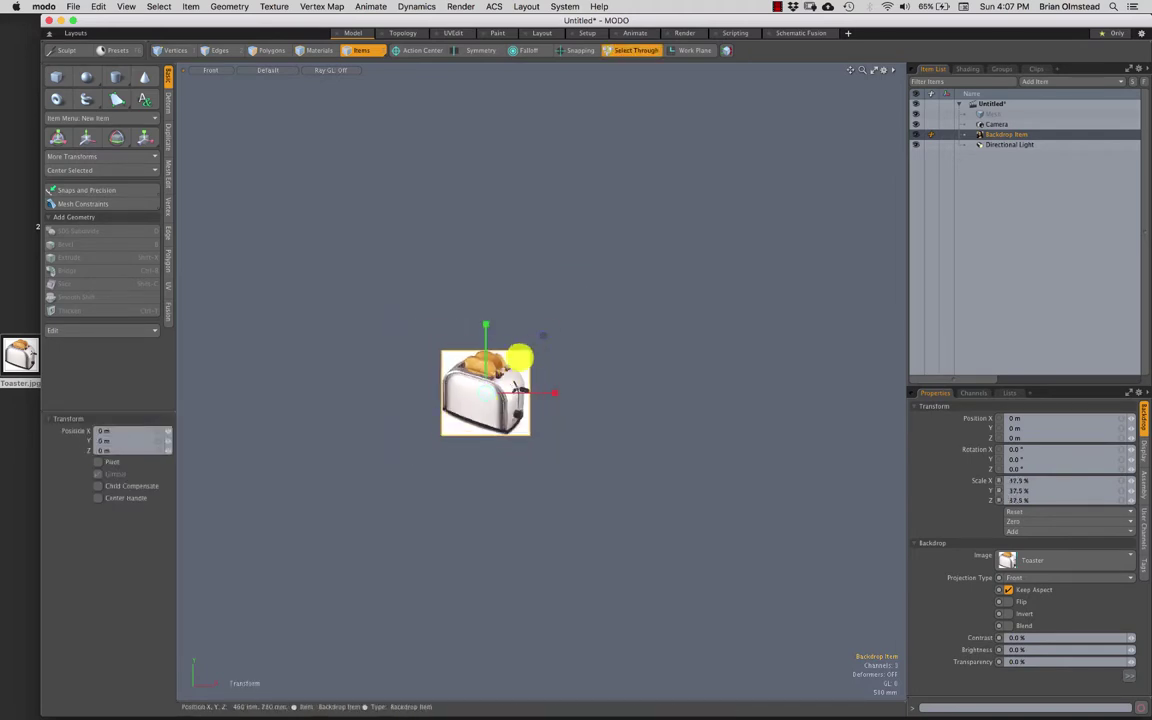
left_click_drag(521, 349, 501, 332)
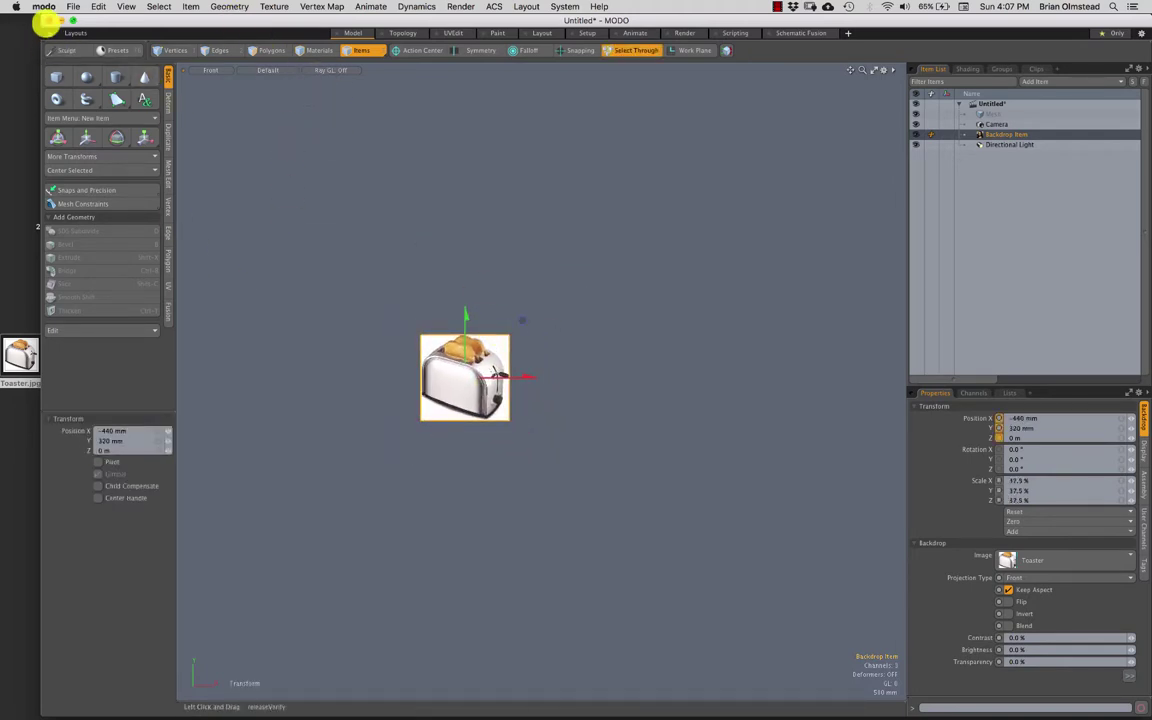
Step: Extend the application window to the full screen width and deselect the toaster backdrop
left_click_drag(42, 22, 6, 24)
key("q")
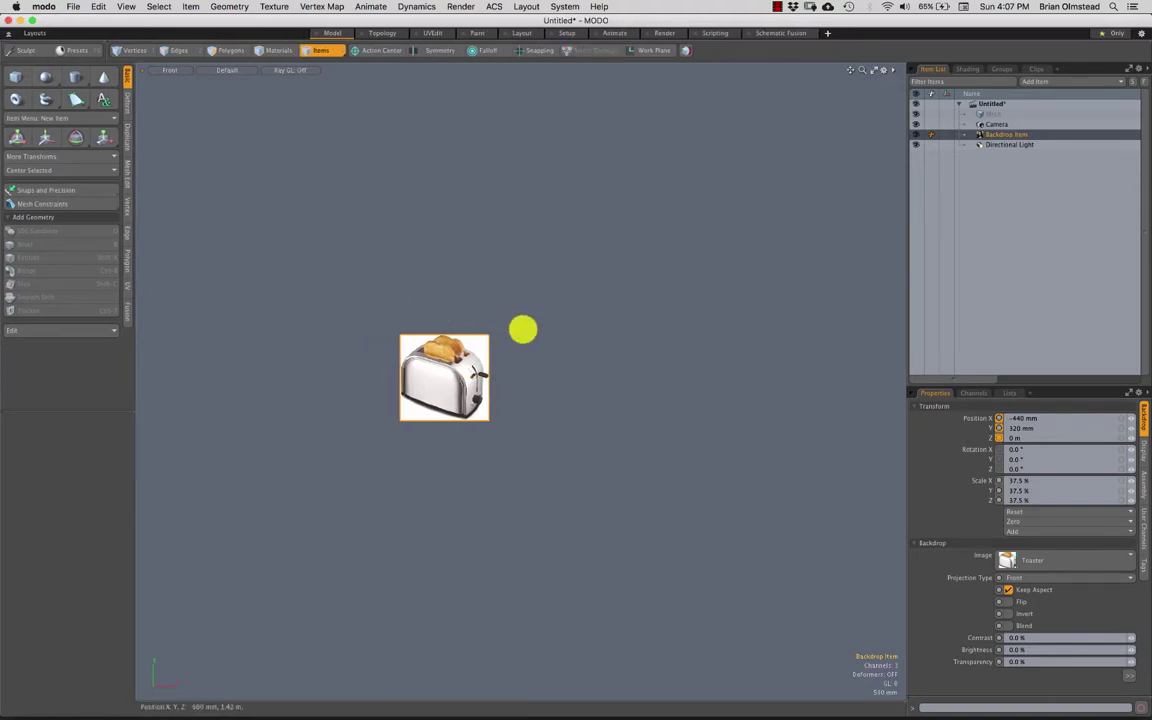
left_click(522, 329)
scroll(447, 358, "up", 2)
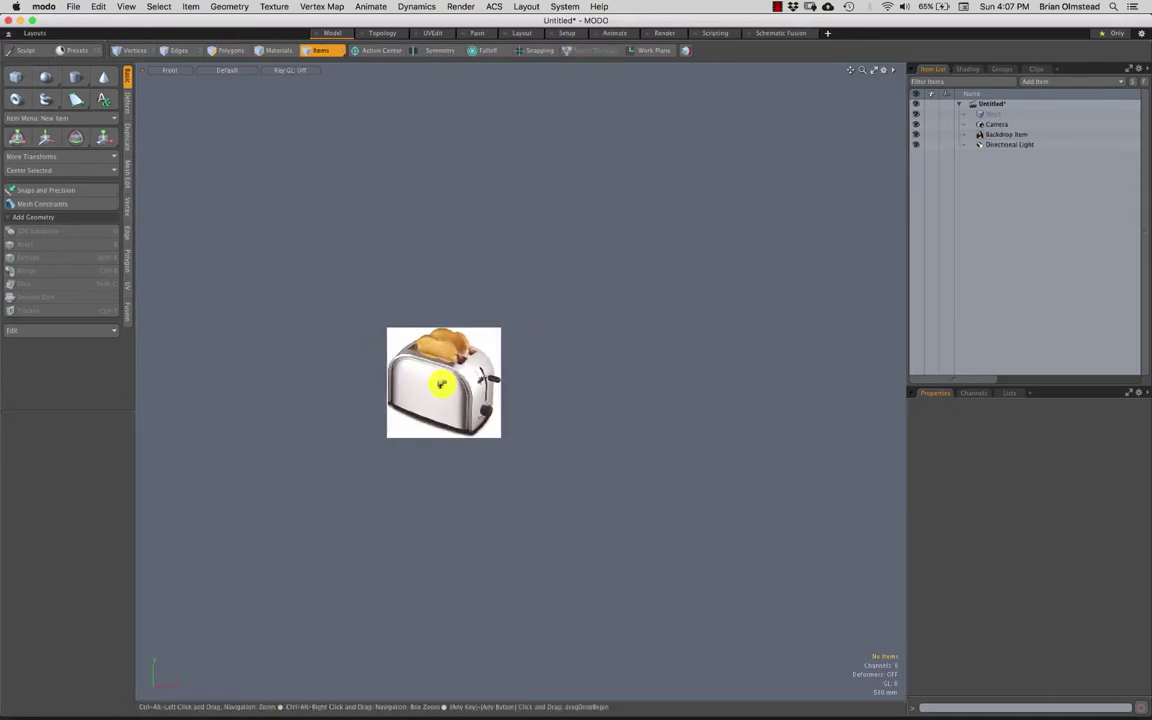
Step: Move the toaster backdrop to about X -990 mm, Y 520 mm and deselect it
left_click(460, 386)
key("w")
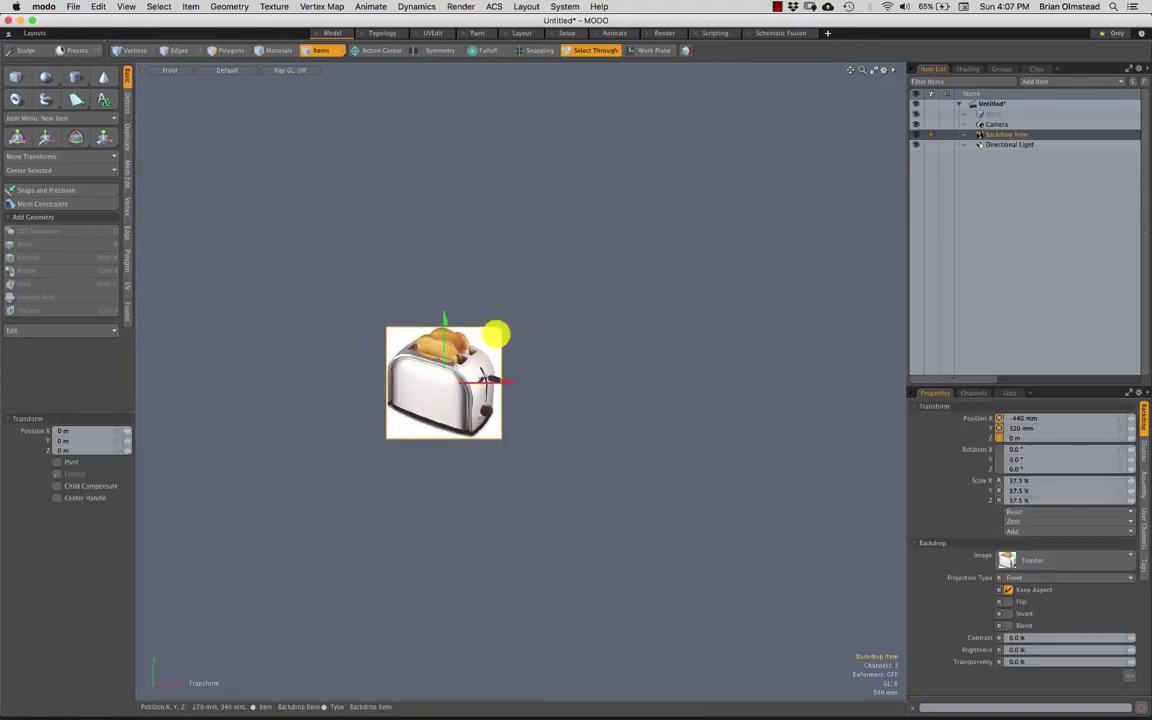
left_click_drag(502, 330, 468, 314)
scroll(510, 352, "up", 3)
key("q")
left_click(517, 357)
scroll(453, 391, "up", 3)
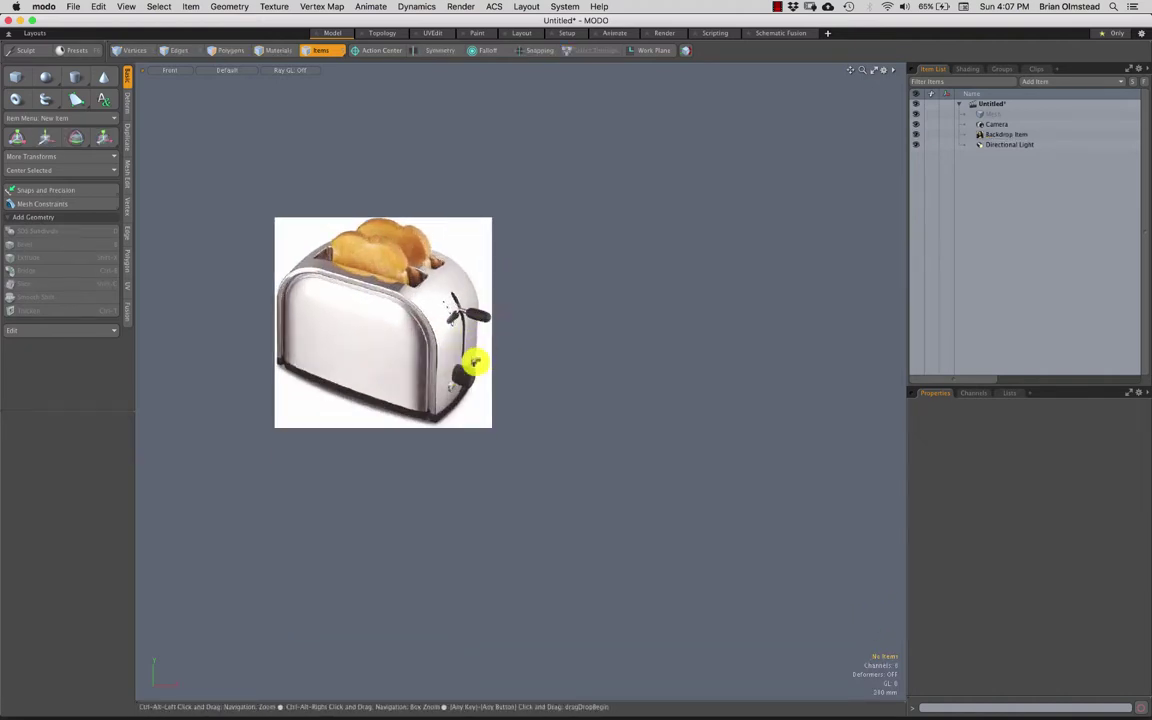
Step: Switch the viewport to Perspective and view the toaster backdrop at an angle
middle_click_drag(468, 391, 602, 275)
right_click_drag(606, 296, 600, 292)
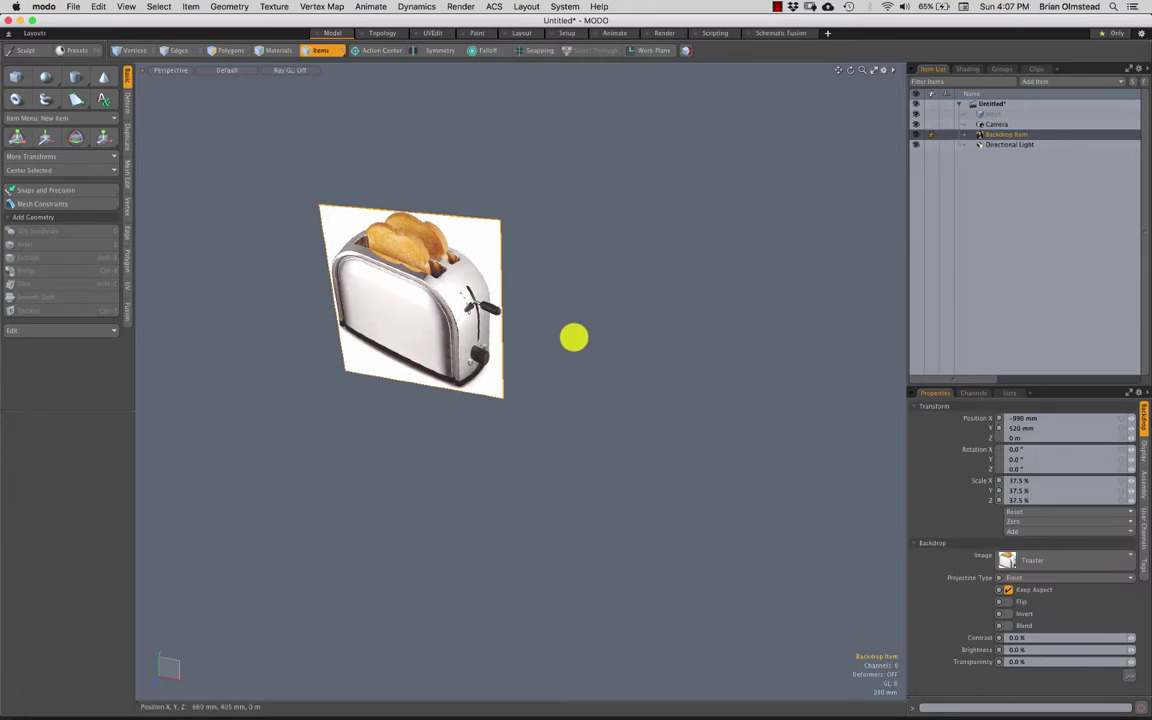
left_click(566, 331)
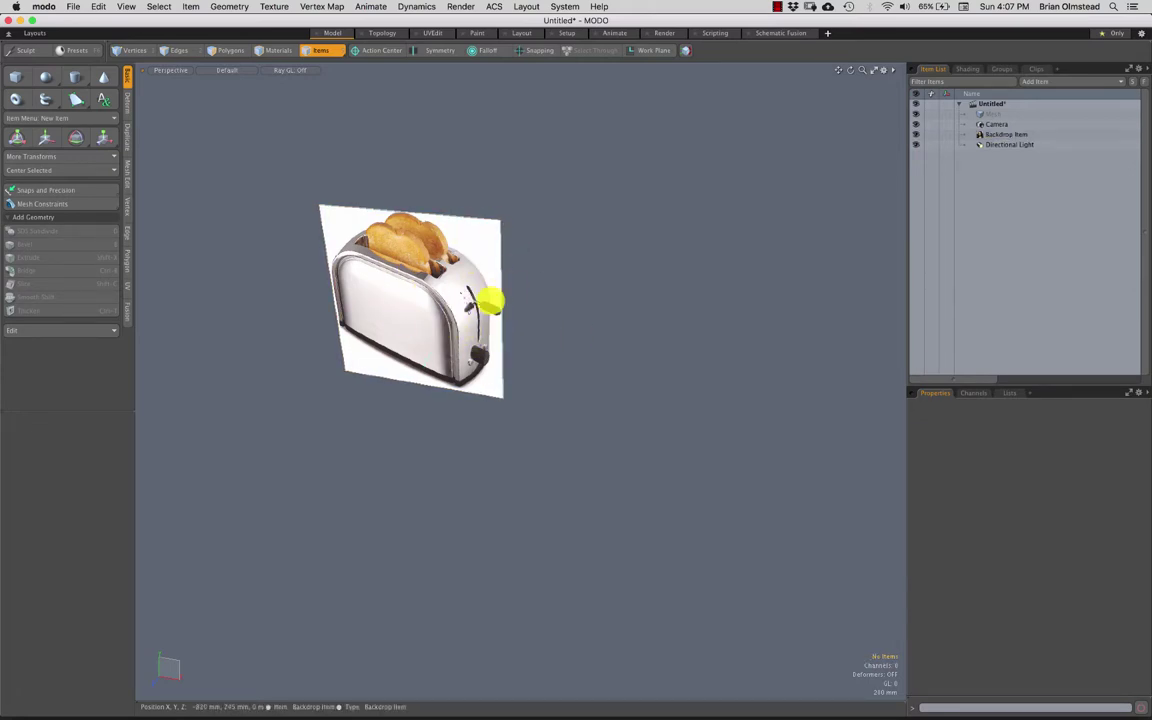
left_click_drag(454, 318, 395, 337, "alt")
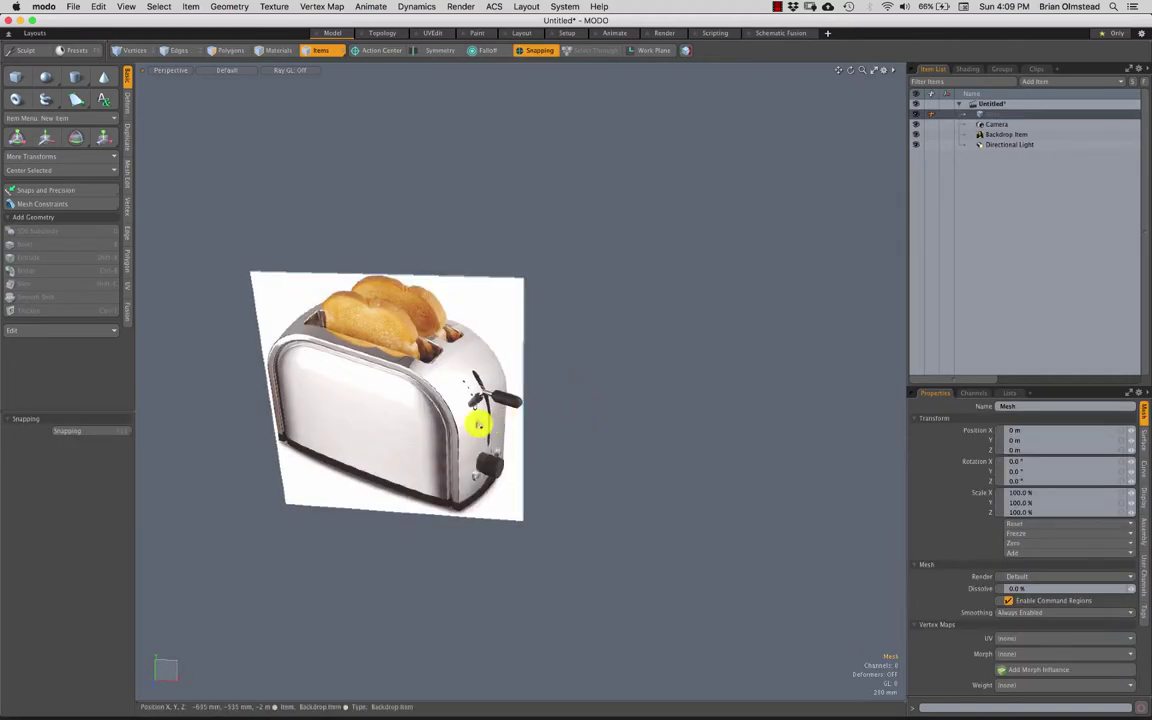
left_click_drag(478, 425, 516, 390, "alt")
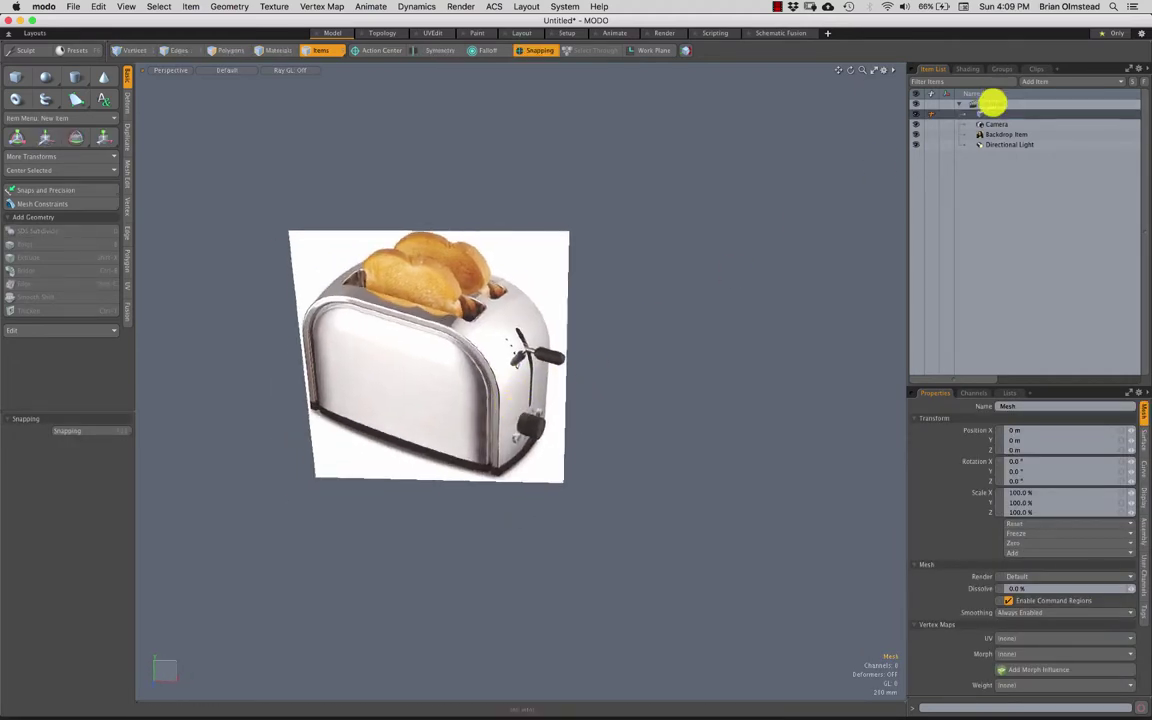
Step: Add a default cube to the Mesh item beside the toaster backdrop
left_click(993, 135)
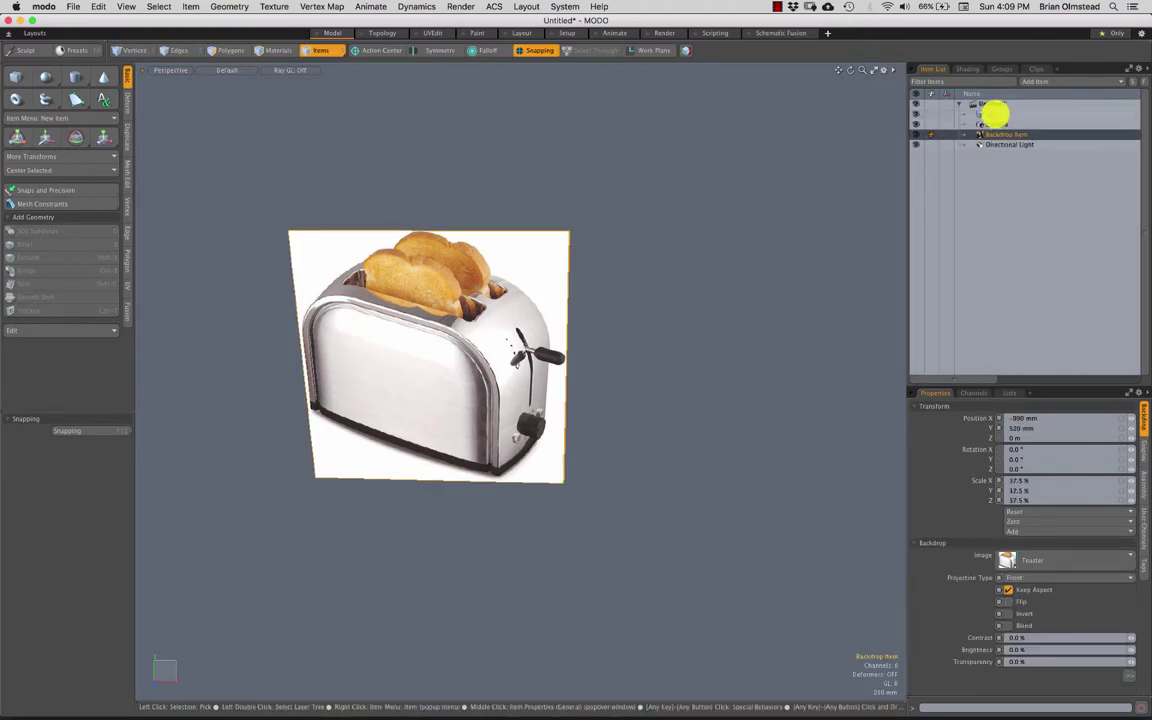
left_click(995, 114)
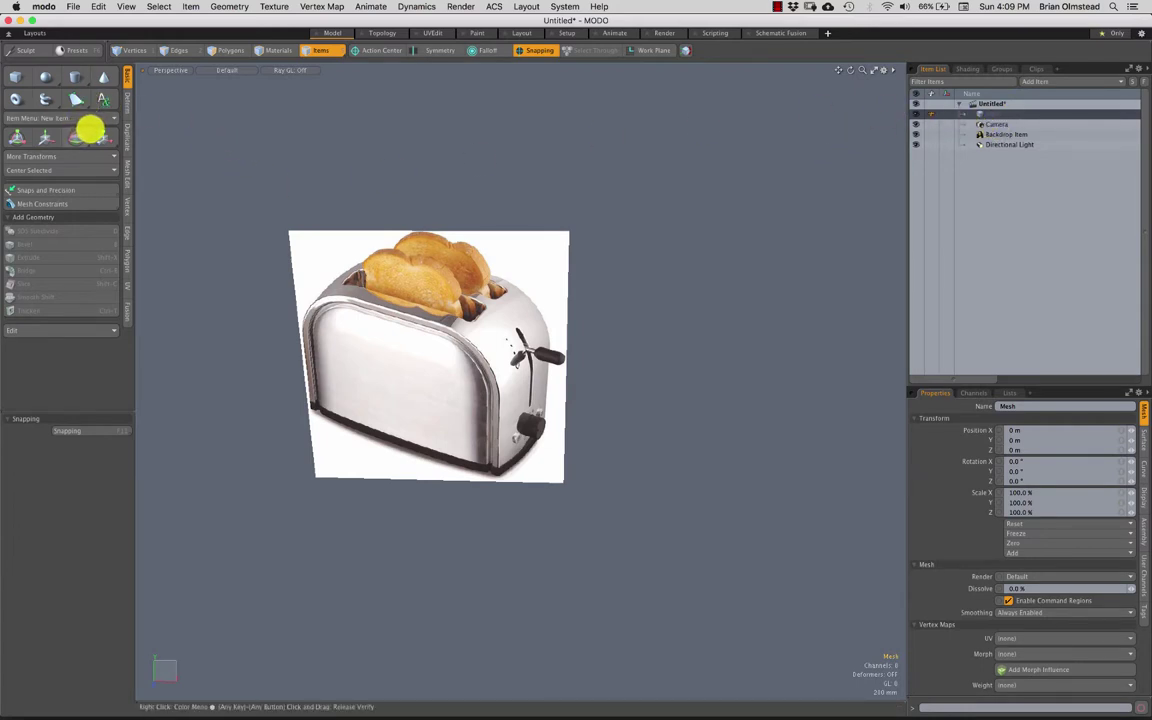
left_click(16, 77)
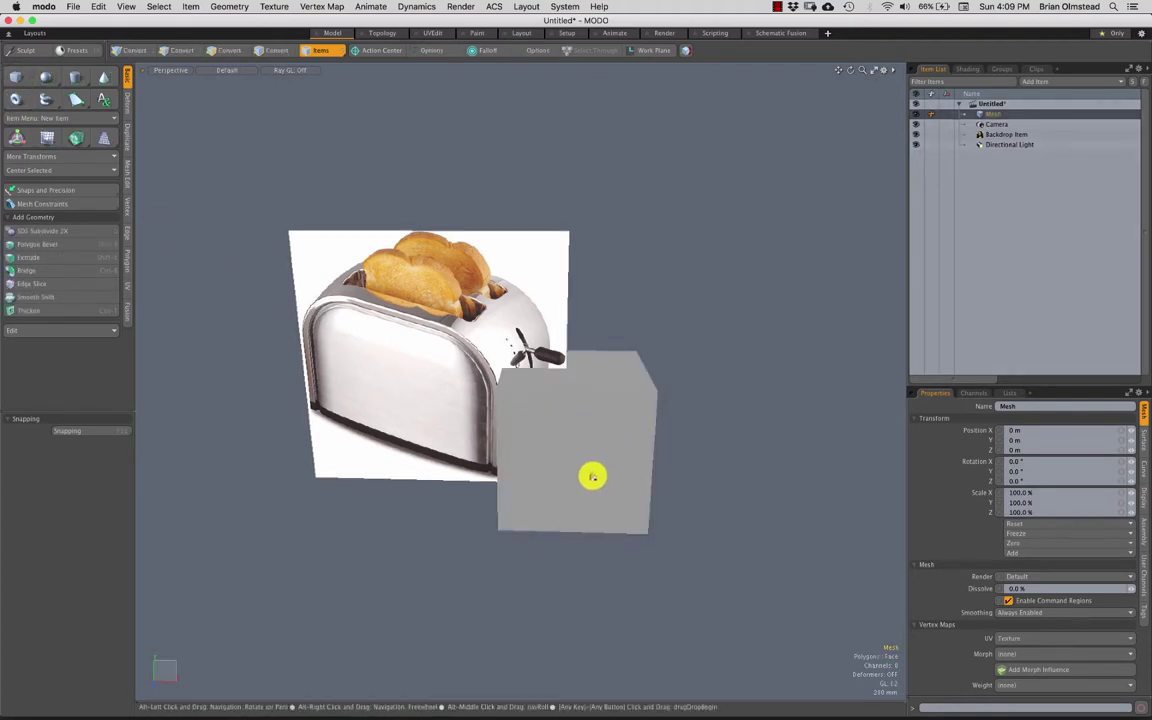
left_click_drag(591, 476, 532, 411, "alt")
left_click(679, 296)
left_click_drag(455, 403, 540, 320, "ctrl+alt")
Step: Select all of the cube's polygons and turn on the Dimensions Tool
key("3")
double_click(582, 338)
left_click_drag(522, 278, 496, 303, "alt")
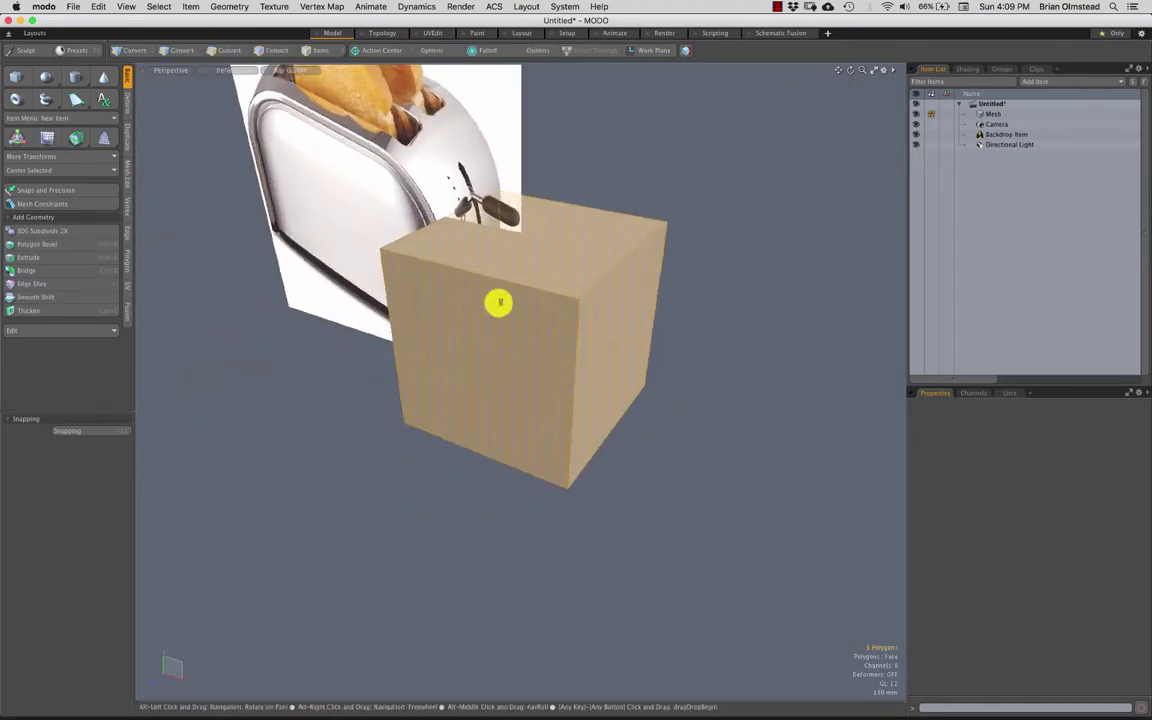
left_click_drag(87, 20, 88, 20)
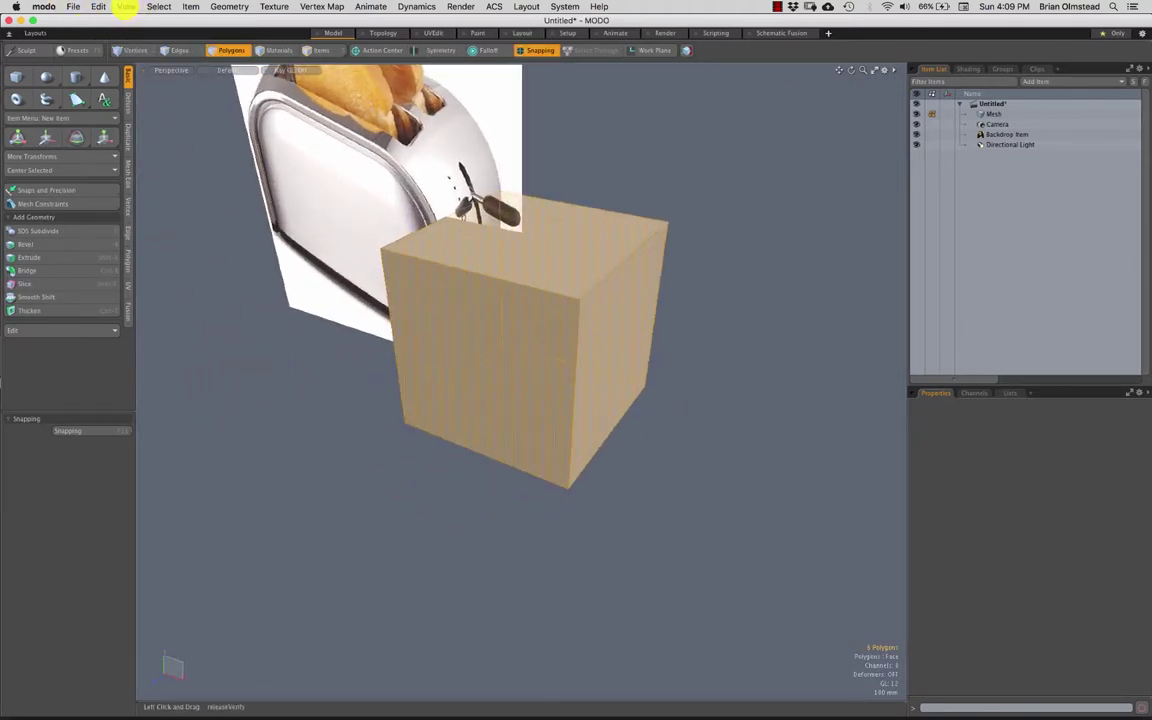
left_click(126, 7)
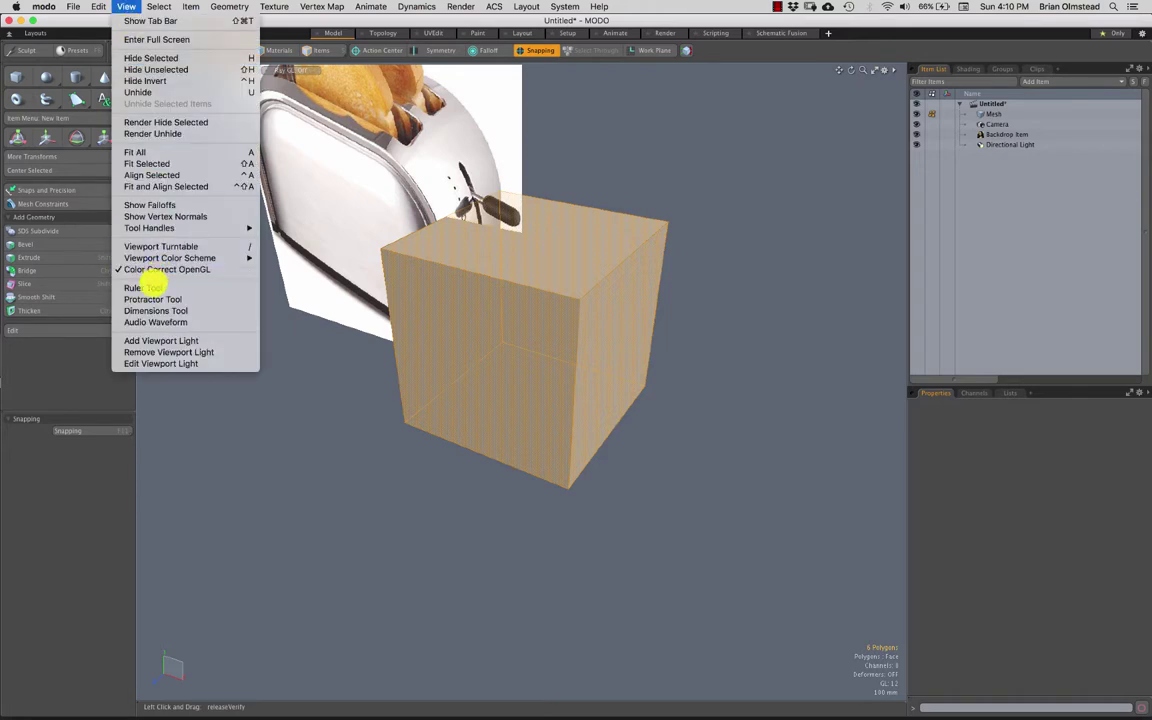
left_click(155, 310)
left_click_drag(489, 365, 516, 345, "alt")
scroll(508, 318, "up", 4)
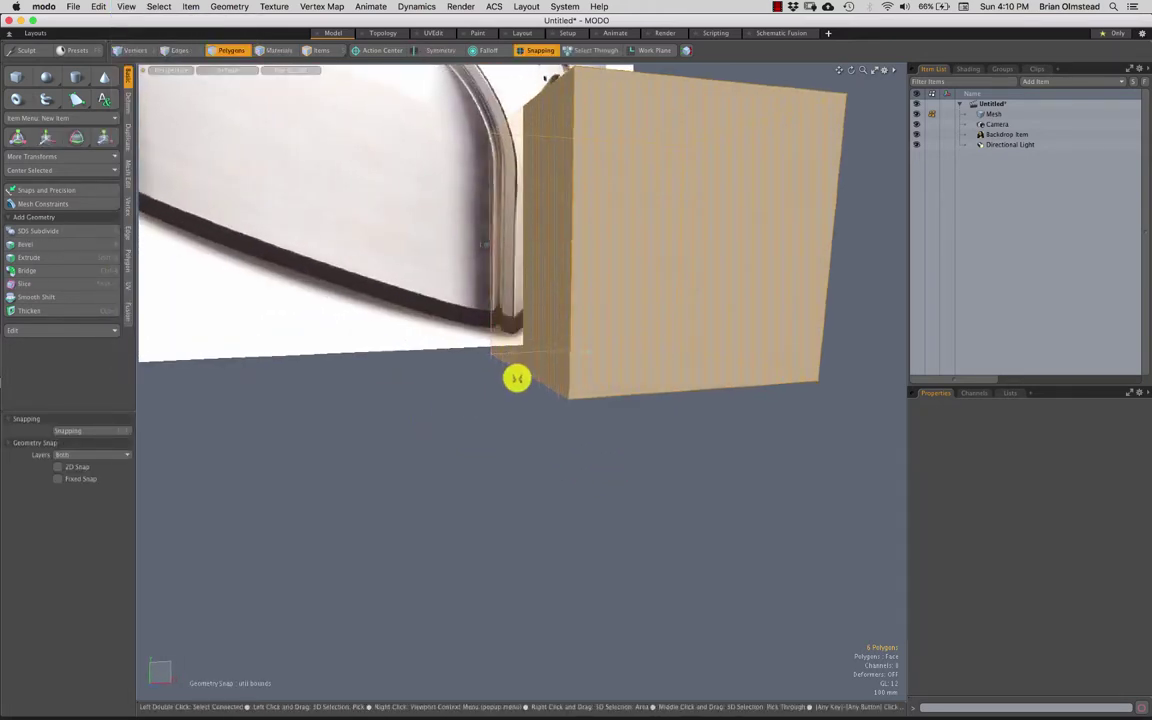
Step: Scale the cube uniformly down to 350 mm per side and return to Items mode
left_click_drag(597, 368, 548, 368, "alt")
key("r")
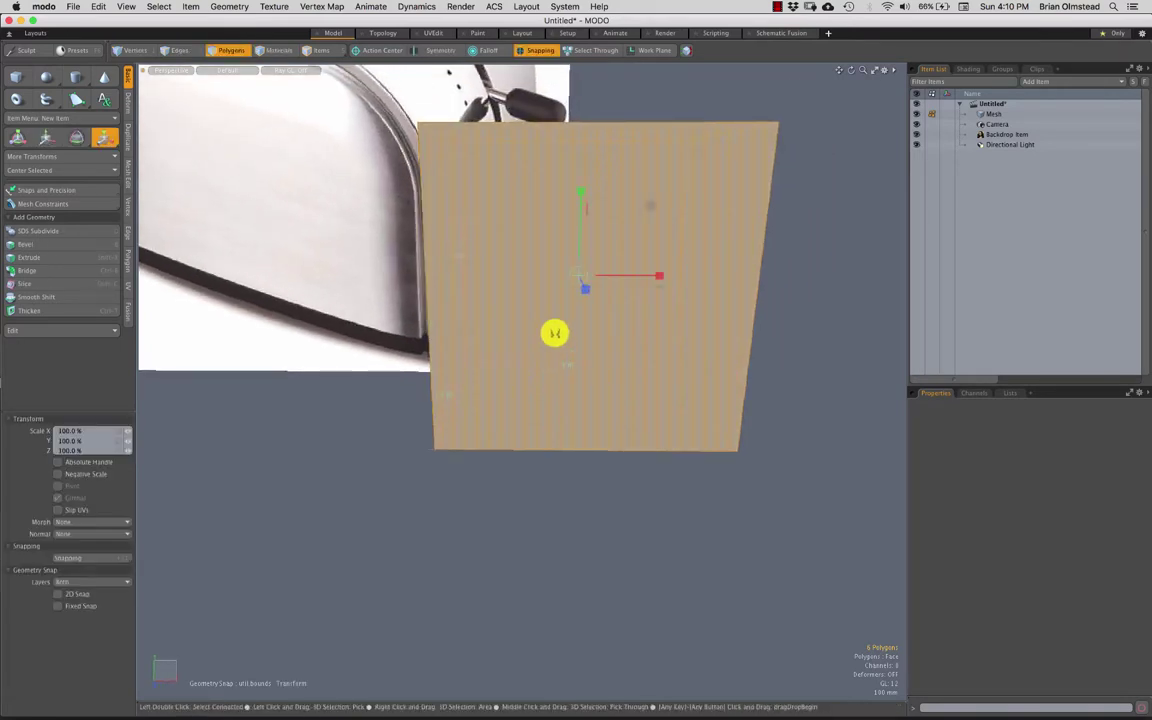
left_click_drag(578, 270, 483, 332)
key("space")
key("space")
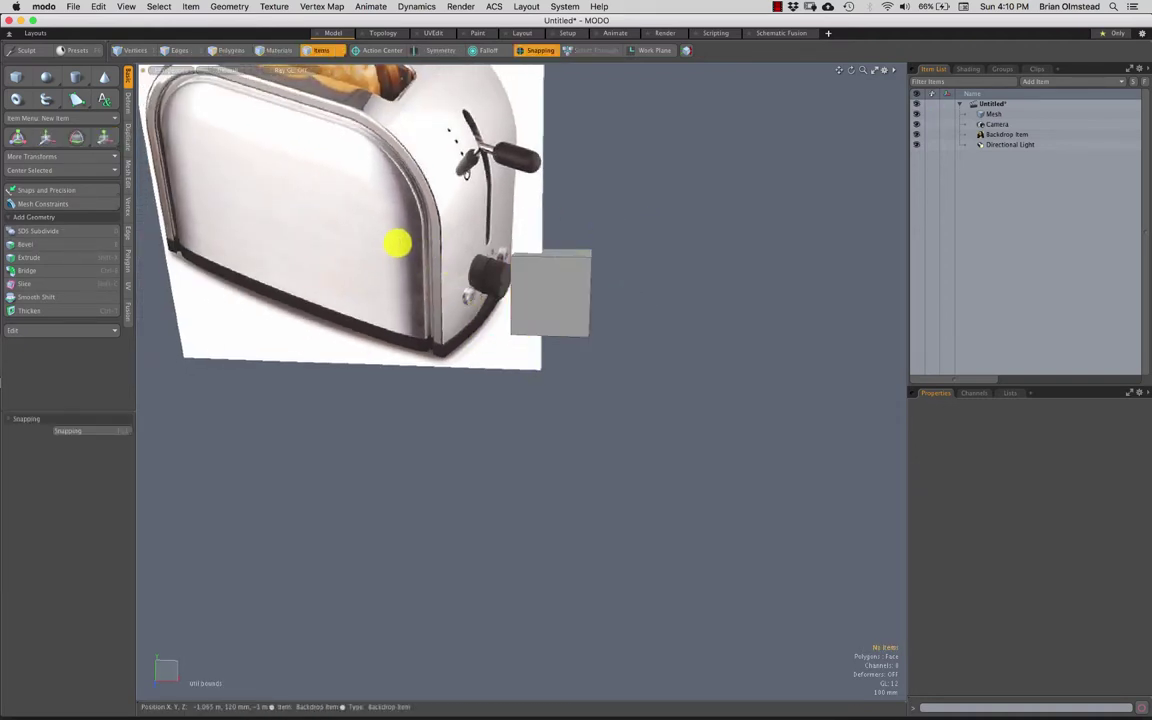
Step: Scale the toaster backdrop down to about 6.19% and move it to about X -670 mm, Y -5 mm
left_click(398, 250)
key("r")
left_click_drag(338, 173, 283, 247)
key("w")
left_click_drag(391, 131, 481, 221)
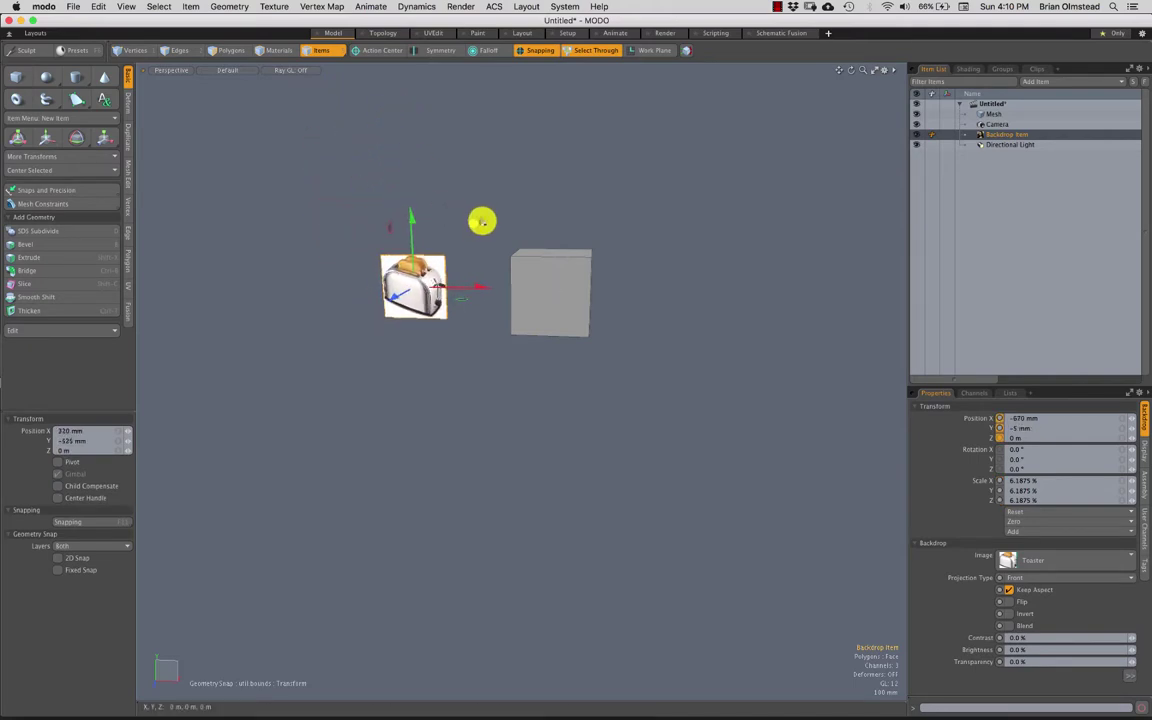
Step: Enlarge the backdrop's X and Y scale to about 8.79% and move it to about X -730 mm, Y 20 mm
mouse_move(483, 333)
left_mouse_down("alt")
mouse_move(519, 337)
mouse_move(500, 335)
left_mouse_up("alt")
left_click_drag(496, 199, 457, 245)
key("r")
key("w")
key("space")
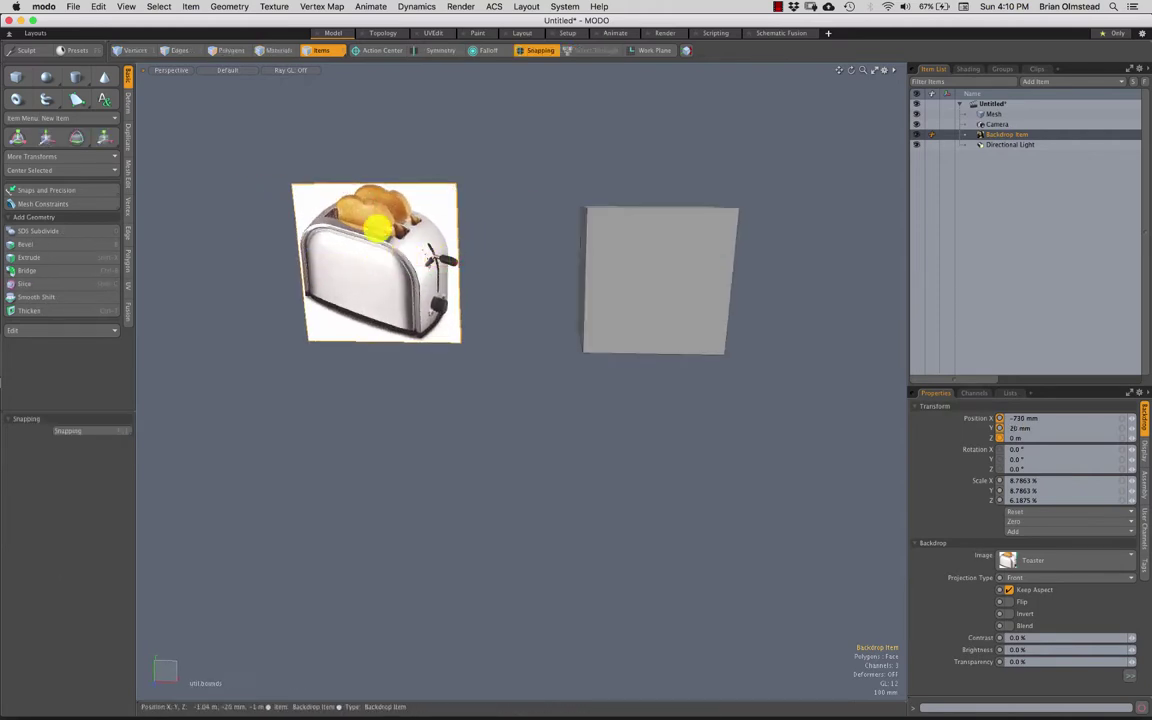
left_click(411, 247)
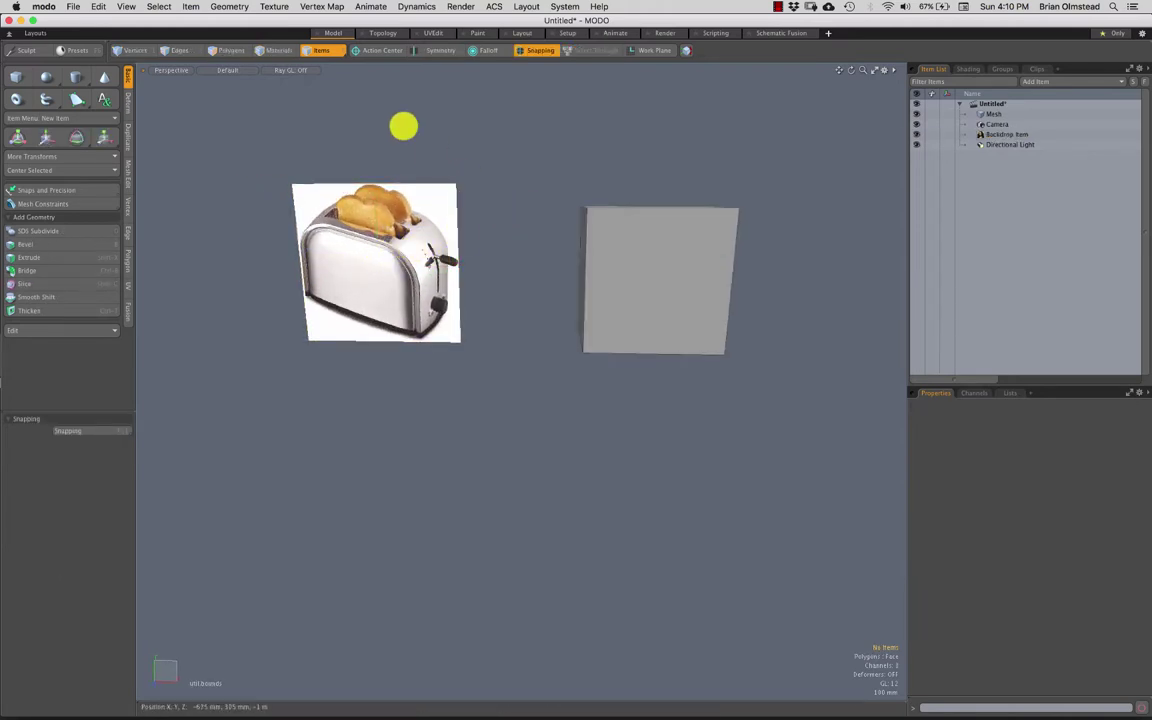
left_click(352, 231)
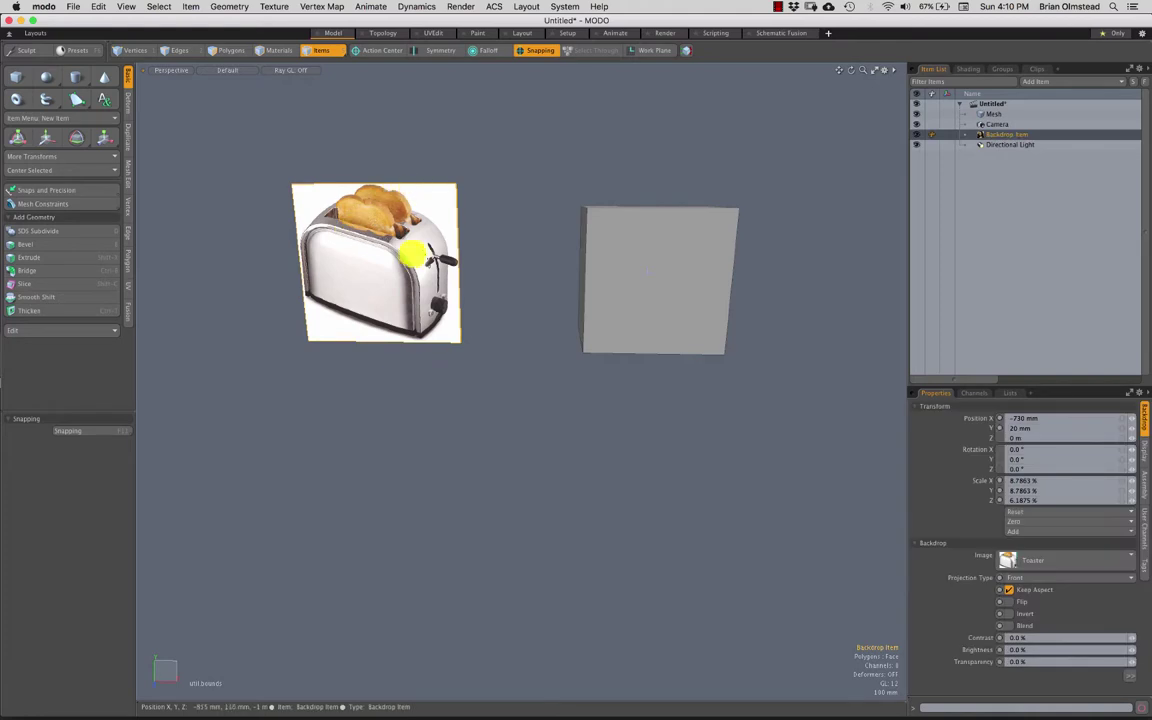
key("w")
mouse_move(448, 189)
left_mouse_down()
mouse_move(442, 206)
mouse_move(467, 195)
mouse_move(442, 180)
left_mouse_up()
Step: Select all of the cube's polygons in Polygons mode to examine its dimensions beside the toaster backdrop
left_click(229, 50)
left_click_drag(410, 115, 550, 211)
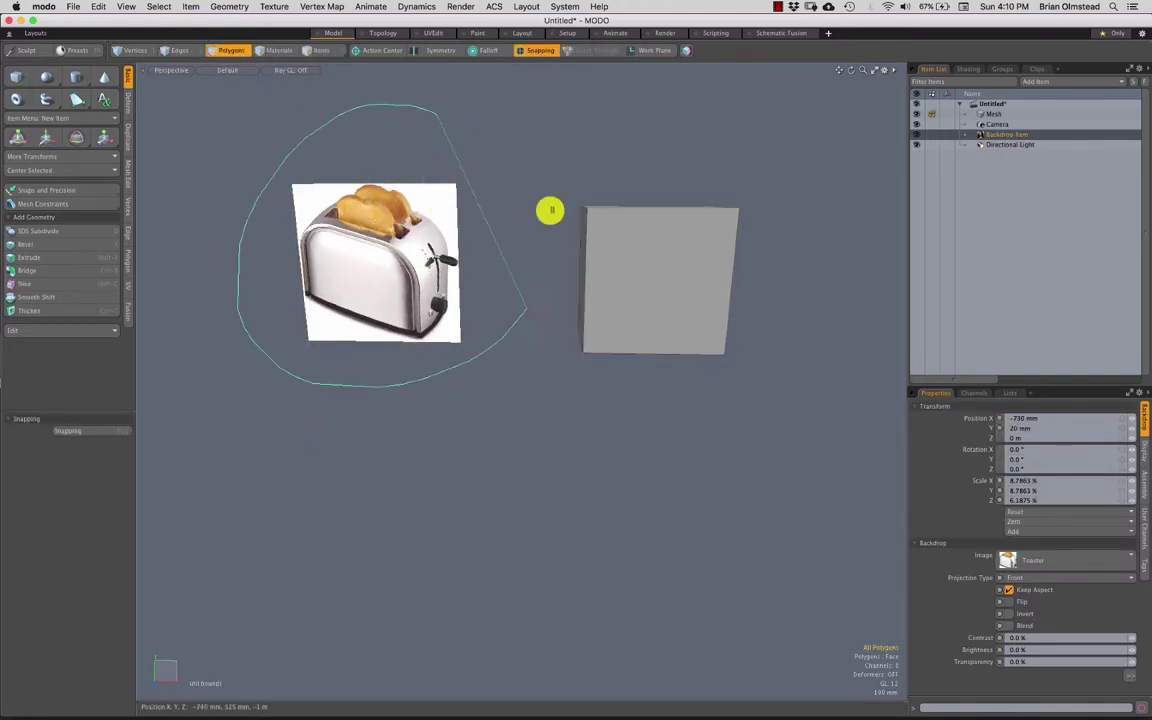
mouse_move(440, 255)
left_mouse_down("alt")
mouse_move(362, 301)
mouse_move(357, 287)
mouse_move(245, 328)
left_mouse_up("alt")
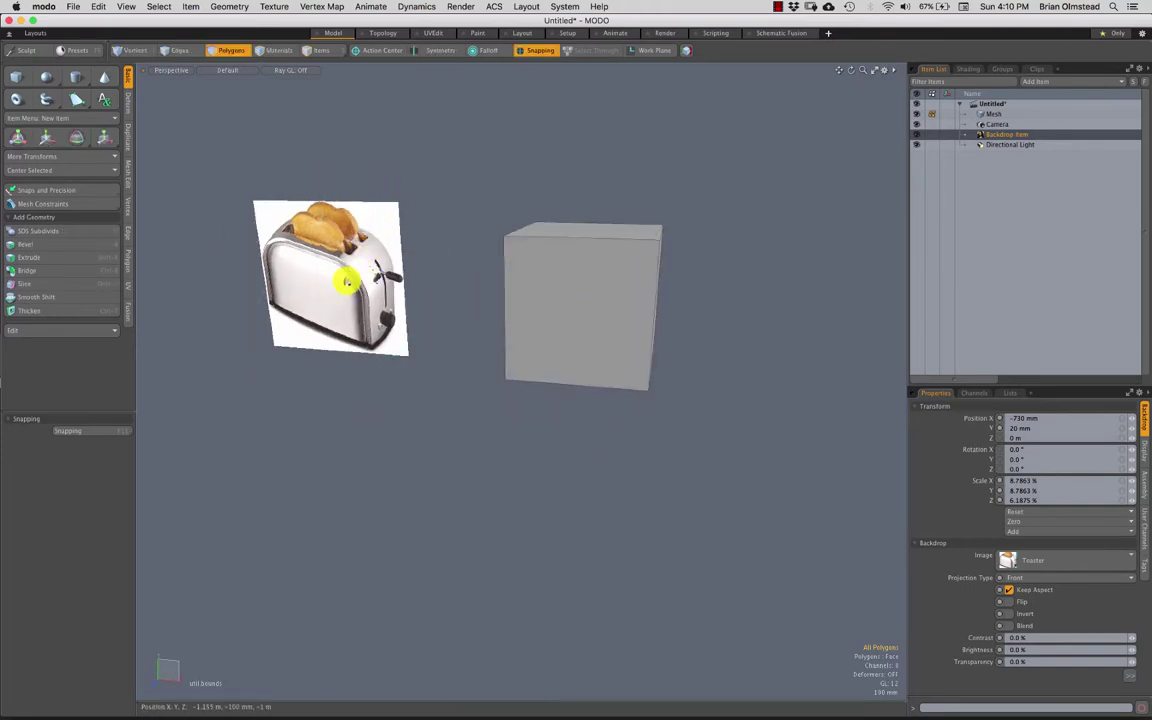
left_click_drag(346, 282, 387, 217, "alt")
left_click_drag(468, 341, 532, 224, "alt")
right_click_drag(532, 224, 550, 216)
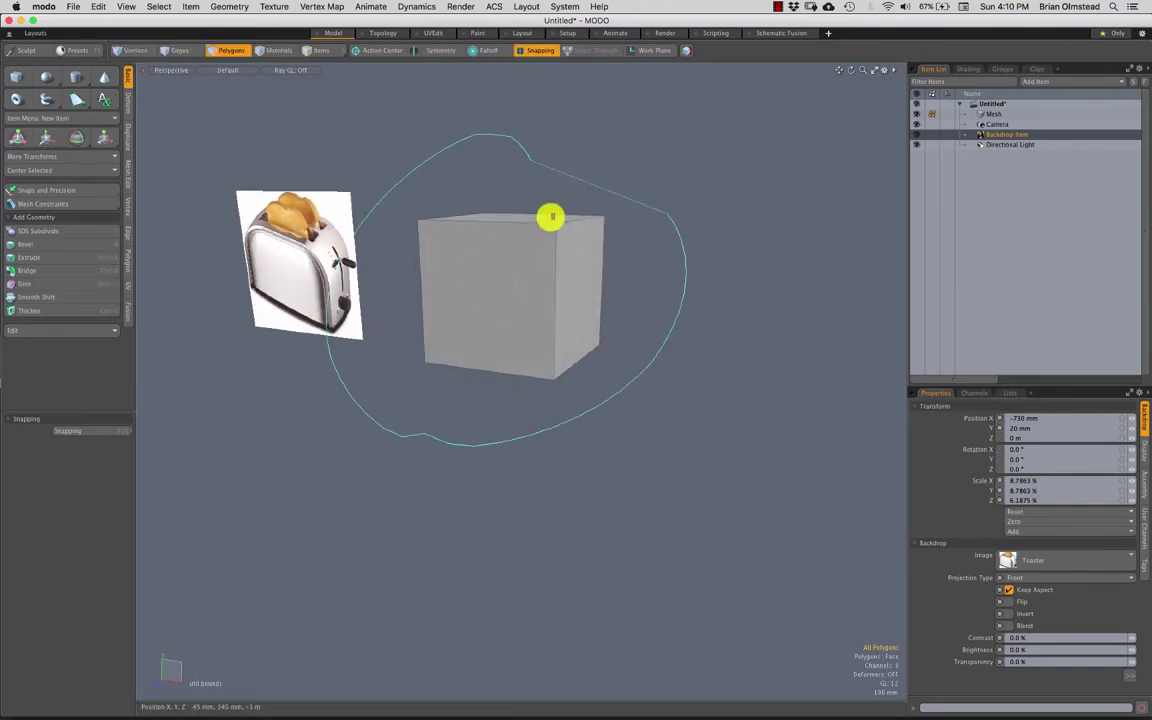
mouse_move(404, 340)
left_mouse_down("alt")
mouse_move(442, 291)
mouse_move(408, 317)
mouse_move(420, 309)
left_mouse_up("alt")
left_click(411, 313)
mouse_move(648, 160)
right_mouse_down()
mouse_move(517, 432)
mouse_move(718, 156)
right_mouse_up()
left_click_drag(648, 284, 630, 288, "alt")
left_click_drag(543, 296, 522, 307, "alt")
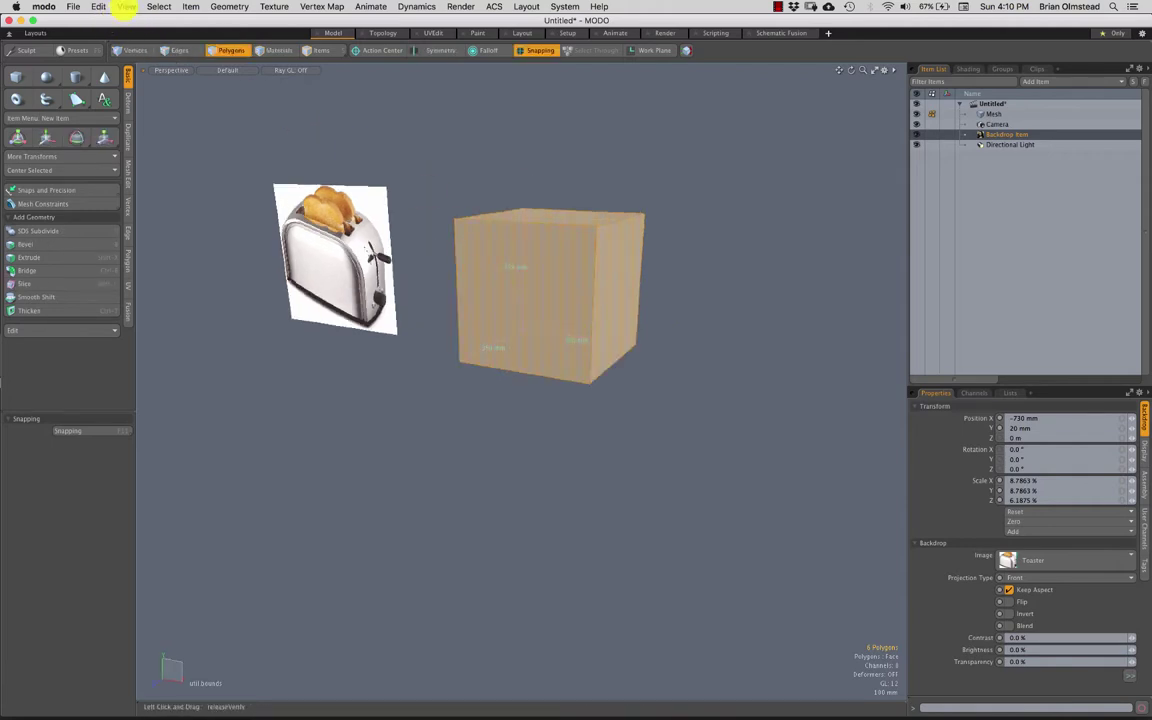
Step: Turn off the Dimensions Tool and deselect the cube's polygons
left_click(126, 6)
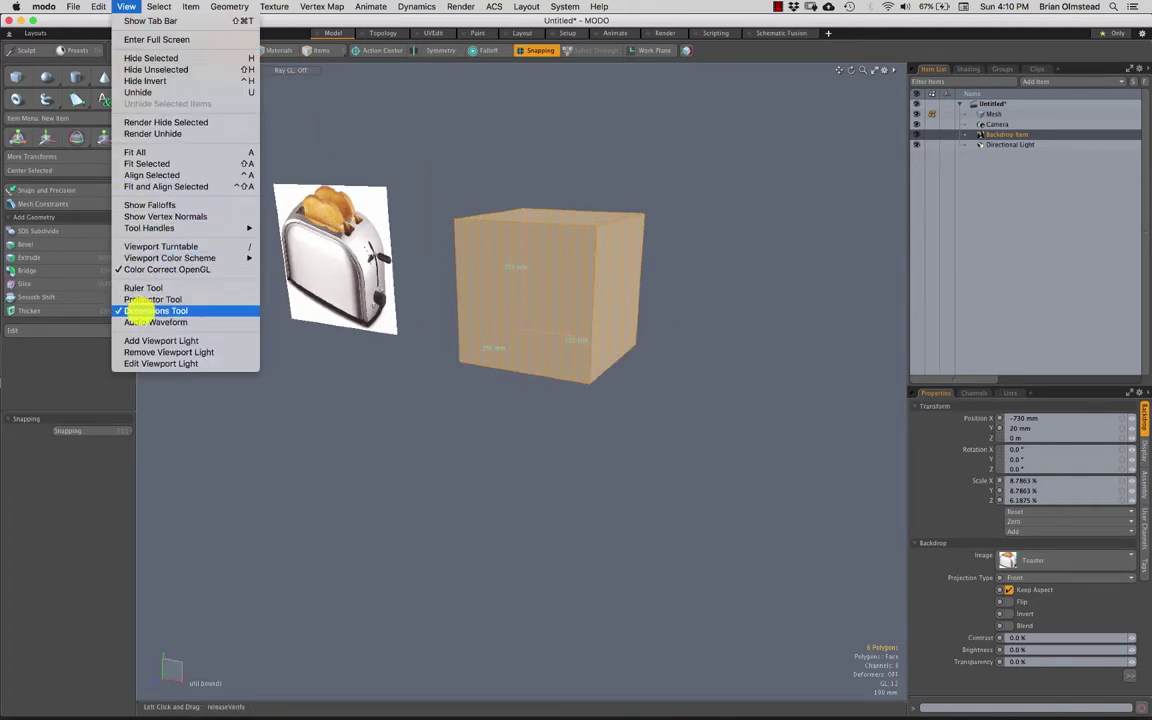
left_click(141, 310)
left_click(450, 388)
left_click_drag(445, 386, 482, 241, "alt")
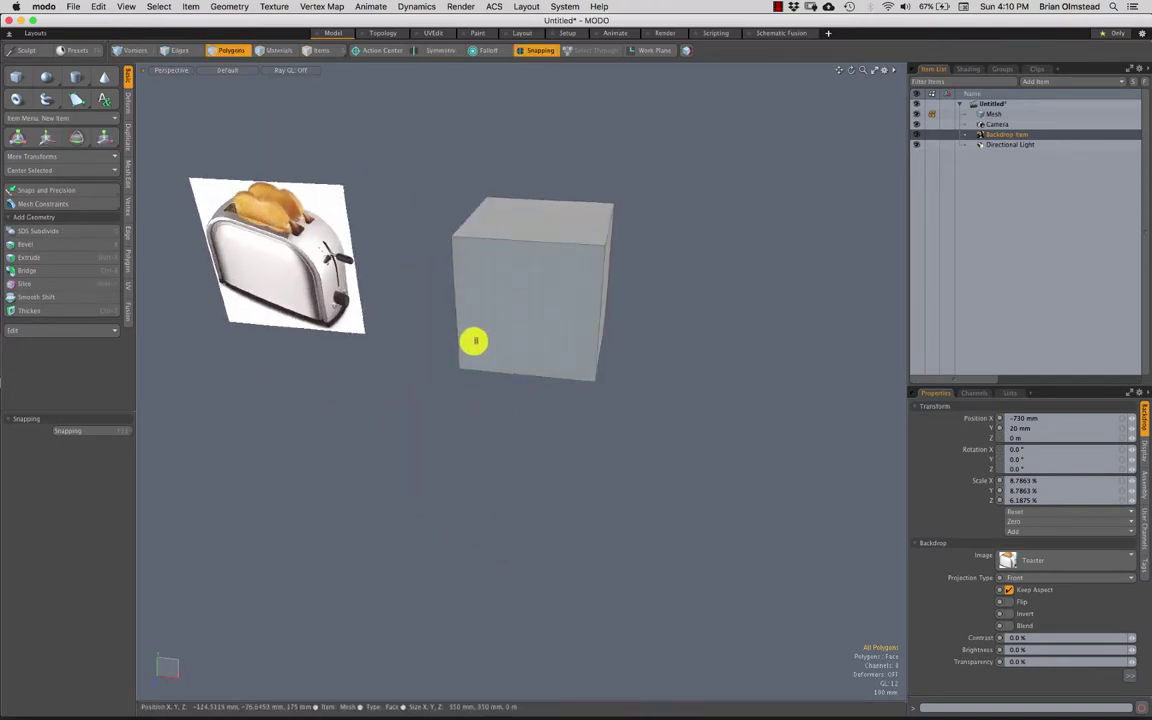
left_click_drag(468, 337, 449, 200, "alt")
scroll(476, 293, "up", 5)
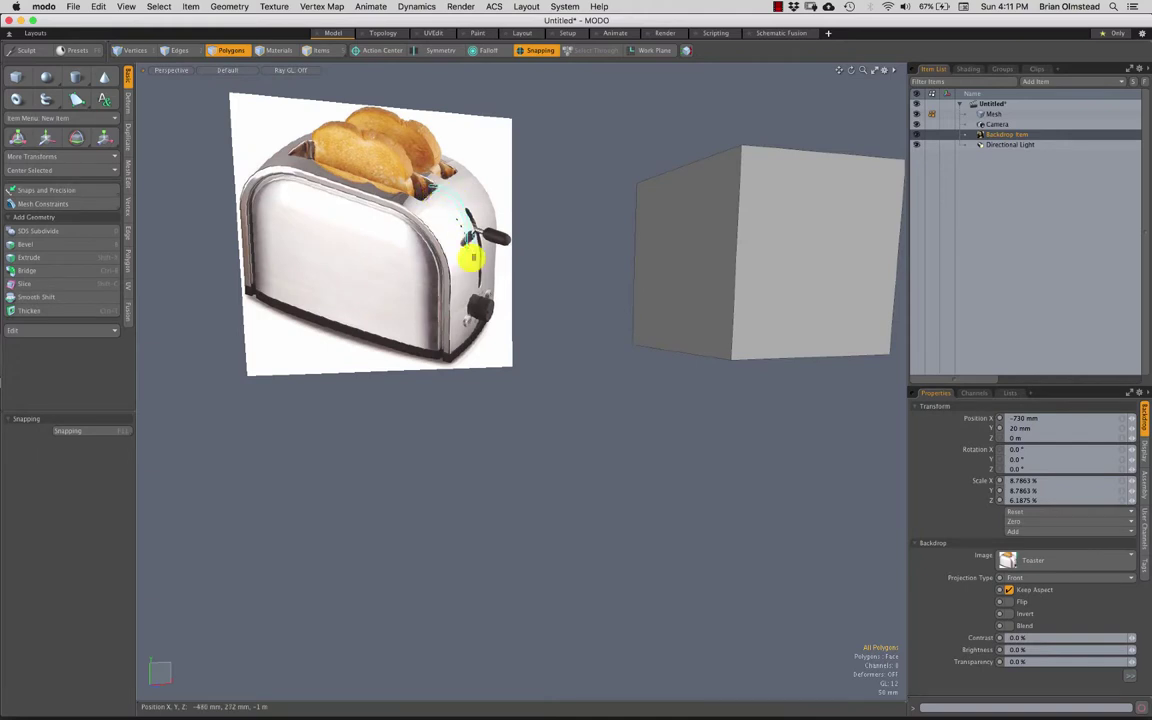
left_click_drag(473, 258, 527, 249, "alt")
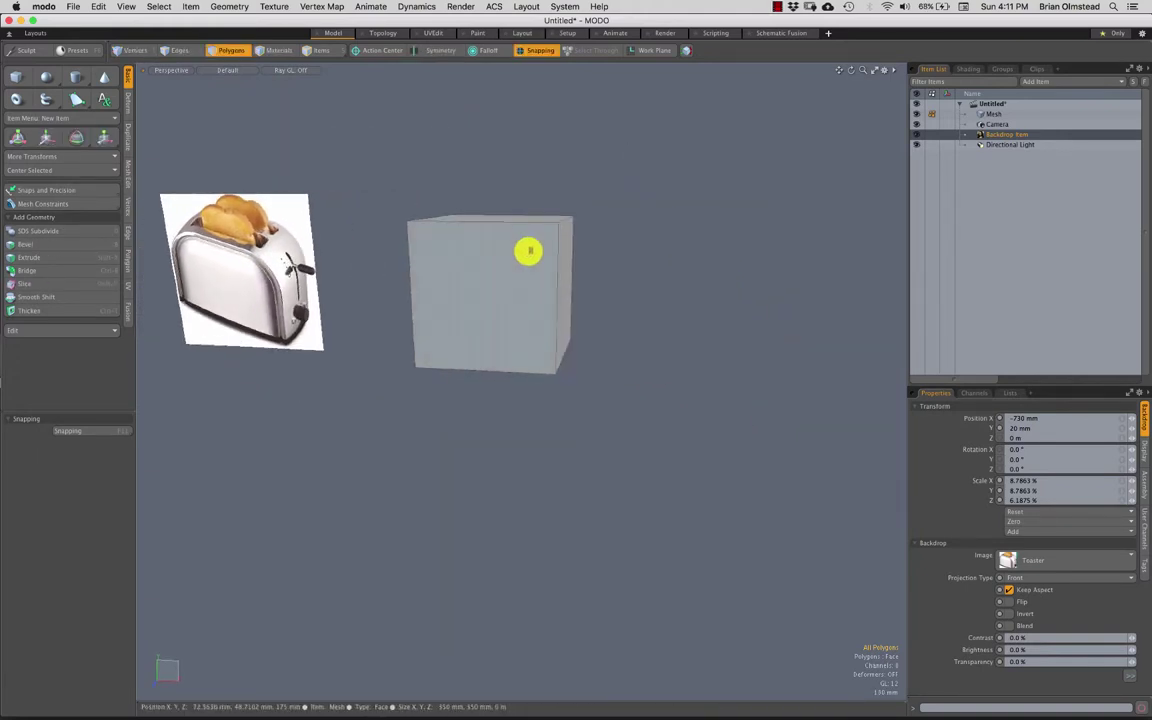
Step: Lasso-select the cube's two upper side edges in Edges mode
key("2")
right_click_drag(620, 206, 612, 195)
left_click_drag(488, 256, 527, 244, "alt")
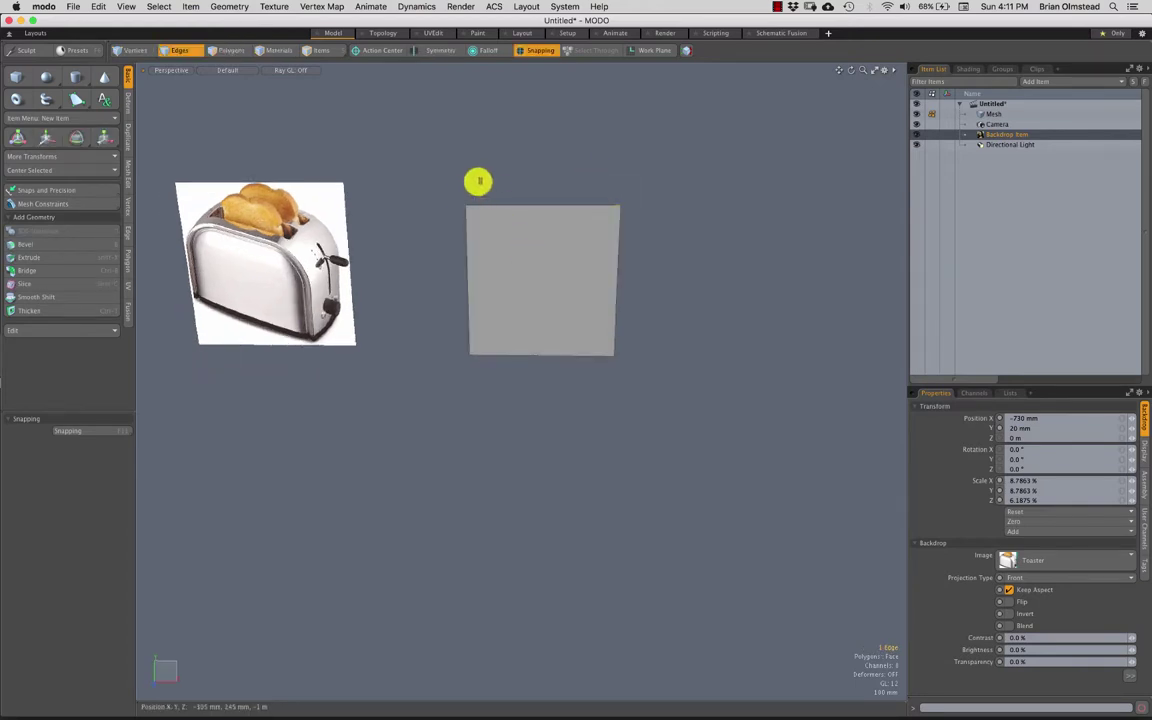
right_click_drag(477, 184, 501, 226)
mouse_move(530, 206)
left_mouse_down("alt")
mouse_move(494, 250)
mouse_move(532, 168)
left_mouse_up("alt")
left_click_drag(532, 168, 560, 138, "alt")
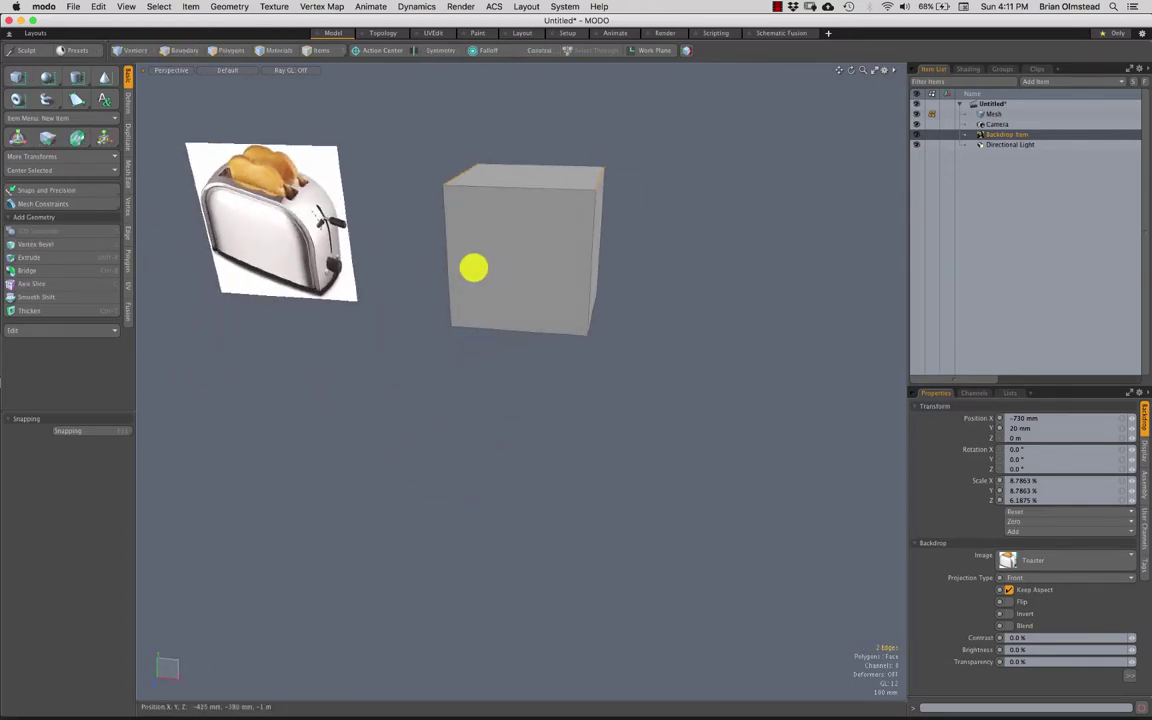
Step: Reselect the cube's upper corner edges with a lasso from the front view
key("ctrl+space")
left_click(503, 289)
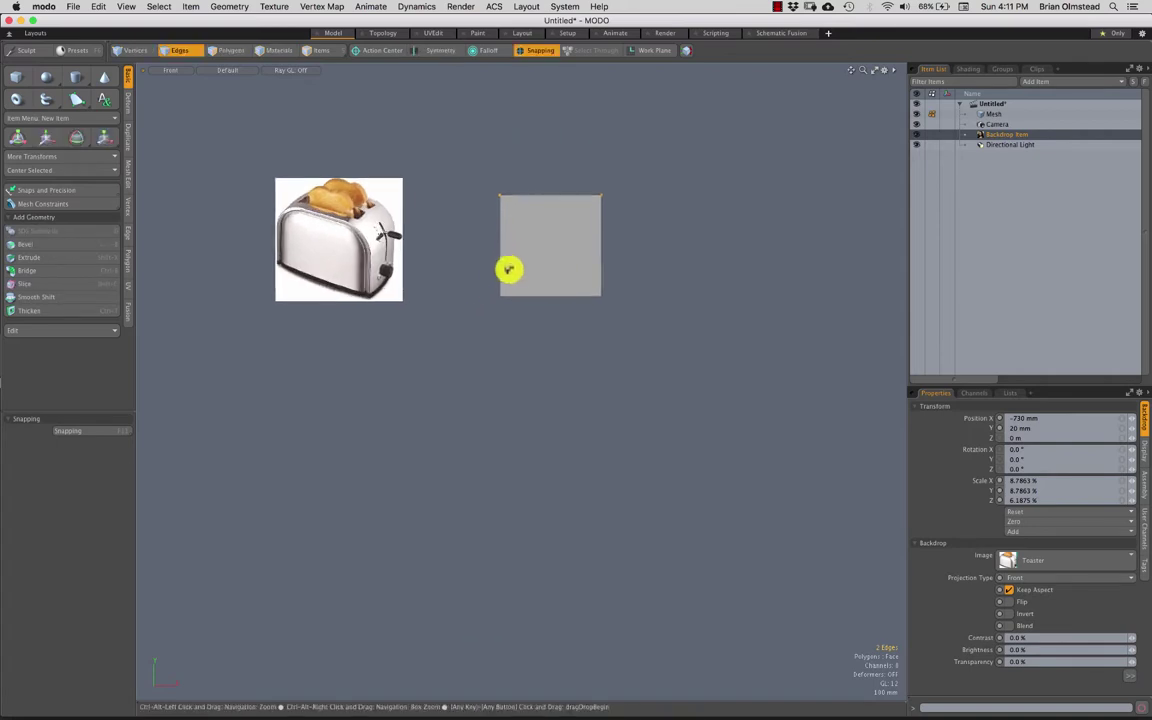
key("3")
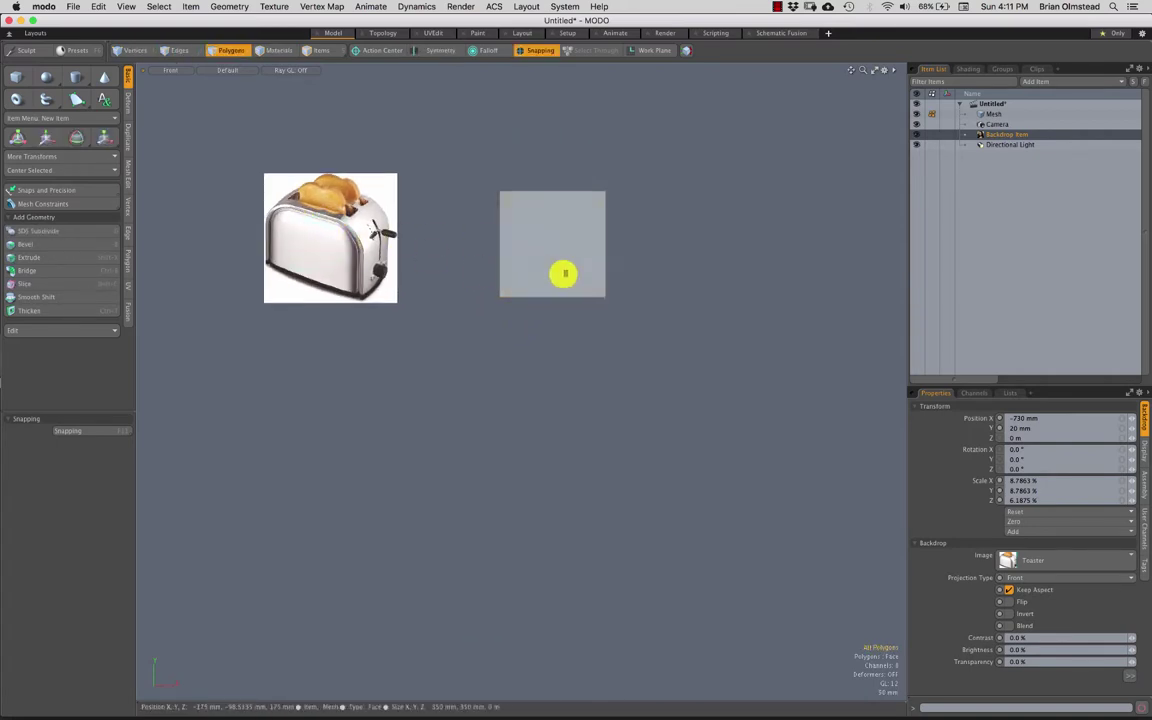
key("2")
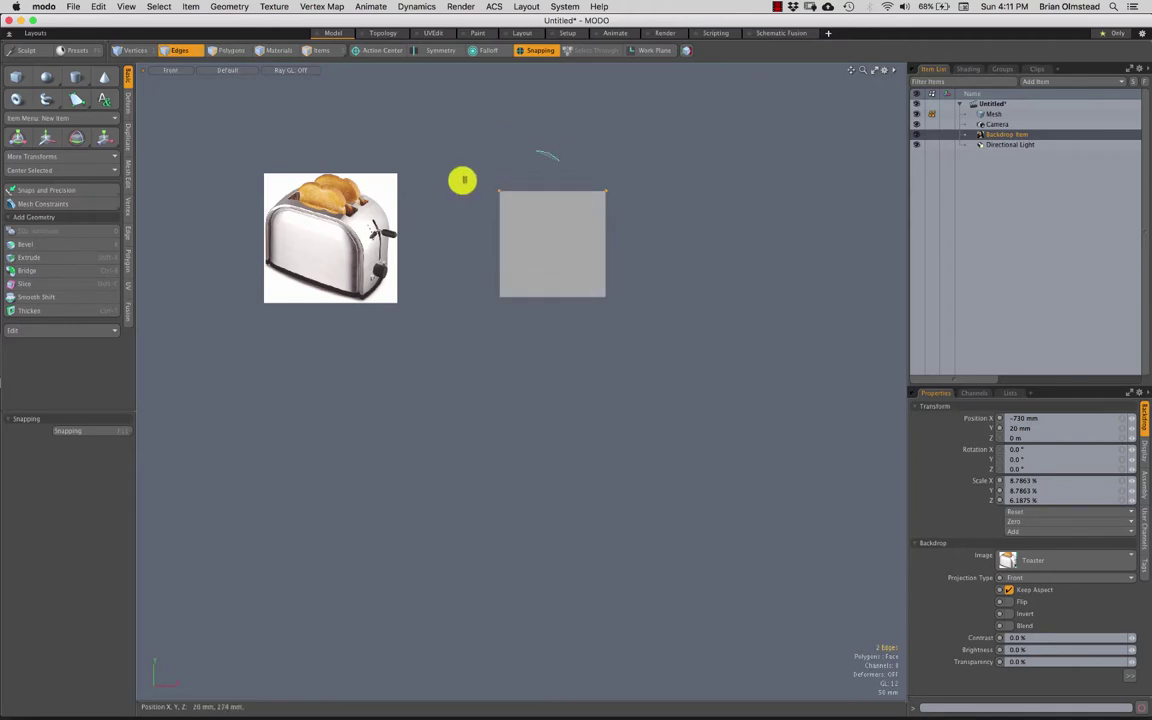
right_click_drag(522, 168, 524, 172)
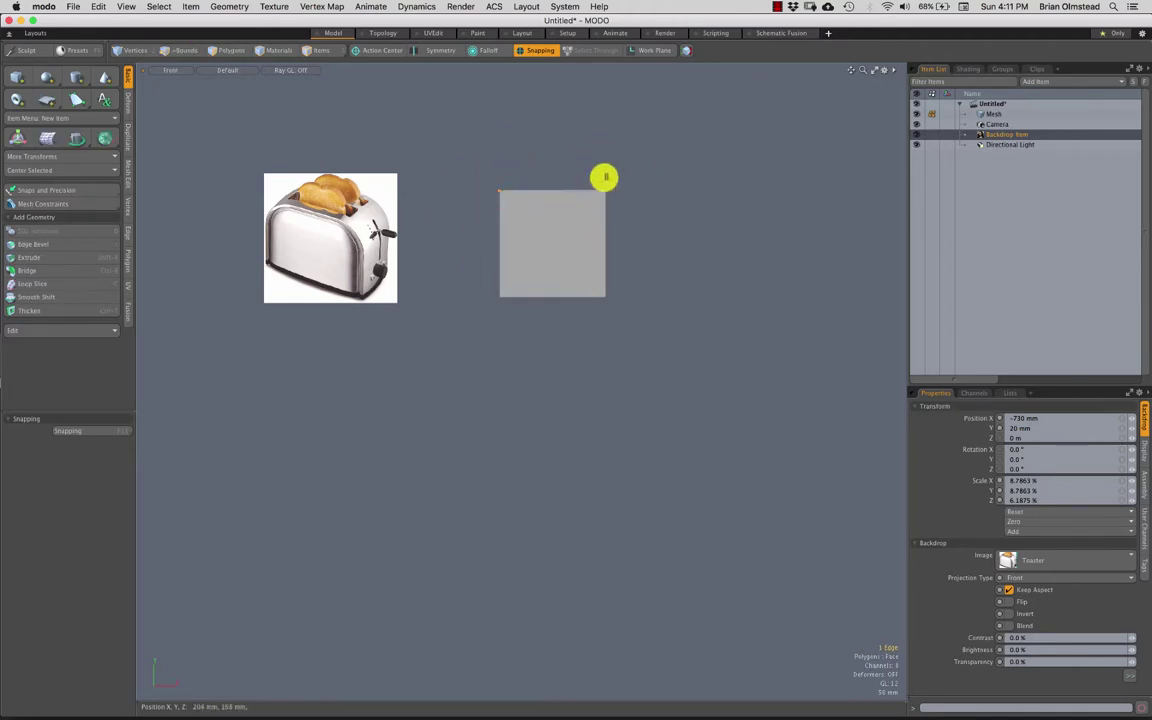
Step: Select the cube's two opposite upper side edges individually in the perspective view
key("ctrl+space")
left_click(582, 243)
left_click_drag(576, 250, 481, 283, "alt")
key("3")
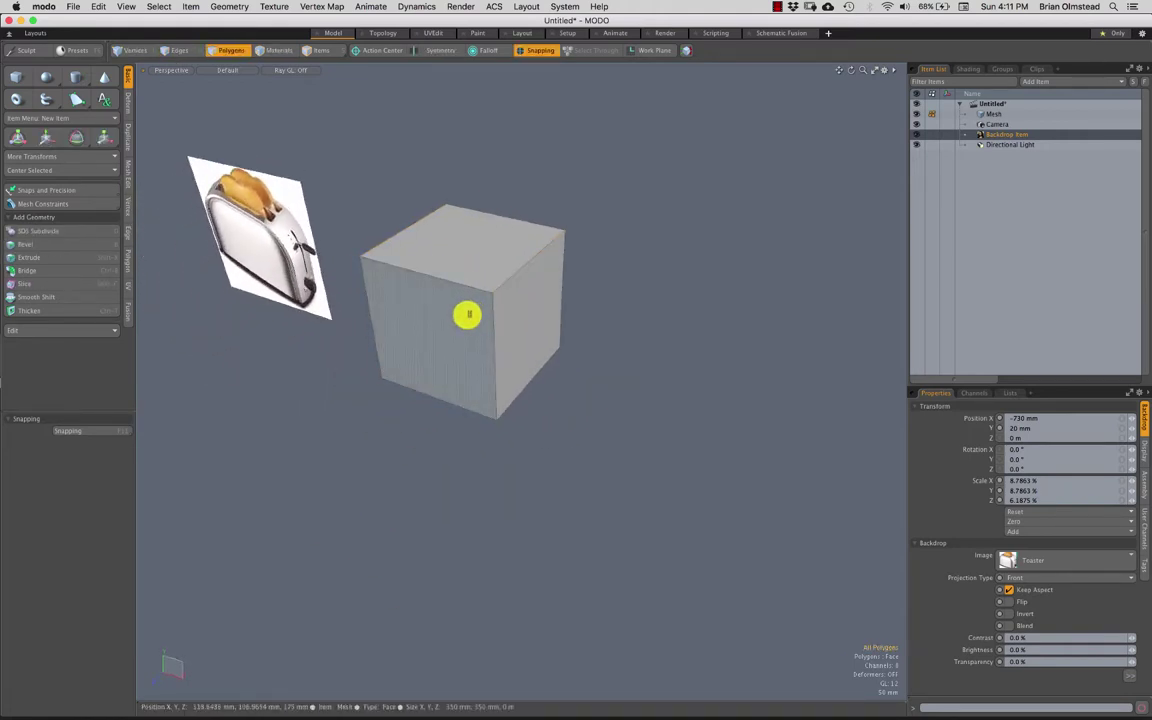
key("2")
left_click(527, 269)
left_click(400, 231, "shift")
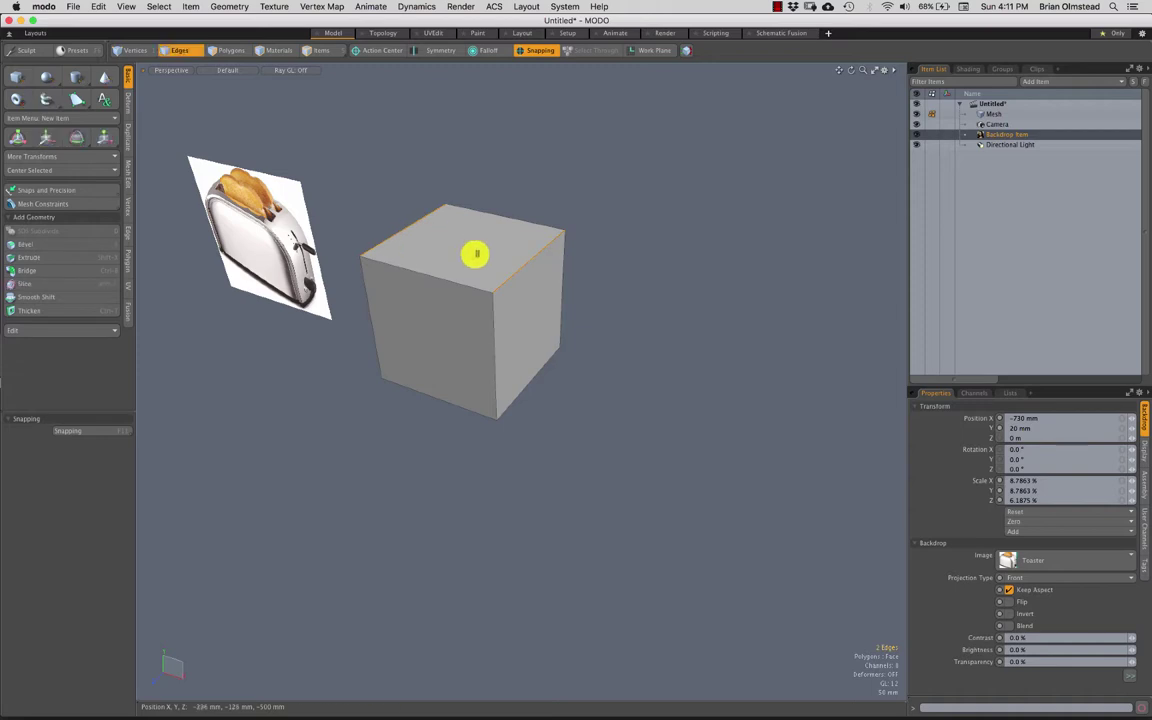
Step: Bevel the two upper side edges with a 90 mm inset, a round edge shape and a raised round level
key("b")
left_click_drag(446, 296, 494, 216, "alt")
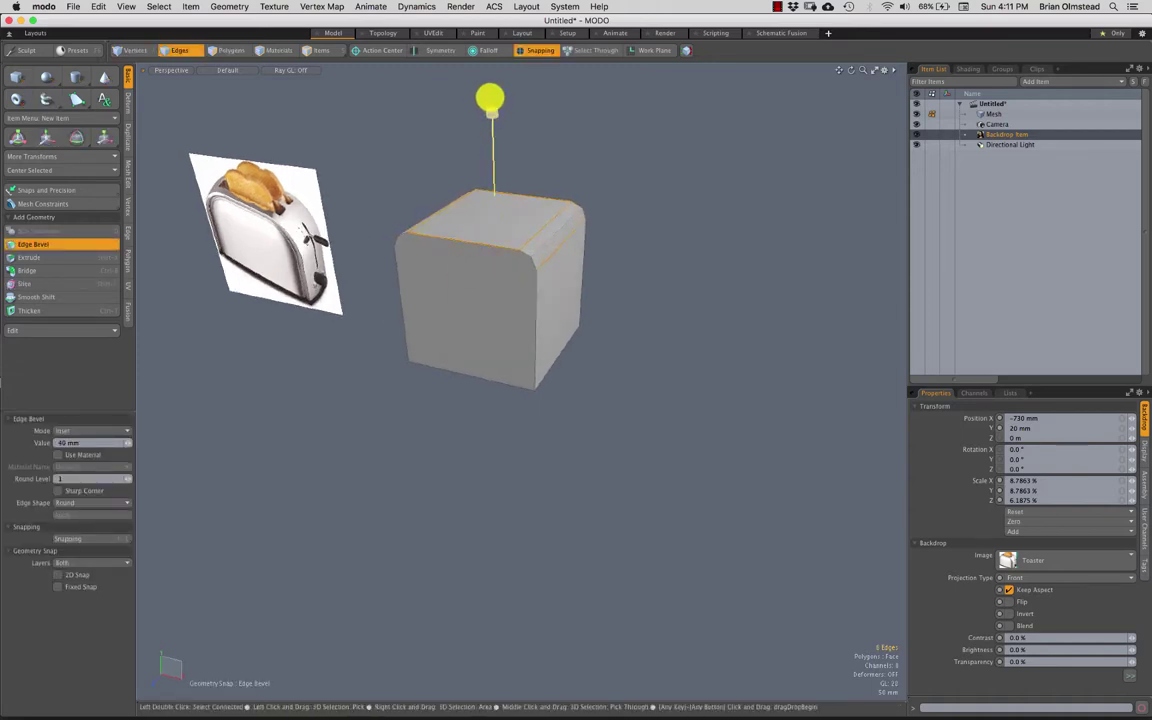
left_click_drag(483, 85, 482, 87)
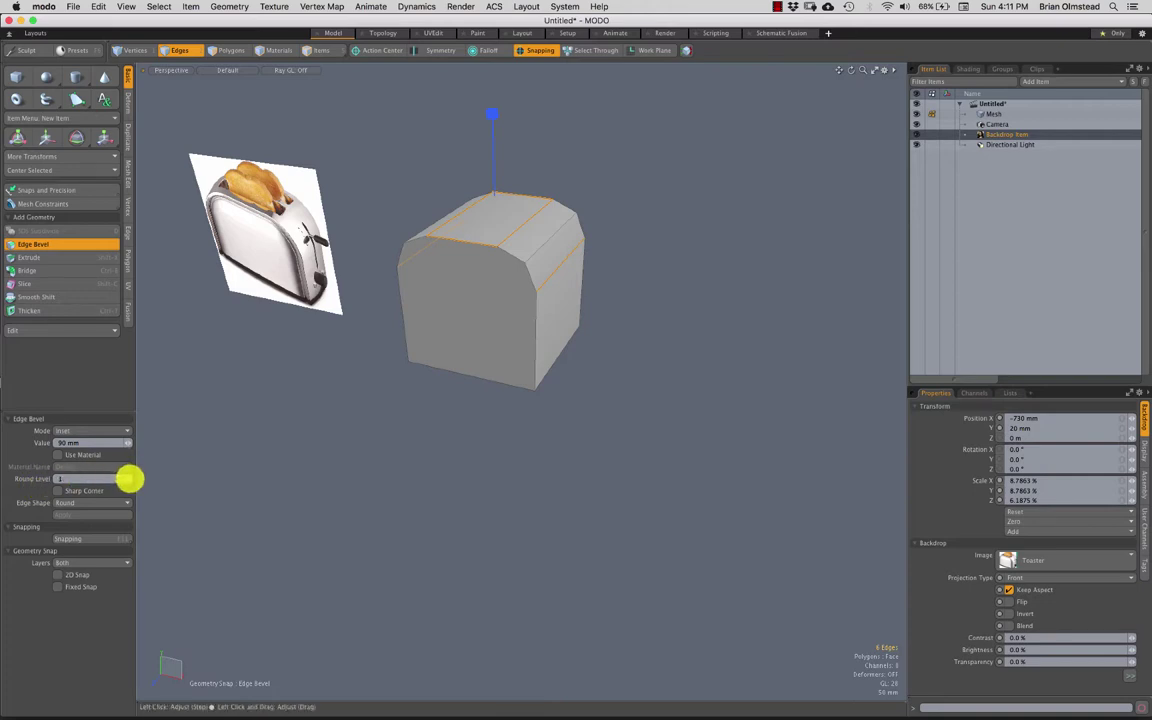
left_click_drag(130, 478, 130, 487)
left_click_drag(494, 309, 591, 248, "alt")
key("space")
Step: Select all polygons of the rounded body and scale it to about 258 mm high and 201 mm deep
double_click(488, 320)
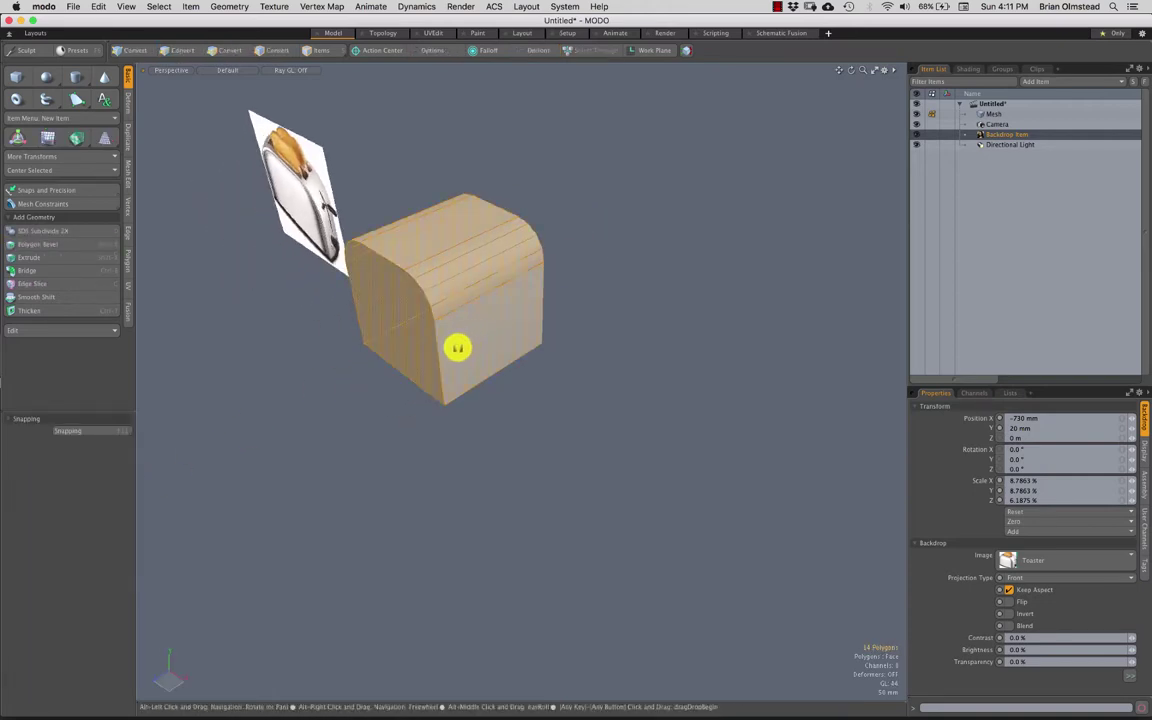
left_click_drag(456, 347, 475, 288, "alt+shift")
key("r")
key("space")
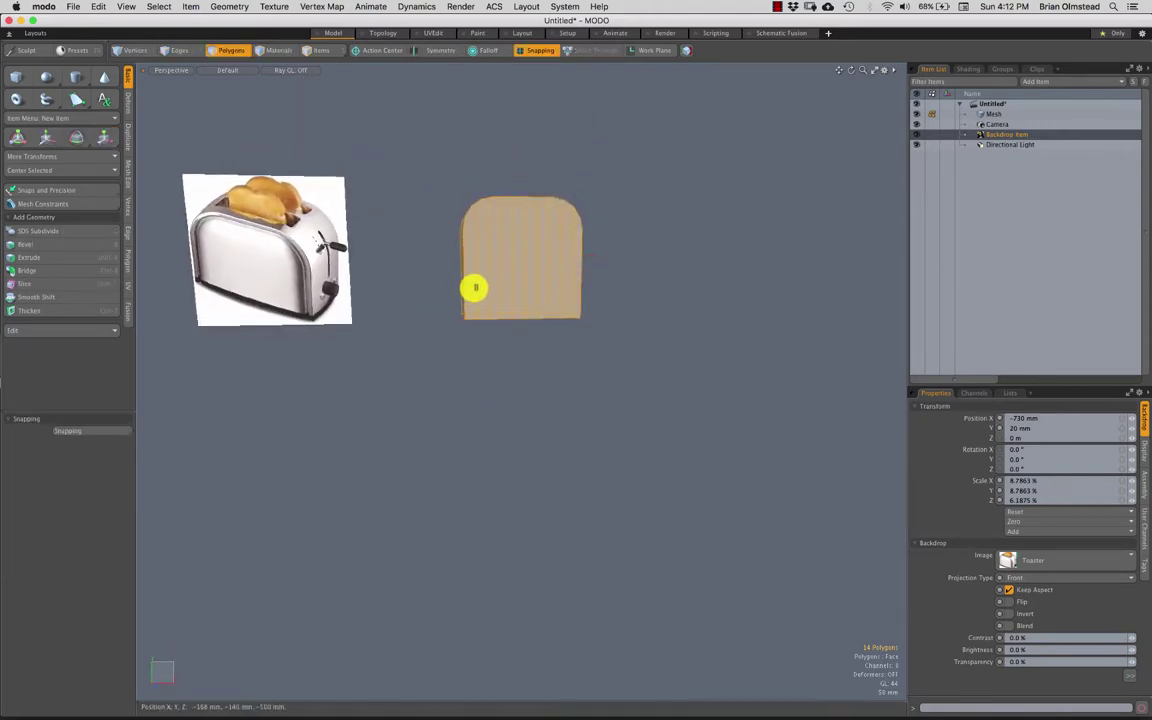
key("w")
left_click_drag(630, 296, 496, 288, "alt")
key("space")
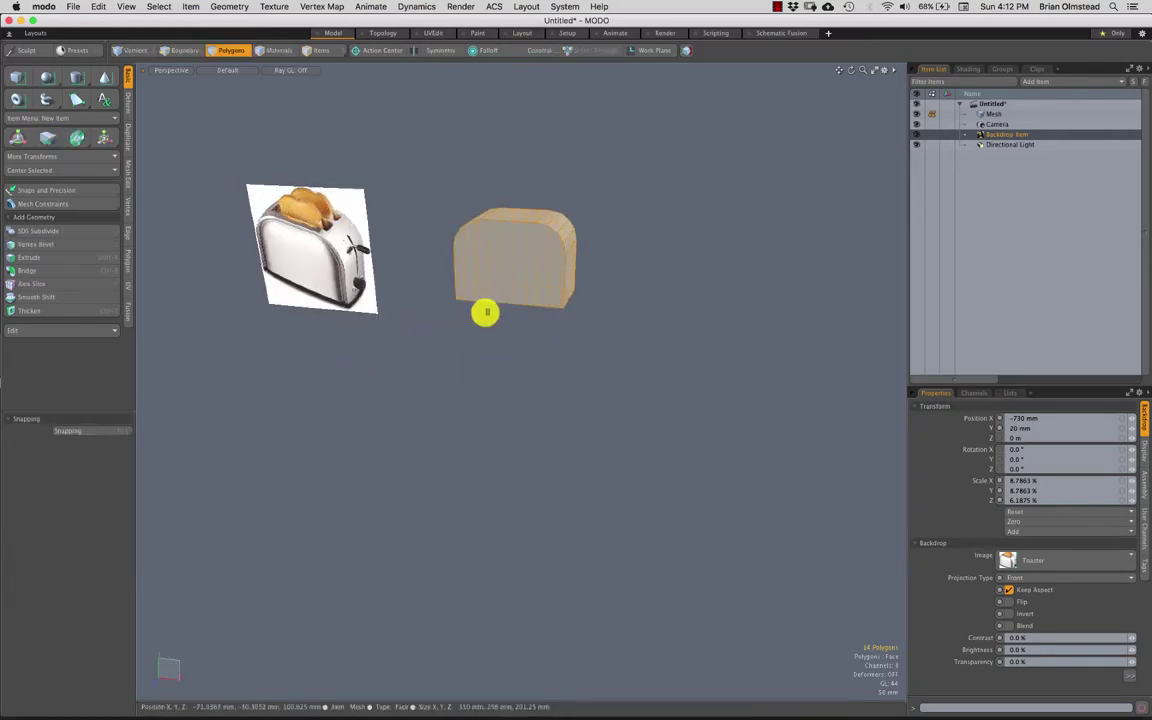
Step: Show the grid and raise the toaster body so its base sits on the ground line
key("x")
key("ctrl+space")
left_click(514, 360)
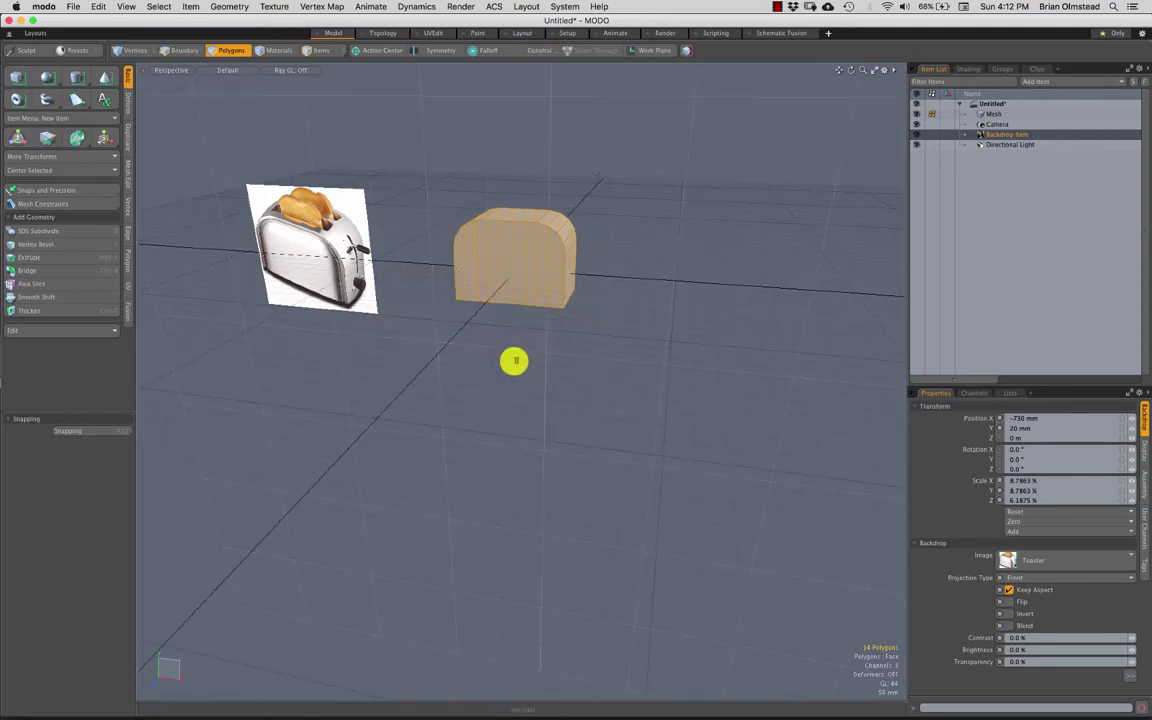
left_click_drag(506, 257, 492, 322, "alt+shift")
key("w")
left_click_drag(537, 238, 537, 207)
key("q")
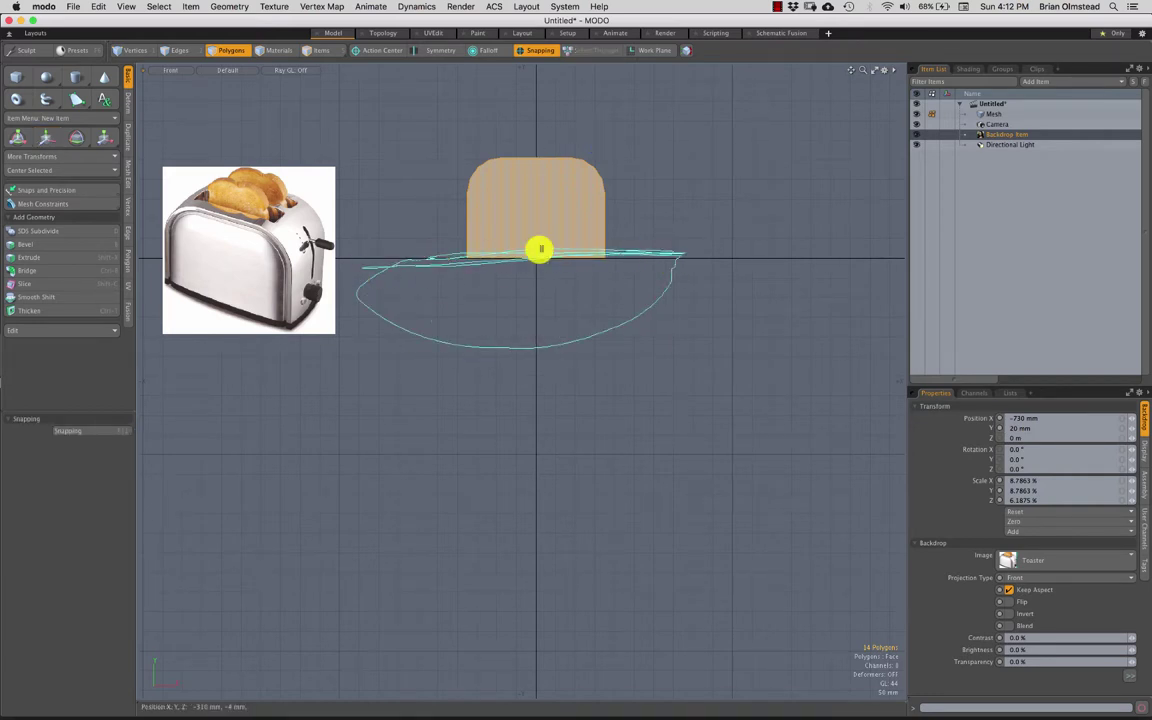
right_click_drag(540, 249, 594, 236)
scroll(500, 287, "up", 1)
Step: Move the toaster backdrop up onto the ground line, to about X -708 mm, Y 208 mm
key("1")
key("5")
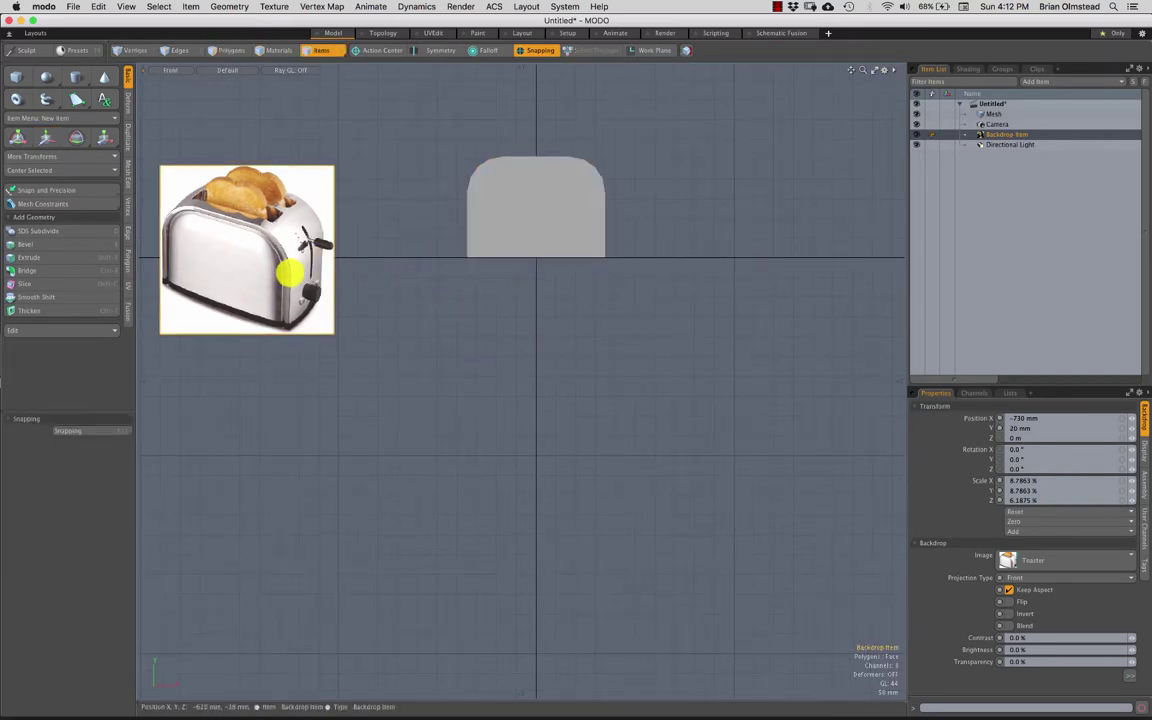
key("w")
left_click_drag(246, 217, 254, 143)
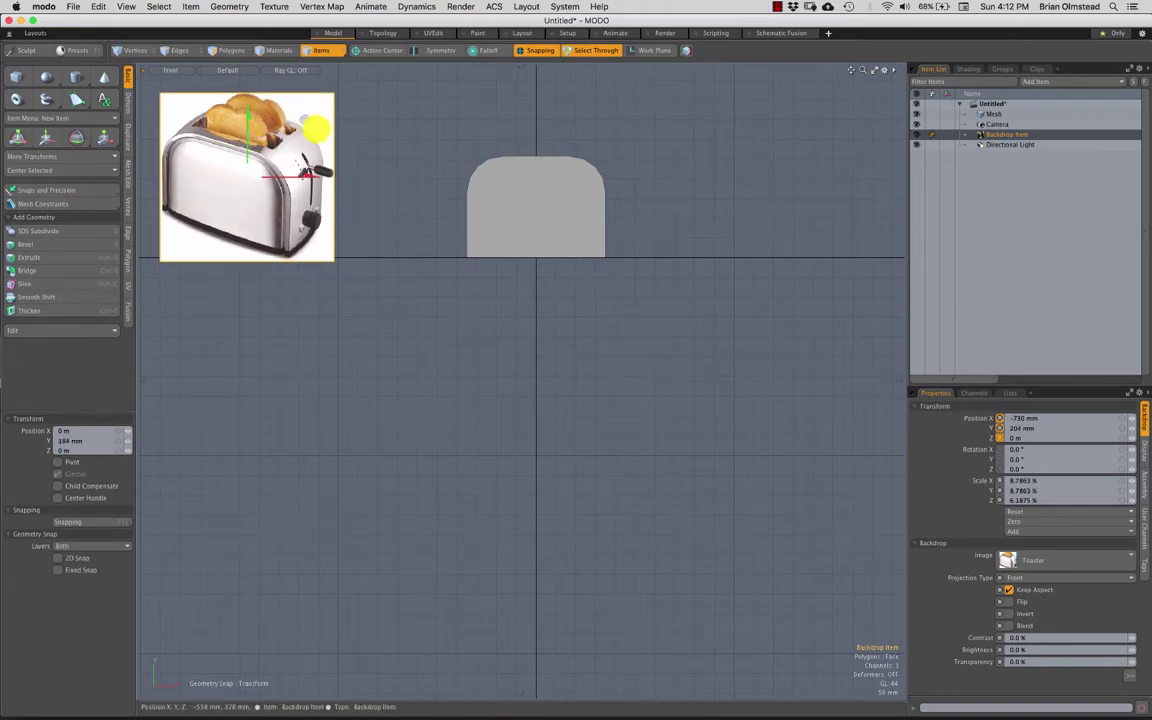
left_click_drag(316, 174, 326, 174)
key("q")
Step: Try to scale the whole toaster body's height to about 122.5% with all polygons selected
key("1")
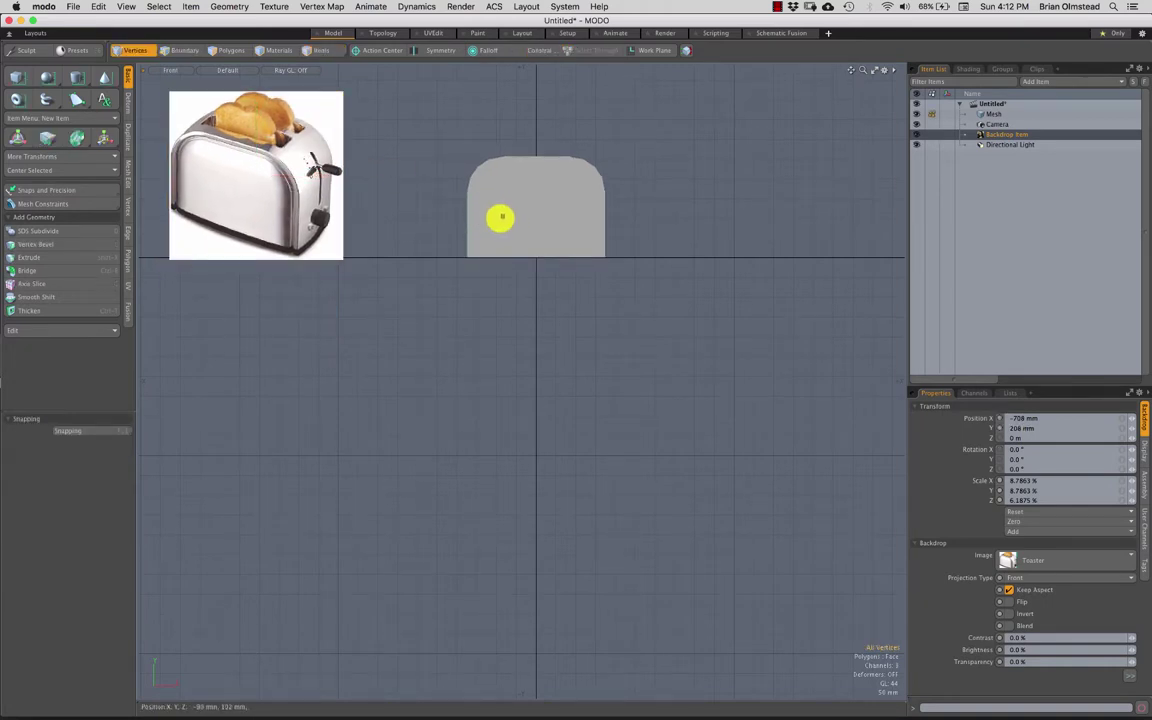
key("ctrl+space")
left_click(518, 212)
left_click_drag(543, 267, 527, 247, "alt")
key("3")
double_click(532, 267)
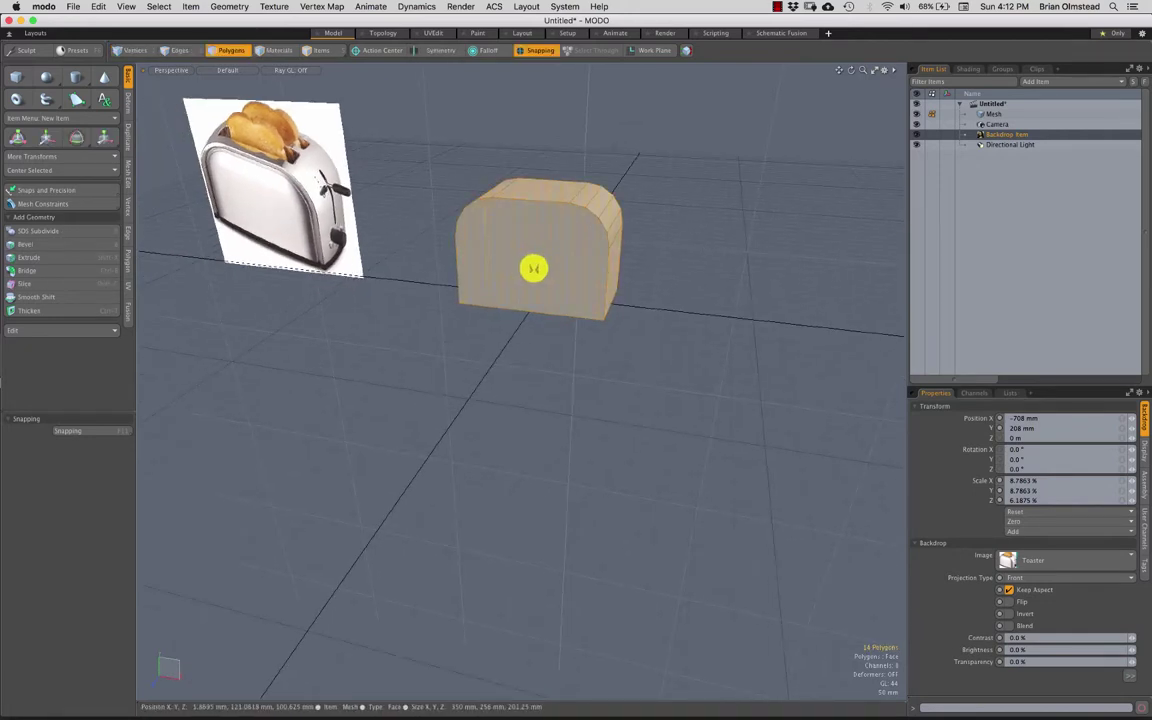
key("r")
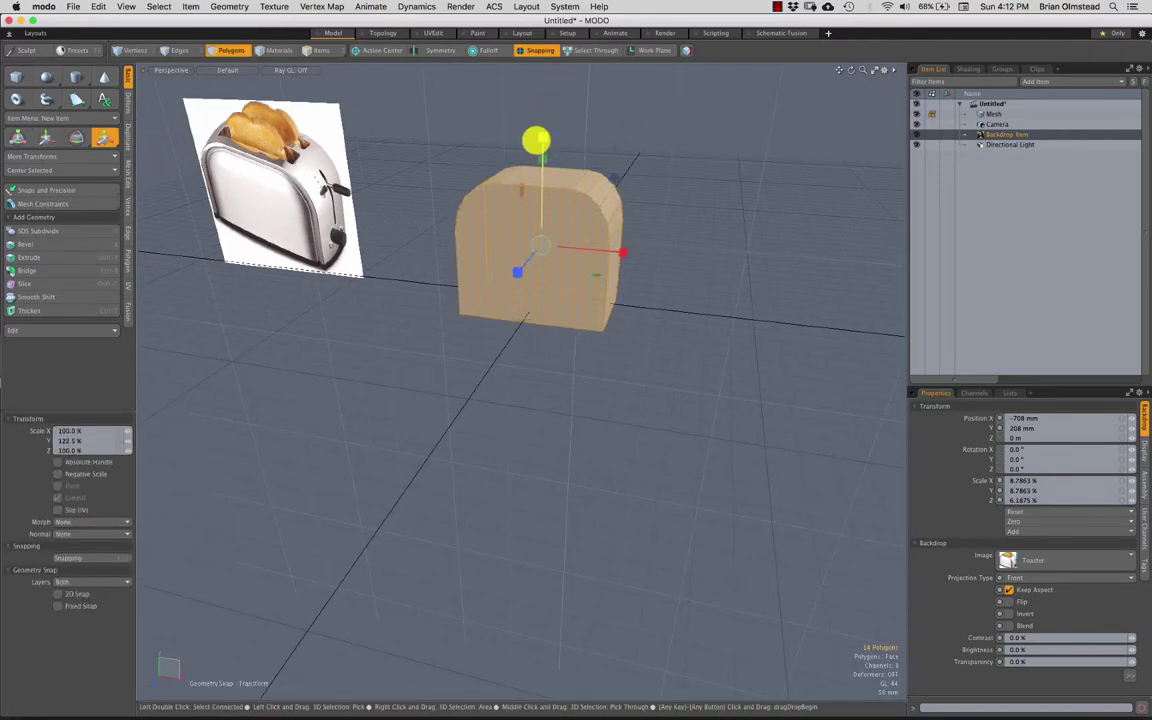
left_click_drag(543, 159, 548, 249, "alt")
key("space")
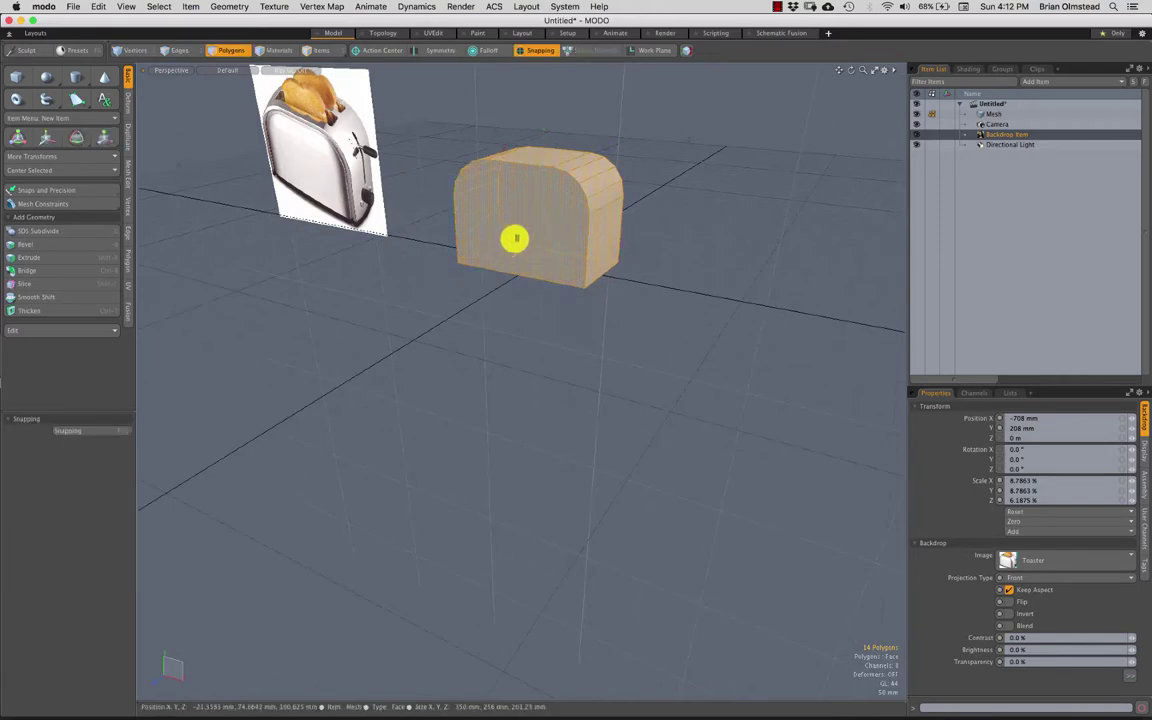
Step: Try to move the selected part of the toaster body vertically, and undo the move
middle_click_drag(678, 270, 606, 226)
key("w")
mouse_move(538, 193)
left_mouse_down()
mouse_move(540, 270)
mouse_move(572, 232)
mouse_move(579, 255)
mouse_move(589, 239)
mouse_move(573, 260)
mouse_move(576, 295)
mouse_move(542, 230)
left_mouse_up()
key("super+z")
key("space")
key("3")
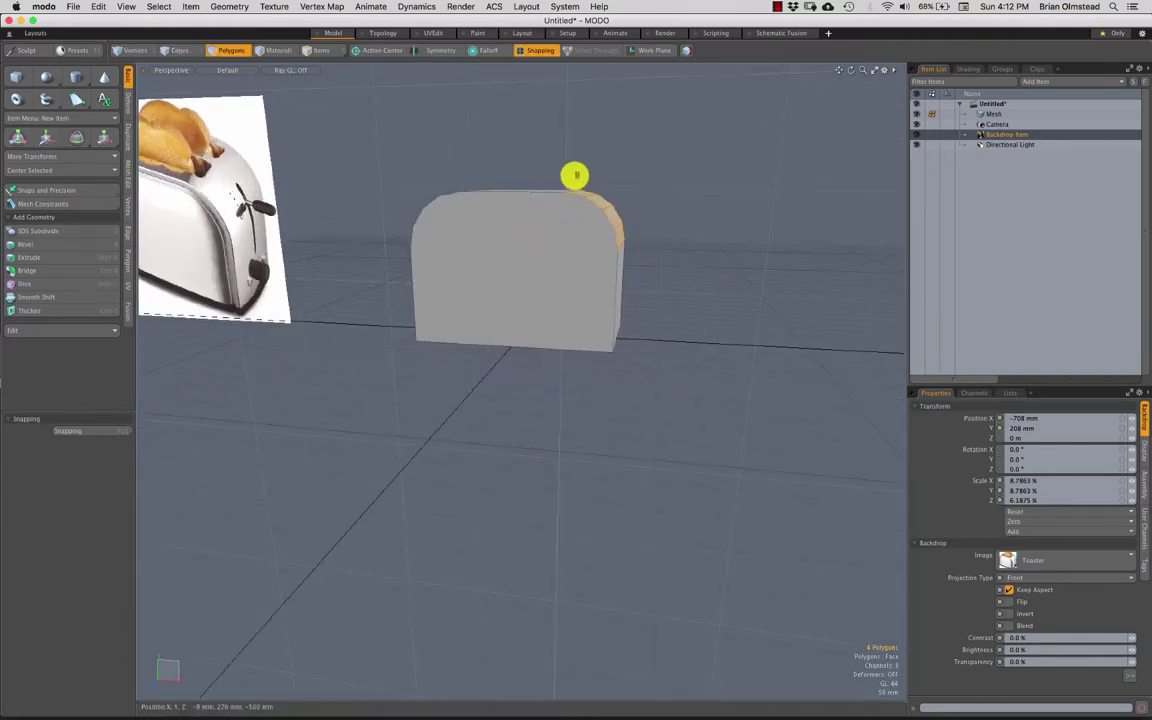
Step: Try to stretch the toaster body much taller by scaling all of its polygons vertically
right_click_drag(562, 187, 562, 194)
mouse_move(560, 243)
left_mouse_down("alt")
mouse_move(565, 231)
mouse_move(547, 212)
left_mouse_up("alt")
double_click(526, 247)
key("w")
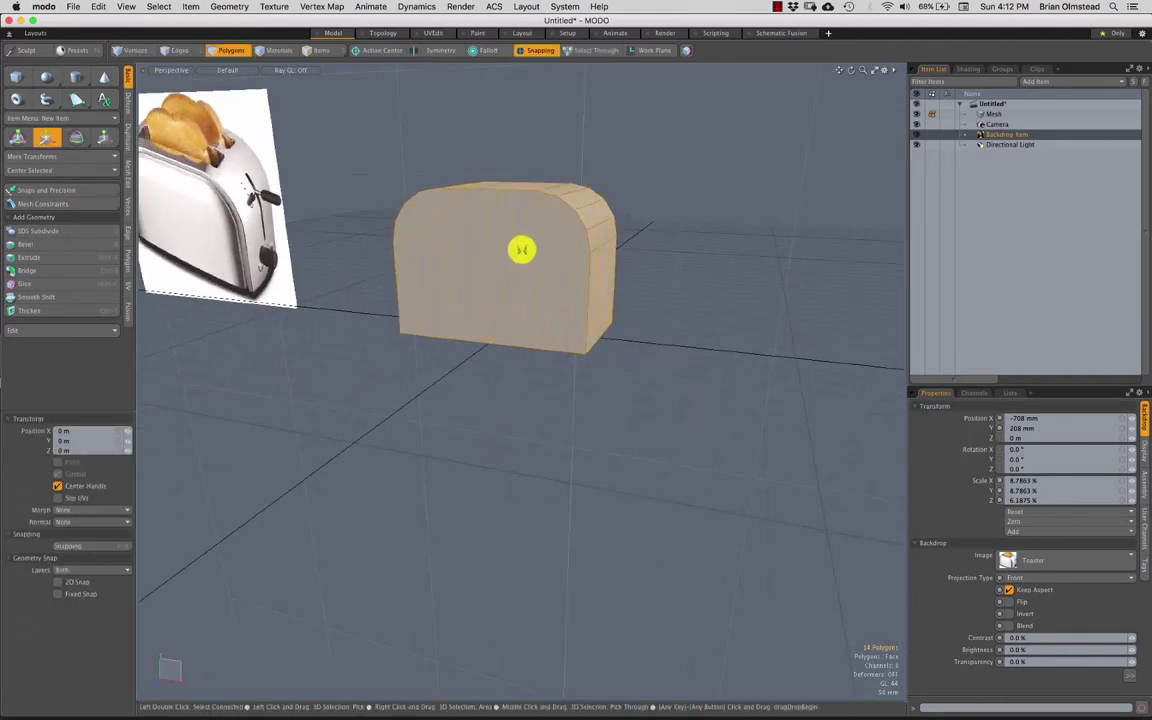
key("r")
left_click_drag(511, 161, 533, 174)
key("space")
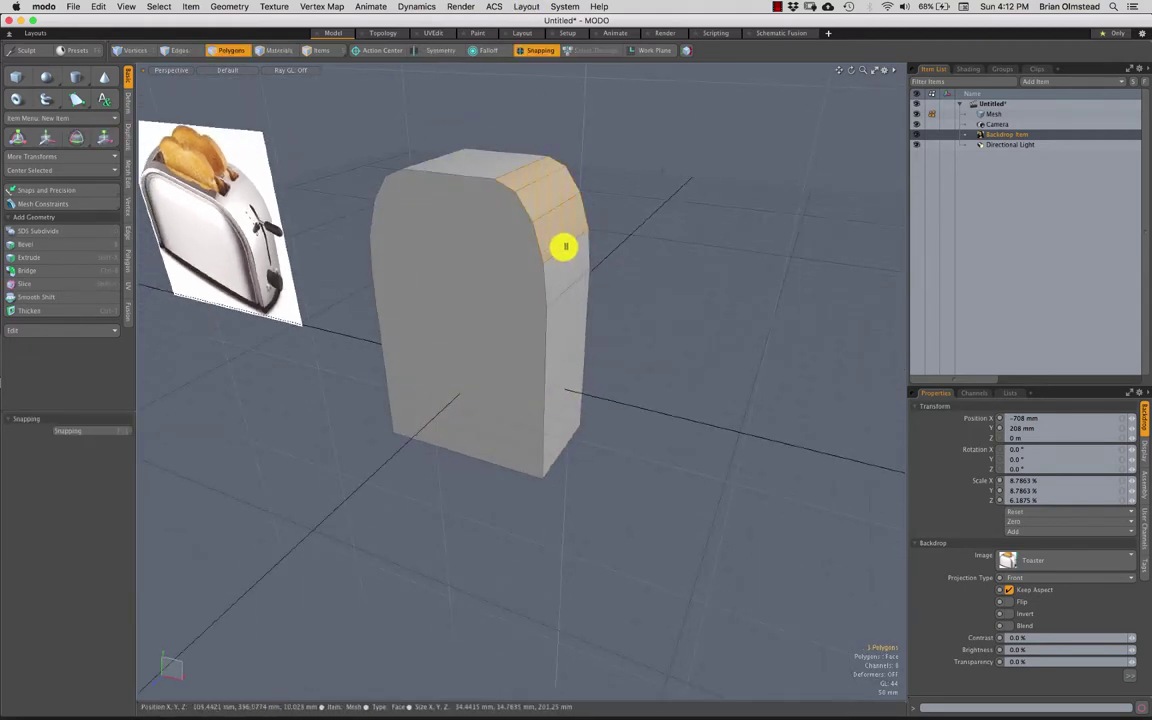
Step: Select the stretched rounded corner's polygons to examine their shape, and undo the body's vertical scaling
left_click_drag(565, 247, 568, 264)
left_click_drag(568, 264, 478, 246, "alt")
left_click_drag(441, 196, 579, 285, "alt")
left_click(524, 278, "shift")
key("super+z")
key("super+z")
key("super+z")
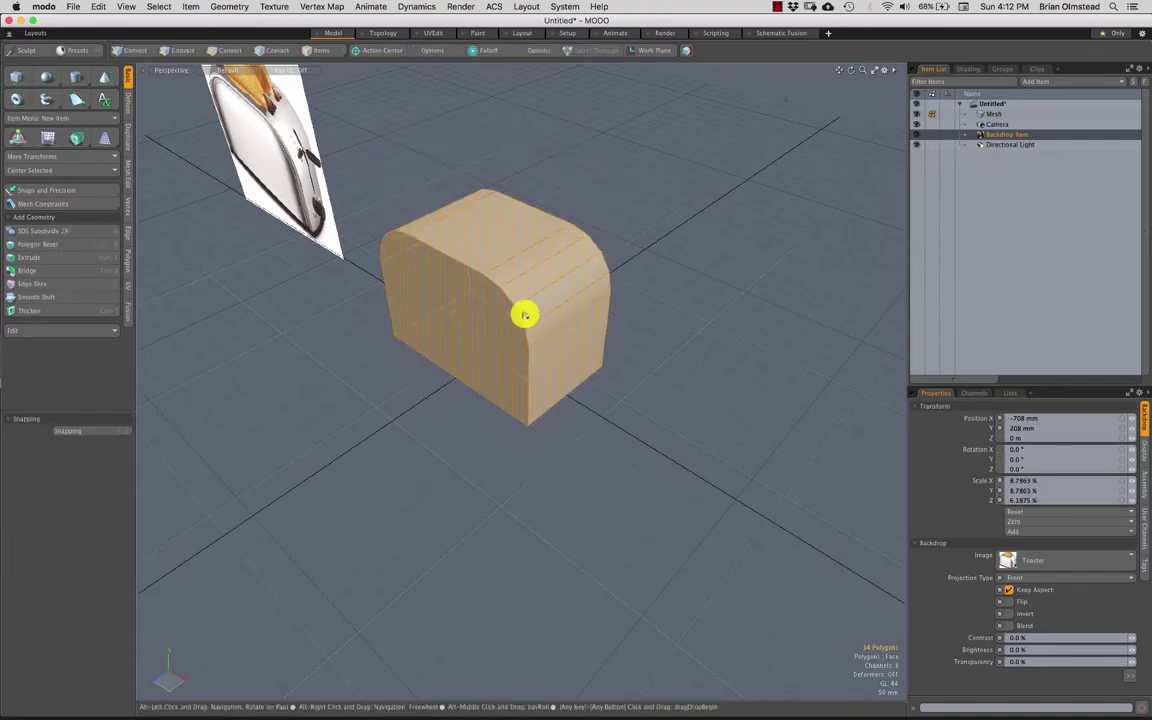
Step: Try to raise the body's upper vertices in Vertices mode, and undo the move
mouse_move(524, 314)
left_mouse_down("alt")
mouse_move(543, 349)
mouse_move(507, 325)
left_mouse_up("alt")
key("1")
mouse_move(453, 283)
middle_mouse_down()
mouse_move(612, 288)
mouse_move(590, 282)
middle_mouse_up()
key("w")
mouse_move(545, 290)
left_mouse_down("alt")
mouse_move(491, 321)
mouse_move(521, 219)
mouse_move(542, 224)
left_mouse_up("alt")
key("super+z")
key("Escape")
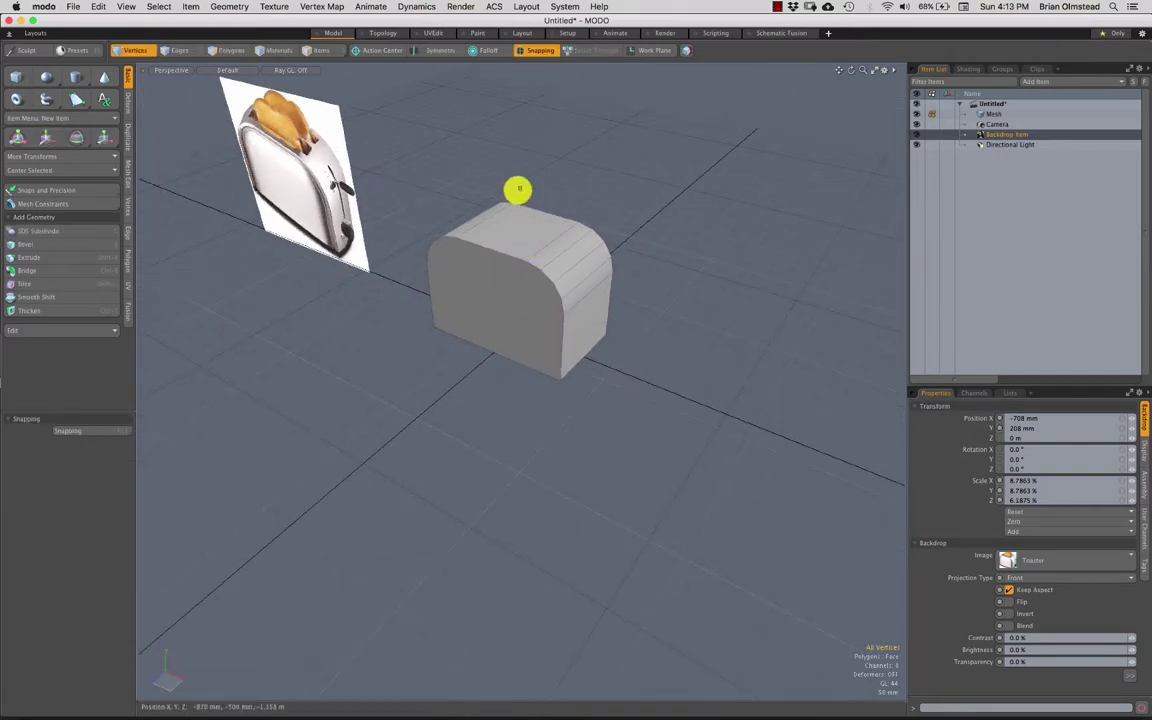
Step: Hide the grid and examine the rounded side edges in the toaster backdrop, with Edges mode active
key("ctrl+3")
left_click(498, 372)
mouse_move(484, 312)
left_mouse_down("alt")
mouse_move(569, 262)
mouse_move(489, 270)
mouse_move(504, 260)
mouse_move(445, 301)
mouse_move(479, 240)
mouse_move(452, 267)
left_mouse_up("alt")
key("1")
key("2")
mouse_move(479, 212)
right_mouse_down()
mouse_move(496, 519)
mouse_move(552, 432)
right_mouse_up()
left_click_drag(522, 404, 496, 404, "alt")
left_click_drag(539, 456, 394, 226, "alt")
key("2")
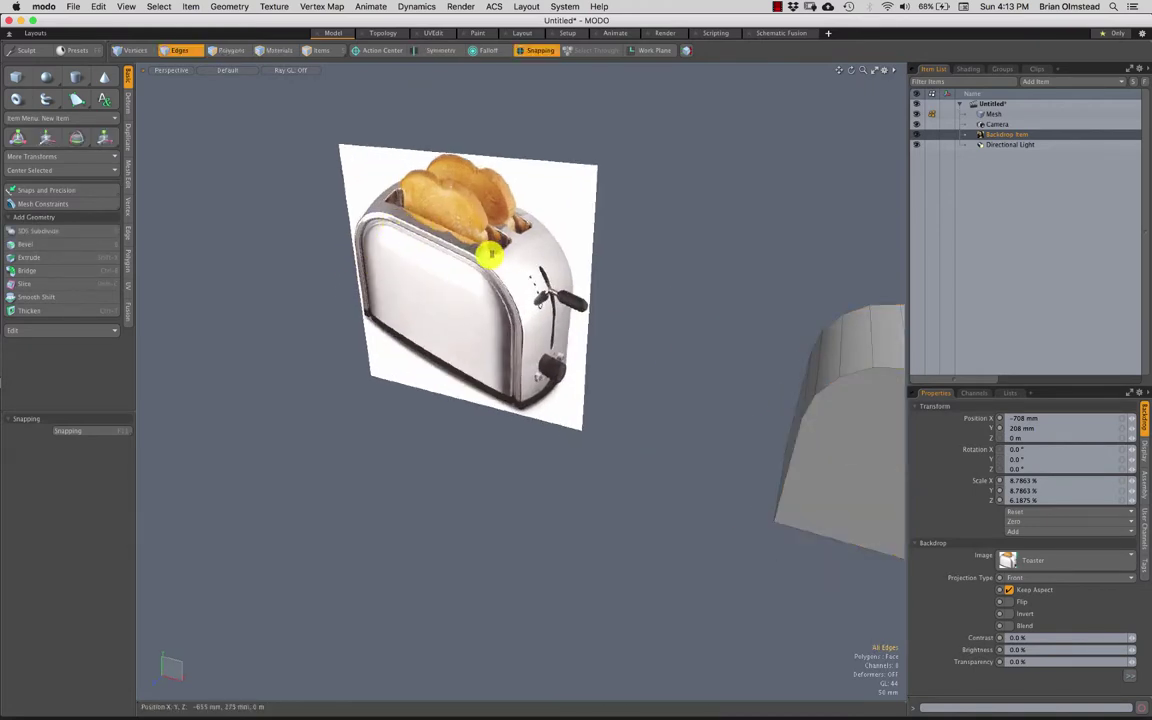
Step: Lasso-select the edges around the toaster body's front and back faces
mouse_move(500, 257)
left_mouse_down("alt")
mouse_move(545, 327)
mouse_move(399, 347)
mouse_move(496, 265)
left_mouse_up("alt")
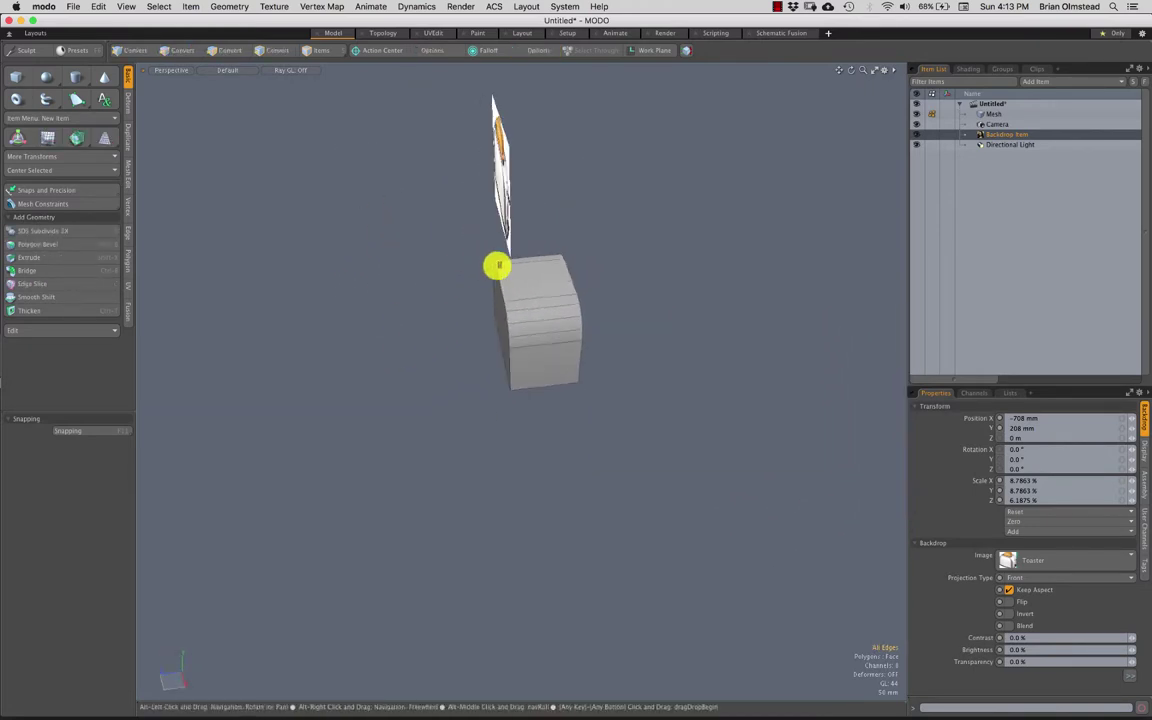
mouse_move(496, 265)
right_mouse_down()
mouse_move(498, 456)
mouse_move(502, 440)
right_mouse_up()
left_click_drag(527, 357, 506, 214, "alt")
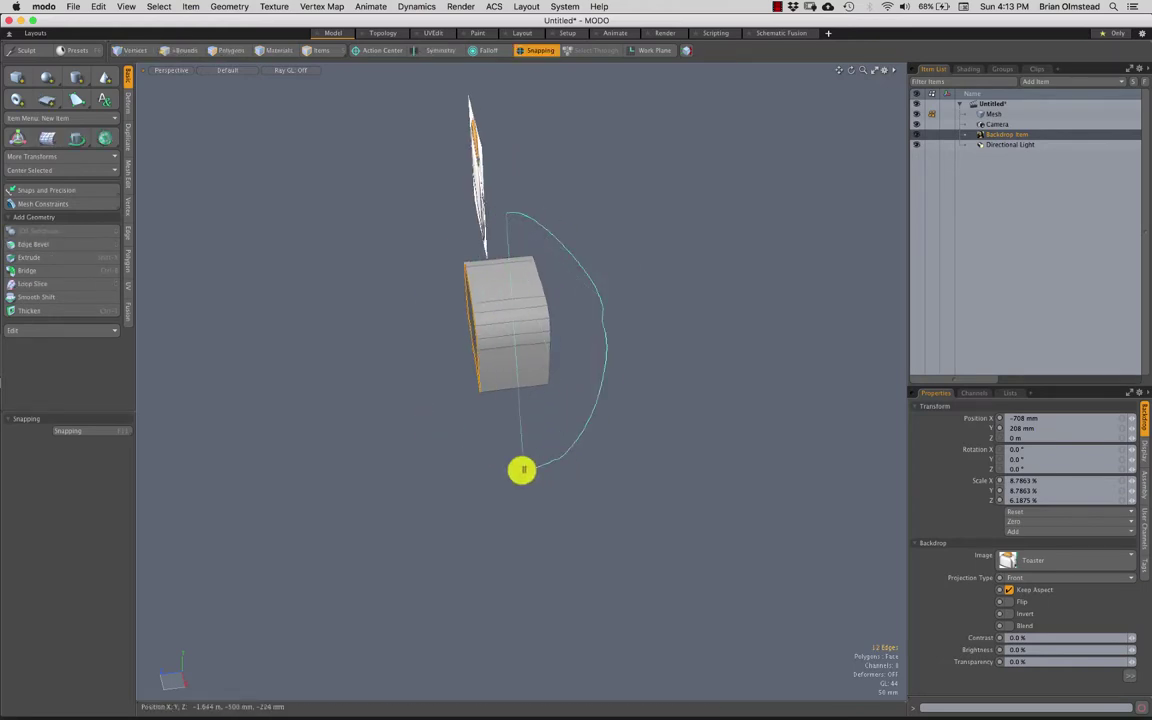
right_click_drag(521, 470, 525, 462)
mouse_move(525, 462)
left_mouse_down("alt")
mouse_move(555, 337)
mouse_move(519, 306)
mouse_move(445, 357)
mouse_move(514, 363)
mouse_move(494, 280)
left_mouse_up("alt")
Step: Try to bevel the front and back face edges with a 14 mm inset, and undo the bevel
key("b")
scroll(442, 224, "up", 3)
left_click_drag(437, 221, 416, 253)
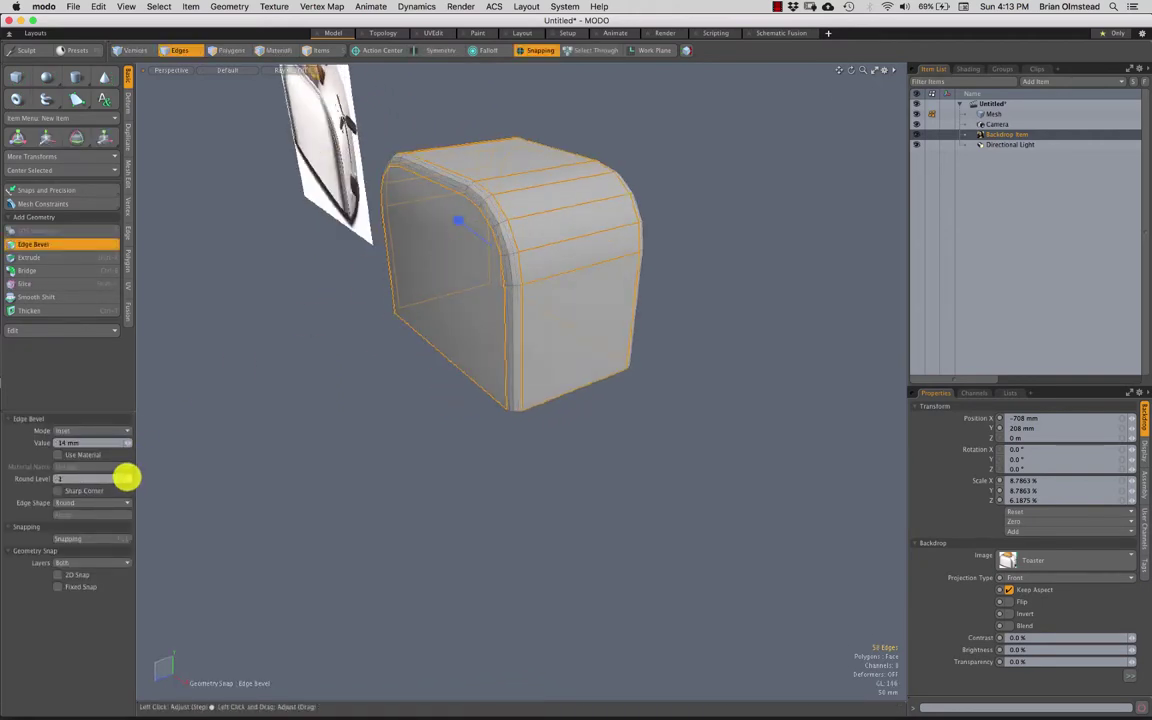
left_click_drag(479, 296, 569, 190, "alt")
key("space")
left_click(419, 370)
key("super+z")
key("super+z")
Step: Try to add more of the toaster body's outline edges to the selection in Edges mode
key("3")
key("2")
left_click_drag(547, 237, 509, 267, "alt")
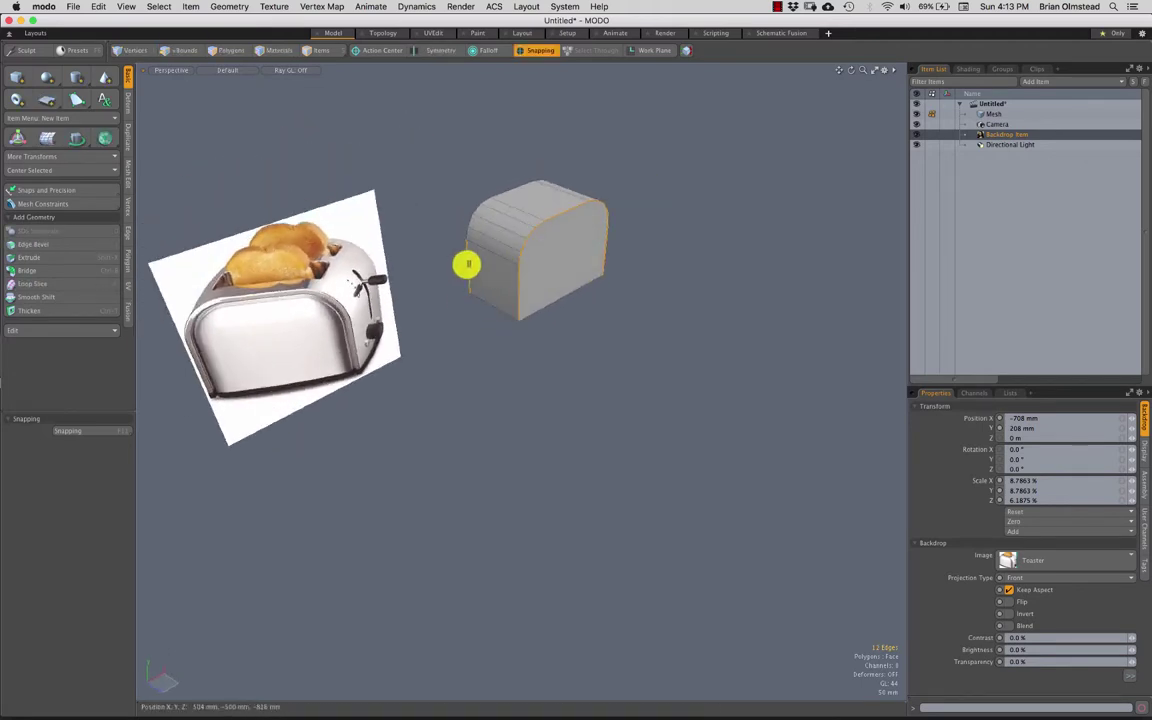
right_click_drag(464, 197, 483, 253, "shift")
mouse_move(483, 255)
left_mouse_down("alt")
mouse_move(512, 216)
mouse_move(478, 260)
mouse_move(491, 180)
mouse_move(527, 257)
mouse_move(514, 198)
left_mouse_up("alt")
left_click_drag(543, 306, 428, 190, "alt")
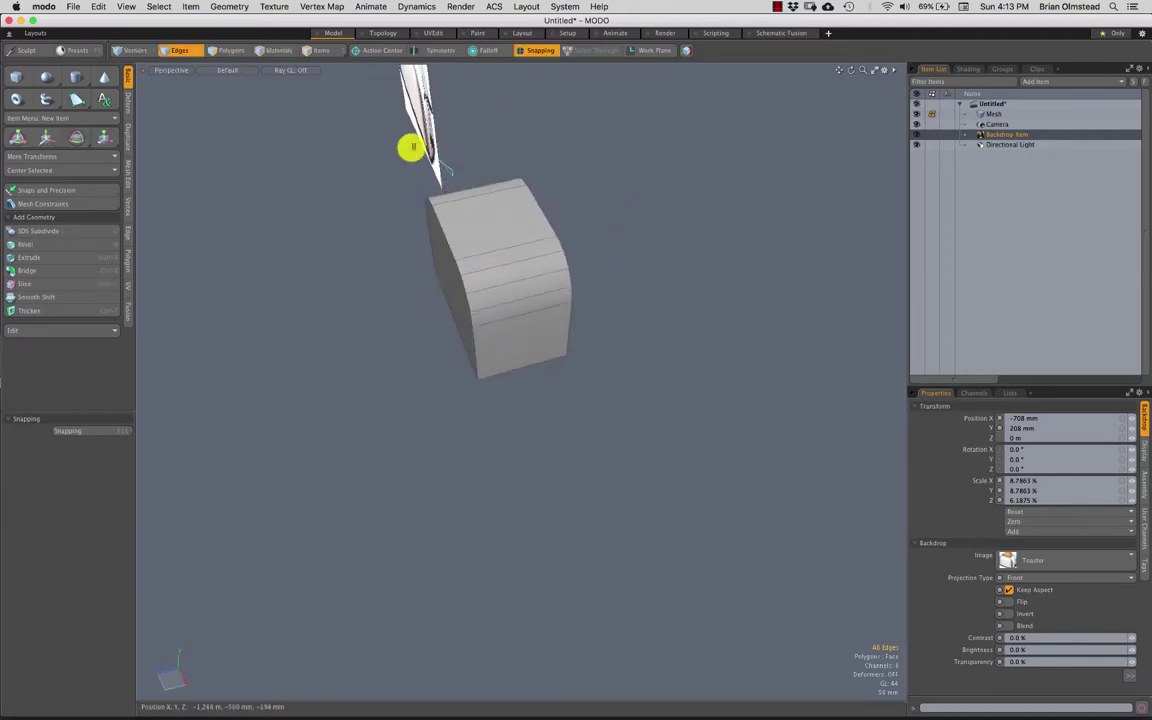
Step: Lasso the edge loop around one large face of the body and add the opposite face's loop to the selection
right_click_drag(411, 147, 436, 461)
right_click_drag(489, 370, 478, 368)
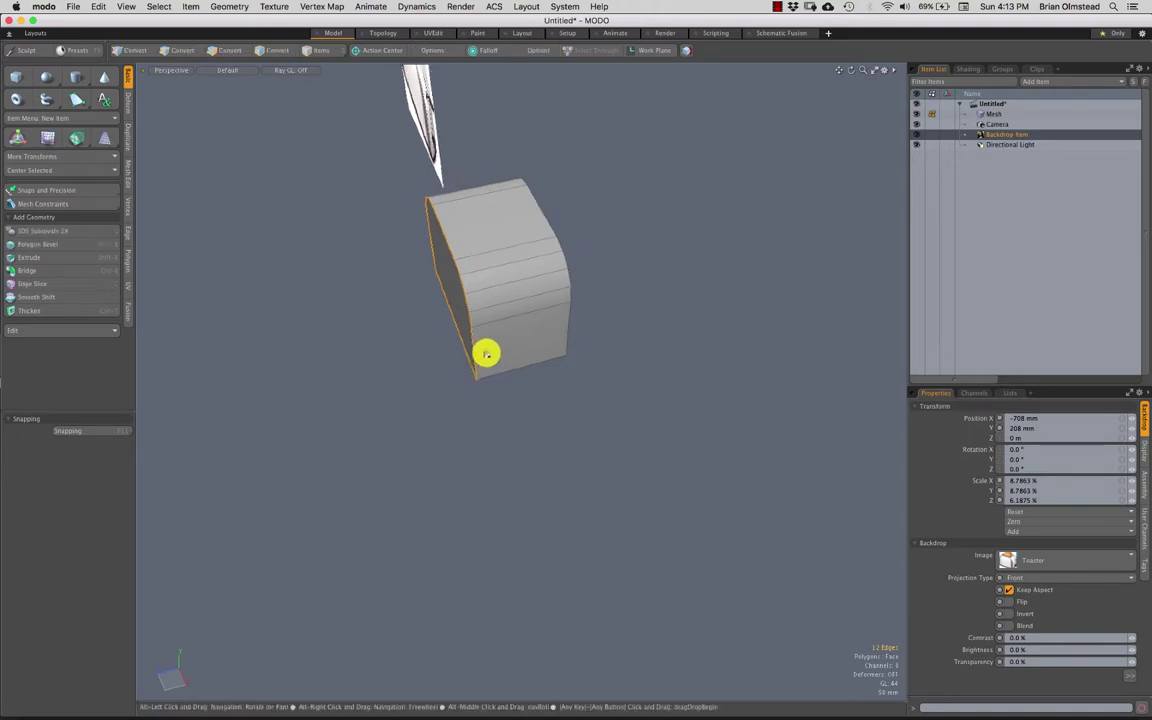
mouse_move(486, 355)
left_mouse_down("alt")
mouse_move(519, 203)
mouse_move(511, 156)
left_mouse_up("alt")
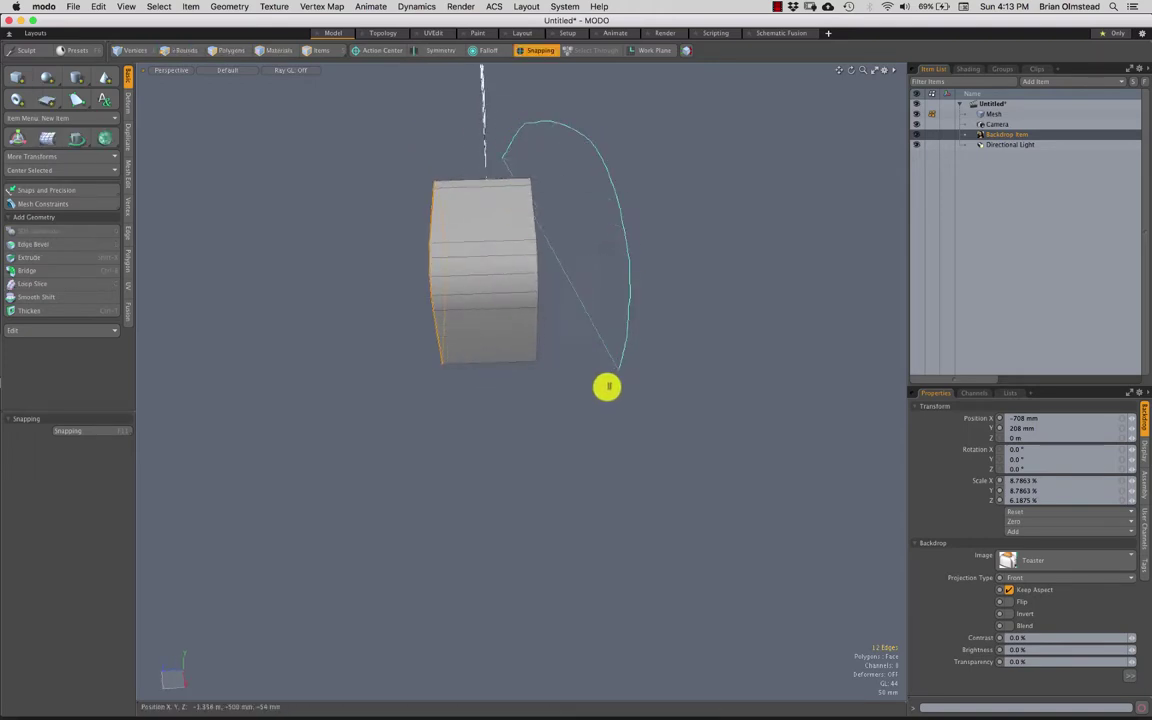
right_click_drag(517, 433, 511, 425, "shift")
mouse_move(508, 309)
left_mouse_down("alt")
mouse_move(454, 277)
mouse_move(471, 311)
left_mouse_up("alt")
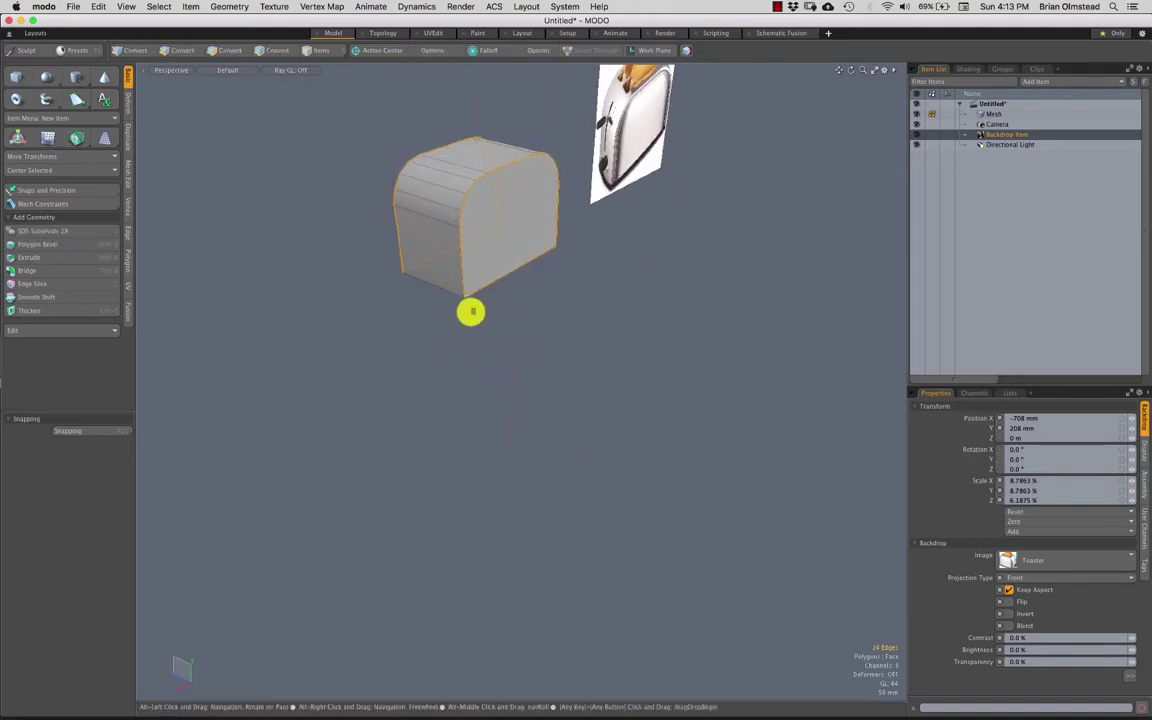
Step: Deselect the bottom edges of the toaster body's two large faces, keeping only their side and top outline edges selected
key("ctrl")
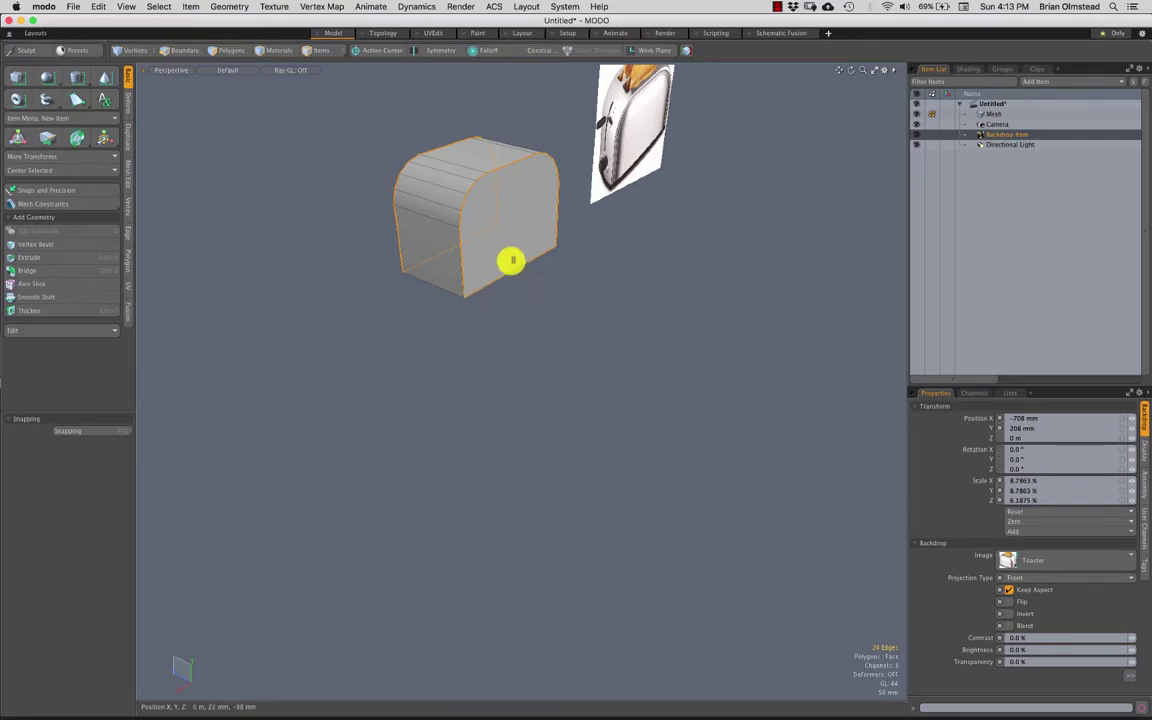
mouse_move(516, 284)
left_mouse_down("alt")
mouse_move(442, 314)
mouse_move(494, 298)
mouse_move(511, 270)
mouse_move(522, 332)
mouse_move(453, 329)
mouse_move(483, 316)
mouse_move(486, 262)
mouse_move(522, 288)
mouse_move(515, 265)
mouse_move(512, 290)
mouse_move(494, 301)
mouse_move(534, 286)
left_mouse_up("alt")
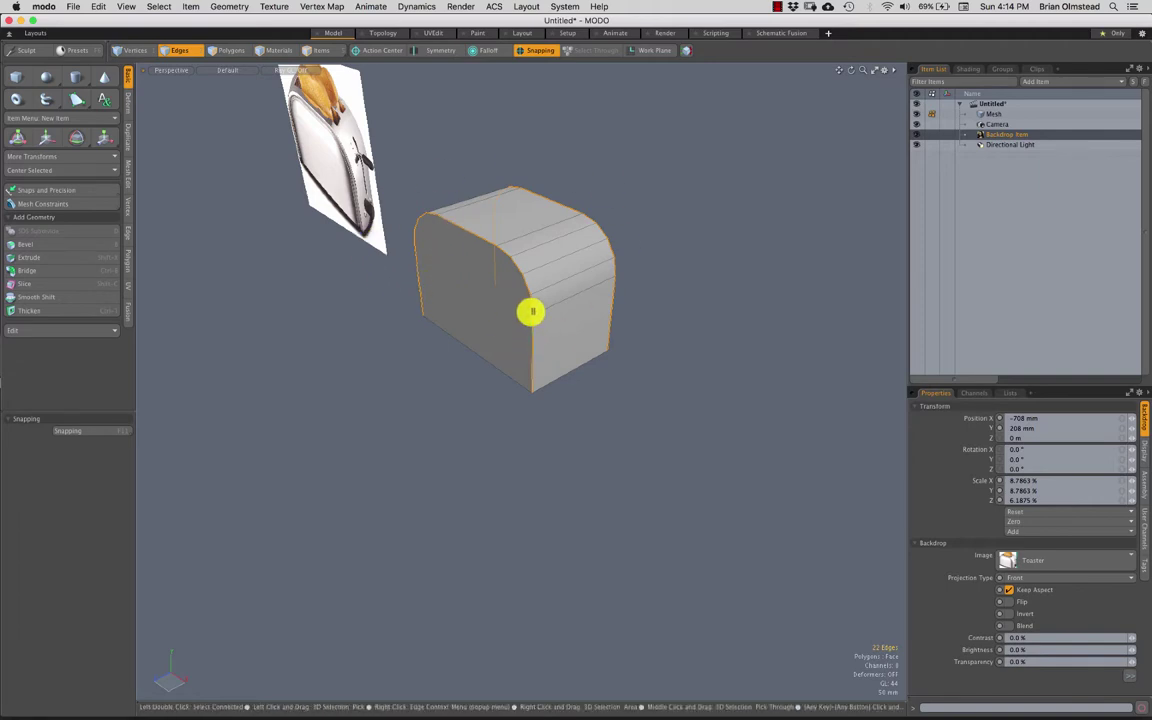
left_click_drag(501, 226, 518, 262, "alt")
left_click_drag(540, 217, 504, 327, "alt")
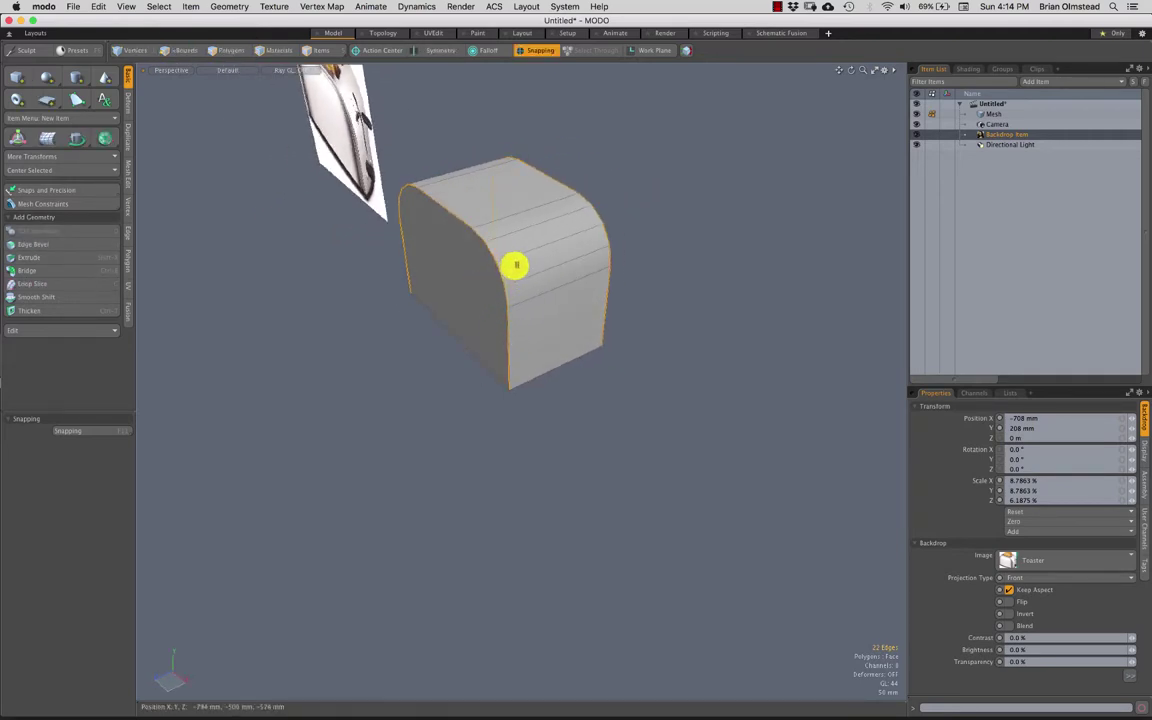
left_click_drag(475, 321, 566, 262, "alt")
left_click_drag(508, 296, 450, 232, "alt")
Step: Bevel the selected face outline edges in Inset mode with a value of 20 mm and round level 1
key("b")
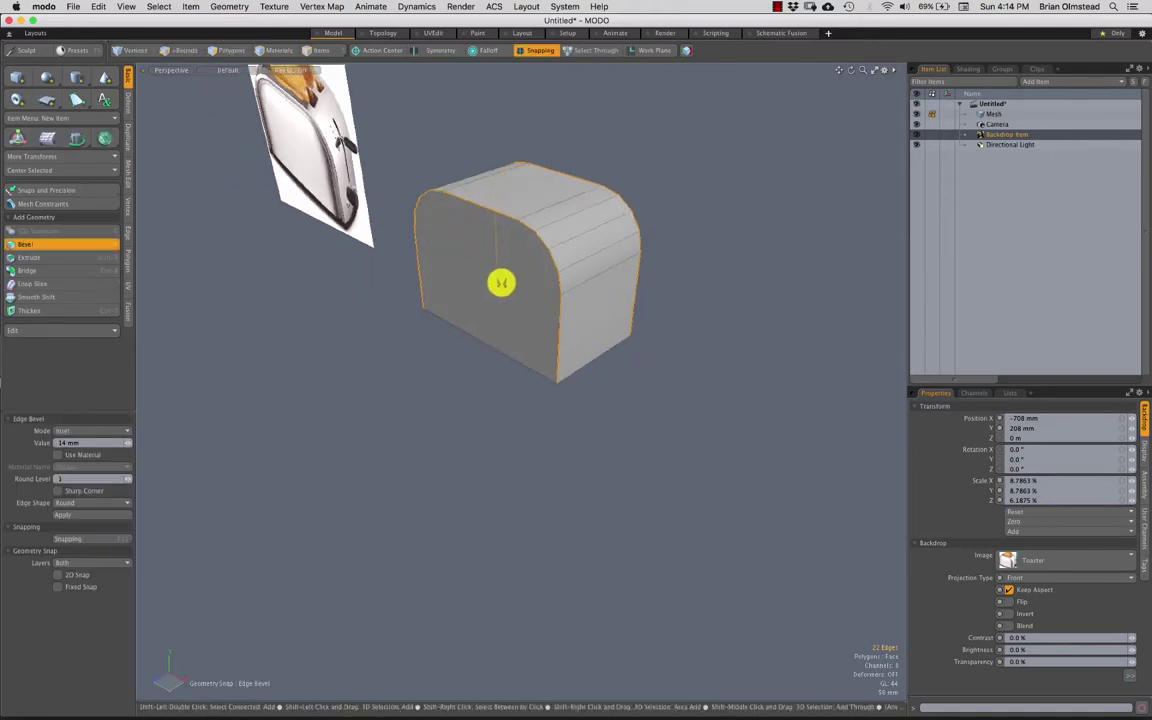
left_click_drag(522, 321, 328, 267, "alt")
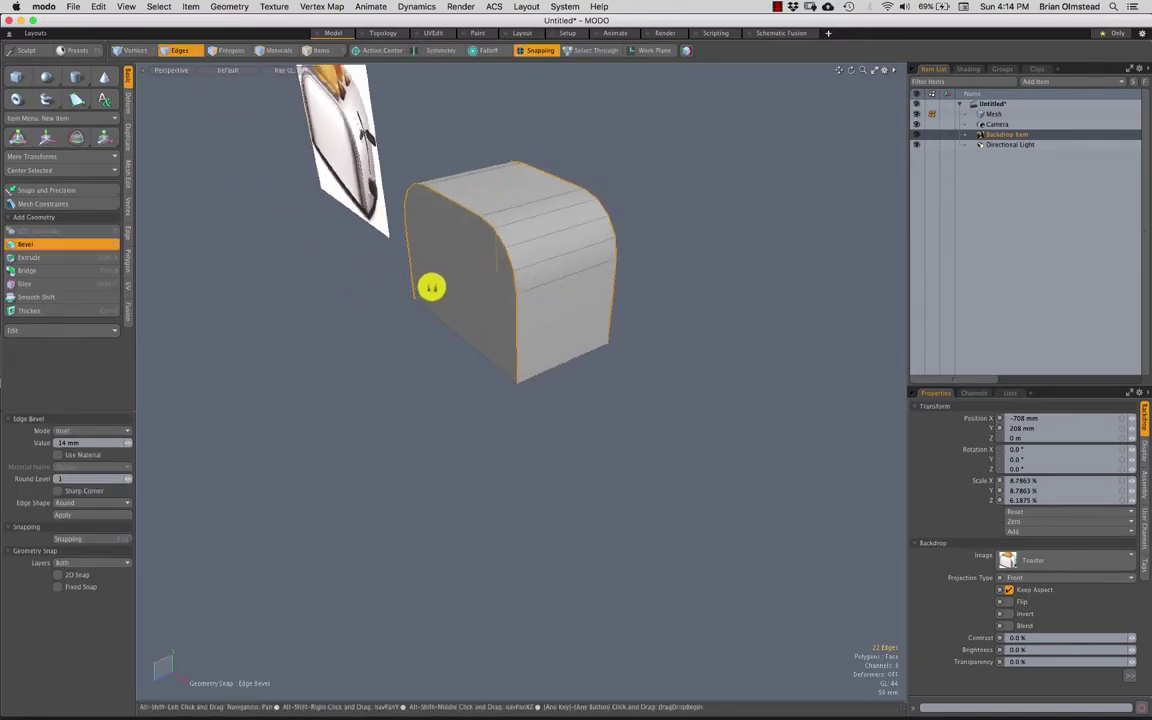
left_click_drag(432, 288, 444, 314, "alt+shift")
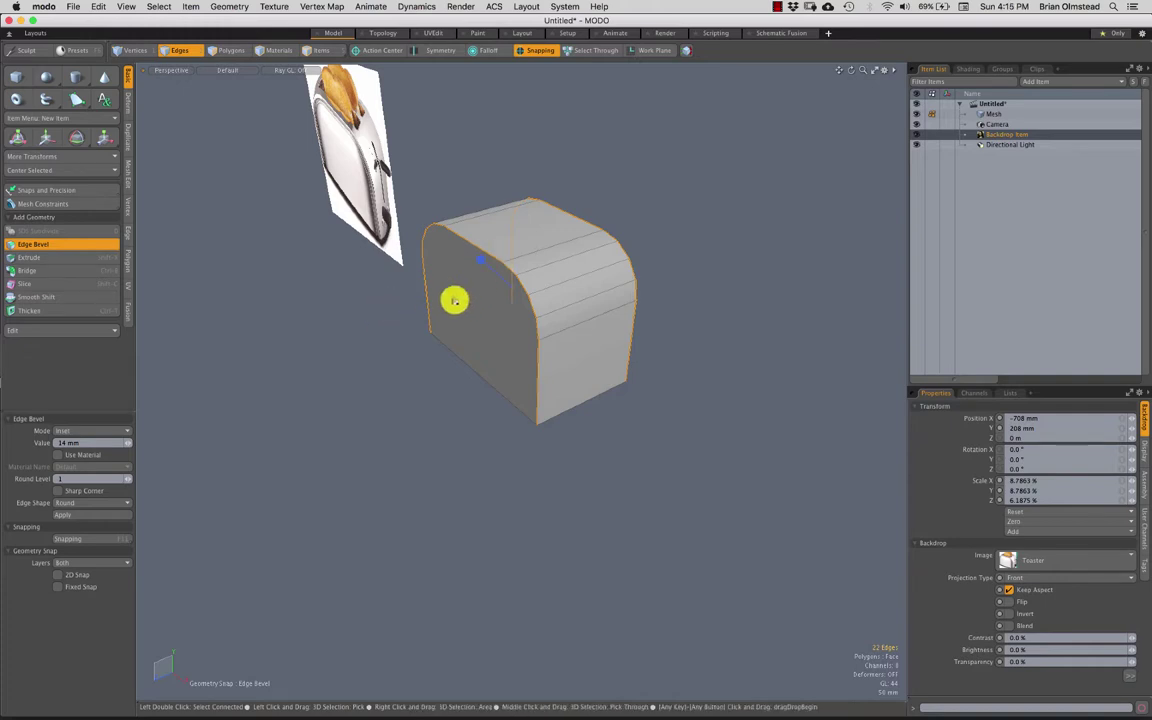
left_click_drag(455, 300, 475, 283, "alt")
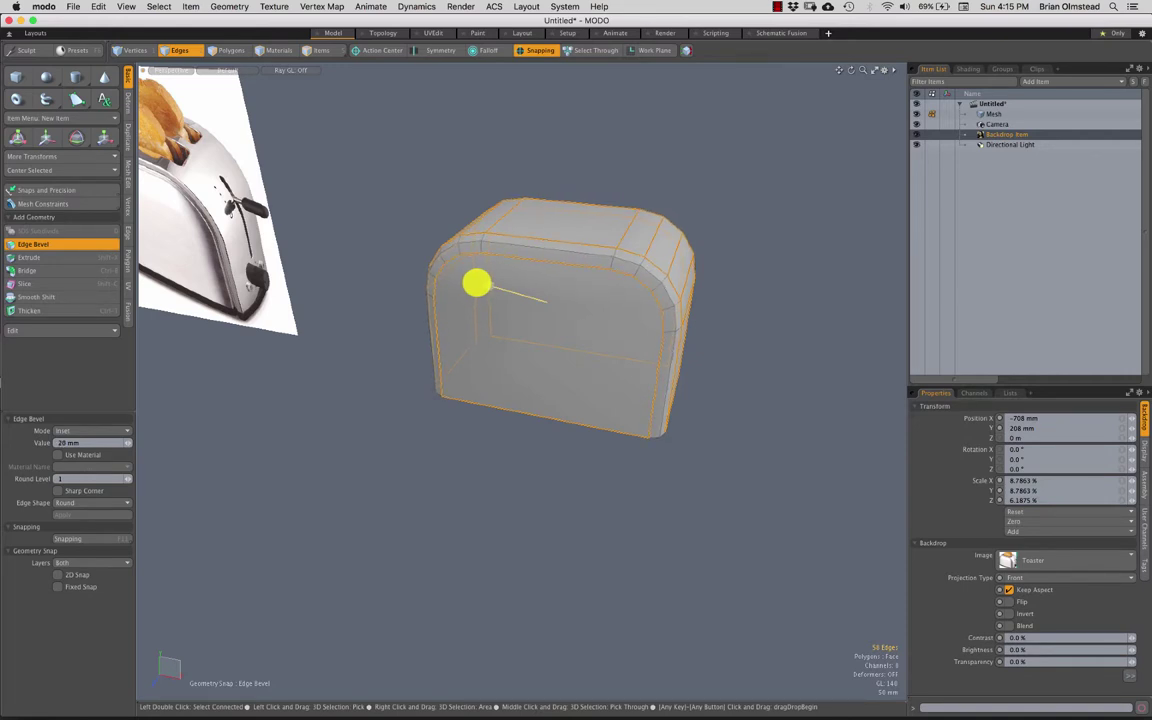
left_click_drag(476, 283, 480, 194, "alt")
key("space")
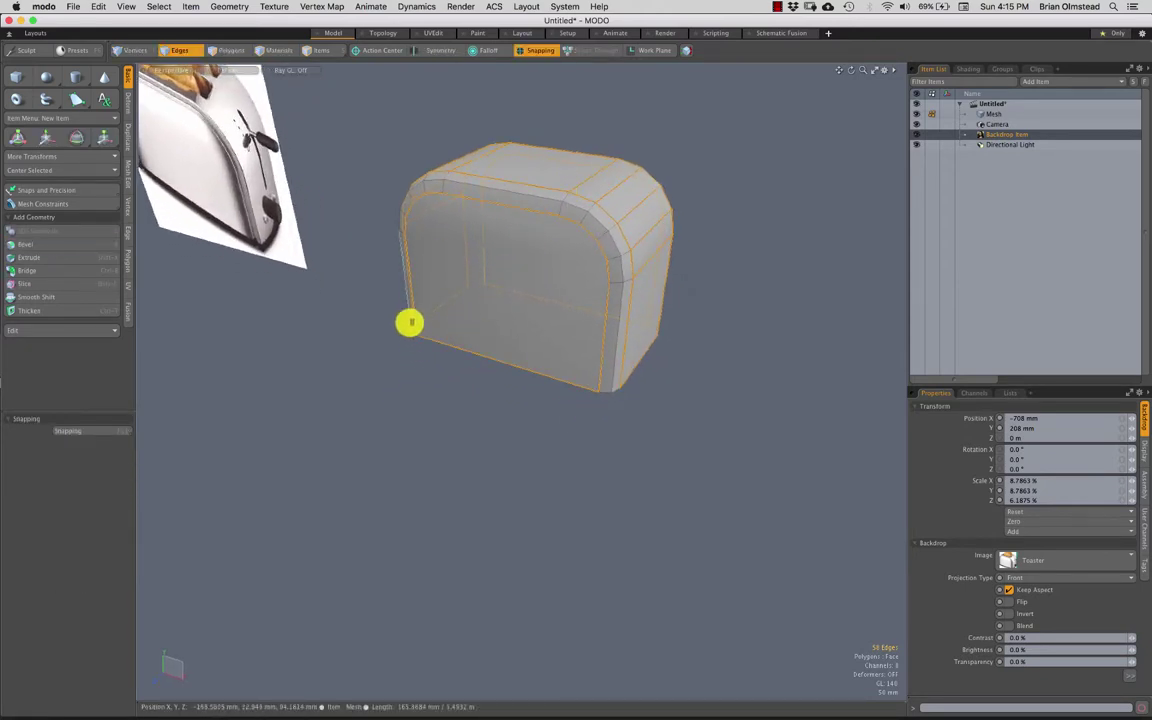
Step: Clear the edge selection on the beveled toaster body and stay in Edges mode
left_click_drag(421, 310, 411, 352, "alt")
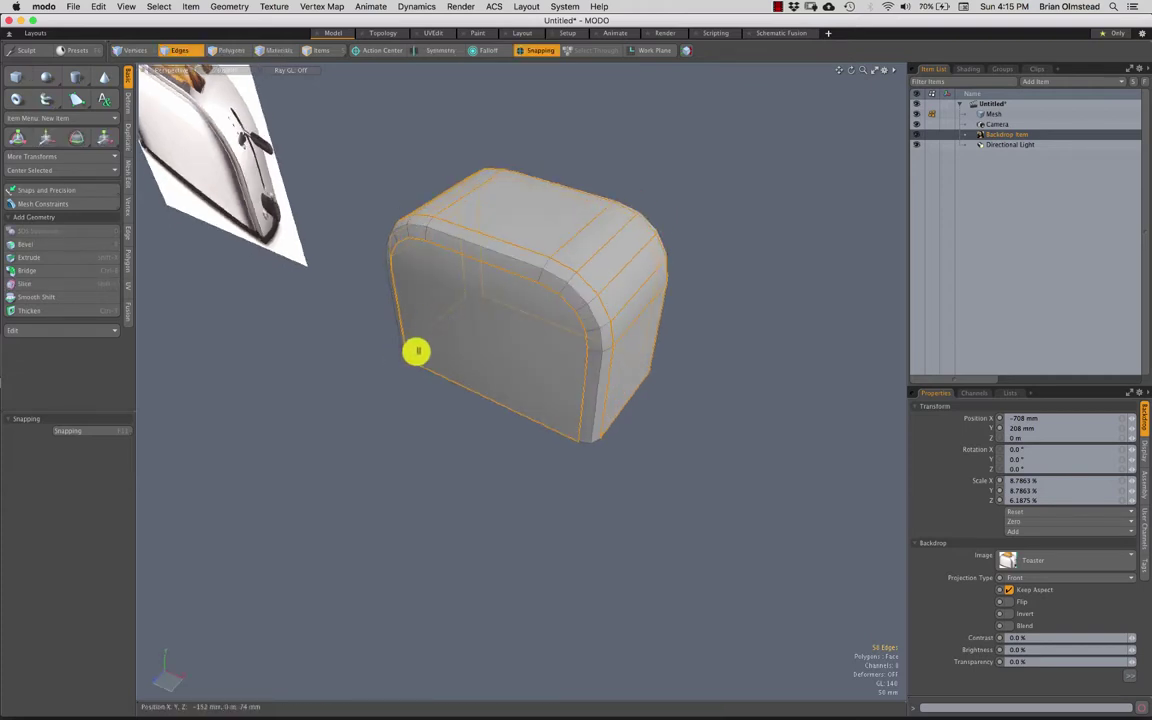
key("3")
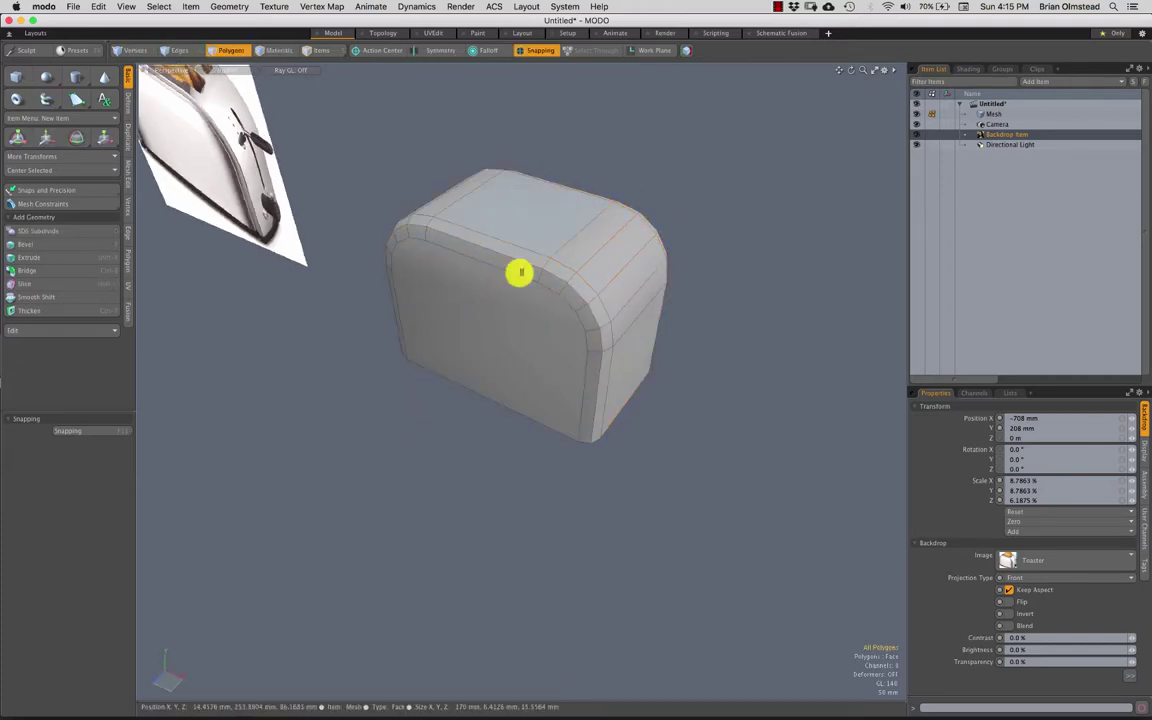
key("2")
left_click(316, 362)
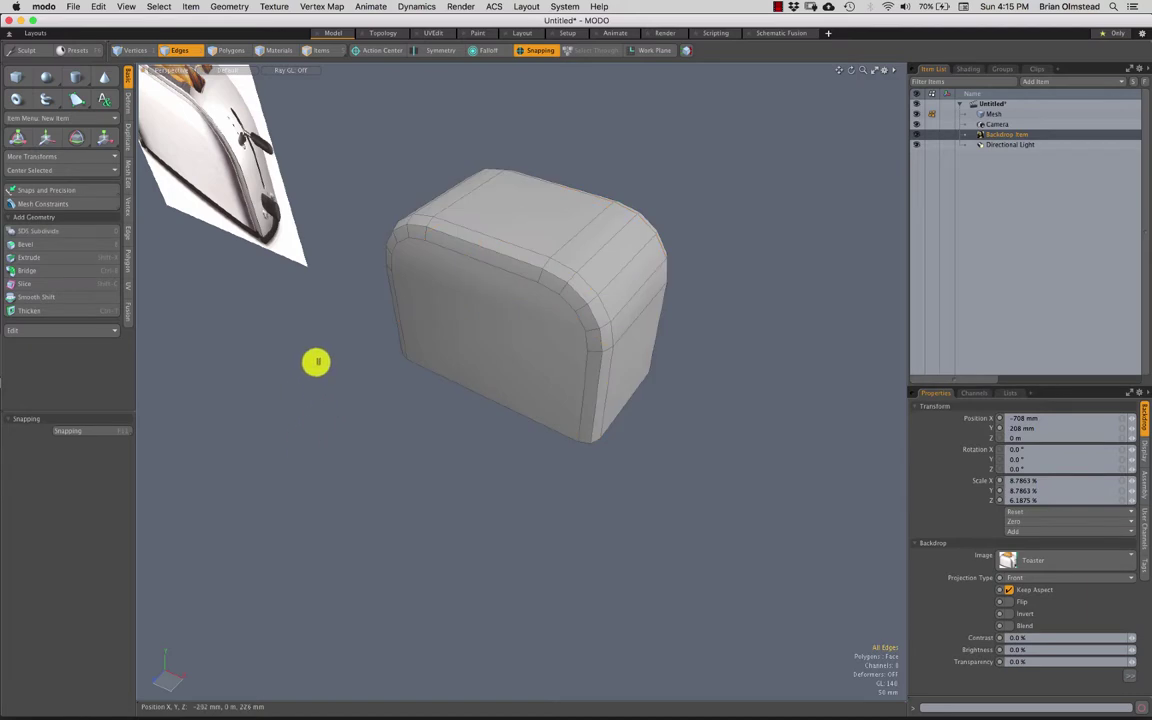
Step: Try to cut three loop slices lengthwise over the top and ends of the toaster body
left_click_drag(318, 406, 278, 499, "alt")
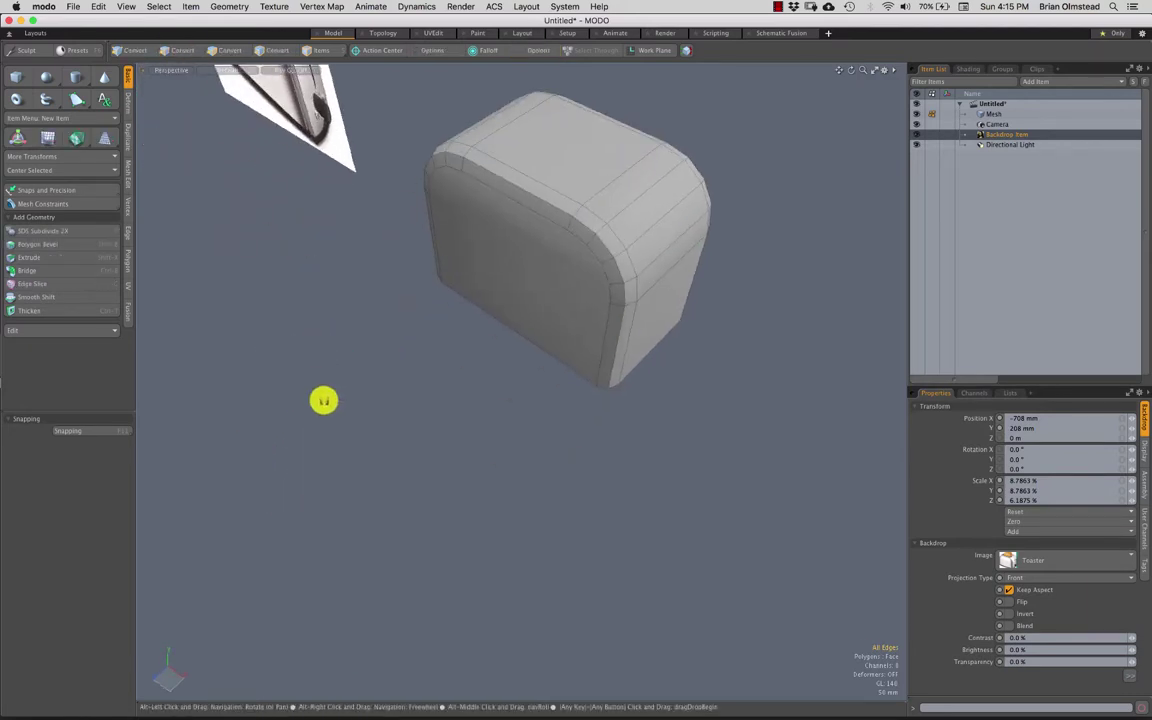
left_click_drag(324, 399, 471, 367, "alt")
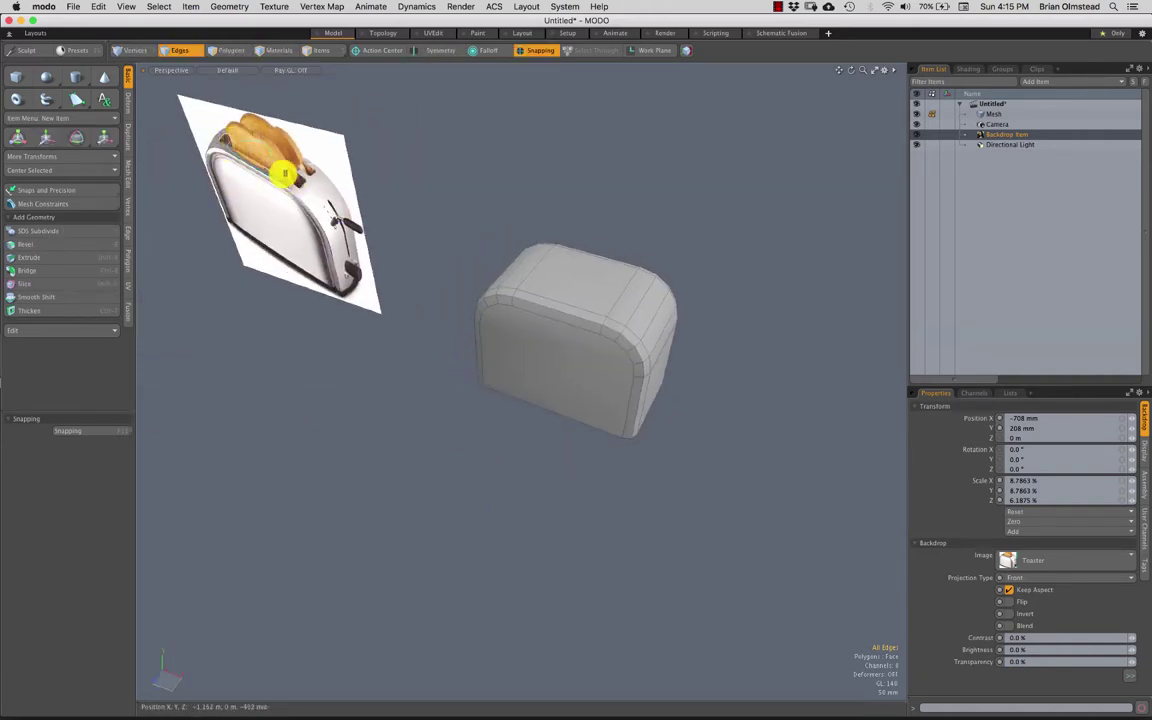
left_click_drag(387, 256, 460, 395, "alt")
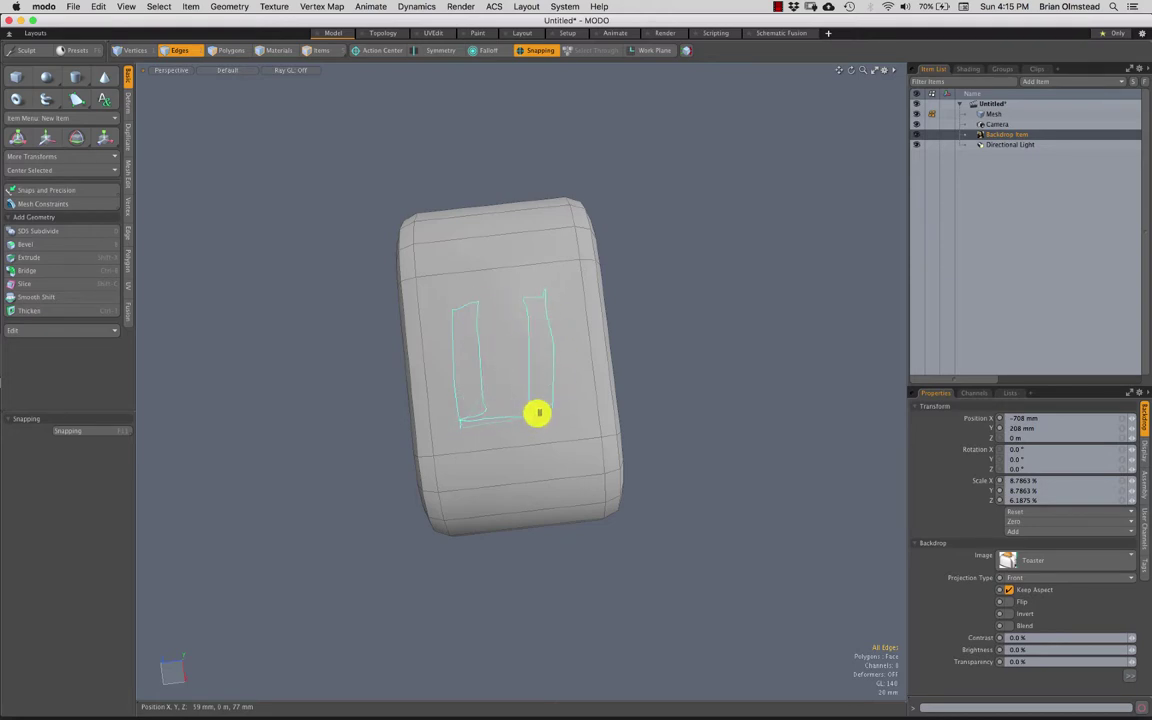
left_click_drag(536, 410, 496, 365, "alt")
key("2")
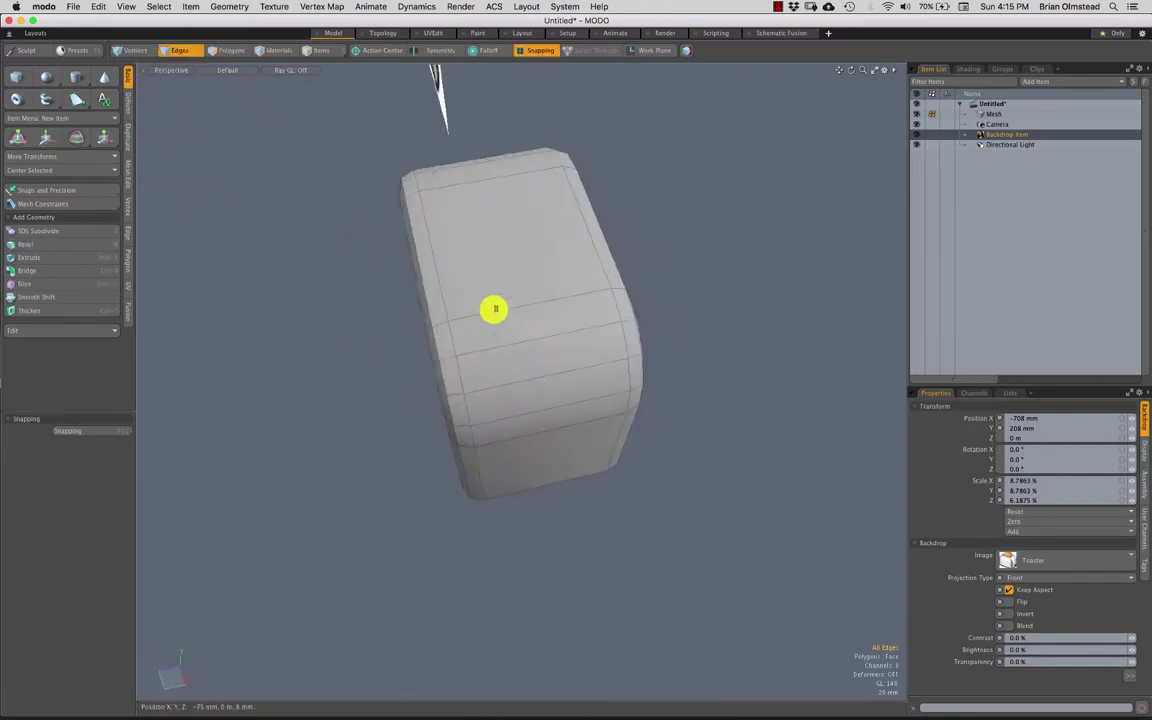
key("alt+c")
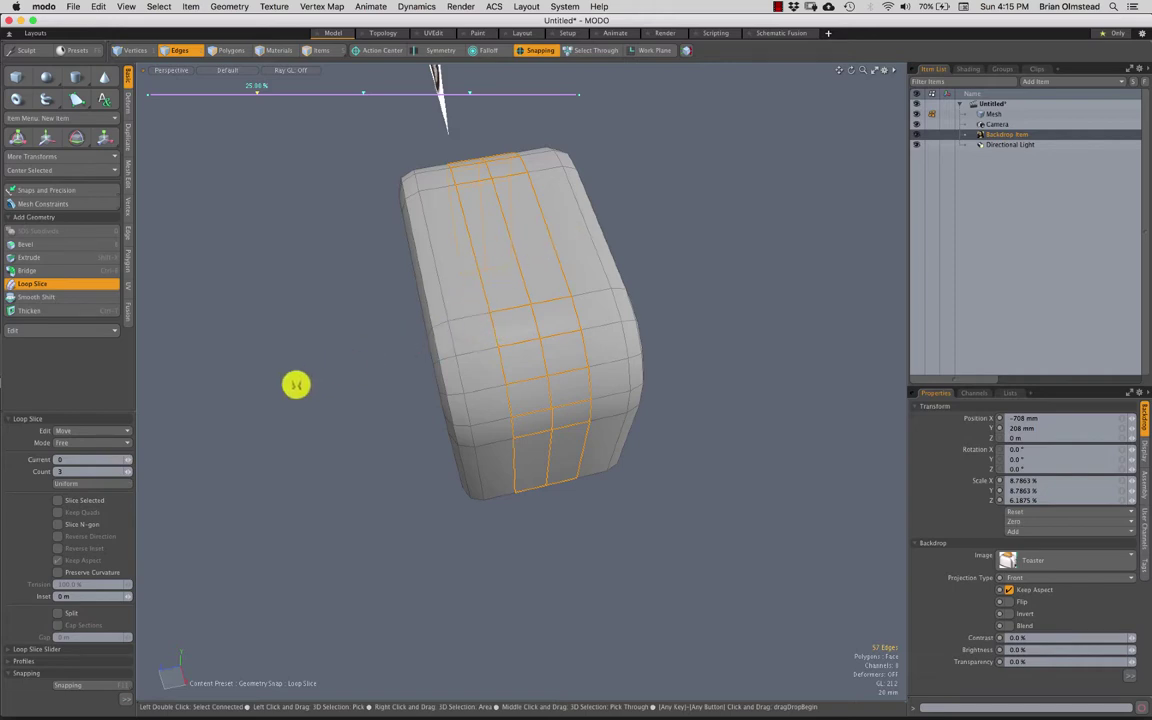
left_click_drag(448, 309, 522, 314, "alt")
key("Escape")
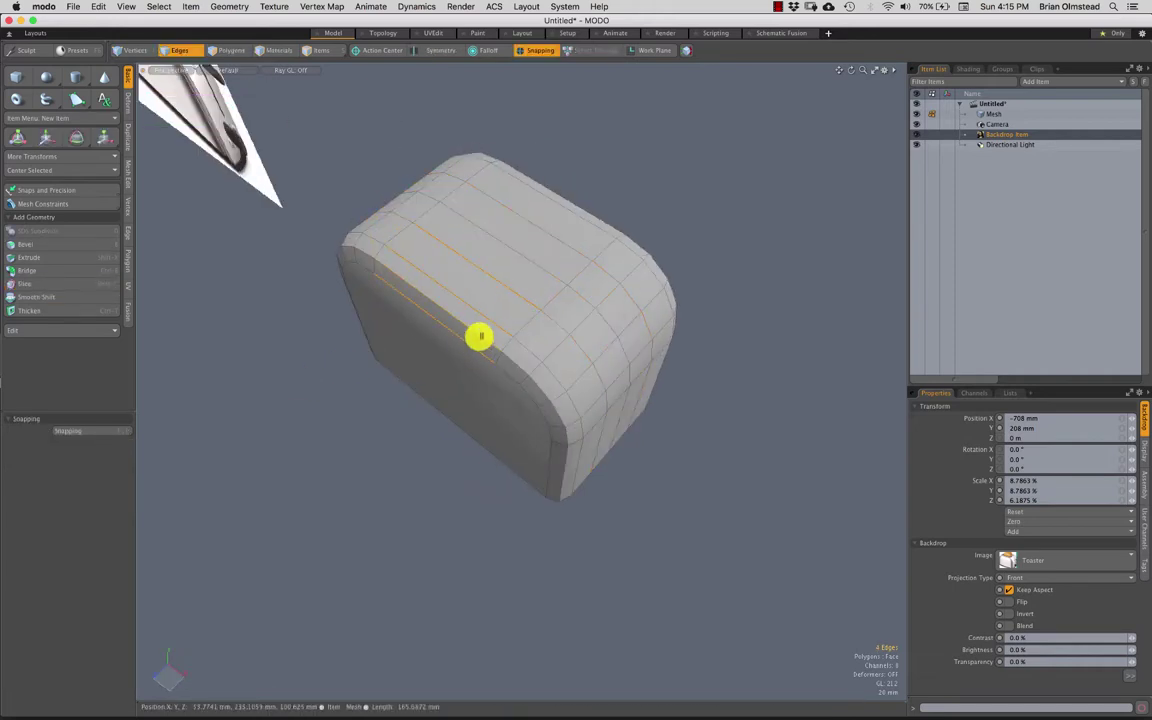
Step: Try to cut three more loop slices across the middle of the top and select one of the top polygons
key("alt+c")
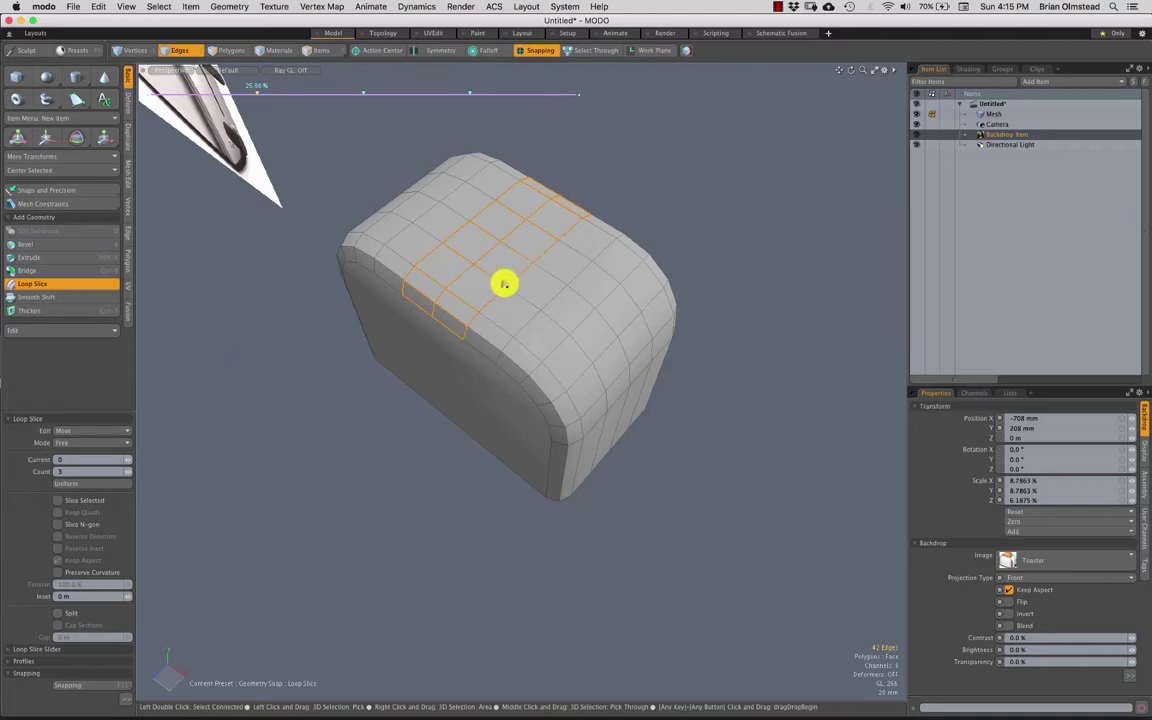
left_click_drag(504, 284, 524, 338, "alt")
key("space")
key("space")
left_click(500, 302)
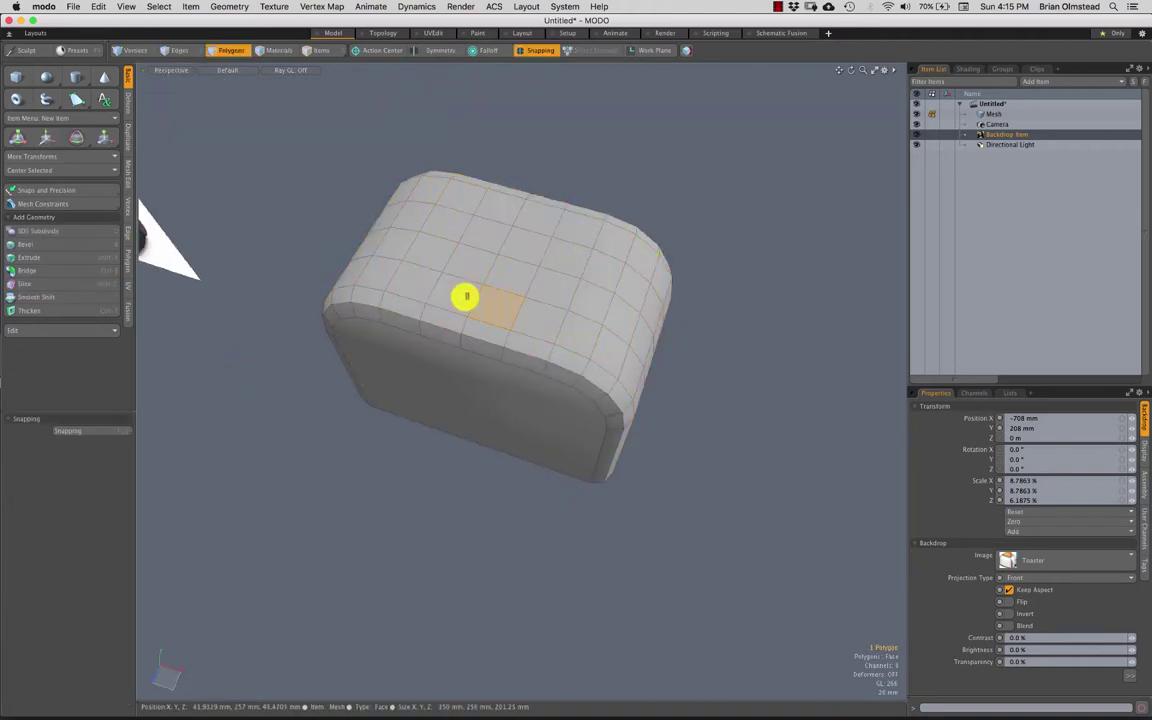
Step: Undo the lengthwise and crosswise loop slices and switch to Polygons mode
key("super+z")
key("super+z")
key("super+z")
key("super+z")
key("super+z")
key("super+z")
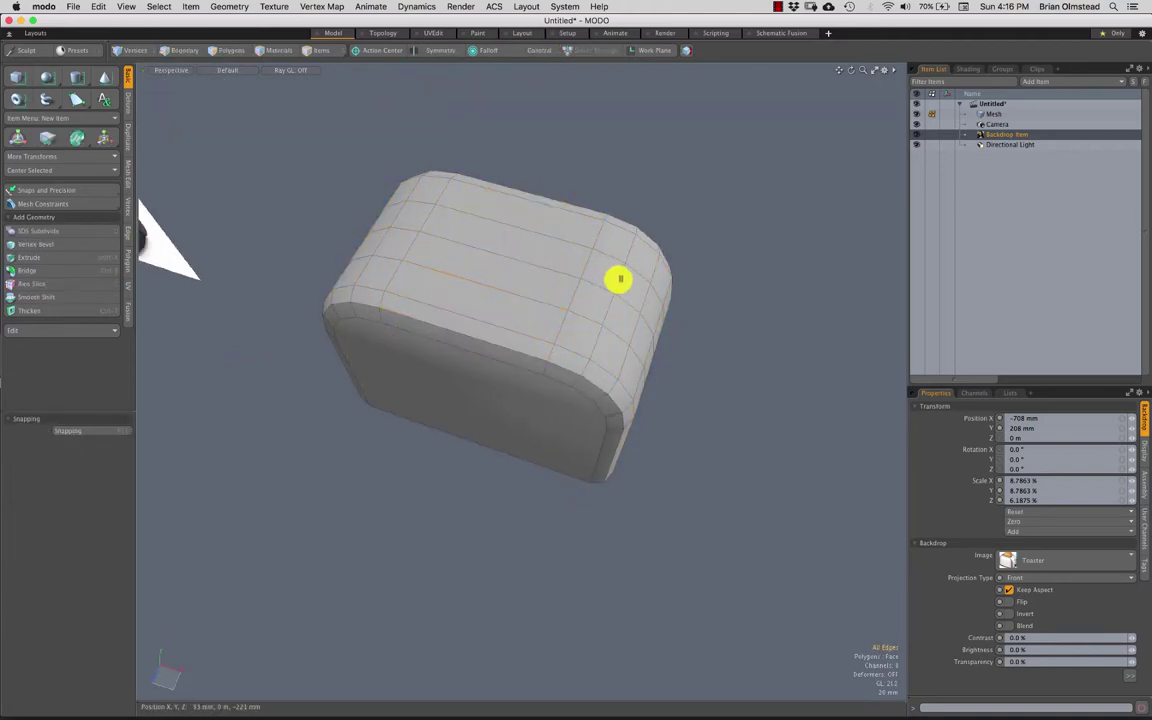
left_click_drag(560, 364, 592, 347, "alt")
key("space")
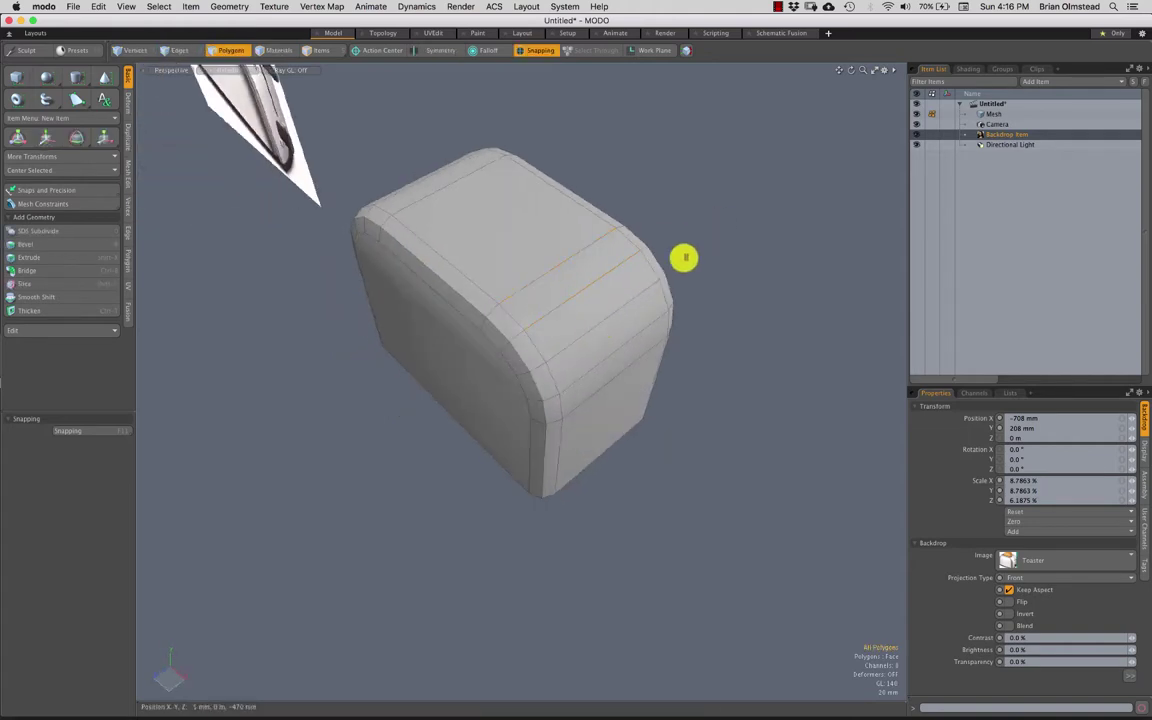
Step: Lasso-select all polygons of the toaster body and clear the selection
mouse_move(684, 258)
left_mouse_down("alt")
mouse_move(566, 307)
mouse_move(594, 357)
left_mouse_up("alt")
mouse_move(728, 168)
middle_mouse_down()
mouse_move(296, 324)
mouse_move(732, 265)
middle_mouse_up()
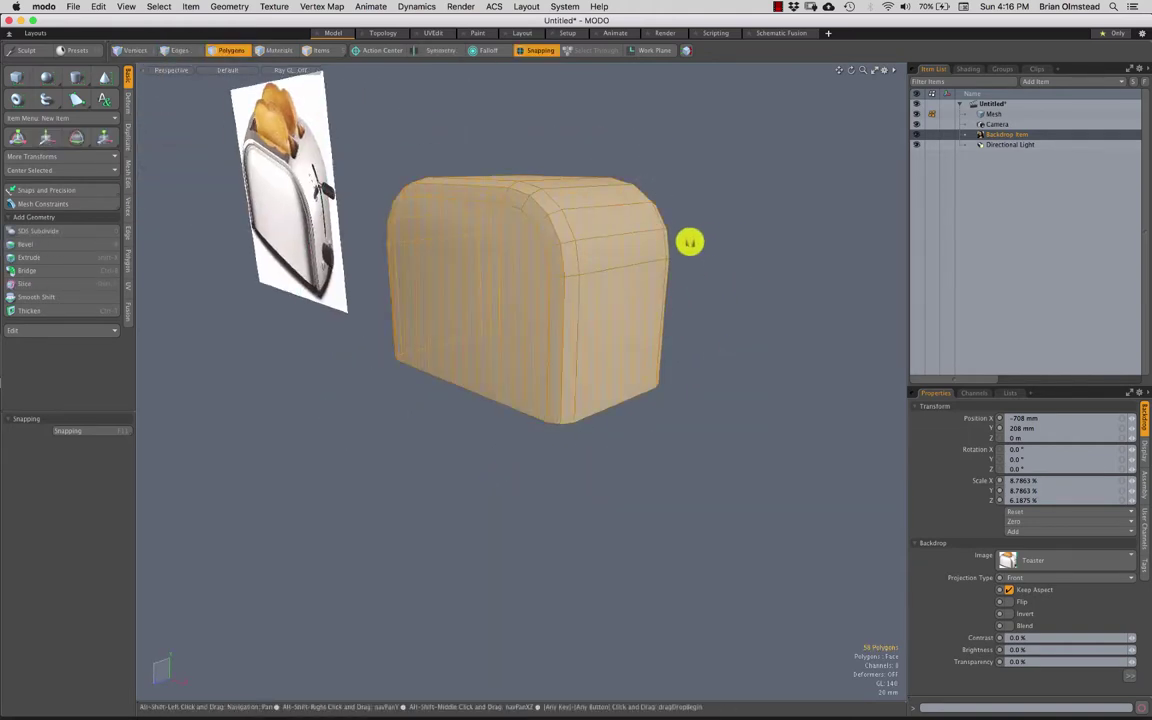
left_click_drag(689, 242, 660, 268, "alt+shift")
left_click_drag(540, 308, 480, 410, "alt")
left_click(740, 220)
Step: Loop-slice the toaster body lengthwise between two top cross edges, with a slice count of 1
left_click_drag(573, 256, 233, 198, "alt")
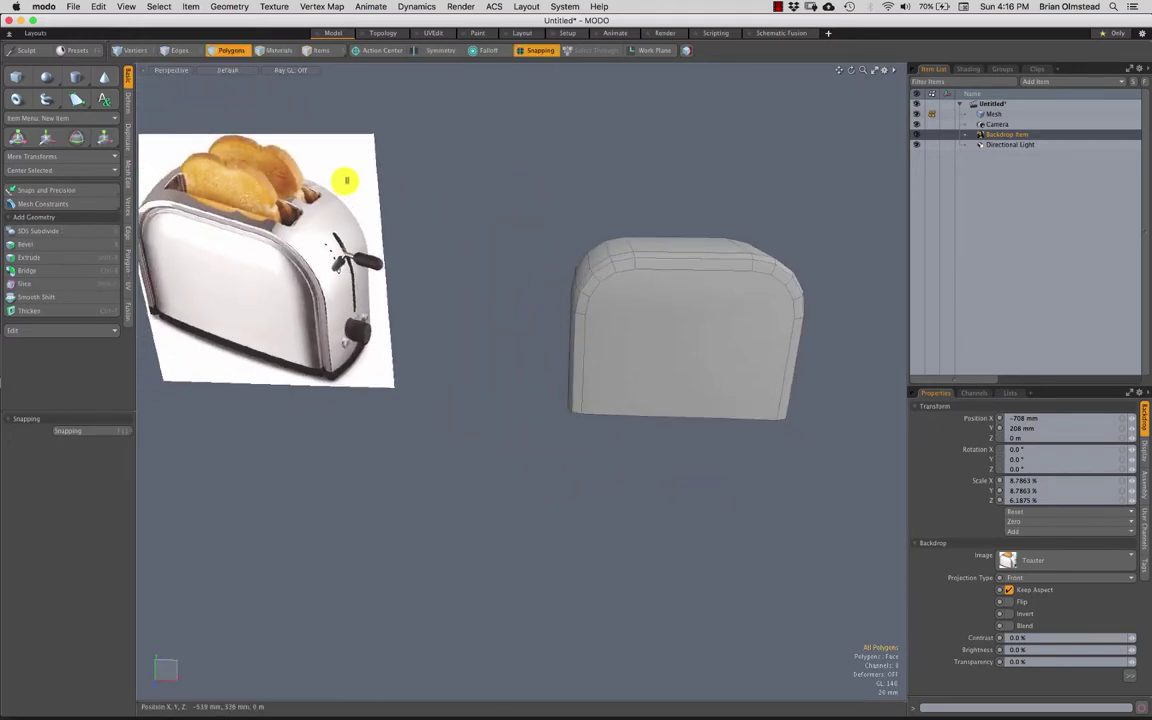
left_click_drag(300, 229, 533, 296, "alt")
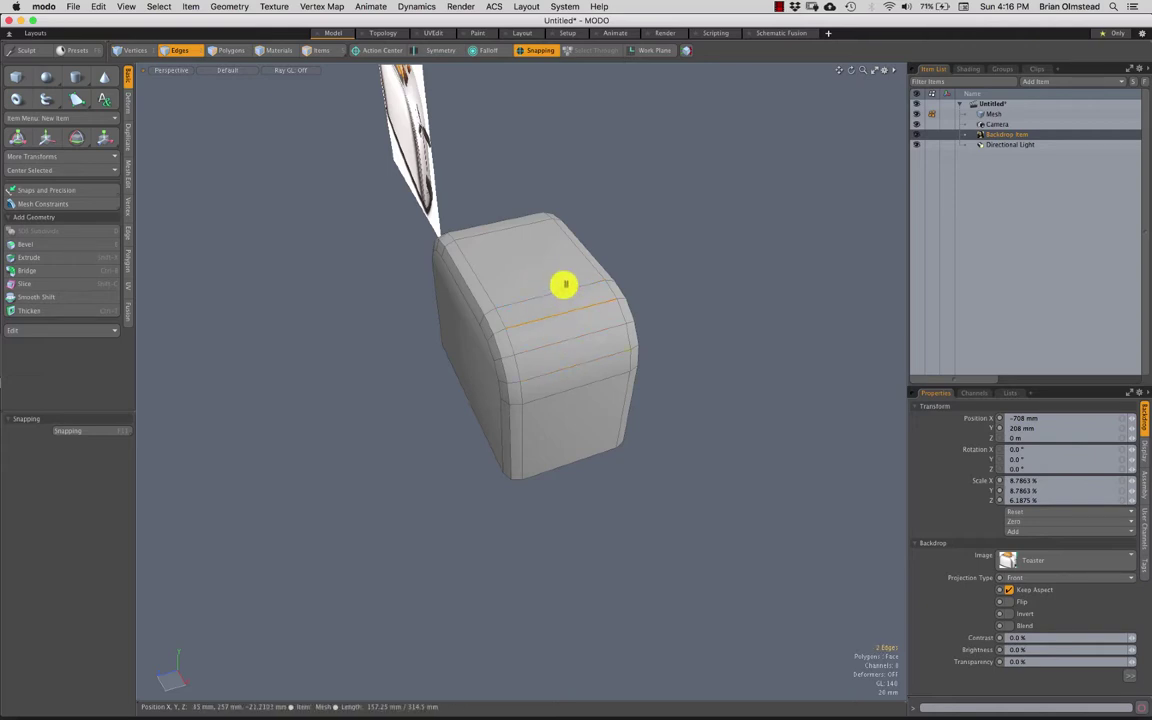
key("alt+c")
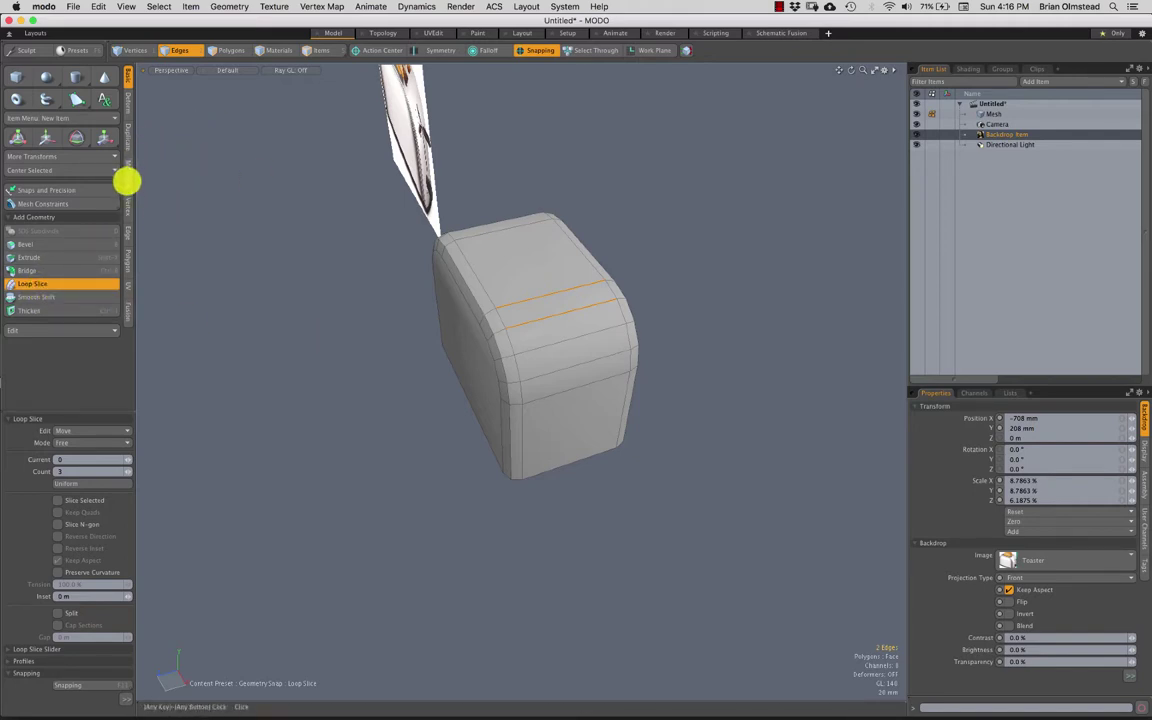
left_click(126, 181)
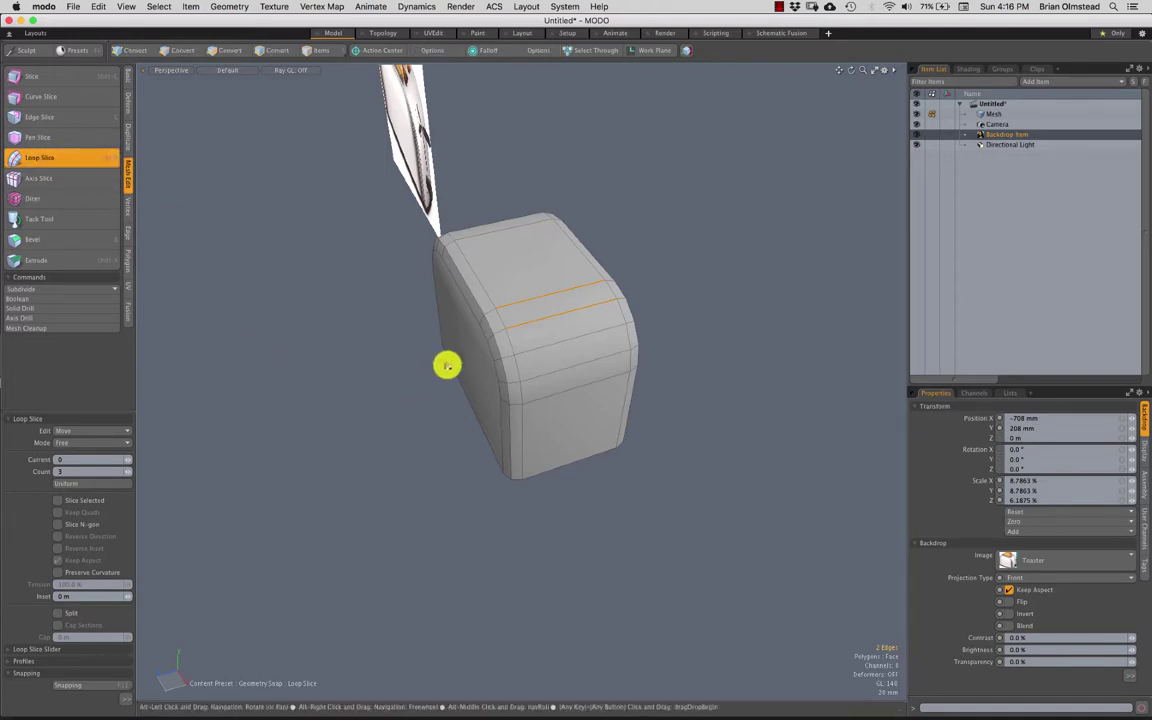
left_click_drag(447, 365, 527, 352, "alt")
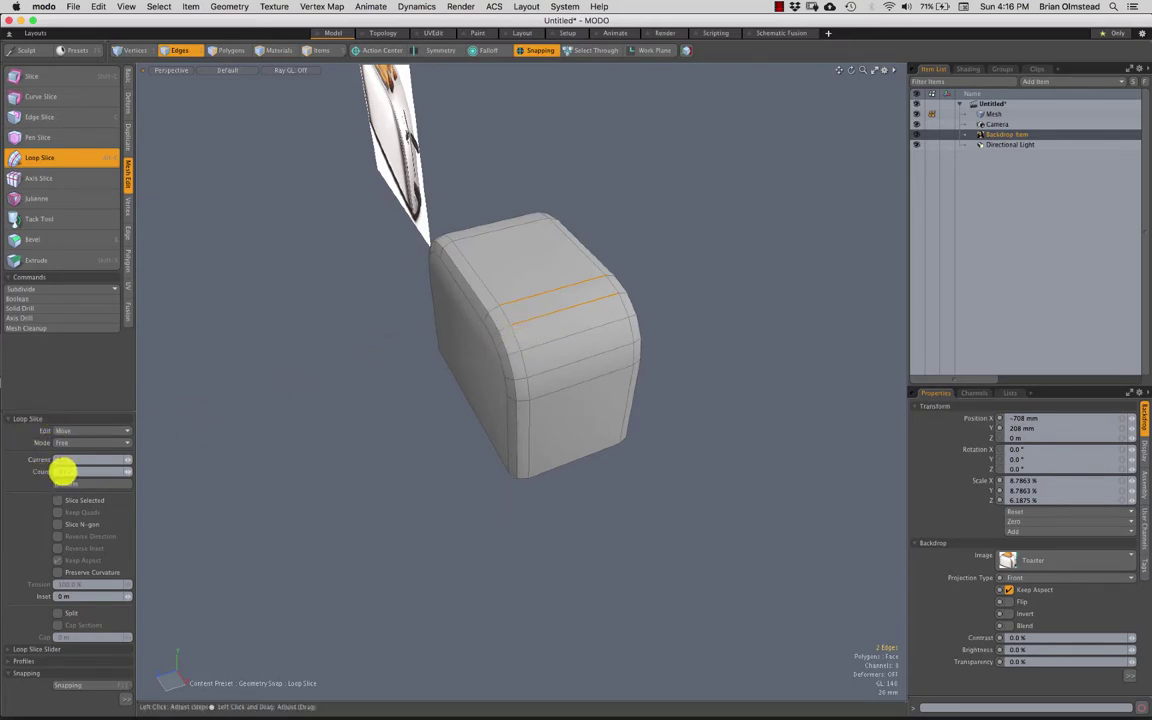
left_click(488, 362)
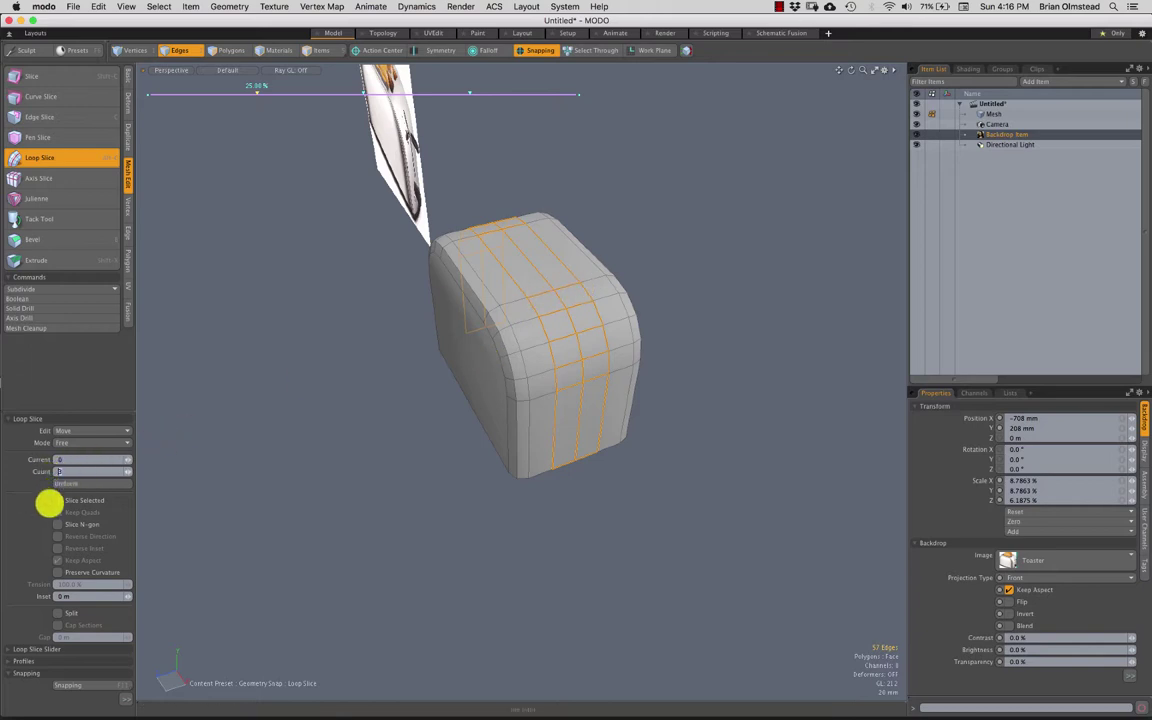
type("1")
key("Return")
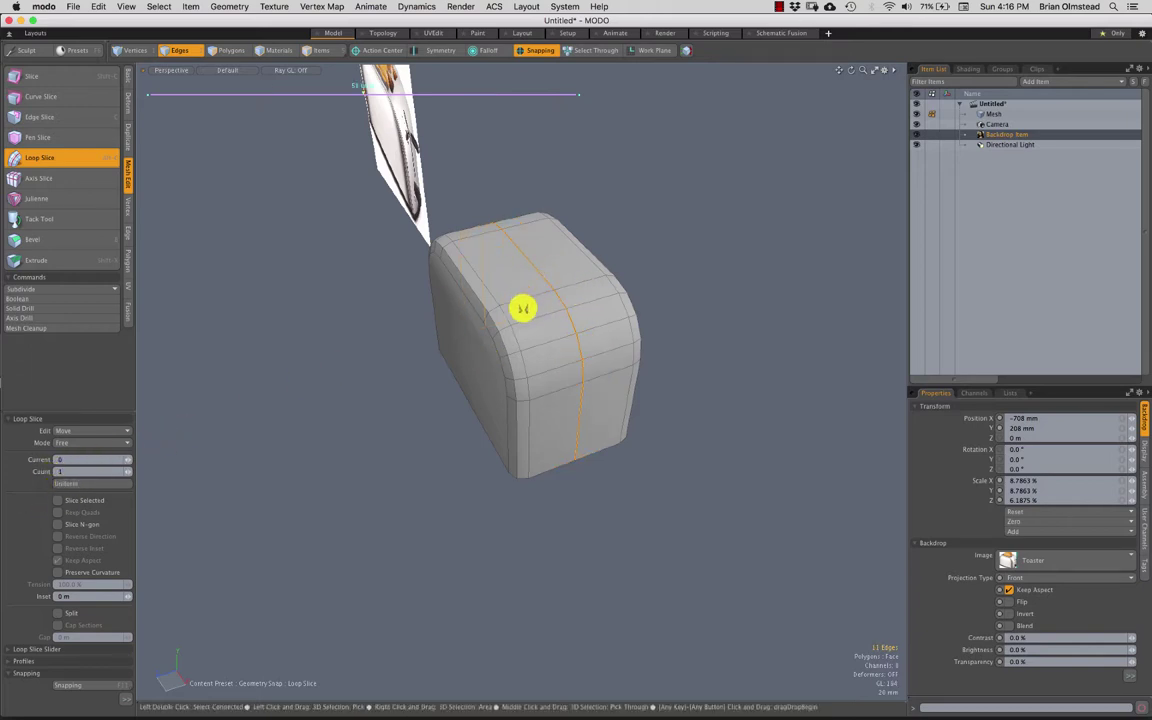
key("space")
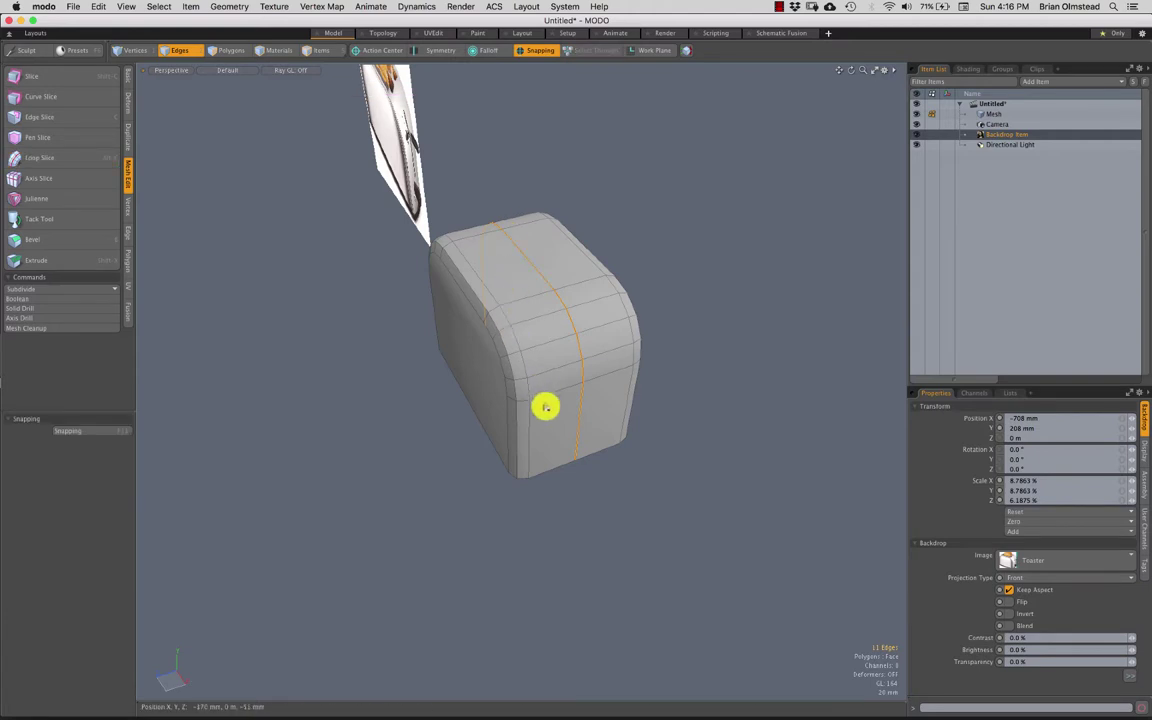
Step: In Edges mode, select the center line edges running over the toaster body's top
left_click_drag(543, 404, 537, 311, "alt")
key("3")
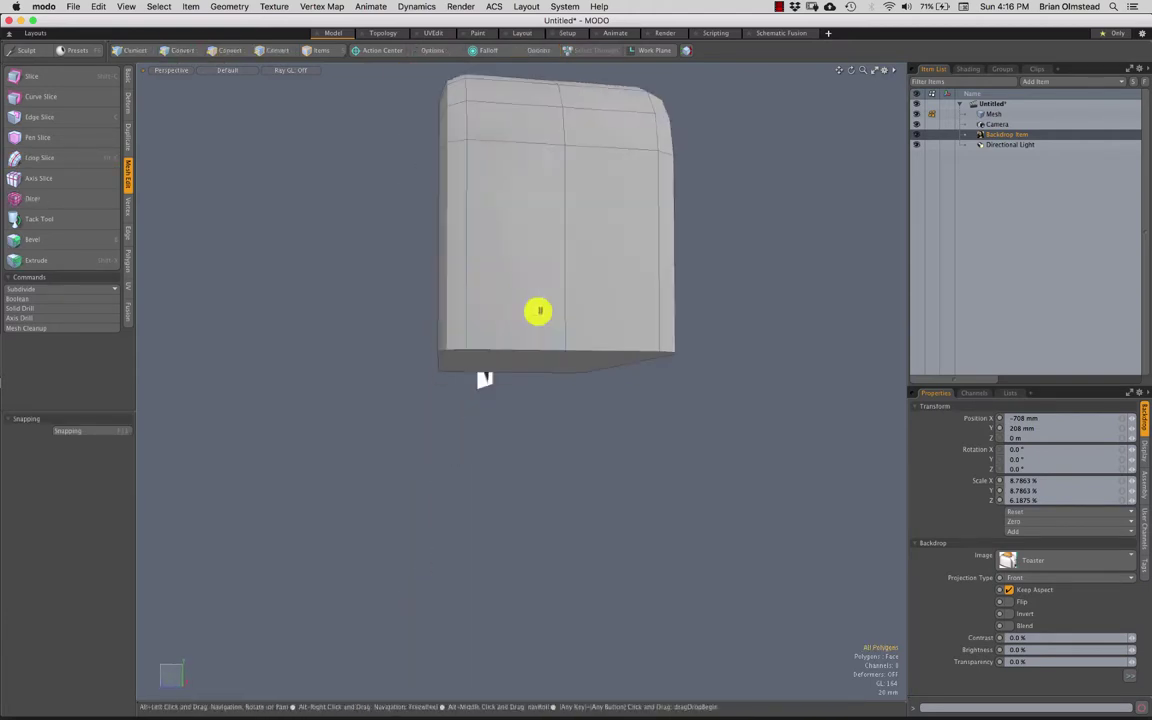
key("2")
left_click_drag(553, 267, 582, 361, "alt")
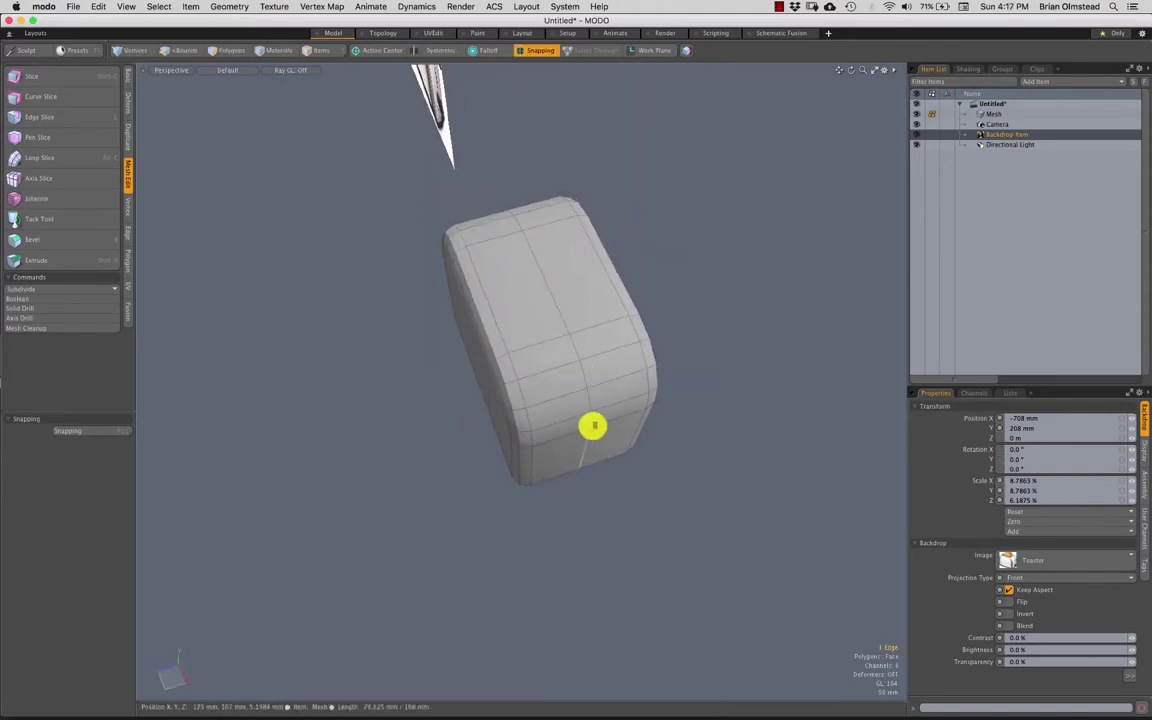
left_click_drag(576, 413, 462, 279, "alt")
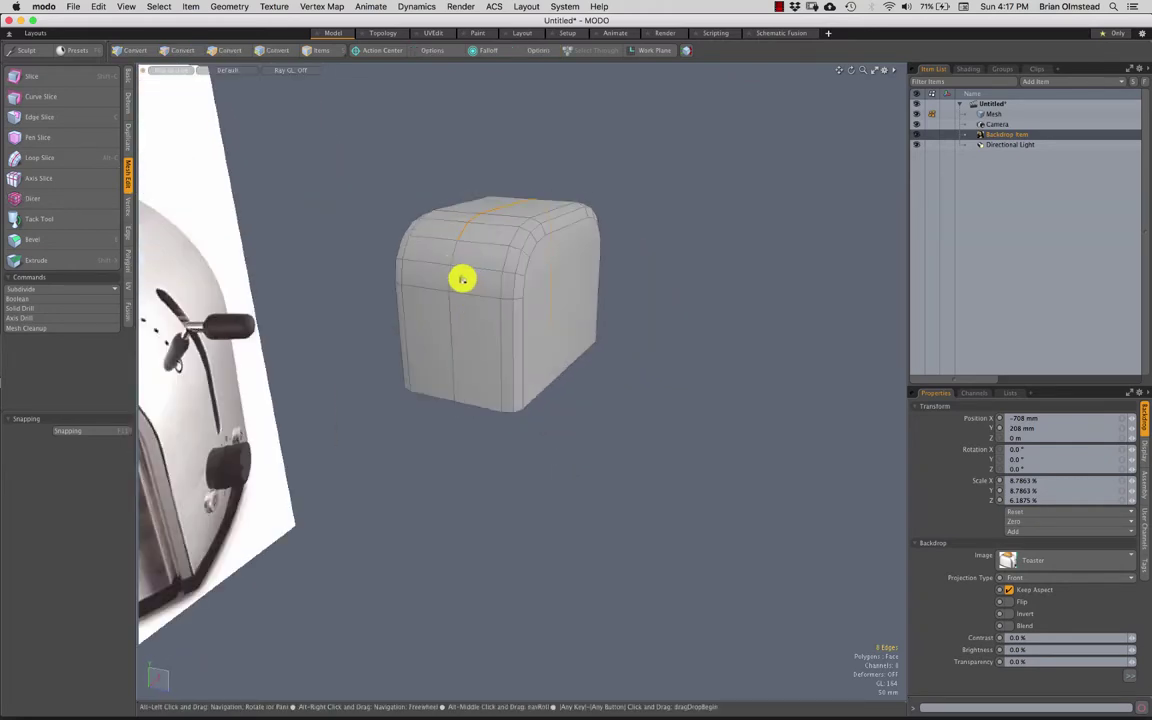
Step: Select the single bottom polygon of the toaster body in Polygons mode
left_click_drag(476, 440, 468, 328, "alt")
key("3")
left_click(486, 303)
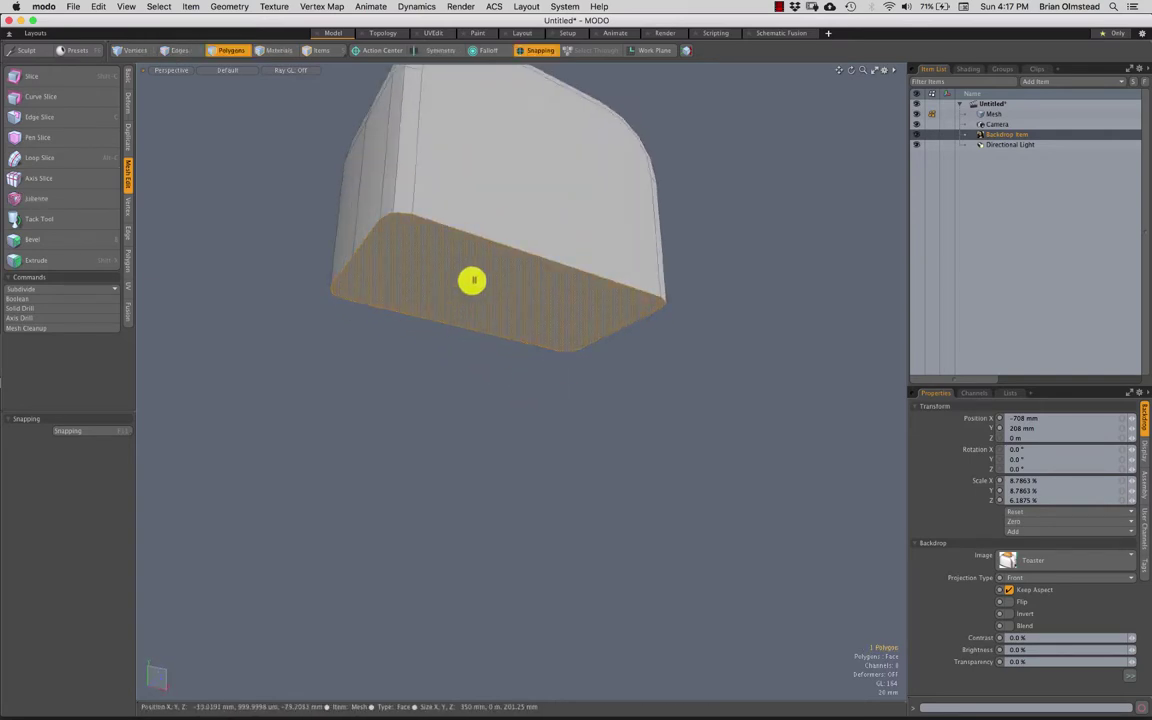
left_click_drag(519, 228, 452, 298, "alt")
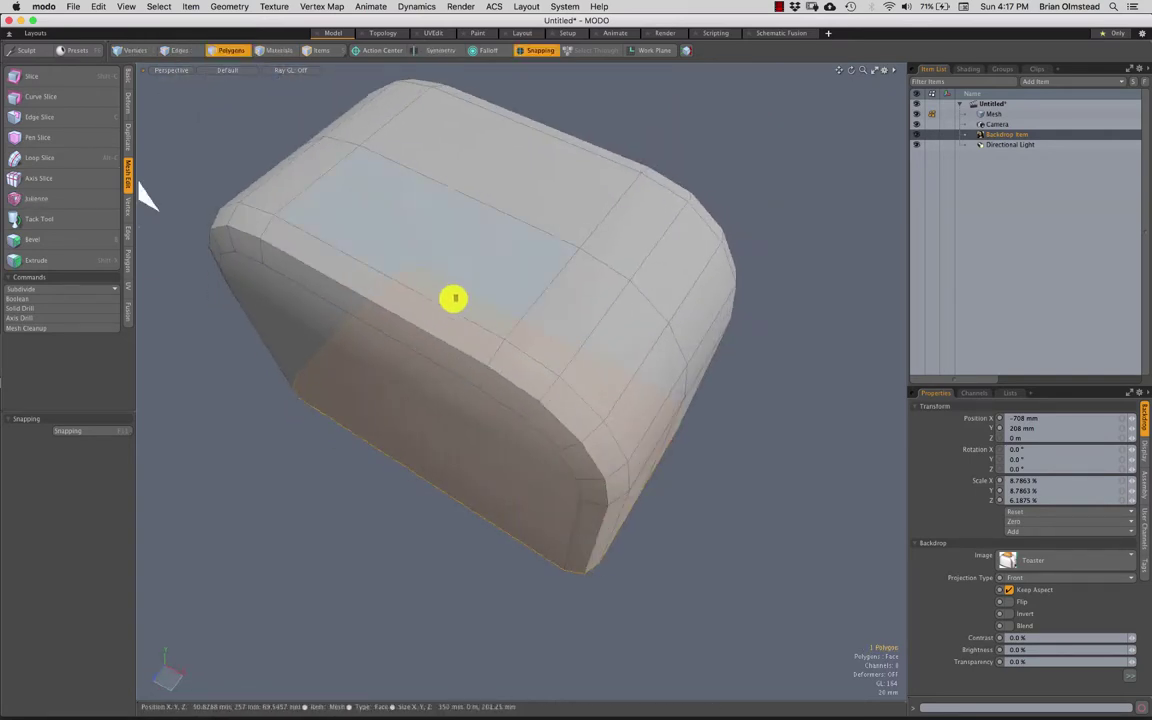
Step: Loop-slice the toaster body crosswise over the middle of its top, with a slice count of 1 at about 51%
key("2")
key("alt+c")
left_click(465, 286)
scroll(432, 367, "down", 3)
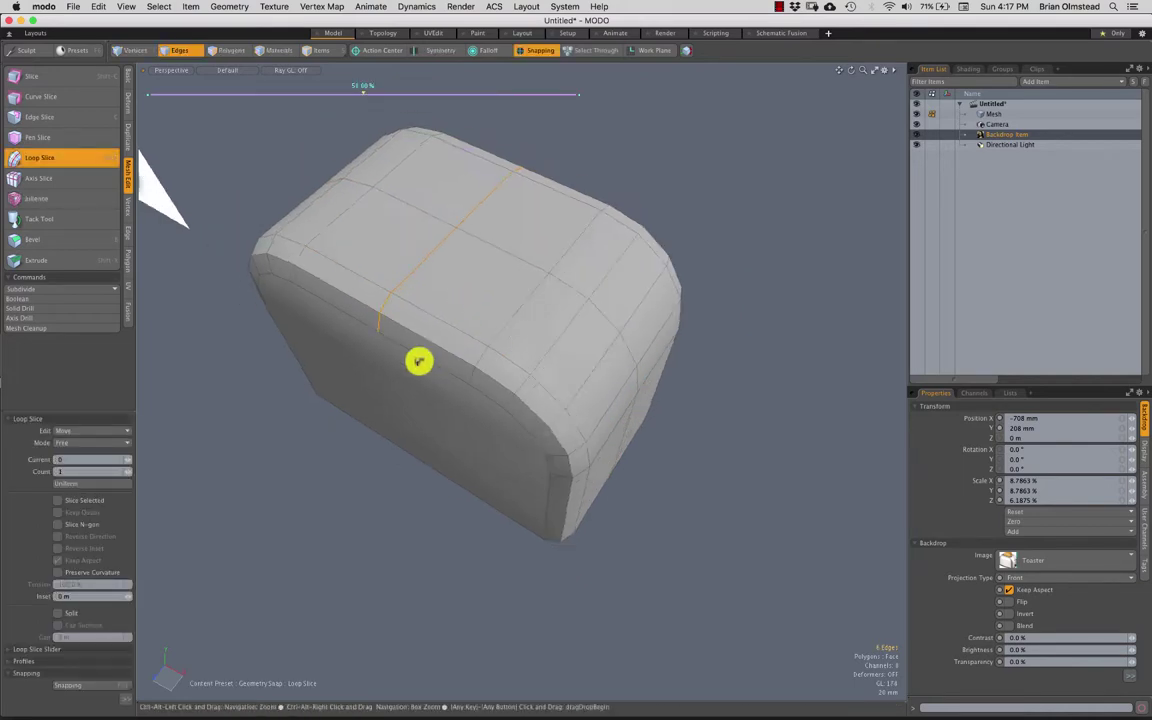
left_click_drag(419, 362, 455, 214, "alt")
Step: Isolate the large side polygon of the toaster body by hiding everything else, and clear the selection
key("3")
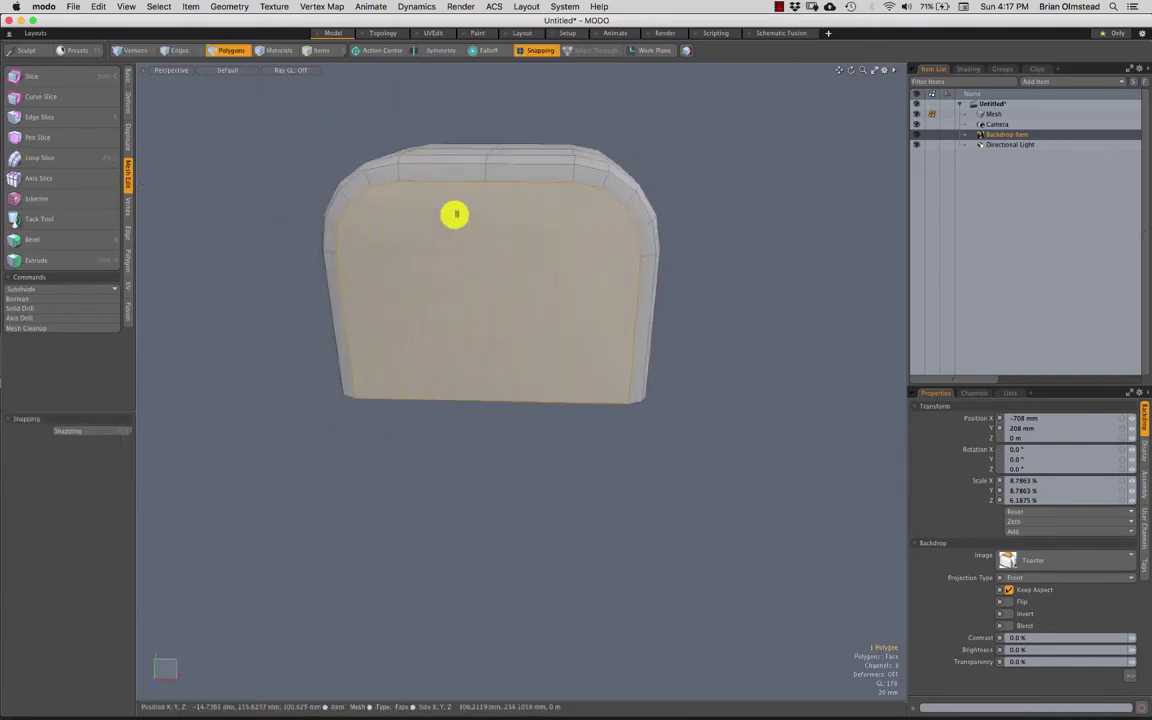
key("shift+h")
left_click_drag(438, 317, 486, 232, "alt")
left_click(519, 154)
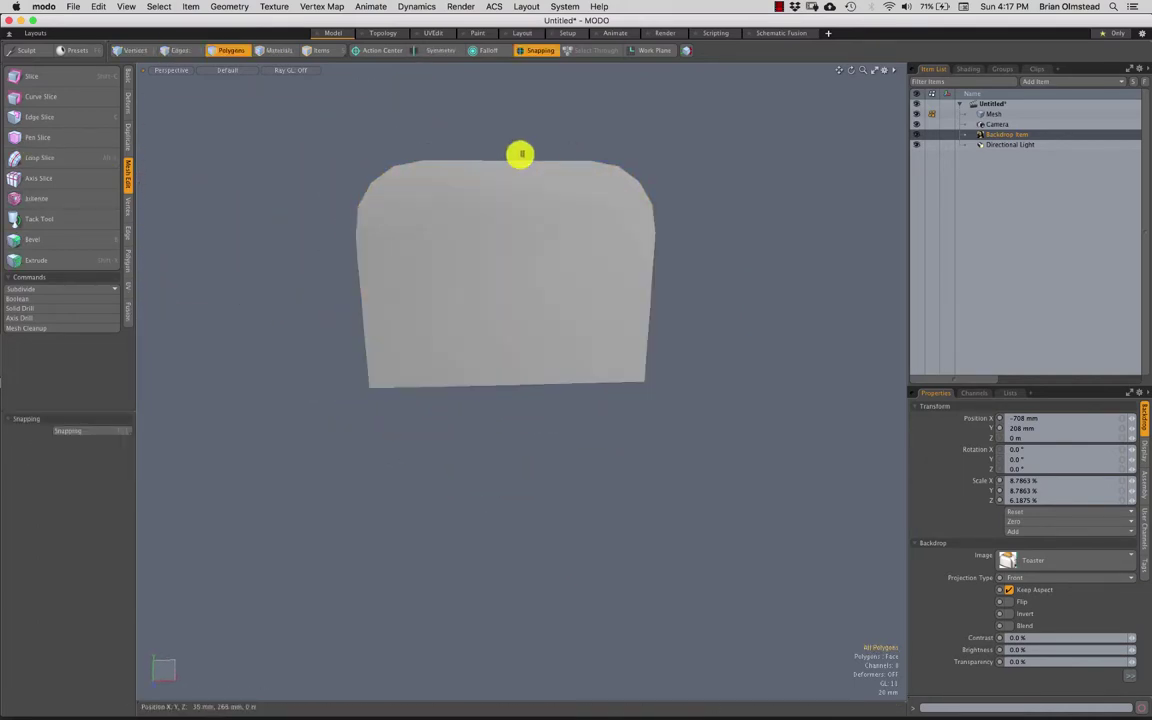
Step: Lasso-select outline vertices around the rounded top of the isolated side polygon in Vertices mode
scroll(450, 247, "up", 2)
key("1")
right_click_drag(490, 97, 490, 185)
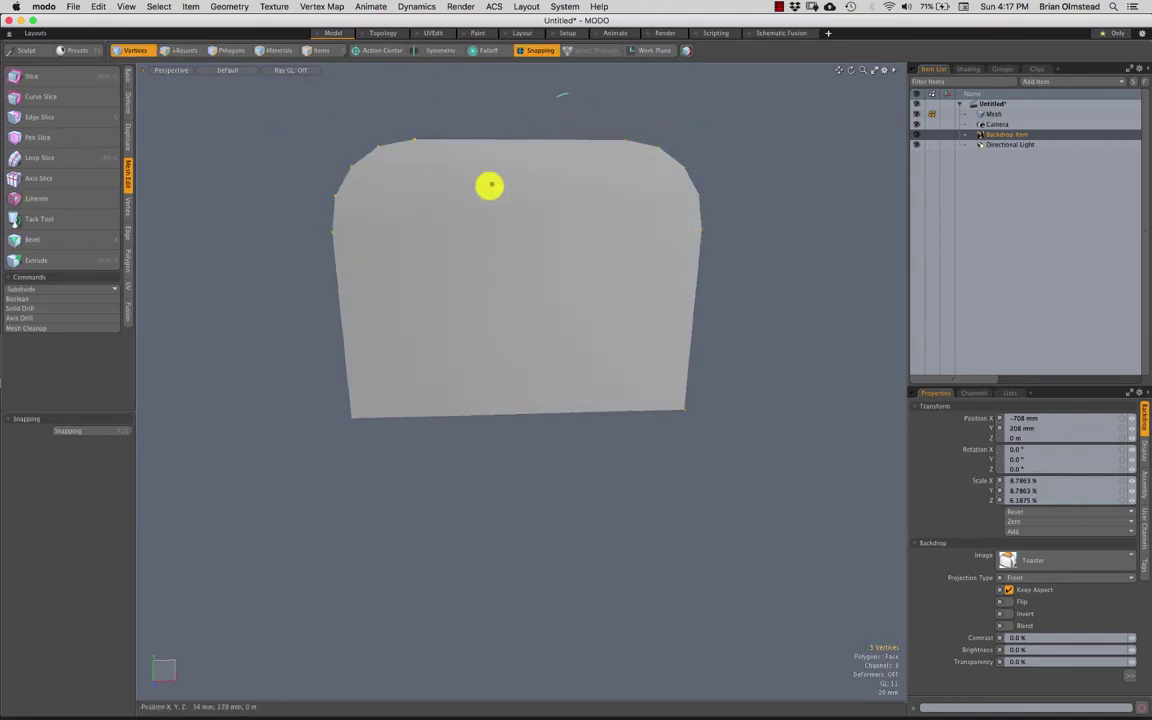
key("x")
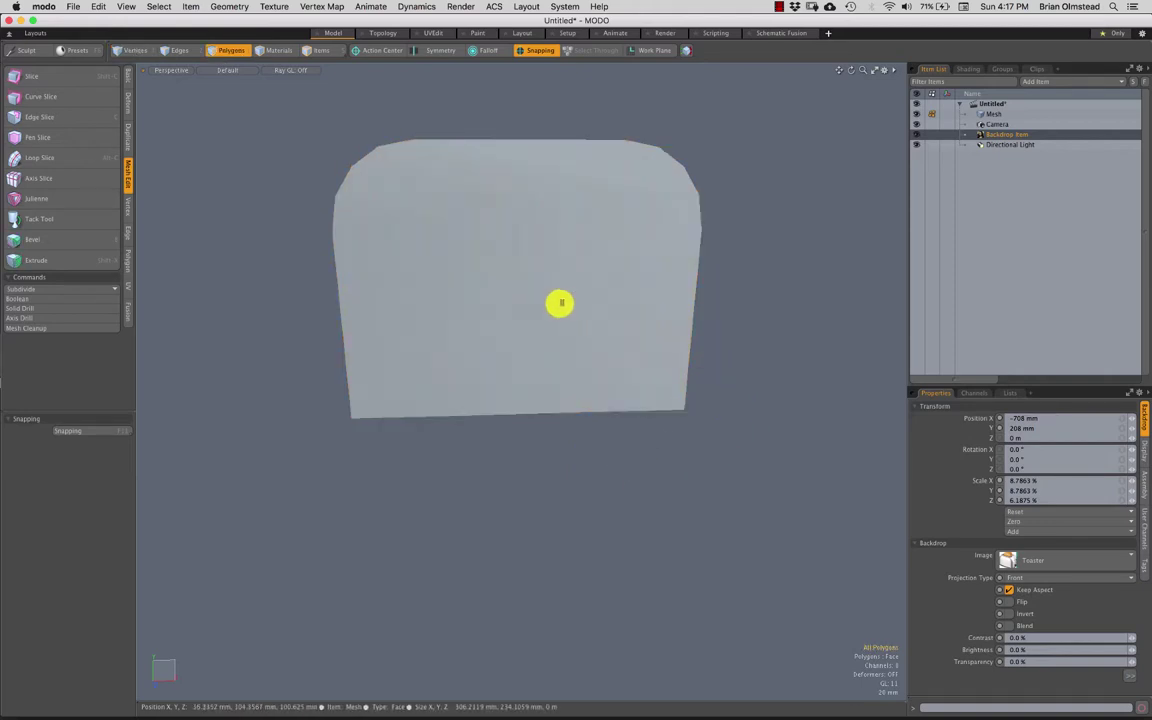
Step: Unhide the rest of the toaster body and examine it from below and from the end
key("u")
left_click_drag(634, 334, 481, 447, "alt")
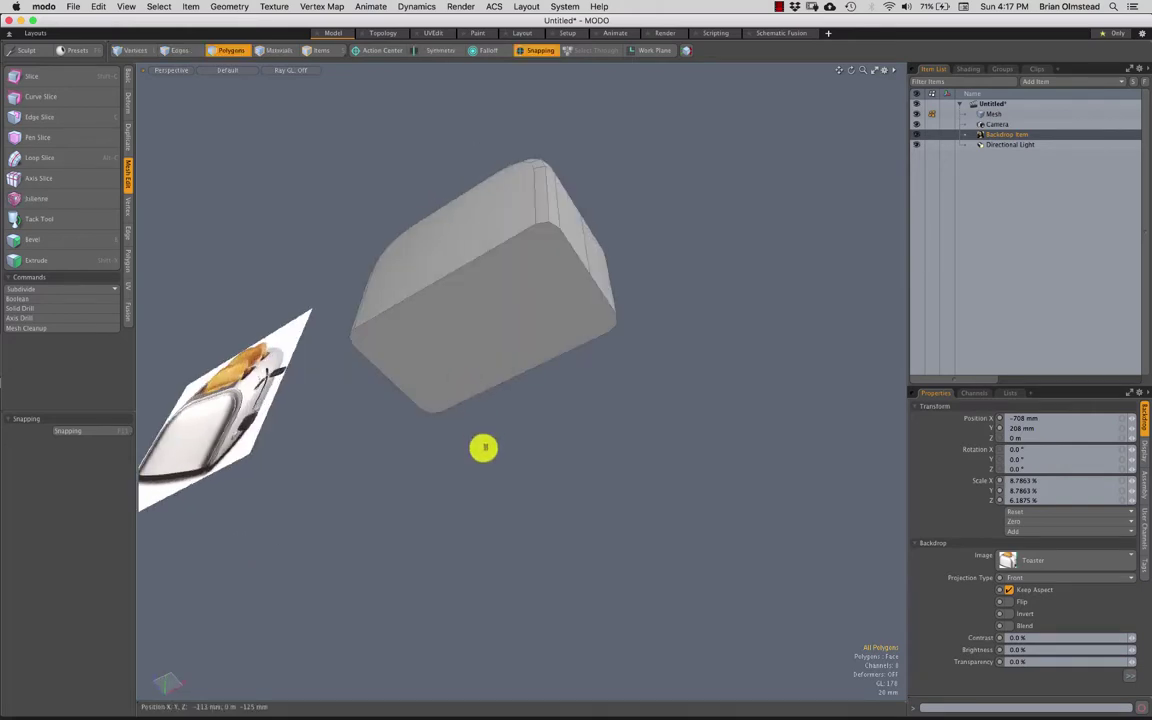
left_click_drag(438, 329, 589, 350, "alt")
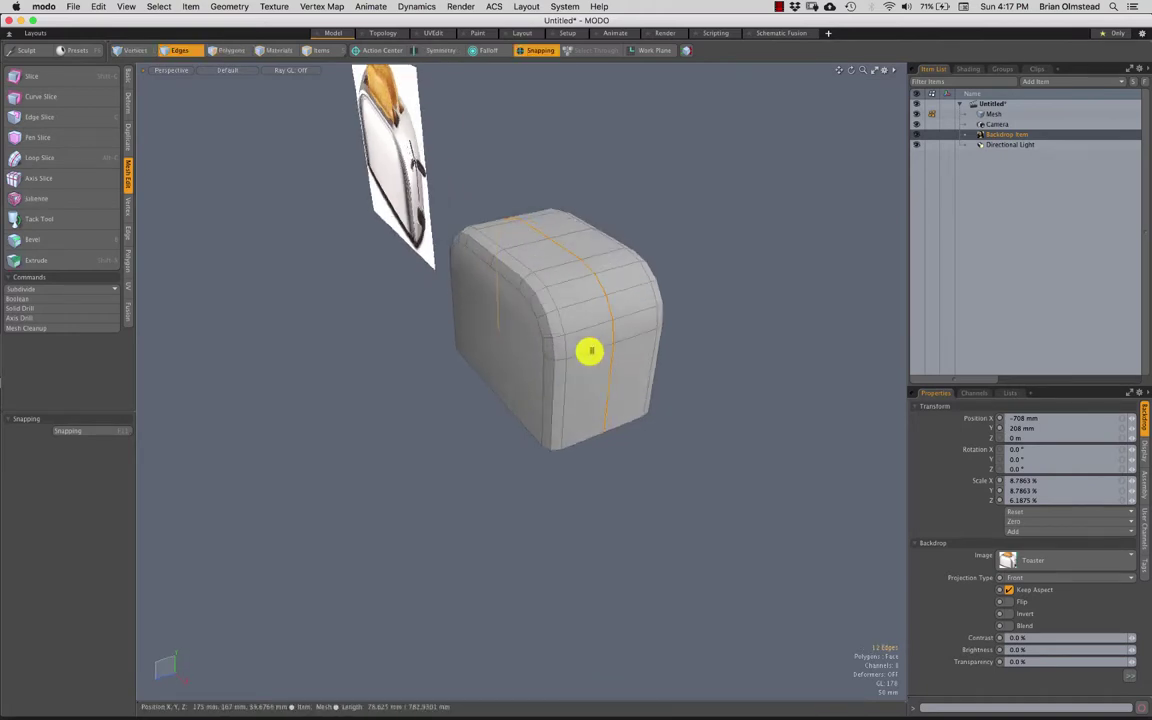
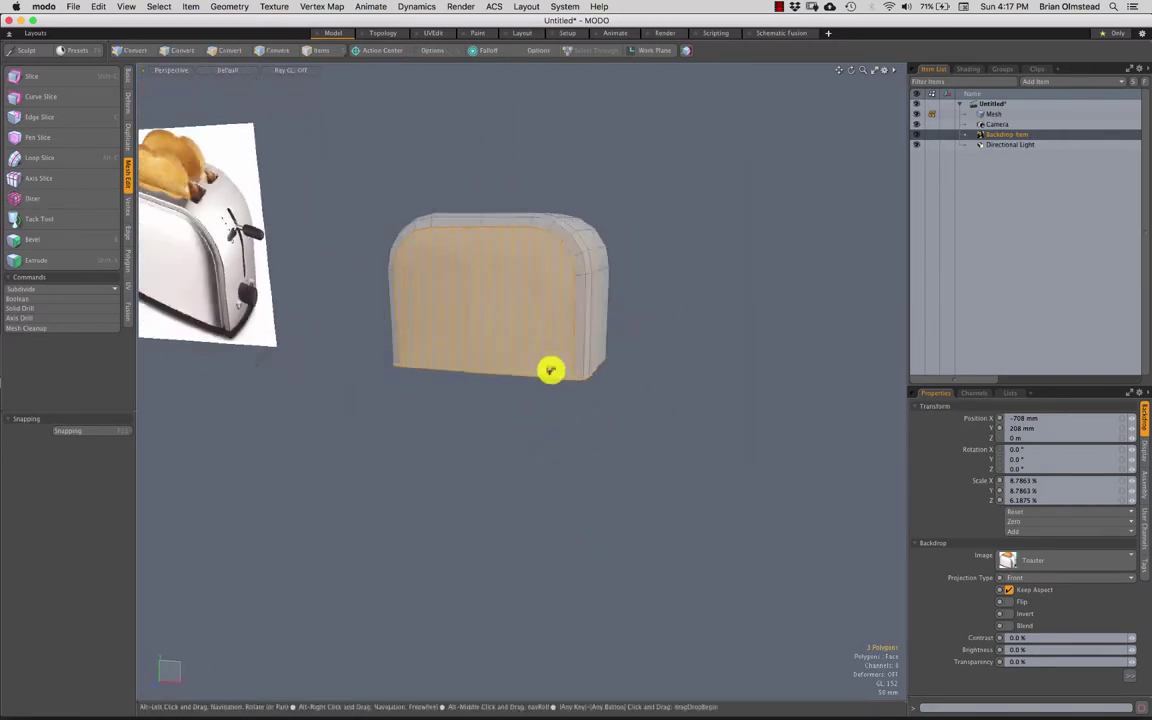
Step: Clear the polygon selection, show the mesh statistics and enlarge their display area
left_click(632, 382)
left_click(1007, 391)
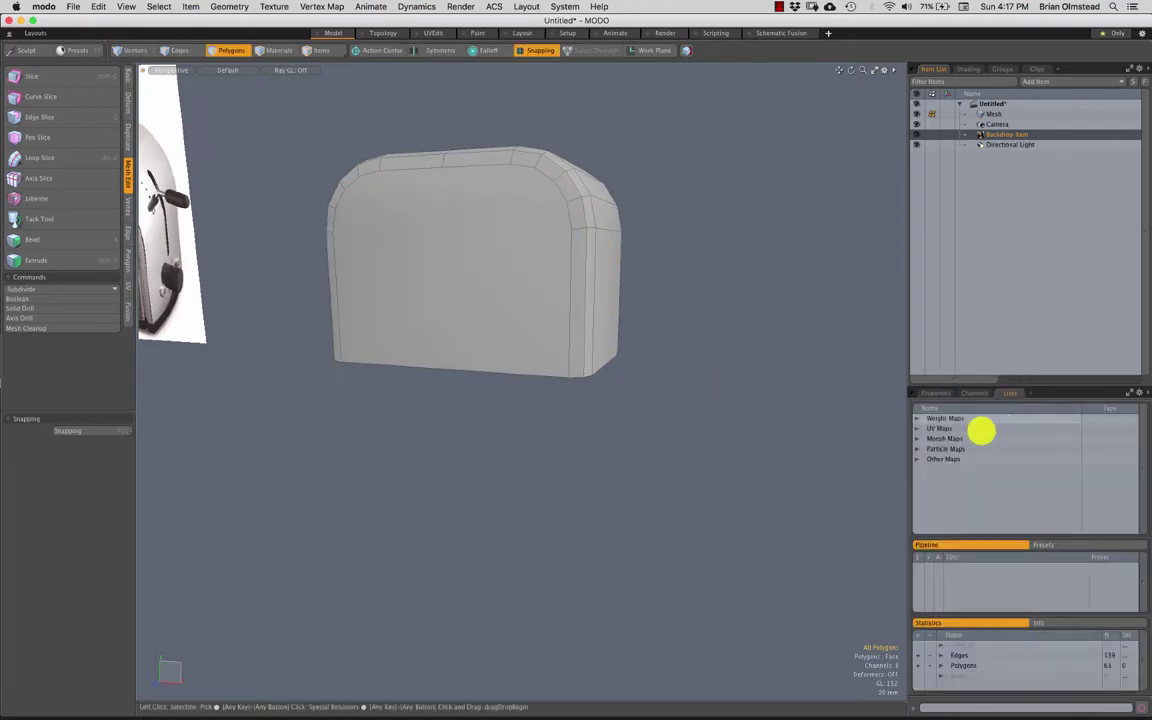
left_click_drag(1016, 386, 1023, 343)
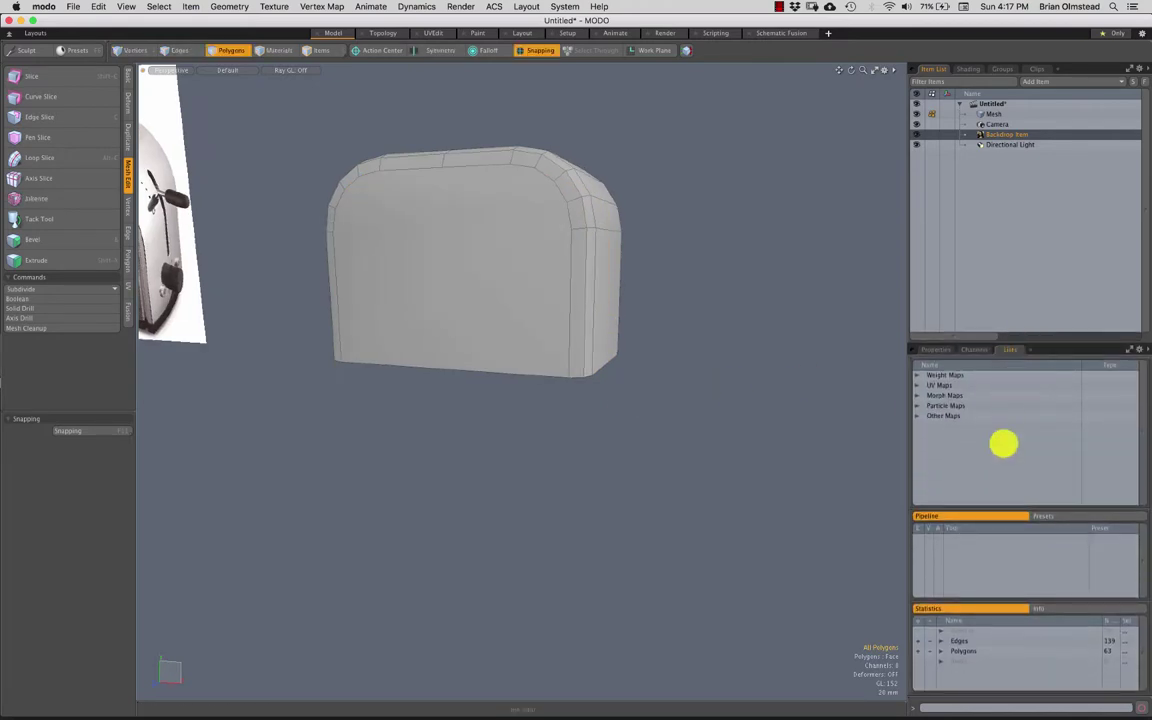
left_click_drag(959, 602, 960, 578)
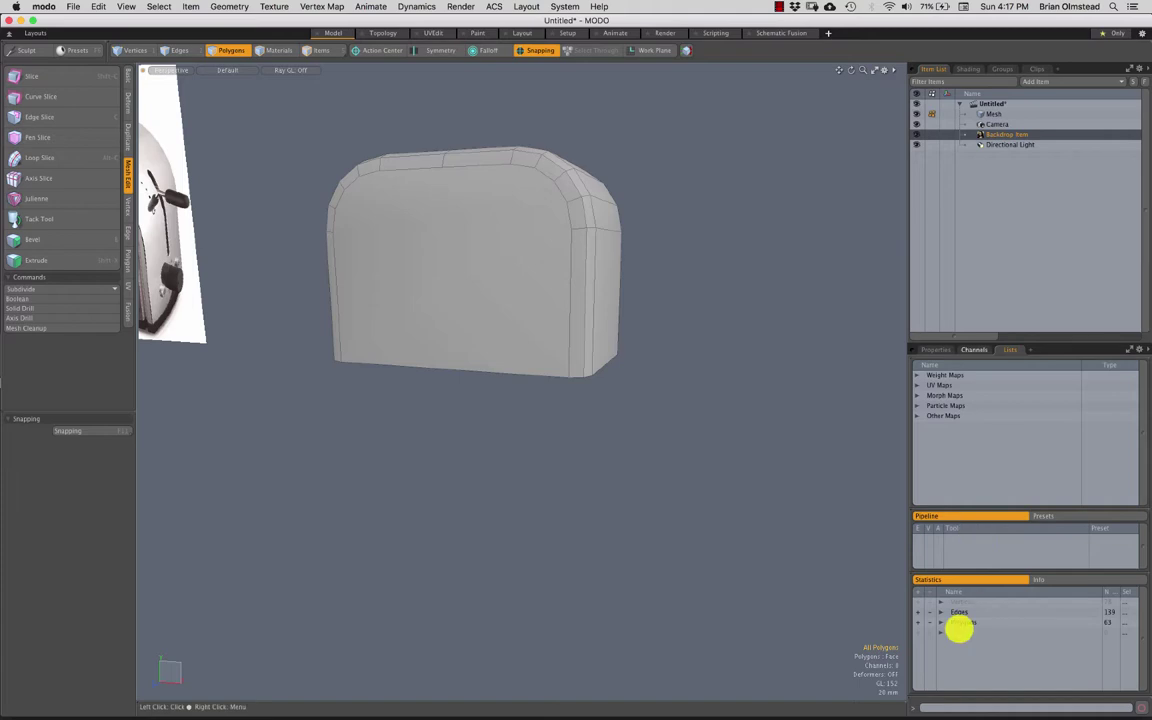
Step: Break down the polygon statistics By Vertex, select the polygons with more than four vertices and inspect them, returning to the backdrop properties
left_click(940, 622)
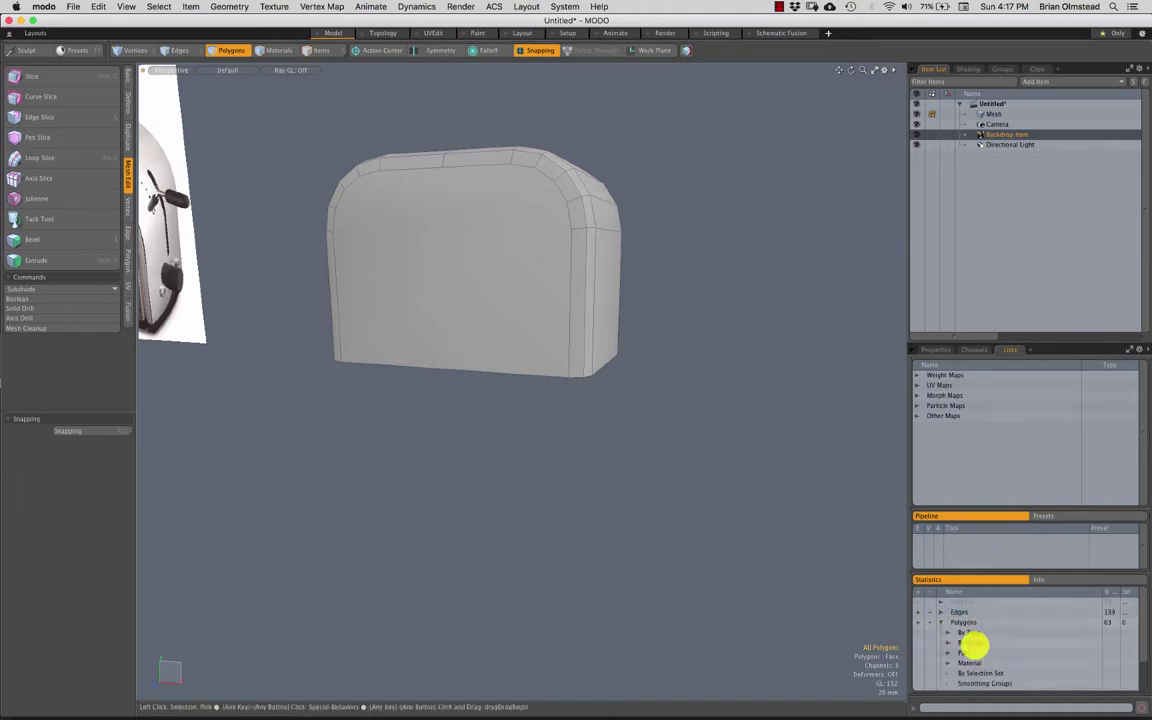
left_click(947, 643)
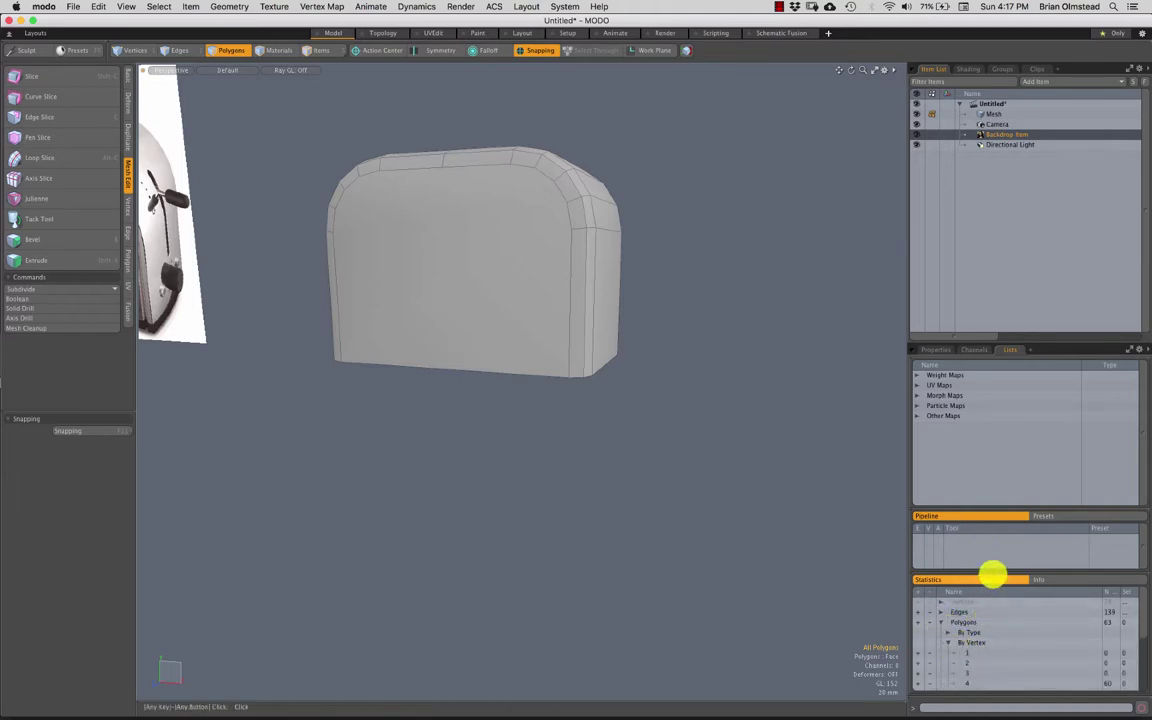
left_click_drag(992, 572, 991, 552)
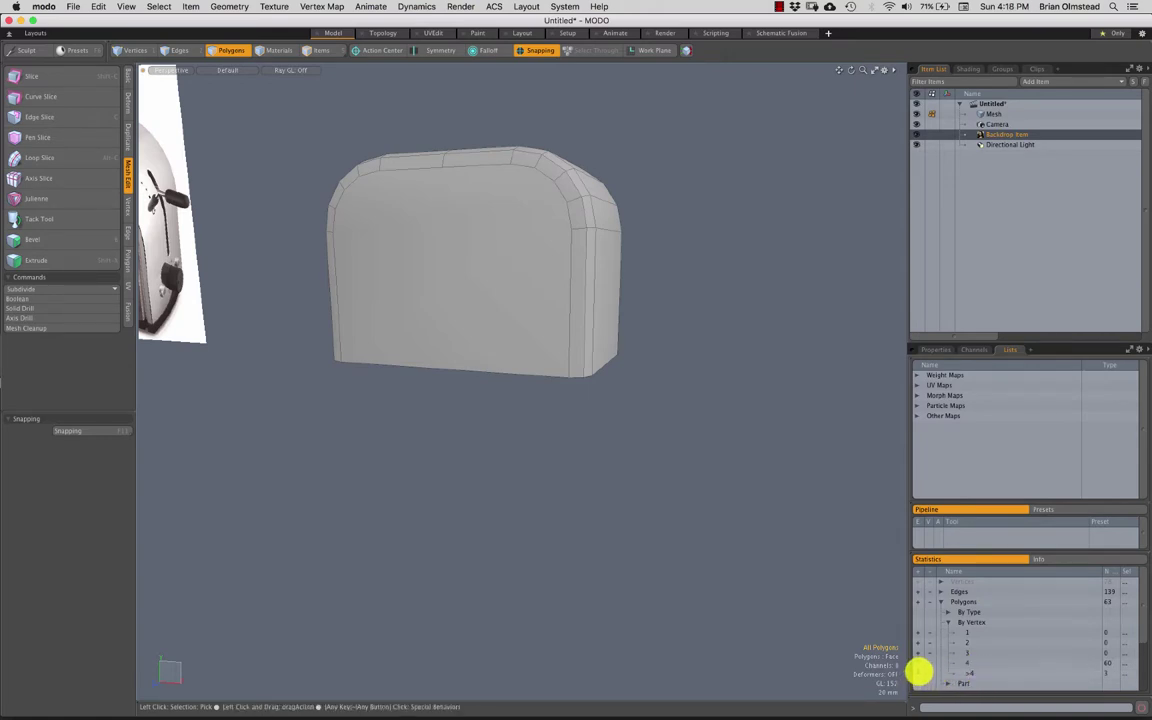
left_click(918, 672)
left_click_drag(522, 254, 632, 270, "alt")
left_click_drag(571, 380, 465, 270, "alt")
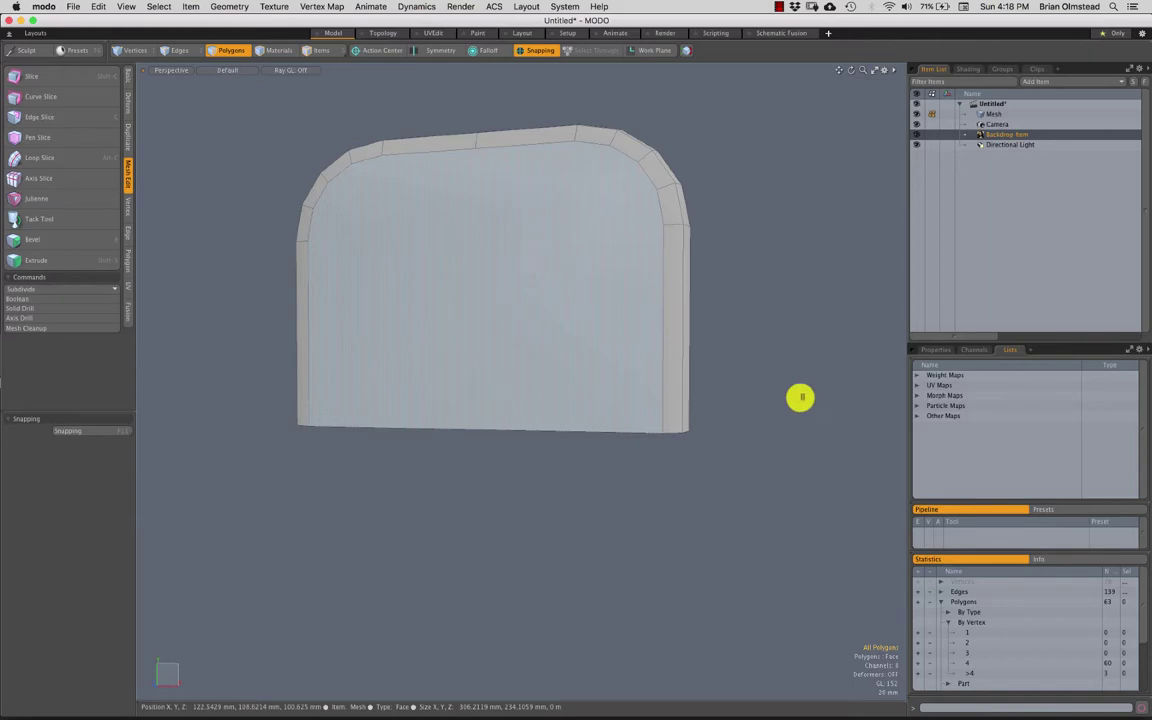
left_click(930, 349)
Step: Edge-slice the large side polygon straight across between the two vertices where the rounded upper corners begin
left_click_drag(769, 291, 584, 280, "alt")
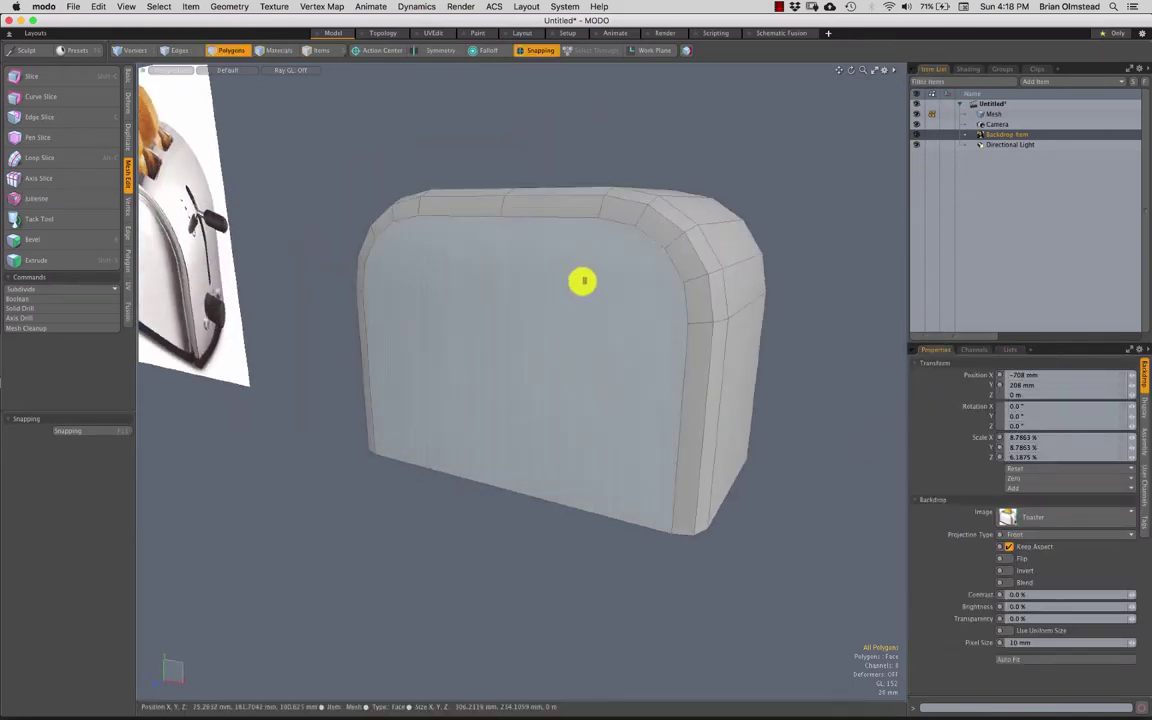
key("alt+c")
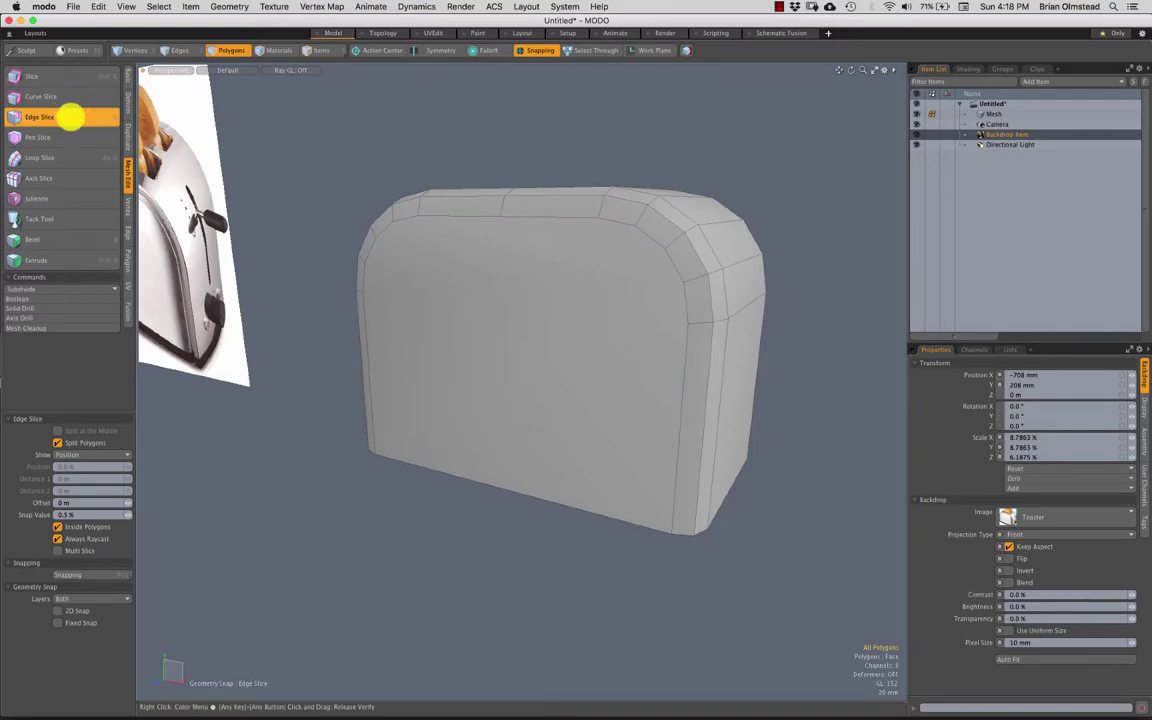
left_click_drag(563, 267, 616, 263, "alt")
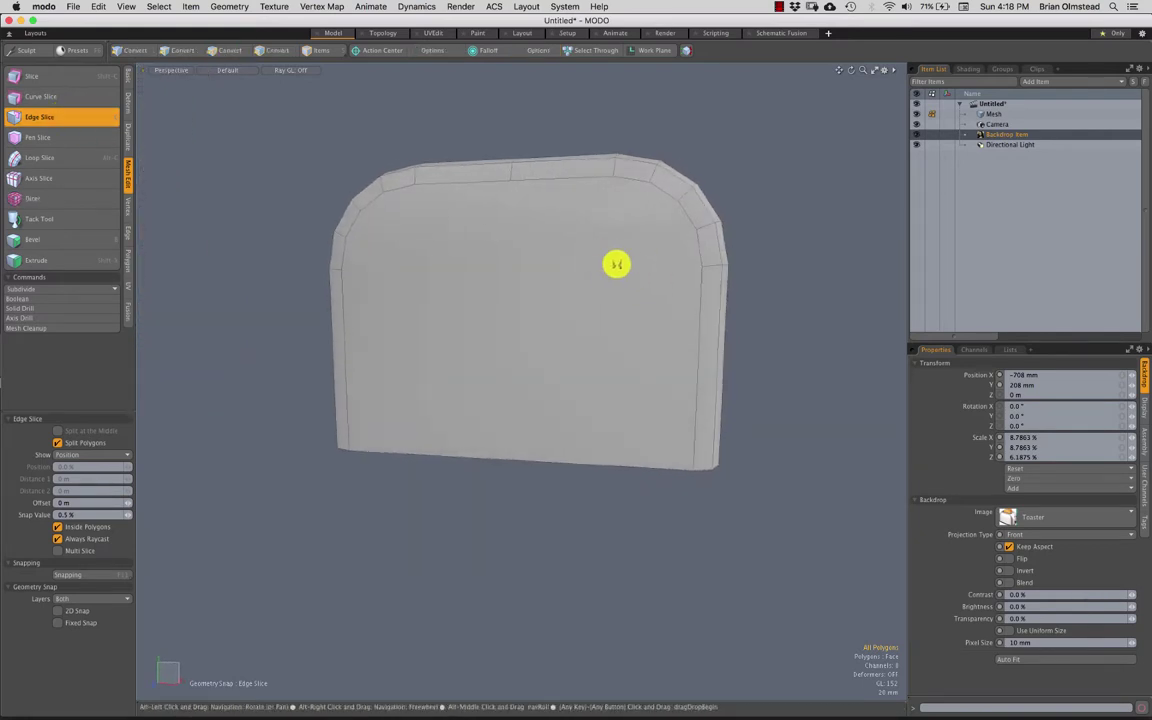
left_click(701, 266)
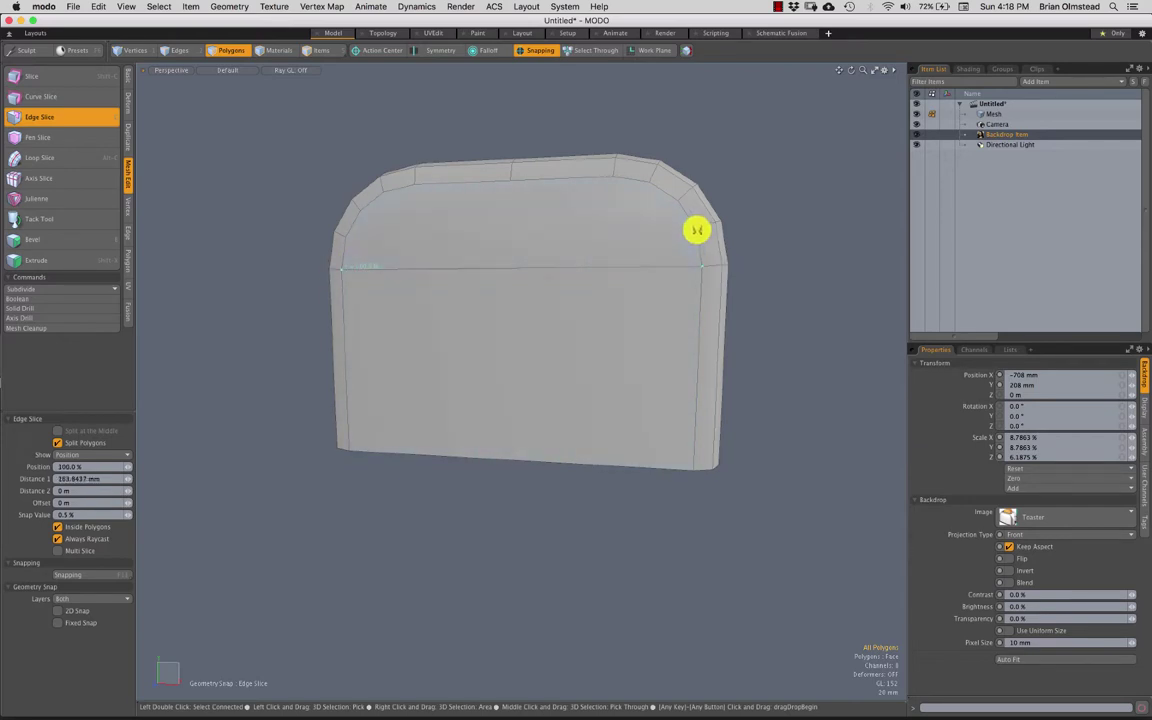
Step: Add three more horizontal edge slices above the first one, joining the opposite vertices of the side's rounded corners
key("shift")
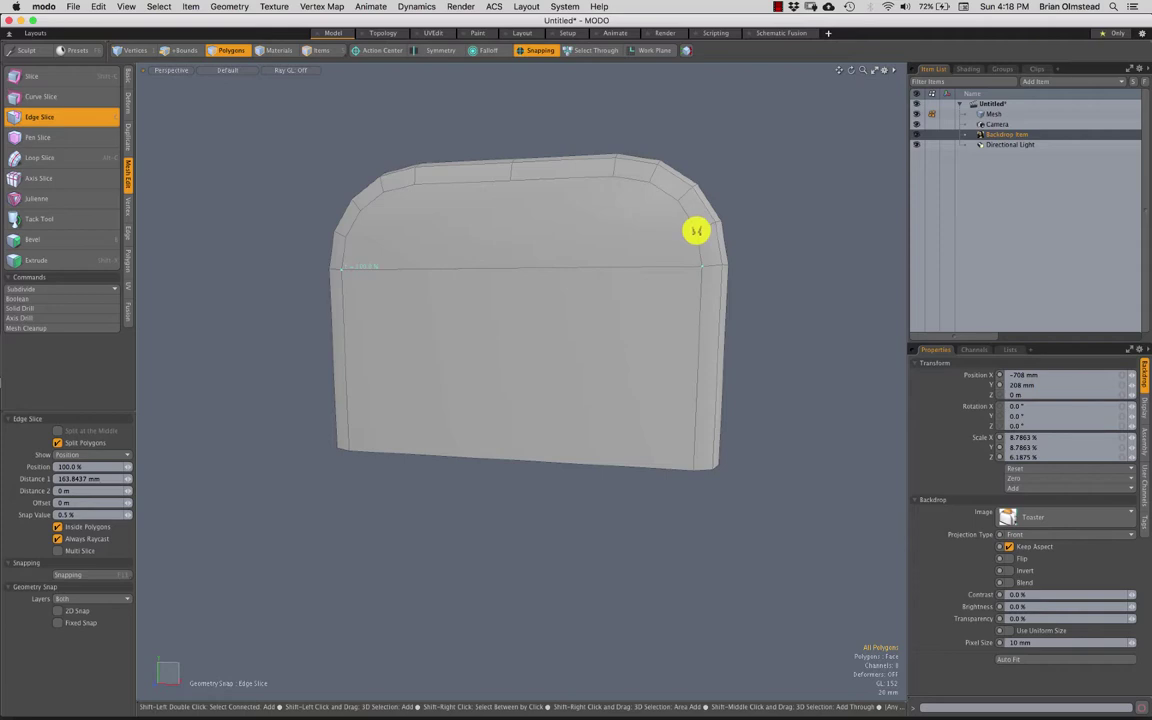
left_click_drag(695, 229, 694, 234)
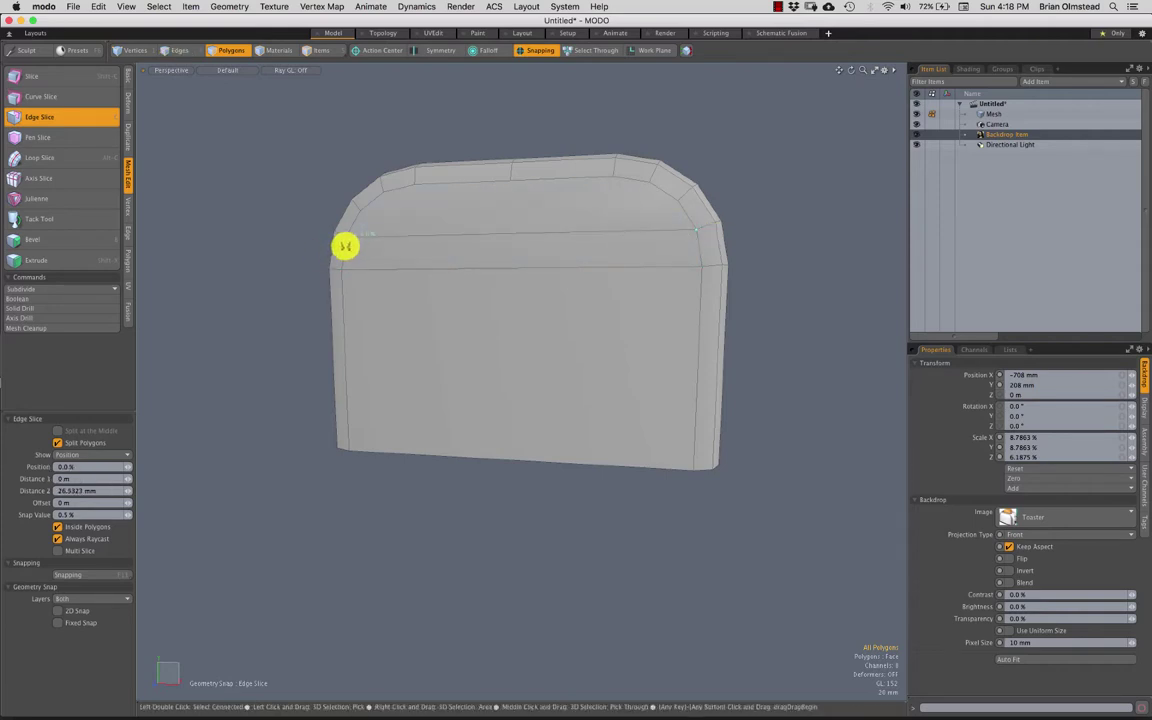
key("shift")
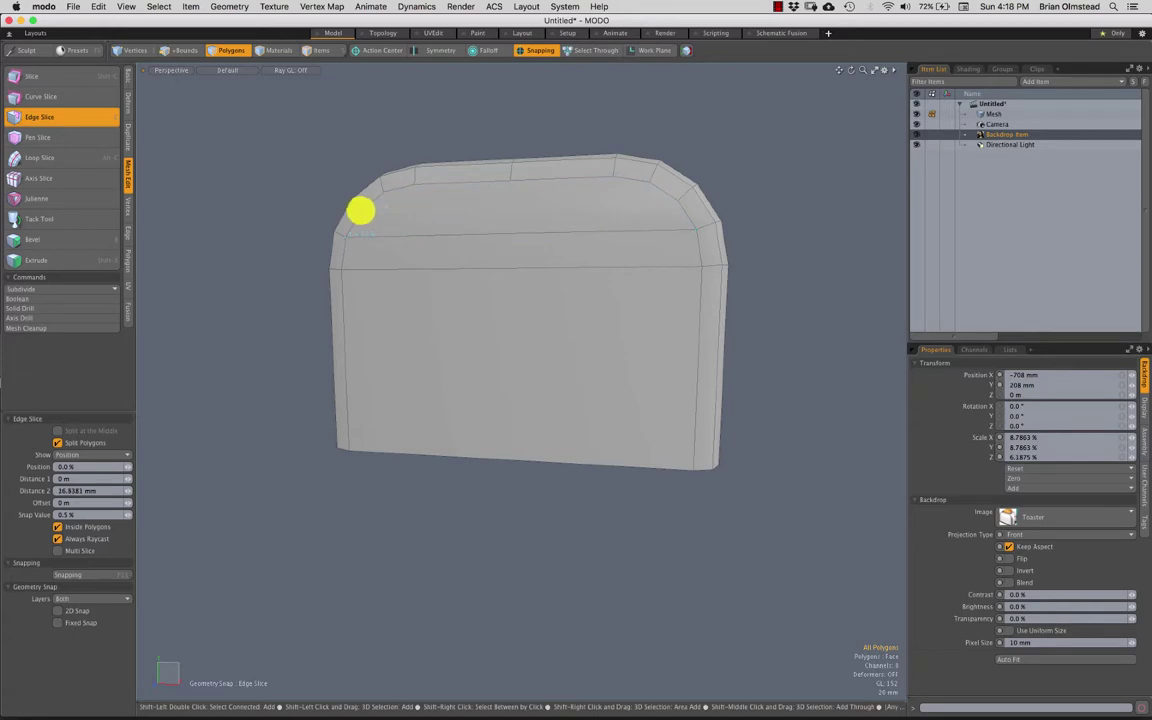
left_click_drag(361, 210, 662, 232, "shift")
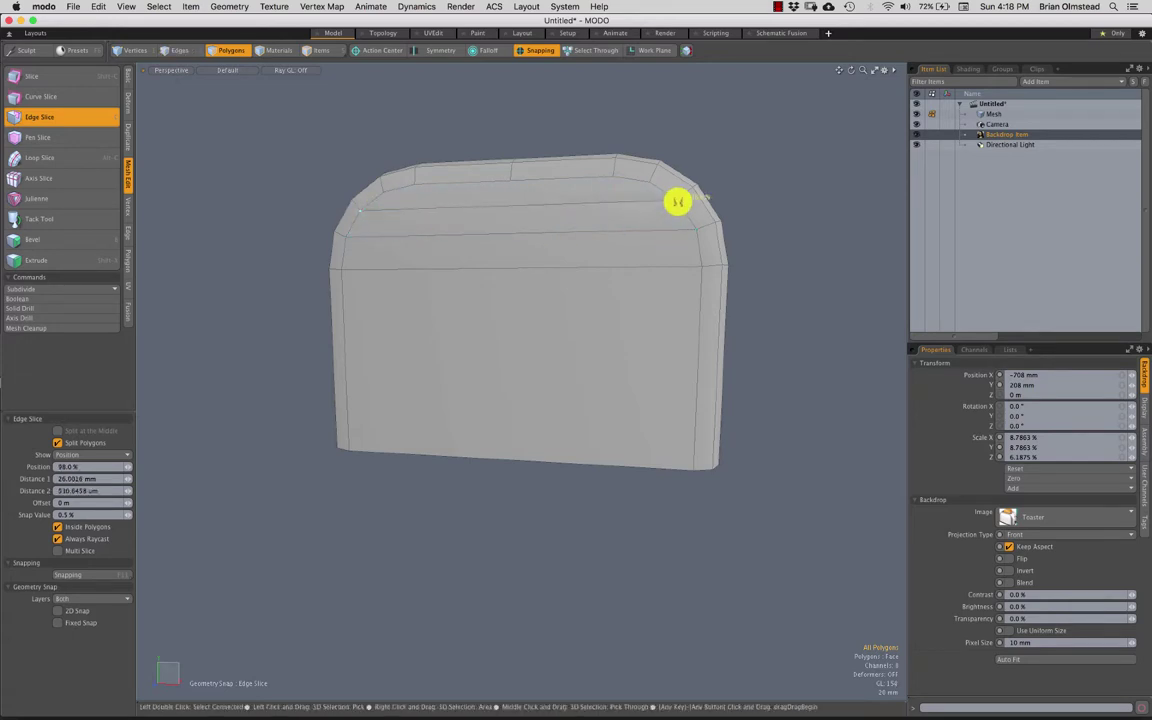
key("shift")
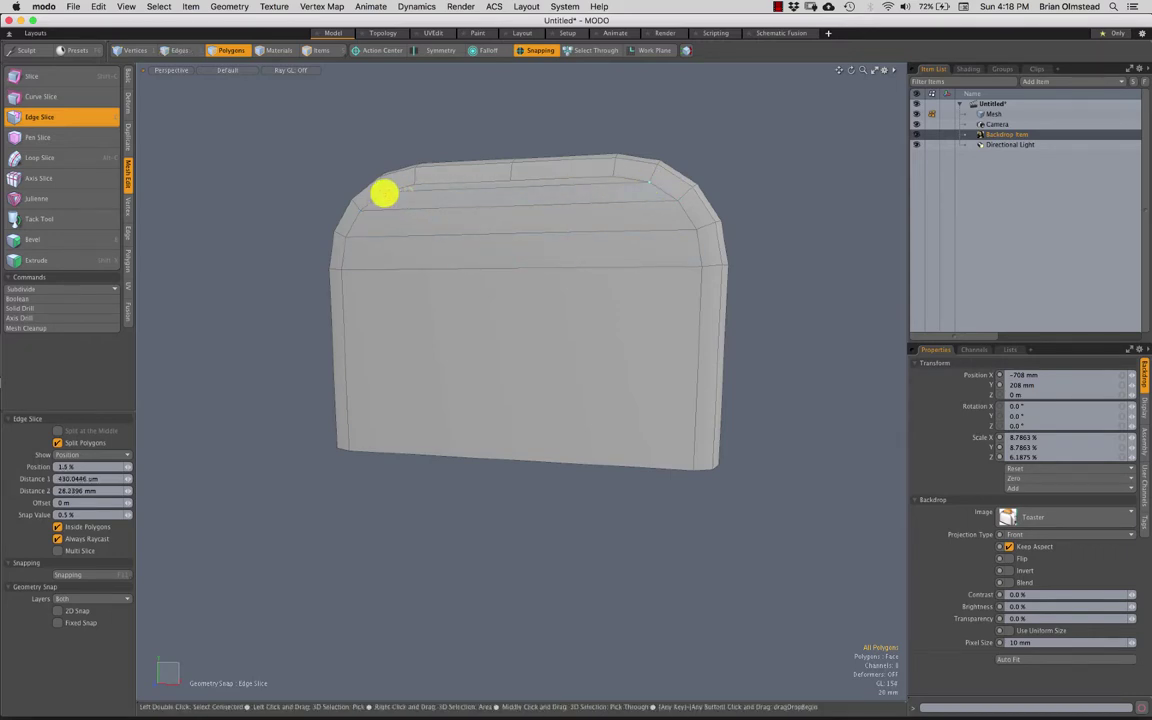
key("space")
Step: Remove the crosswise edge loop running over the middle of the toaster's top
left_click_drag(540, 231, 472, 176, "alt")
key("2")
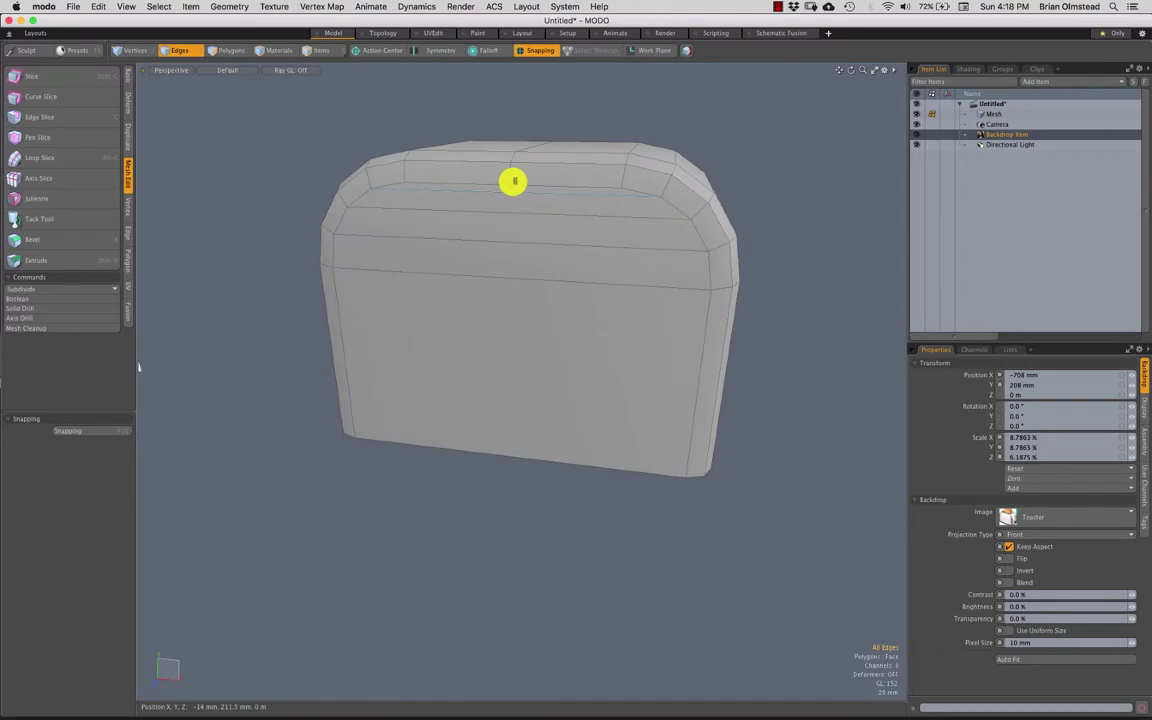
left_click(514, 176)
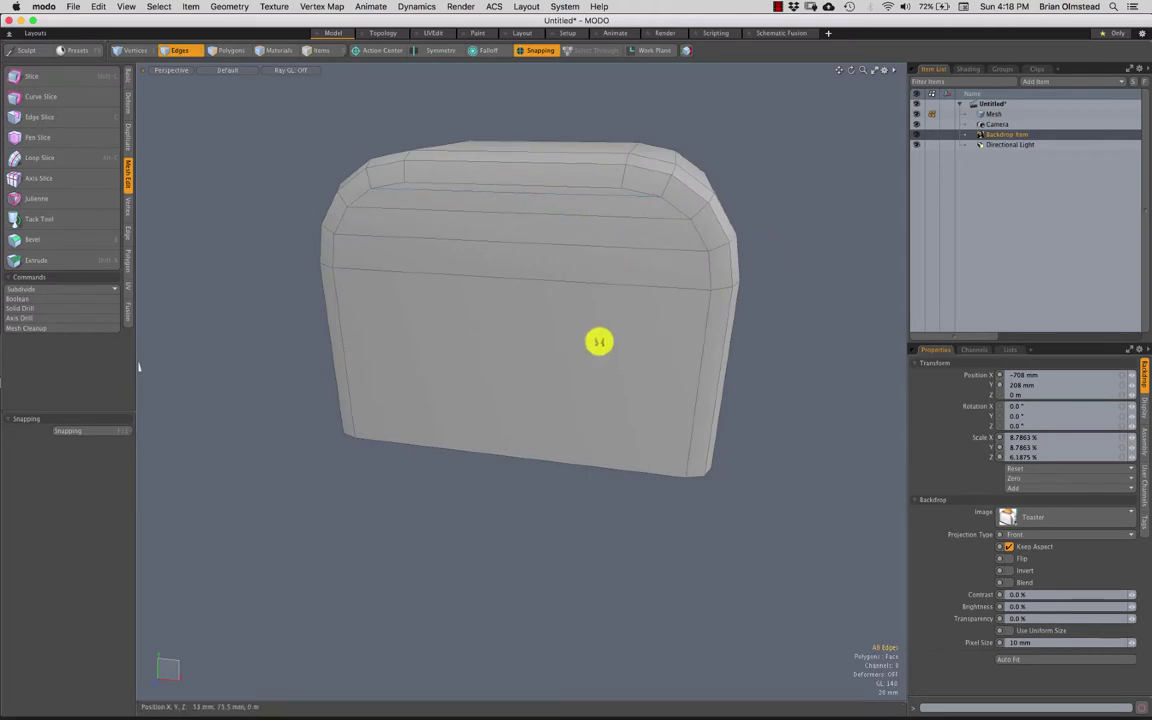
Step: Edge-slice the large lower side polygon diagonally from its upper corner to the opposite bottom corner
key("c")
left_click_drag(648, 301, 550, 345, "alt")
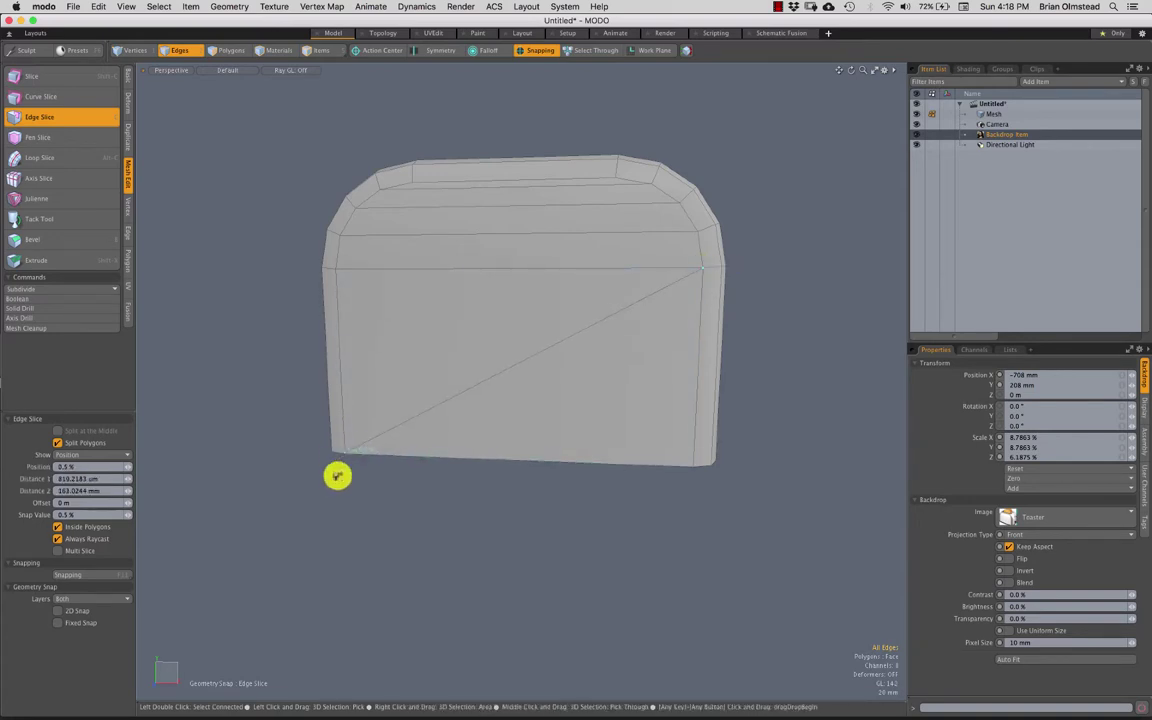
left_click_drag(337, 476, 540, 302, "ctrl+alt")
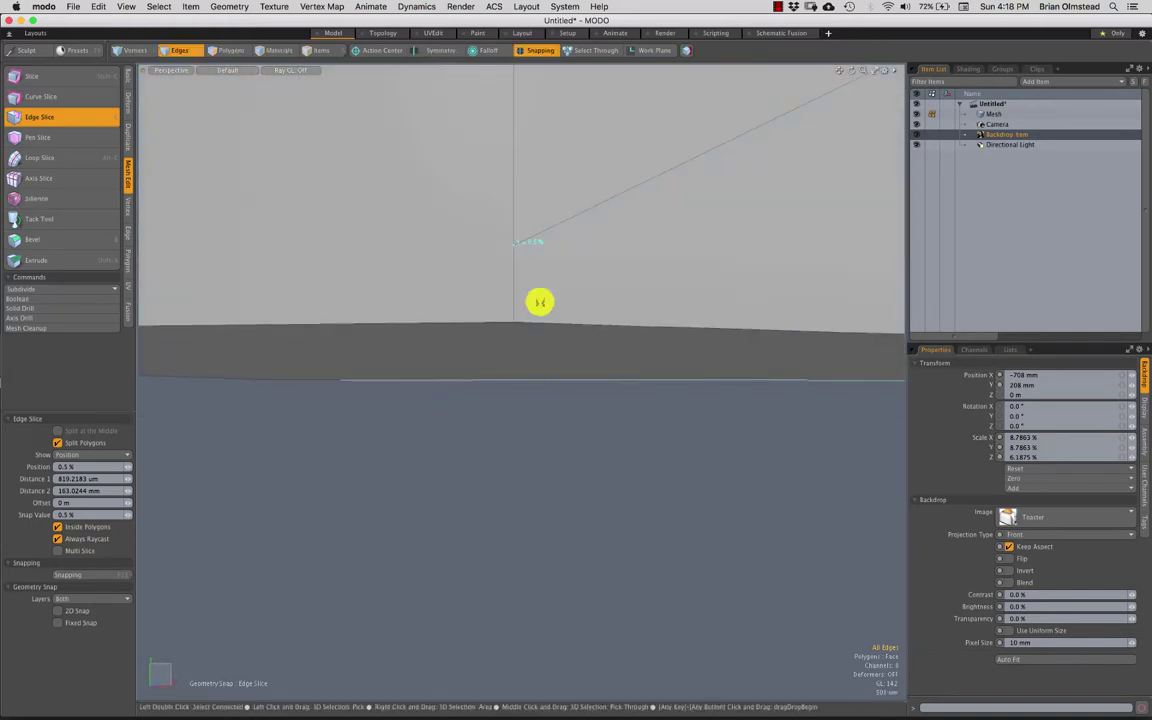
Step: Lasso-select the vertices at the bottom corner where the diagonal slice ends, and switch to Polygons mode
key("1")
right_click_drag(541, 324, 541, 315, "shift")
mouse_move(520, 379)
left_mouse_down("alt")
mouse_move(512, 345)
mouse_move(504, 350)
mouse_move(514, 370)
mouse_move(548, 360)
left_mouse_up("alt")
key("3")
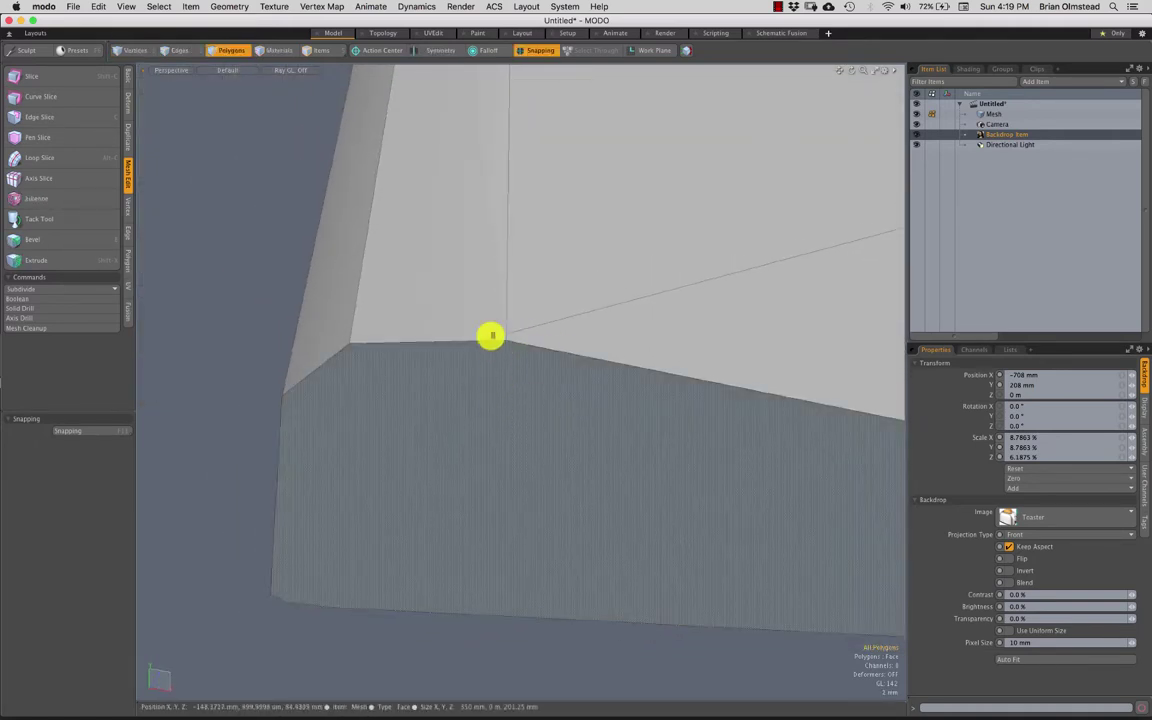
Step: Select the diagonal edge across the side's lower polygon in Edges mode and remove it
left_click(457, 281)
left_click_drag(457, 281, 628, 293, "alt")
left_click_drag(510, 377, 535, 365, "alt")
key("2")
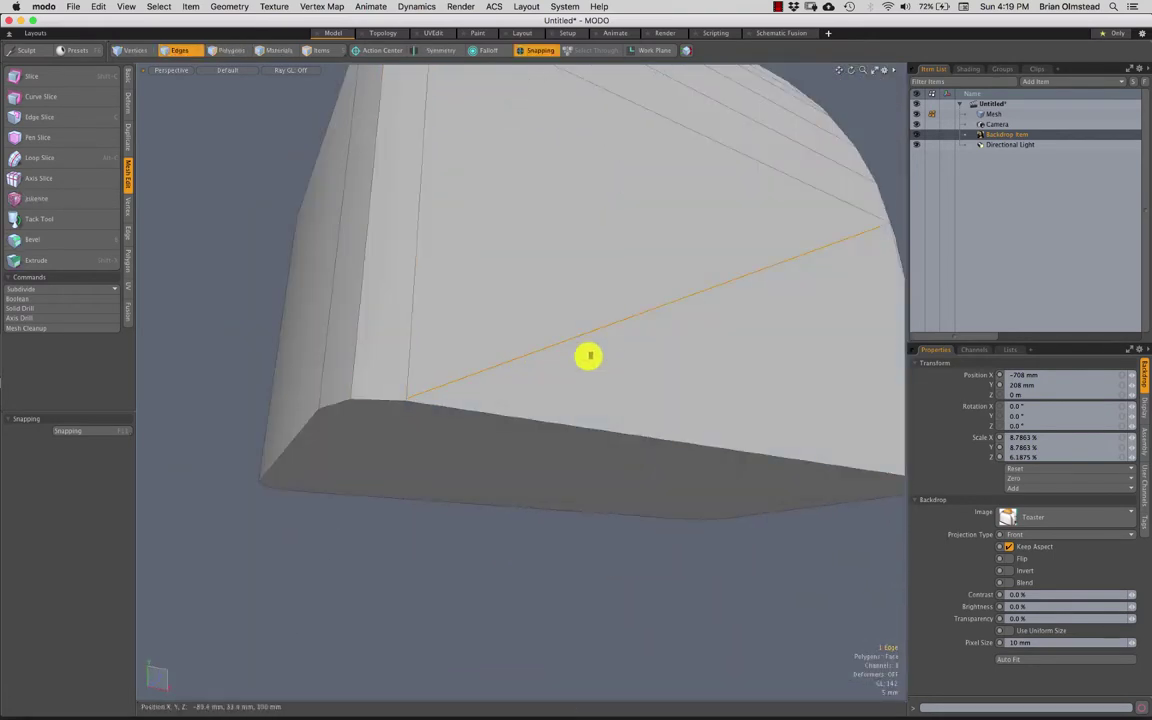
scroll(520, 375, "down", 3)
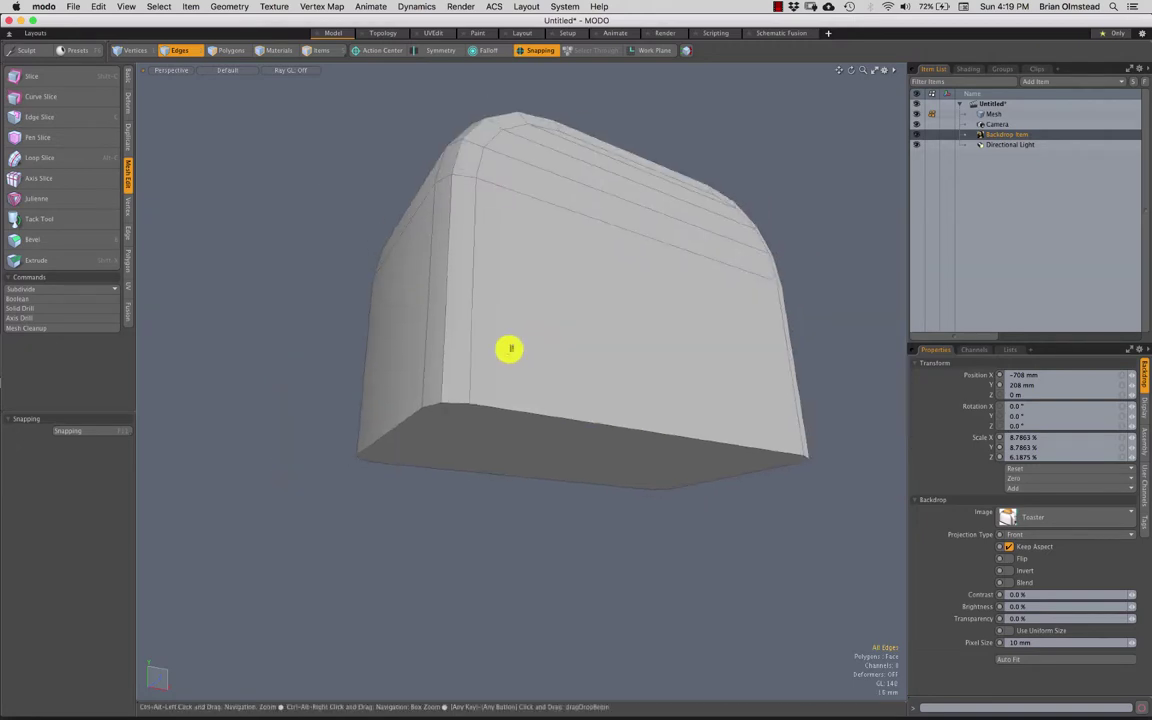
Step: In Polygons mode, select the toaster's bottom polygon together with the narrow vertical strip at the side's corner
key("3")
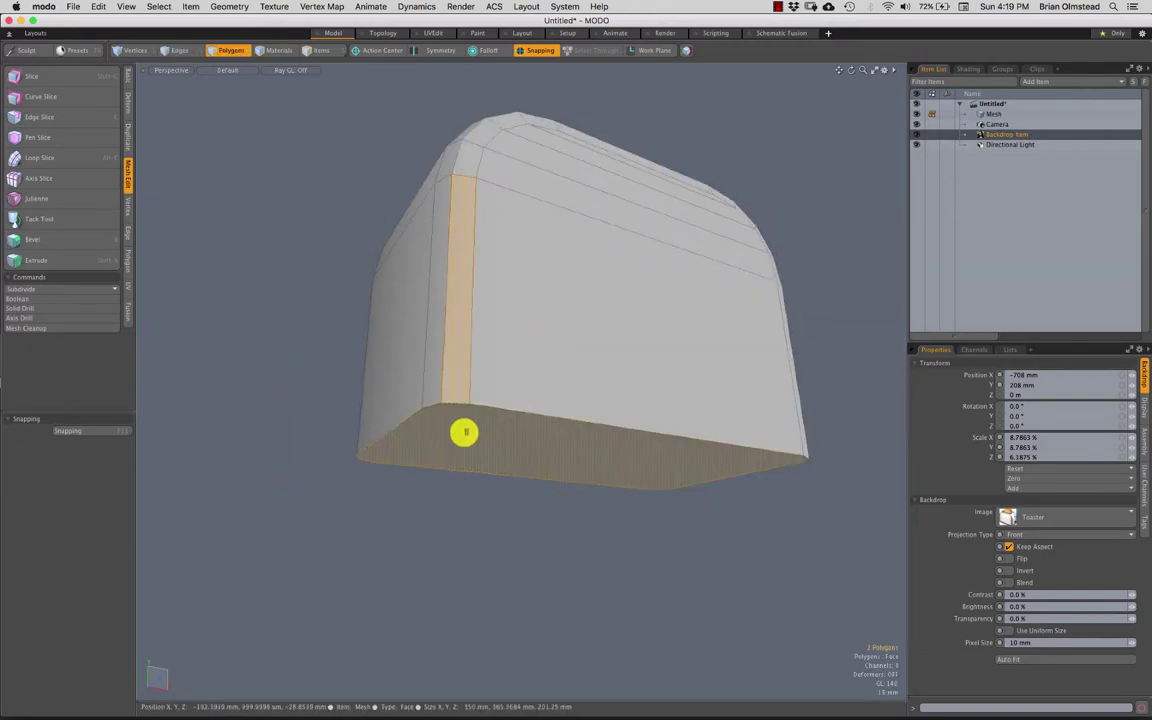
left_click(636, 425, "shift")
mouse_move(636, 425)
left_mouse_down("alt")
mouse_move(607, 406)
mouse_move(720, 339)
mouse_move(440, 406)
mouse_move(563, 386)
mouse_move(597, 321)
mouse_move(610, 333)
mouse_move(594, 378)
mouse_move(643, 363)
mouse_move(593, 397)
mouse_move(650, 420)
left_mouse_up("alt")
left_click_drag(650, 420, 517, 345, "alt+shift")
Step: Delete the large multi-sided polygon on the opposite side of the toaster body
key("c")
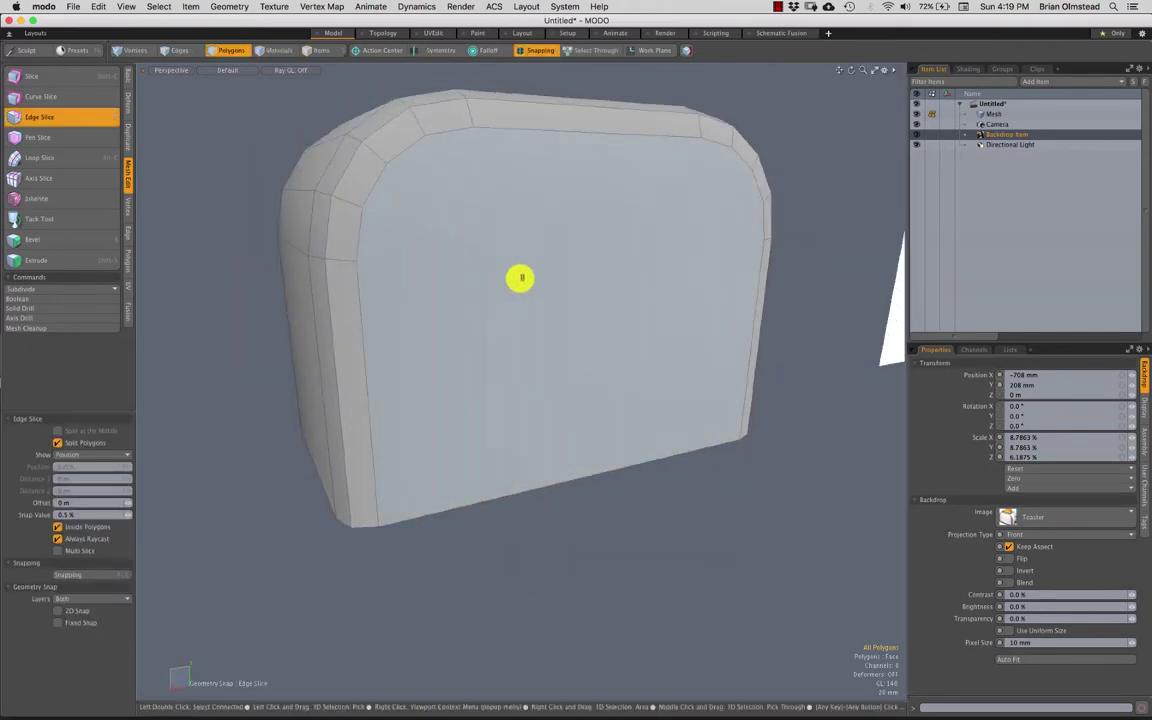
key("space")
left_click_drag(486, 308, 498, 261, "alt")
left_click(498, 261)
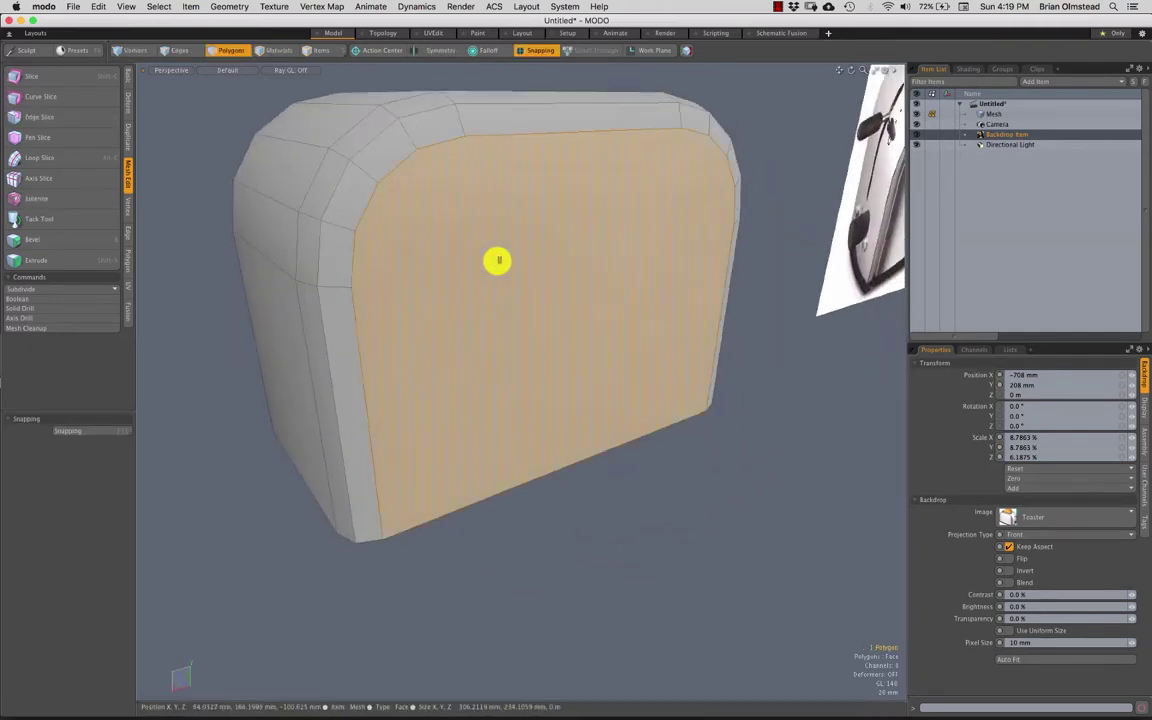
key("Delete")
key("2")
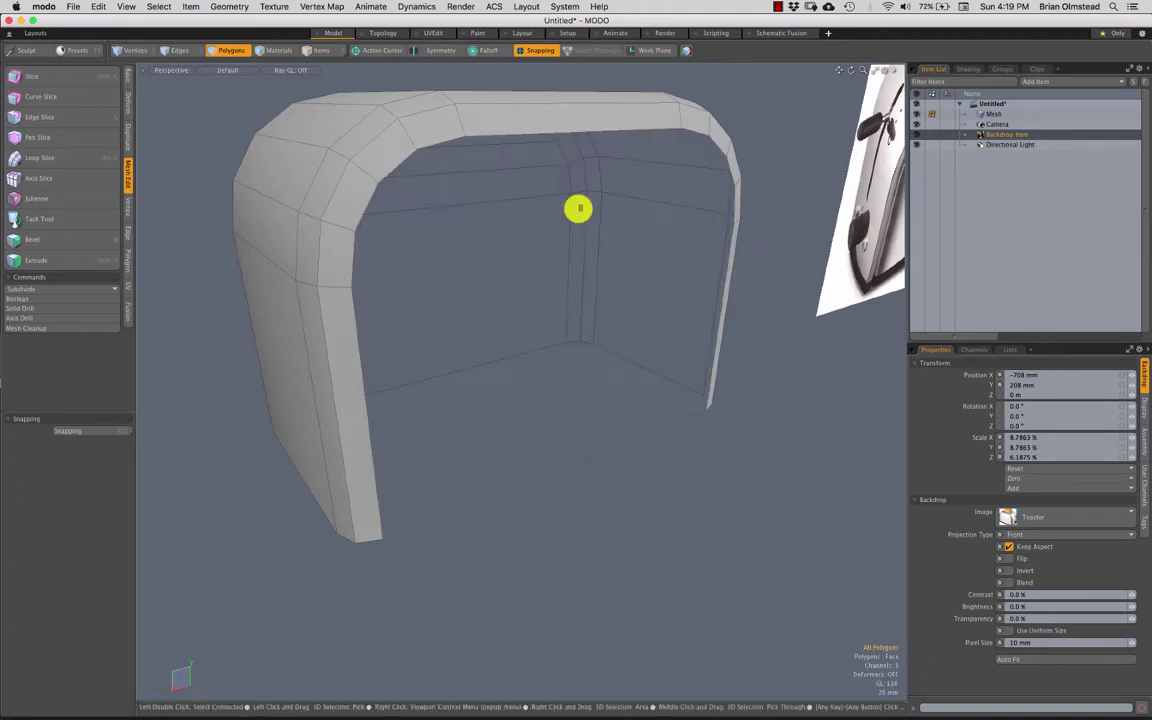
Step: In Edges mode, select the matching open edges running up both sides and around the rounded corners of the missing side
left_click_drag(576, 208, 376, 380, "alt")
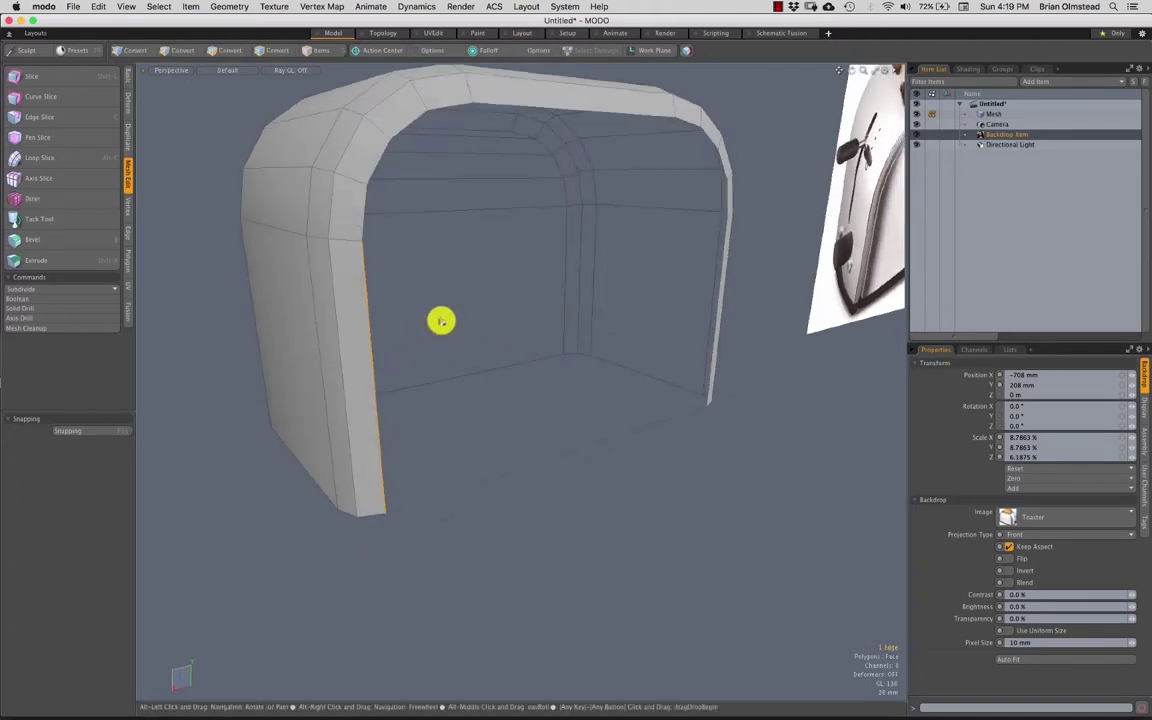
left_click_drag(440, 319, 366, 278, "alt")
left_click(366, 278)
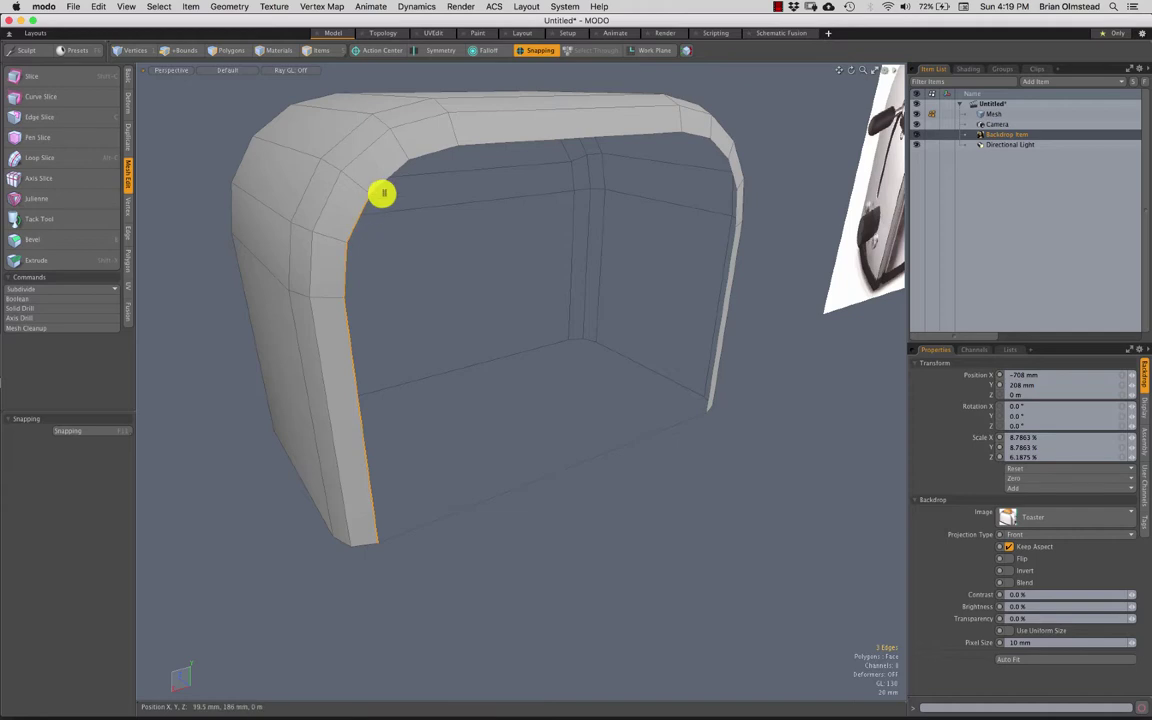
left_click(383, 193, "shift")
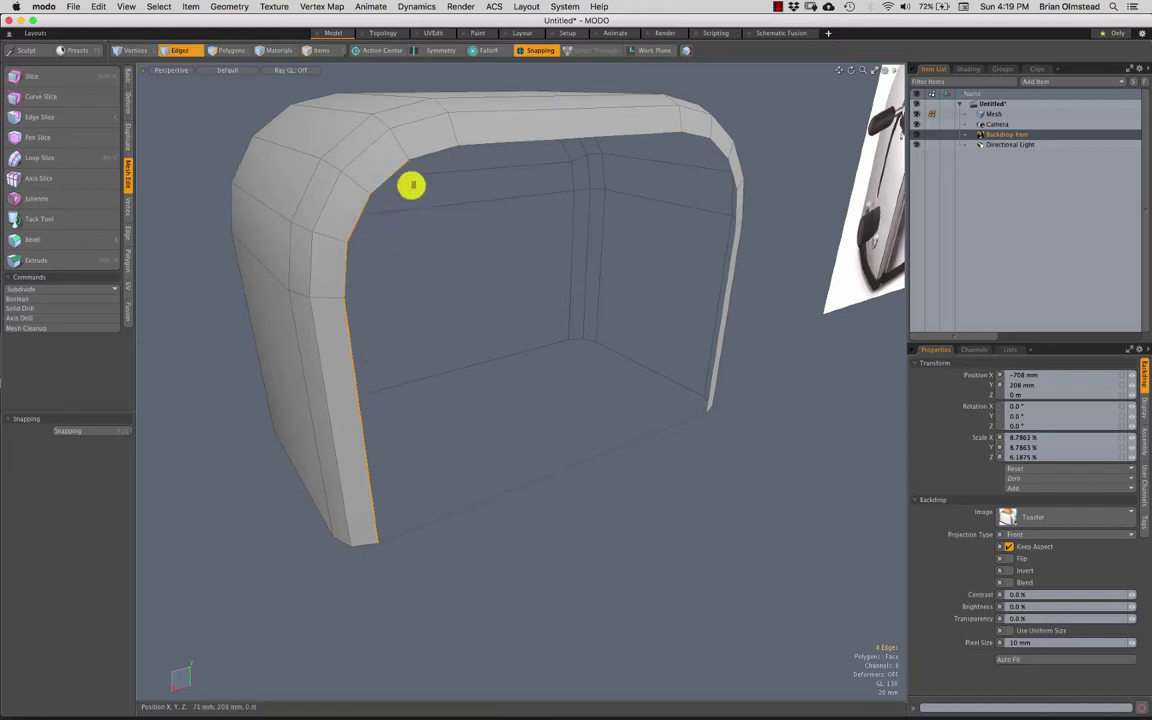
left_click(432, 150, "shift")
left_click_drag(548, 338, 514, 278, "alt")
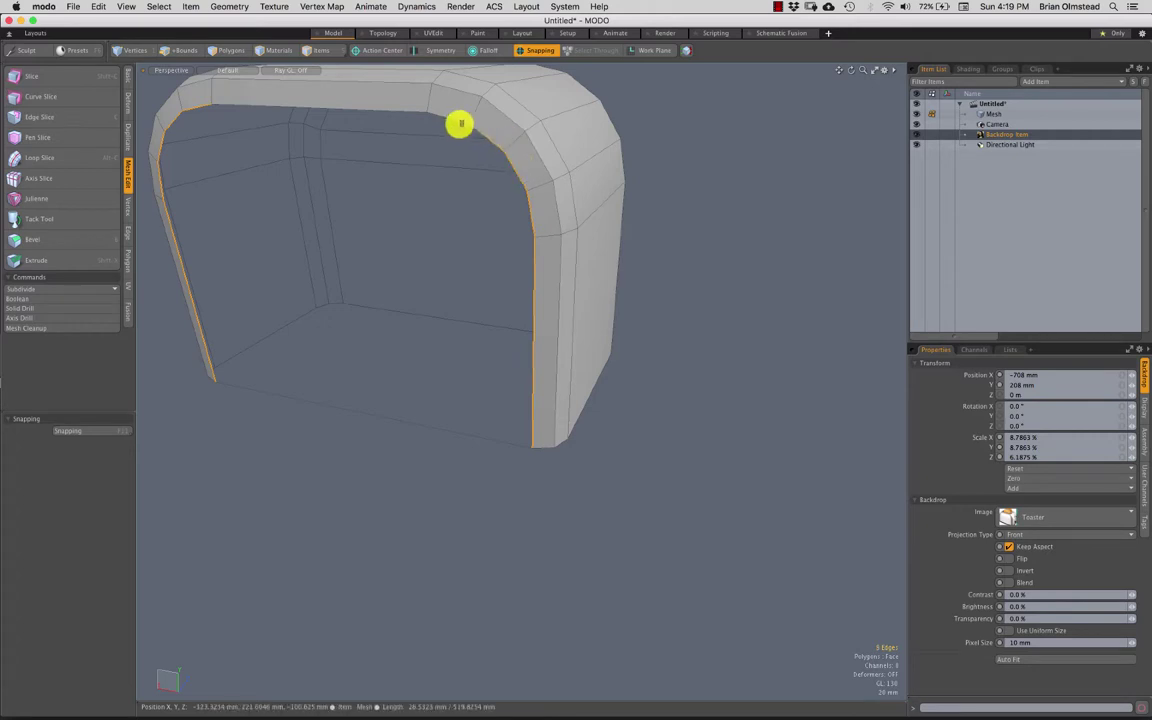
left_click_drag(380, 206, 449, 181, "alt")
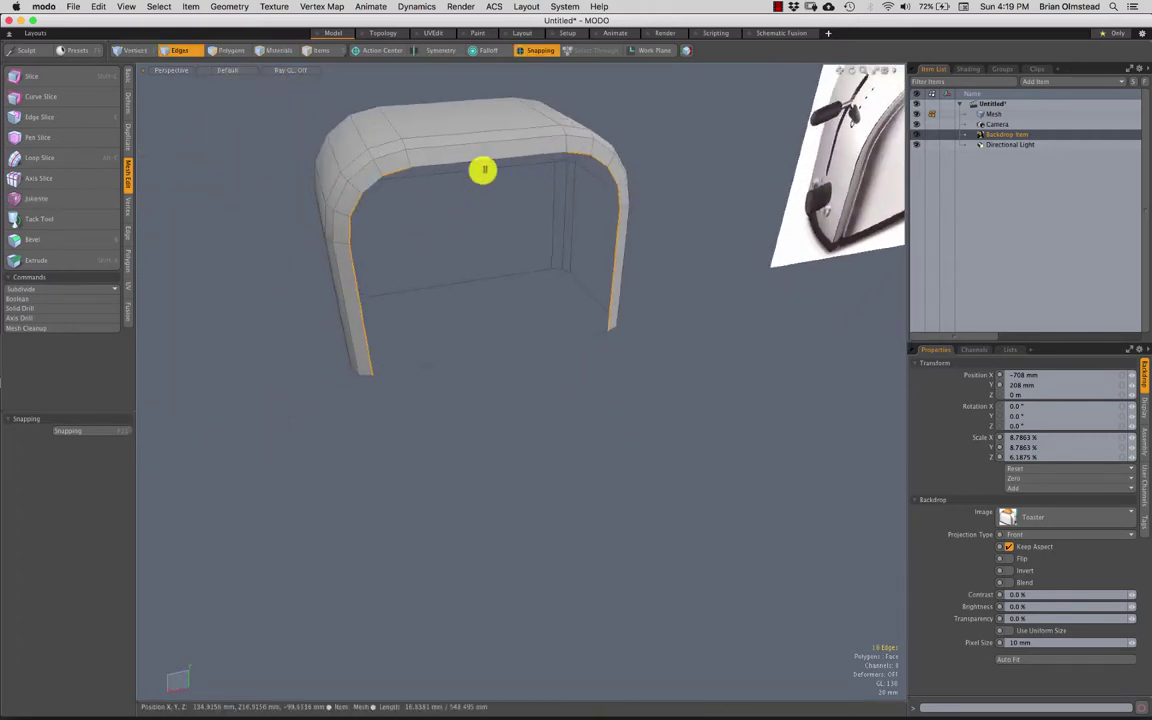
Step: Bridge the selected edges with one segment and Continuous Bridges to fill the open side with four-sided polygons
key("ctrl+b")
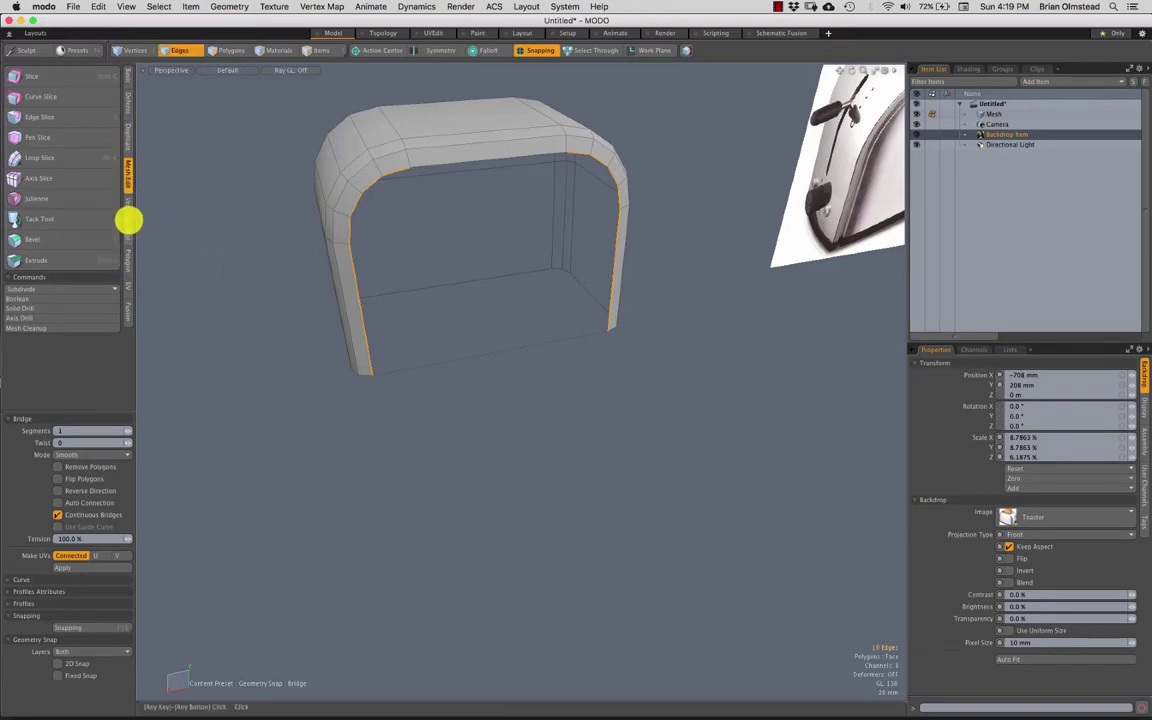
left_click(128, 234)
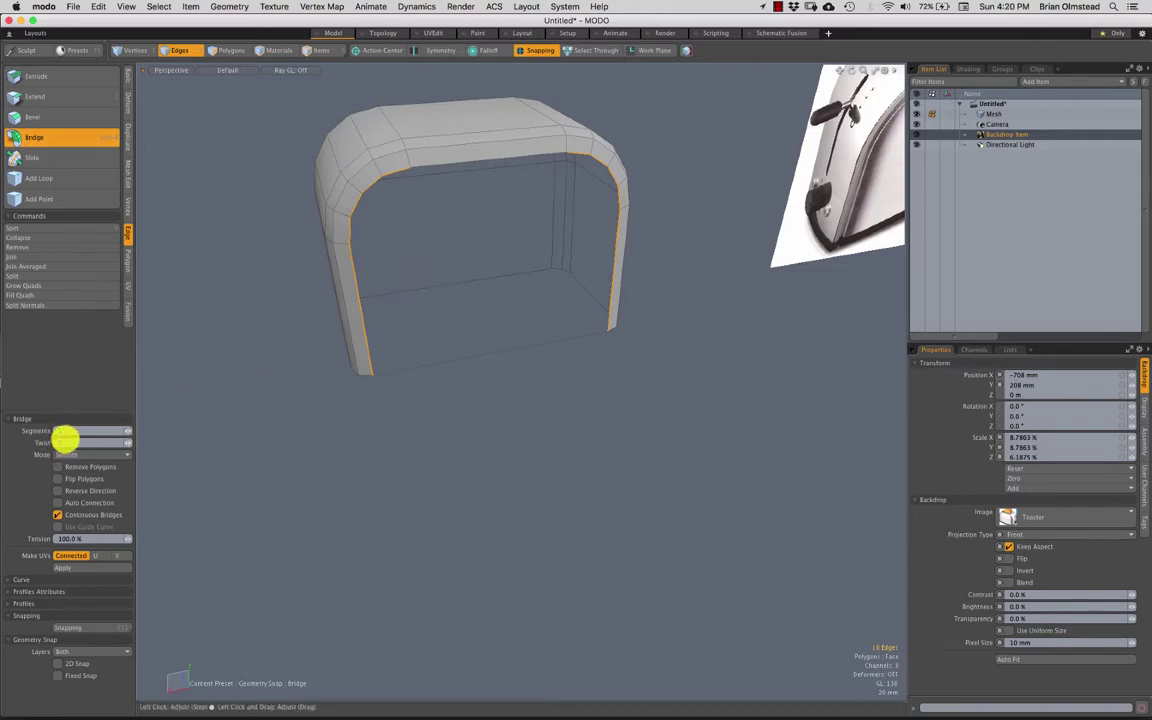
left_click(444, 282)
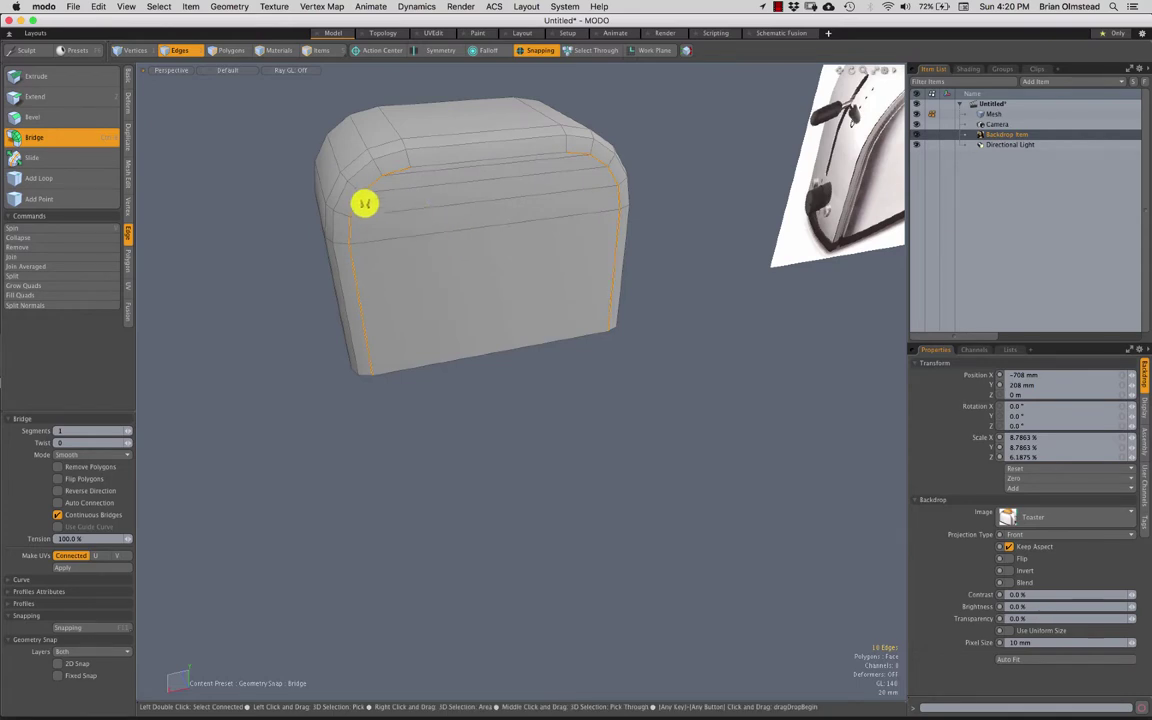
key("q")
left_click_drag(424, 293, 434, 321, "alt")
Step: In Polygons mode, examine the toaster's many-sided bottom polygon and how its corner vertices line up across it
key("3")
left_click(365, 324)
left_click_drag(365, 324, 414, 362, "alt")
left_click(392, 415)
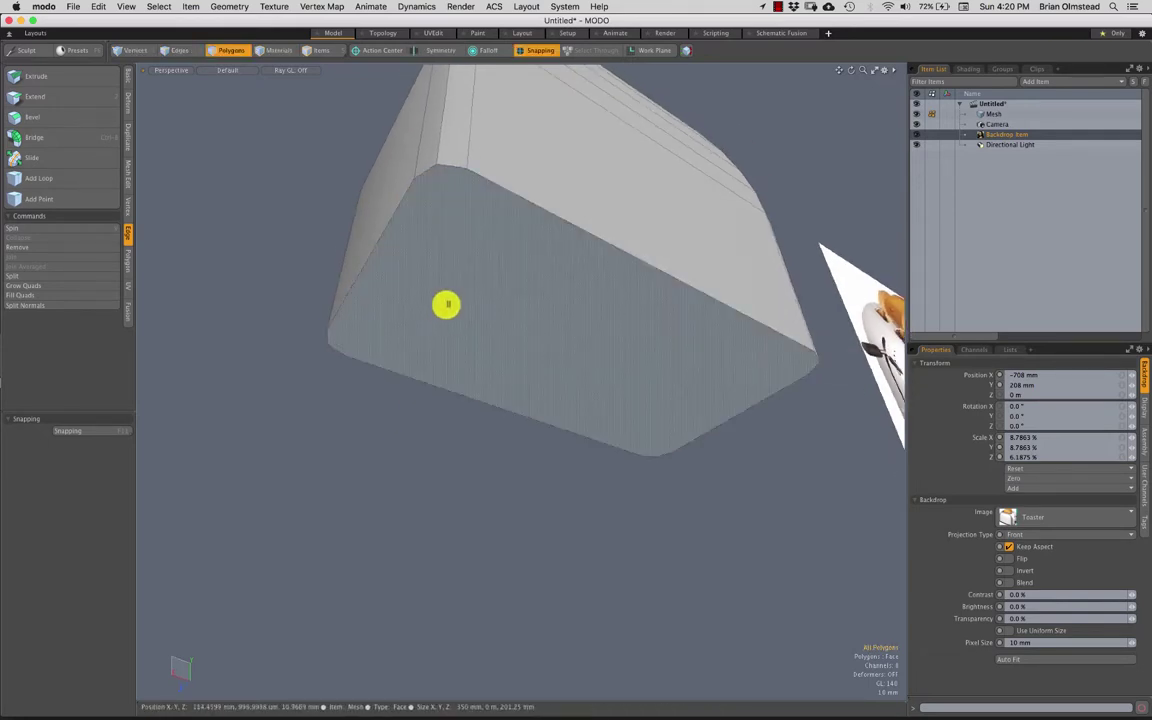
left_click_drag(476, 270, 450, 154, "alt")
left_click_drag(381, 321, 674, 347, "alt")
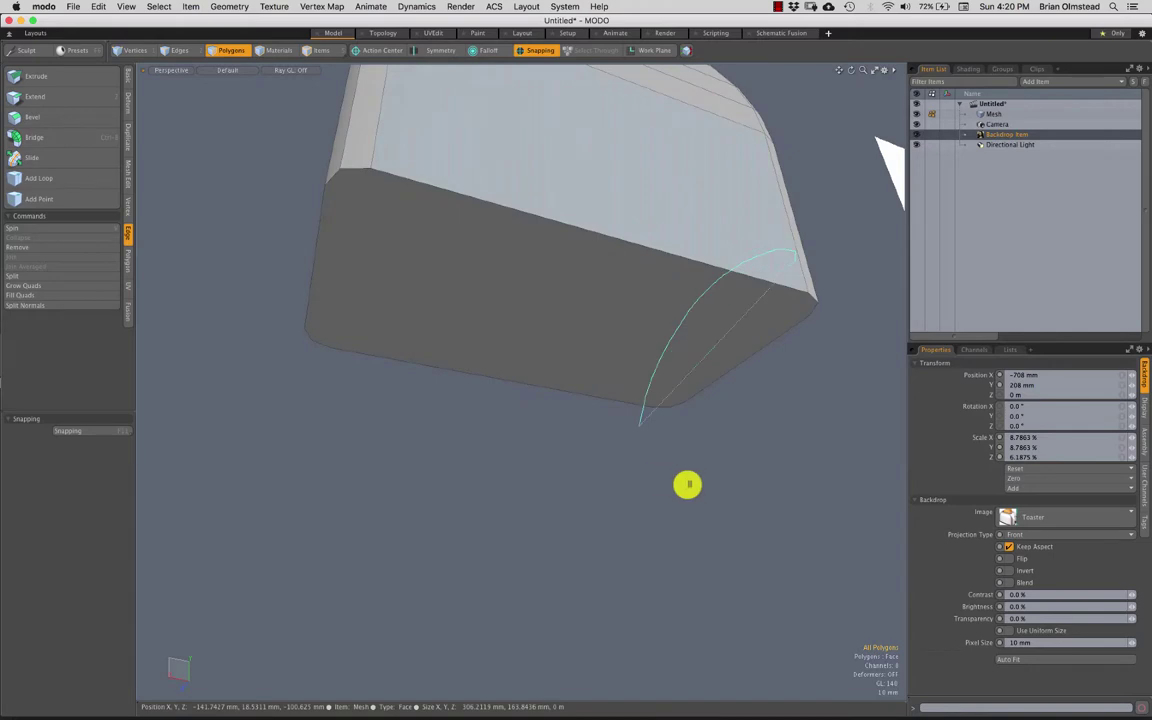
left_click_drag(687, 485, 424, 151, "alt")
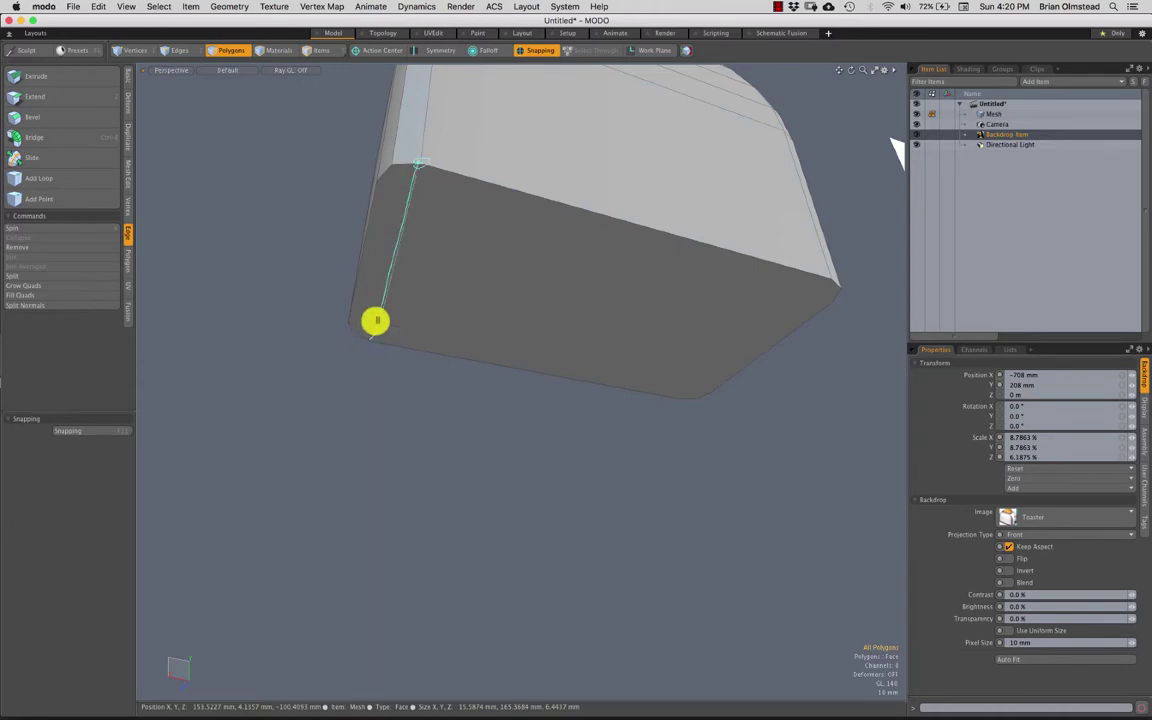
left_click_drag(376, 316, 360, 381, "alt")
Step: Try Edge Slice cuts across the bottom polygon between opposite vertices at the rounded corners
key("c")
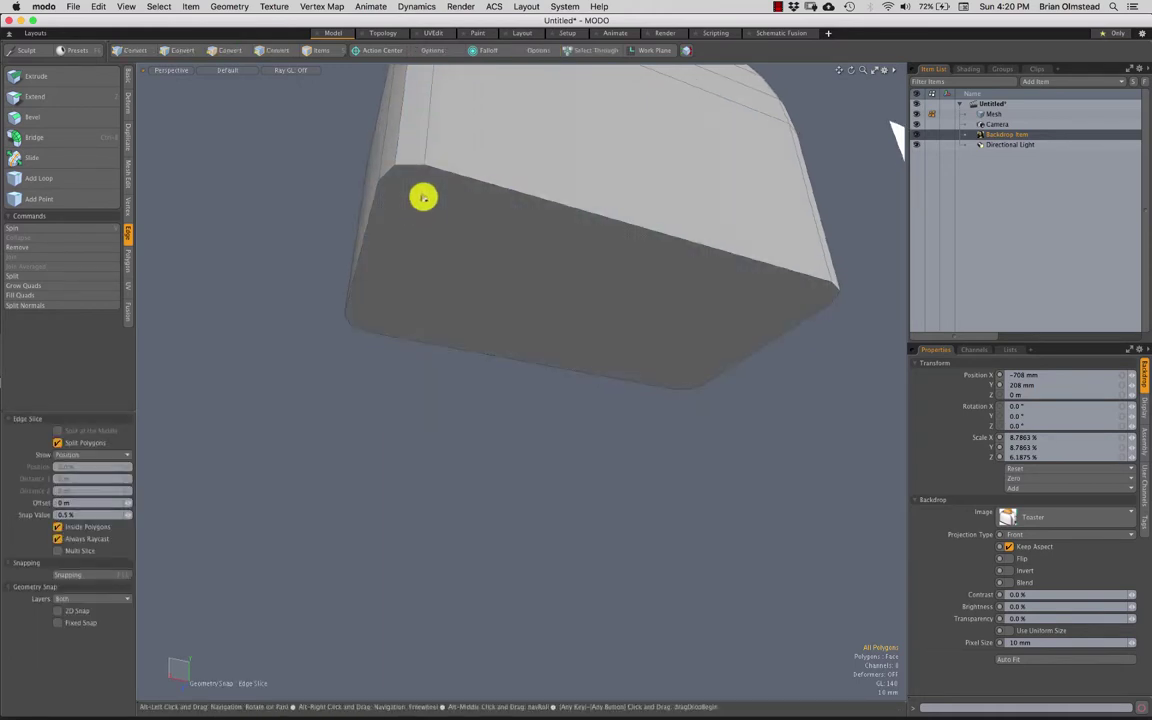
left_click_drag(423, 197, 537, 173, "alt")
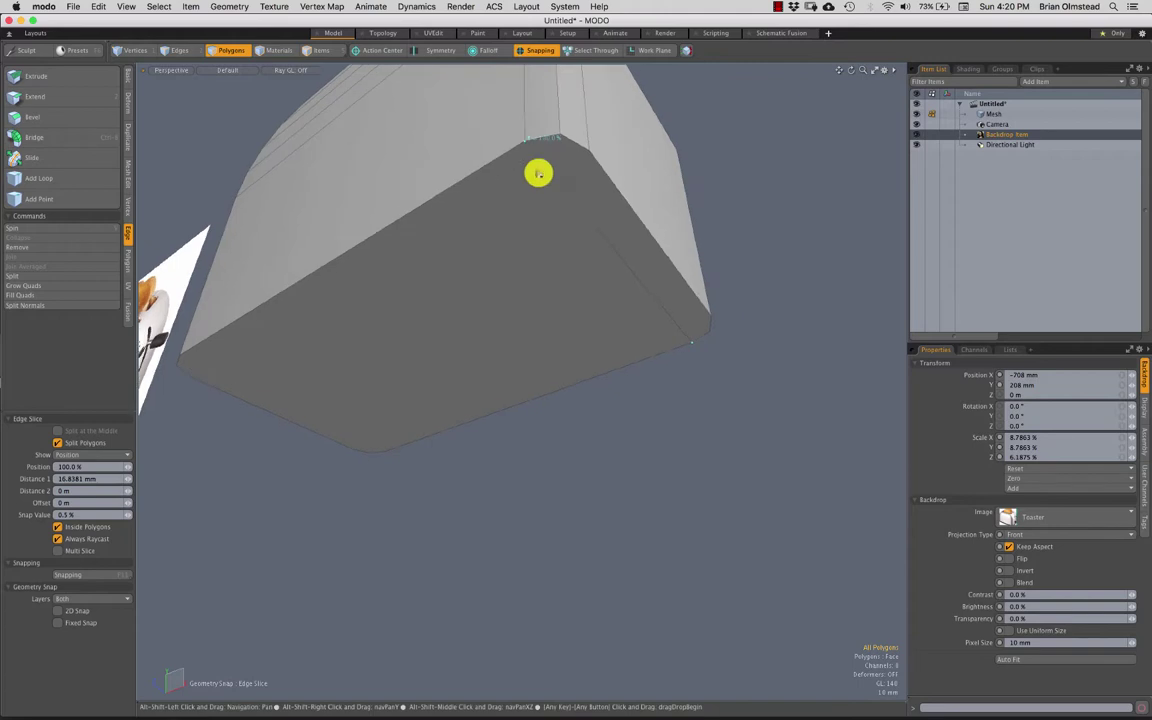
left_click(558, 132, "shift")
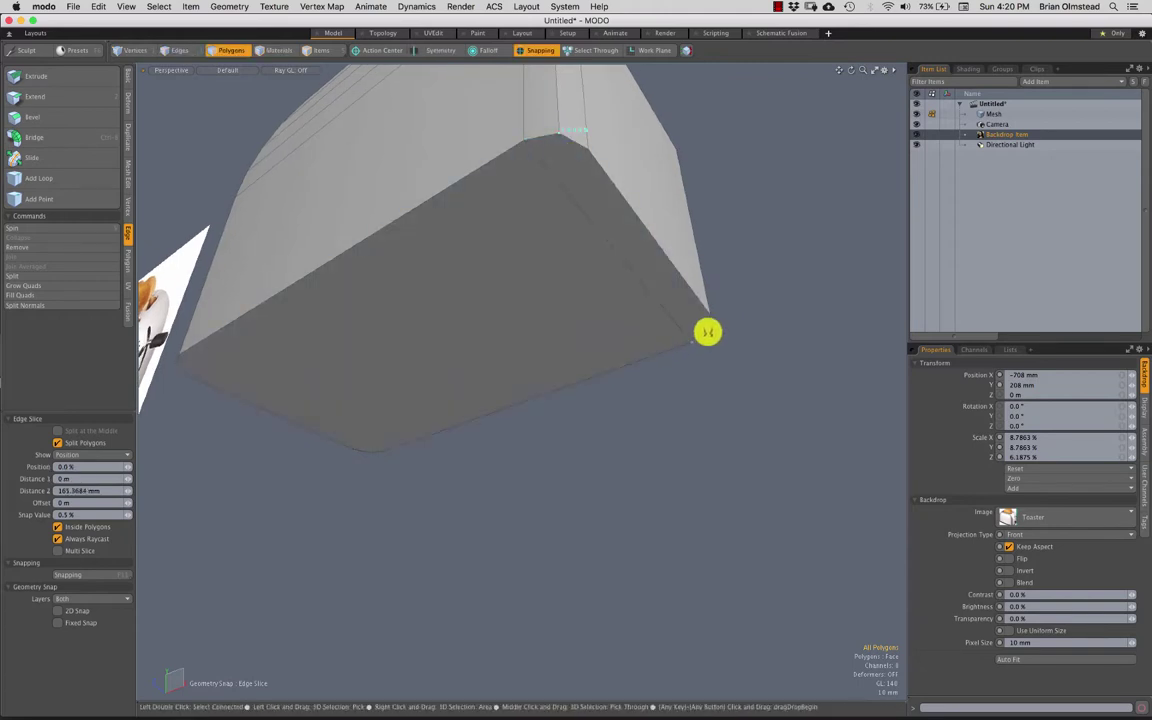
left_click_drag(689, 346, 442, 247, "alt")
Step: Delete the toaster's bottom polygons and select the border edges around the opening in Edges mode
left_click(462, 262)
left_click_drag(507, 357, 457, 359, "alt")
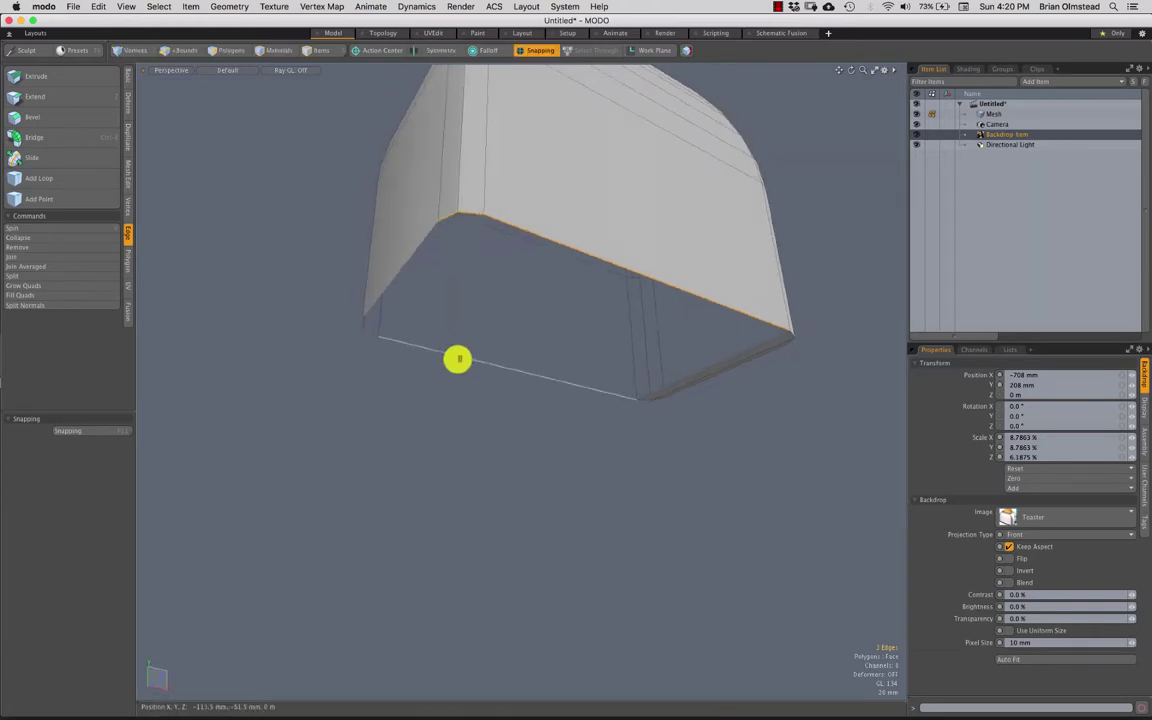
left_click(457, 359, "shift")
mouse_move(373, 329)
left_mouse_down("alt")
mouse_move(382, 325)
mouse_move(391, 357)
mouse_move(360, 352)
mouse_move(388, 342)
mouse_move(404, 411)
mouse_move(395, 333)
left_mouse_up("alt")
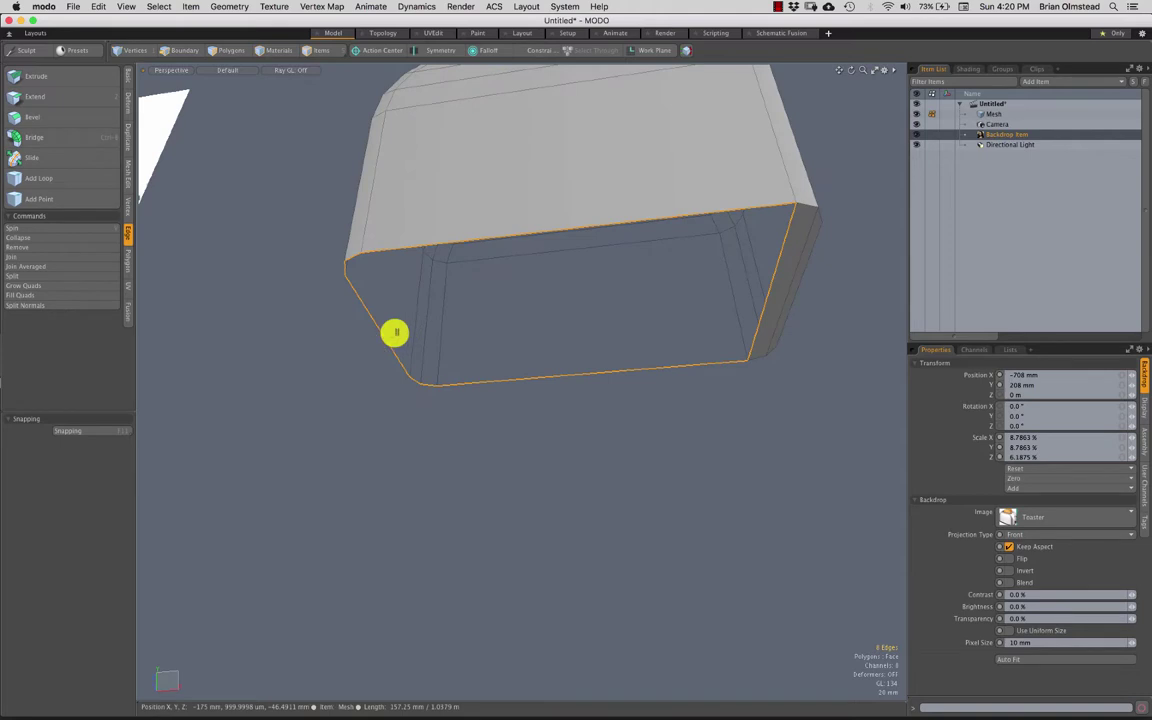
Step: Reselect the bottom opening's whole border loop, then deselect the straight edge at each narrow end
left_click_drag(765, 289, 633, 314, "alt")
left_click_drag(540, 306, 526, 305, "alt")
left_click(456, 424)
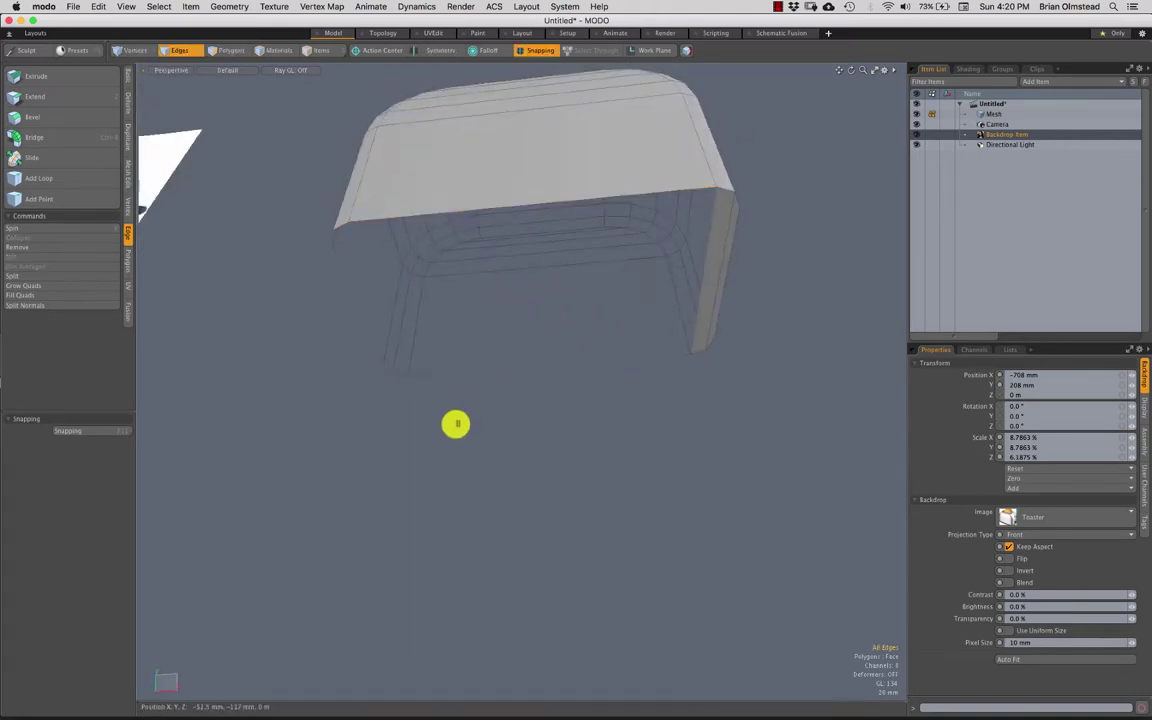
double_click(470, 371)
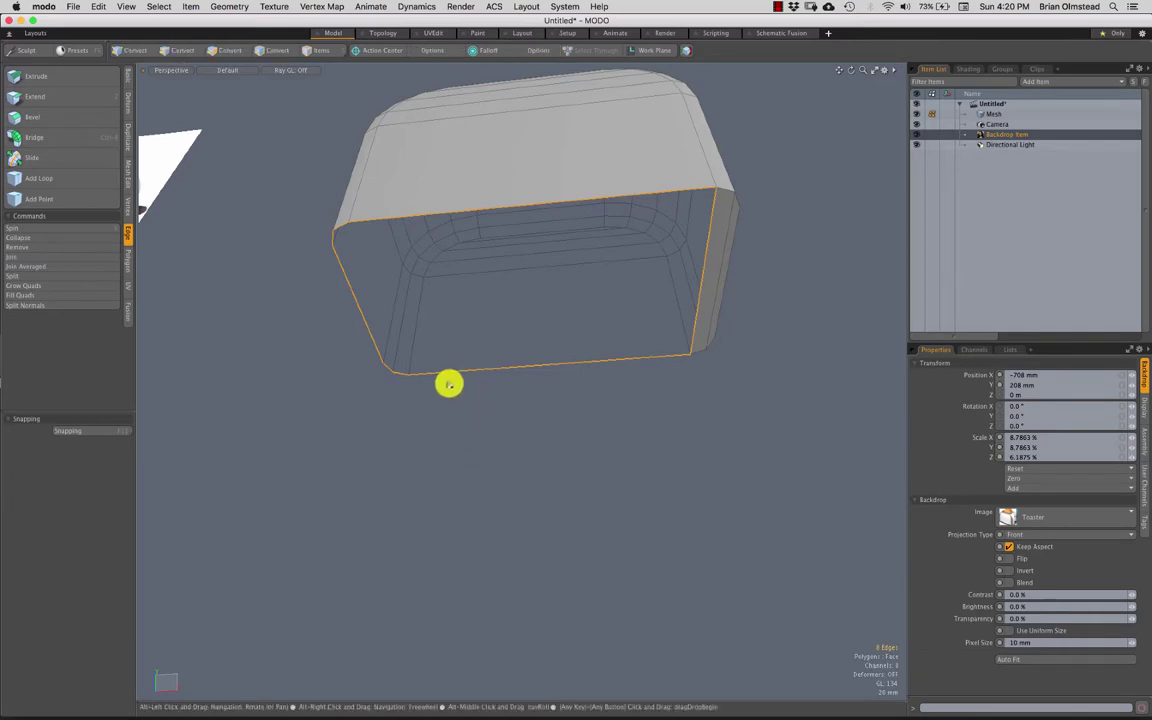
left_click_drag(447, 383, 350, 326, "alt")
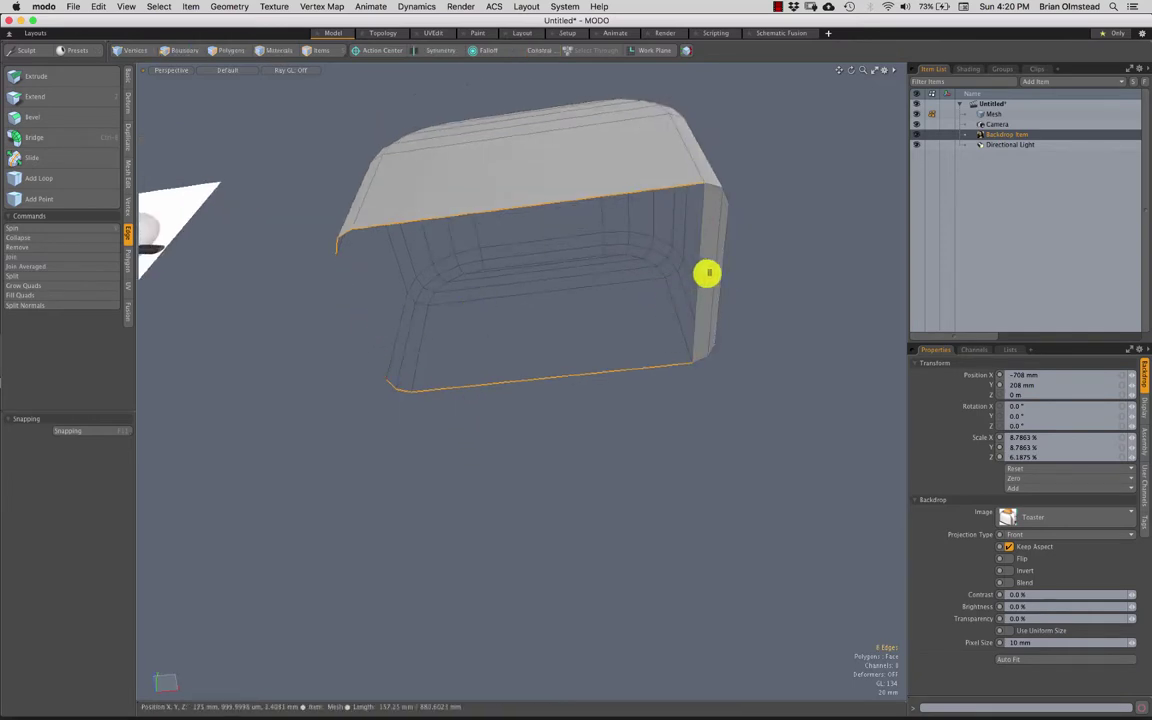
left_click_drag(708, 272, 506, 317, "alt")
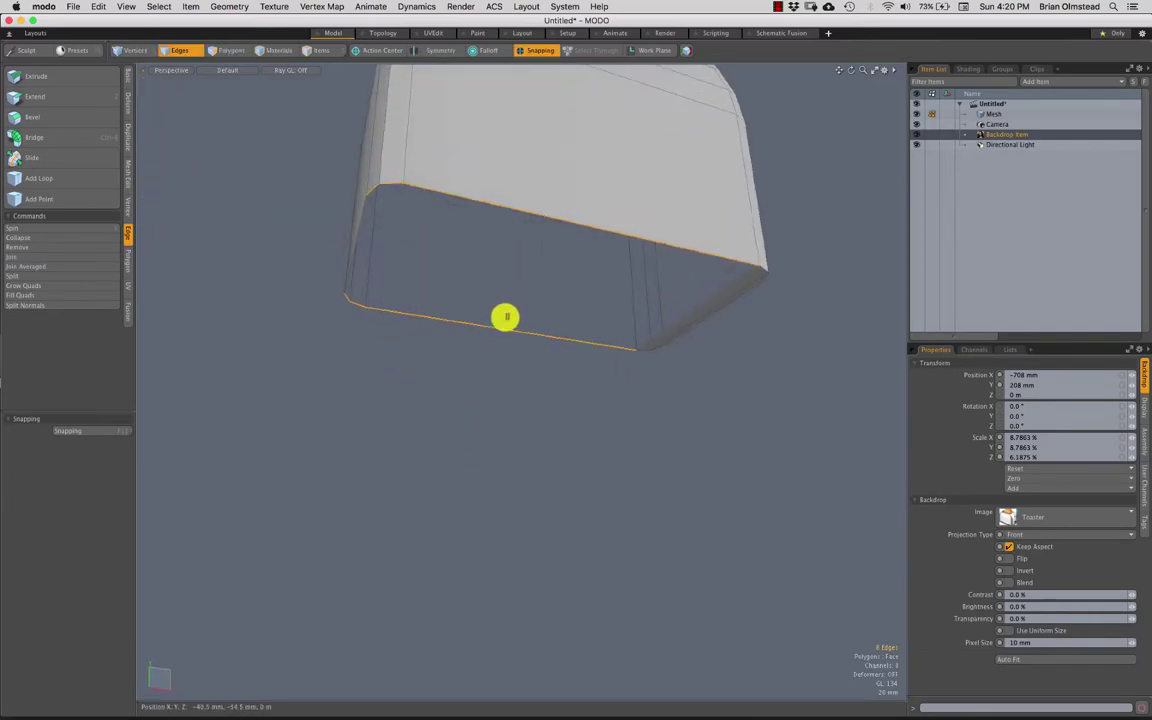
Step: Bridge the selected bottom edges with one segment to close the underside, and drop the tool and selection
key("ctrl+b")
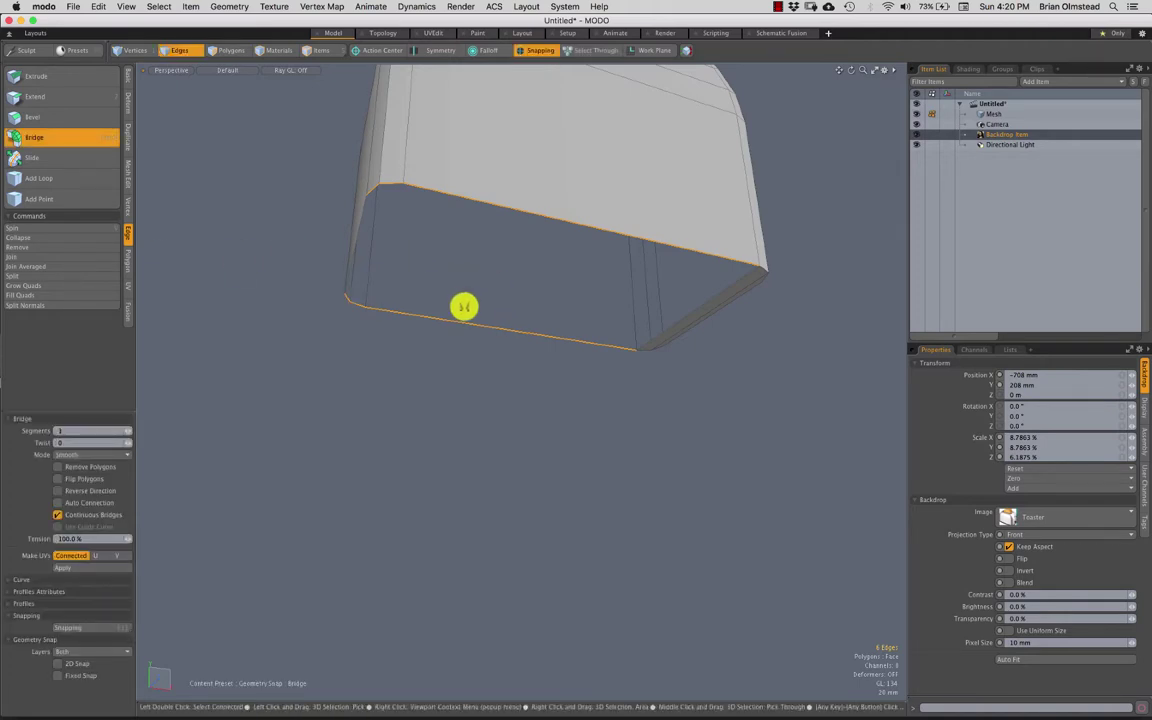
left_click(474, 302)
left_click_drag(491, 278, 520, 280, "alt")
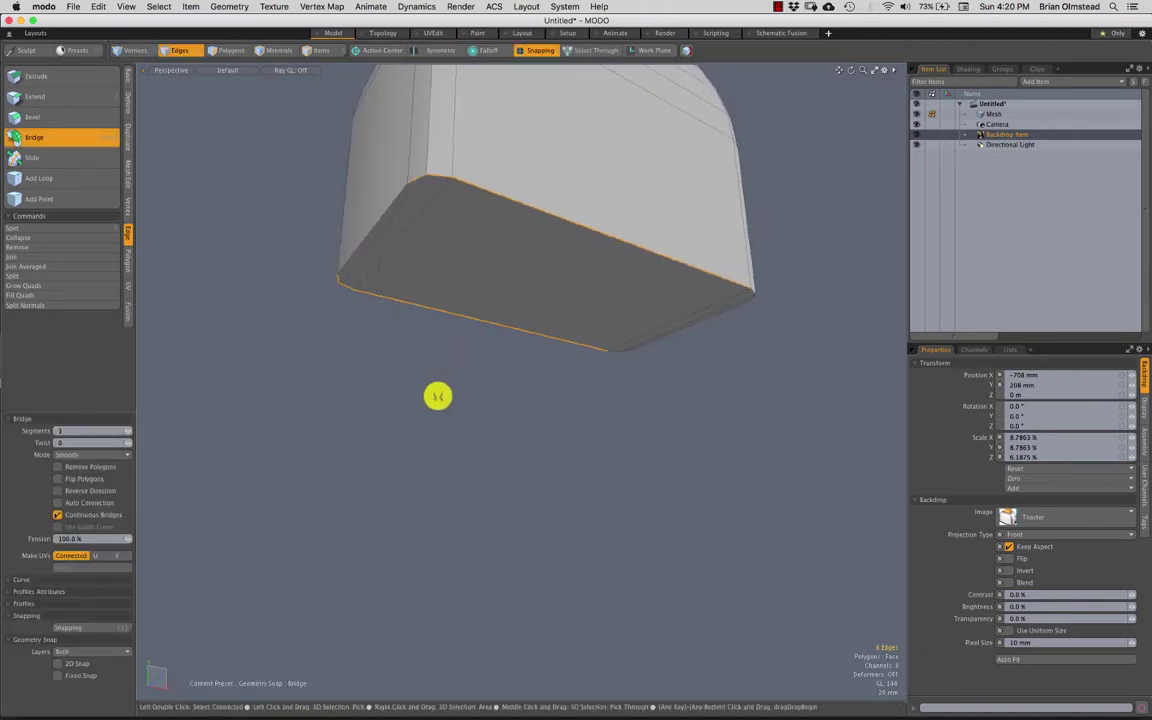
key("space")
left_click(437, 396)
Step: Check the mesh statistics for polygons with more or fewer than four vertices
left_click_drag(449, 290, 861, 327, "alt")
left_click(1008, 350)
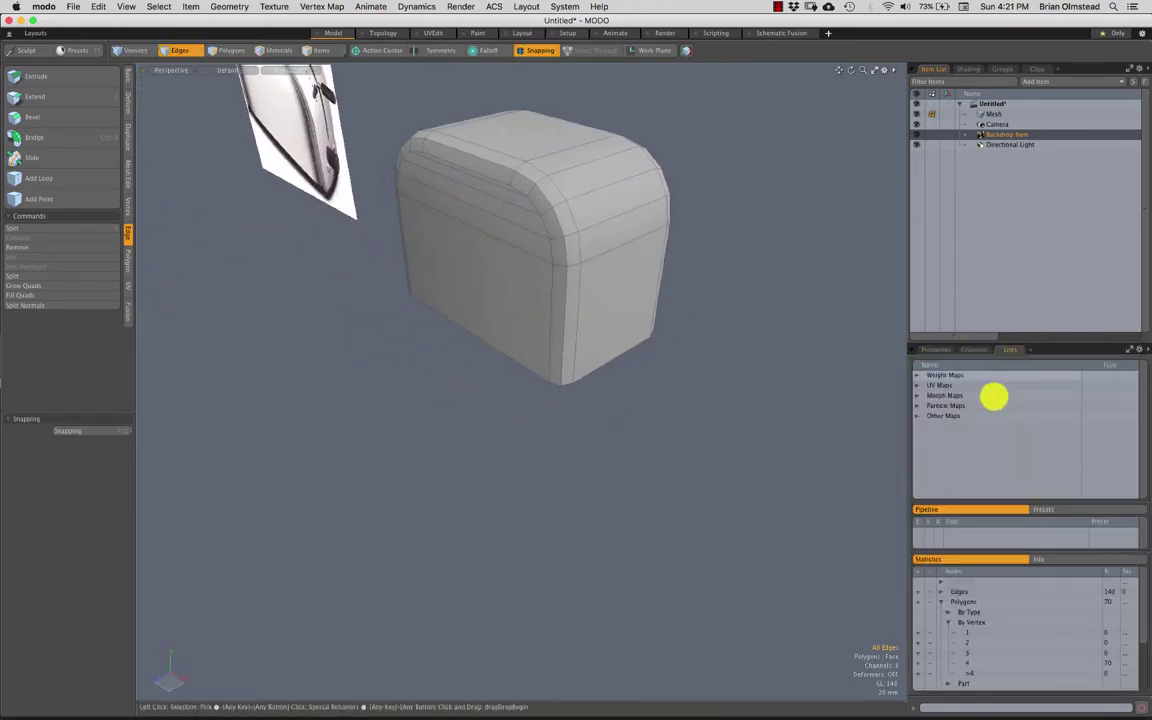
key("3")
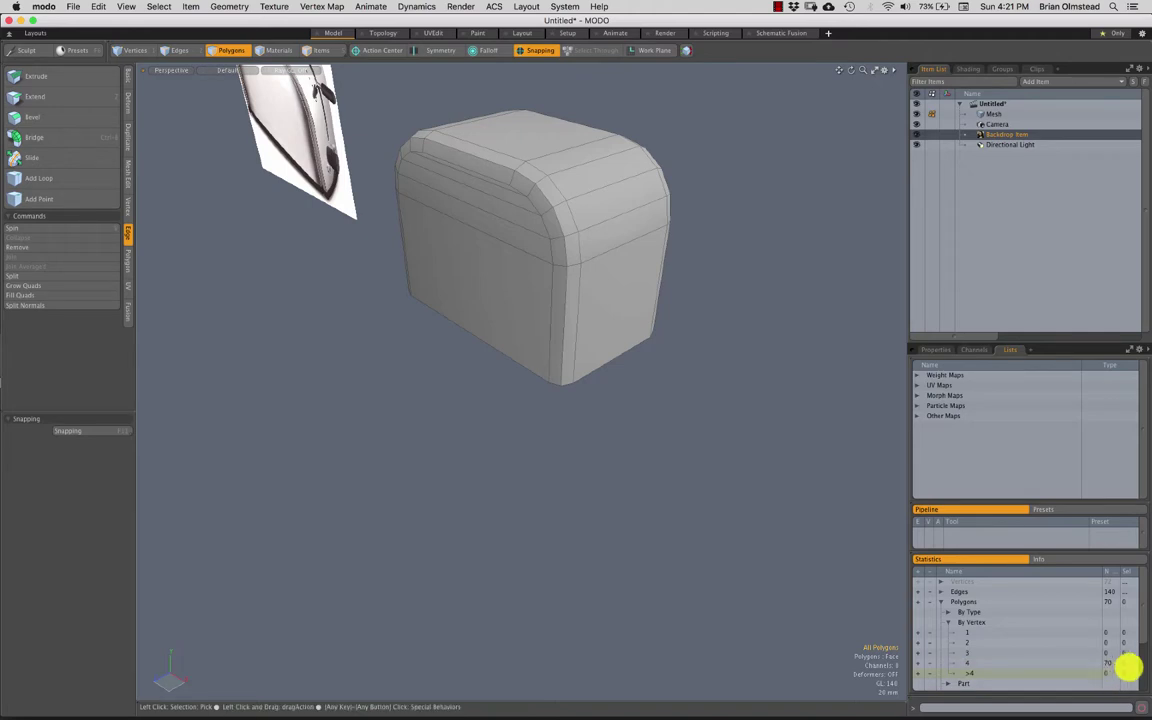
left_click(933, 349)
Step: Select two neighbouring crosswise edges on the toaster's top and add one centred Loop Slice lengthwise around the body
key("1")
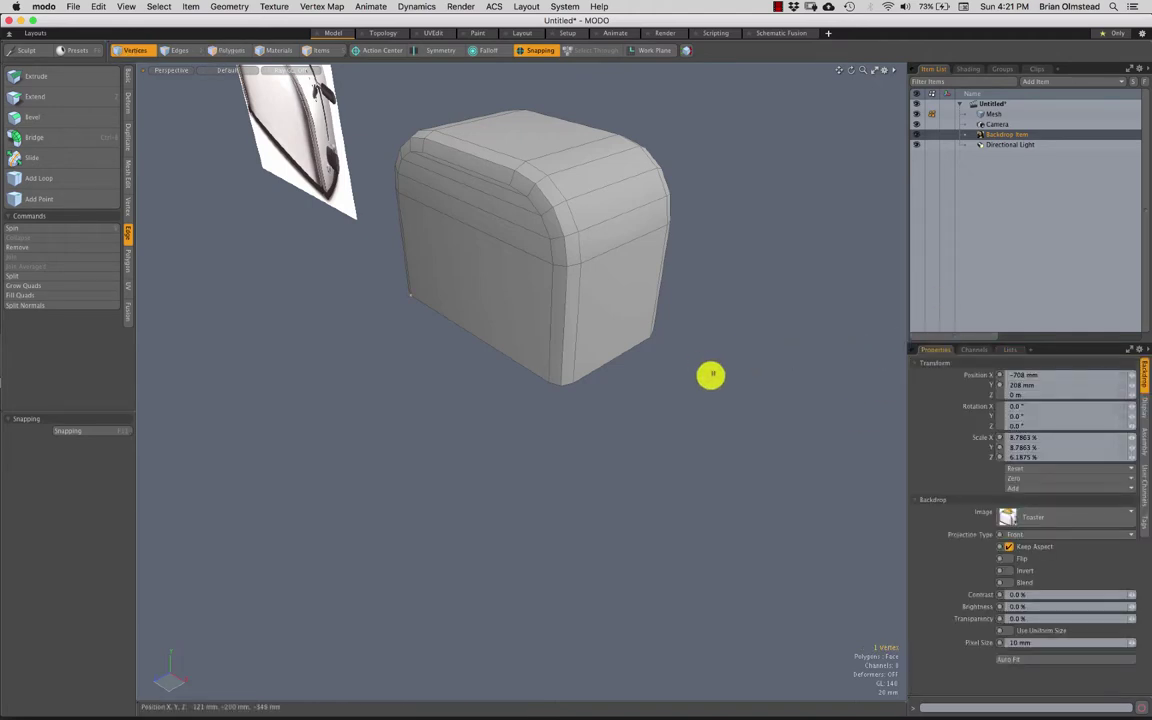
left_click_drag(496, 302, 495, 348, "alt")
key("2")
left_click(497, 303)
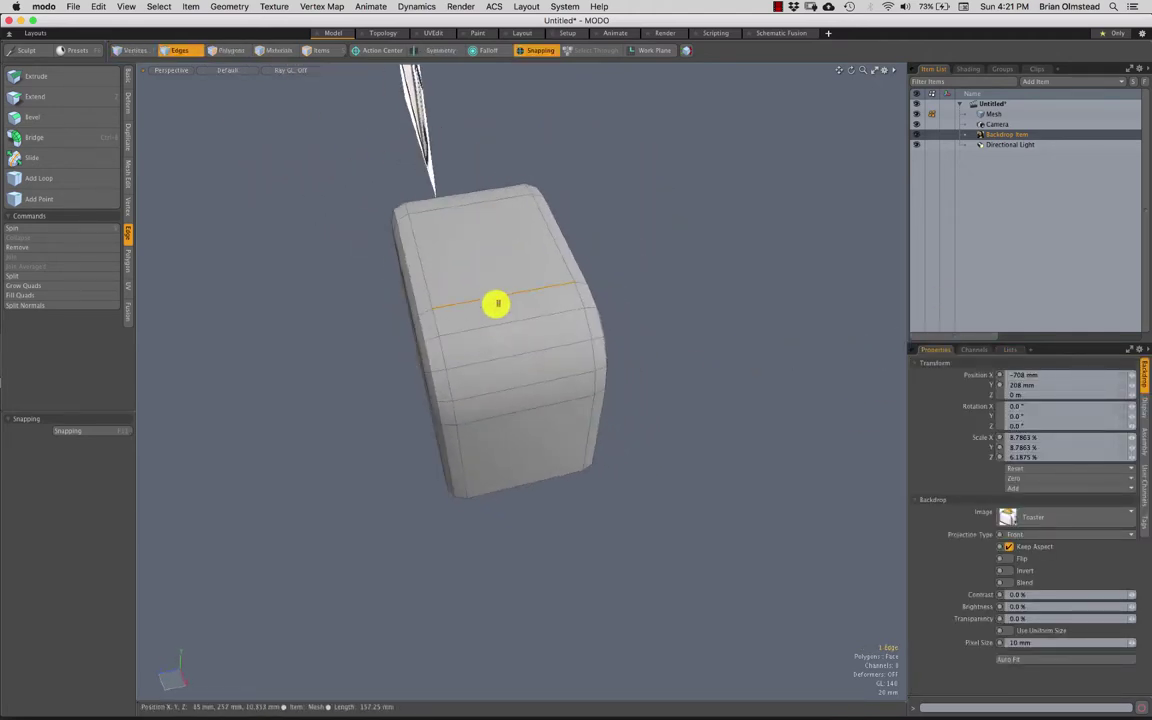
key("alt+c")
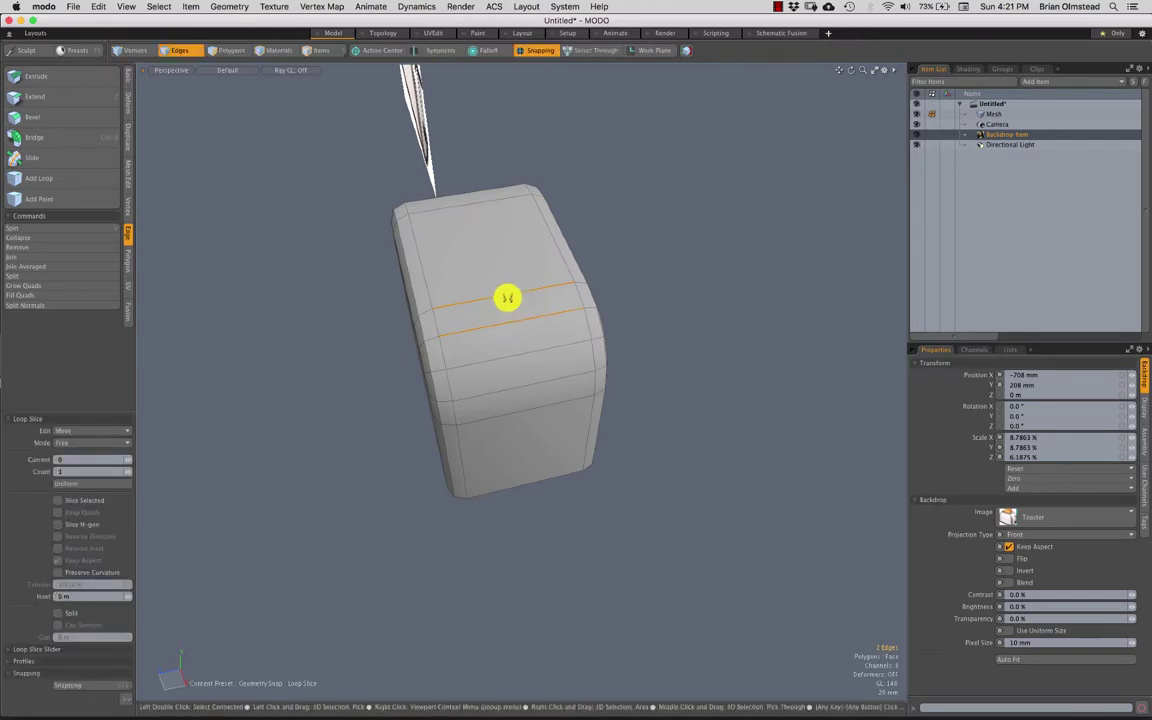
left_click(507, 298)
left_click_drag(507, 347, 540, 248, "alt")
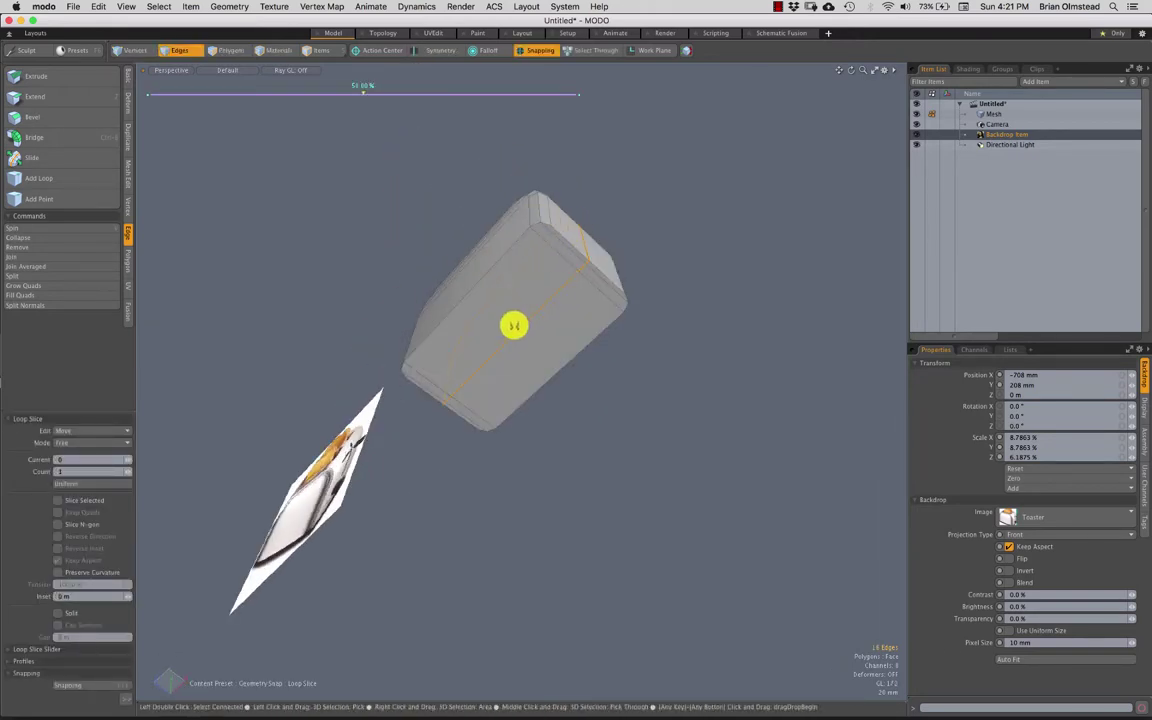
left_click_drag(513, 325, 441, 339, "alt")
left_click_drag(523, 323, 550, 272, "alt")
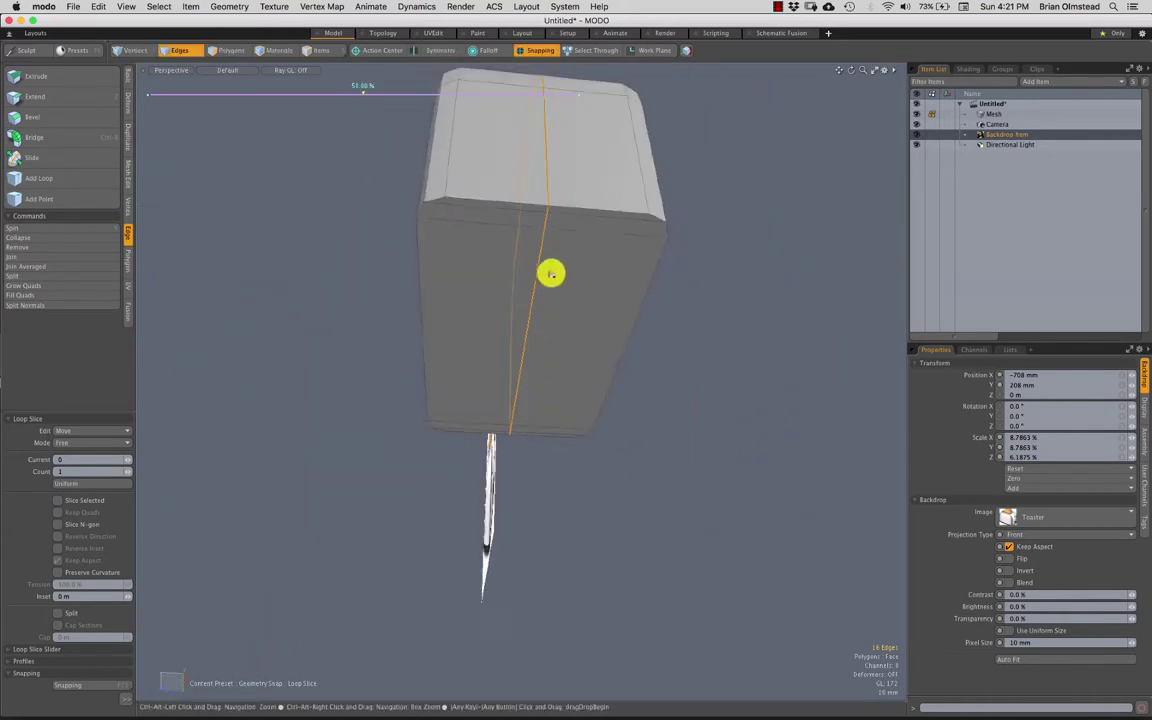
scroll(550, 272, "down", 2)
key("space")
left_click(386, 346)
Step: In Polygons mode, select the two large flat polygons on the toaster's top, on either side of the centre loop
left_click_drag(465, 325, 502, 310, "alt")
key("3")
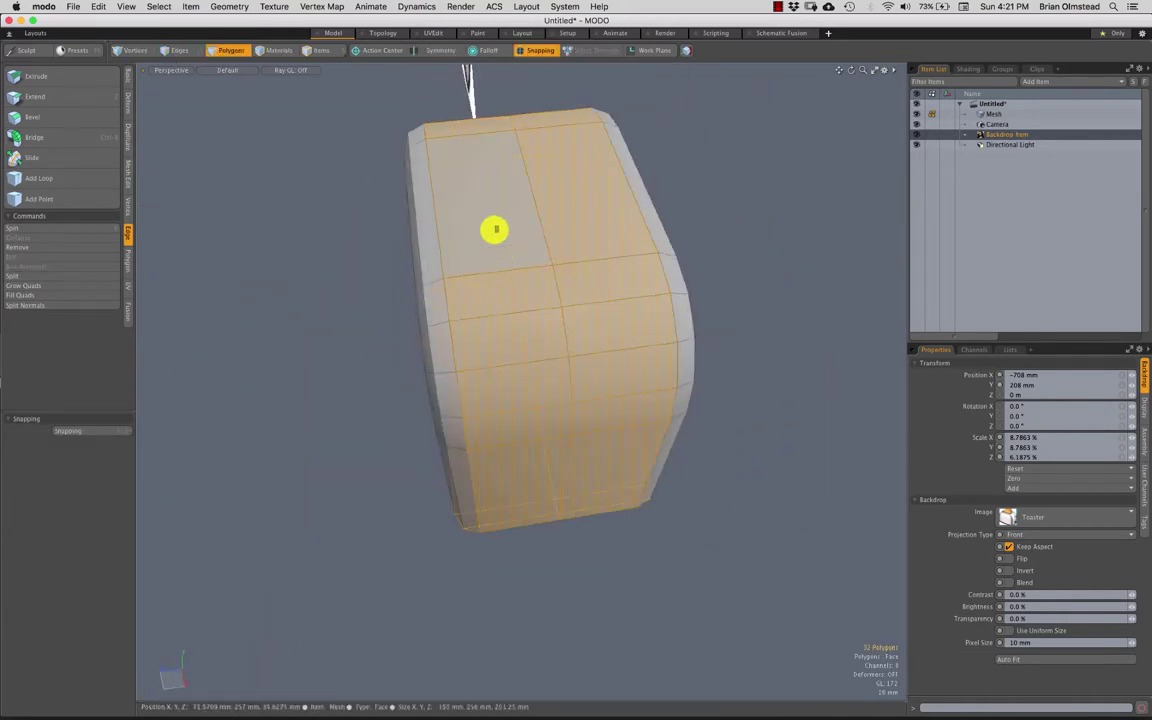
left_click(494, 230)
scroll(494, 230, "down", 3)
left_click_drag(494, 232, 532, 386, "alt")
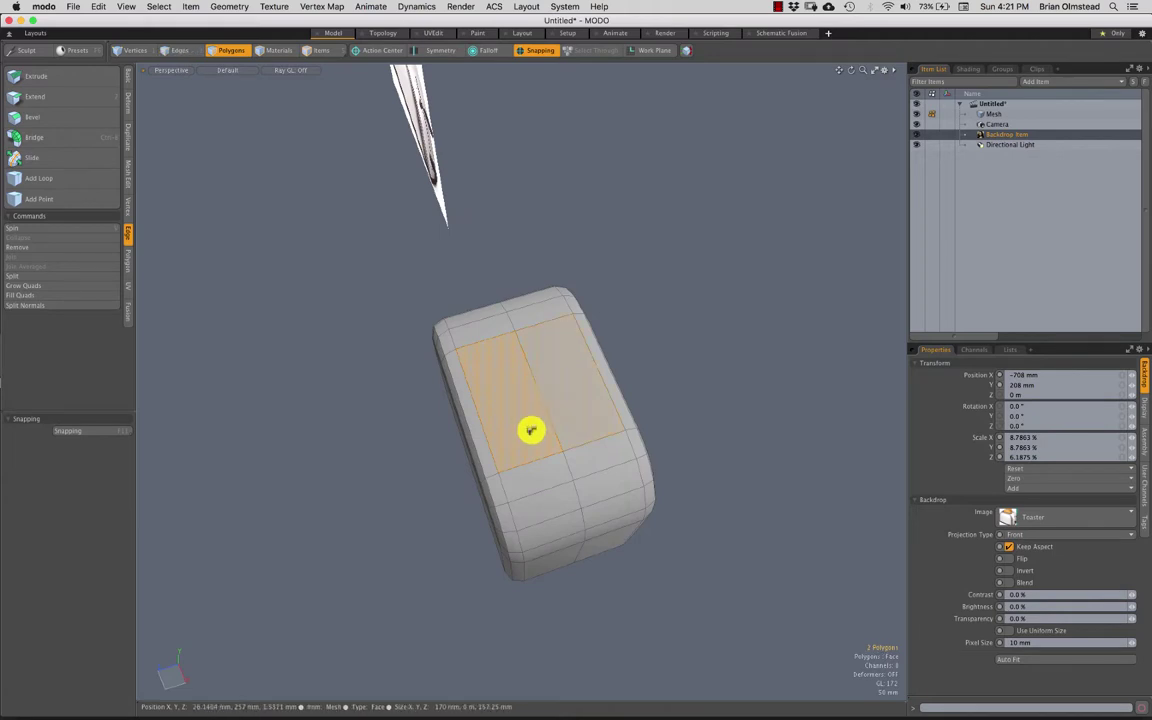
scroll(499, 496, "up", 5)
left_click_drag(531, 430, 472, 308, "alt")
scroll(490, 482, "down", 5)
scroll(500, 440, "up", 1)
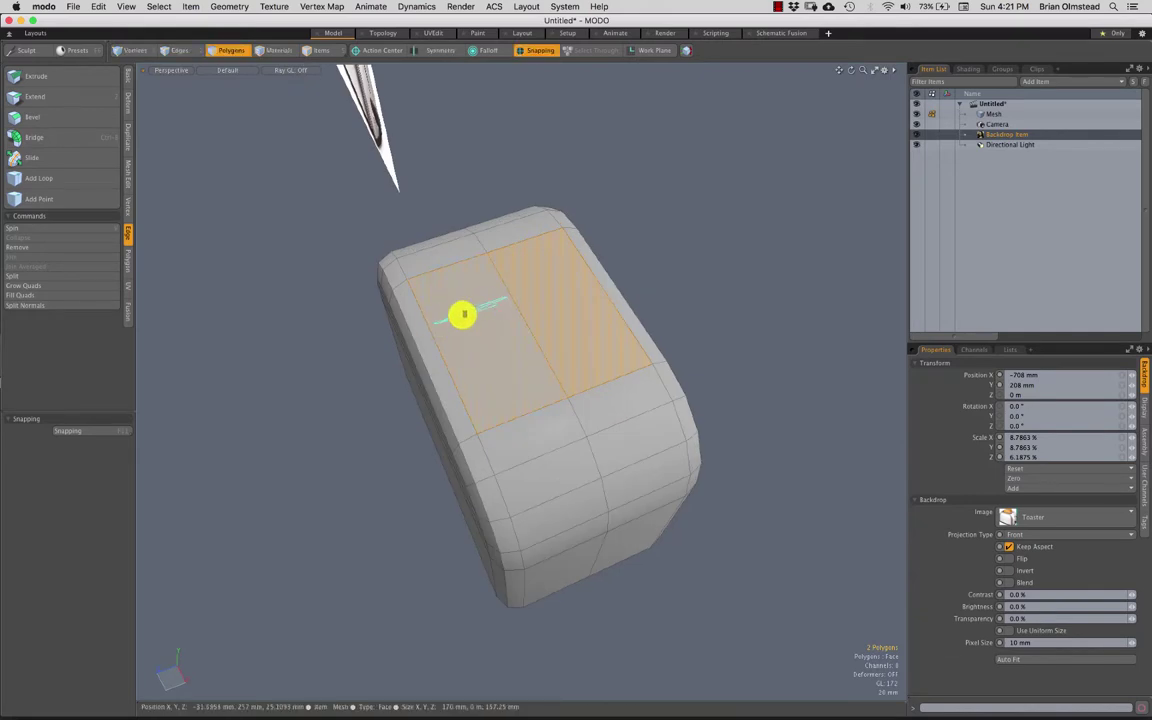
left_click_drag(425, 328, 481, 329, "alt")
scroll(476, 361, "up", 5)
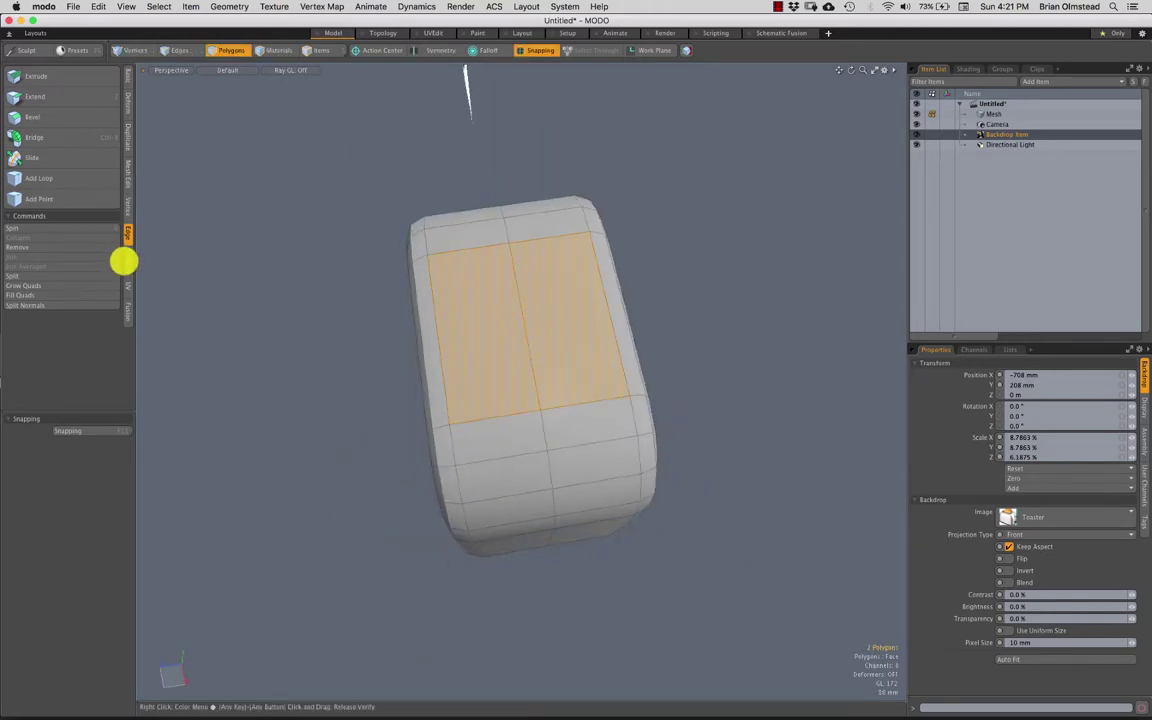
Step: Try insetting only one of the toaster's two large top polygons by about 16 mm
left_click(125, 262)
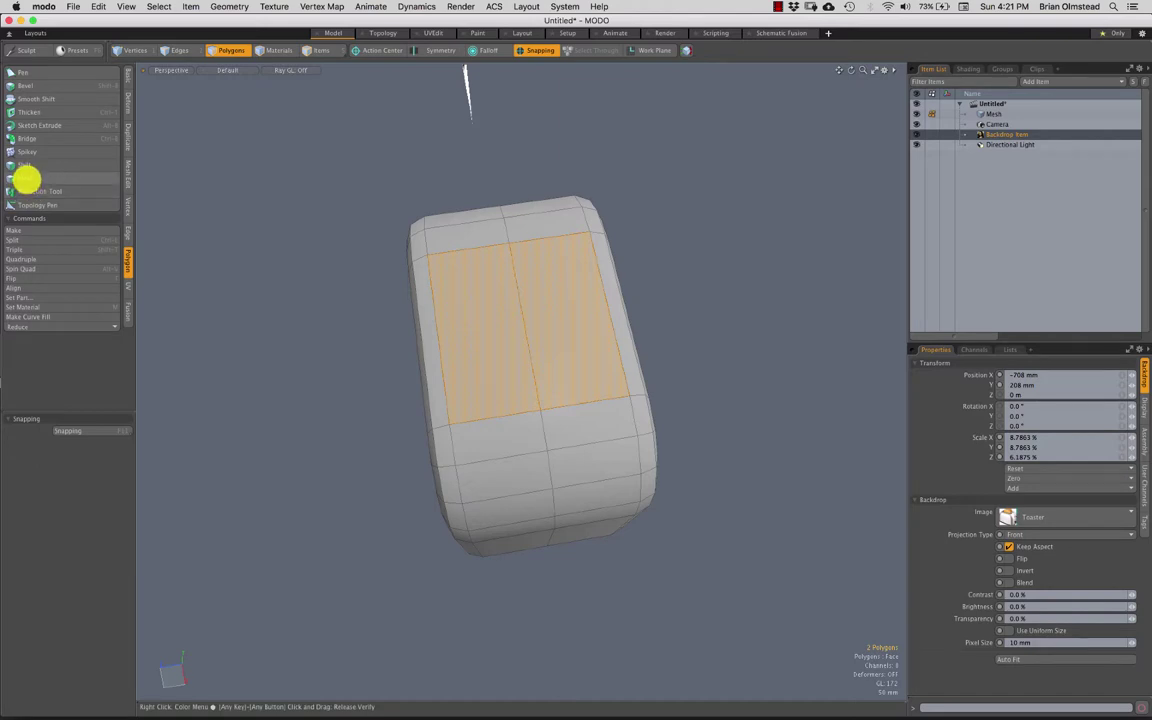
left_click(26, 177)
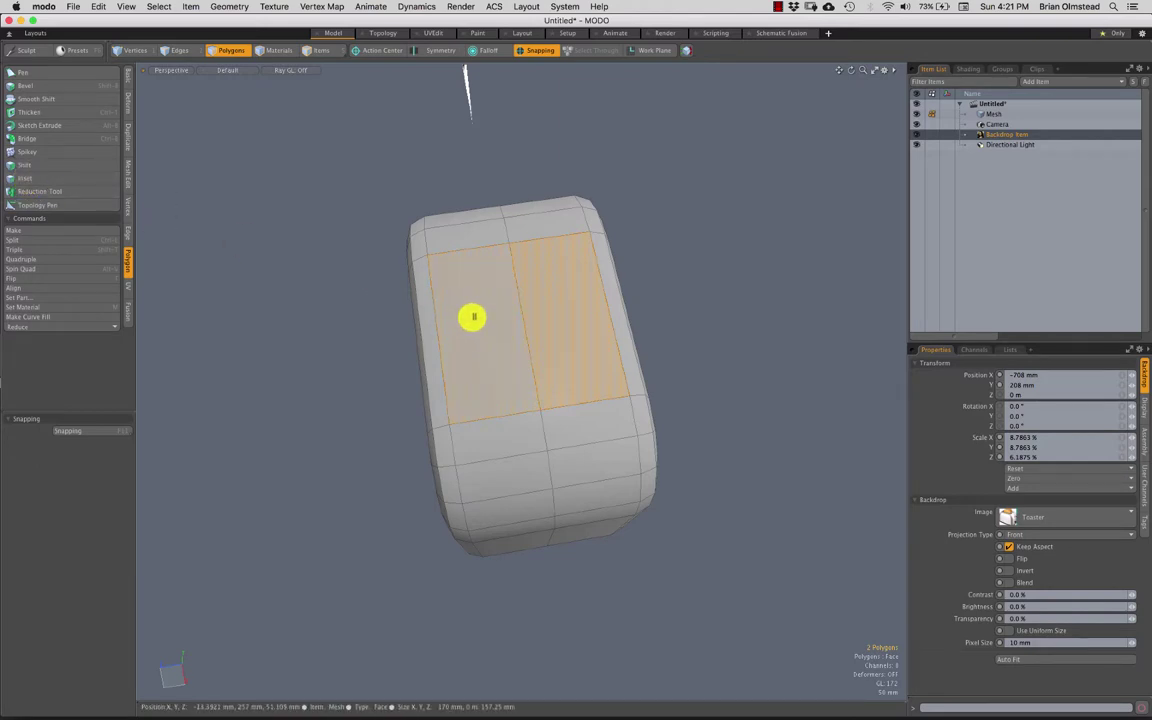
left_click(474, 317)
left_click(44, 178)
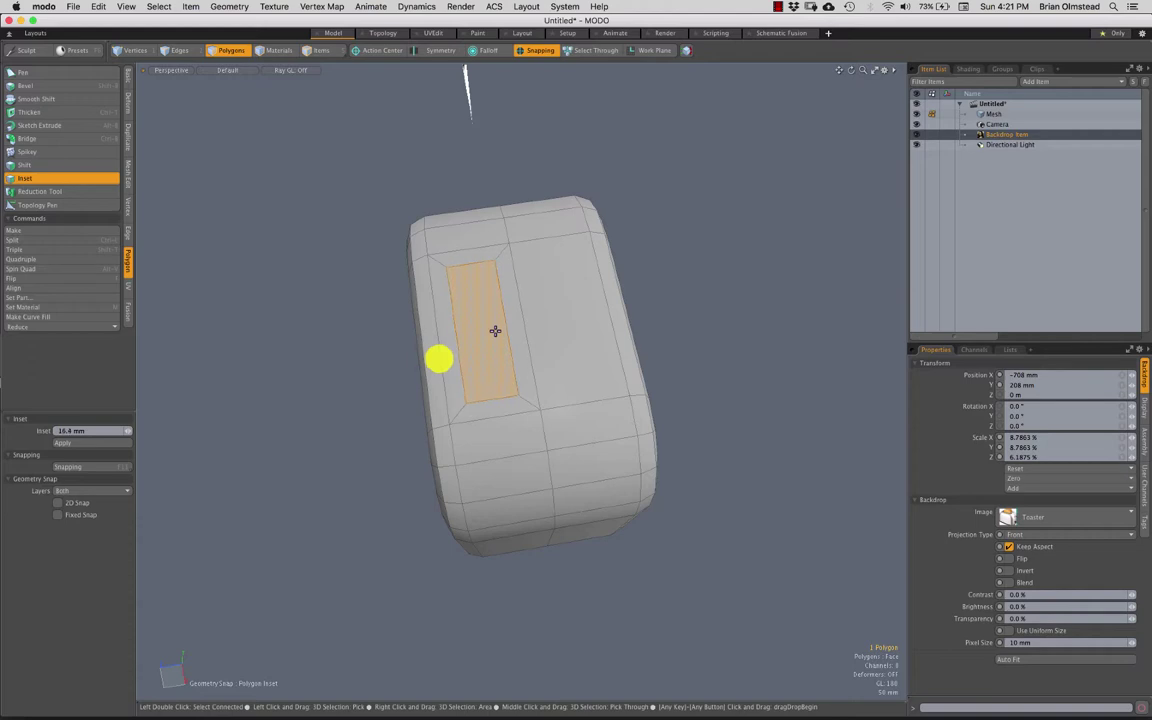
left_click_drag(439, 358, 455, 364)
key("super+z")
Step: Try beveling the other large top polygon on its own with an inset of about 17 mm and no shift
left_click(567, 345)
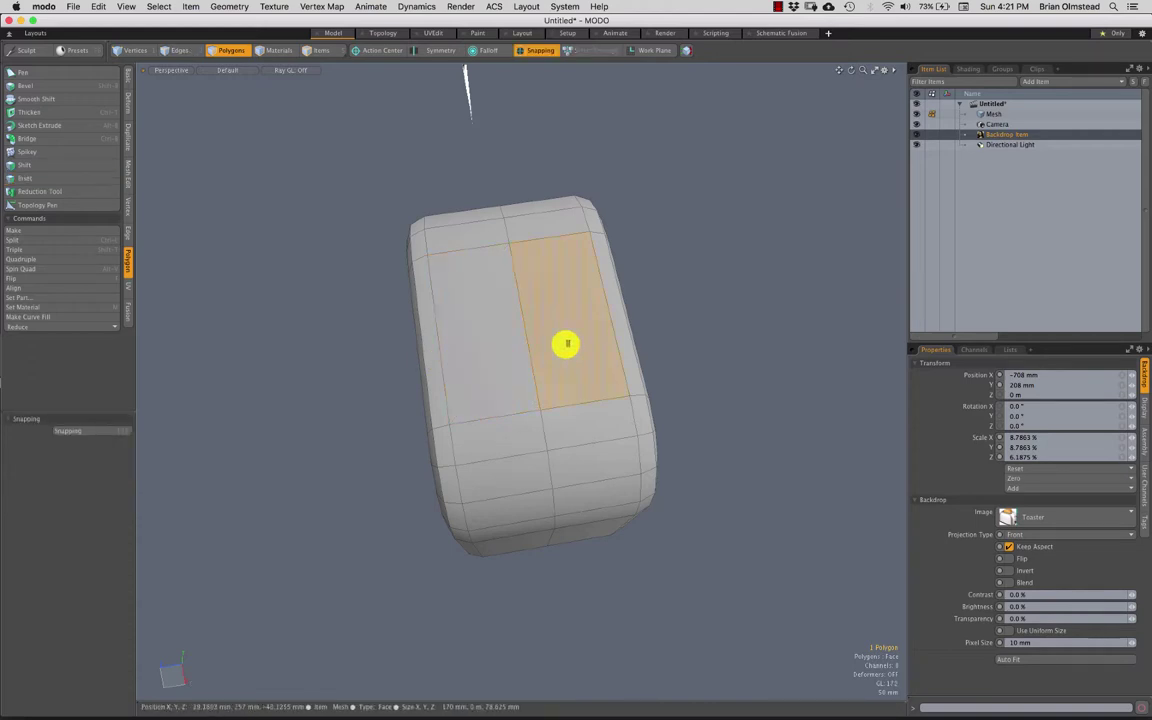
key("b")
mouse_move(599, 298)
left_mouse_down("alt")
mouse_move(683, 320)
mouse_move(578, 305)
left_mouse_up("alt")
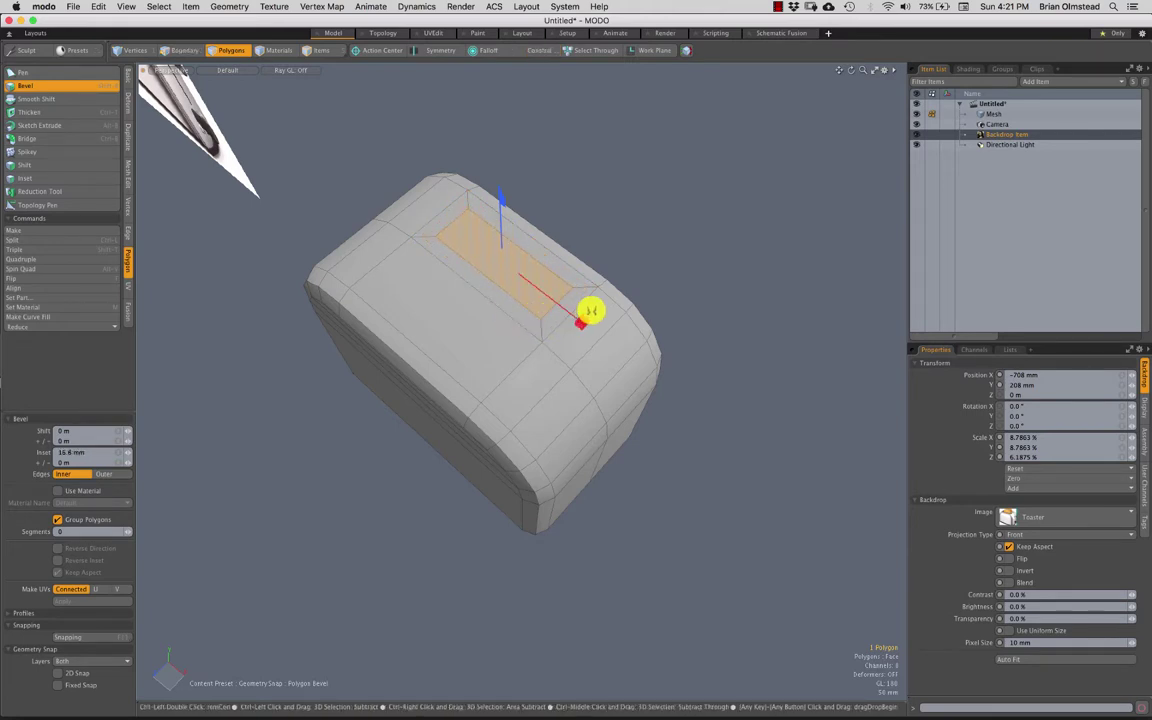
key("space")
key("2")
key("3")
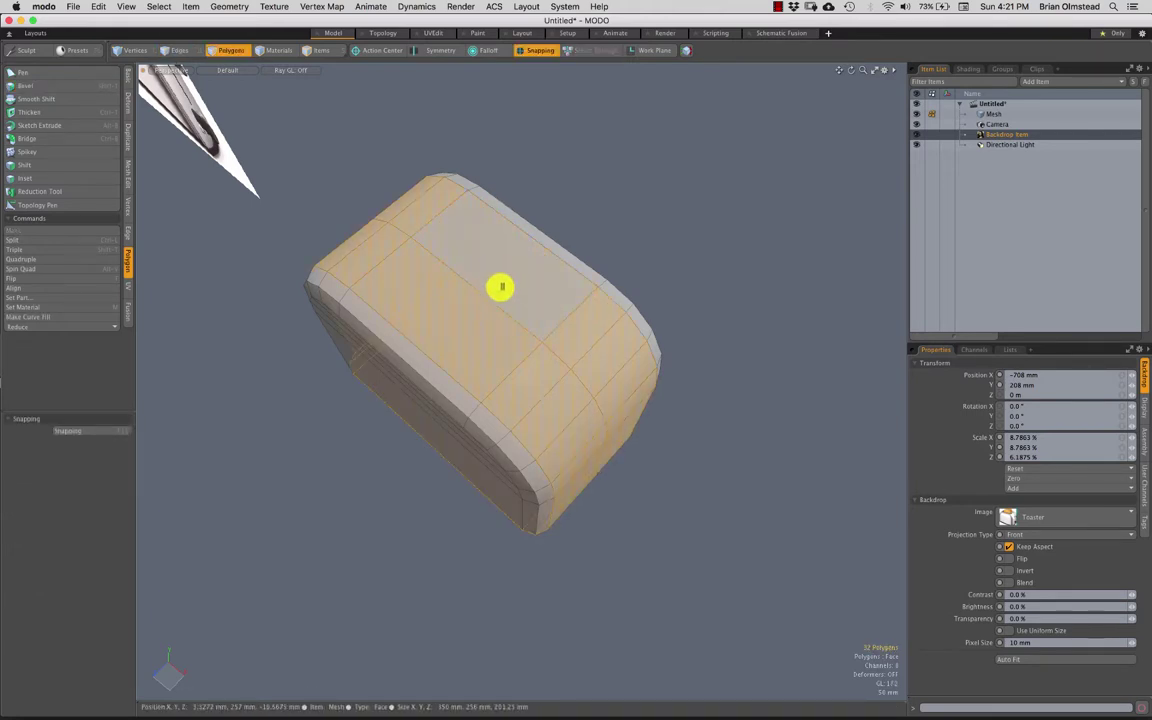
Step: Try beveling both large top polygons together as a group, with an inset of about 29 mm
left_click(506, 266)
left_click(456, 305, "shift")
left_click_drag(456, 306, 583, 366, "alt+shift")
key("b")
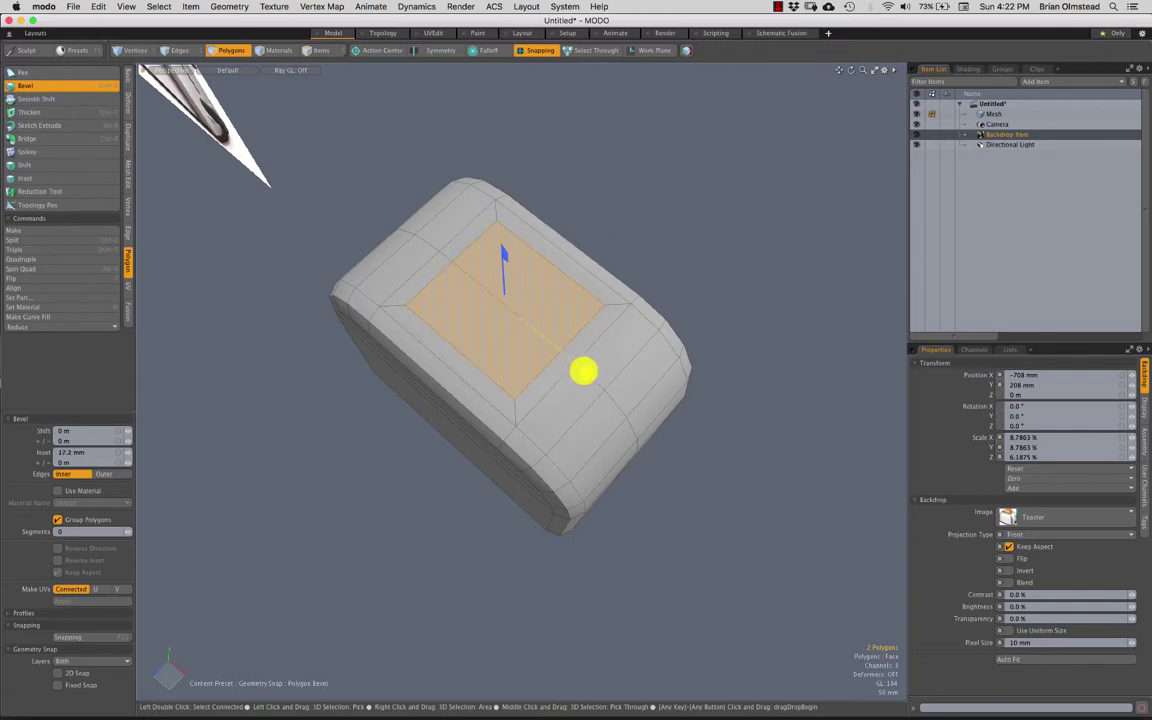
key("ctrl")
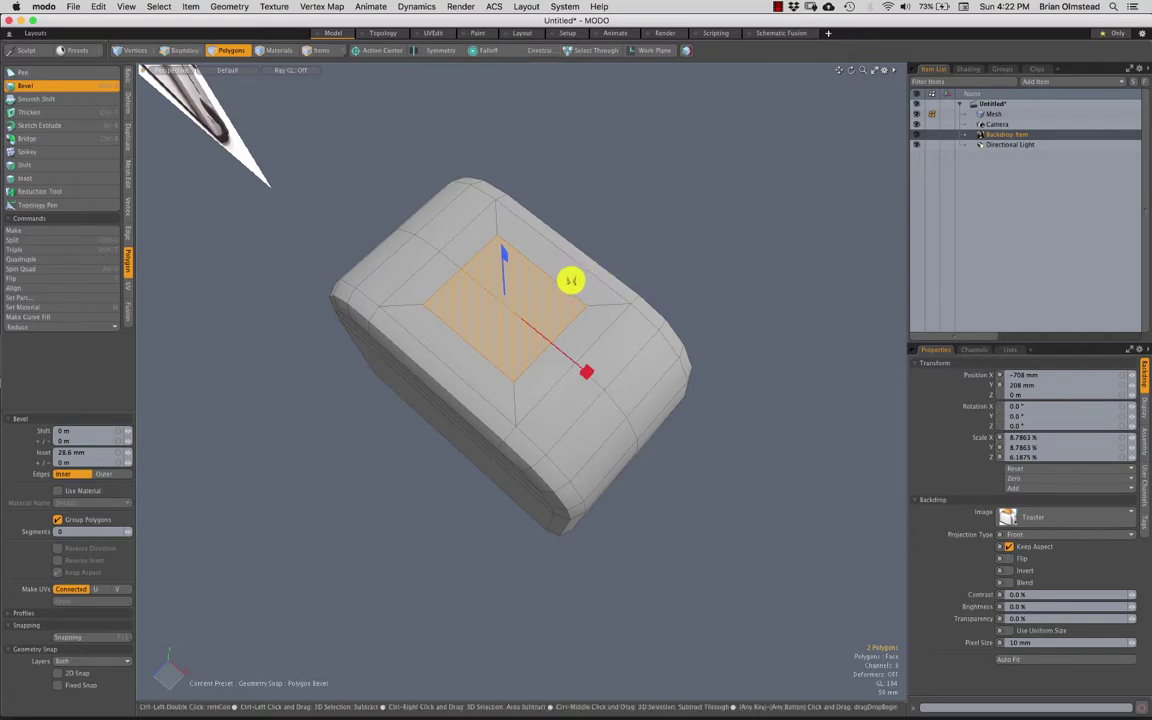
left_click(577, 279, "ctrl")
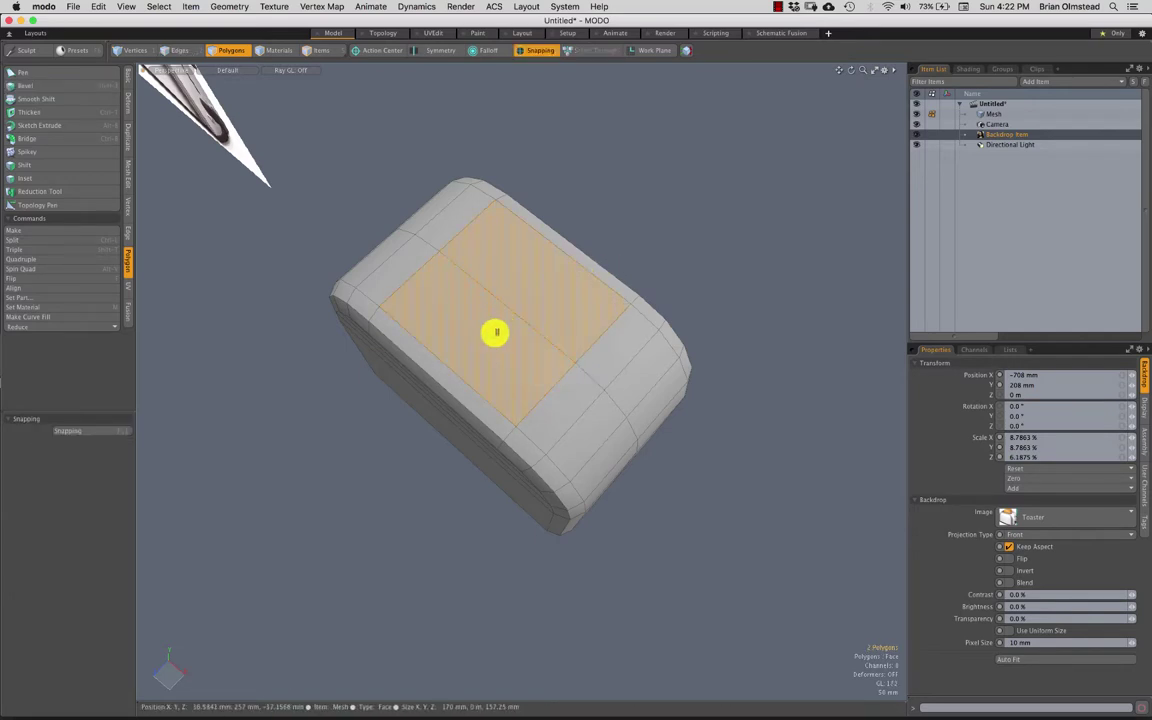
Step: Inset the two large top polygons separately into slot shapes of about 130 by 39 mm, and drop the tool and selection
left_click(55, 179)
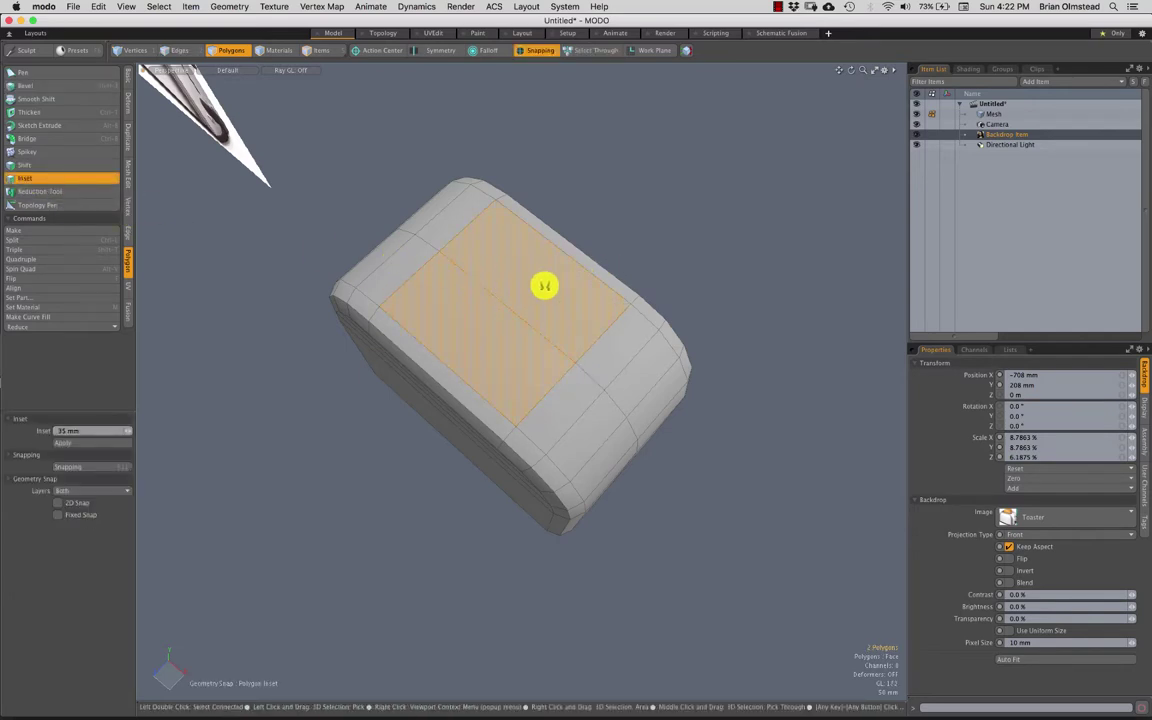
left_click_drag(544, 286, 583, 330)
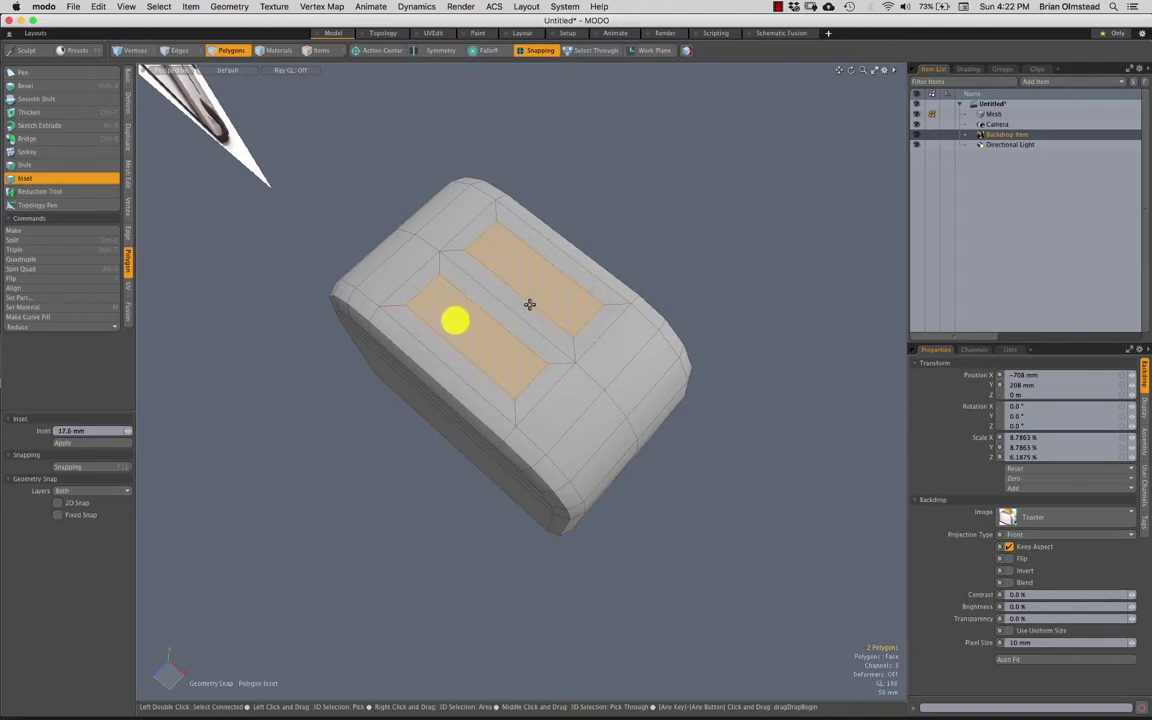
left_click_drag(455, 320, 592, 247)
key("space")
left_click(590, 241)
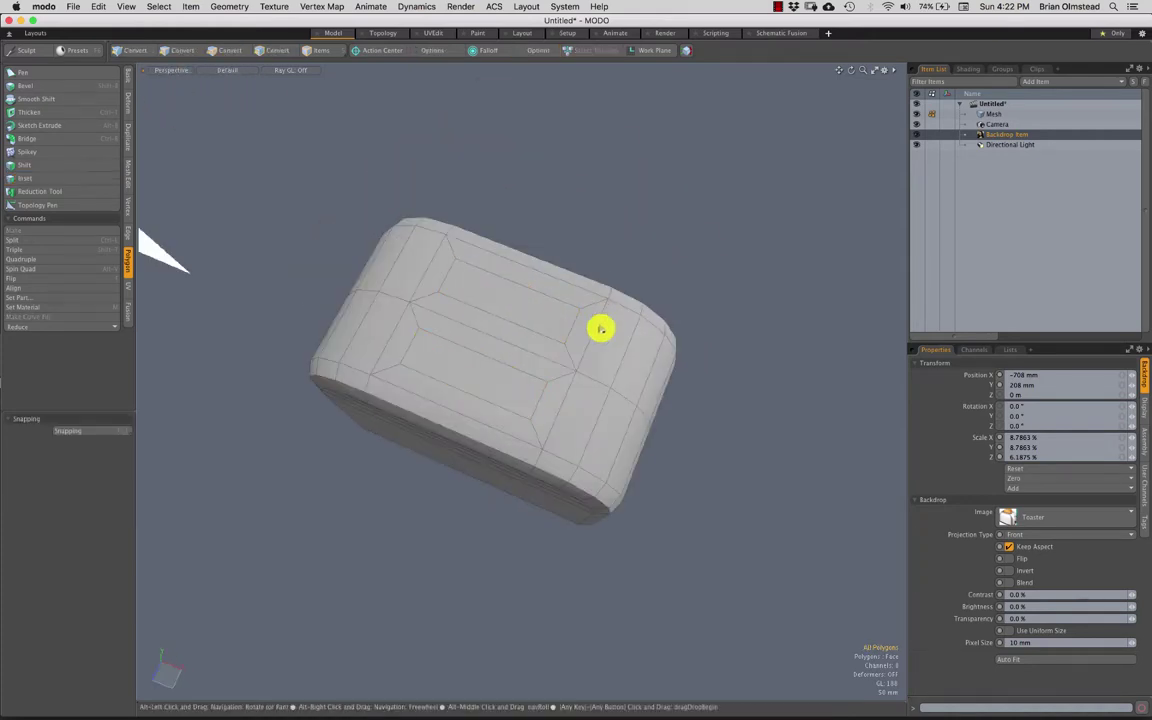
key("space")
Step: Select both inset slot polygons and scale them up along X to a length of about 148 mm
left_click_drag(566, 396, 560, 322, "alt")
key("3")
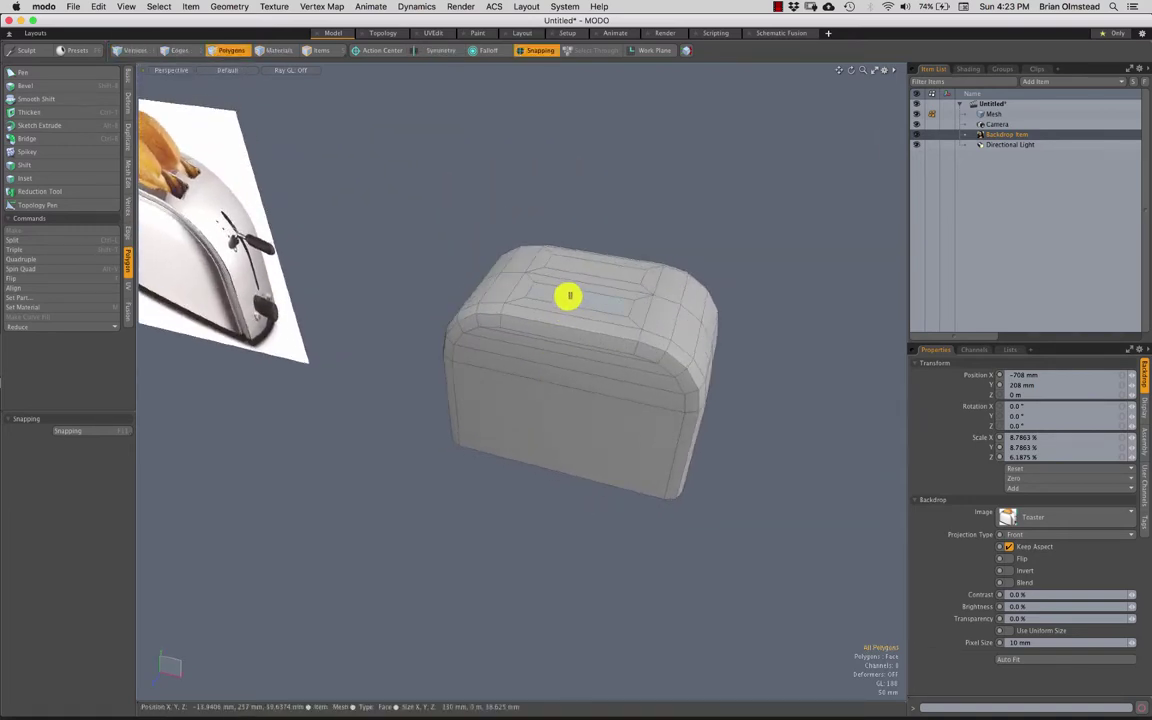
left_click_drag(582, 267, 632, 323, "alt")
key("r")
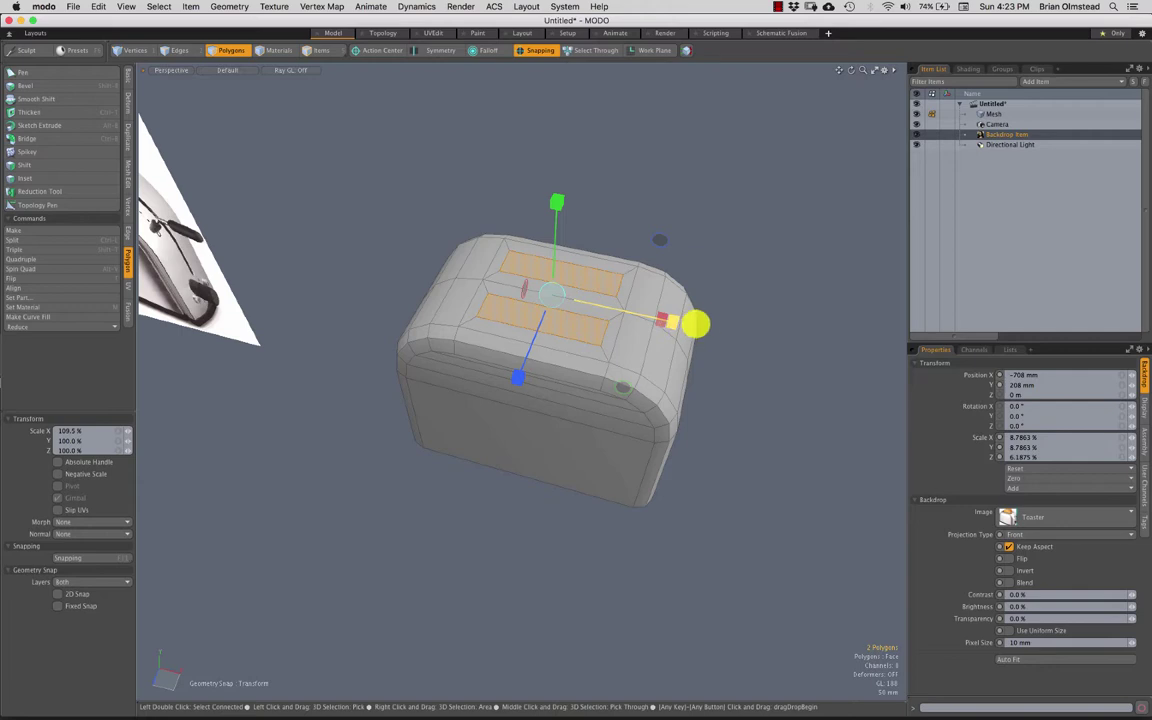
left_click_drag(677, 323, 545, 319, "alt")
key("q")
Step: Select both slot polygons and extrude them straight down into the toaster body by about 80 mm
left_click(515, 390)
left_click(522, 328)
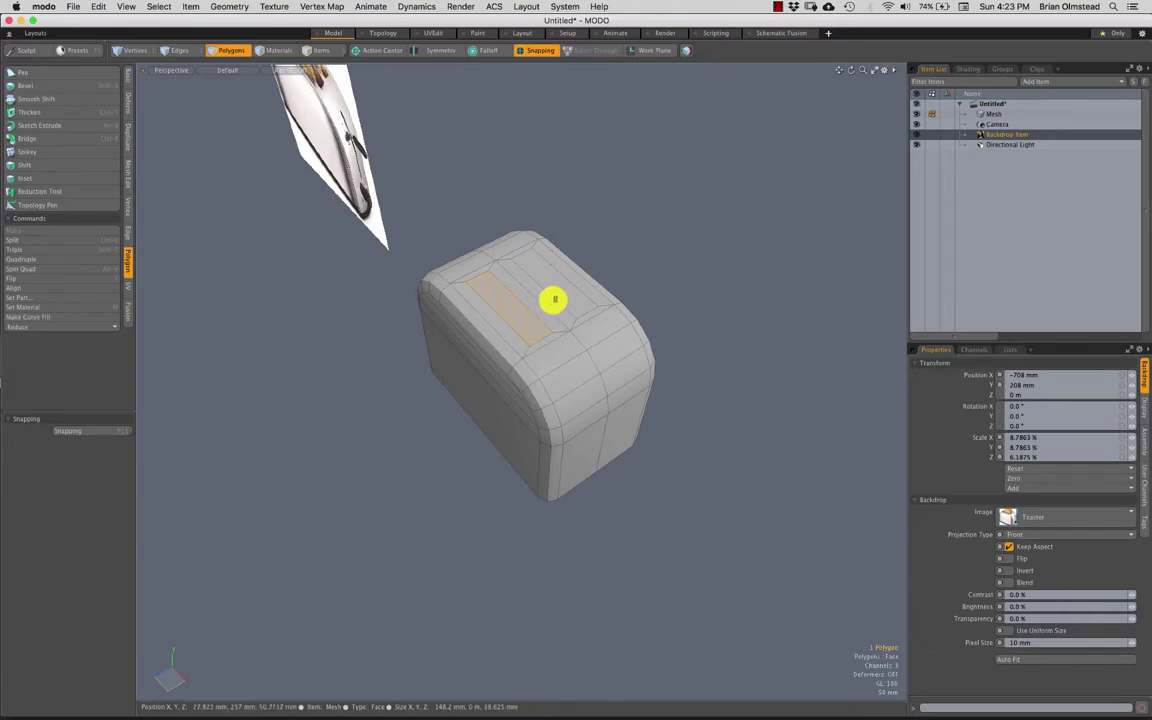
left_click(556, 293, "shift")
left_click_drag(502, 367, 455, 383, "alt")
scroll(414, 355, "up", 4)
left_click(418, 366)
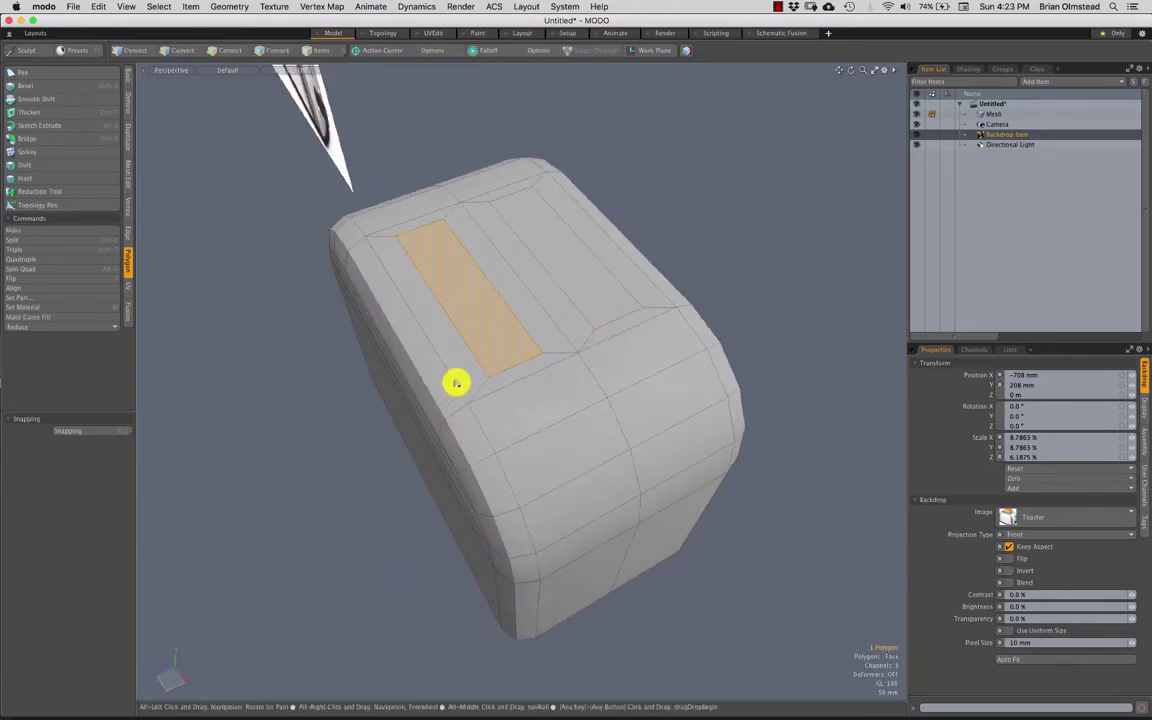
left_click_drag(476, 306, 541, 283, "alt")
key("shift+x")
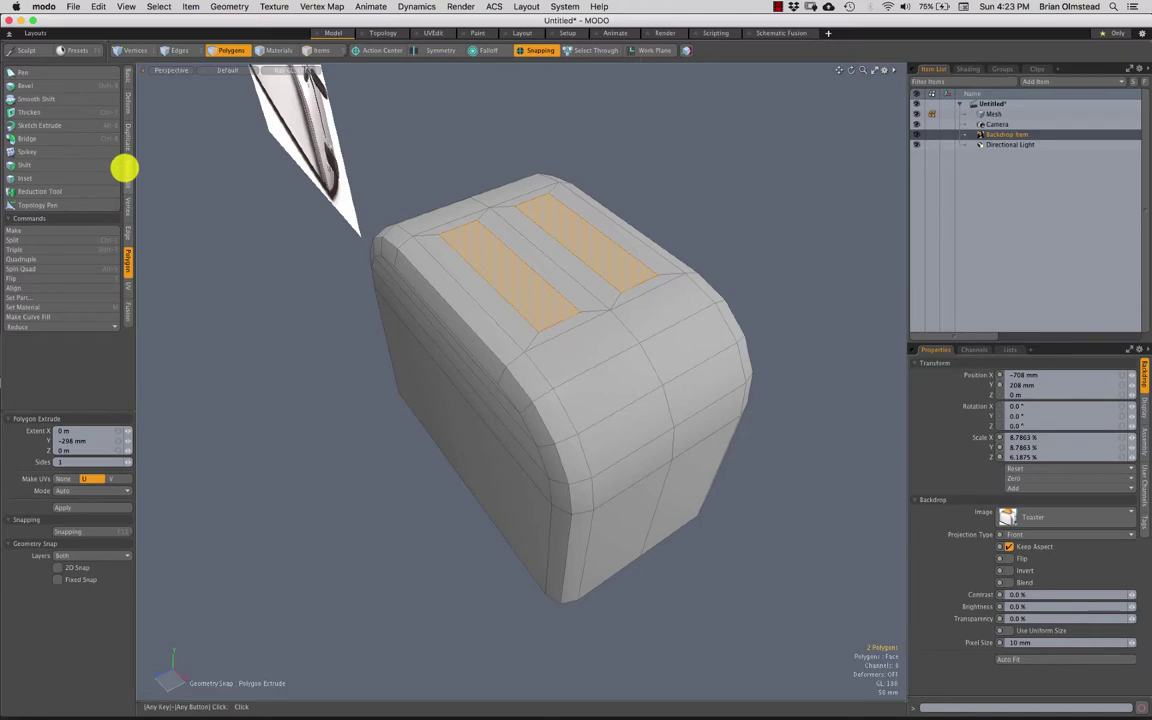
left_click(126, 170)
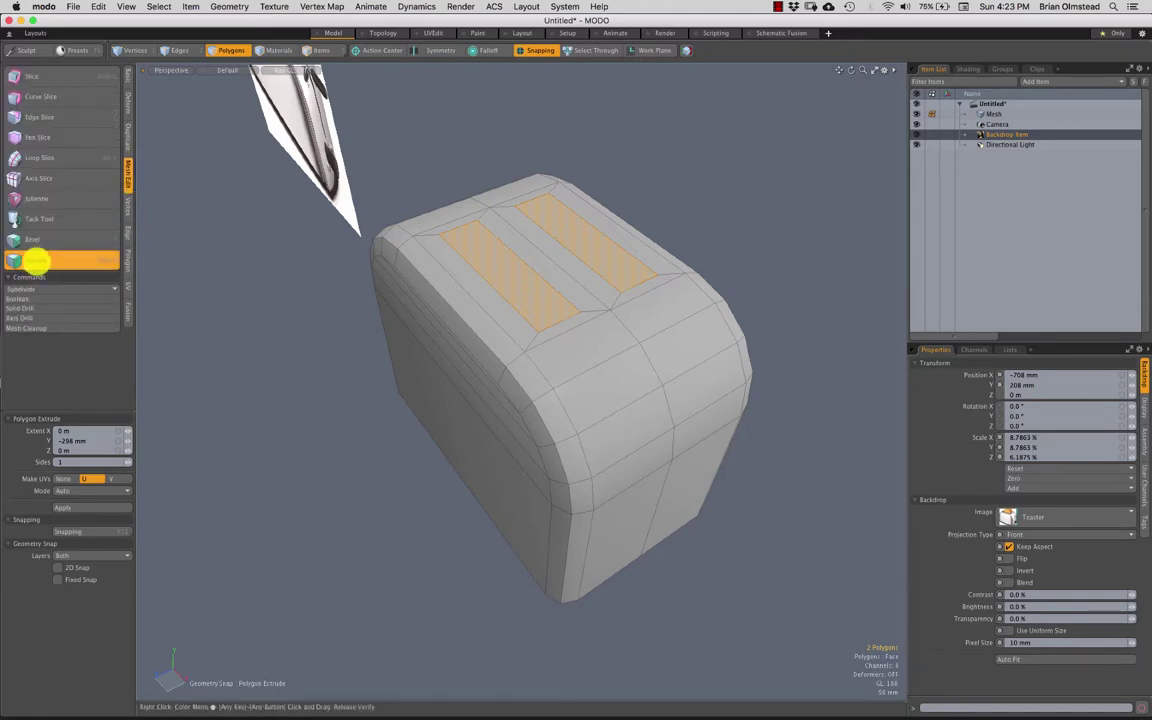
left_click(485, 273)
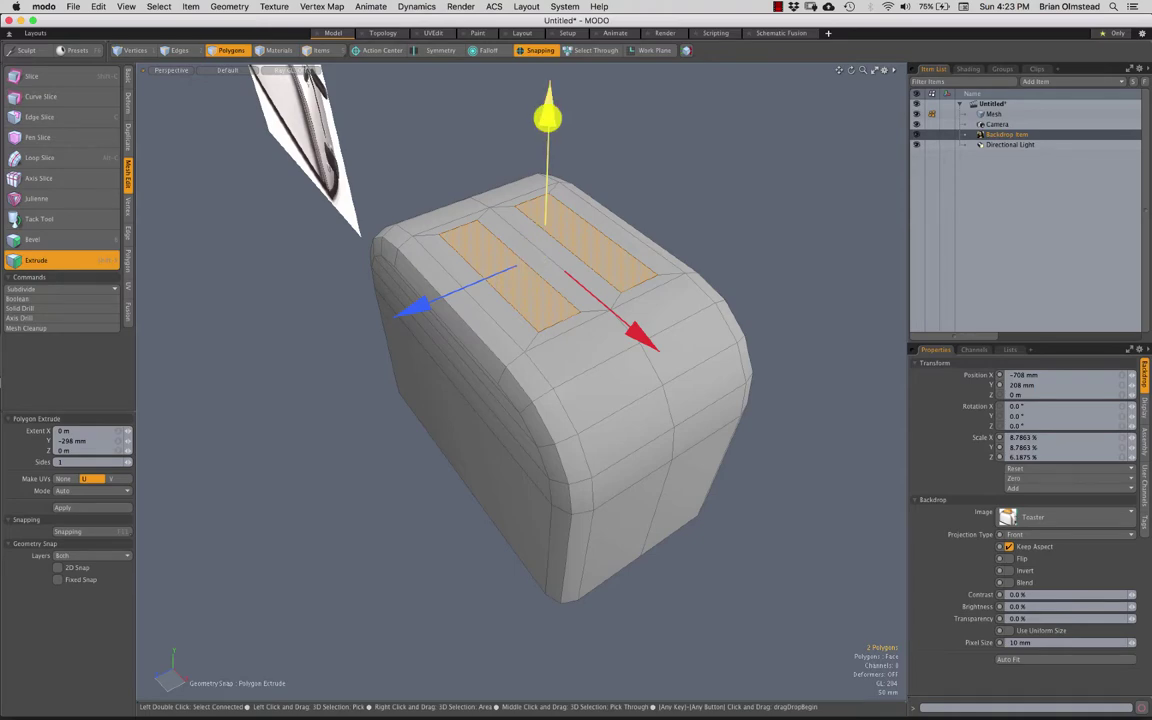
left_click_drag(545, 118, 542, 160)
Step: Deepen the slot extrusion to about 158 mm below the top, judging the depth in Front view, and drop the tool
left_click_drag(522, 239, 498, 274, "alt")
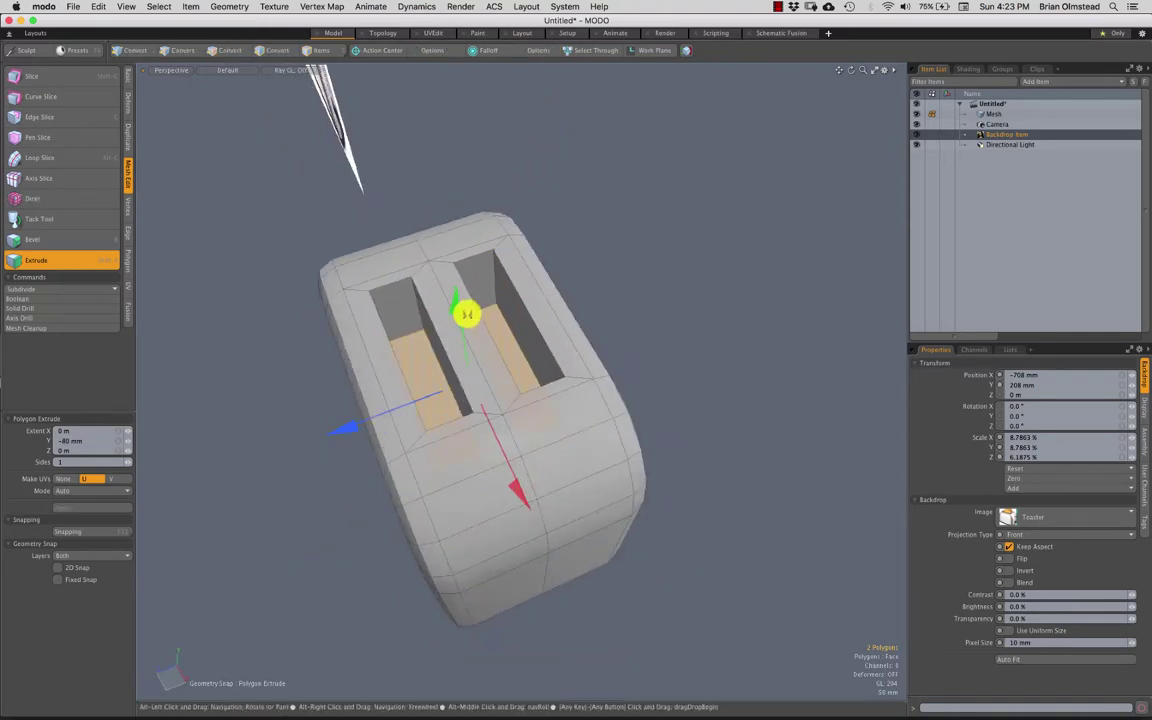
scroll(460, 322, "up", 5)
scroll(470, 335, "down", 5)
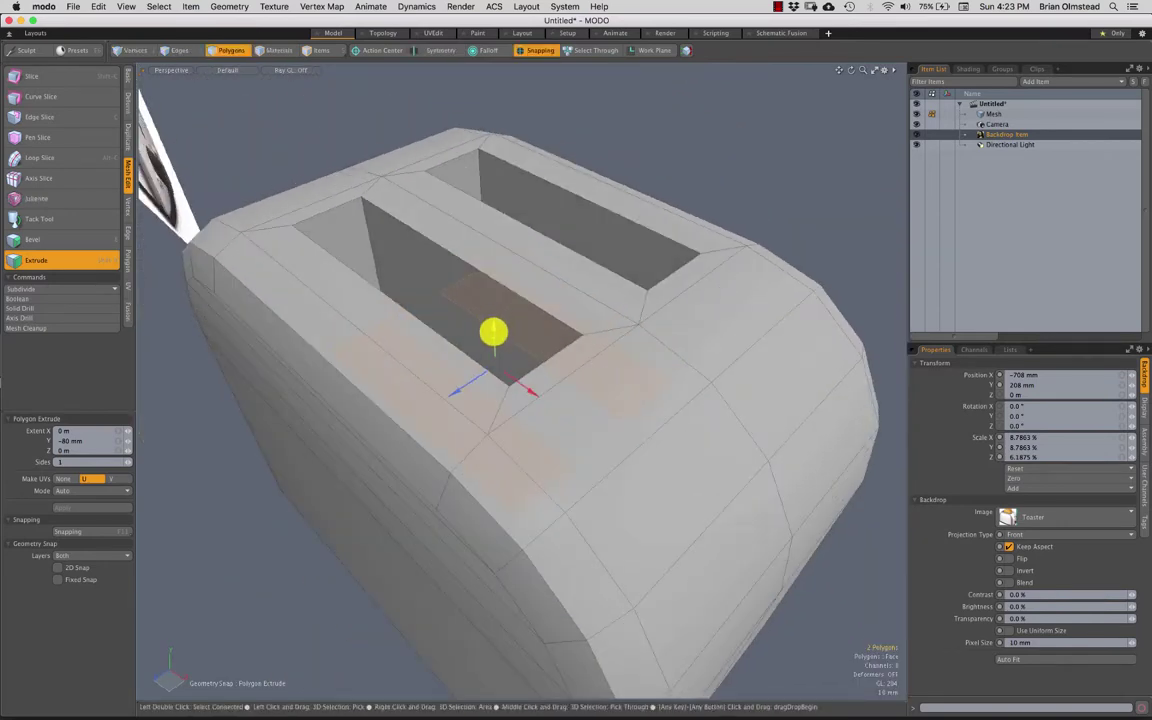
left_click_drag(437, 360, 488, 314, "alt")
key("ctrl+space")
left_click(502, 364)
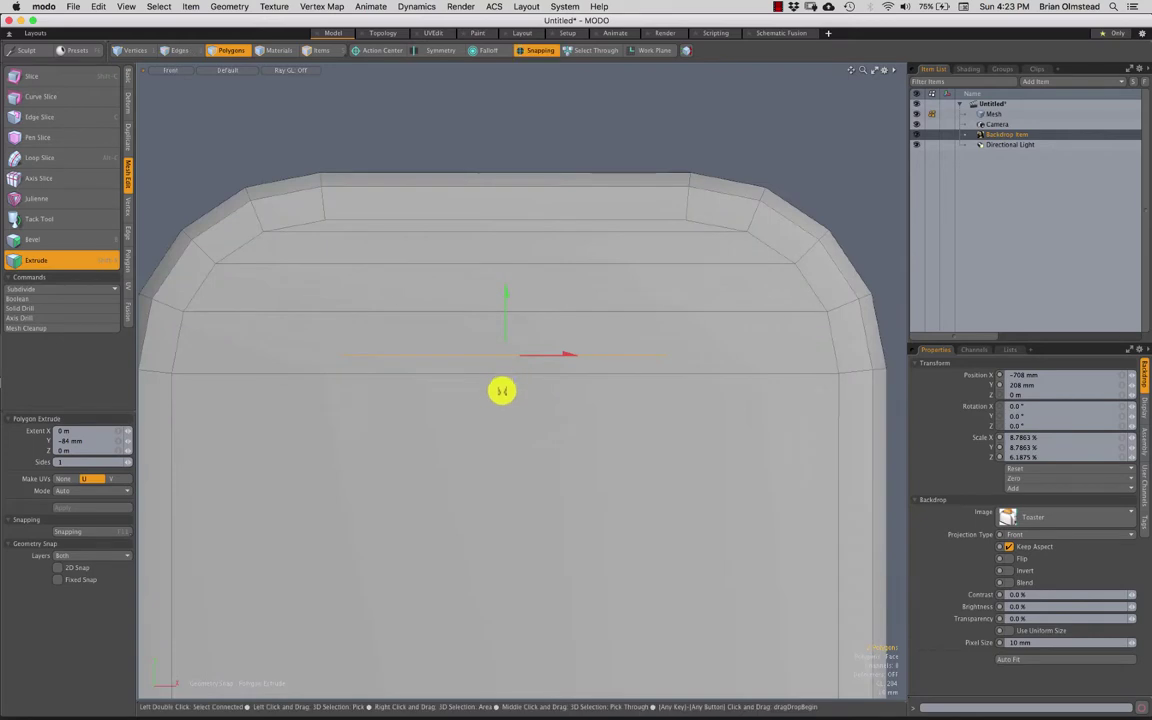
scroll(502, 390, "down", 3)
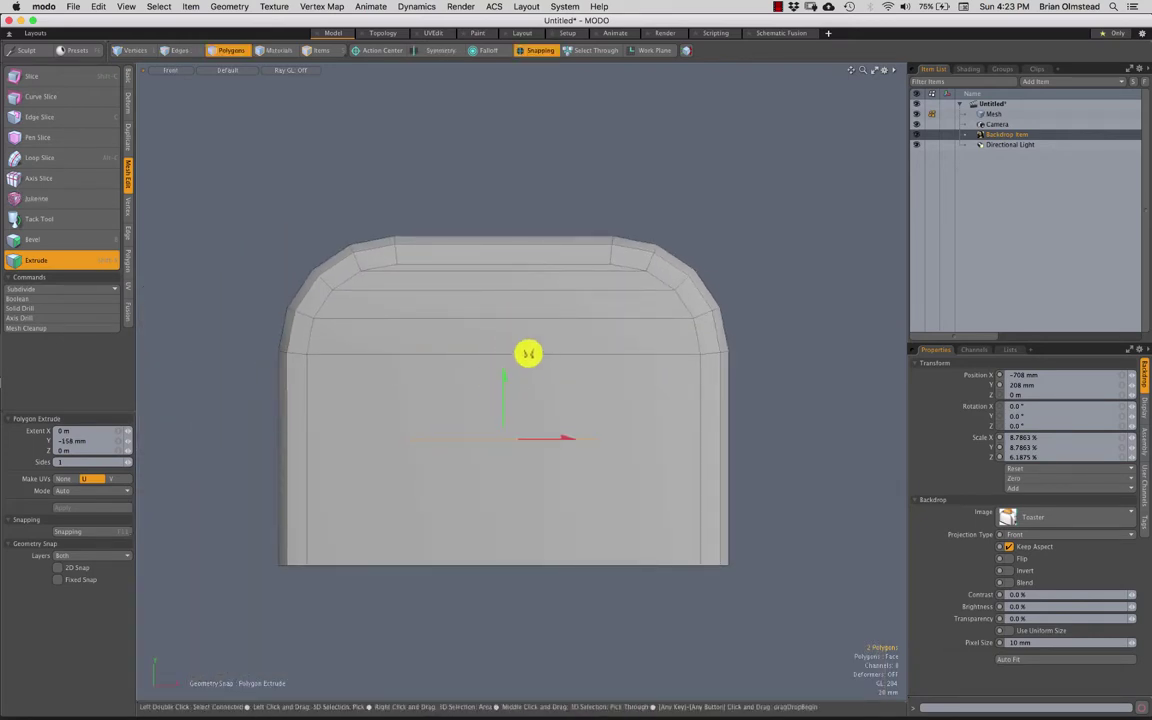
key("space")
Step: Examine the bread slots in Perspective, and check their depth in Front view by selecting one slot's long inner wall
key("ctrl+space")
left_click(558, 325)
left_click_drag(550, 338, 456, 375, "alt")
key("space")
key("space")
key("space")
left_click(435, 383)
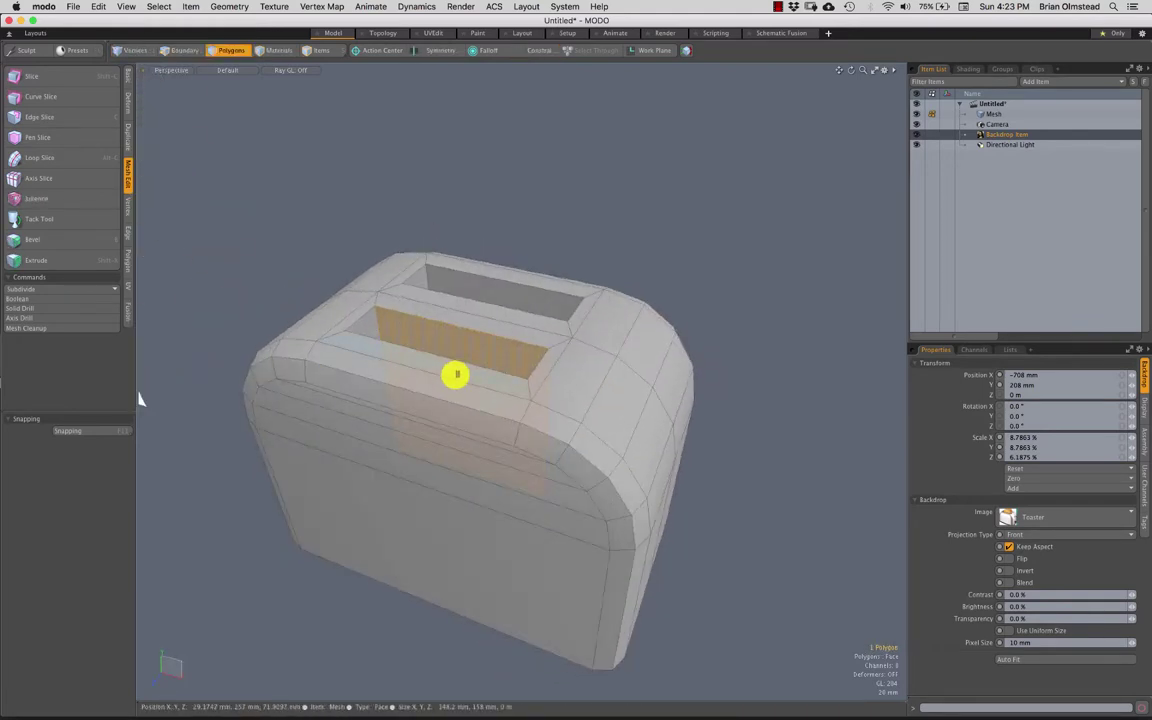
key("grave")
left_click(496, 414)
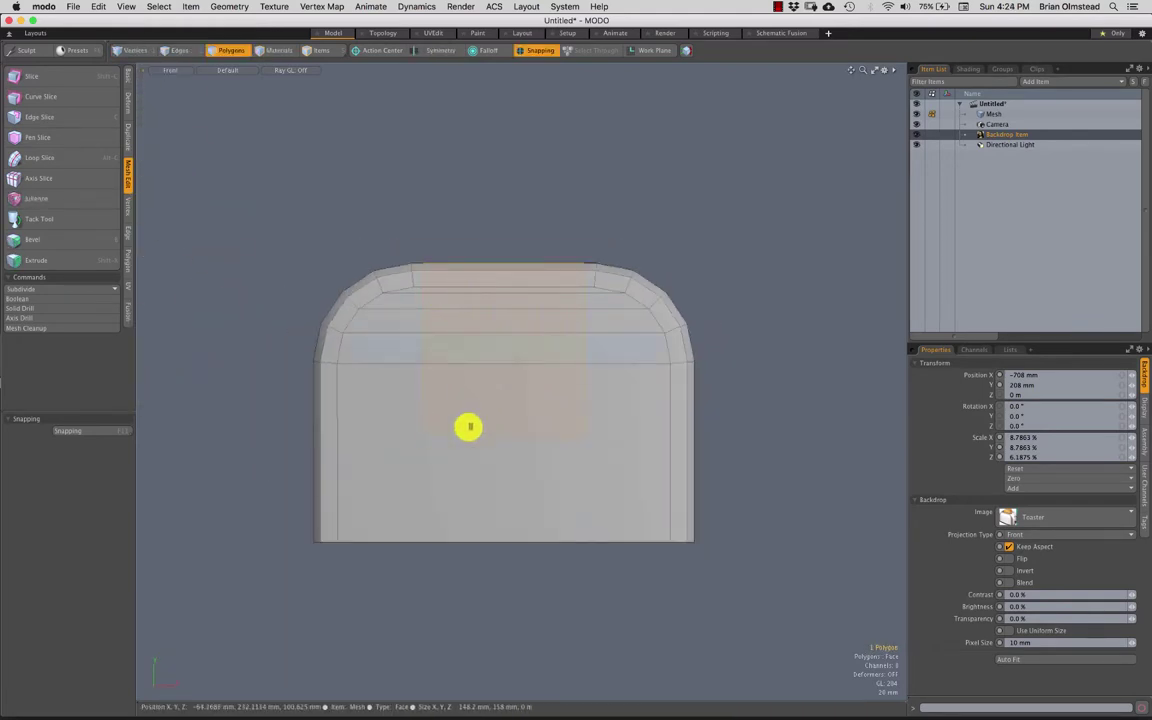
Step: In Vertices mode, select the vertex columns at both ends of the slots and scale them outward along X
left_click_drag(535, 345, 399, 278, "alt")
key("3")
double_click(487, 291)
key("1")
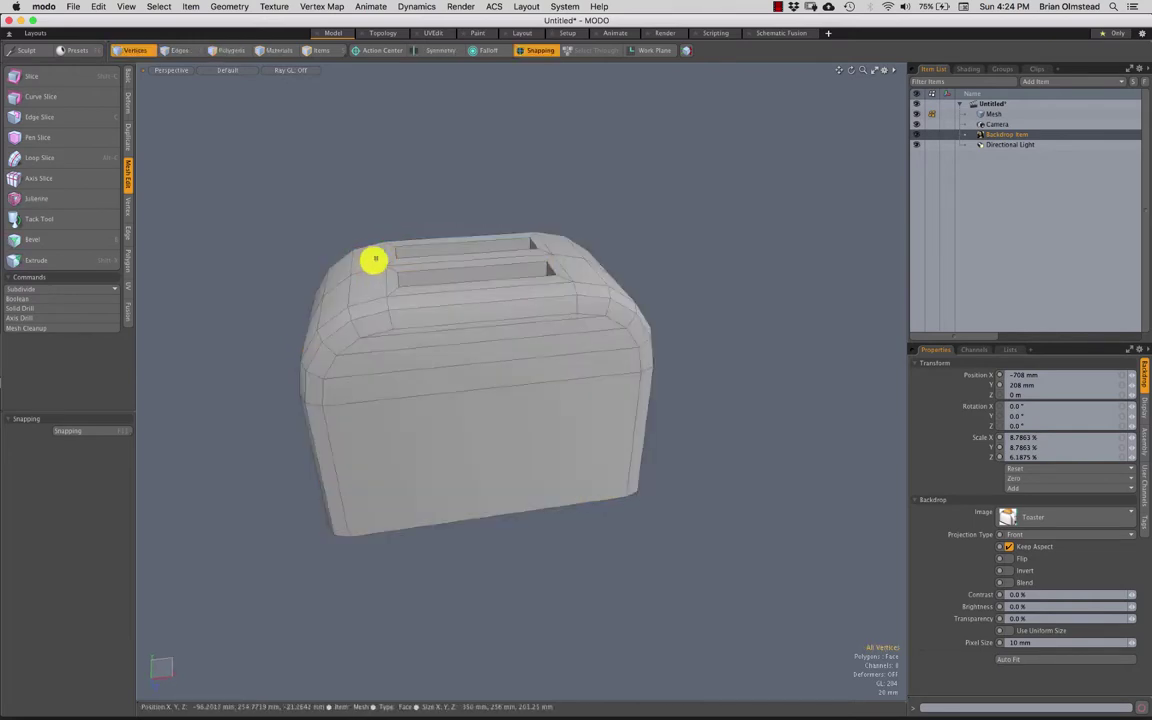
middle_click_drag(553, 410, 540, 398)
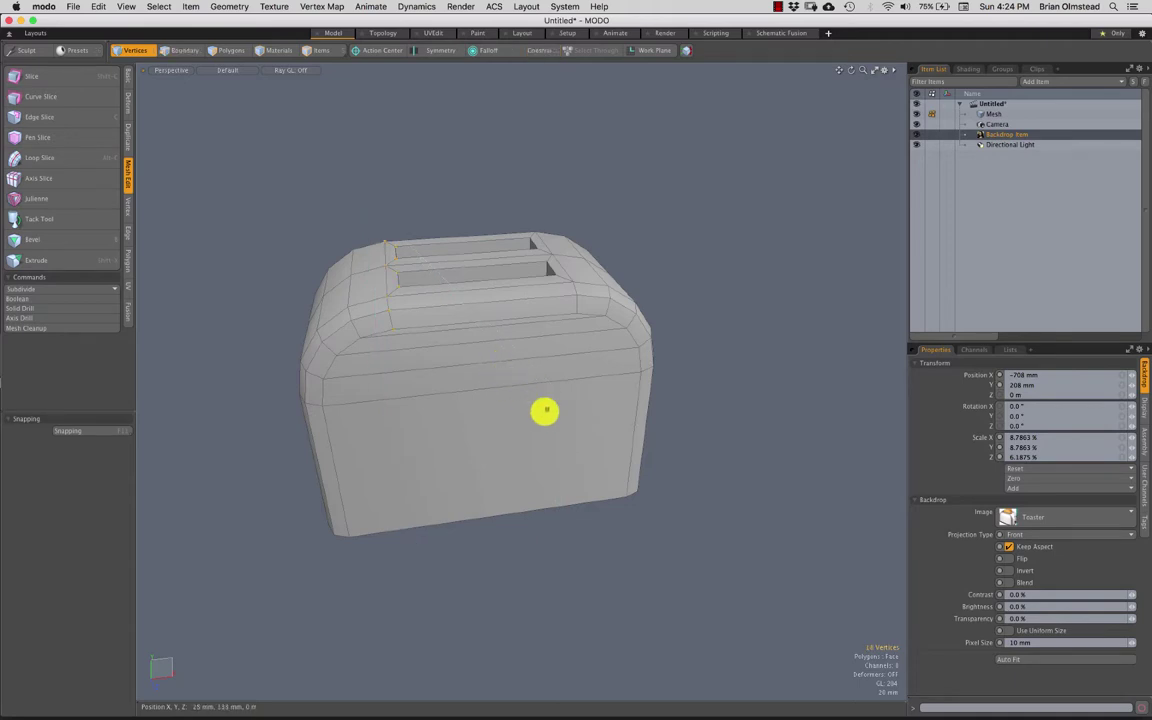
key("ctrl+space")
left_click(571, 432)
scroll(556, 431, "down", 1)
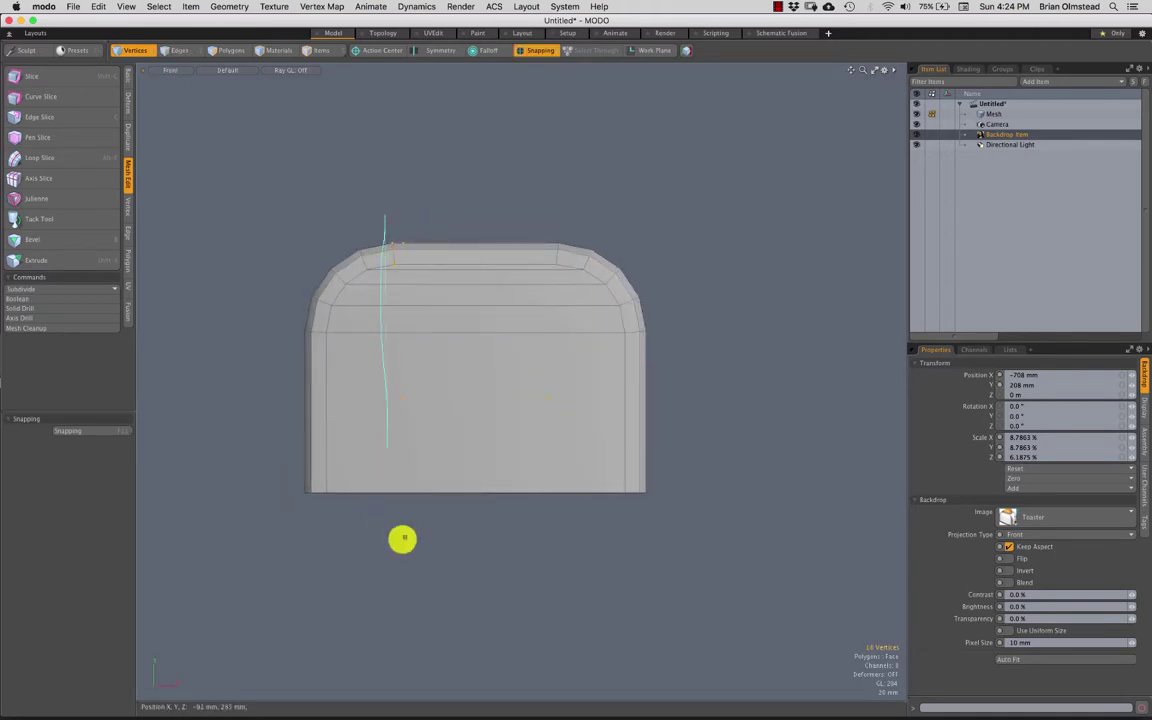
mouse_move(403, 540)
right_mouse_down()
mouse_move(597, 352)
mouse_move(571, 231)
mouse_move(568, 267)
right_mouse_up()
key("r")
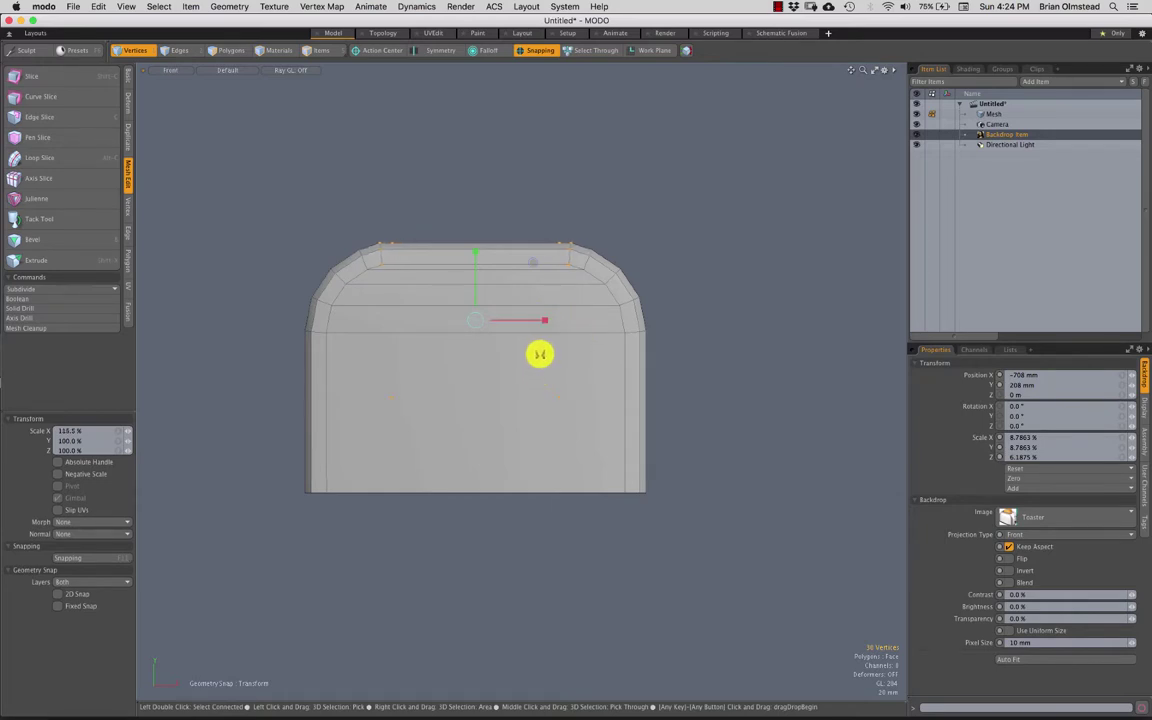
scroll(390, 272, "up", 3)
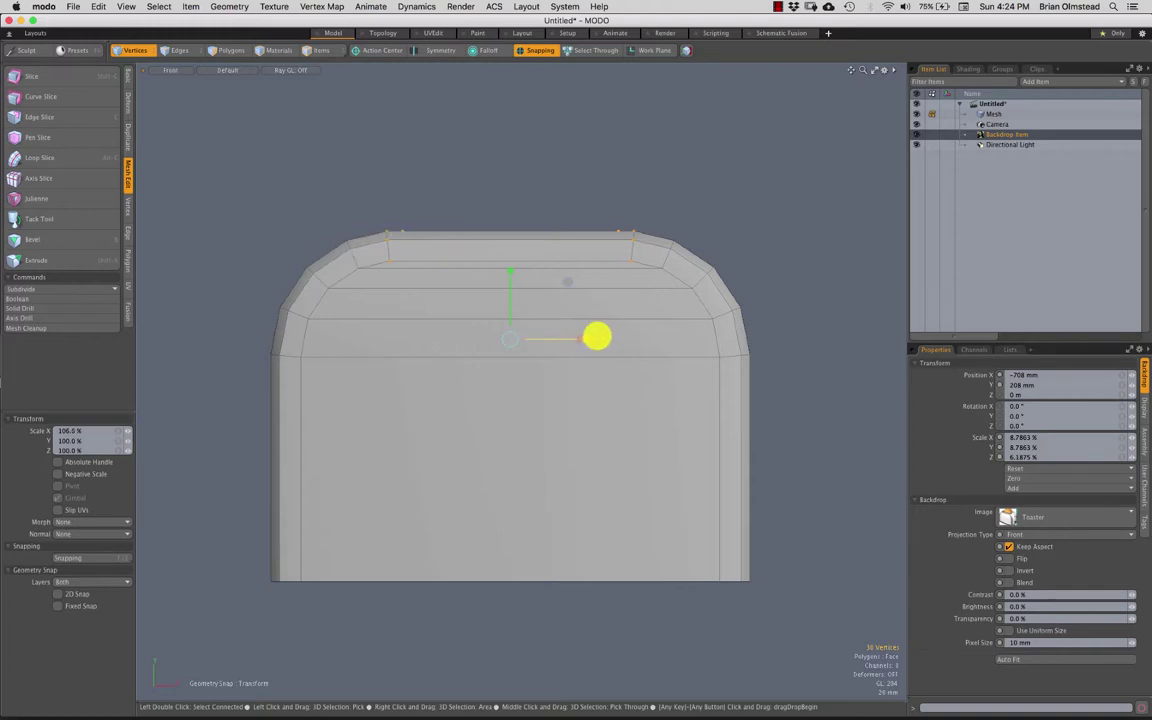
key("space")
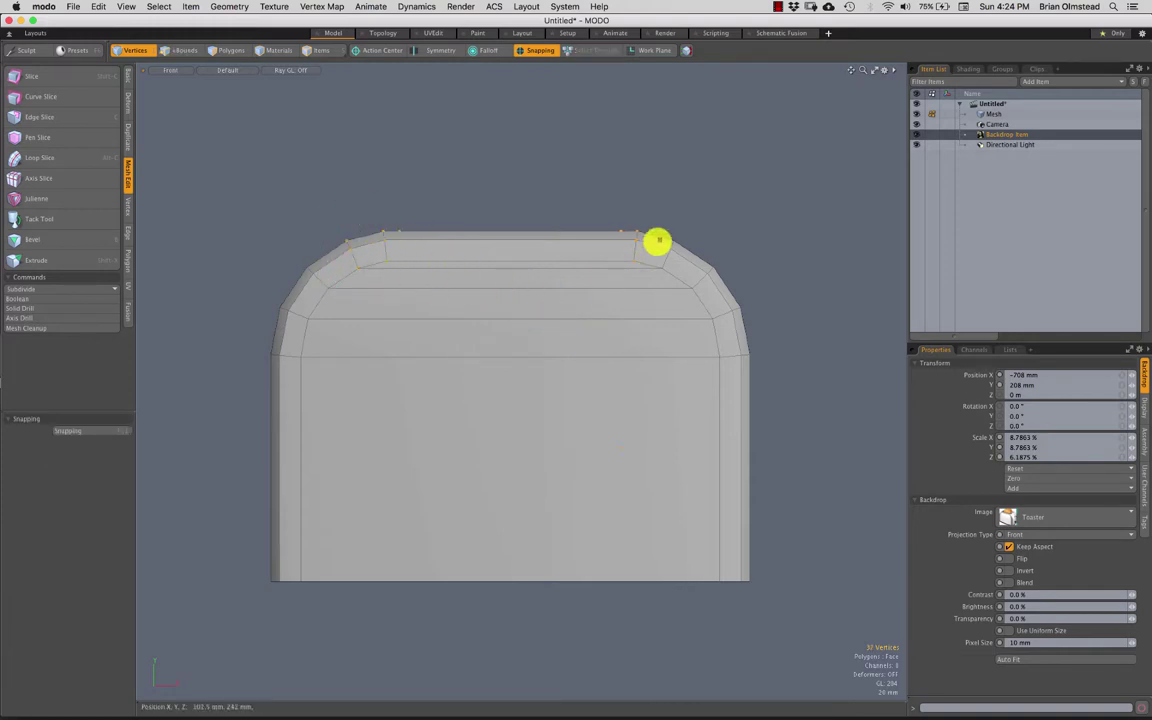
Step: Add the neighbouring shoulder vertices to the selection, scale along X until the slots are about 168 mm long, and drop the selection
middle_click_drag(684, 236, 688, 252, "shift")
key("r")
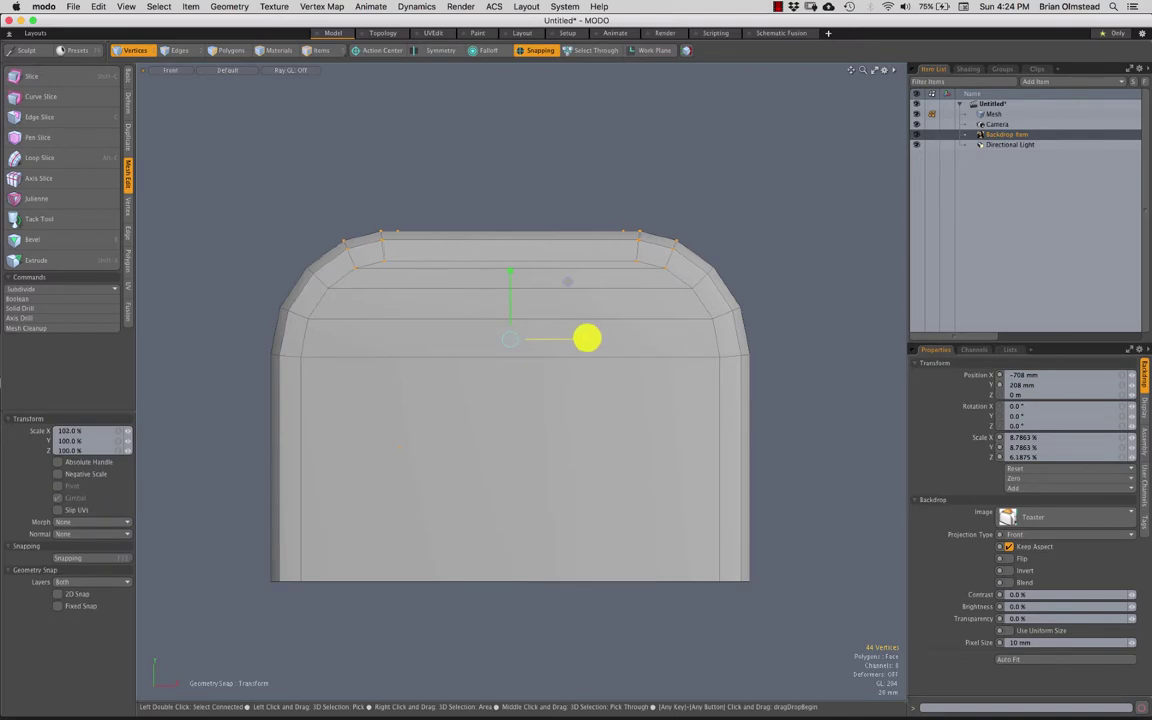
key("space")
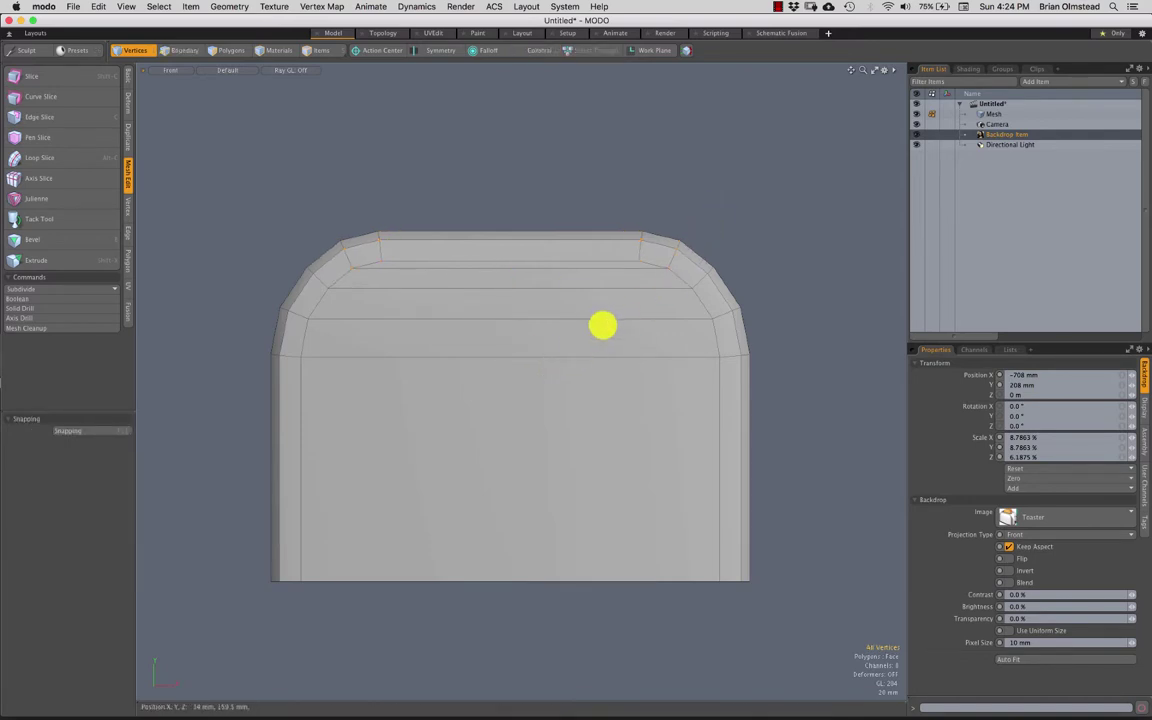
Step: Select the front slot's long inner wall and examine the slot's extent within the body in Perspective and Front views
key("ctrl+space")
left_click(594, 341)
left_click_drag(578, 329, 512, 327, "alt")
key("3")
left_click(512, 325)
key("ctrl+space")
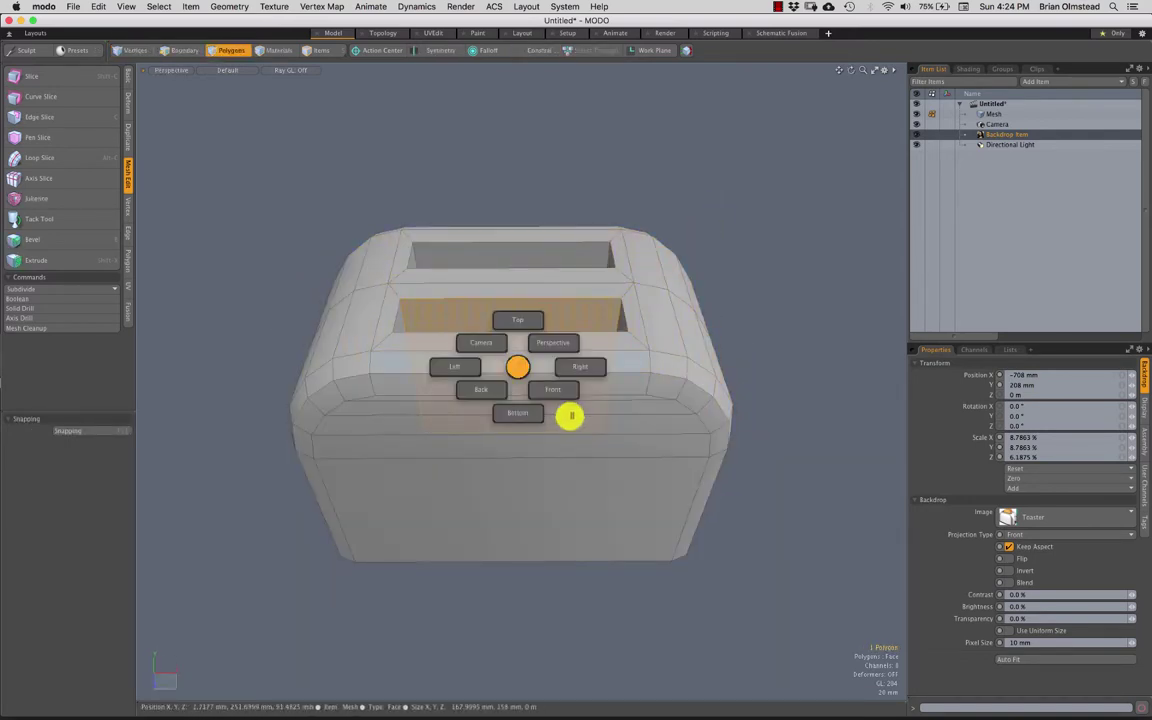
left_click(569, 416)
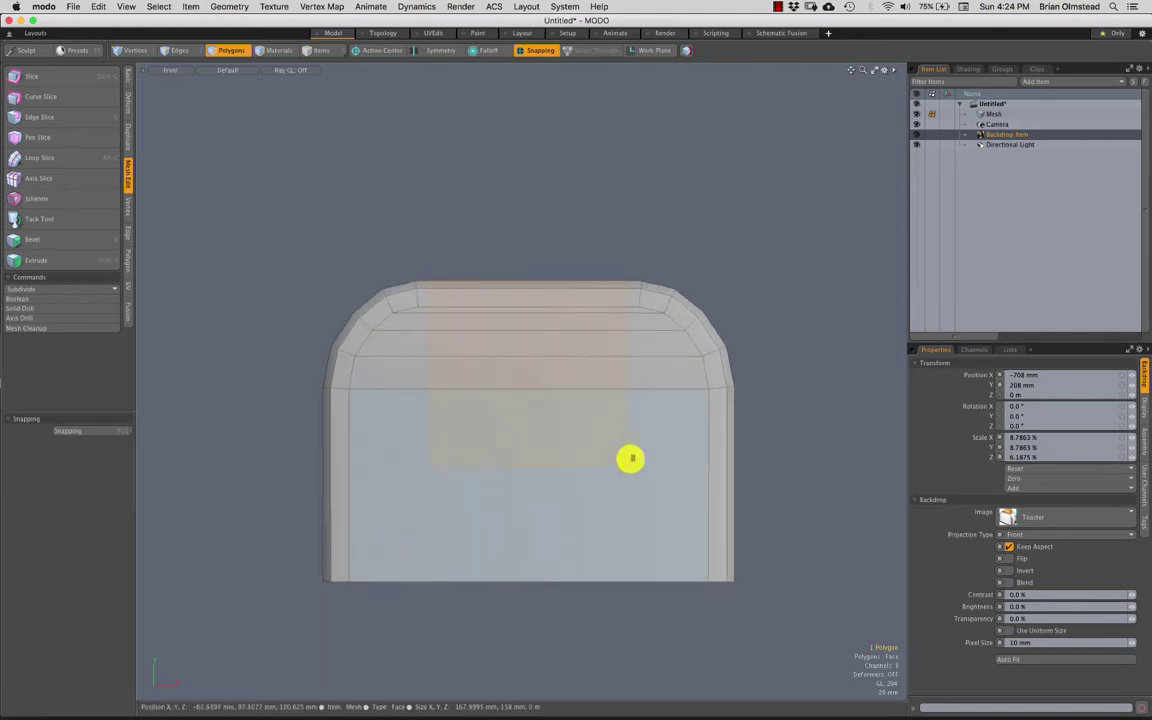
Step: In Vertices mode, move the slots' bottom vertices down 29 mm along Y, drop the Move tool and return to Perspective view
key("1")
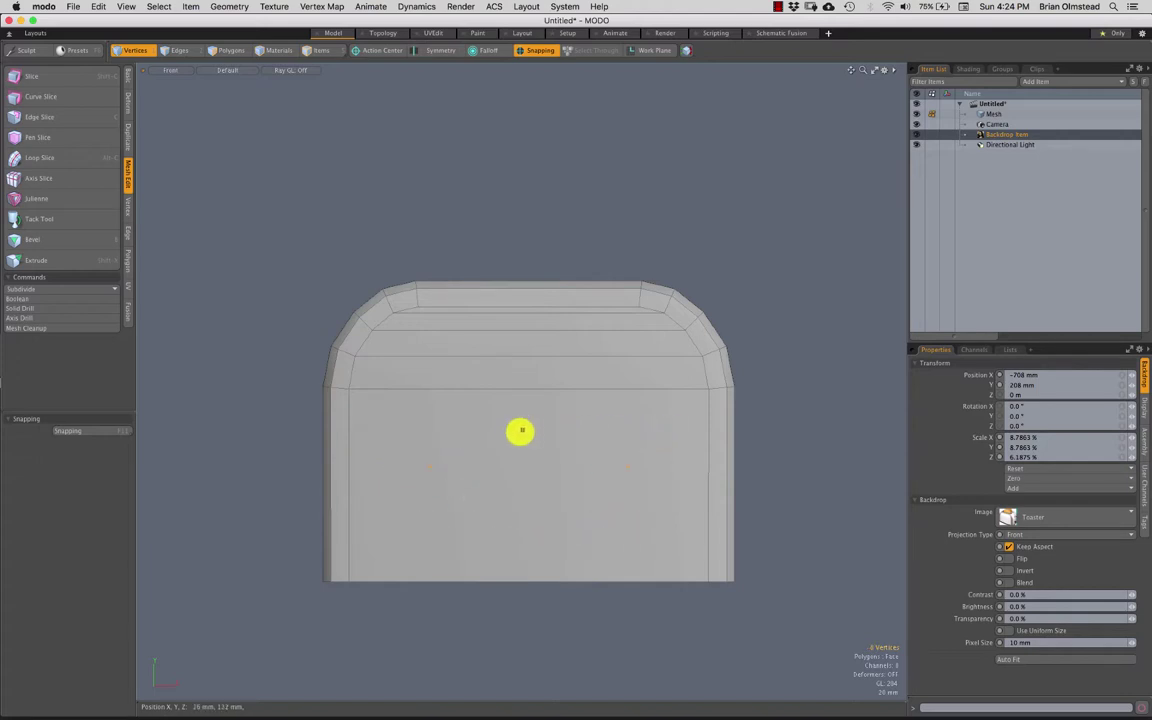
key("w")
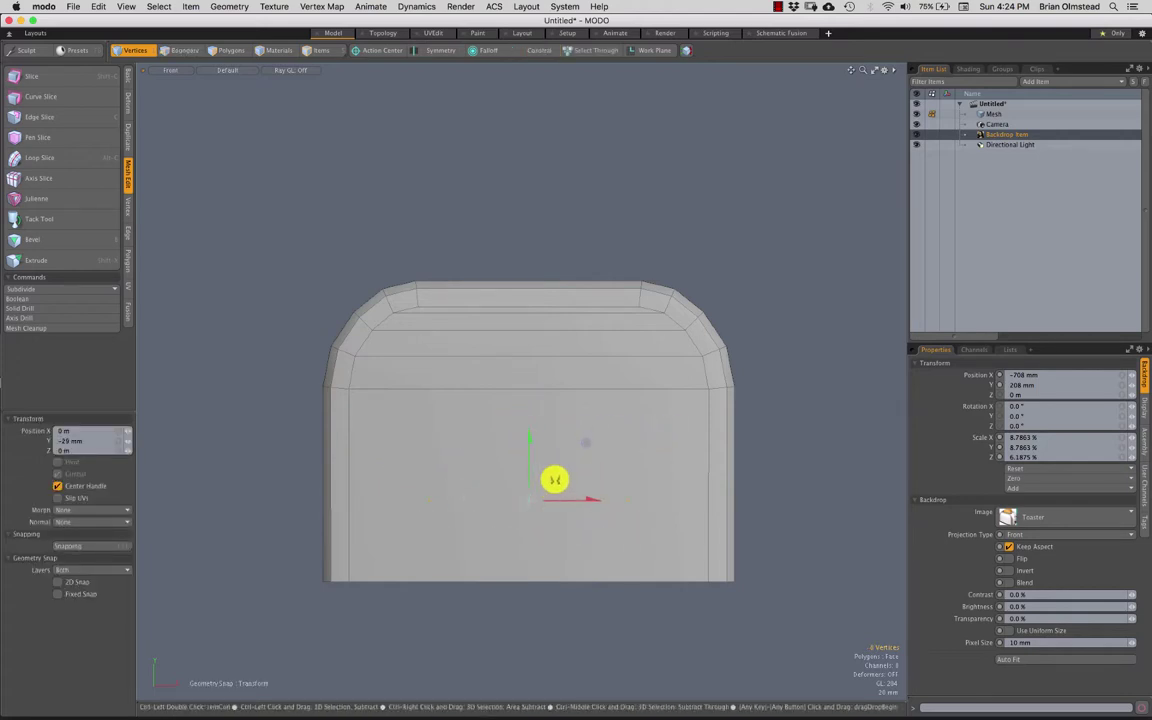
key("ctrl+space")
left_click(587, 450)
left_click_drag(586, 446, 550, 450, "alt")
key("q")
Step: Inspect the lever on the reference image's end face and add a 1 m cube primitive with one segment per axis
left_click_drag(628, 281, 608, 327, "alt")
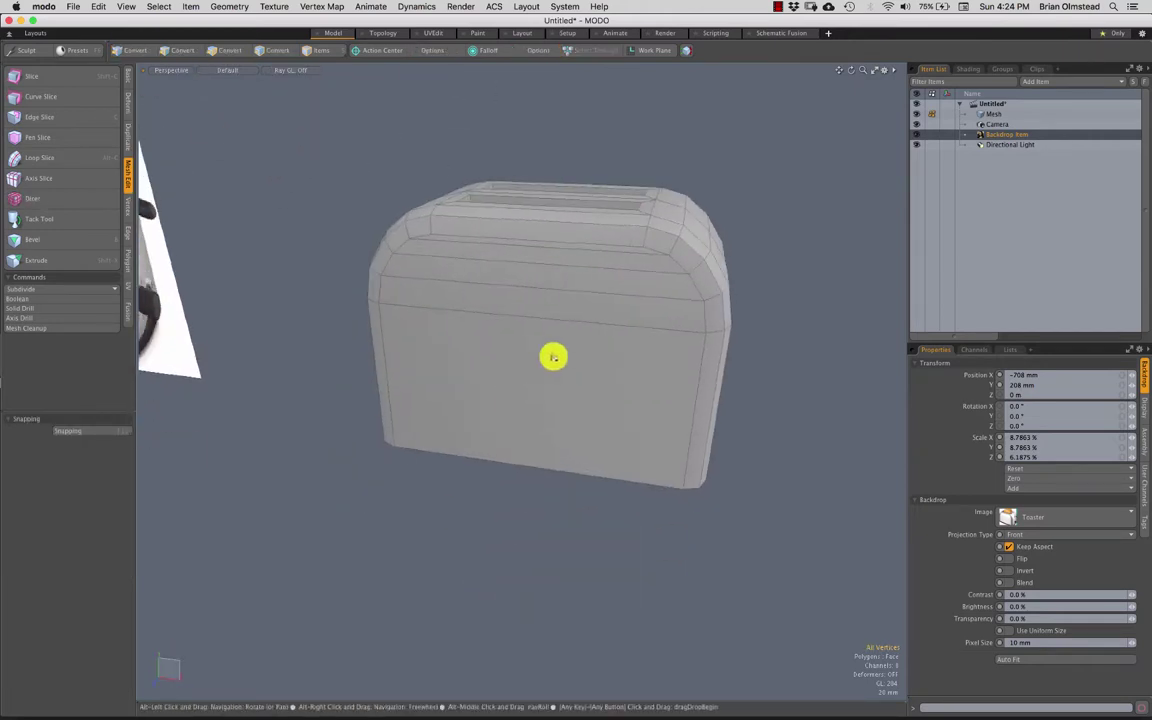
left_click_drag(512, 397, 404, 327, "alt")
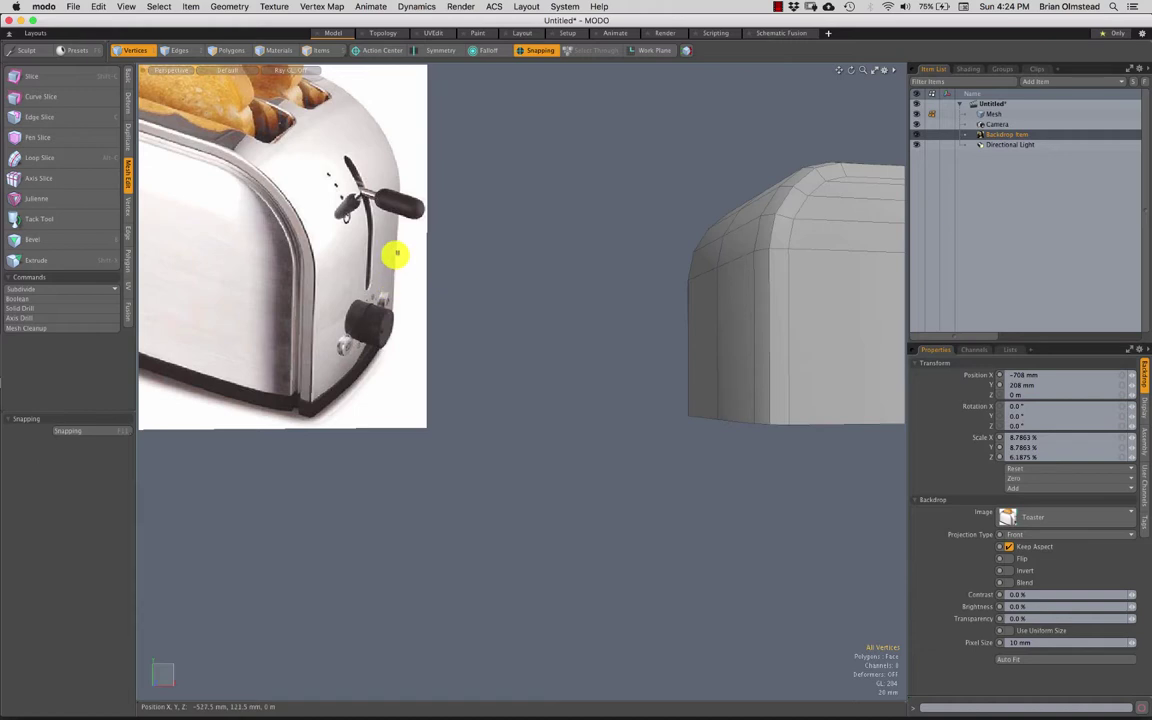
left_click_drag(383, 232, 370, 264, "ctrl+alt")
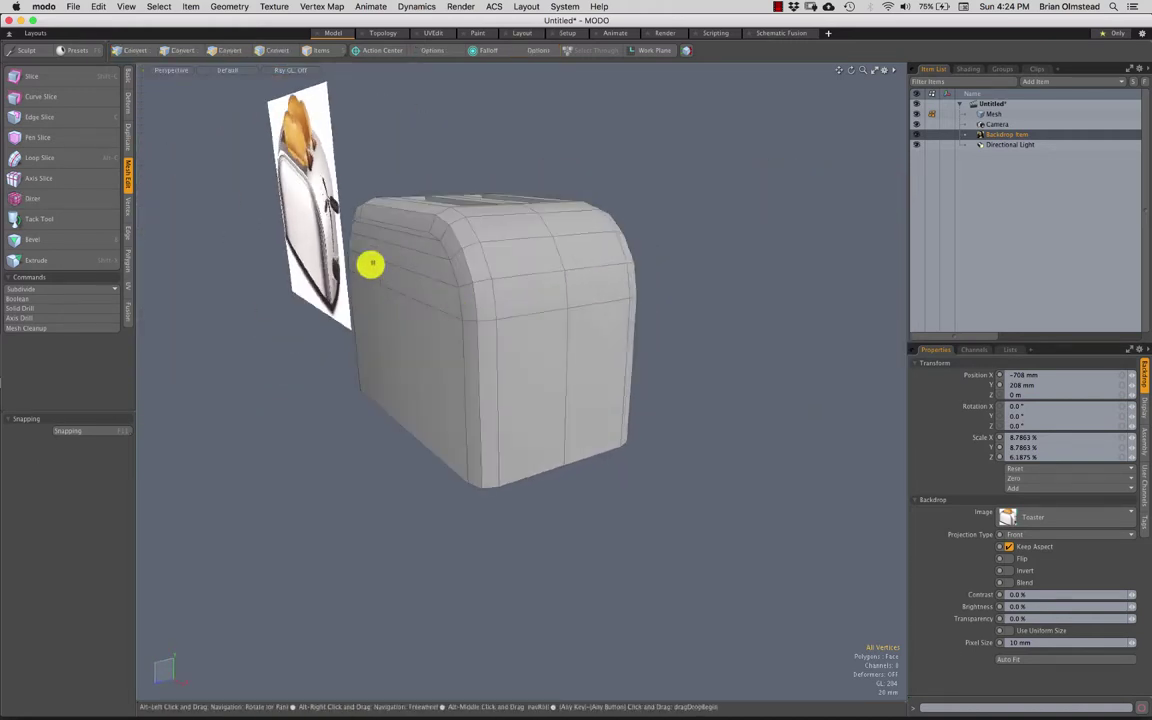
left_click(128, 75)
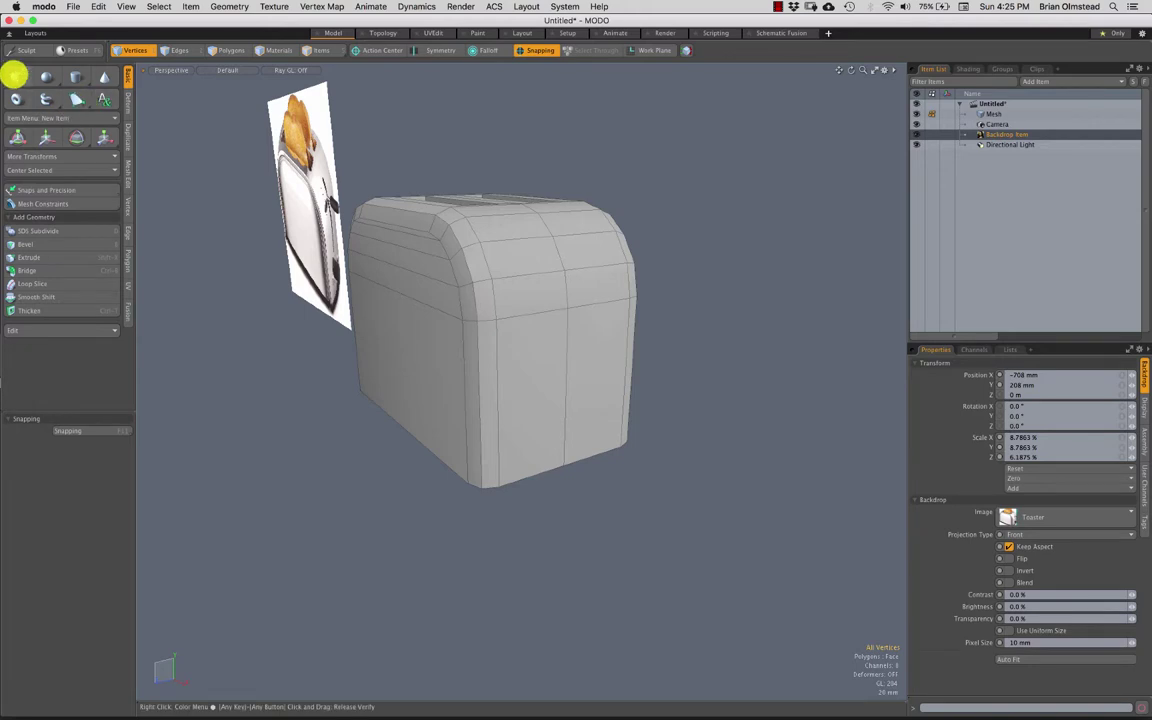
left_click_drag(442, 332, 420, 280, "alt")
left_click(15, 75)
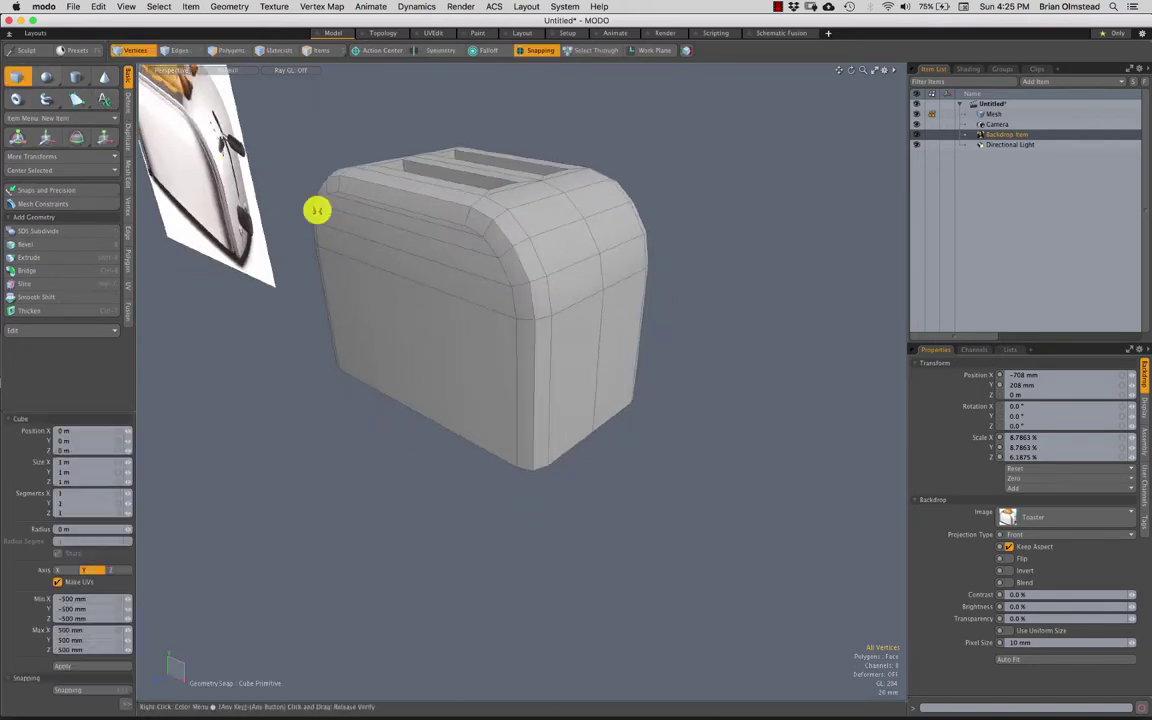
left_click(486, 401)
scroll(483, 334, "down", 5)
key("space")
Step: In Polygons mode, select the whole cube and scale it down uniformly to a small block within the toaster body
key("3")
left_click(482, 421)
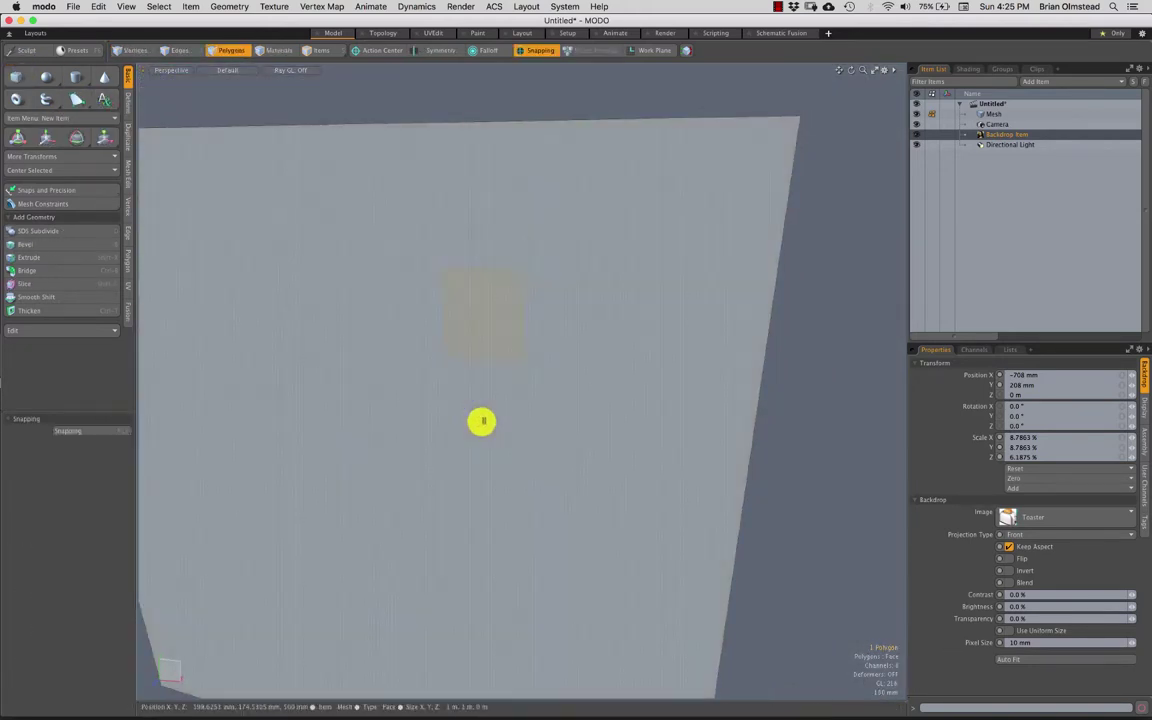
key("r")
left_click_drag(491, 375, 424, 445)
Step: Move the small cube to the toaster's end face, about 200 mm along X and 90 mm up in Y
key("w")
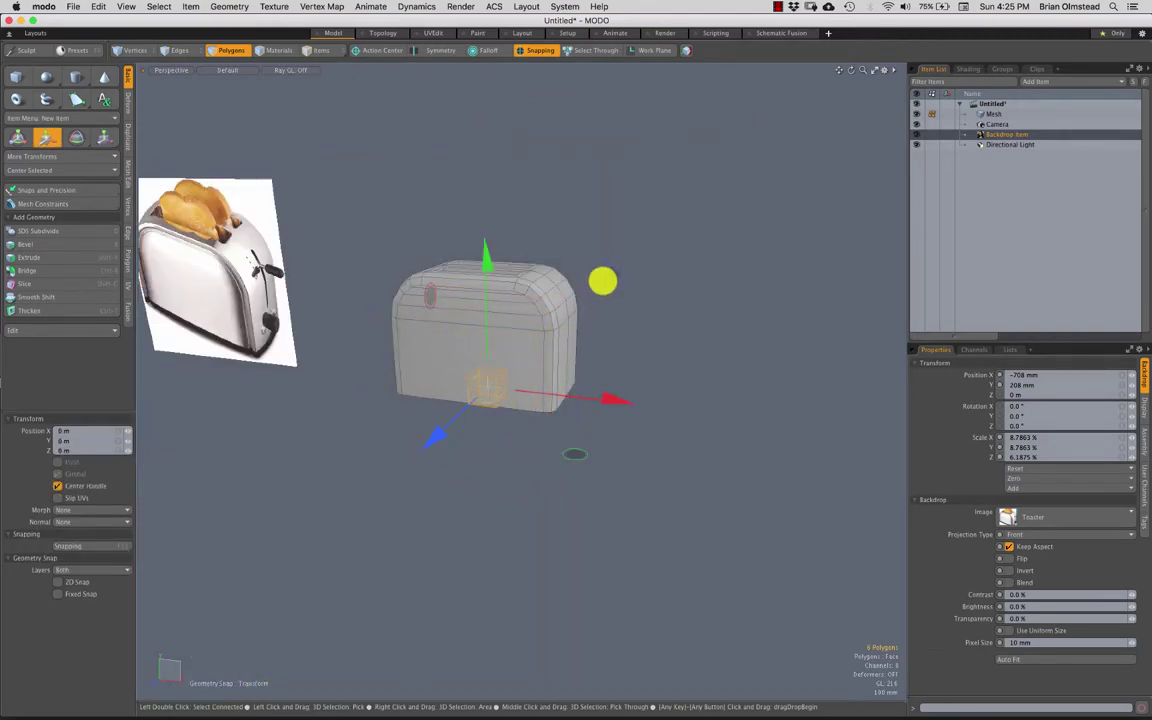
left_click_drag(602, 280, 685, 250)
key("shift+a")
scroll(538, 438, "down", 5)
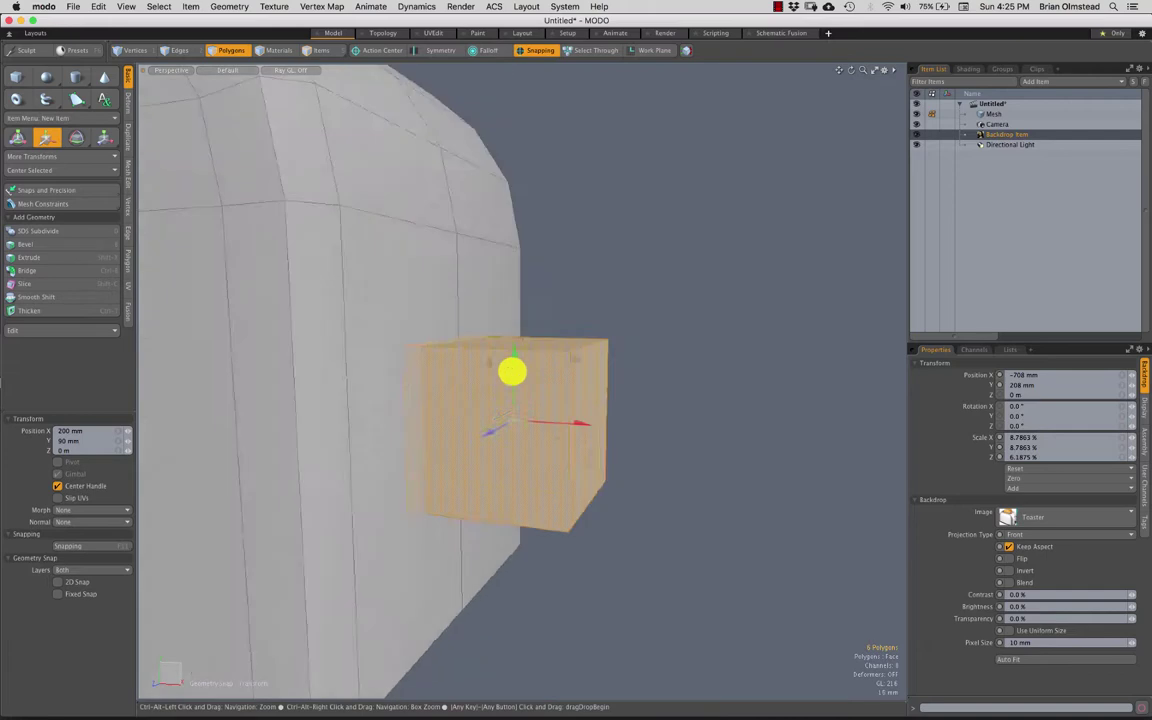
Step: Scale the cube into a flat lever block about 35 × 20 × 56 mm and drop the selection
mouse_move(512, 370)
left_mouse_down("alt")
mouse_move(550, 375)
mouse_move(530, 370)
mouse_move(501, 386)
left_mouse_up("alt")
key("r")
left_click_drag(465, 319, 473, 399)
key("space")
left_click(527, 337)
Step: Try to bevel the lever block's two outer vertical corner edges
key("w")
key("2")
left_click(490, 392)
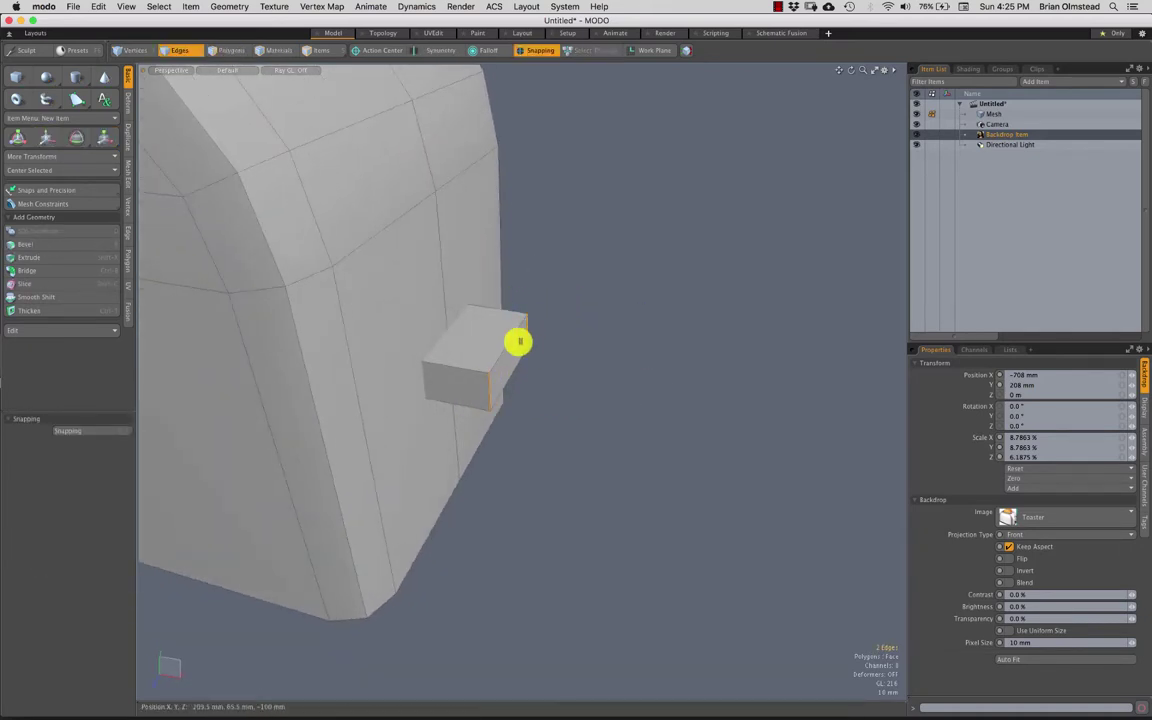
key("b")
left_click_drag(514, 391, 581, 399, "alt")
key("space")
left_click(625, 429)
double_click(566, 373)
left_click(520, 351, "shift")
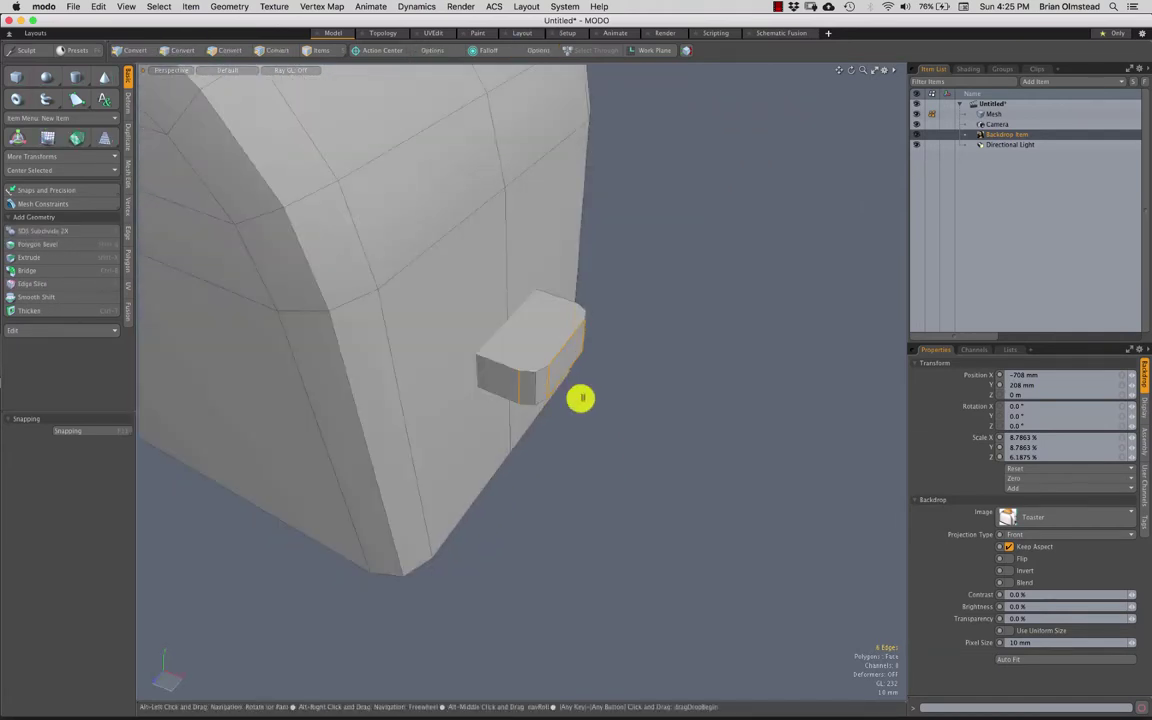
Step: Undo the bevel on the lever block's outer corner edges
key("super+z")
key("super+z")
key("super+z")
key("super+z")
key("super+z")
key("super+z")
key("space")
double_click(567, 354)
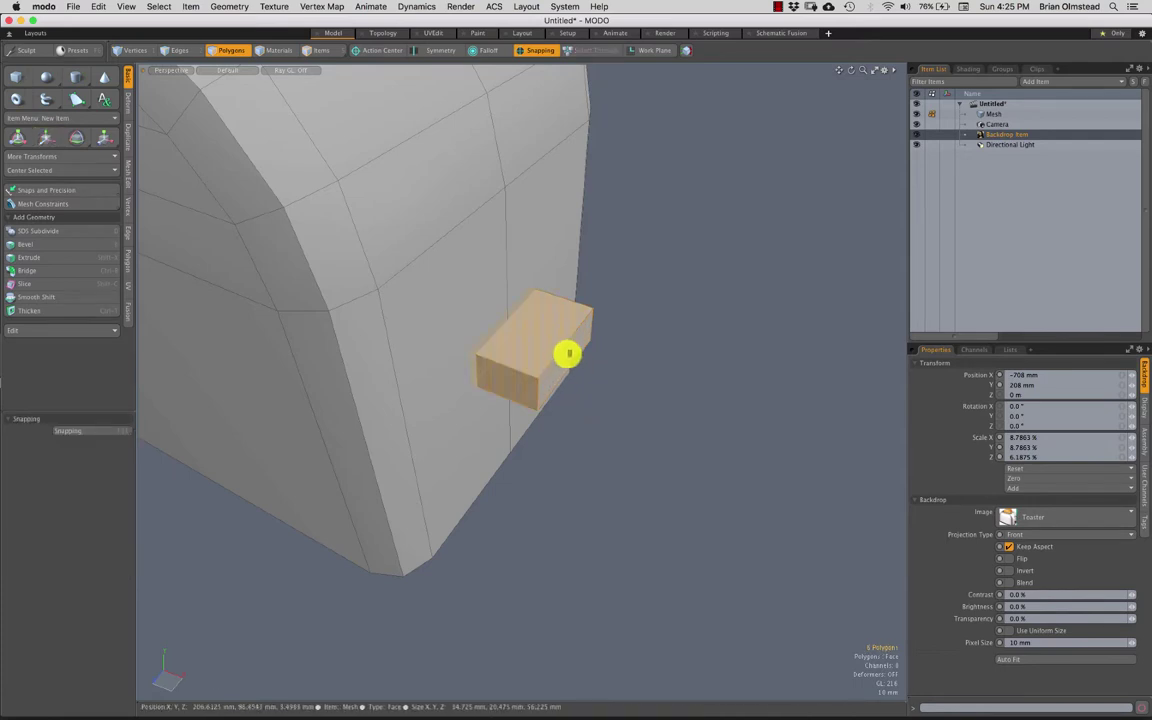
key("w")
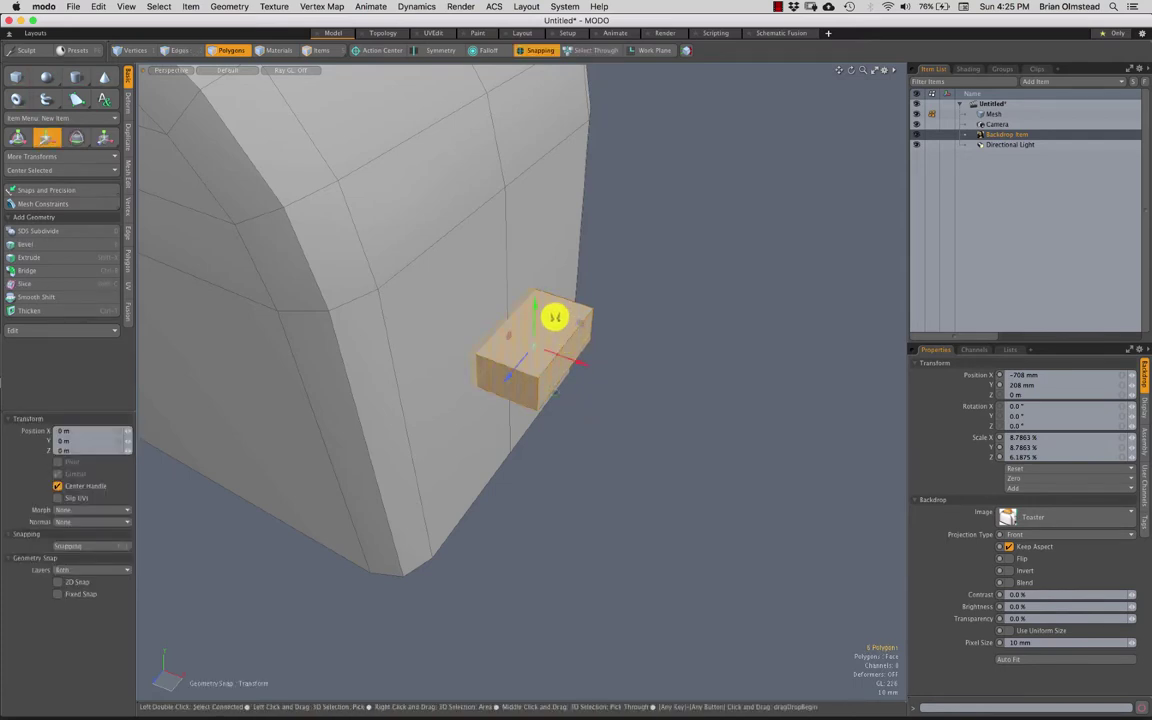
key("space")
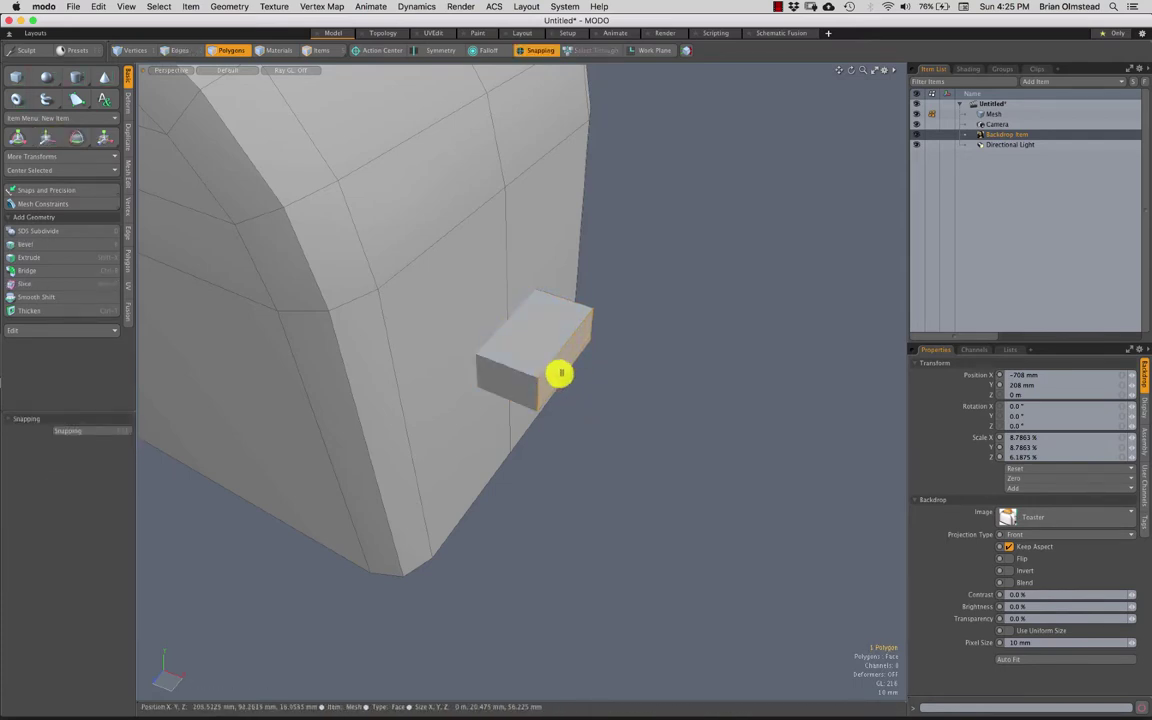
left_click(655, 387)
key("Tab")
key("Tab")
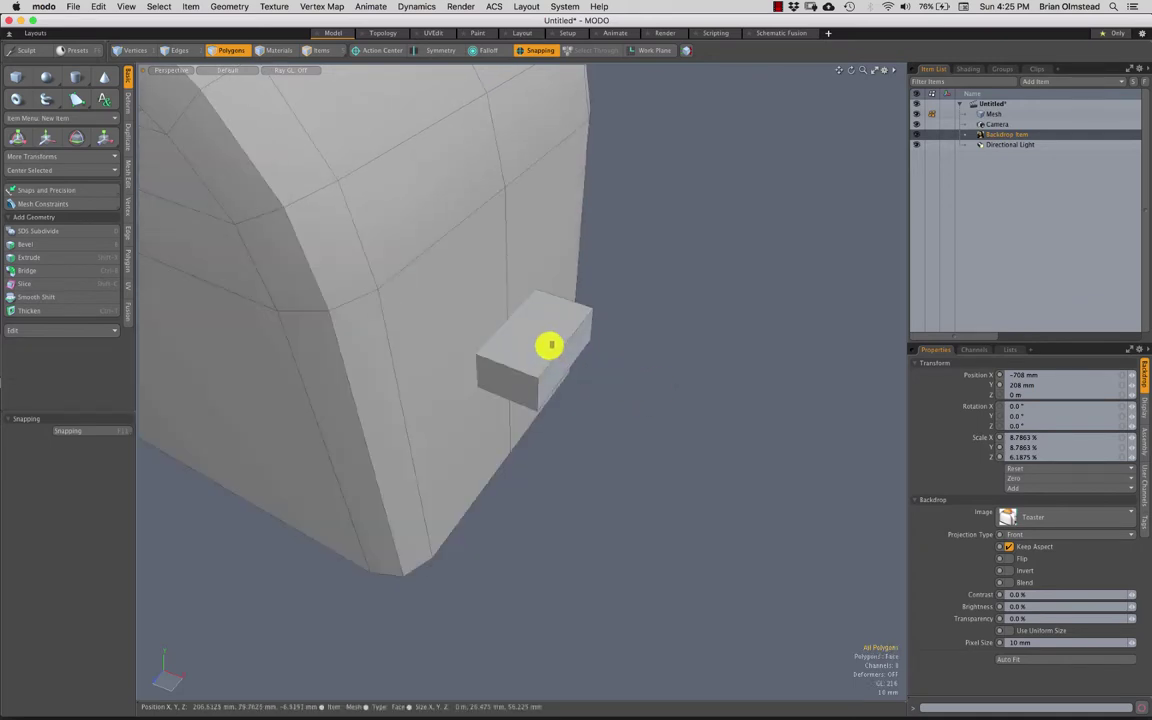
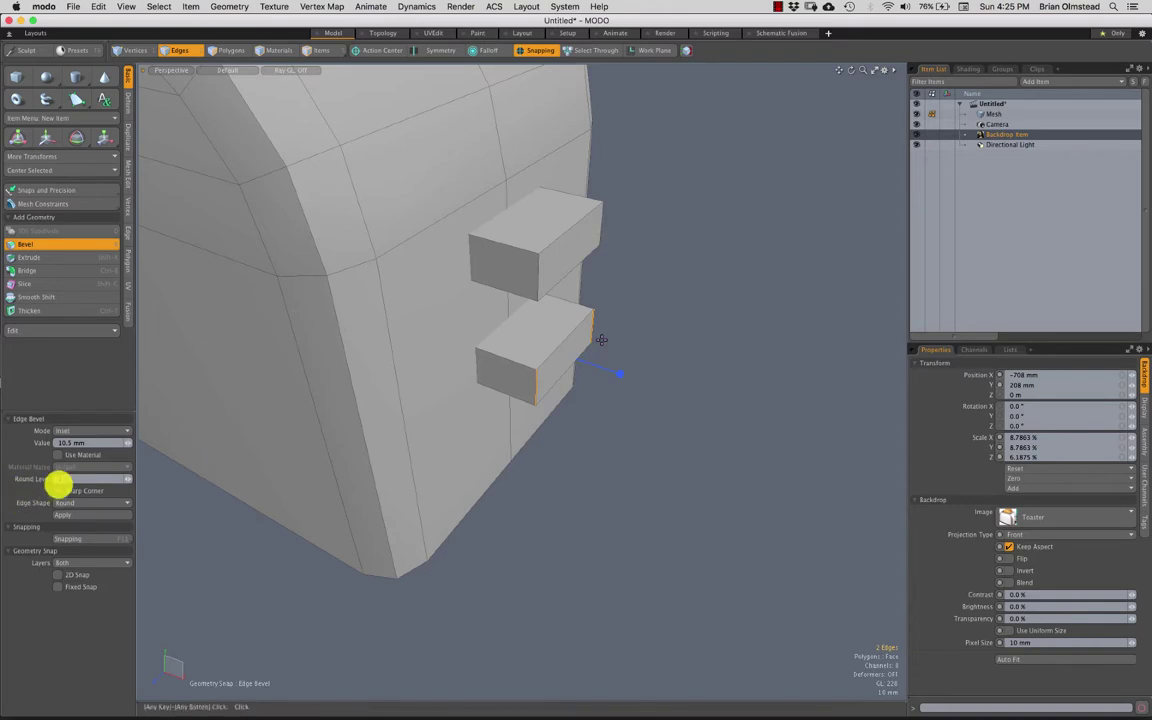
Step: Try an edge bevel with round level 1 on the lower block's two outer corners, and undo it
left_click(646, 390)
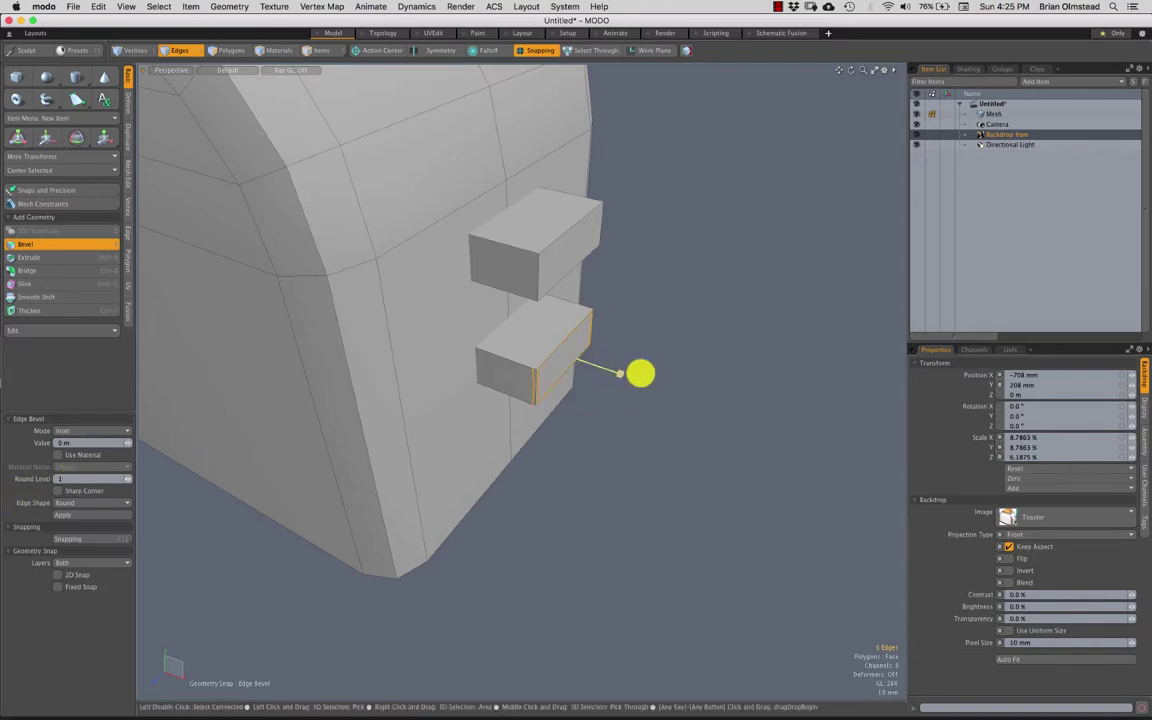
key("space")
left_click(621, 299)
left_click_drag(617, 303, 597, 327, "ctrl+alt")
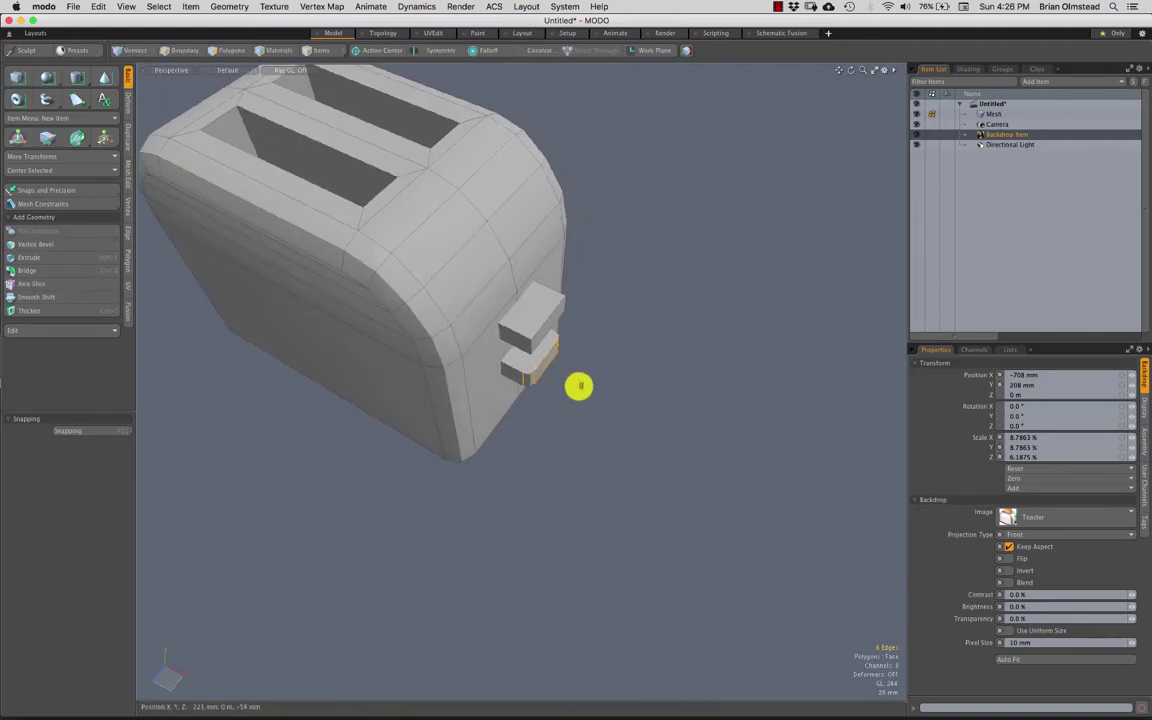
key("super+z")
Step: Bevel the lower block's two outer vertical edges again with round level 1
left_click_drag(542, 407, 575, 314, "ctrl+alt")
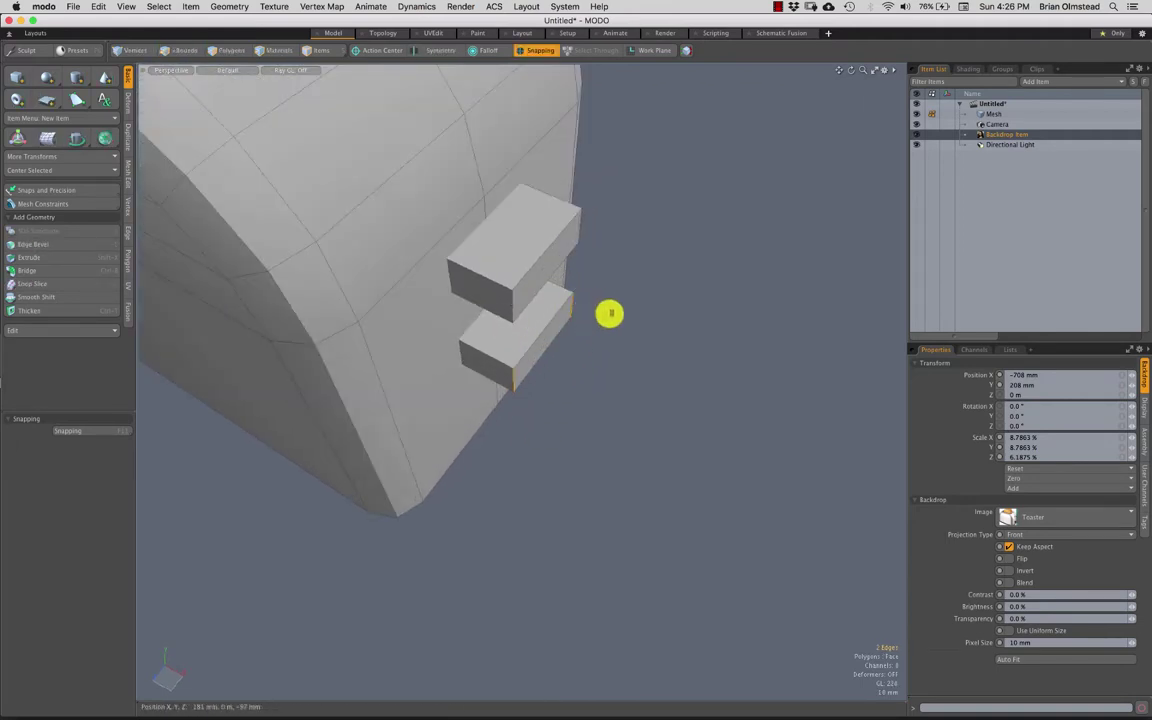
key("2")
key("b")
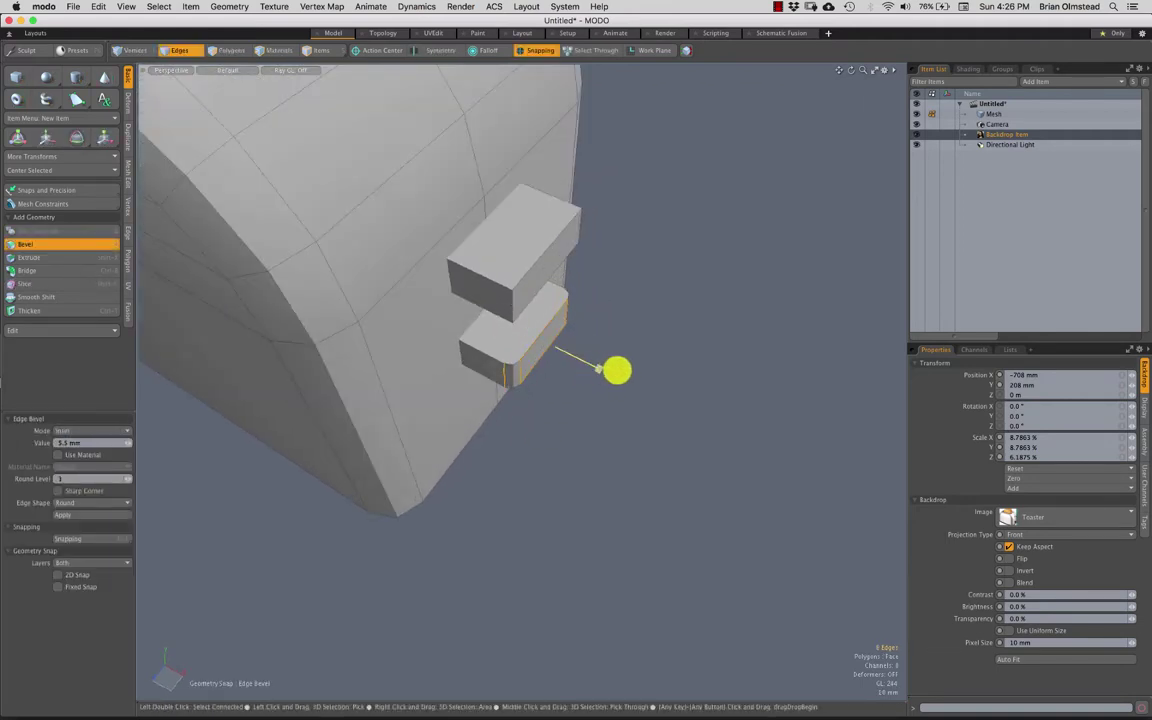
key("3")
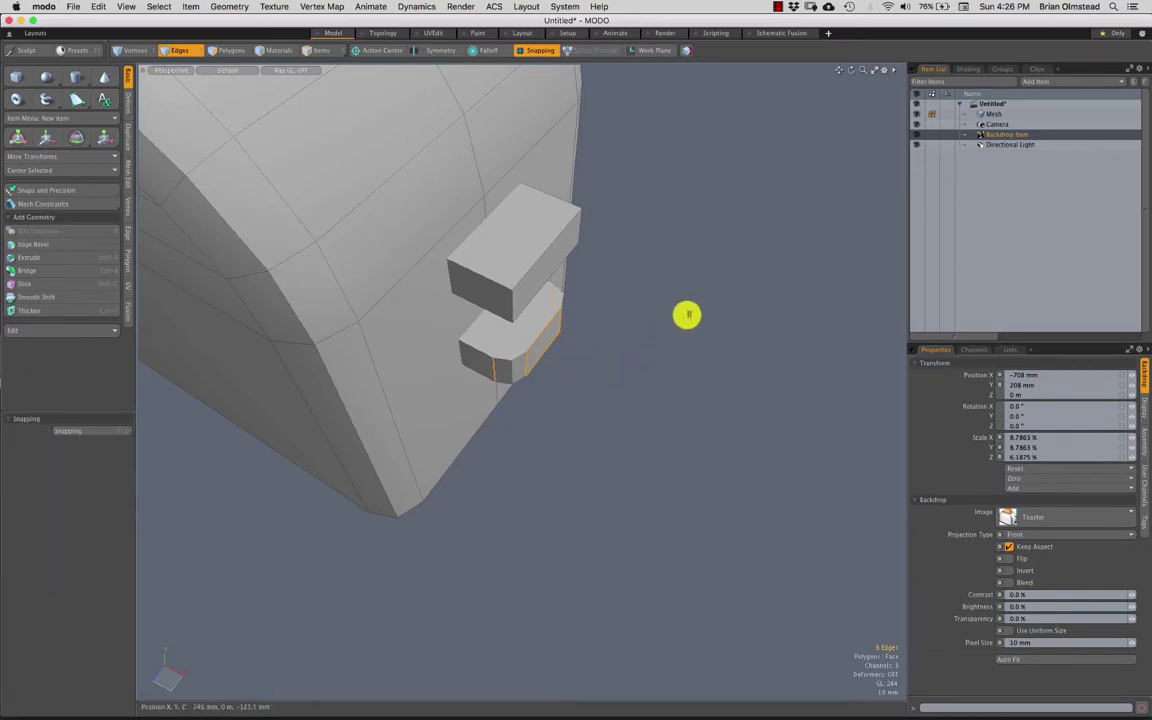
Step: Select the upper block's two outer vertical edges, bevel them about 16 mm with round level 4, and drop the tool and selection
left_click_drag(686, 314, 526, 306, "alt")
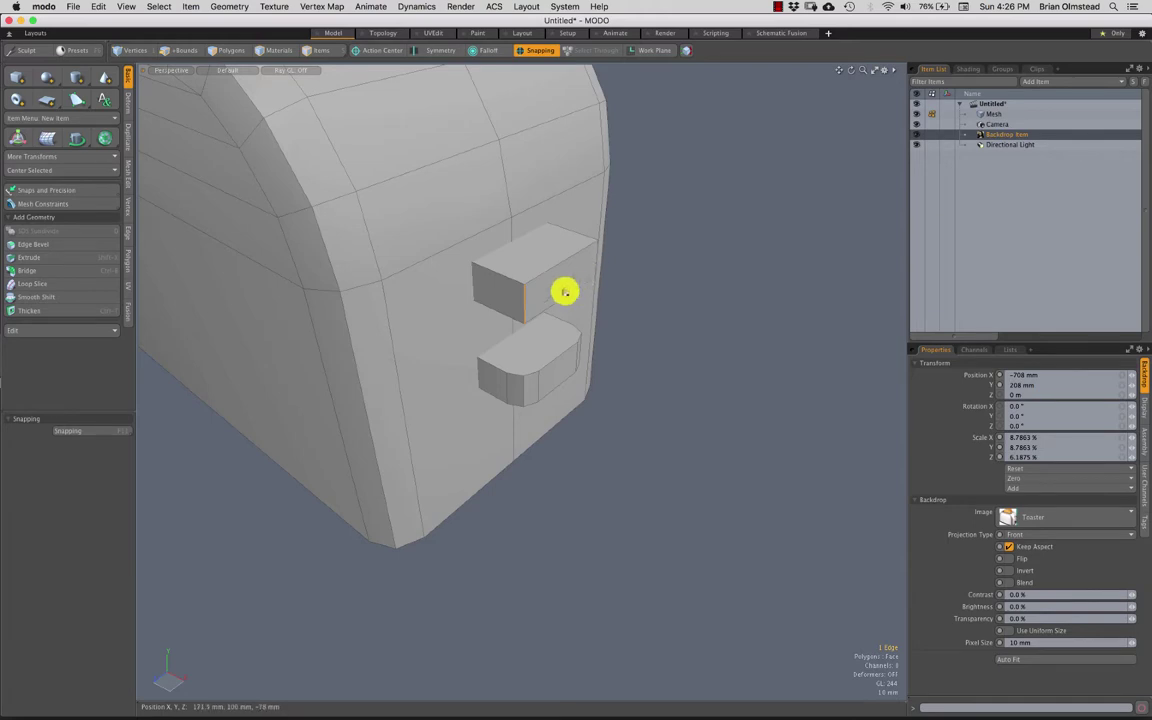
left_click(594, 260, "shift")
key("b")
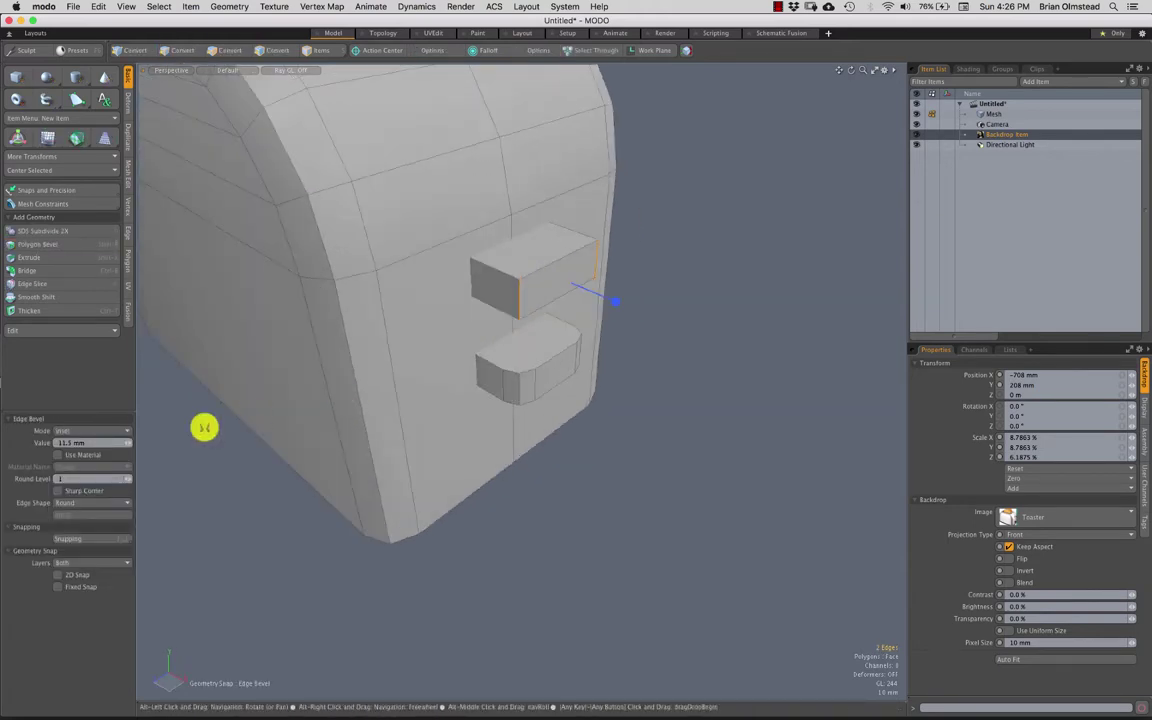
left_click_drag(130, 479, 137, 477)
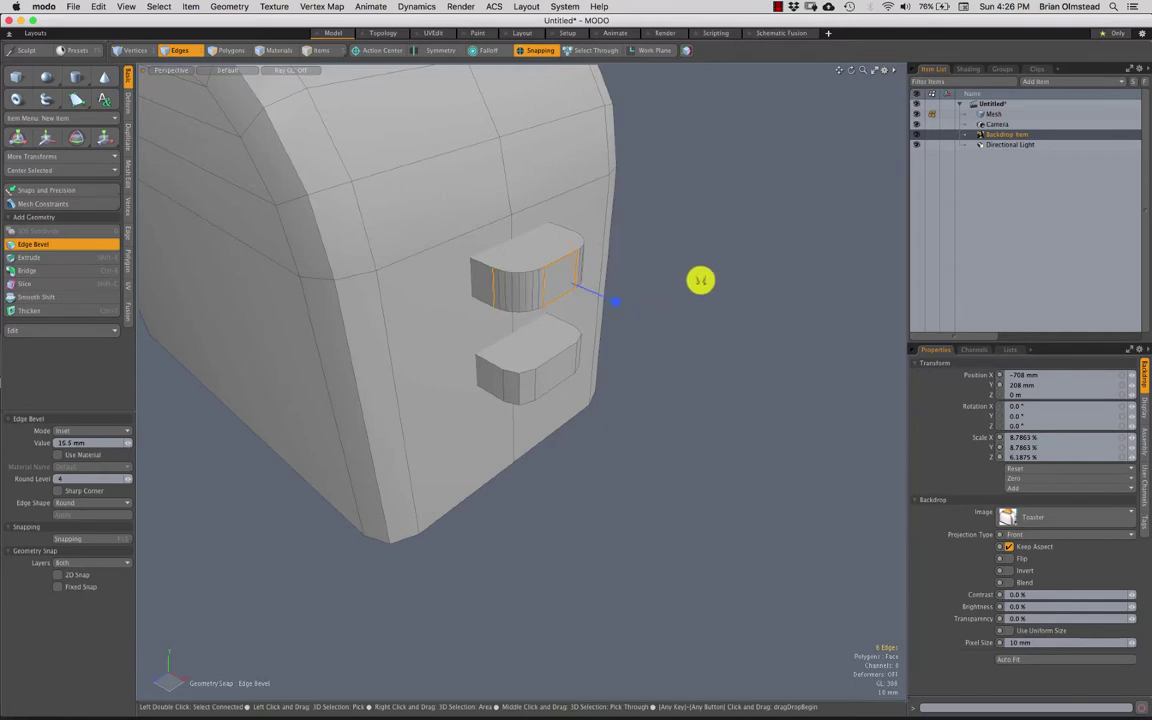
key("q")
left_click(640, 300)
Step: Remove the lower block and select the dense vertical edges on the remaining lever's near rounded corner
left_click_drag(625, 303, 566, 393, "alt")
scroll(570, 360, "down", 5)
left_click_drag(571, 327, 611, 349, "alt")
scroll(665, 340, "up", 4)
key("2")
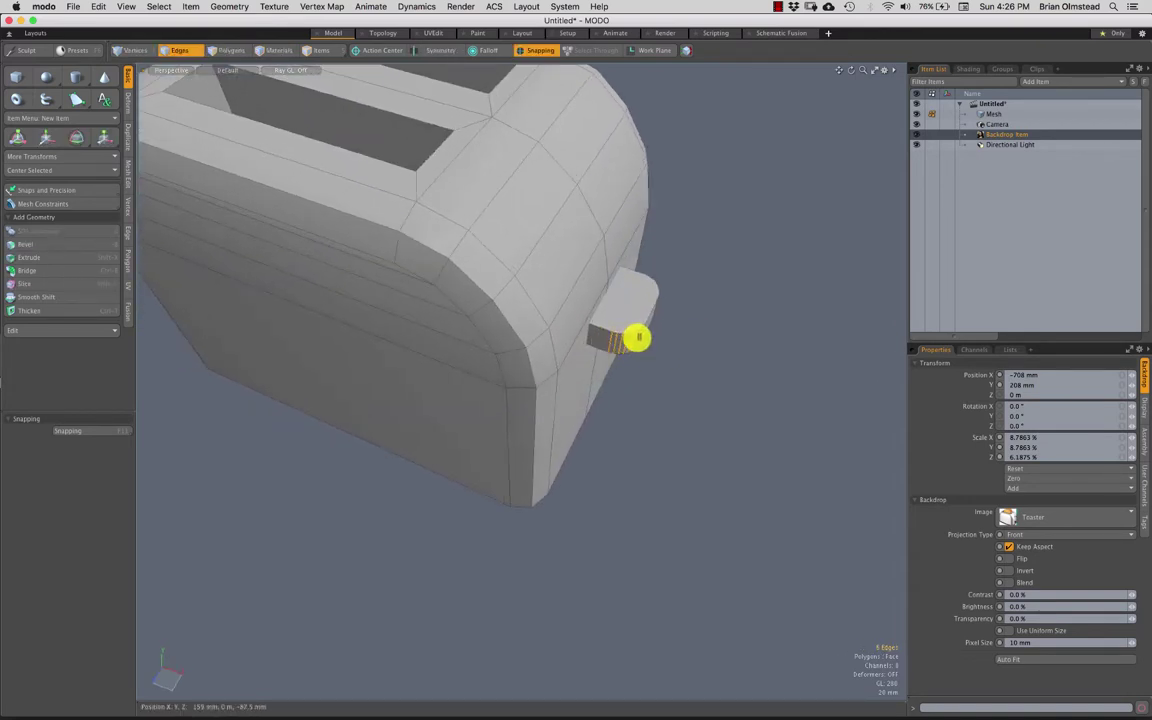
Step: Examine the edge flow over the toaster's end shoulder by selecting the edges across its curve
scroll(620, 340, "down", 6)
left_click_drag(687, 324, 463, 224, "alt")
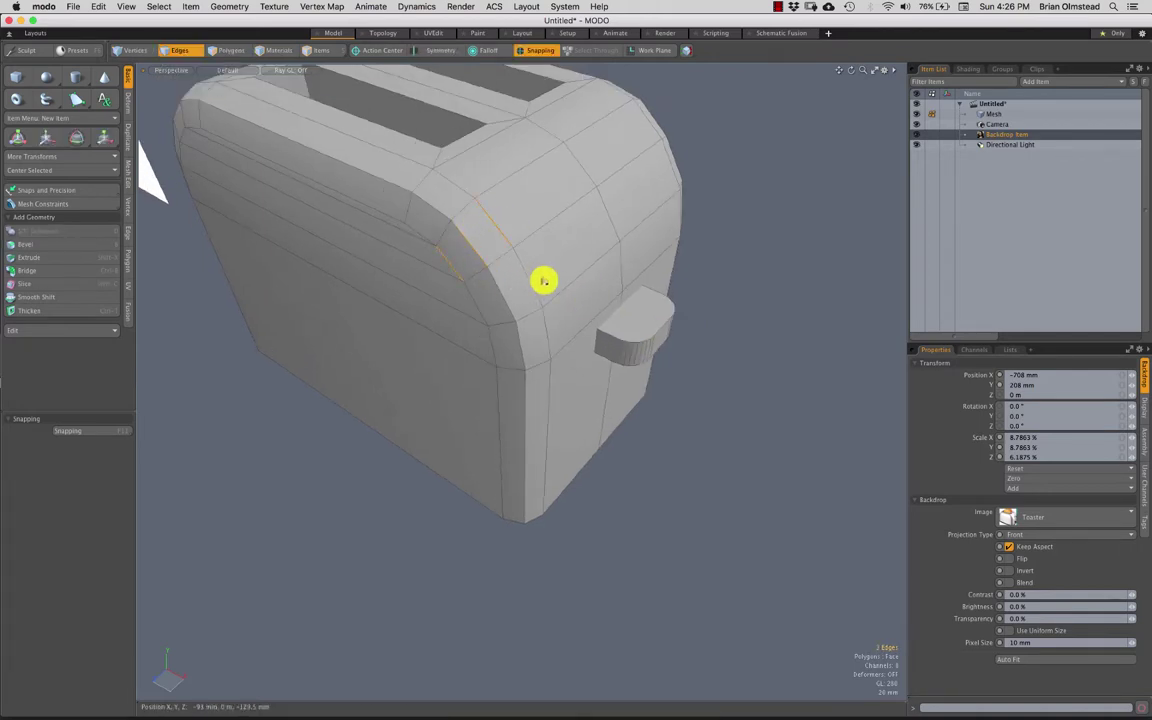
left_click_drag(543, 281, 491, 148, "alt")
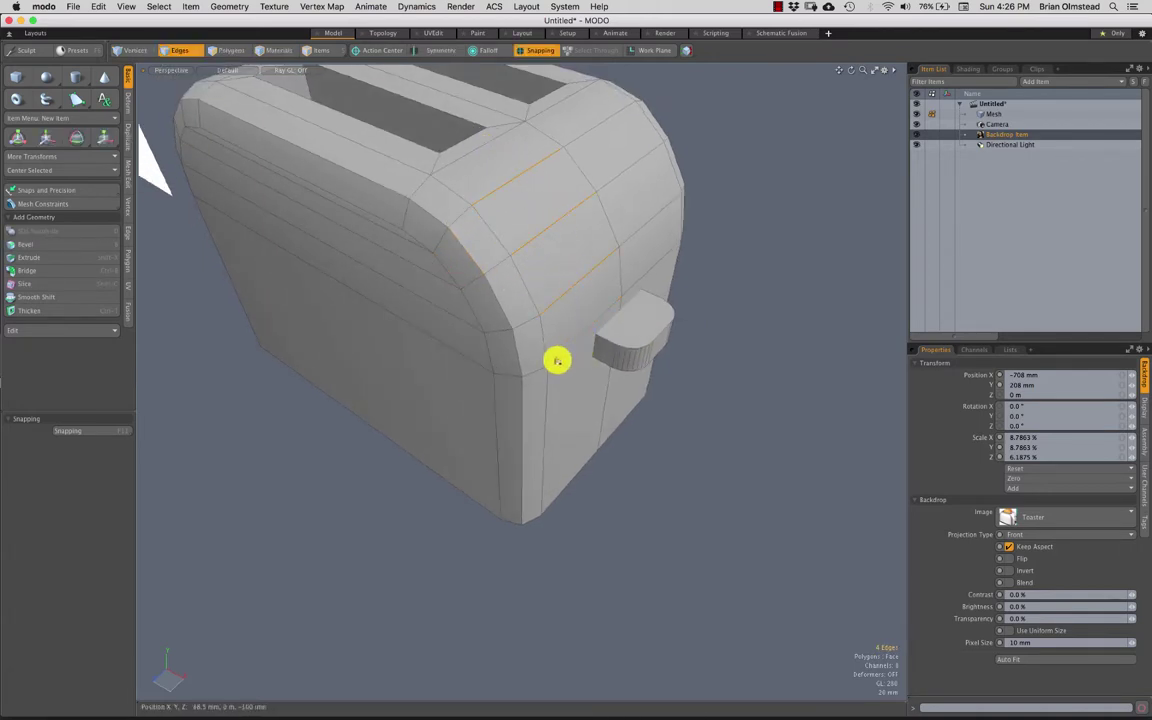
left_click_drag(557, 360, 465, 154, "alt")
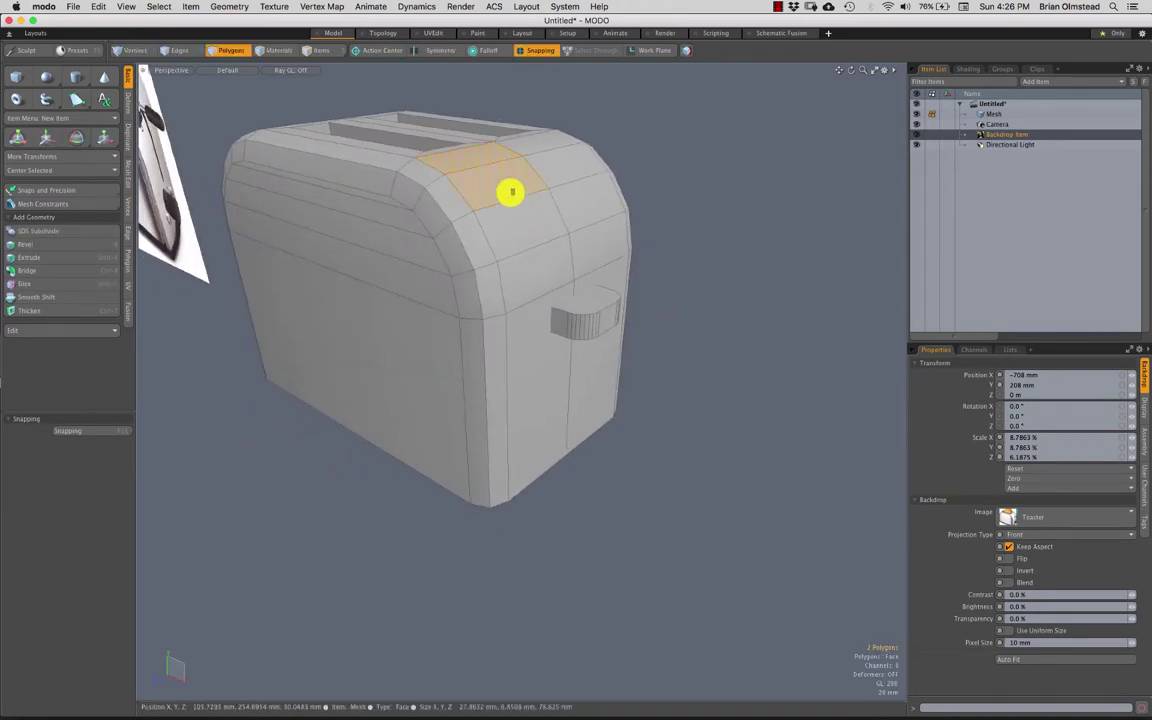
Step: Select the strip of polygons running from the slots down the end shoulder, compare its density with the lever, and clear the selection
left_click_drag(529, 278, 533, 267, "alt")
scroll(537, 288, "up", 5)
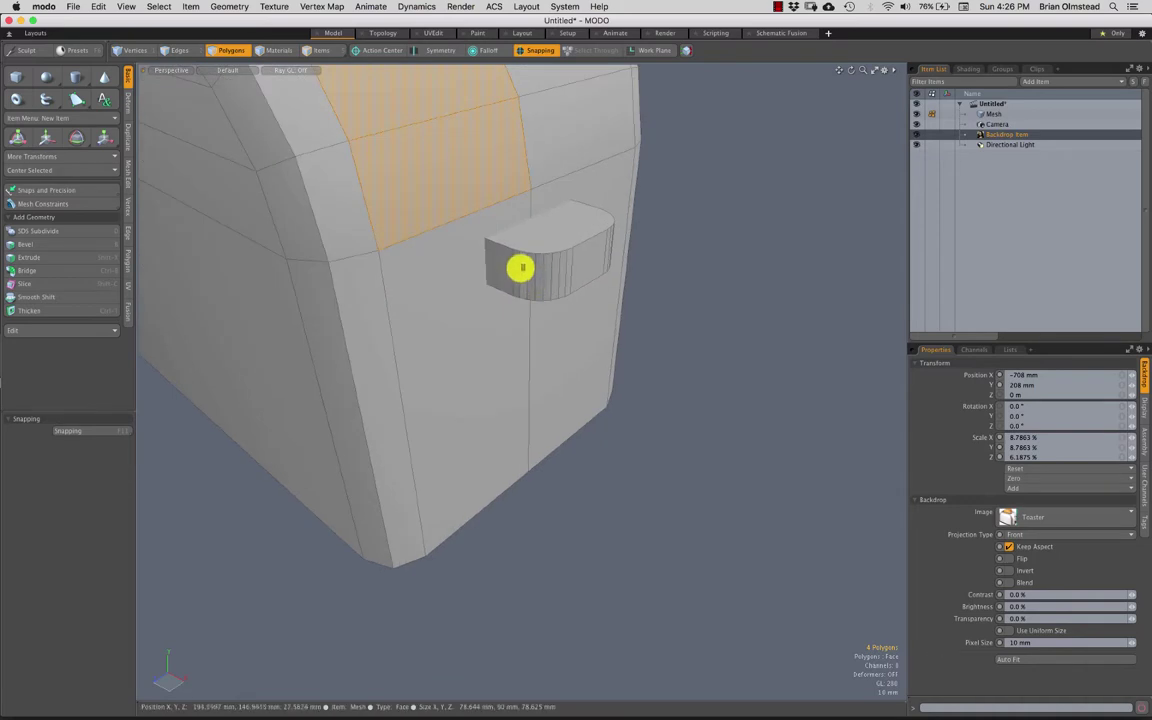
left_click_drag(533, 273, 494, 388, "alt")
key("Escape")
scroll(452, 237, "down", 5)
left_click_drag(422, 214, 455, 239)
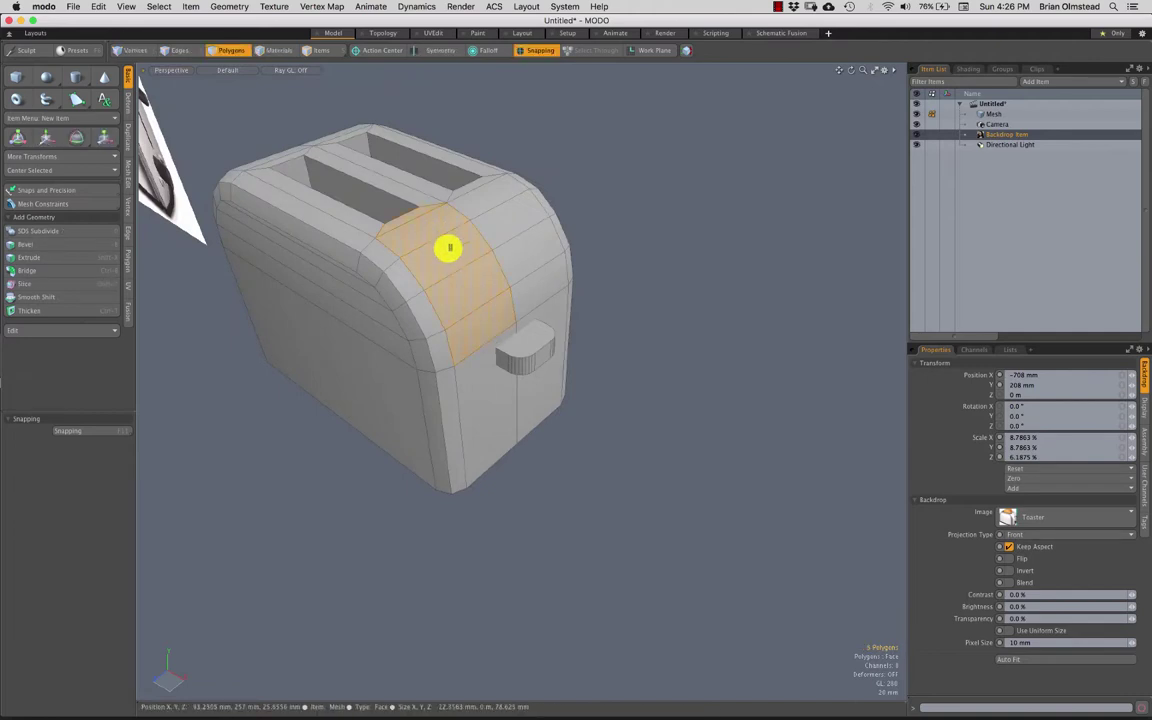
left_click_drag(532, 273, 658, 190, "alt")
key("Escape")
left_click_drag(588, 270, 547, 255, "alt")
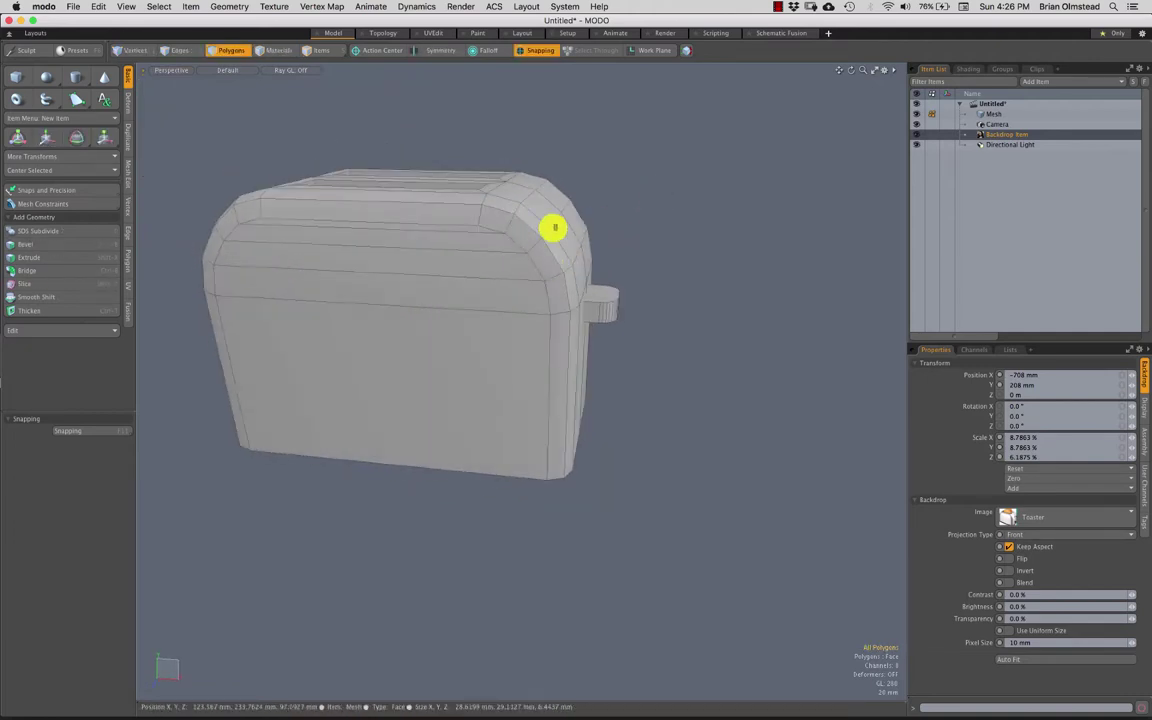
Step: In Edges mode, remove the intermediate vertical edges from both rounded lever corners, leaving a single chamfer at each corner
left_click_drag(563, 320, 530, 406, "alt")
left_click(584, 332)
left_click(638, 327)
scroll(582, 419, "up", 3)
key("2")
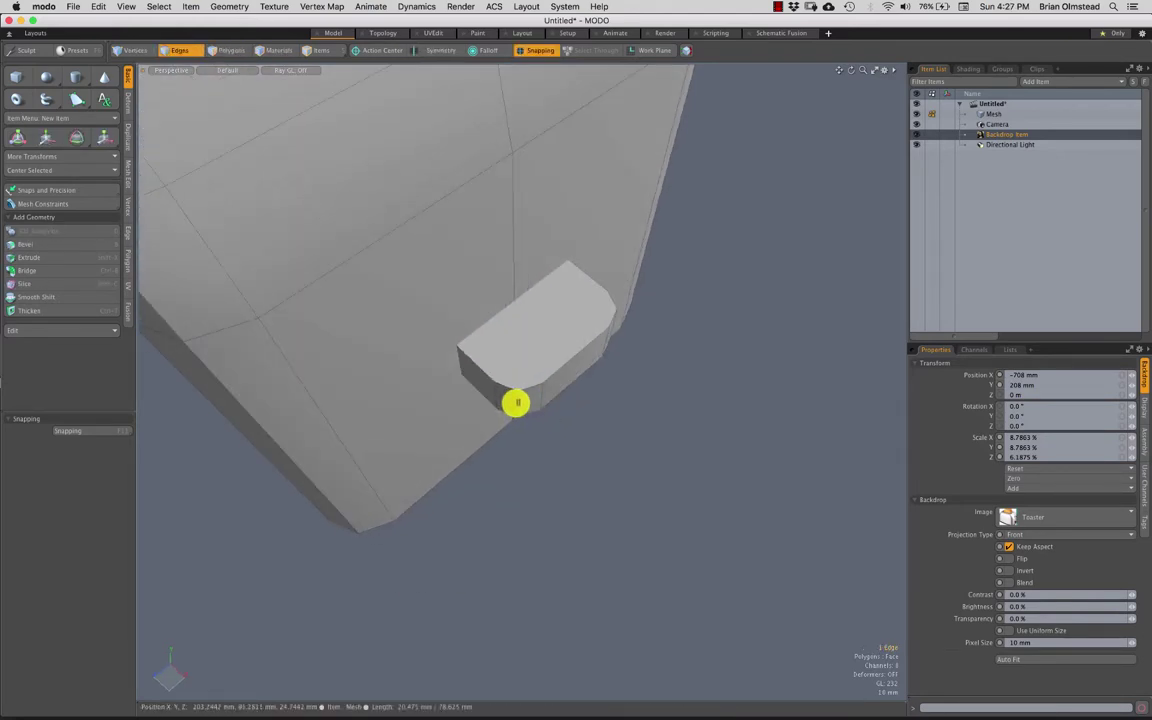
left_click(516, 402)
left_click_drag(605, 404, 553, 343, "alt")
scroll(577, 351, "down", 2)
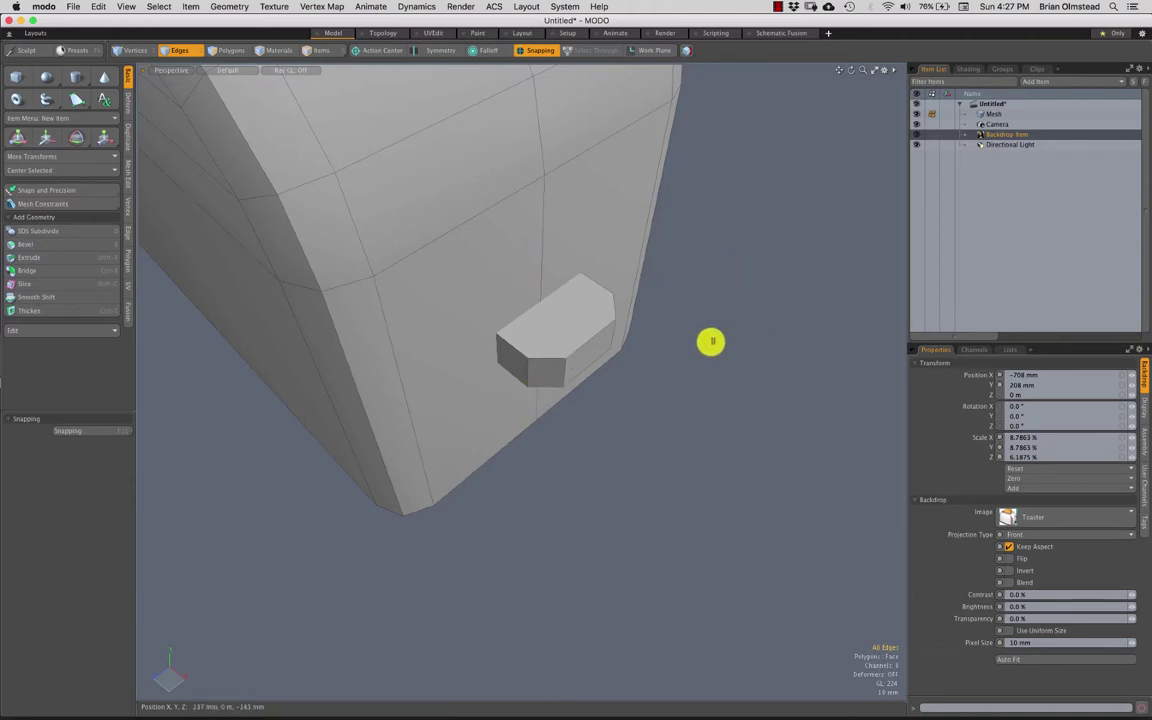
Step: Examine the whole toaster with its simplified lever, shown without wireframe, beside the reference image
left_click_drag(619, 379, 569, 345, "alt")
scroll(572, 362, "down", 5)
key("ctrl+3")
left_click(630, 394)
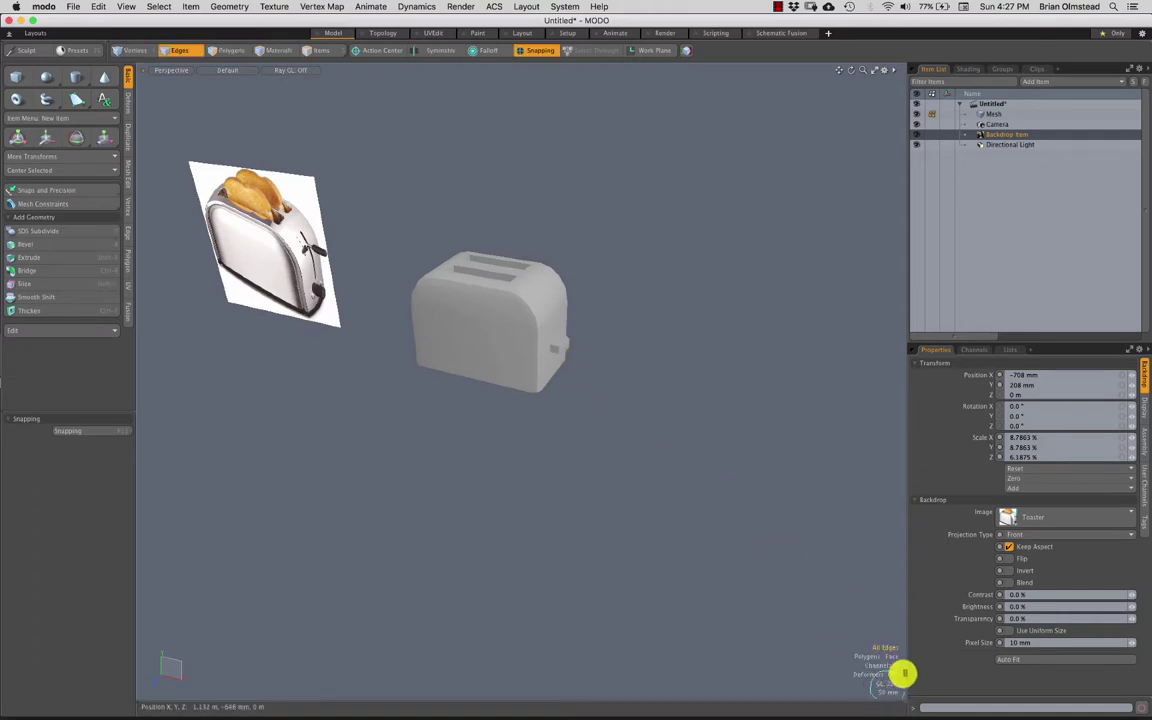
Step: Isolate the lever by hiding the toaster body, and select the lever's six-sided top and bottom faces
left_click_drag(537, 339, 532, 378, "alt")
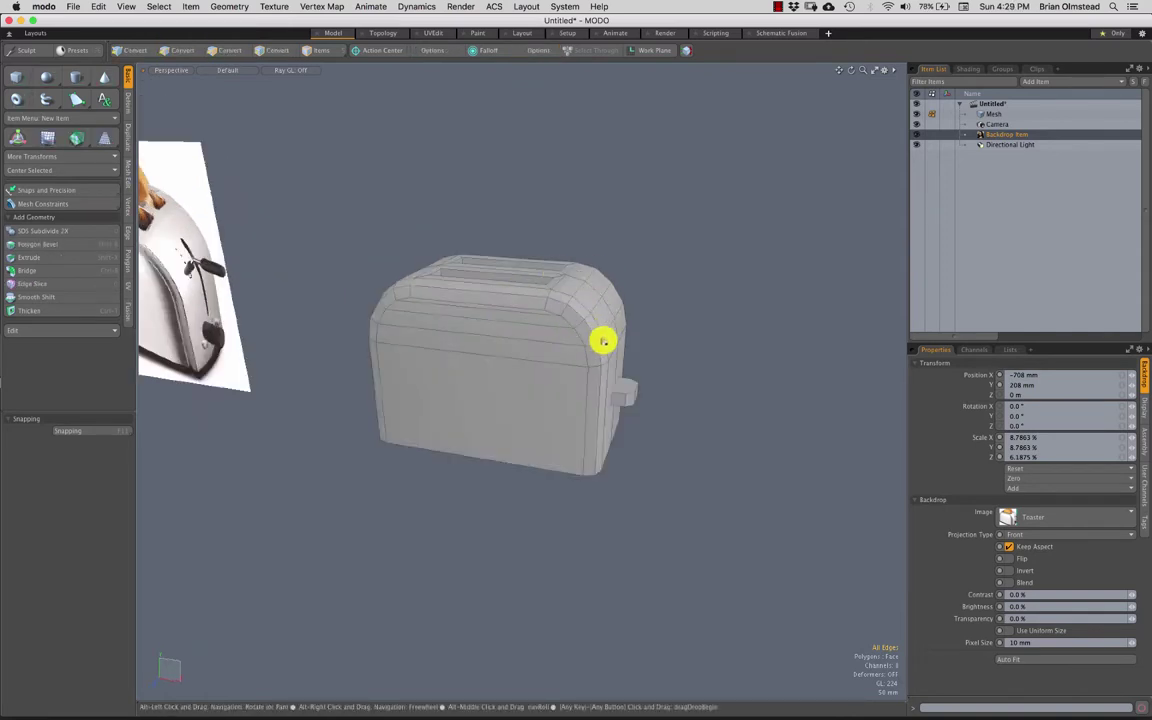
left_click_drag(602, 337, 613, 445, "alt")
key("3")
key("shift+h")
left_click(692, 382)
key("a")
left_click(526, 391)
left_click_drag(571, 491, 561, 321, "alt")
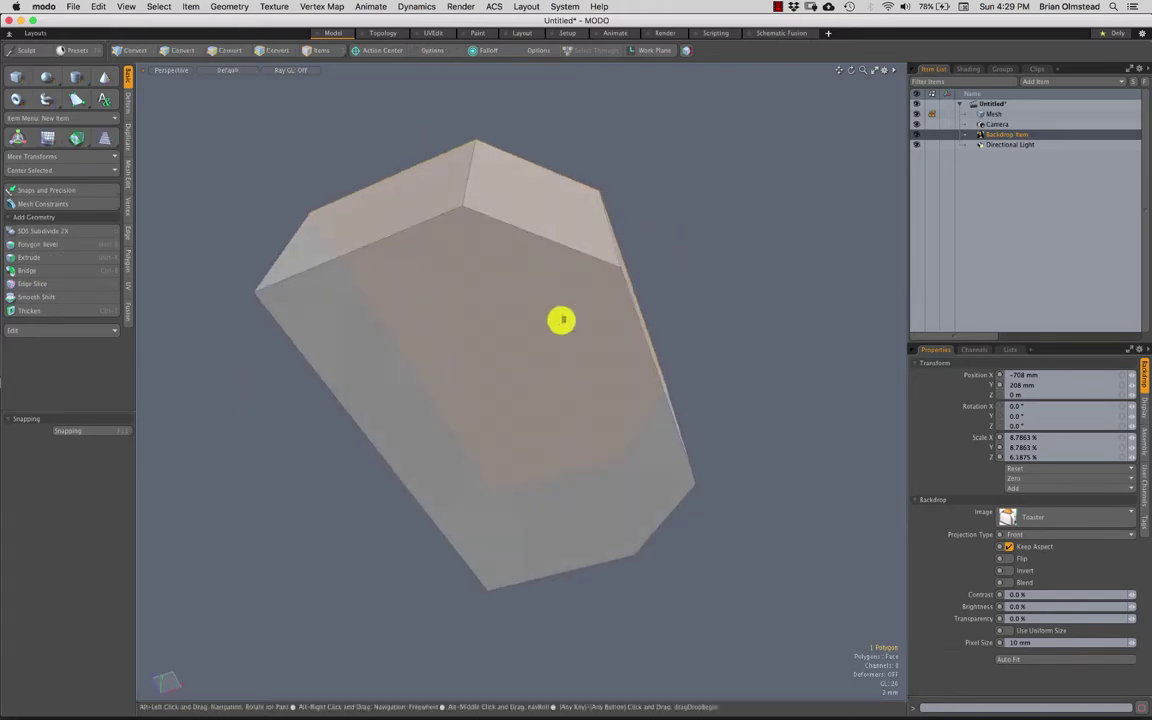
left_click(543, 396, "shift")
Step: With Edge Slice, split the lever's top and bottom faces between the two inner chamfer corners, leaving only four-sided faces, and unhide the body
scroll(606, 440, "down", 4)
left_click(621, 288)
key("alt+c")
key("alt+c")
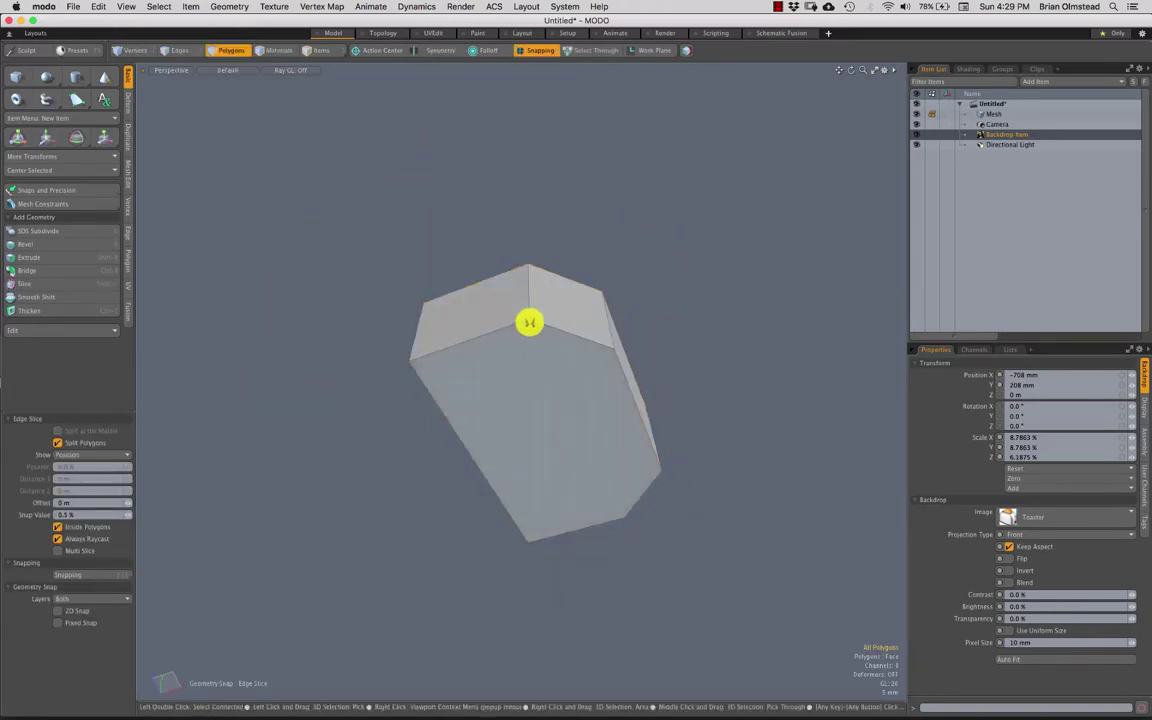
left_click(528, 320)
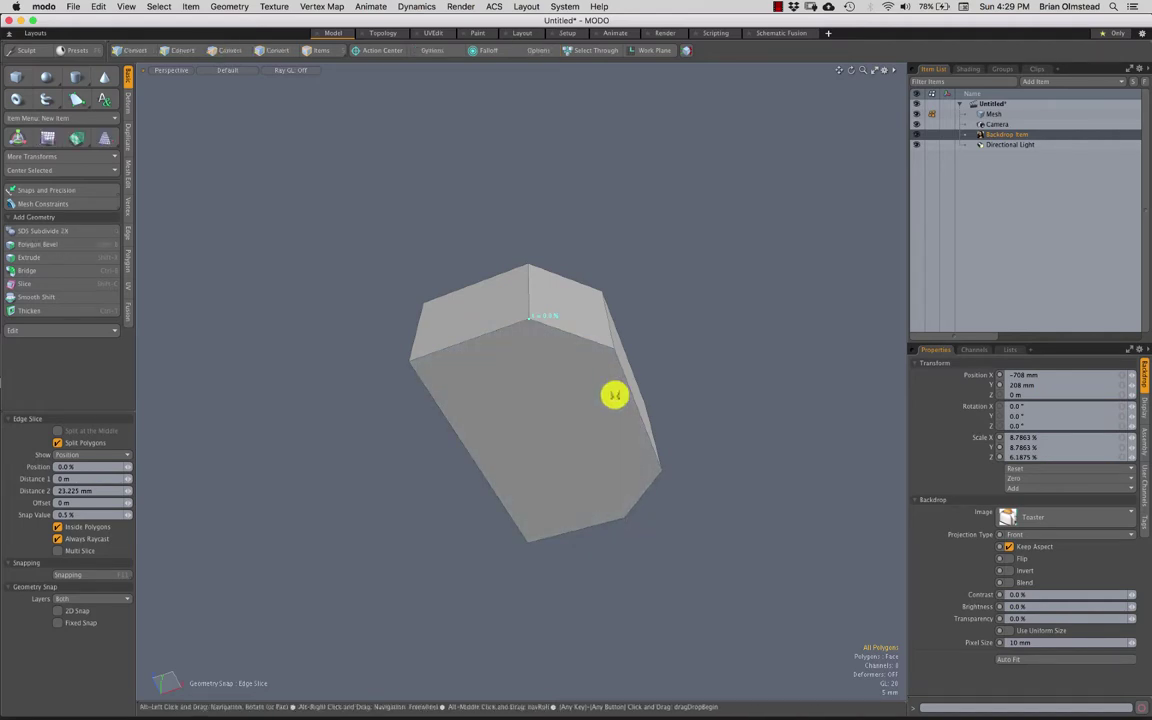
left_click(622, 519)
left_click_drag(575, 268, 536, 423, "alt")
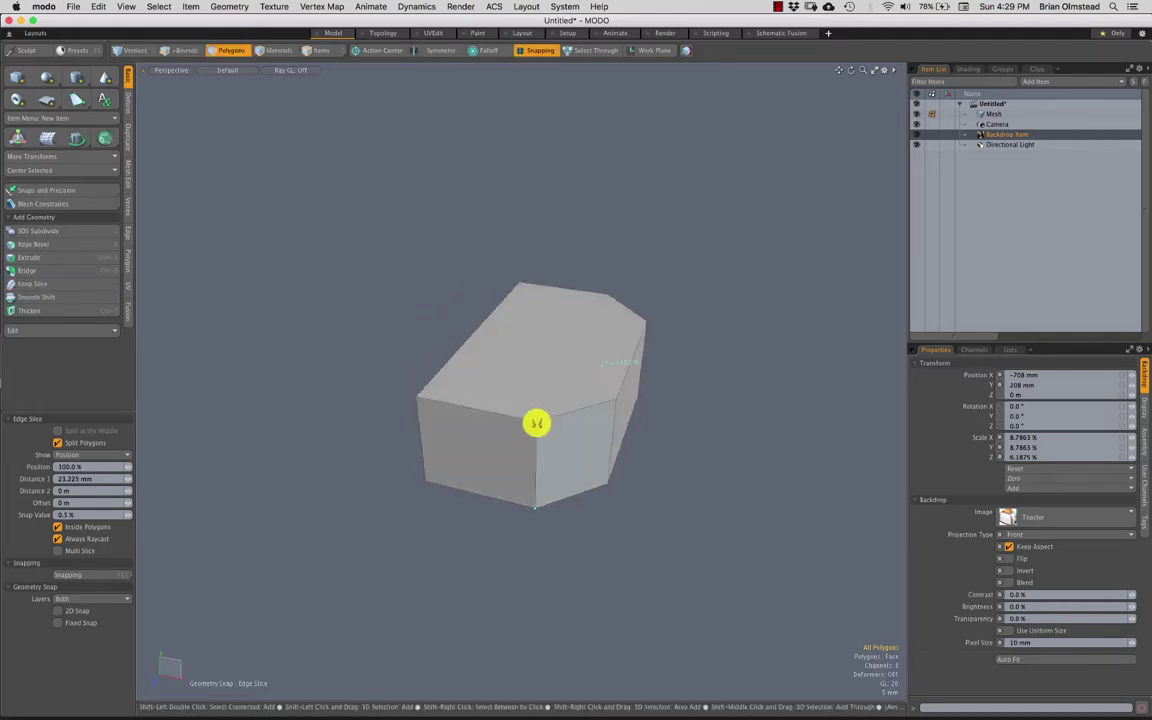
key("space")
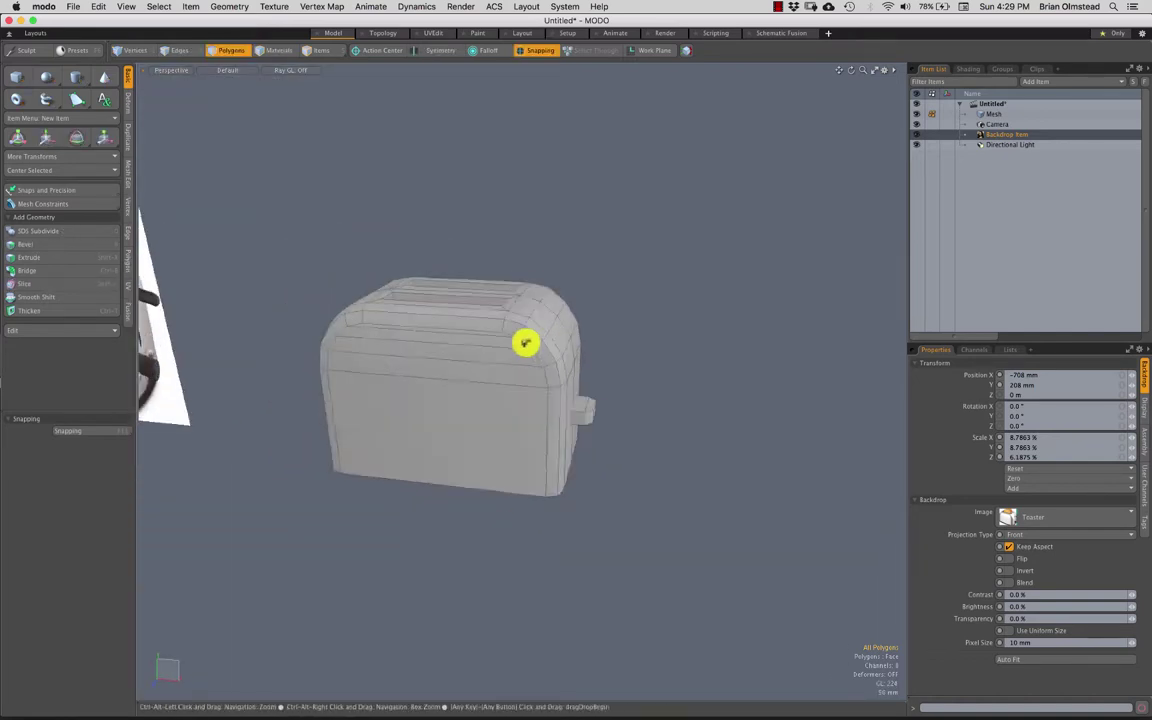
Step: Try to collapse the short edges at the upper shoulder corners on both long sides of the toaster
left_click_drag(514, 361, 553, 245, "alt")
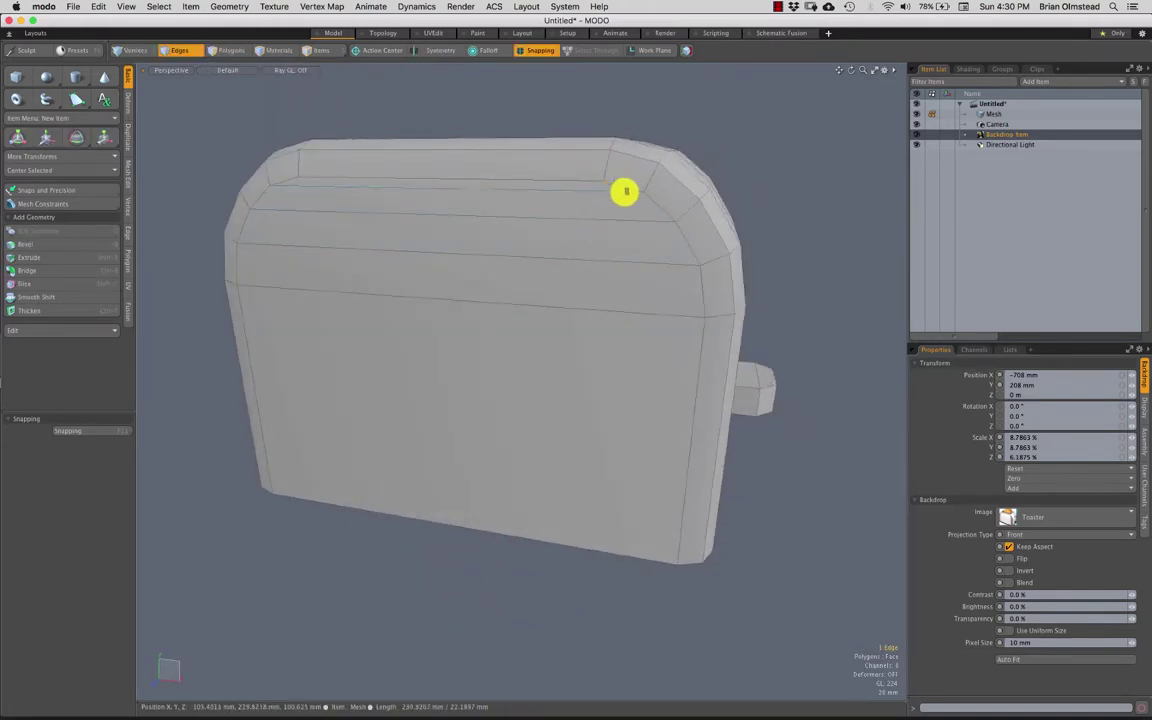
key("alt+BackSpace")
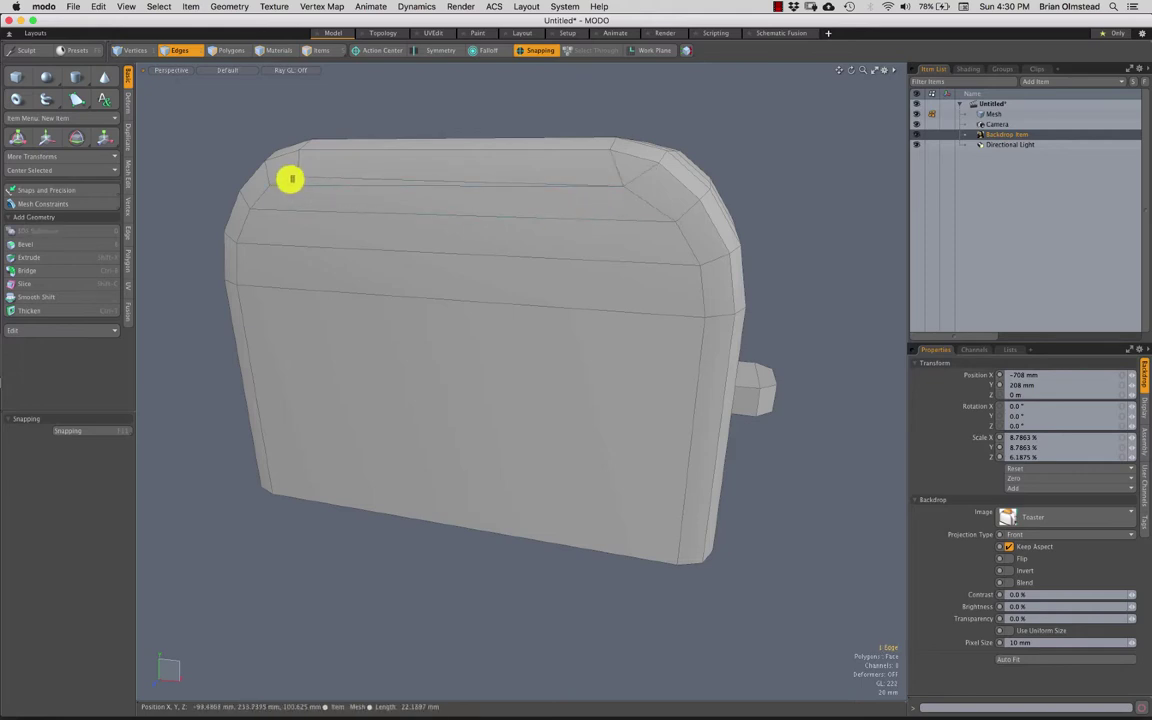
left_click_drag(620, 237, 465, 236, "alt")
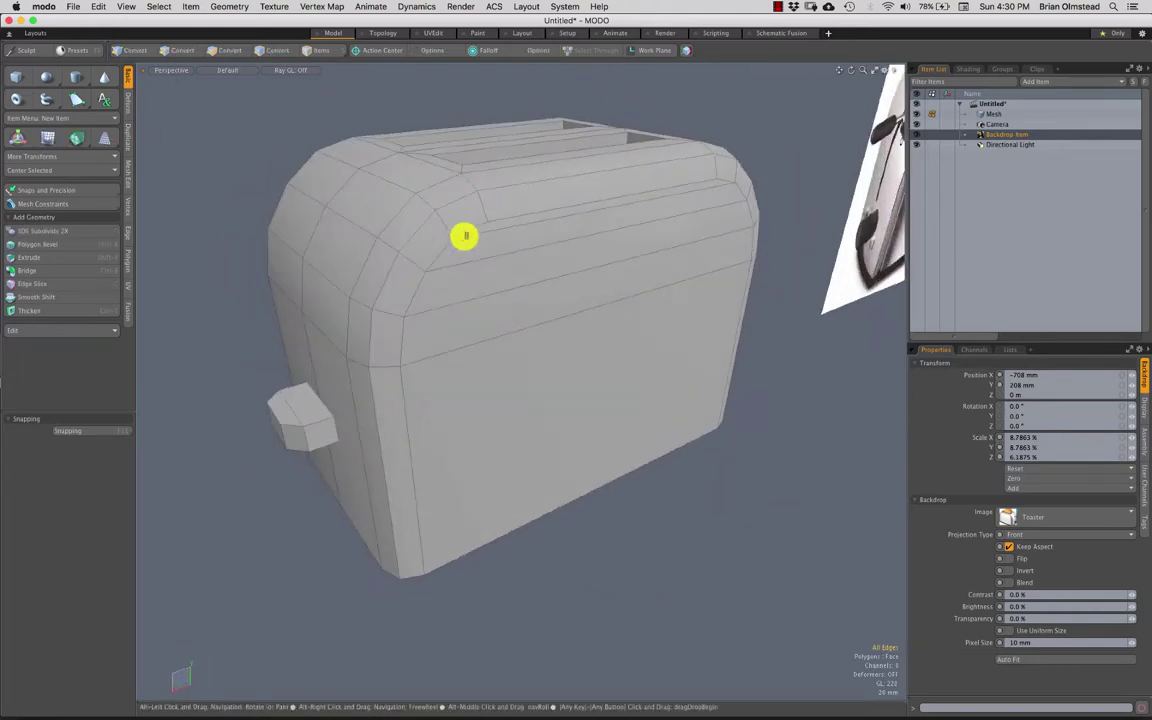
left_click(475, 226)
left_click(664, 206)
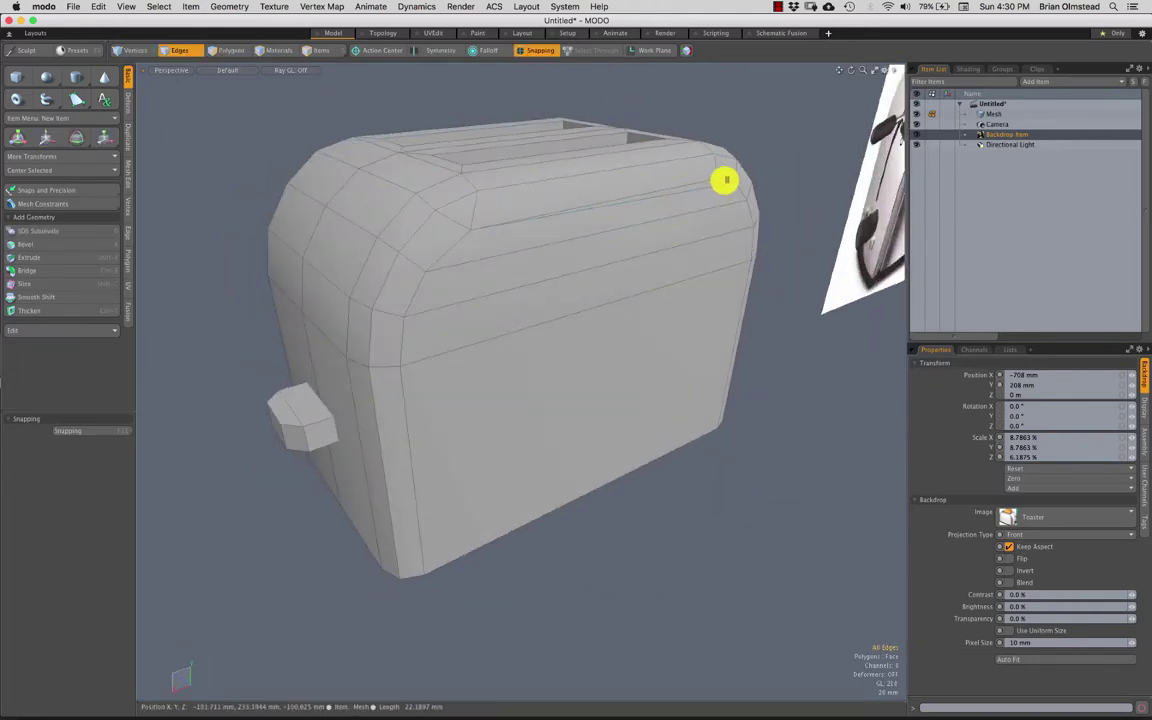
left_click_drag(670, 201, 615, 348, "alt")
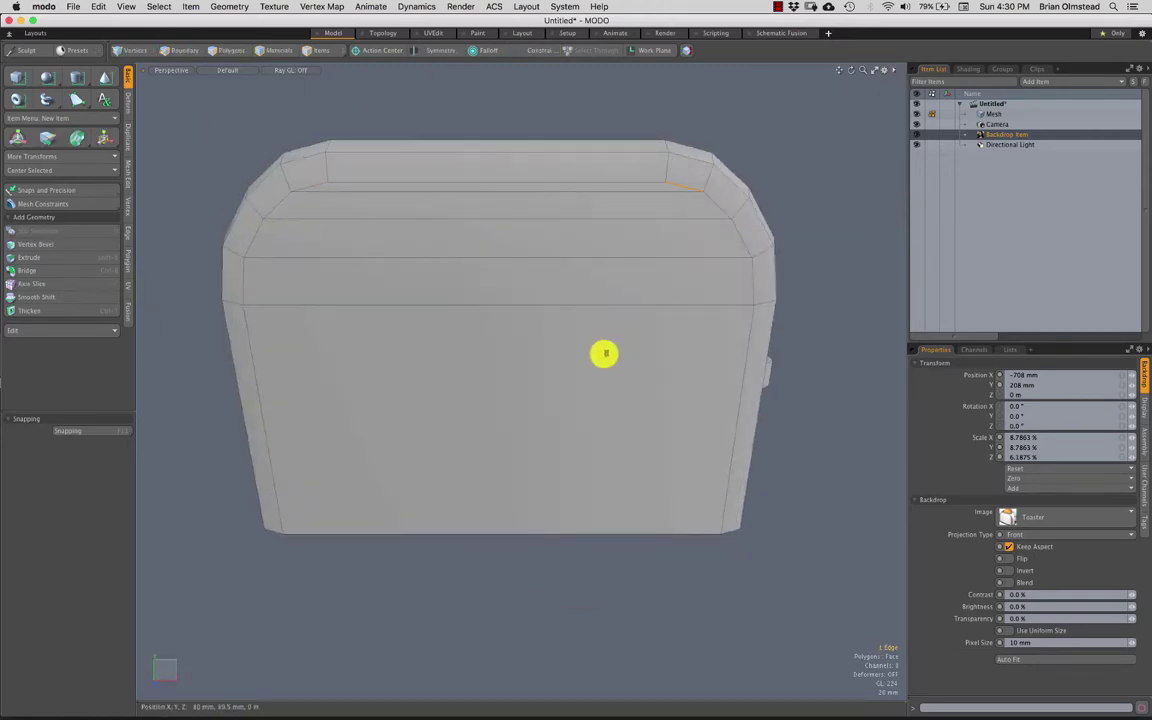
Step: Rename the toaster's mesh item as 224
key("3")
key("x")
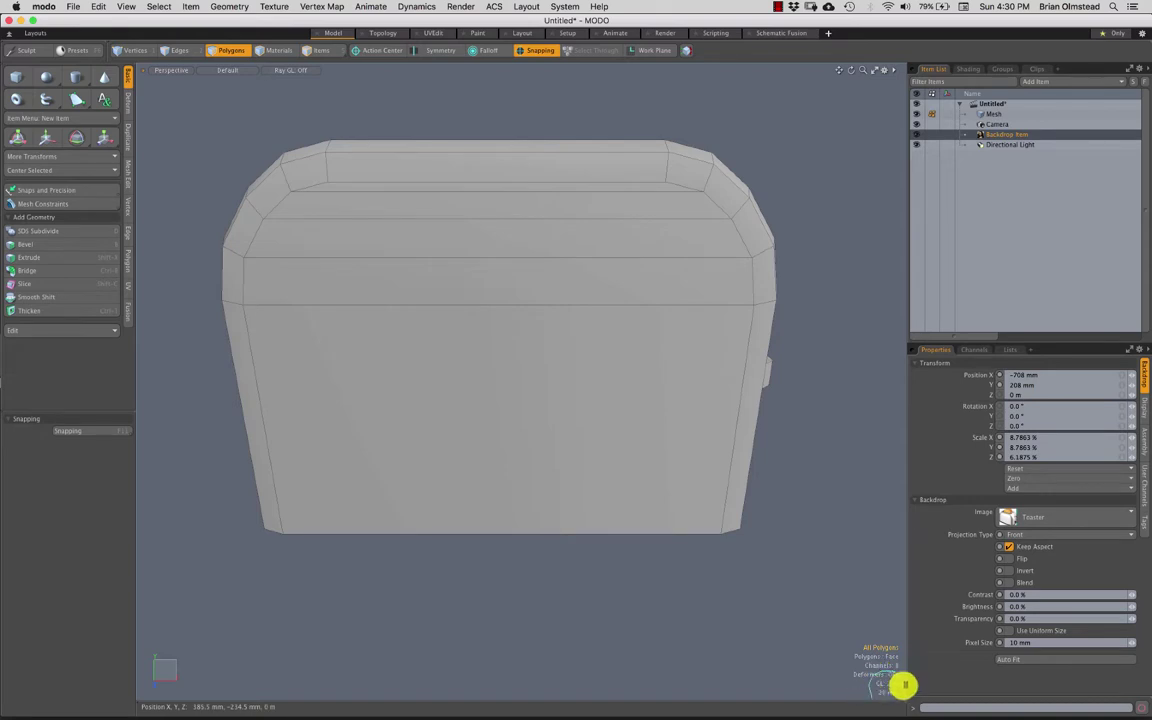
left_click(993, 114)
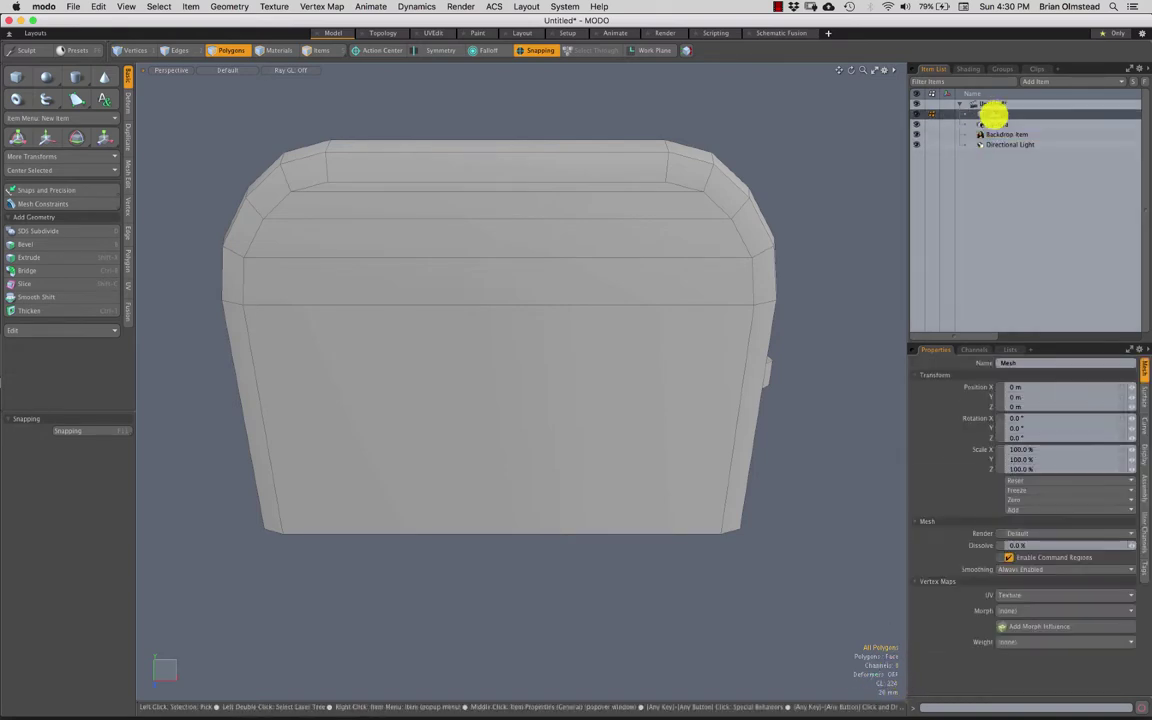
type("224")
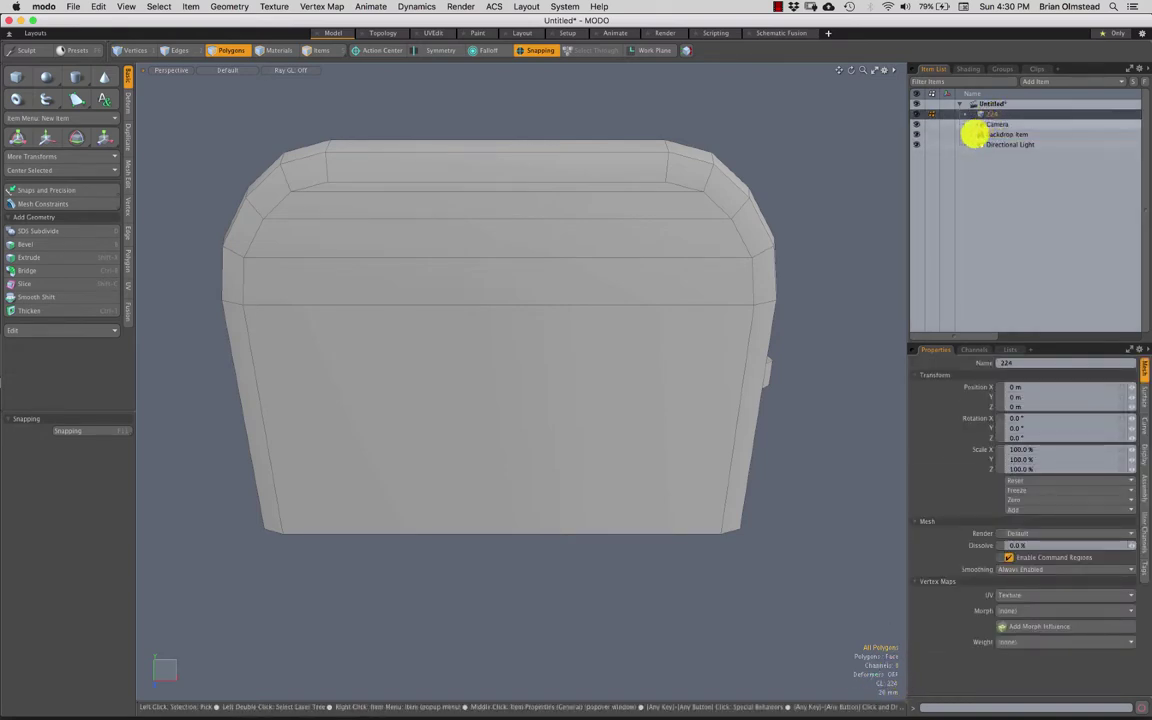
key("Return")
Step: In Edges mode, collapse the short horizontal edges at the upper shoulder corners on both long sides of the toaster
key("2")
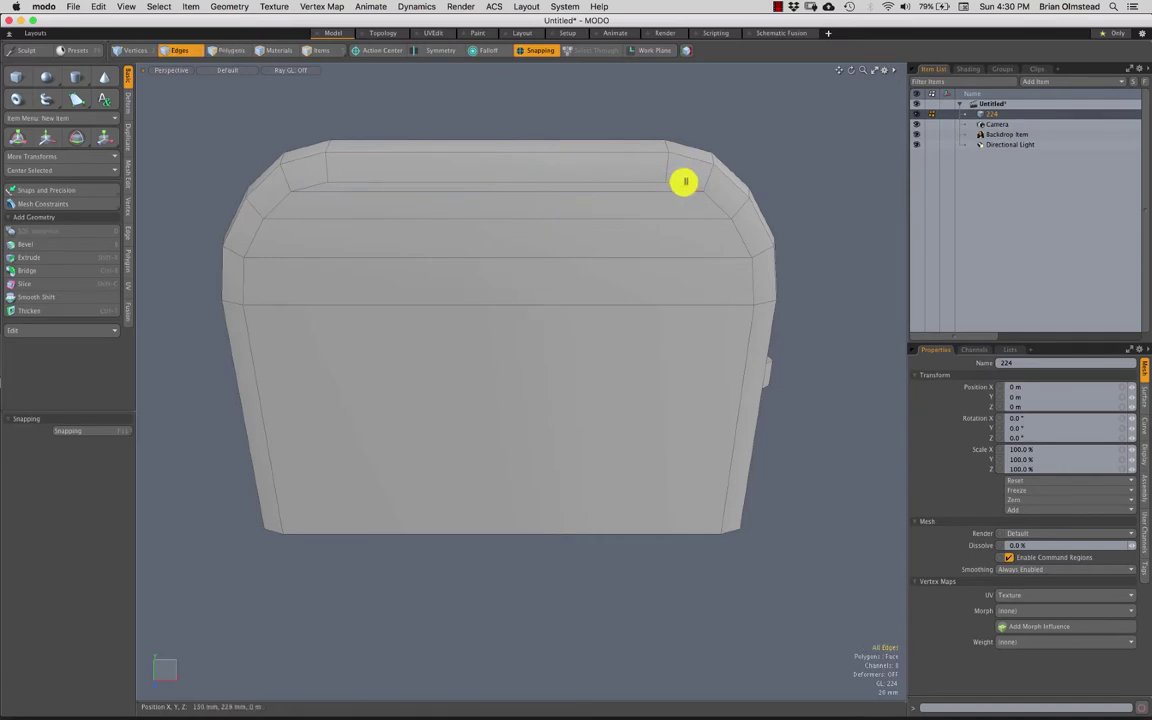
key("alt+BackSpace")
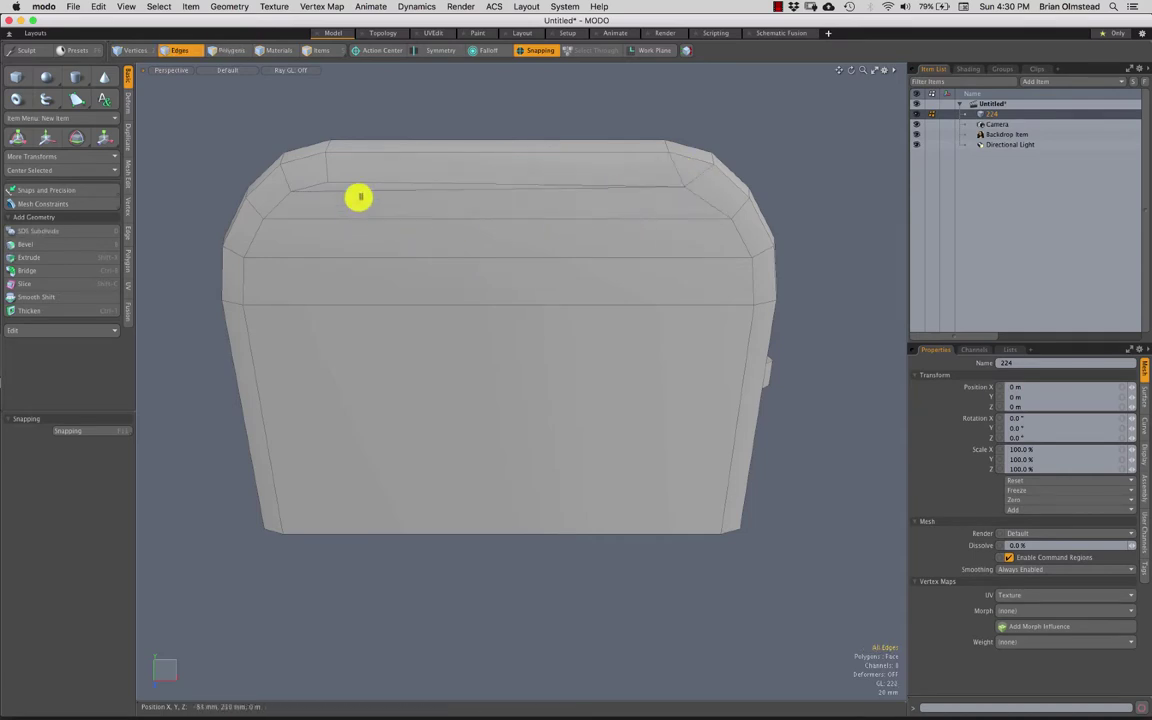
left_click_drag(671, 247, 483, 226, "alt")
key("alt+BackSpace")
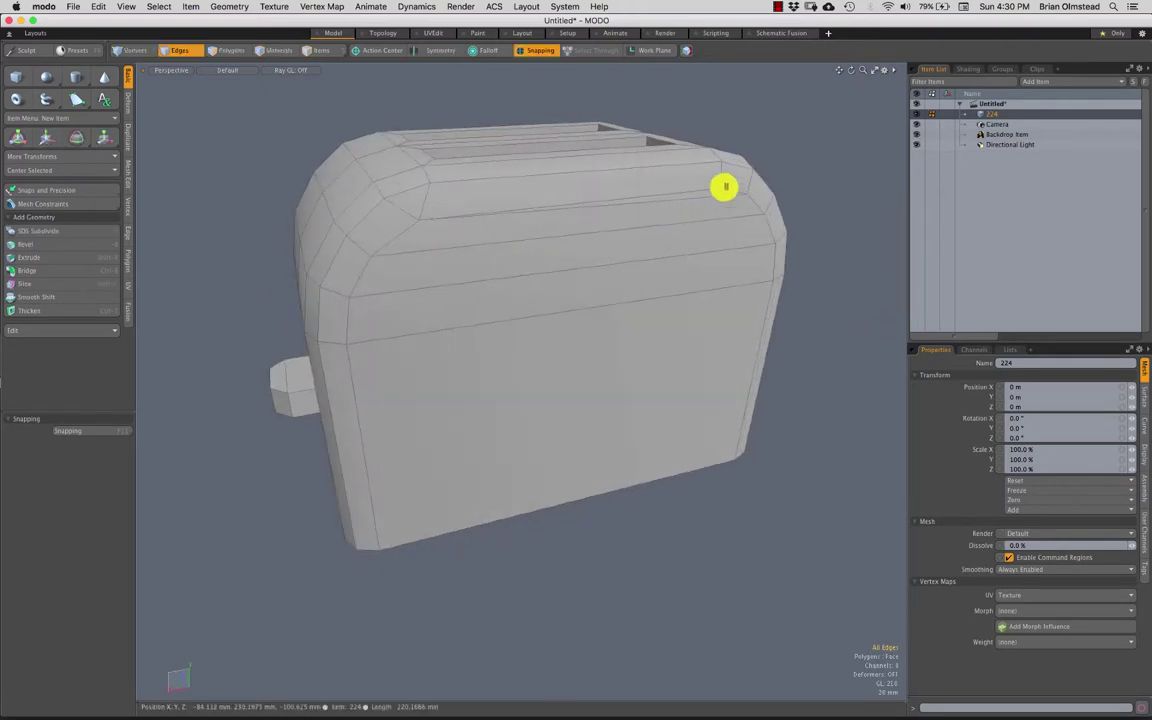
Step: Hide the lever and remove the intermediate edges running from the slots down the shoulders at both ends of the toaster
left_click_drag(789, 134, 555, 233, "alt")
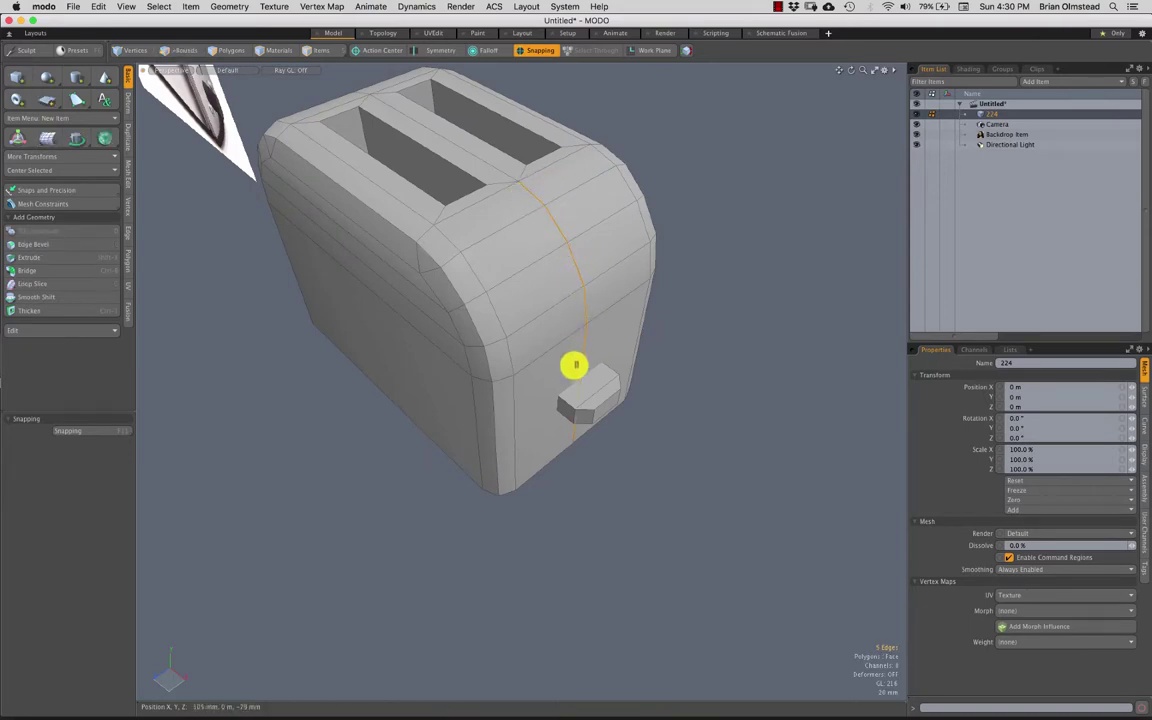
left_click_drag(575, 365, 500, 269, "alt")
key("3")
double_click(533, 348)
key("shift+h")
left_click(685, 270)
key("2")
key("BackSpace")
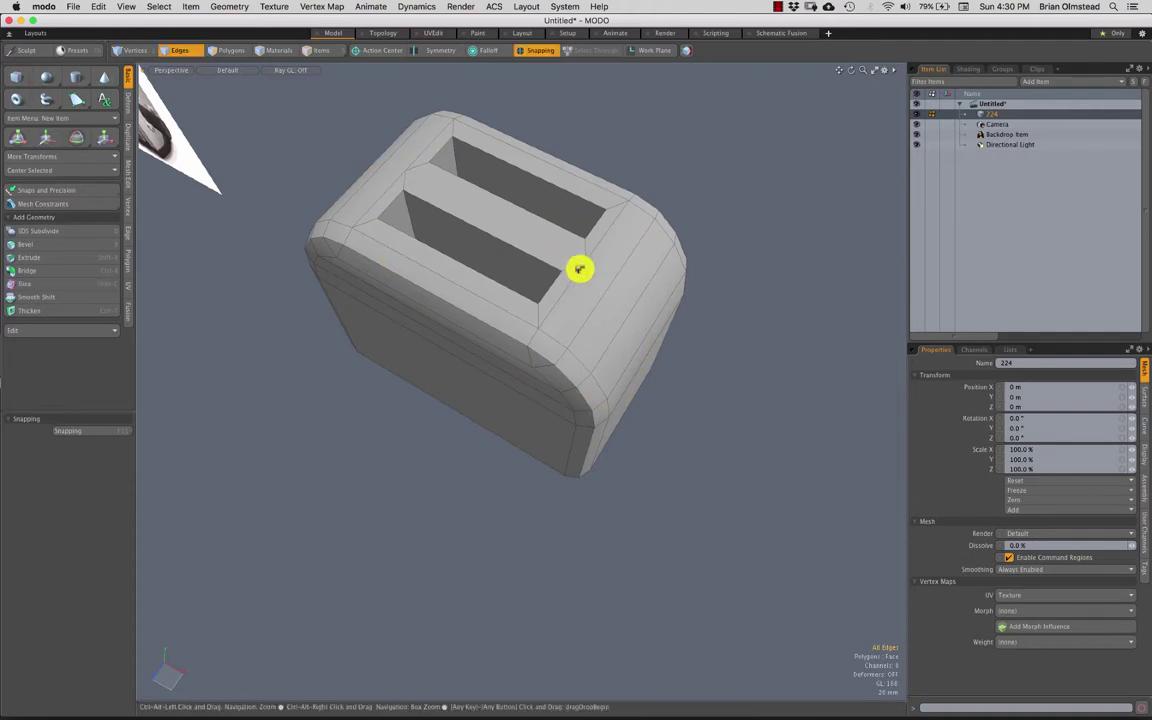
Step: Edge-slice straight between the slot corners at one end of the divider and remove the leftover pointed edges there
scroll(582, 269, "up", 4)
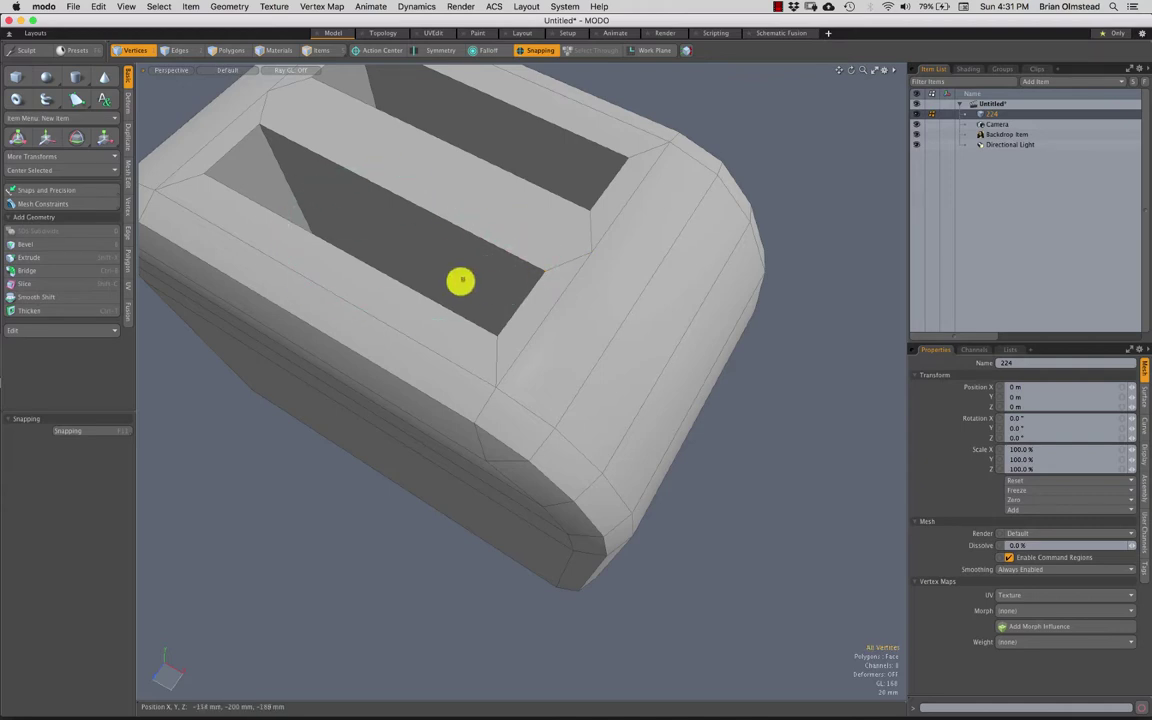
left_click_drag(563, 281, 668, 170, "alt")
key("alt+c")
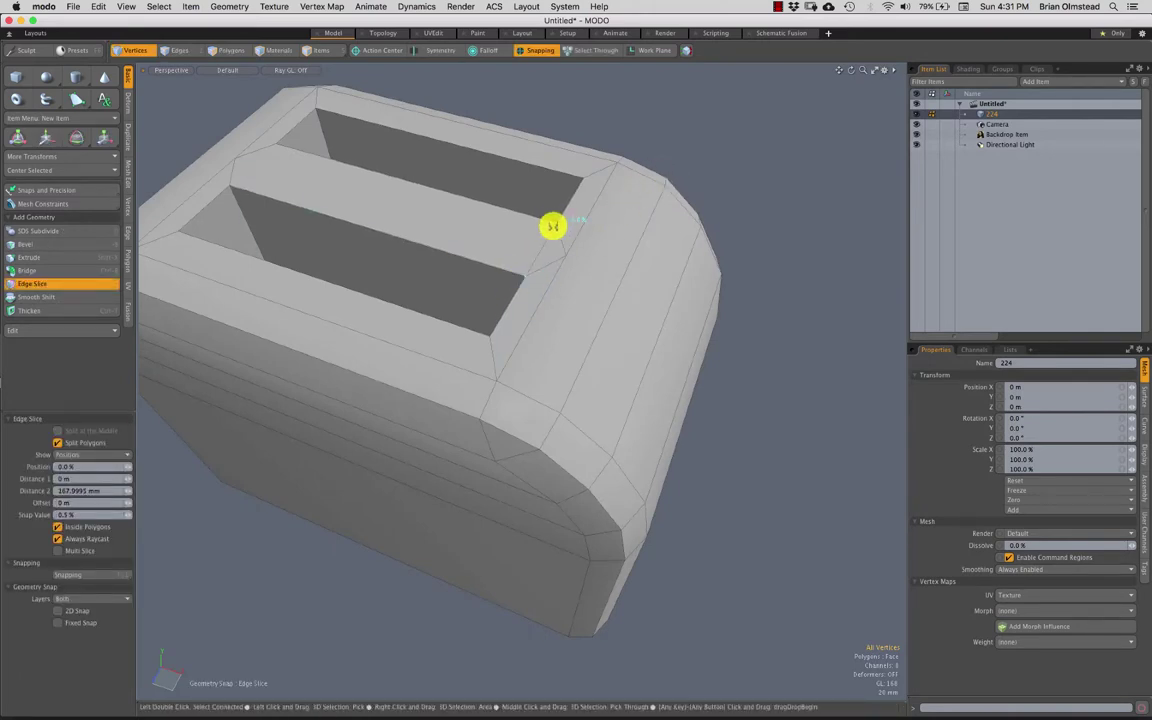
left_click_drag(530, 254, 602, 254, "alt")
key("2")
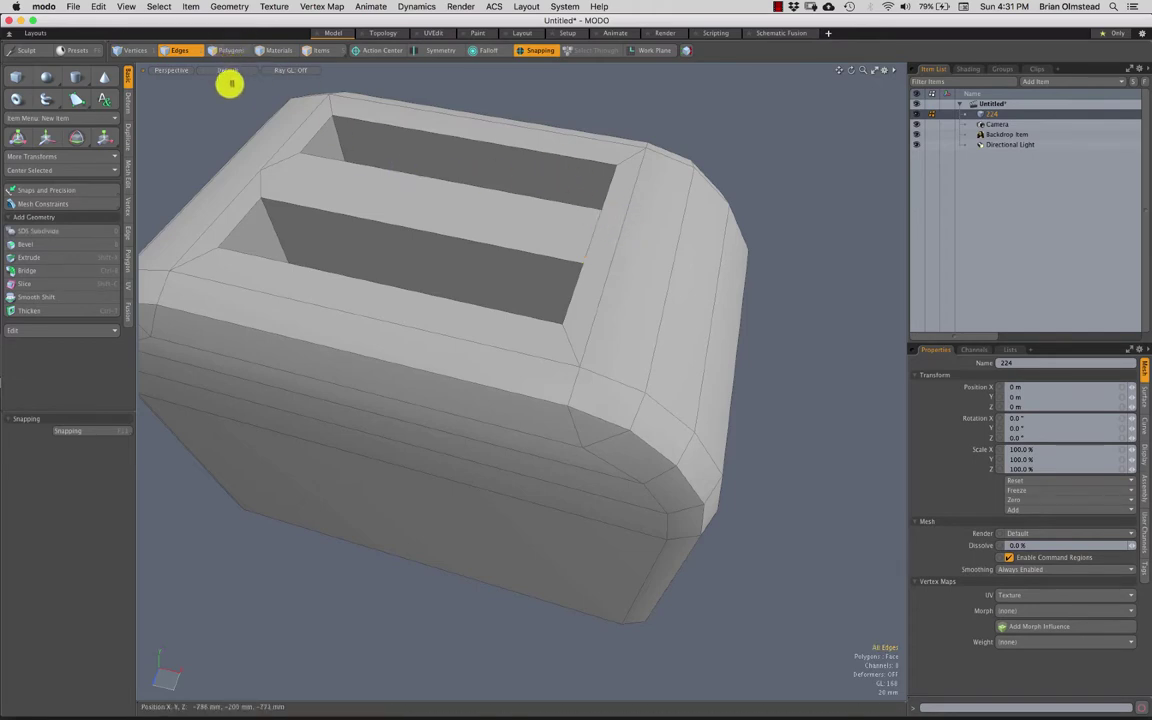
Step: Turn on vertex display and square off the divider's opposite end with a straight edge slice between the slot corners
key("ctrl+3")
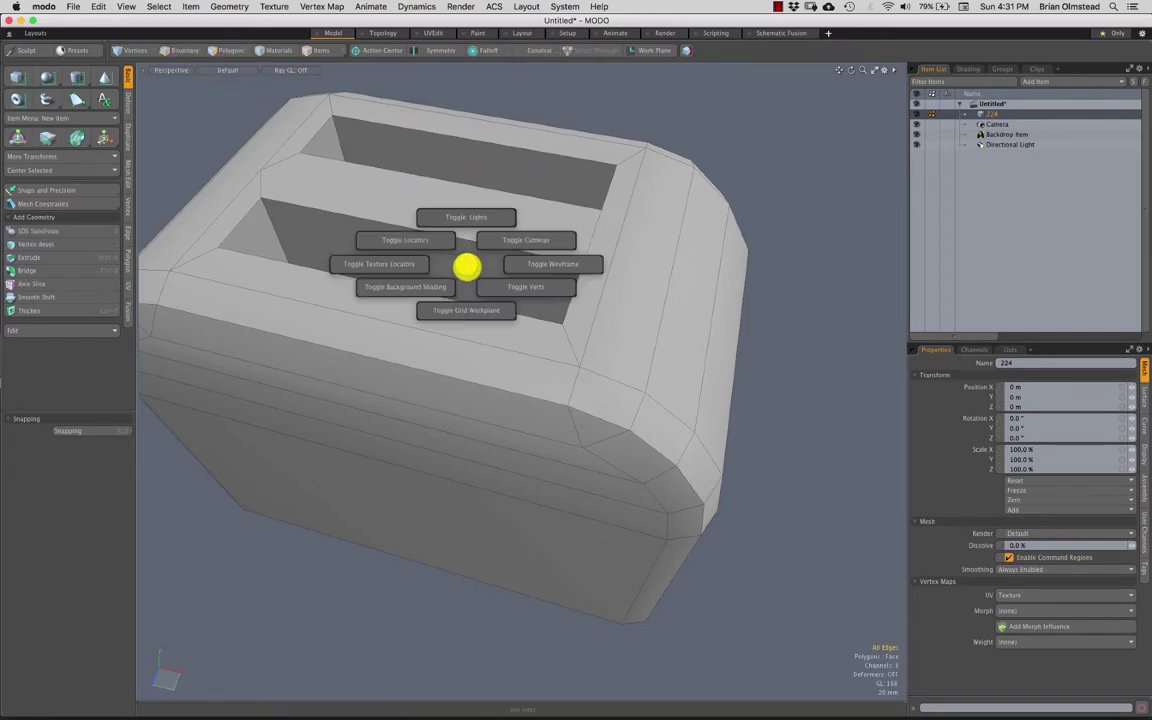
left_click(503, 286)
left_click_drag(657, 230, 617, 170, "alt")
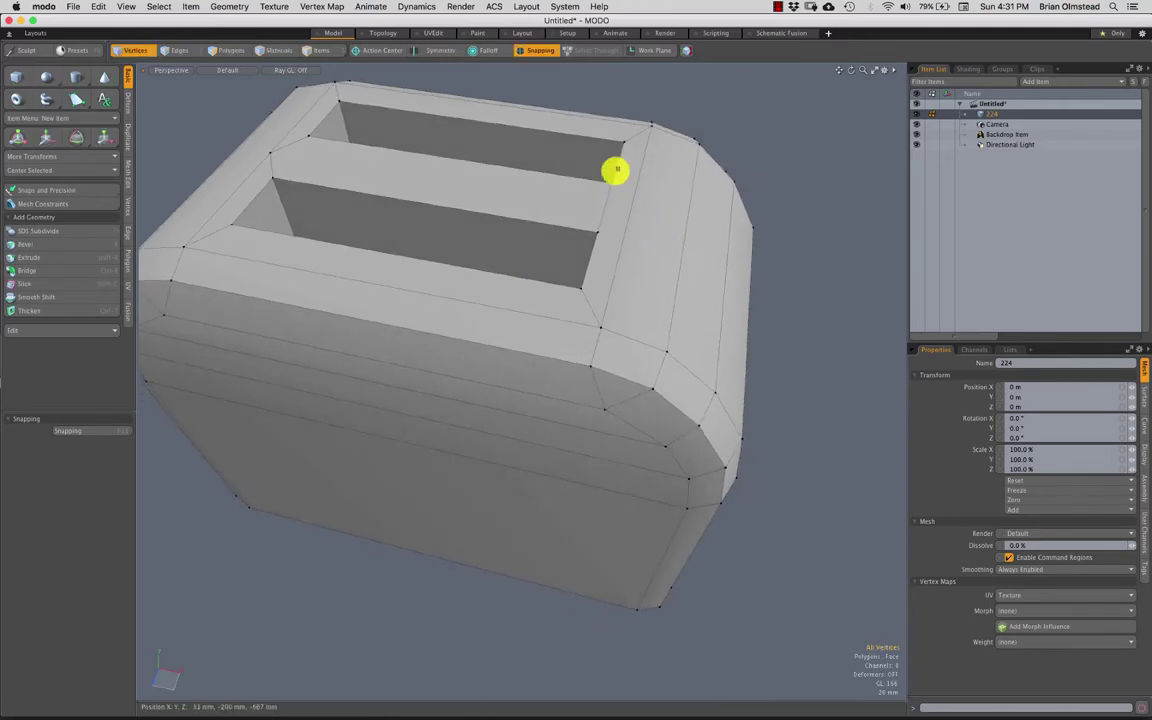
left_click_drag(540, 213, 509, 213, "alt")
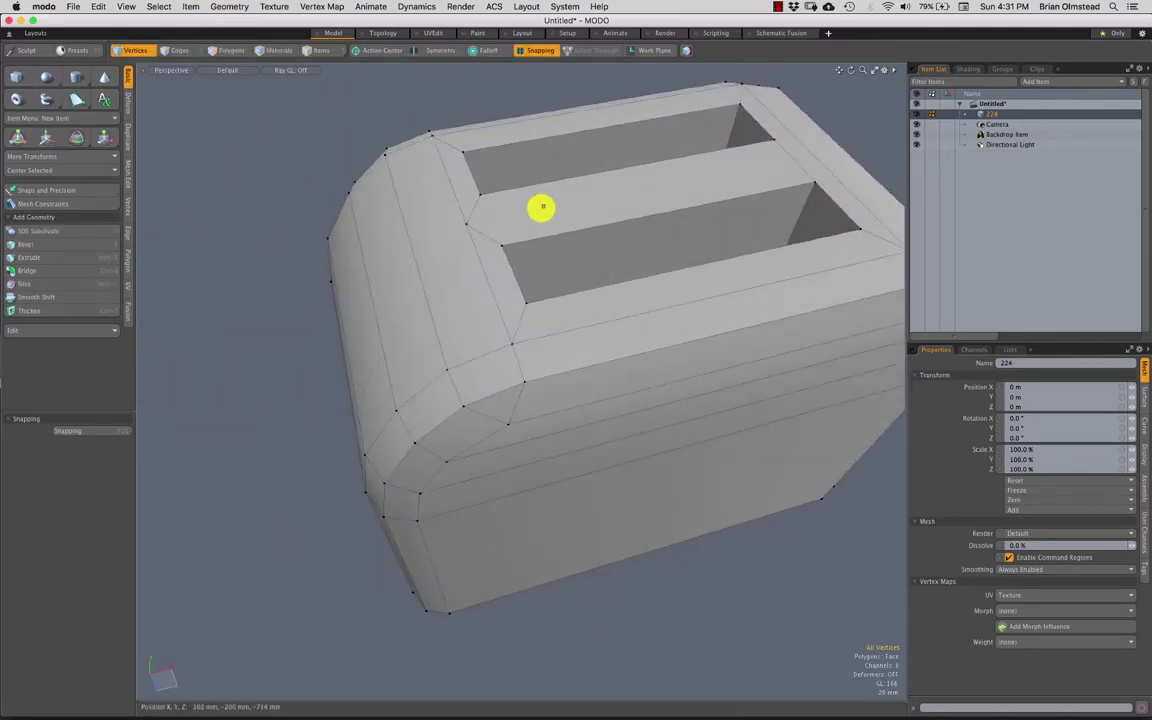
key("alt+c")
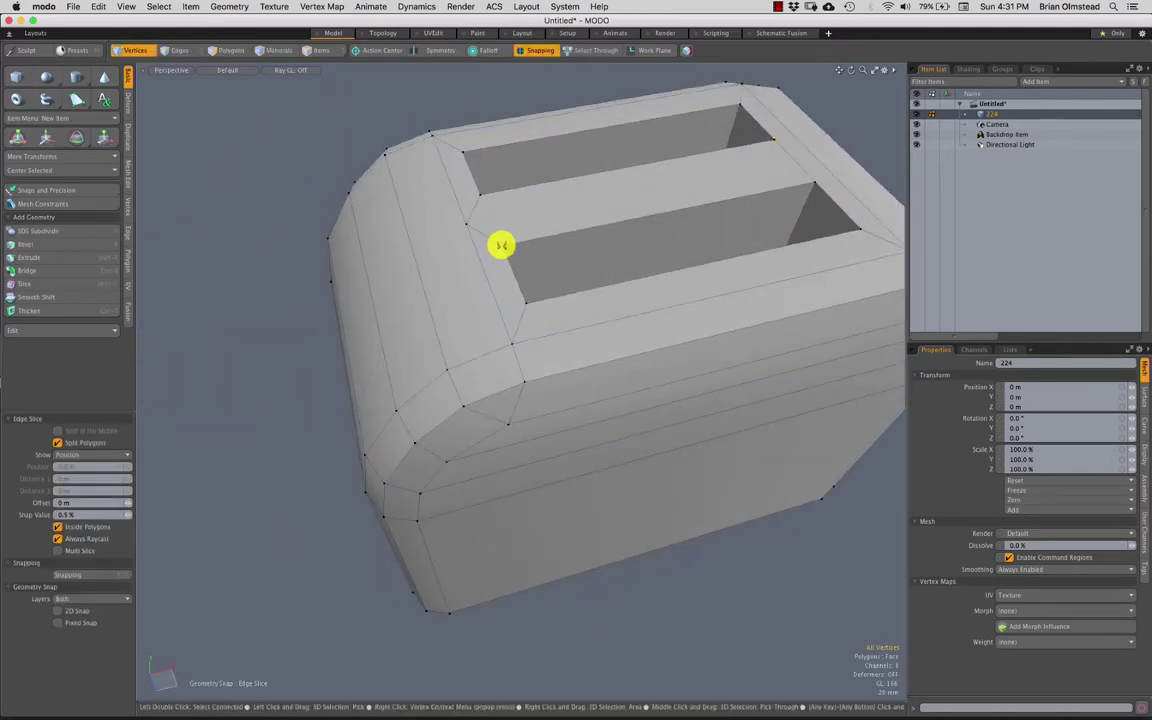
key("2")
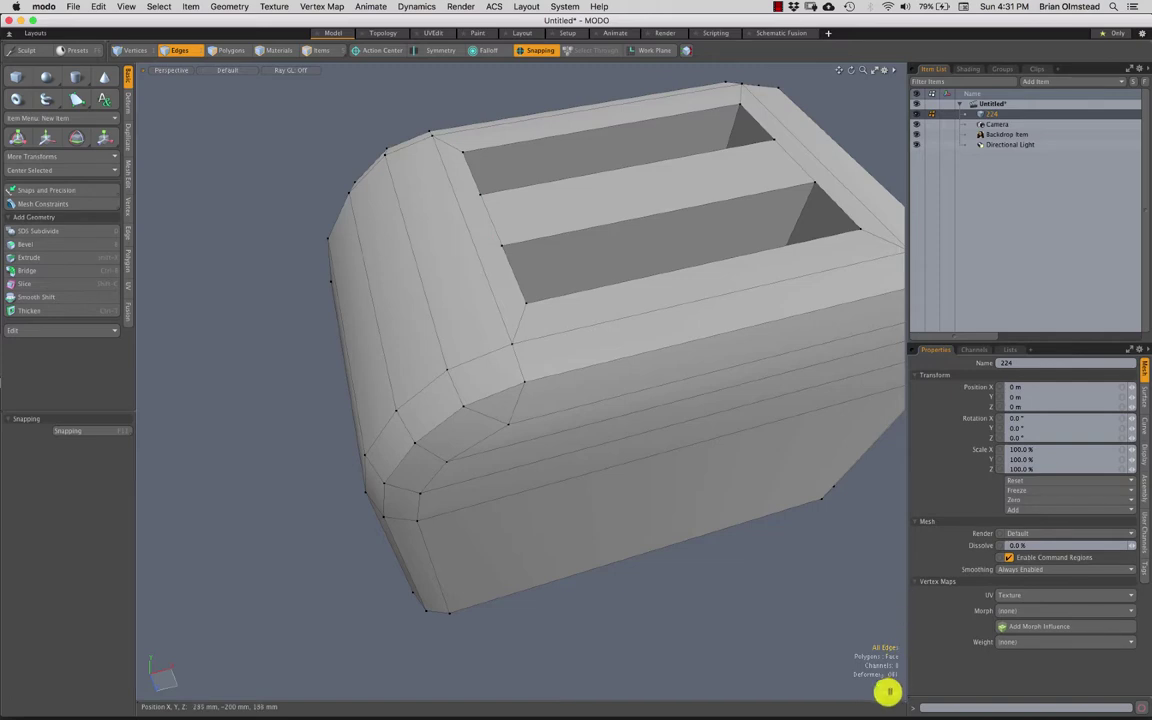
Step: Unhide the lever, move its inner end polygon 2.4 mm along X, and delete that polygon
key("3")
left_click_drag(419, 401, 490, 375, "alt")
double_click(612, 322)
scroll(478, 398, "up", 5)
scroll(540, 347, "up", 5)
scroll(548, 370, "up", 3)
left_click(588, 329)
key("w")
scroll(434, 352, "up", 3)
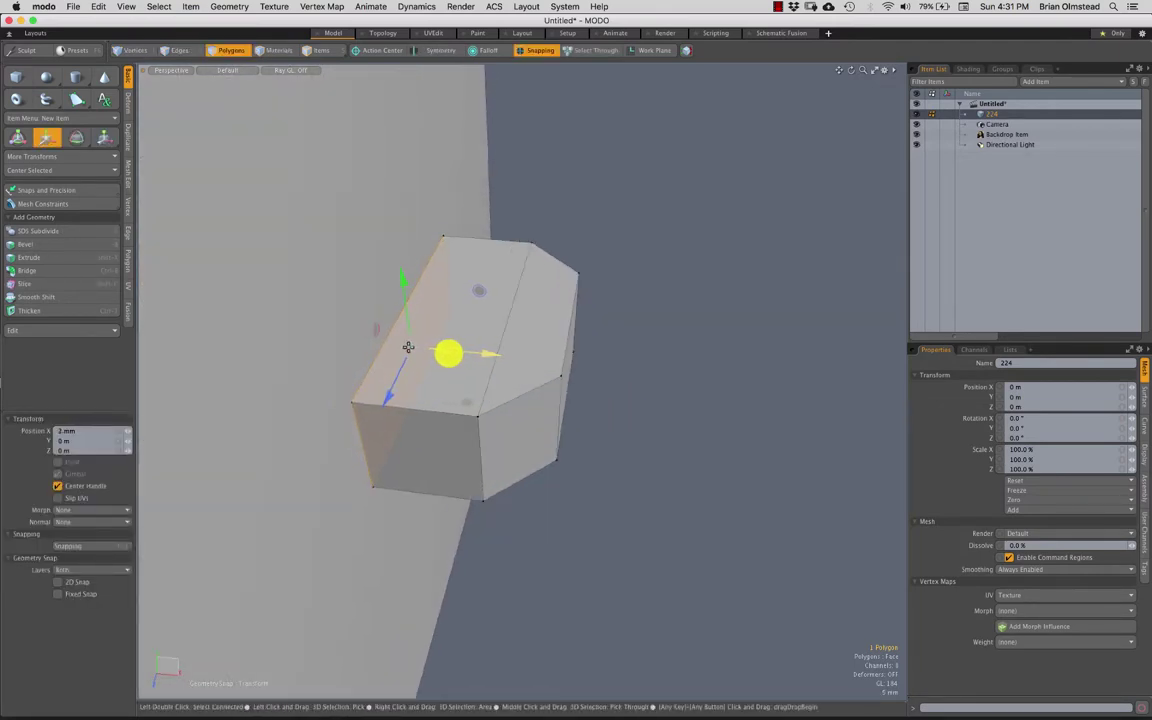
left_click_drag(445, 364, 450, 381, "alt")
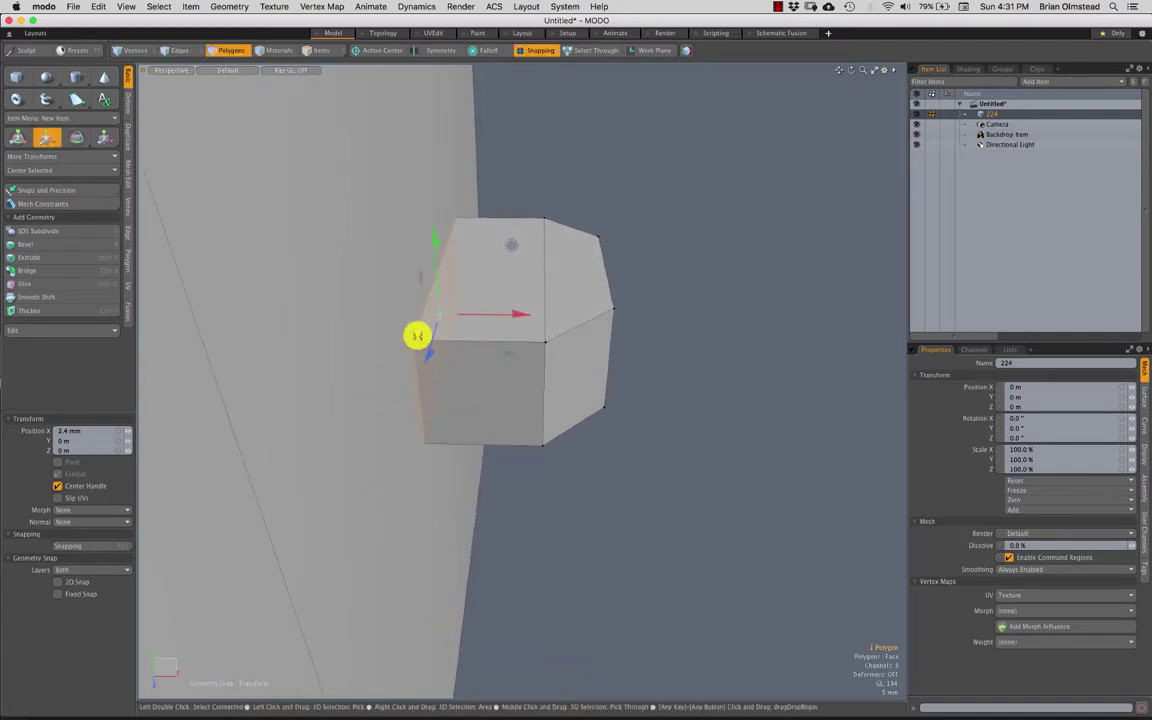
scroll(437, 352, "down", 10)
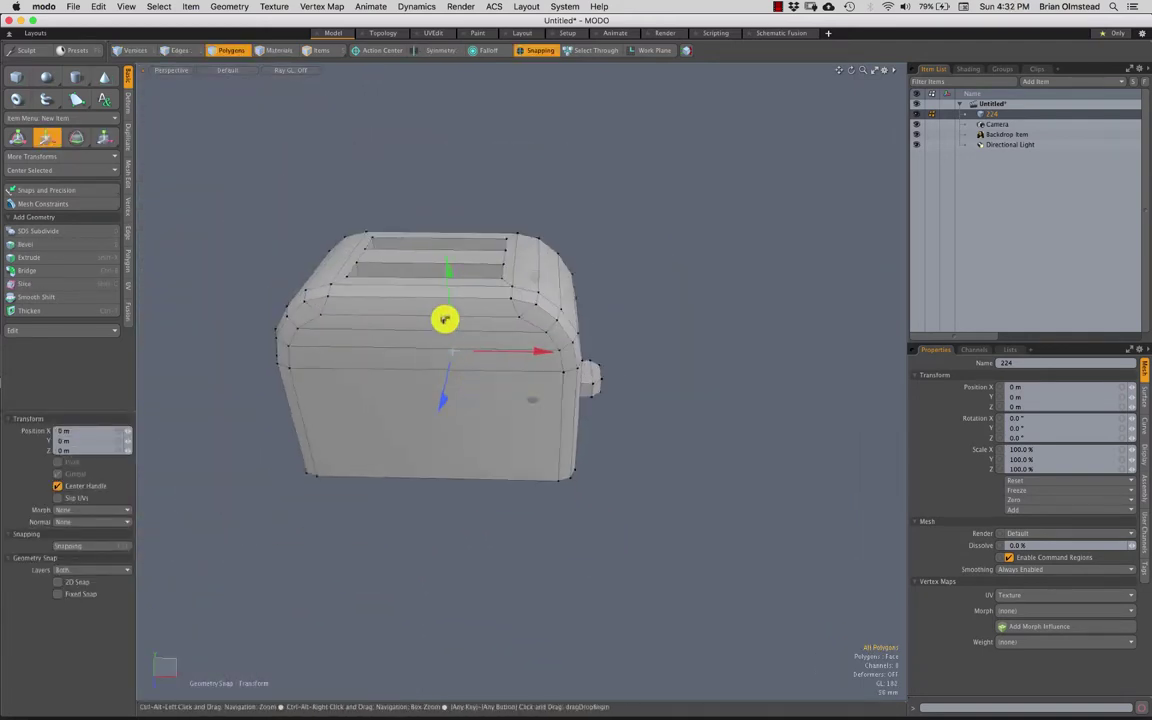
key("q")
Step: Examine the simplified toaster's vertices and edge flow around the end shoulder, slots and lever from several angles
mouse_move(472, 328)
left_mouse_down("alt")
mouse_move(491, 345)
mouse_move(512, 283)
left_mouse_up("alt")
mouse_move(638, 141)
right_mouse_down()
mouse_move(707, 368)
mouse_move(690, 235)
right_mouse_up()
key("shift+a")
left_click(683, 218)
left_click_drag(682, 218, 613, 303, "alt")
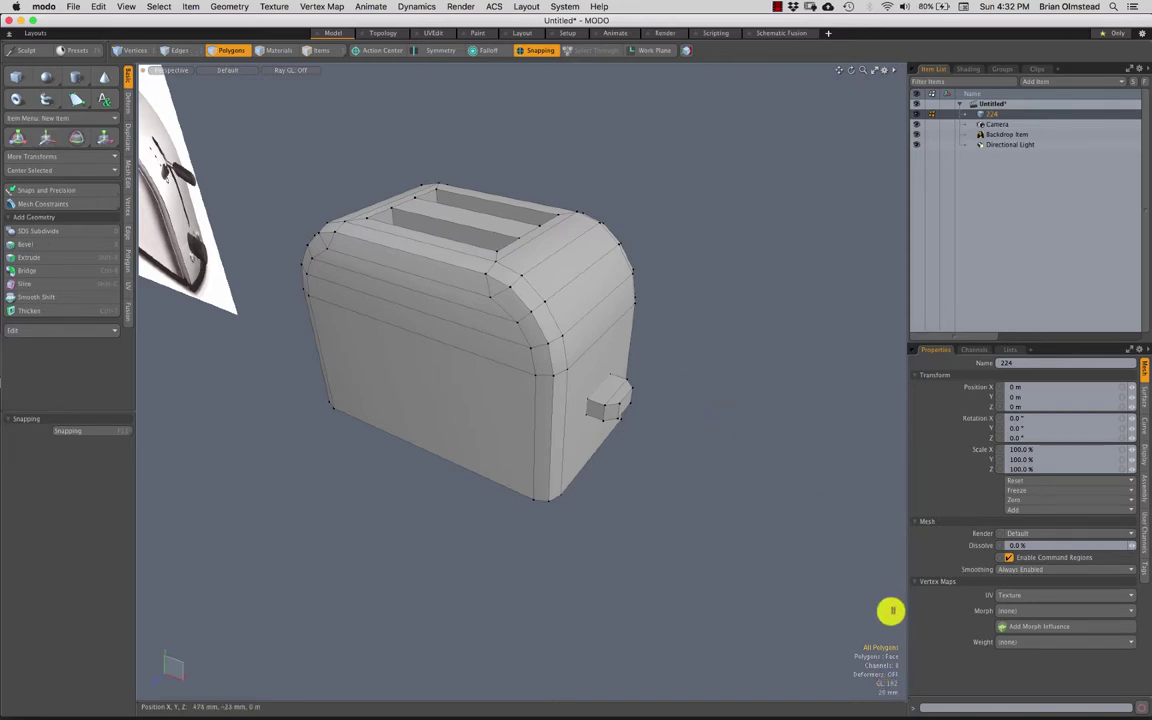
mouse_move(634, 337)
left_mouse_down("ctrl+alt")
mouse_move(571, 347)
mouse_move(655, 335)
left_mouse_up("ctrl+alt")
left_click_drag(655, 335, 705, 283, "alt")
key("1")
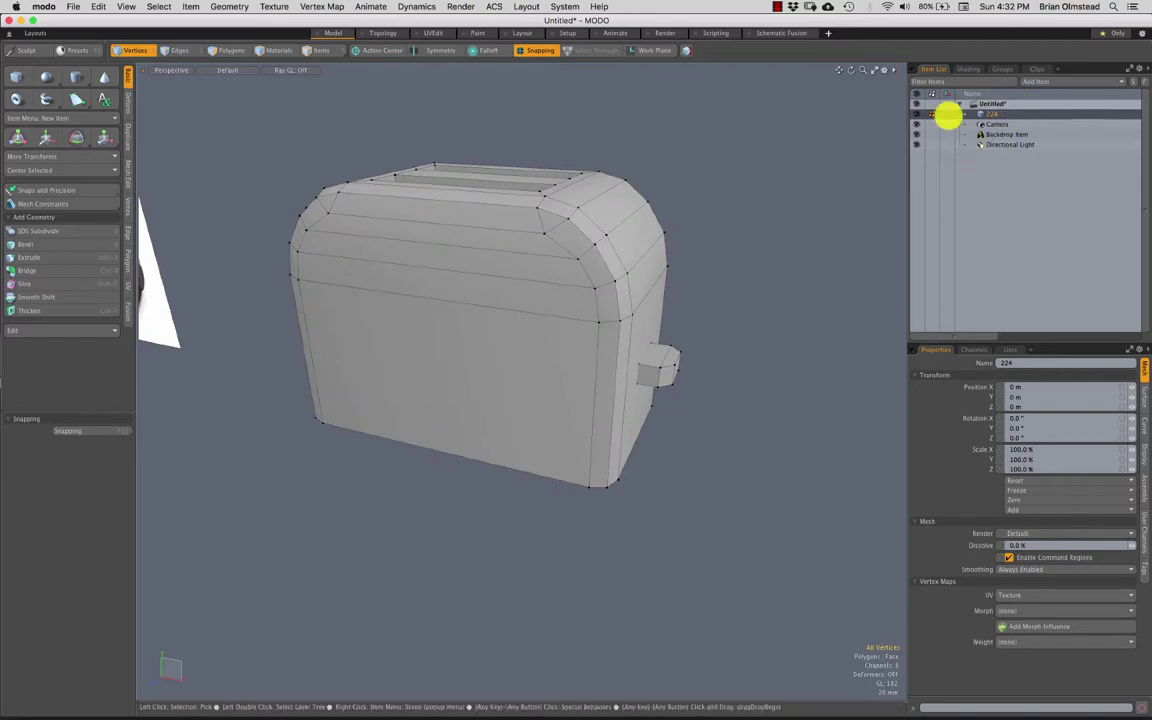
left_click_drag(589, 251, 553, 323, "alt")
Step: Turn off the wireframe and vertex display, and examine the plain shaded toaster from the lever end
key("ctrl+3")
left_click(661, 320)
left_click_drag(657, 349, 571, 406, "alt")
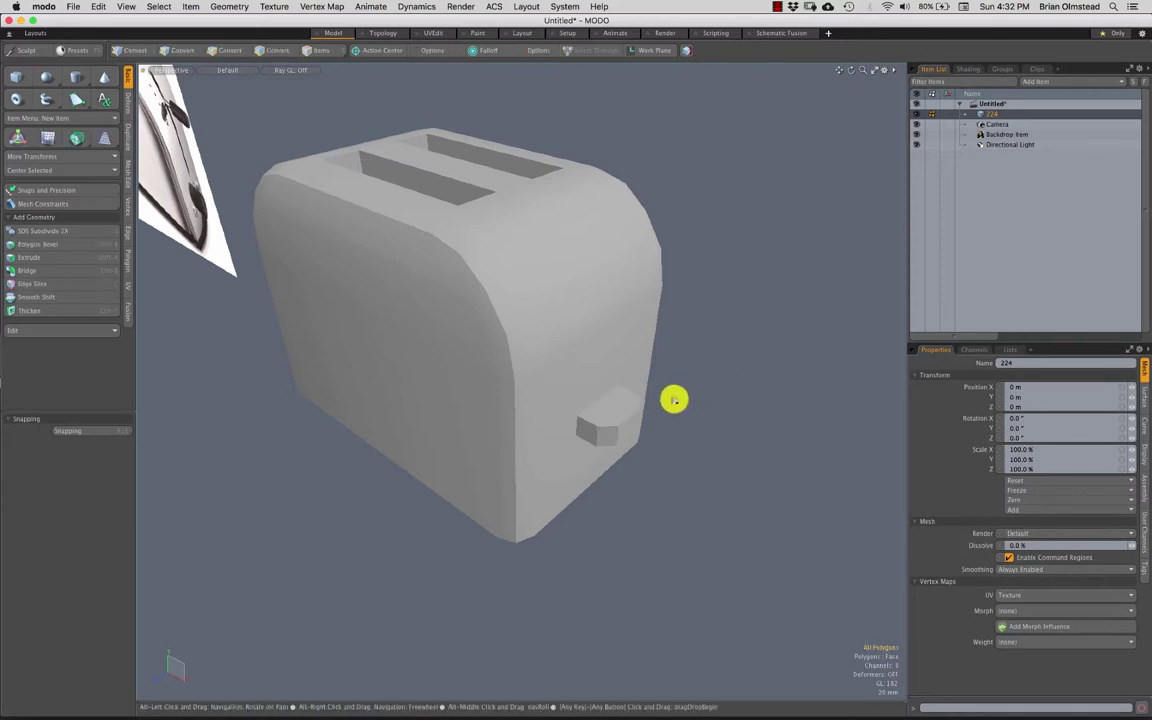
mouse_move(674, 399)
left_mouse_down("alt")
mouse_move(681, 311)
mouse_move(797, 152)
mouse_move(690, 235)
mouse_move(740, 210)
left_mouse_up("alt")
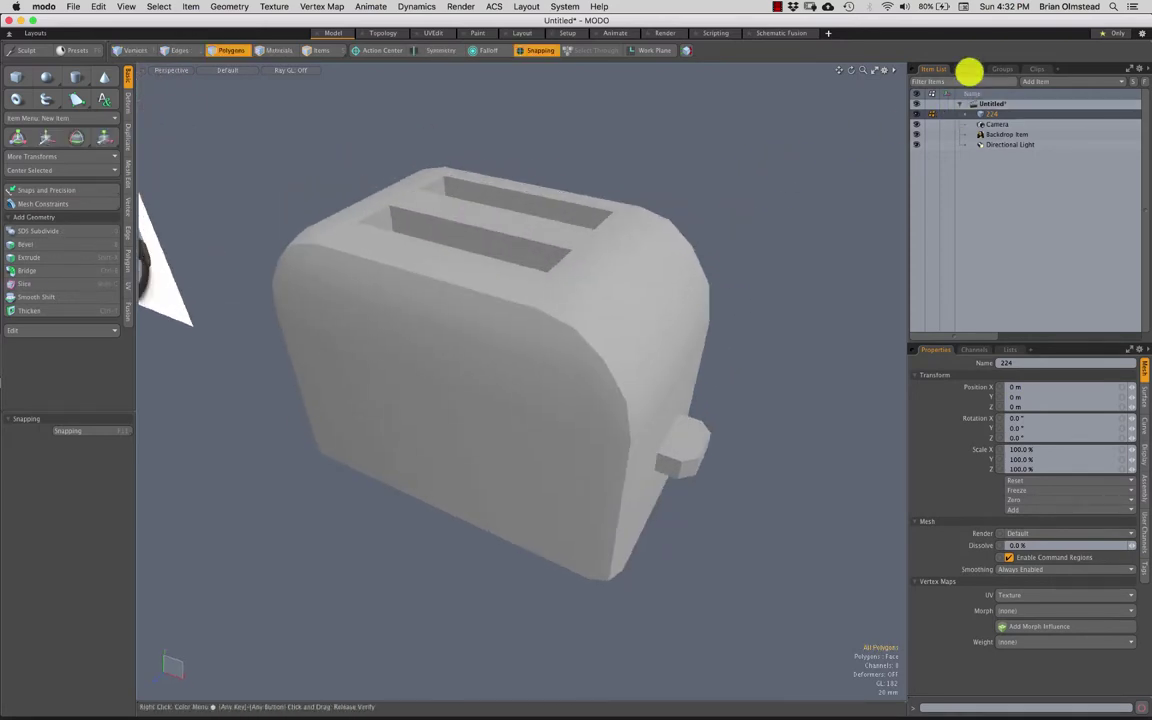
Step: Show the shader tree, select all the toaster's polygons and assign them a new material named Toaster with smoothing enabled
left_click(968, 69)
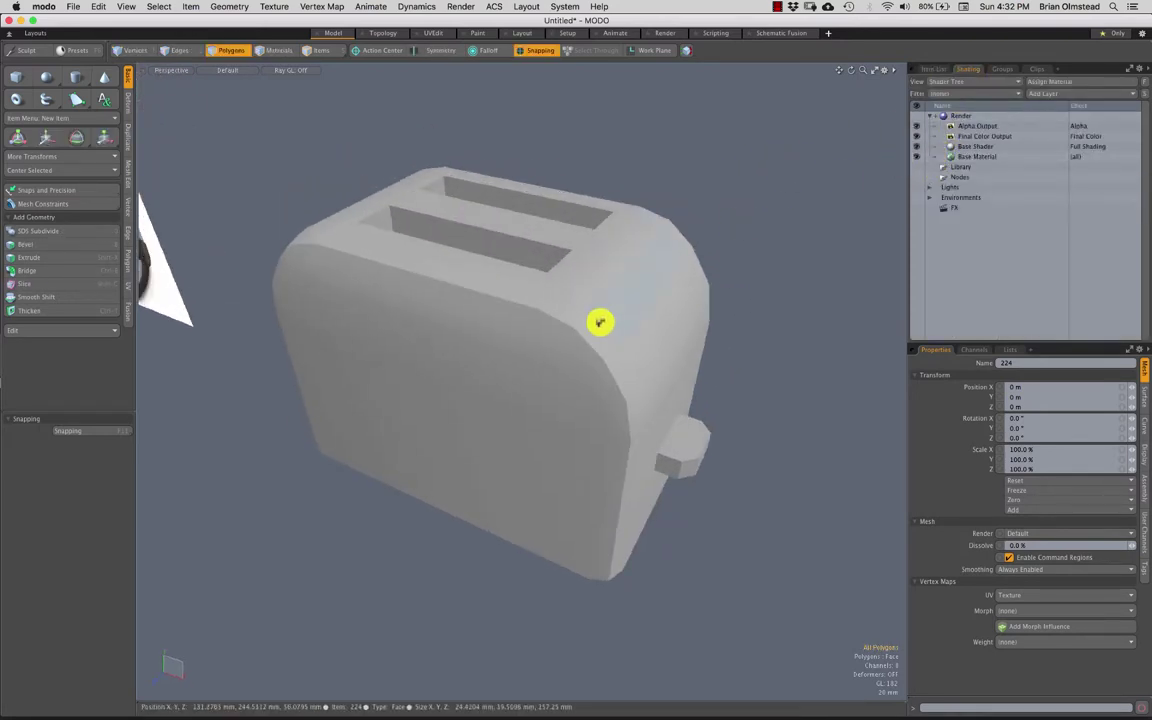
scroll(600, 322, "down", 4)
mouse_move(648, 188)
right_mouse_down()
mouse_move(381, 141)
mouse_move(746, 245)
mouse_move(732, 255)
right_mouse_up()
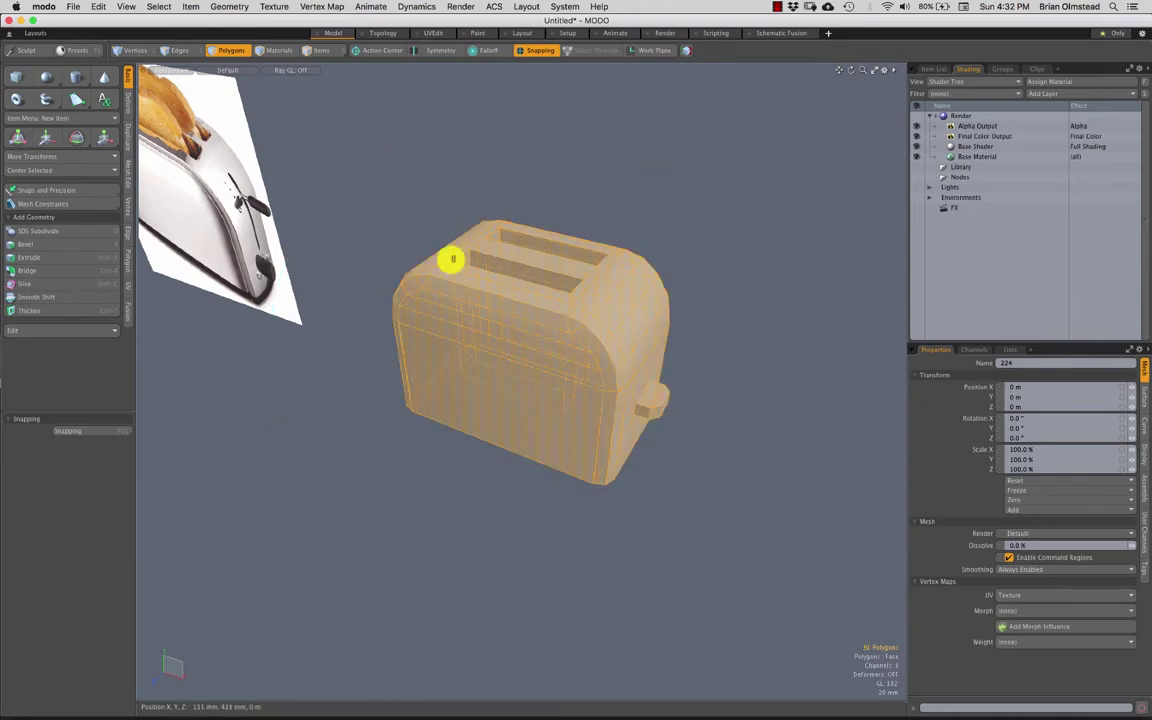
left_click(542, 198)
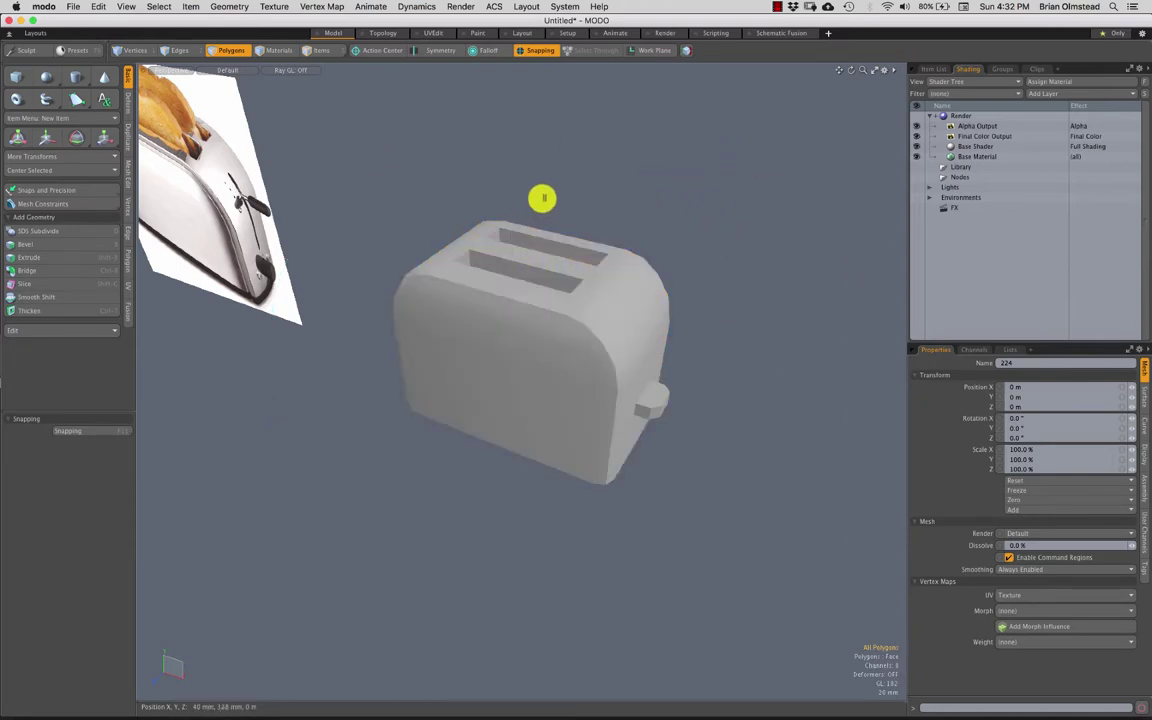
right_click_drag(672, 180, 722, 249)
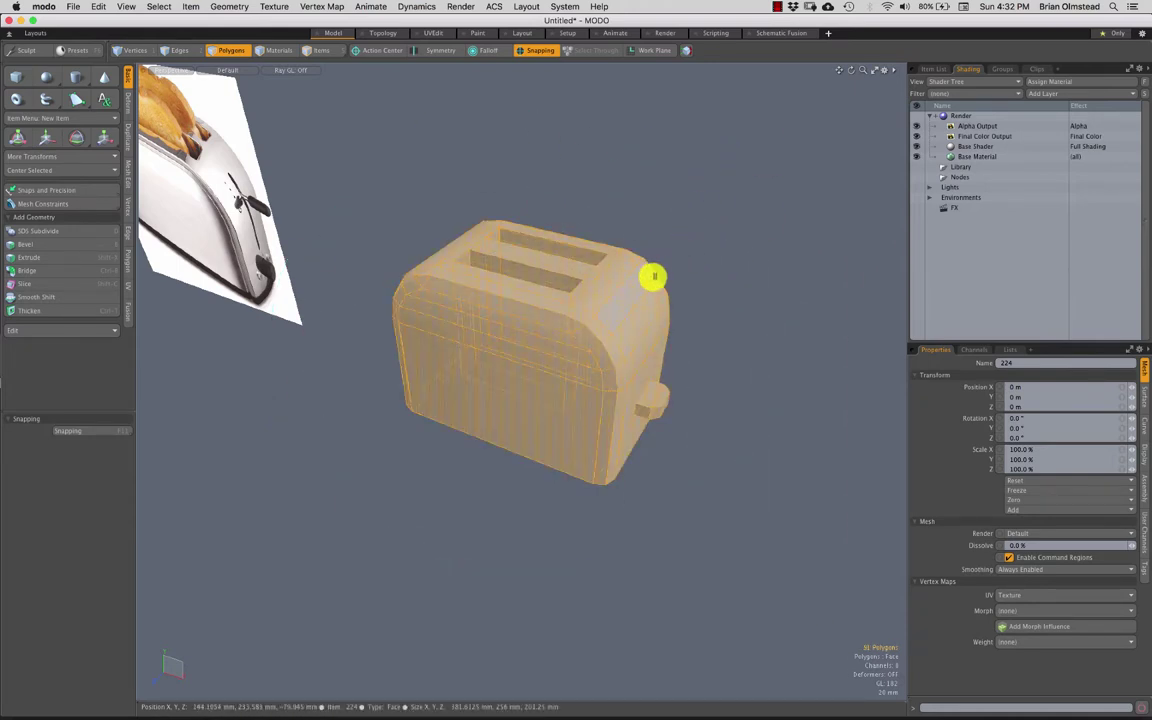
key("m")
left_click_drag(560, 254, 629, 216)
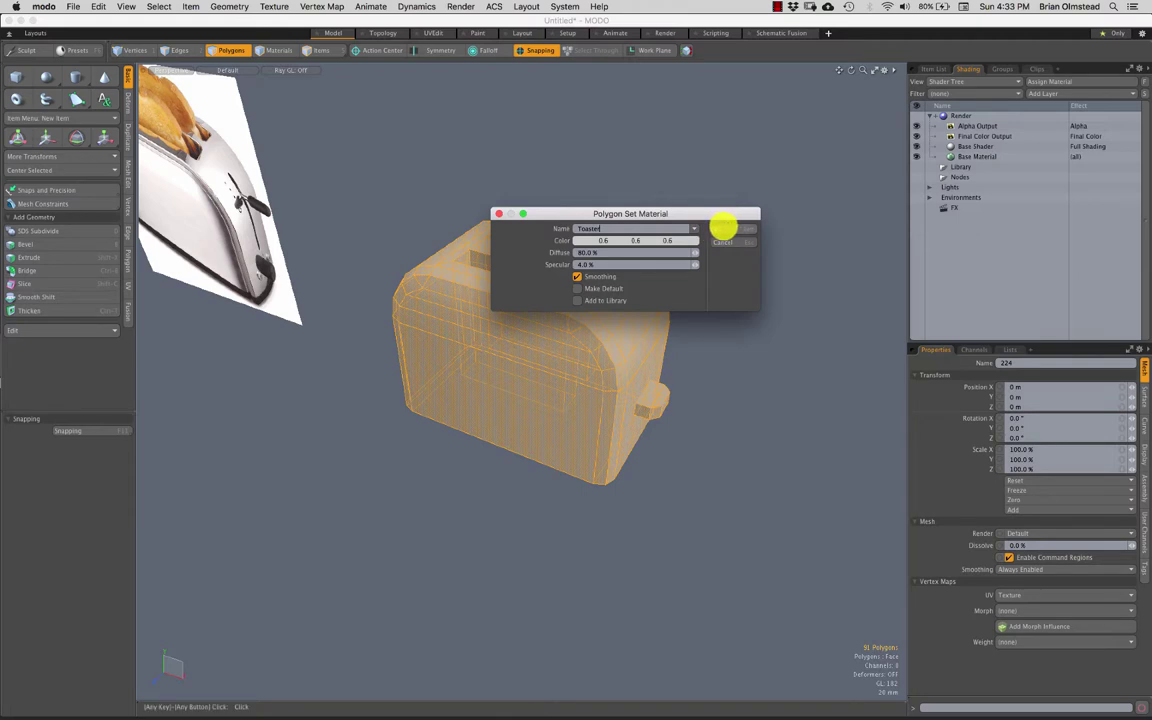
left_click(723, 228)
left_click(705, 216)
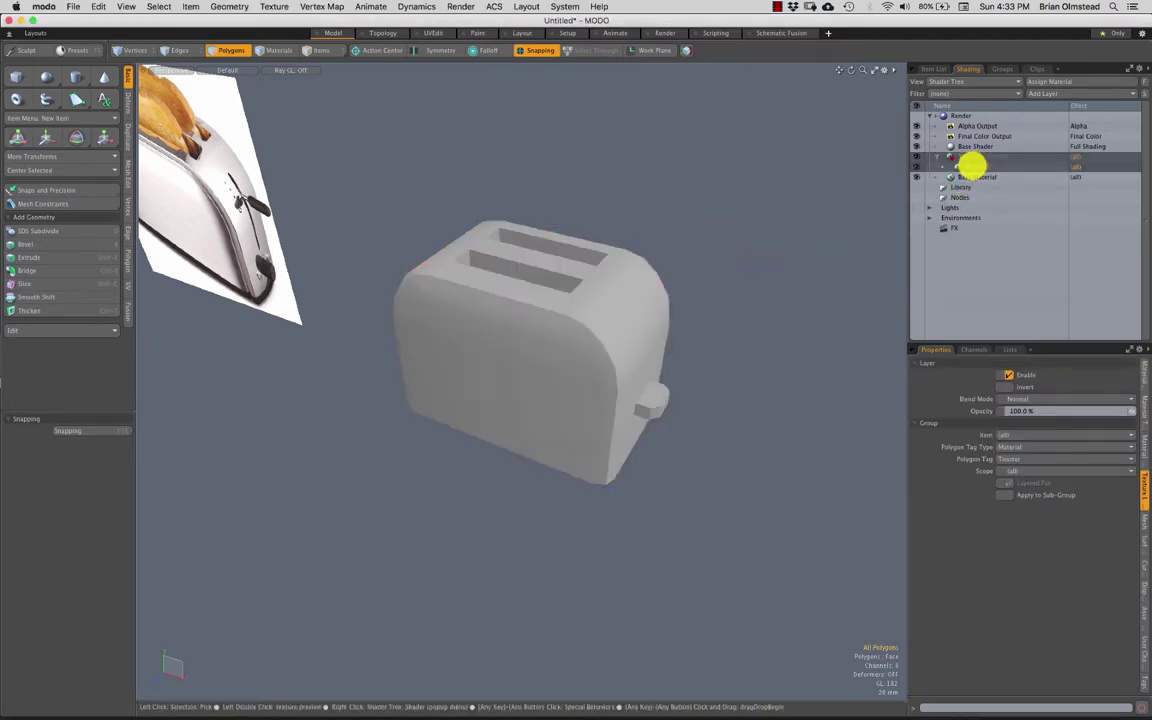
Step: Set the smoothing angle of the Toaster material to 89°
left_click(972, 167)
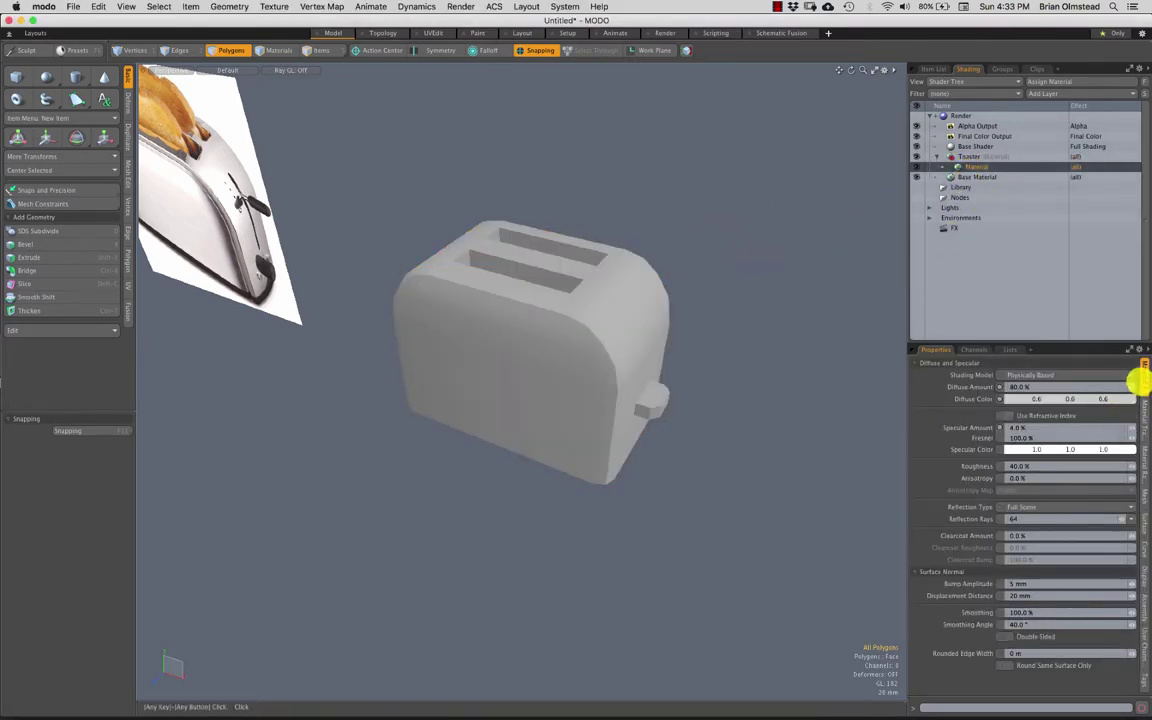
left_click_drag(1082, 345, 1082, 329)
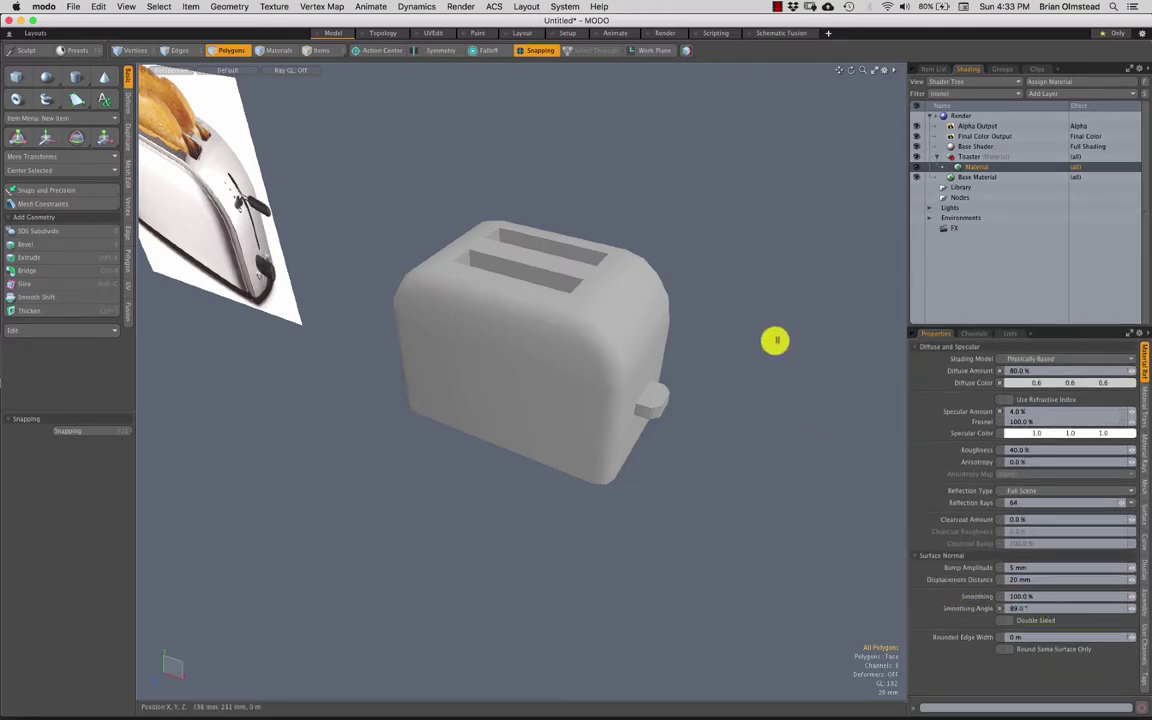
left_click_drag(645, 345, 440, 266, "alt")
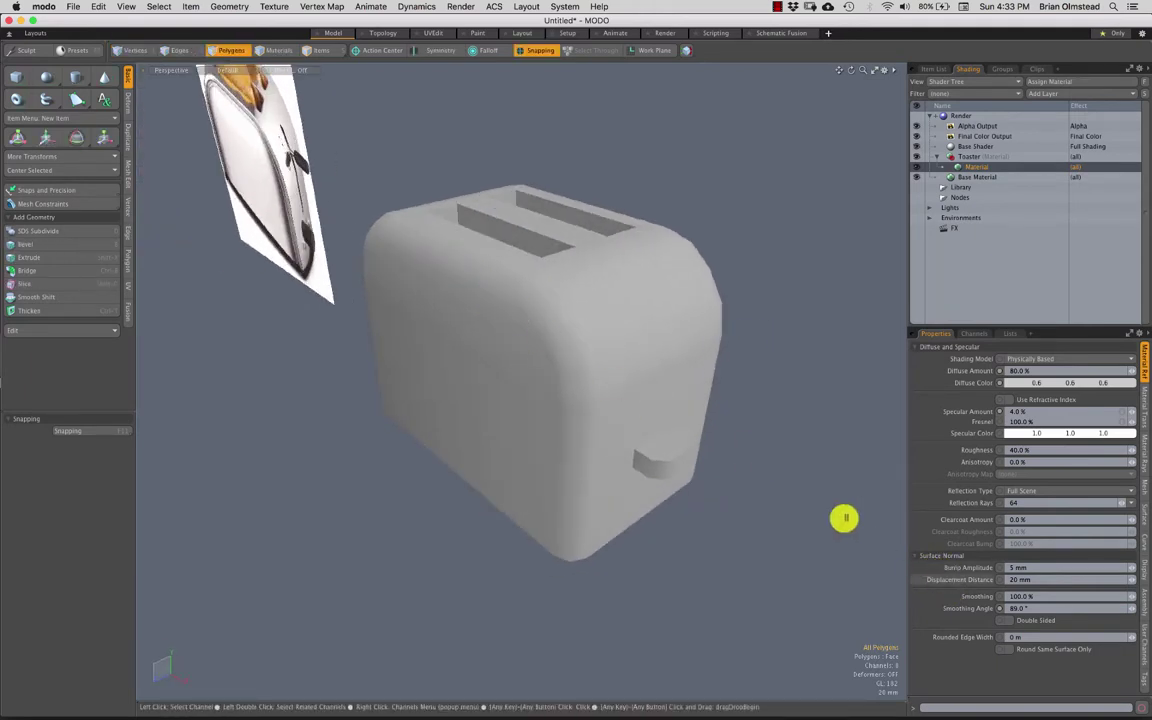
left_click_drag(841, 519, 687, 424, "alt")
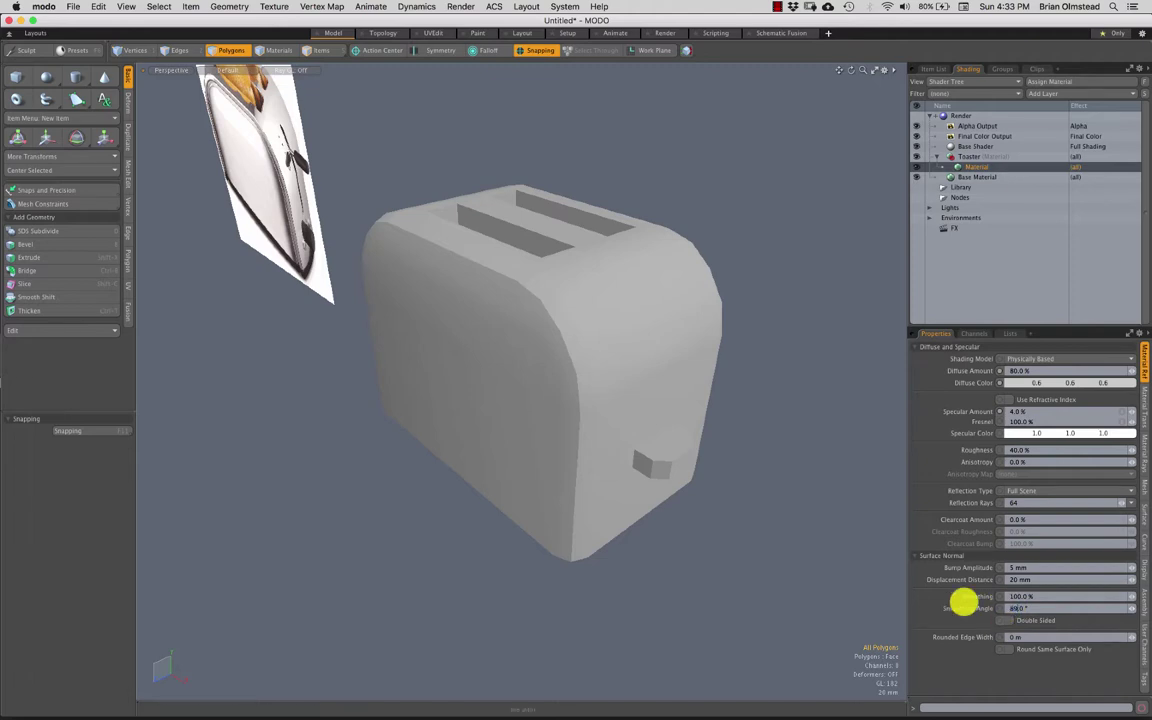
Step: Examine the smoothed shading around the slot ends, rounded shoulders and lever, selecting adjoining polygons to compare their angles
scroll(532, 270, "up", 5)
left_click_drag(532, 270, 662, 261, "alt")
scroll(597, 296, "up", 5)
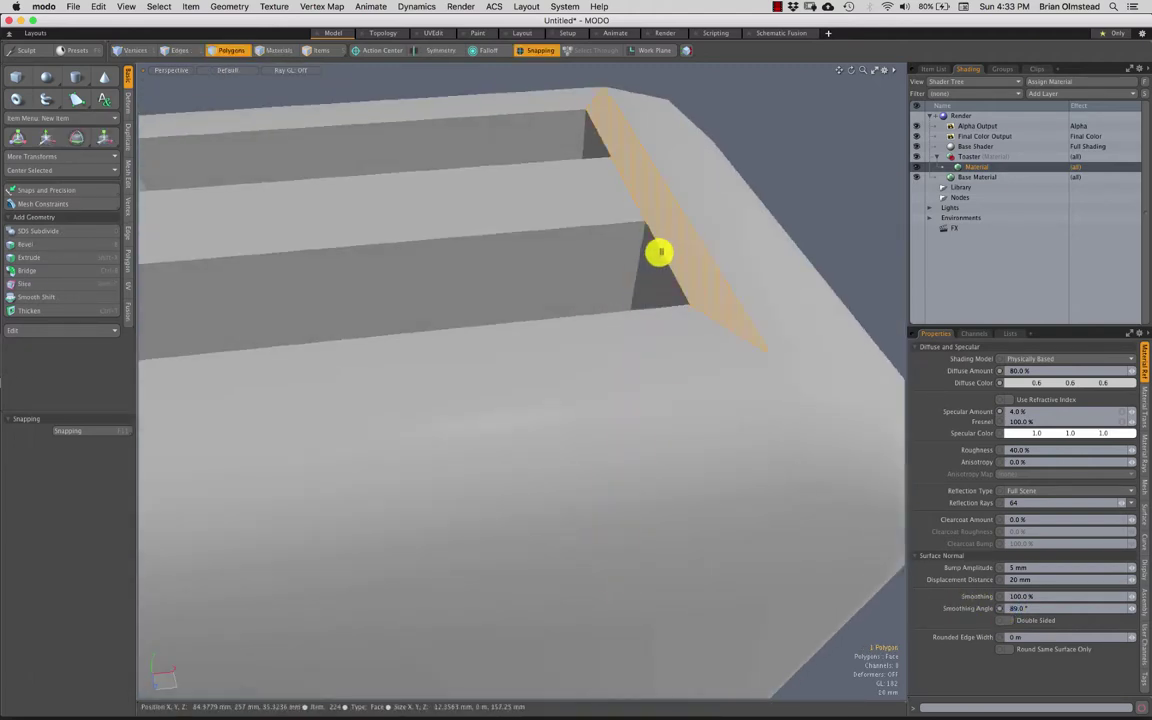
left_click(665, 256, "ctrl")
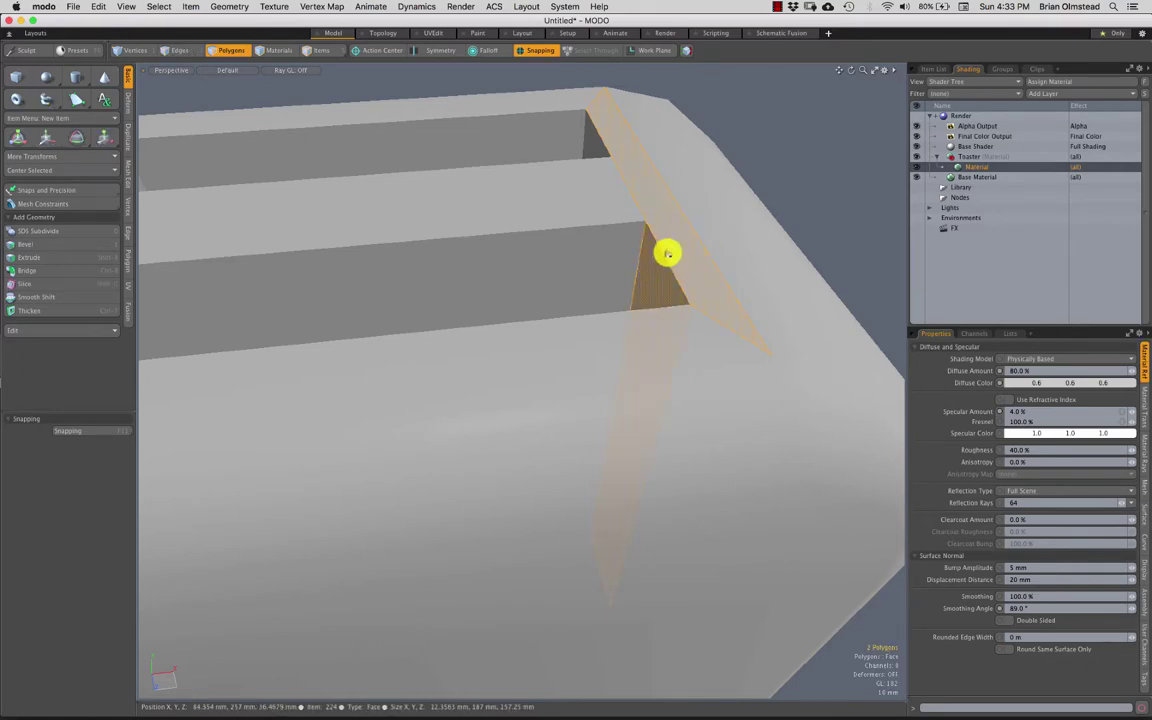
left_click_drag(668, 253, 609, 249, "alt")
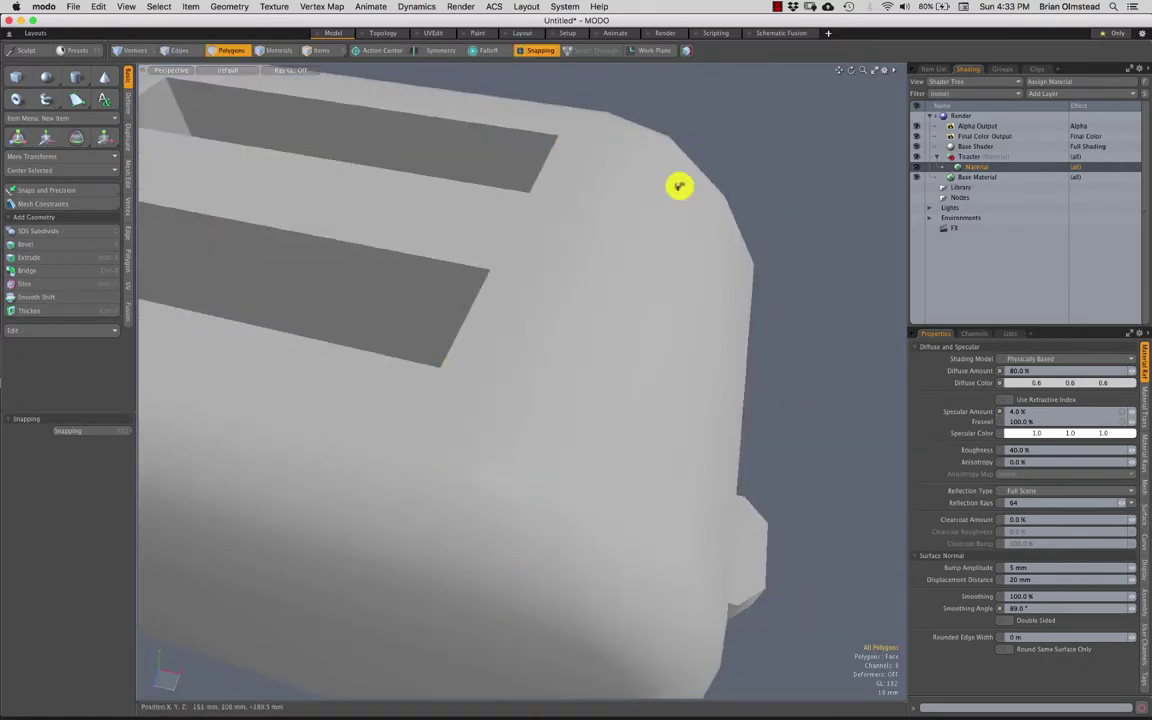
left_click_drag(679, 186, 550, 283, "alt")
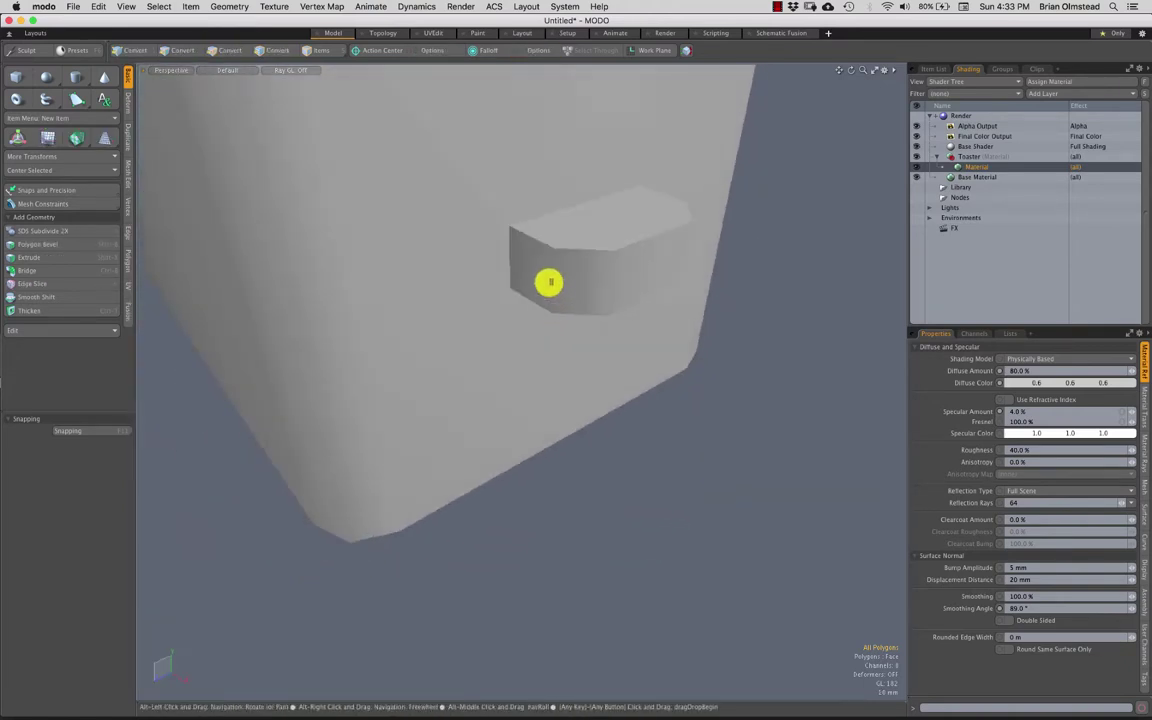
left_click(543, 283)
left_click_drag(634, 270, 505, 385, "alt")
left_click(524, 347)
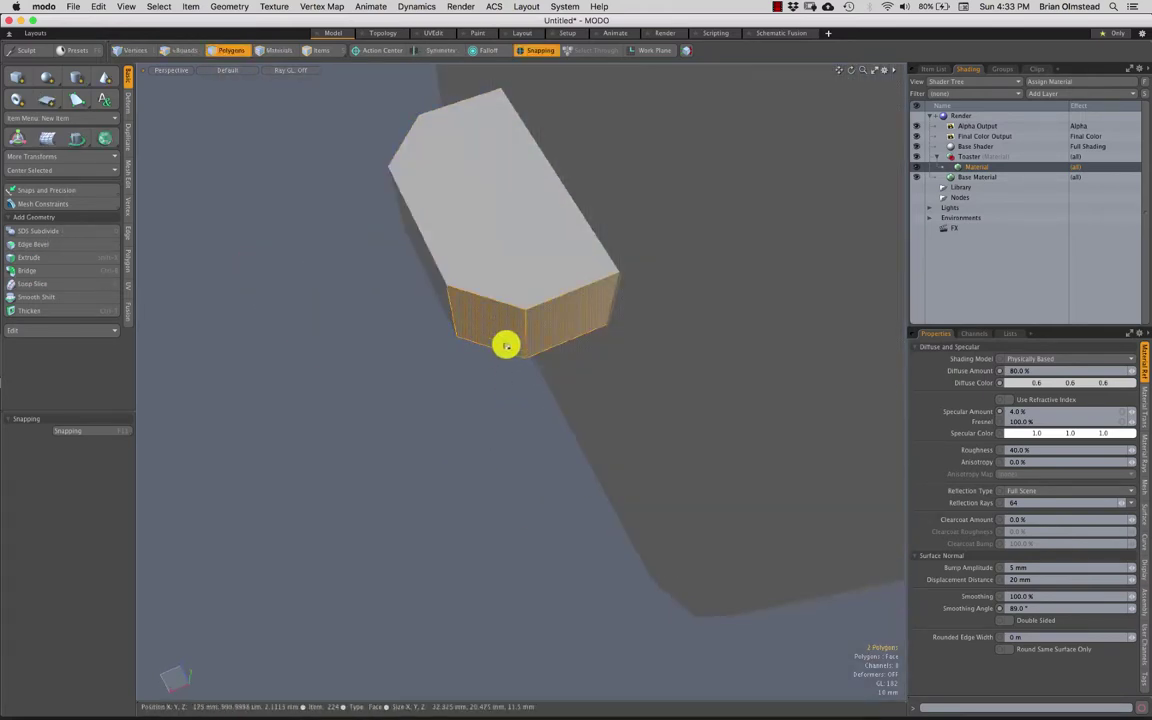
left_click_drag(497, 328, 525, 370, "alt")
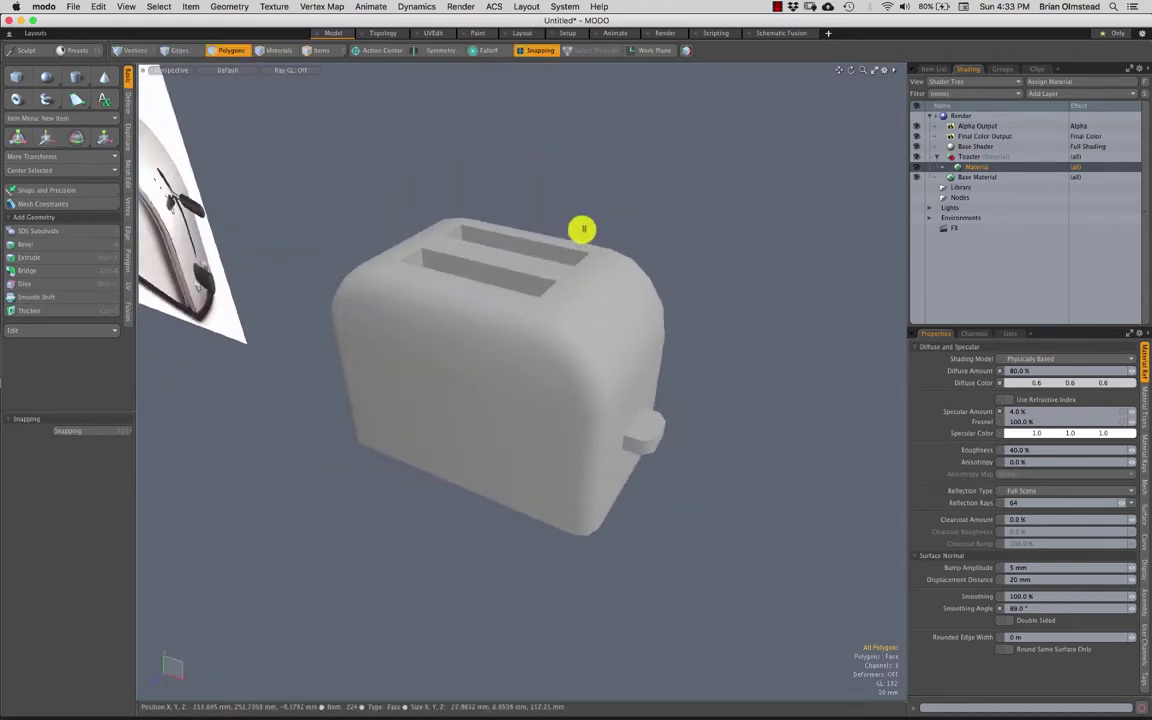
left_click_drag(595, 294, 505, 425, "alt")
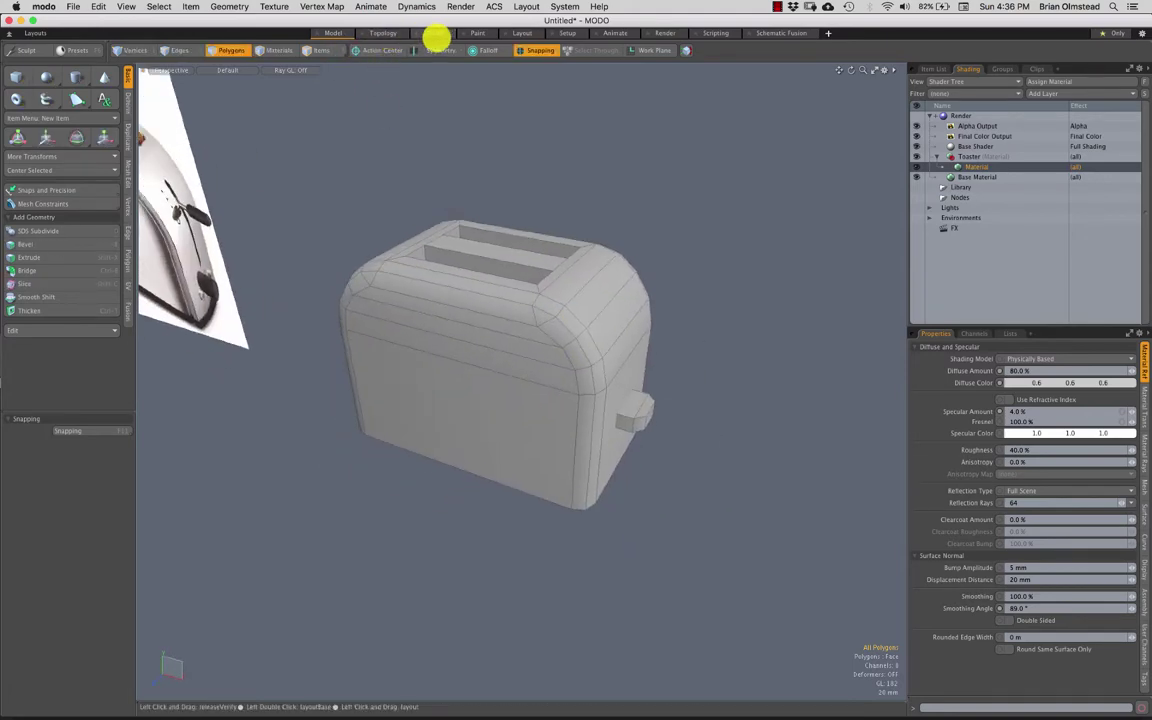
Step: Switch to the UV editing layout and show the mesh's vertex map lists
left_click(433, 35)
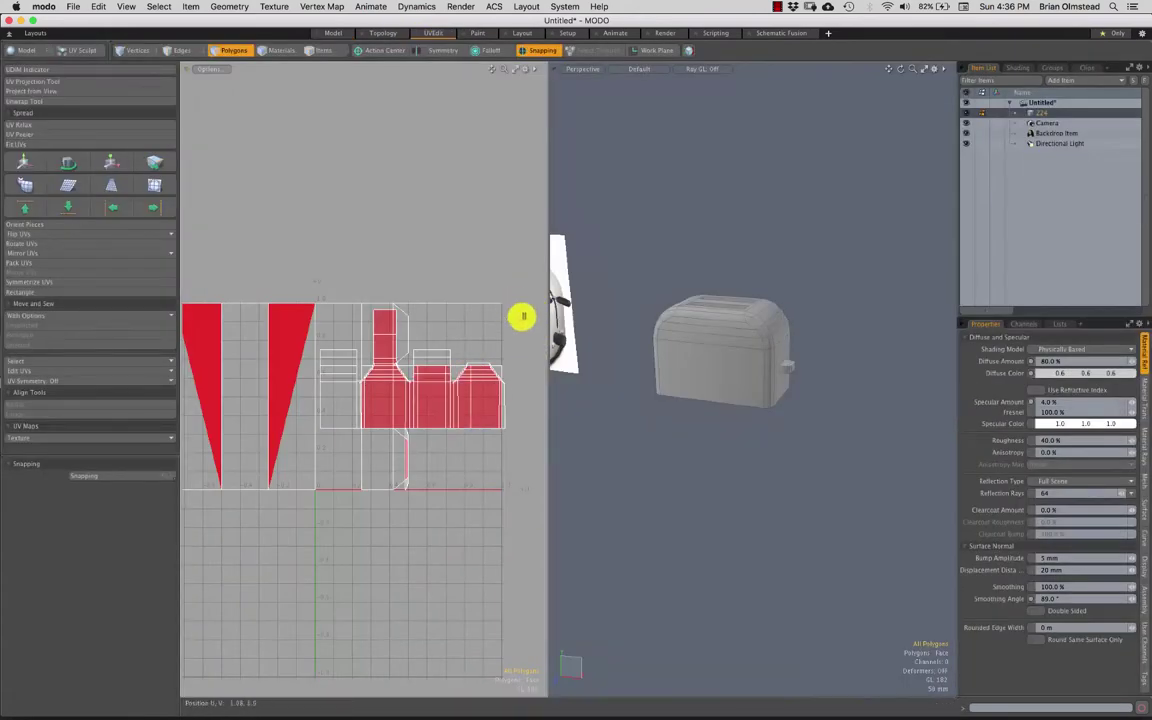
left_click_drag(481, 365, 347, 308, "ctrl+alt")
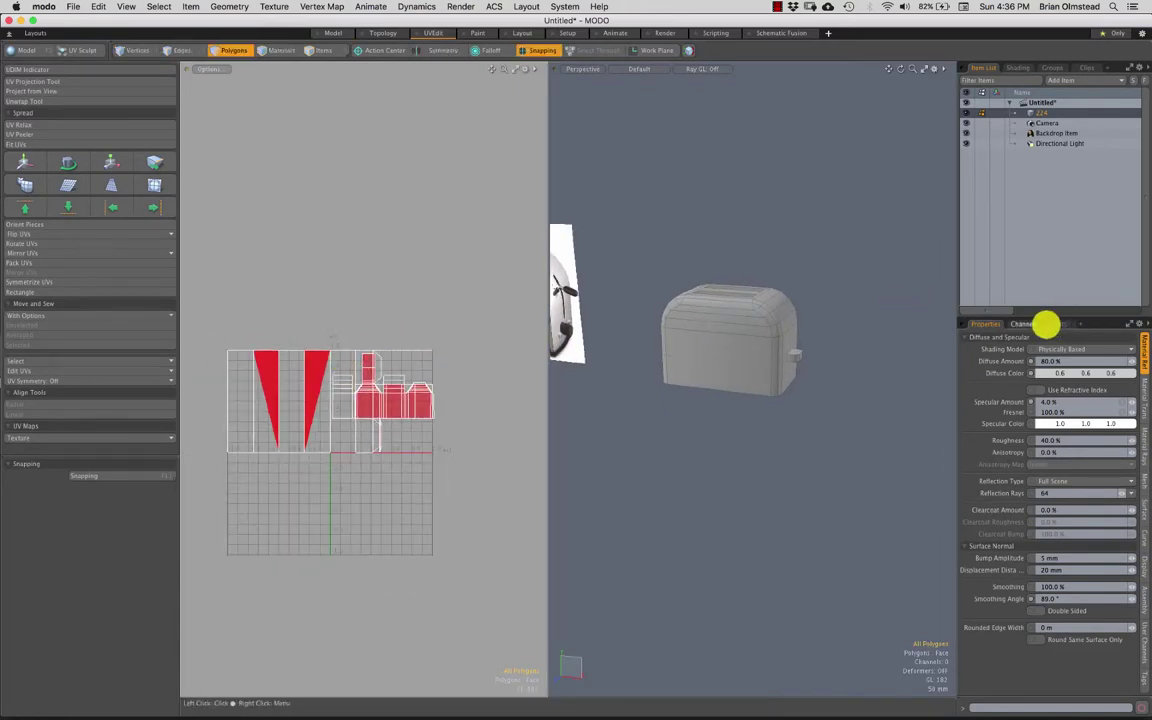
left_click(1050, 323)
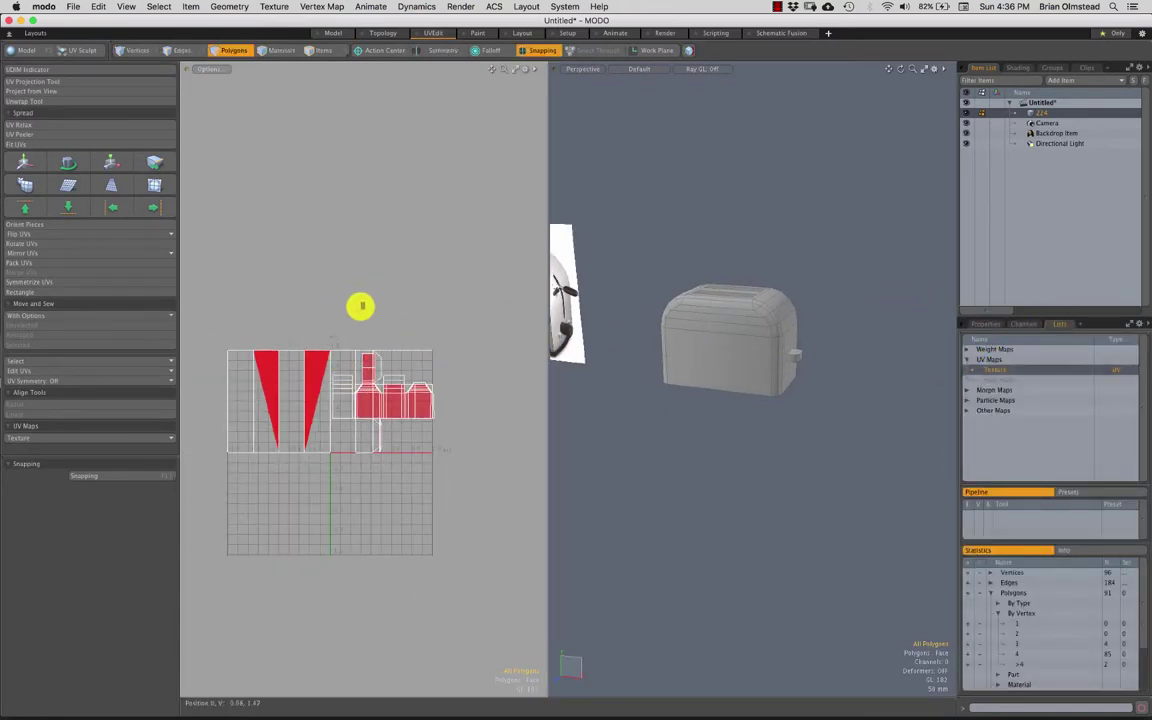
Step: Select all the existing UVs, scale them down and move them above the UV grid, clear of the texture area
right_click_drag(488, 442, 390, 325)
key("w")
scroll(370, 449, "up", 2)
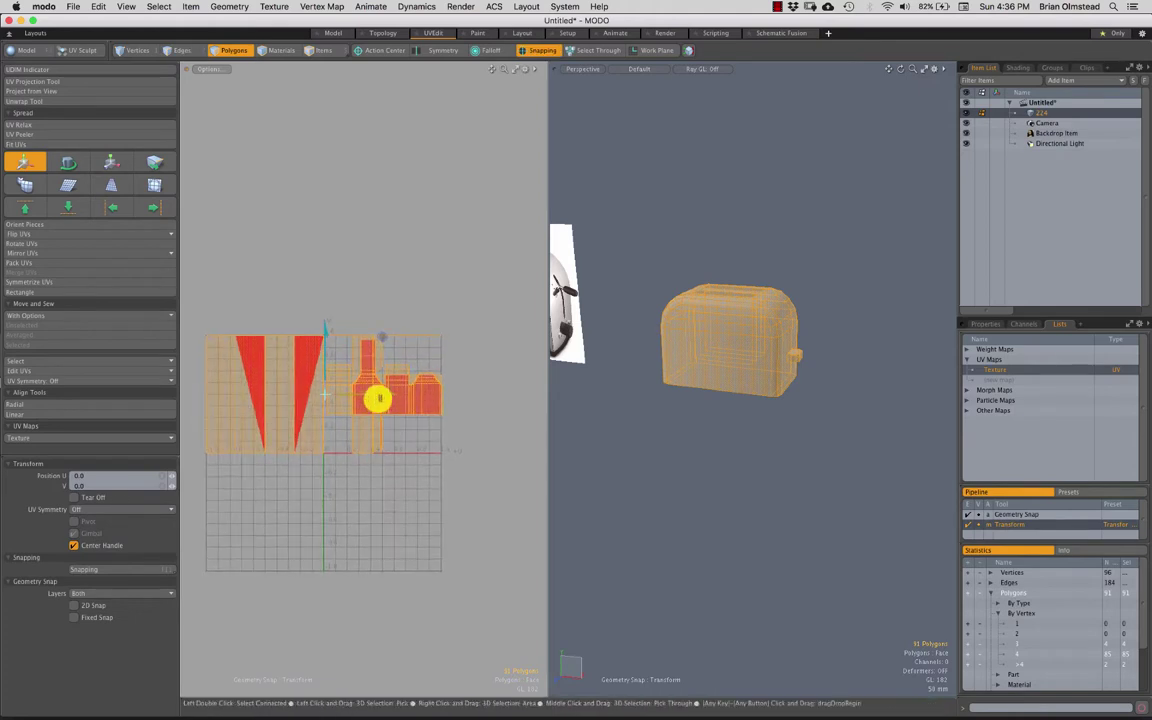
key("r")
left_click_drag(377, 345, 346, 233)
key("w")
key("space")
Step: Select the connected toaster body without the lever and widen the 3D view beside the UV view
left_click(690, 428)
scroll(748, 393, "up", 3)
left_click_drag(748, 393, 705, 345, "alt")
double_click(708, 341)
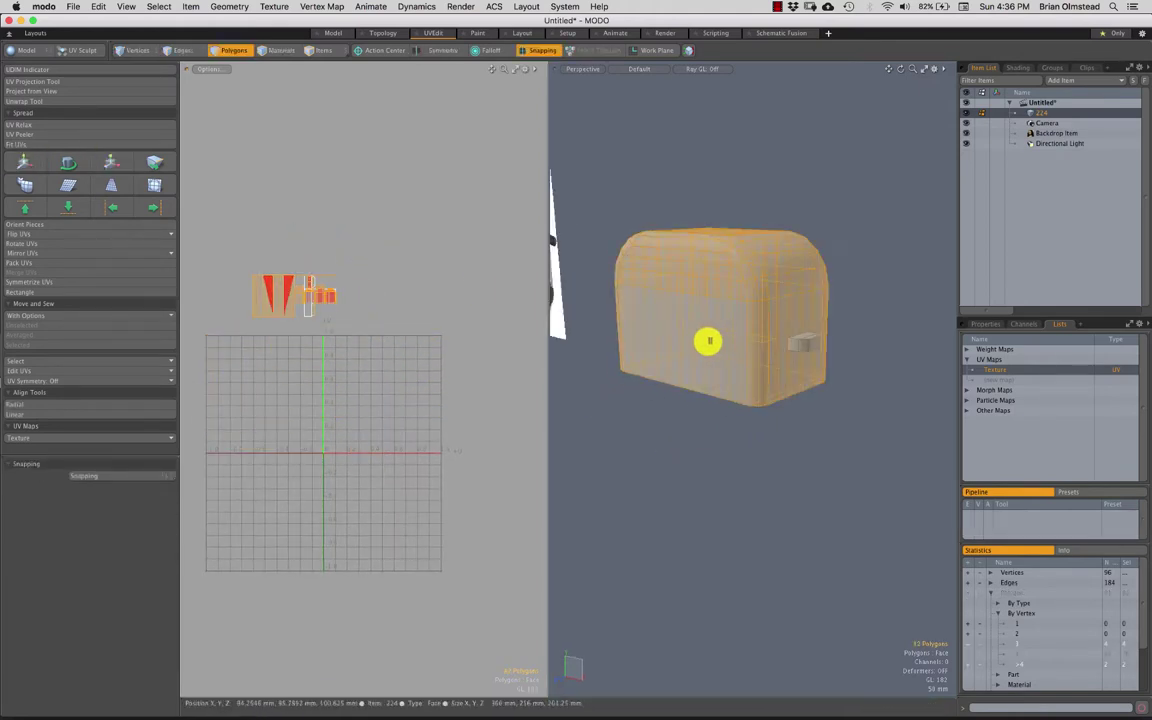
left_click_drag(546, 364, 458, 358)
left_click_drag(622, 403, 500, 371, "alt+shift")
scroll(340, 422, "down", 2)
left_click_drag(322, 419, 358, 319, "alt")
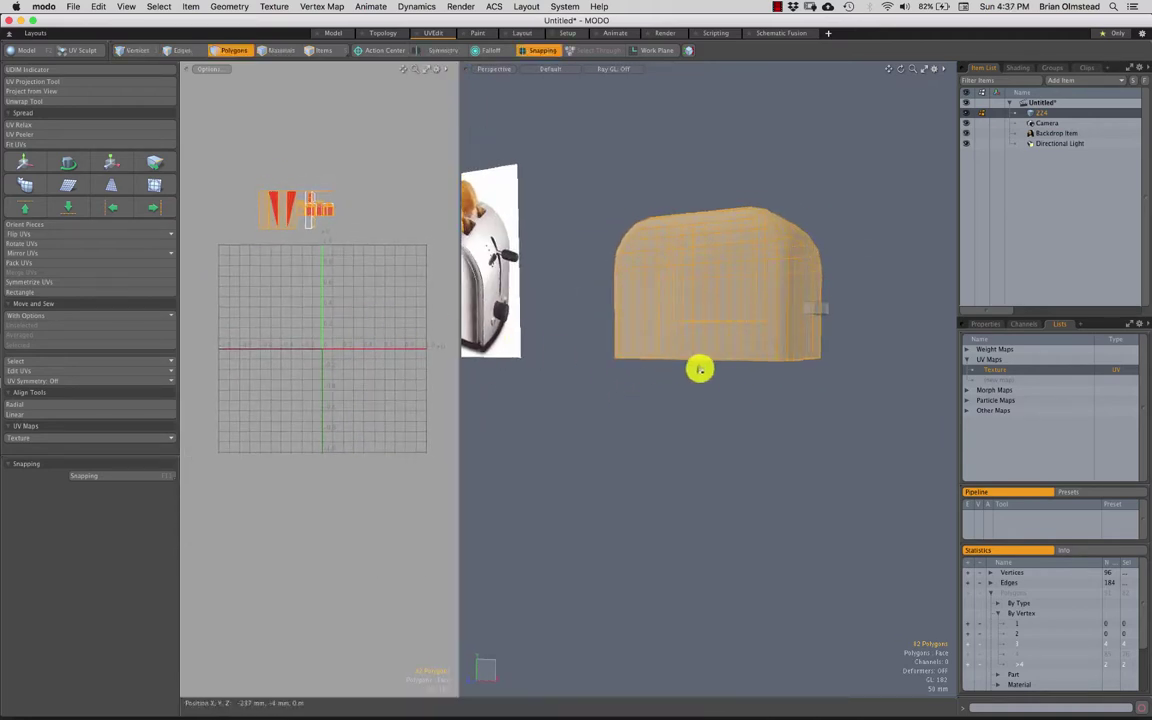
Step: Reduce the selection to the body's five bottom polygons and unwrap them with the Angle Based method and planar initial projection along X
scroll(705, 353, "up", 1)
left_click_drag(684, 371, 631, 332, "alt")
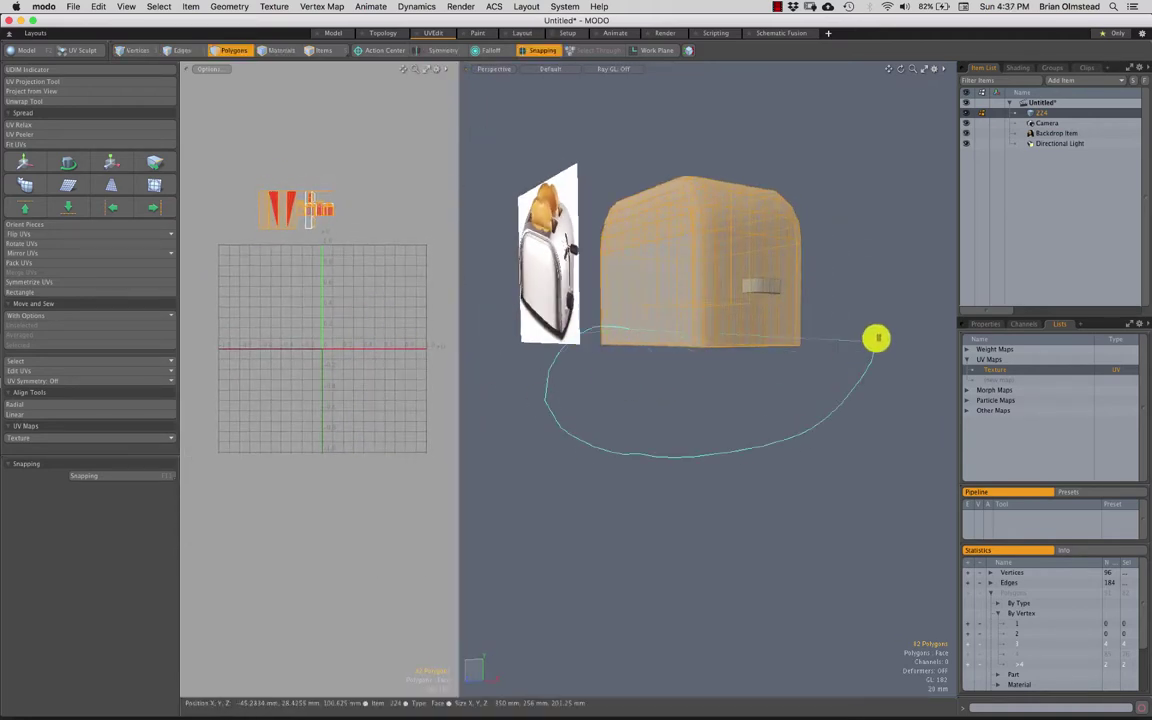
middle_click_drag(876, 339, 874, 339)
mouse_move(728, 398)
left_mouse_down("alt")
mouse_move(746, 342)
mouse_move(695, 354)
left_mouse_up("alt")
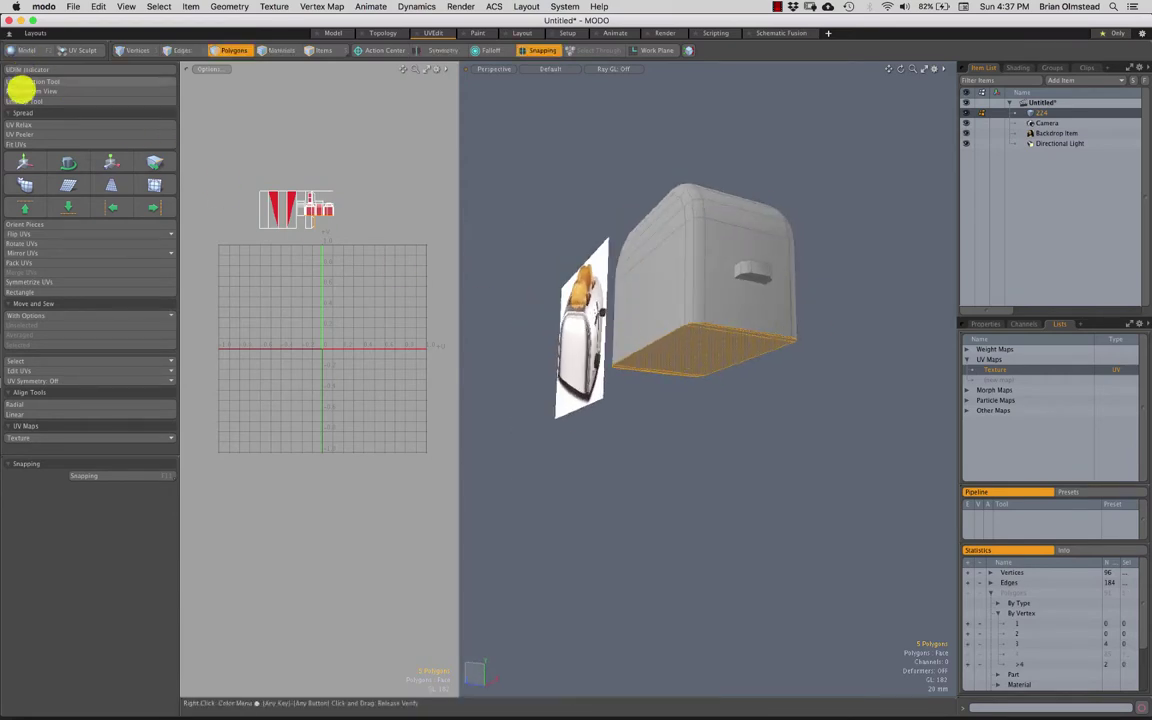
left_click(22, 101)
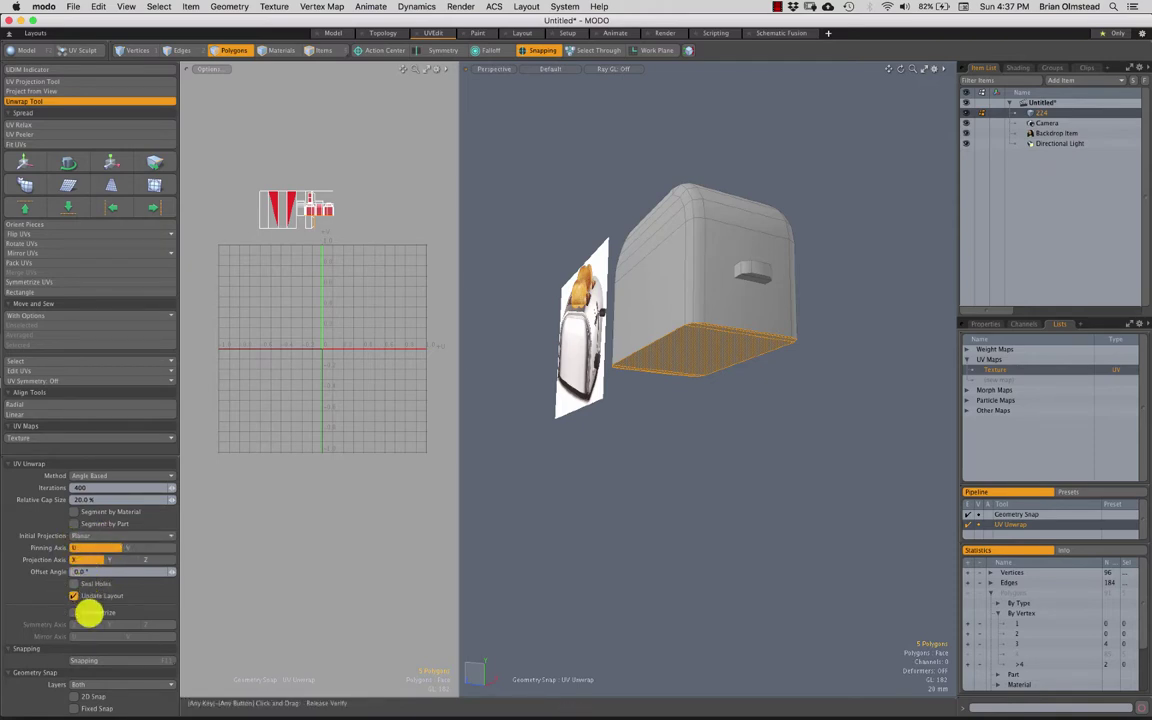
left_click_drag(95, 458, 93, 451)
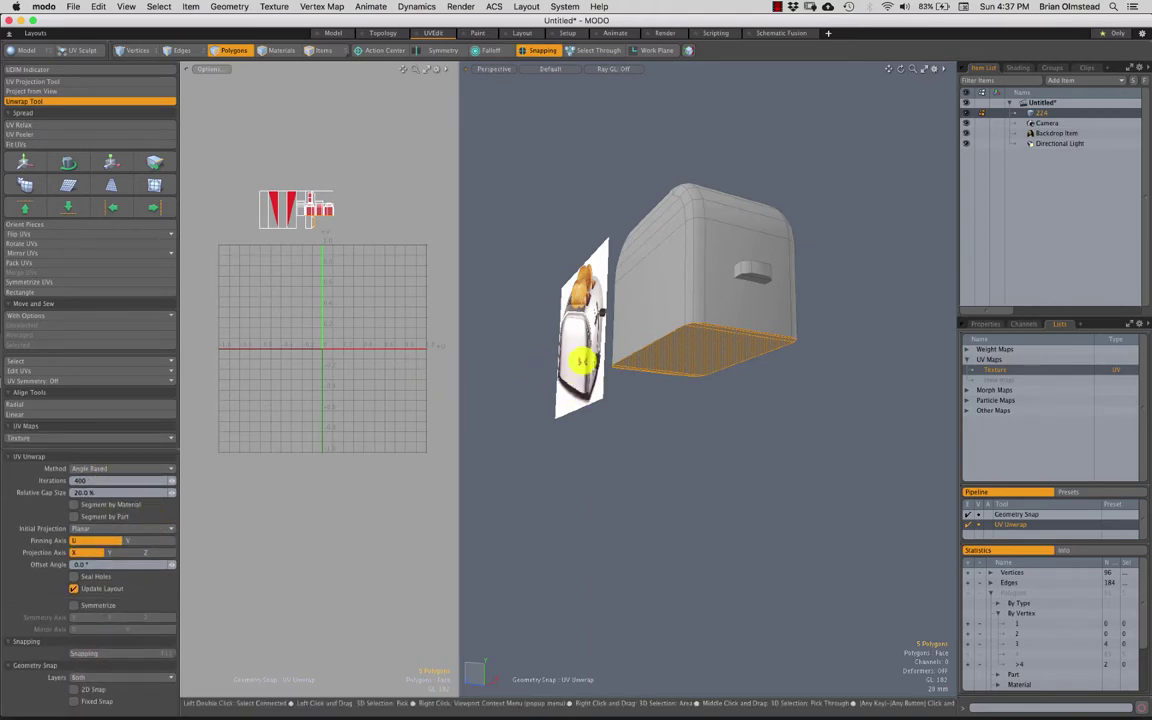
key("space")
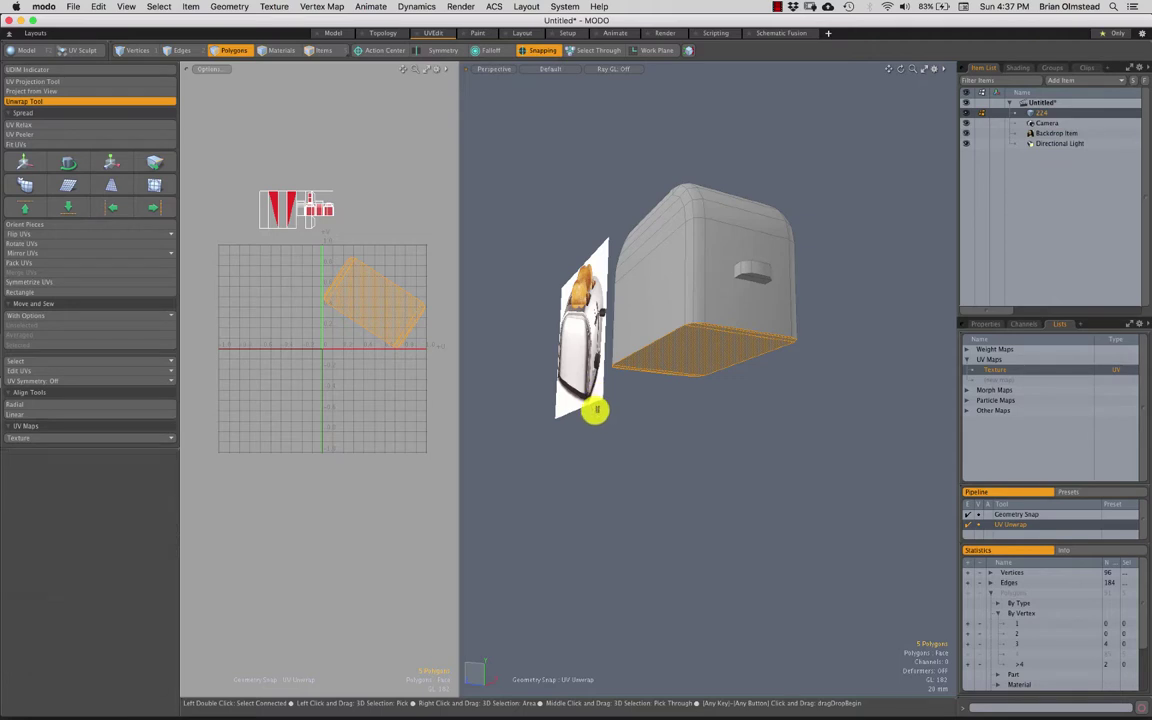
Step: Select the toaster bottom's UV island and move it above the UV grid
left_click(554, 405)
double_click(386, 301)
key("w")
left_click_drag(413, 268, 432, 149)
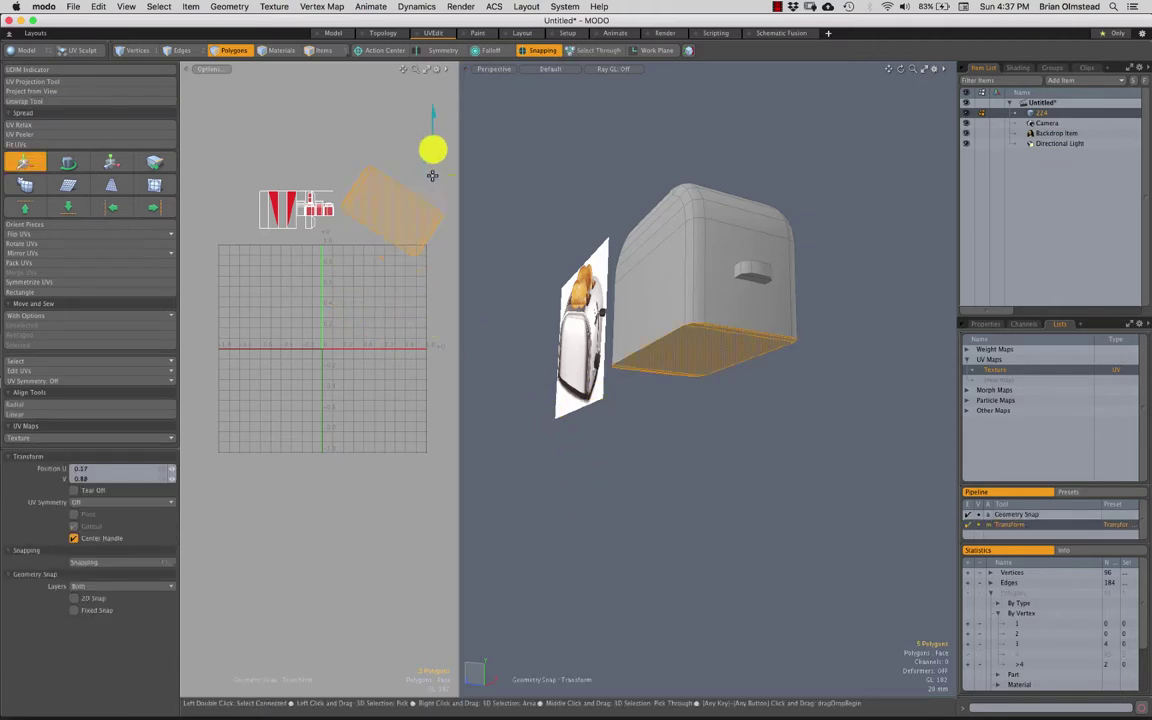
key("space")
Step: Reselect the toaster's five bottom polygons and unwrap them again
left_click(560, 386)
mouse_move(572, 388)
left_mouse_down("alt")
mouse_move(630, 424)
mouse_move(580, 390)
left_mouse_up("alt")
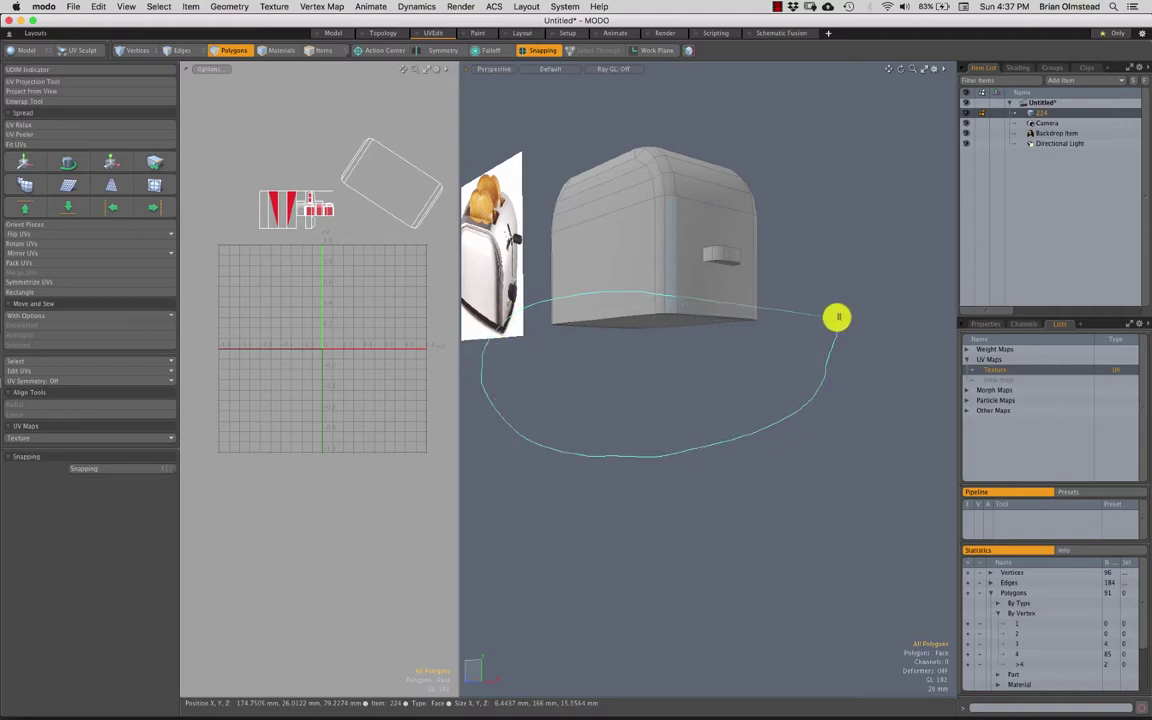
right_click_drag(837, 317, 832, 310)
mouse_move(712, 358)
left_mouse_down("alt")
mouse_move(666, 321)
mouse_move(689, 342)
left_mouse_up("alt")
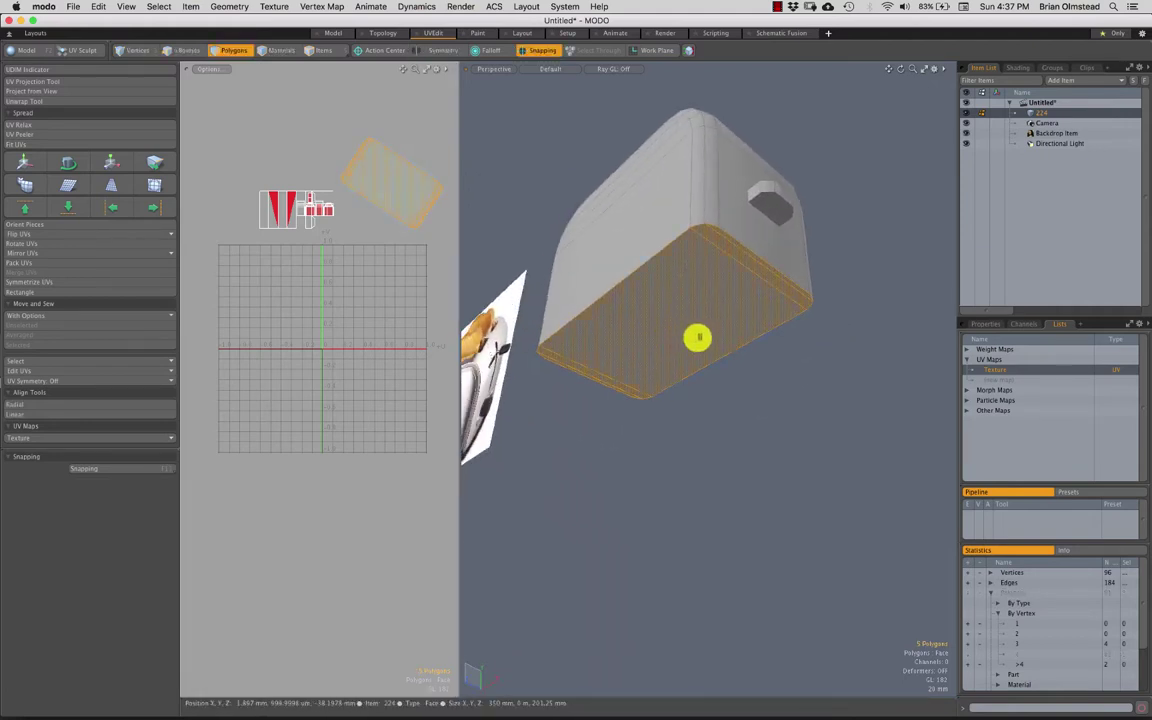
left_click(45, 101)
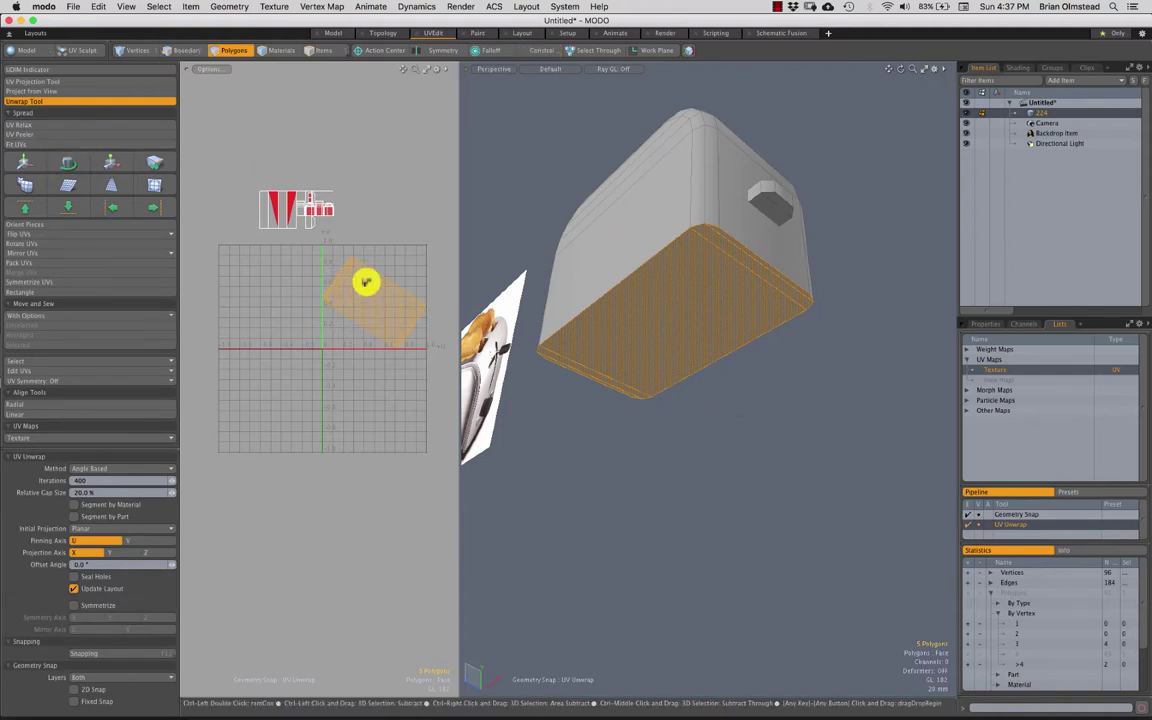
Step: Scale down the bottom's UV island and move it below the 0–1 UV space
left_click_drag(365, 283, 340, 323, "ctrl+alt")
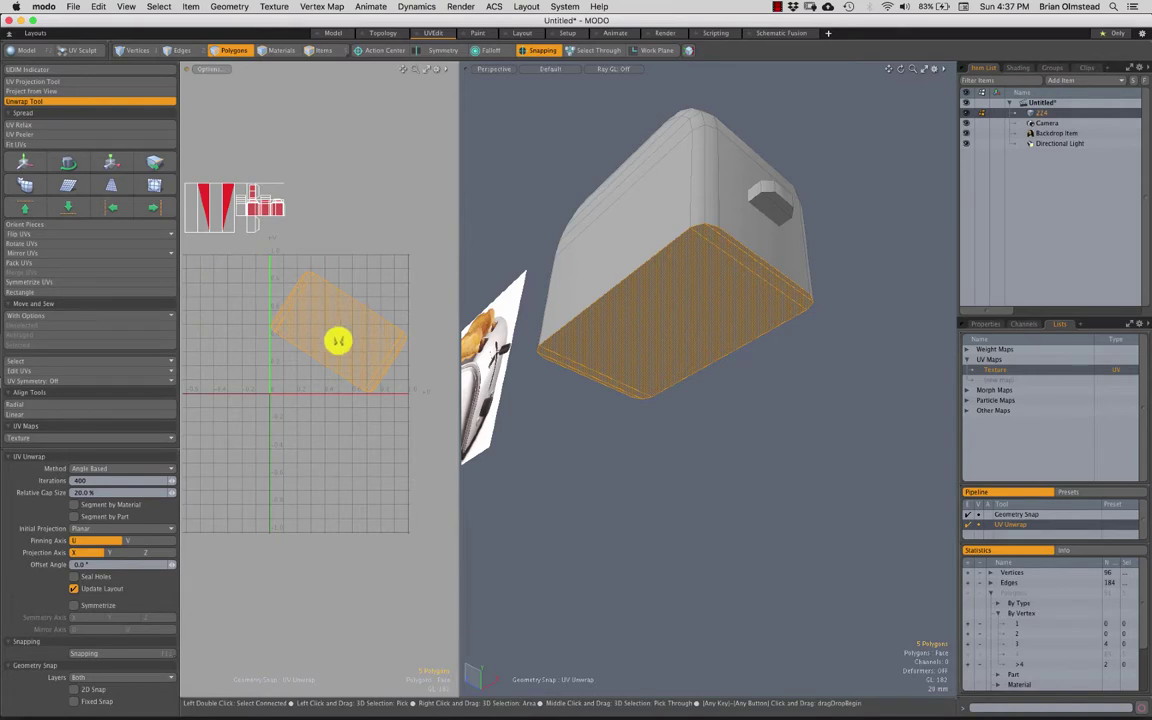
key("r")
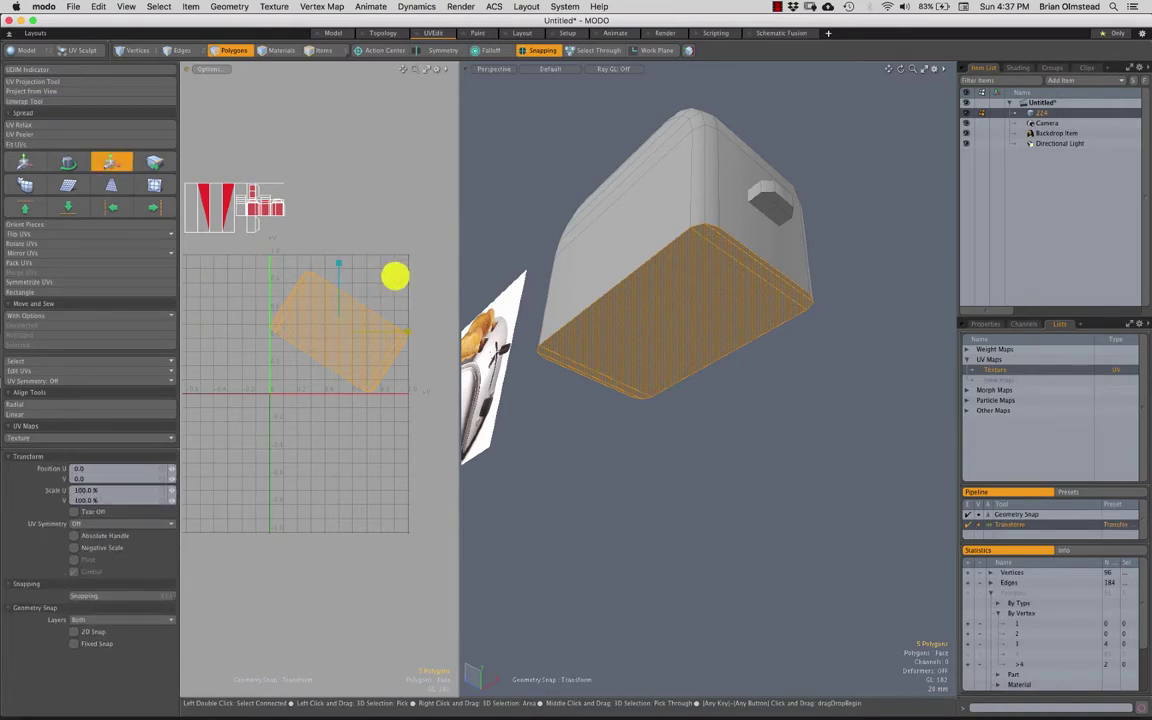
key("w")
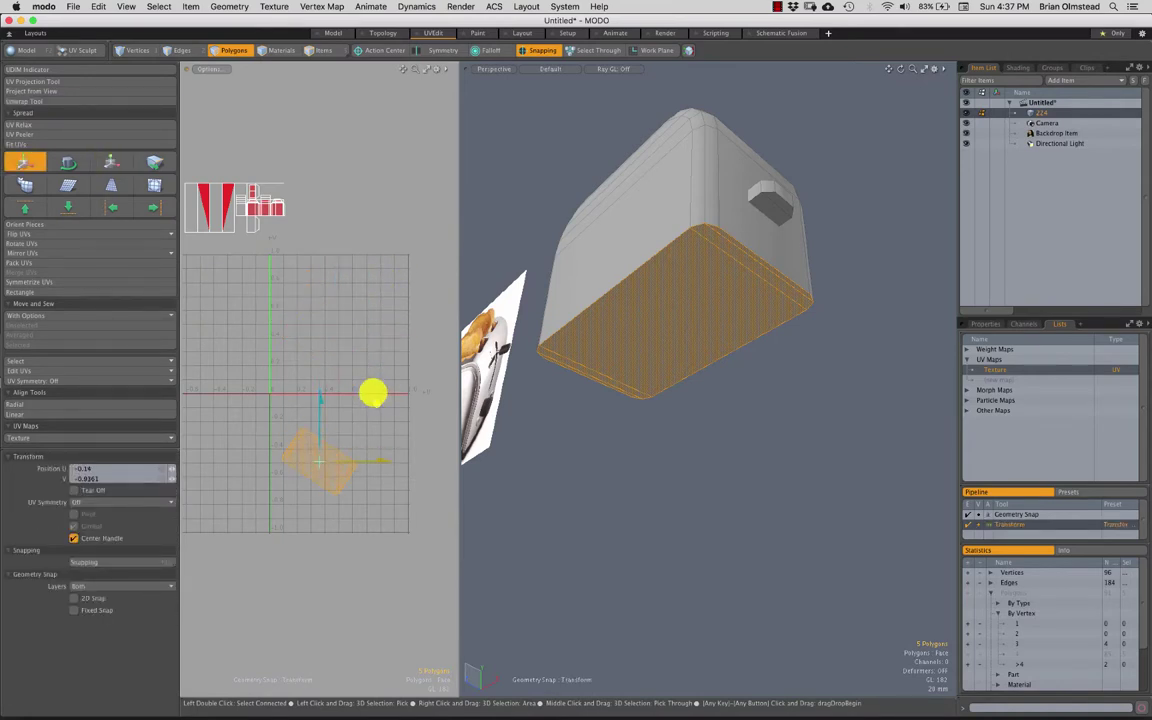
key("r")
key("q")
left_click(318, 360)
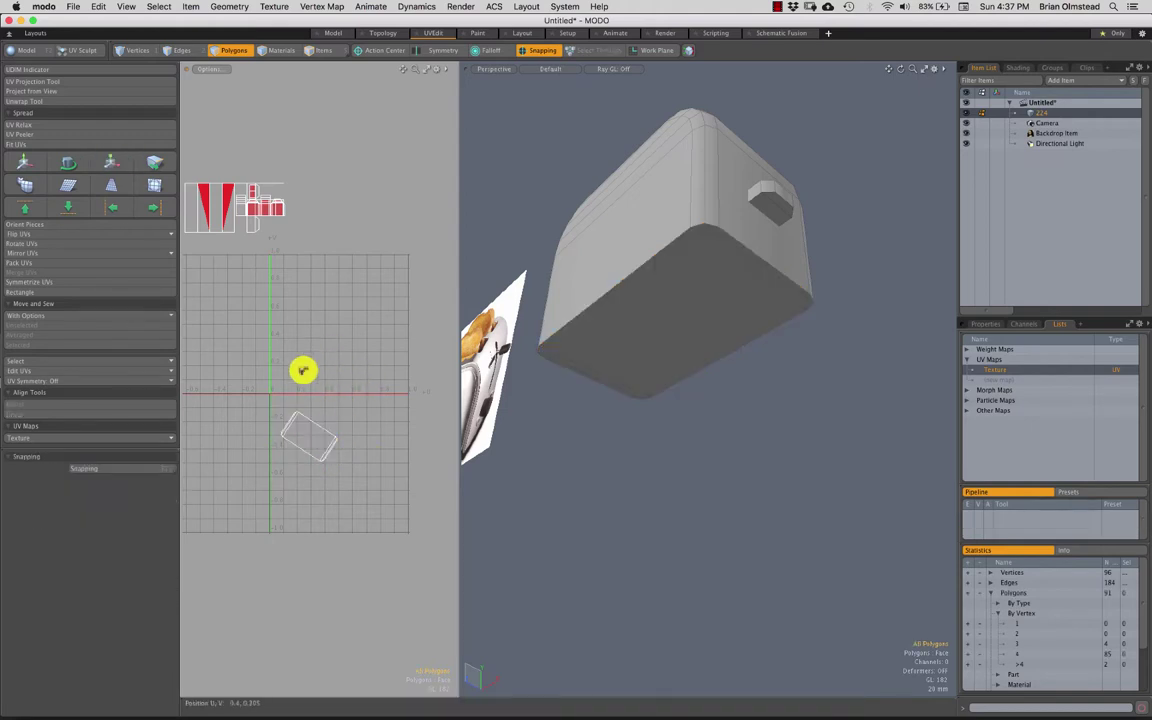
Step: Compare the bottom's UV island and the remaining islands with the 0–1 UV space
scroll(303, 370, "down", 3)
right_click_drag(361, 210, 356, 225)
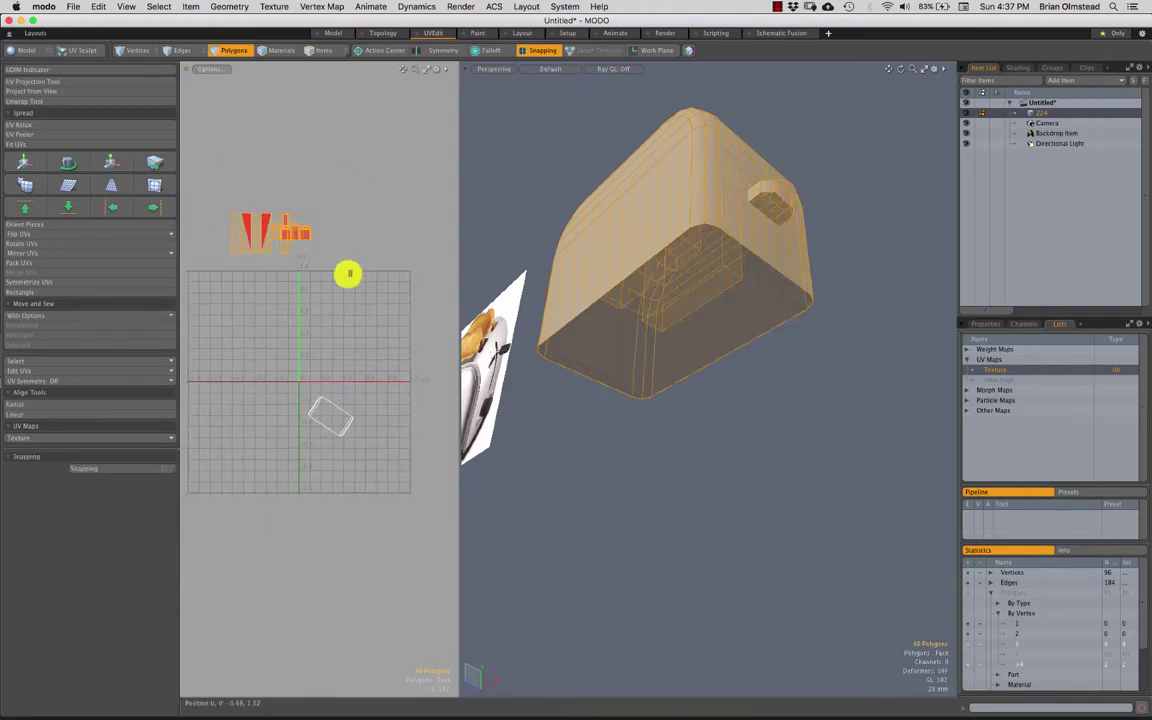
left_click_drag(335, 391, 320, 360, "alt+shift")
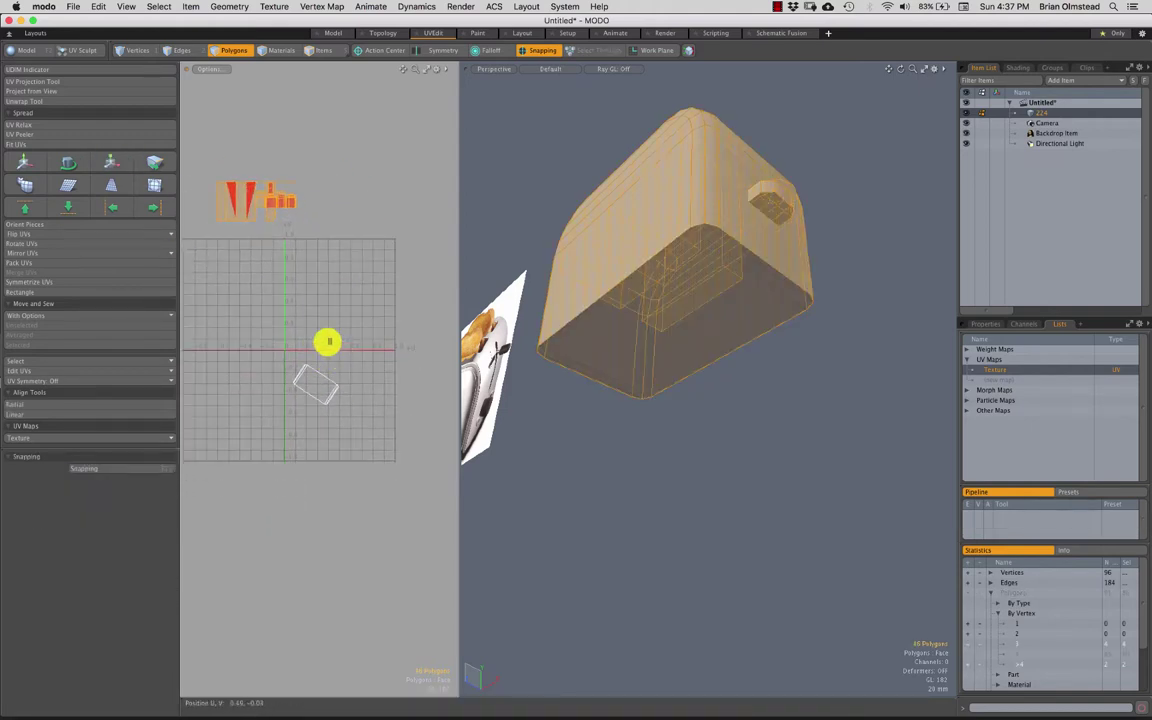
left_click(315, 390)
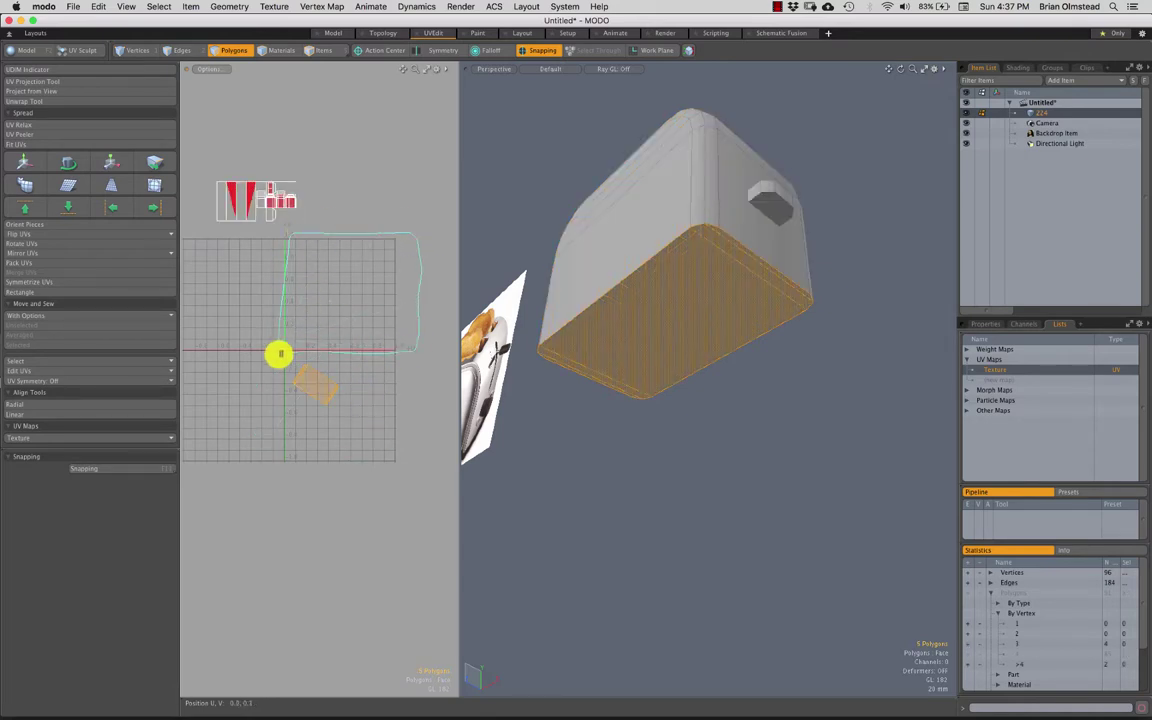
right_click_drag(281, 354, 288, 342)
mouse_move(292, 339)
left_mouse_down("ctrl+alt")
mouse_move(345, 311)
mouse_move(321, 320)
left_mouse_up("ctrl+alt")
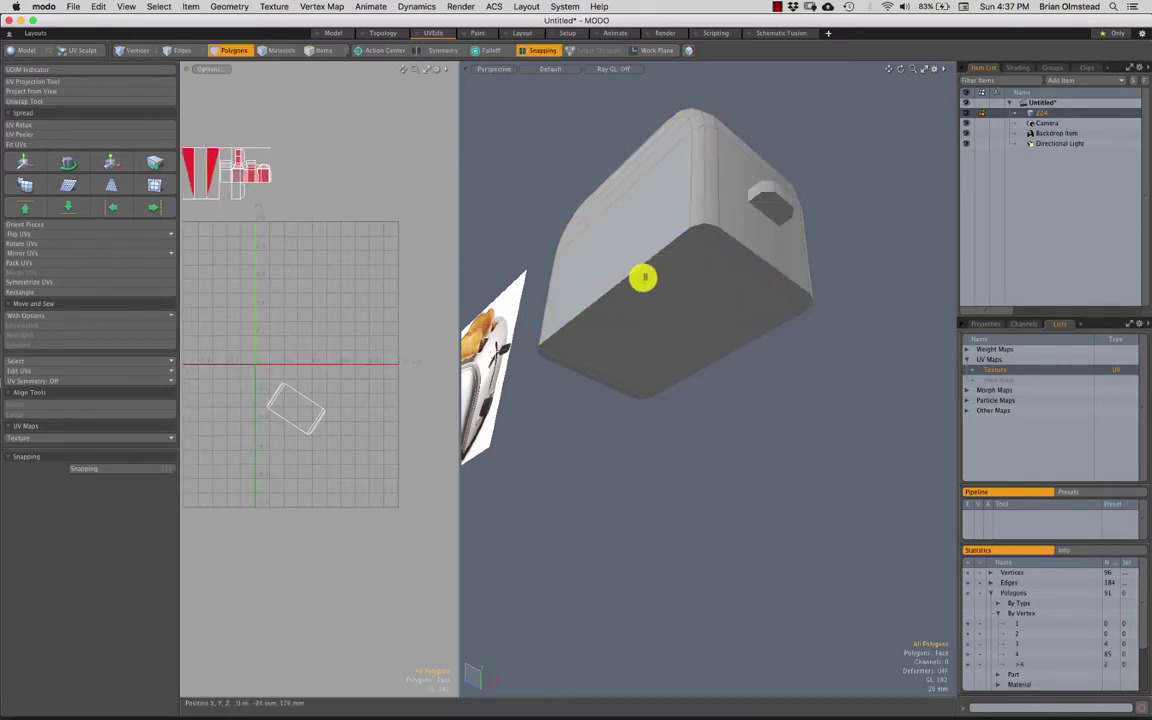
Step: Try unwrapping a single large side polygon of the toaster across the 0–1 UV space
left_click(40, 101)
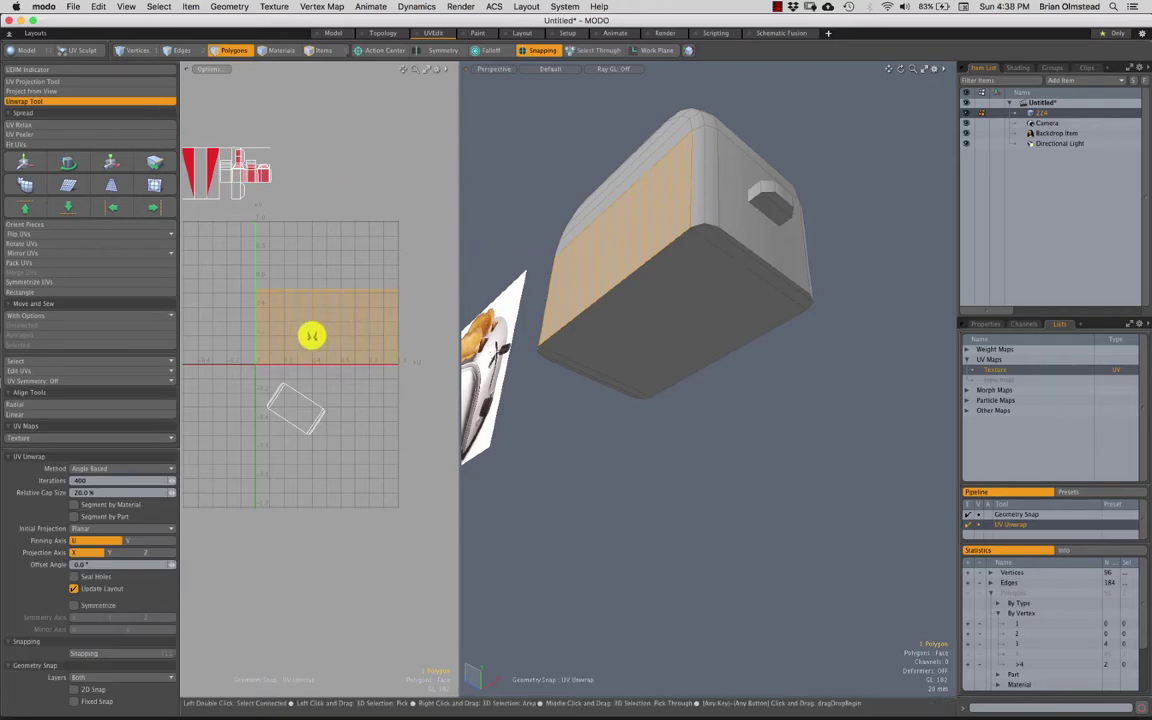
key("space")
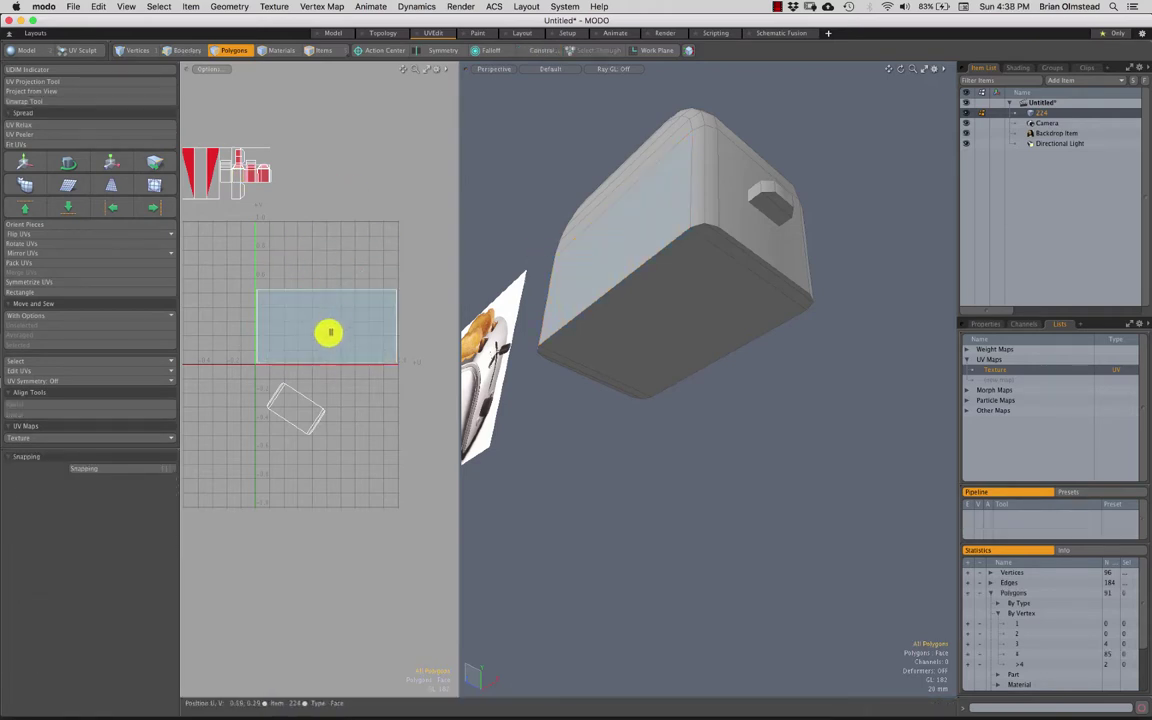
key("super+z")
key("super+z")
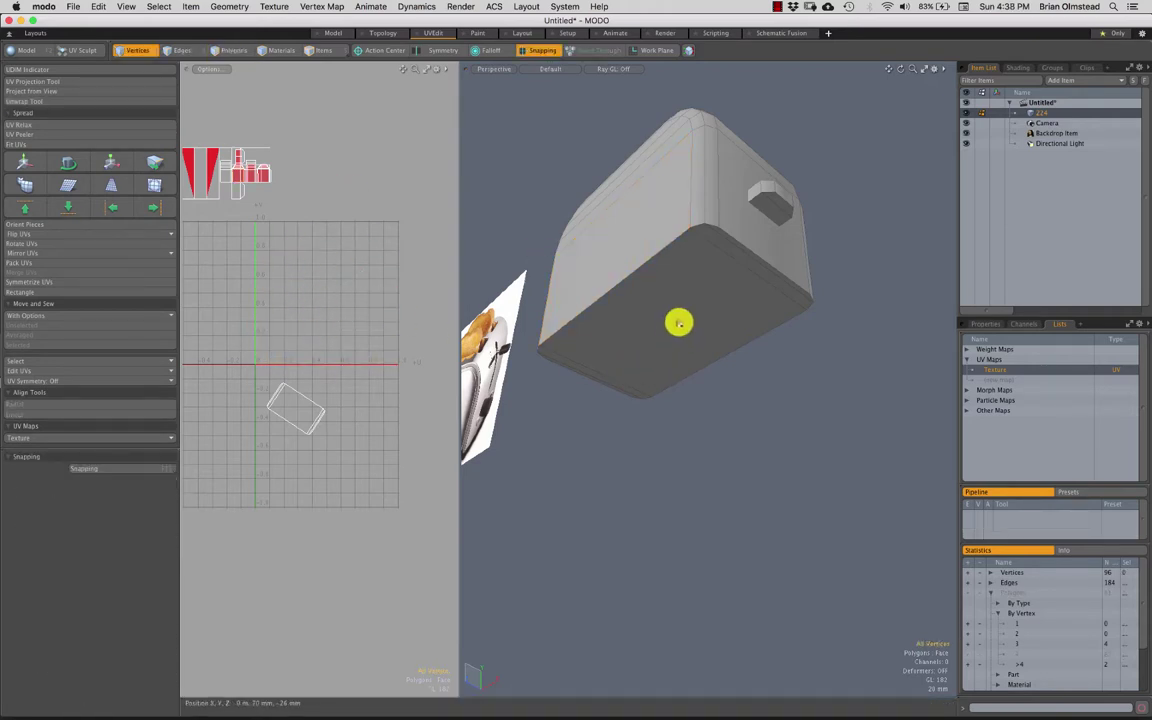
Step: Add Checker_1024Tile.png from the Desktop folder to the Toaster material group as an image layer
left_click_drag(679, 323, 914, 175, "alt")
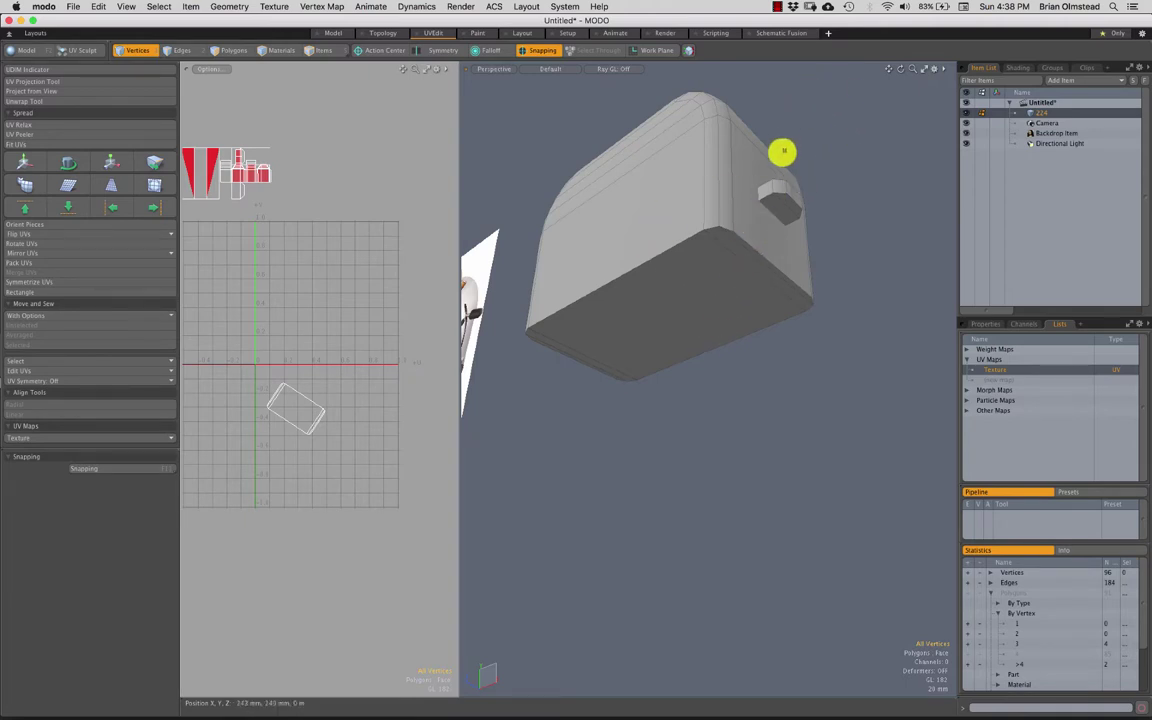
key("super+Tab")
left_click(130, 509)
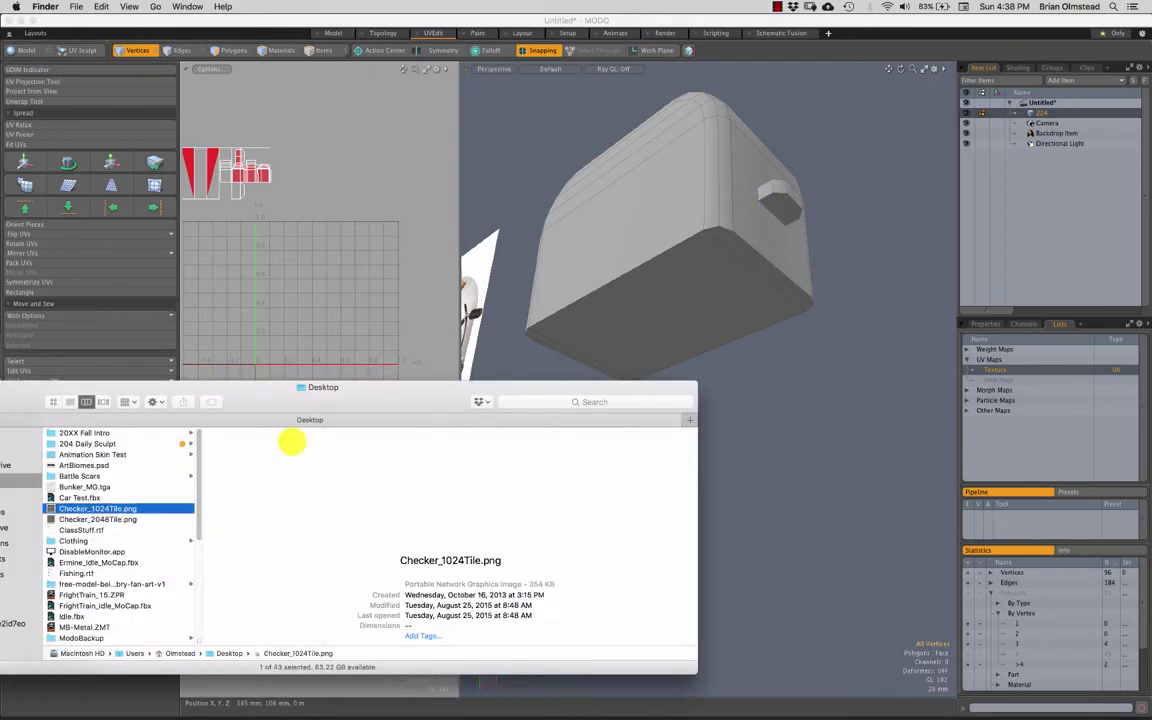
left_click(1018, 68)
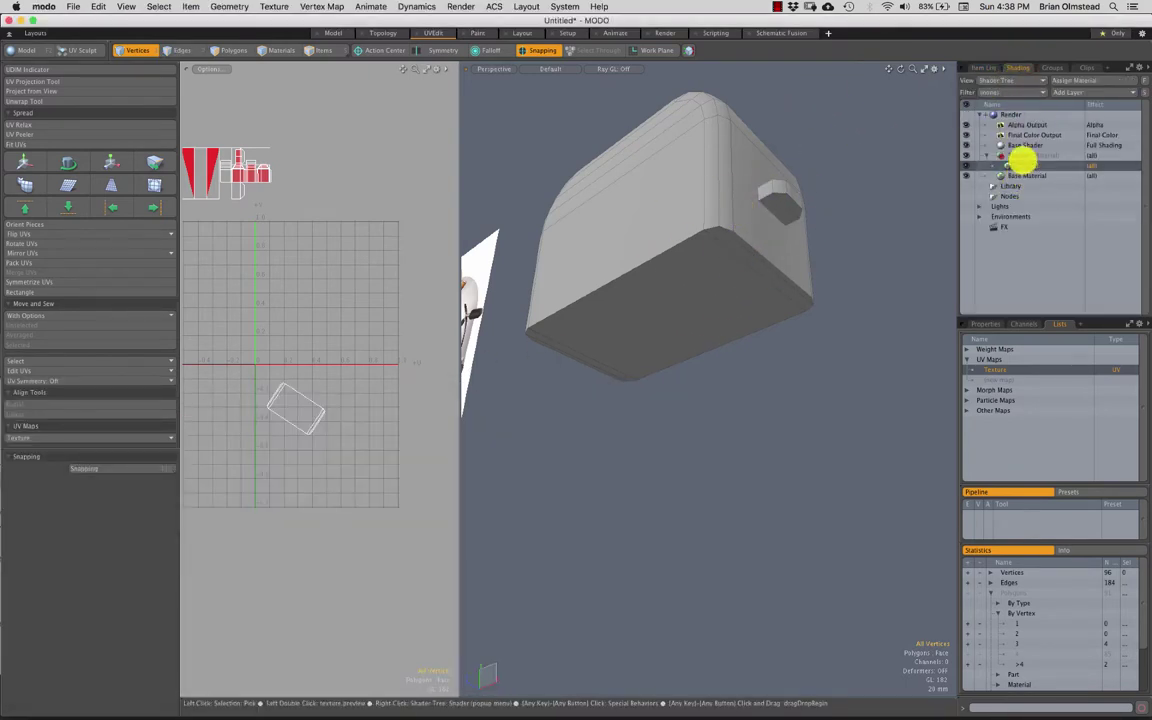
left_click_drag(264, 21, 290, 22)
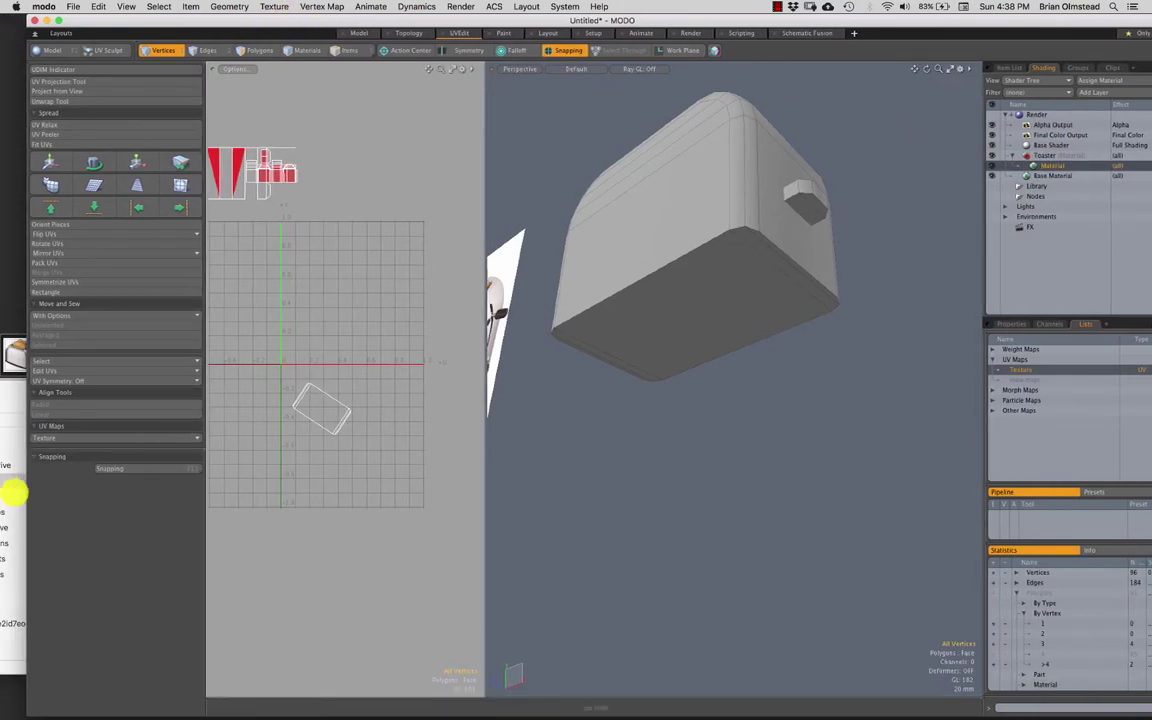
left_click(13, 490)
left_click_drag(147, 386, 152, 371)
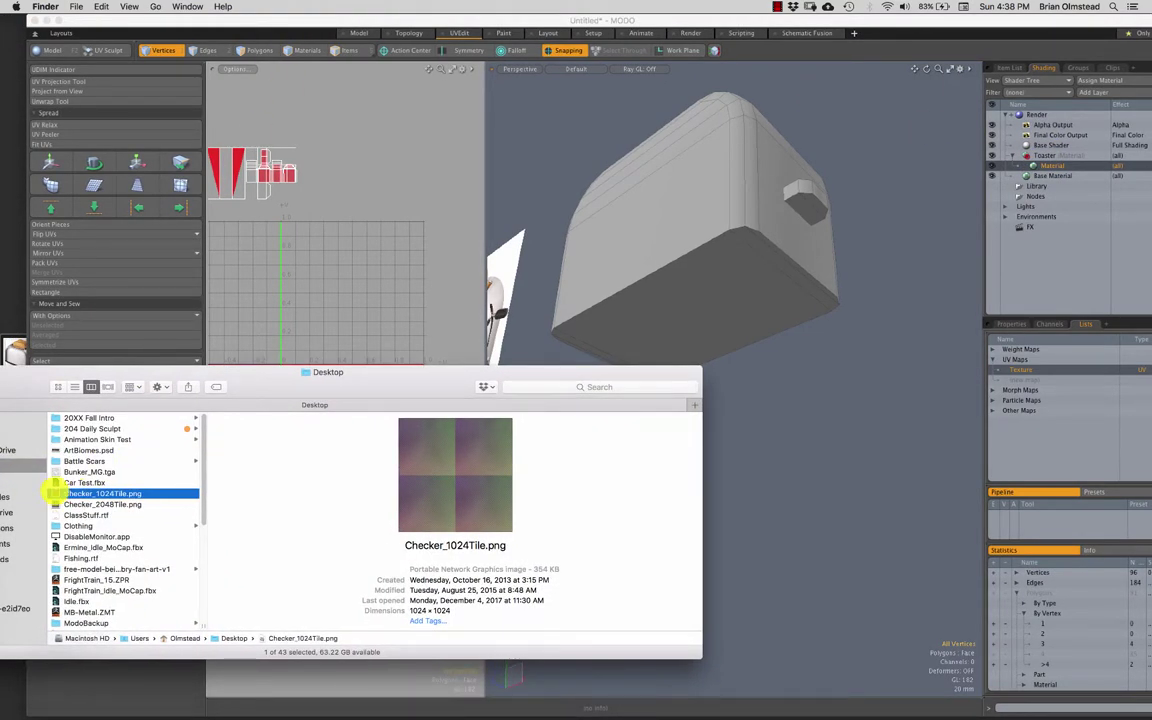
left_click_drag(55, 486, 1040, 167)
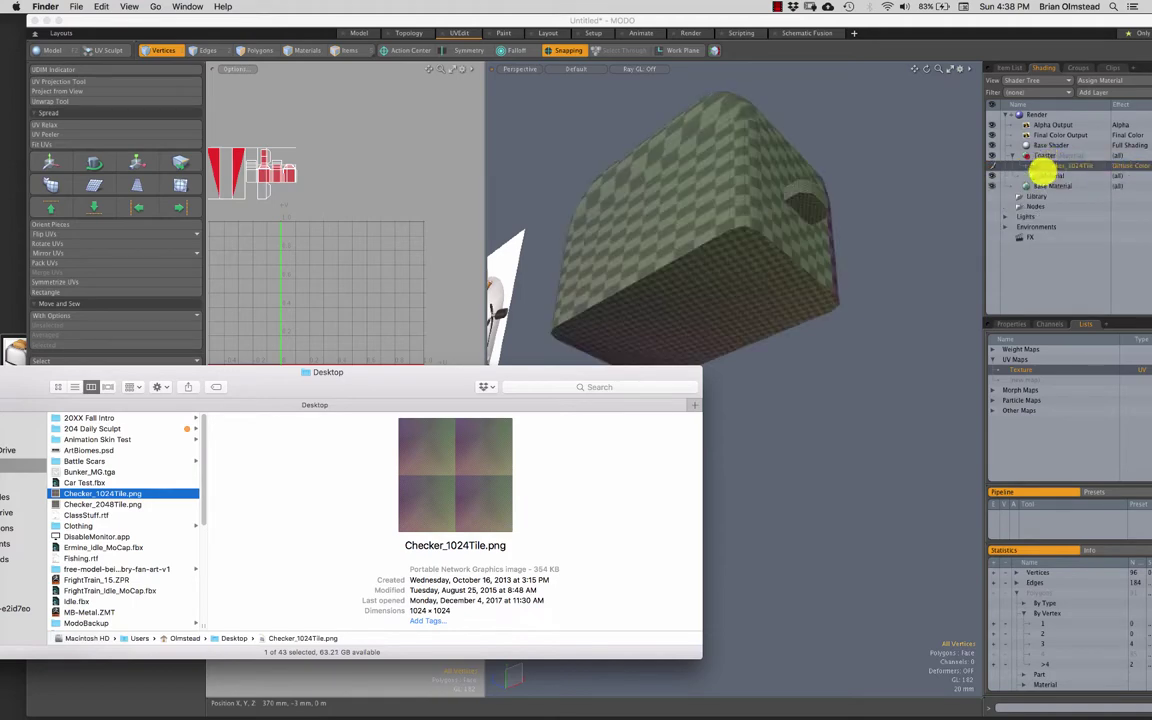
Step: Close the Desktop folder window and move the MODO window back into place
left_click_drag(36, 374, 115, 378)
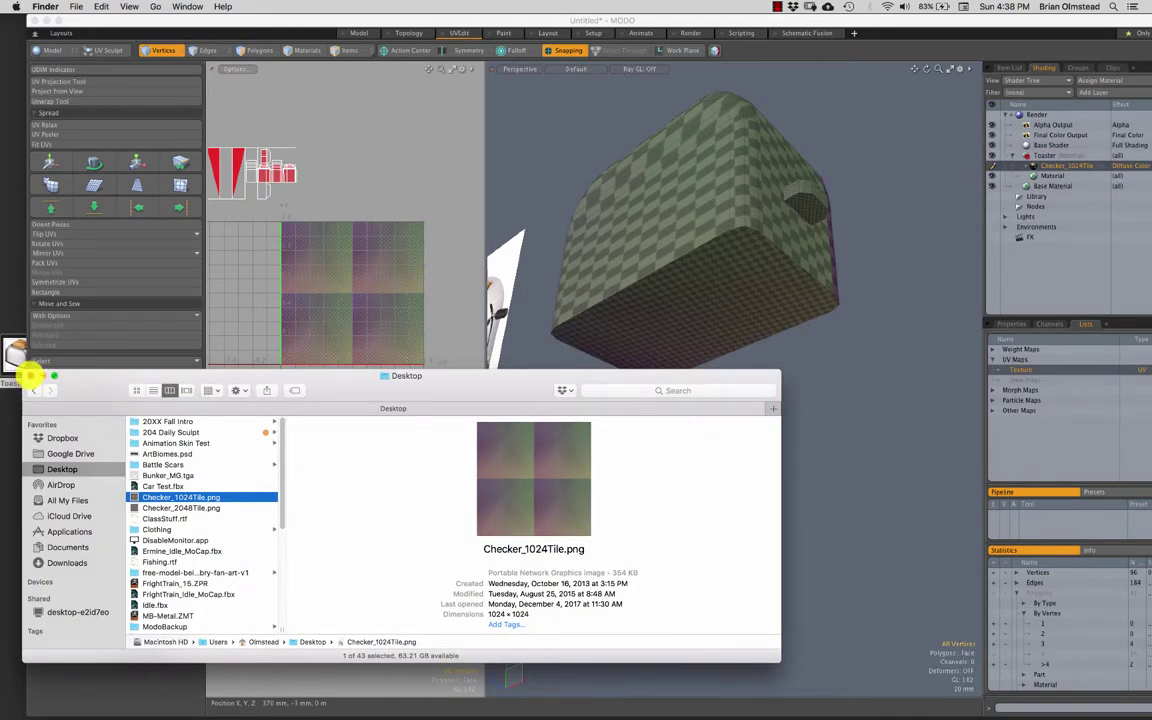
left_click(30, 375)
left_click_drag(392, 21, 366, 17)
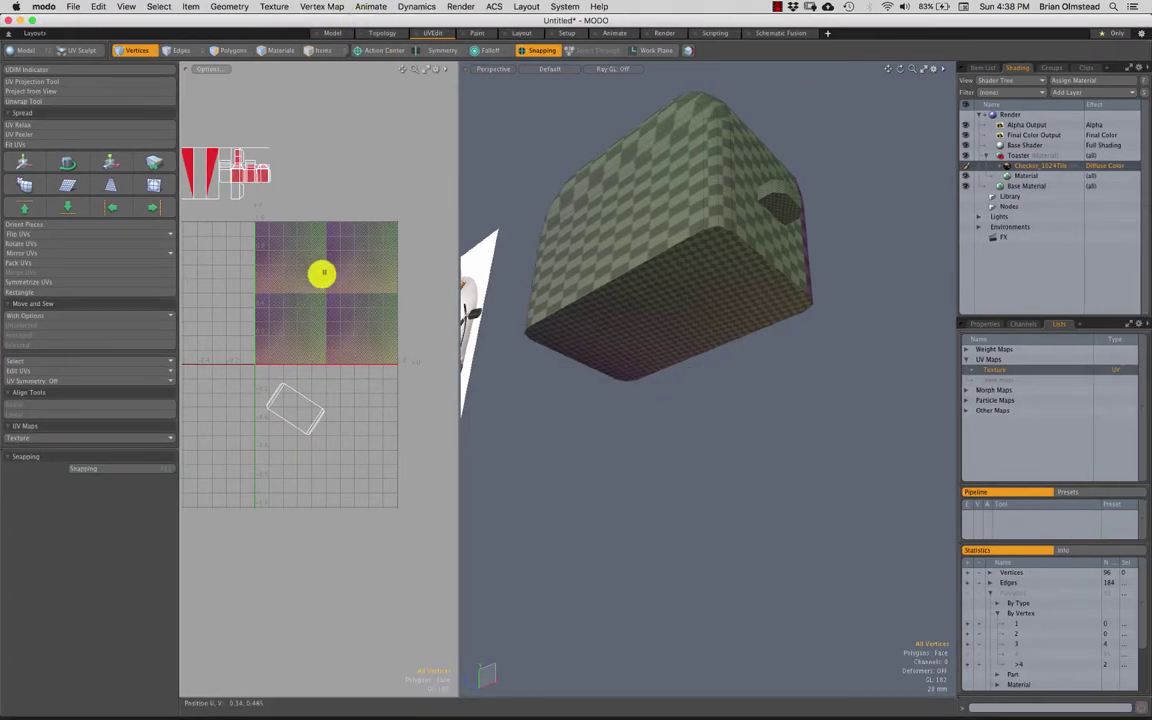
Step: Examine the checker texture in the UV space and on the toaster's selected bottom compared with its sides
mouse_move(313, 250)
left_mouse_down("ctrl+alt")
mouse_move(296, 257)
mouse_move(337, 188)
mouse_move(321, 329)
mouse_move(349, 292)
mouse_move(291, 252)
left_mouse_up("ctrl+alt")
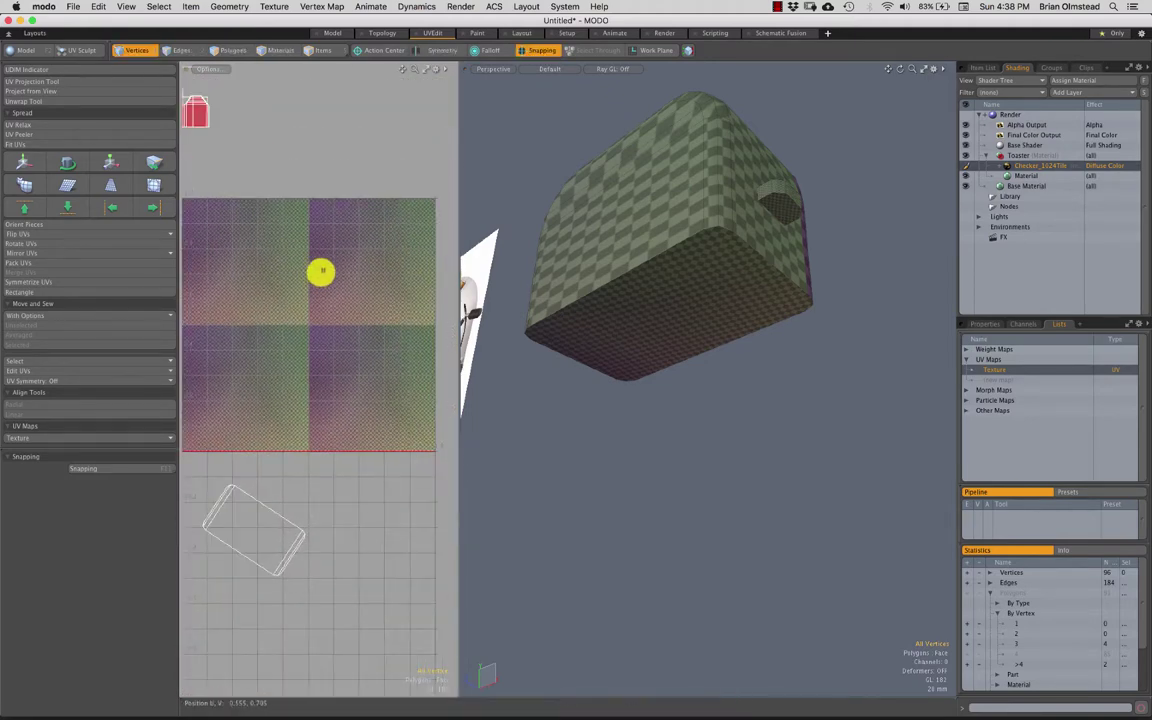
mouse_move(637, 363)
left_mouse_down("alt")
mouse_move(653, 288)
mouse_move(712, 319)
left_mouse_up("alt")
right_click_drag(742, 317, 649, 500)
left_click_drag(759, 433, 501, 424, "ctrl+alt")
key("3")
left_click(279, 540)
left_click_drag(279, 540, 277, 474, "ctrl+alt")
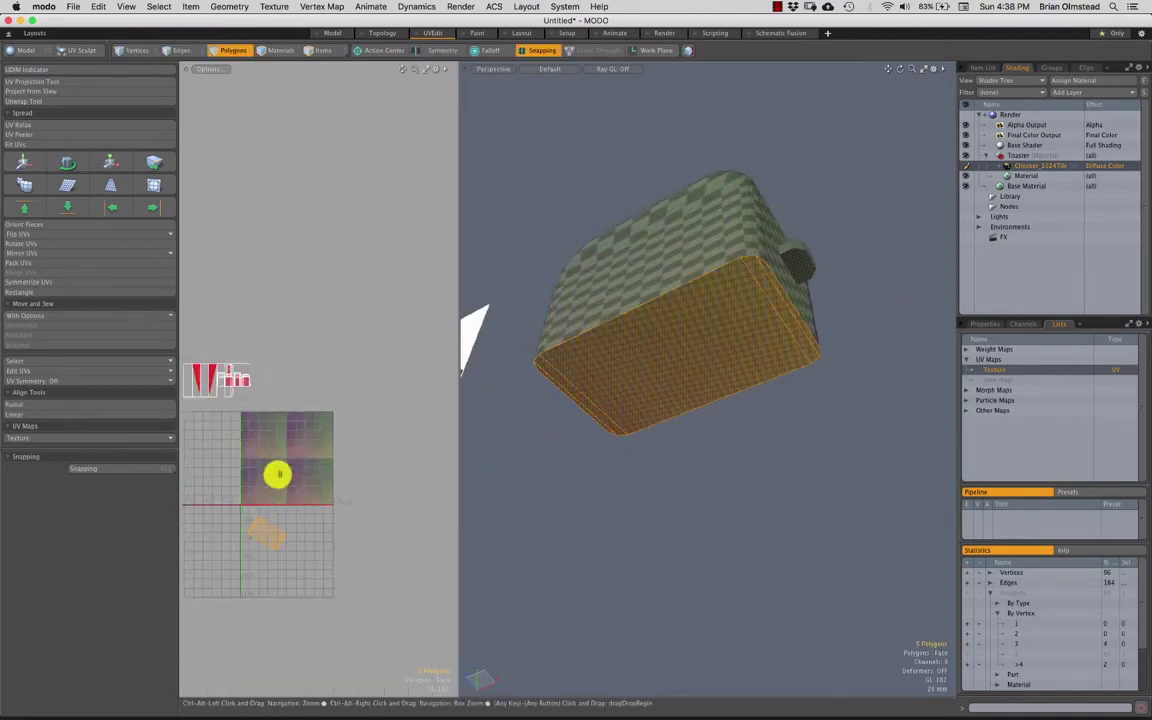
left_click_drag(618, 389, 603, 353, "alt")
left_click_drag(603, 353, 606, 428, "alt")
left_click_drag(316, 456, 362, 453, "ctrl+alt")
Step: Select the toaster's lever, hide all other polygons and frame the lever in the view
left_click_drag(645, 373, 716, 318, "alt")
left_click(717, 316)
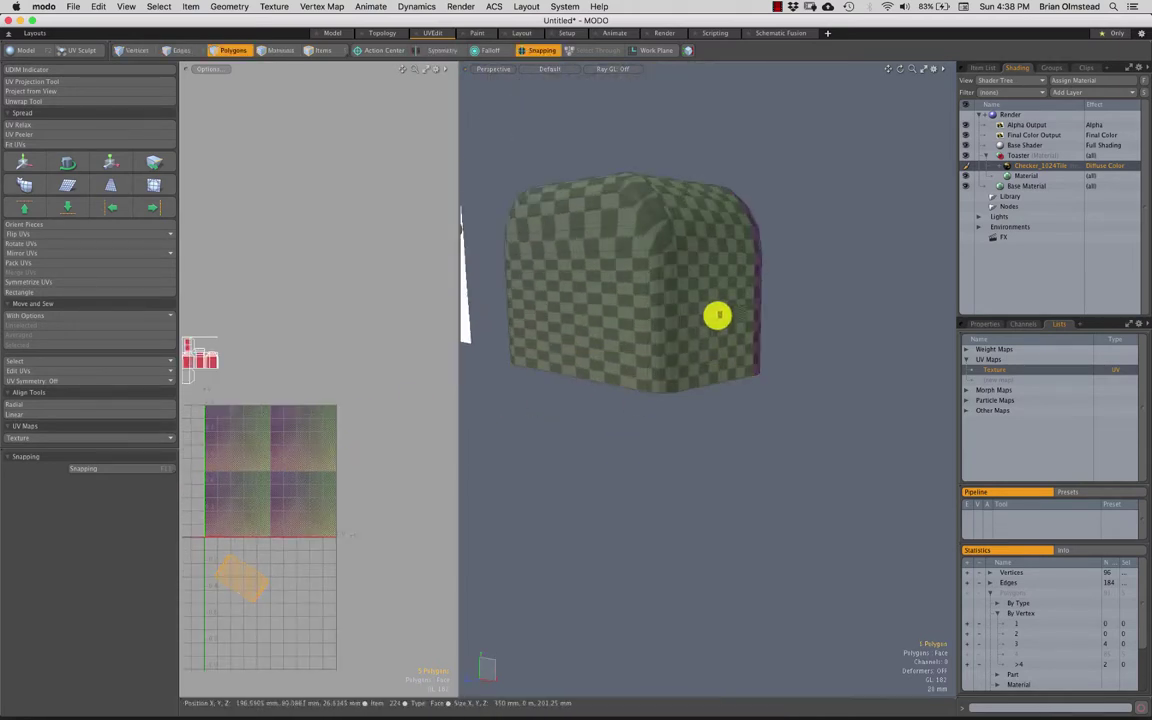
left_click_drag(719, 405, 700, 401, "alt")
key("shift+h")
key("shift+s")
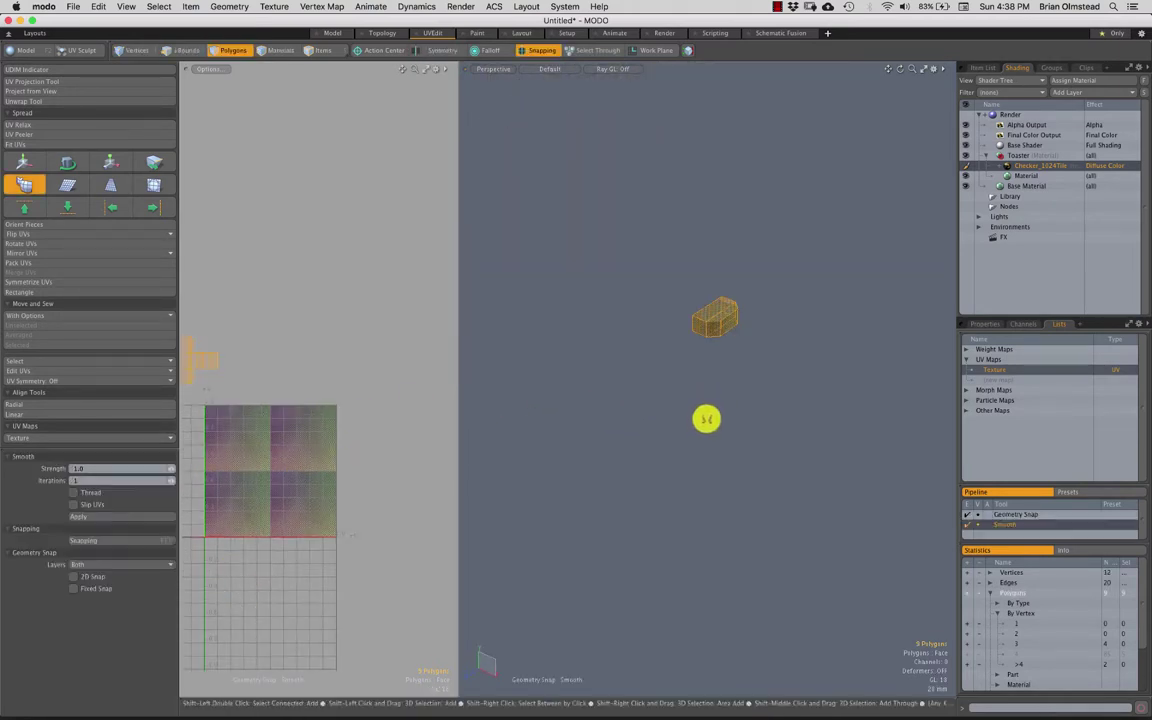
key("shift+a")
key("space")
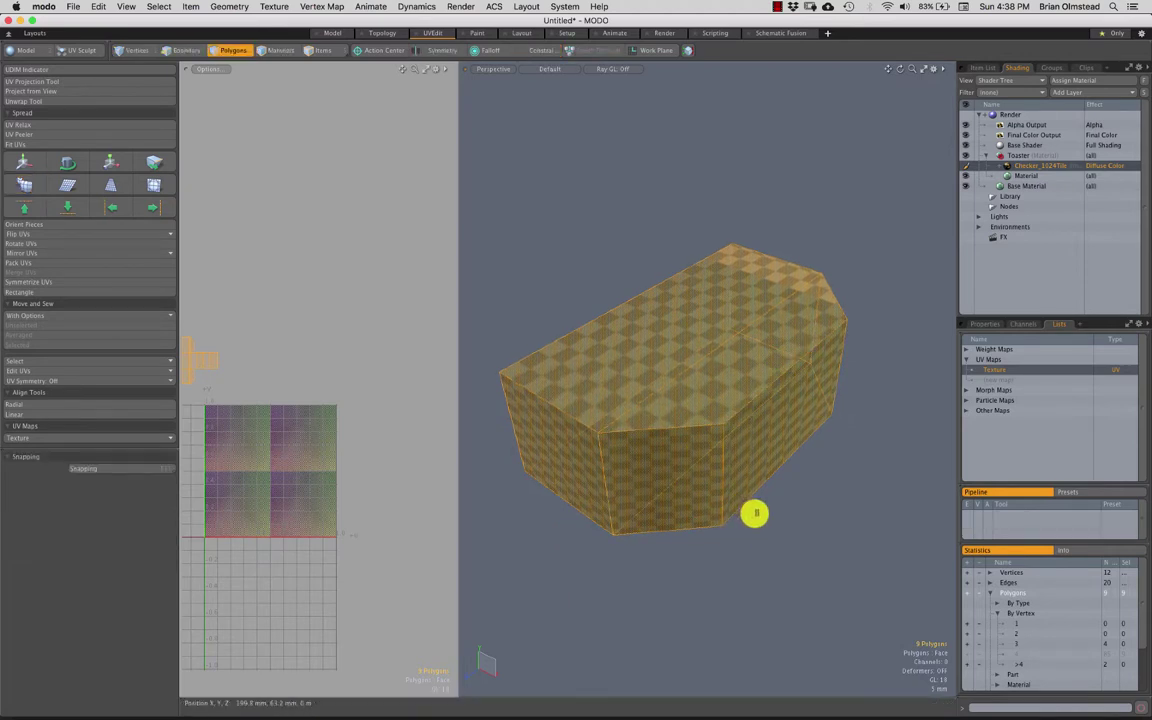
Step: Examine how the lever divides into UV pieces by selecting its top, bottom and side polygons in turn
key("space")
left_click_drag(733, 527, 708, 490, "ctrl+alt")
left_click_drag(708, 490, 680, 435, "alt")
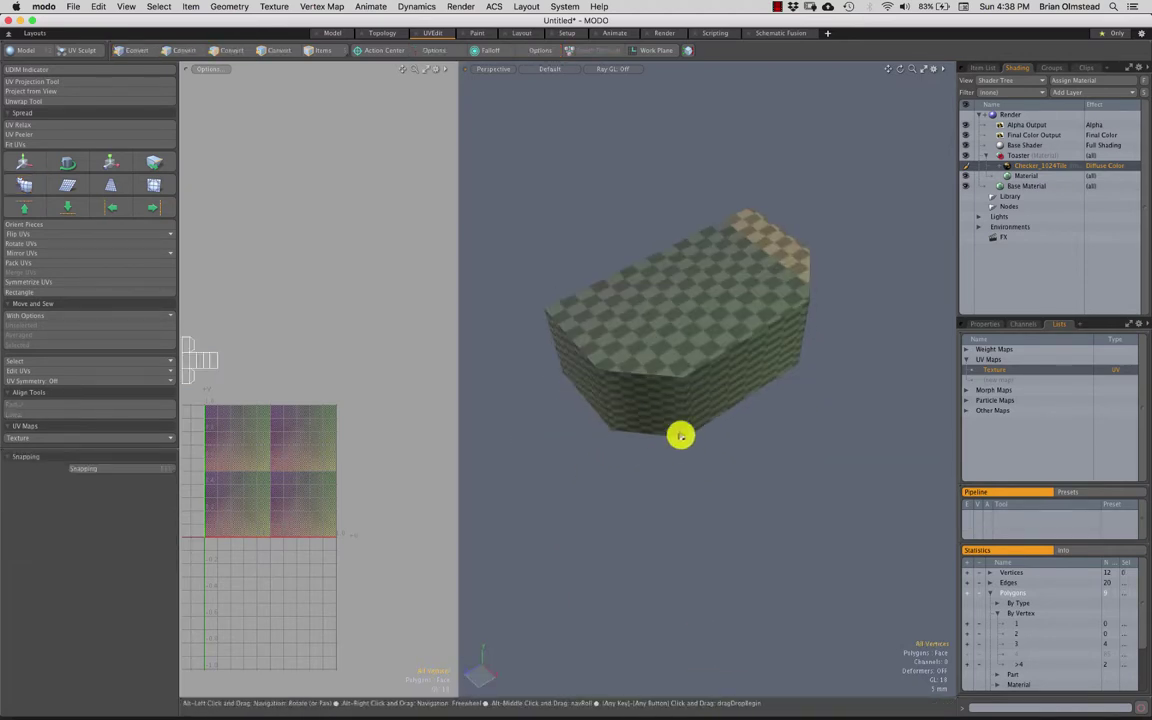
left_click_drag(589, 340, 676, 298, "alt")
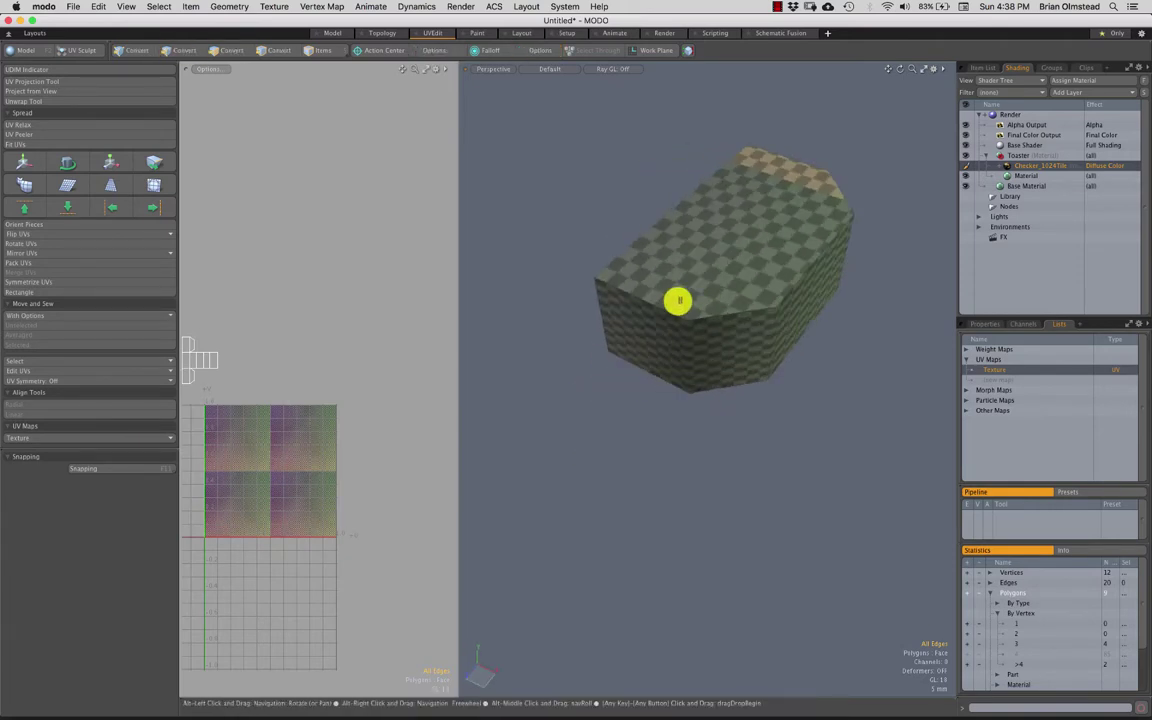
key("3")
left_click(718, 243)
left_click_drag(720, 384, 720, 218, "alt")
left_click_drag(757, 339, 727, 345)
left_click_drag(727, 345, 731, 384, "alt")
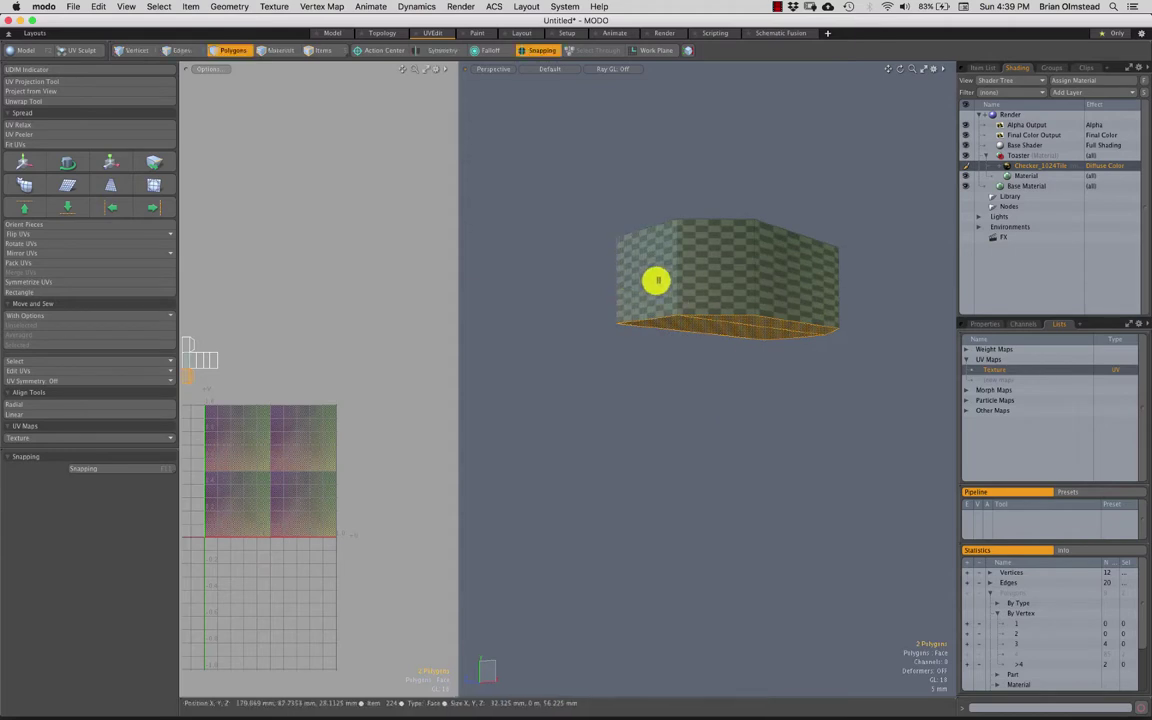
mouse_move(656, 280)
left_mouse_down()
mouse_move(792, 294)
mouse_move(707, 357)
mouse_move(690, 354)
left_mouse_up()
left_click_drag(785, 291, 888, 285, "shift")
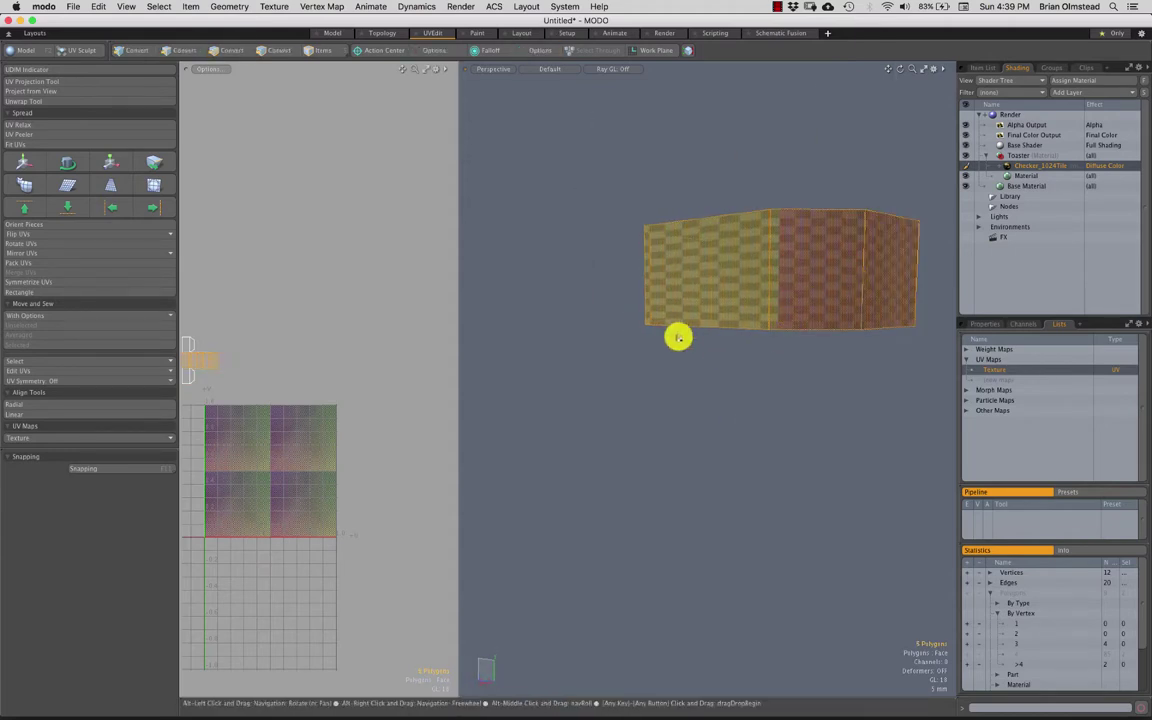
Step: Unwrap the lever's two top polygons and its two bottom polygons as separate UV islands
left_click_drag(679, 337, 740, 260, "alt")
left_click(57, 101)
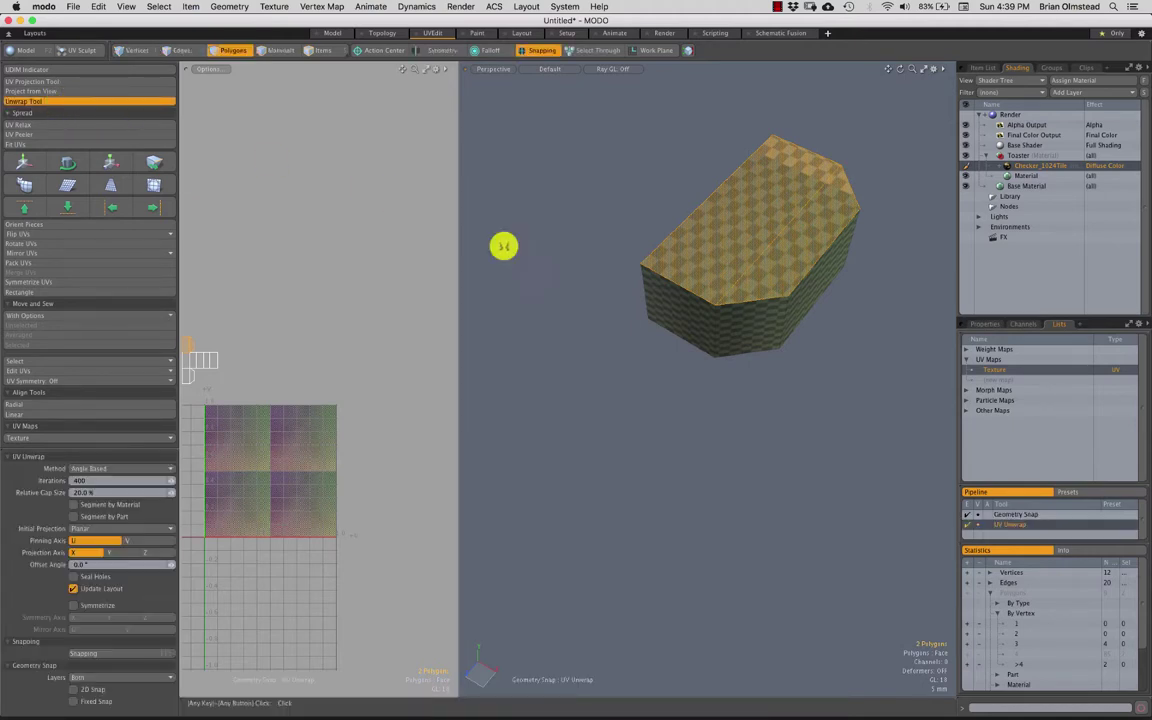
left_click_drag(640, 311, 741, 283, "alt")
key("space")
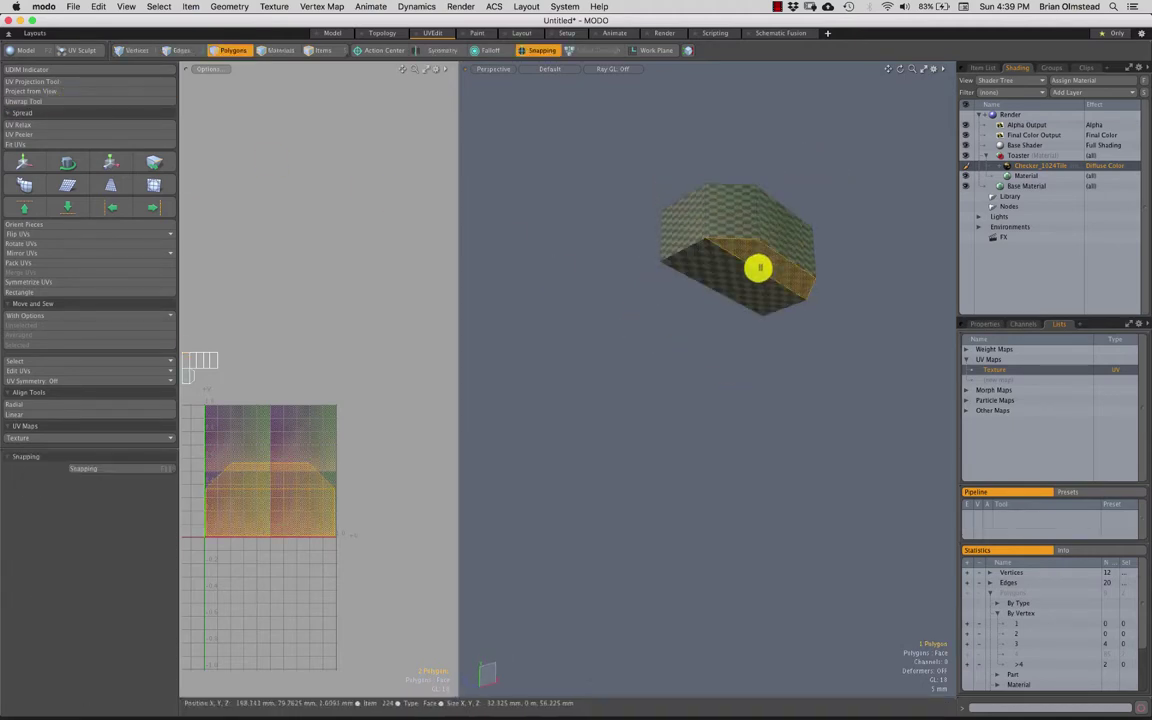
left_click(54, 100)
left_click(595, 276)
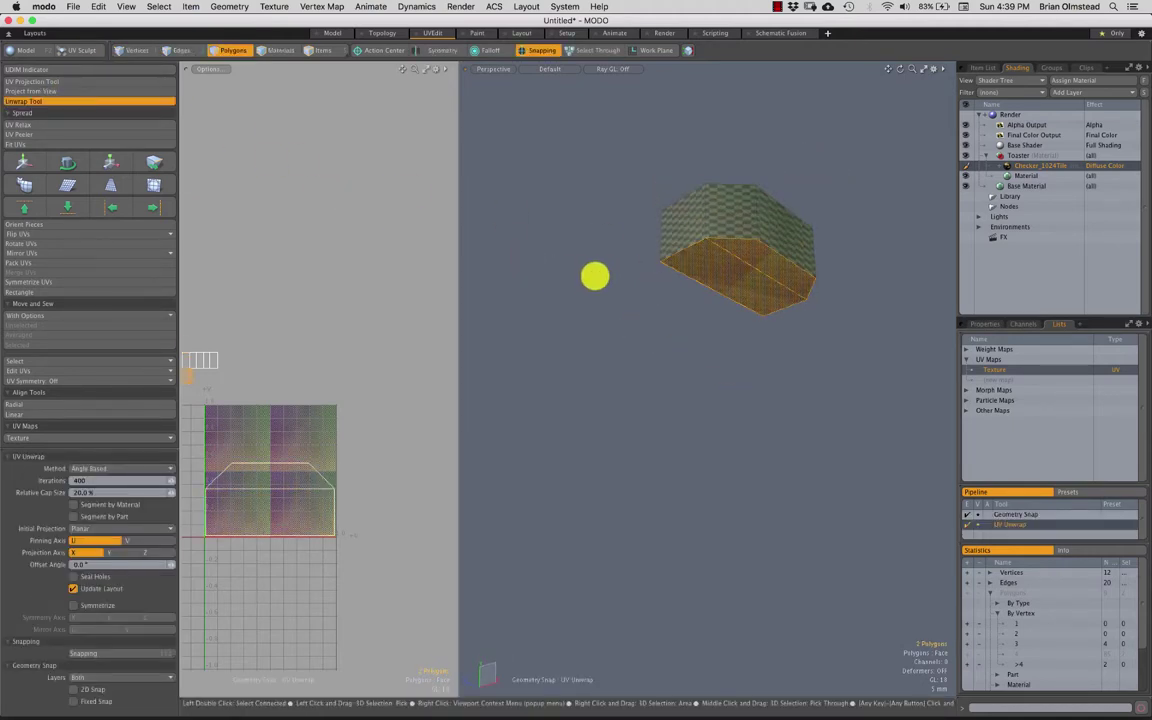
Step: Move the lever's unwrapped bottom island away from its top island in the UV space
key("w")
left_click_drag(310, 431, 366, 350)
key("space")
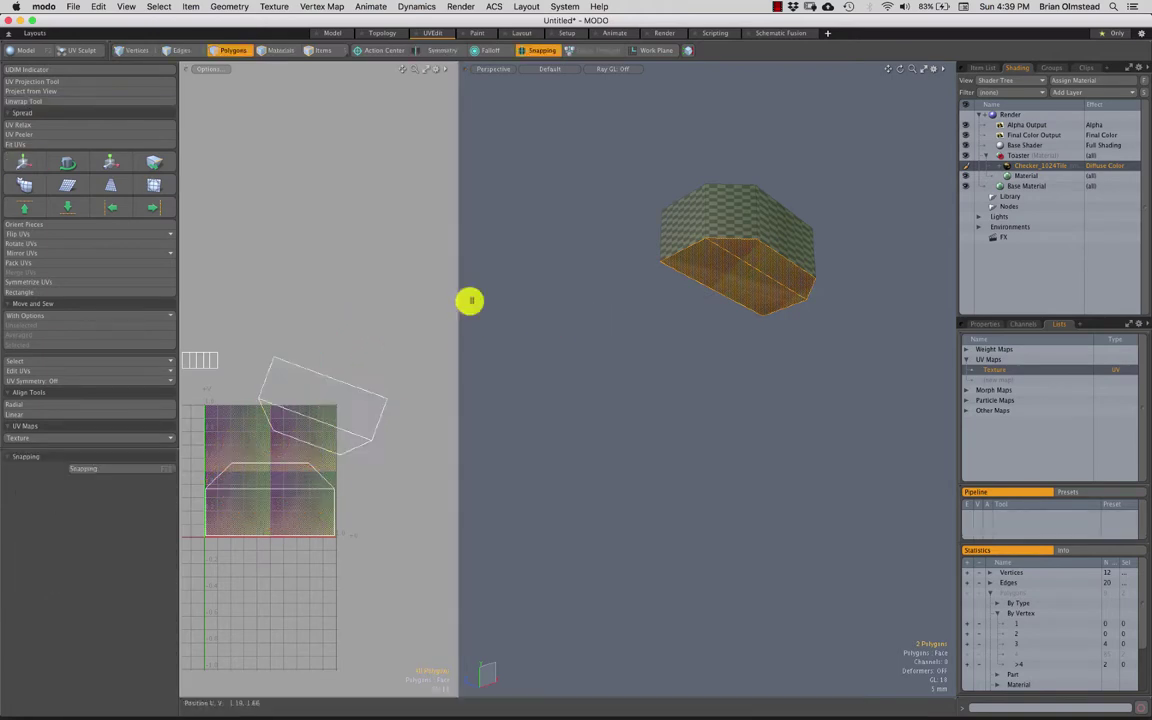
Step: Unwrap the lever's five side polygons as a separate UV island and move it beside the UV tile
left_click(548, 303)
mouse_move(548, 303)
left_mouse_down("alt")
mouse_move(763, 204)
mouse_move(681, 252)
mouse_move(741, 219)
mouse_move(812, 275)
left_mouse_up("alt")
left_click(28, 101)
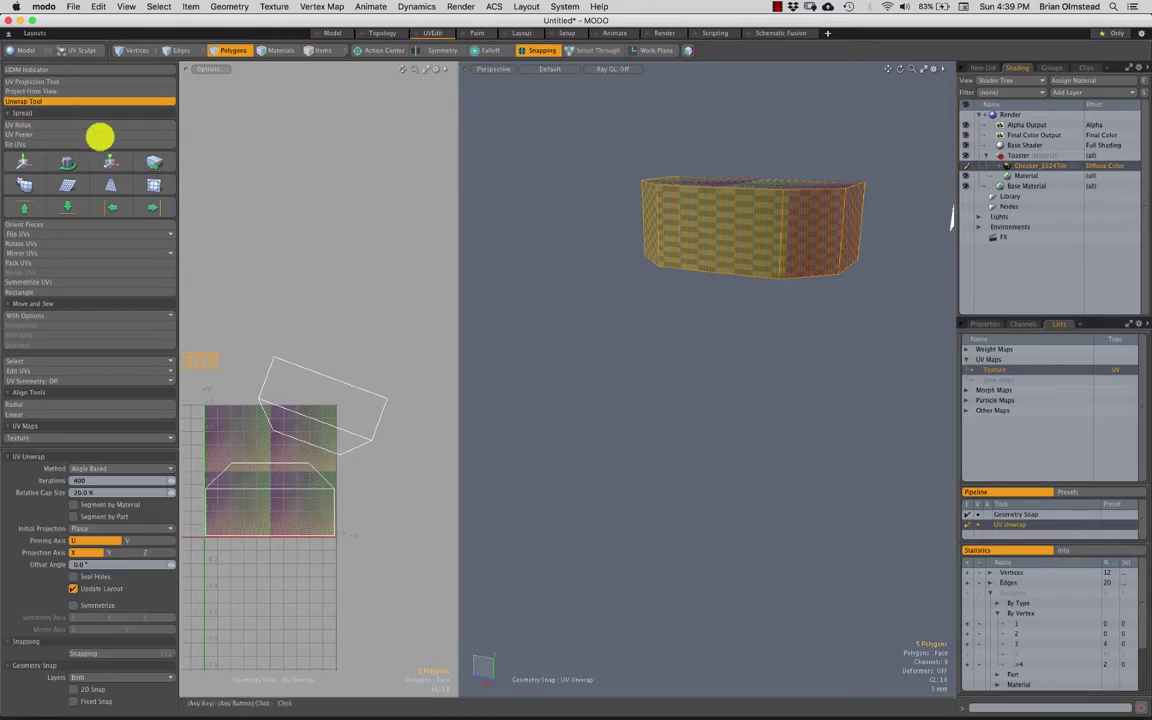
left_click(594, 243)
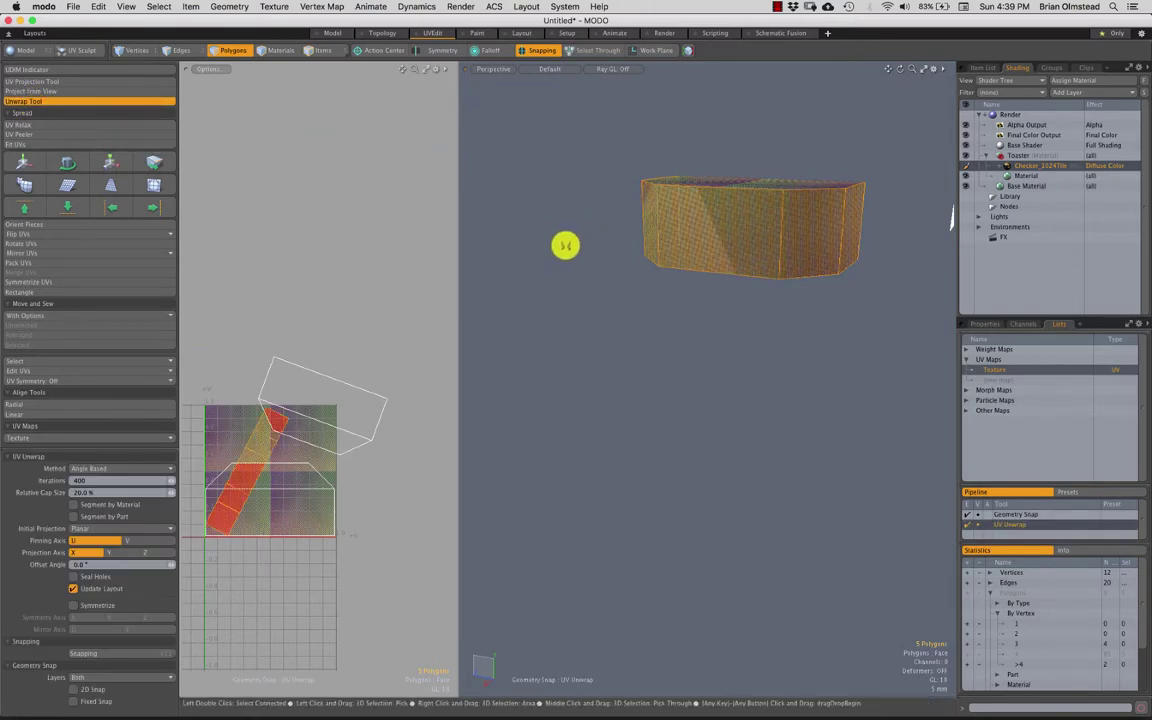
left_click_drag(280, 441, 306, 449, "alt")
key("w")
left_click_drag(350, 408, 501, 397)
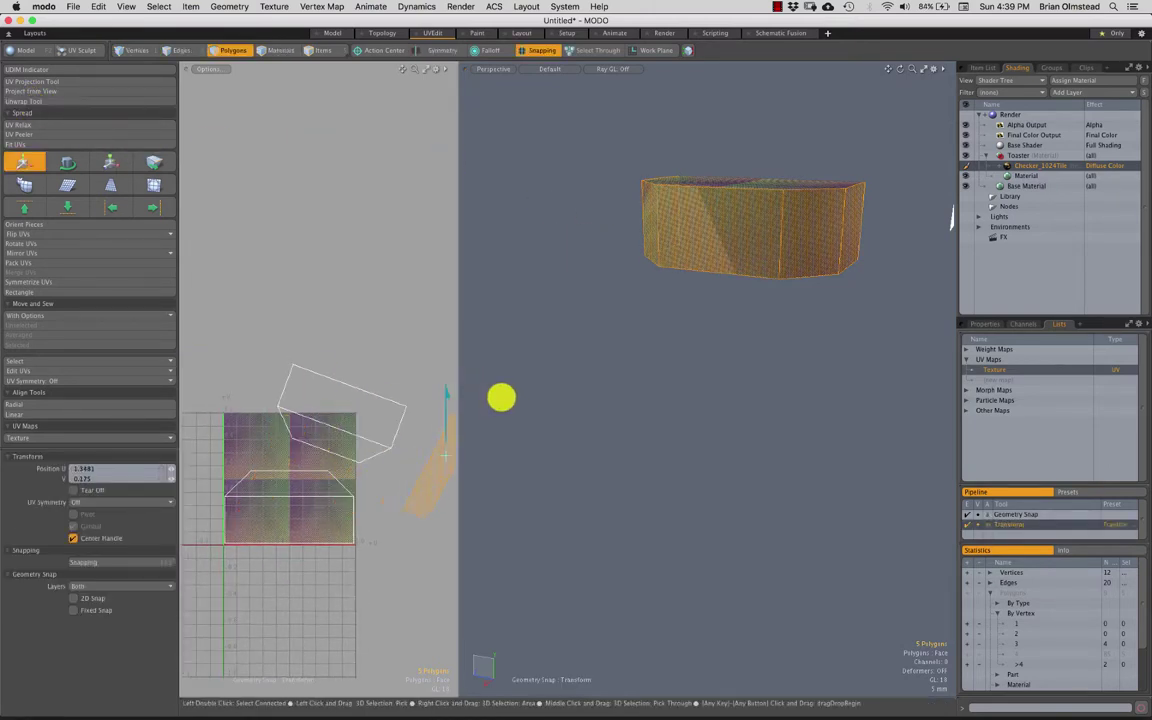
scroll(306, 437, "down", 2)
left_click_drag(304, 436, 264, 391, "alt")
key("space")
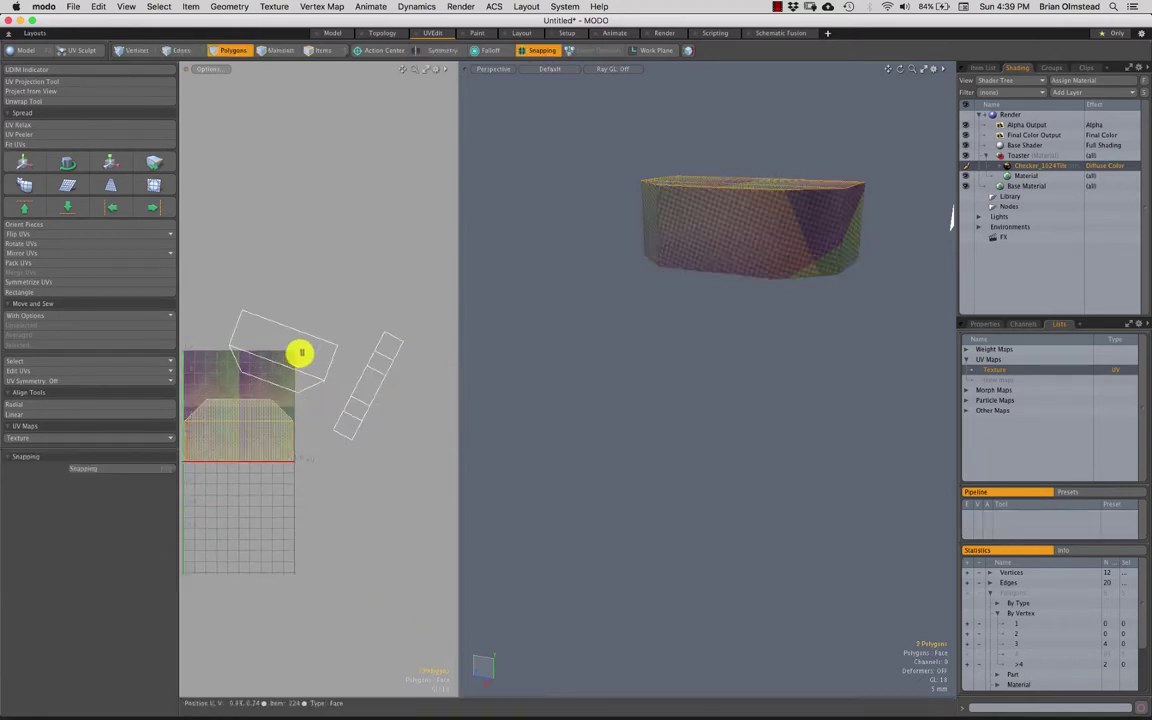
Step: Select eight seam edges around both ends of the lever's top and bottom faces, leaving the long front edges unselected
left_click(301, 352)
double_click(362, 381)
left_click_drag(640, 388, 702, 303, "alt")
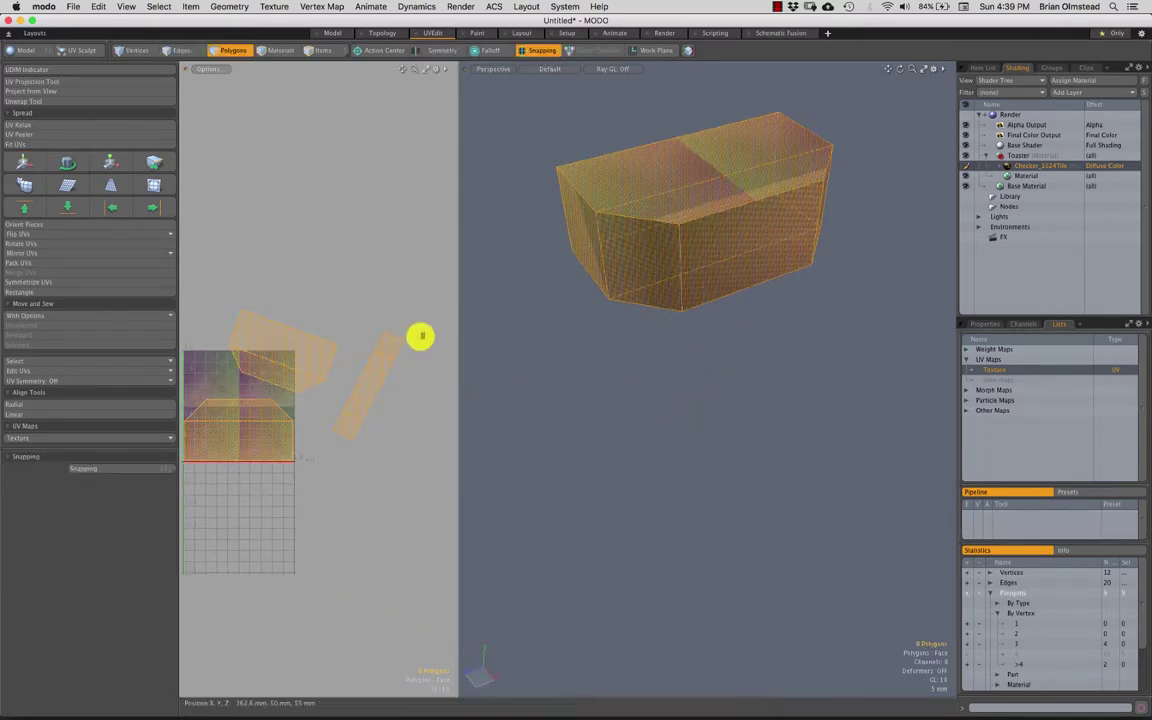
key("2")
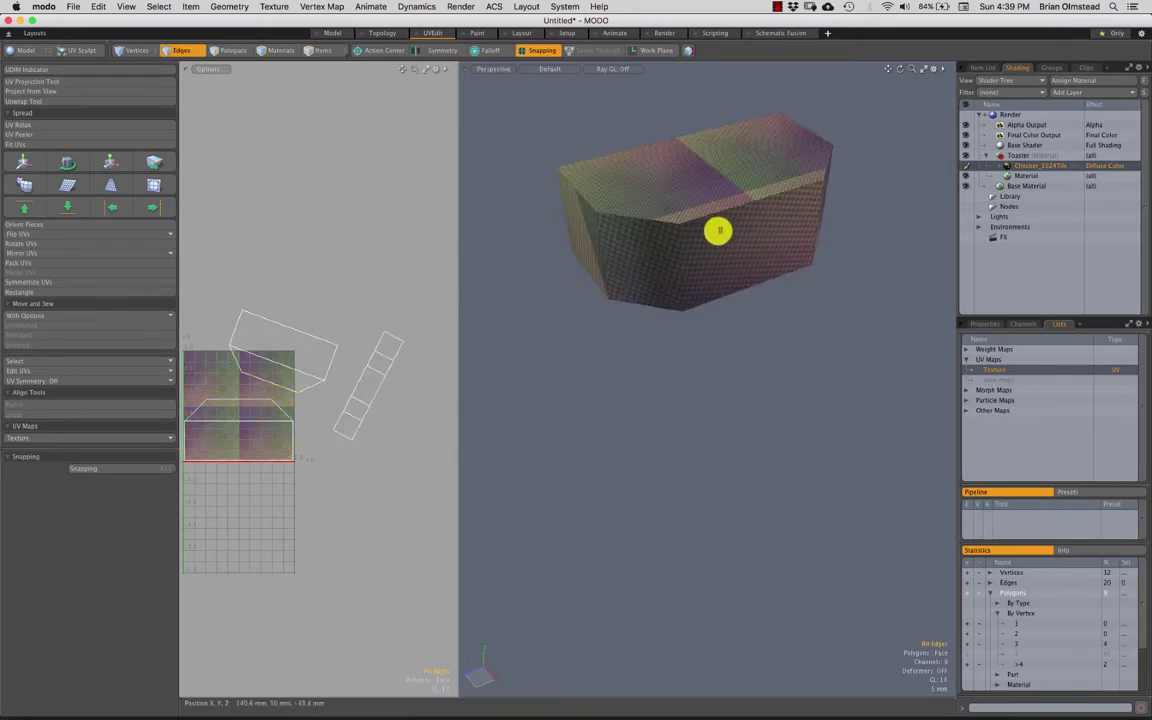
left_click_drag(670, 238, 640, 183, "alt")
mouse_move(658, 126)
right_mouse_down()
mouse_move(571, 329)
mouse_move(672, 303)
right_mouse_up()
mouse_move(674, 301)
left_mouse_down("alt")
mouse_move(689, 272)
mouse_move(673, 264)
left_mouse_up("alt")
left_click_drag(676, 203, 745, 211, "alt")
left_click(632, 291)
left_click(682, 285)
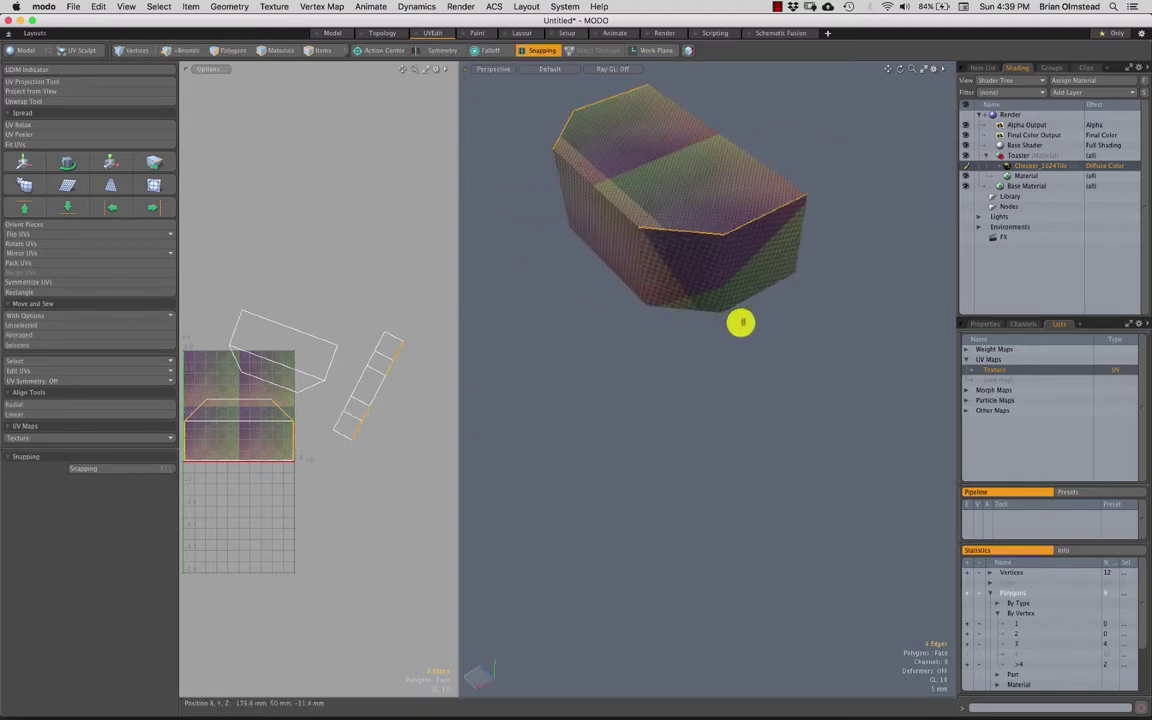
left_click_drag(625, 320, 786, 260, "alt")
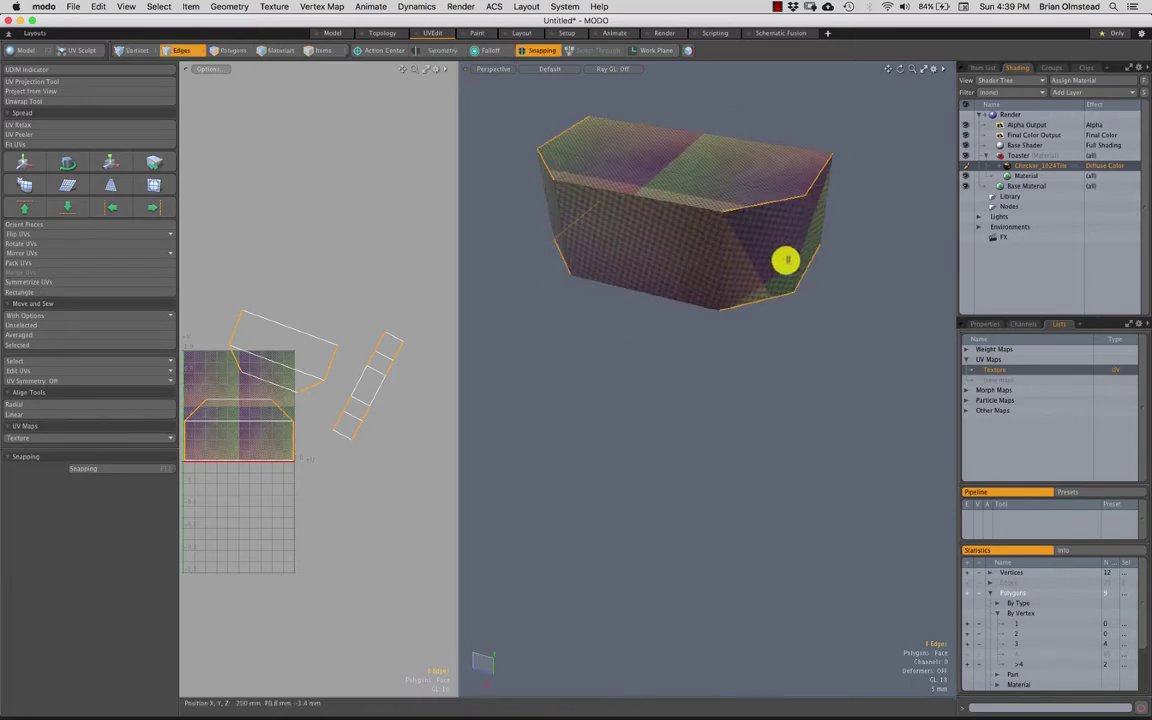
Step: Examine the selected seam edges around the lever in 3D and their matching borders in the UV islands
left_click_drag(644, 287, 677, 208, "alt")
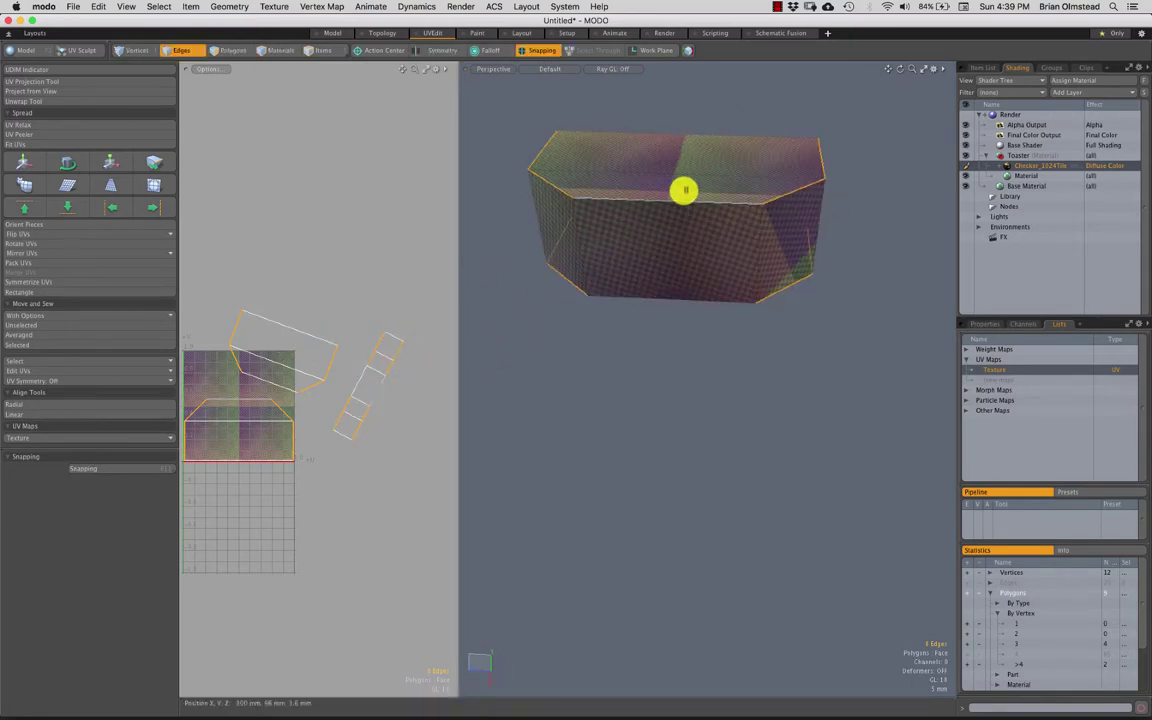
left_click_drag(672, 226, 634, 338, "alt")
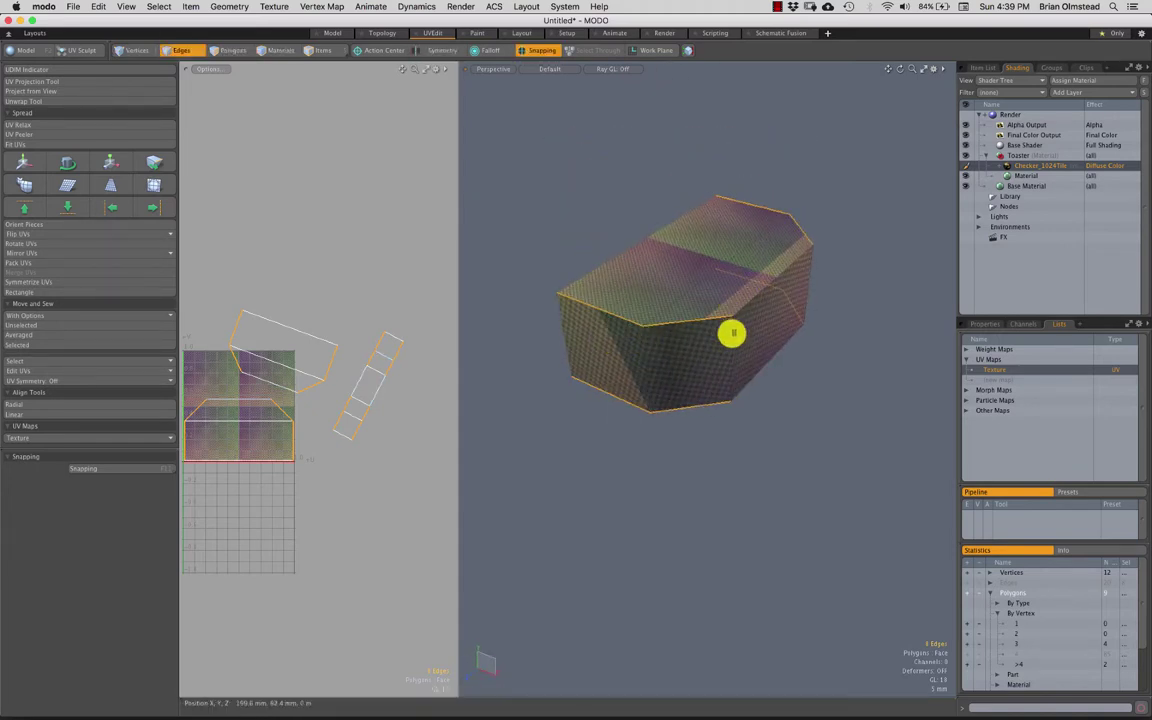
left_click_drag(732, 333, 566, 303, "alt")
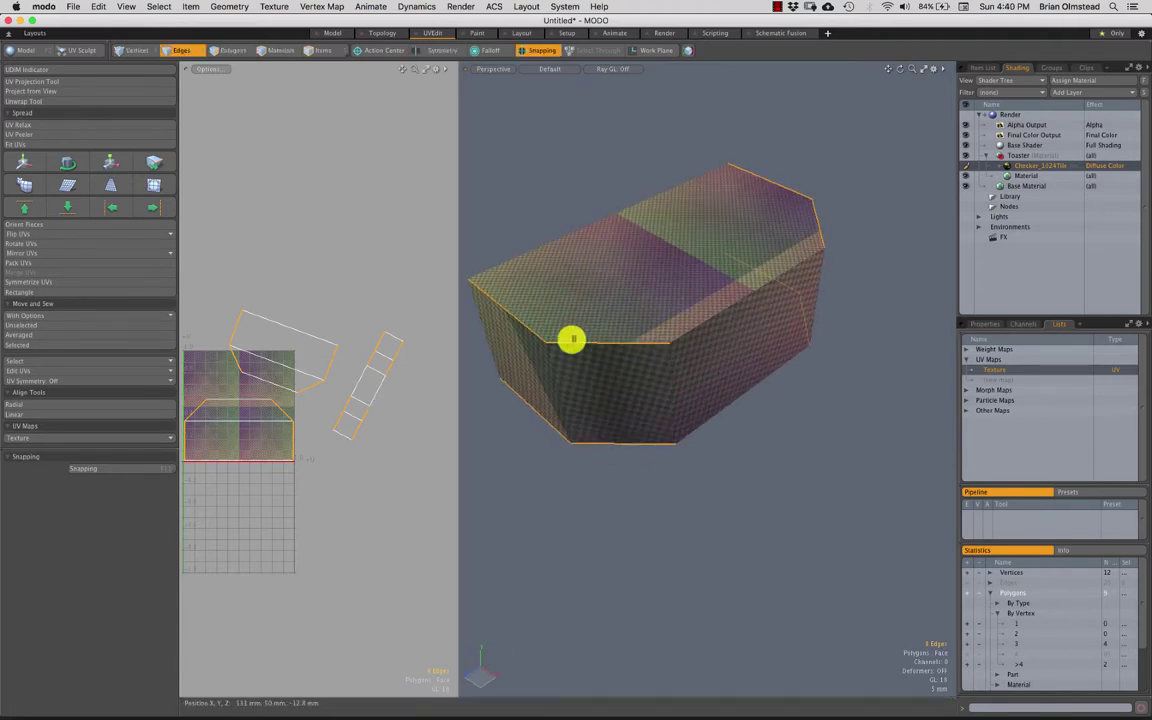
left_click_drag(625, 327, 647, 372, "alt")
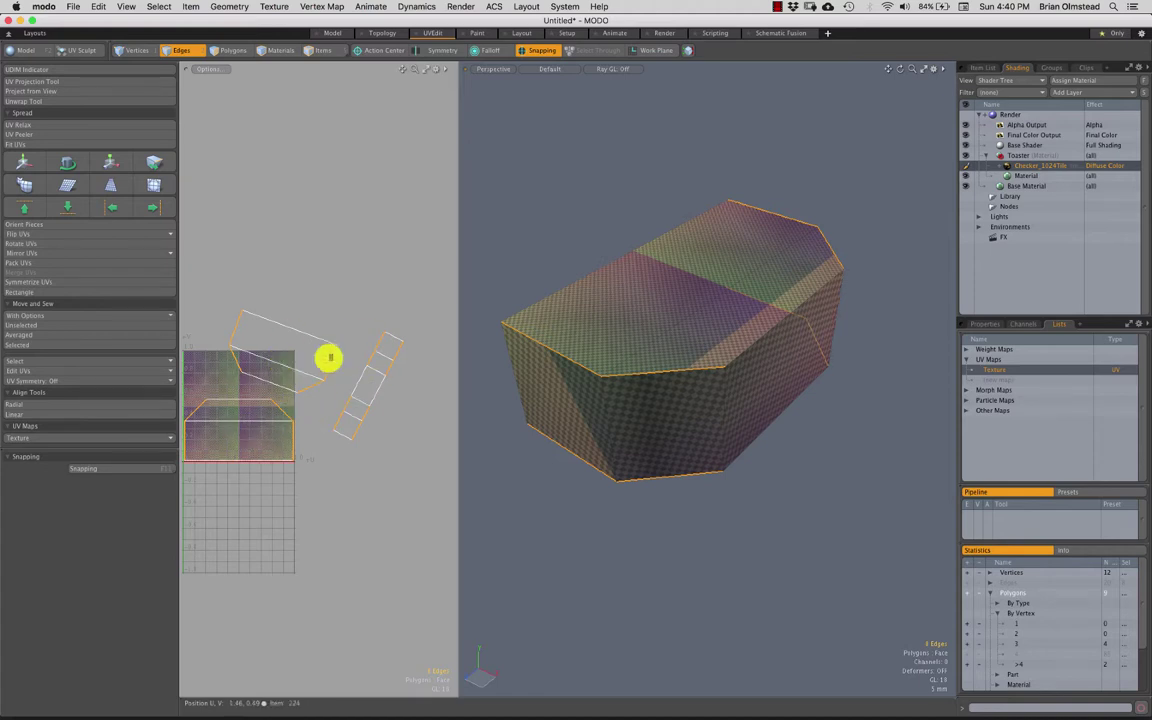
left_click_drag(614, 350, 684, 408, "alt")
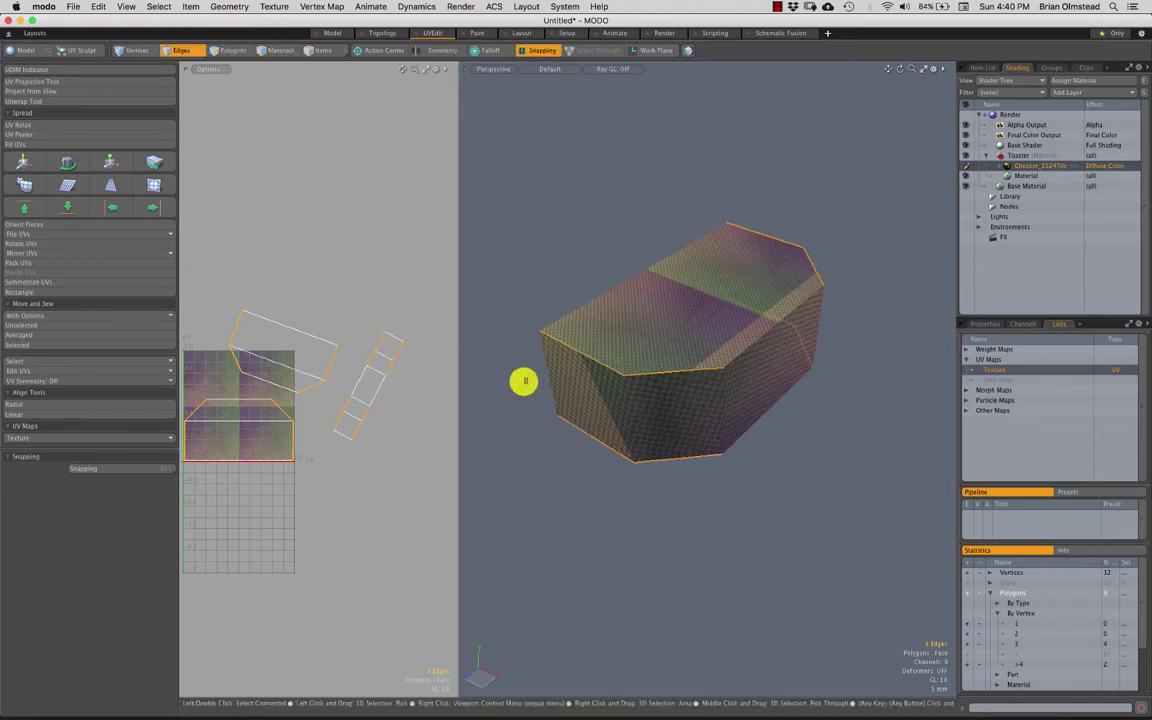
left_click(571, 277)
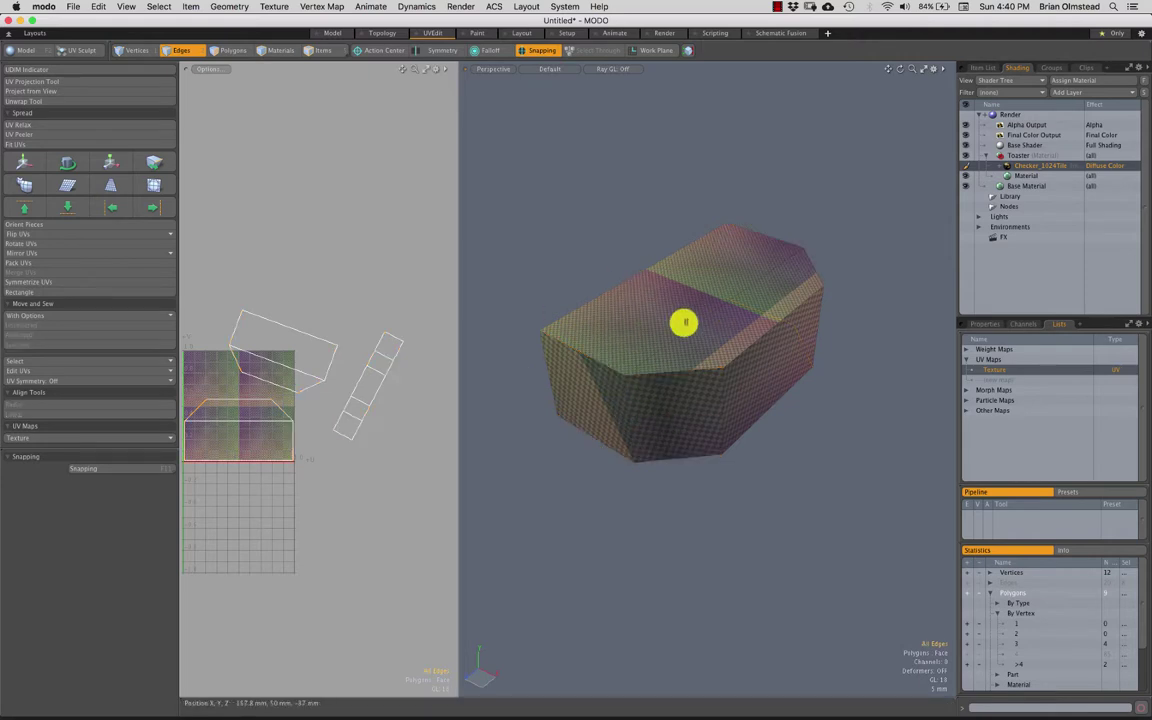
left_click_drag(697, 408, 619, 368, "alt")
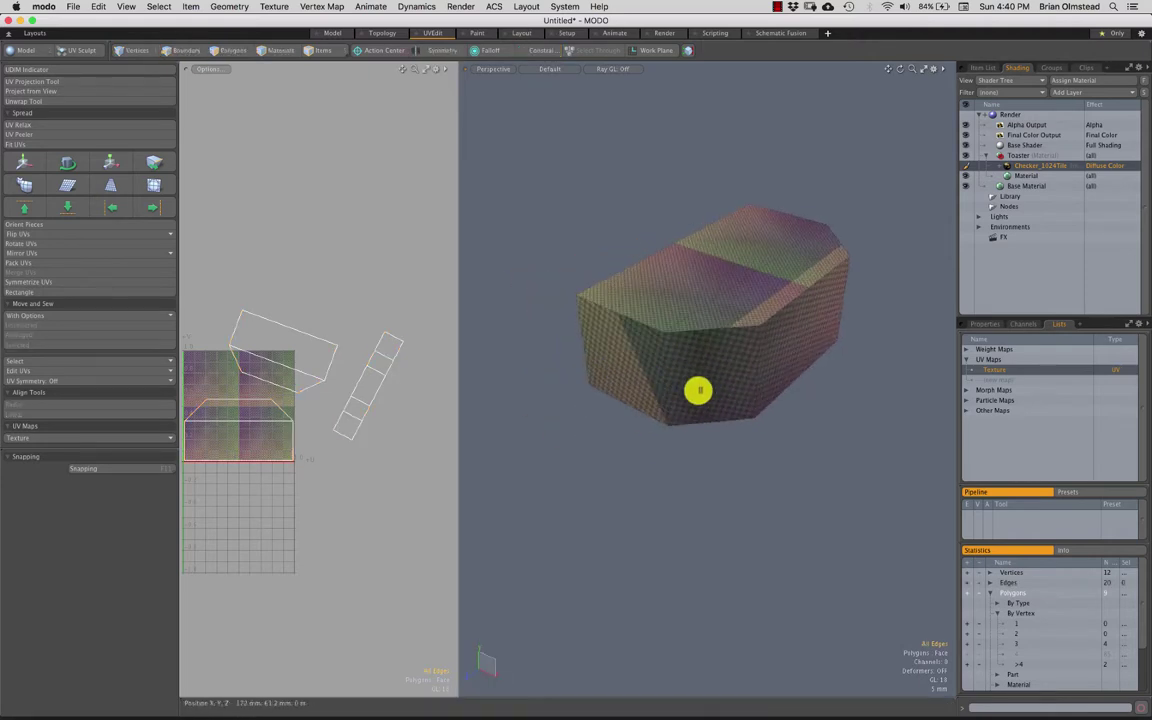
key("super+z")
left_click_drag(702, 390, 636, 388, "alt")
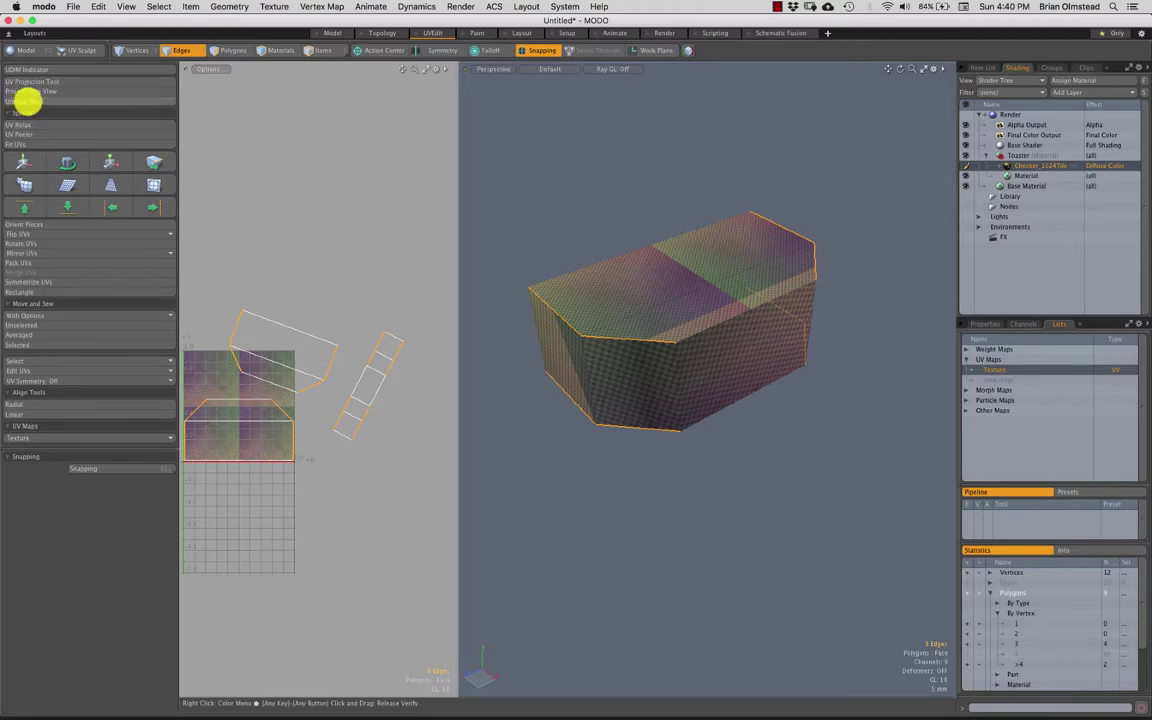
Step: Unwrap the lever along the selected seam edges into one connected UV island
left_click(27, 101)
left_click_drag(250, 432, 268, 431, "ctrl+alt")
left_click_drag(268, 431, 306, 381, "alt")
key("space")
key("space")
left_click_drag(325, 478, 335, 477, "ctrl+alt")
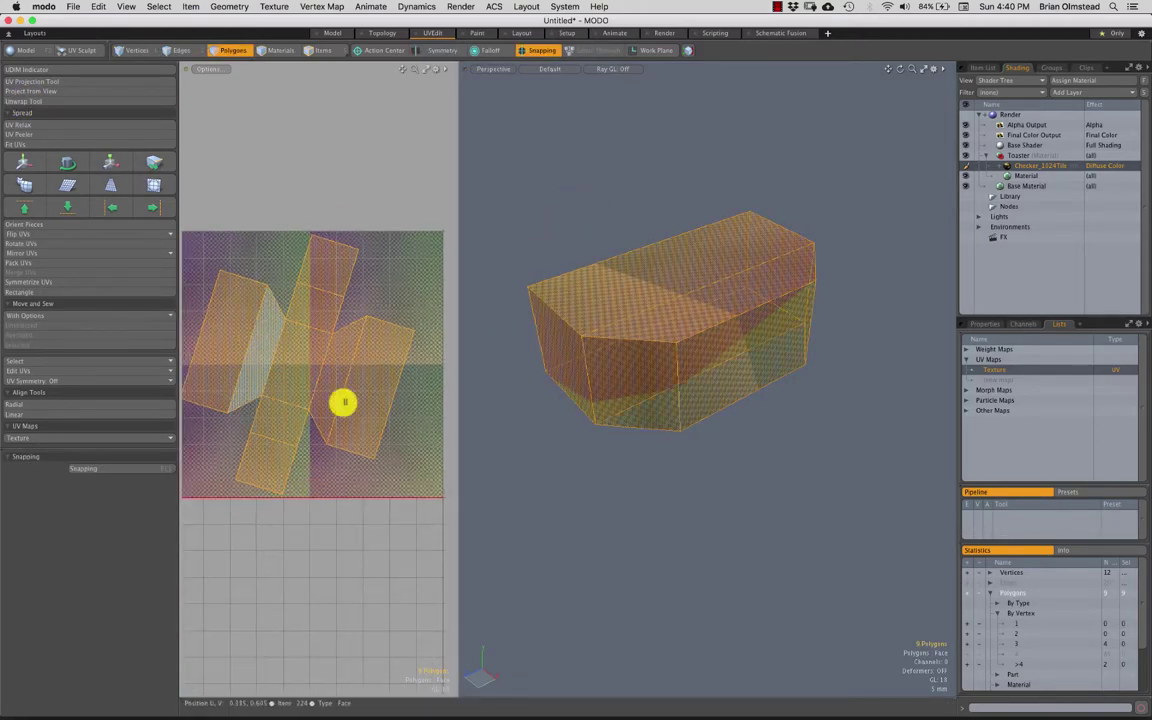
Step: Scale the lever's UV island down and move it below the UV tile
left_click_drag(298, 440, 264, 446, "ctrl+alt")
left_click_drag(322, 420, 309, 379, "alt+shift")
key("y")
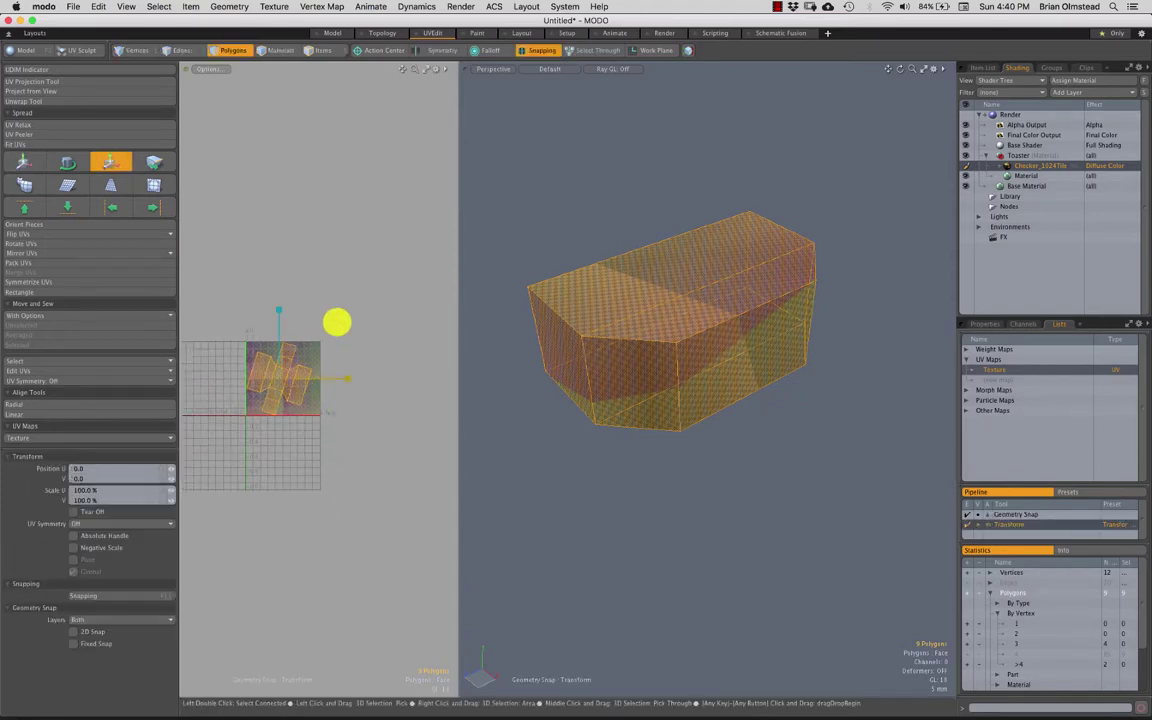
key("w")
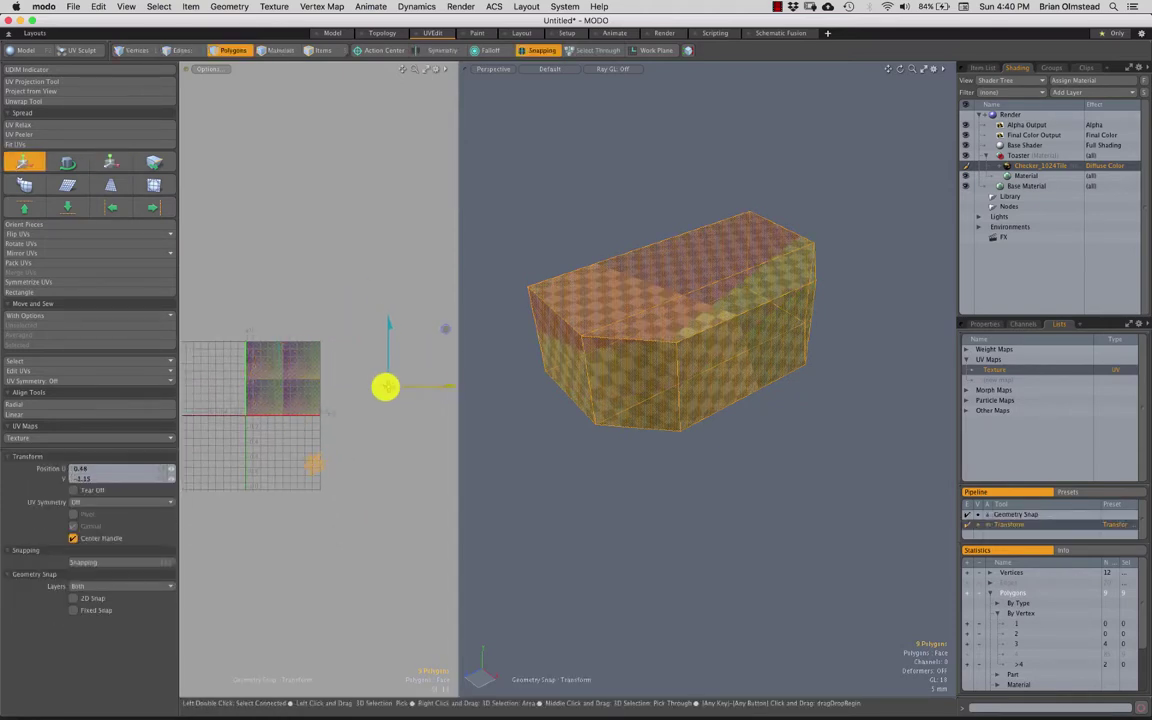
key("q")
Step: Unhide the rest of the toaster and compare the lever's checker size with the body's
left_click(354, 372)
key("u")
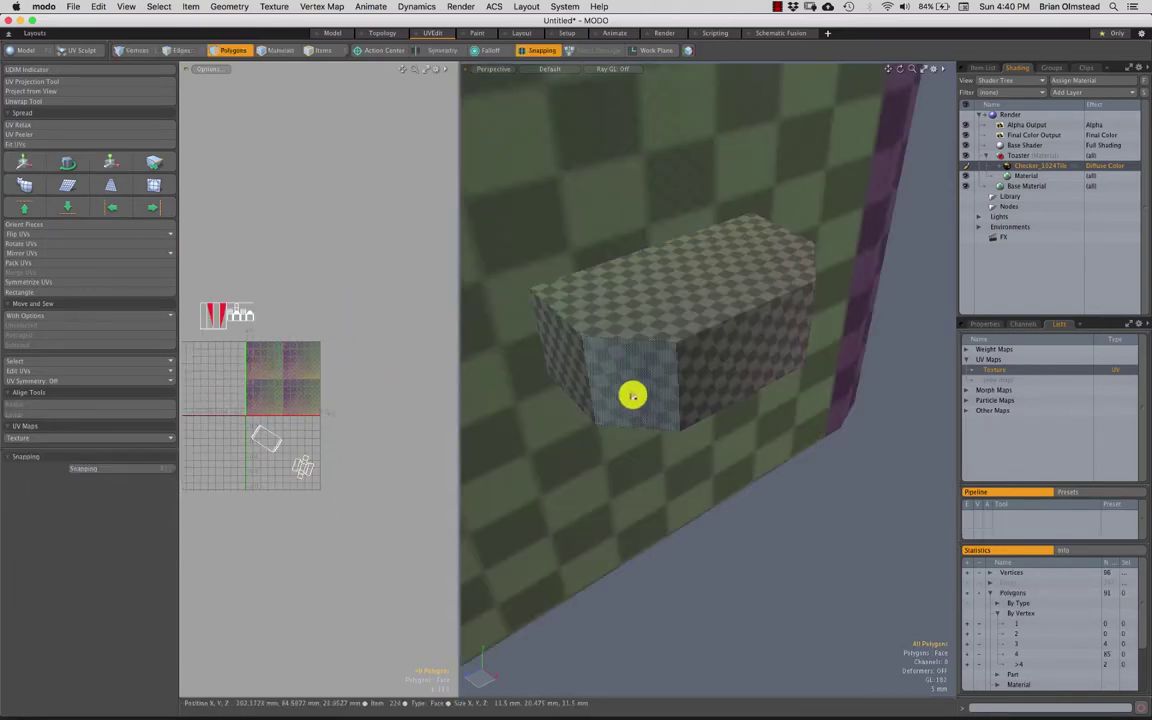
left_click_drag(633, 396, 672, 400, "alt")
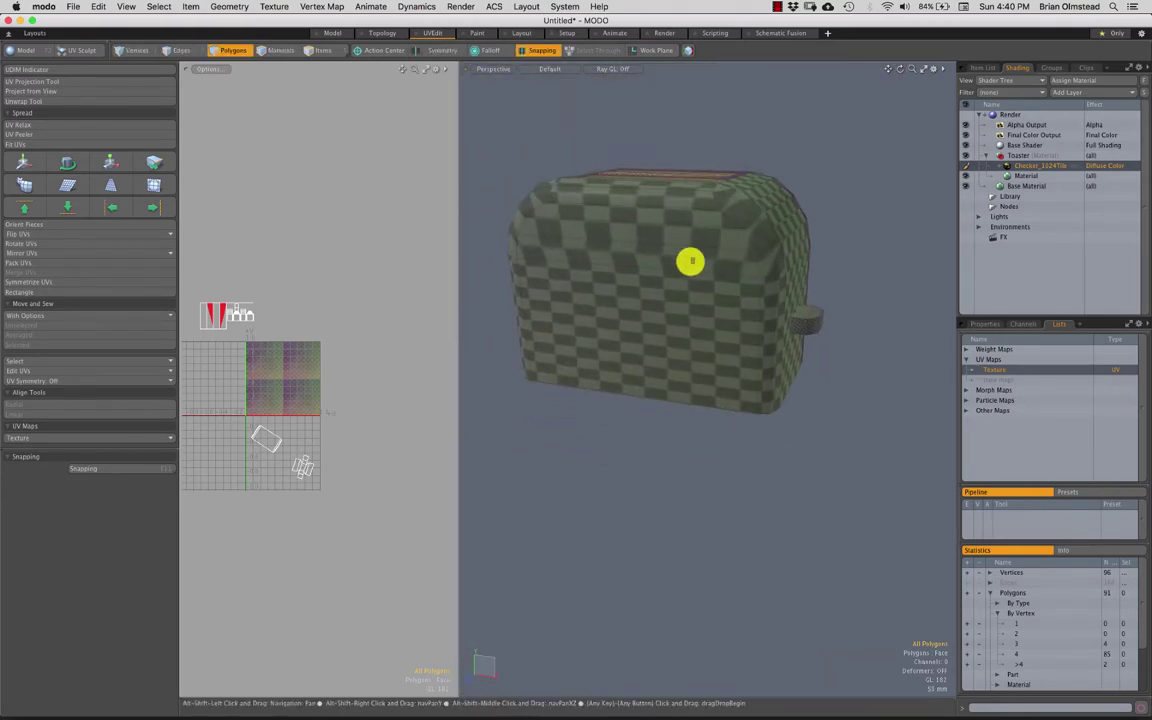
Step: Shift the toaster body's UV islands by about 0.77 in U and 0.1 in V so they sit above the UV tile
mouse_move(283, 471)
left_mouse_down("ctrl+alt")
mouse_move(293, 483)
mouse_move(295, 457)
left_mouse_up("ctrl+alt")
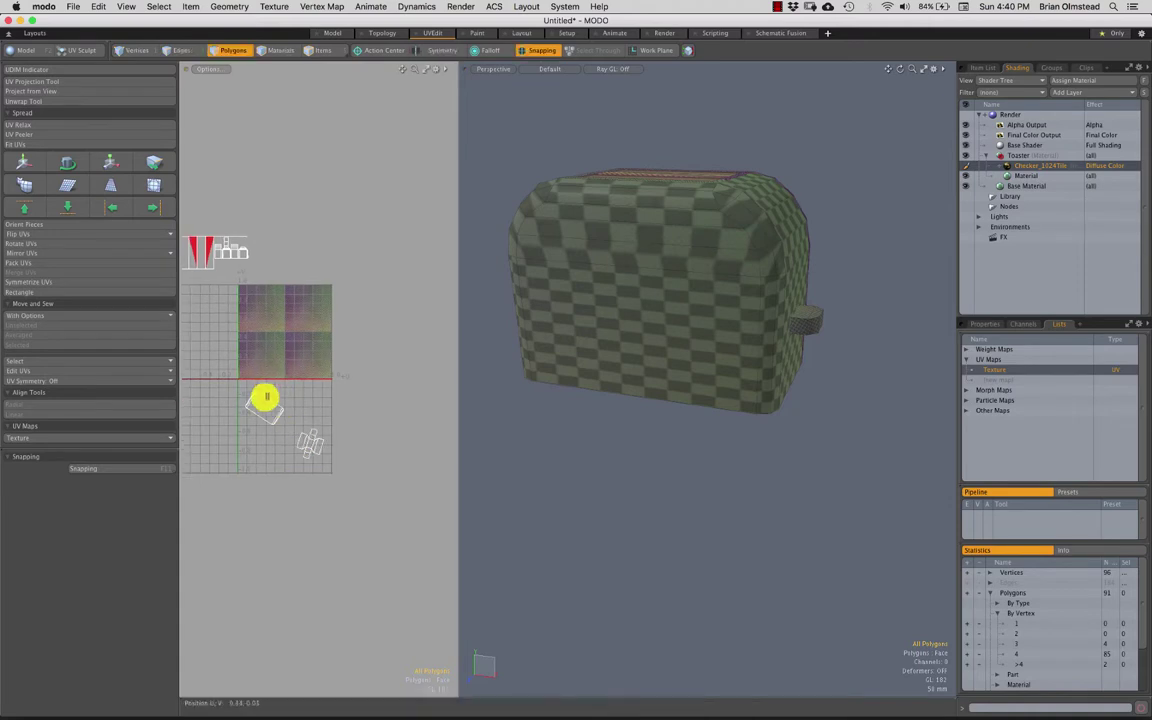
left_click_drag(247, 267, 278, 270, "alt+shift")
right_click_drag(221, 196, 345, 272)
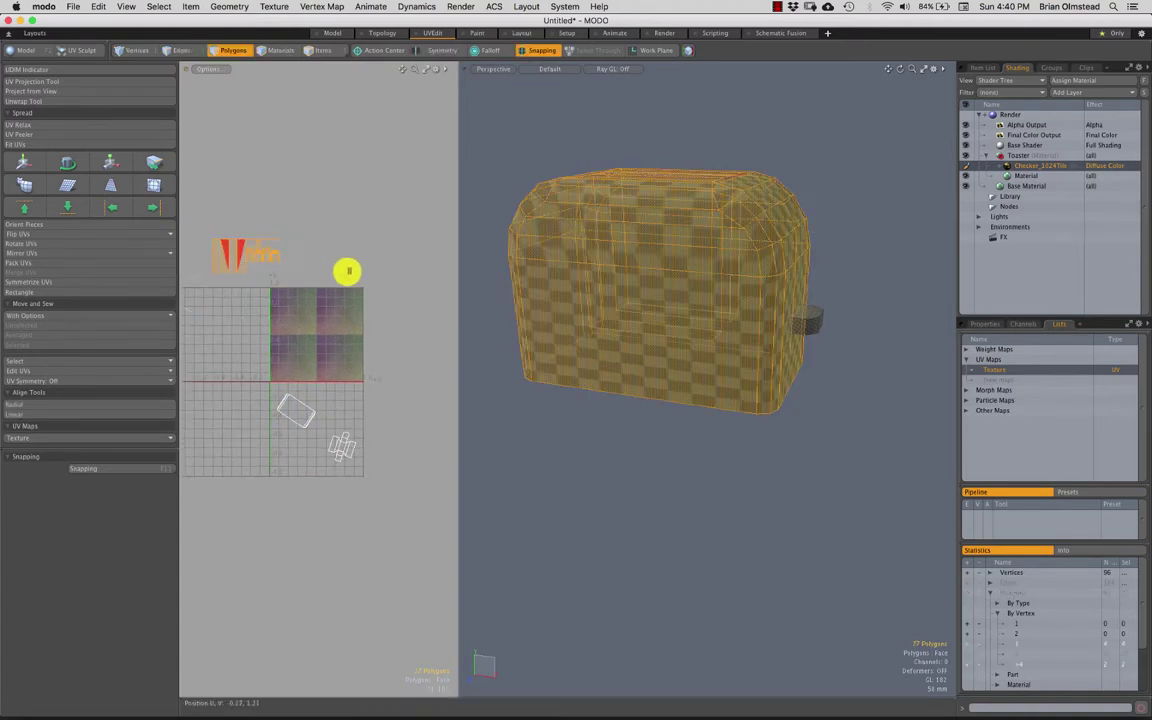
key("w")
left_click_drag(319, 219, 377, 224)
left_click_drag(312, 413, 283, 365, "alt+shift")
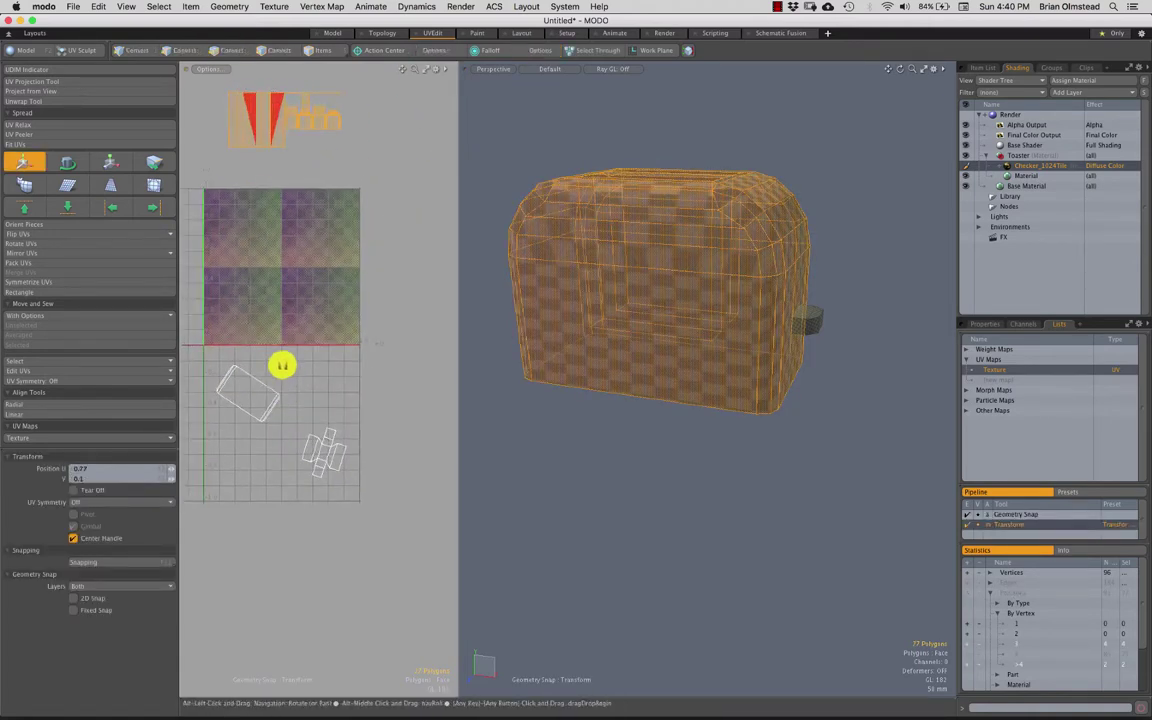
left_click_drag(280, 308, 298, 362, "alt+shift")
left_click_drag(326, 228, 328, 270, "alt+shift")
key("space")
left_click(353, 250)
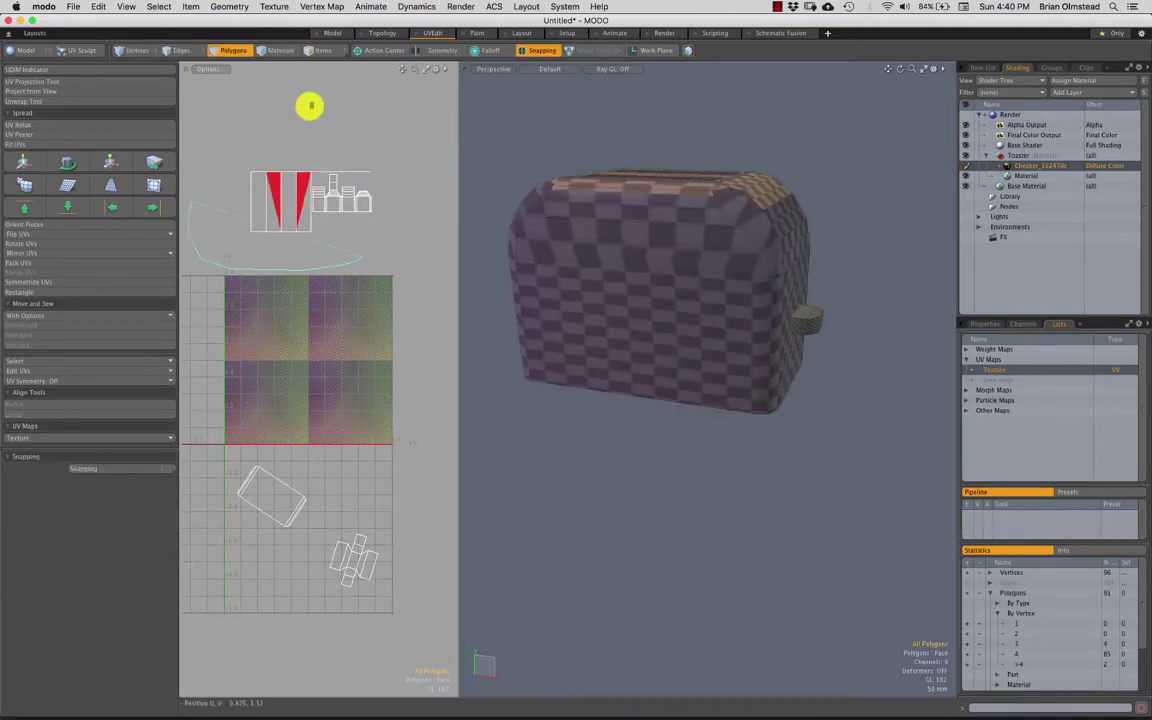
Step: Select the toaster's bottom and lever polygons by inverting the body selection, and clear them from view
right_click_drag(310, 106, 354, 157)
left_click_drag(301, 411, 296, 407, "alt+shift")
key("bracketleft")
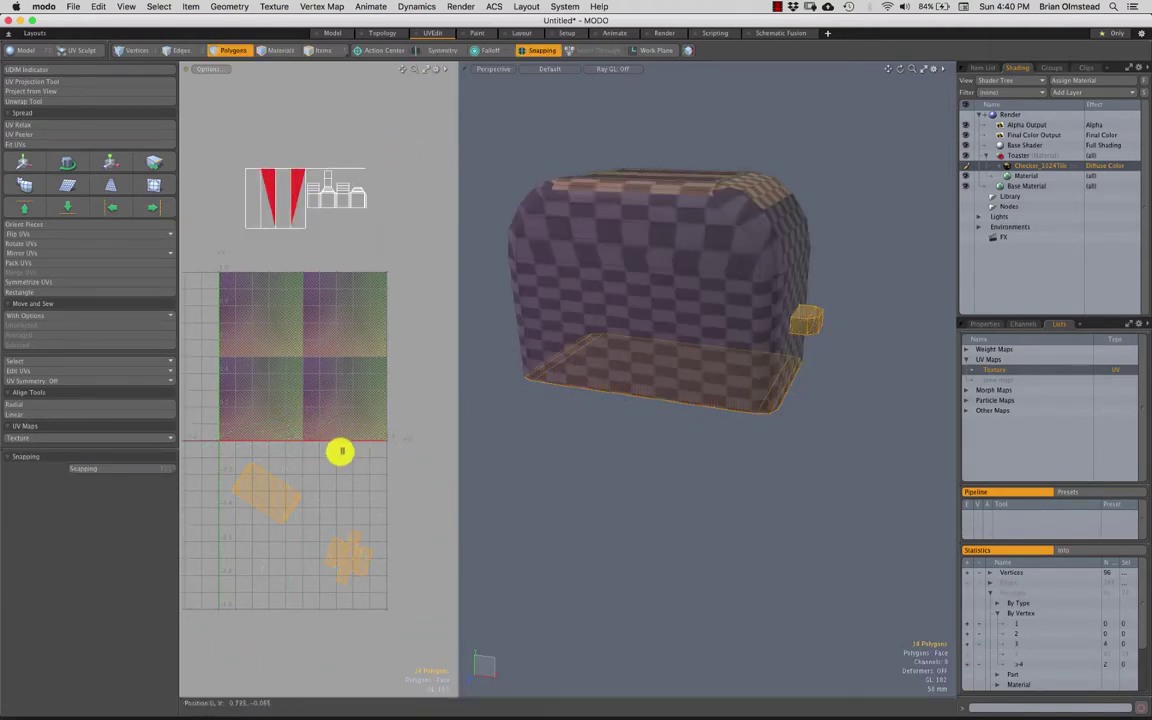
key("Delete")
Step: Select the ten polygons forming the toaster's two bread slots and hide all other polygons
left_click_drag(527, 394, 649, 389, "alt")
left_click(696, 284)
key("bracketright")
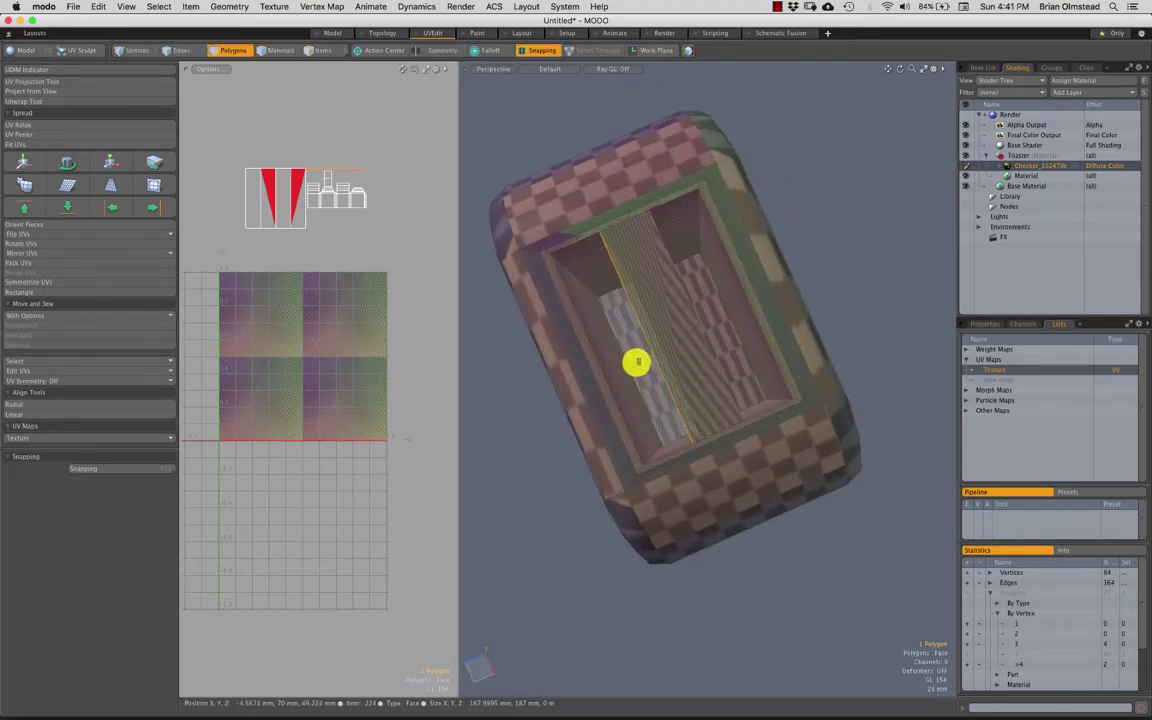
left_click_drag(652, 379, 725, 351, "alt")
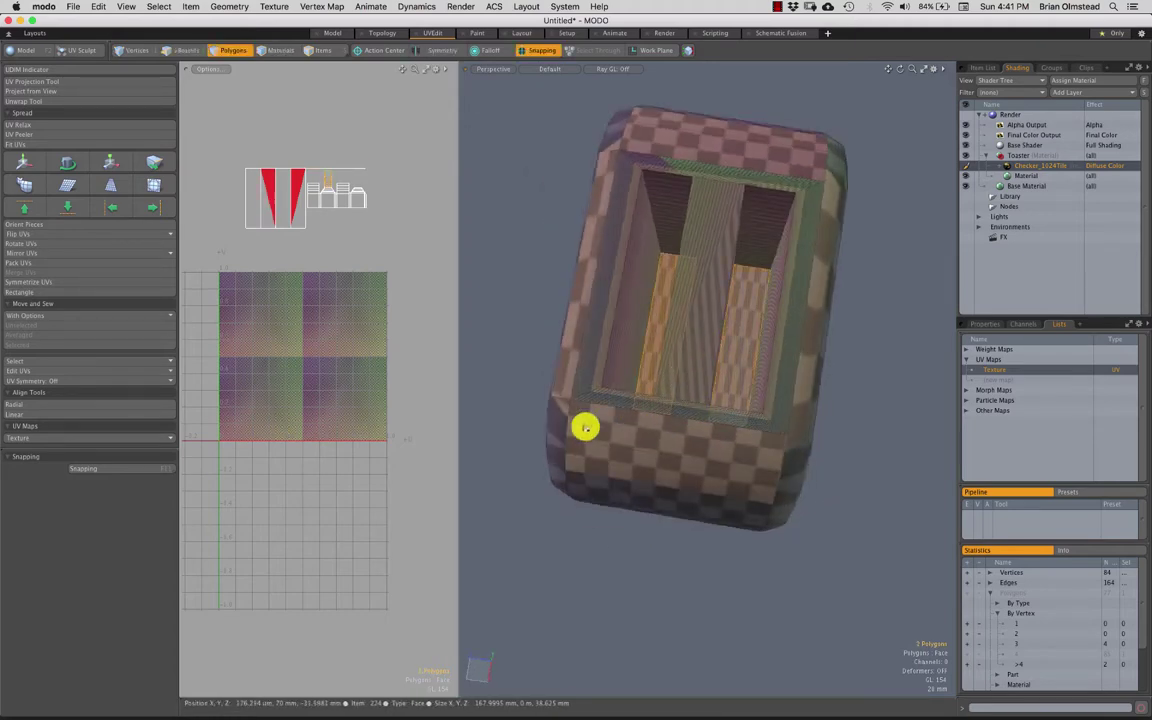
left_click_drag(585, 428, 662, 446, "alt")
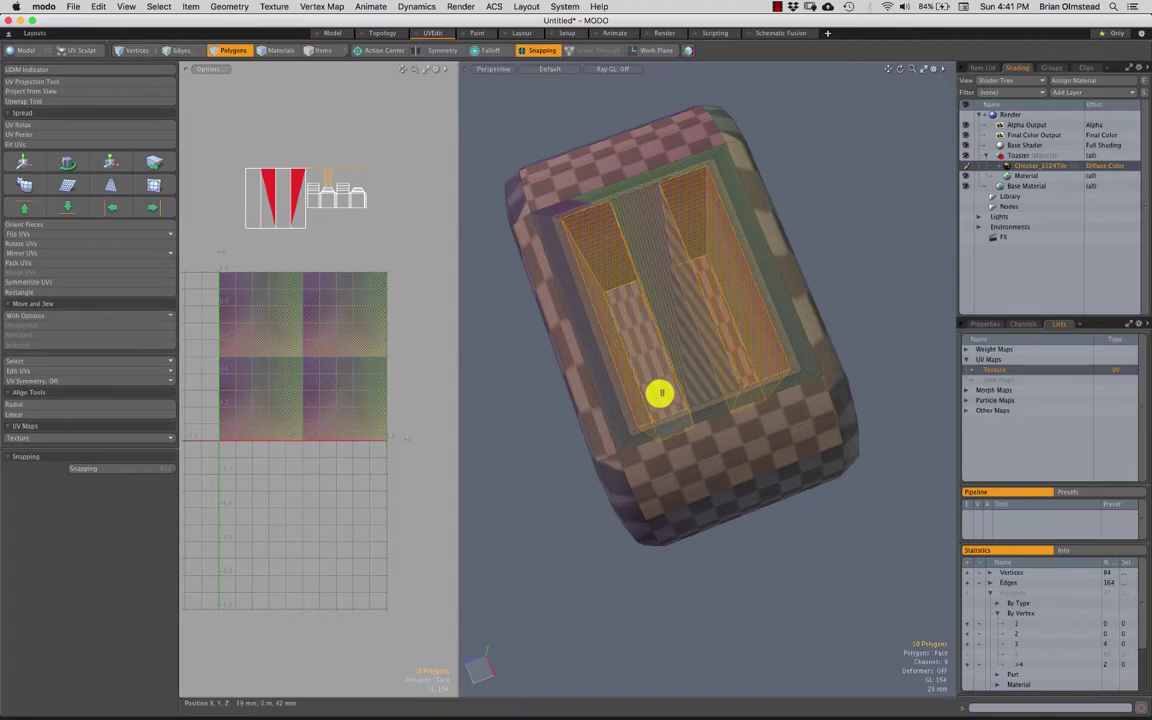
left_click_drag(660, 393, 615, 376, "alt")
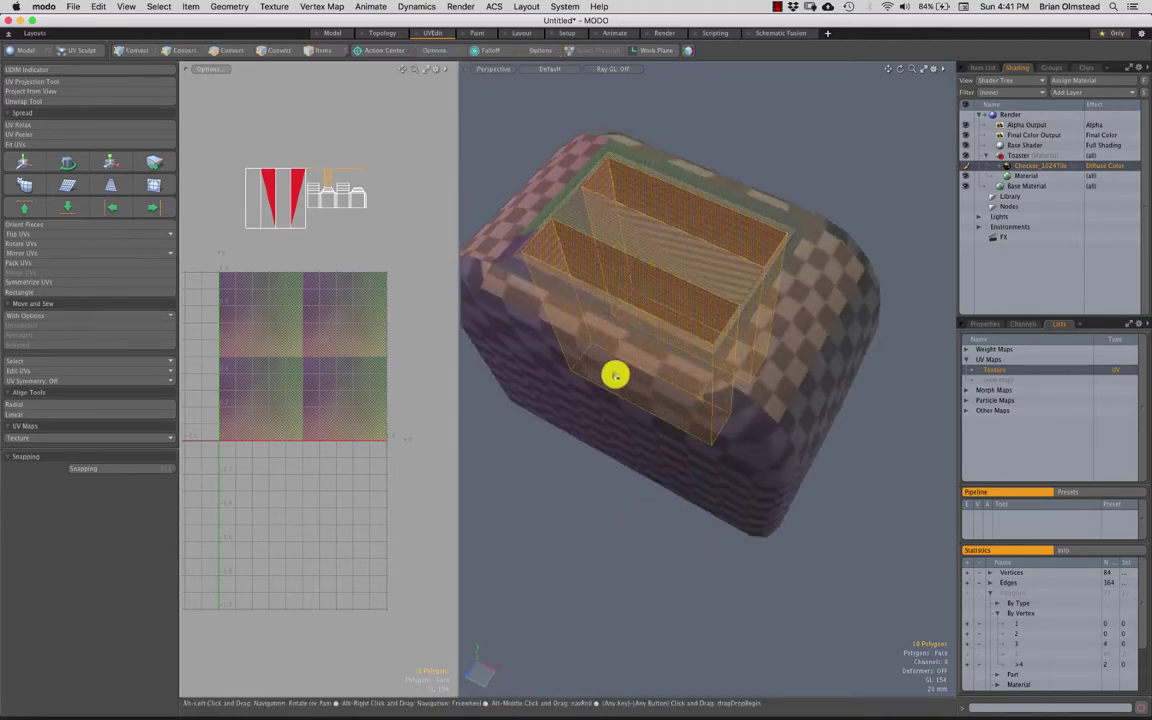
left_click_drag(766, 373, 782, 243, "alt")
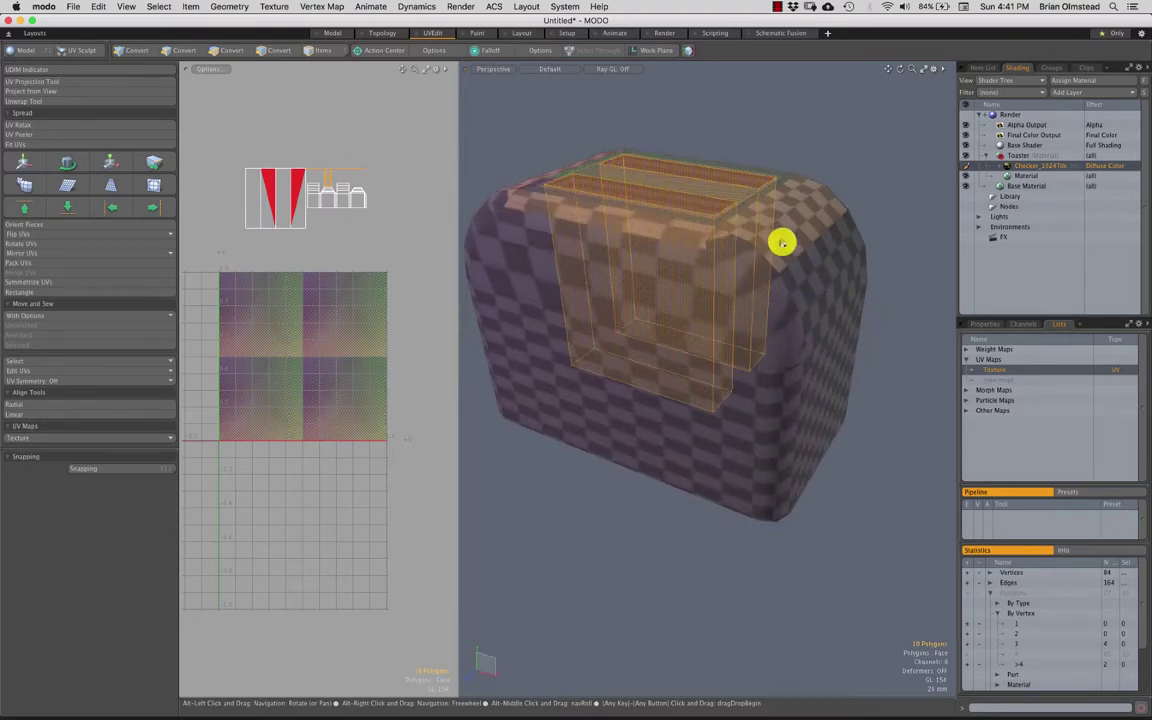
left_click_drag(730, 327, 679, 357, "alt")
left_click_drag(631, 171, 673, 324, "alt")
key("shift+h")
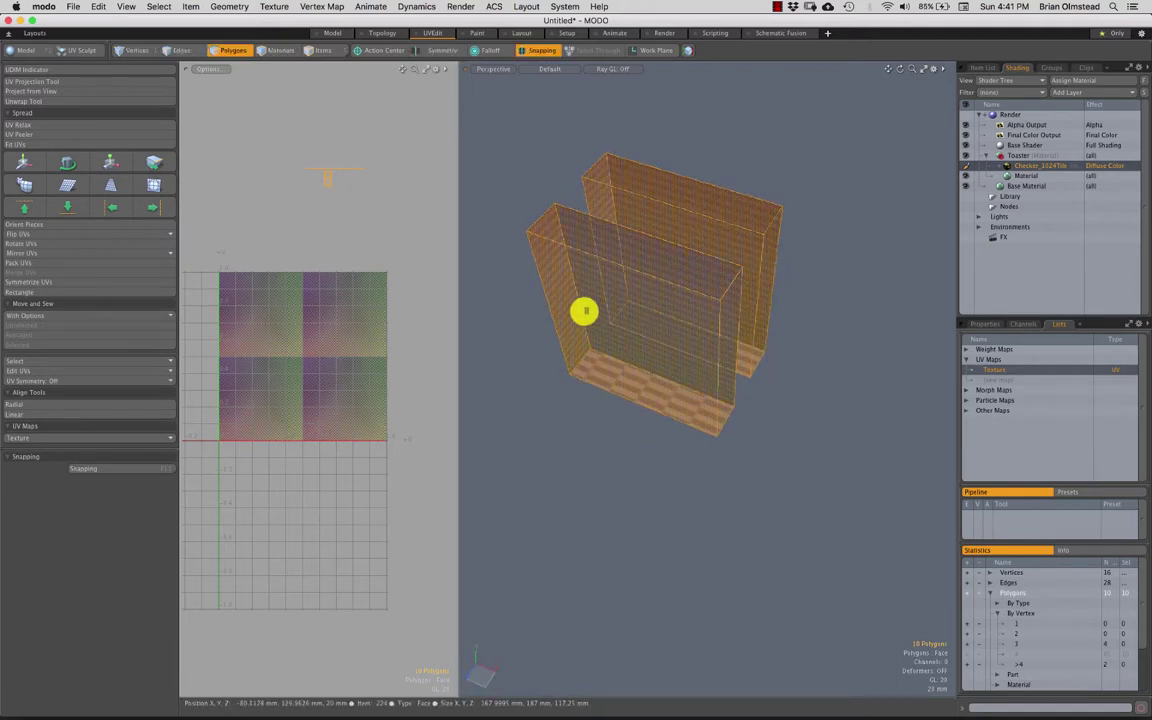
Step: Unwrap the two bread slots without any seam edges selected
left_click_drag(650, 365, 600, 360, "alt")
left_click(632, 473)
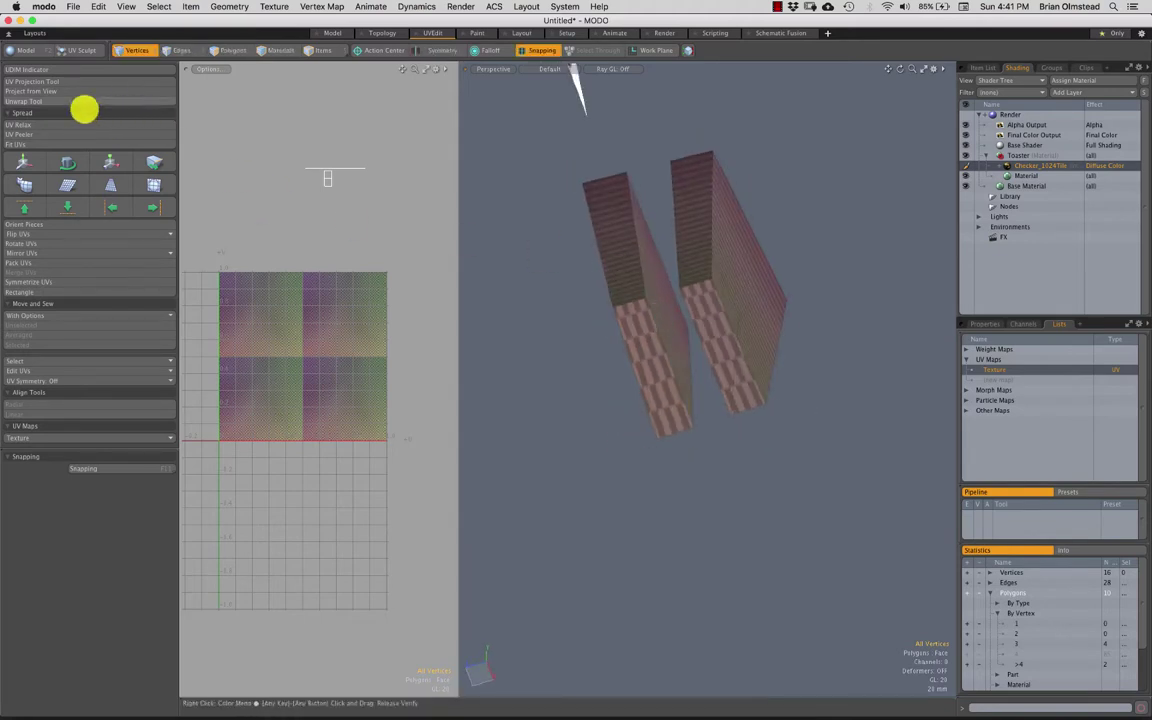
left_click(82, 102)
left_click(632, 288)
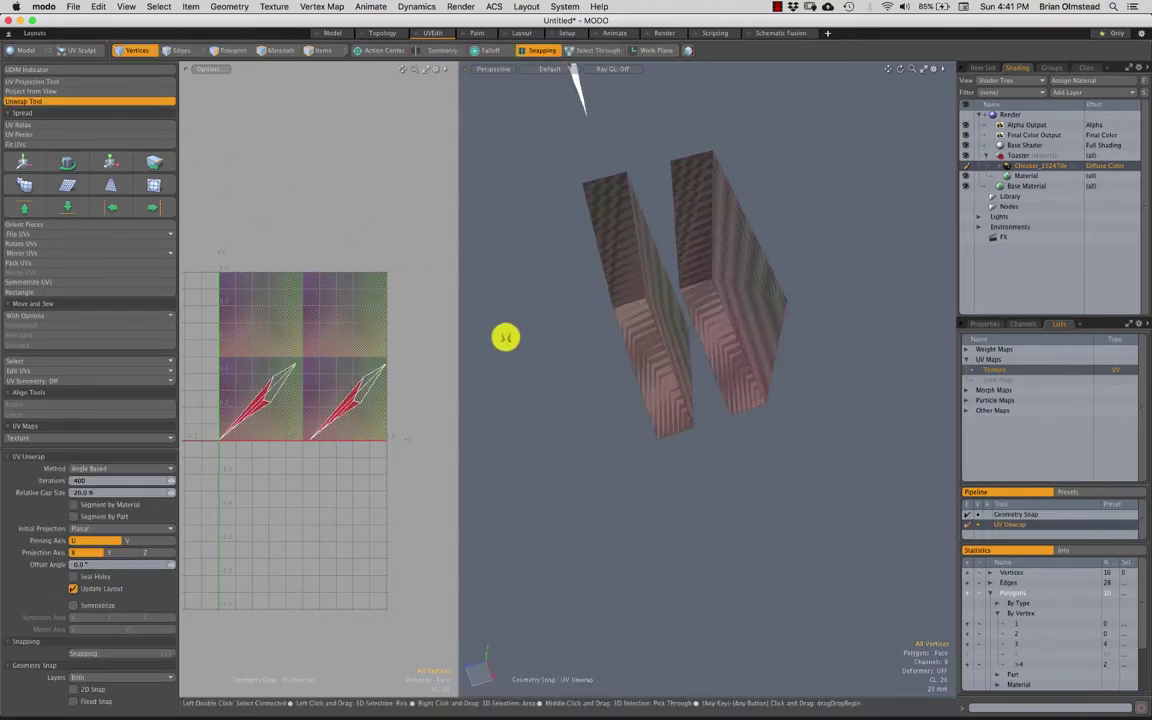
Step: Save the scene to the Desktop as Toaster.lxo
scroll(310, 406, "up", 2)
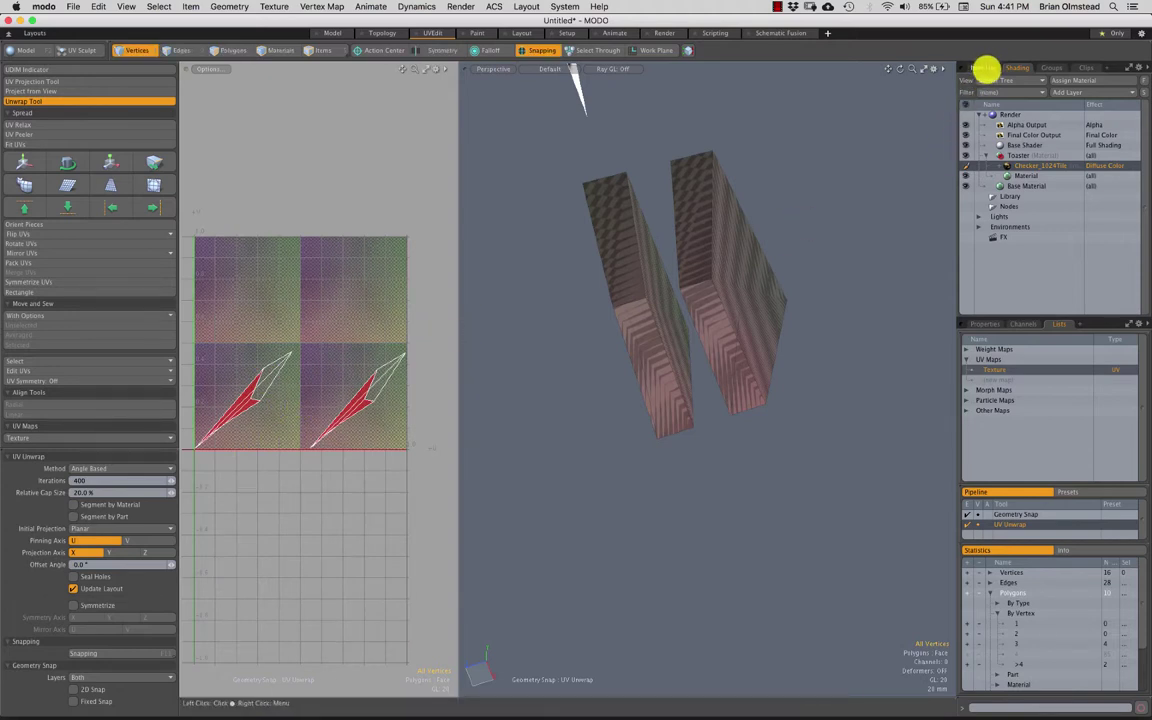
left_click(985, 68)
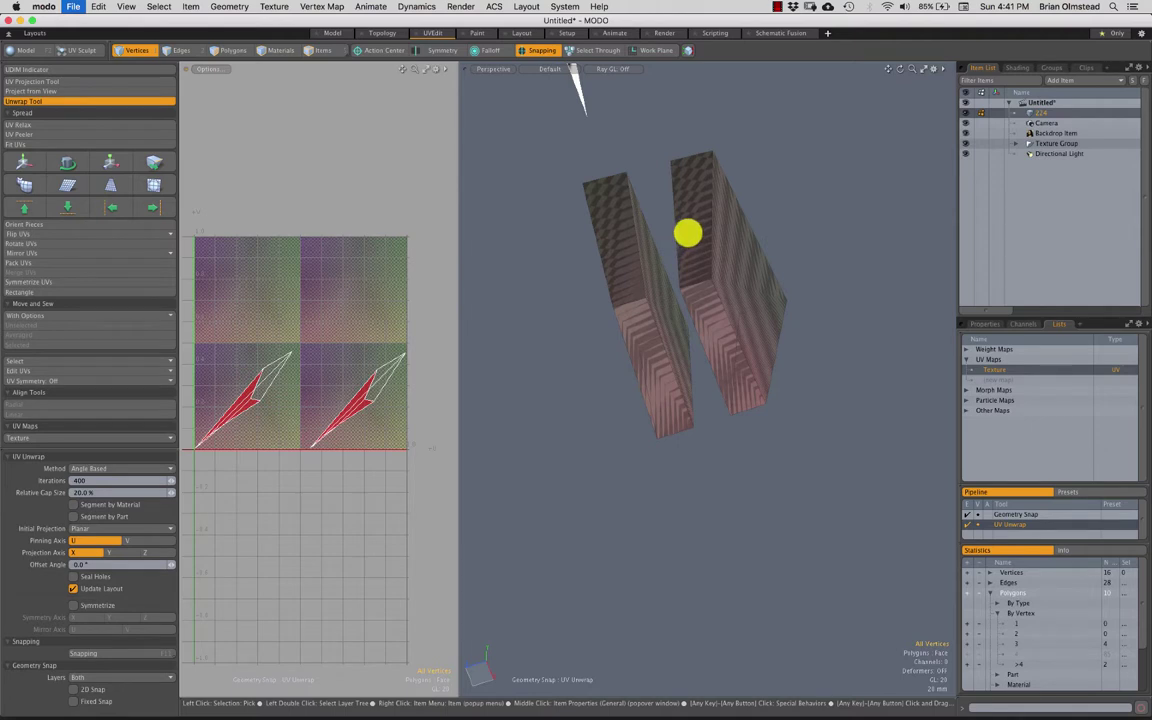
key("super+s")
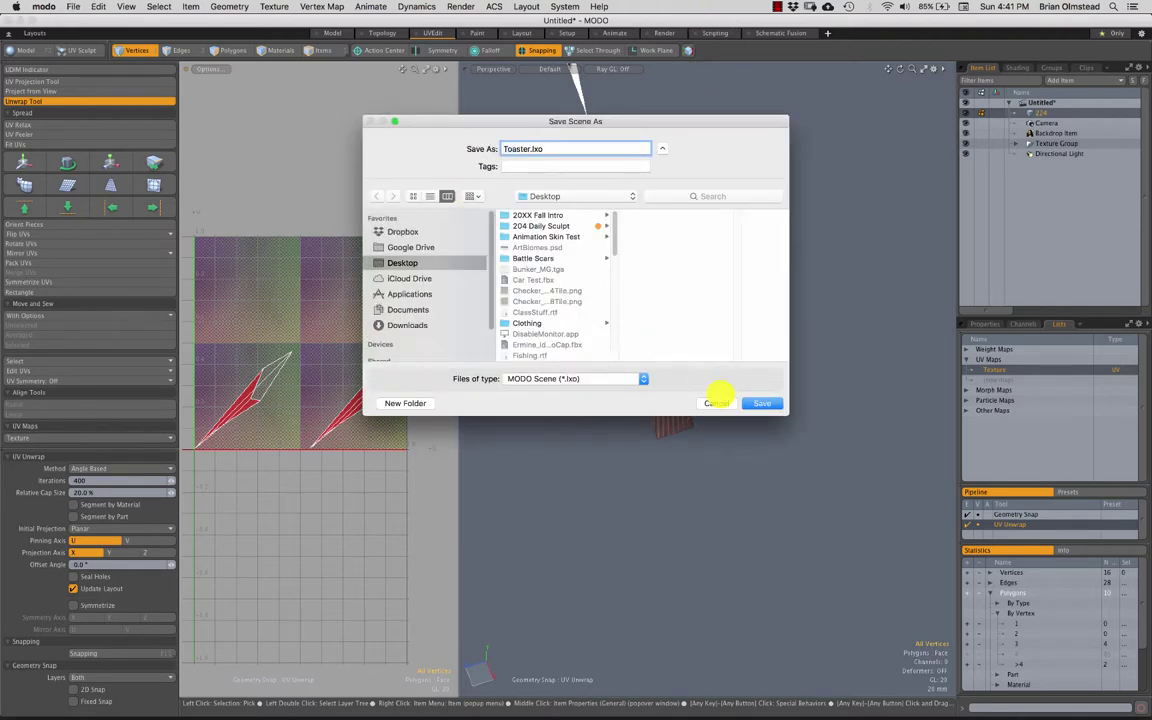
left_click(762, 403)
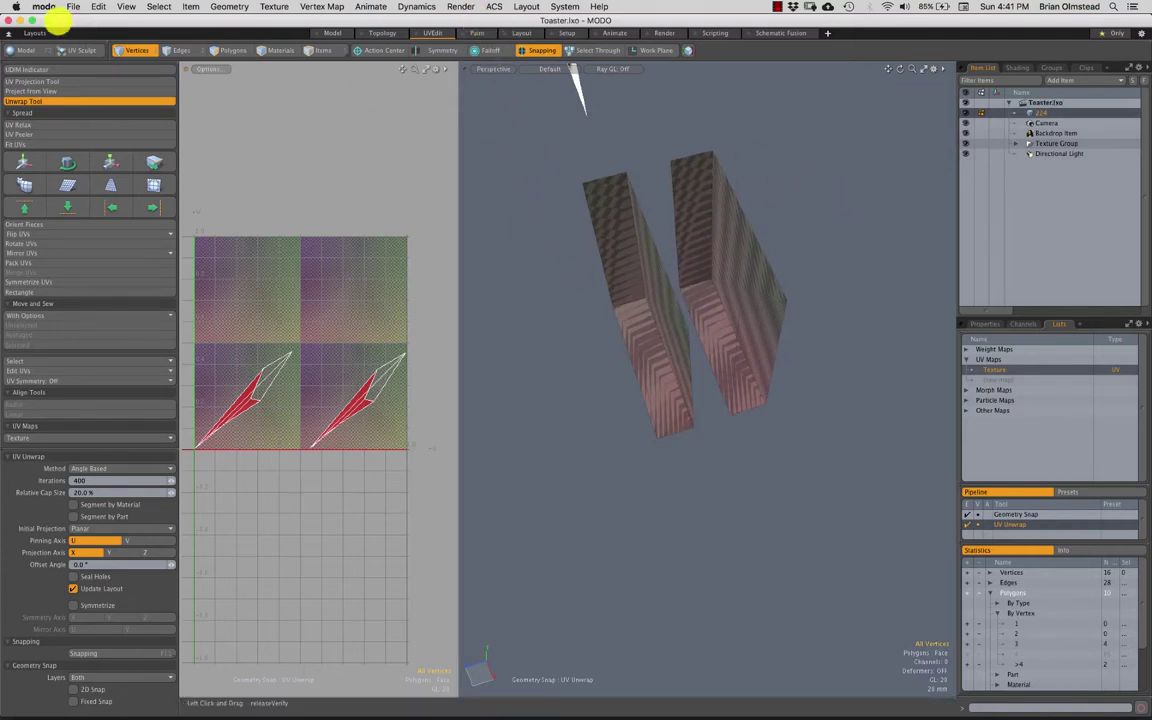
Step: Review the Auto-Save preferences and browse the Modo 902 backup folder before closing the preferences
left_click(44, 7)
left_click(57, 40)
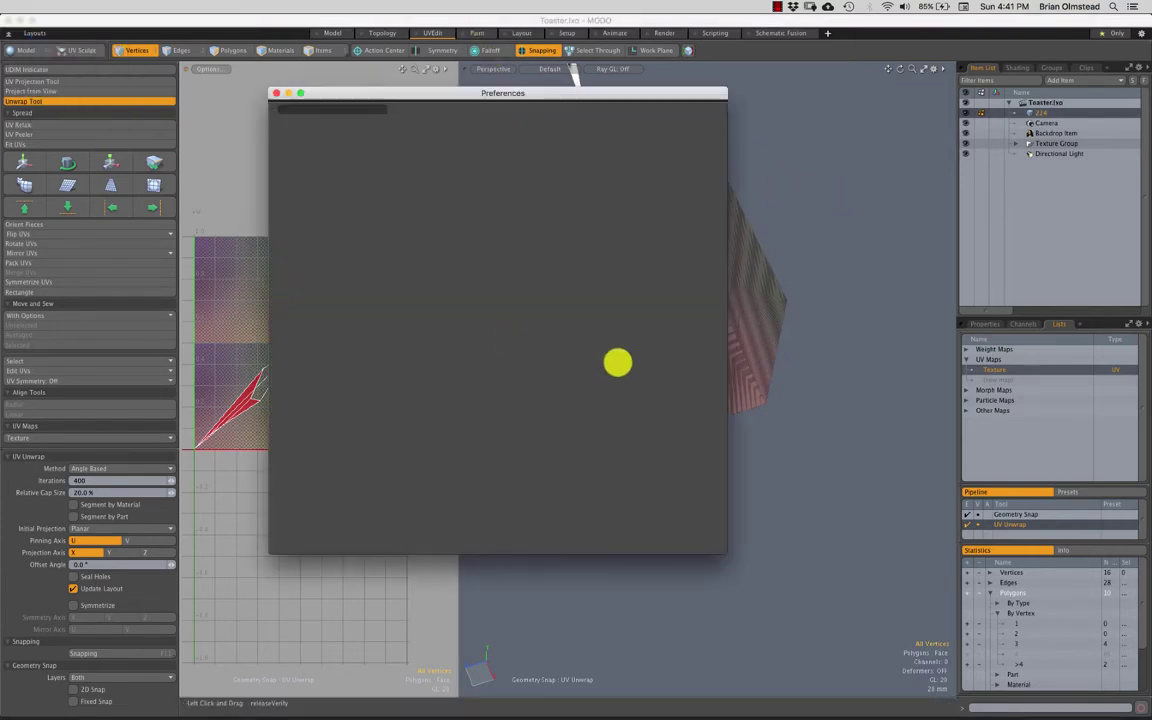
left_click_drag(424, 96, 450, 92)
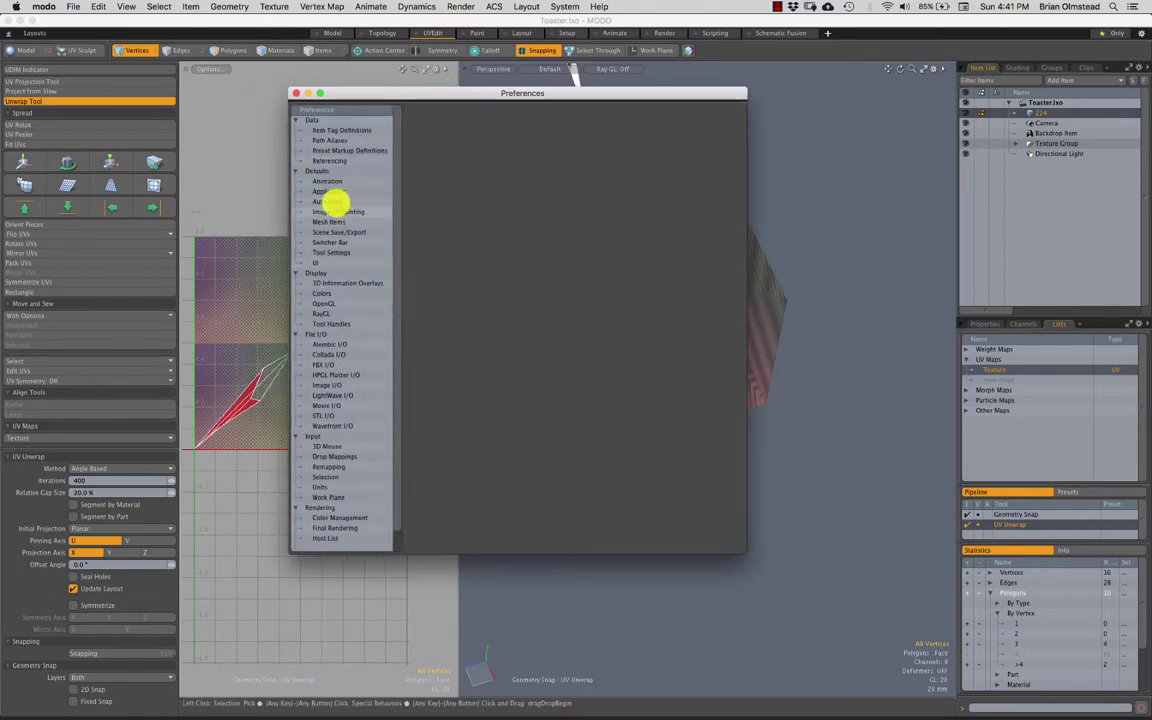
left_click(326, 202)
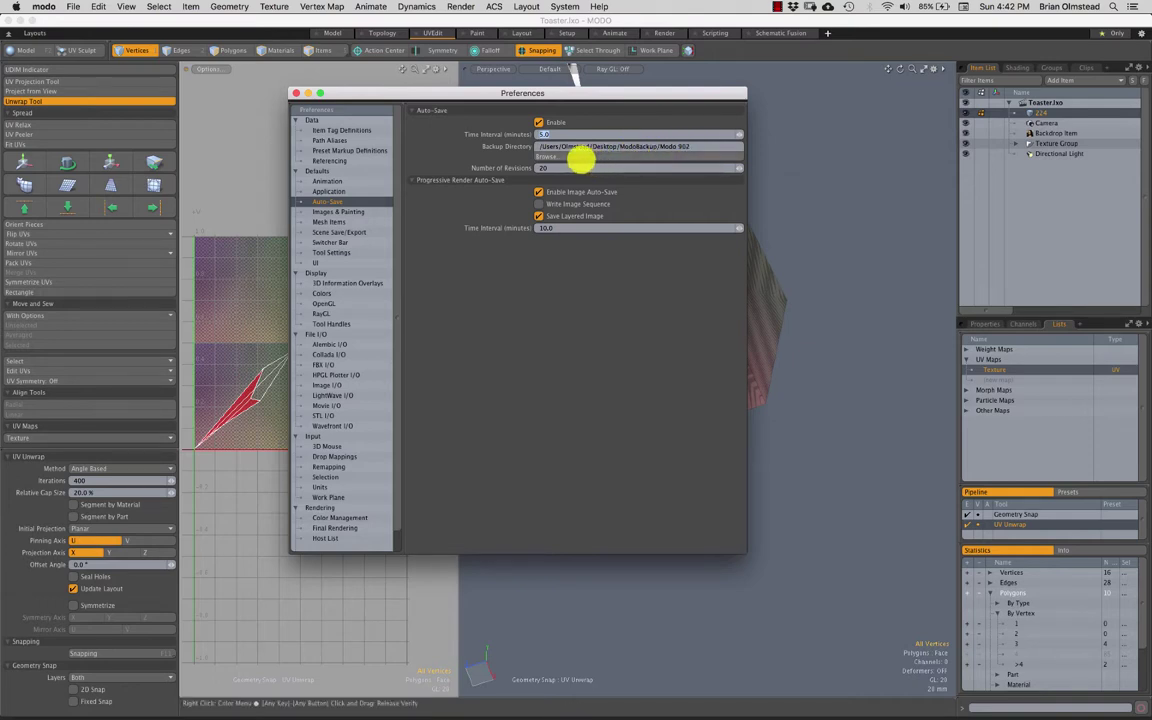
left_click(580, 157)
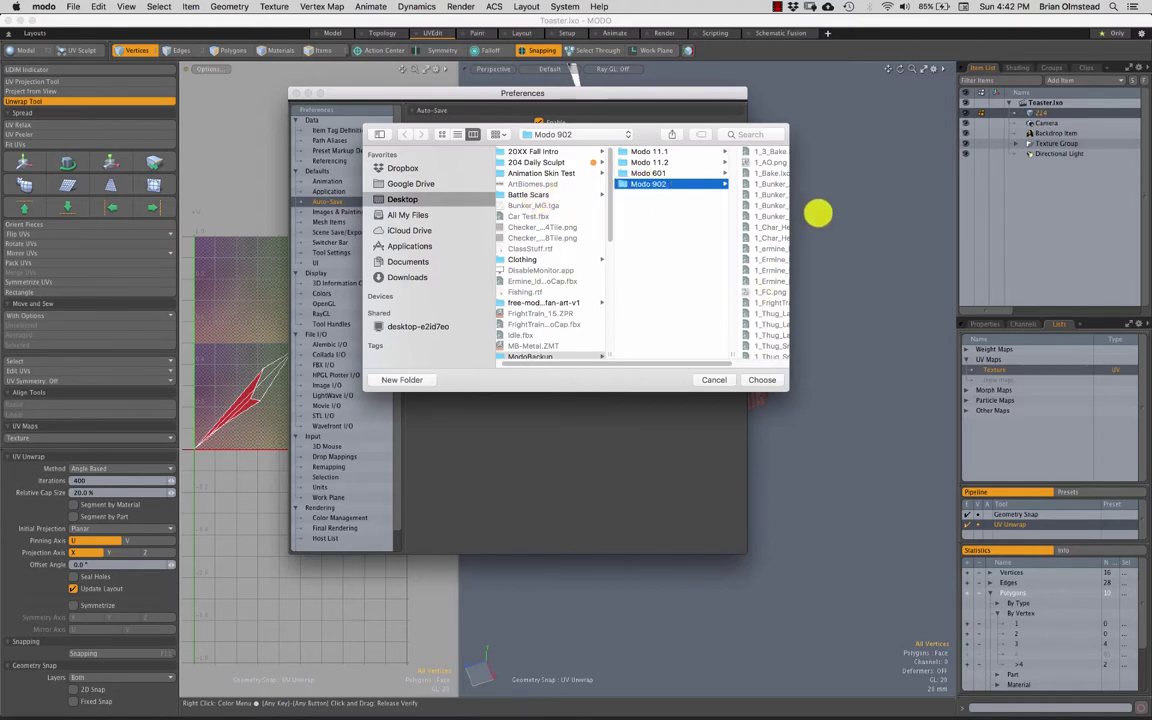
left_click_drag(614, 360, 728, 360)
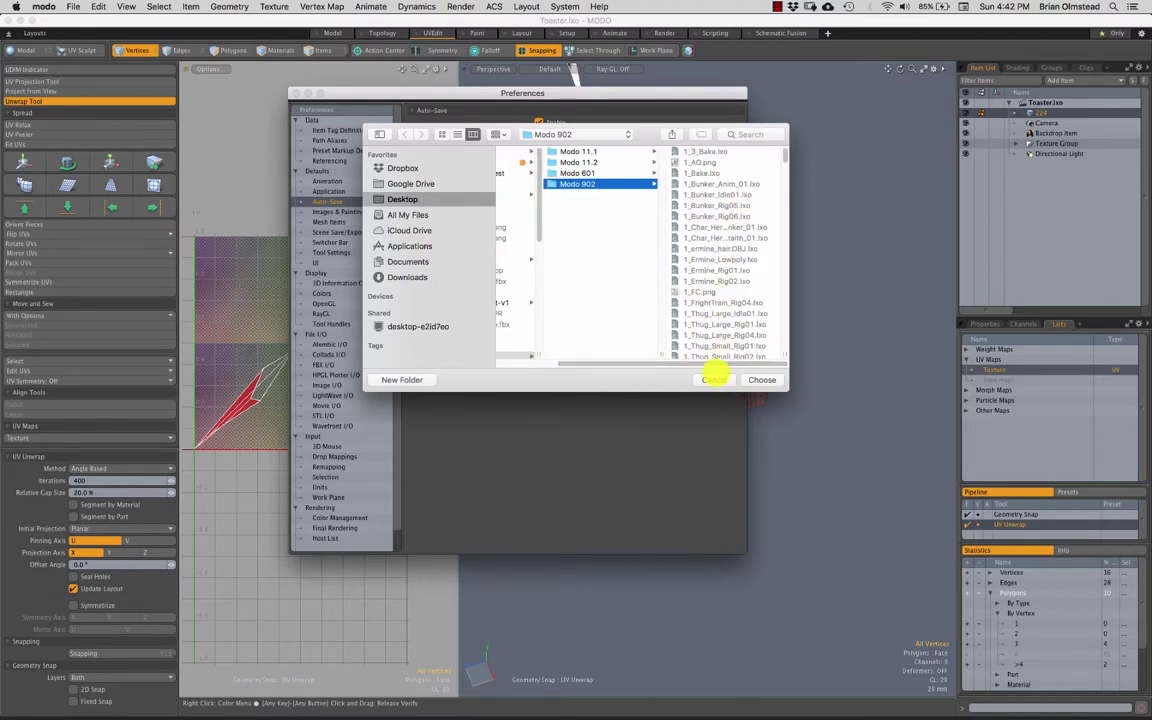
left_click(762, 380)
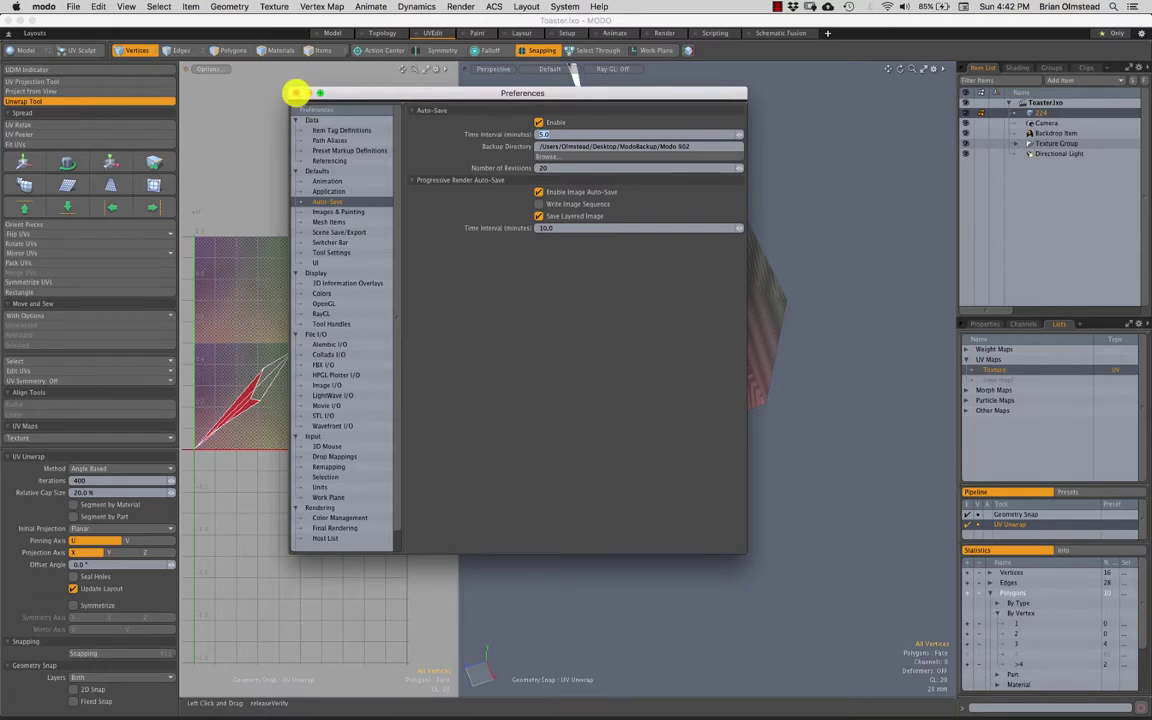
left_click(296, 92)
Step: Isolate one bread slot and try unwrapping it with its four vertical corner edges as seams
left_click_drag(643, 185, 617, 238, "alt")
key("space")
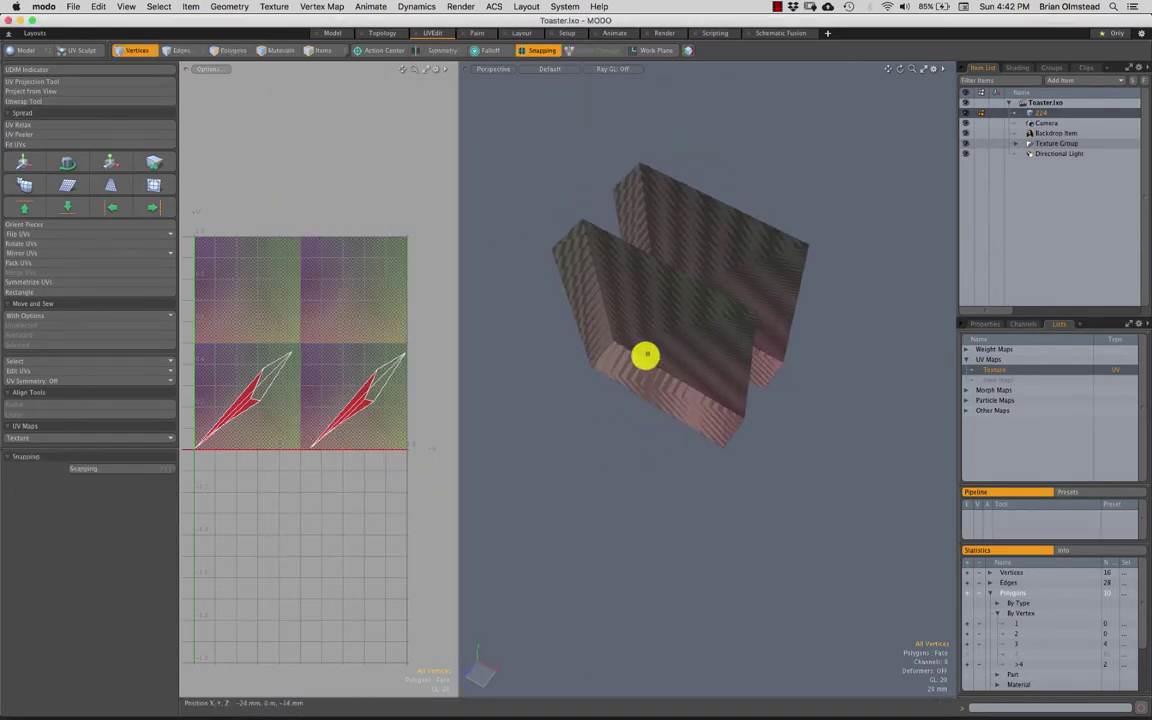
left_click_drag(646, 356, 669, 228, "alt")
key("2")
left_click_drag(654, 304, 662, 338, "alt")
key("3")
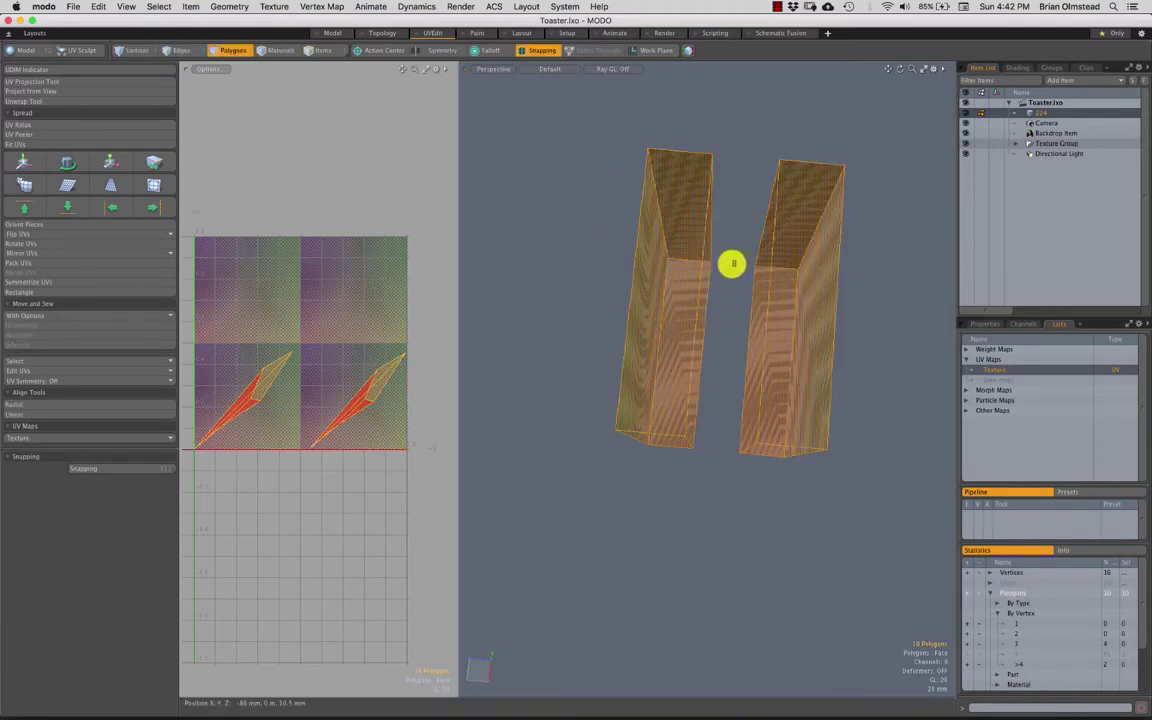
mouse_move(770, 160)
right_mouse_down()
mouse_move(633, 560)
mouse_move(686, 481)
right_mouse_up()
left_click_drag(686, 481, 460, 229, "alt")
key("2")
left_click(659, 254)
left_click(54, 100)
left_click(579, 272)
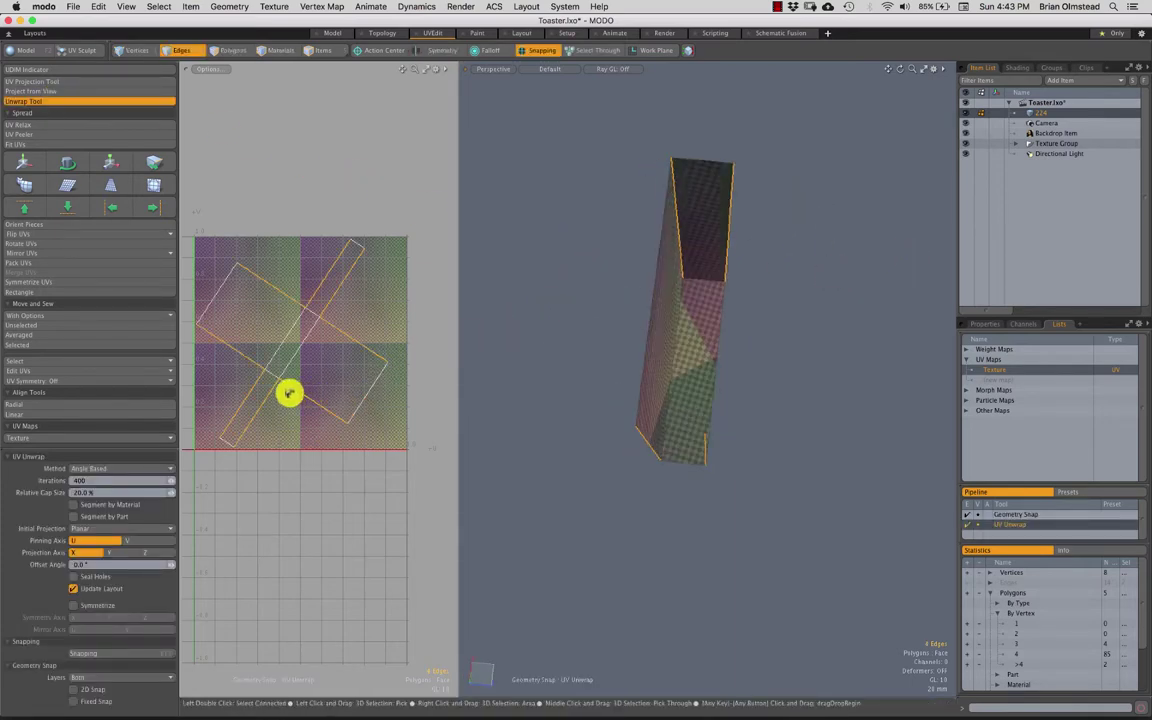
Step: Pick an end-wall strip in the single slot's UV island to check which part of the slot it covers
scroll(283, 392, "up", 1)
key("space")
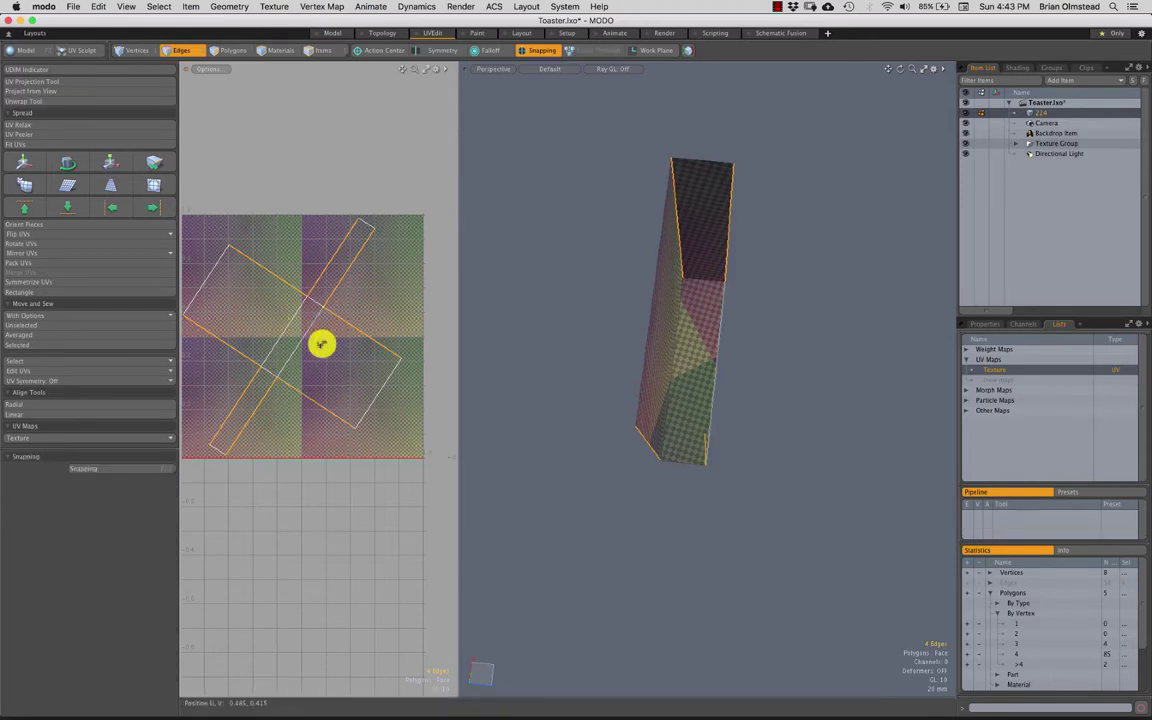
scroll(300, 370, "down", 2)
left_click_drag(300, 370, 323, 343, "alt+shift")
scroll(322, 348, "up", 1)
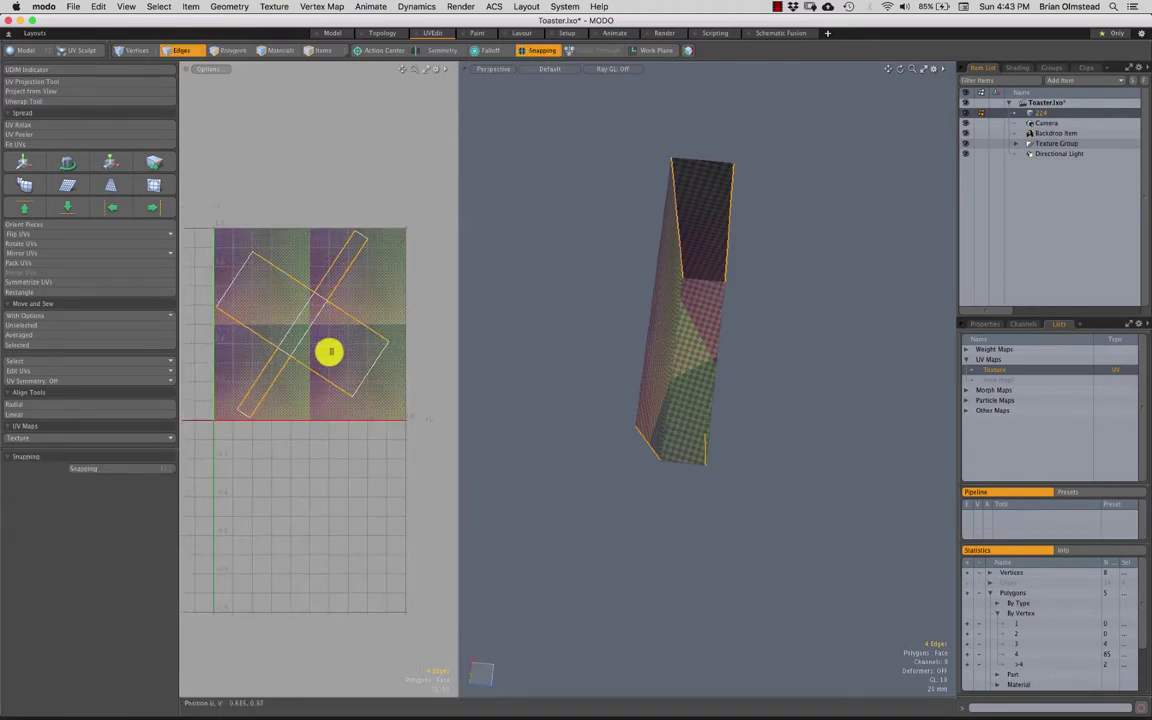
key("3")
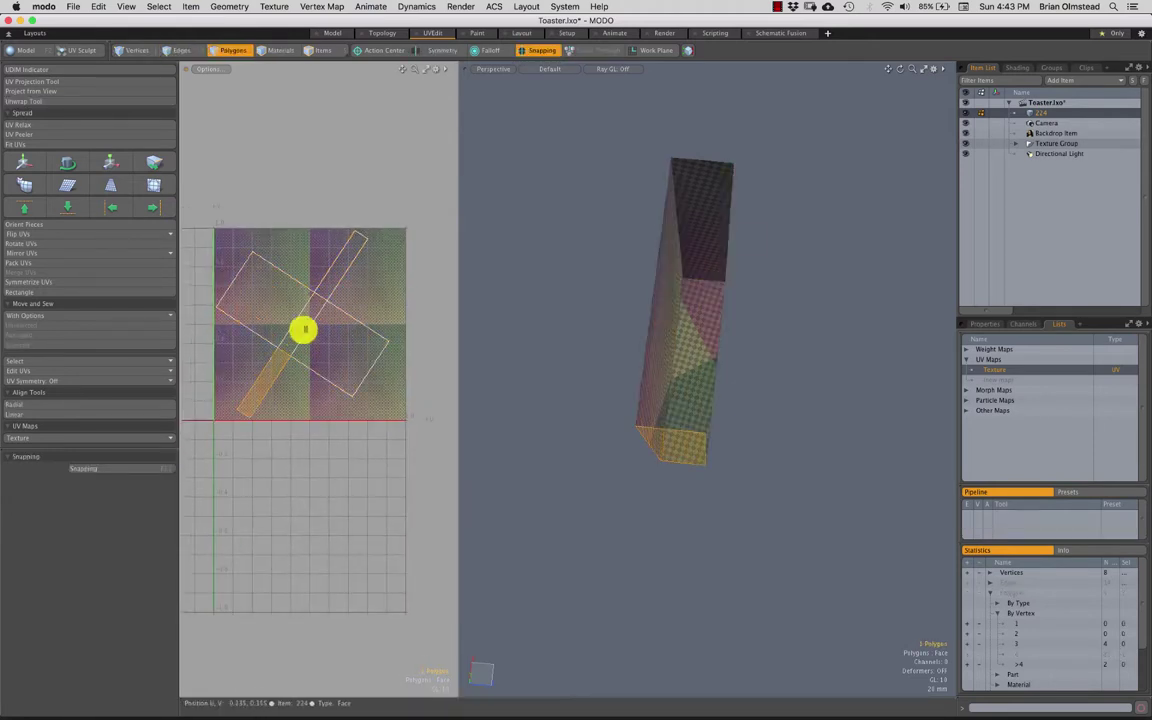
left_click(288, 374)
left_click(277, 388)
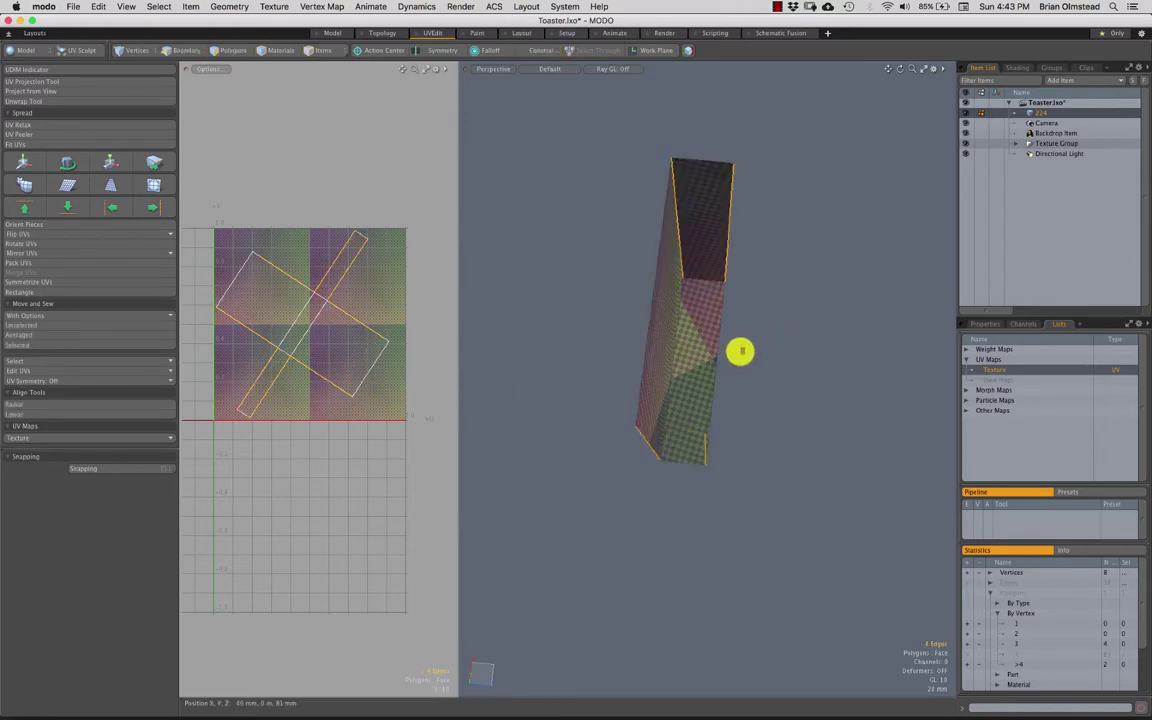
Step: Undo the single-slot unwrap and its seam selection
key("2")
key("super+z")
key("super+z")
key("super+z")
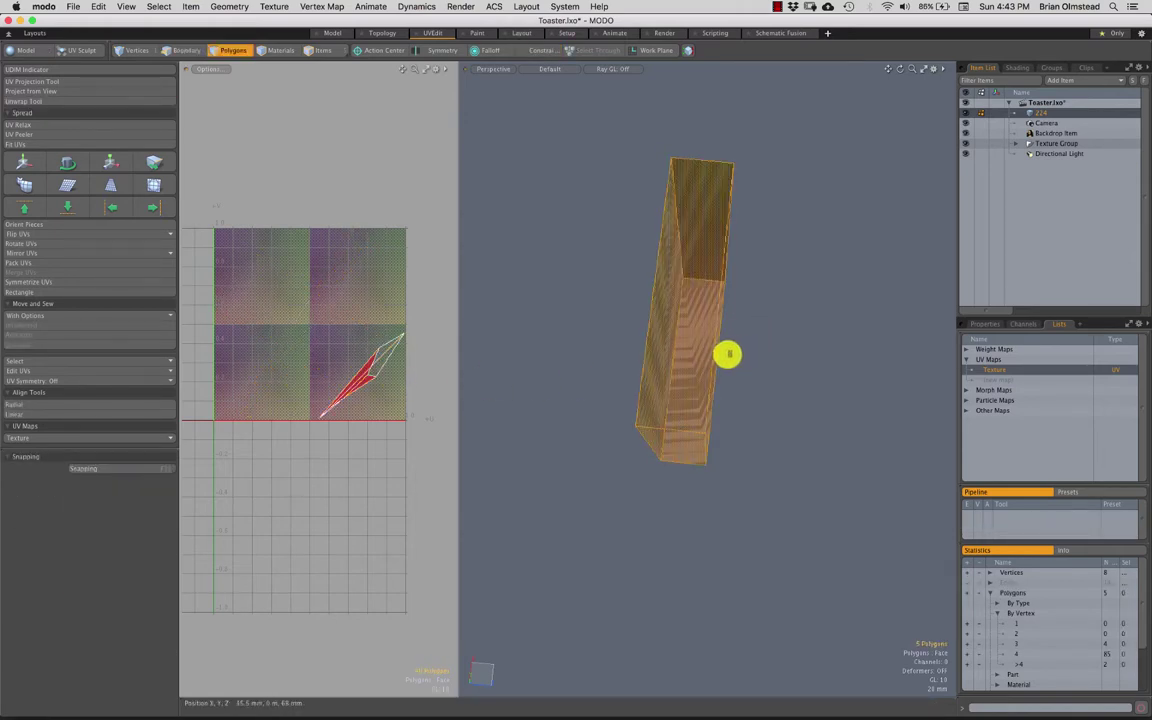
Step: Show both bread slots, select the four vertical corner edges of each as seams, and unwrap them together
left_click_drag(625, 380, 782, 338, "alt")
left_click(782, 338)
left_click_drag(663, 352, 690, 290, "alt")
key("2")
left_click(712, 257, "shift")
left_click(605, 274, "shift")
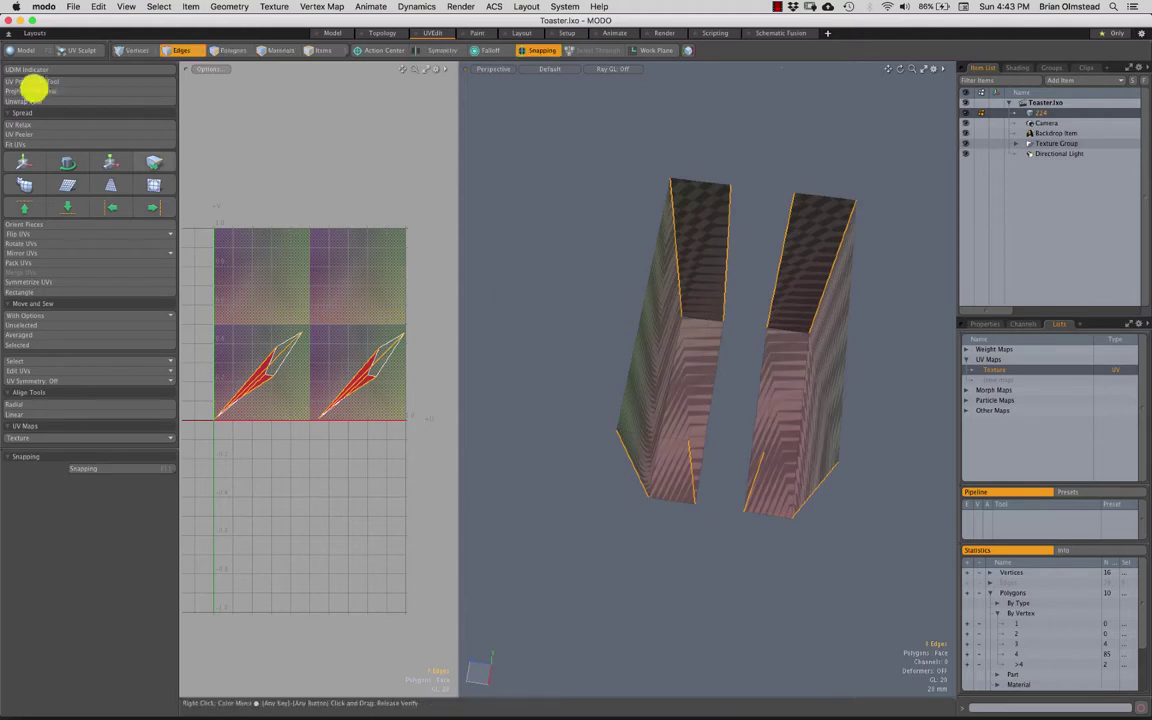
left_click(57, 101)
left_click_drag(332, 365, 383, 372, "ctrl+alt")
left_click_drag(383, 372, 391, 357, "alt+shift")
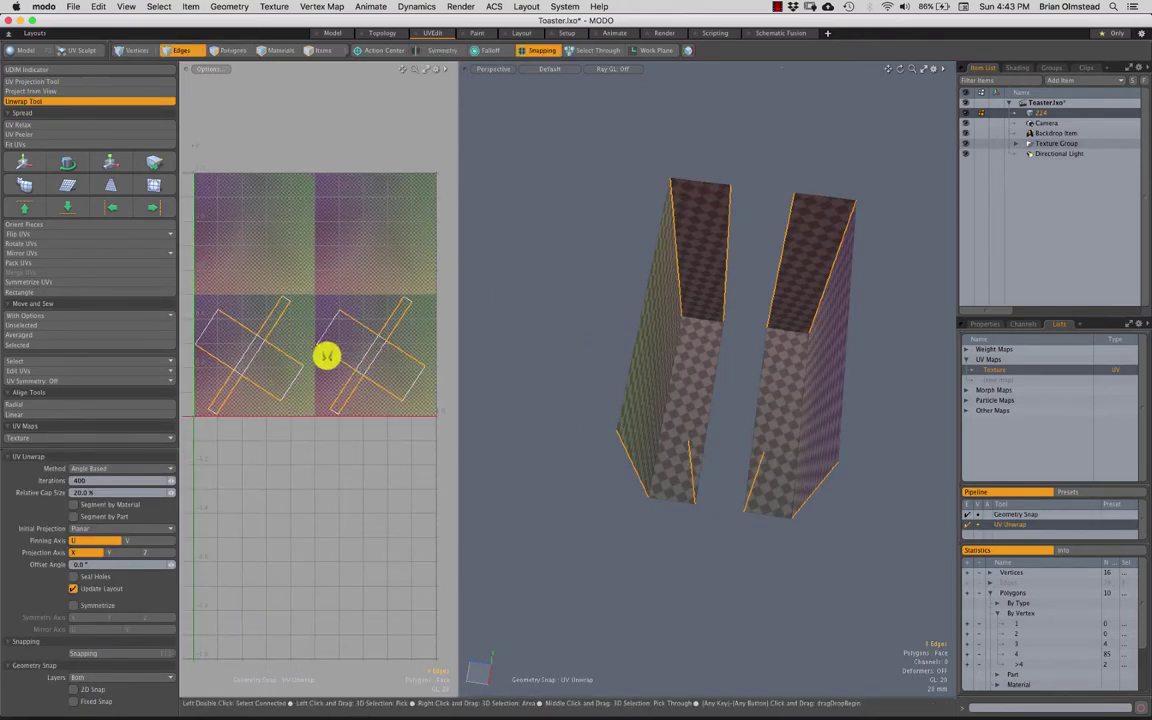
Step: Move the second slot's UV island toward the first so the two cross-shaped islands nest together
key("3")
double_click(378, 355)
key("w")
left_click_drag(421, 330, 377, 325)
key("space")
Step: Select the outer end-wall strip of each slot island, enable Tear Off, and move both strips away from the islands
left_click(355, 311)
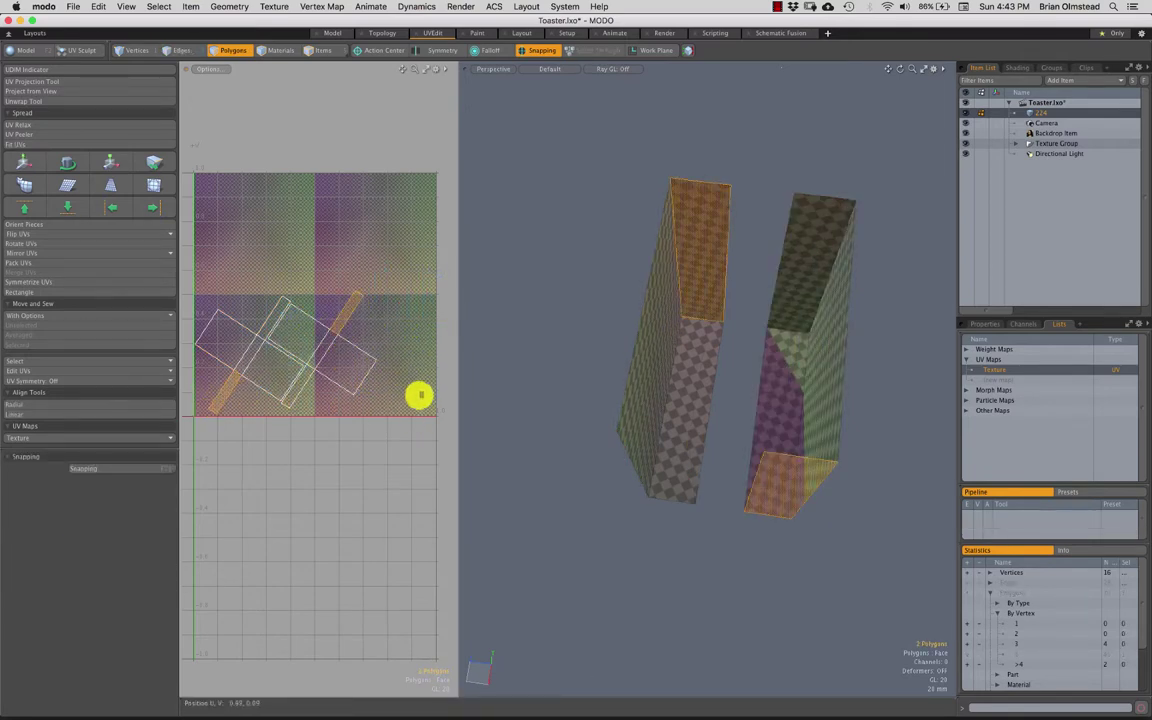
mouse_move(321, 370)
left_mouse_down("ctrl+alt")
mouse_move(300, 444)
mouse_move(334, 387)
left_mouse_up("ctrl+alt")
left_click(346, 384)
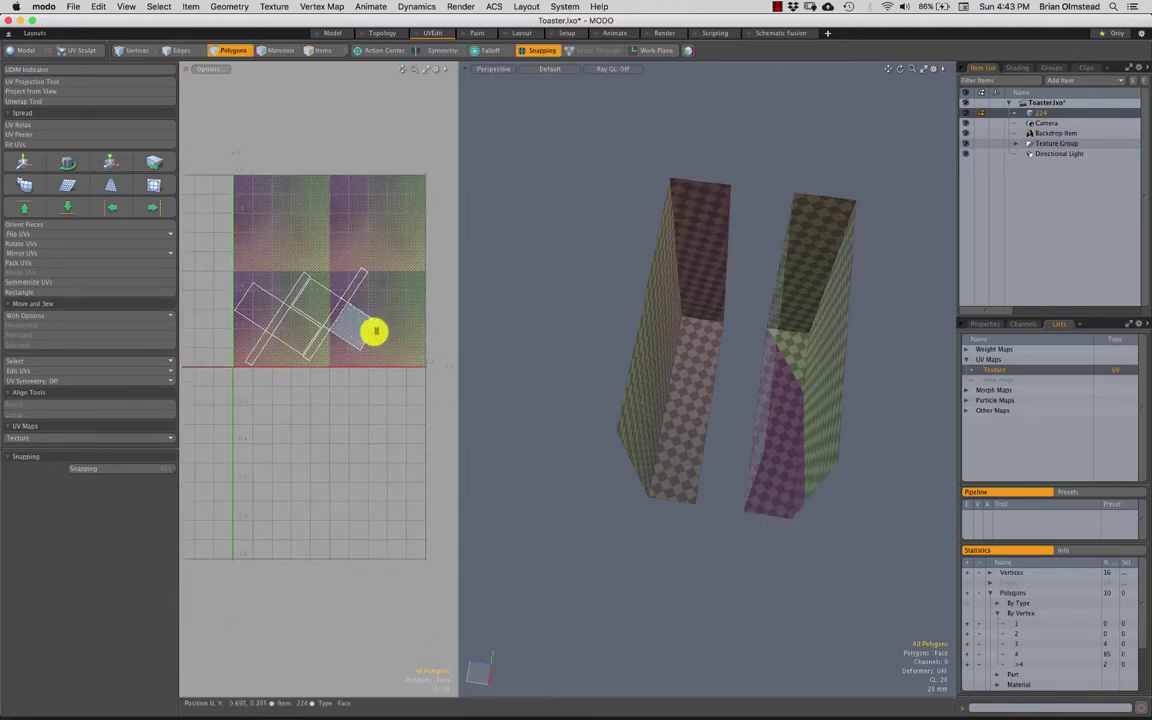
left_click_drag(534, 354, 351, 264, "ctrl+alt")
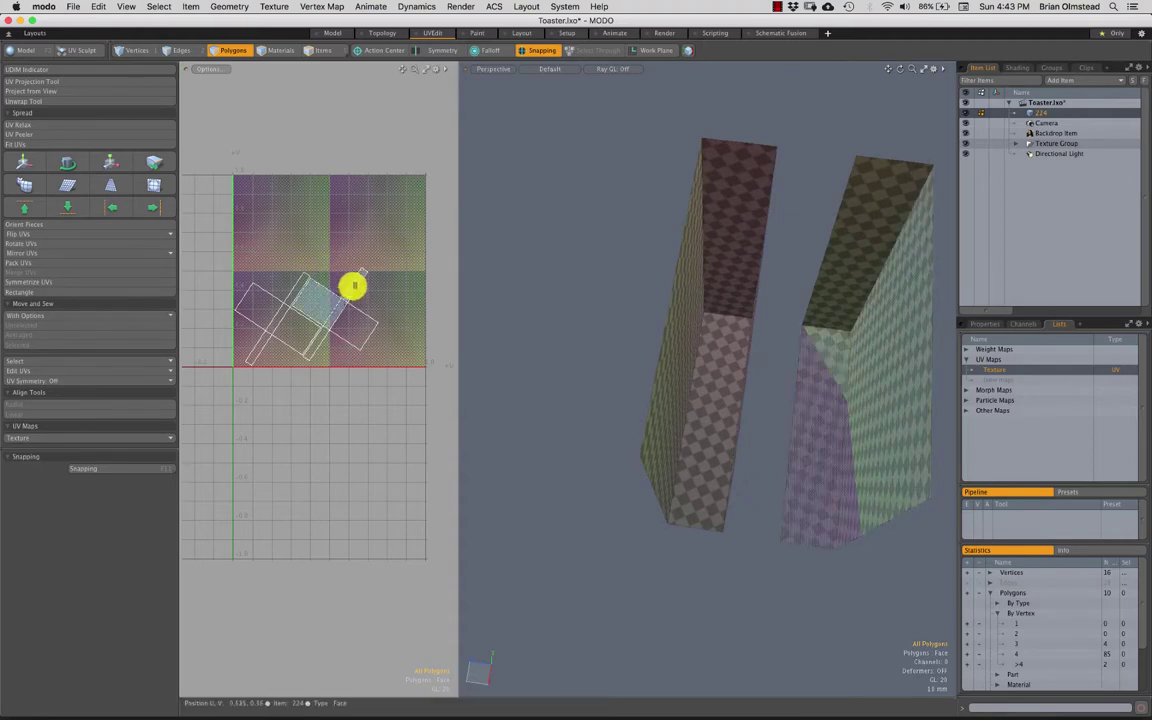
left_click(352, 285)
scroll(332, 375, "up", 3)
scroll(290, 365, "down", 1)
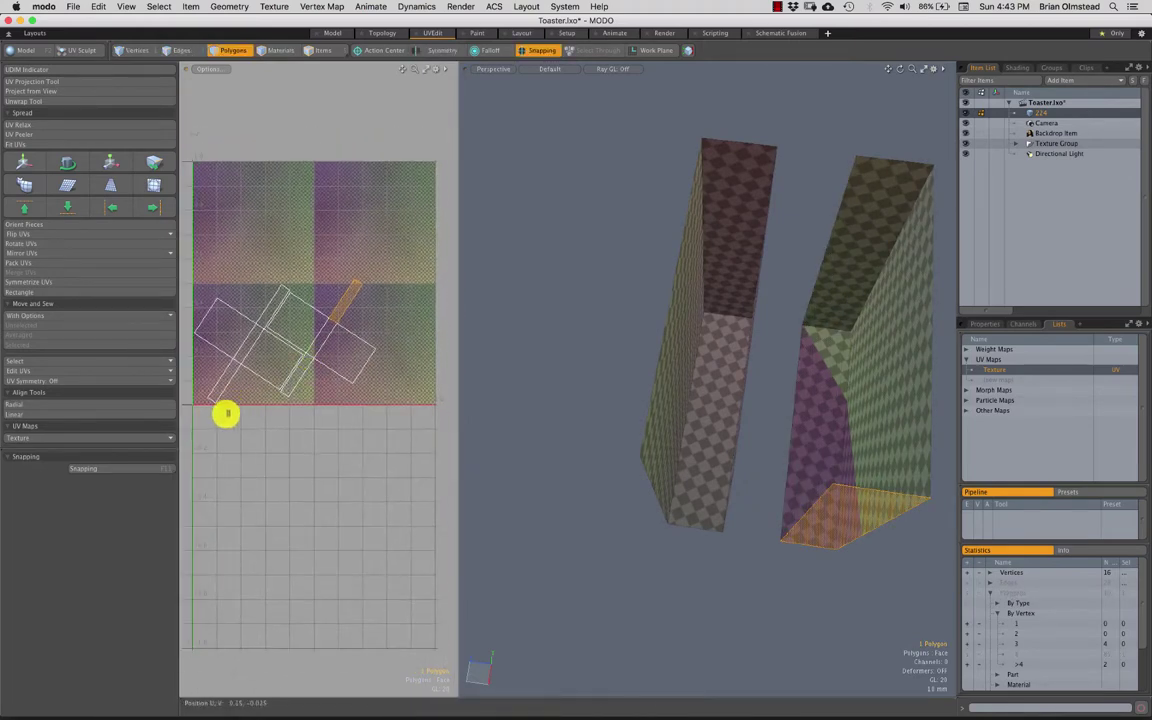
key("y")
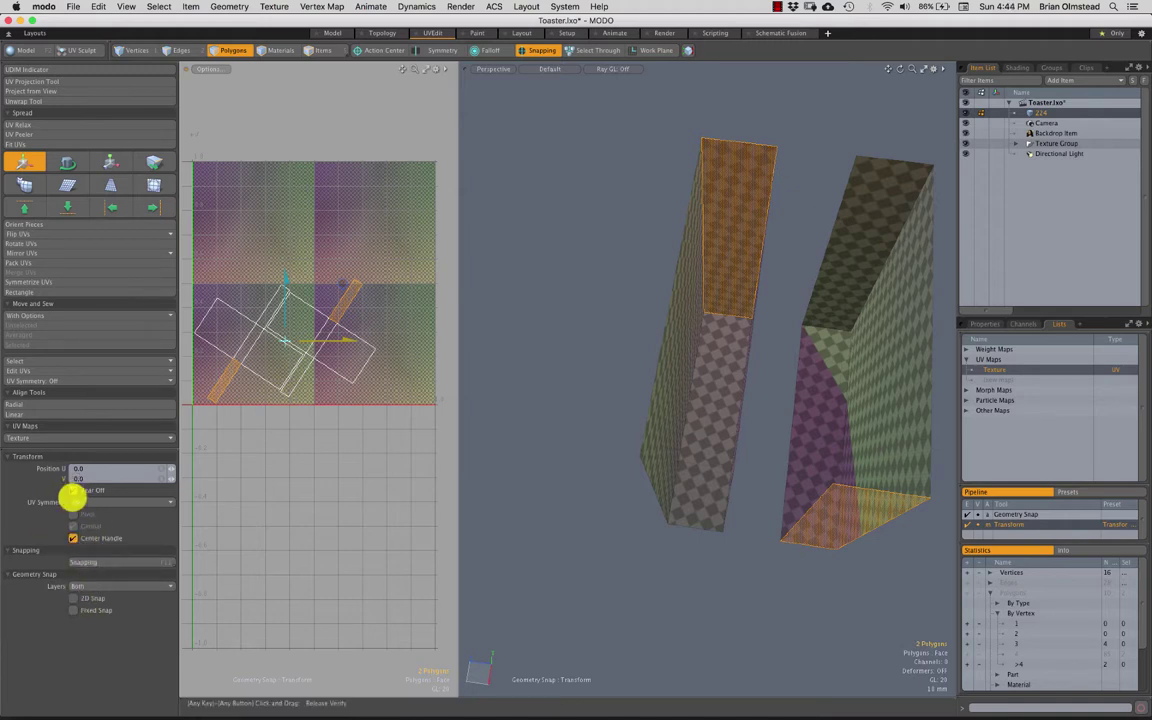
left_click(73, 491)
left_click_drag(338, 284, 365, 180)
key("space")
Step: Place one torn-off strip beside the first island's remaining end strip and the other beside the second island's remaining strip
left_click(250, 284)
key("w")
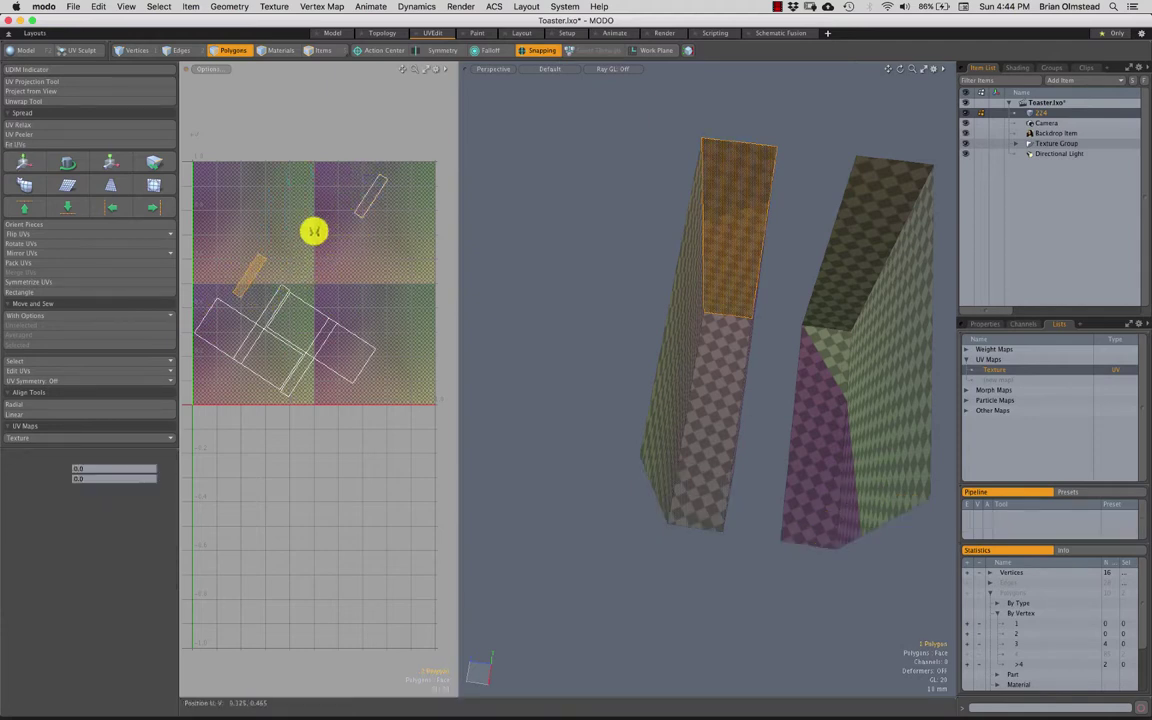
left_click_drag(326, 221, 338, 239)
key("space")
left_click(376, 190)
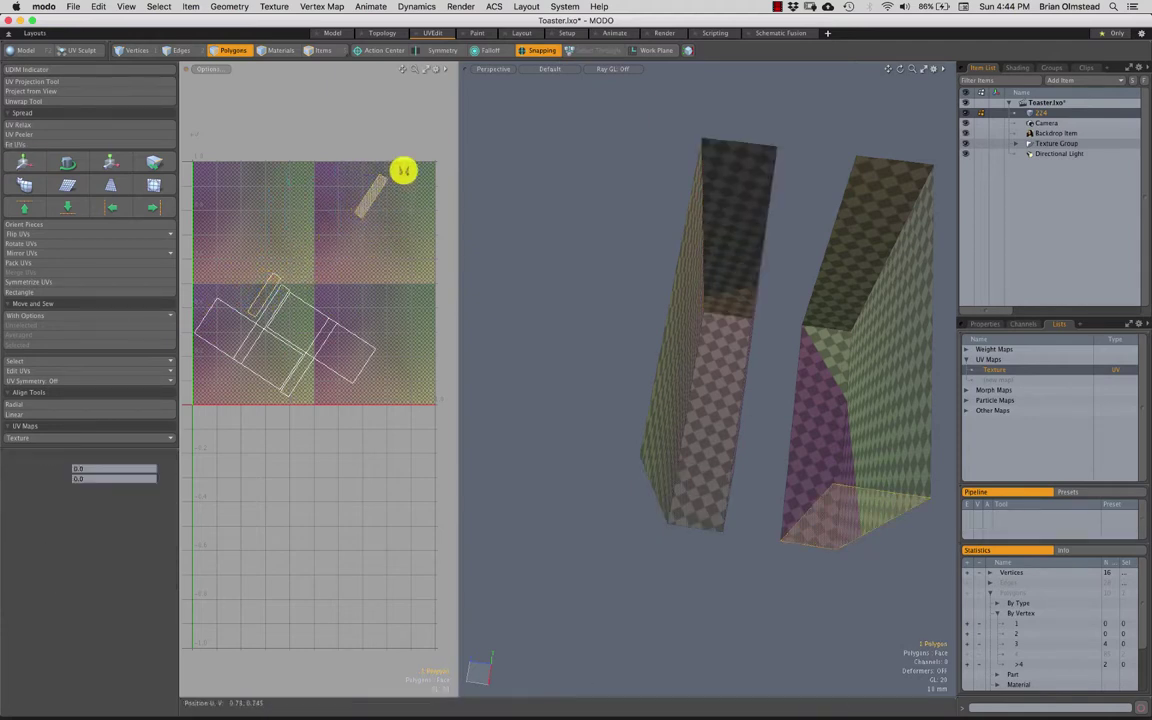
key("w")
left_click_drag(404, 169, 350, 362)
key("space")
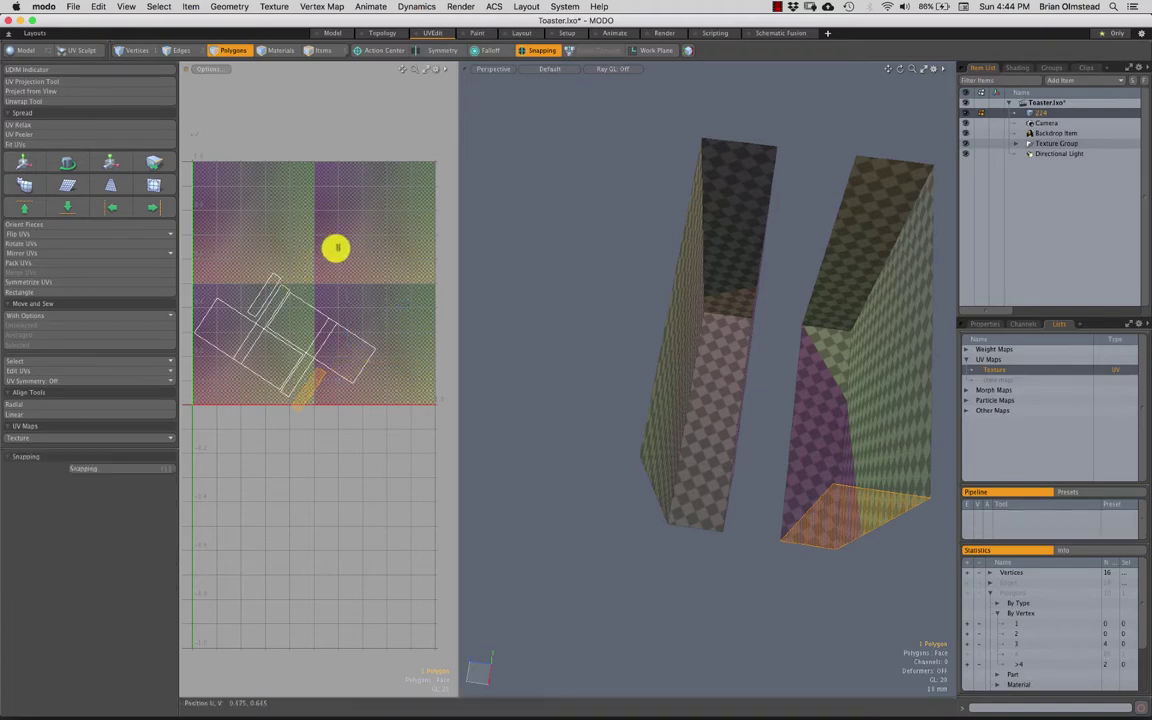
Step: Rotate all the slot UV pieces together so their edges run roughly parallel to the U and V axes
mouse_move(320, 200)
right_mouse_down()
mouse_move(269, 536)
mouse_move(414, 323)
right_mouse_up()
key("e")
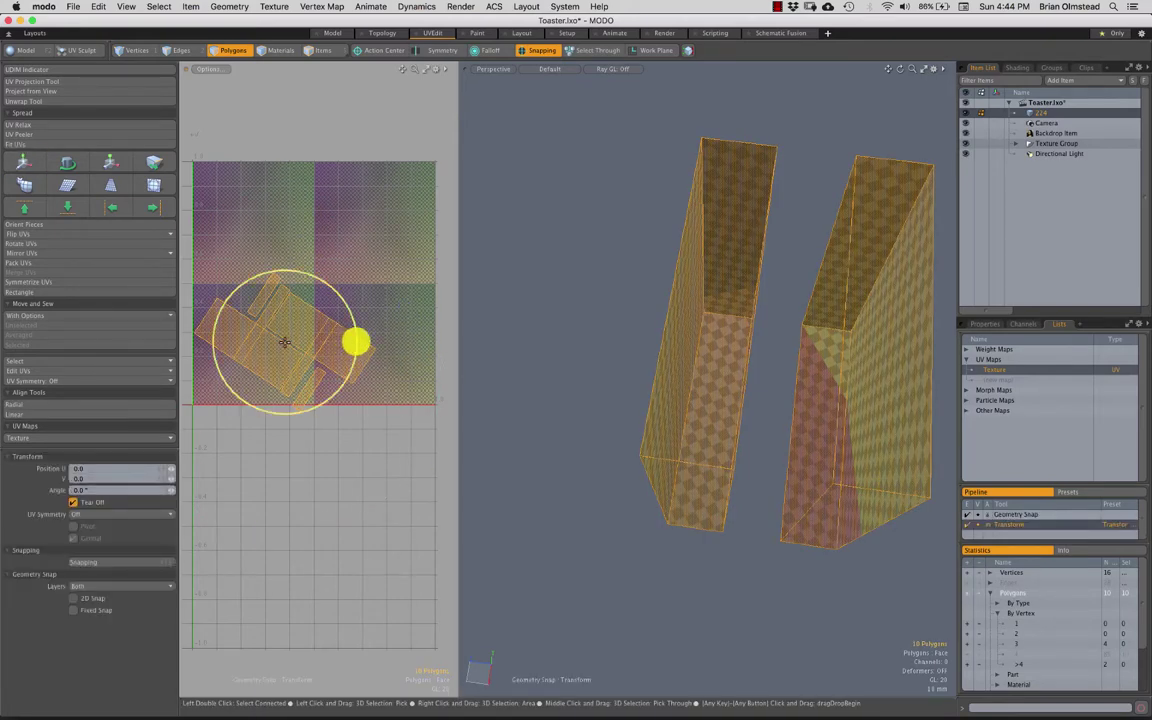
left_click_drag(356, 342, 345, 299)
key("space")
left_click(404, 342)
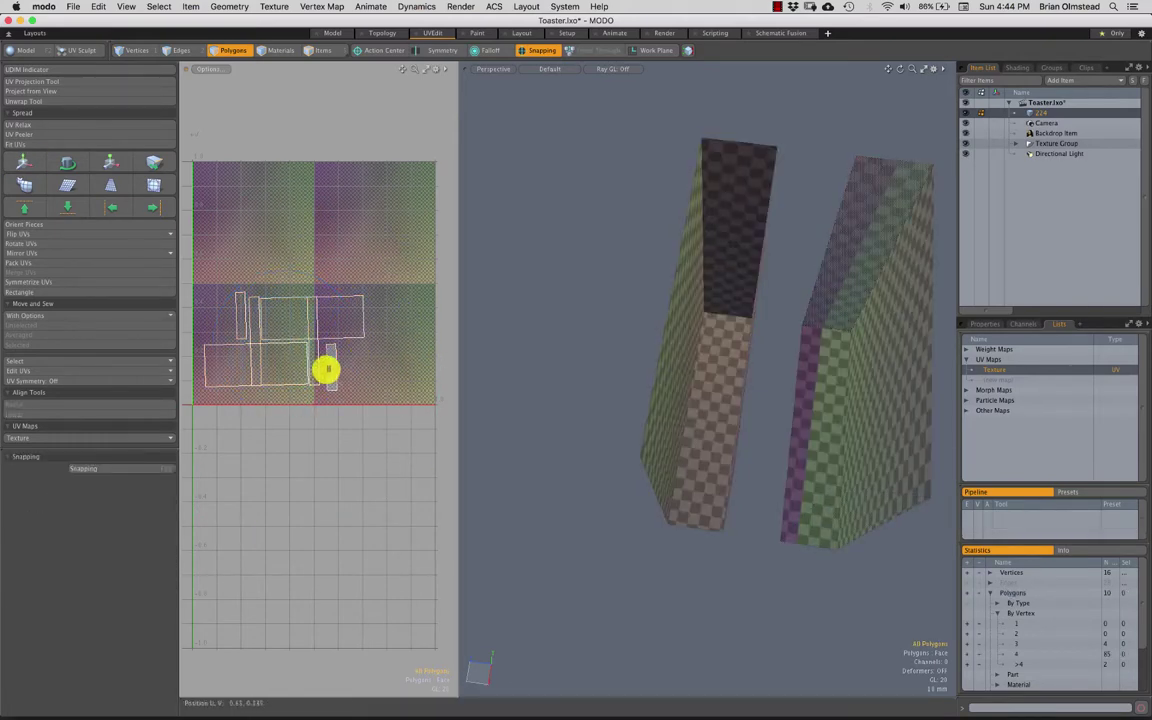
Step: Try moving the second slot's main UV island by 0.118 in U and 0.324 in V
left_click_drag(290, 352, 300, 380, "ctrl+alt")
double_click(350, 306)
key("w")
left_click_drag(367, 266, 406, 162)
left_click_drag(346, 302, 367, 284, "ctrl+alt")
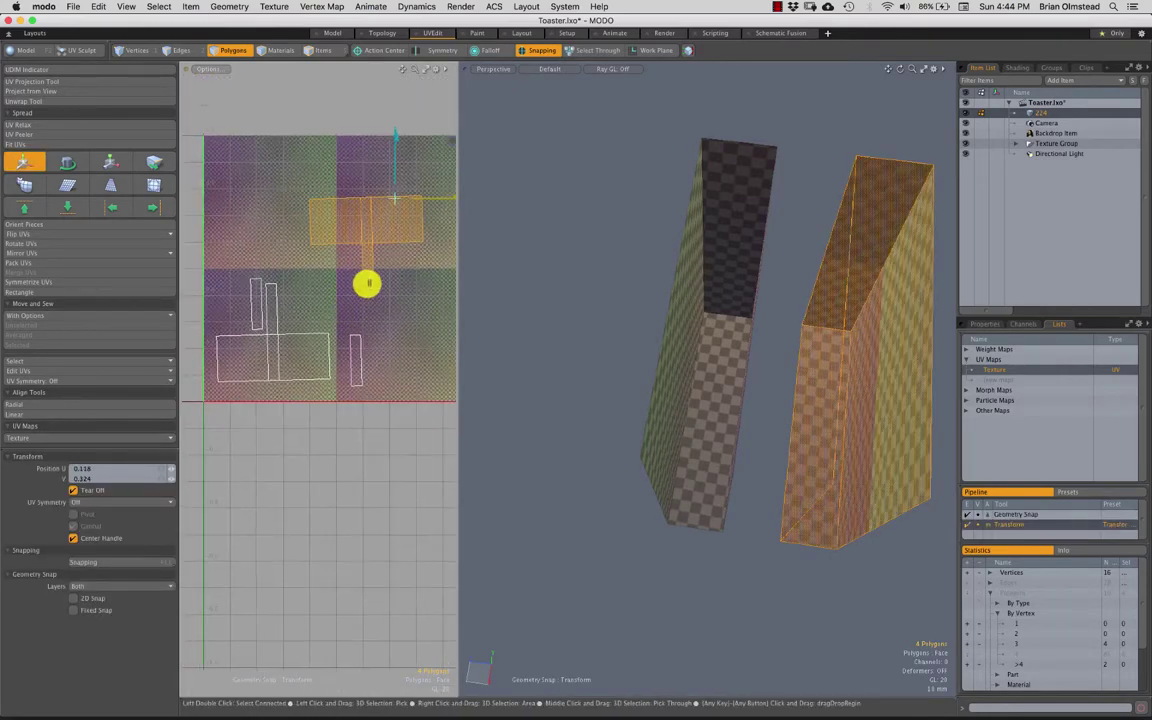
Step: Try tearing off and moving the remaining end strip of both slot islands, and undo that move
key("space")
left_click(368, 283)
left_click(270, 314, "shift")
key("w")
left_click_drag(418, 231, 311, 239)
key("super+z")
key("space")
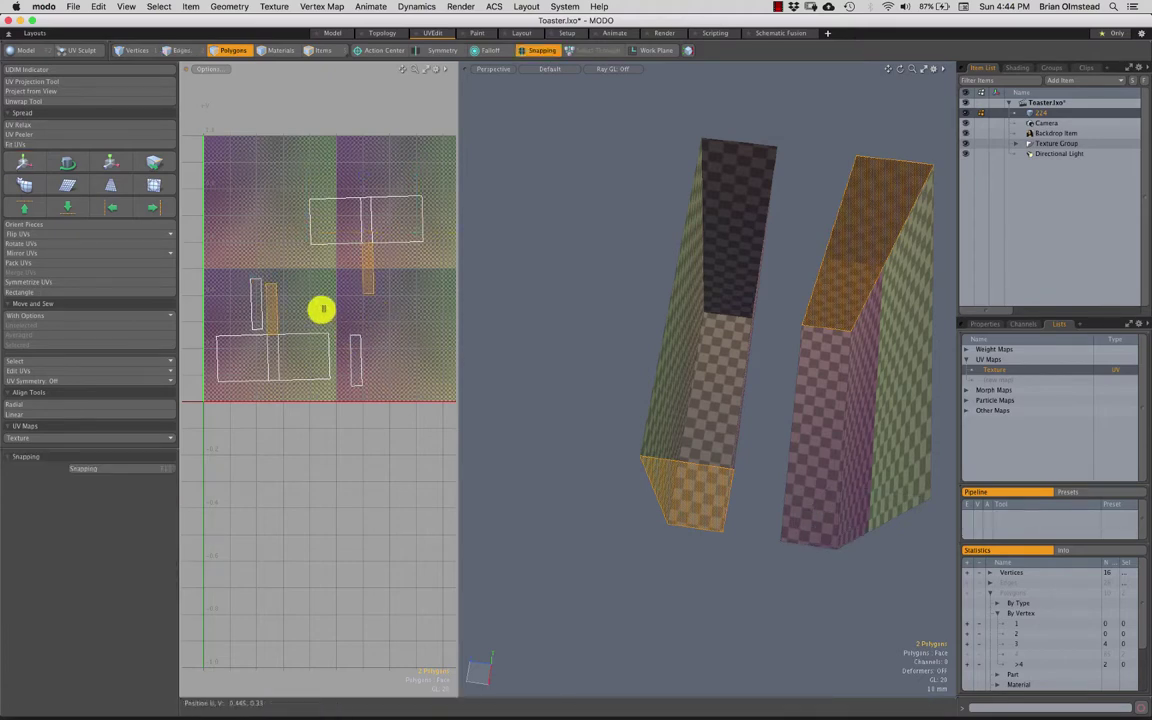
Step: Undo the second slot island's move back to its nested position beside the first island
left_click(324, 311)
key("super+z")
key("super+z")
key("super+z")
key("super+z")
key("super+z")
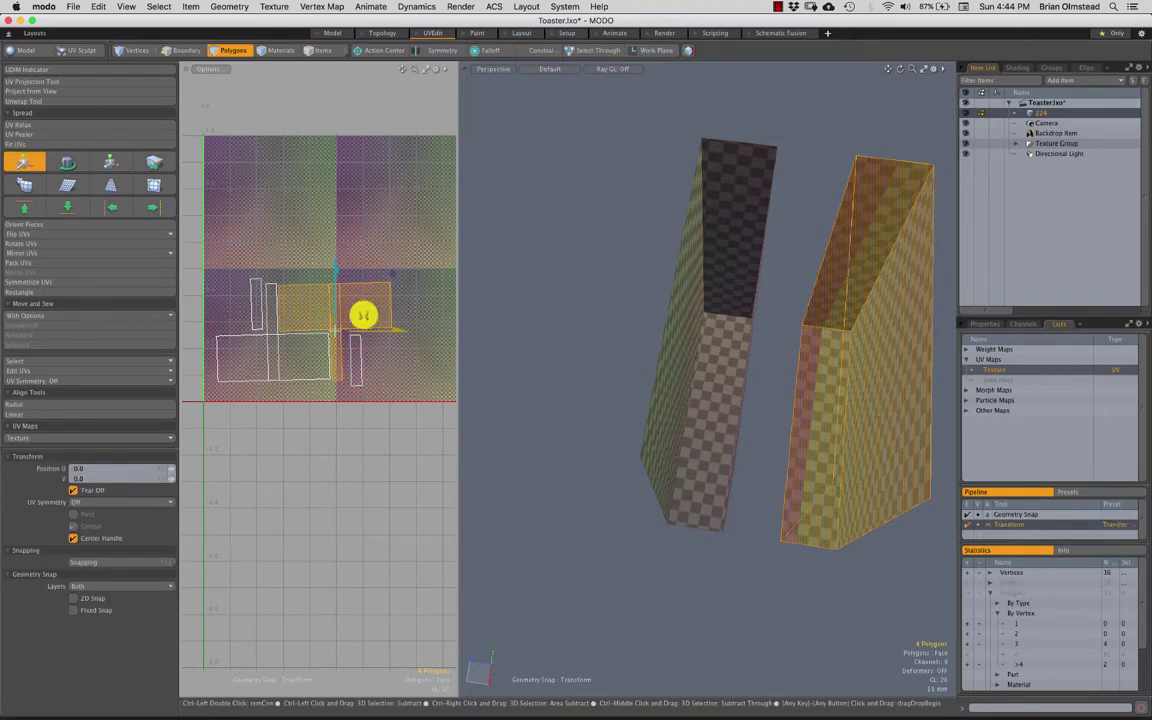
Step: Select all UV islands of both bread slots and unhide the rest of the toaster
scroll(326, 345, "down", 5)
key("space")
right_click_drag(202, 428, 316, 409)
left_click_drag(316, 409, 358, 409, "ctrl+alt")
left_click_drag(358, 409, 343, 358, "alt+shift")
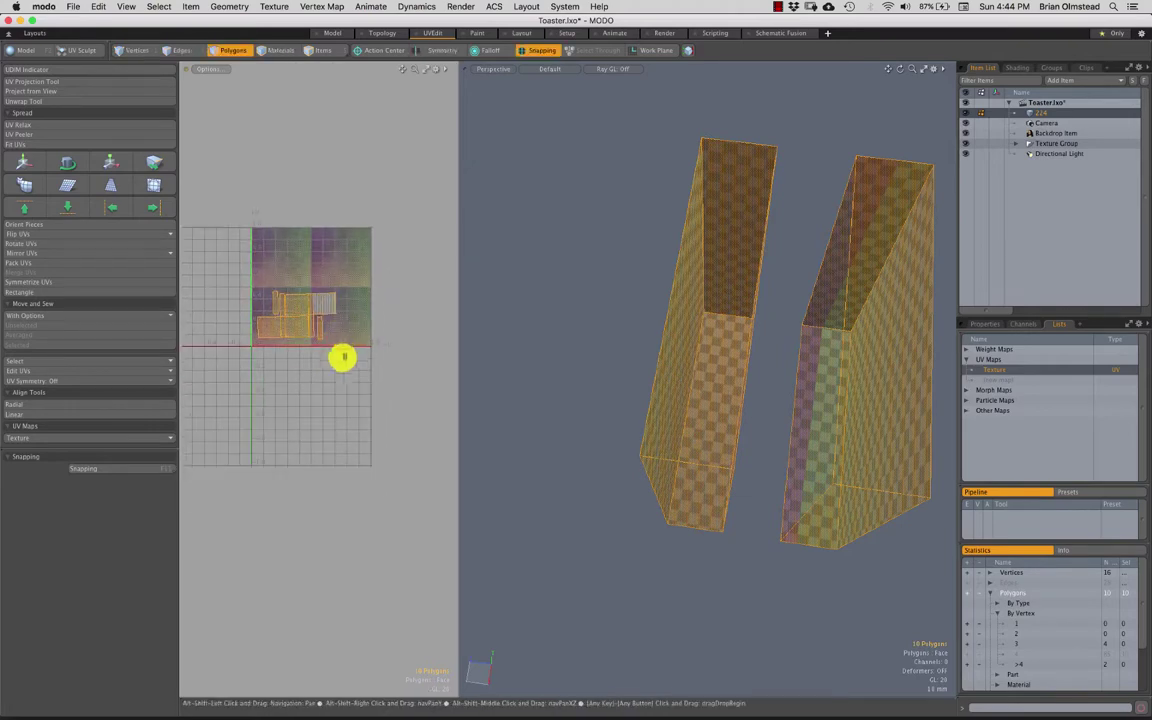
key("u")
Step: Move the bread slot islands below the UV square, scale them down proportionally and deselect them
scroll(335, 330, "up", 1)
key("w")
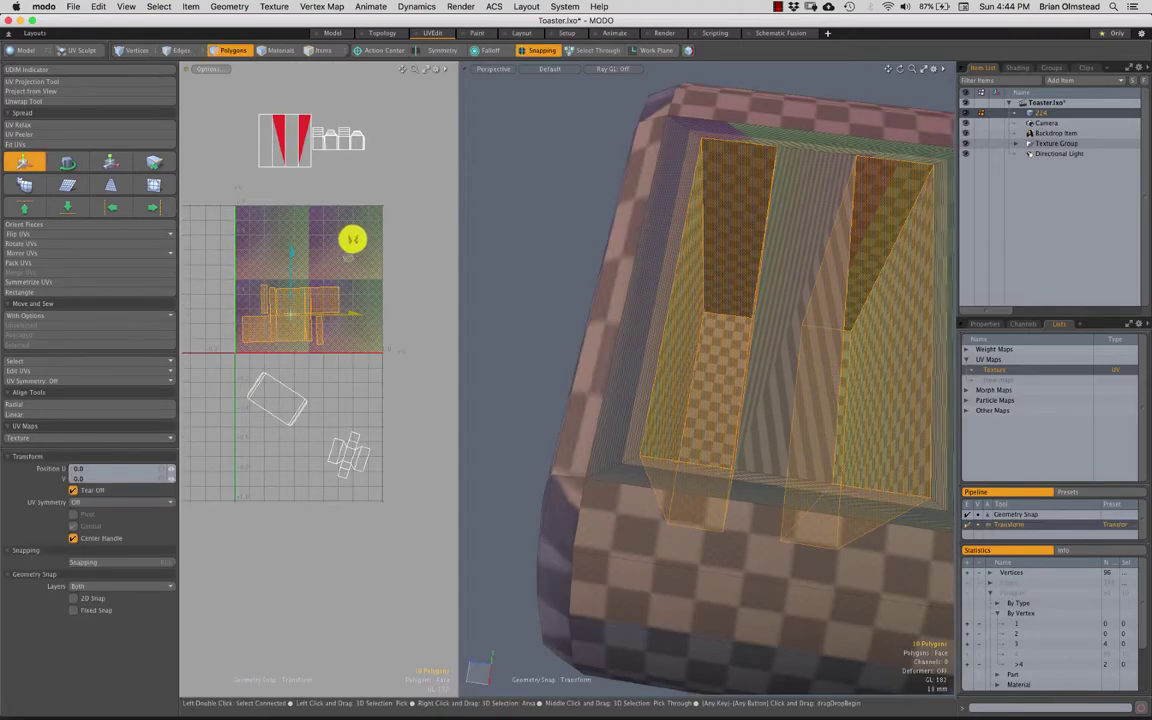
left_click_drag(355, 239, 316, 428)
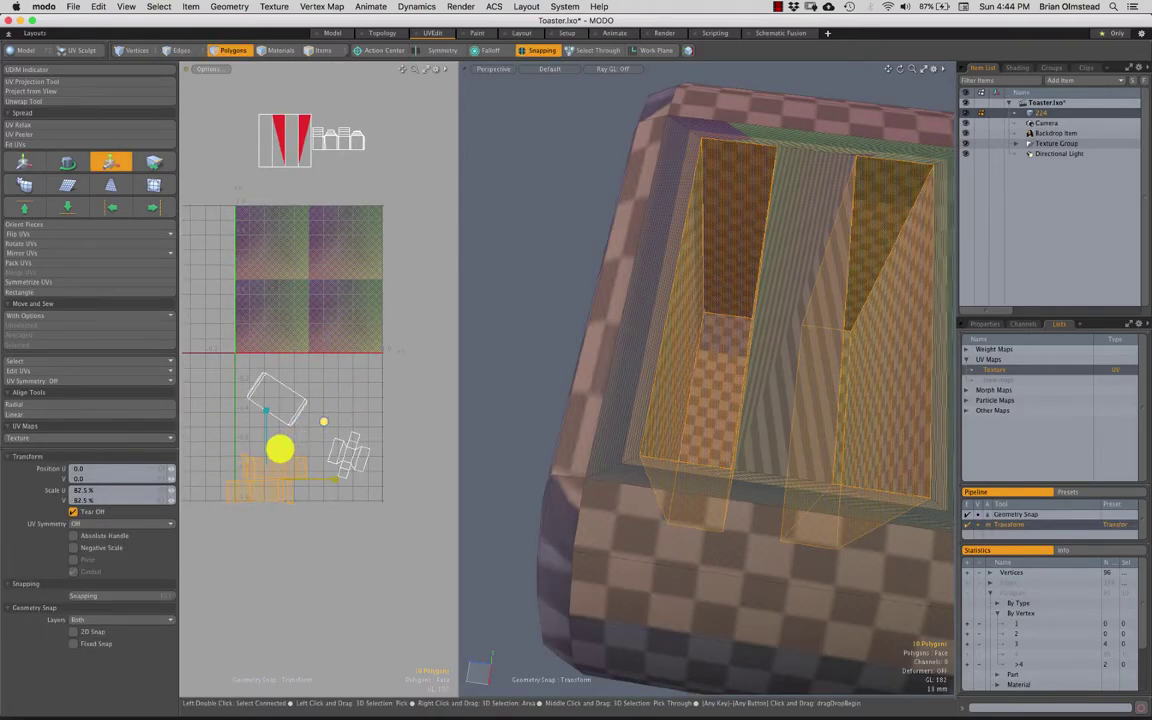
key("space")
left_click(329, 401)
key("space")
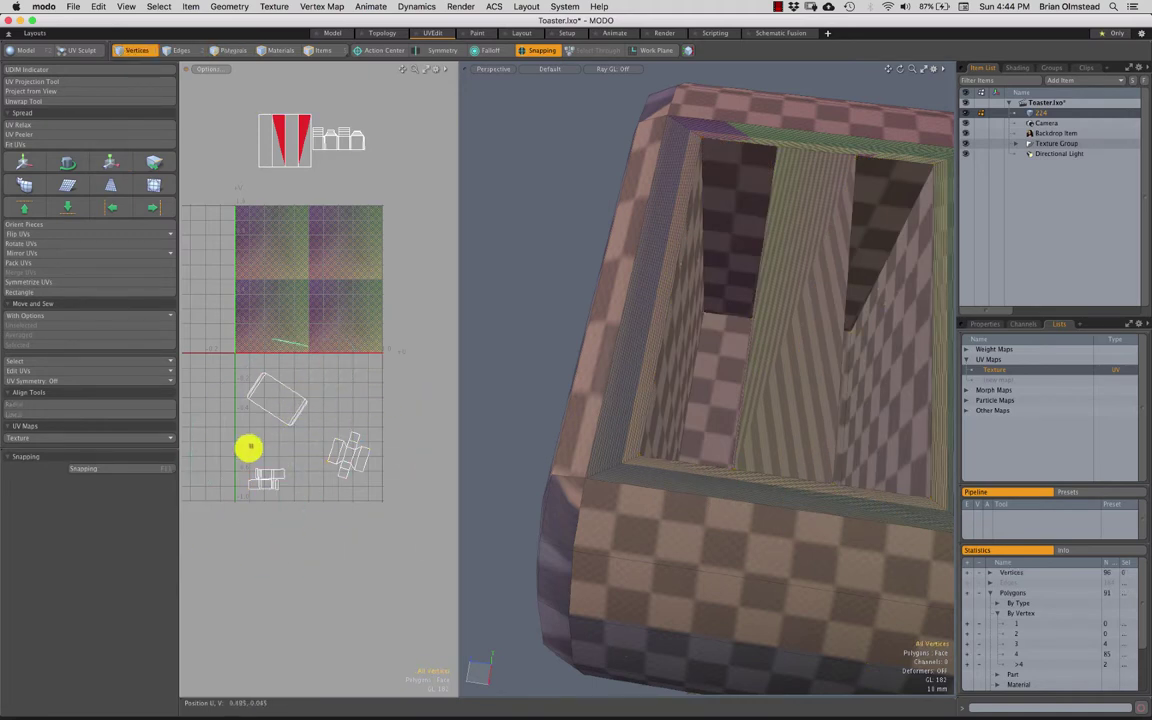
Step: Move the toaster bottom's UV island down in V so it sits just above the bread slot islands
key("w")
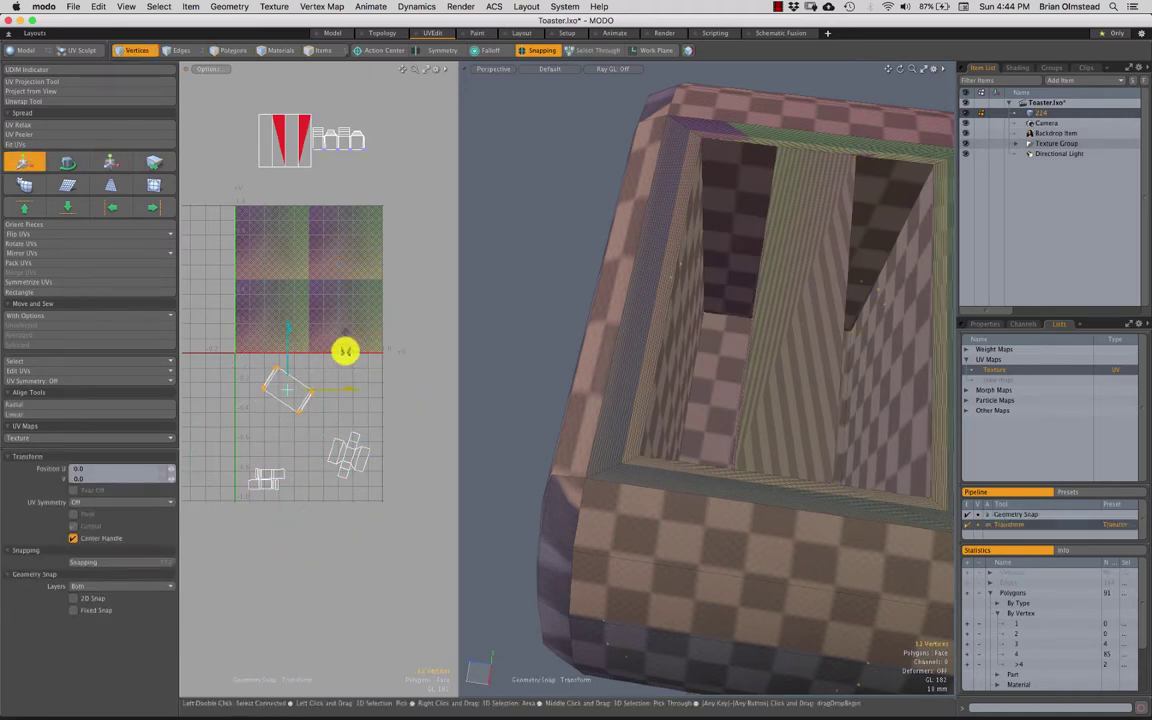
key("w")
key("r")
left_click_drag(324, 350, 326, 383)
key("space")
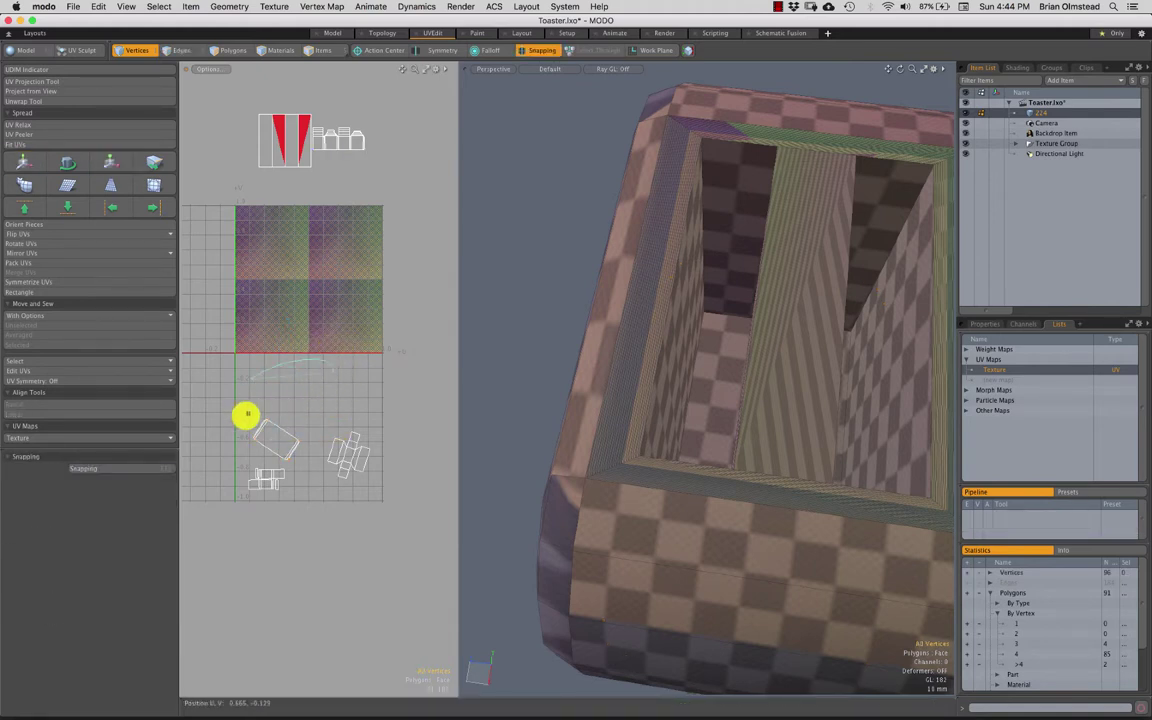
Step: Select the parked bottom, lever and bread slot islands and hide their polygons, leaving only the toaster body
scroll(346, 385, "down", 3)
left_click_drag(645, 410, 548, 356, "alt")
right_click_drag(256, 397, 389, 460)
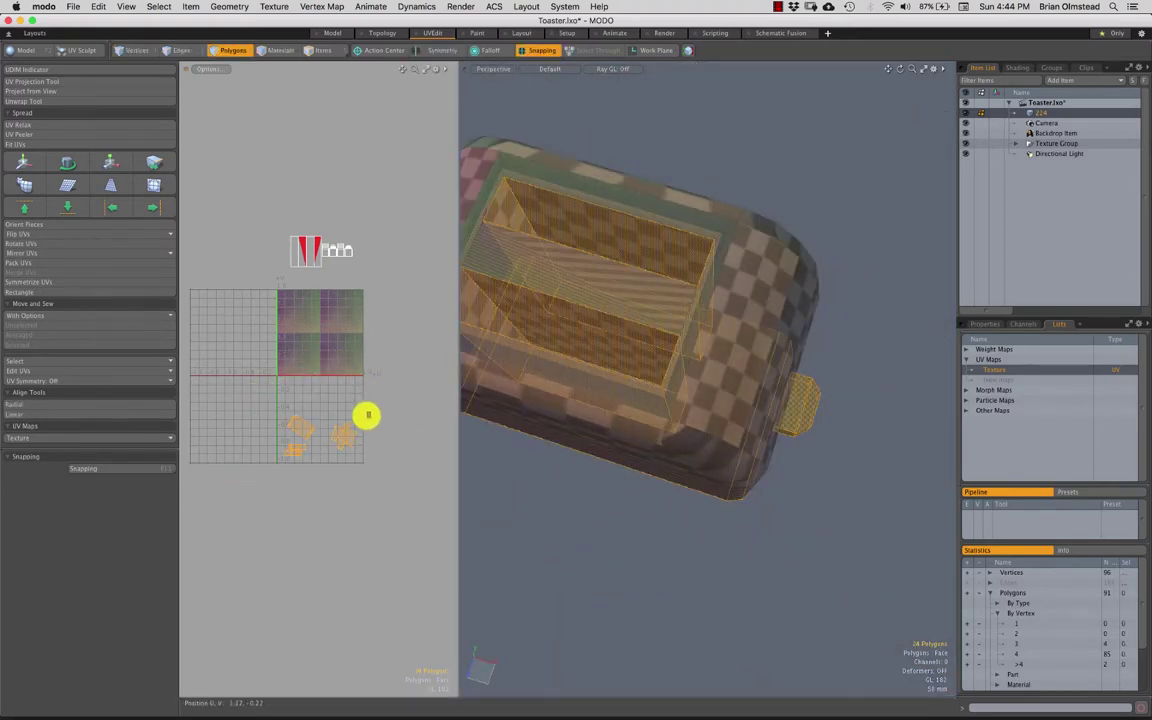
left_click_drag(470, 385, 673, 193, "alt")
mouse_move(690, 251)
left_mouse_down("alt")
mouse_move(525, 244)
mouse_move(735, 213)
mouse_move(661, 226)
mouse_move(780, 349)
mouse_move(672, 163)
left_mouse_up("alt")
left_click_drag(690, 177, 880, 195, "alt")
Step: Clear the polygon selection and turn off the visibility of the Checker_1024Tile texture layer
mouse_move(728, 175)
left_mouse_down("shift")
mouse_move(729, 399)
mouse_move(614, 321)
mouse_move(684, 329)
mouse_move(730, 157)
mouse_move(676, 242)
left_mouse_up("shift")
left_click(937, 210)
left_click(1015, 68)
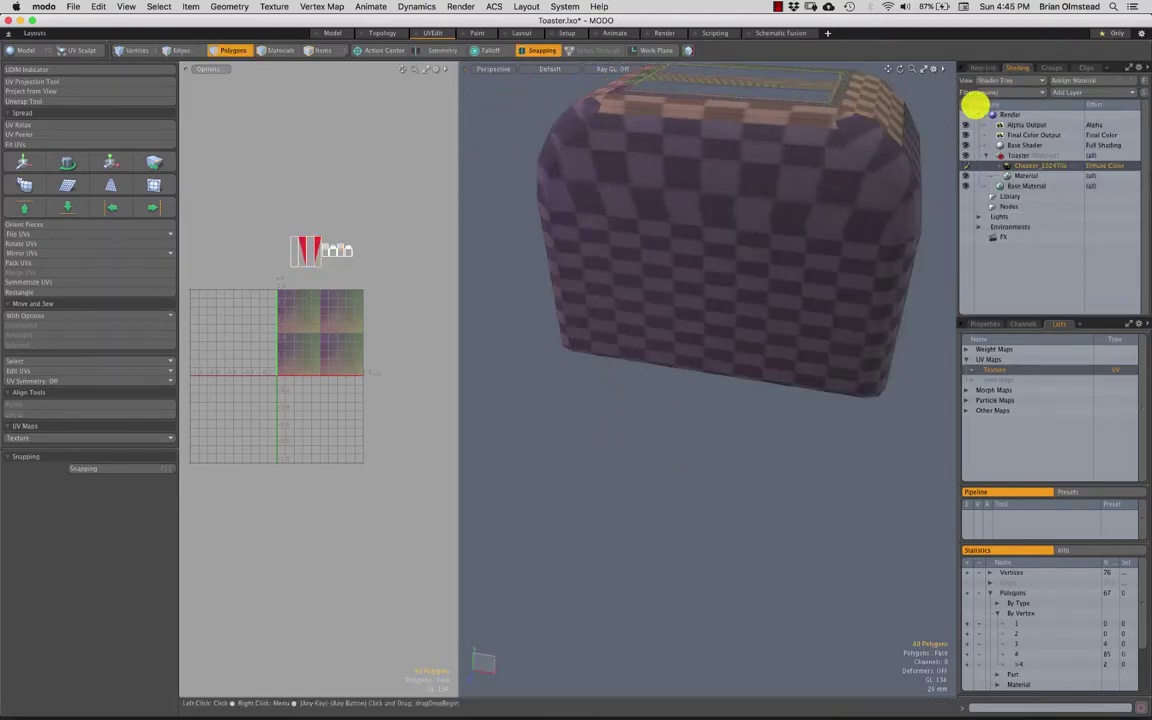
left_click(965, 166)
Step: Select one broad side of the toaster body and extend the selection over its rounded border polygons
mouse_move(686, 186)
left_mouse_down("alt+shift")
mouse_move(648, 203)
mouse_move(612, 324)
left_mouse_up("alt+shift")
mouse_move(686, 325)
left_mouse_down("alt")
mouse_move(609, 291)
mouse_move(819, 282)
mouse_move(763, 261)
left_mouse_up("alt")
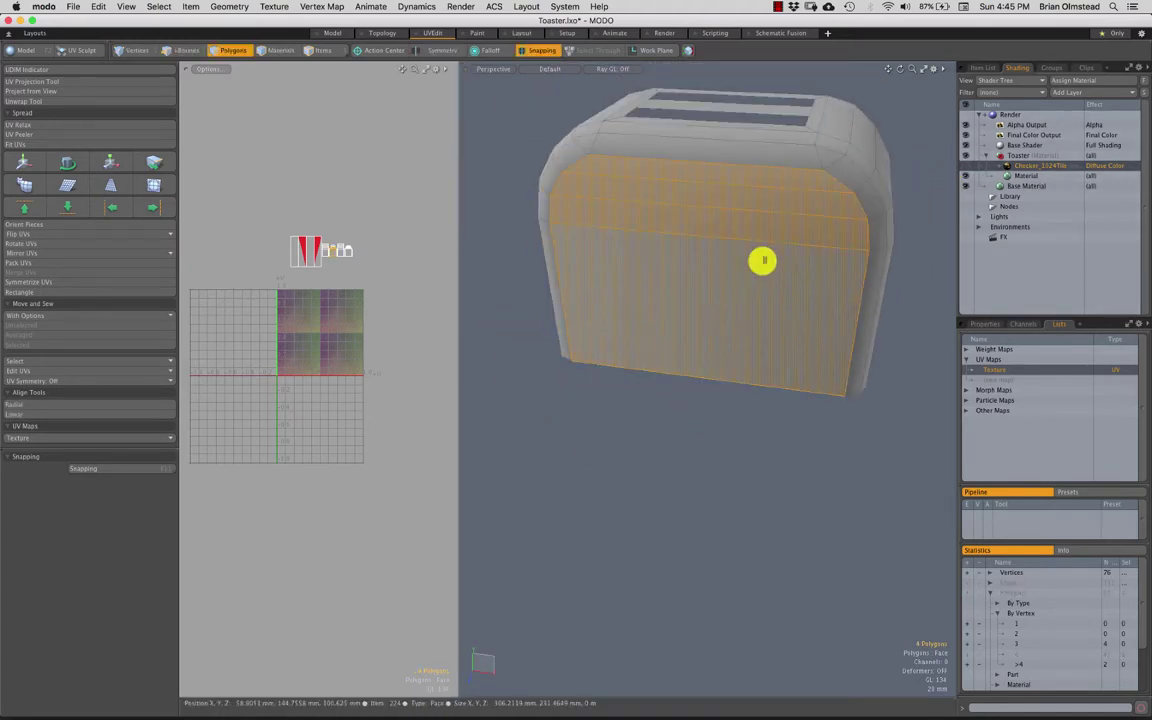
key("shift+Up")
left_click_drag(738, 313, 717, 249, "alt")
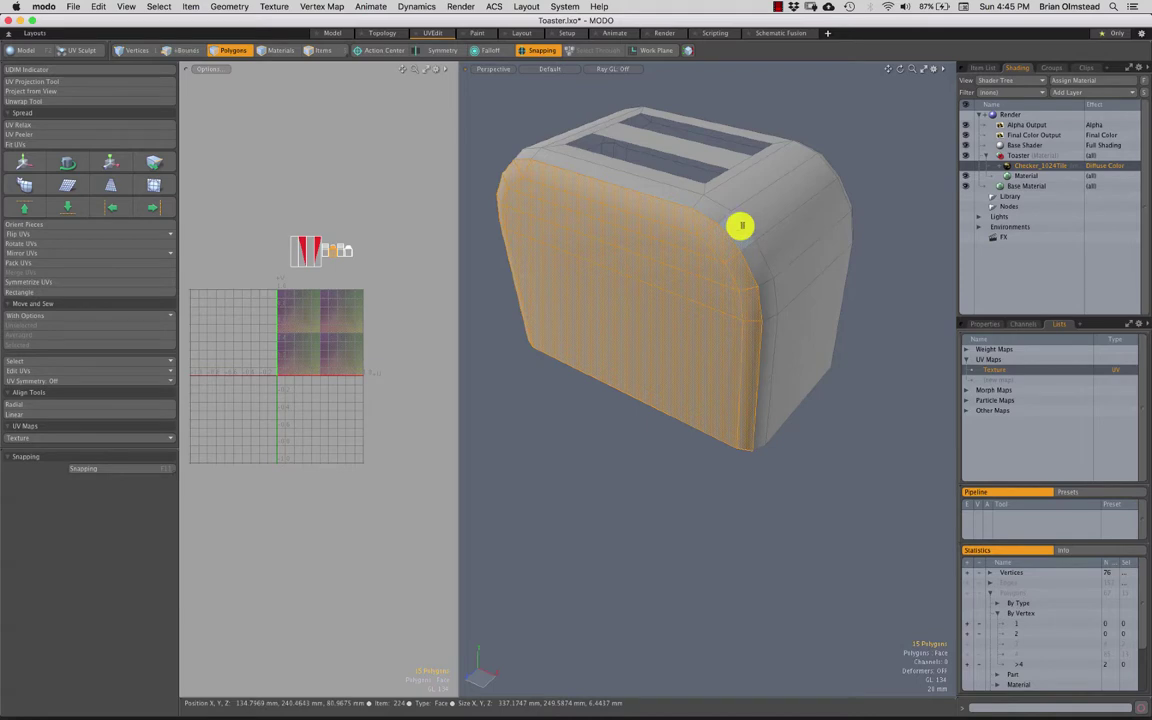
mouse_move(690, 341)
left_mouse_down("alt")
mouse_move(663, 347)
mouse_move(617, 321)
mouse_move(743, 344)
mouse_move(680, 345)
left_mouse_up("alt")
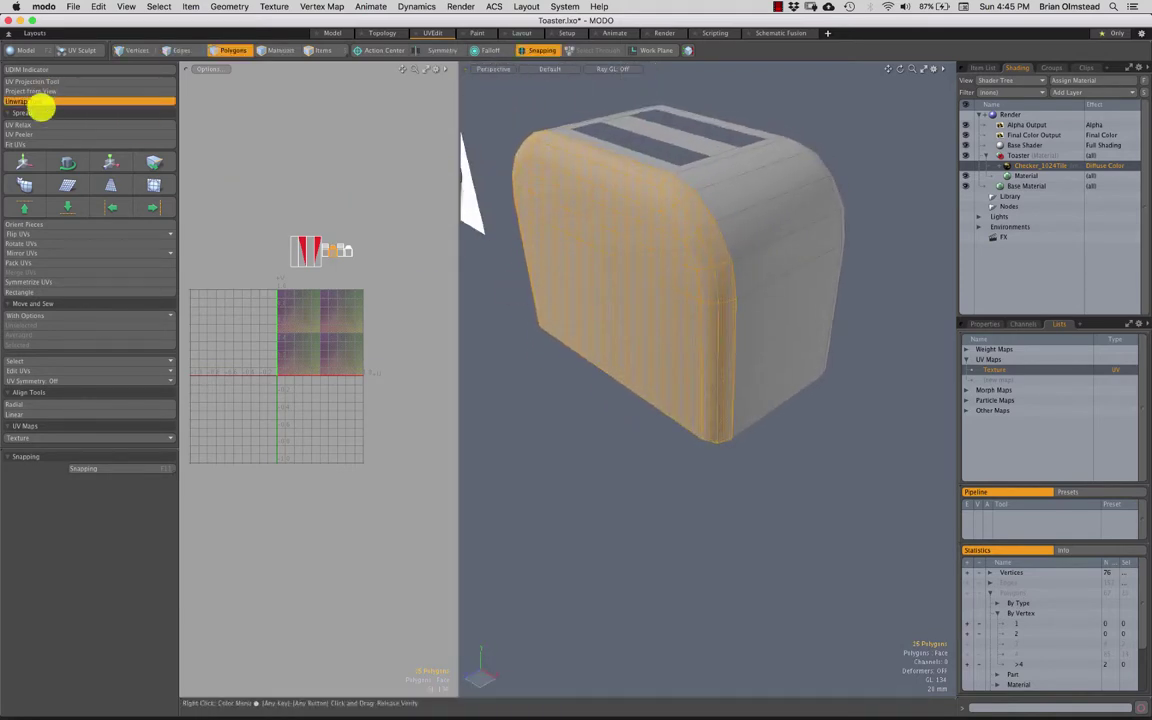
Step: Try unwrapping the single broad side with the Unwrap Tool, and undo the unwrap
left_click(40, 103)
scroll(342, 329, "up", 6)
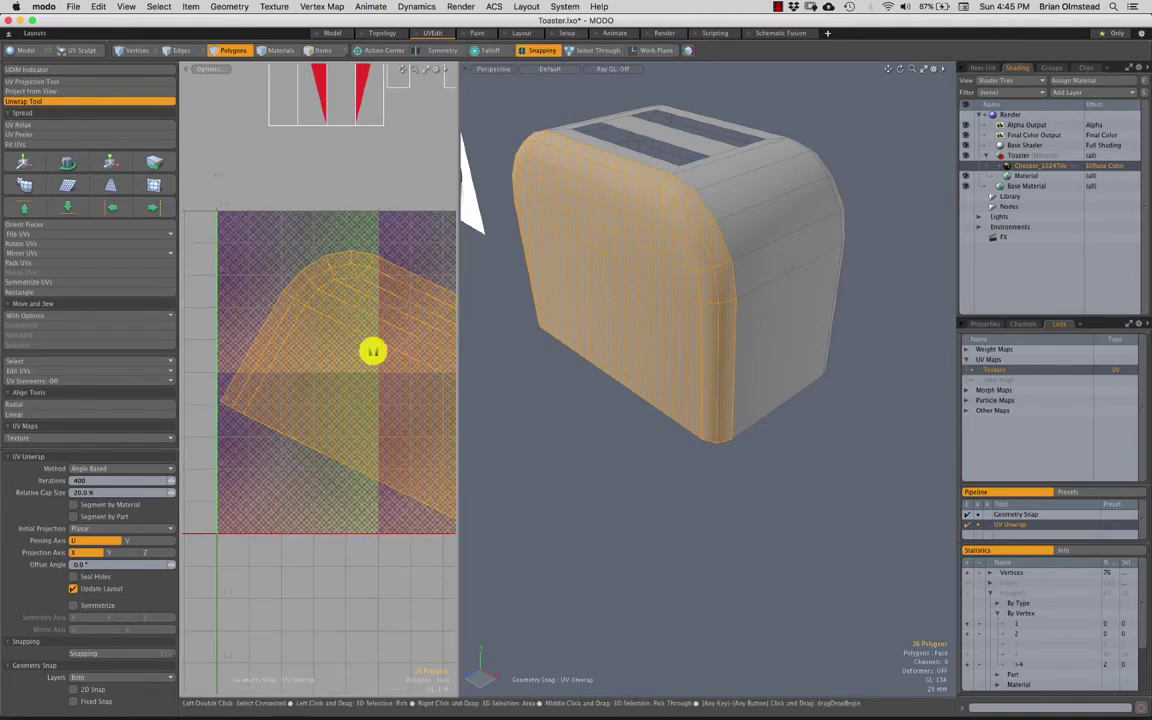
scroll(372, 351, "down", 5)
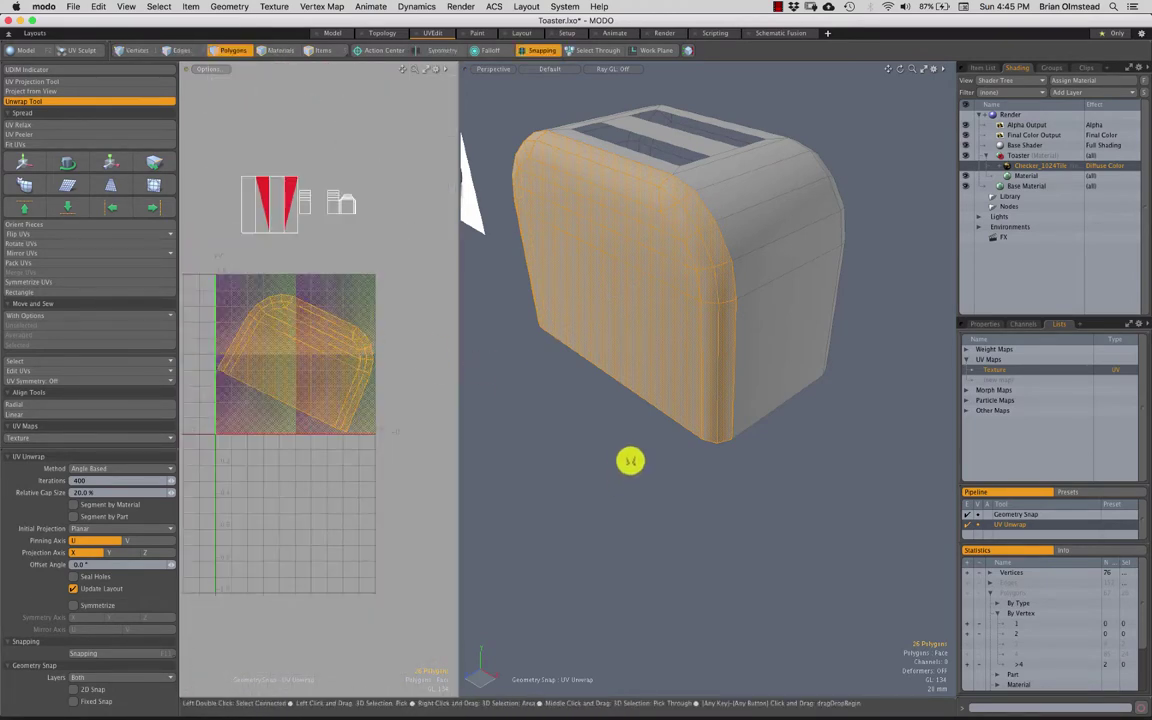
key("super+z")
key("space")
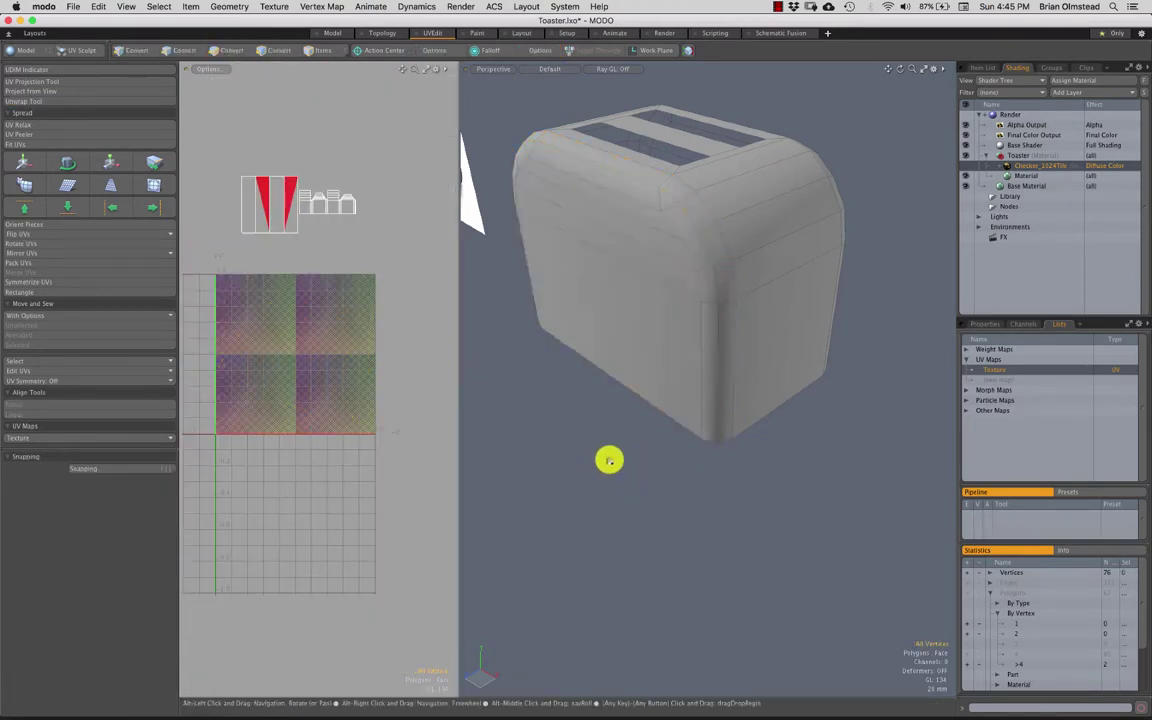
Step: Select the polygons of both broad sides of the toaster body, including their rounded borders
left_click_drag(609, 460, 655, 438, "alt")
key("3")
left_click_drag(658, 192, 635, 360)
mouse_move(556, 398)
left_mouse_down("alt")
mouse_move(507, 404)
mouse_move(707, 221)
left_mouse_up("alt")
left_click_drag(725, 164, 713, 329, "shift")
left_click_drag(644, 342, 712, 370, "alt")
left_click(700, 246, "shift")
Step: Unwrap both selected broad sides with the angle-based method at 400 iterations
left_click_drag(699, 246, 688, 216, "alt")
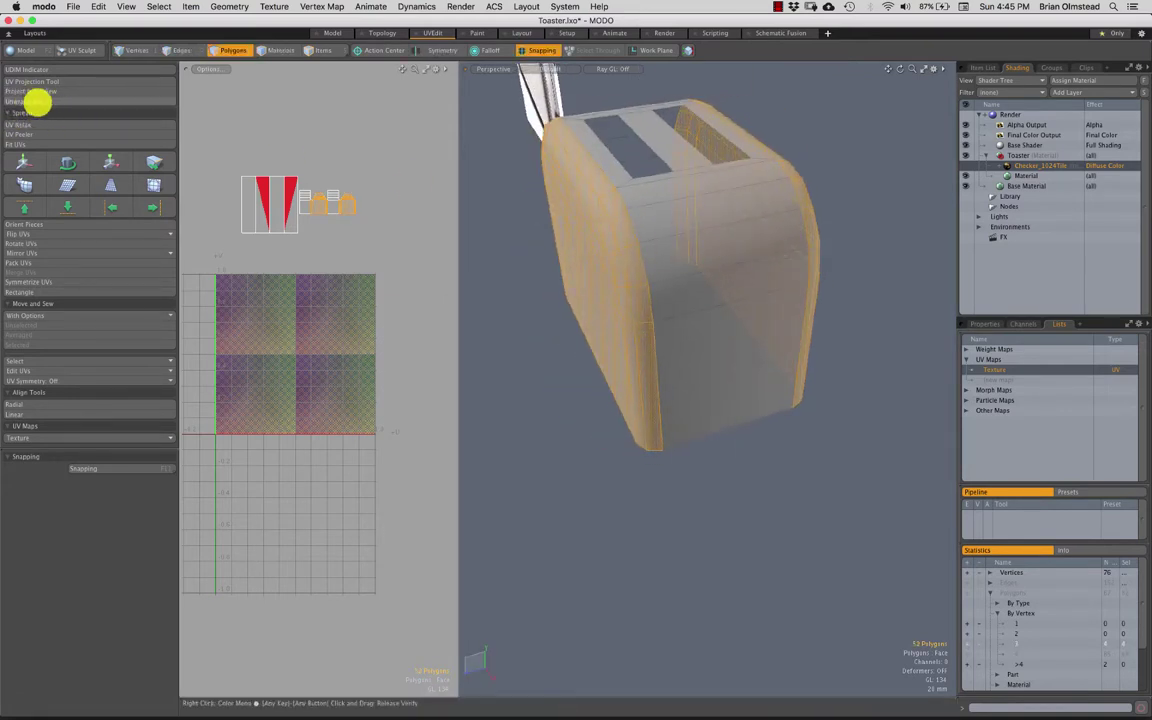
left_click(37, 102)
left_click(629, 347)
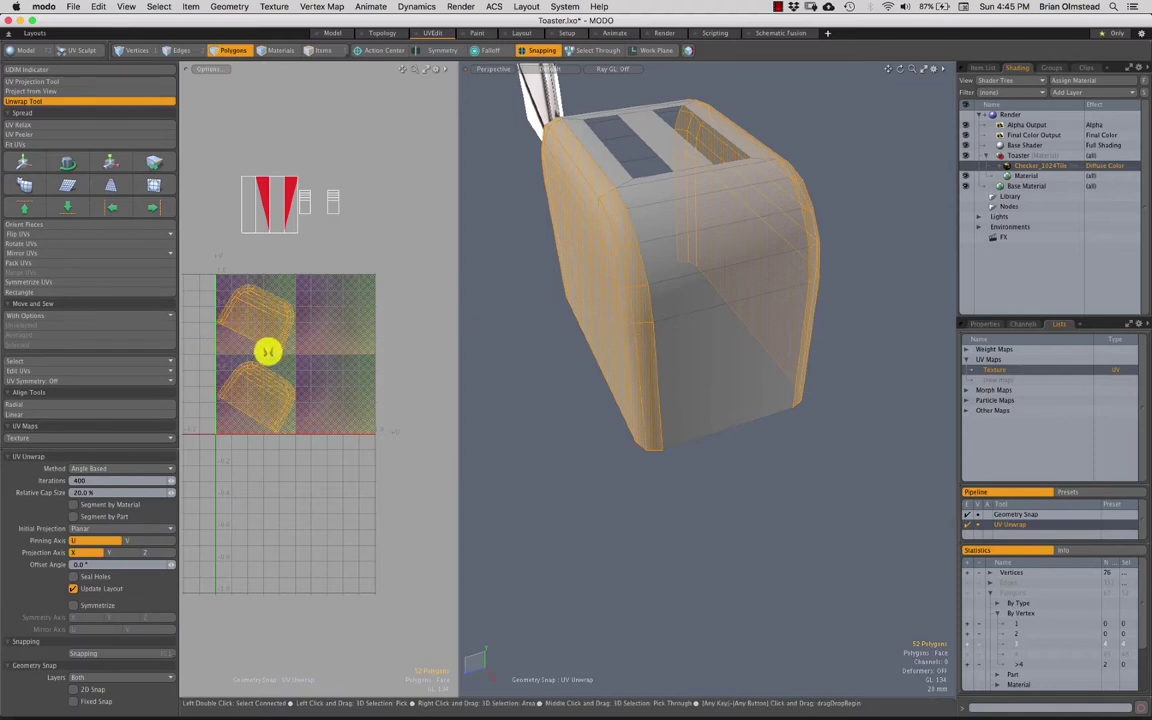
key("q")
Step: Unhide the finished parts and move the two broad-side islands down out of the UV square
key("w")
scroll(319, 447, "down", 3)
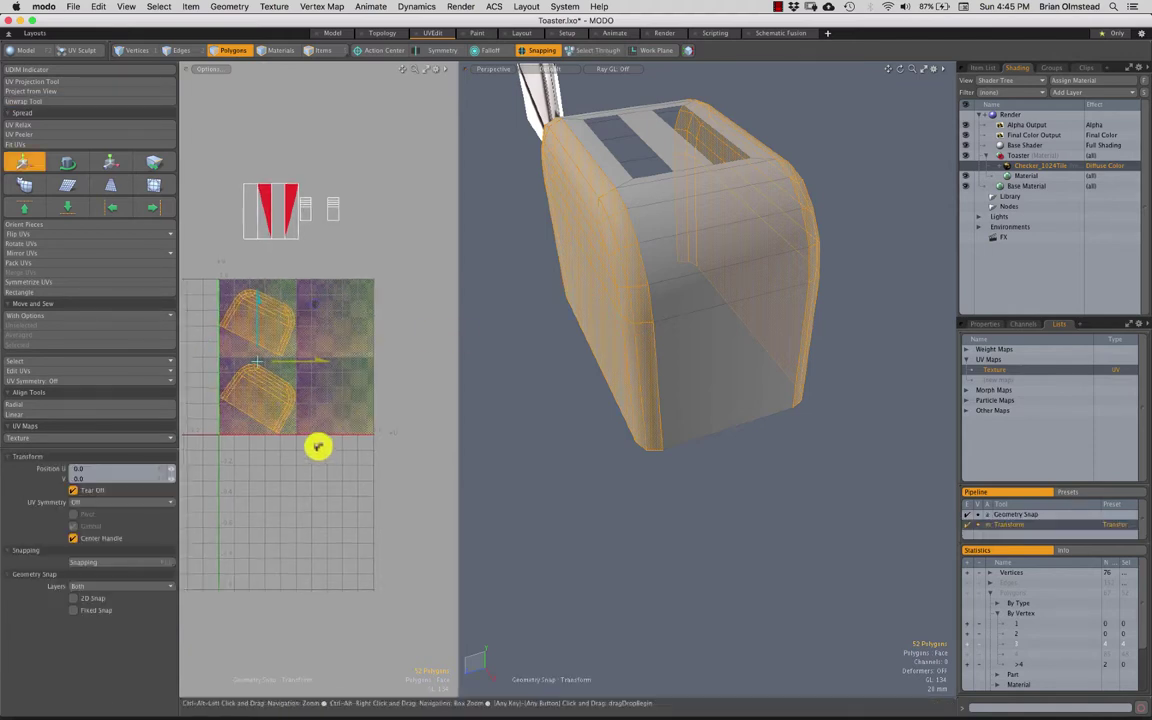
left_click_drag(345, 371, 347, 311, "alt")
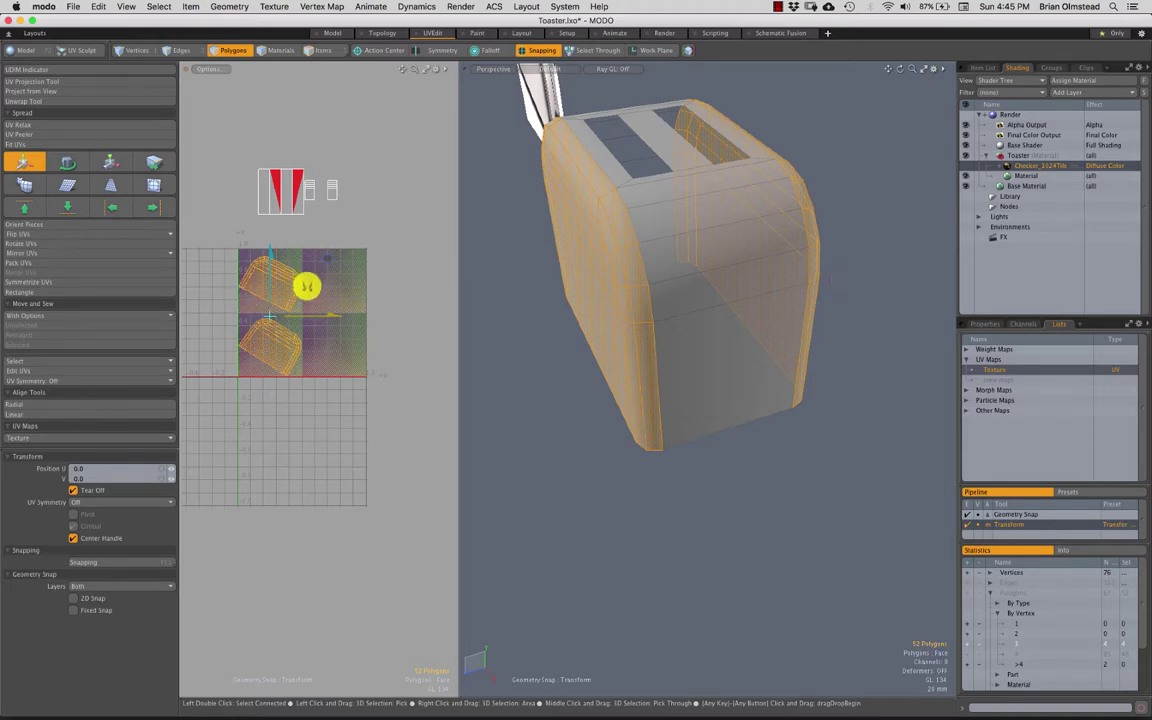
key("u")
left_click_drag(326, 256, 329, 398)
Step: Scale down the two broad-side islands, park them beyond the lever island in U, and deselect them
key("r")
key("w")
left_click_drag(394, 345, 381, 337)
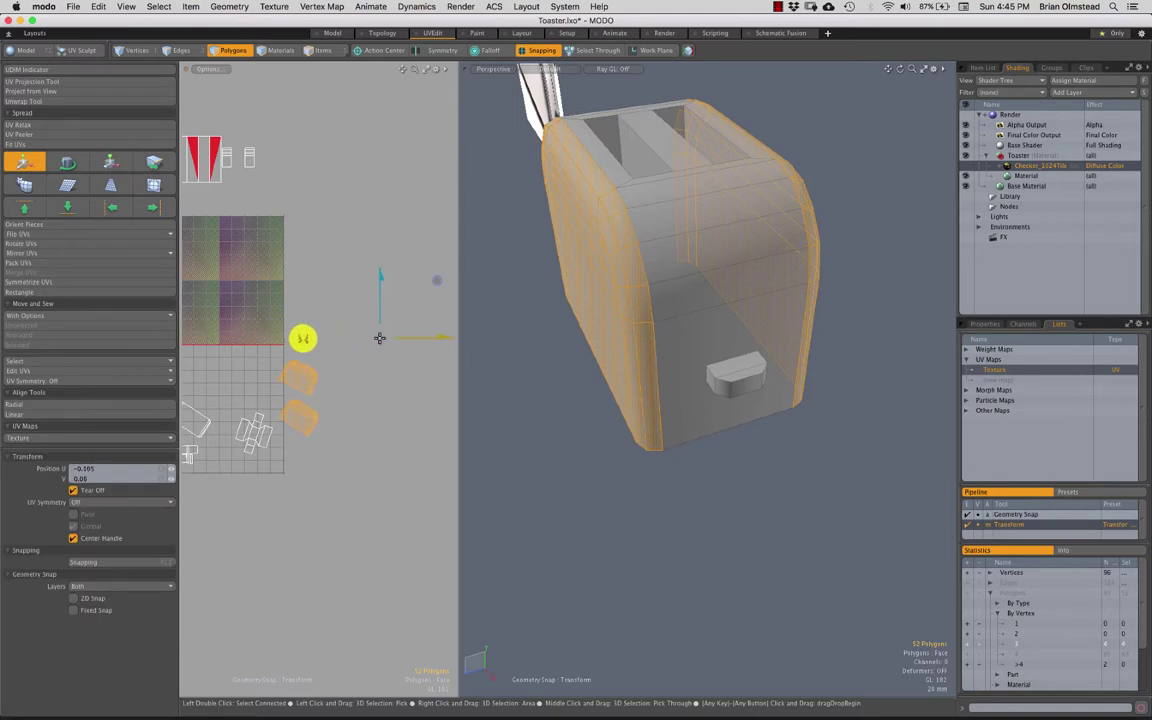
key("q")
left_click(312, 345)
Step: Select all the parked UV islands and hide their polygons, leaving only the body's wraparound top and end strip
left_click_drag(316, 414, 364, 432, "alt")
scroll(364, 432, "down", 2)
middle_click_drag(587, 395, 514, 311)
right_click_drag(358, 366, 340, 368)
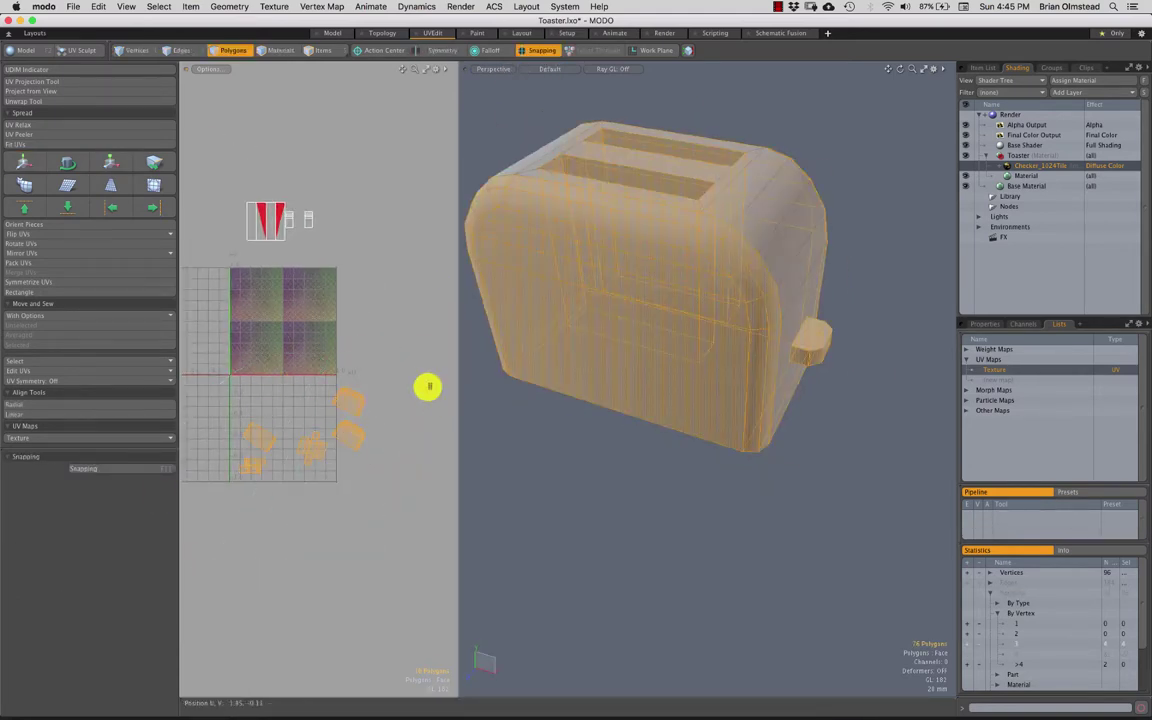
key("h")
Step: Unwrap the remaining wraparound strip with the angle-based method at 400 iterations
mouse_move(743, 308)
left_mouse_down("alt")
mouse_move(704, 329)
mouse_move(722, 314)
mouse_move(638, 327)
mouse_move(707, 327)
mouse_move(663, 334)
mouse_move(580, 310)
left_mouse_up("alt")
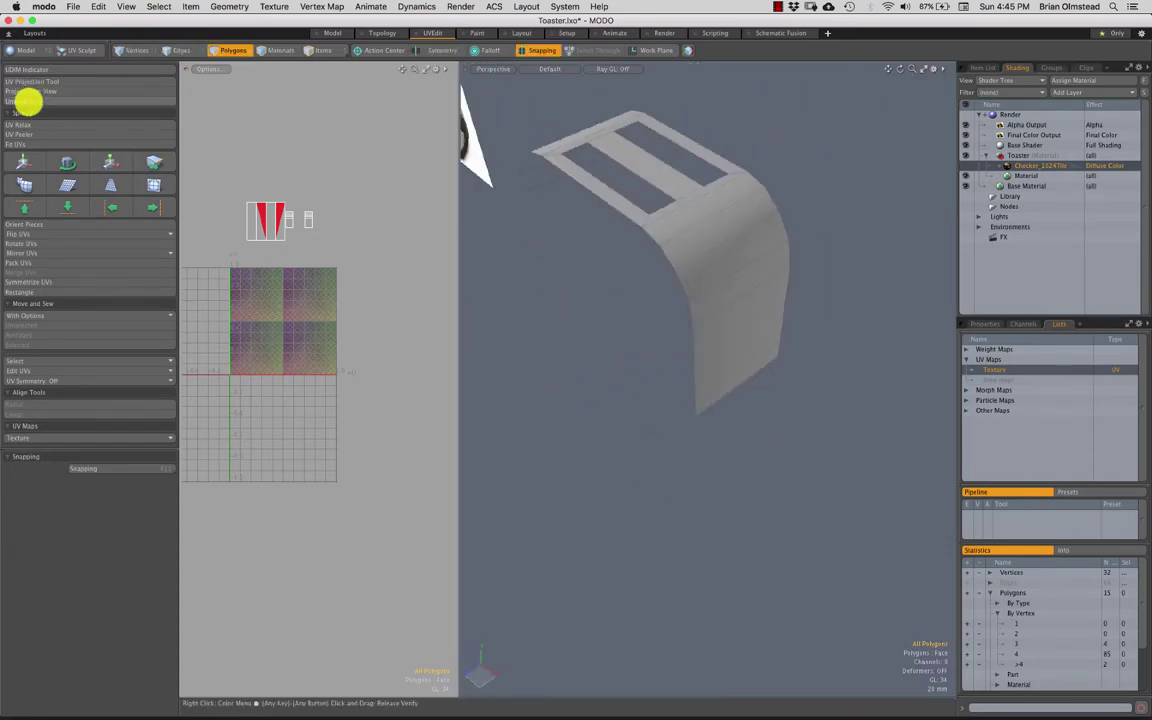
left_click(28, 101)
left_click(582, 265)
scroll(250, 358, "up", 5)
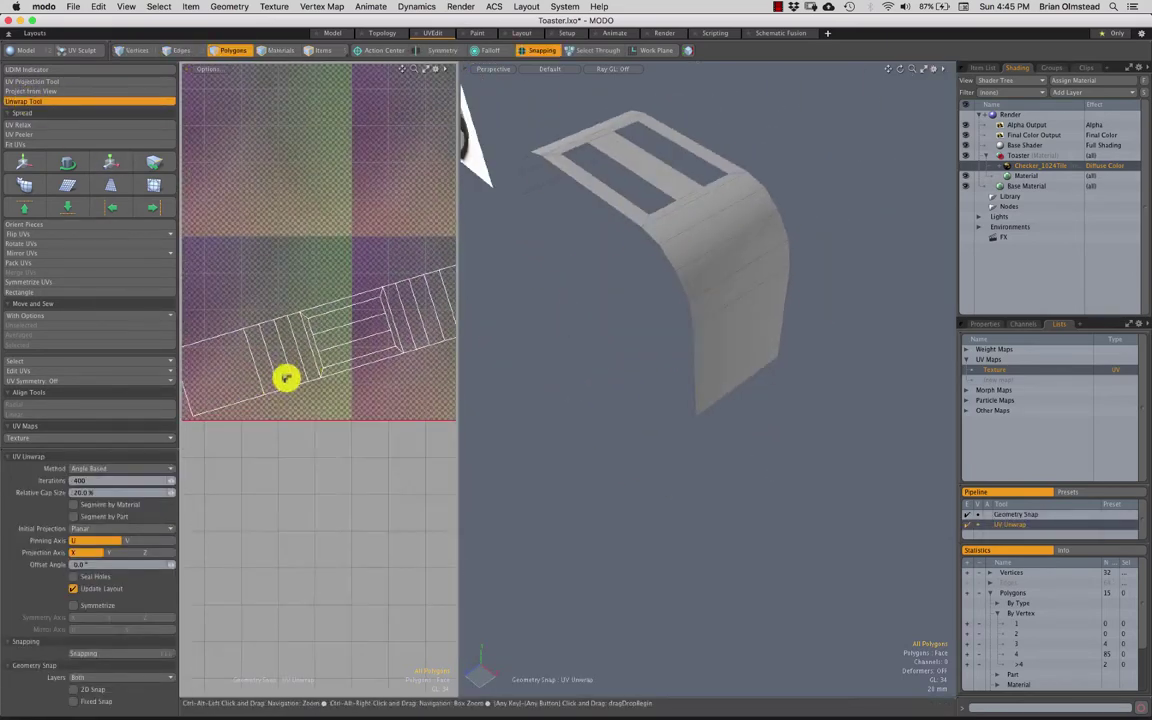
key("q")
Step: Select the whole wraparound strip and rotate its UV island by about half a turn, closer to horizontal
left_click_drag(213, 378, 428, 324)
scroll(400, 345, "down", 2)
left_click_drag(625, 382, 692, 226, "alt")
mouse_move(380, 350)
left_mouse_down("alt")
mouse_move(316, 342)
mouse_move(362, 328)
left_mouse_up("alt")
left_click(292, 351)
key("y")
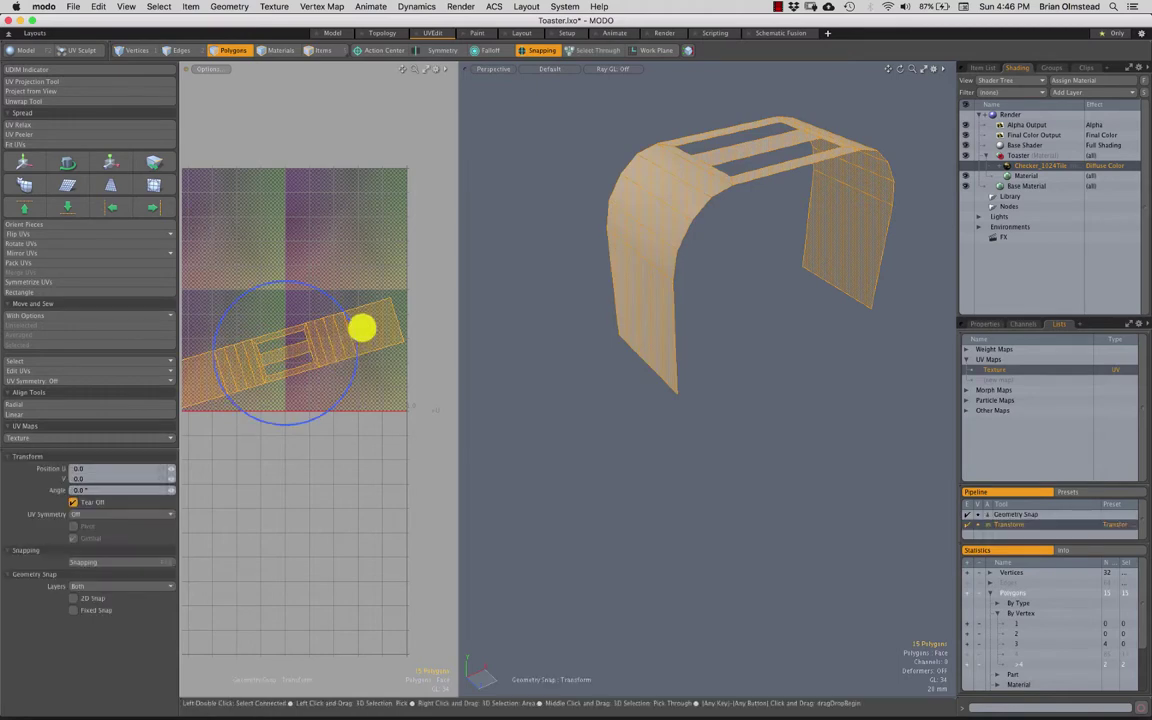
left_click_drag(412, 280, 220, 446)
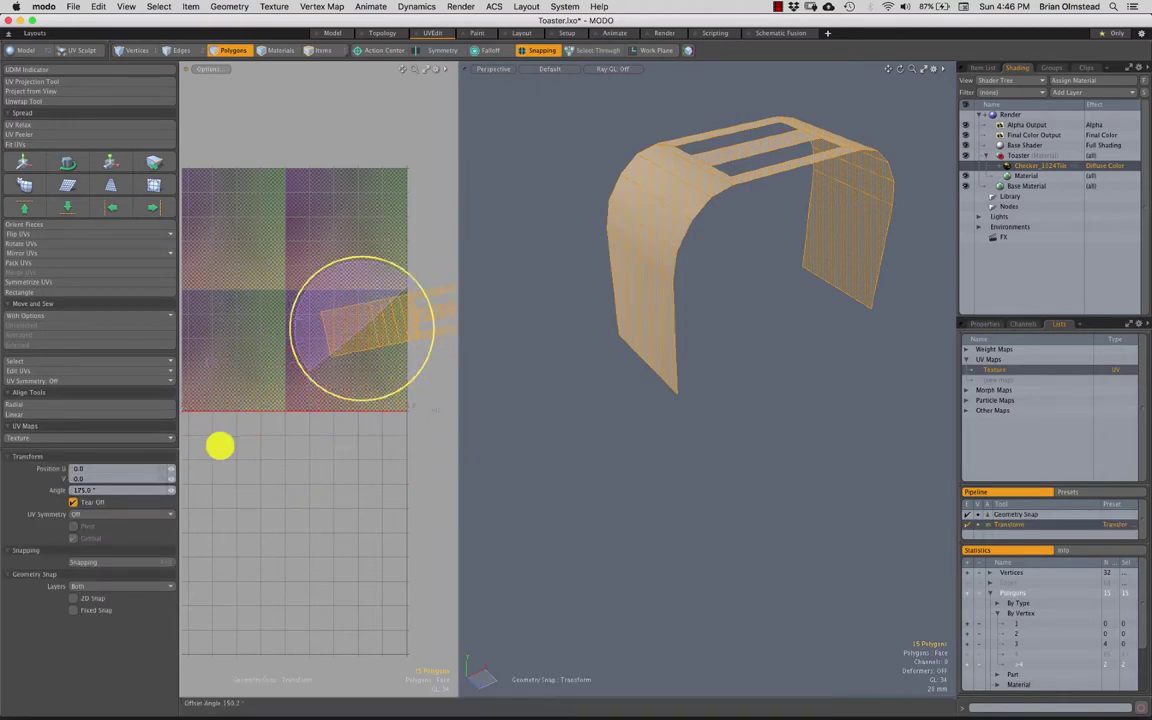
Step: Move the wraparound strip's island by about -0.86 in U and -0.08 in V
key("w")
scroll(385, 316, "down", 2)
left_click_drag(389, 303, 296, 319)
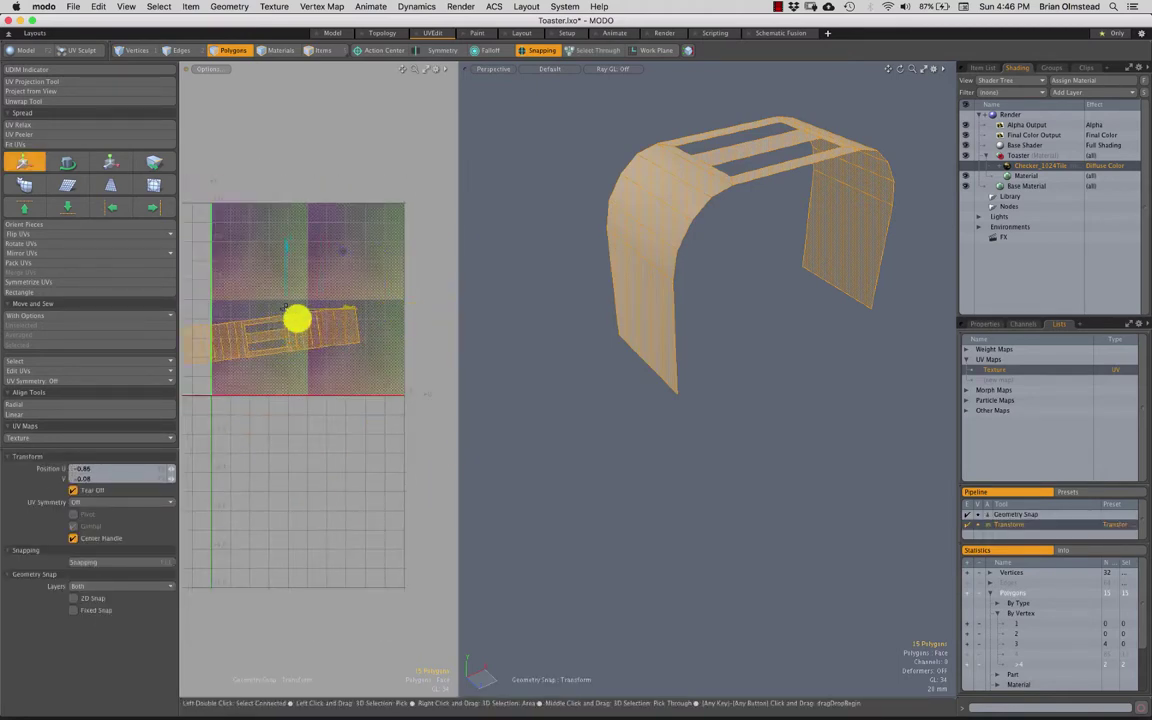
key("q")
Step: Examine the wraparound strip from several angles, selecting its panels to compare them with the unwrapped UV island
mouse_move(634, 347)
left_mouse_down("alt")
mouse_move(648, 399)
mouse_move(635, 402)
left_mouse_up("alt")
mouse_move(728, 334)
left_mouse_down()
mouse_move(687, 232)
mouse_move(647, 188)
mouse_move(694, 180)
left_mouse_up()
left_click(535, 126)
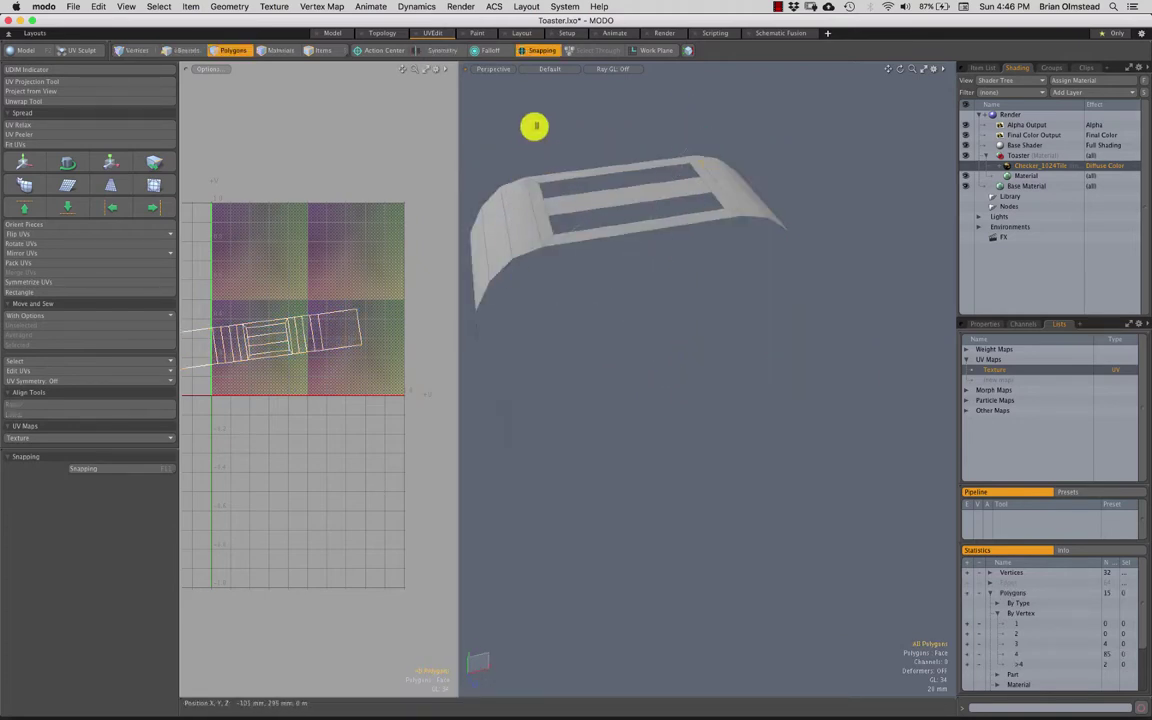
left_click_drag(638, 232, 725, 190, "alt")
left_click_drag(725, 111, 684, 300)
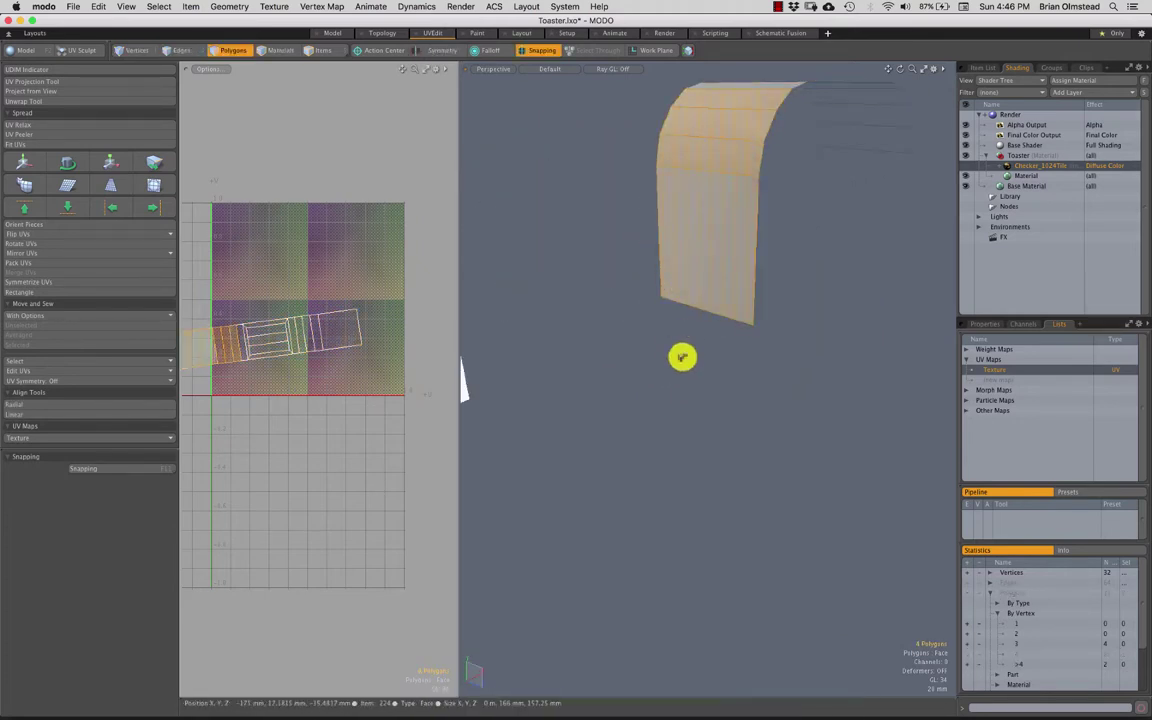
scroll(681, 357, "down", 3)
left_click(687, 345)
mouse_move(681, 357)
left_mouse_down("alt")
mouse_move(633, 342)
mouse_move(645, 399)
mouse_move(600, 388)
left_mouse_up("alt")
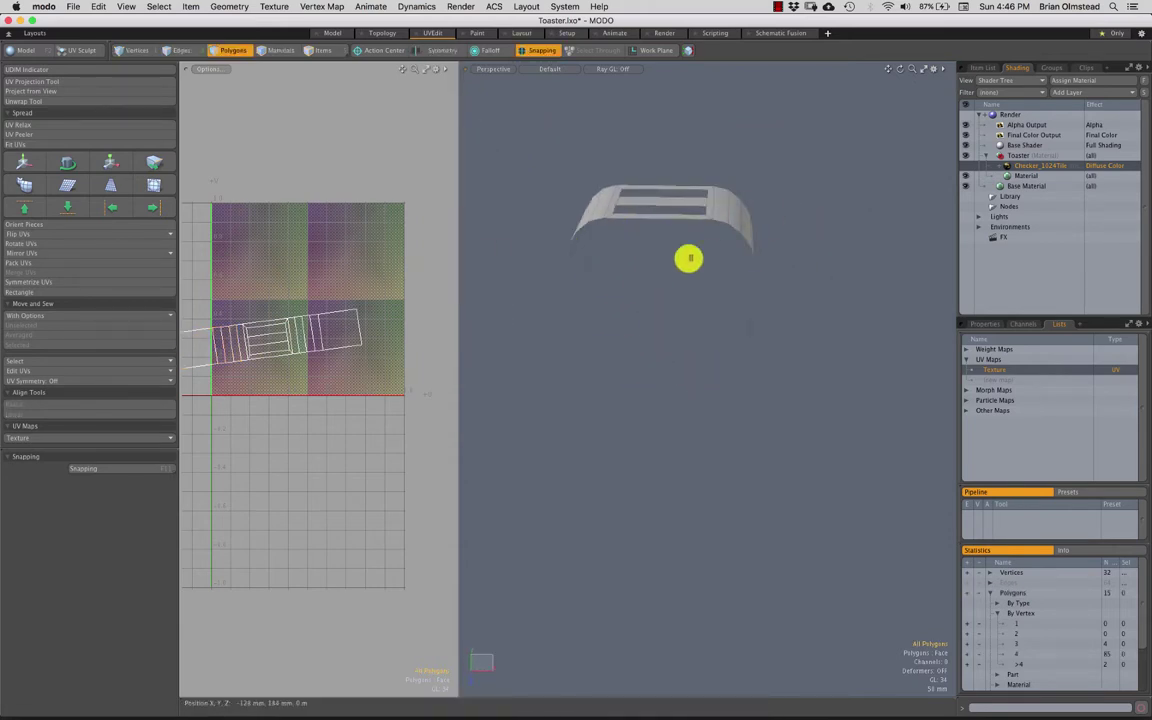
left_click_drag(689, 258, 780, 289, "alt")
right_click_drag(557, 202, 746, 415)
left_click(656, 360)
left_click_drag(656, 360, 667, 397, "alt")
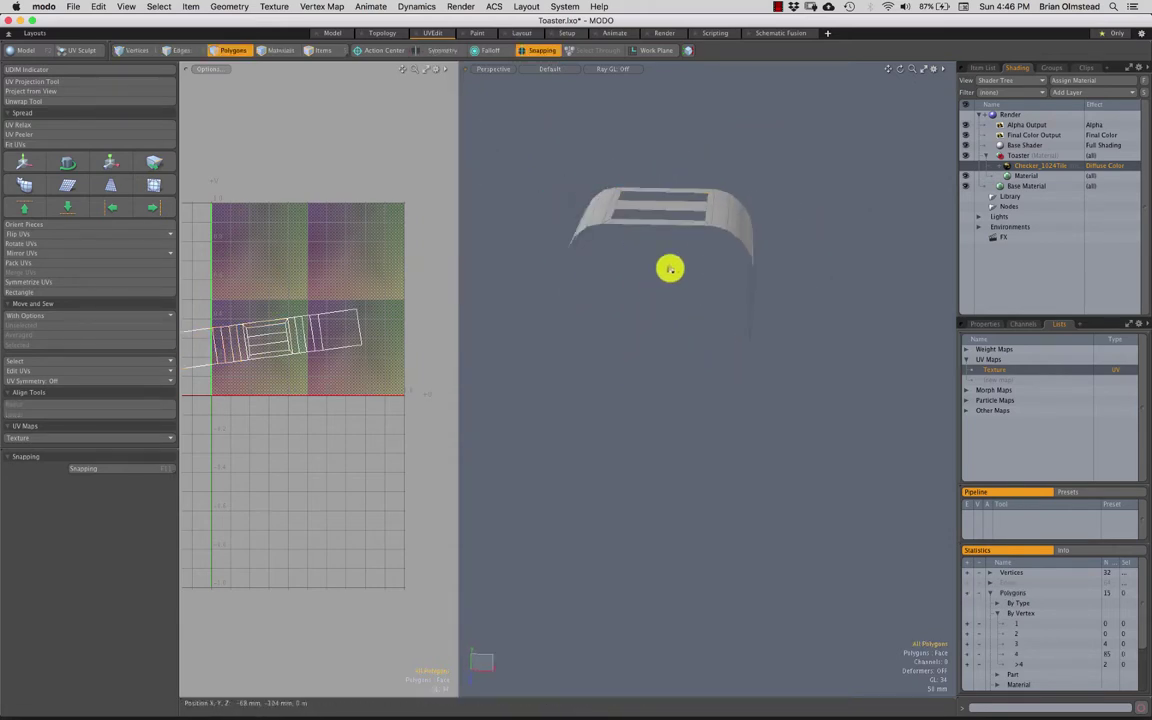
double_click(730, 211)
left_click_drag(625, 322, 619, 305, "alt")
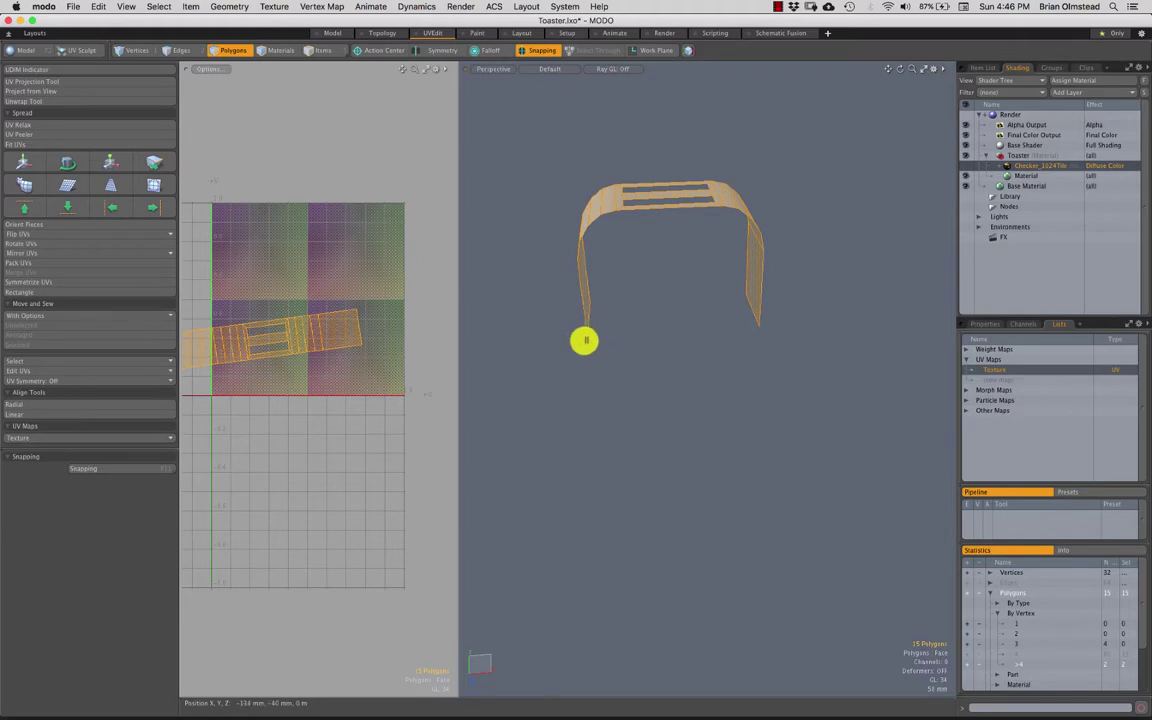
Step: Unhide the whole toaster, clear the selection and turn the Checker_1024Tile texture layer back on
key("u")
left_click_drag(351, 411, 258, 428, "ctrl+alt")
left_click(618, 404)
left_click_drag(272, 420, 291, 406, "alt+shift")
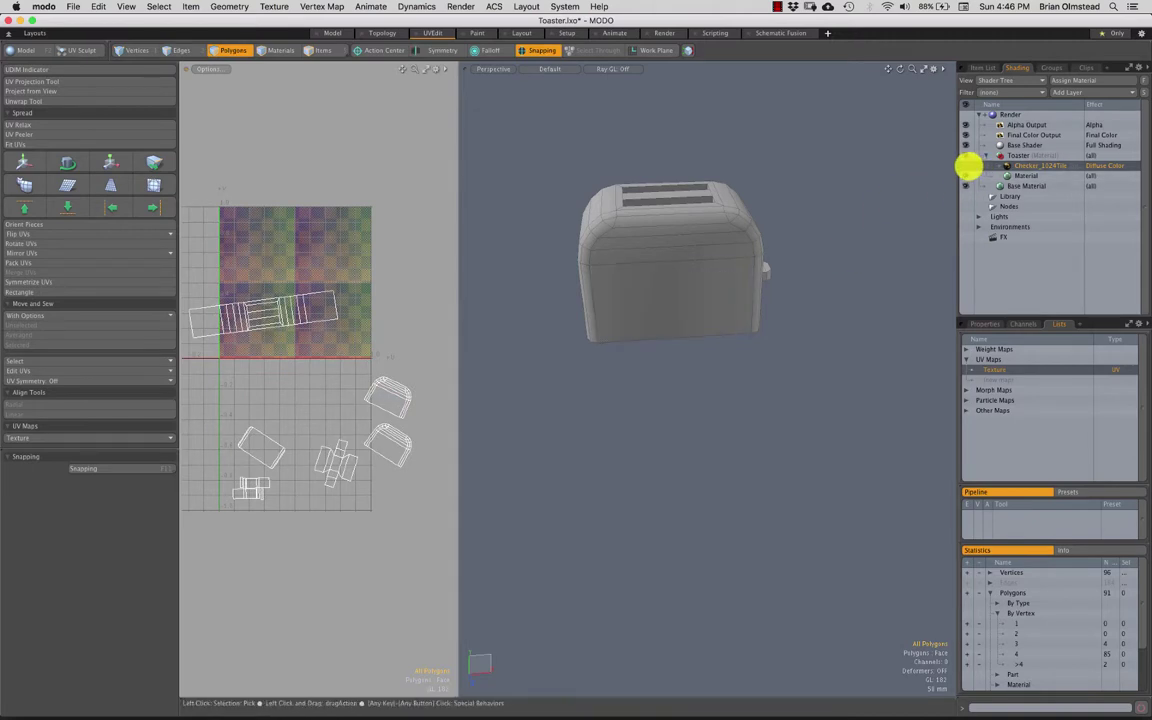
left_click(966, 165)
Step: Pack all UV islands into the normalized region with Pack, Stretch and Orient enabled and 20% gaps
key("1")
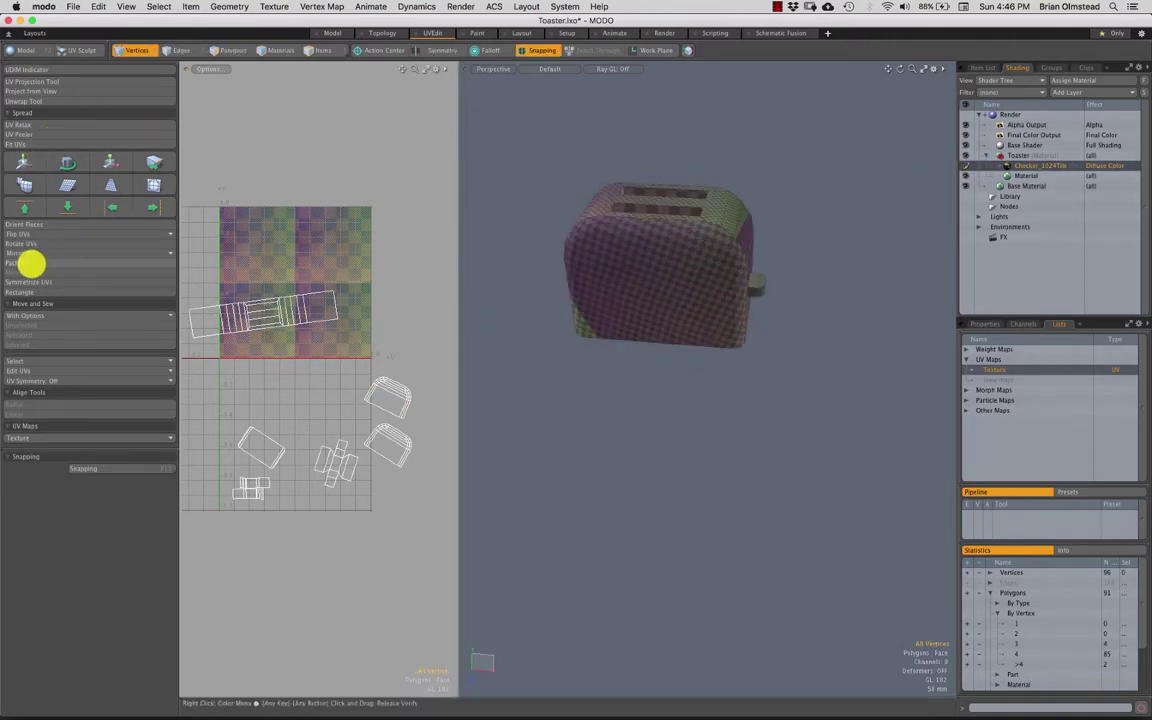
left_click(31, 263)
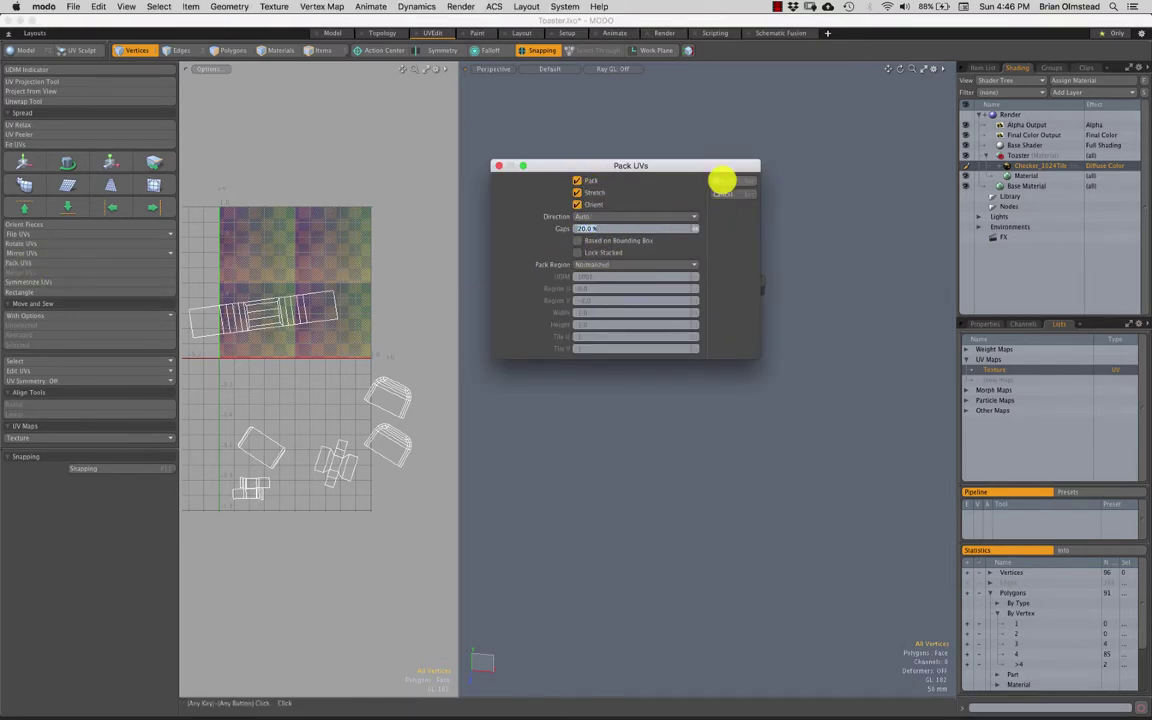
left_click(722, 180)
scroll(212, 288, "up", 3)
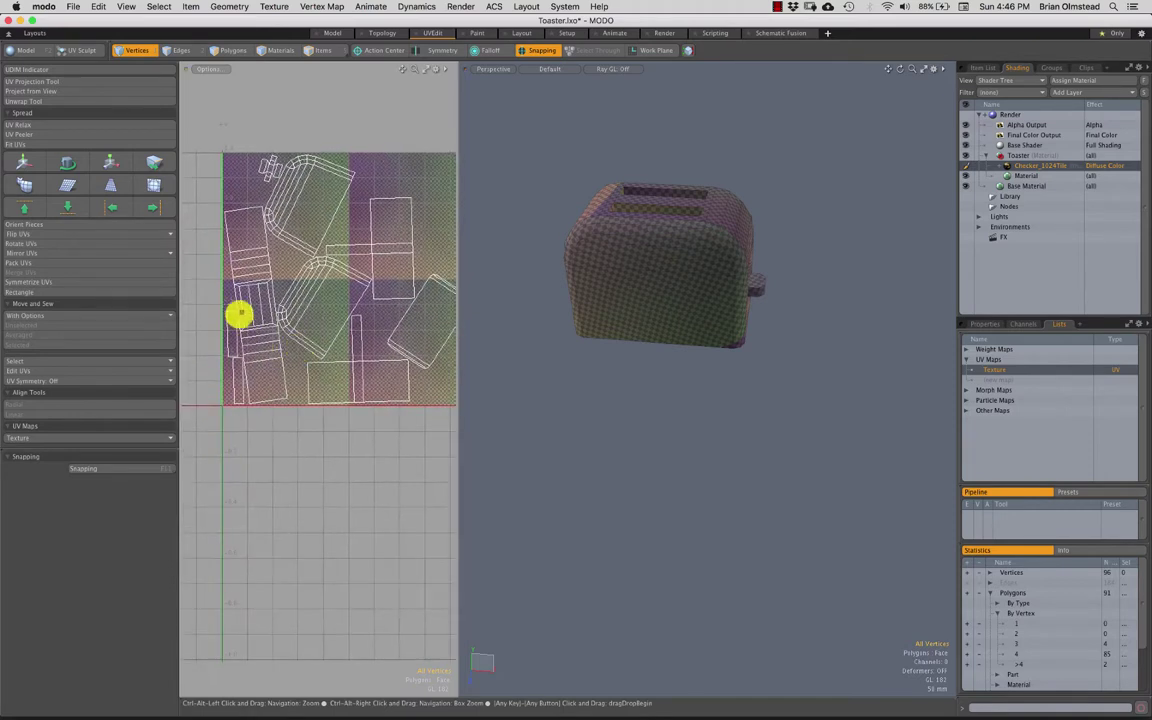
mouse_move(338, 363)
left_mouse_down("alt")
mouse_move(304, 352)
mouse_move(354, 348)
left_mouse_up("alt")
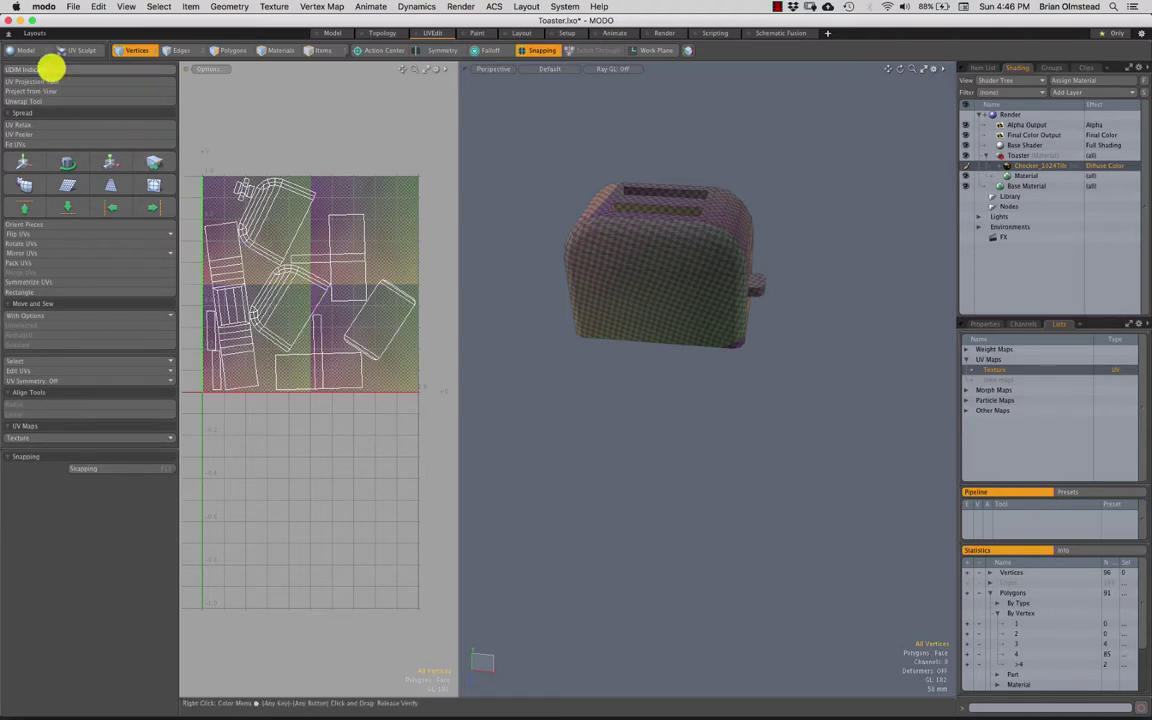
Step: Enable the UDIM Indicator with coverage for tile 1001, show the item list and examine the packed layout
left_click(50, 68)
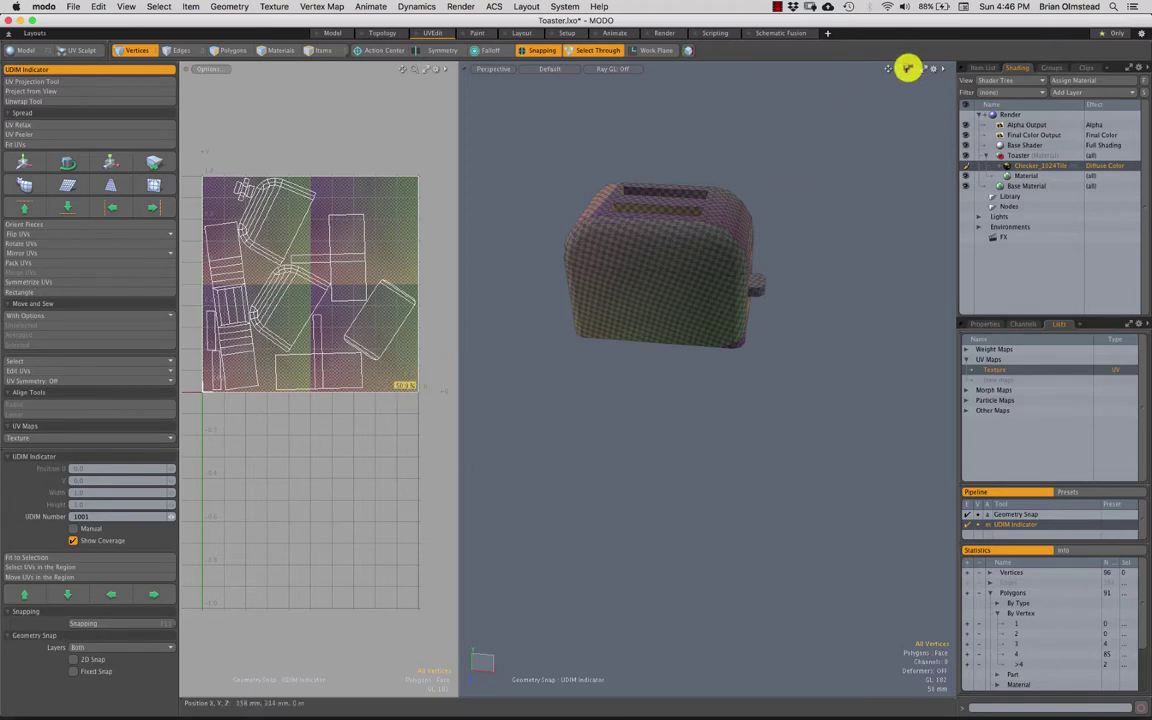
left_click(980, 67)
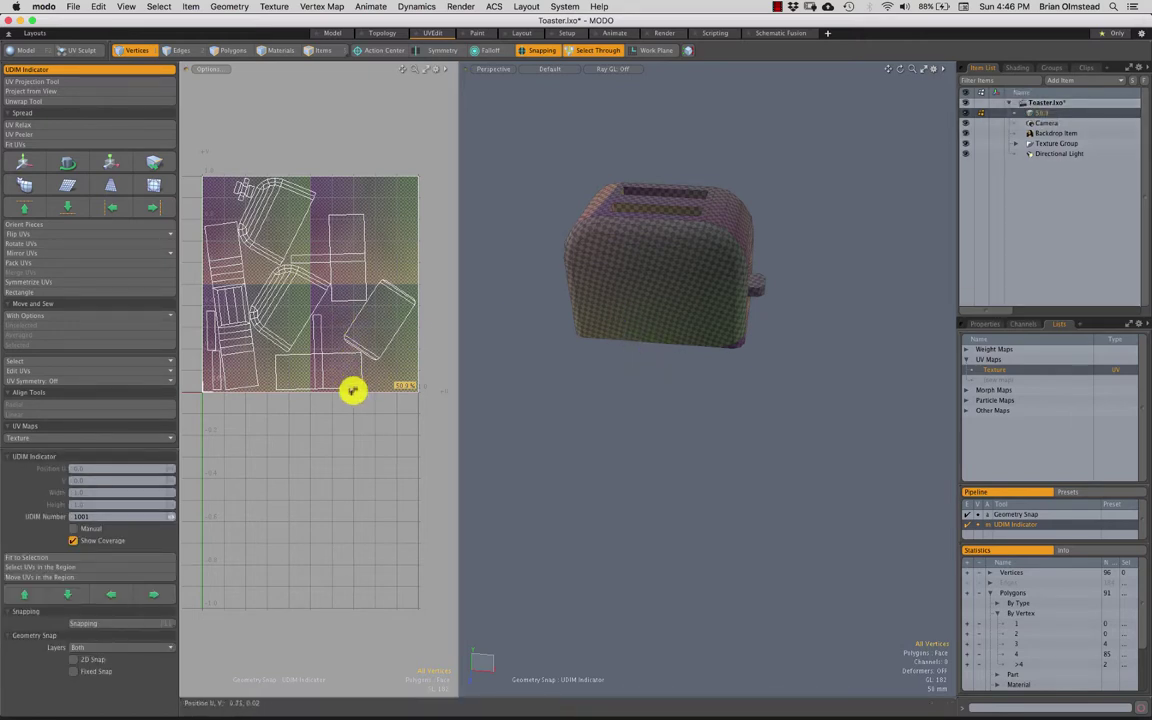
scroll(352, 390, "up", 1)
key("2")
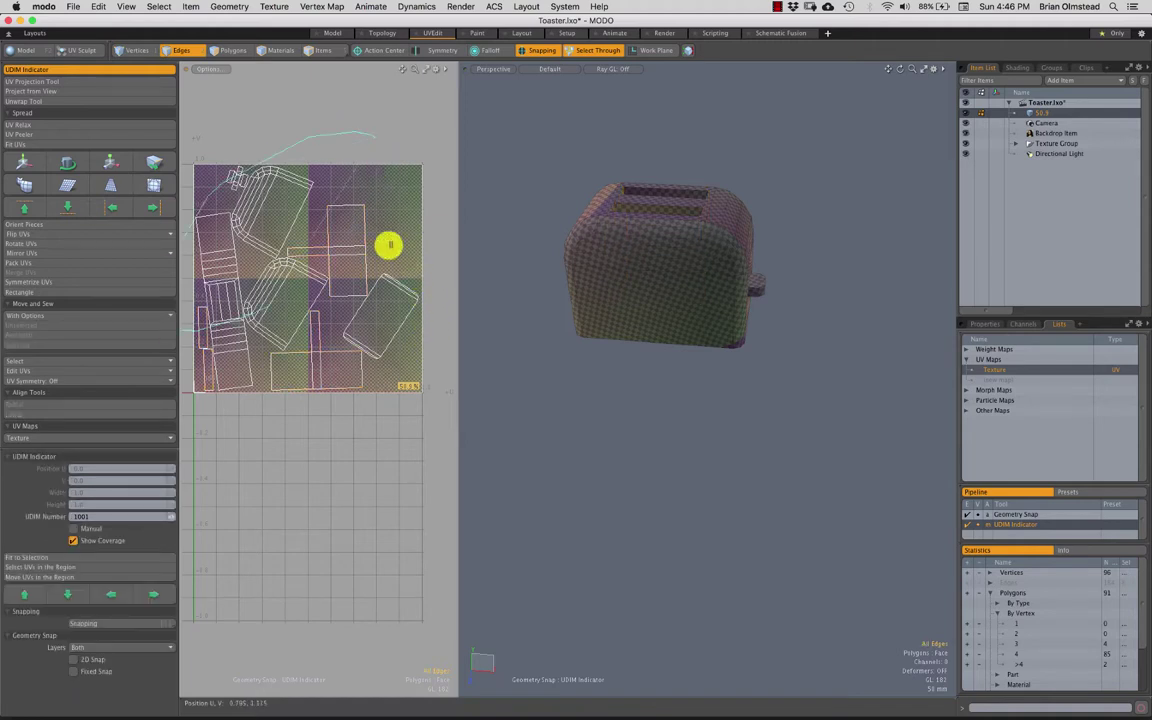
scroll(336, 435, "down", 1)
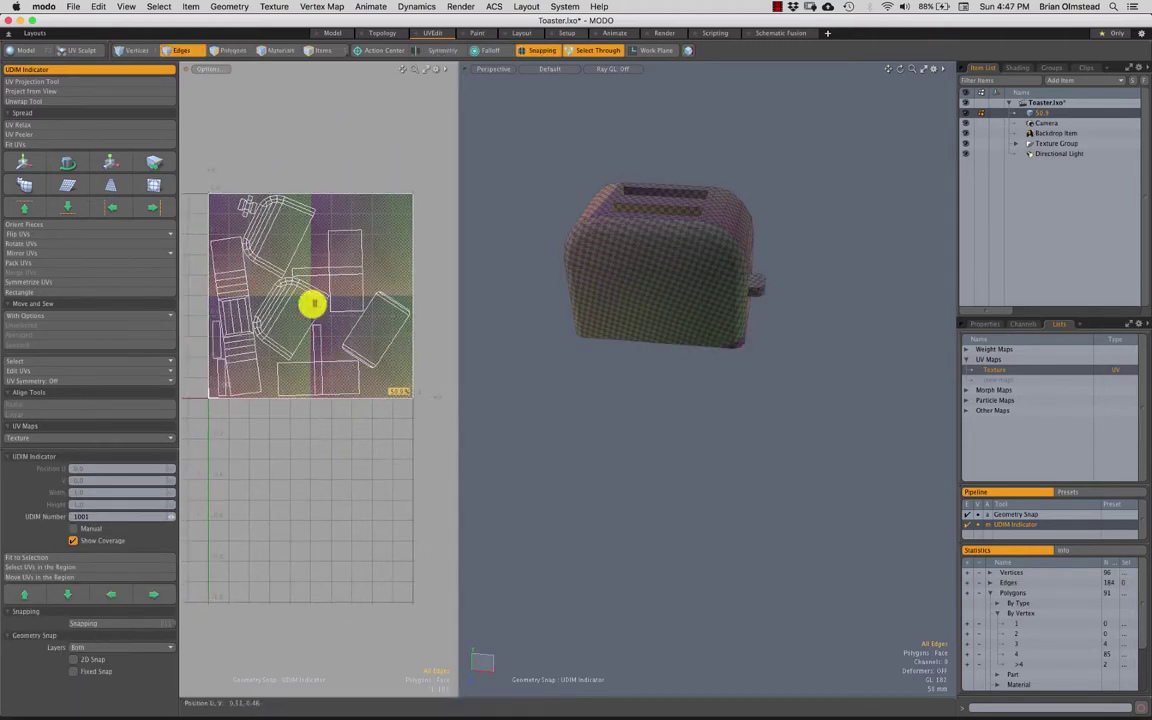
scroll(309, 314, "up", 1)
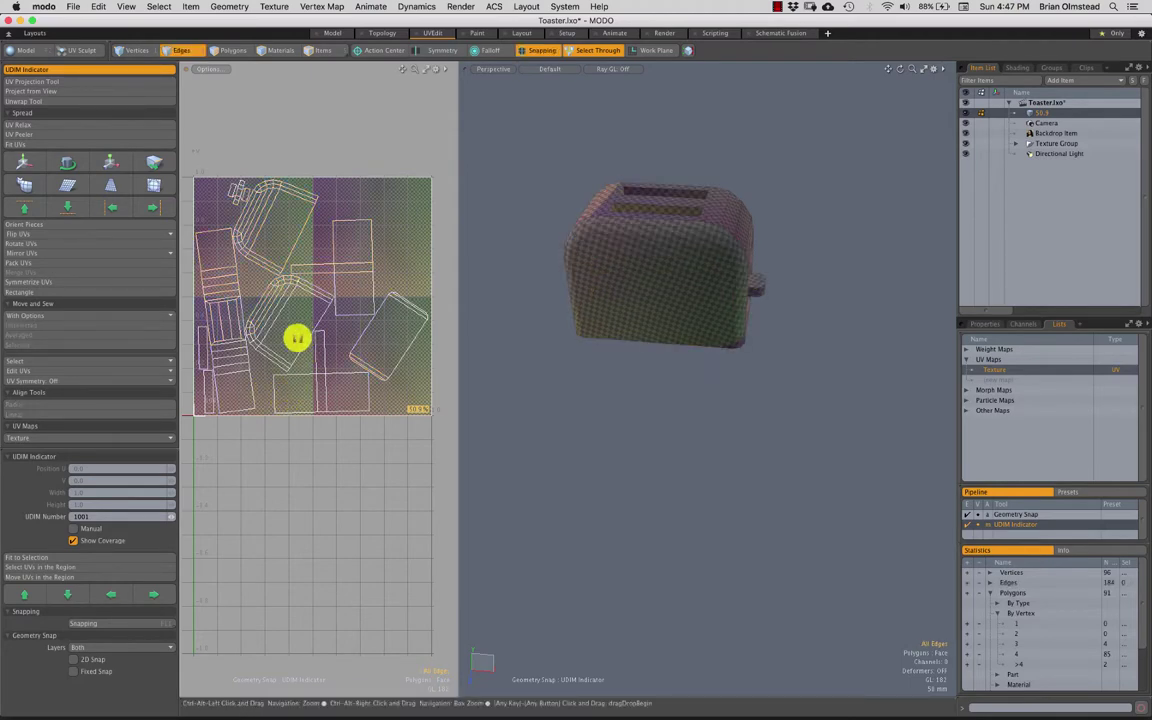
left_click_drag(275, 337, 293, 360, "alt+shift")
scroll(268, 285, "down", 1)
scroll(260, 237, "down", 1)
key("3")
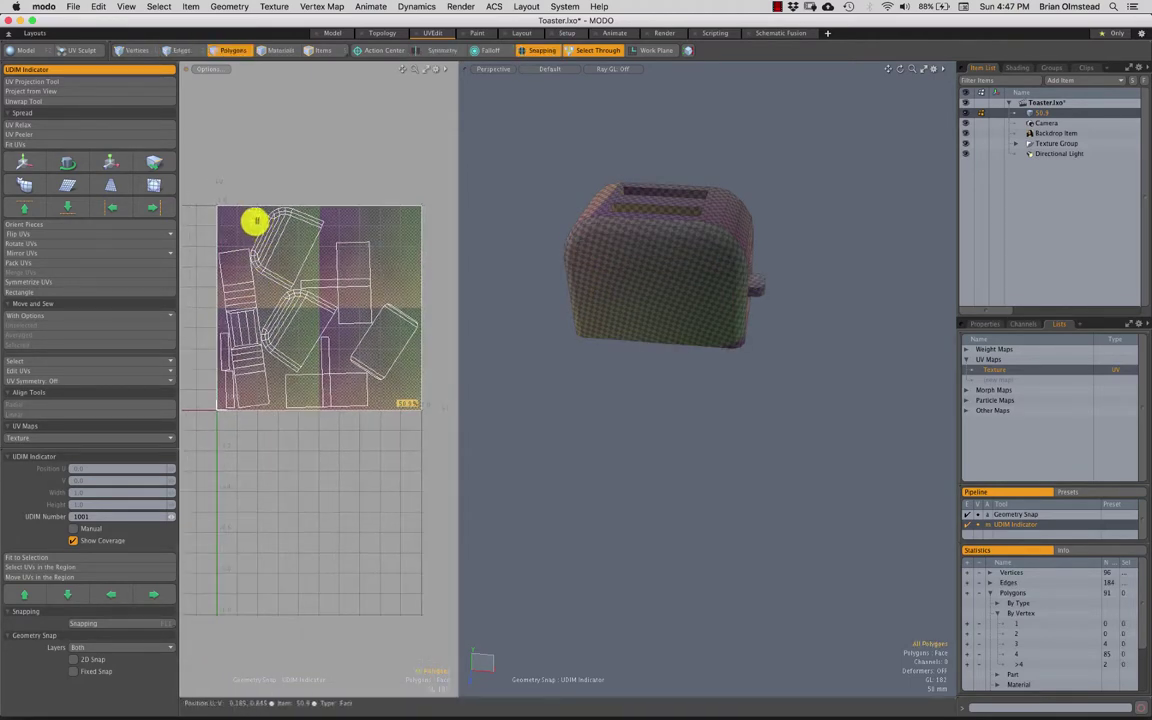
Step: Examine the lever's checker scale against the toaster's end panel, selecting their polygons to compare them with their islands
scroll(259, 236, "up", 2)
scroll(715, 301, "up", 8)
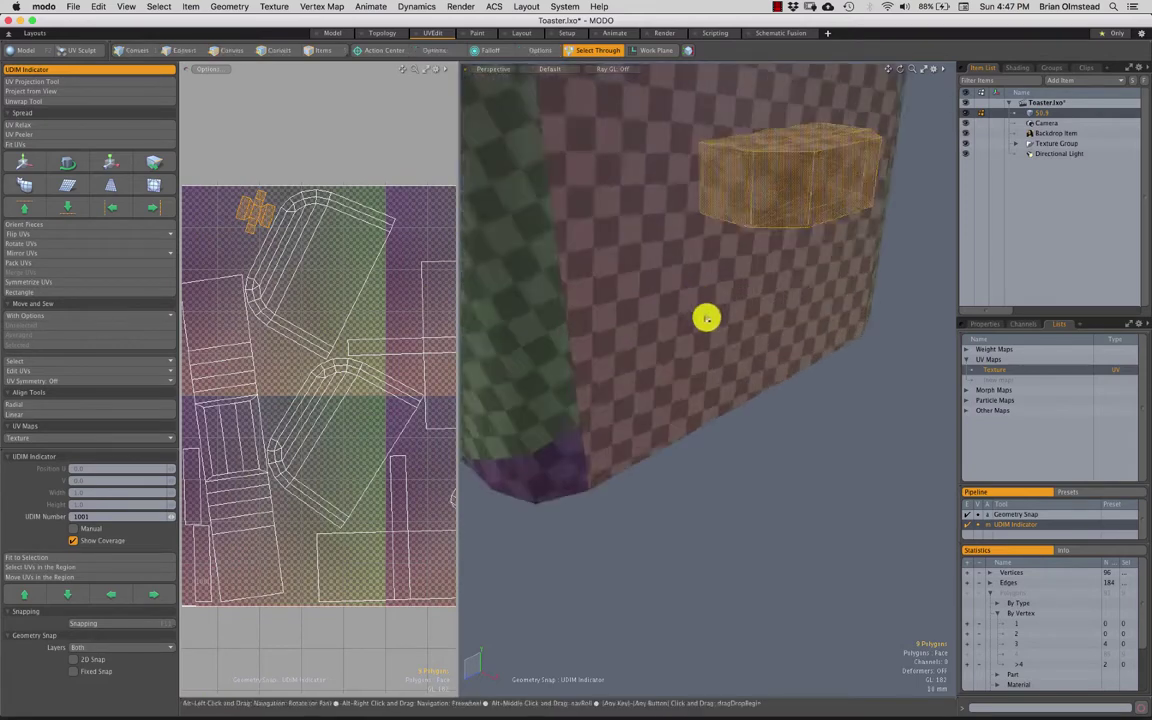
left_click_drag(769, 368, 738, 250, "alt")
left_click(766, 404)
left_click_drag(766, 404, 730, 330, "alt")
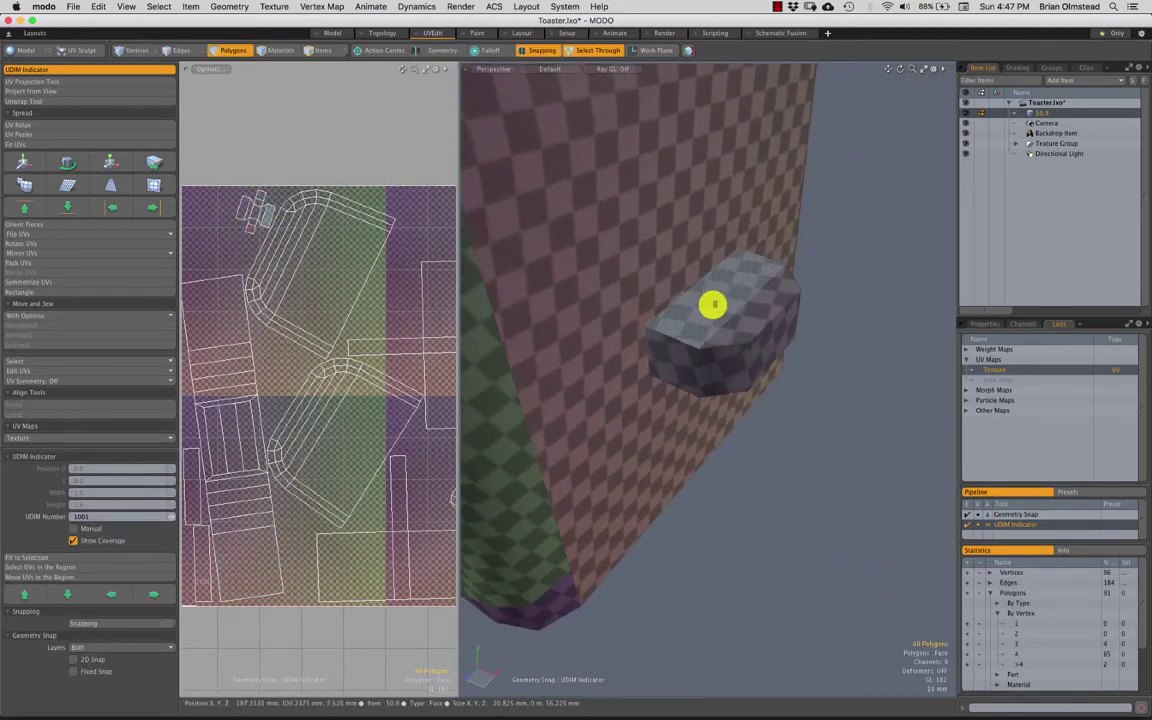
left_click(655, 330)
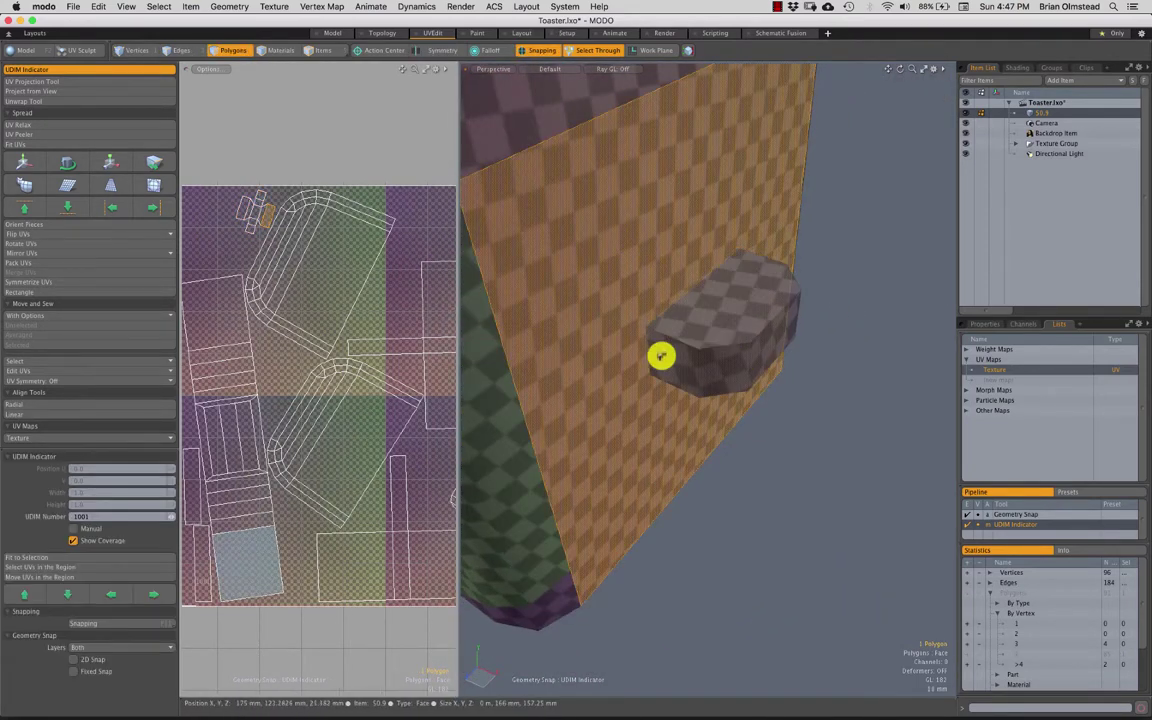
scroll(245, 416, "down", 5)
Step: Undo the UDIM Indicator and the last packing of the UV islands
left_click(326, 257)
key("super+z")
key("super+z")
key("super+z")
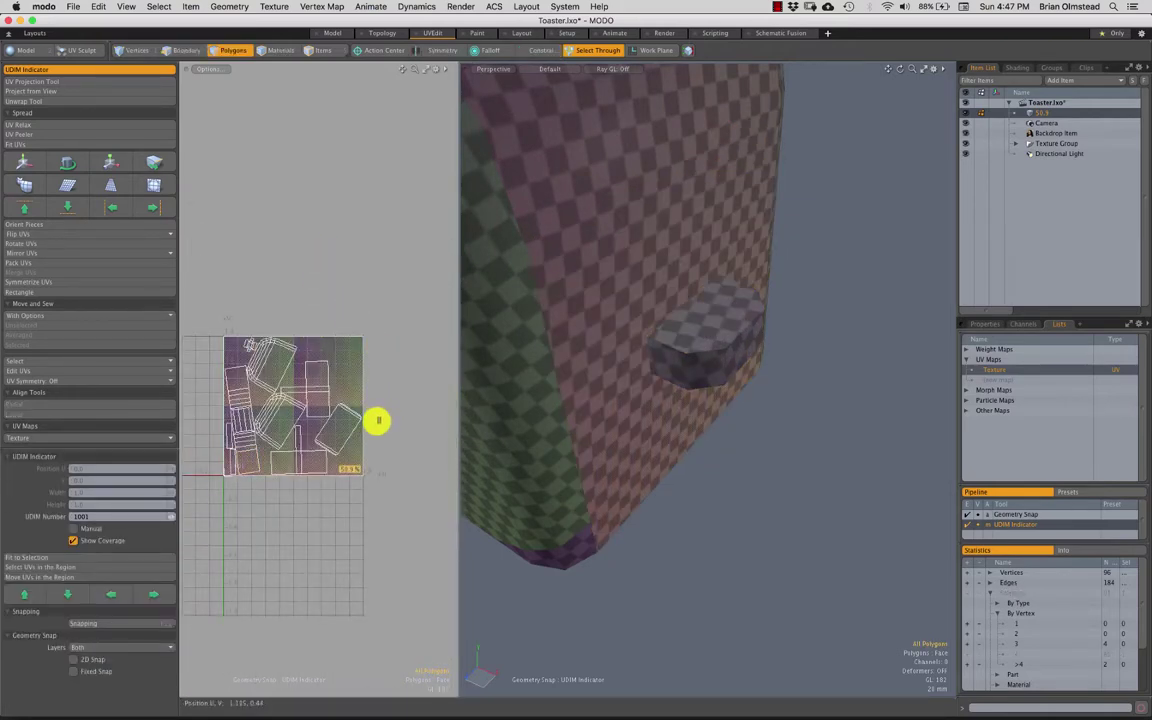
key("1")
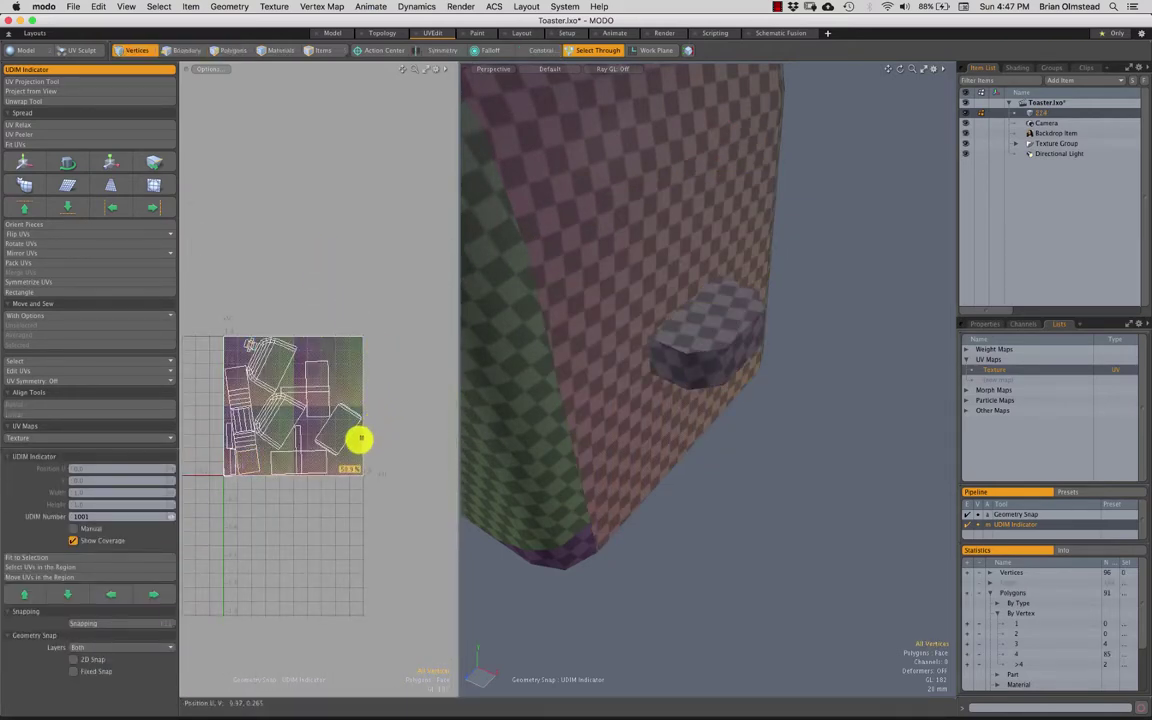
key("super+z")
key("super+z")
key("super+z")
scroll(325, 483, "down", 1)
left_click_drag(325, 483, 321, 437, "alt")
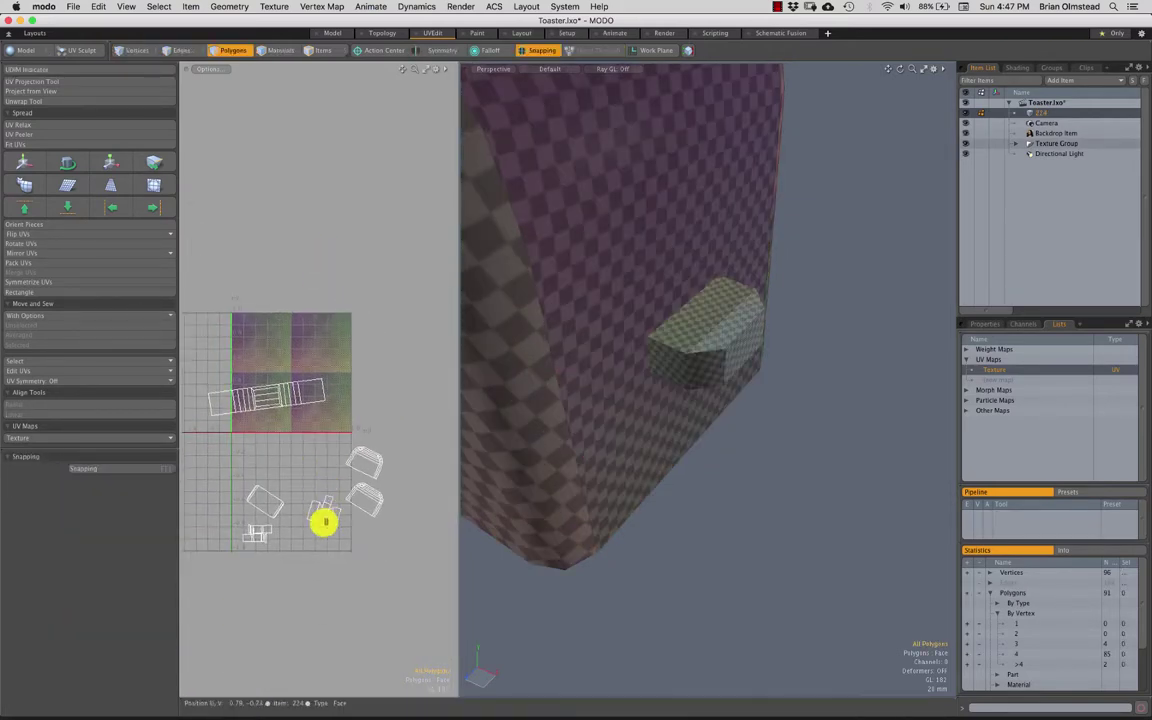
Step: Select the lever's island, frame it and compare its checker size with the surrounding end panel before packing
double_click(325, 524)
key("shift+a")
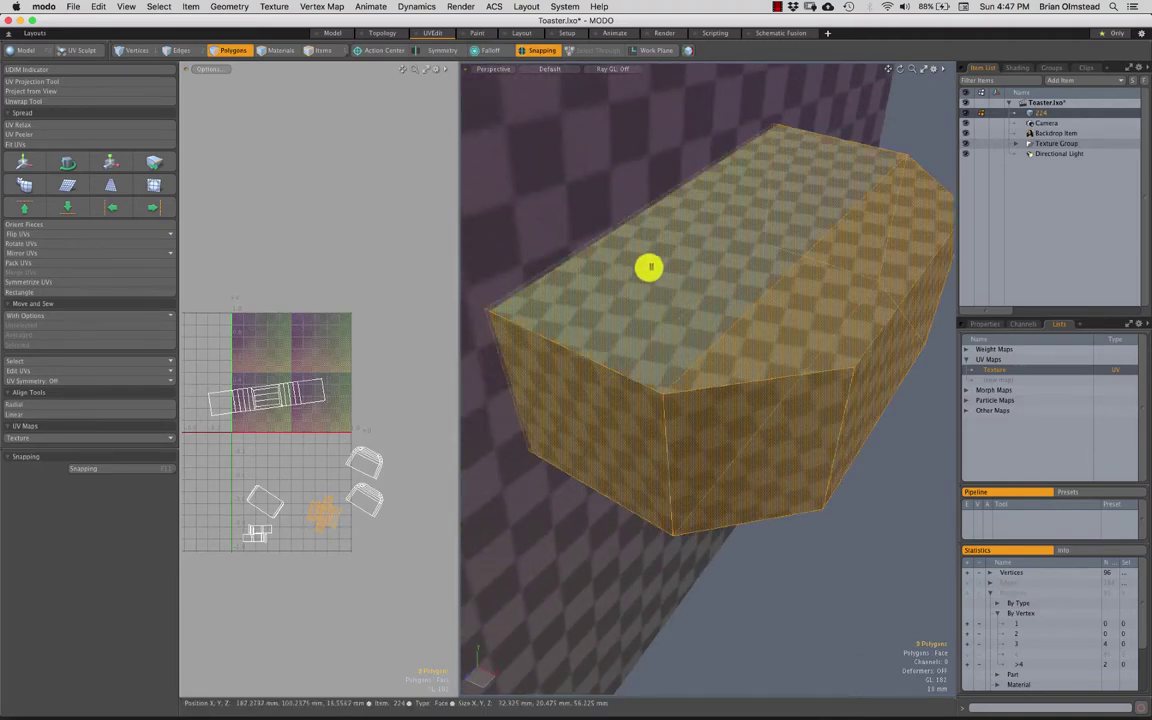
left_click(591, 221)
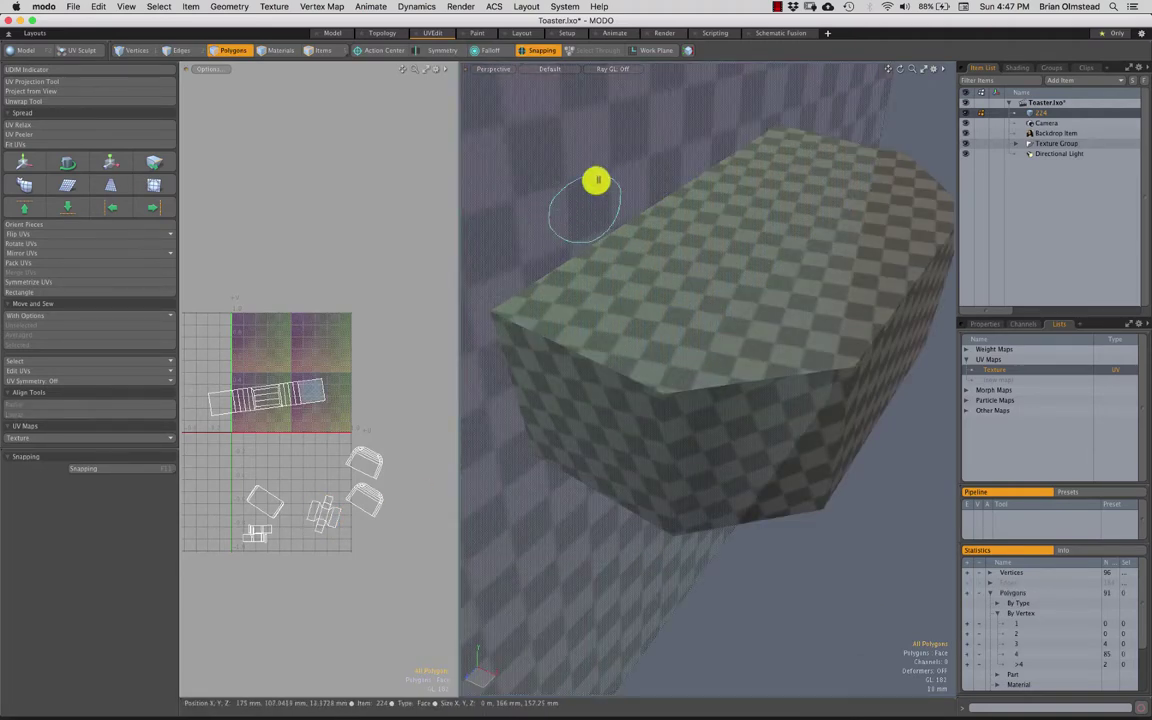
left_click_drag(308, 455, 333, 404, "ctrl+alt")
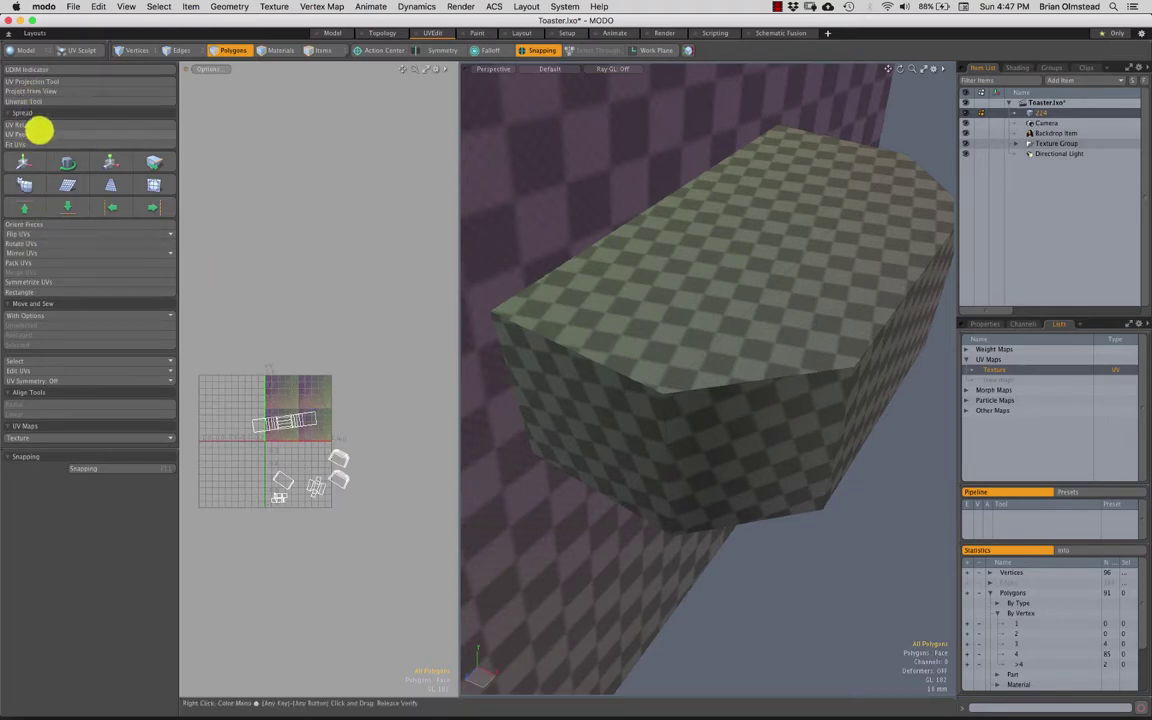
Step: Pack all UV islands into UDIM 1001 with Pack, Stretch and Orient enabled and 20% gaps
left_click(28, 262)
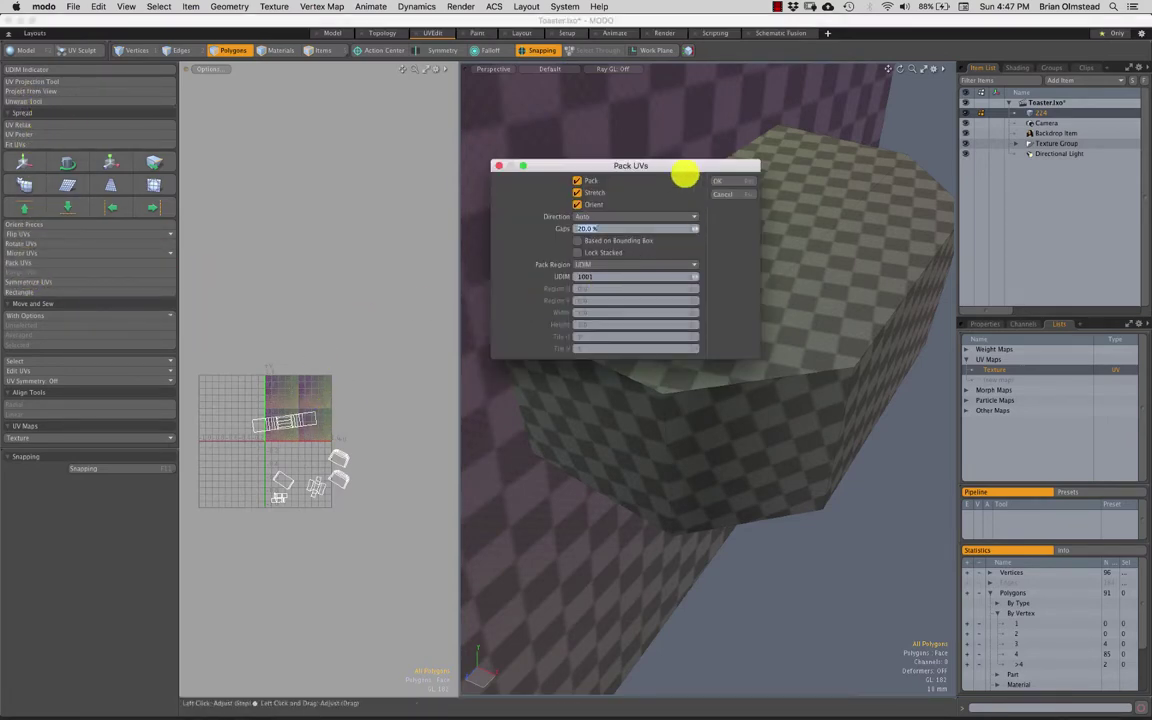
left_click(720, 181)
mouse_move(303, 396)
left_mouse_down("ctrl+alt")
mouse_move(273, 401)
mouse_move(317, 403)
mouse_move(296, 380)
left_mouse_up("ctrl+alt")
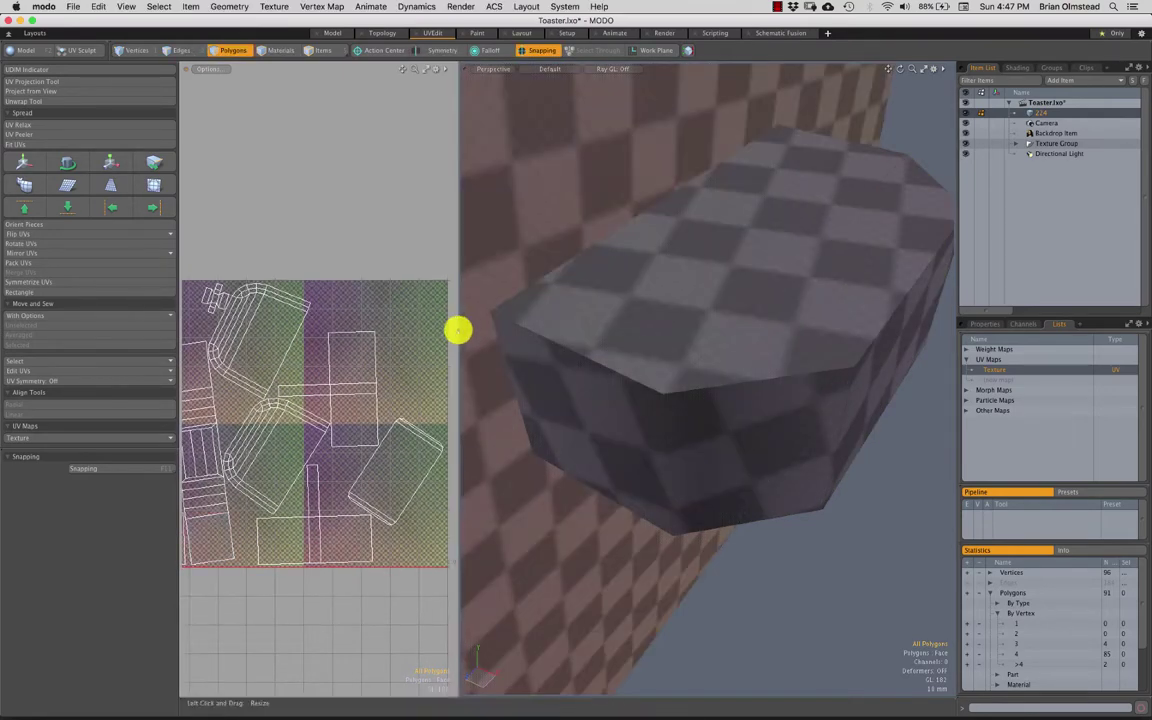
Step: Widen the UV view and move the two thin islands beside the wraparound strip outside the UV tile, past U = 1
left_click_drag(459, 329, 777, 302)
left_click(694, 249)
left_click_drag(453, 377, 443, 381, "ctrl+alt")
left_click_drag(335, 478, 335, 440, "alt")
double_click(327, 469)
scroll(394, 494, "down", 2)
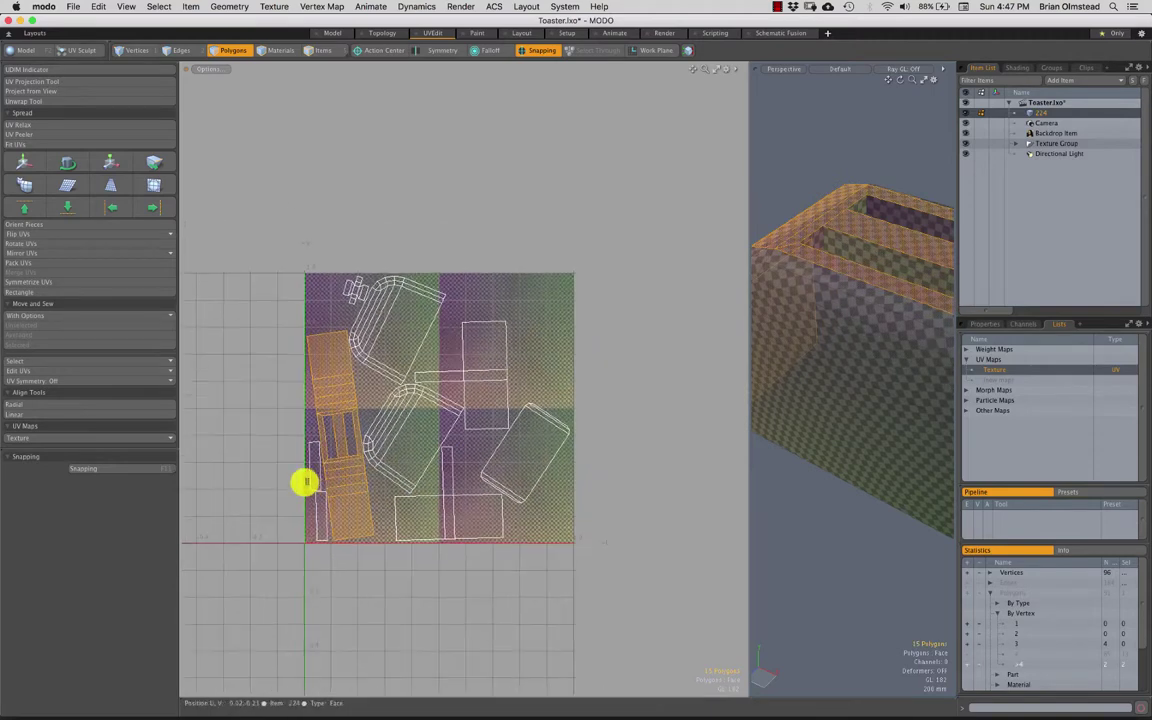
left_click_drag(309, 481, 323, 505)
key("w")
left_click_drag(381, 411, 538, 378)
key("q")
Step: Select the side, lever, slot and bottom islands and move them together up in V and toward higher U, away from the wraparound strip
left_click_drag(408, 340, 348, 277)
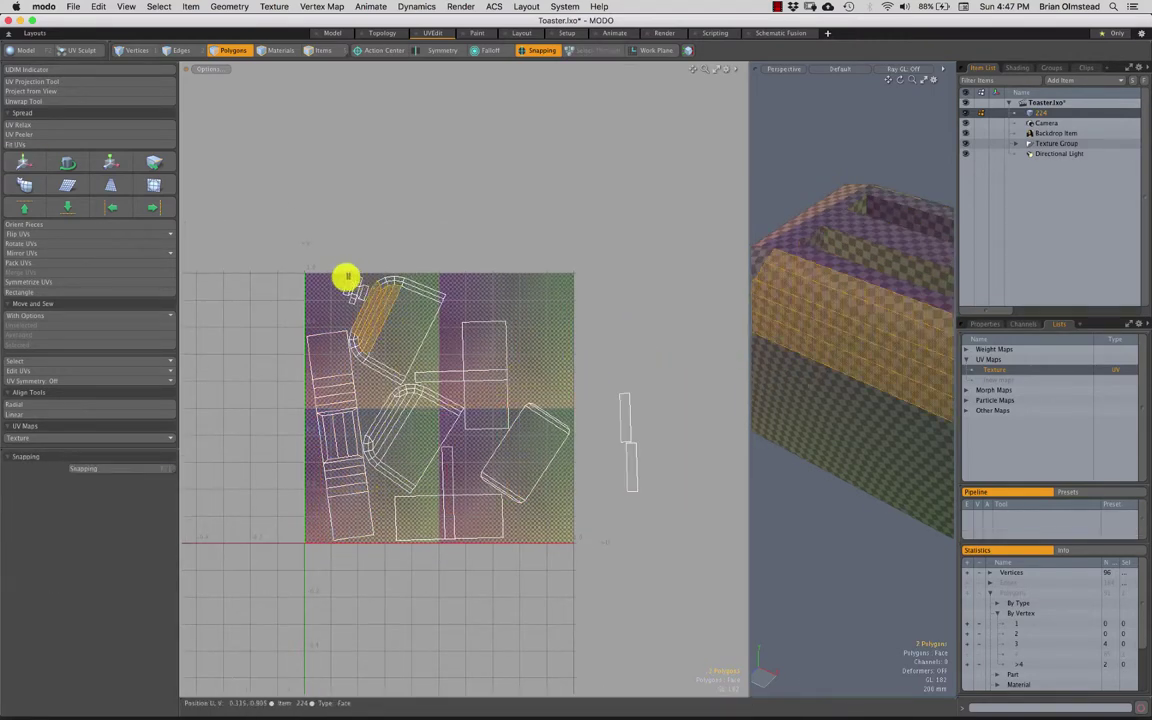
left_click_drag(394, 405, 420, 462, "shift")
left_click(440, 515, "shift")
left_click(486, 405, "shift")
left_click(526, 442, "shift")
key("]")
key("w")
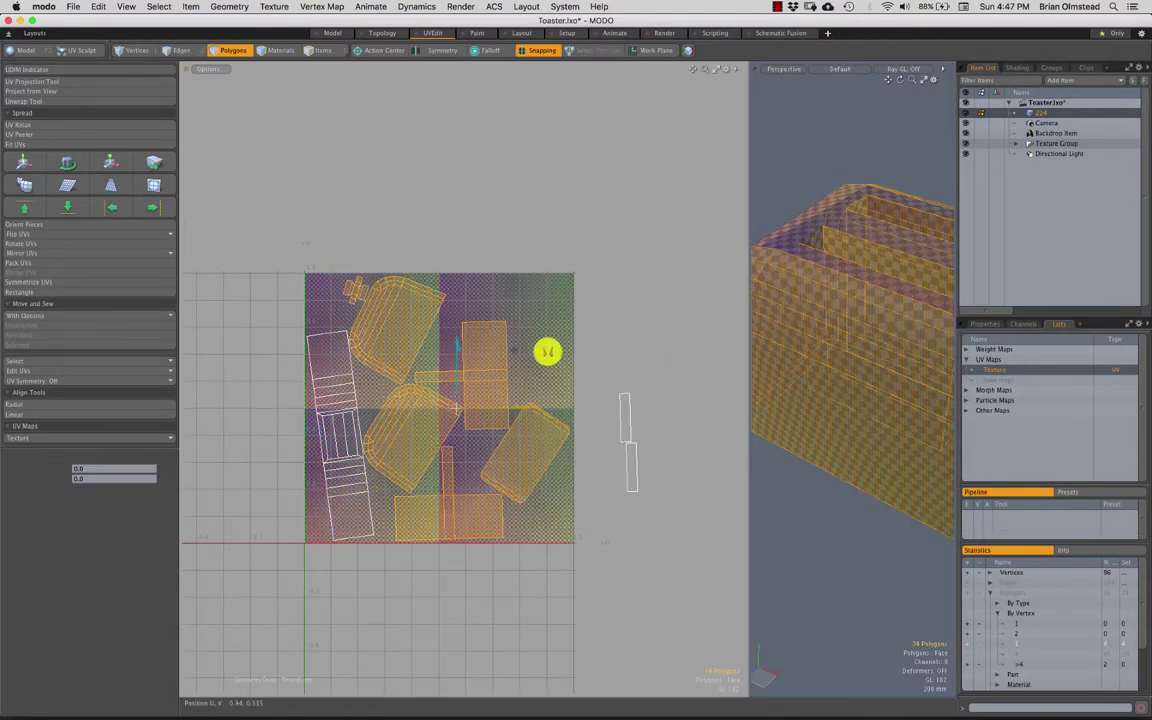
left_click_drag(548, 352, 680, 297)
key("q")
Step: Select the complete wraparound strip island and straighten it vertically with Orient Pieces
left_click(354, 489)
scroll(384, 489, "up", 2)
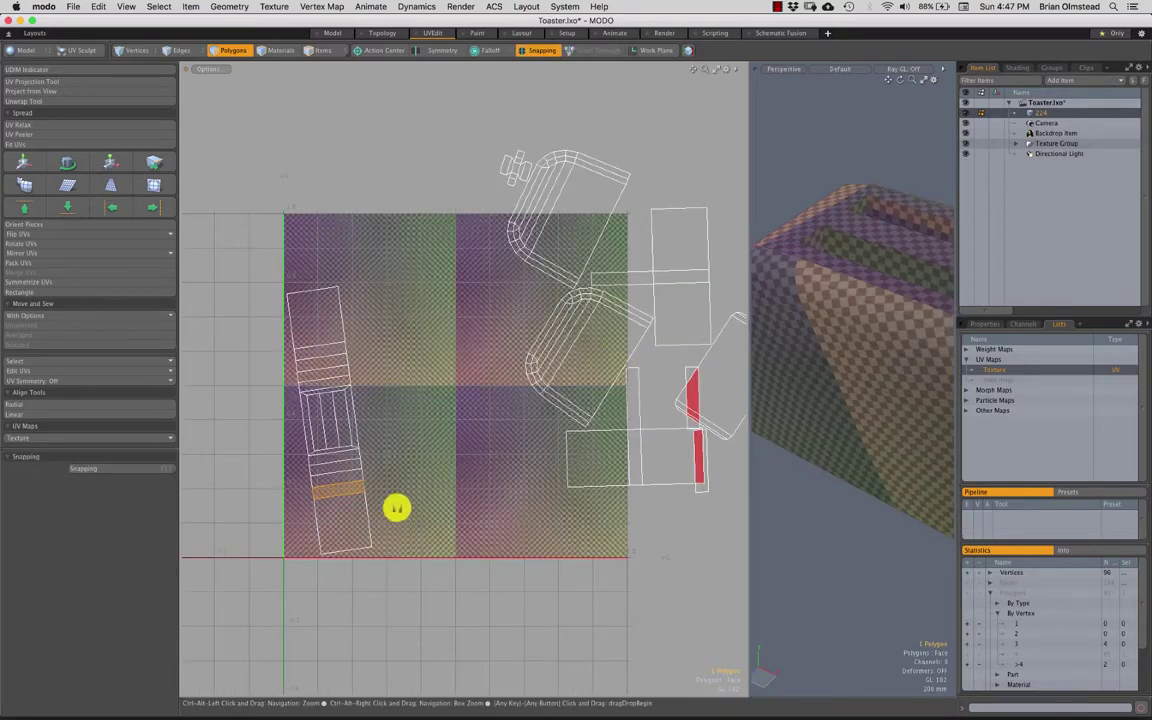
left_click_drag(396, 509, 309, 288, "alt")
double_click(332, 468)
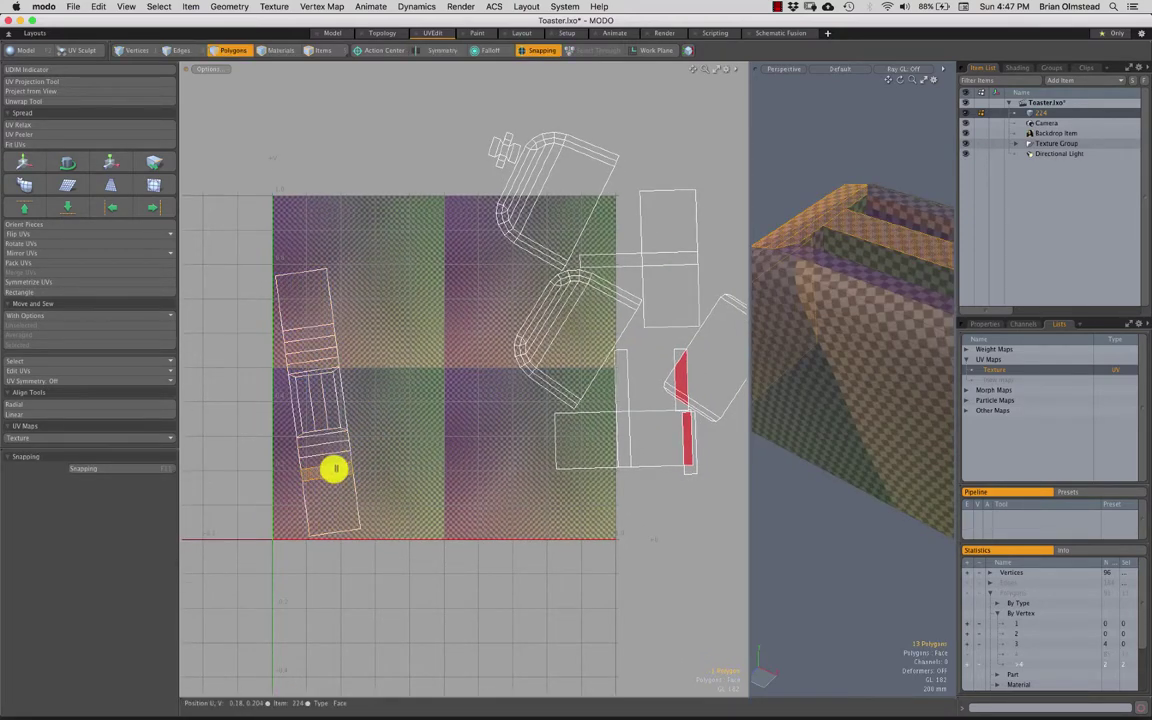
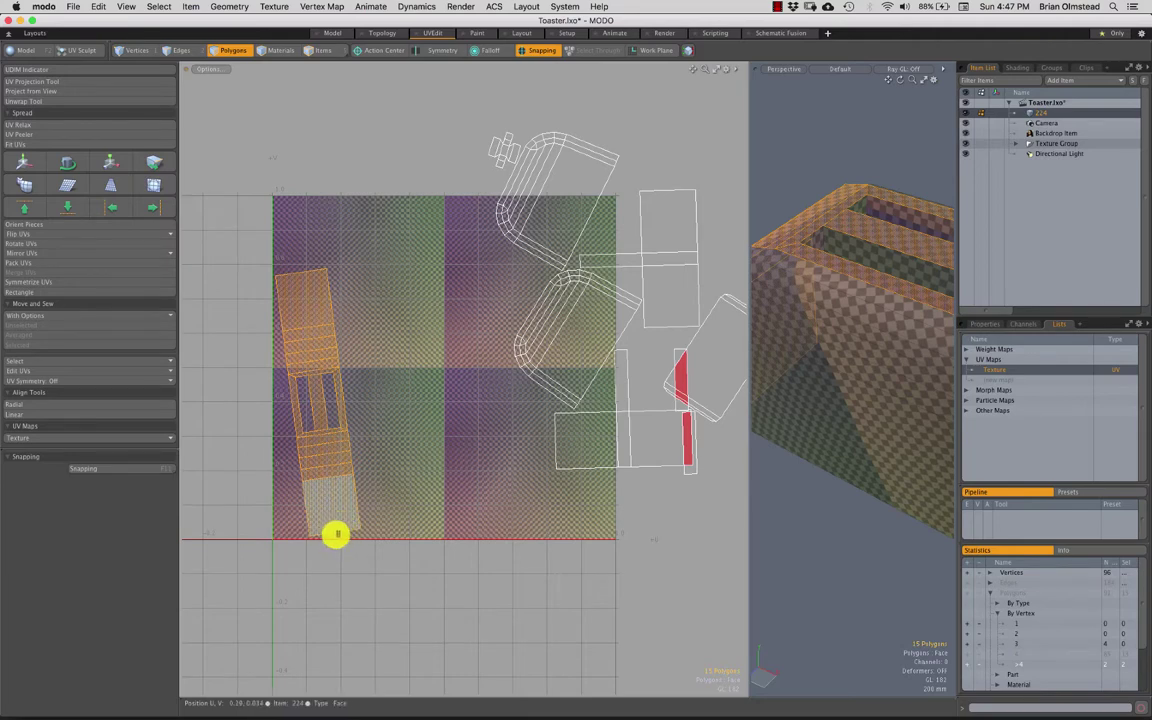
right_click_drag(304, 273, 304, 275)
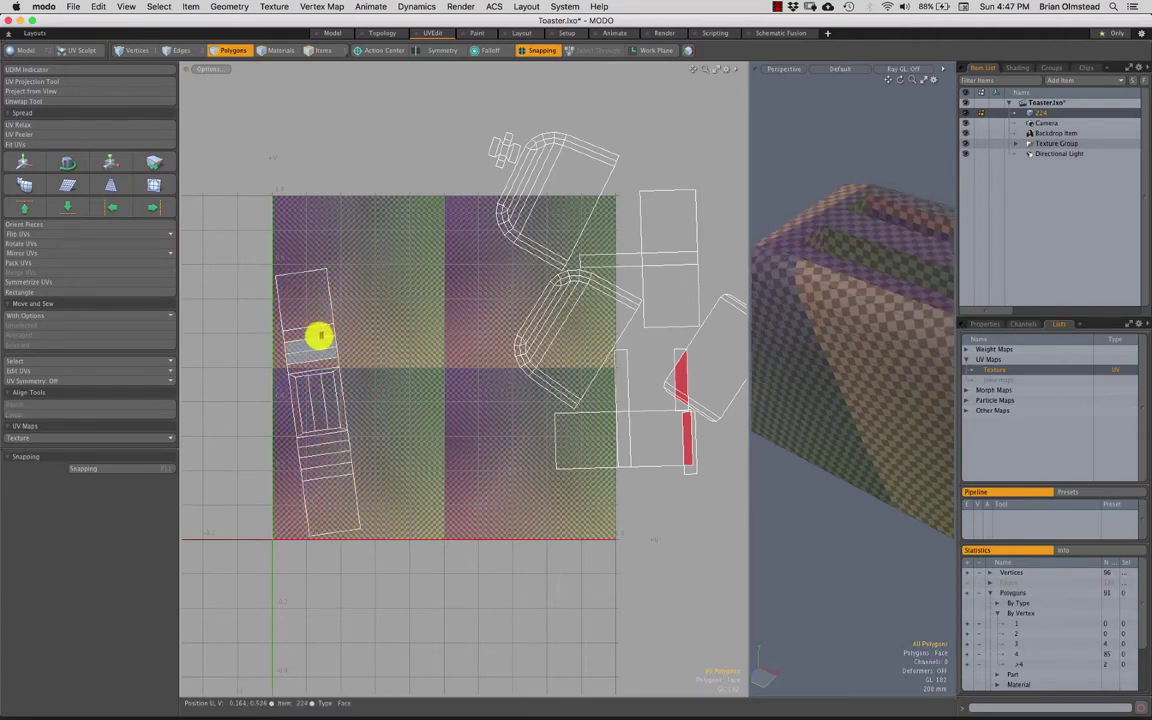
double_click(320, 336)
scroll(355, 394, "down", 3)
key("y")
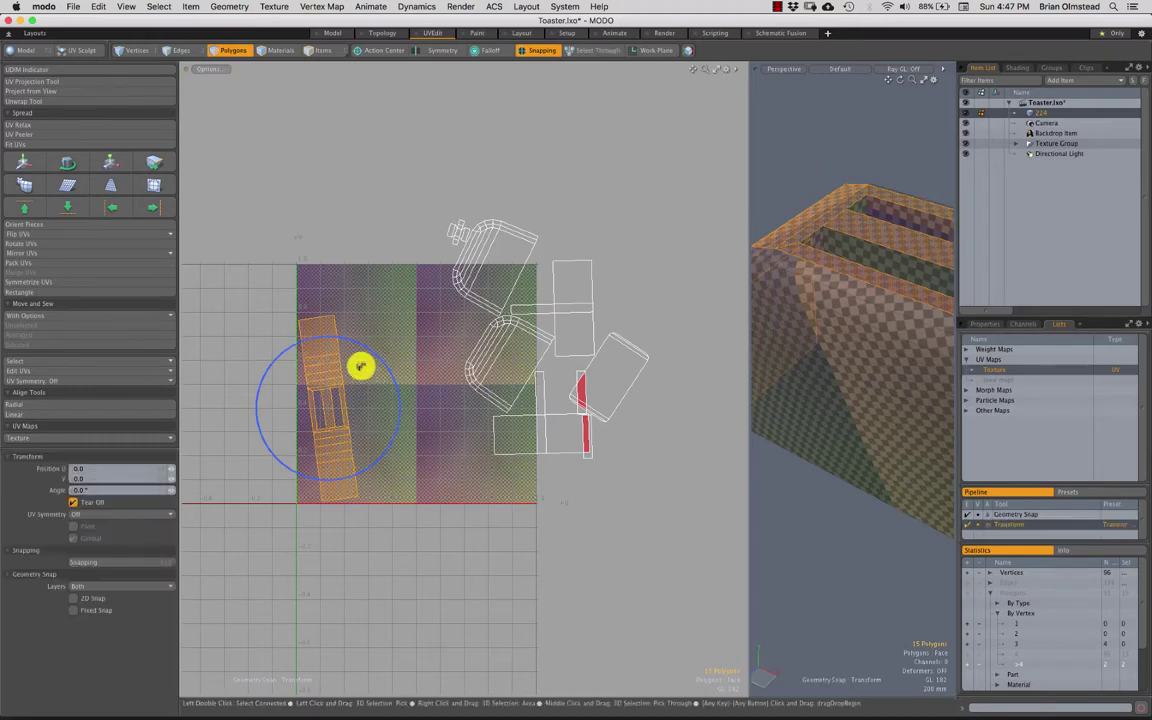
scroll(355, 365, "up", 2)
key("space")
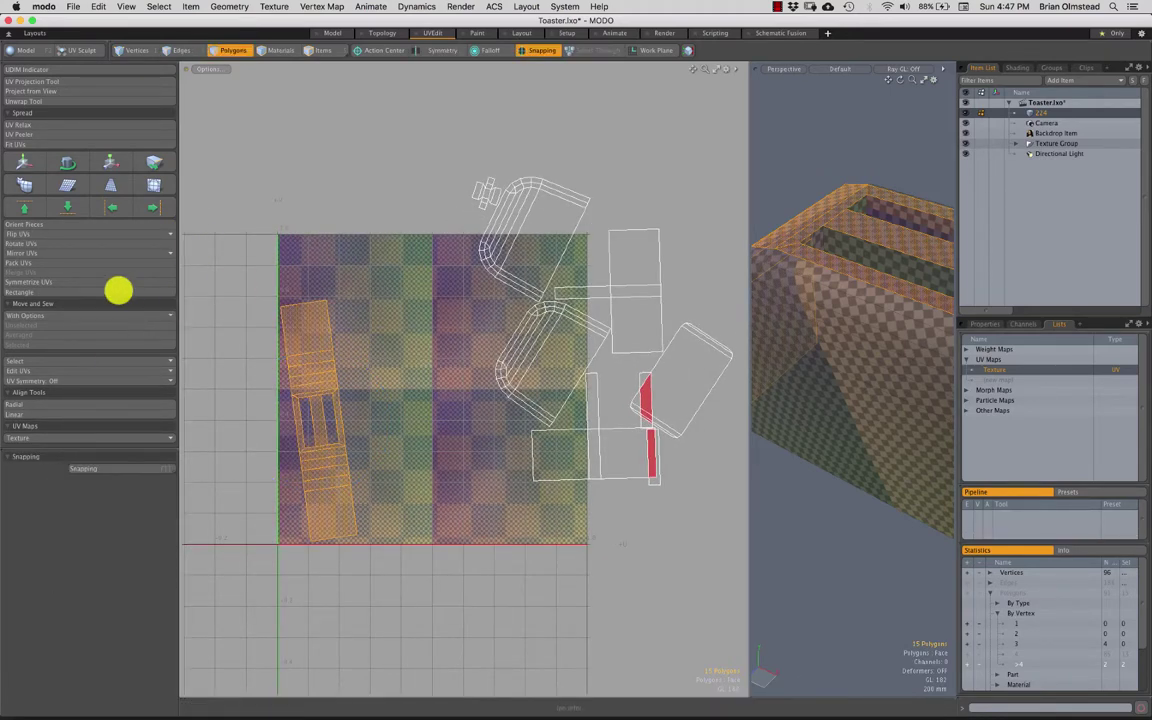
left_click(44, 226)
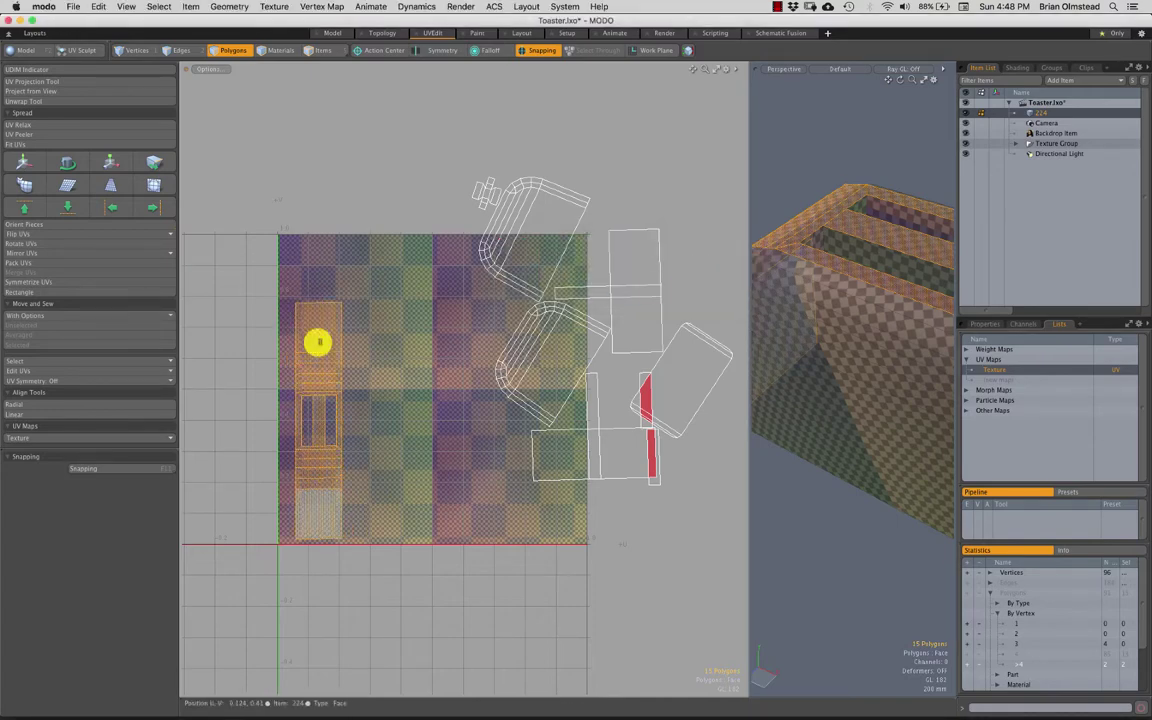
left_click(381, 365)
Step: Select every island except the wraparound strip and move them by about -0.30 in U and -0.26 in V
key("1")
scroll(347, 423, "down", 4)
left_click_drag(328, 414, 317, 306, "alt")
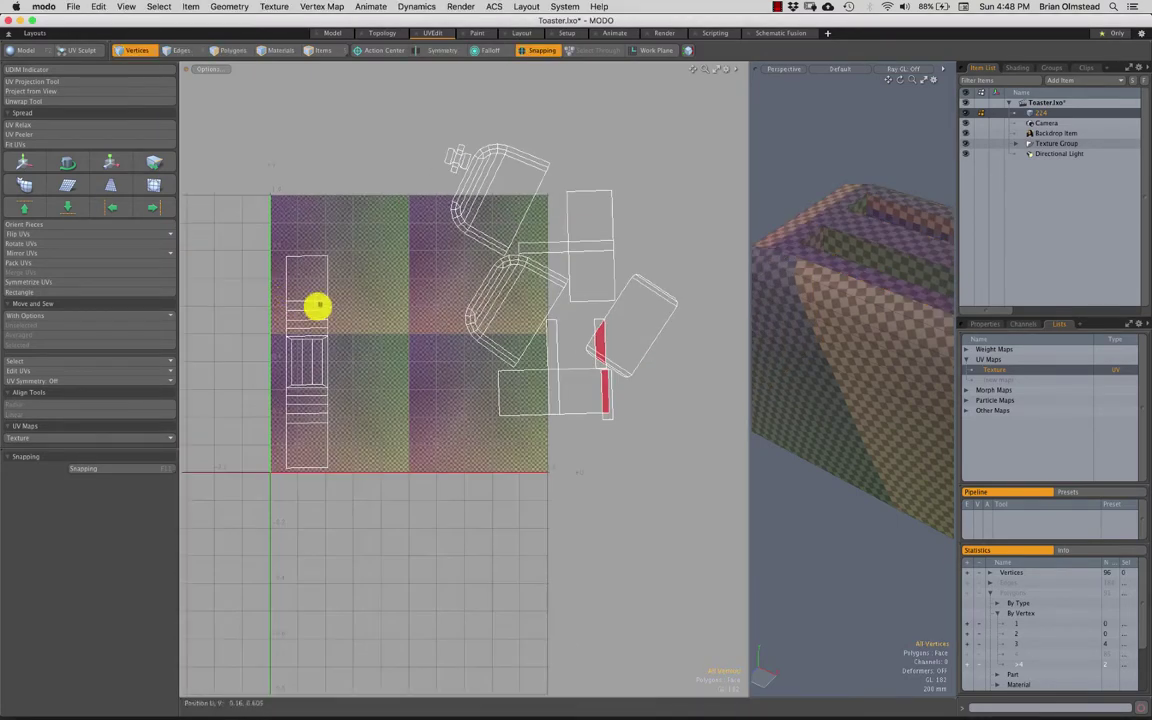
key("3")
left_click_drag(316, 388, 400, 353, "ctrl+alt")
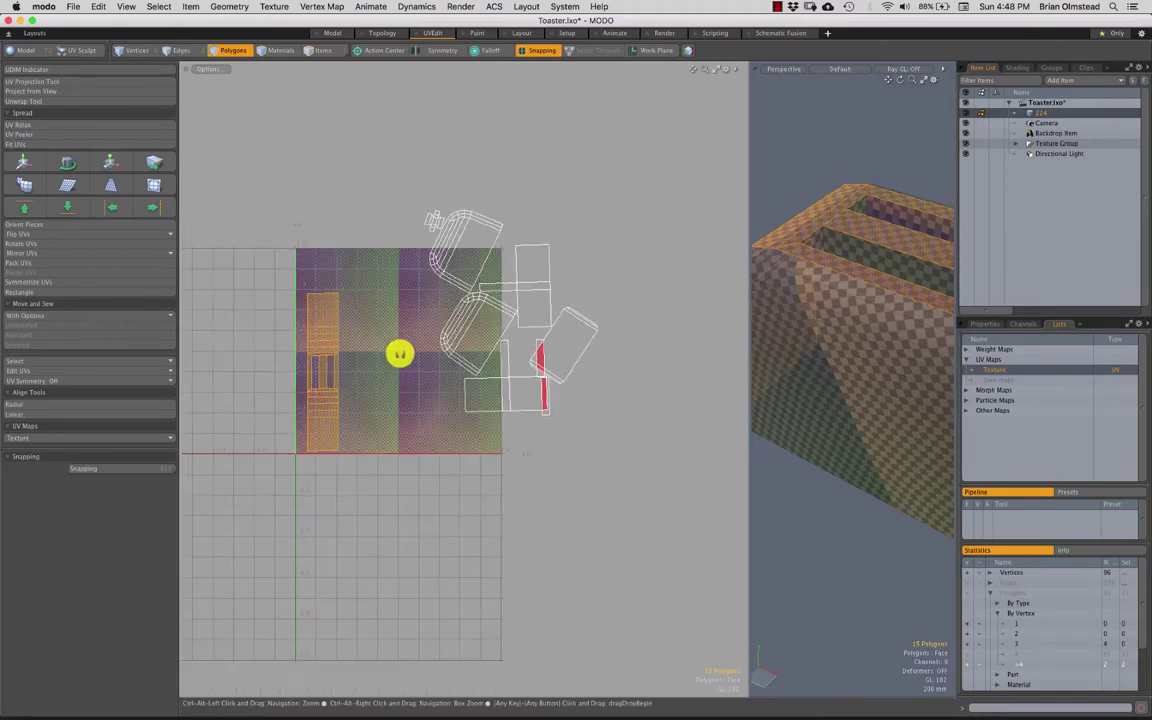
right_click_drag(616, 266, 590, 240)
key("w")
left_click_drag(460, 262, 396, 316)
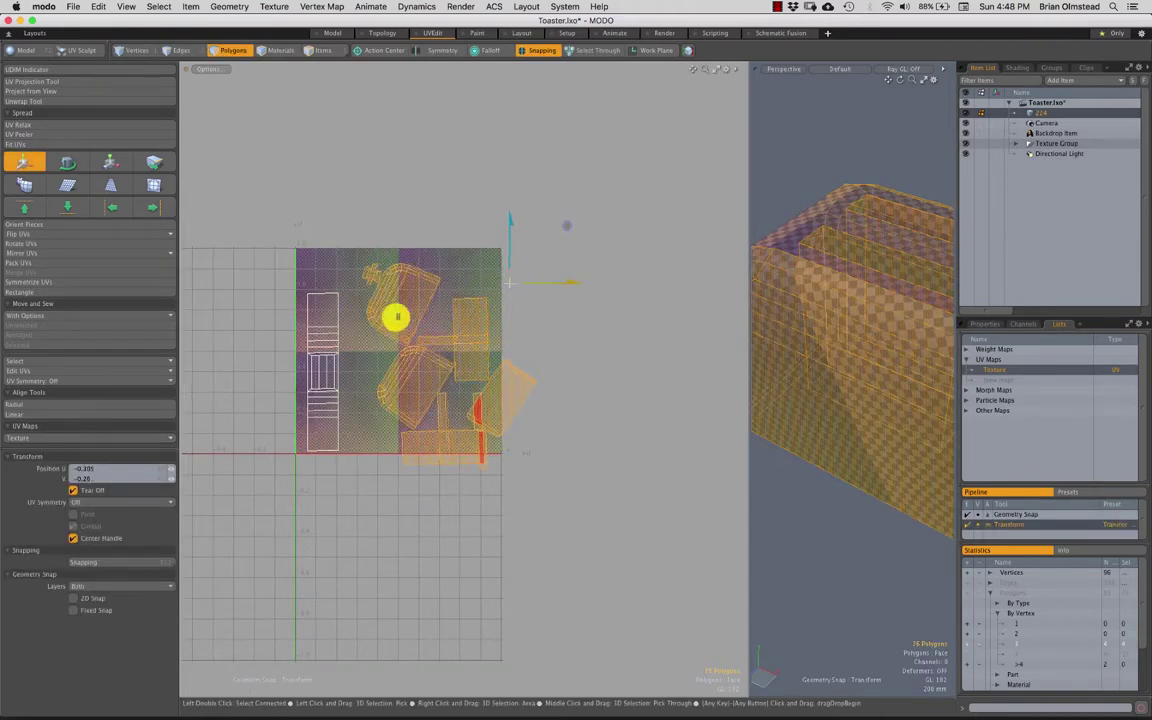
key("space")
Step: Try scaling only the wraparound strip's island to 142.5% and compare its checker size with the neighbouring surfaces
left_click(303, 393)
double_click(326, 396)
left_click_drag(326, 396, 316, 372, "ctrl+alt")
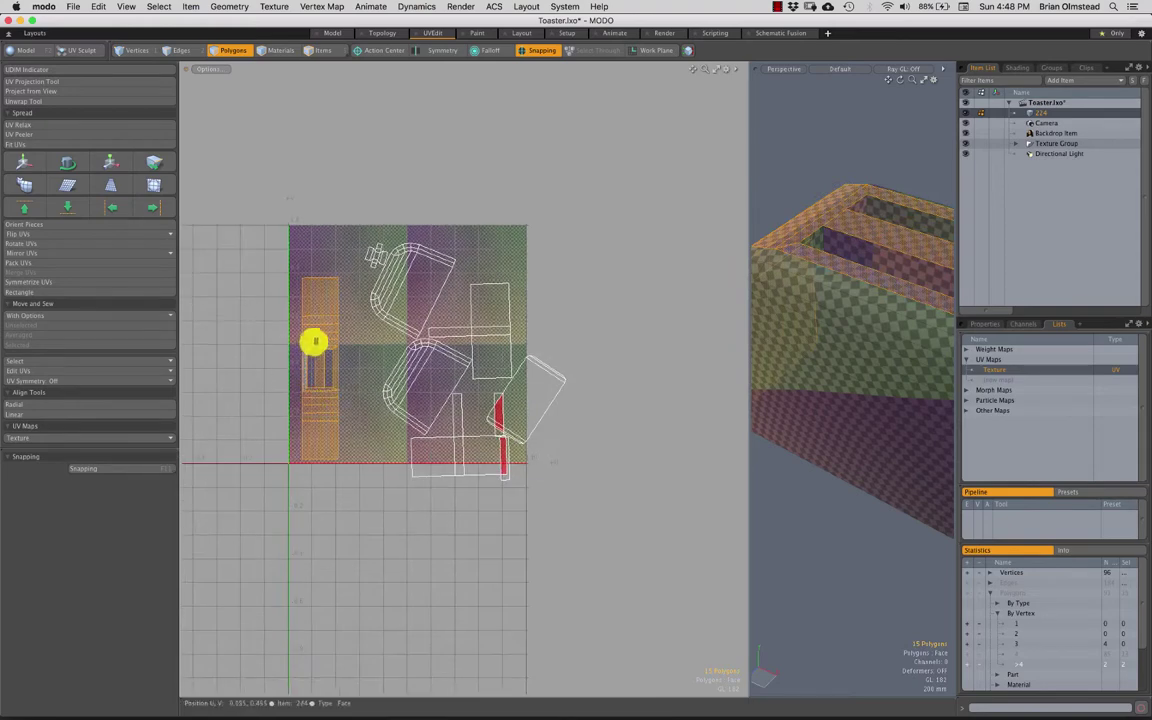
key("r")
left_click_drag(377, 312, 412, 249)
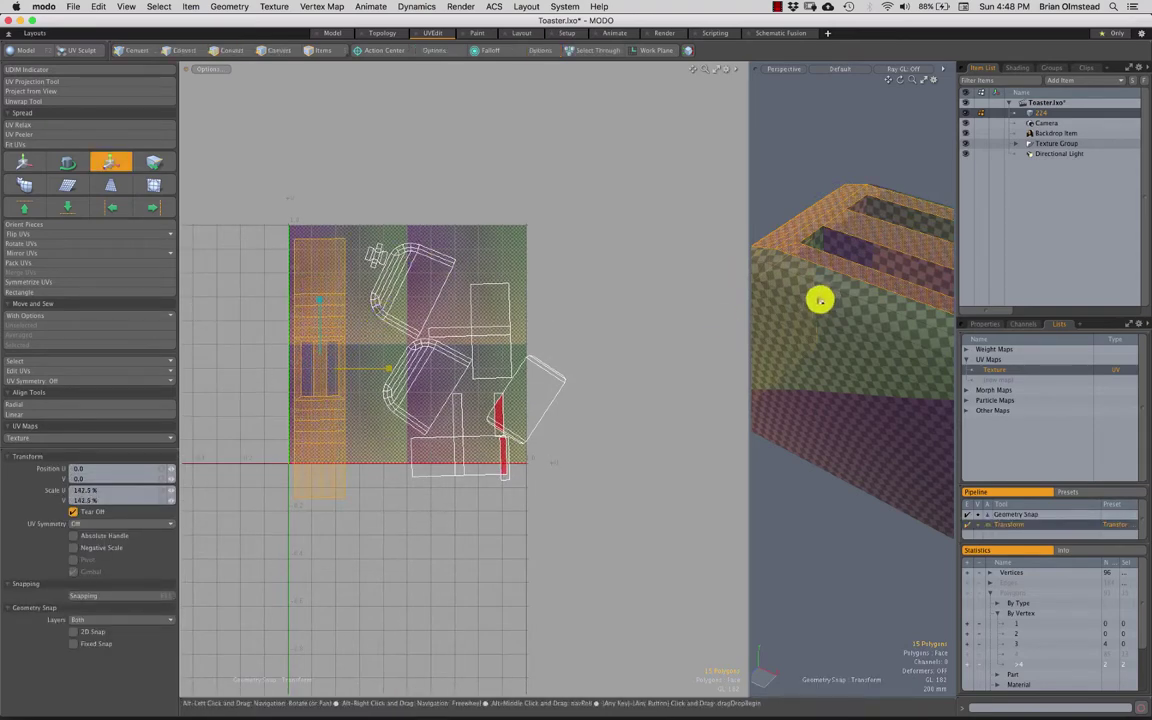
left_click_drag(820, 298, 868, 314, "alt")
key("shift+a")
left_click_drag(835, 362, 786, 391, "alt")
scroll(864, 362, "up", 10)
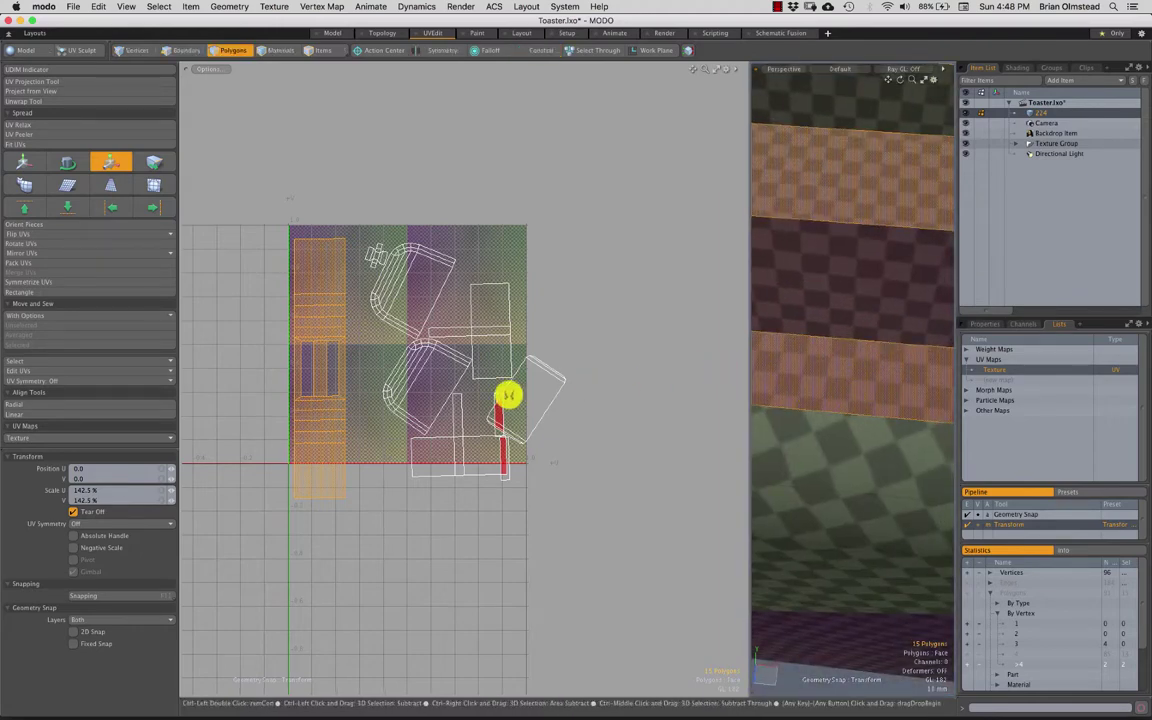
key("super+z")
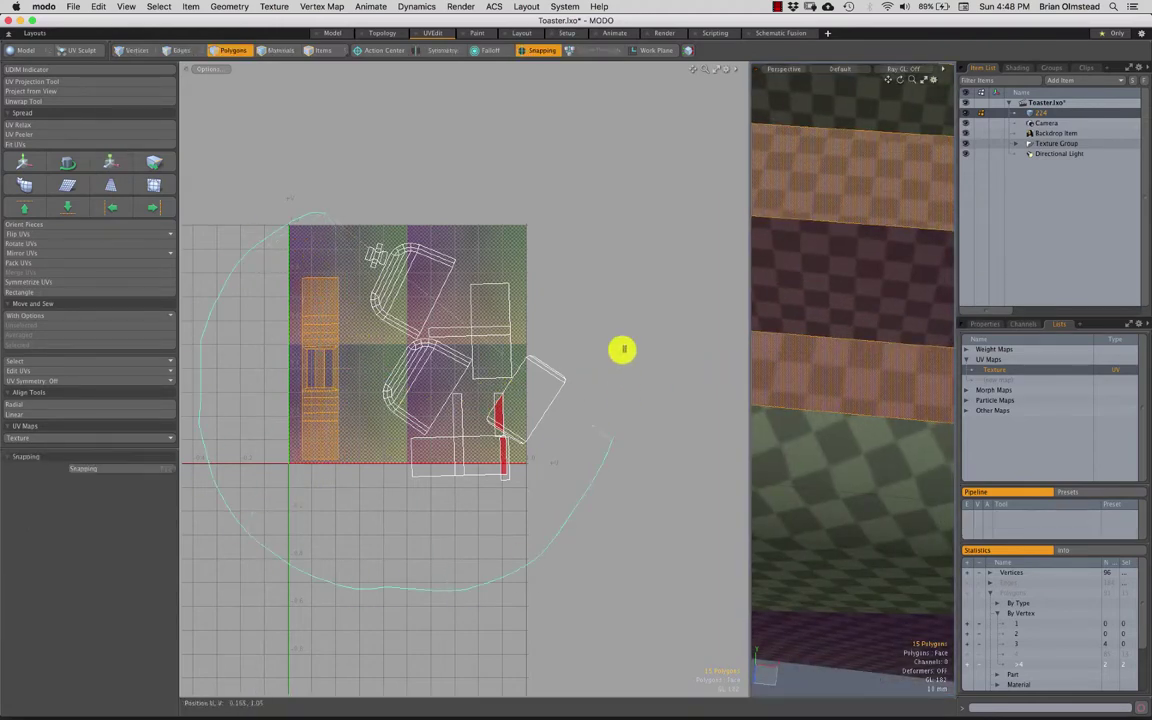
Step: Enlarge all UV islands together to about the tile's height and move them by about 0.16 in U and 0.11 in V
right_click_drag(622, 350, 407, 220)
key("r")
left_click_drag(491, 305, 550, 252)
key("w")
left_click_drag(495, 302, 533, 276)
left_click_drag(338, 312, 365, 322, "ctrl+alt")
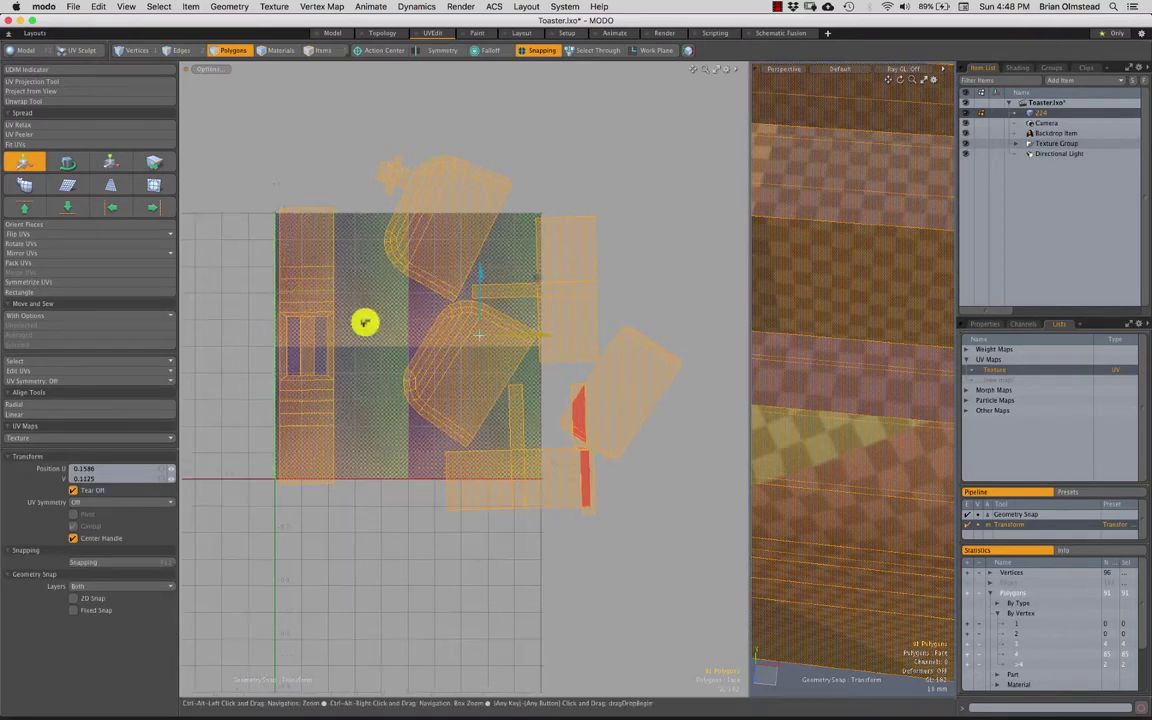
Step: Shrink all UV islands together until the wraparound strip fits the tile's height, shifting them by about -0.06 in U, with a final 0.004 nudge
key("r")
left_click_drag(535, 279, 432, 329)
key("w")
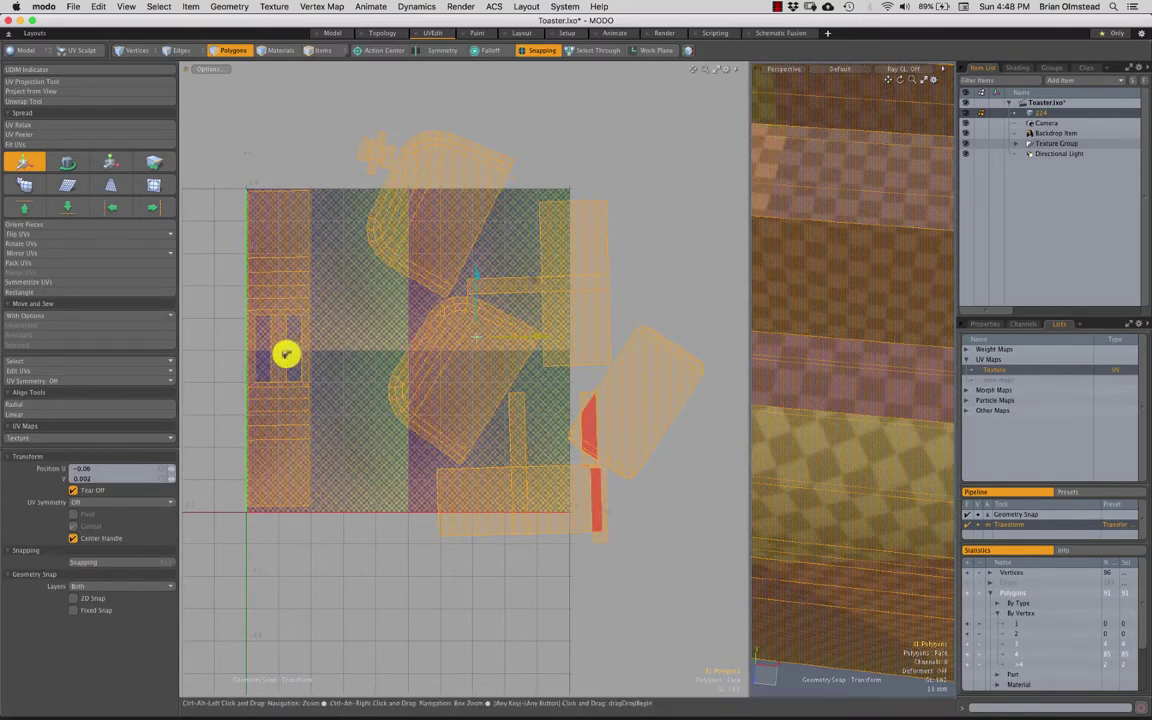
left_click_drag(285, 355, 355, 196, "ctrl+alt")
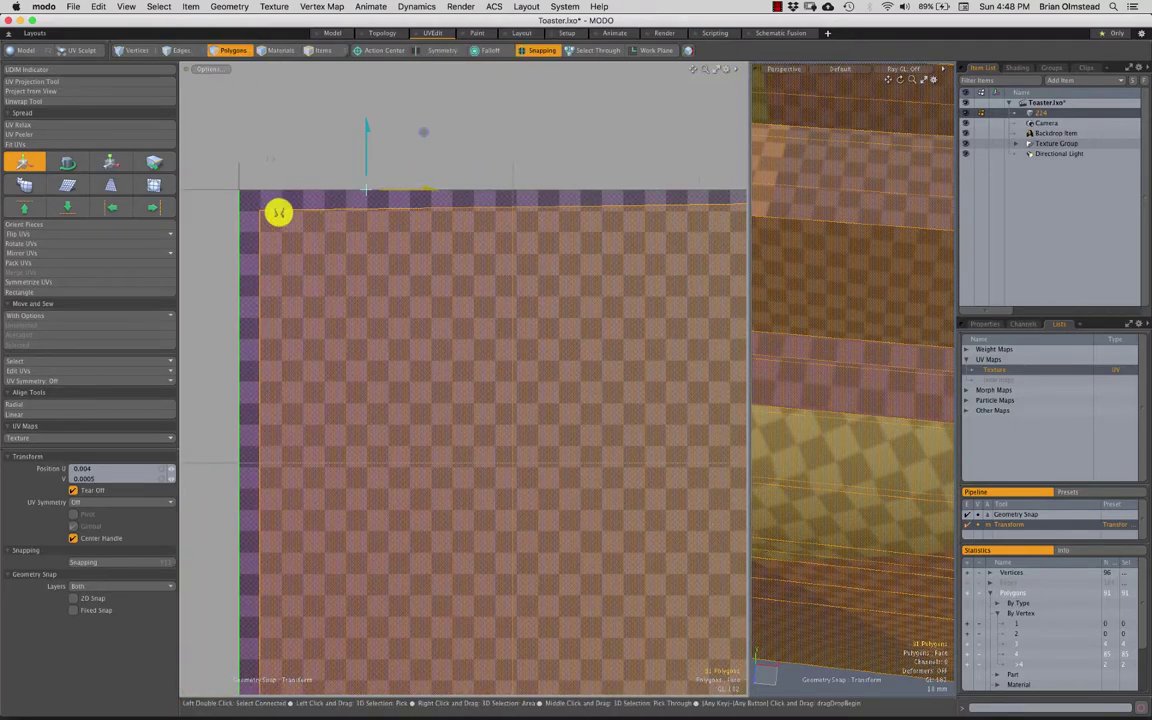
key("space")
key("Escape")
Step: Select only the wraparound strip island and nudge it just inside the tile's U = 0 edge
left_click_drag(378, 345, 366, 322, "ctrl+alt")
left_click_drag(402, 550, 393, 430, "alt+shift")
double_click(399, 397)
key("w")
left_click_drag(394, 342, 436, 348)
key("q")
left_click(494, 287)
Step: Select every island except the wraparound strip and move them out of the tile on its positive U side
left_click_drag(494, 287, 390, 408, "ctrl+alt")
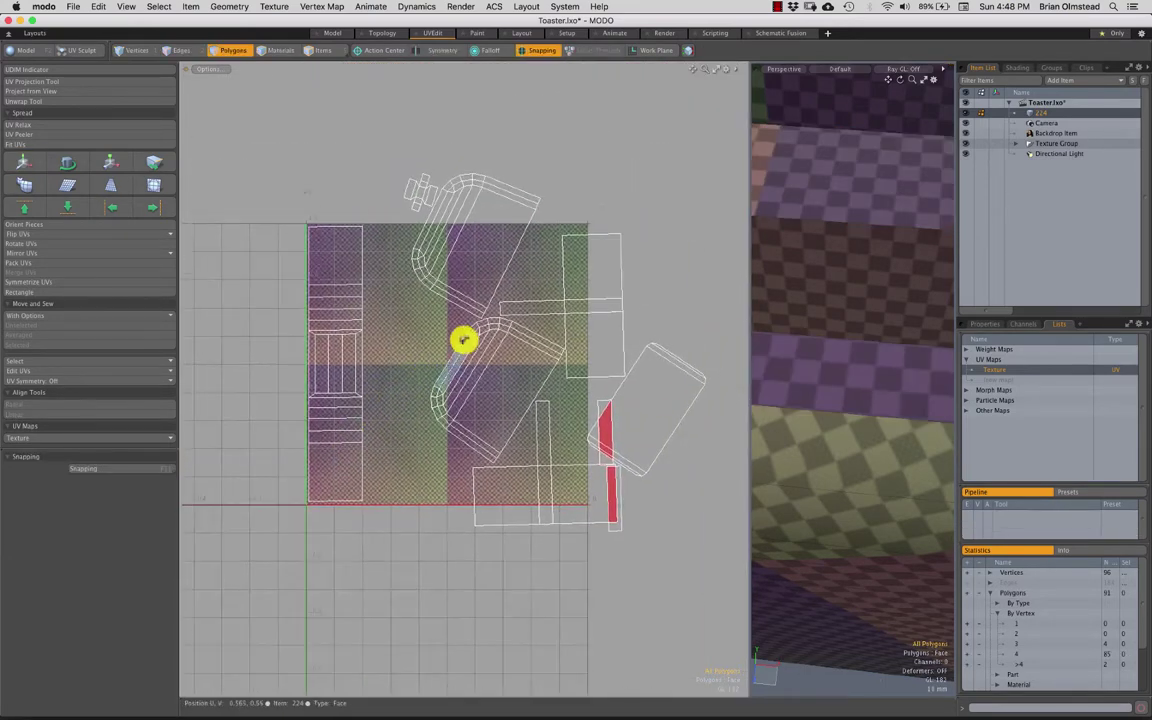
double_click(465, 273)
left_click_drag(468, 340, 522, 399, "ctrl+alt")
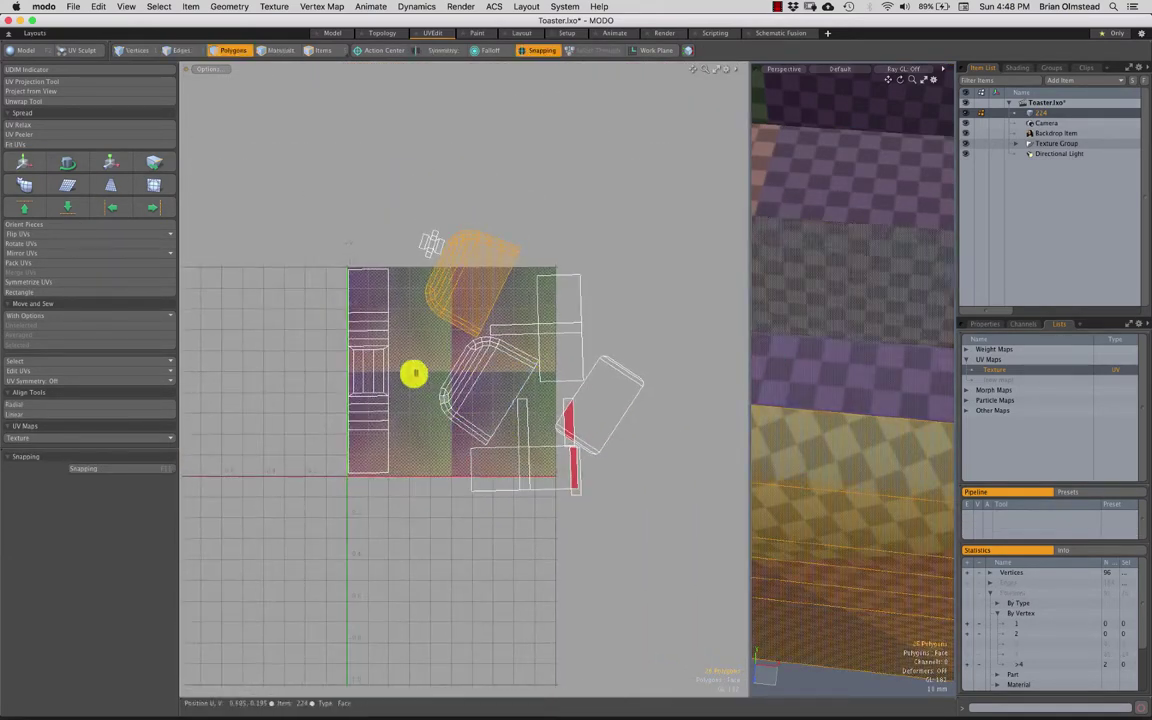
right_click_drag(372, 564, 420, 471)
right_click_drag(500, 183, 414, 258)
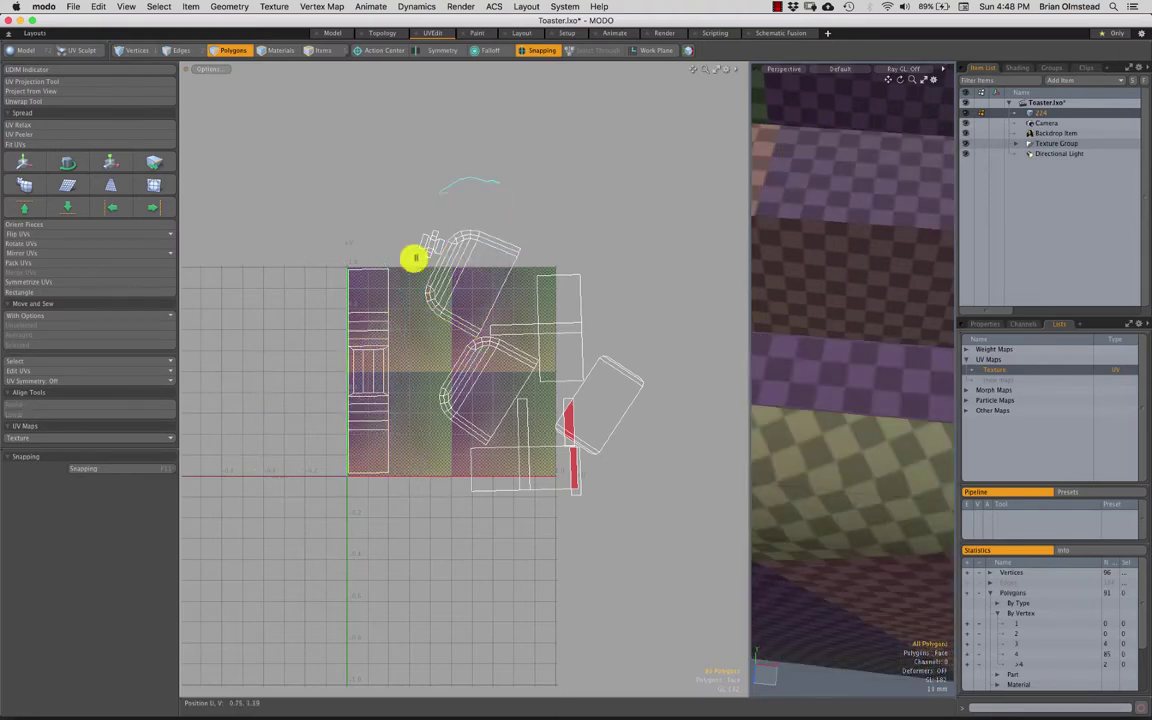
right_click_drag(589, 234, 558, 355)
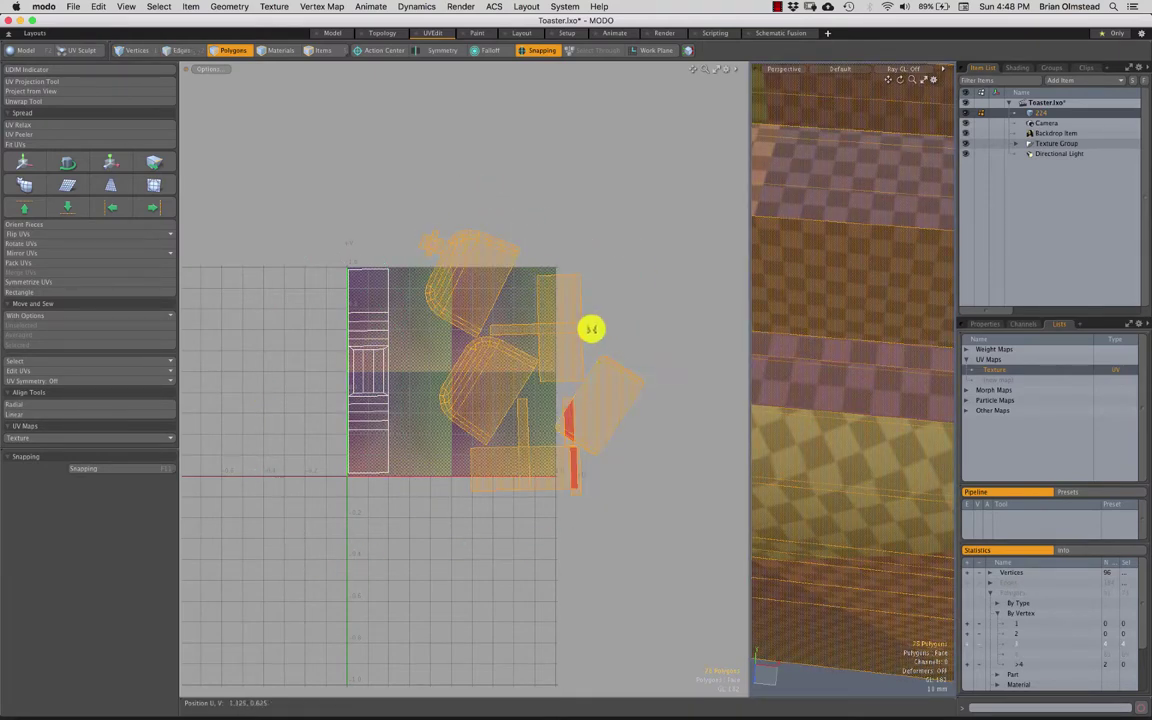
key("w")
left_click_drag(584, 289, 737, 268)
key("space")
right_click_drag(556, 284, 512, 440)
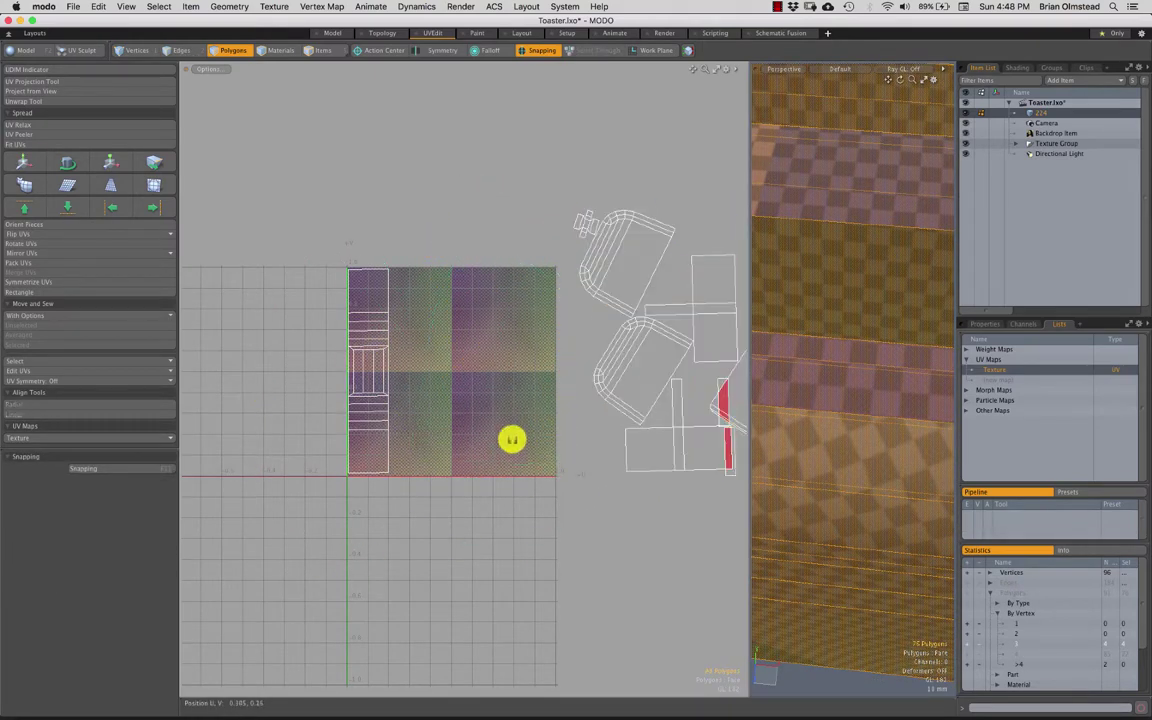
Step: Move the upper rounded side-panel island back into the upper half of the tile and straighten it with Orient Pieces
left_click_drag(512, 440, 485, 428, "alt")
double_click(588, 257)
key("y")
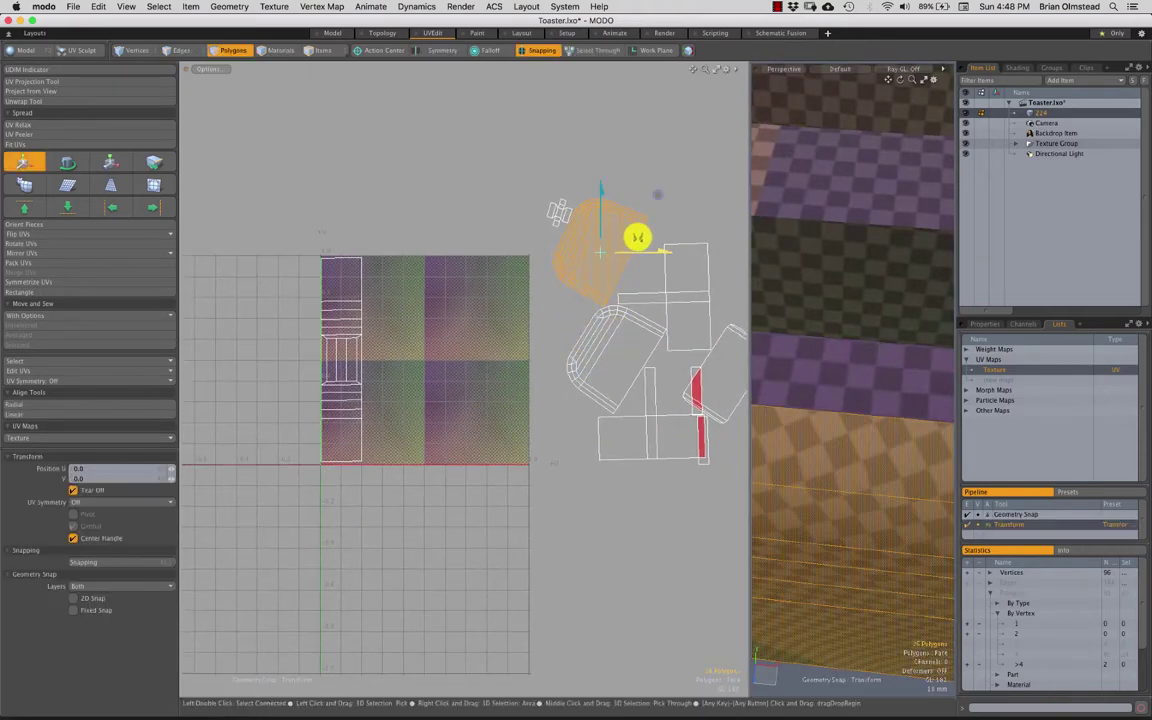
left_click_drag(577, 256, 514, 272)
key("e")
scroll(545, 305, "up", 3)
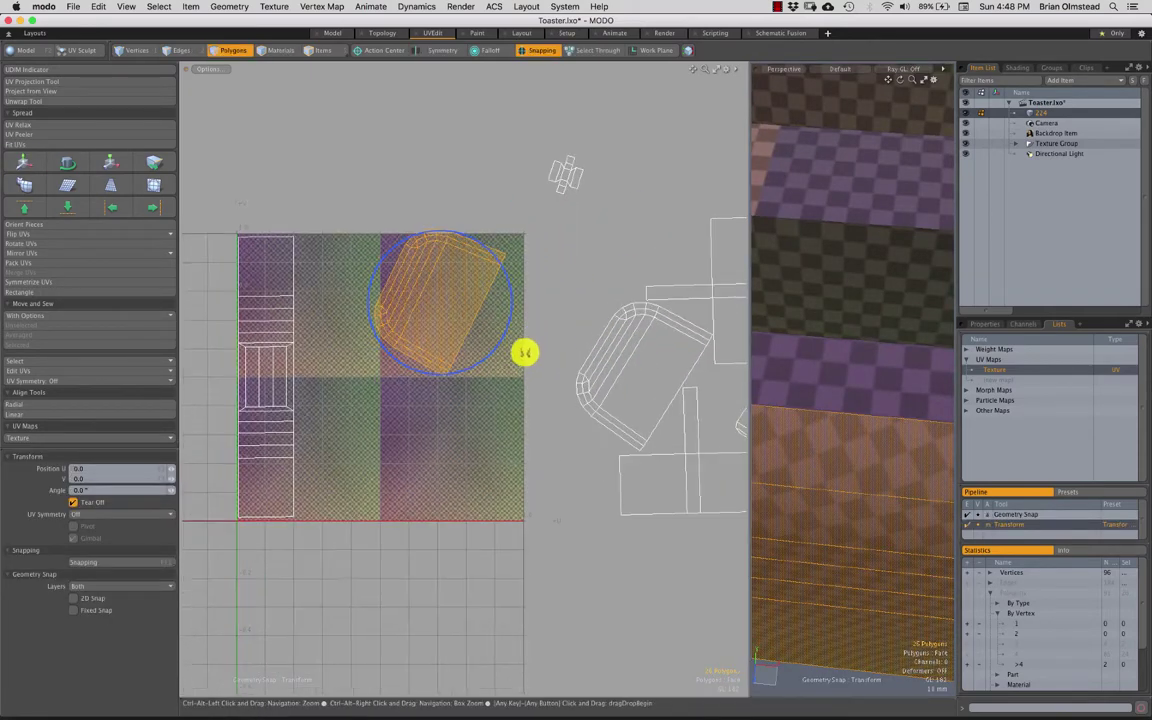
key("space")
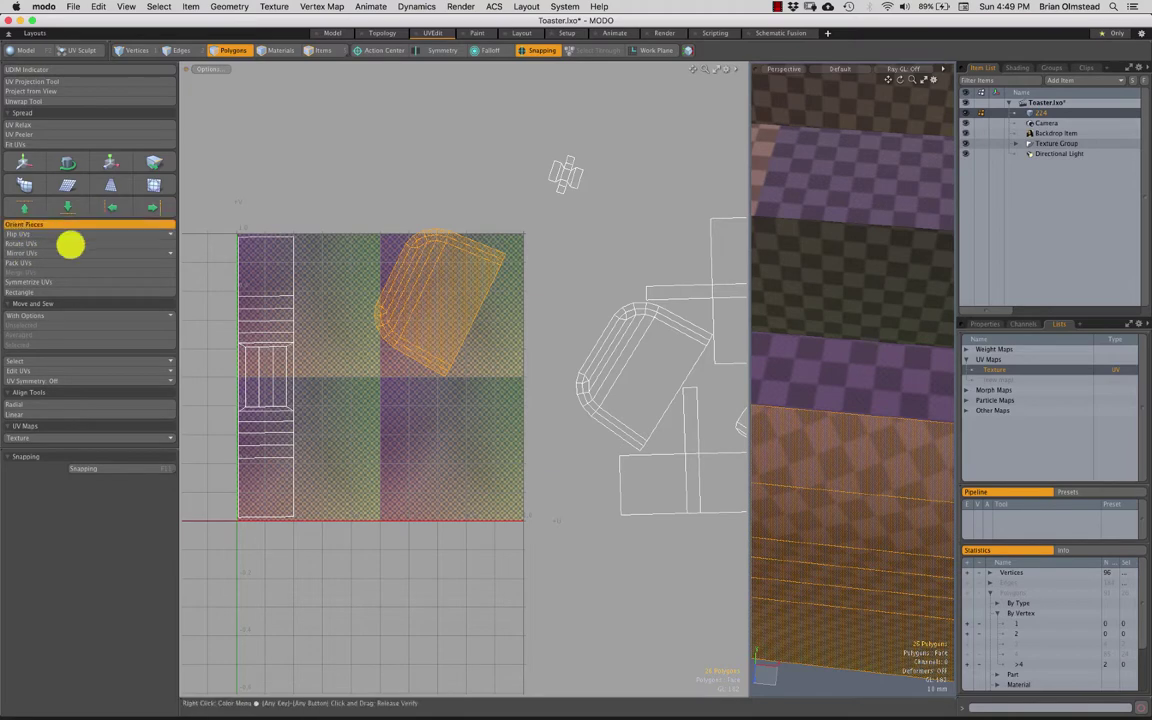
left_click(70, 226)
left_click(717, 258)
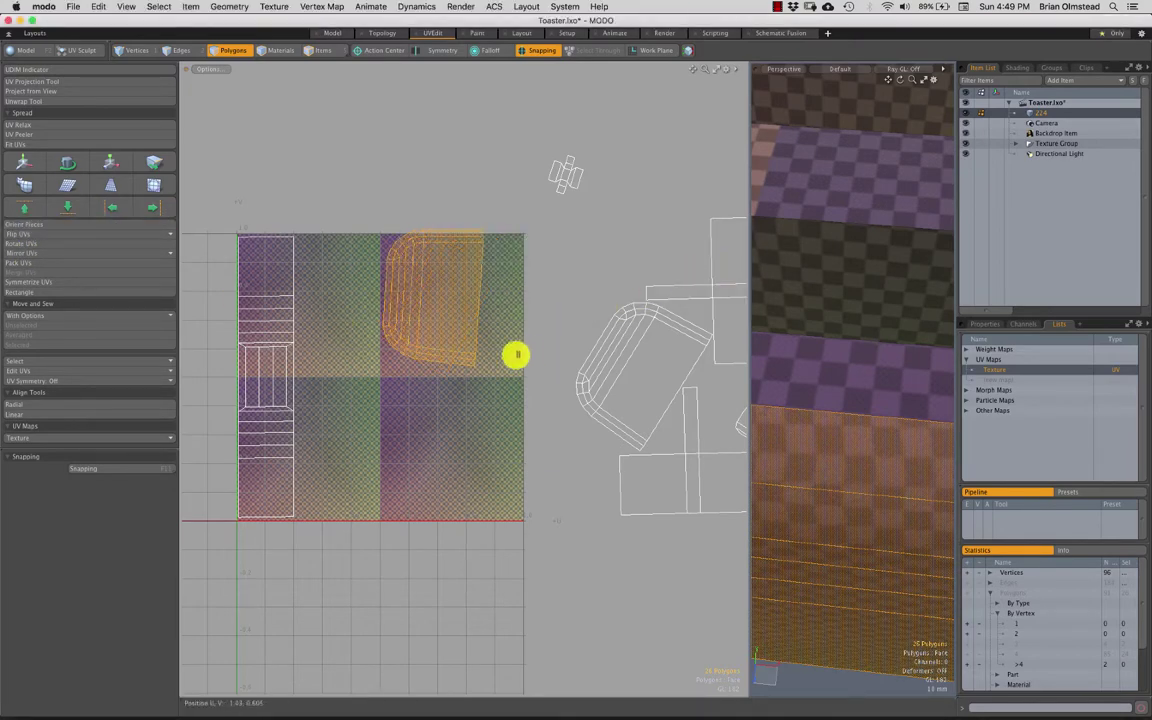
Step: Fine-rotate the upper rounded panel until its straight edge is vertical and fit it into the tile's upper corner, nudging it 0.004 in U
scroll(440, 301, "up", 2)
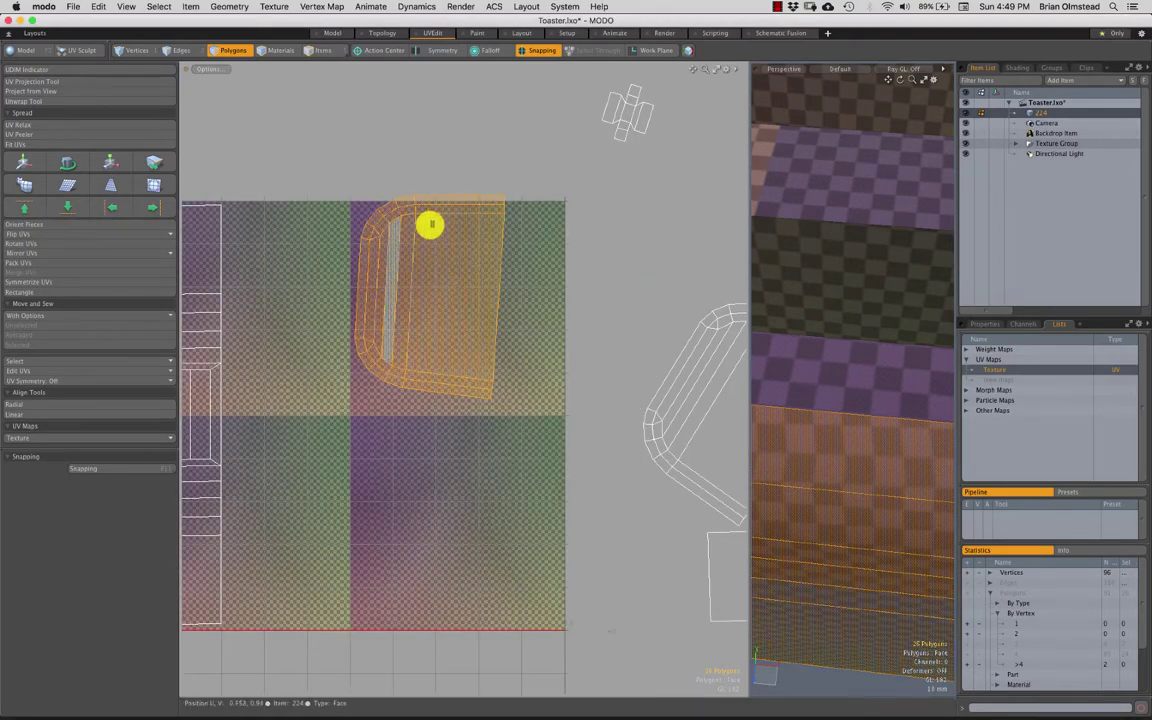
key("w")
key("e")
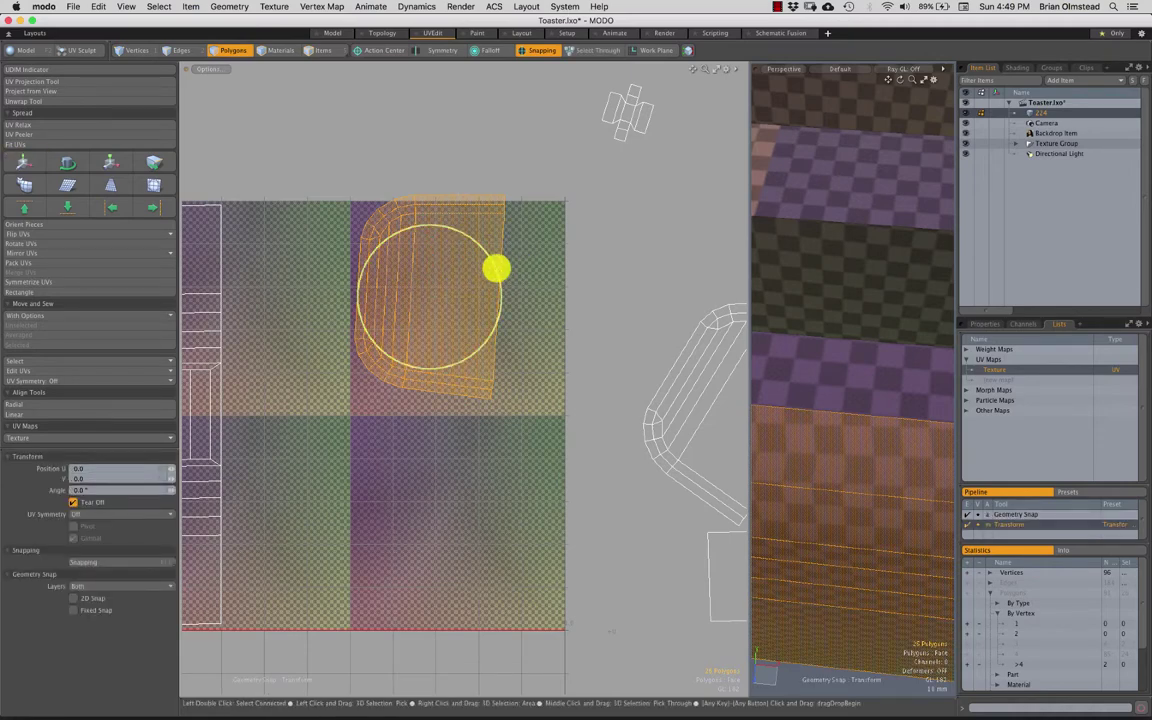
left_click_drag(497, 268, 587, 239)
key("w")
left_click_drag(548, 309, 575, 330, "ctrl+alt")
left_click_drag(567, 234, 553, 271, "alt+shift")
key("q")
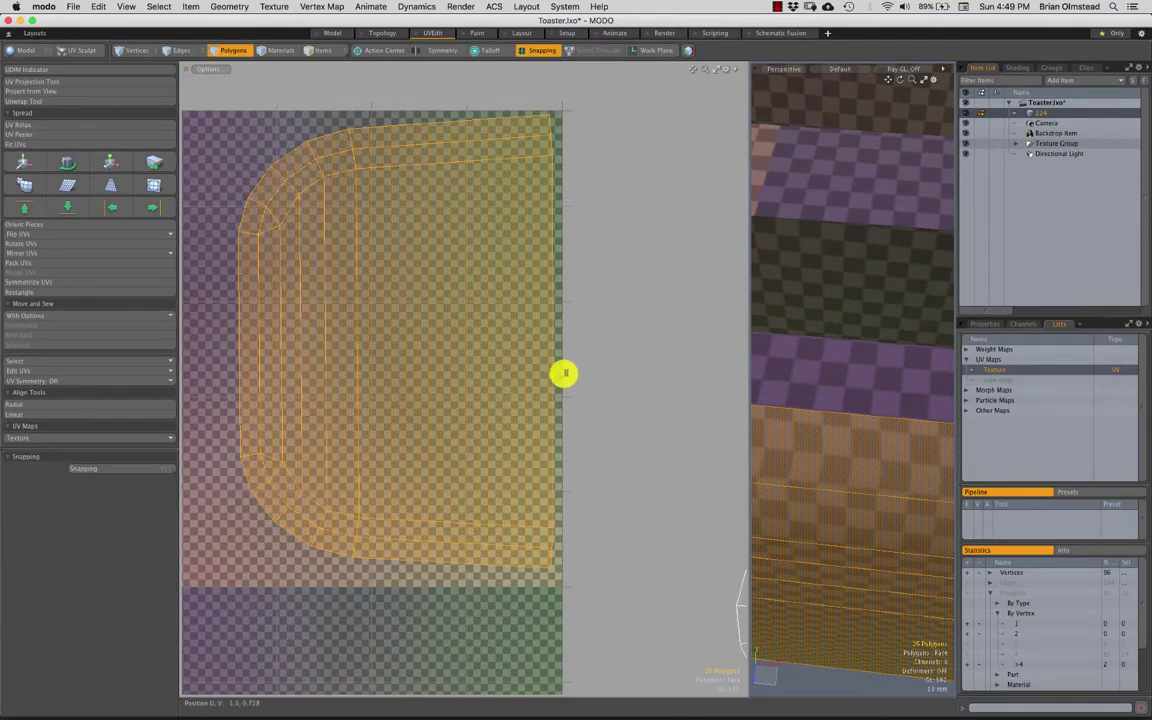
key("w")
left_click_drag(457, 338, 460, 338)
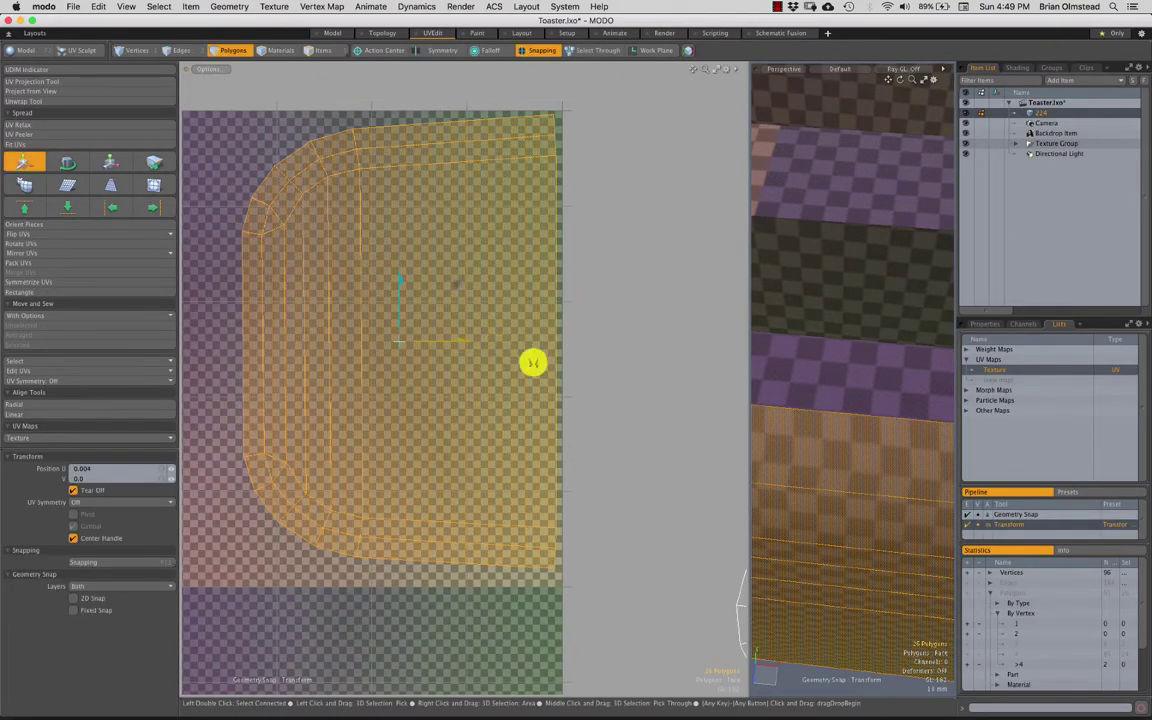
left_click_drag(562, 387, 596, 275, "ctrl+alt")
key("q")
left_click(571, 436)
Step: Move the second rounded side-panel island into the tile beneath the first one and rotate it by about 27.5°
left_click_drag(571, 436, 577, 396, "ctrl+alt")
double_click(602, 414)
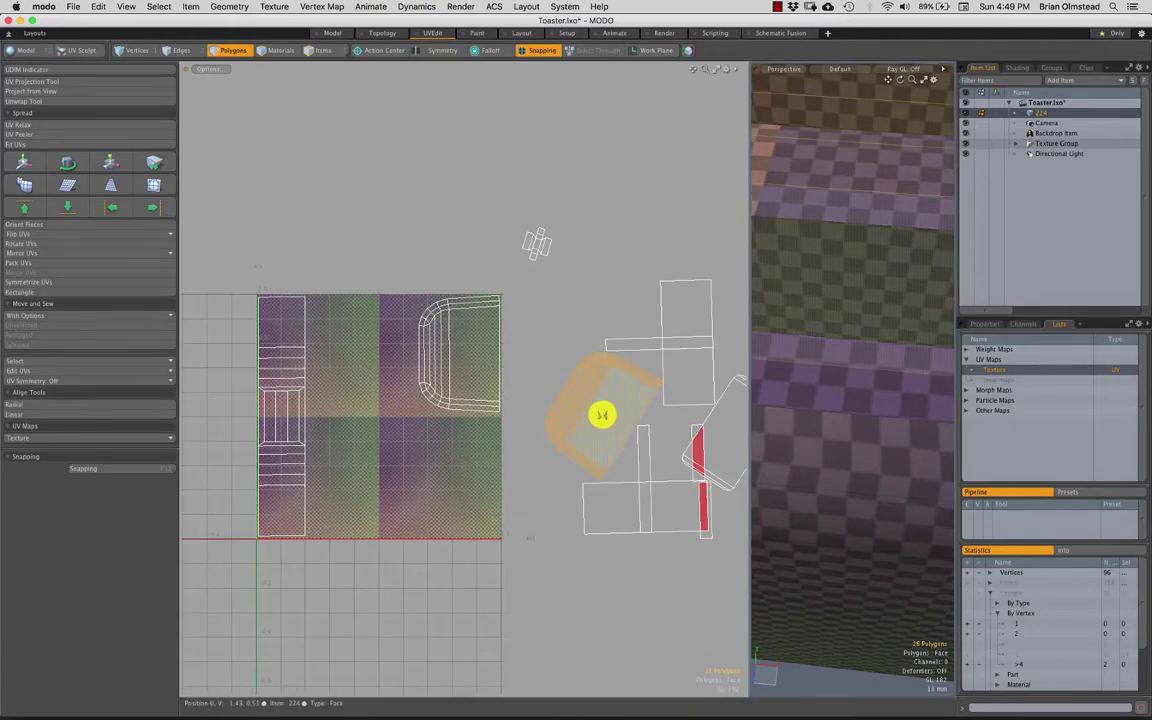
key("w")
left_click_drag(643, 349, 509, 419)
key("e")
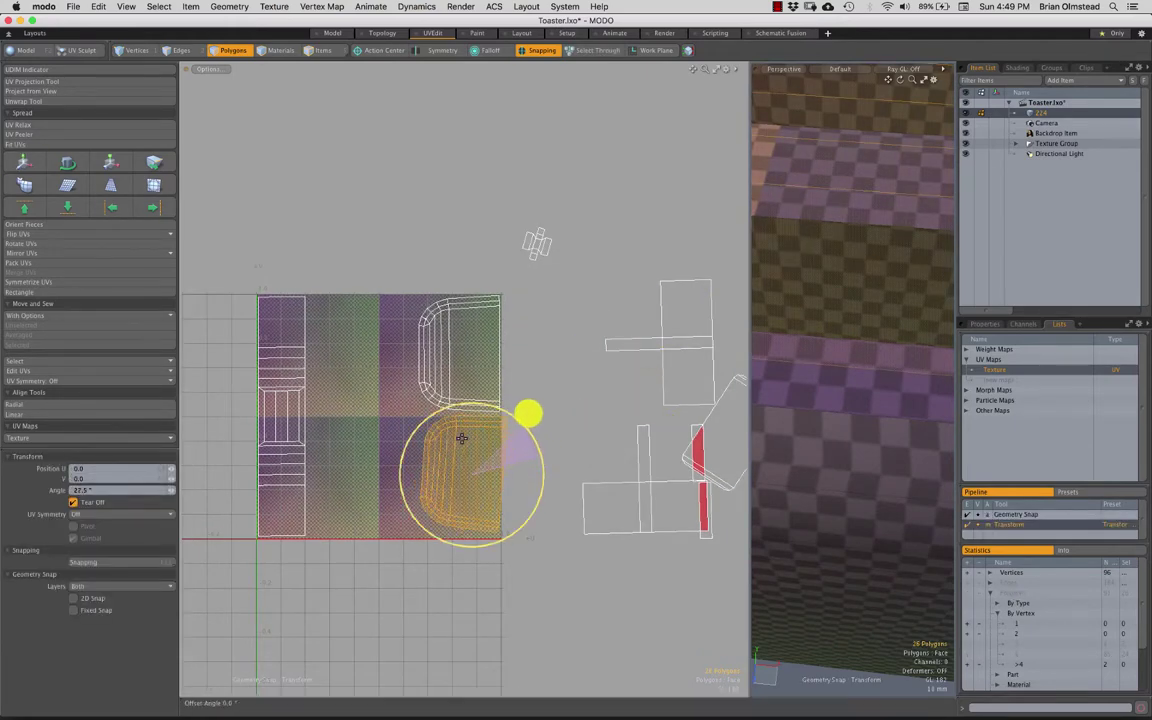
key("w")
left_click_drag(486, 491, 462, 545, "ctrl+alt")
left_click_drag(490, 408, 492, 361, "alt+shift")
scroll(505, 390, "up", 1)
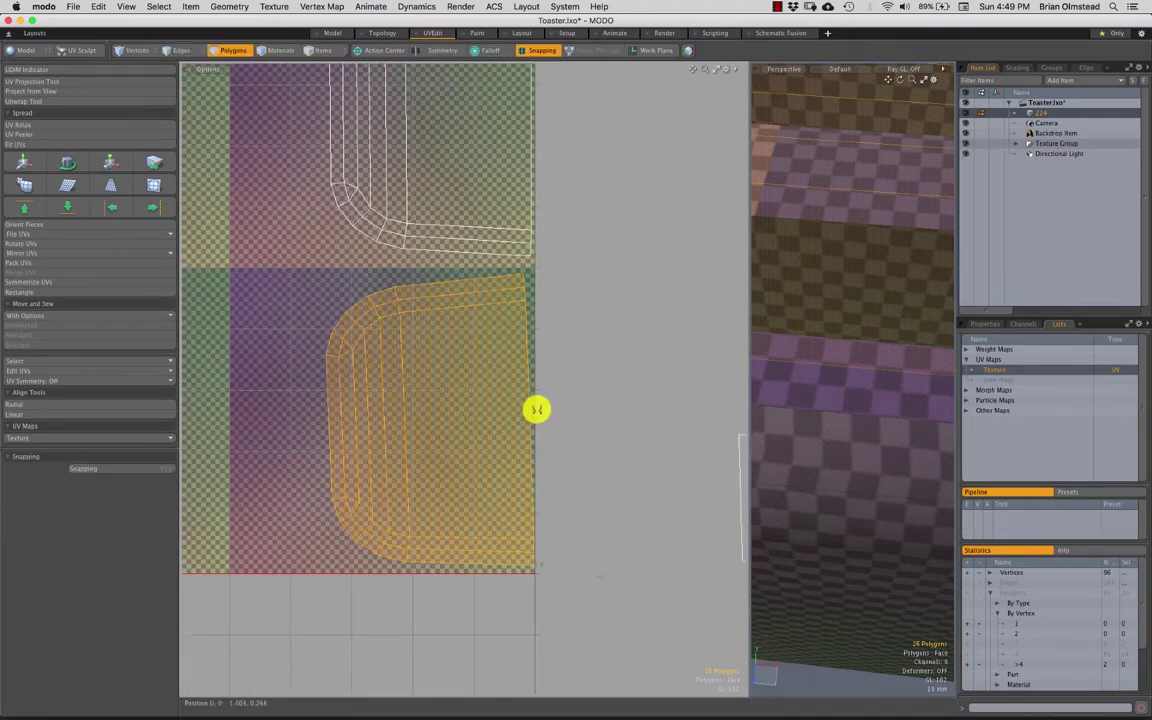
Step: Rotate the lower rounded panel by about -2.5° and nudge it by 0.0024 in U and 0.003 in V
key("e")
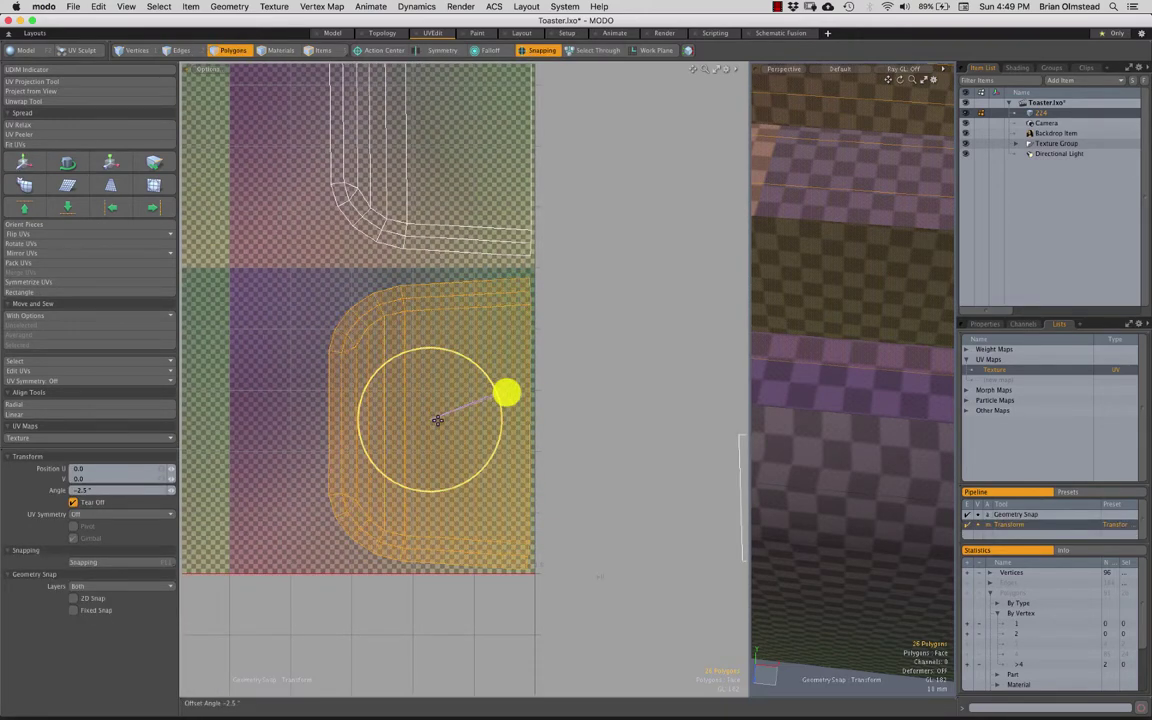
key("w")
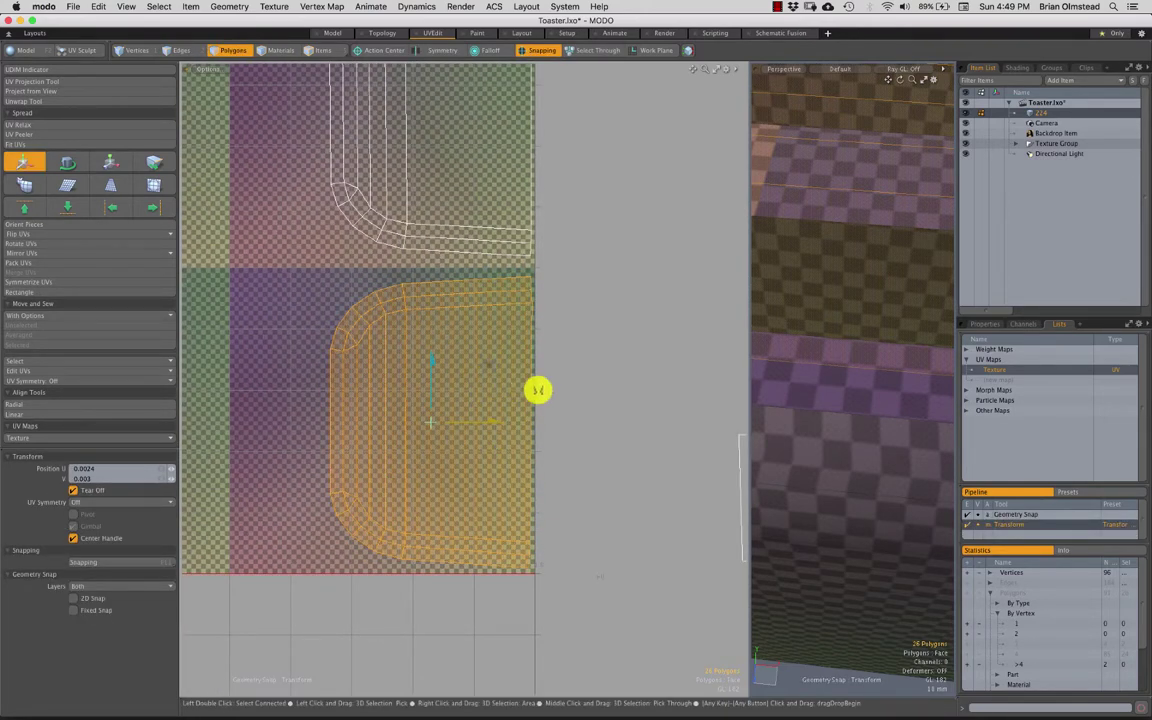
key("q")
left_click(559, 397)
Step: Select the lower T-shaped island outside the tile and move it by about -1.15 in U and -0.005 in V, beside the wraparound strip
scroll(557, 397, "down", 8)
left_click_drag(553, 345, 507, 345, "alt")
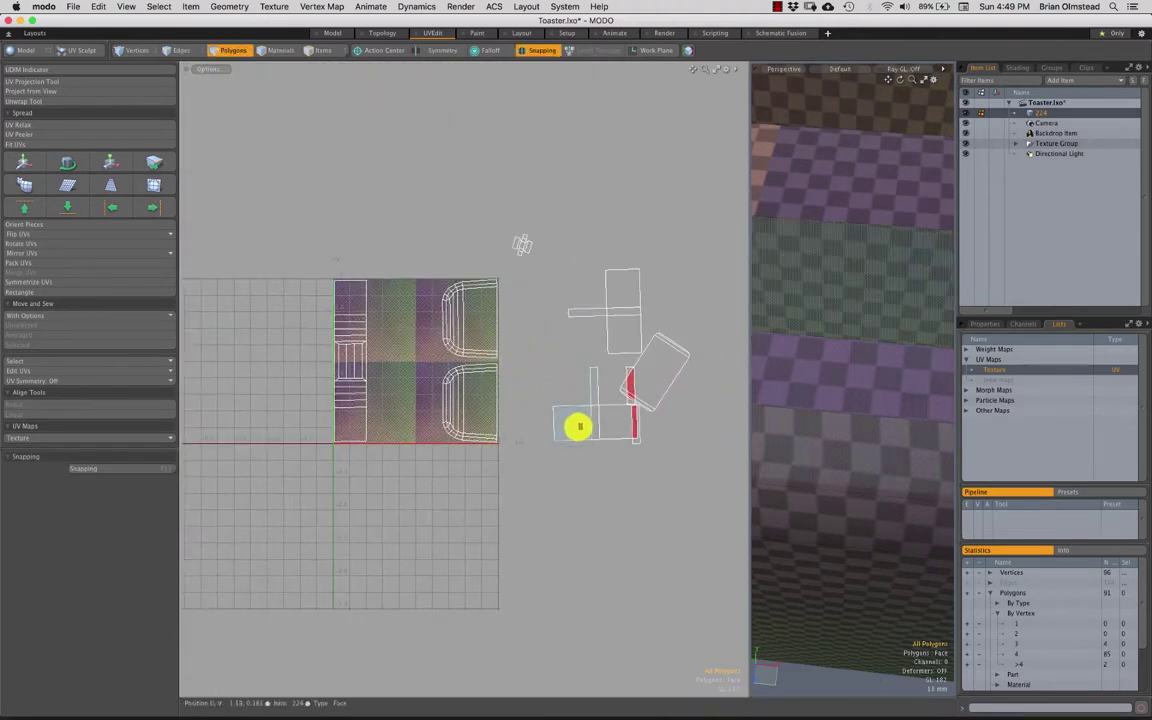
double_click(578, 427)
key("w")
key("w")
left_click_drag(647, 392, 468, 387)
left_click_drag(402, 438, 424, 410, "ctrl+alt")
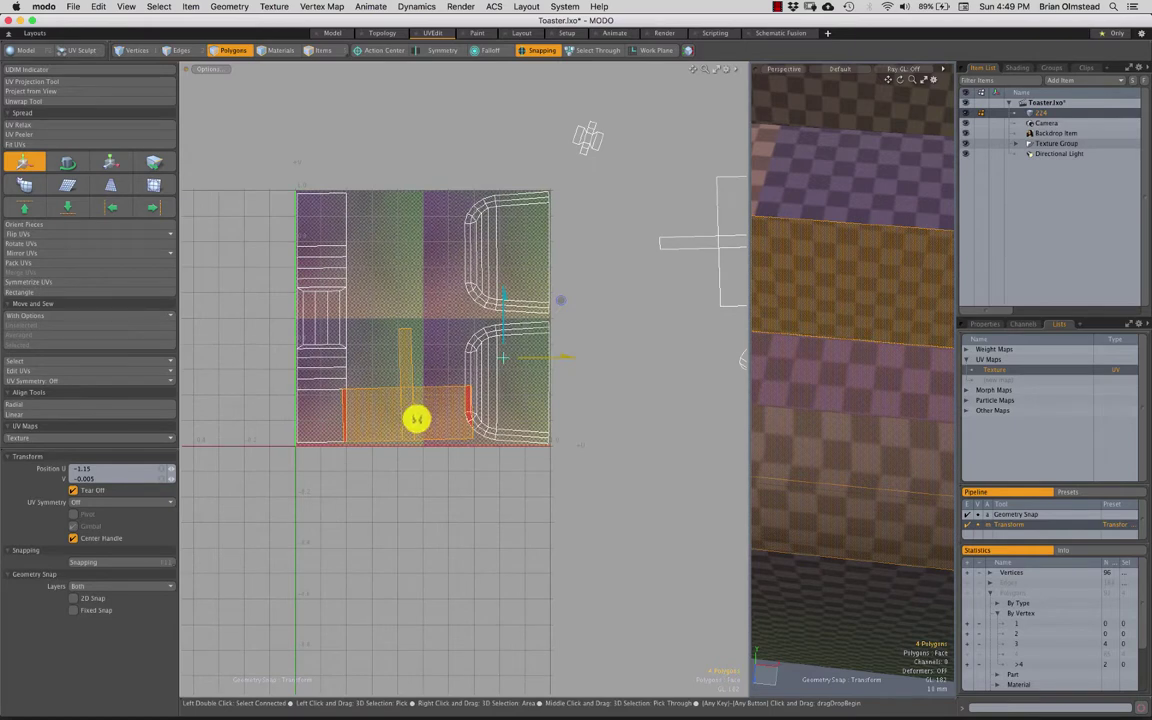
Step: Rotate the T-shaped island a quarter turn so its wide block stands upright, and move it by about 0.005 in U and 0.37 in V
key("e")
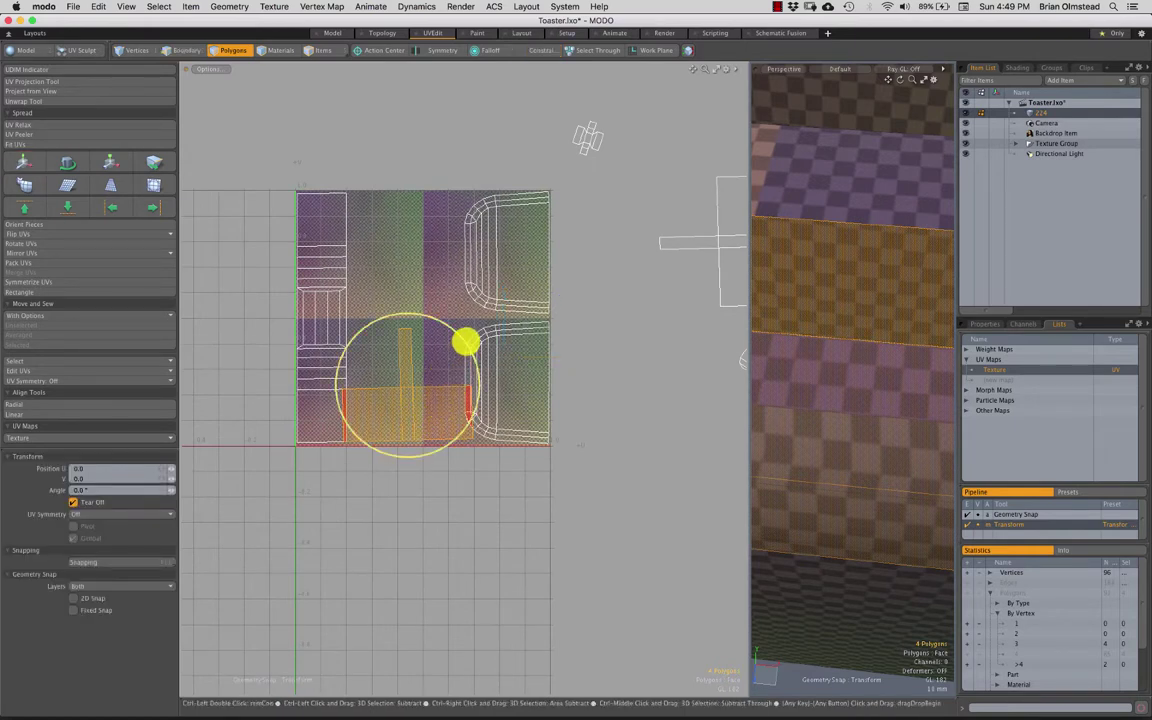
left_click_drag(466, 343, 444, 408)
key("x")
key("w")
left_click_drag(440, 314, 440, 239)
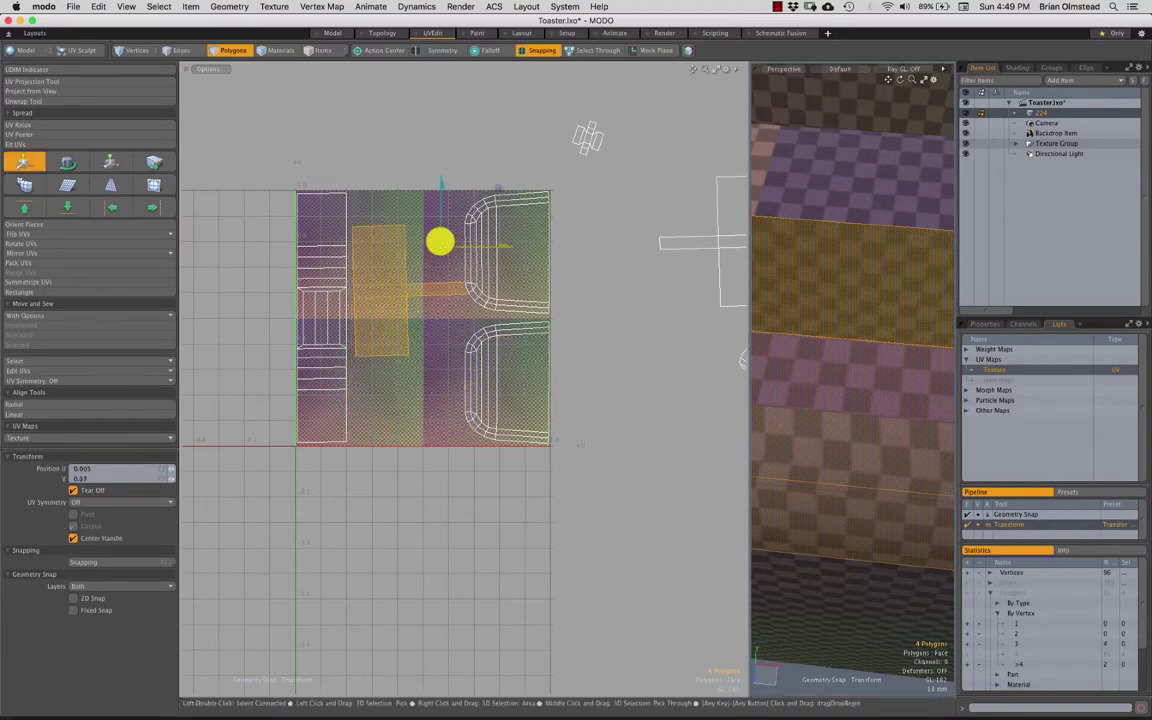
Step: Straighten the T-shaped island and move it by about -0.0148 in U and 0.0792 in V, against the strip and the tile's upper edge
scroll(378, 265, "up", 3)
key("e")
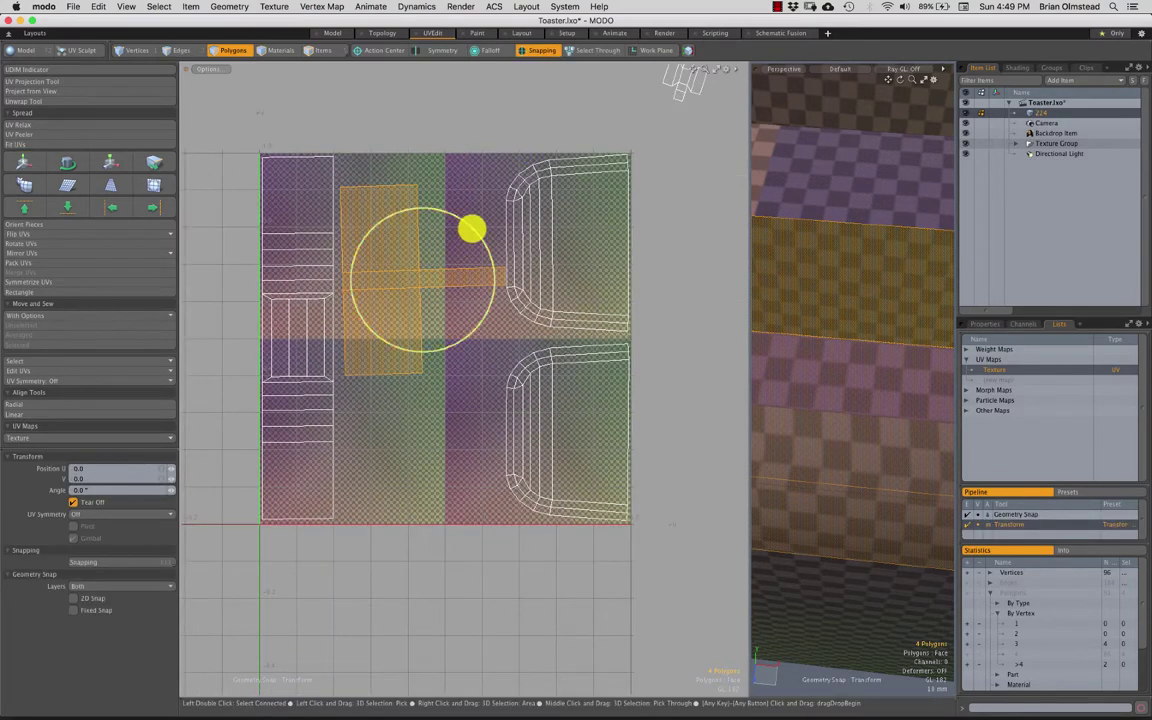
key("w")
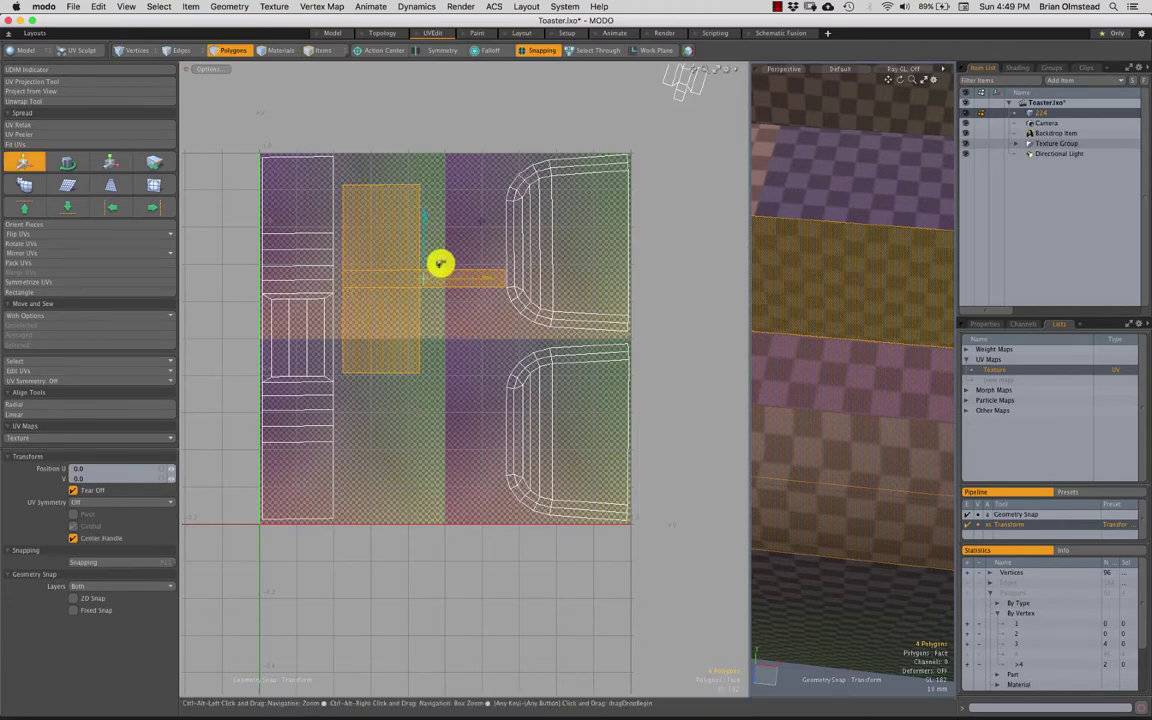
scroll(440, 265, "up", 2)
left_click_drag(468, 213, 471, 189)
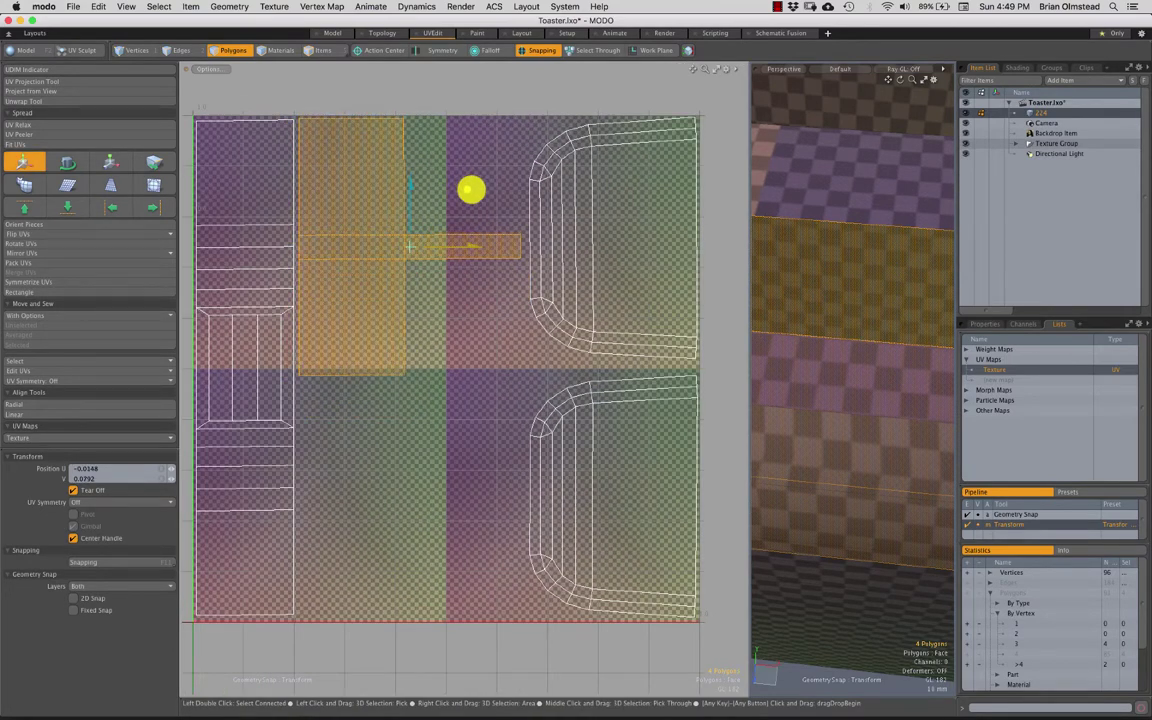
Step: Select the second T-shaped island and move it into the tile by about -1.2161 in U and -0.3635 in V
scroll(450, 237, "down", 8)
left_click_drag(678, 287, 498, 280, "alt")
key("q")
double_click(609, 270)
key("w")
left_click_drag(646, 230, 401, 289)
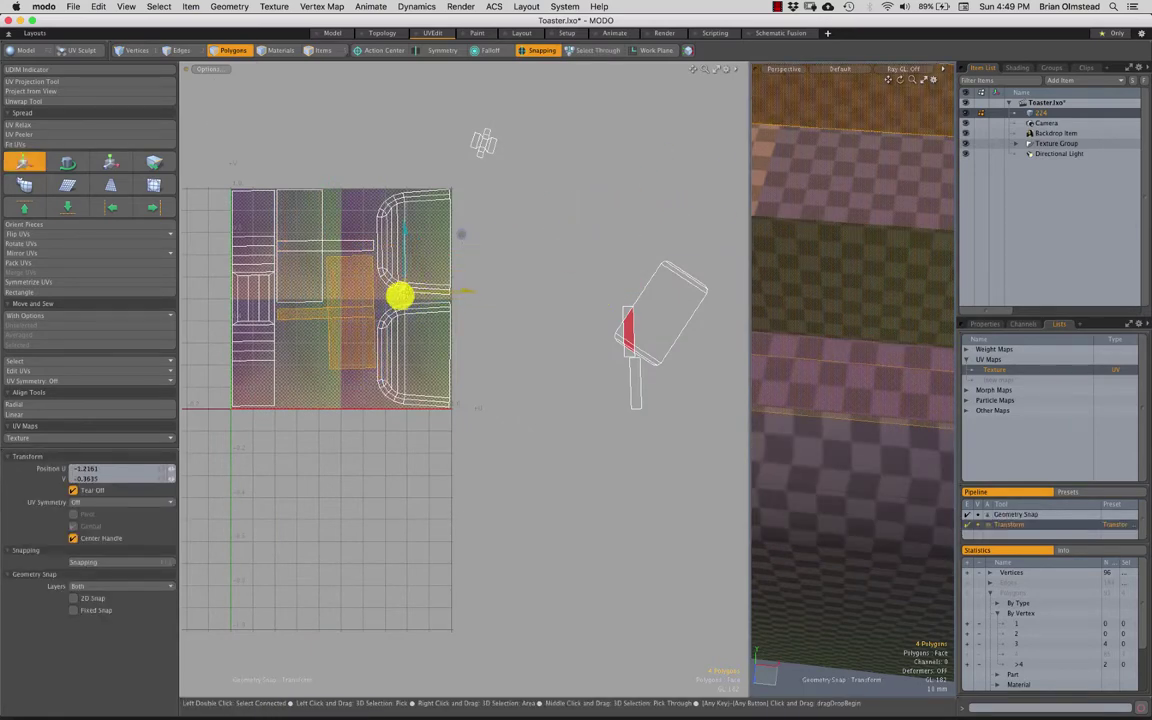
Step: Fine-rotate the second T-shaped island and fit it closely between the first T-shaped island, the wraparound strip and the rounded panels
scroll(320, 344, "up", 7)
left_click_drag(303, 380, 334, 446, "alt")
key("q")
key("e")
scroll(457, 310, "up", 2)
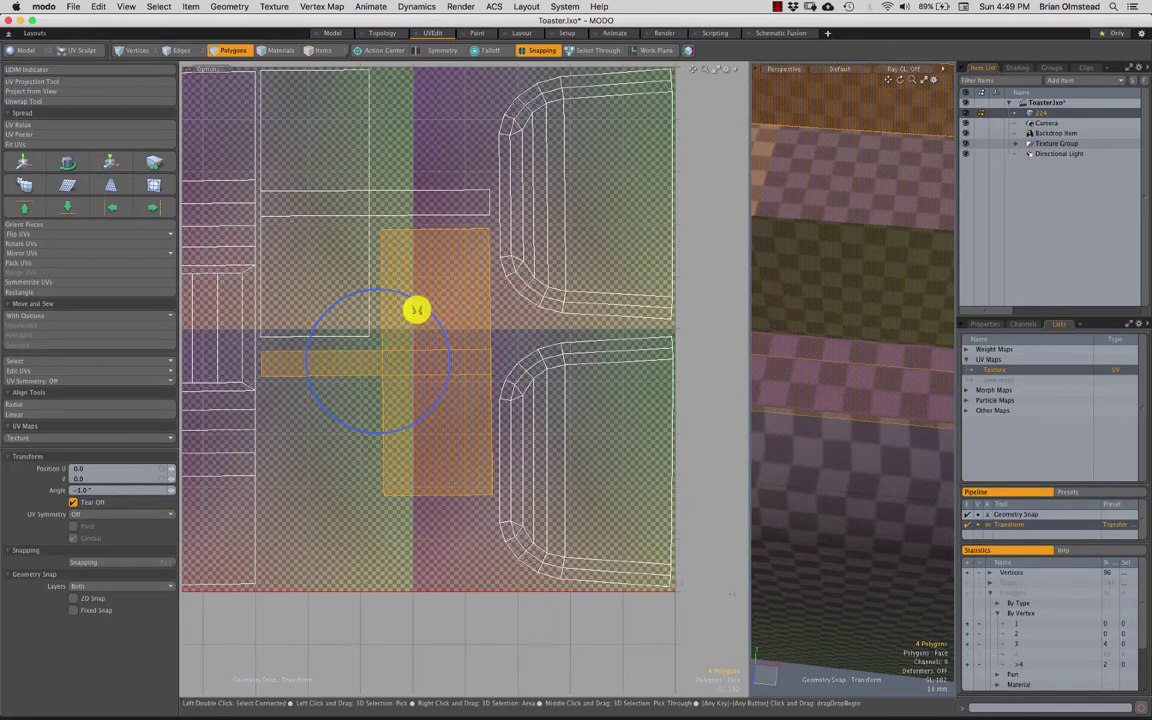
key("y")
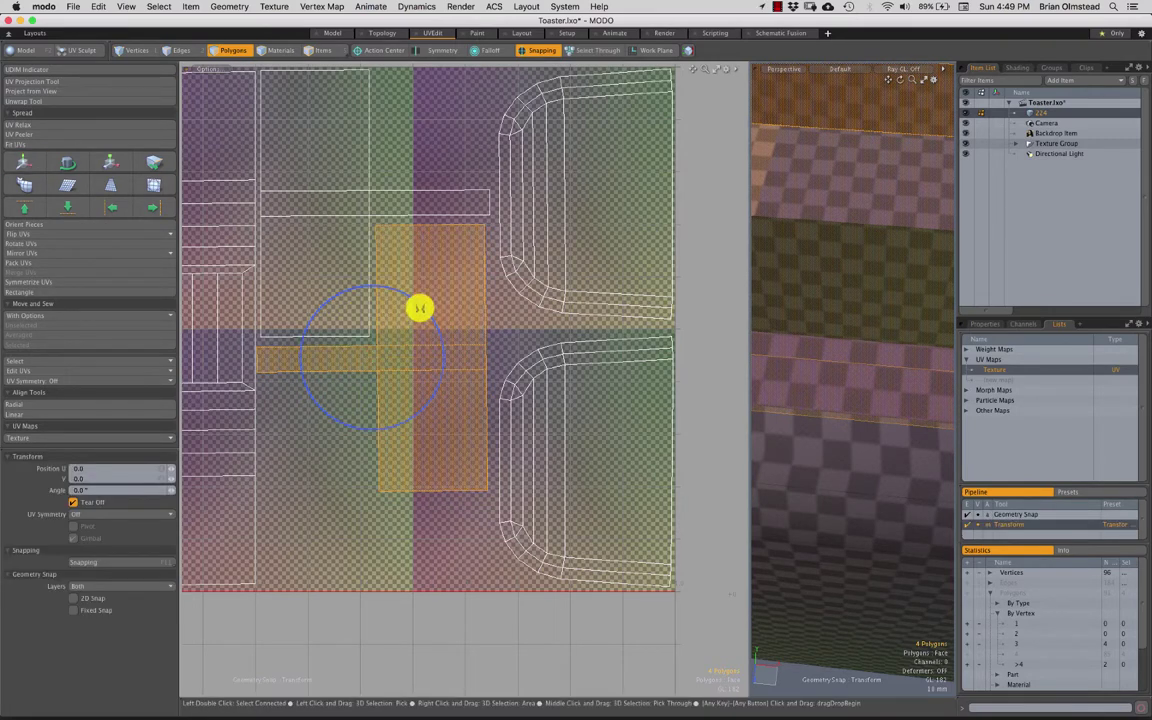
key("w")
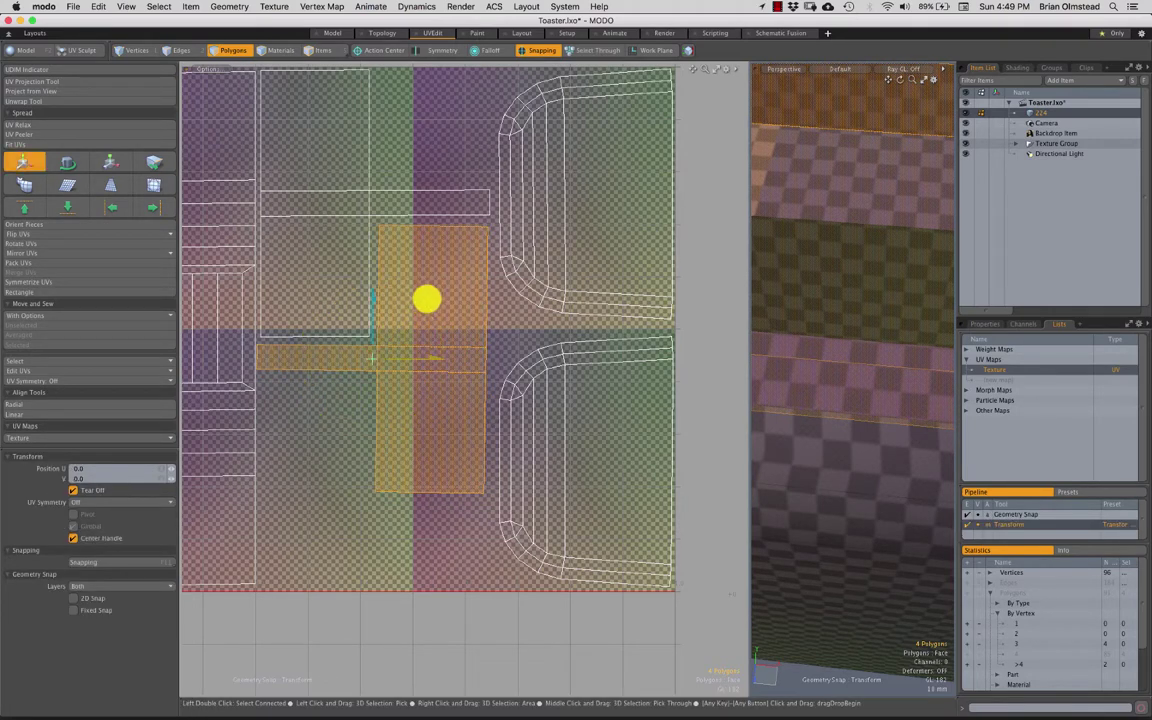
key("q")
left_click(413, 142)
Step: Examine the spacing between the second T-shaped island, the wraparound strip and the neighbouring islands
left_click_drag(442, 332, 457, 332, "ctrl+alt")
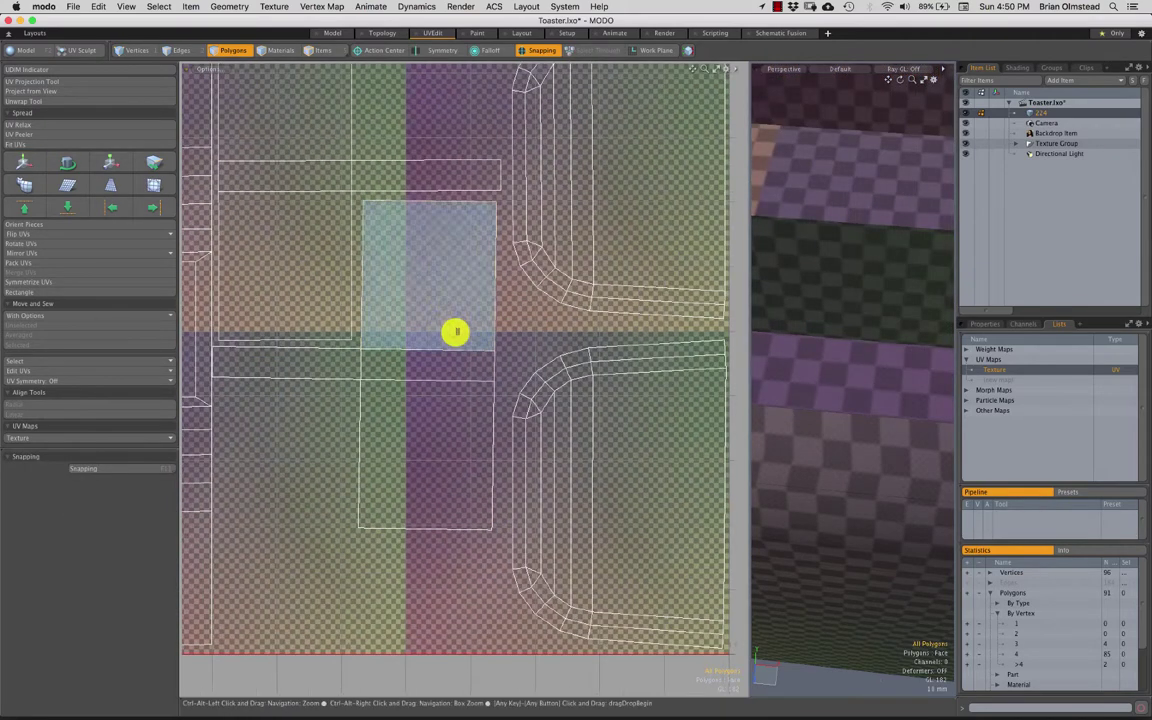
double_click(457, 333)
key("w")
left_click_drag(416, 370, 460, 316, "ctrl+alt")
key("space")
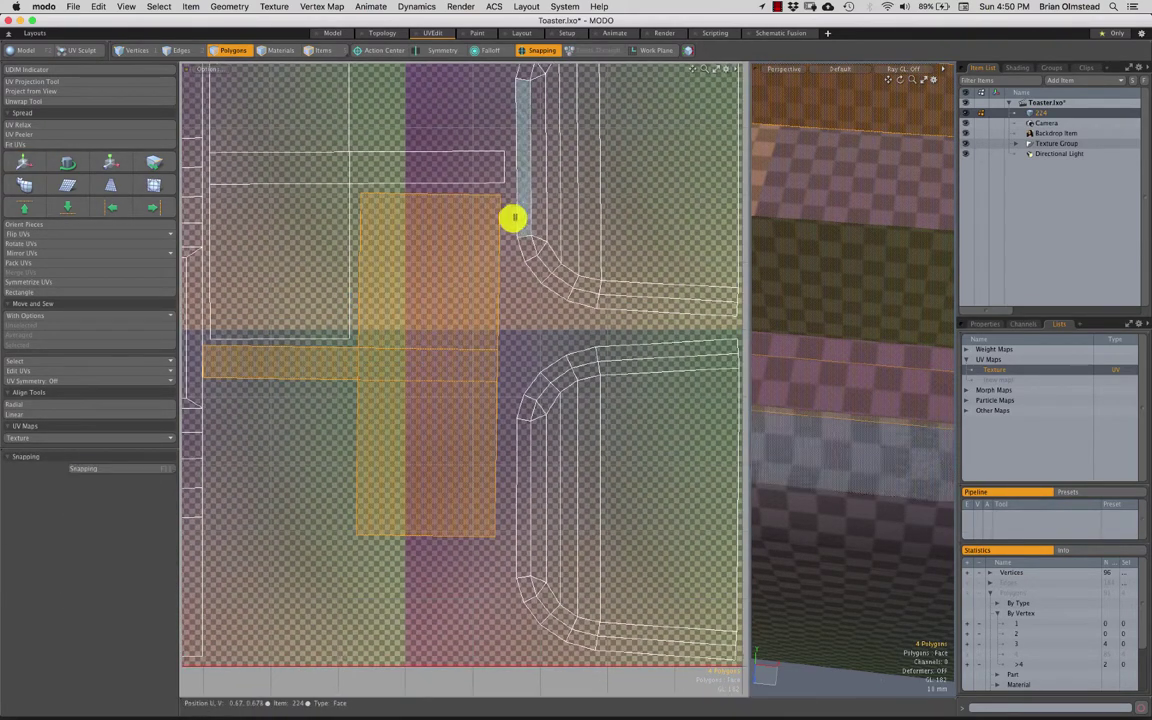
left_click_drag(358, 327, 298, 335, "ctrl+alt")
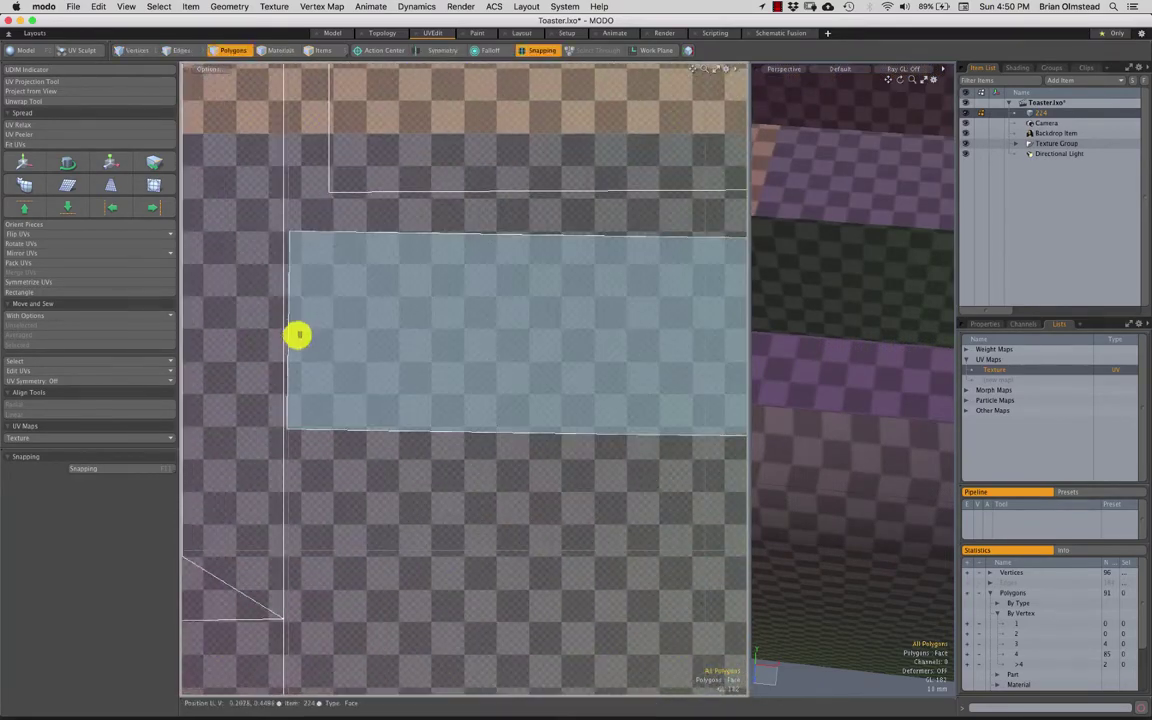
key("2")
left_click_drag(339, 414, 557, 234, "ctrl+alt")
key("3")
double_click(525, 383)
left_click(558, 466)
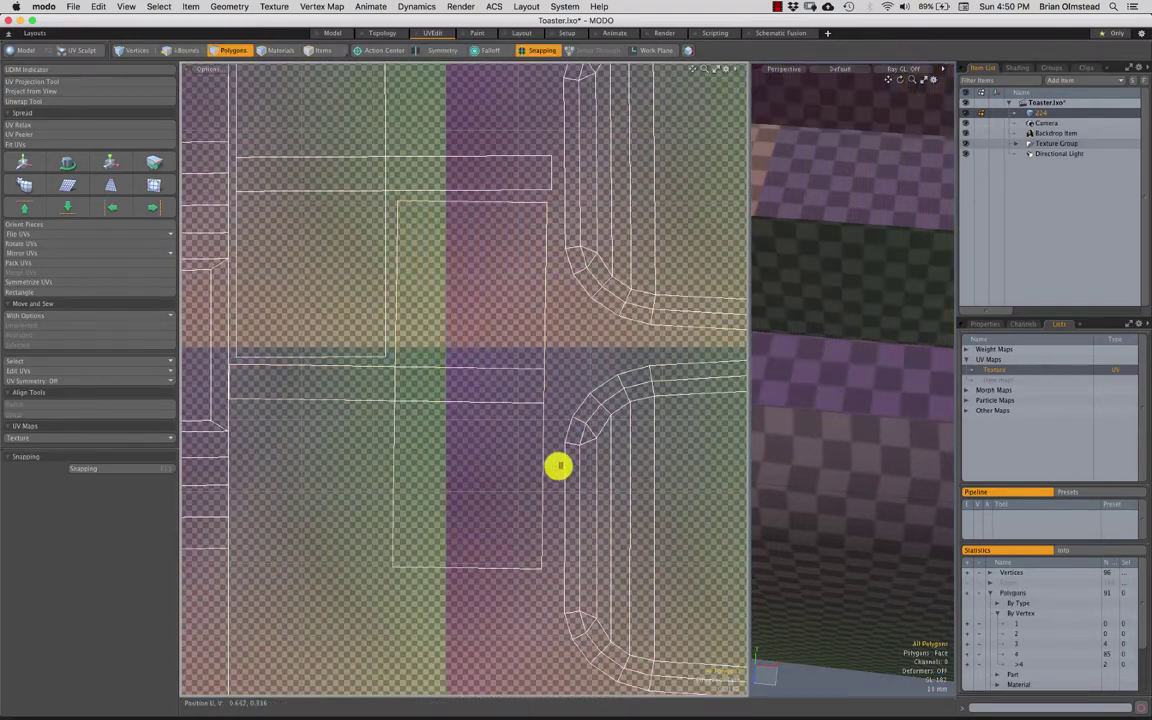
Step: Select the second T-shaped island and shift it away from the wraparound strip, in line with the first T-shaped island
double_click(493, 455)
key("w")
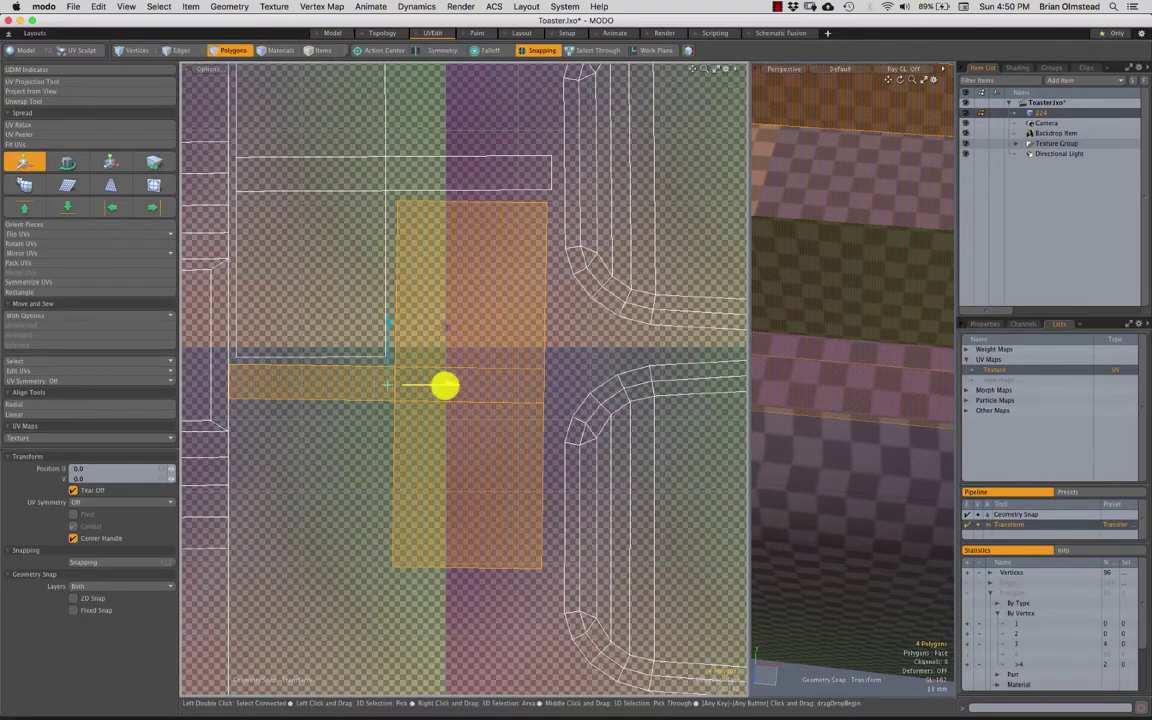
left_click(348, 444)
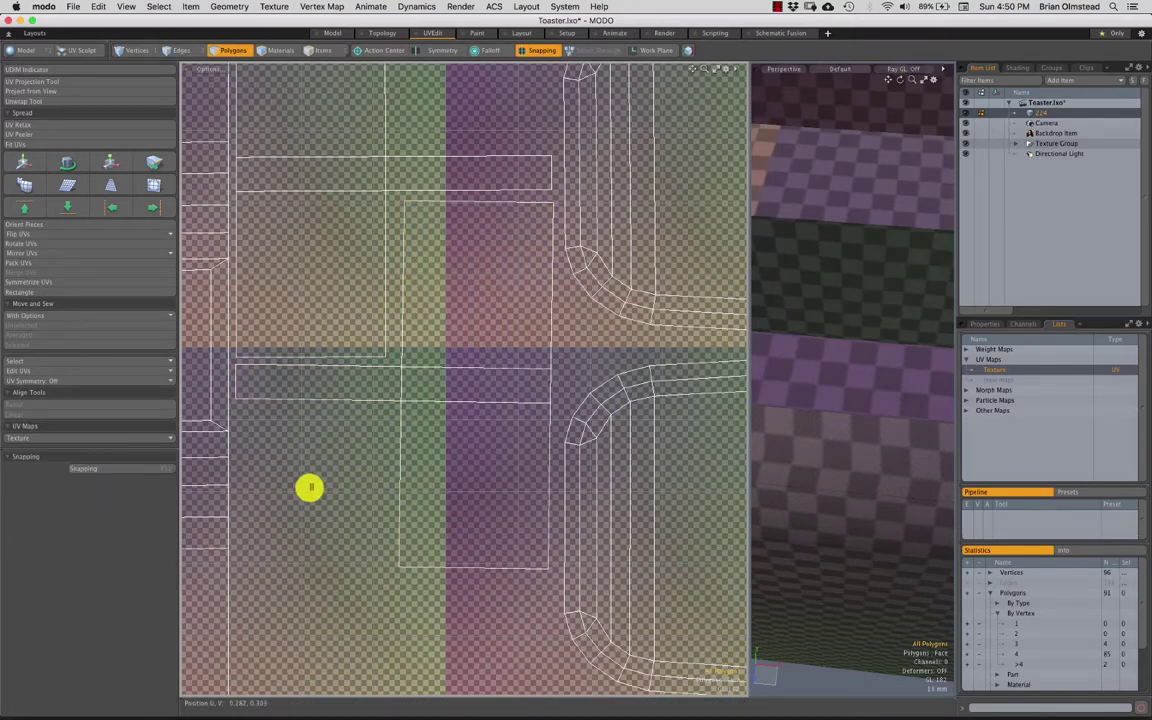
key("a")
double_click(437, 388)
key("y")
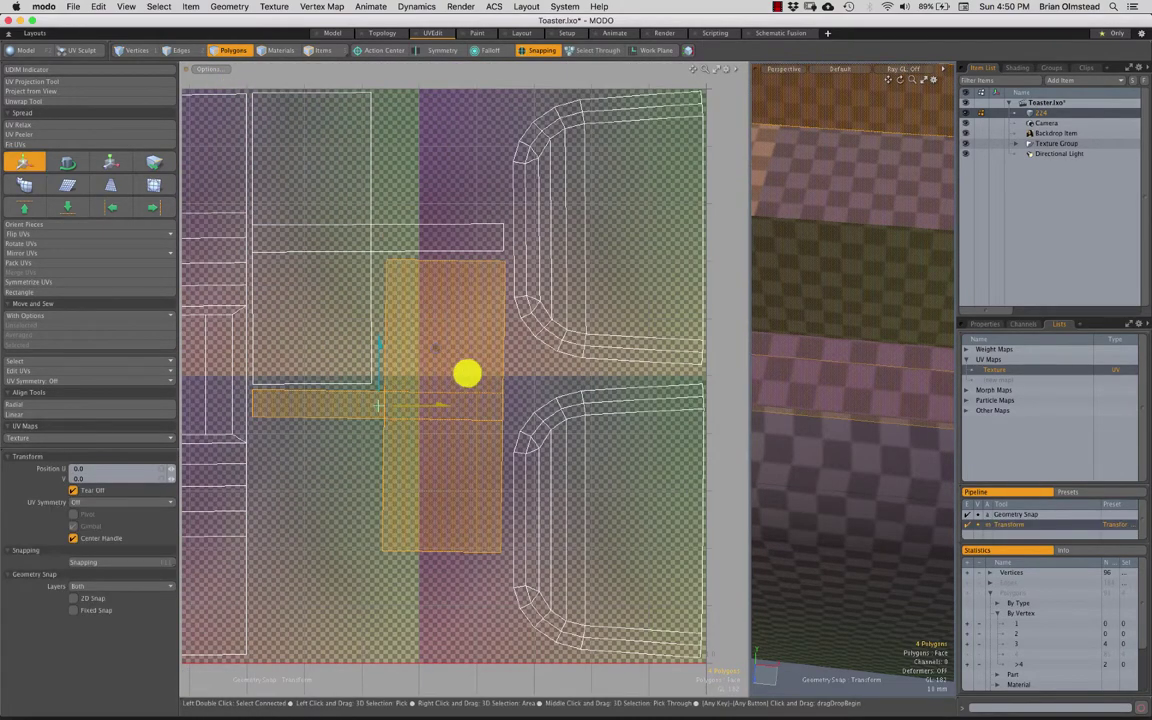
left_click_drag(467, 373, 436, 351)
key("q")
left_click(347, 488)
key("super+z")
key("super+z")
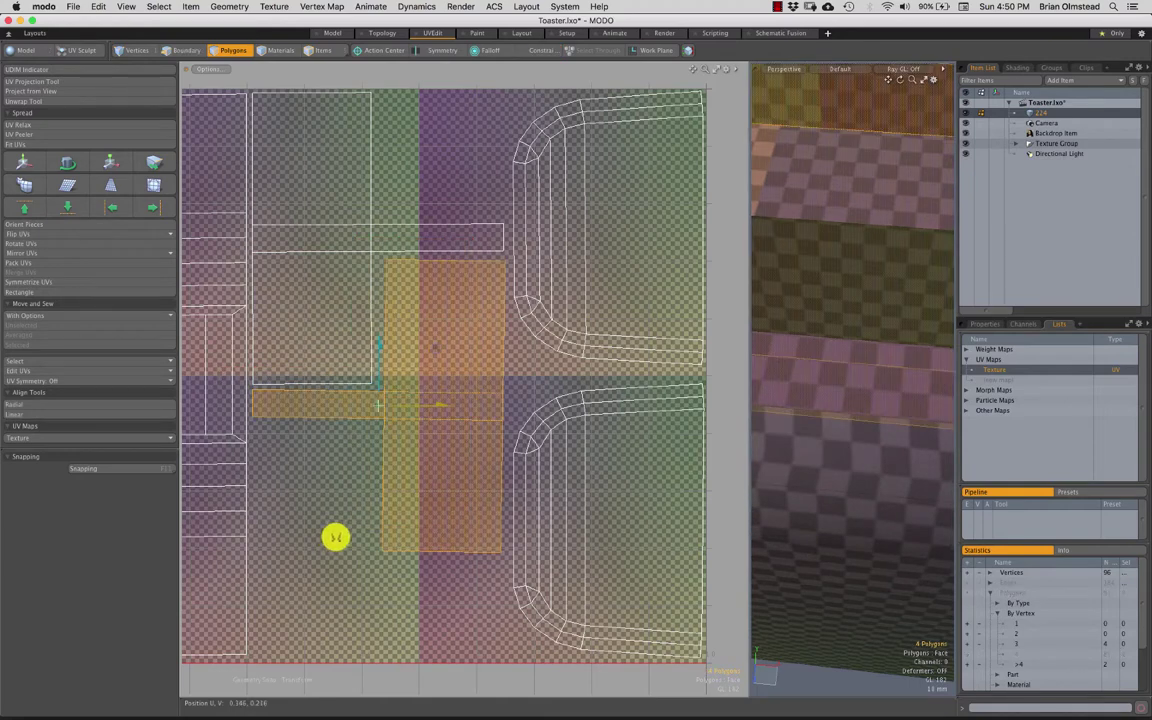
key("q")
left_click(337, 491)
Step: Turn on filled polygon display in the UV view
left_click(214, 68)
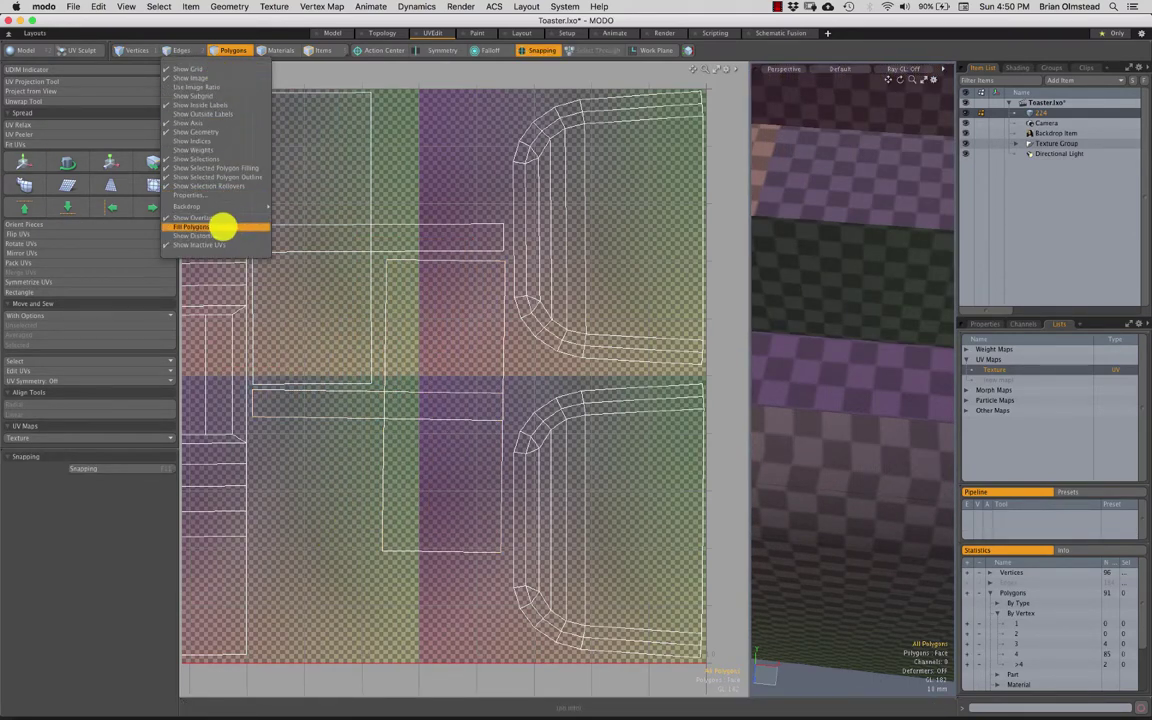
left_click(219, 226)
key("1")
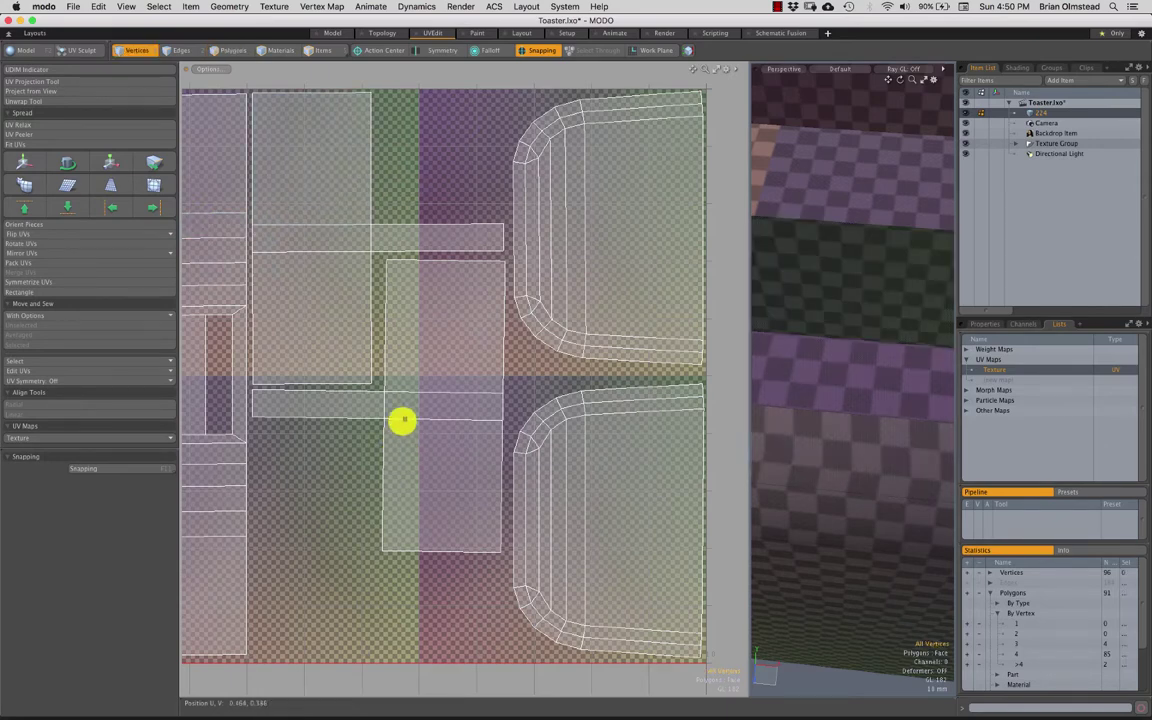
Step: Select the second T-shaped island and straighten it with a rotation of about 0.5°
key("3")
double_click(454, 430)
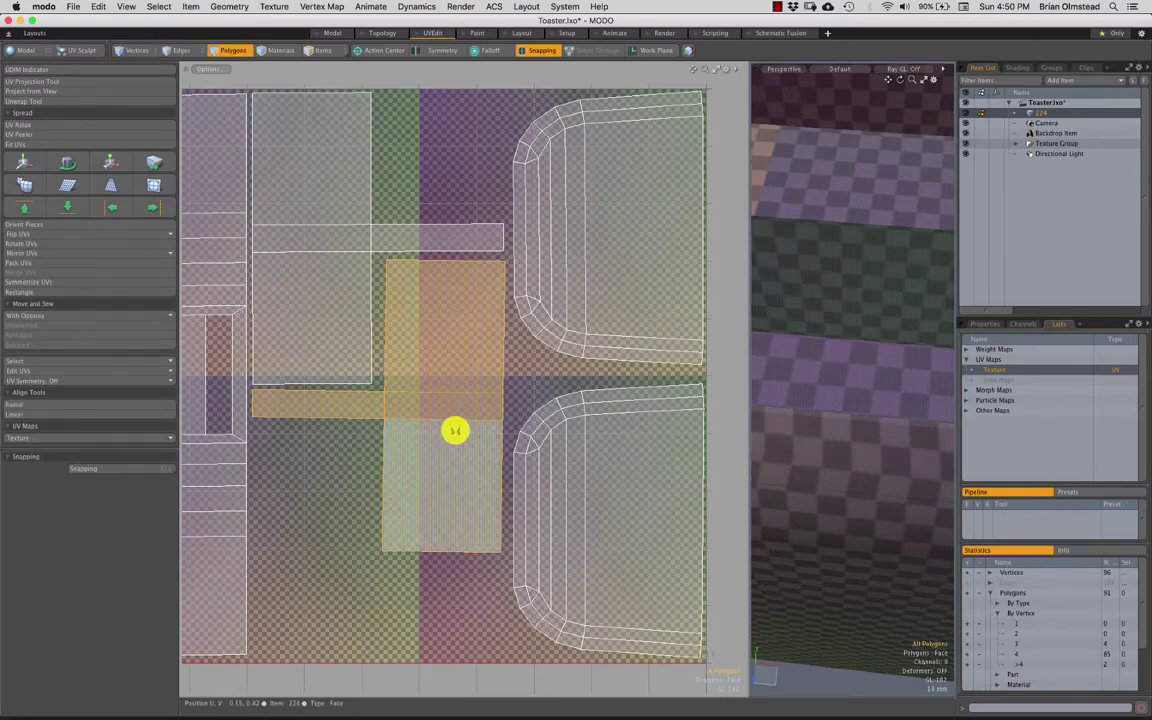
key("e")
scroll(430, 409, "up", 2)
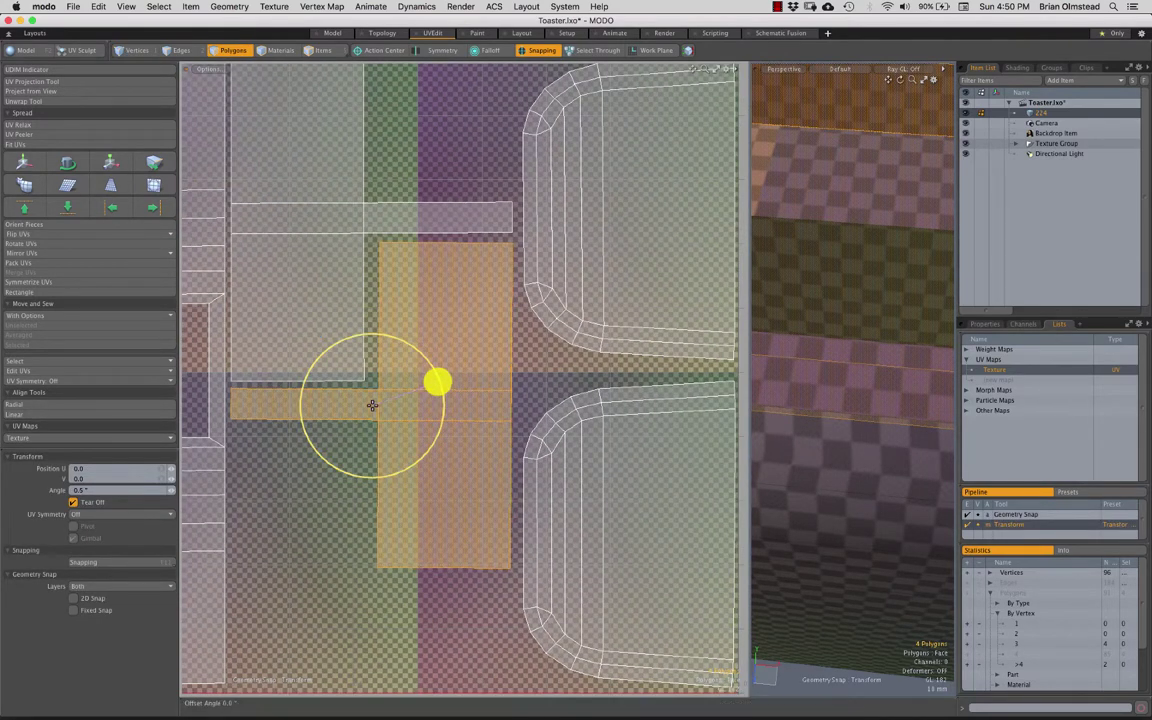
left_click_drag(437, 381, 437, 384)
key("Escape")
key("Escape")
Step: Move the tilted rounded rectangular island into the tile below the second T-shaped island and rotate it upright
scroll(437, 510, "down", 5)
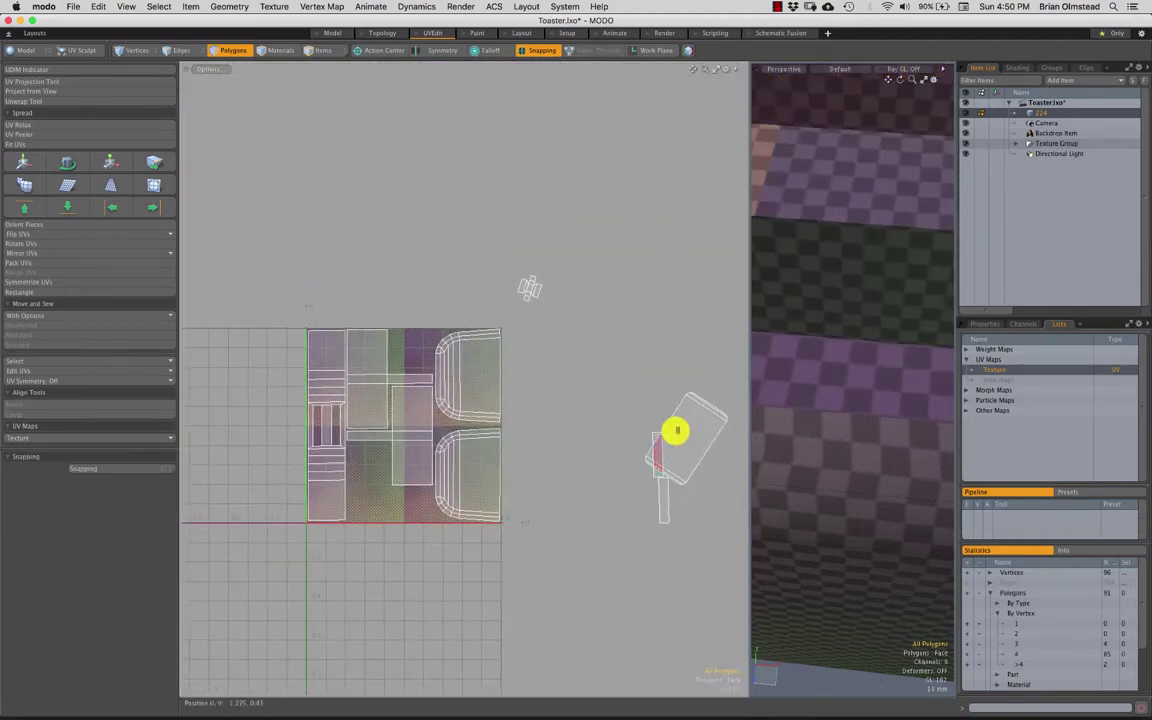
double_click(678, 430)
key("w")
left_click_drag(709, 402, 373, 442)
scroll(350, 509, "up", 3)
key("e")
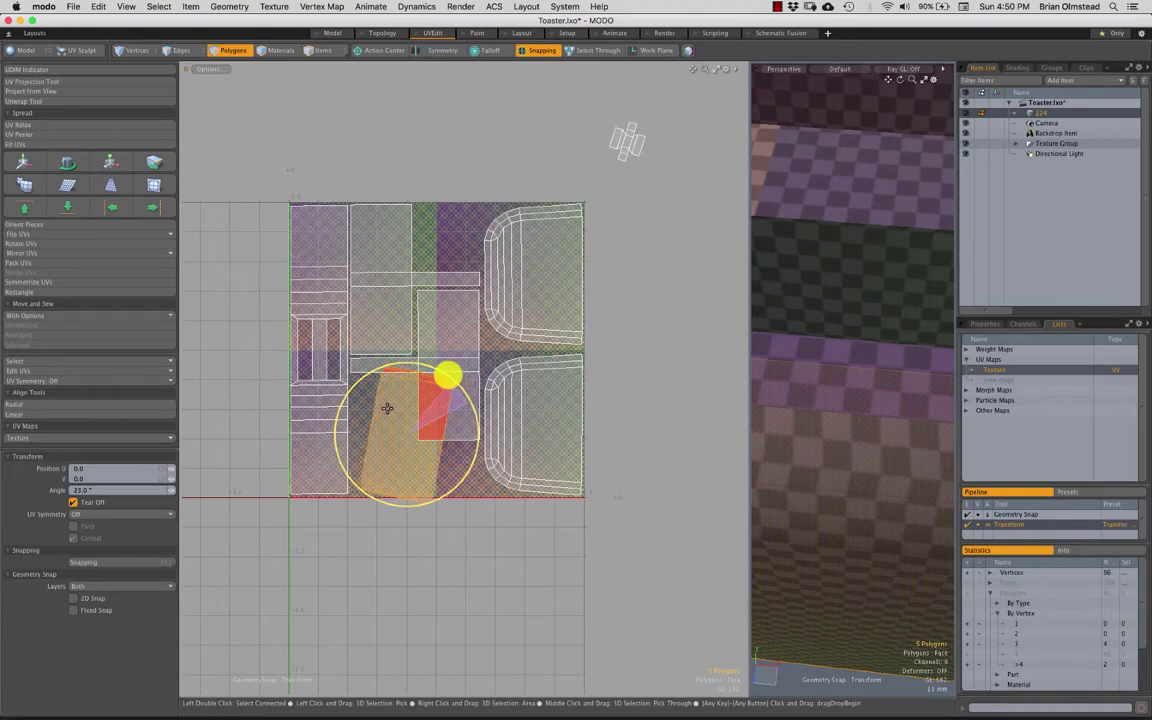
Step: Shift the rounded rectangular island by about -0.0719 in U and -0.0007 in V, against the wraparound strip
key("w")
scroll(424, 442, "up", 3)
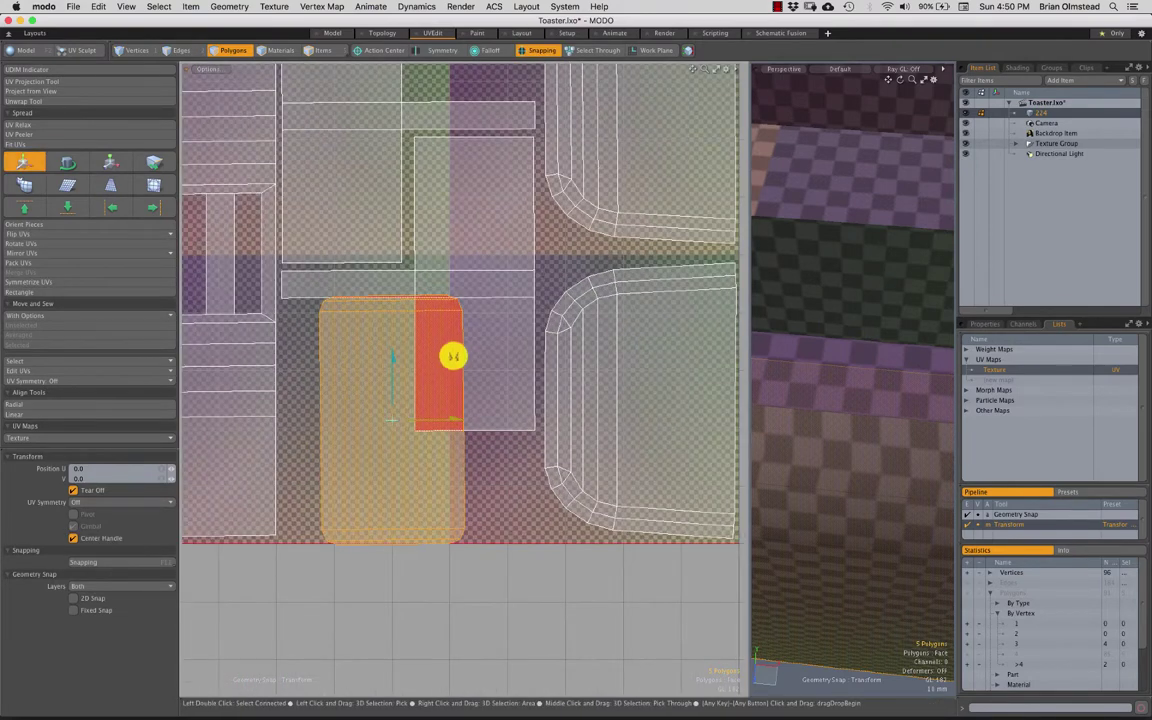
left_click_drag(450, 352, 408, 362)
scroll(398, 410, "up", 1)
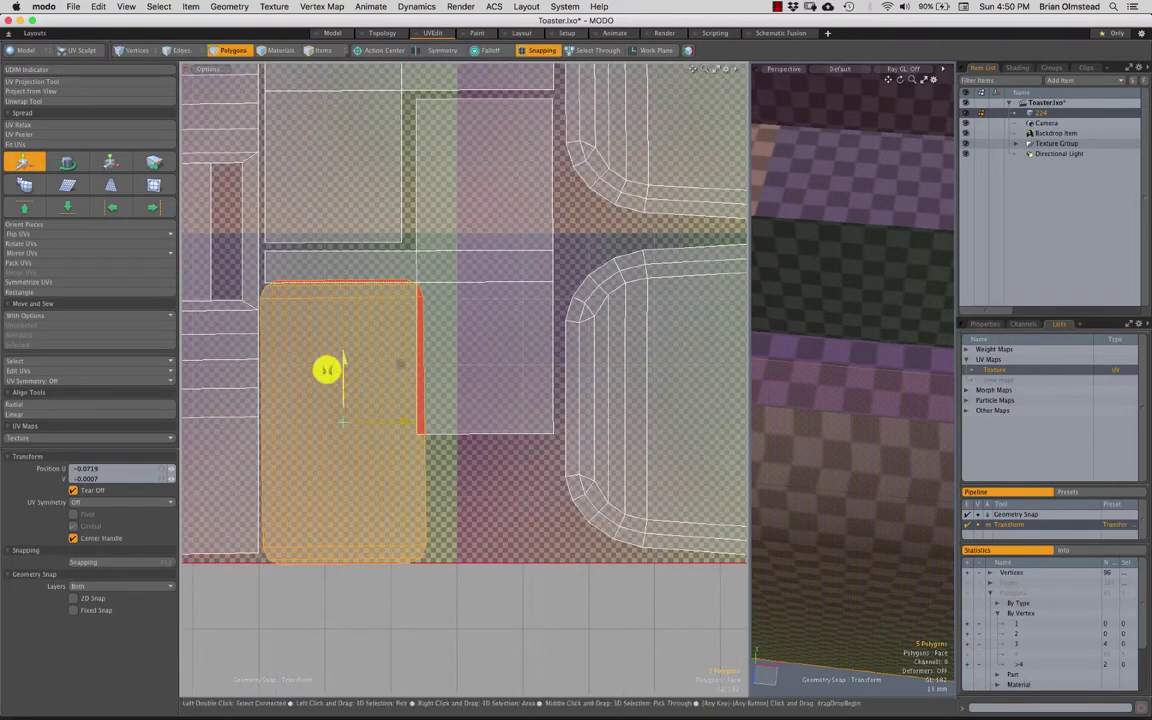
Step: Move the two narrow strip islands into the gap at the tile's upper edge, by about (-1.315, 0.54) and (-1.3, 0.78)
scroll(381, 440, "down", 5)
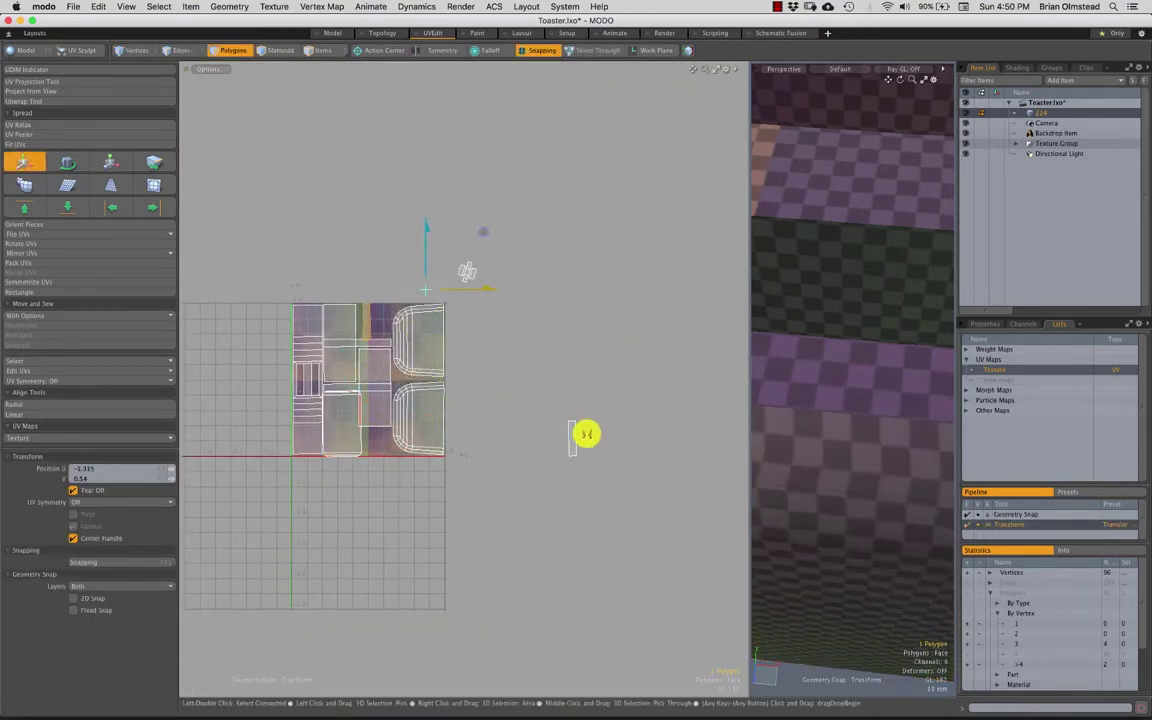
key("space")
key("w")
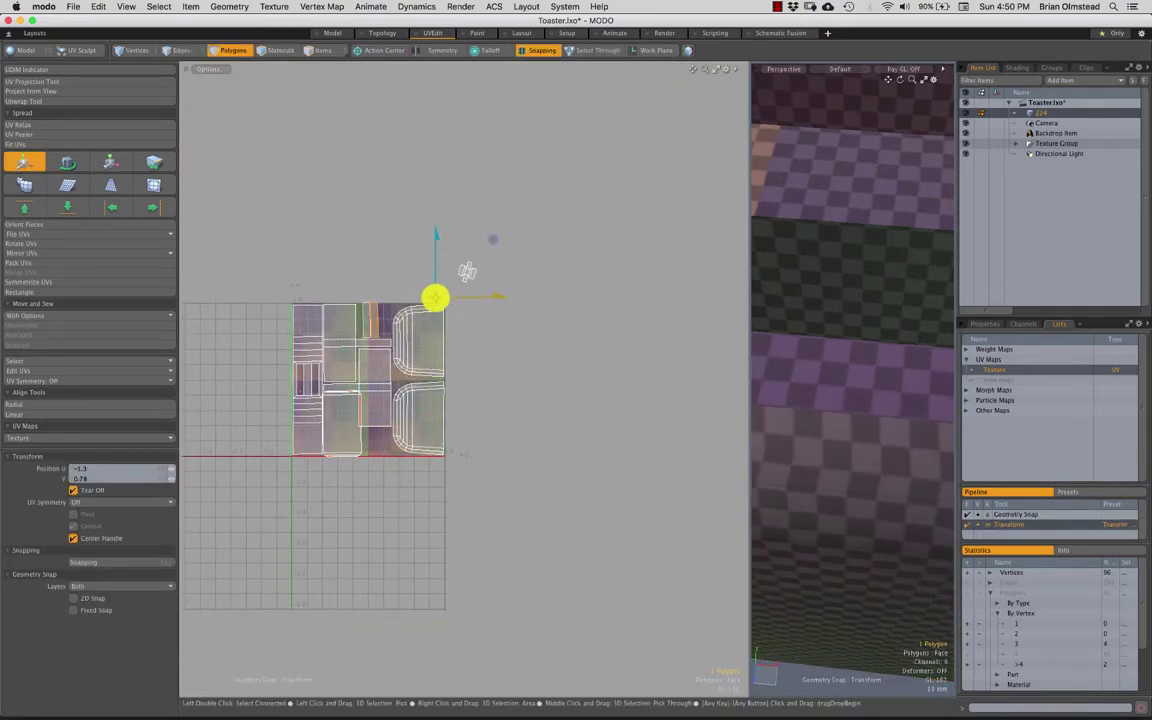
scroll(380, 330, "up", 10)
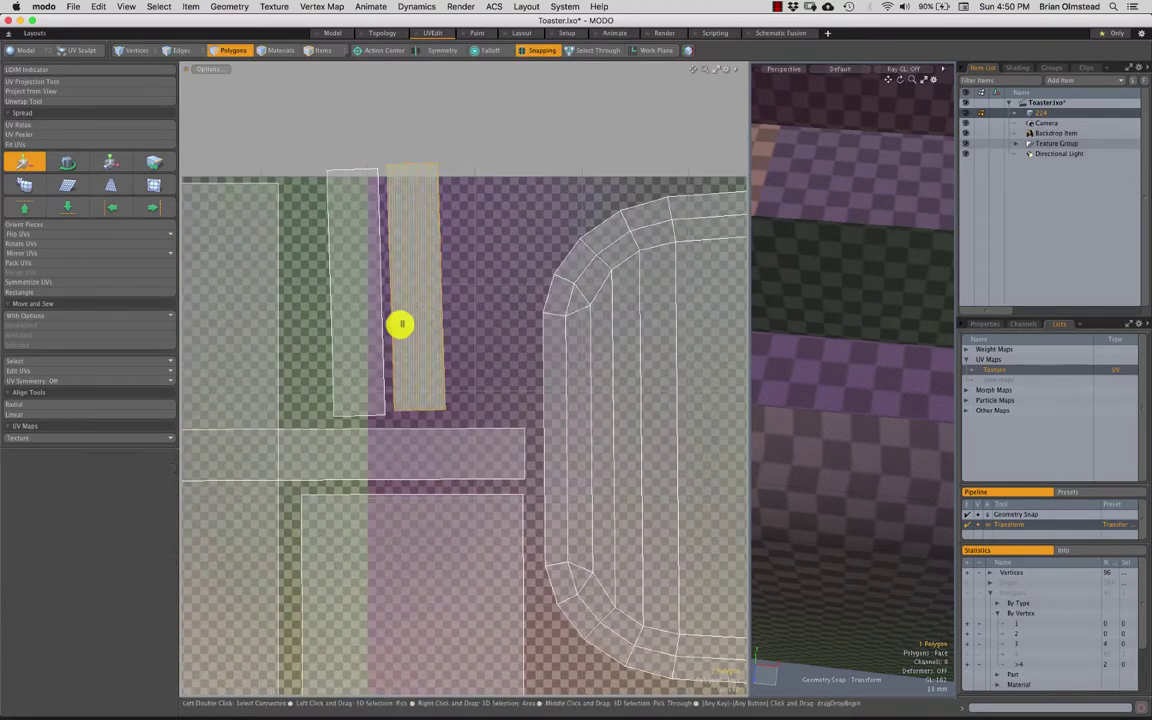
Step: Select both narrow strip islands, rotate them to lie horizontally, and move them between the first T-shaped island and the rounded panel
key("space")
left_click(369, 317, "shift")
key("w")
left_click_drag(455, 273, 404, 347)
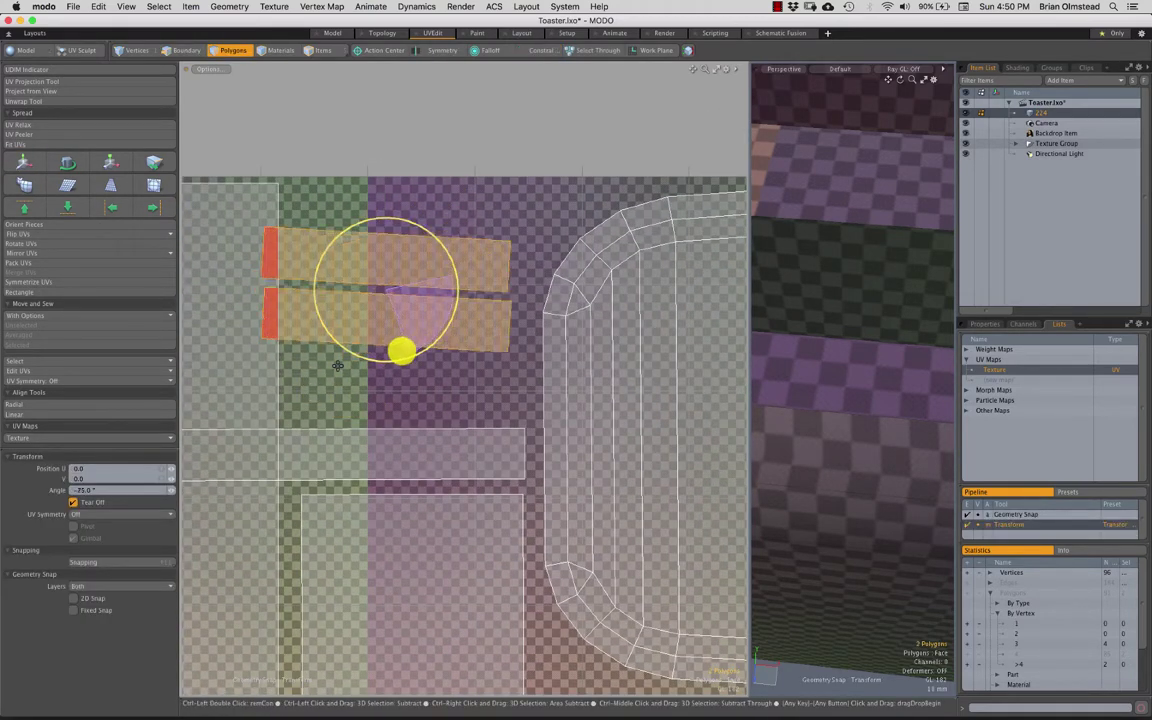
key("w")
left_click_drag(476, 252, 494, 169)
Step: Position each narrow strip individually above the first T-shaped island's arm, leaving a gap between the two strips
key("space")
left_click(424, 244)
key("w")
key("space")
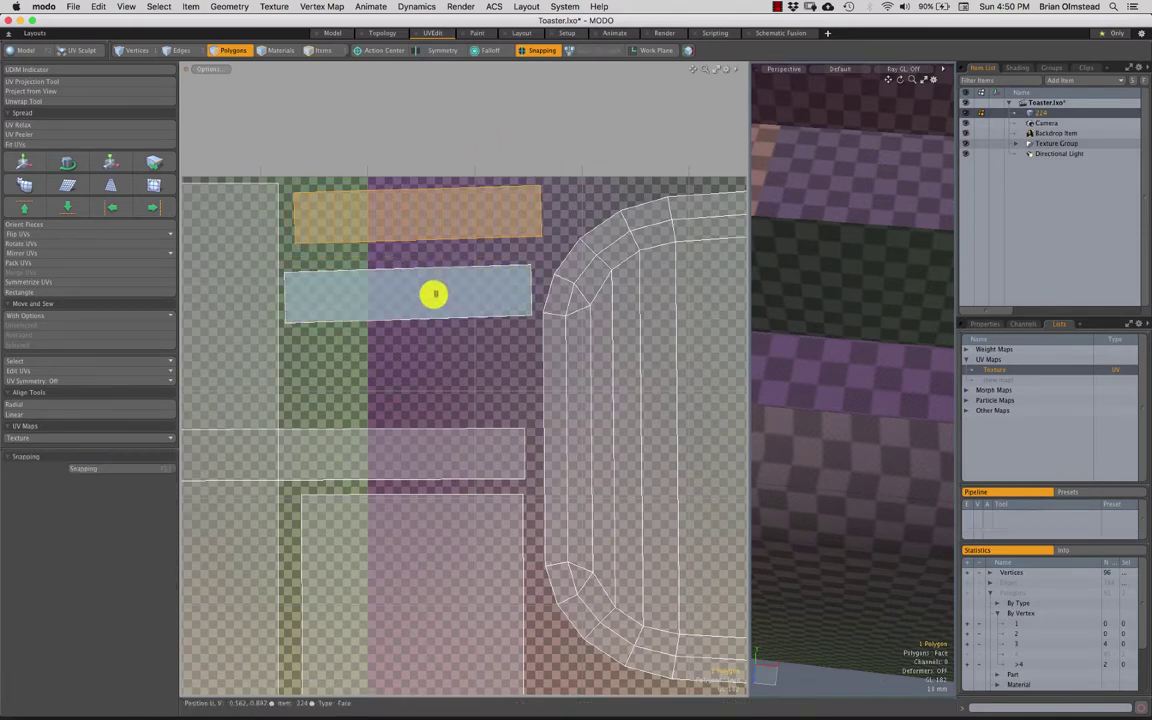
left_click(432, 290)
key("w")
key("space")
left_click(427, 363)
Step: Move the small cross-shaped island by about -0.593 in U and -1.13 in V, into the gap at the tile's lower edge
left_click_drag(483, 428, 601, 336, "ctrl+alt")
left_click_drag(601, 336, 572, 308, "alt+shift")
left_click(603, 275)
key("w")
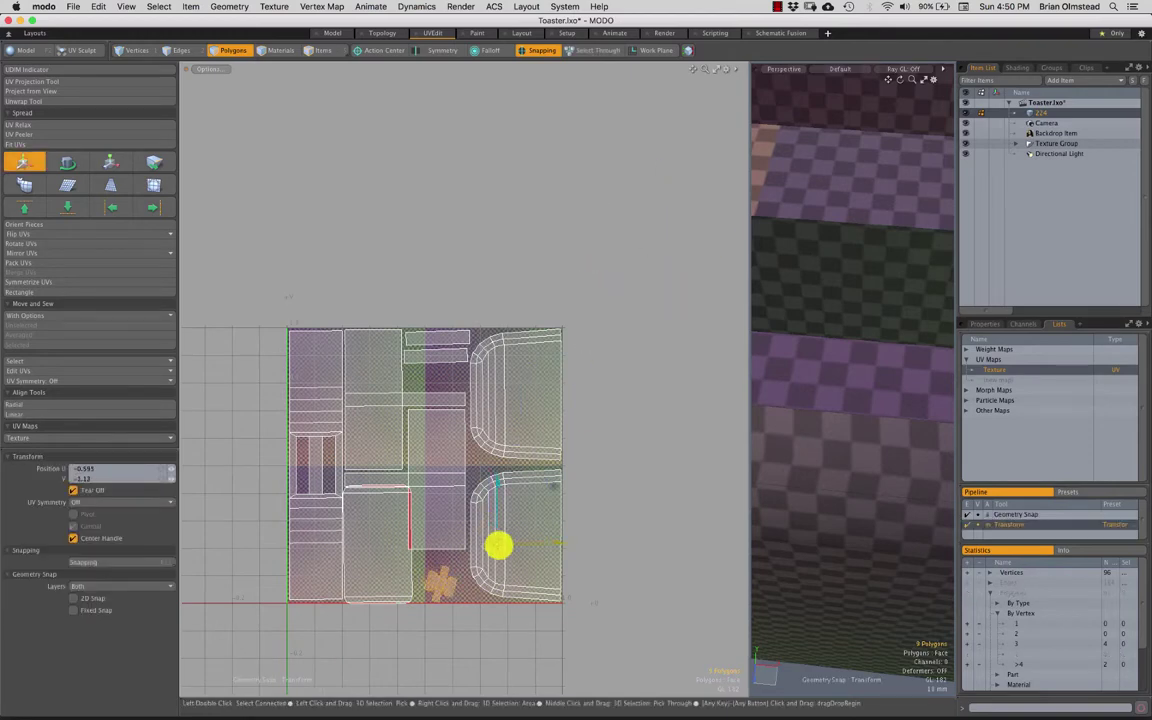
left_click_drag(499, 545, 504, 544)
Step: Rotate the small cross-shaped island by -90° and position it below the second T-shaped island
left_click_drag(461, 606, 465, 420, "alt")
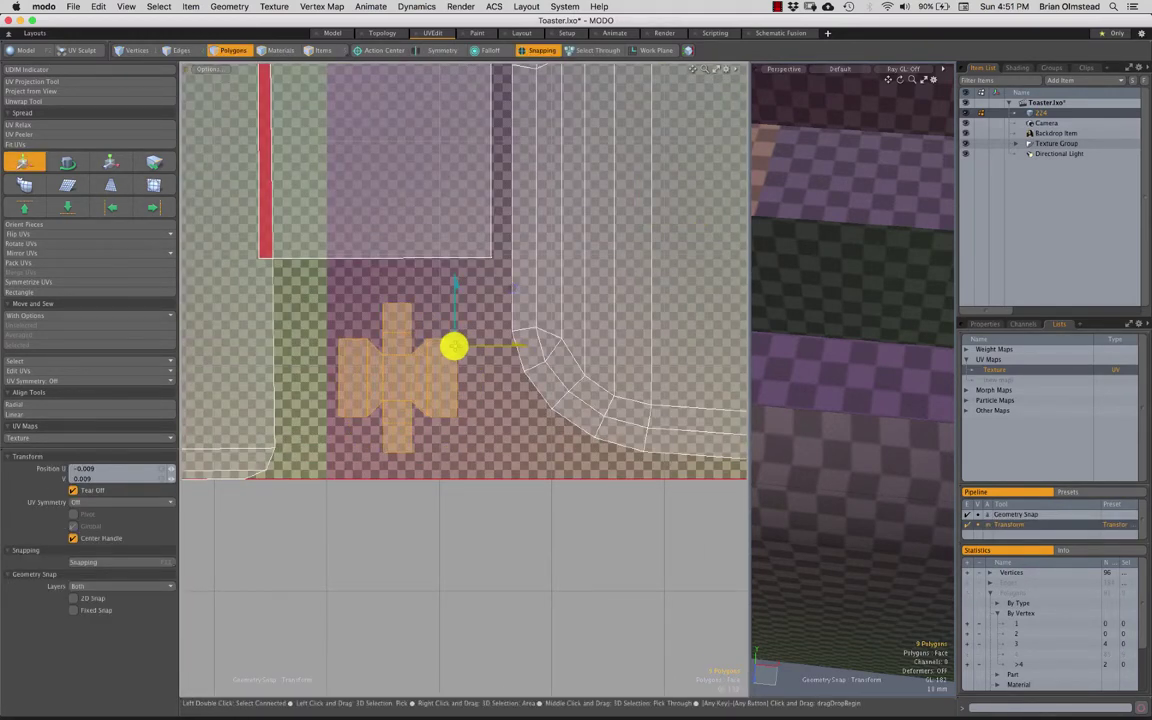
key("e")
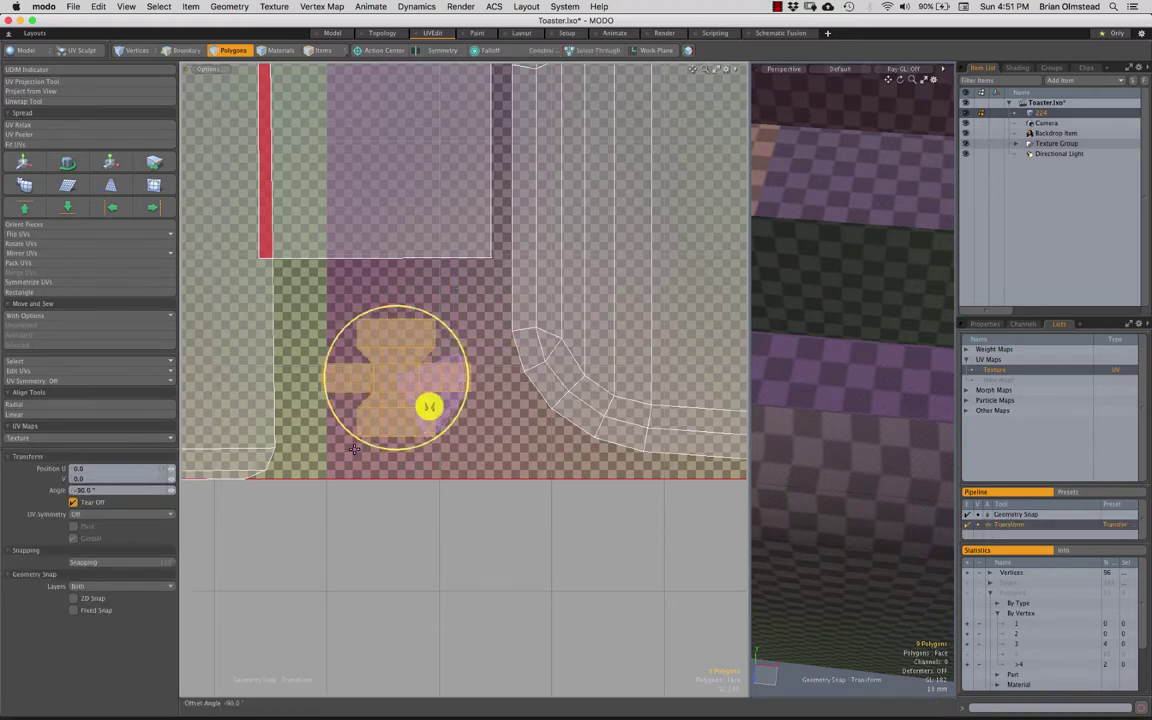
key("w")
left_click_drag(476, 334, 285, 365)
left_click_drag(285, 365, 417, 324, "alt")
key("space")
Step: Examine the overlap between the rounded rectangular island and the second T-shaped island, and the margin at the tile's upper edge
left_click(408, 397)
key("]")
left_click_drag(424, 255, 437, 258, "alt")
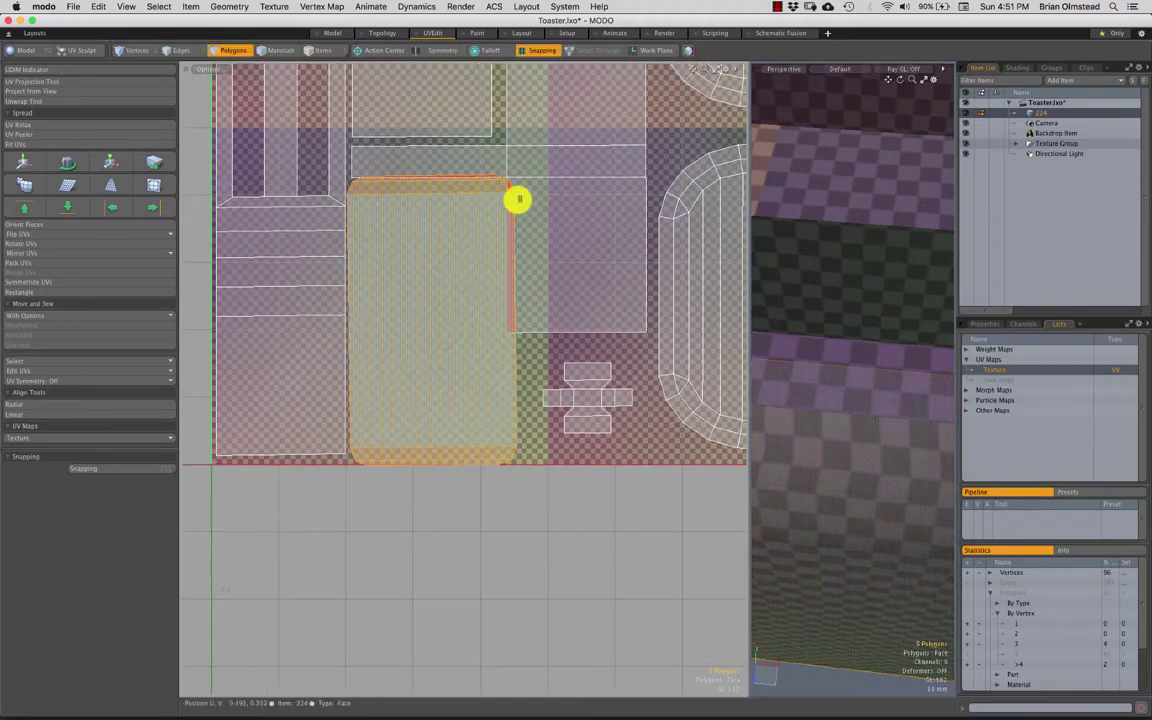
scroll(494, 257, "up", 5)
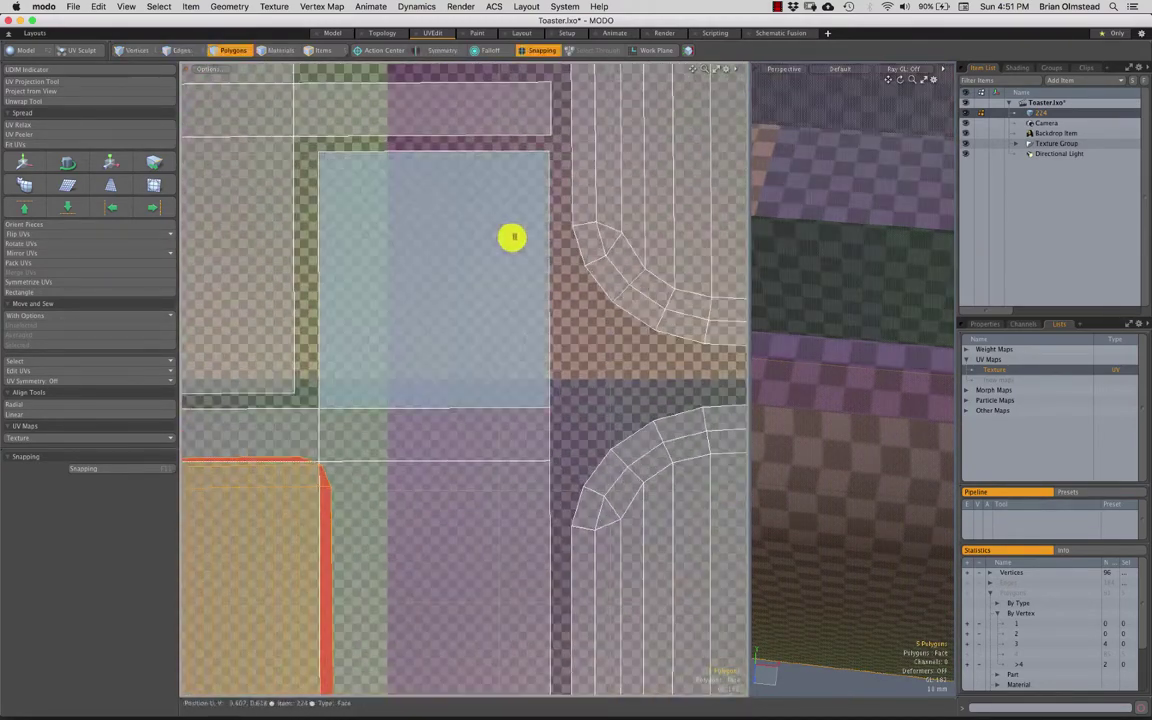
key("w")
left_click_drag(292, 120, 480, 324, "alt")
left_click_drag(683, 493, 457, 233, "alt")
key("Escape")
double_click(470, 357)
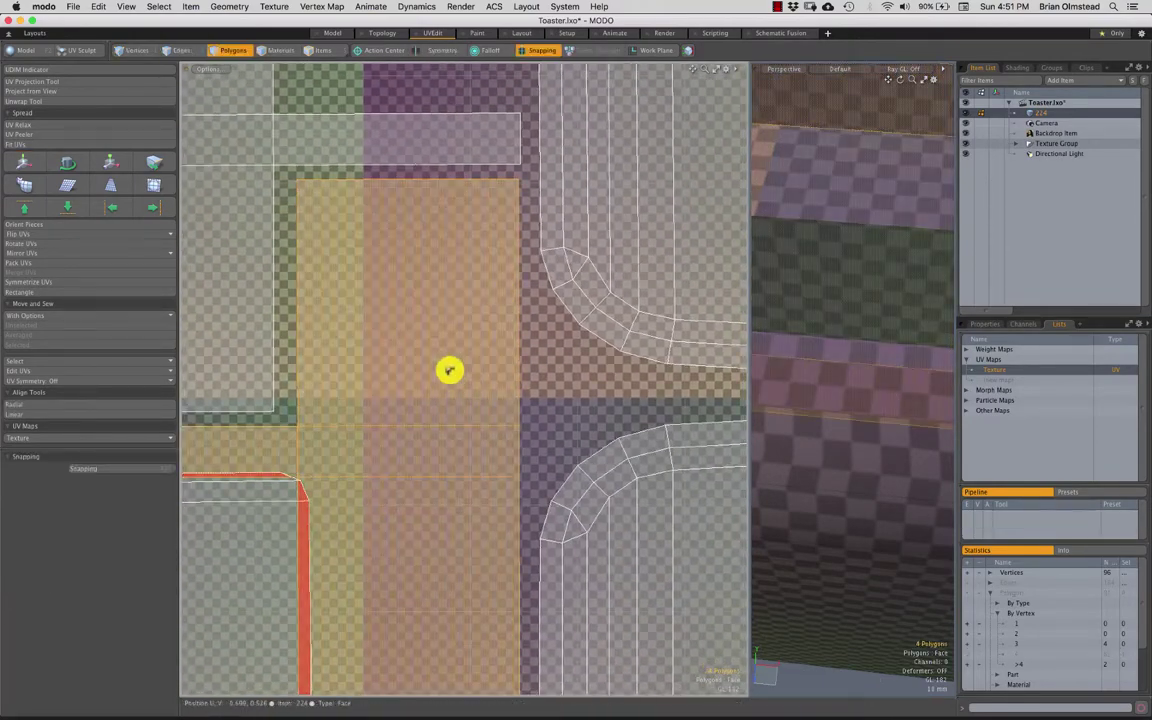
left_click_drag(450, 370, 272, 122, "ctrl+alt")
left_click_drag(272, 122, 425, 241, "alt")
scroll(440, 300, "up", 5)
key("3")
left_click(448, 296)
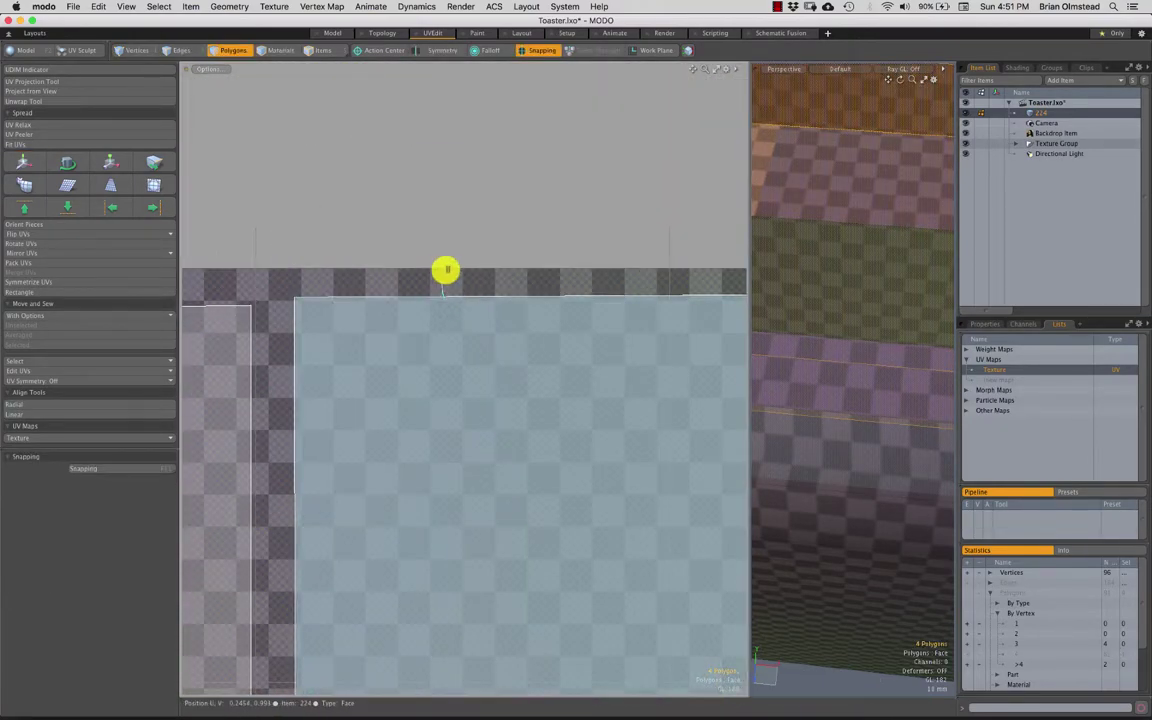
left_click(440, 281)
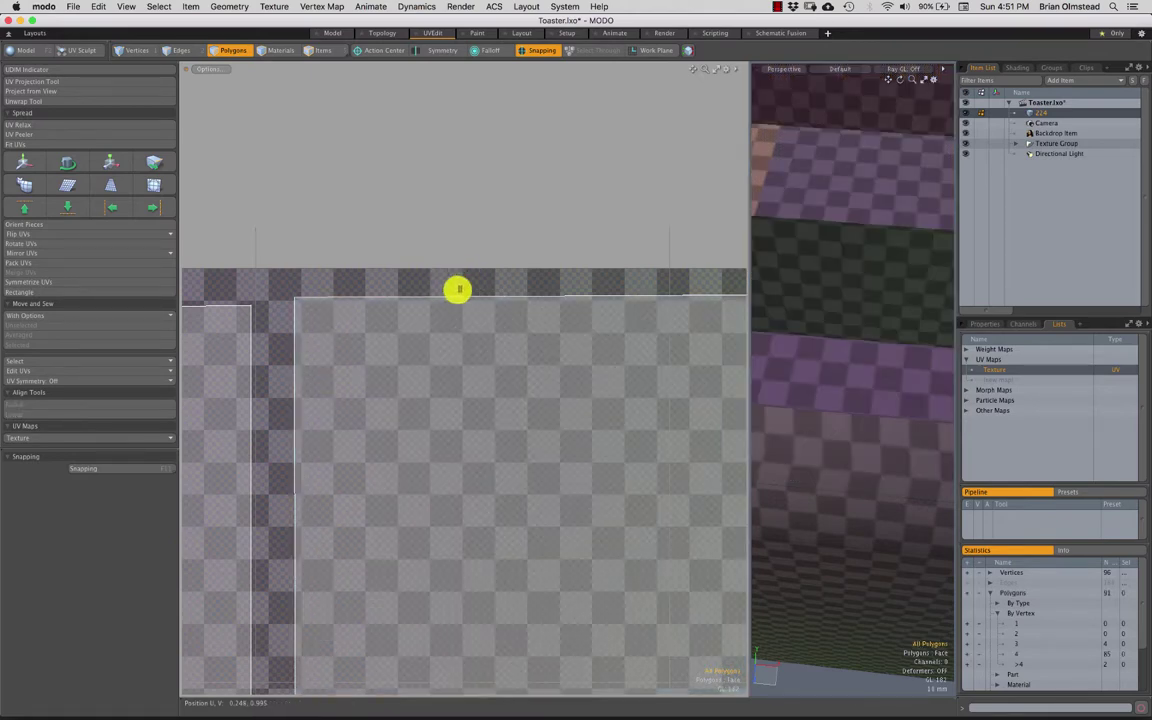
Step: Move the second T-shaped island by about 0.0095 in U and 0.006 in V, closer to the first T-shaped island
left_click_drag(488, 404, 451, 293, "ctrl+alt")
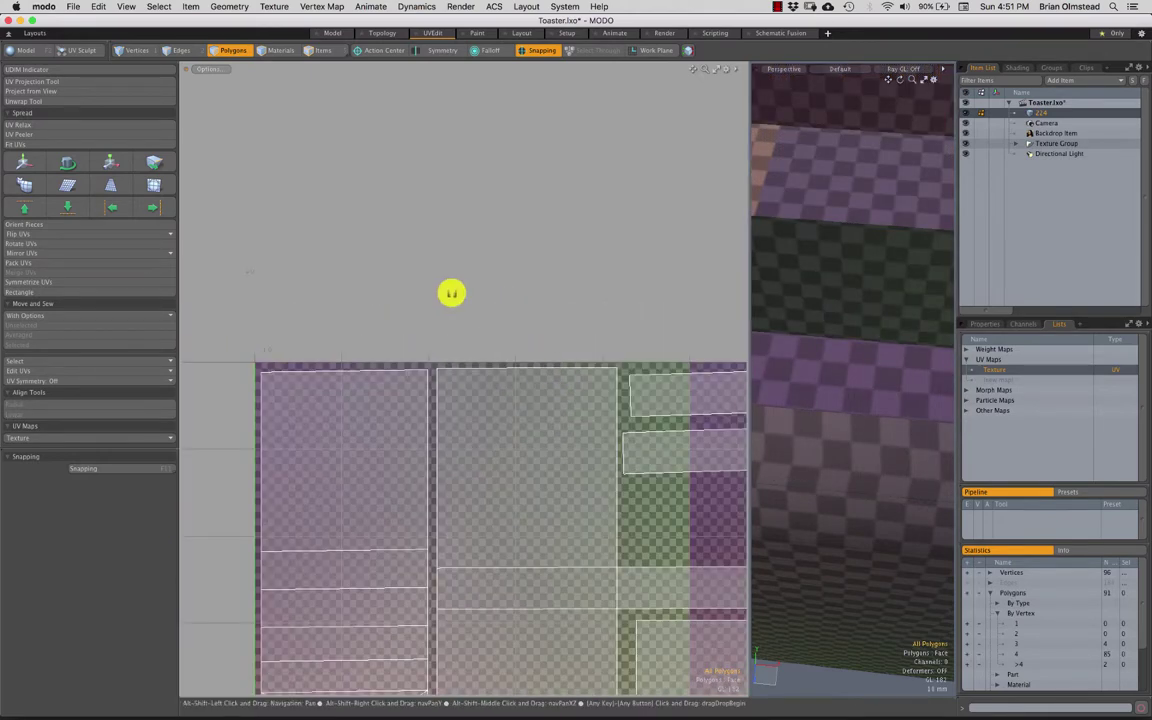
left_click_drag(650, 500, 494, 299, "alt+shift")
key("w")
scroll(490, 325, "up", 3)
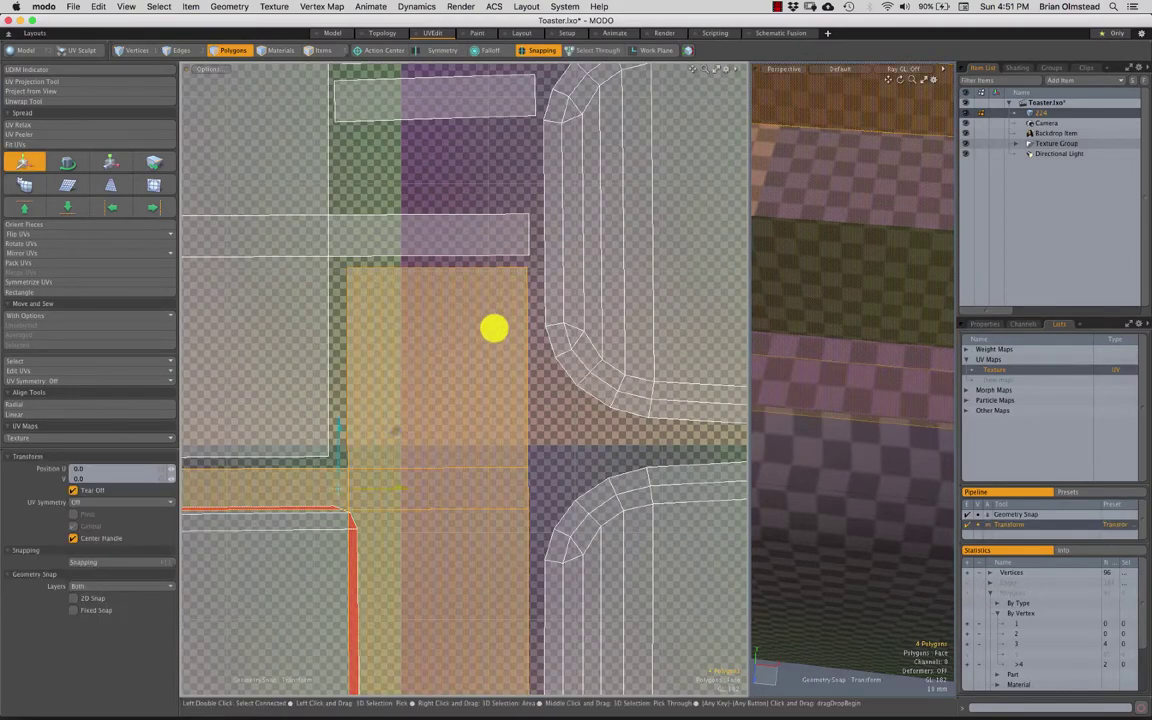
left_click_drag(577, 234, 584, 230)
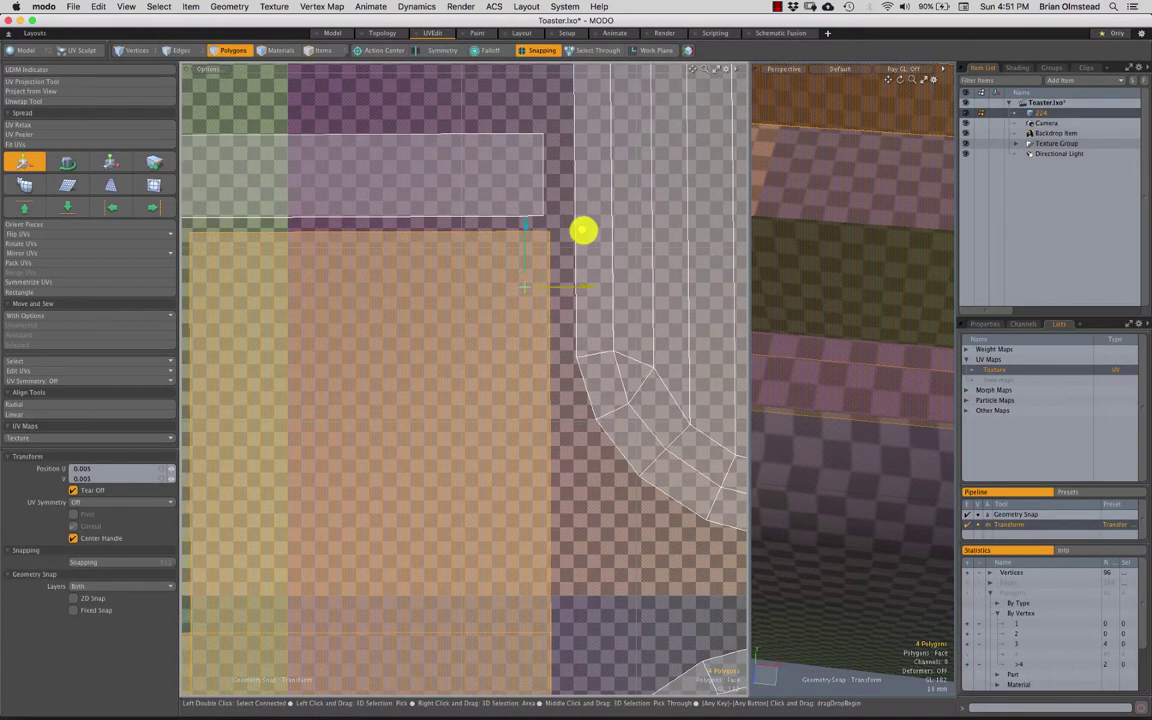
scroll(533, 333, "down", 5)
left_click_drag(545, 357, 550, 345, "alt+shift")
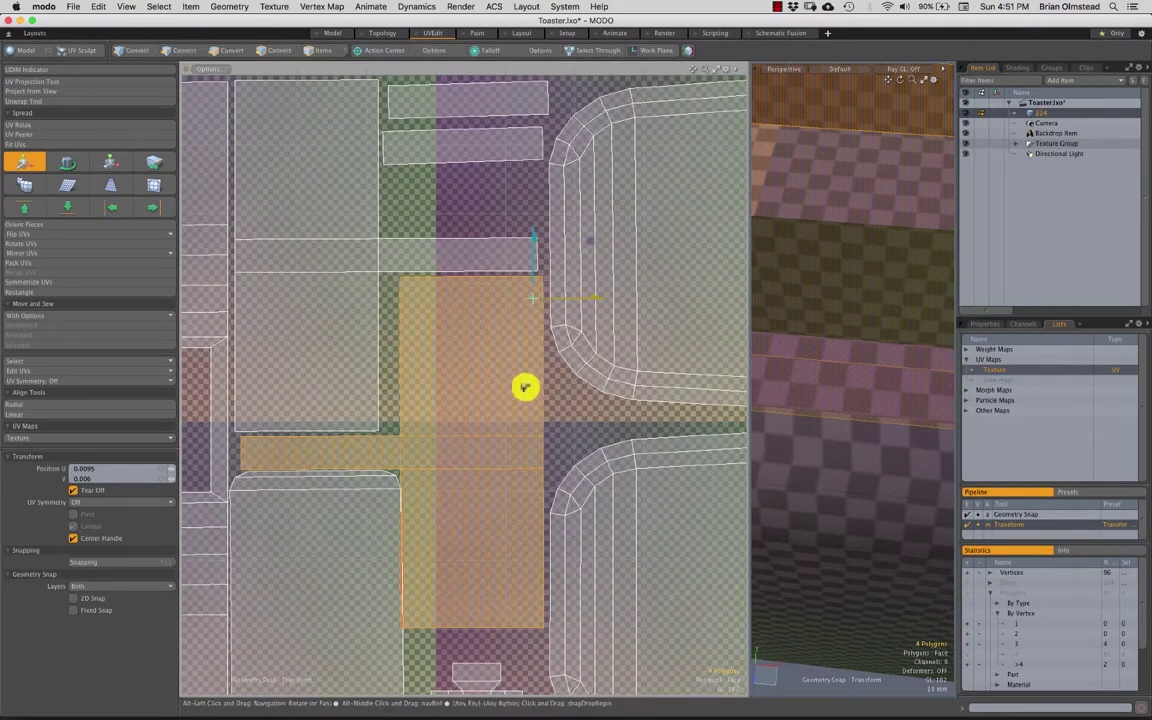
left_click_drag(440, 365, 552, 278, "alt+shift")
key("q")
Step: Select the rounded rectangular island and scale it down slightly so it clears the second T-shaped island
double_click(411, 445)
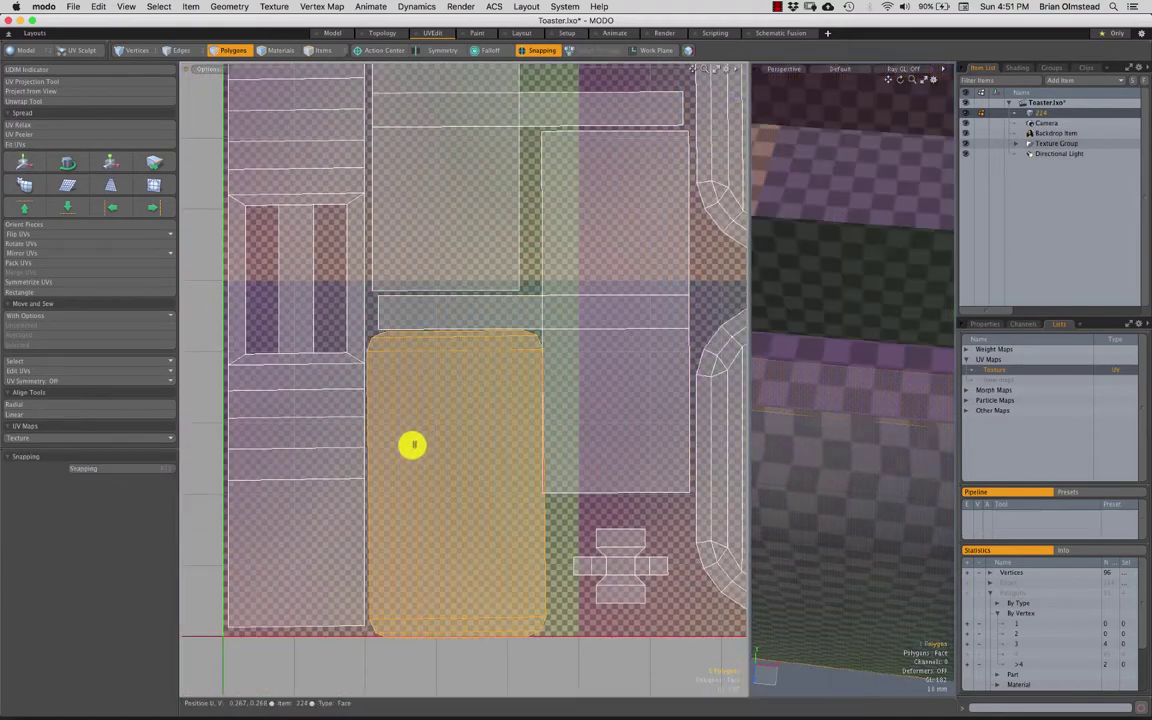
left_click_drag(459, 489, 475, 360, "alt+shift")
key("r")
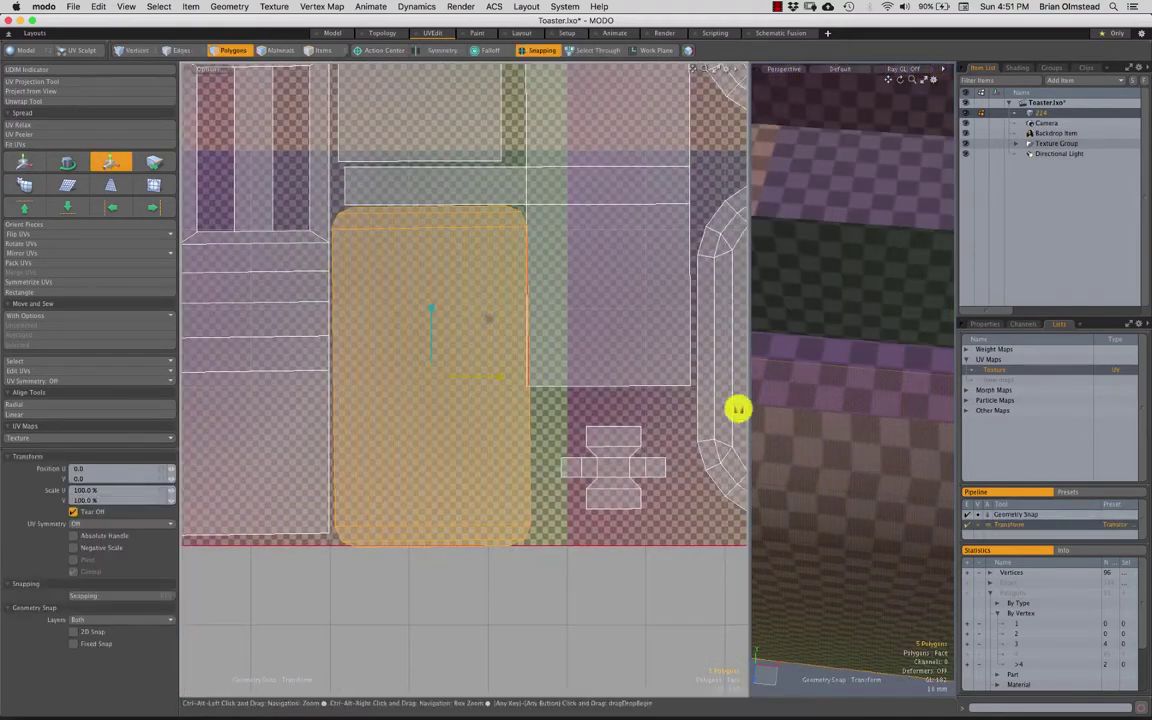
left_click_drag(781, 428, 816, 300, "alt")
key("shift+a")
left_click_drag(785, 398, 565, 299, "ctrl+alt")
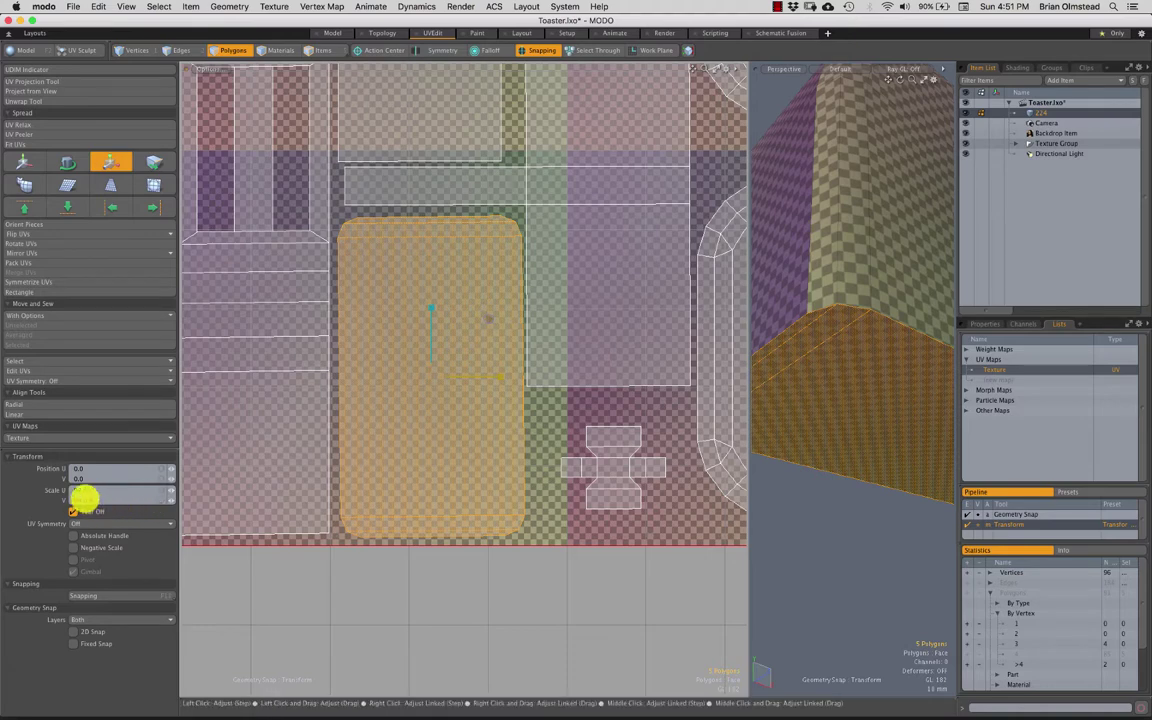
Step: Nudge the rounded rectangular island slightly upward and away from the second T-shaped island, and deselect it
key("e")
scroll(479, 332, "up", 2)
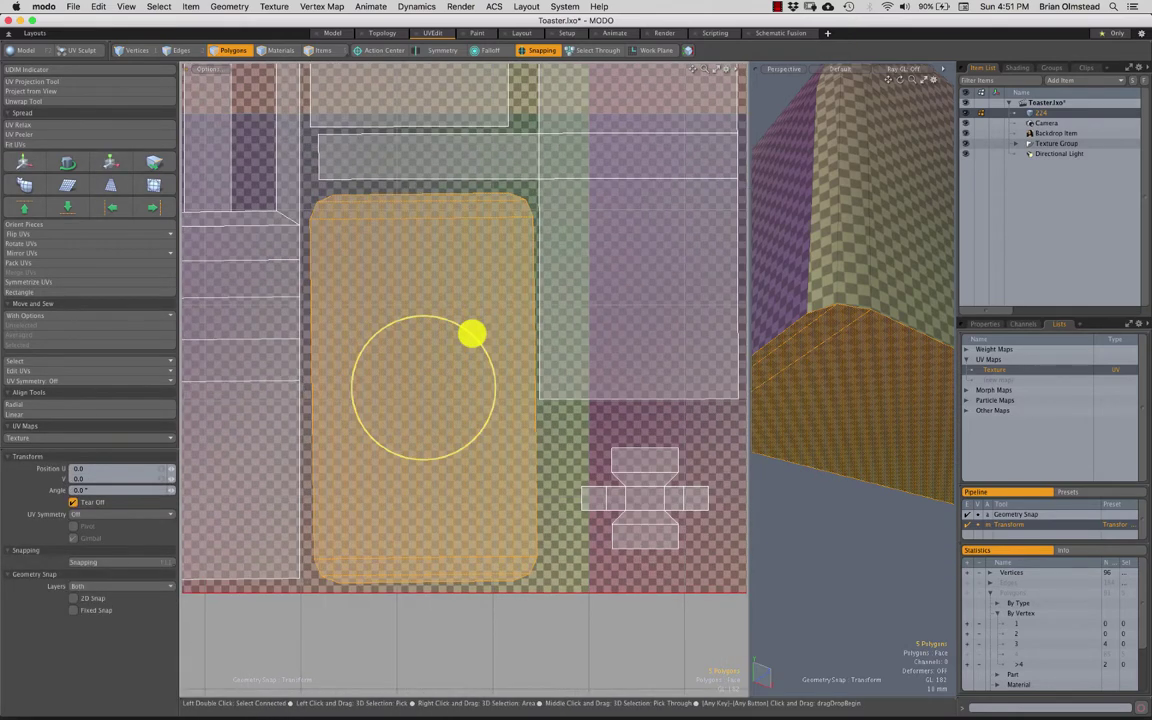
key("w")
scroll(467, 337, "up", 2)
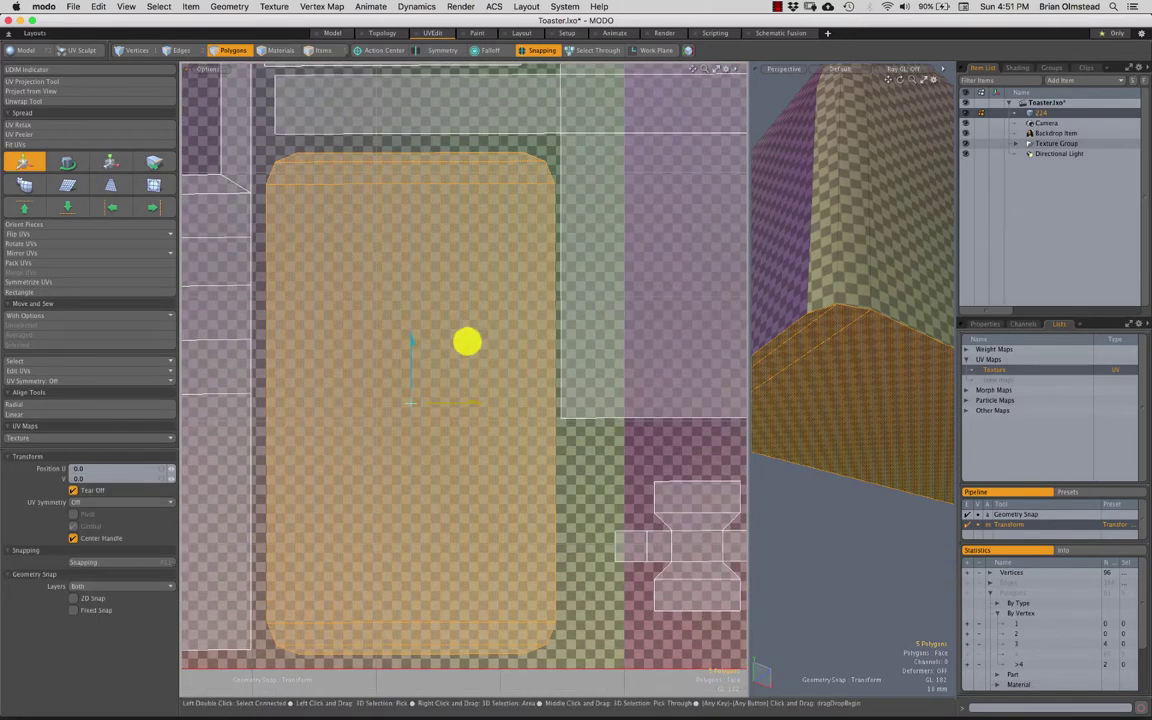
key("y")
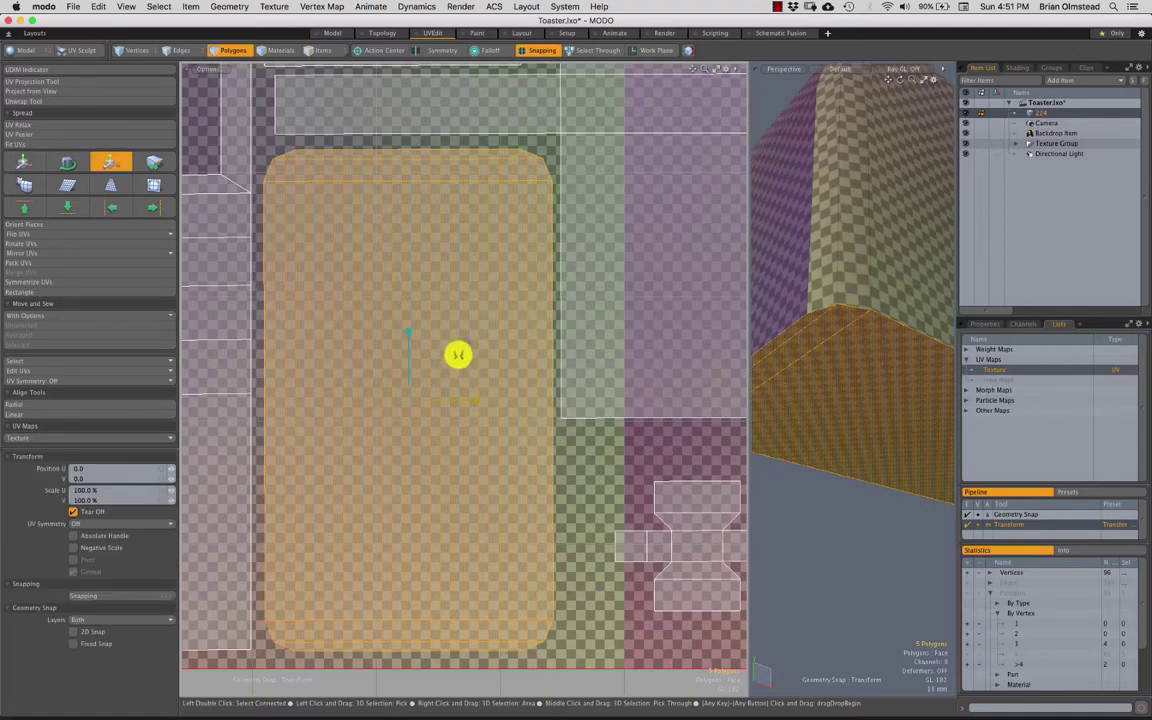
left_click_drag(466, 344, 462, 345)
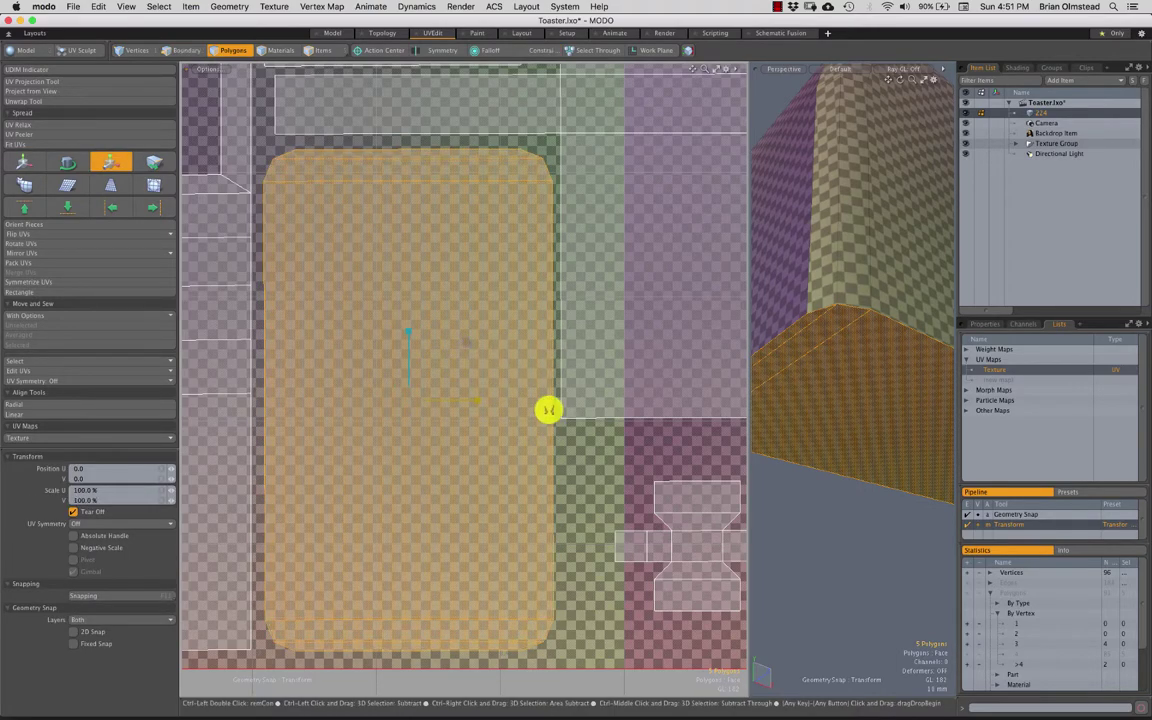
key("q")
left_click(596, 455)
Step: Select the small cross-shaped island, scale it up to about 159.5 %, and center it in the gap below the second T-shaped island
scroll(596, 454, "down", 3)
left_click_drag(594, 437, 508, 376, "alt")
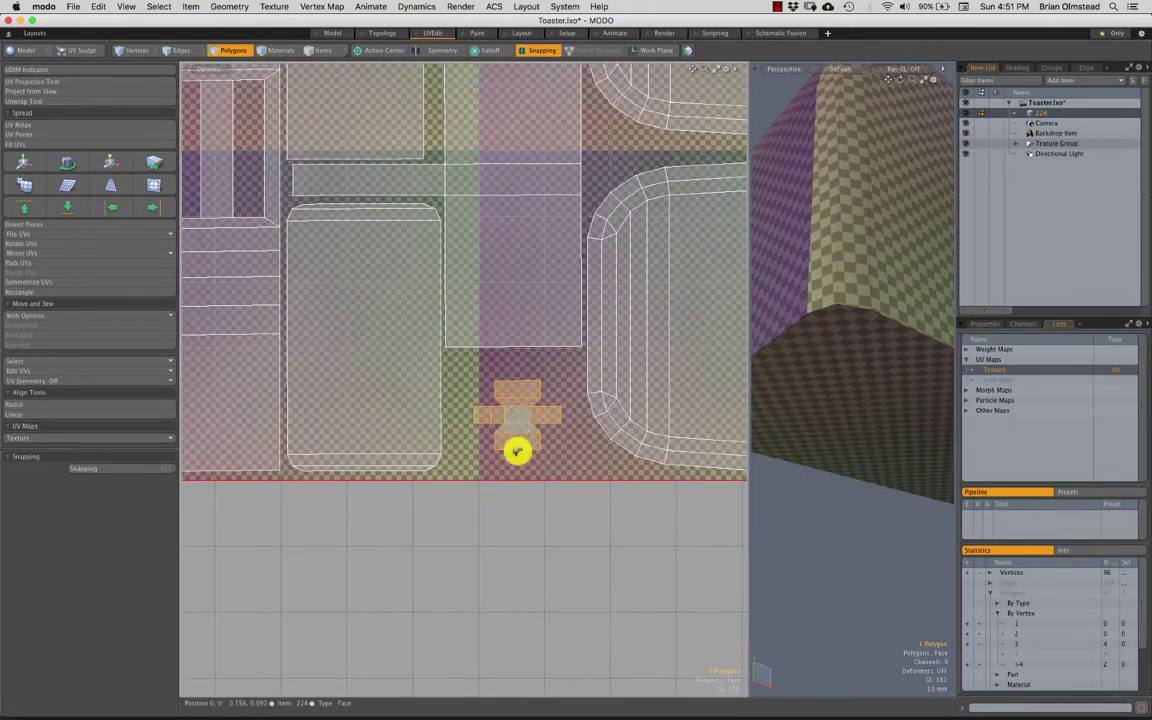
double_click(517, 449)
scroll(499, 481, "down", 1)
left_click_drag(594, 418, 560, 399, "alt")
key("shift+a")
mouse_move(826, 418)
left_mouse_down("alt")
mouse_move(731, 474)
mouse_move(839, 409)
mouse_move(802, 386)
mouse_move(855, 313)
mouse_move(838, 303)
mouse_move(887, 288)
mouse_move(830, 325)
mouse_move(852, 303)
left_mouse_up("alt")
double_click(893, 352)
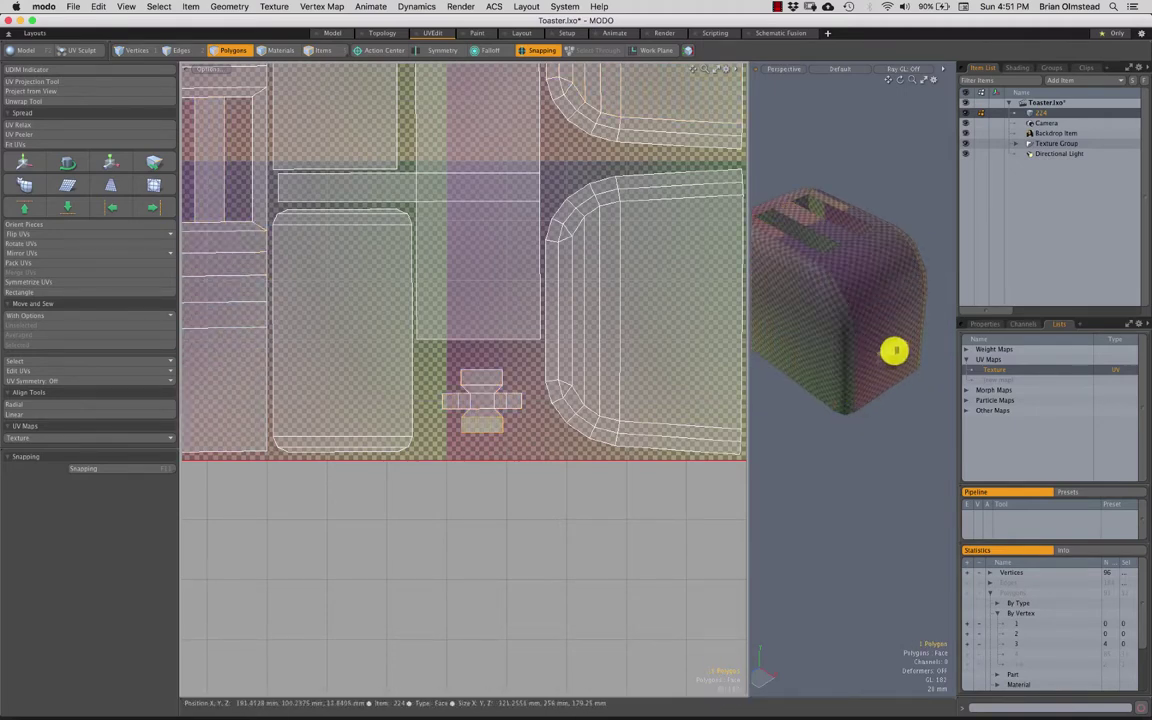
left_click_drag(499, 407, 571, 276, "ctrl+alt")
key("r")
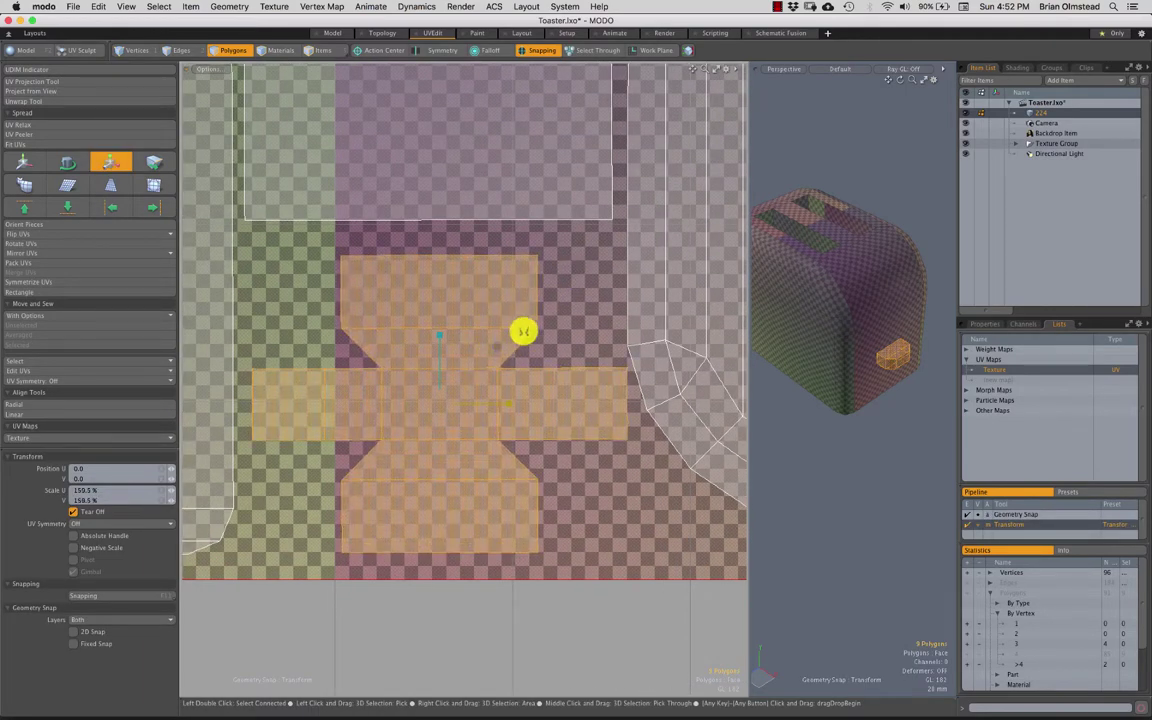
key("w")
left_click_drag(499, 345, 496, 350)
key("q")
left_click(545, 345)
Step: Inspect the toaster's bottom face and lever knob on the 3D model against their UV islands
left_click_drag(808, 370, 856, 360, "ctrl+alt")
key("3")
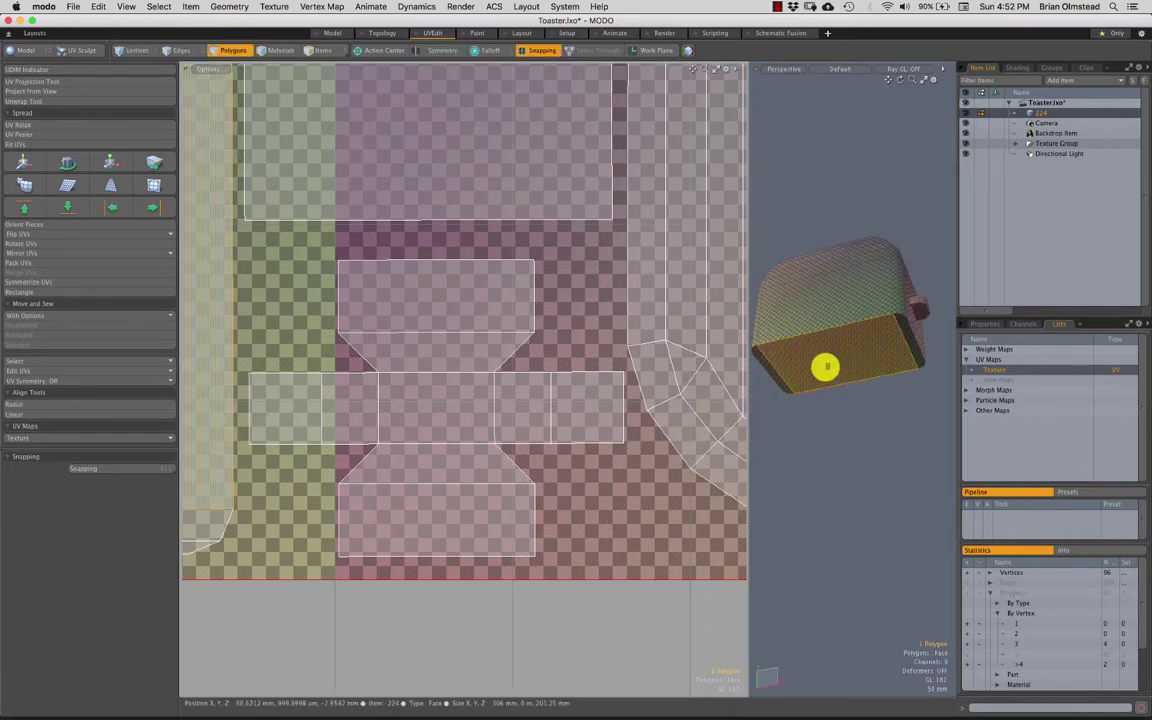
left_click_drag(811, 404, 827, 371, "alt")
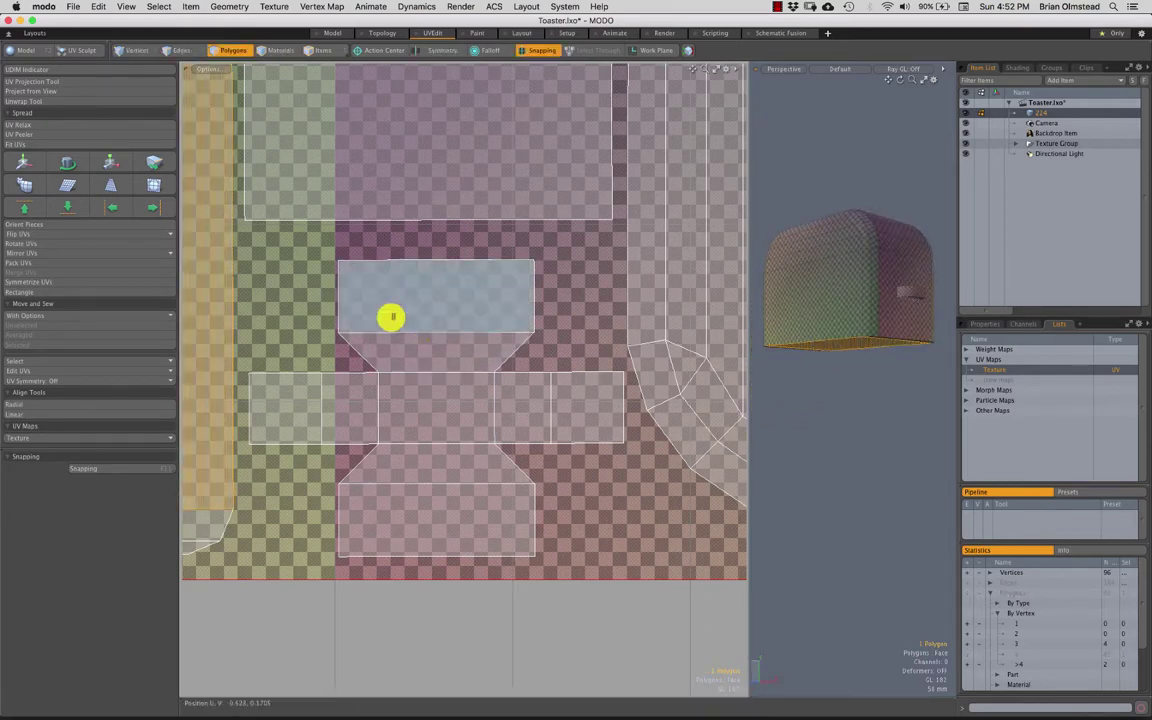
left_click_drag(770, 340, 755, 418, "alt")
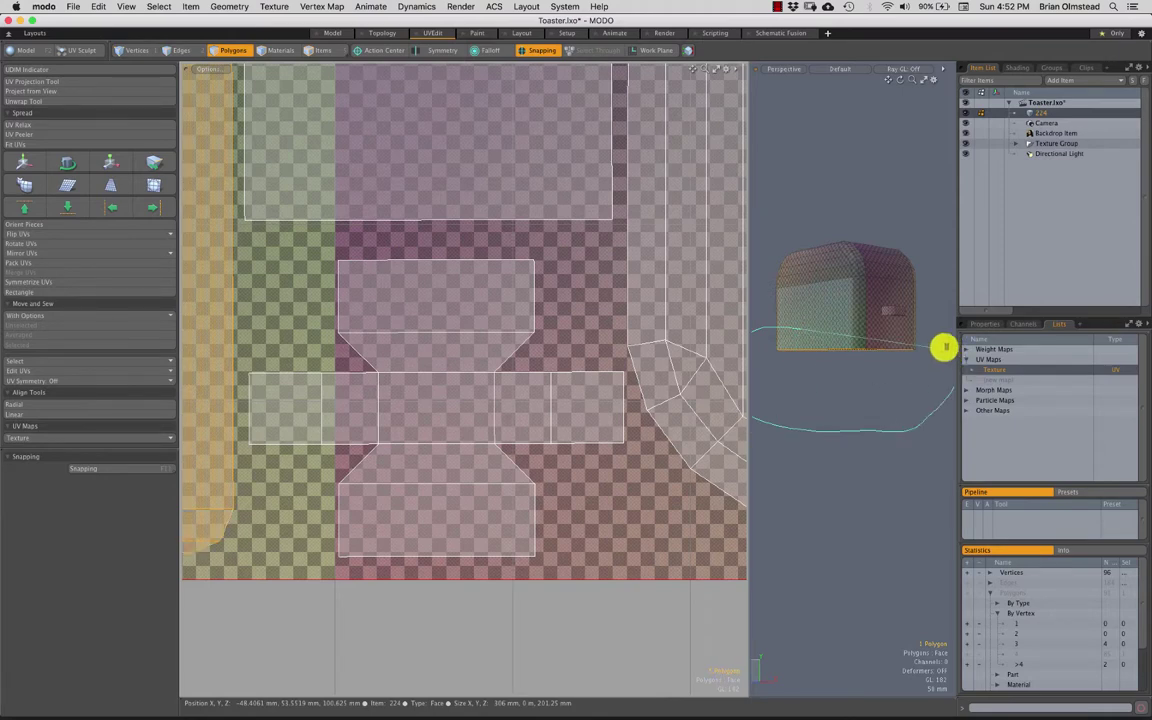
left_click_drag(944, 347, 836, 417, "alt")
scroll(836, 417, "up", 6)
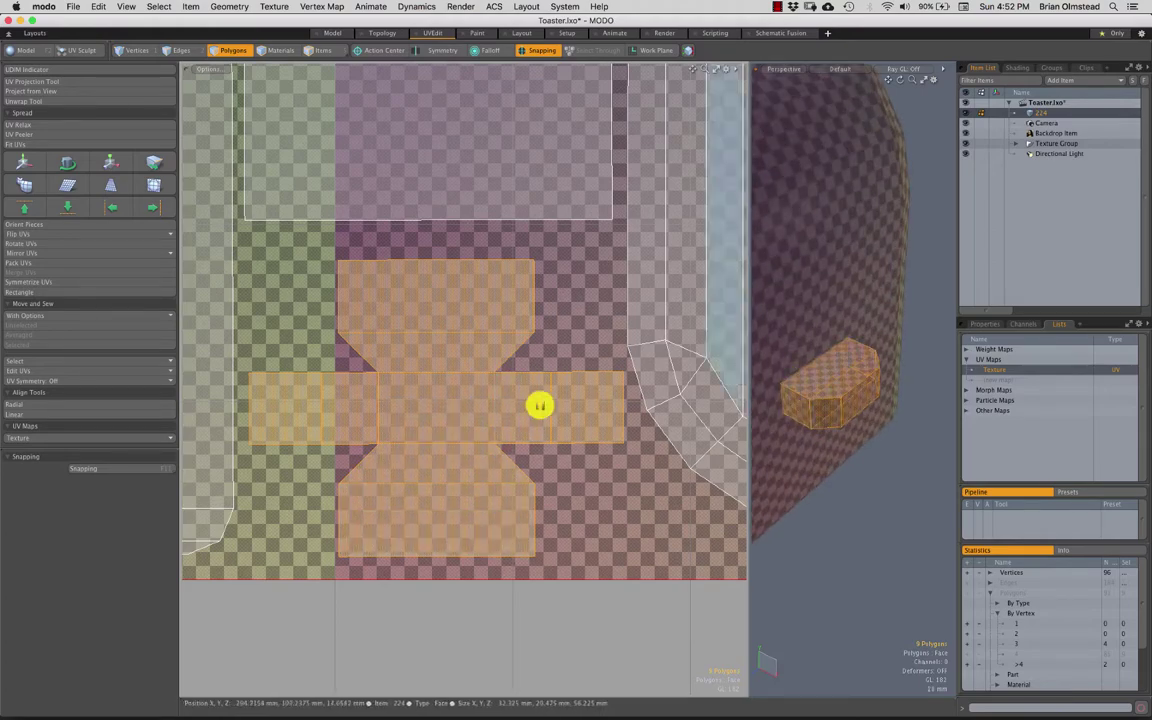
left_click(572, 504)
Step: Rotate the lower of the two loose rectangular strips slightly until it lies nearly level
left_click_drag(557, 496, 557, 203, "ctrl+alt")
scroll(502, 218, "up", 2)
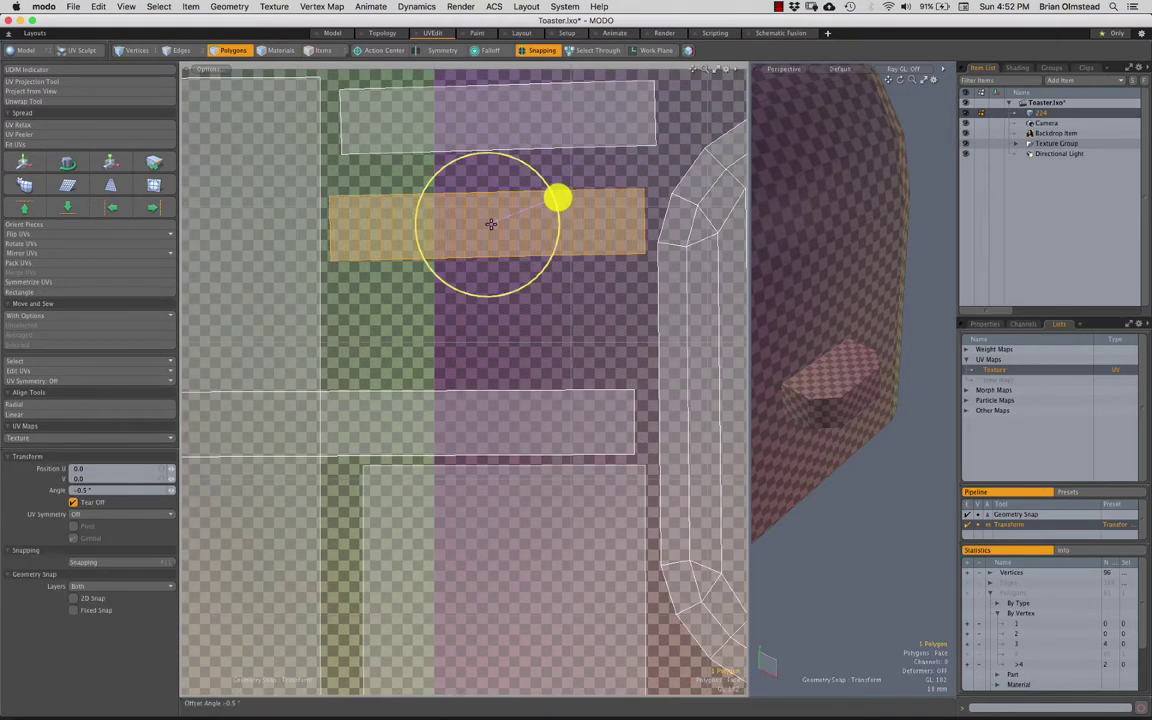
key("space")
Step: Align the upper and the lower loose rectangular strips one after the other with Orient Pieces, direction Horizontal
left_click(562, 128)
key("e")
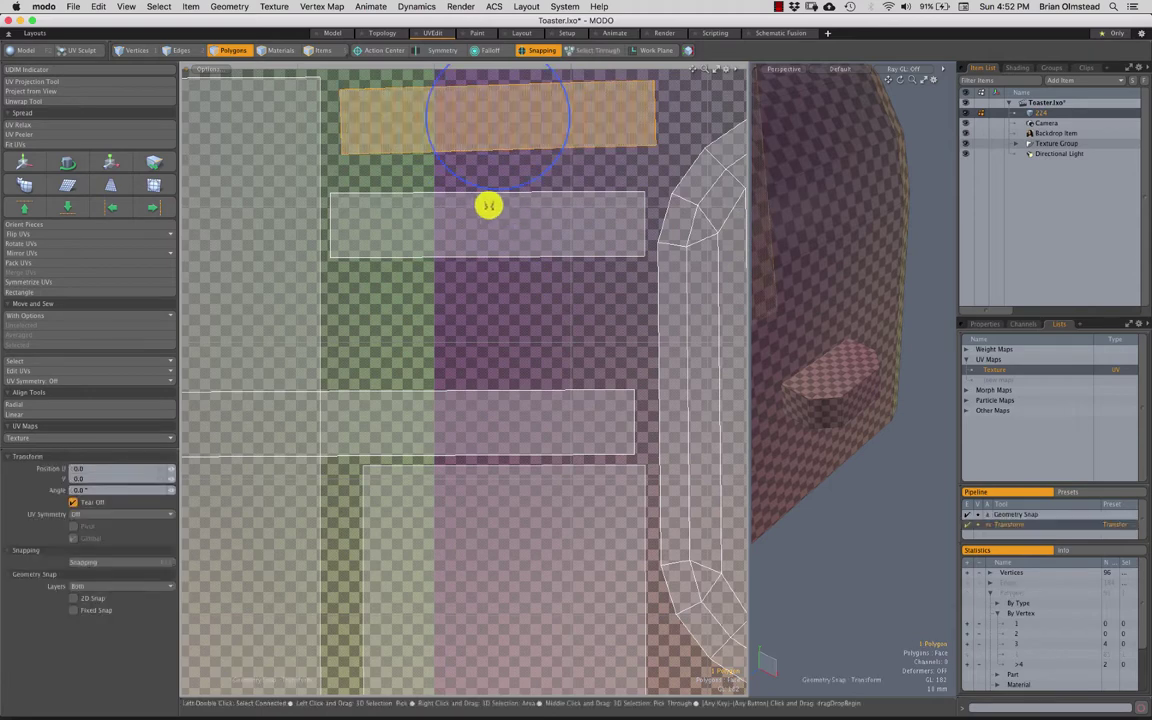
left_click_drag(376, 208, 364, 275, "alt+shift")
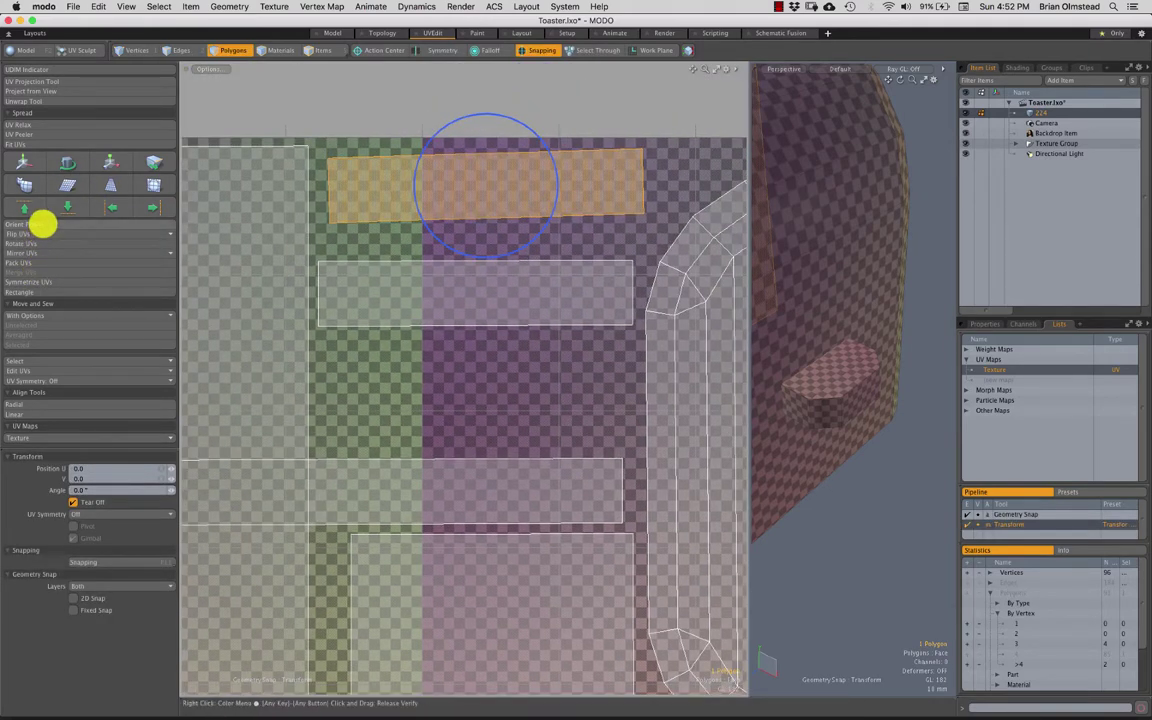
left_click(42, 224)
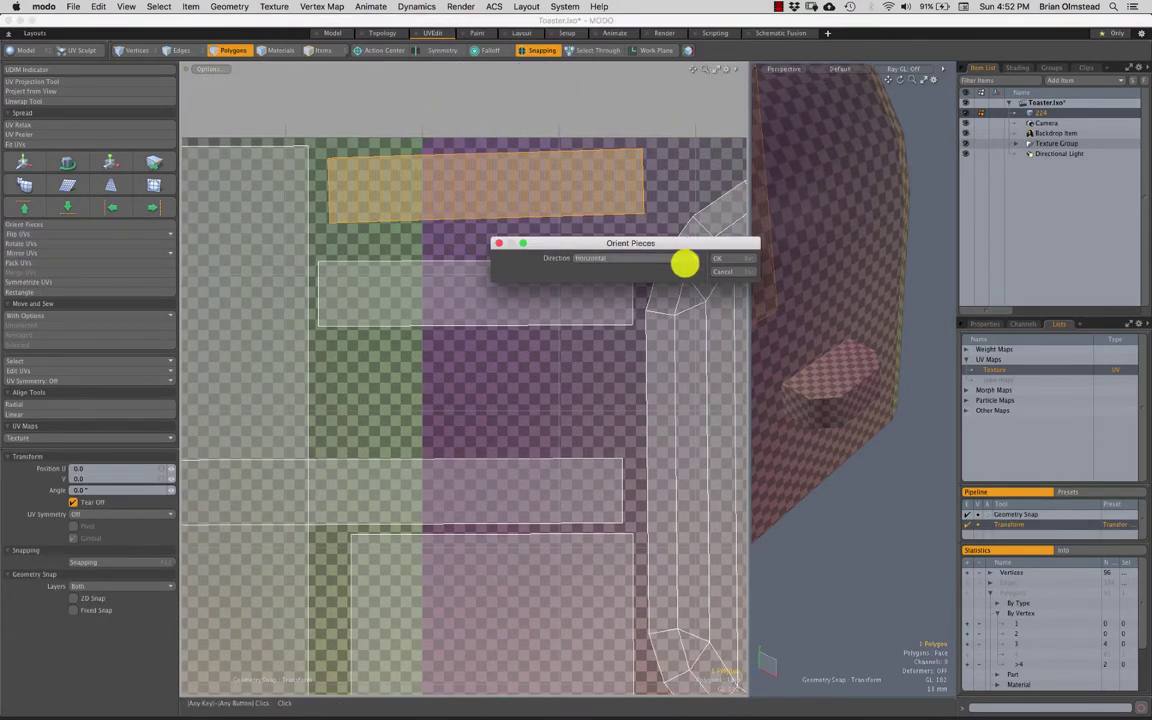
left_click(705, 260)
left_click(453, 301)
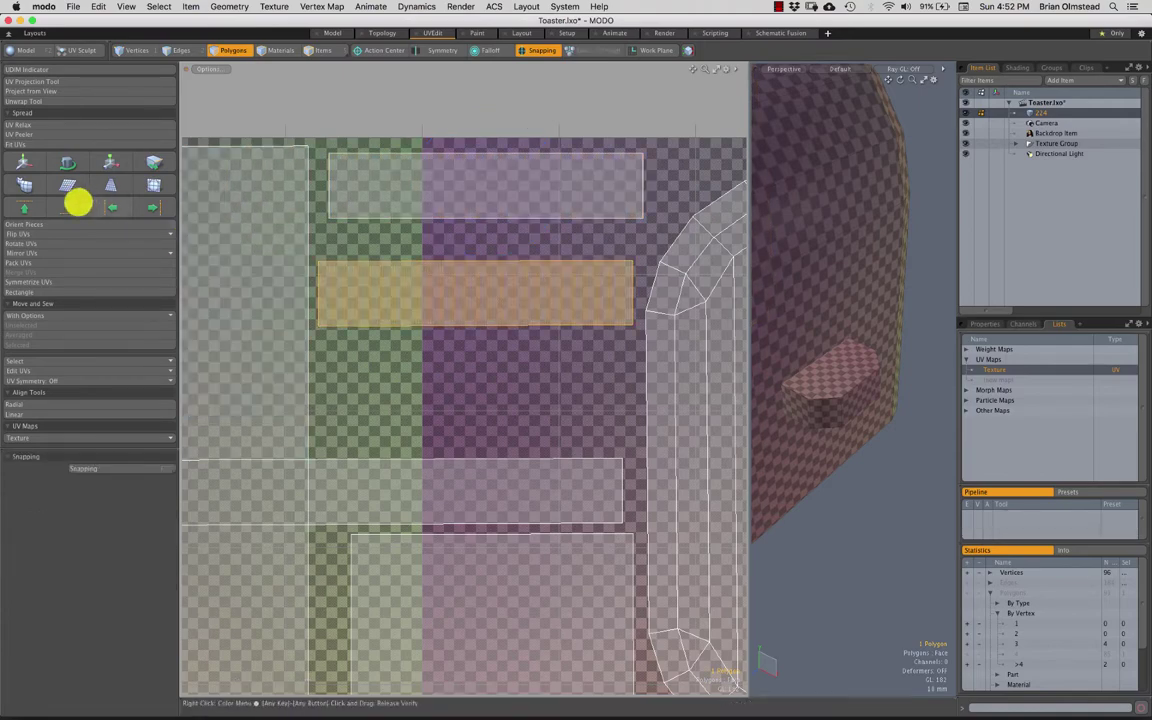
left_click(54, 226)
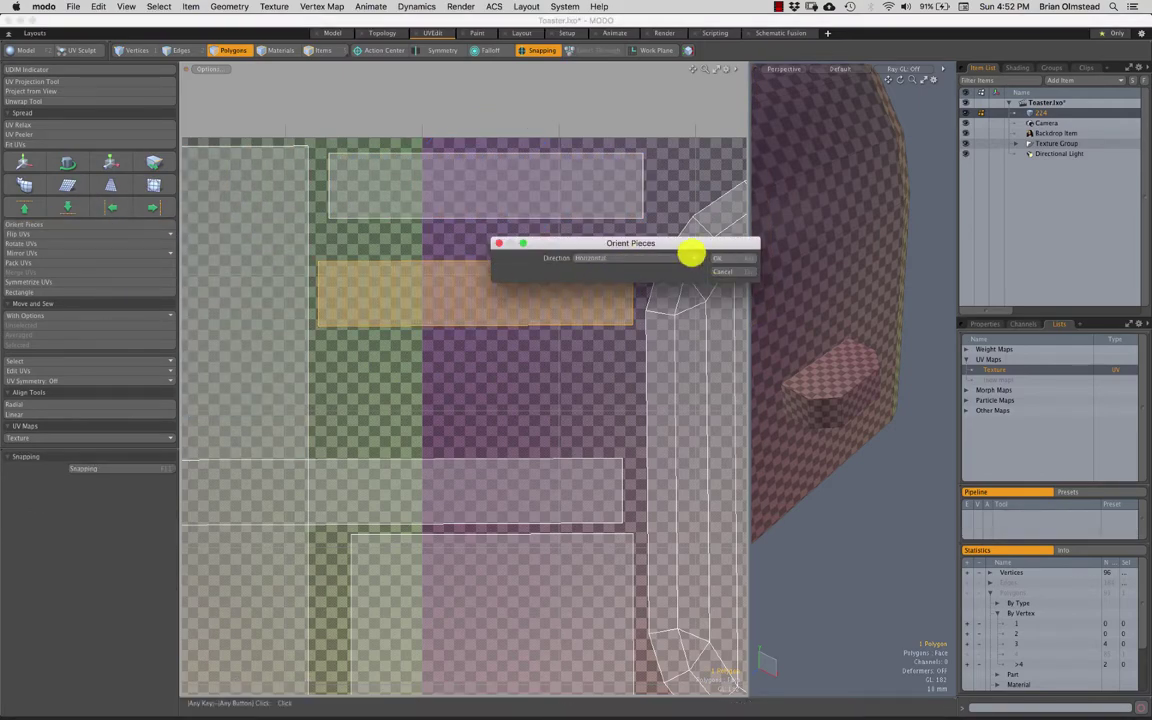
left_click(715, 258)
Step: Turn on the UDIM Indicator for tile 1001 and check how much of the tile the islands cover
key("space")
left_click_drag(463, 416, 500, 345, "ctrl+alt")
left_click_drag(500, 345, 529, 245, "alt+shift")
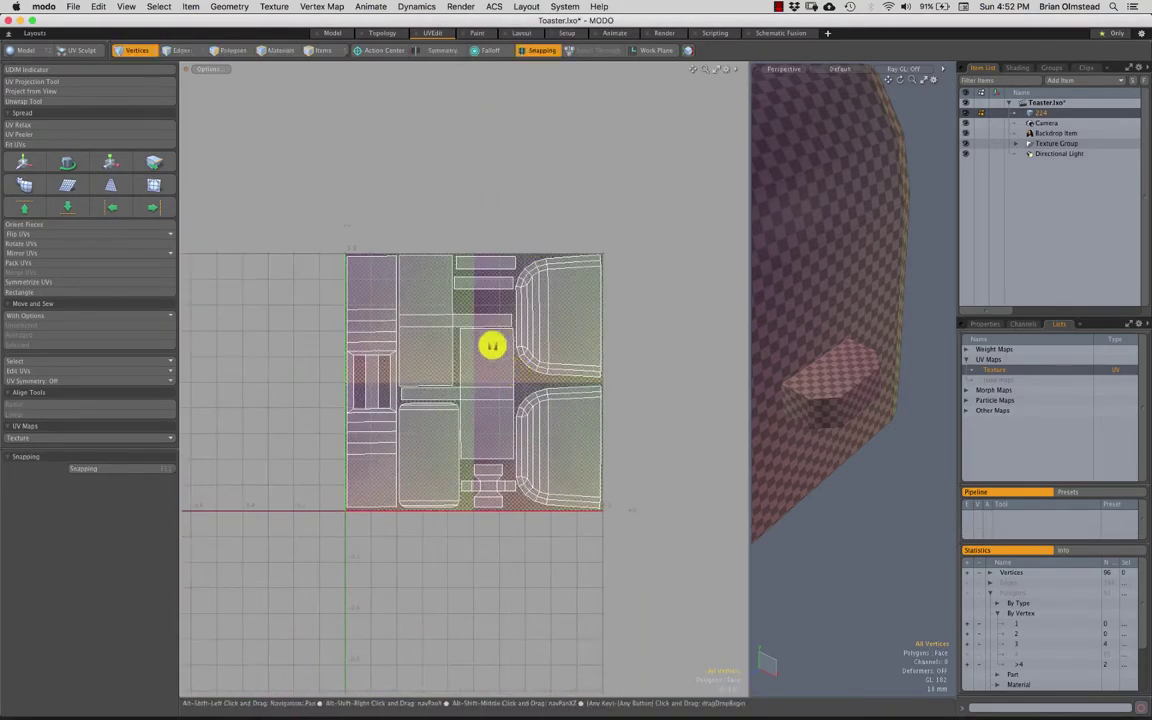
scroll(600, 425, "up", 2)
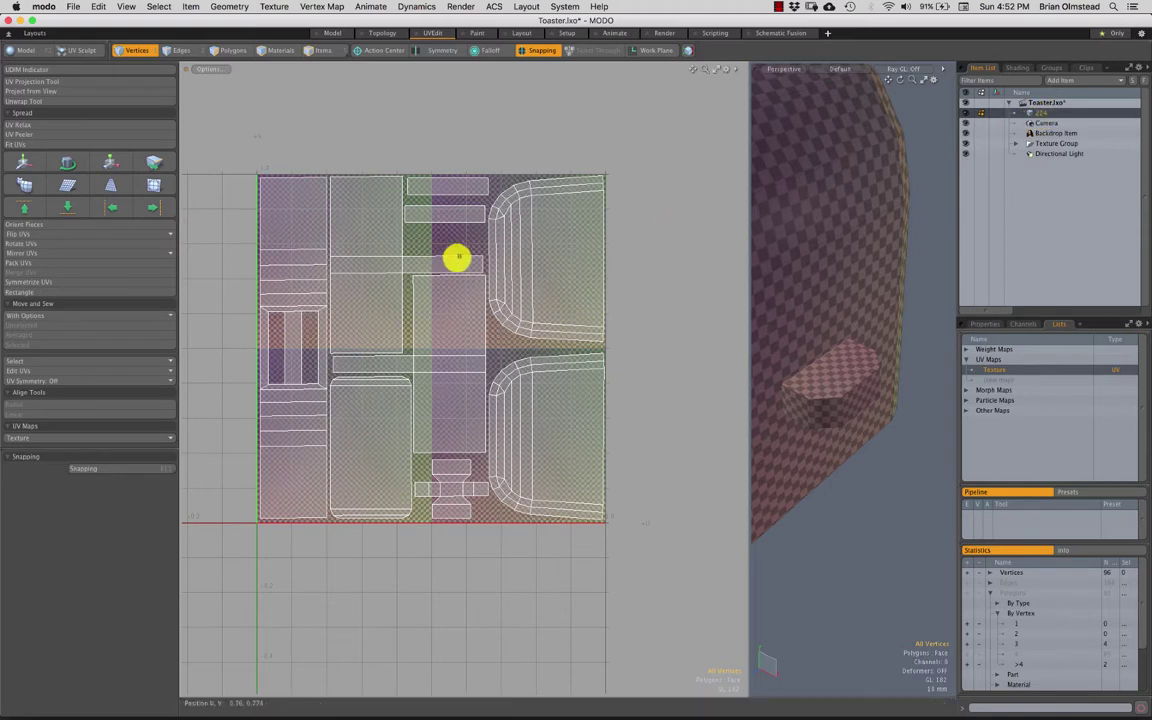
left_click(40, 68)
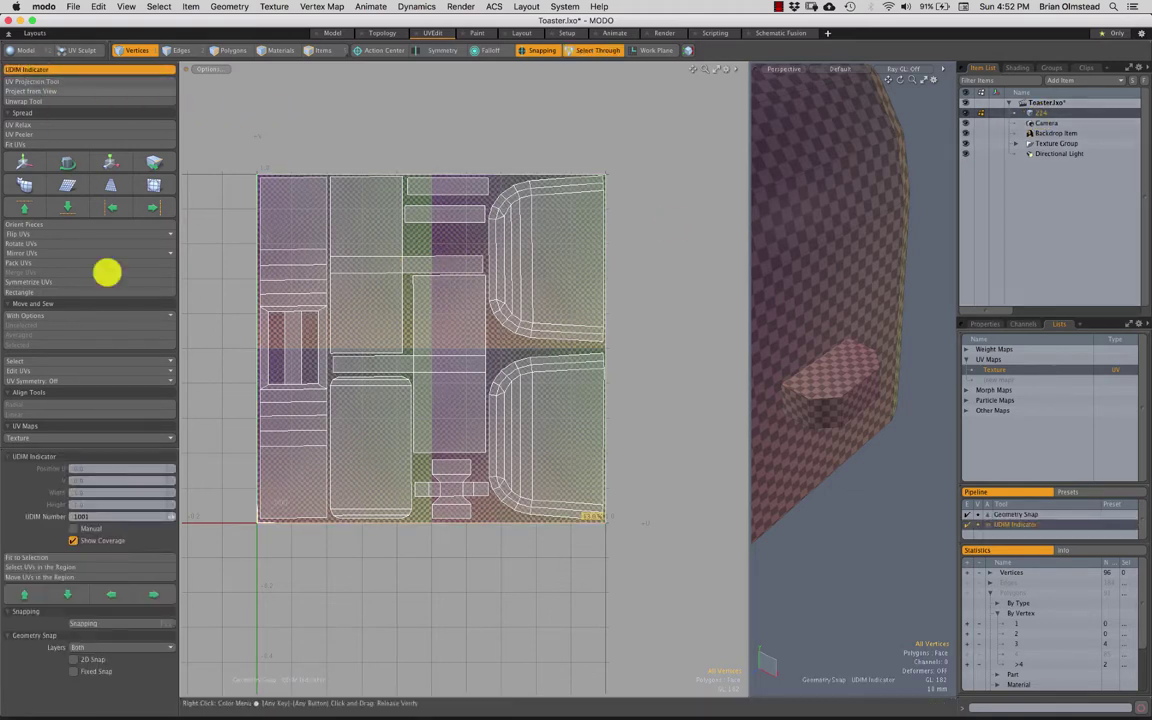
left_click_drag(590, 559, 598, 541, "alt")
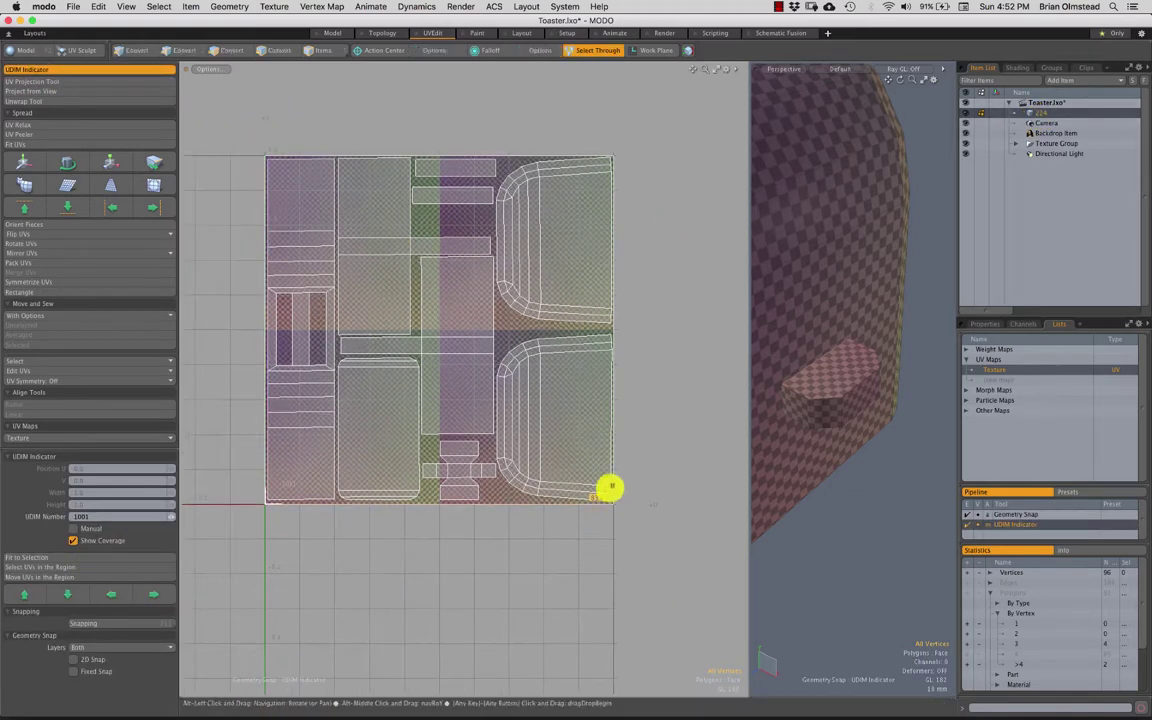
right_click_drag(606, 490, 626, 490)
left_click_drag(583, 528, 558, 393, "ctrl+alt")
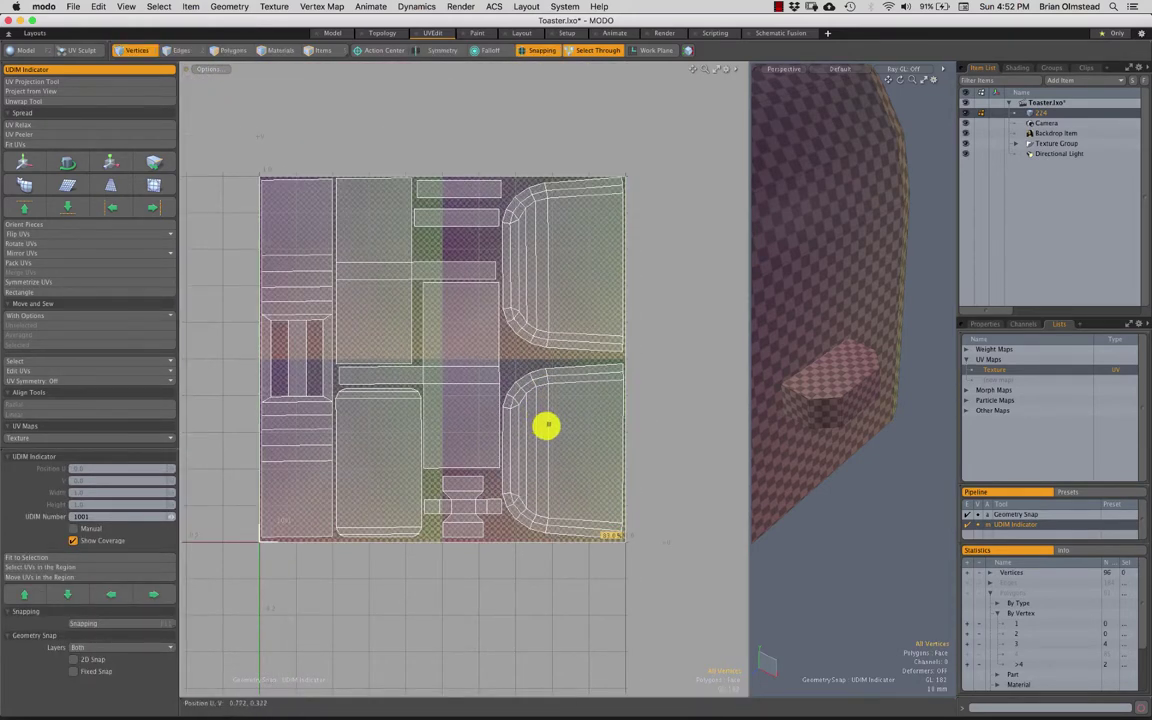
Step: Select all the toaster's polygons in the UV layout and hide them to leave the tile empty
key("3")
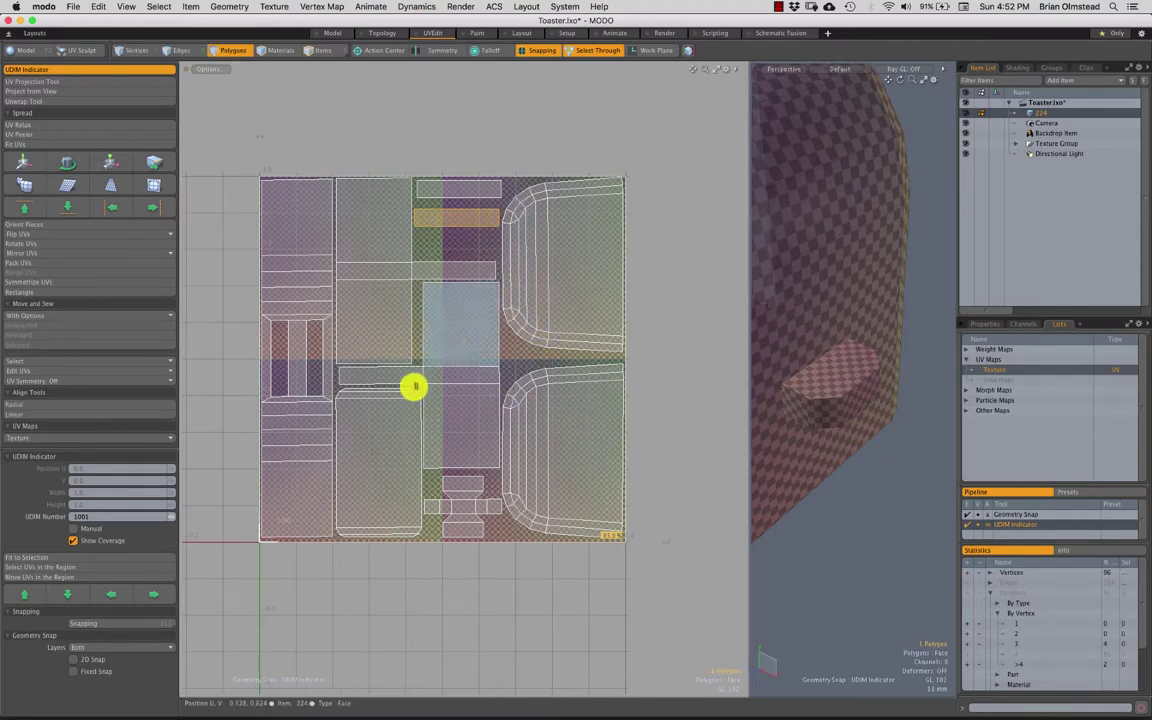
left_click_drag(404, 405, 390, 370, "ctrl+alt")
right_click_drag(407, 185, 307, 440)
left_click(540, 283)
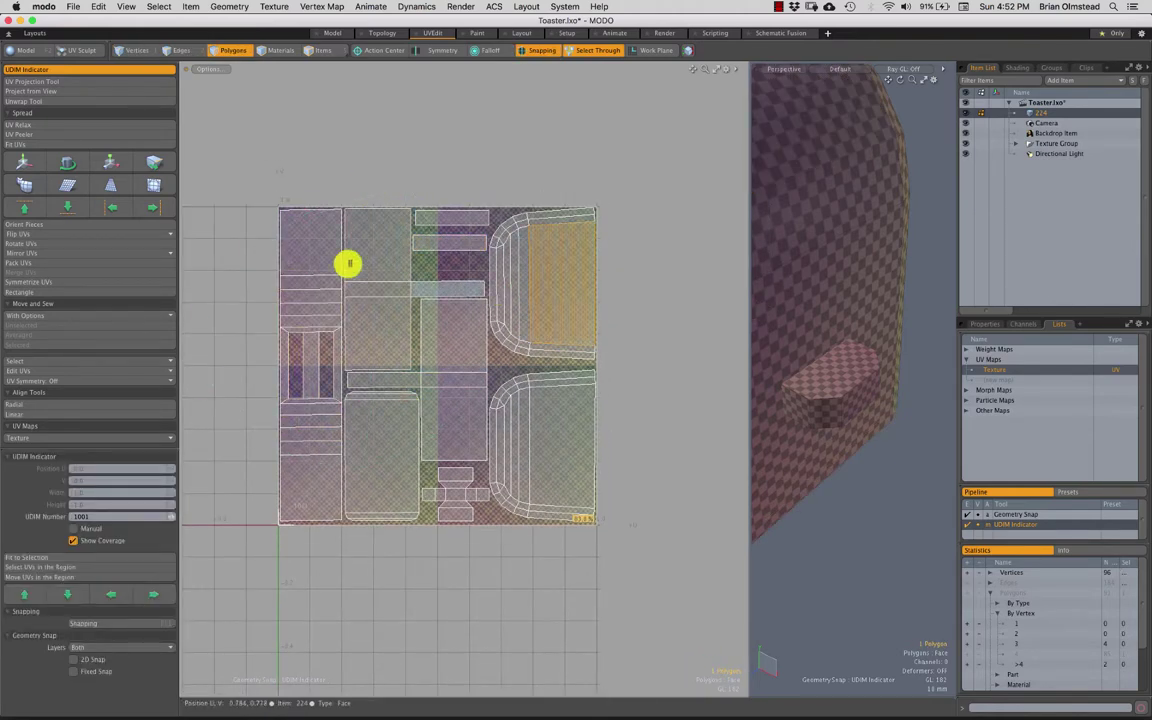
right_click_drag(679, 273, 675, 262)
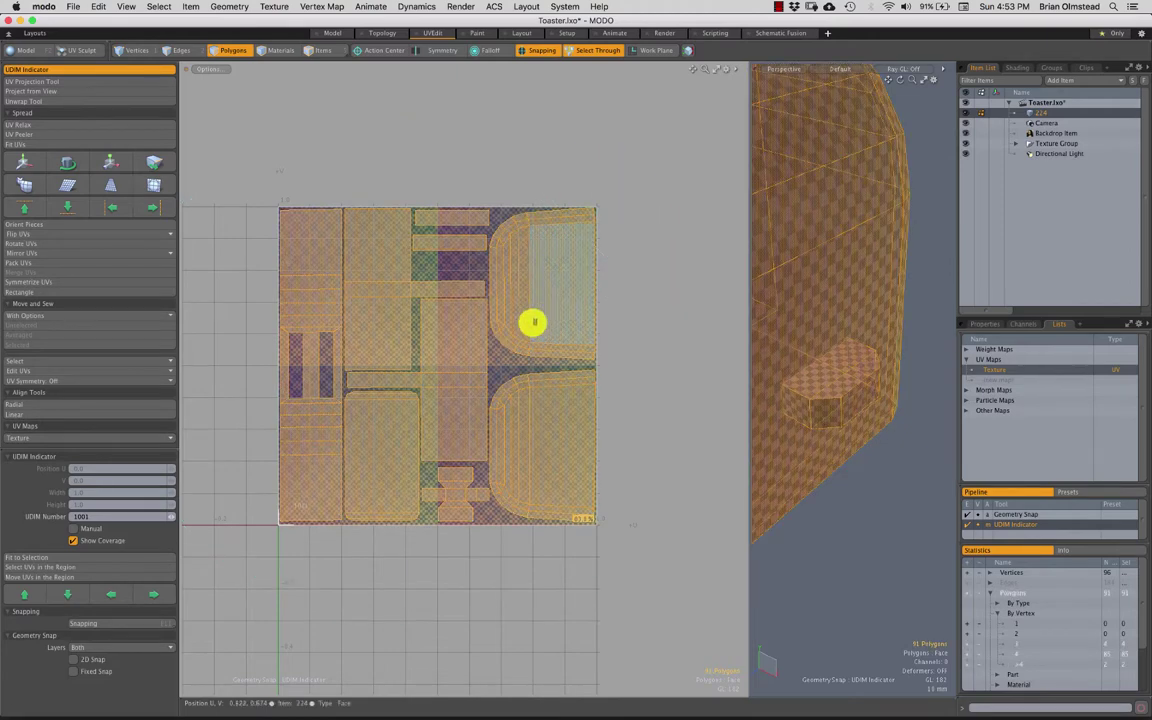
key("super+x")
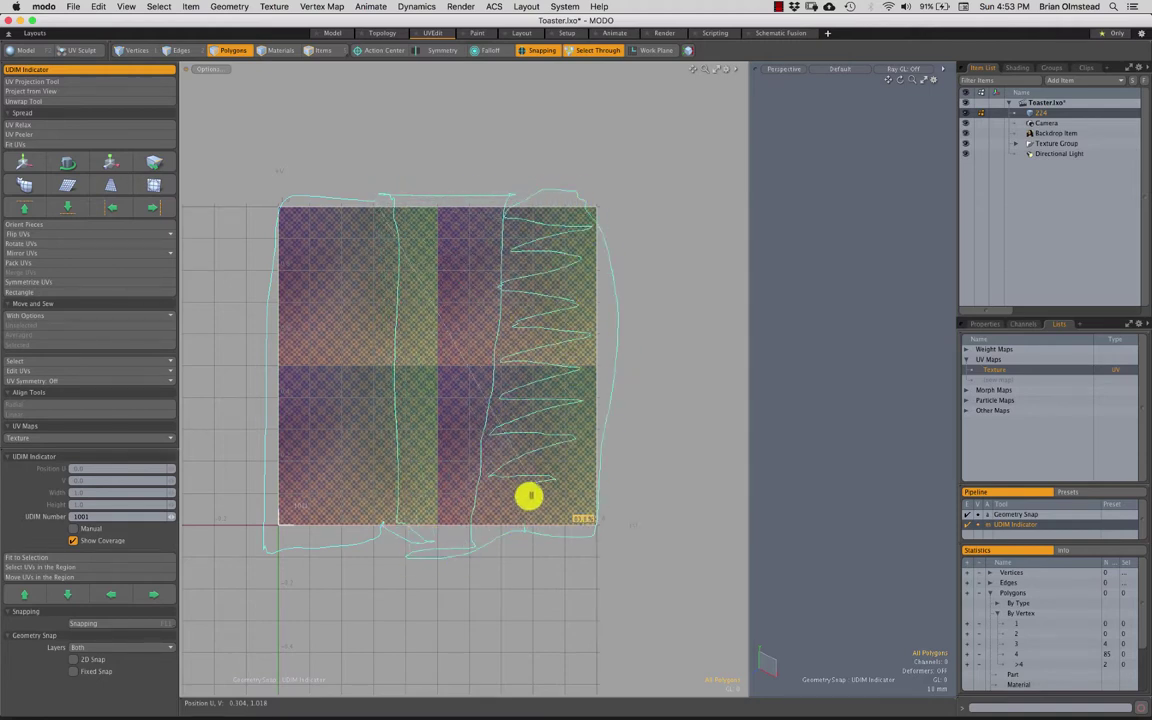
Step: Examine the checker pattern of the empty UV tile and bring the hidden polygons back
right_click_drag(549, 518, 562, 529)
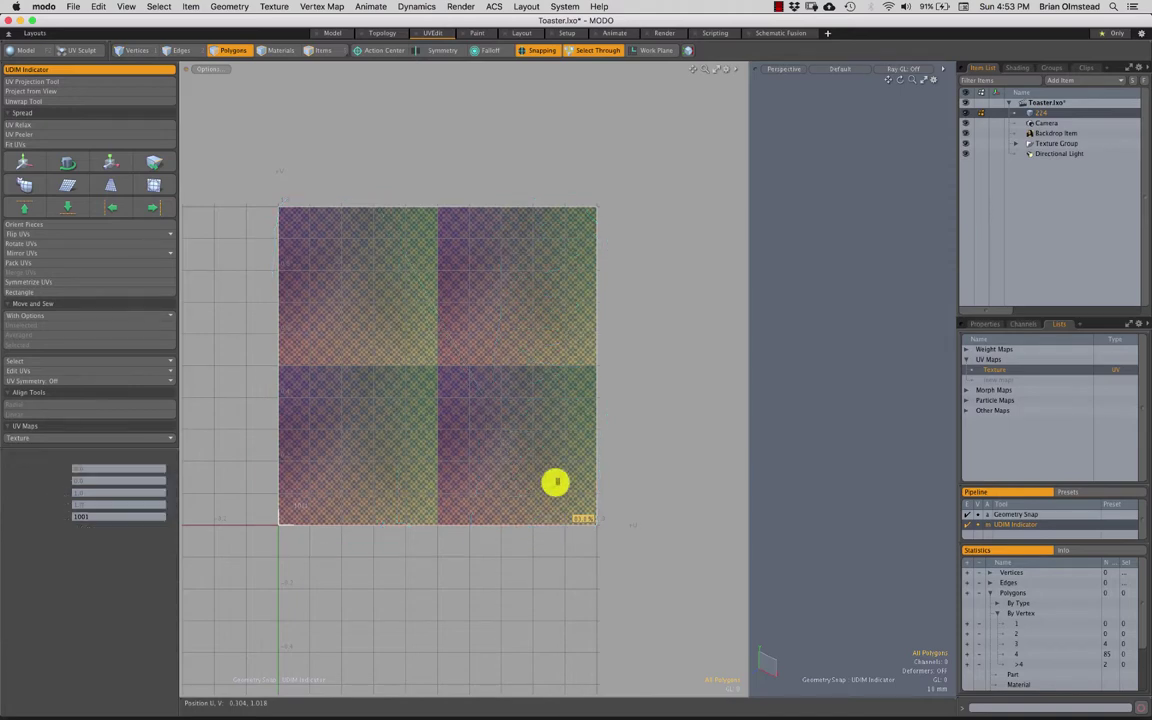
mouse_move(582, 371)
left_mouse_down("alt+shift")
mouse_move(532, 339)
mouse_move(524, 373)
mouse_move(465, 398)
left_mouse_up("alt+shift")
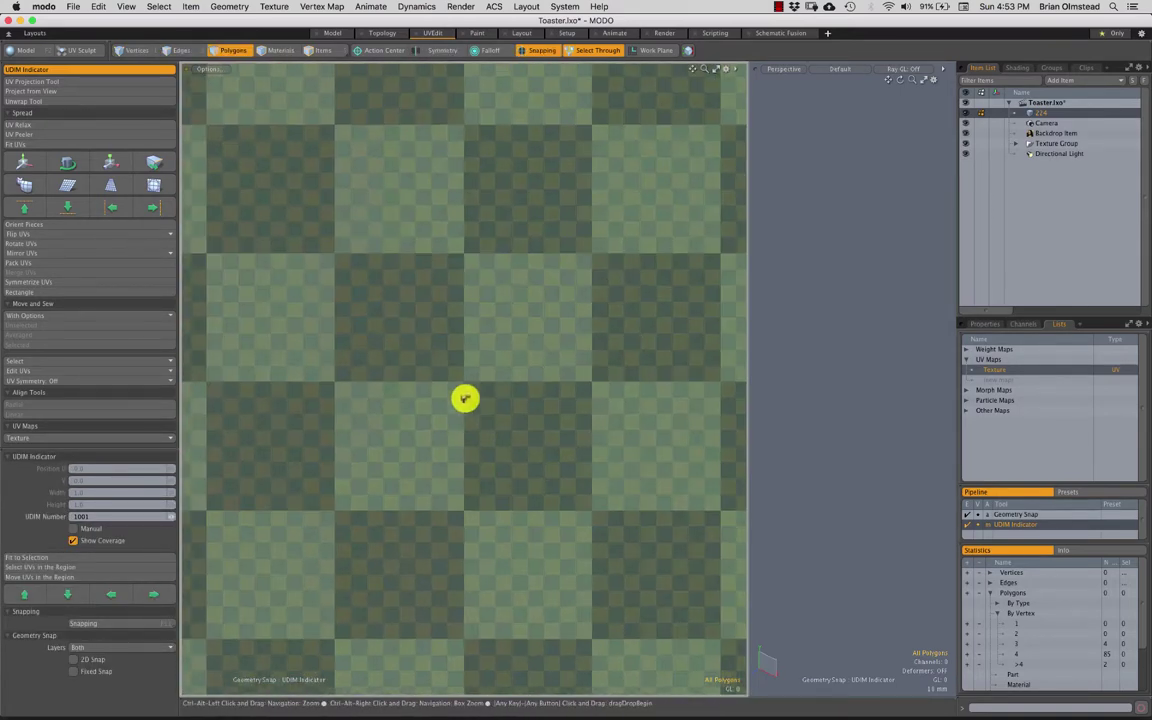
left_click_drag(591, 498, 200, 569, "ctrl+alt")
left_click_drag(552, 376, 512, 376, "ctrl+alt")
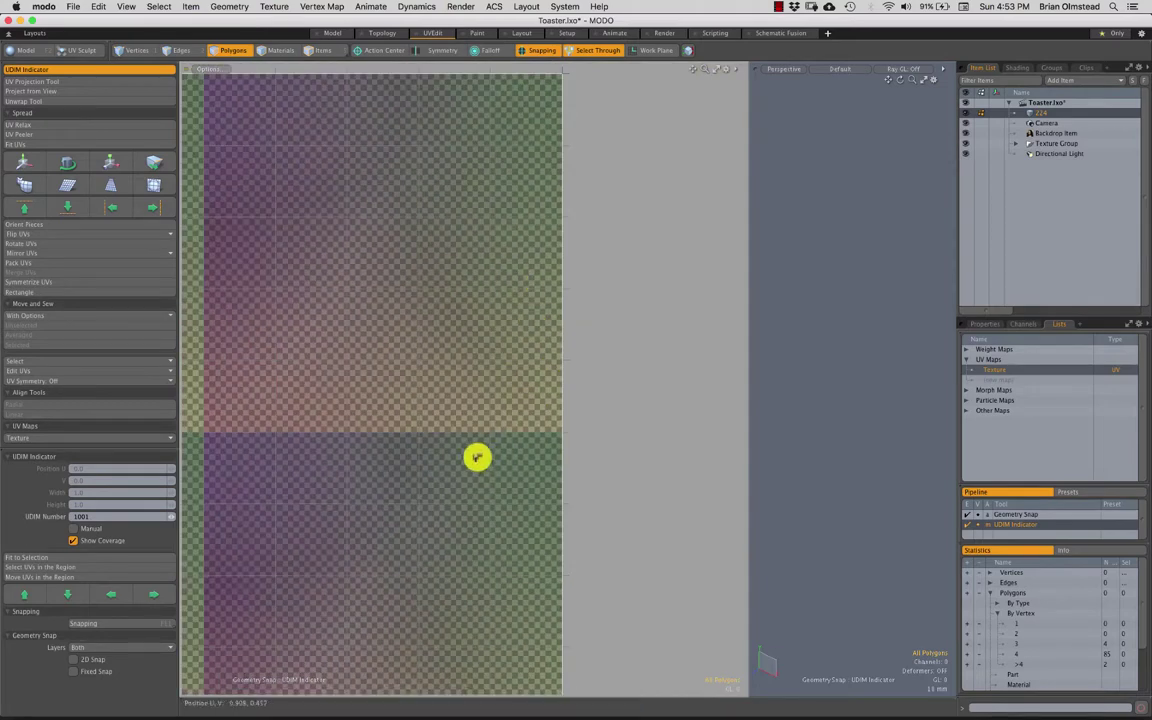
left_click_drag(480, 464, 362, 490, "ctrl+alt")
left_click_drag(421, 448, 319, 391, "ctrl+alt")
key("u")
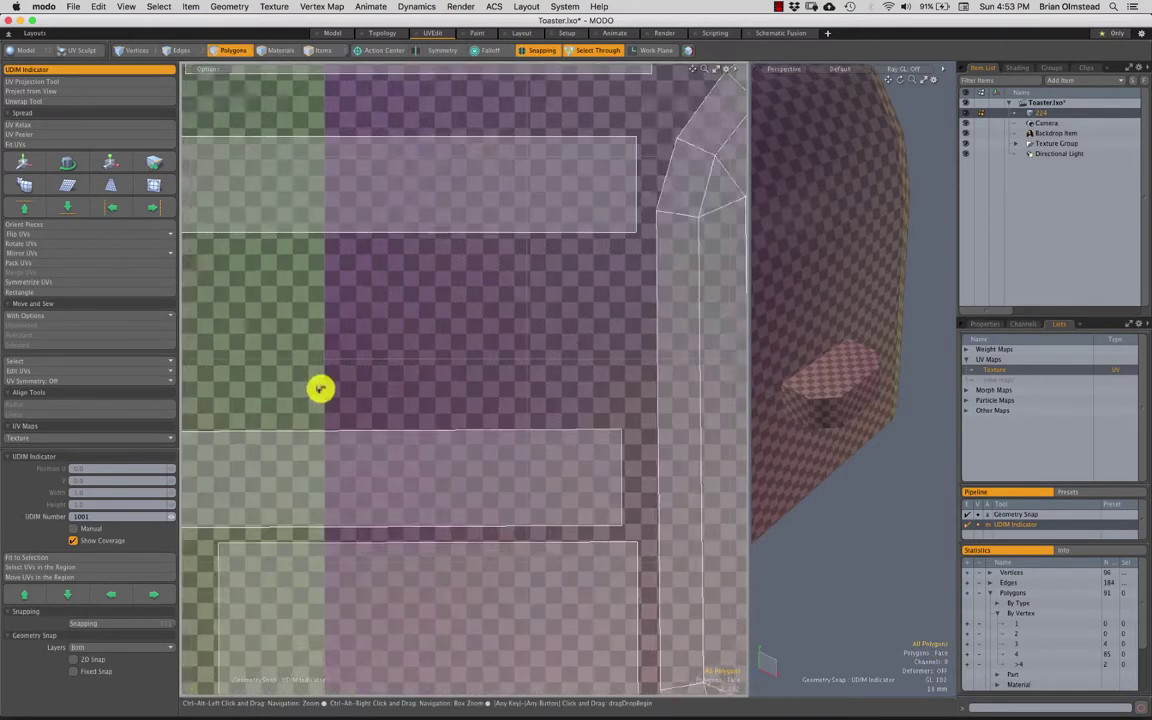
Step: Frame the whole UV tile and widen the 3D viewport beside it
scroll(601, 285, "down", 6)
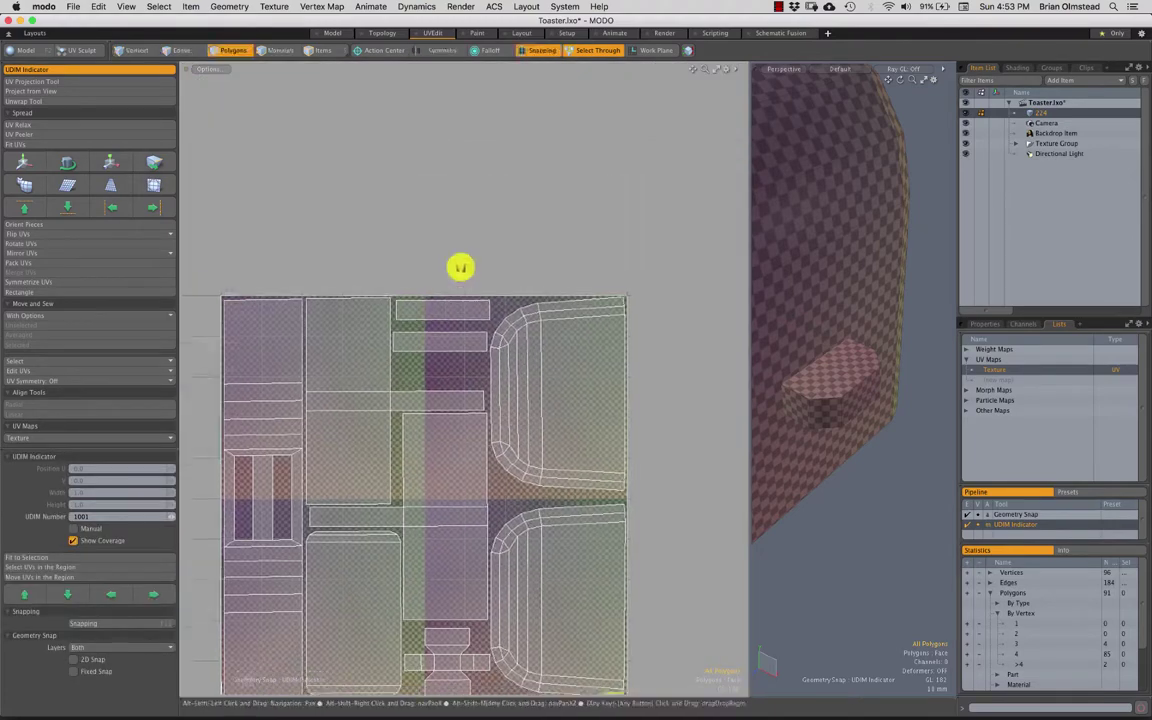
scroll(451, 334, "down", 1)
key("1")
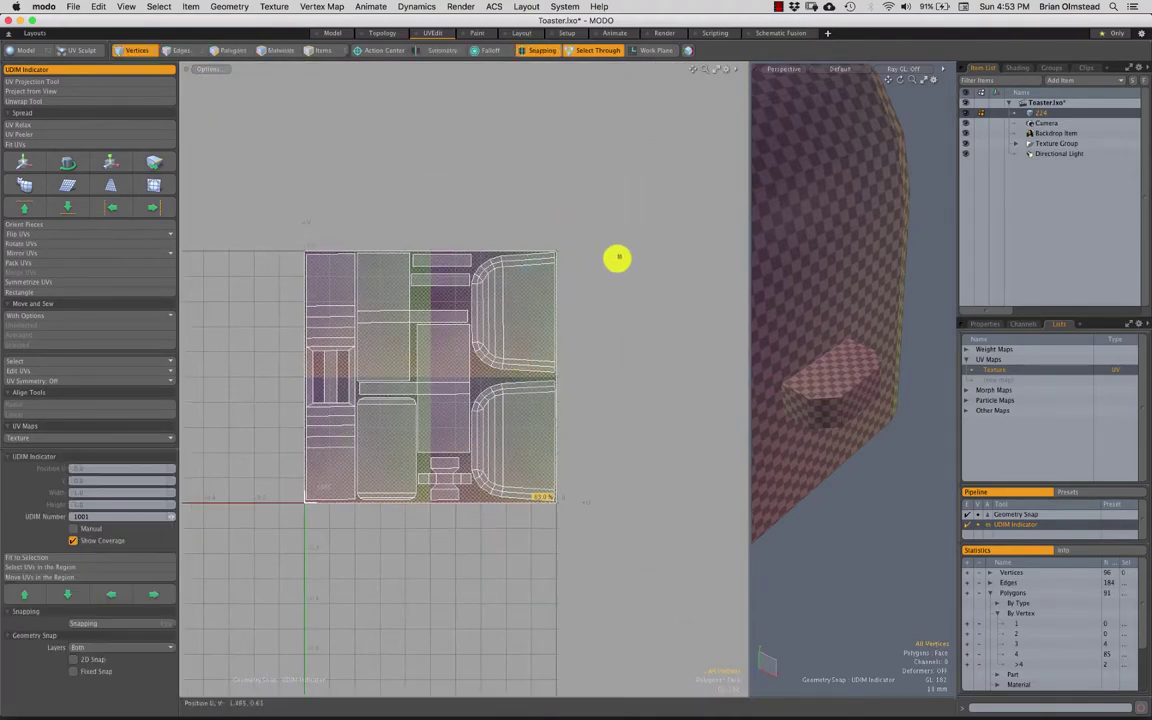
left_click_drag(743, 262, 487, 269)
Step: Examine the checker-textured toaster in 3D and compare its lever side with the backdrop reference photo
scroll(636, 386, "down", 8)
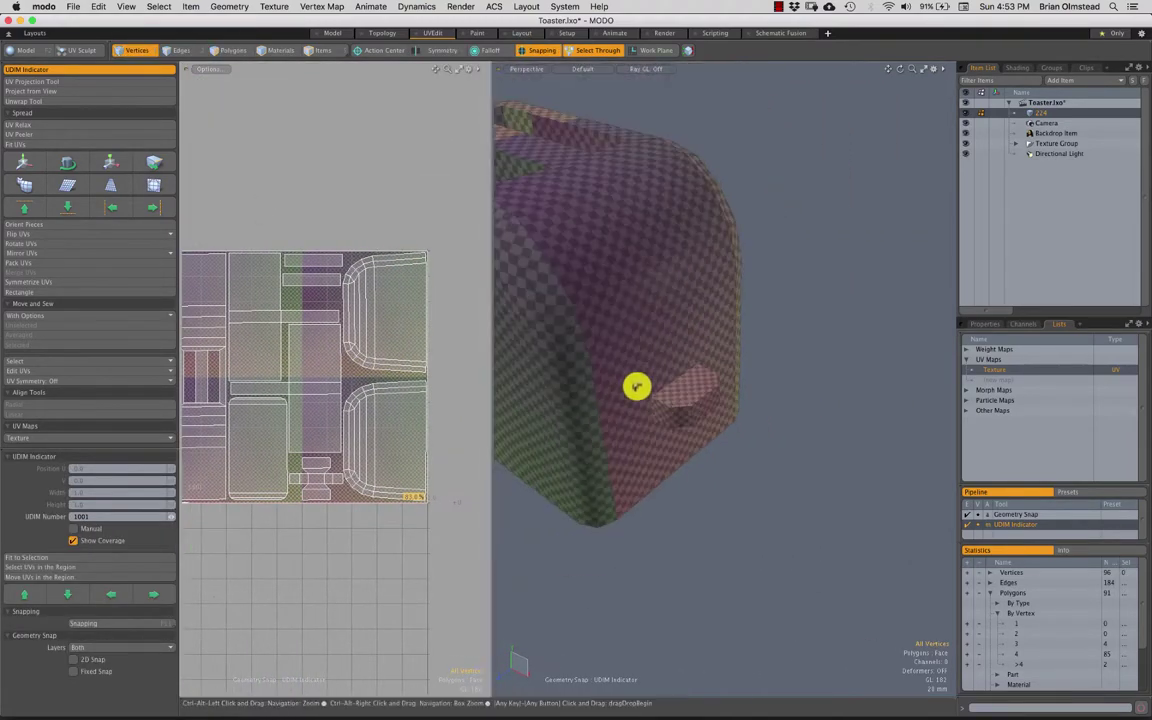
left_click_drag(643, 381, 688, 396, "alt")
left_click_drag(688, 396, 583, 138, "ctrl+alt")
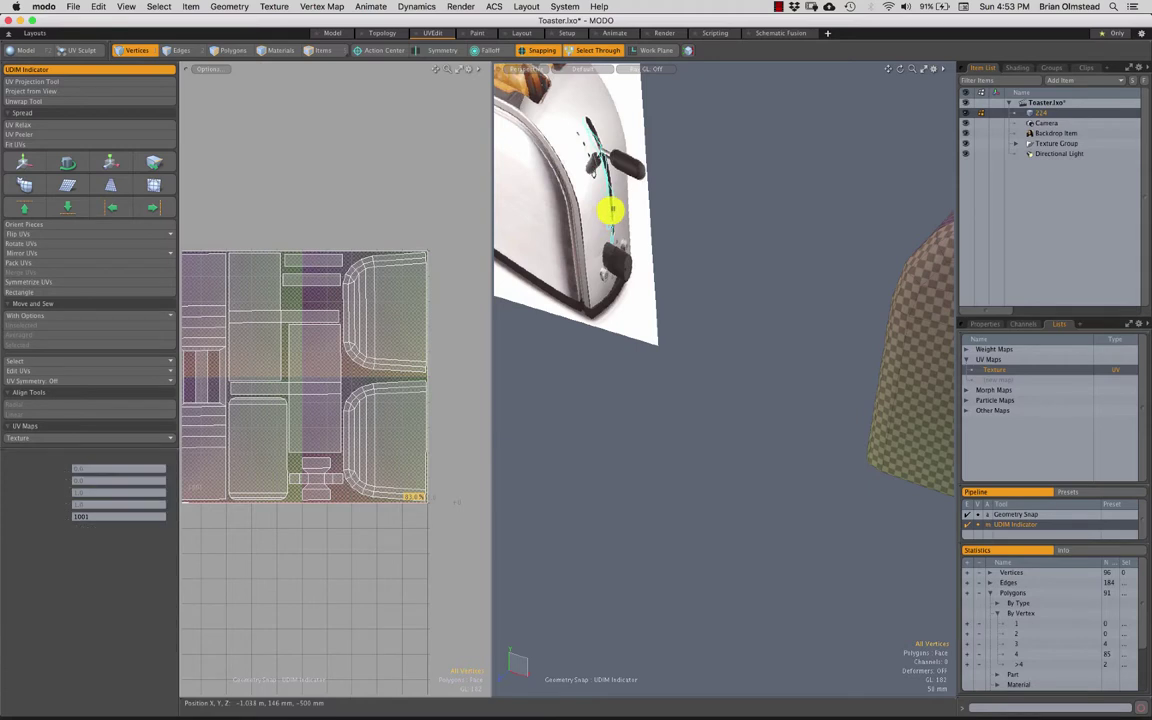
left_click_drag(612, 196, 618, 231, "alt")
scroll(684, 275, "down", 5)
left_click_drag(685, 276, 584, 169, "alt")
key("2")
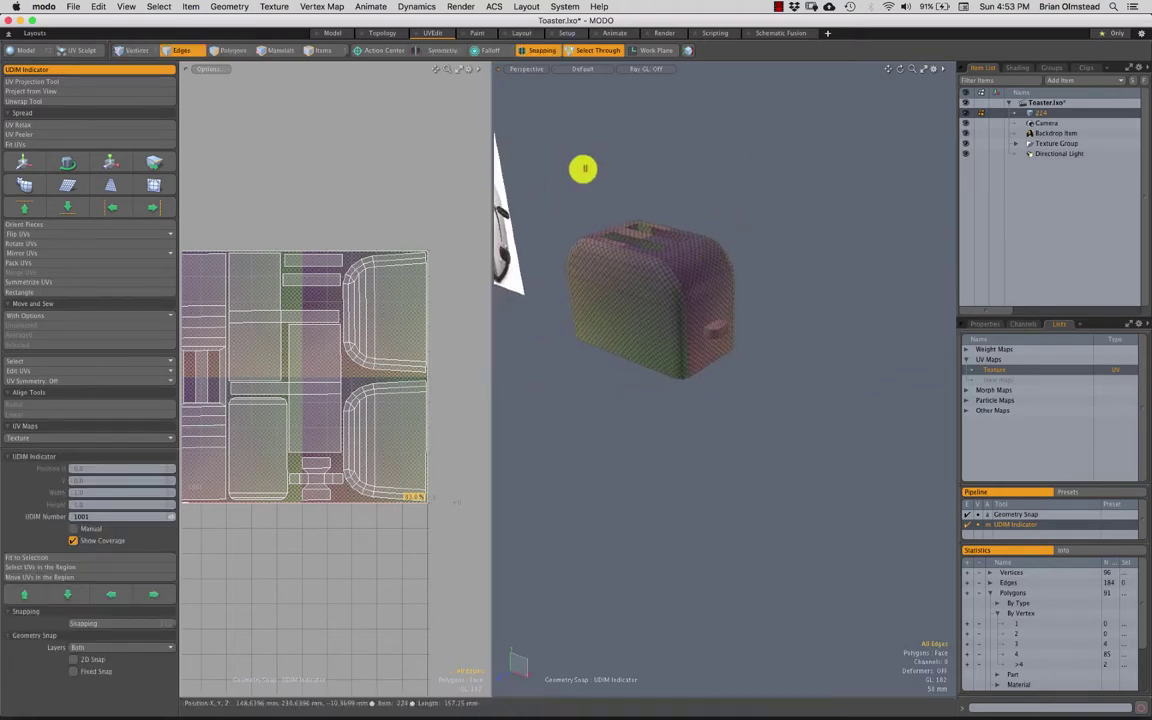
Step: Examine the checker texture on the toaster's broad side, end panel and slots up close with polygon selection active
right_click_drag(584, 169, 807, 365)
key("shift+a")
key("Escape")
left_click_drag(766, 391, 738, 368, "alt")
key("3")
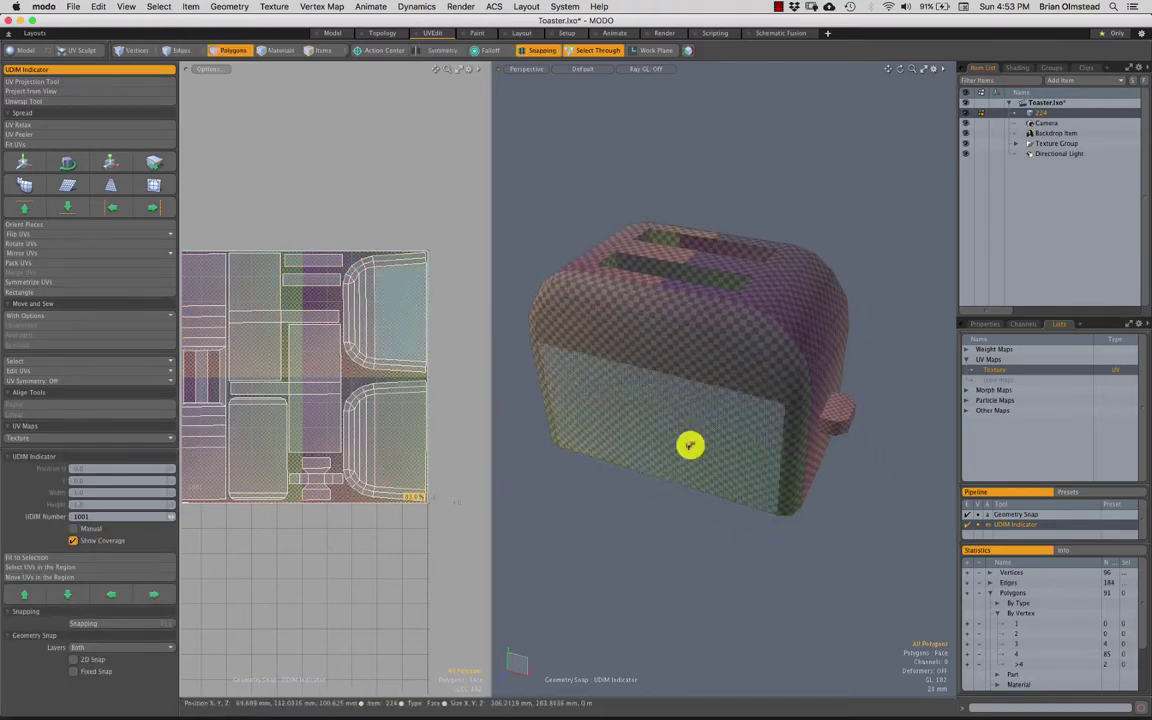
key("a")
right_click_drag(692, 226, 787, 375)
key("shift+a")
left_click(689, 470)
key("Escape")
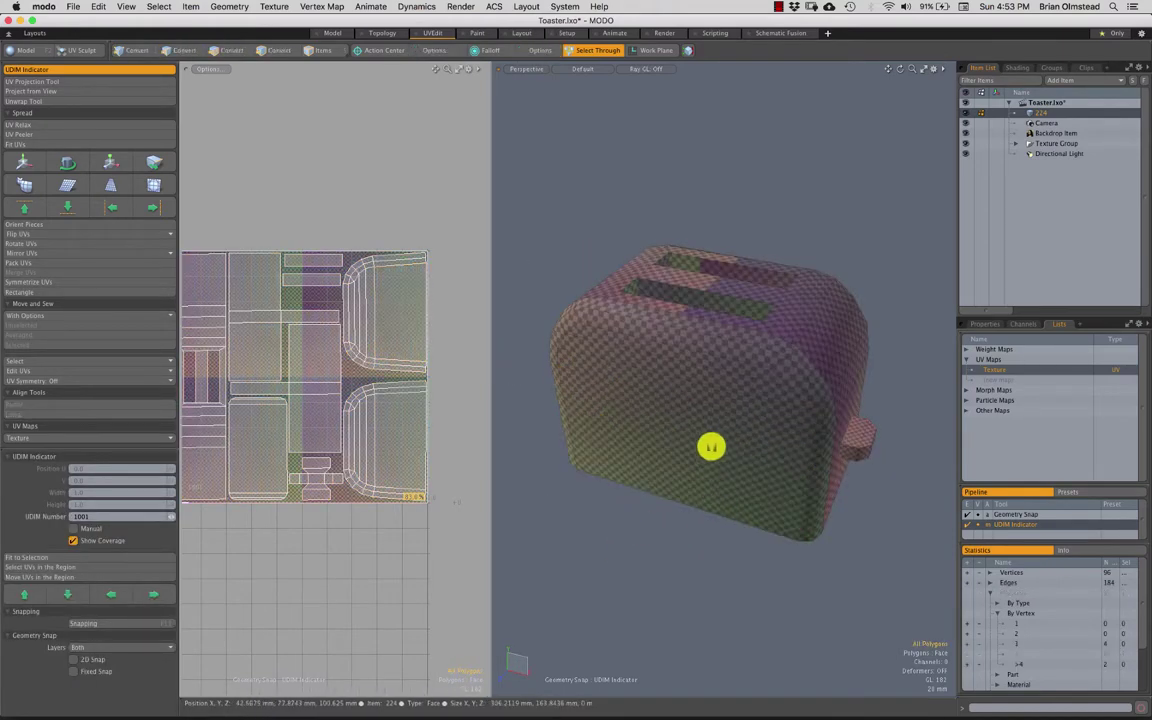
mouse_move(711, 447)
left_mouse_down("alt")
mouse_move(728, 496)
mouse_move(710, 478)
mouse_move(710, 445)
left_mouse_up("alt")
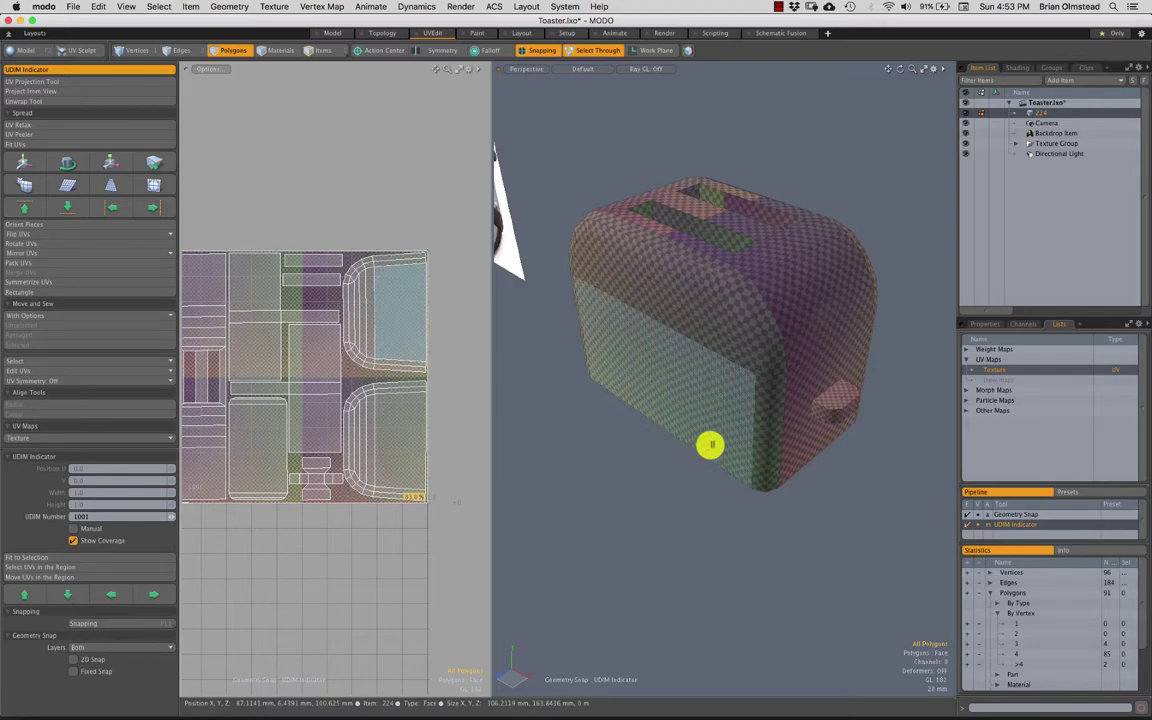
mouse_move(842, 198)
right_mouse_down()
mouse_move(481, 509)
mouse_move(903, 257)
right_mouse_up()
key("Escape")
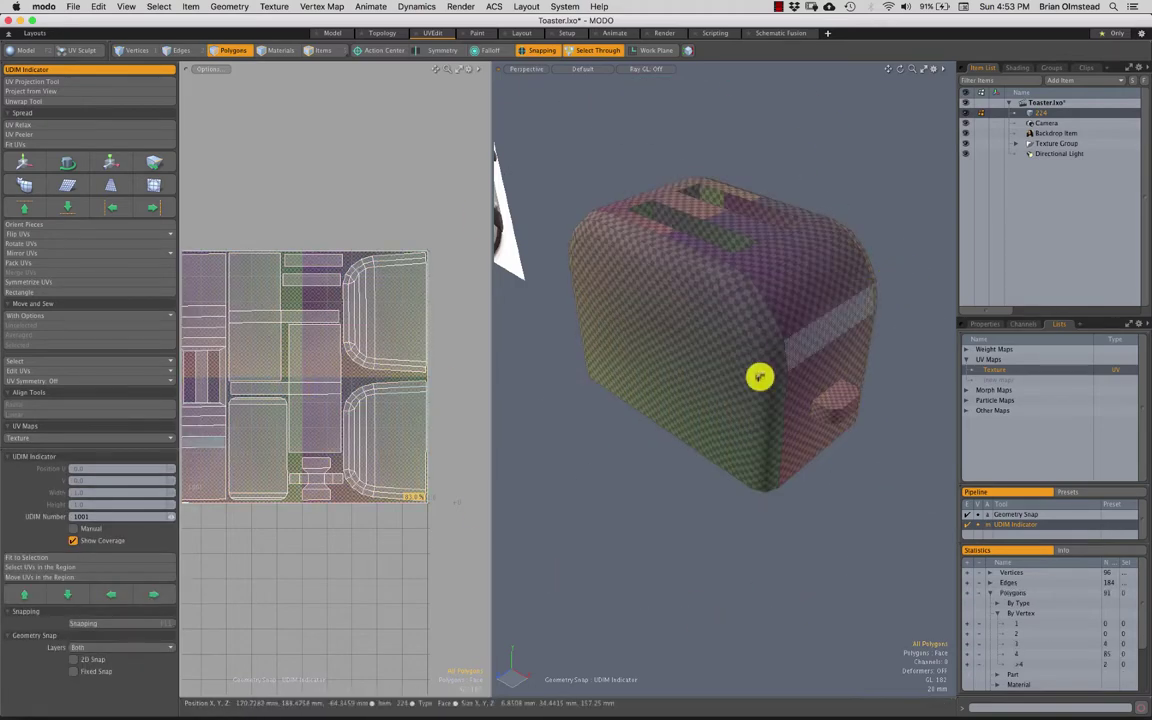
left_click_drag(759, 377, 736, 194, "alt")
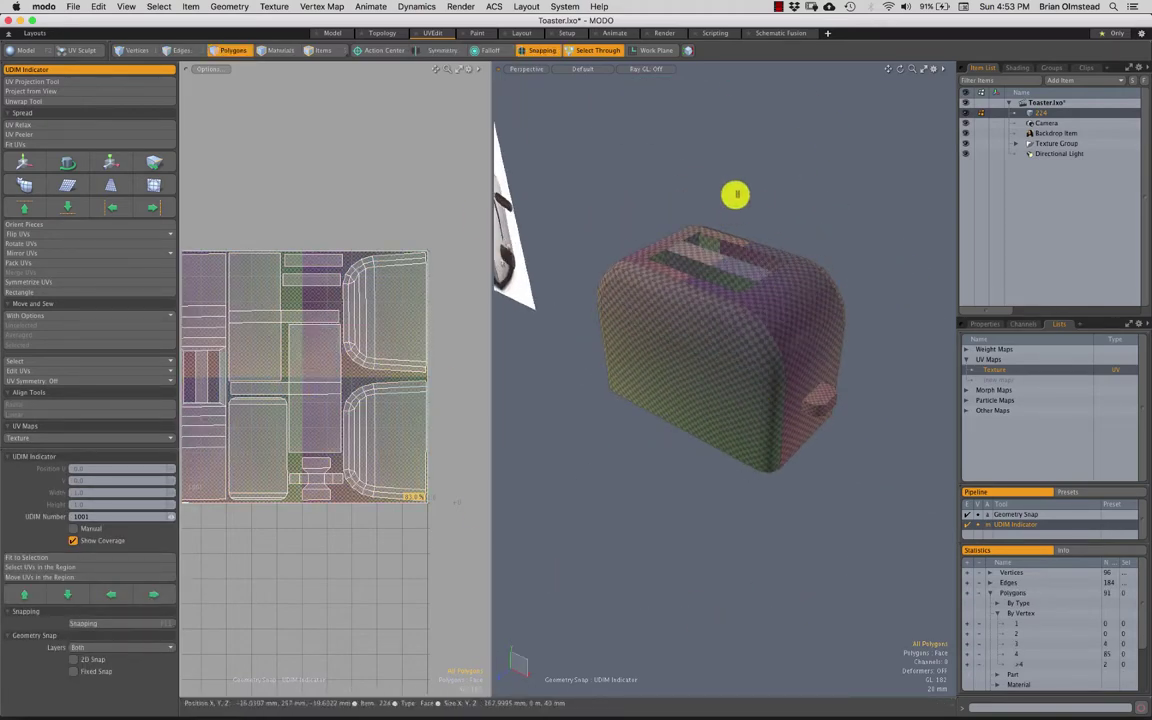
Step: Select all the toaster's connected polygons, inspect the highlighted mesh from several angles, and clear the selection
double_click(807, 321)
left_click_drag(807, 321, 717, 360, "alt")
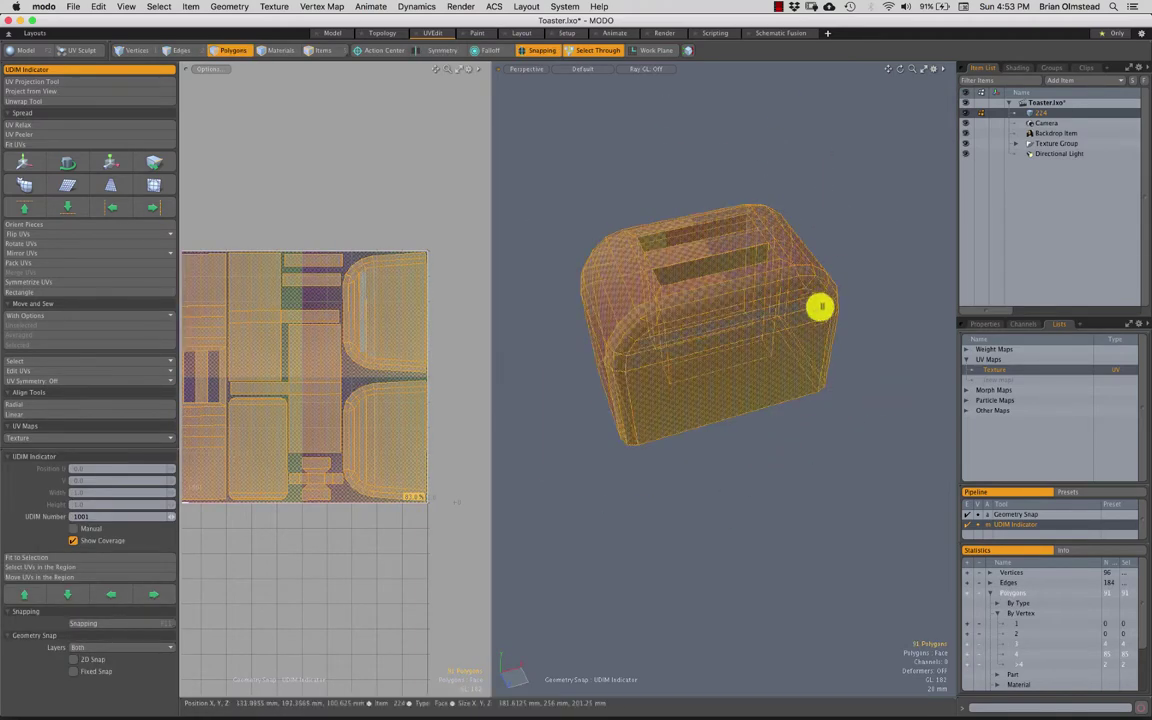
left_click_drag(820, 307, 748, 331, "alt")
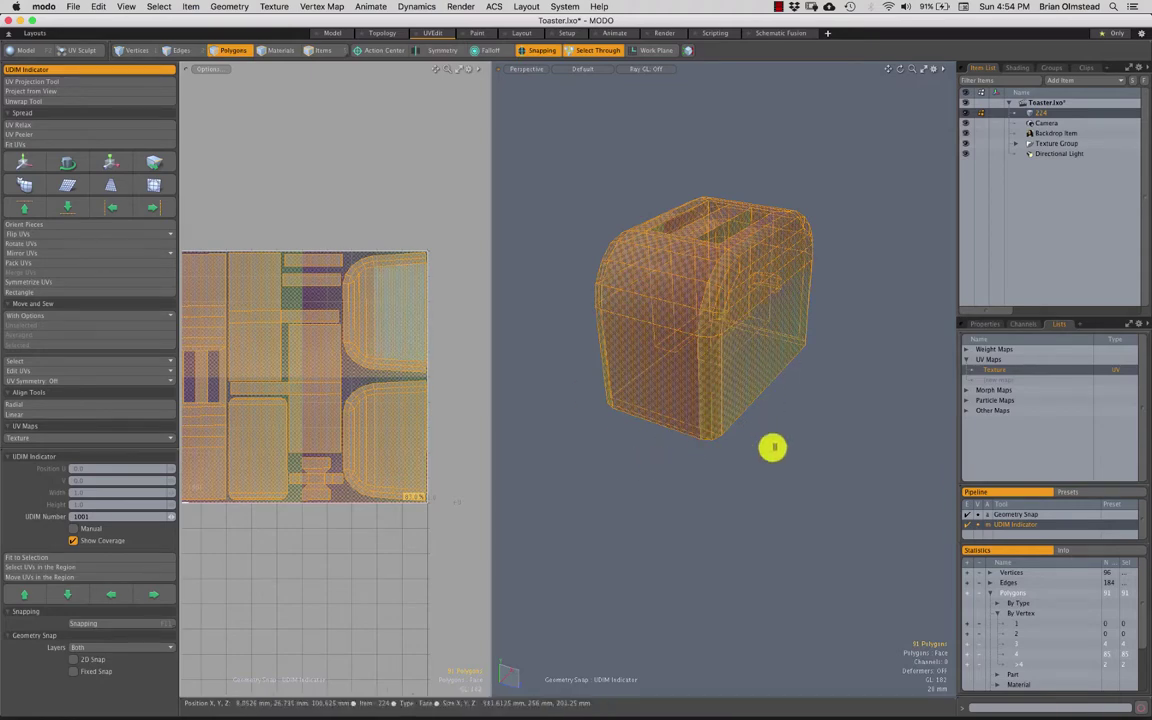
left_click(771, 445)
Step: Switch to the Model layout and examine the checker-textured toaster's slots and lever end against the backdrop reference photo
left_click_drag(675, 381, 600, 355, "alt")
scroll(311, 345, "down", 5)
left_click_drag(296, 361, 289, 391, "alt")
scroll(291, 398, "up", 3)
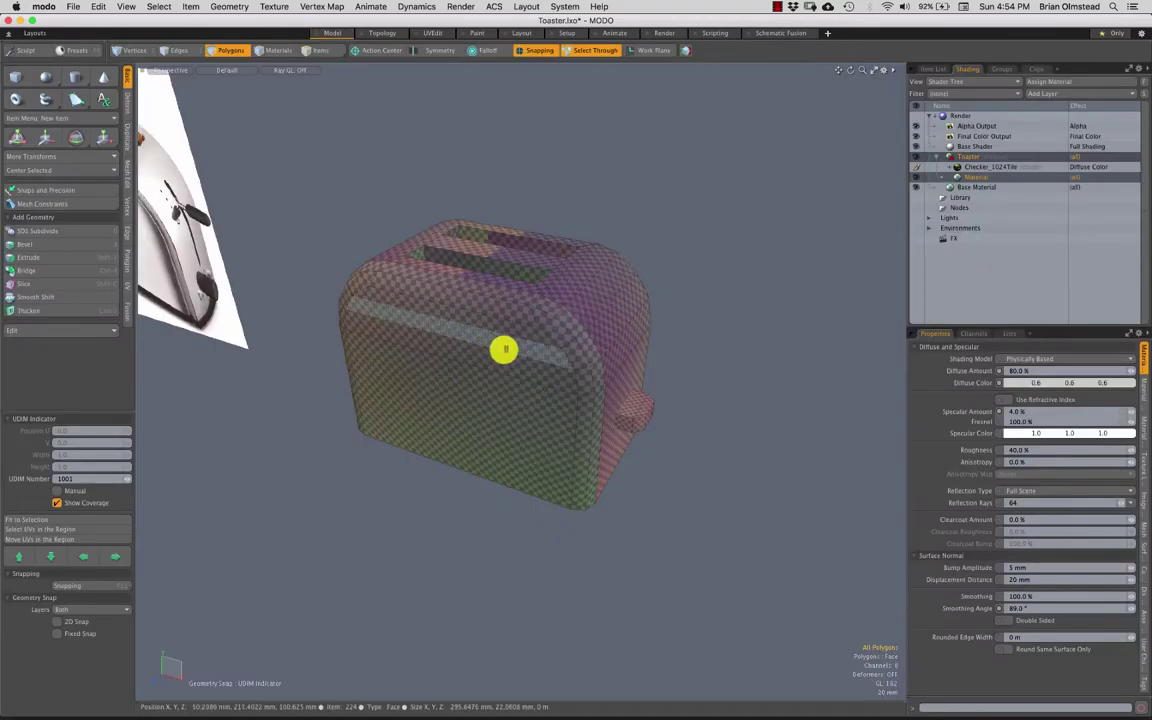
scroll(584, 393, "up", 4)
left_click_drag(584, 393, 535, 414, "alt")
scroll(600, 340, "down", 5)
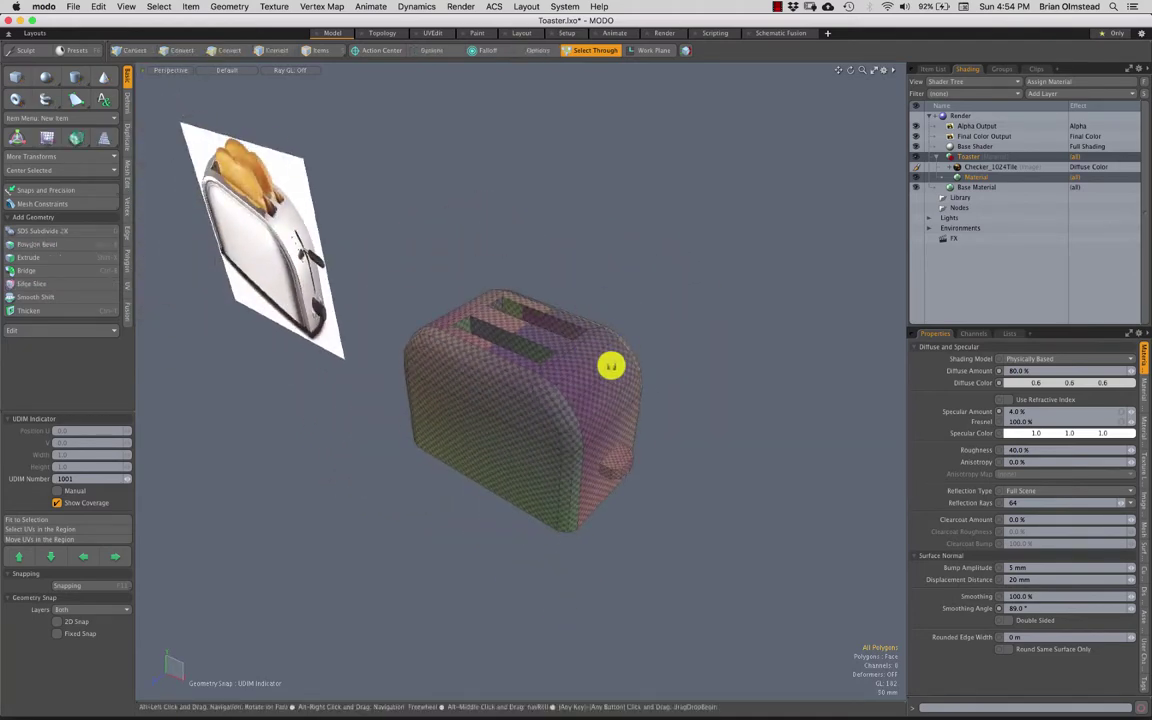
left_click_drag(611, 366, 572, 351, "alt")
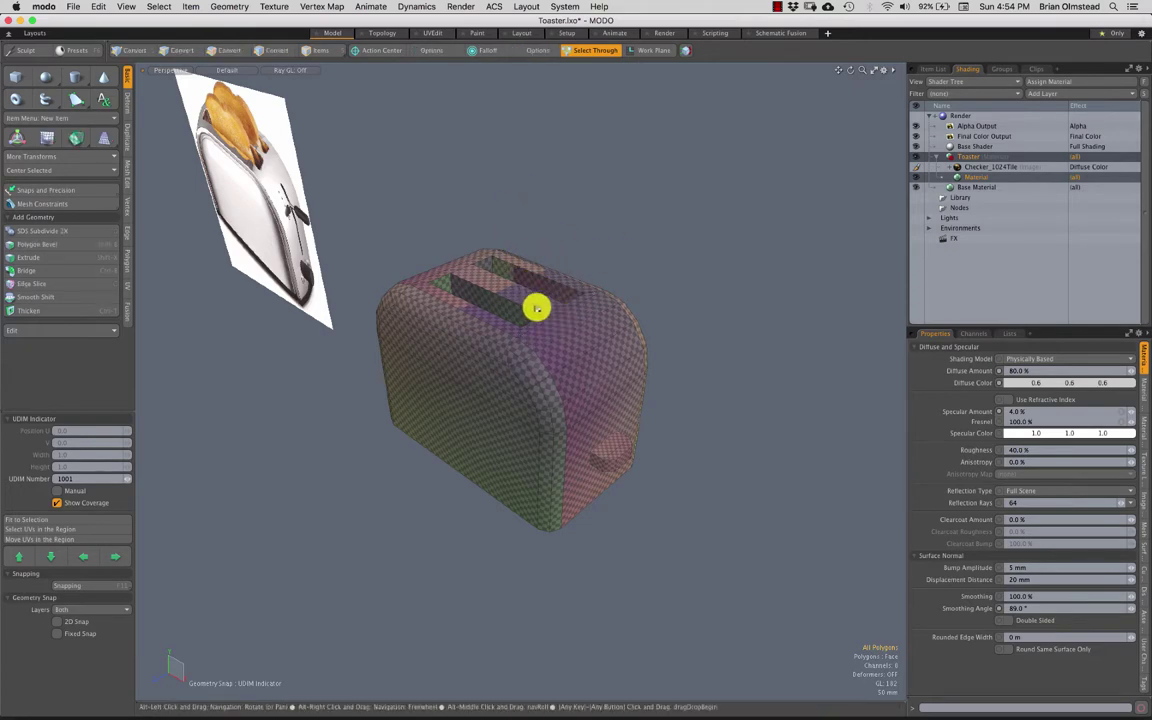
left_click_drag(535, 309, 550, 342, "alt")
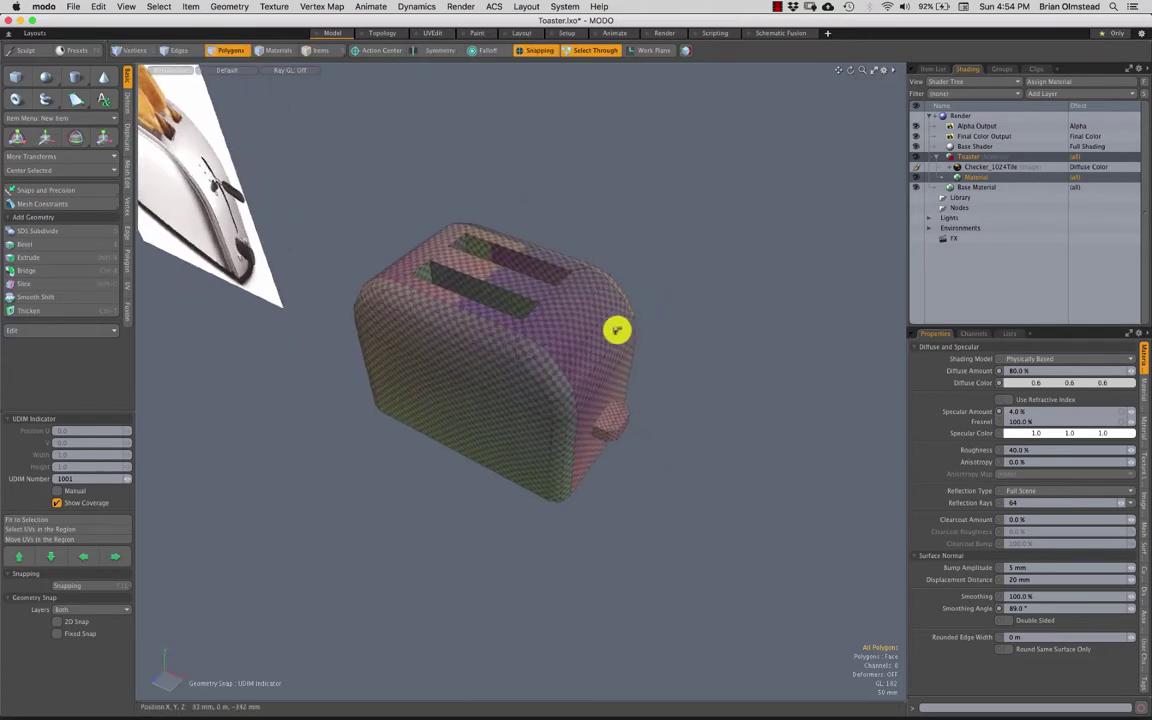
left_click_drag(617, 329, 970, 178, "alt")
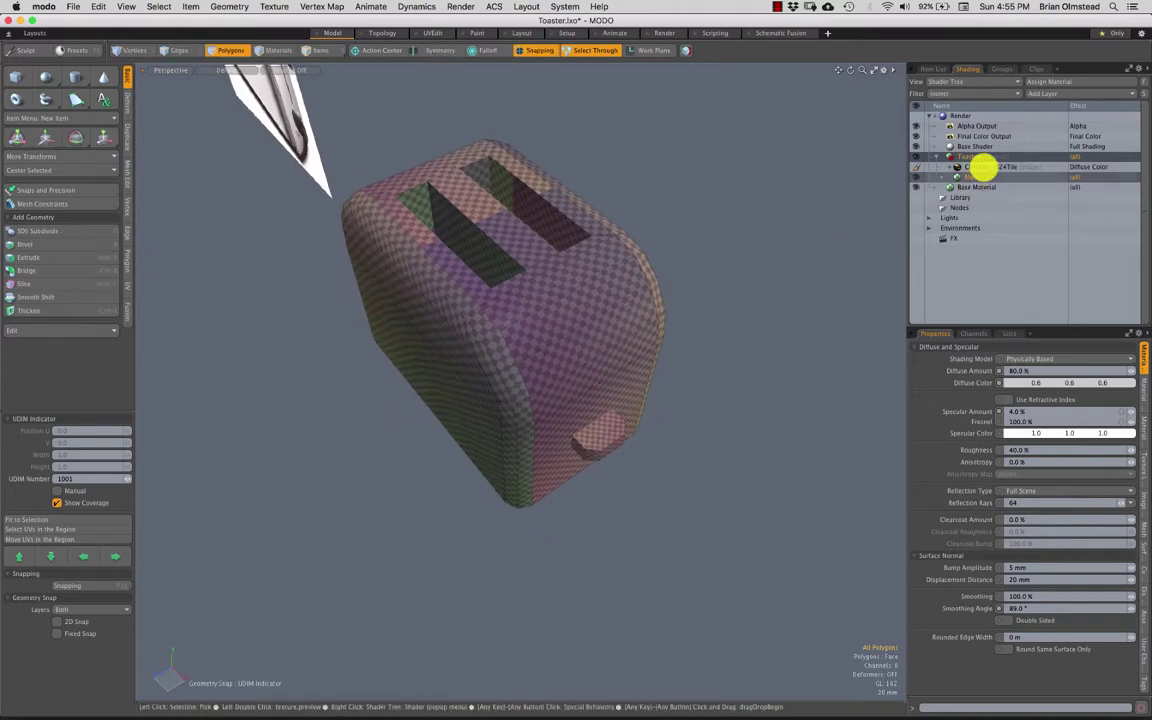
Step: Delete the Checker_1024Tile texture layer from the shader tree and its image clip from the scene
left_click(978, 168)
right_click(978, 168)
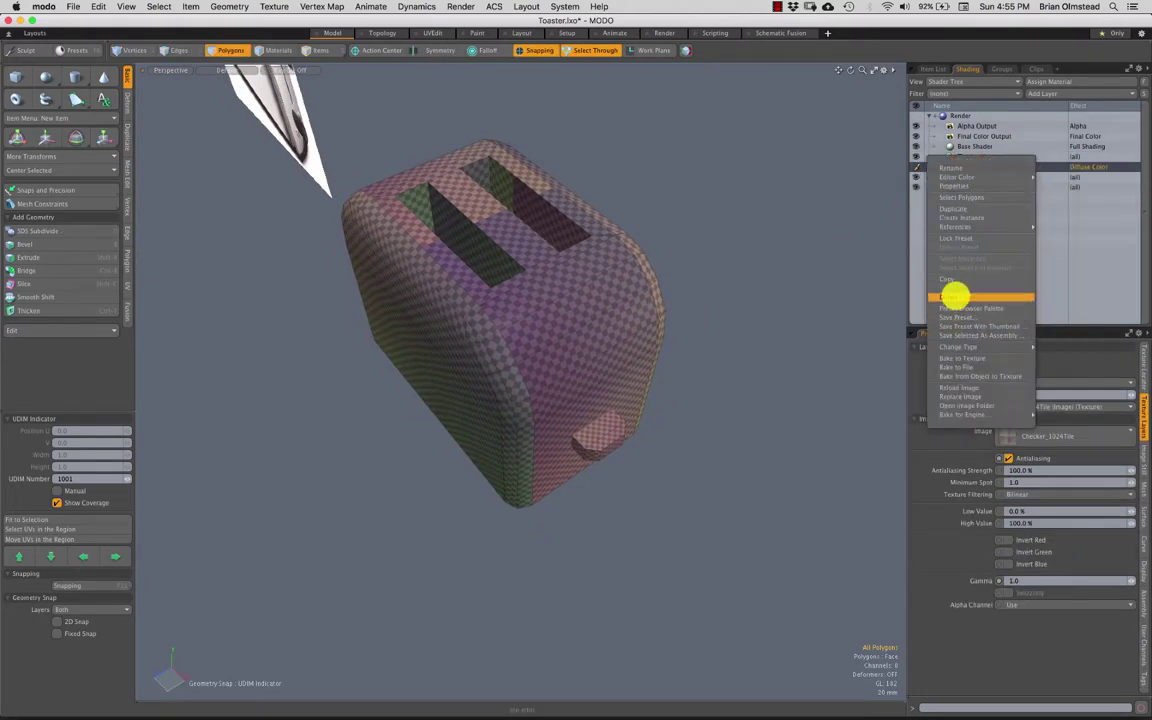
left_click(954, 297)
left_click(1036, 69)
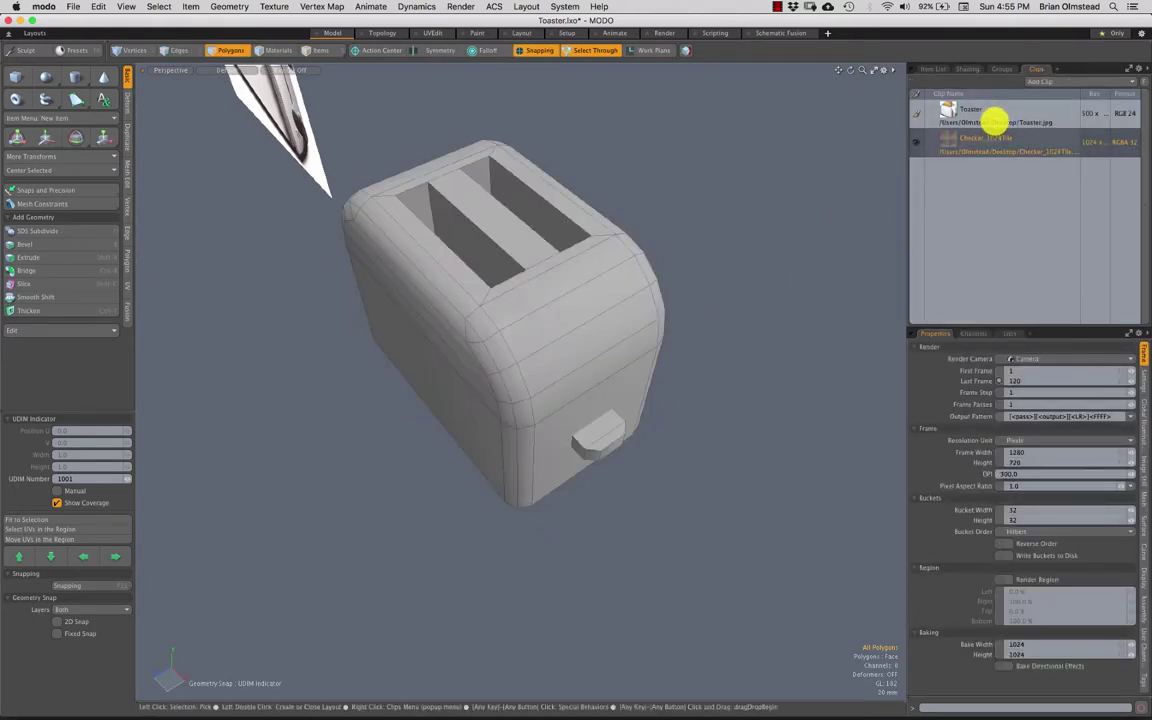
left_click(991, 141)
right_click(991, 141)
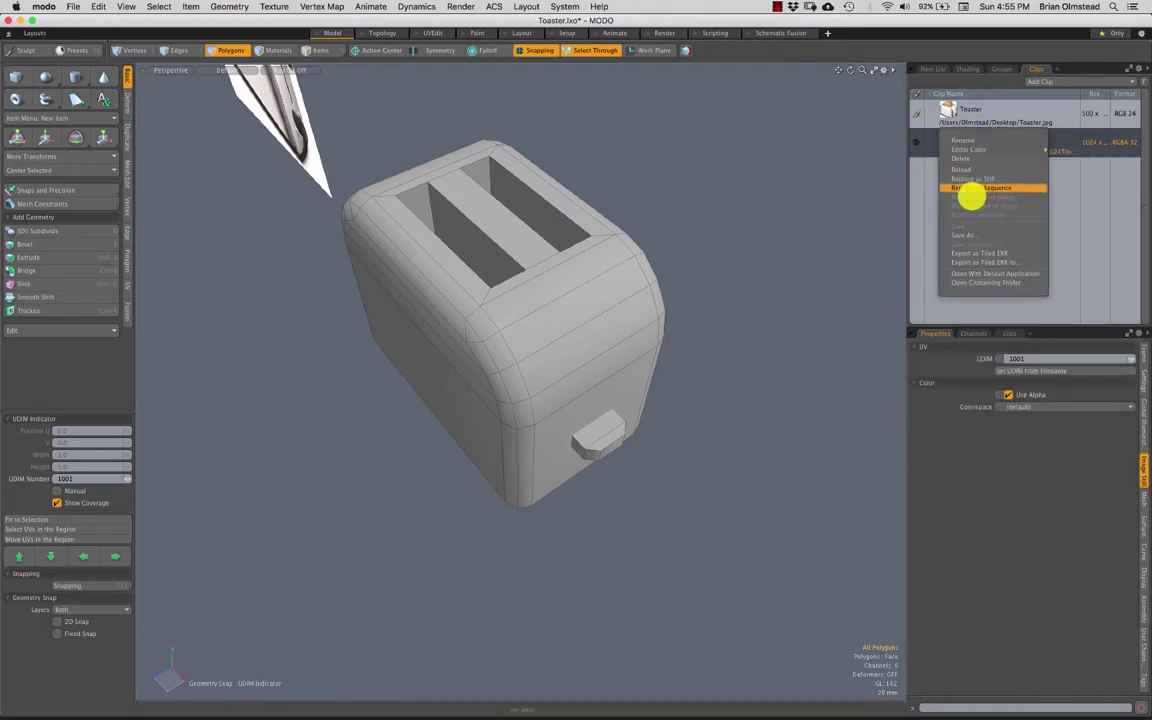
left_click(967, 159)
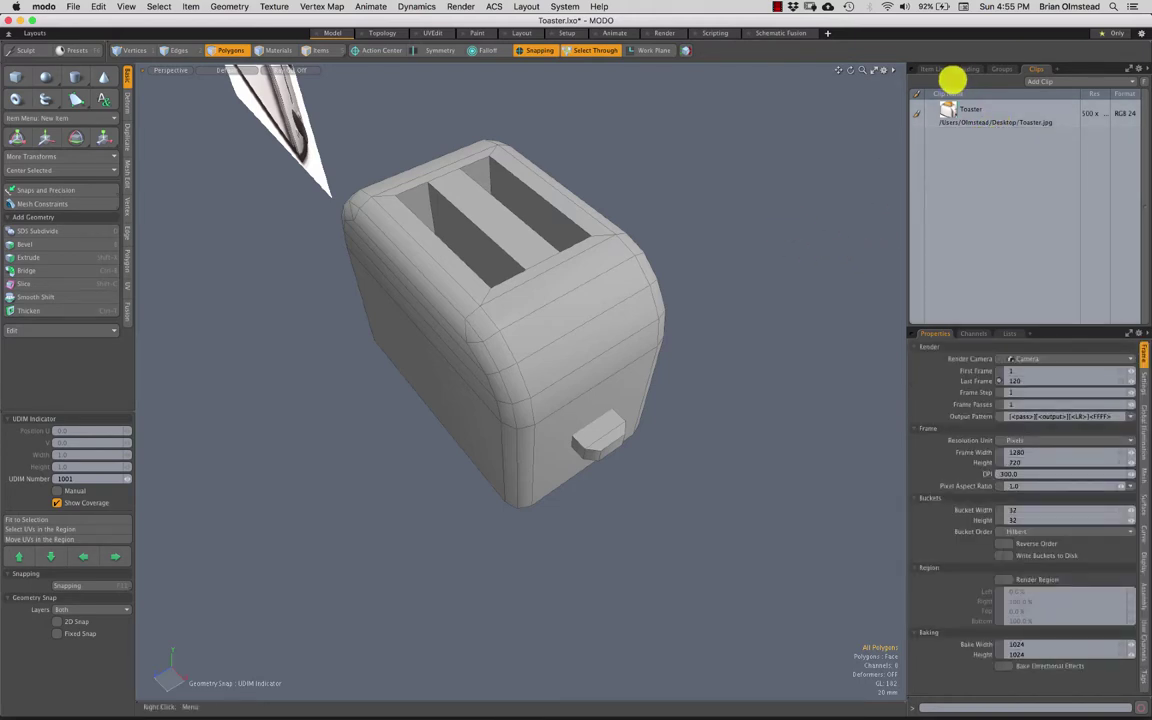
Step: Rename the toaster's mesh item as Toaster and save the scene
left_click(935, 69)
left_click_drag(662, 362, 600, 395, "alt")
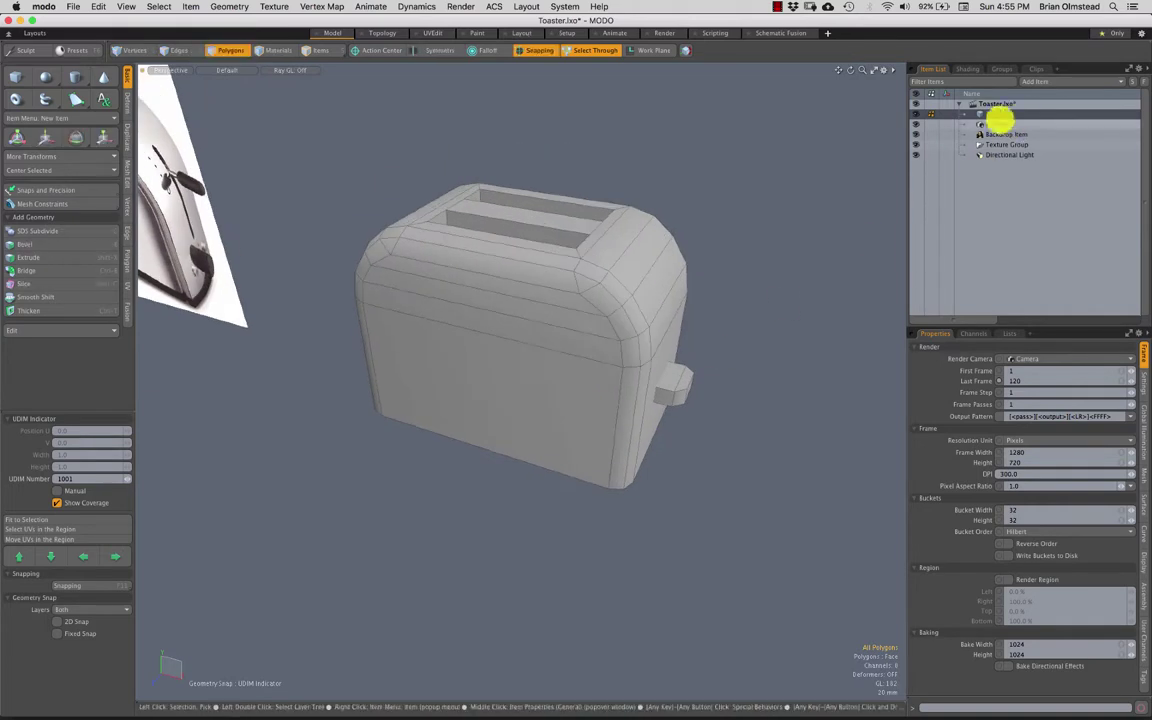
left_click(991, 115)
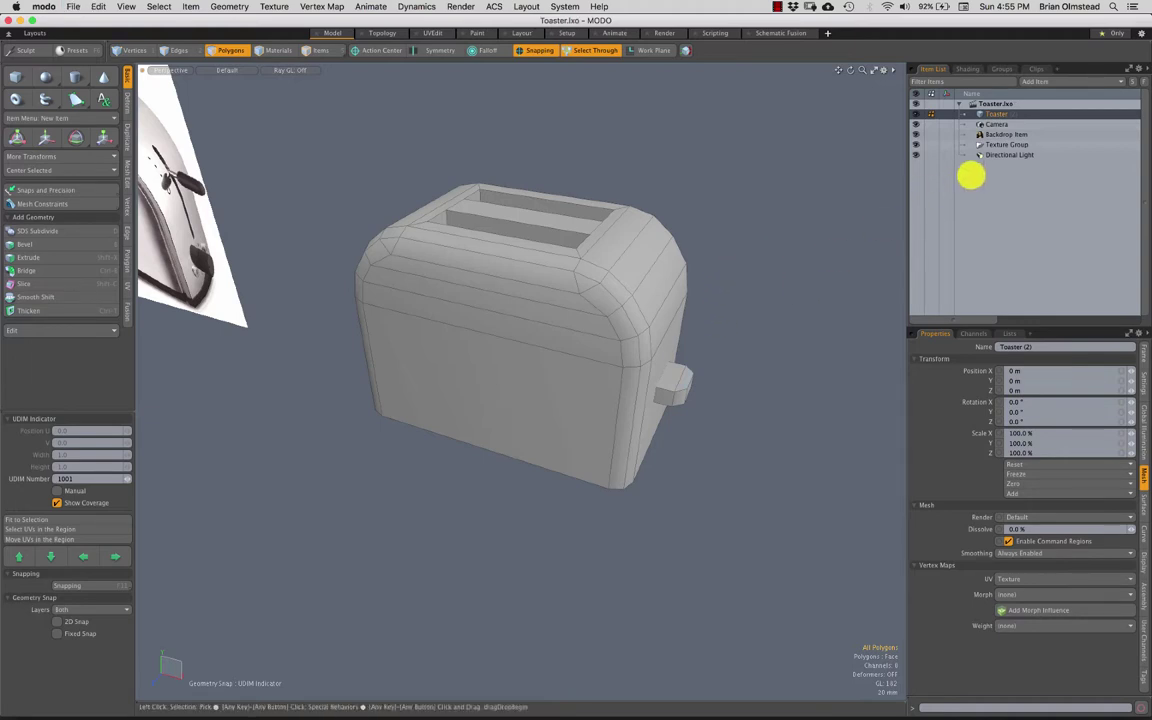
Step: Delete the Backdrop Item and the Toaster.jpg image clip from the scene
left_click(995, 134)
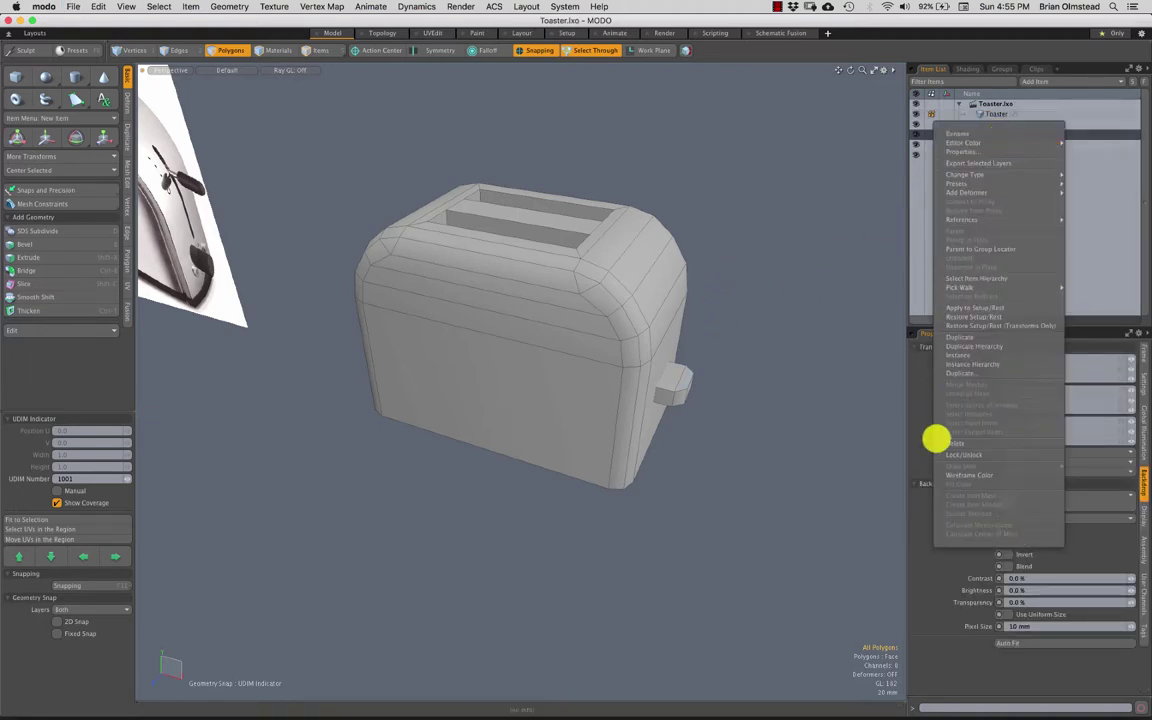
left_click(955, 443)
left_click(1036, 69)
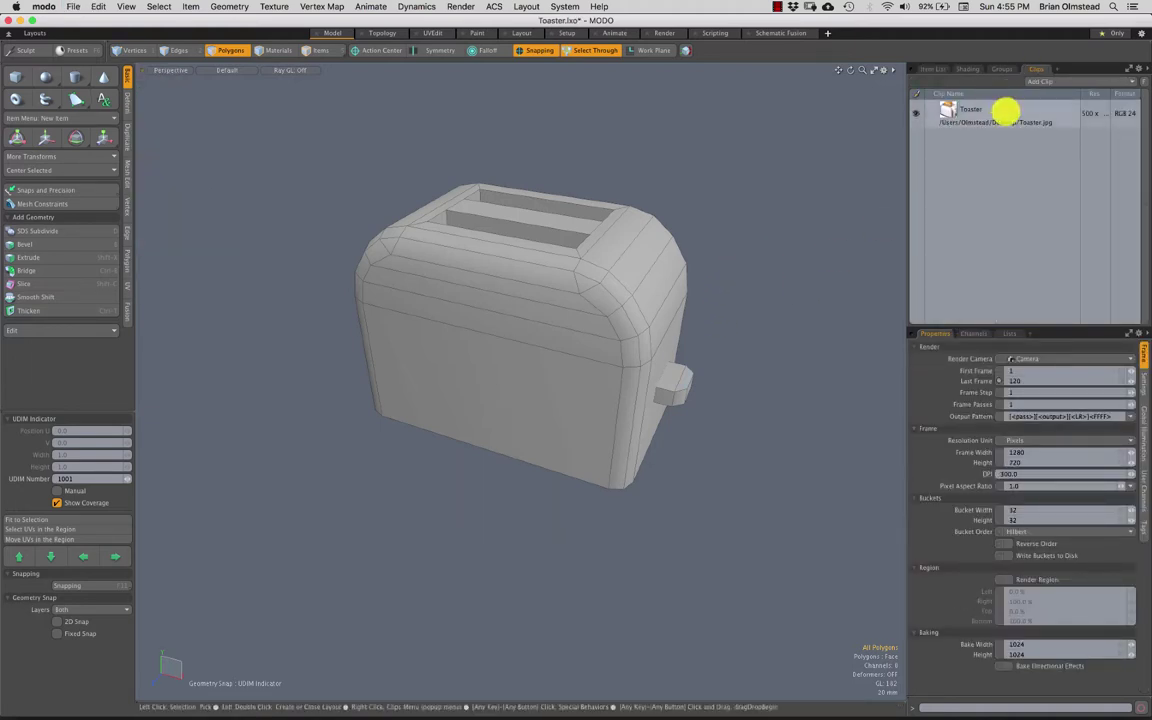
left_click(980, 113)
right_click(980, 113)
left_click(956, 129)
left_click(934, 69)
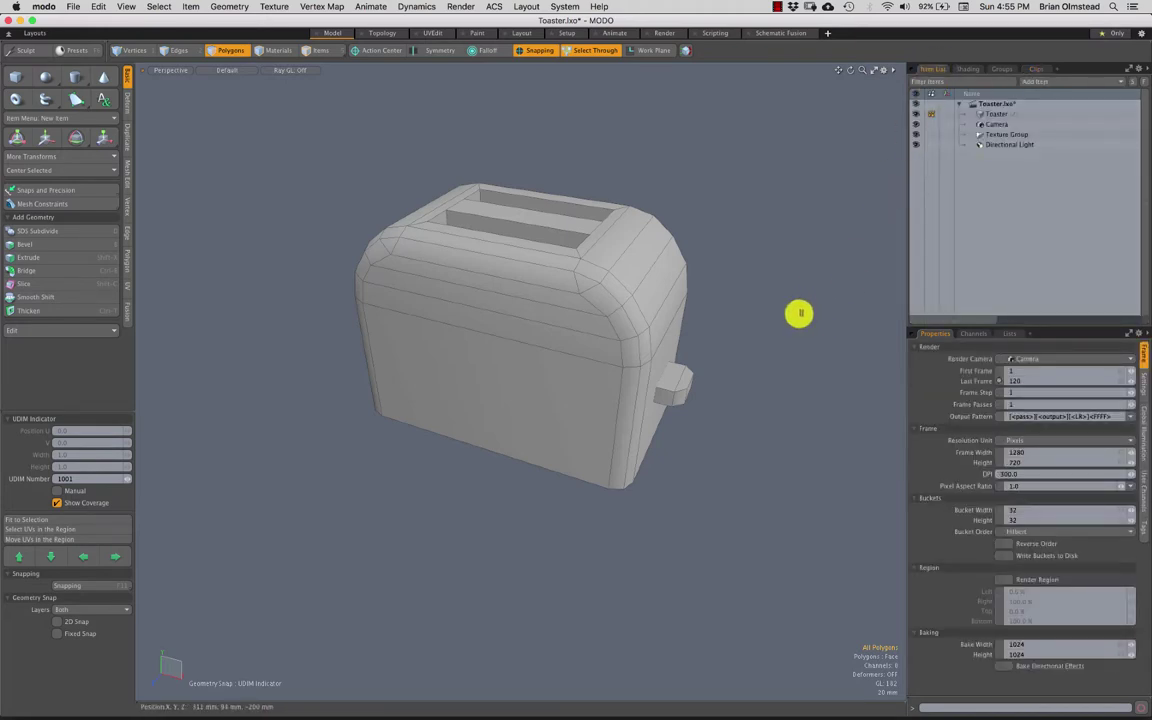
mouse_move(720, 404)
left_mouse_down("alt")
mouse_move(658, 411)
mouse_move(674, 432)
mouse_move(663, 349)
mouse_move(623, 345)
left_mouse_up("alt")
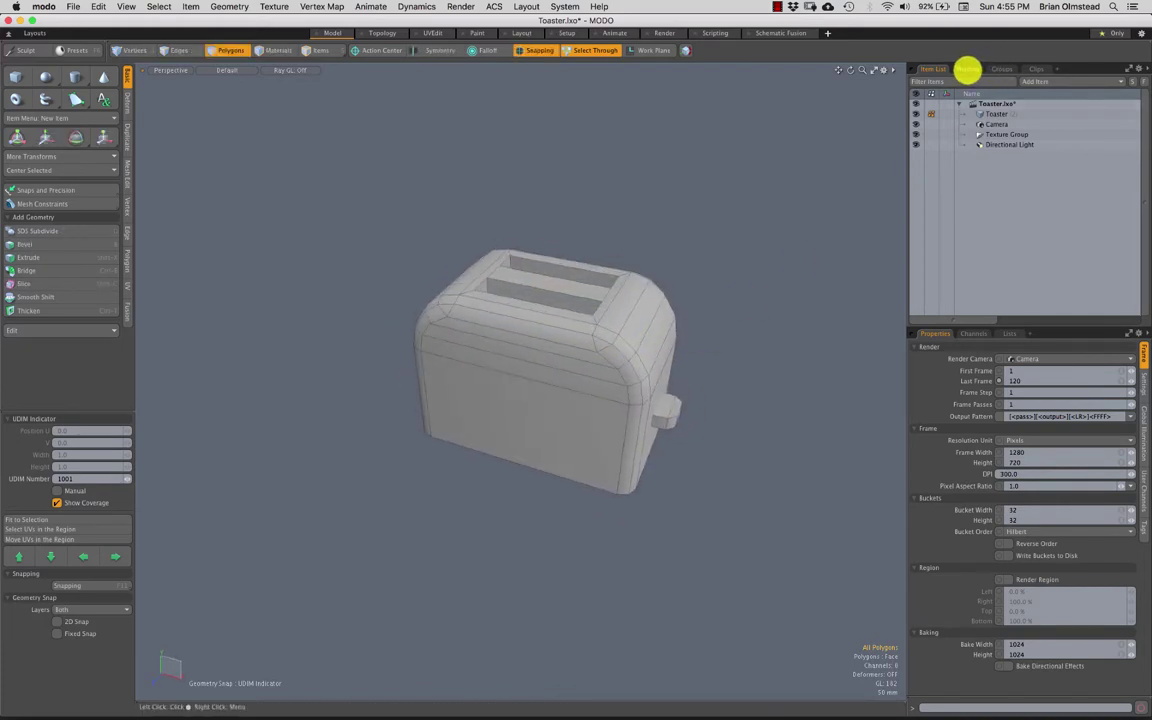
Step: Select the Render item in the shader tree
left_click(968, 69)
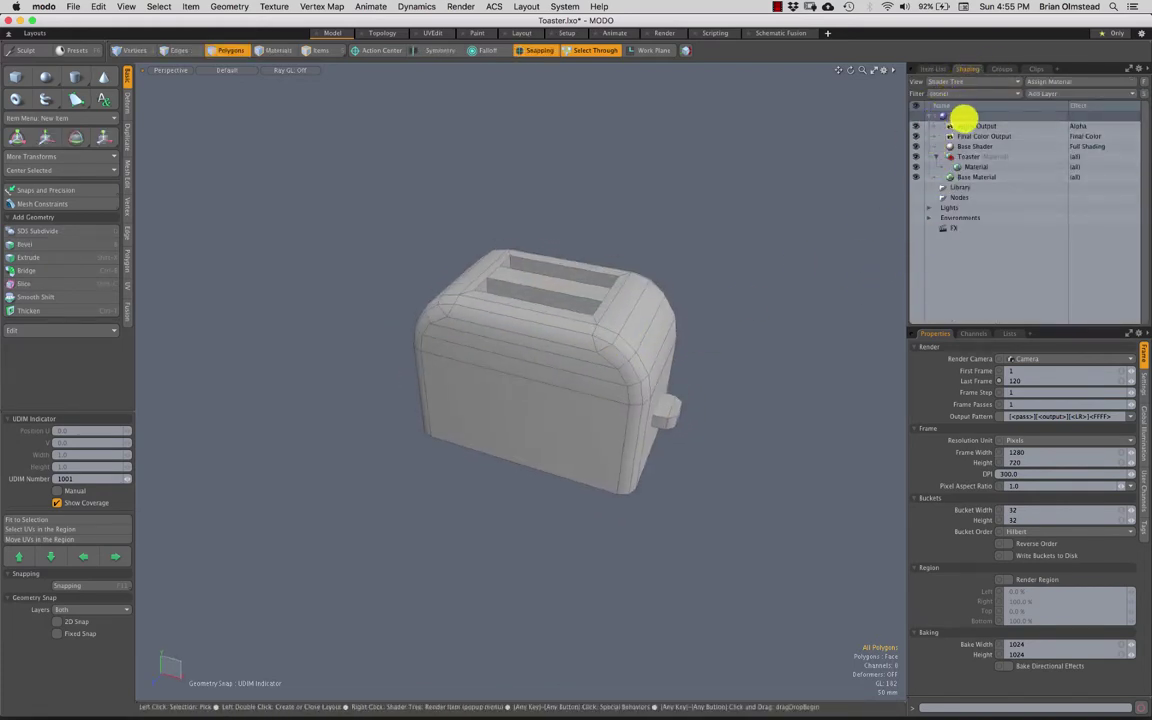
left_click(957, 146)
left_click(957, 116)
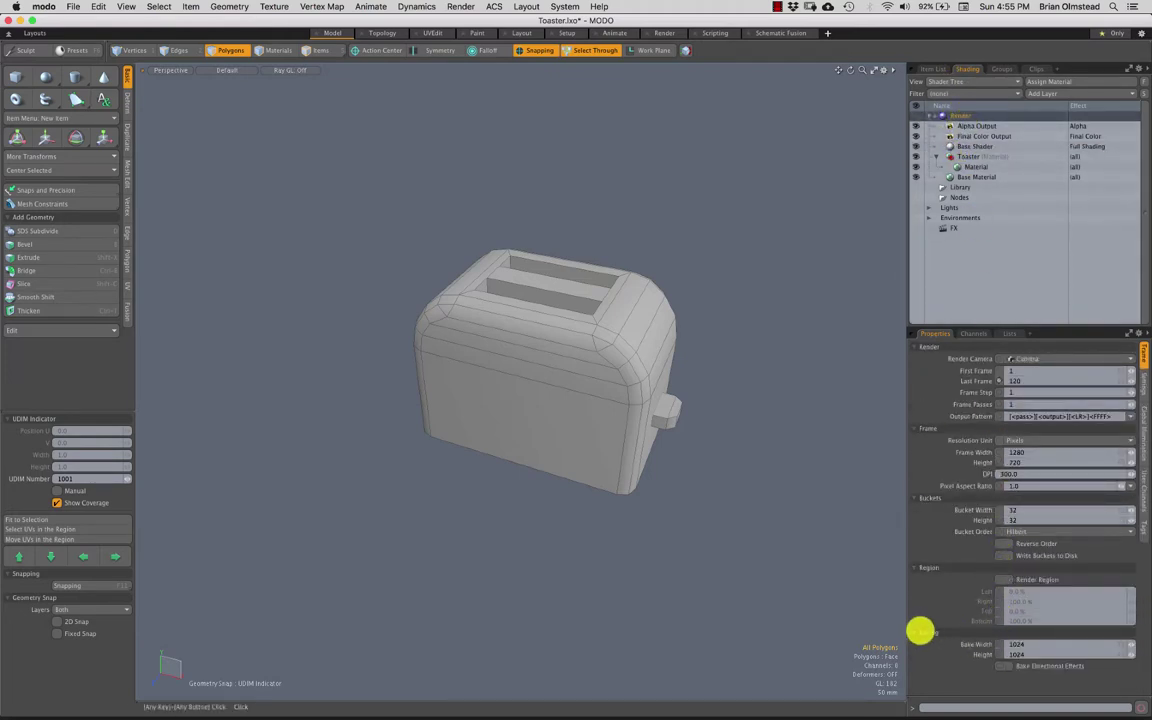
Step: Set the render item's bake width and bake height to 512
left_click(1028, 645)
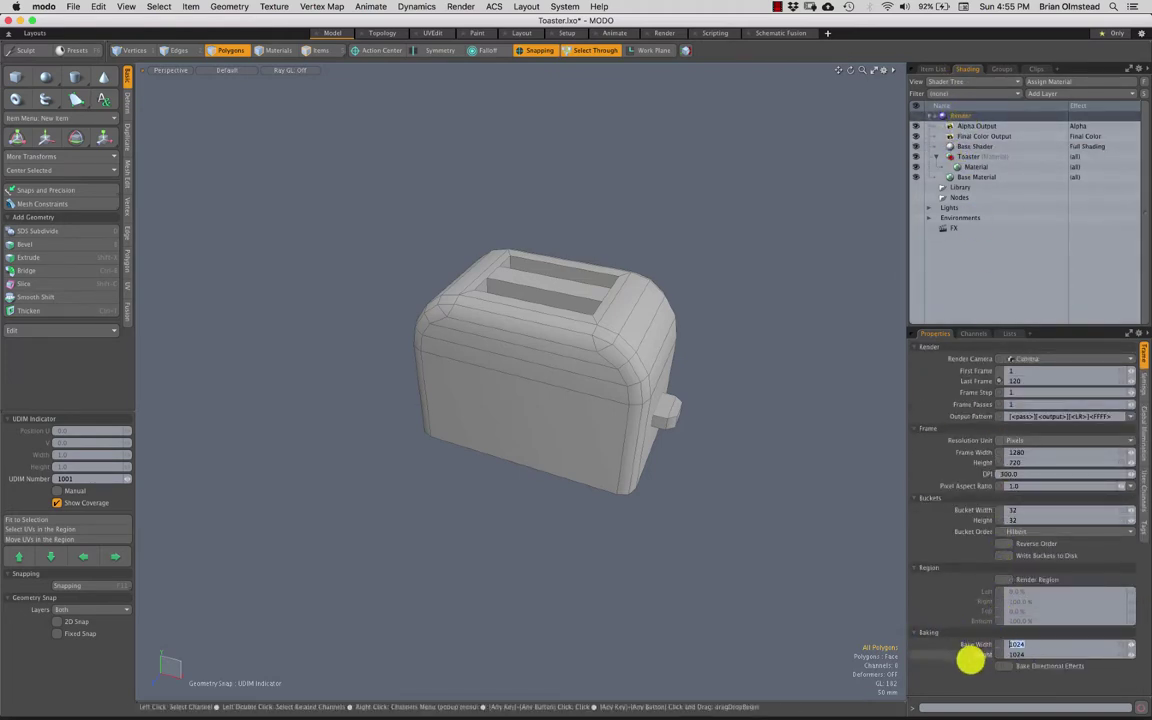
type("512")
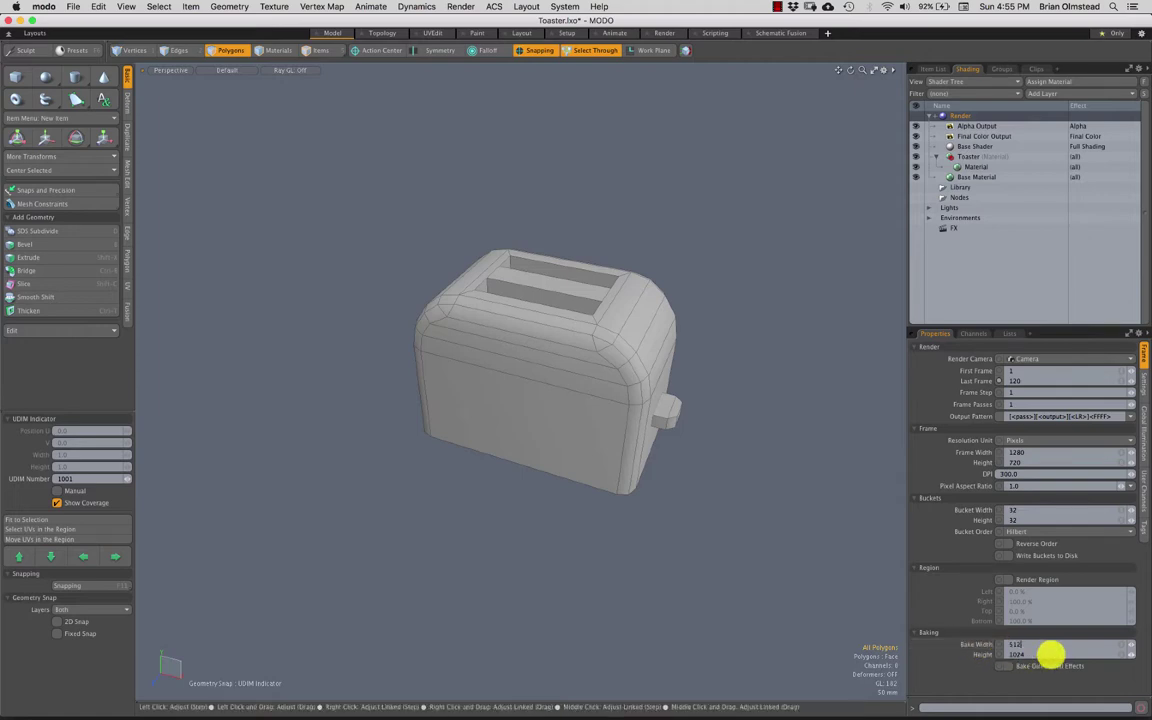
key("Tab")
type("512")
key("Return")
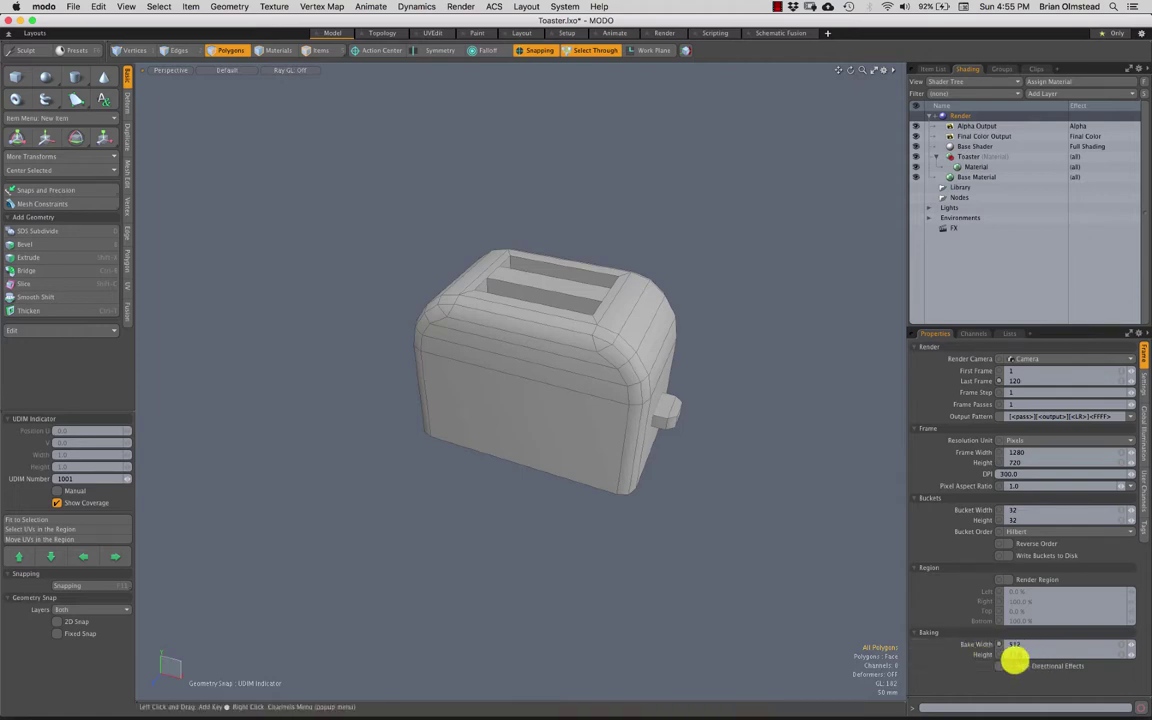
Step: Set the render item's bake width and bake height to 256
left_click(1022, 644)
type("256")
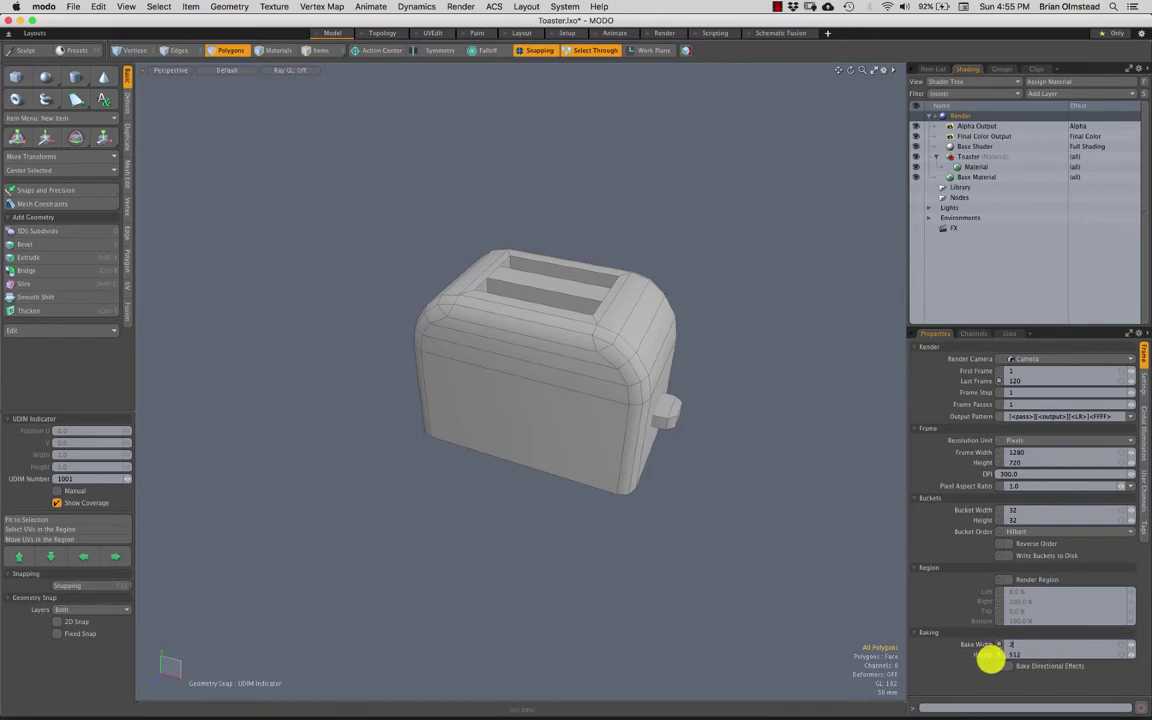
key("Tab")
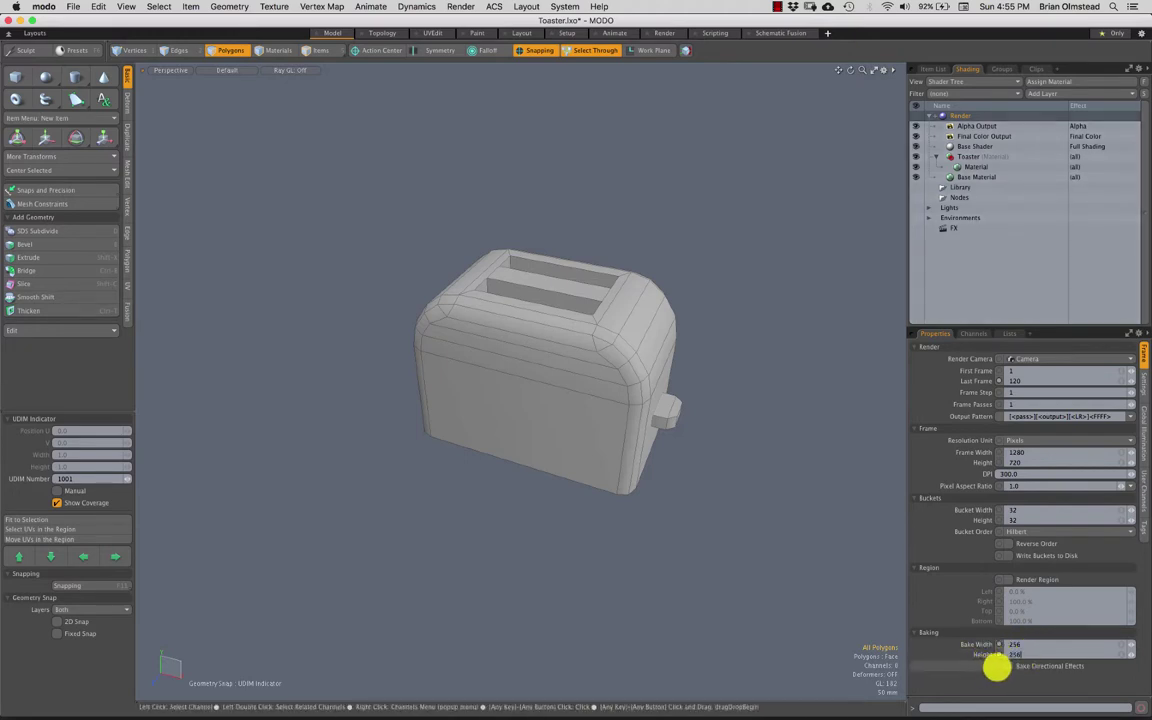
Step: Set the bake height to 256 and inspect the Final Color and Alpha outputs in the shader tree
key("Return")
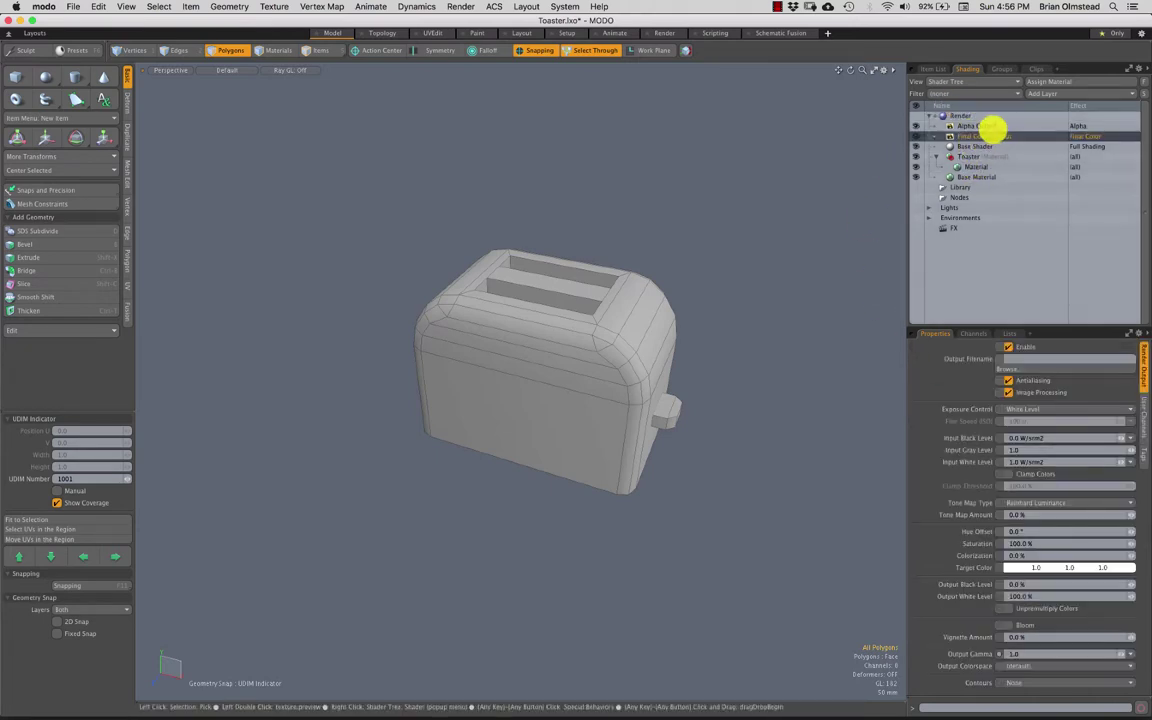
left_click(988, 136)
left_click(990, 126)
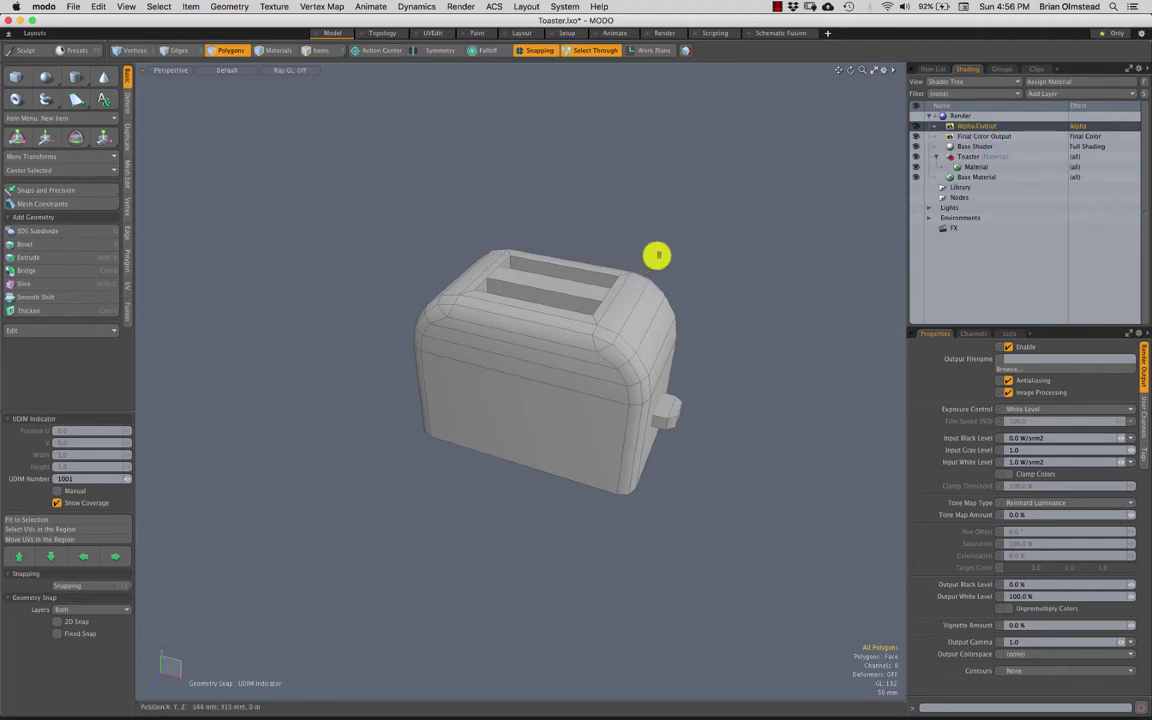
mouse_move(625, 219)
right_mouse_down()
mouse_move(622, 527)
mouse_move(715, 278)
right_mouse_up()
left_click(715, 278)
mouse_move(797, 74)
right_mouse_down()
mouse_move(744, 171)
mouse_move(841, 278)
mouse_move(640, 586)
mouse_move(242, 270)
mouse_move(250, 160)
right_mouse_up()
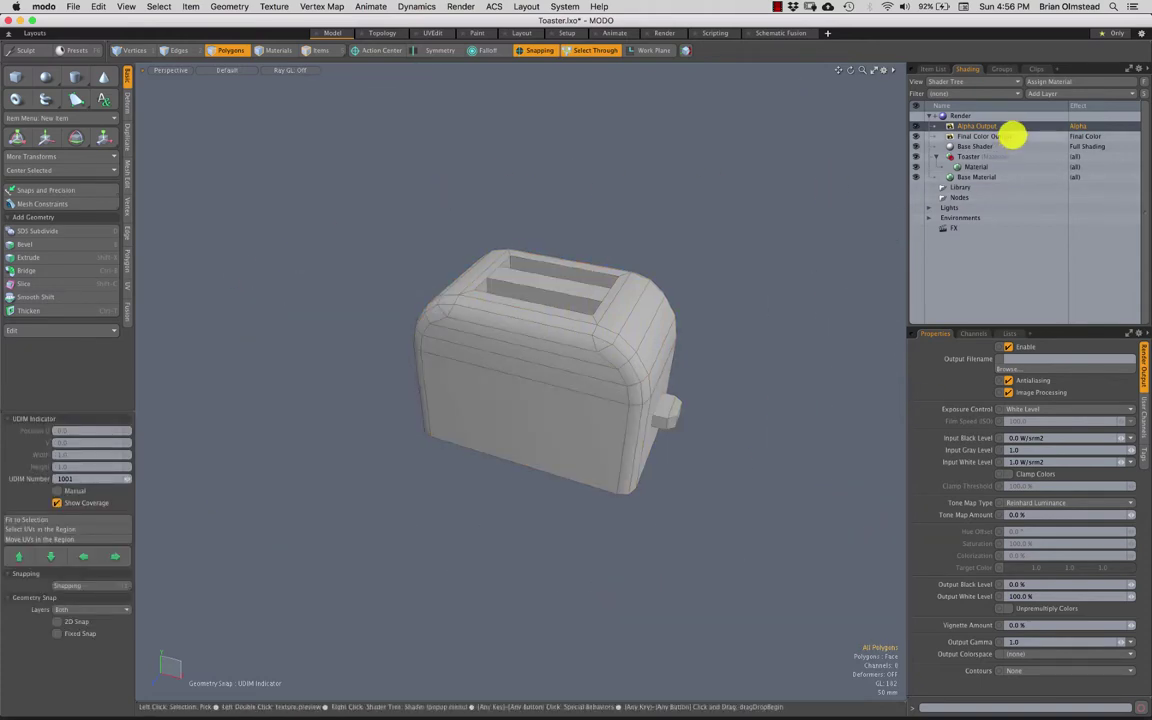
left_click(1013, 136)
left_click_drag(687, 363, 589, 327, "alt")
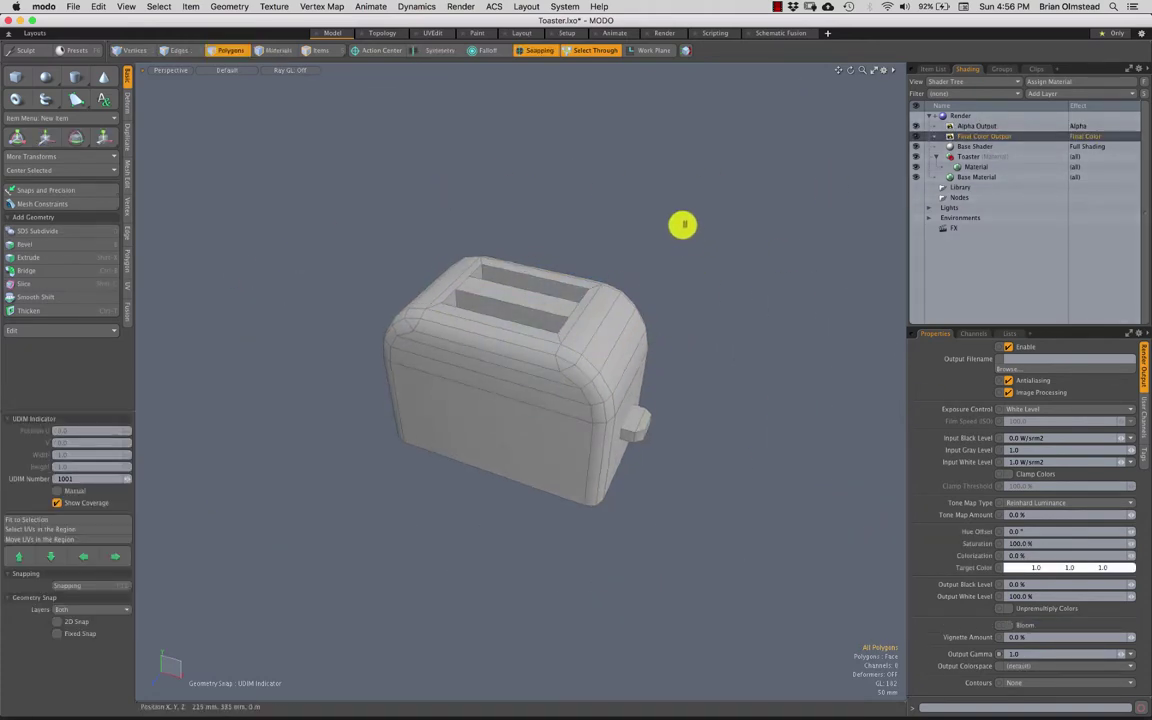
mouse_move(683, 224)
right_mouse_down()
mouse_move(774, 401)
mouse_move(727, 279)
right_mouse_up()
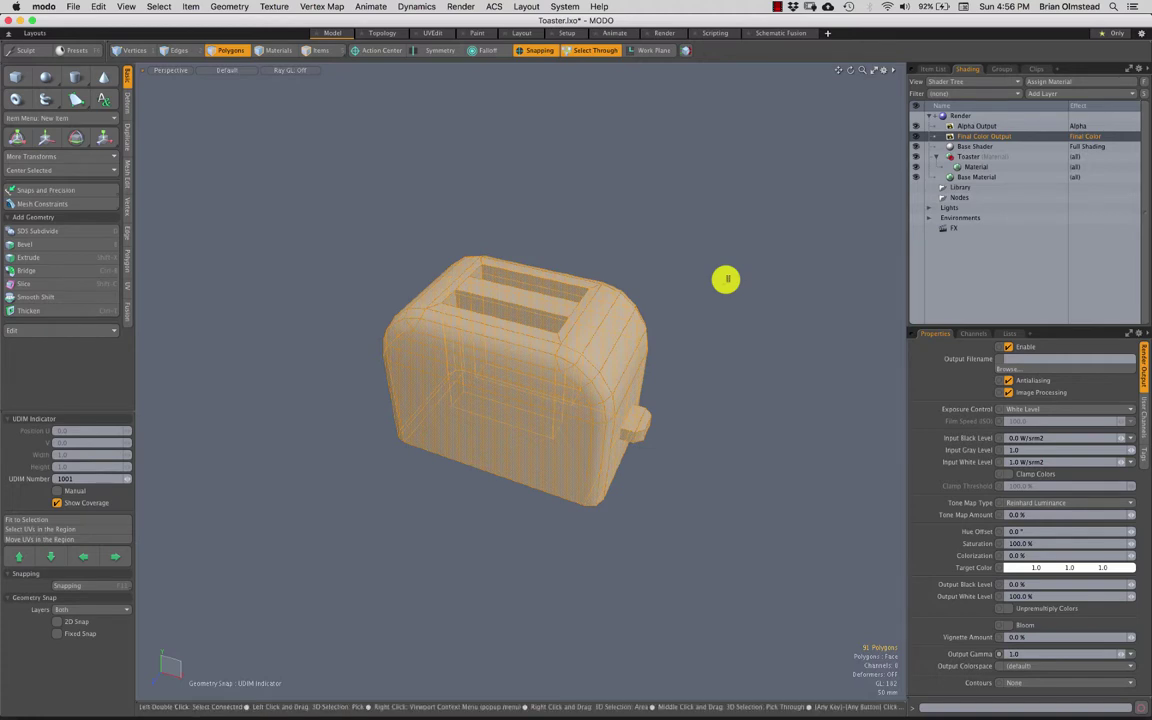
left_click(640, 264)
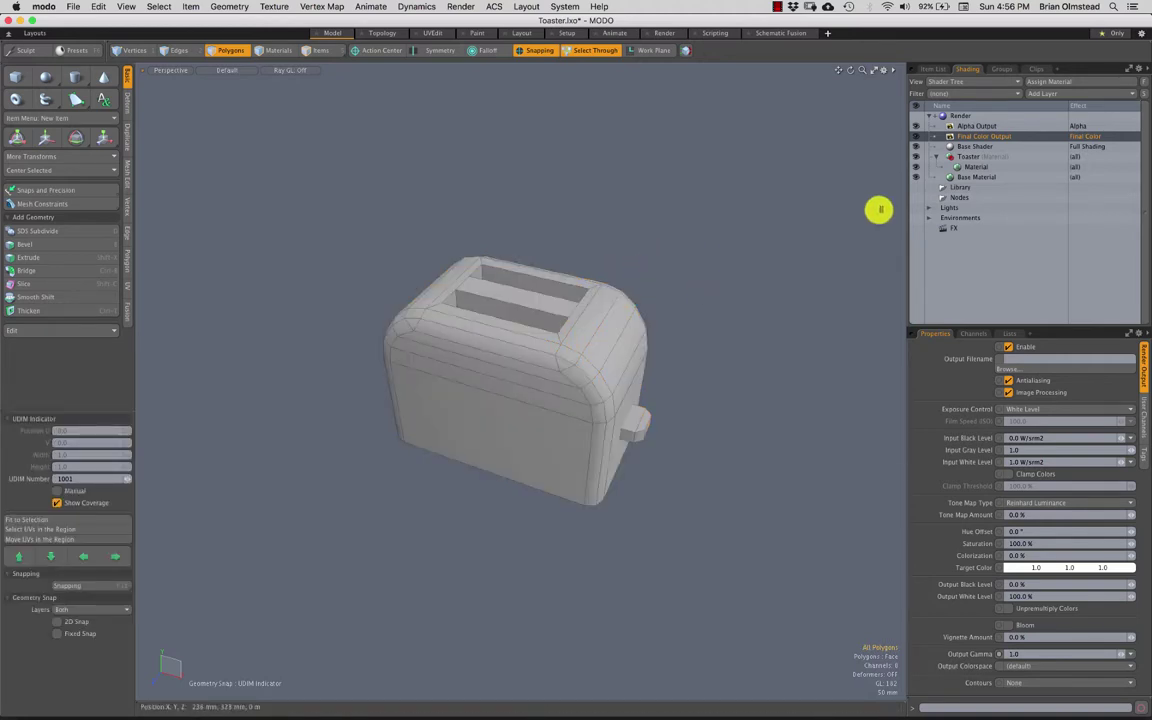
Step: Duplicate the Final Color Output in the shader tree
left_click(1008, 148)
left_click(1008, 137)
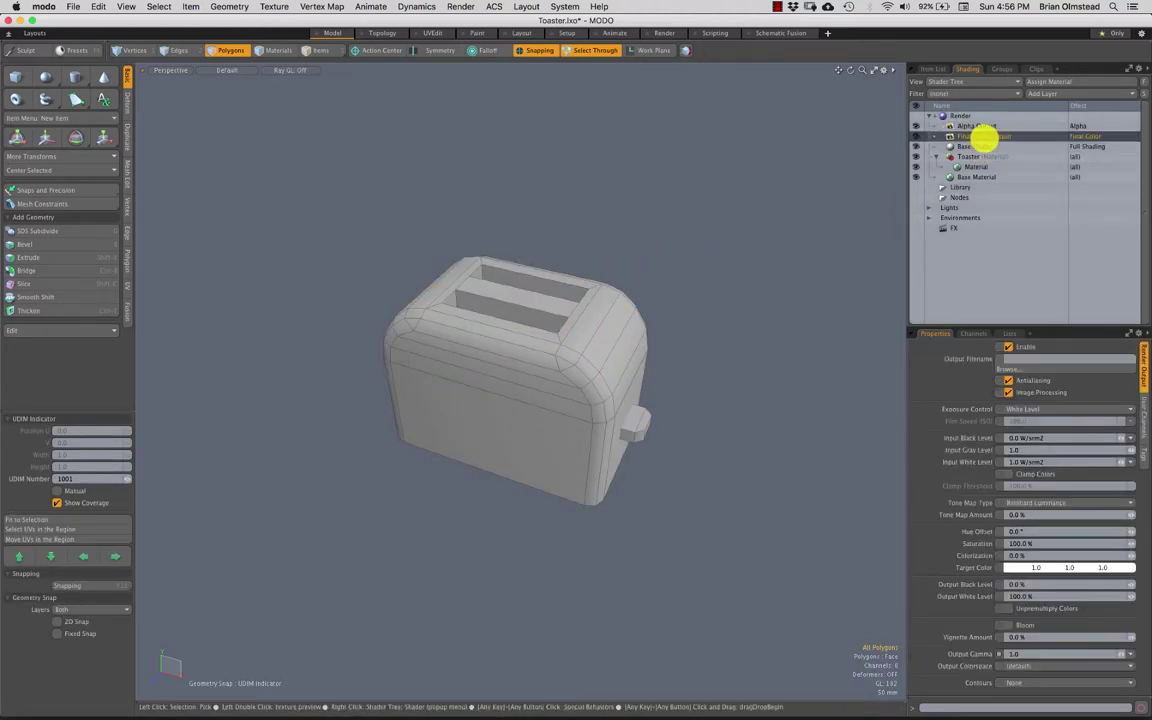
right_click(1005, 137)
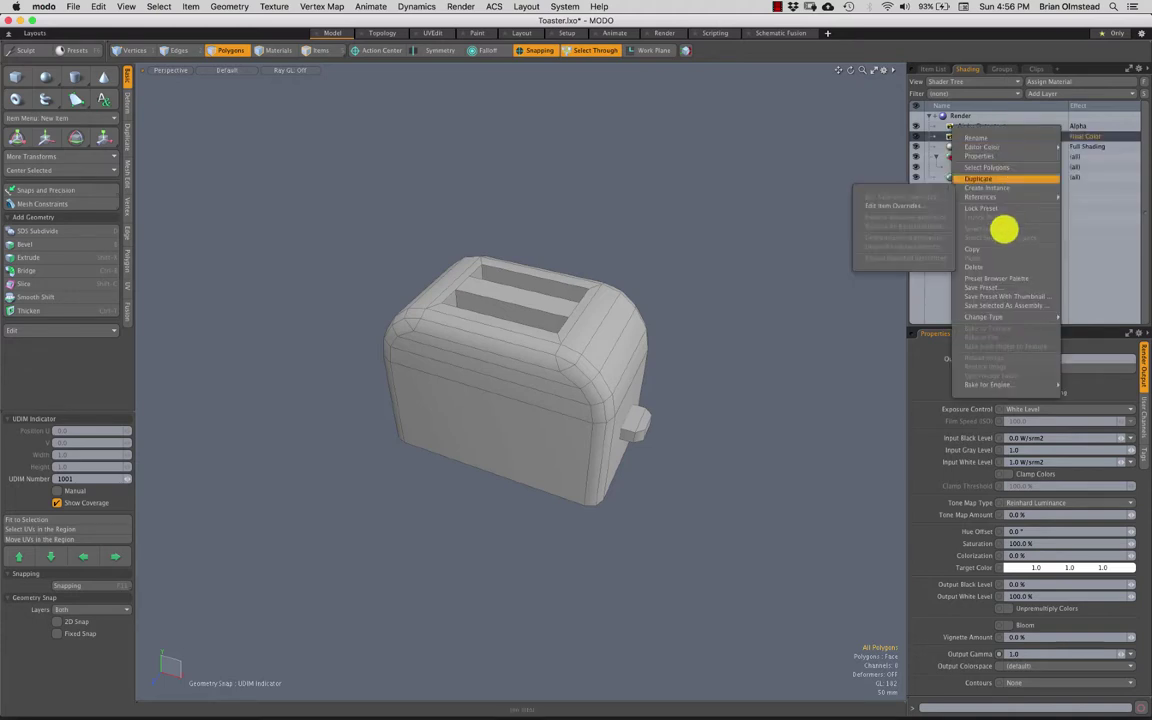
left_click(998, 178)
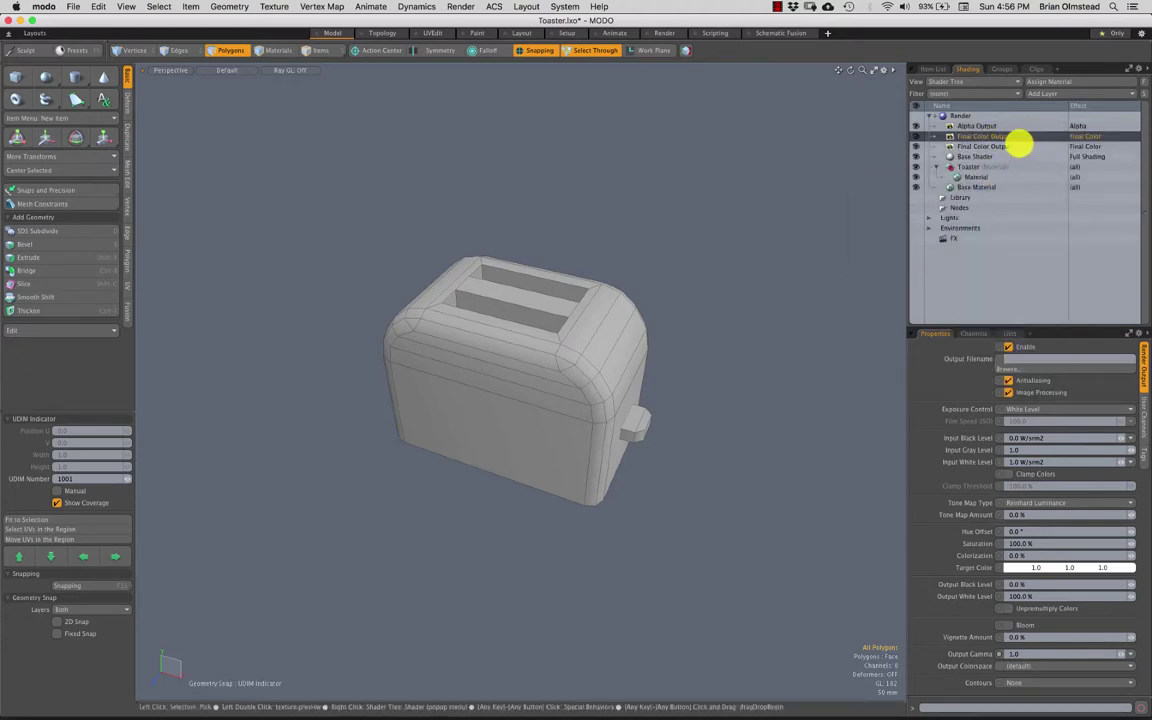
Step: Change the effect of the upper Final Color Output to Ambient Occlusion
left_click(1018, 145)
left_click(1017, 136)
left_click(1066, 146)
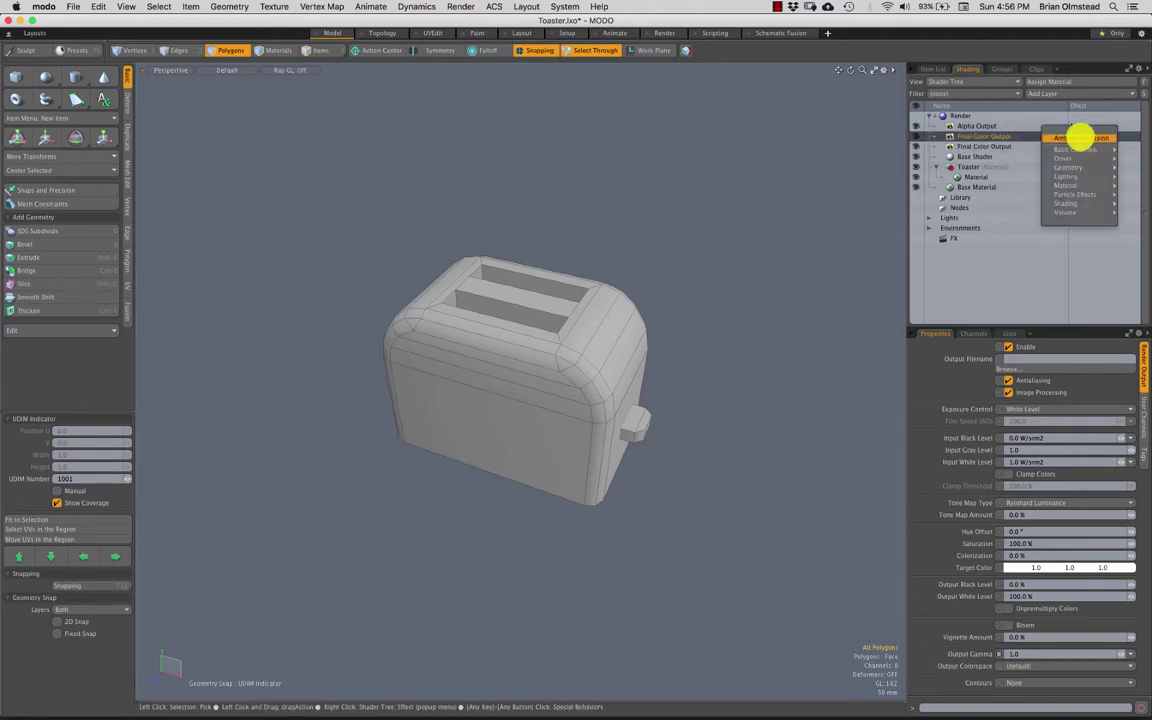
mouse_move(1064, 150)
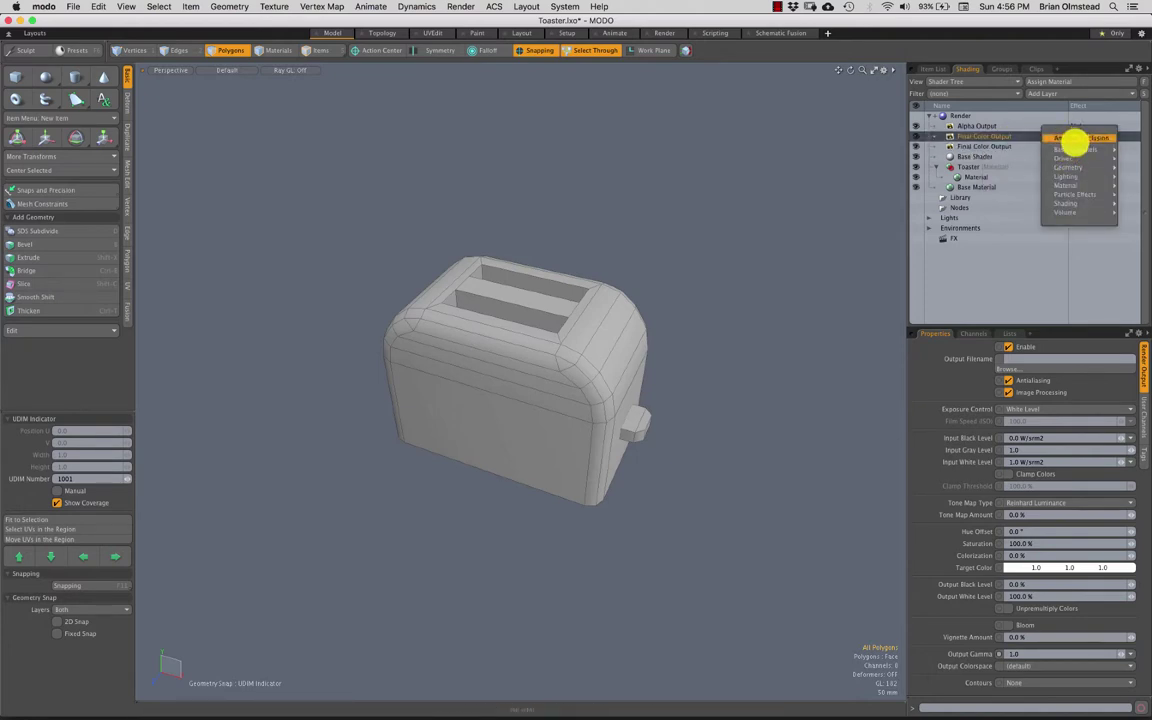
mouse_move(1086, 177)
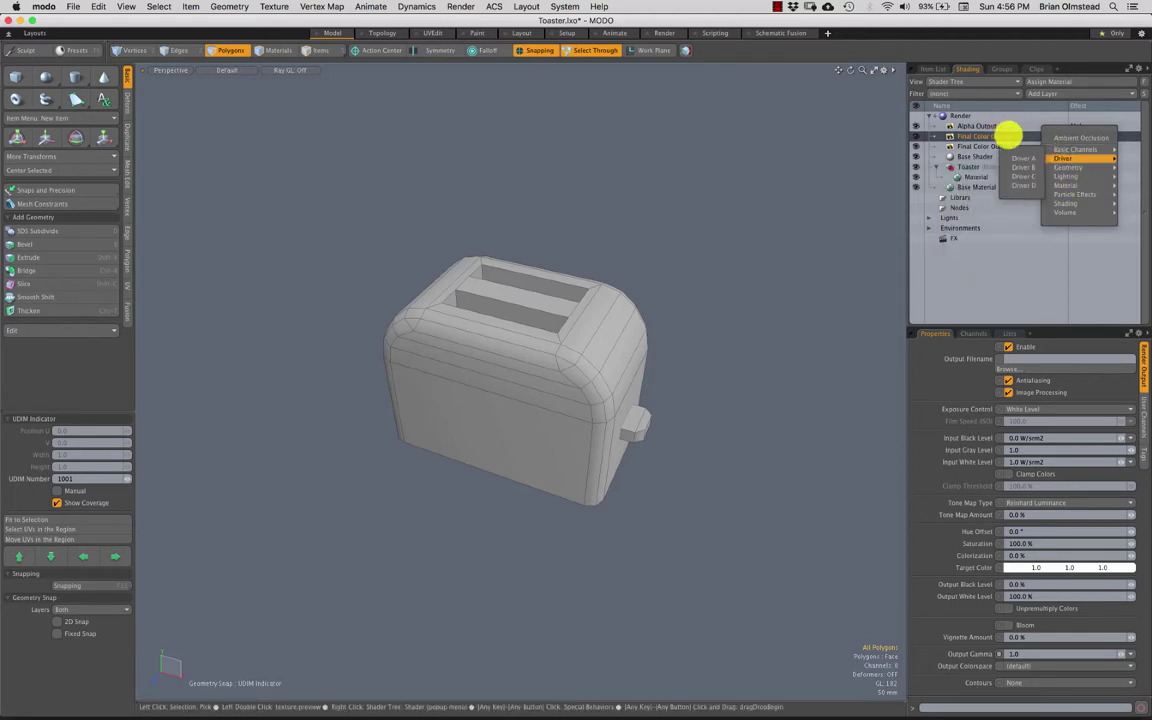
left_click(1042, 137)
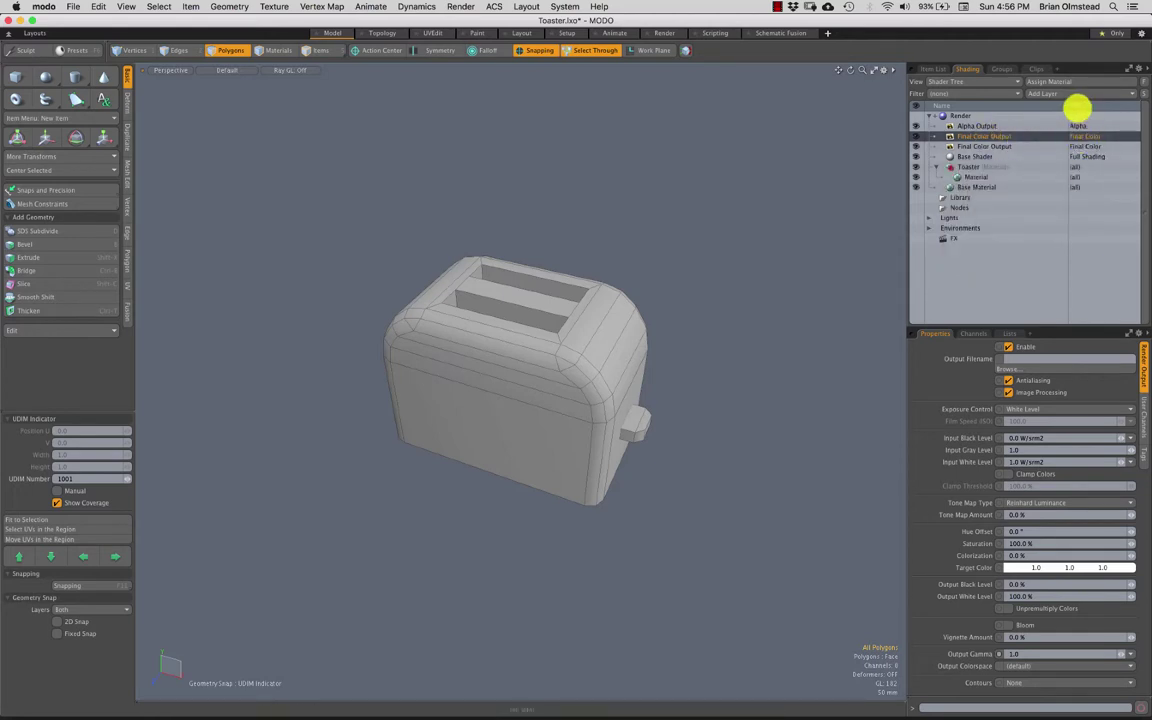
left_click(1086, 133)
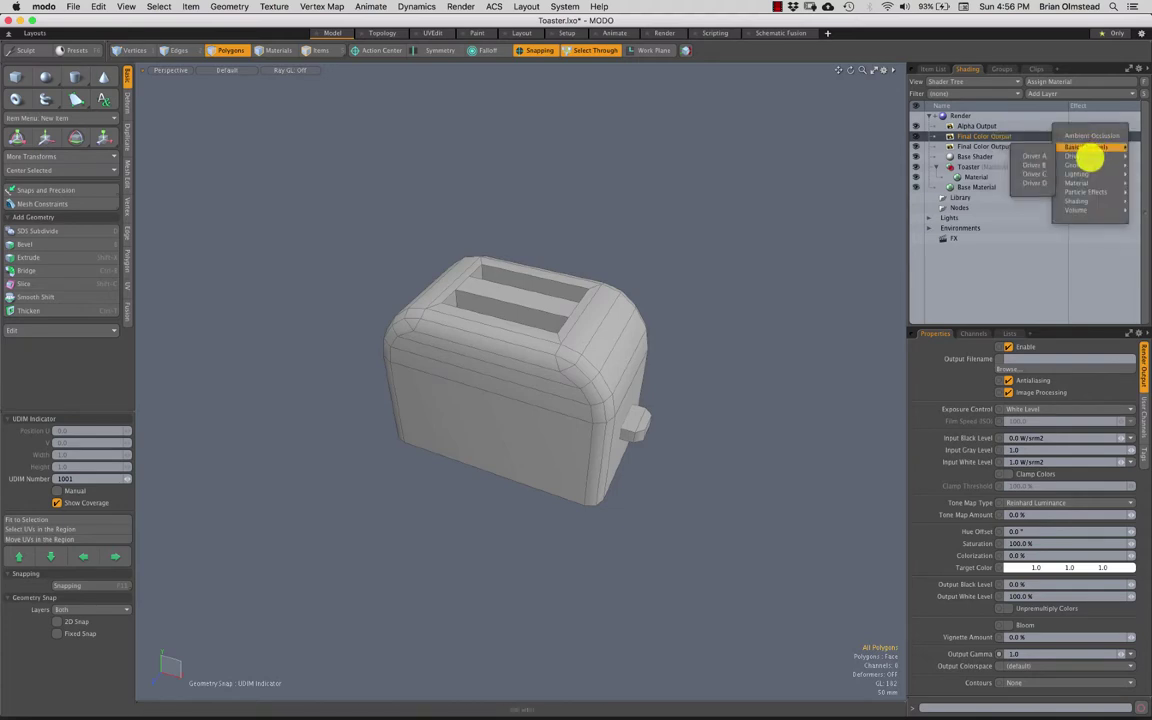
mouse_move(1082, 173)
left_click(1003, 174)
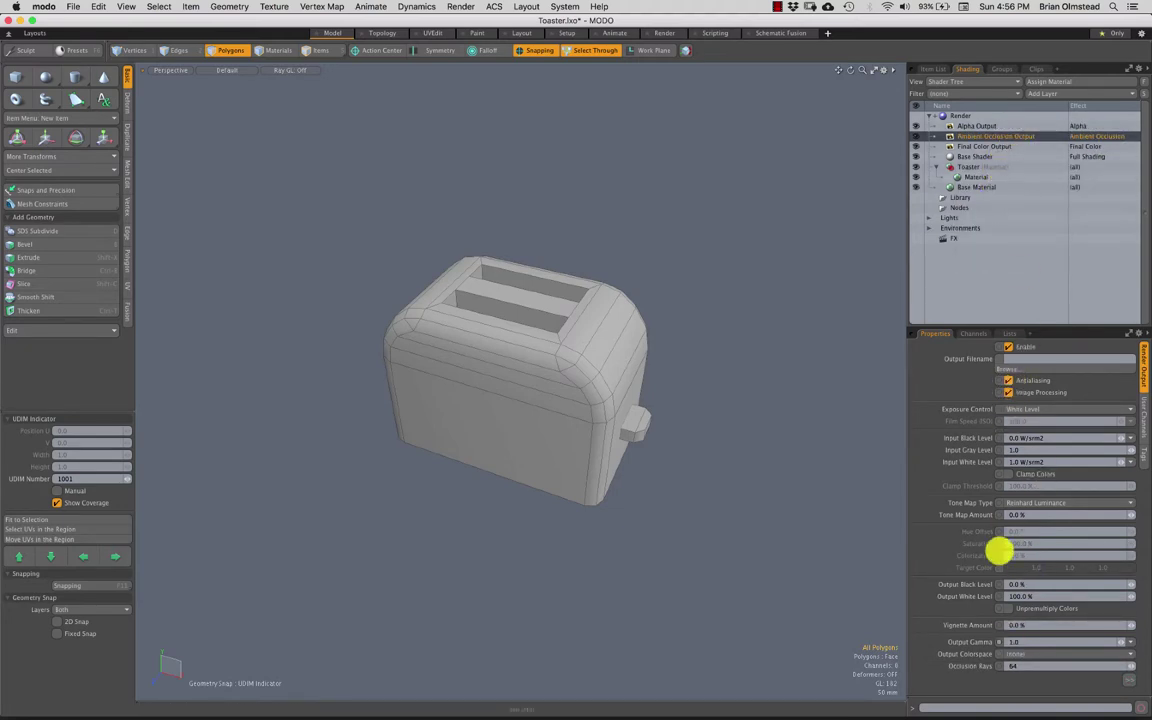
Step: Set the Ambient Occlusion Output's occlusion rays to 256
left_click(1016, 668)
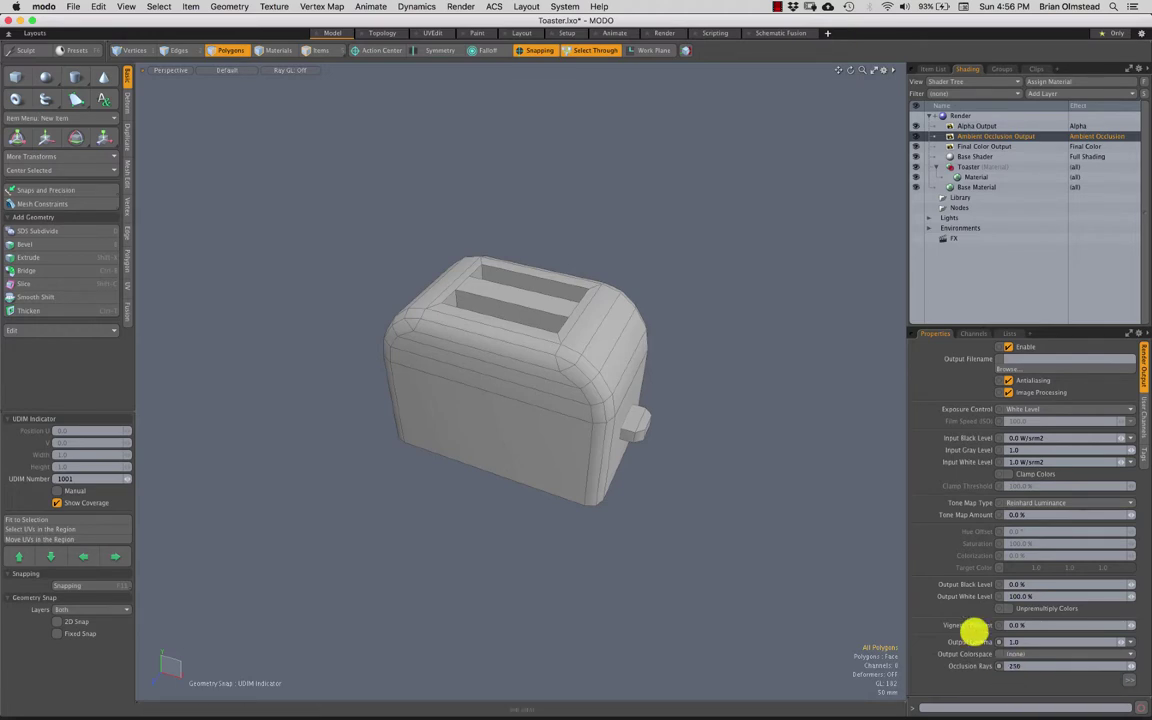
scroll(604, 414, "up", 3)
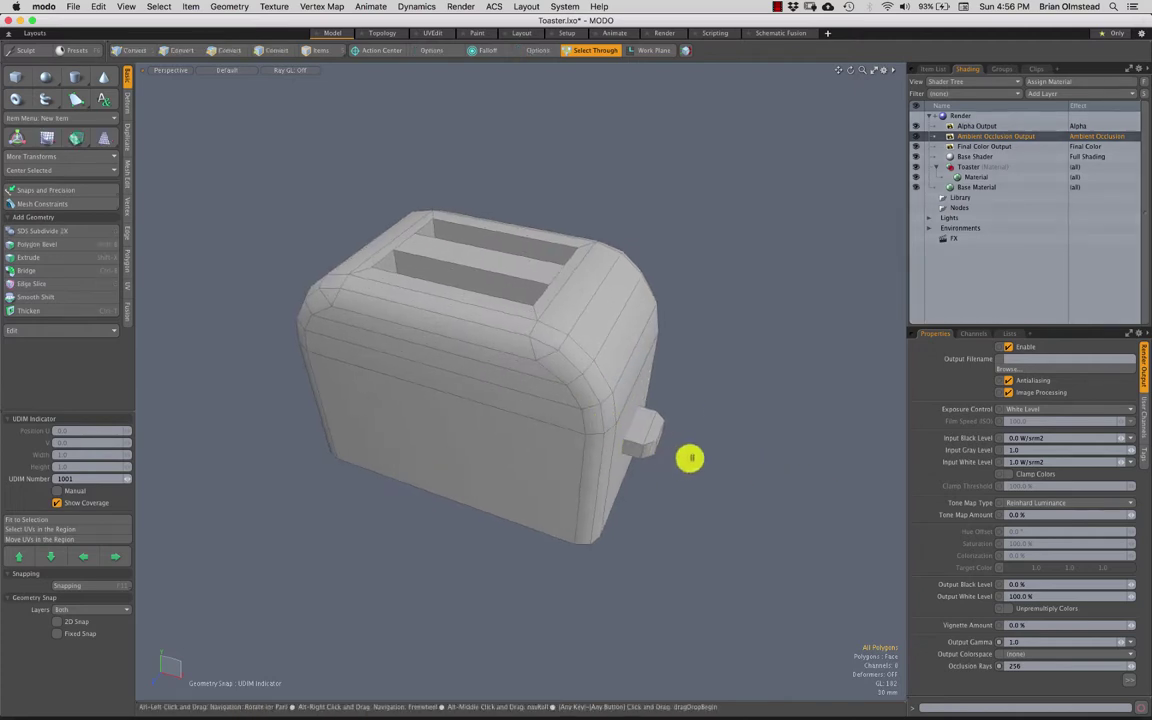
left_click_drag(666, 364, 680, 370, "alt+shift")
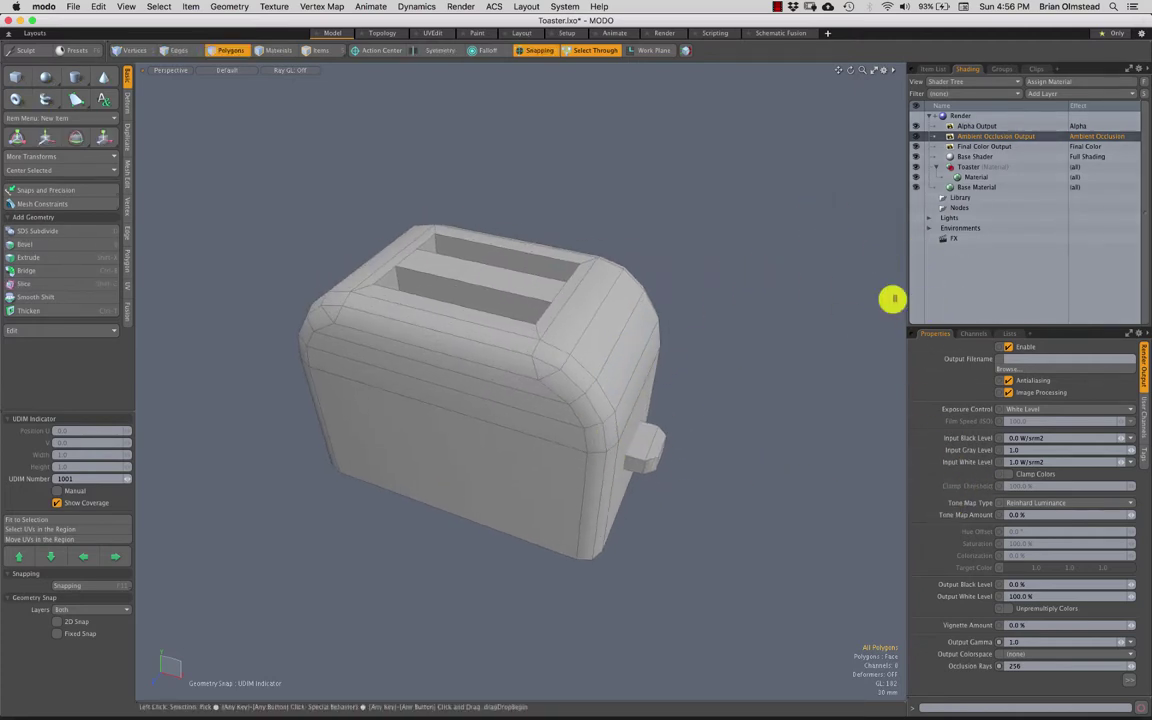
left_click_drag(663, 380, 586, 365, "alt")
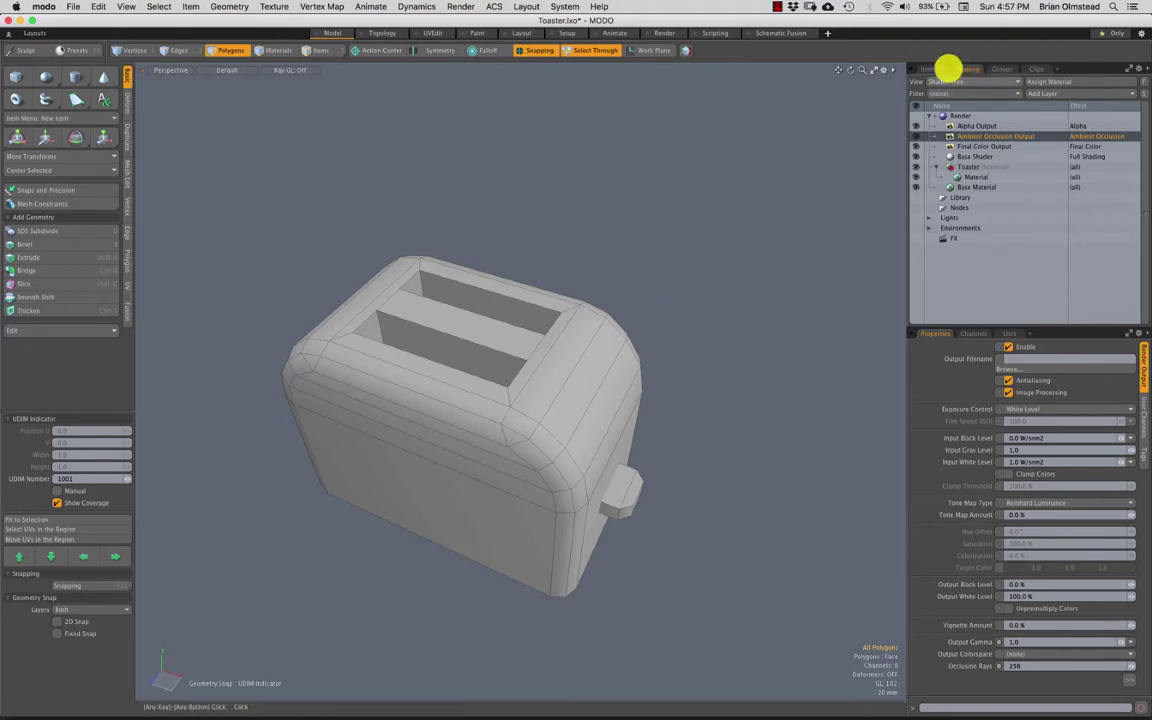
Step: Select the Toaster mesh item and display its vertex map lists with the Texture UV map
left_click(928, 69)
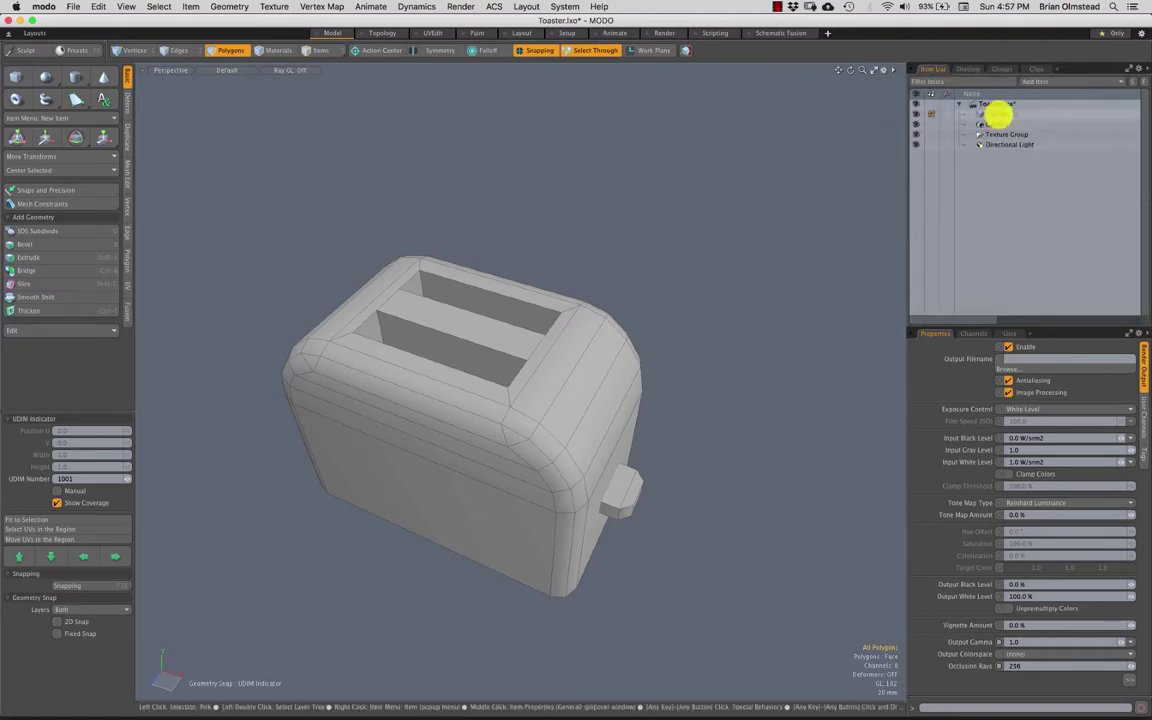
left_click(997, 114)
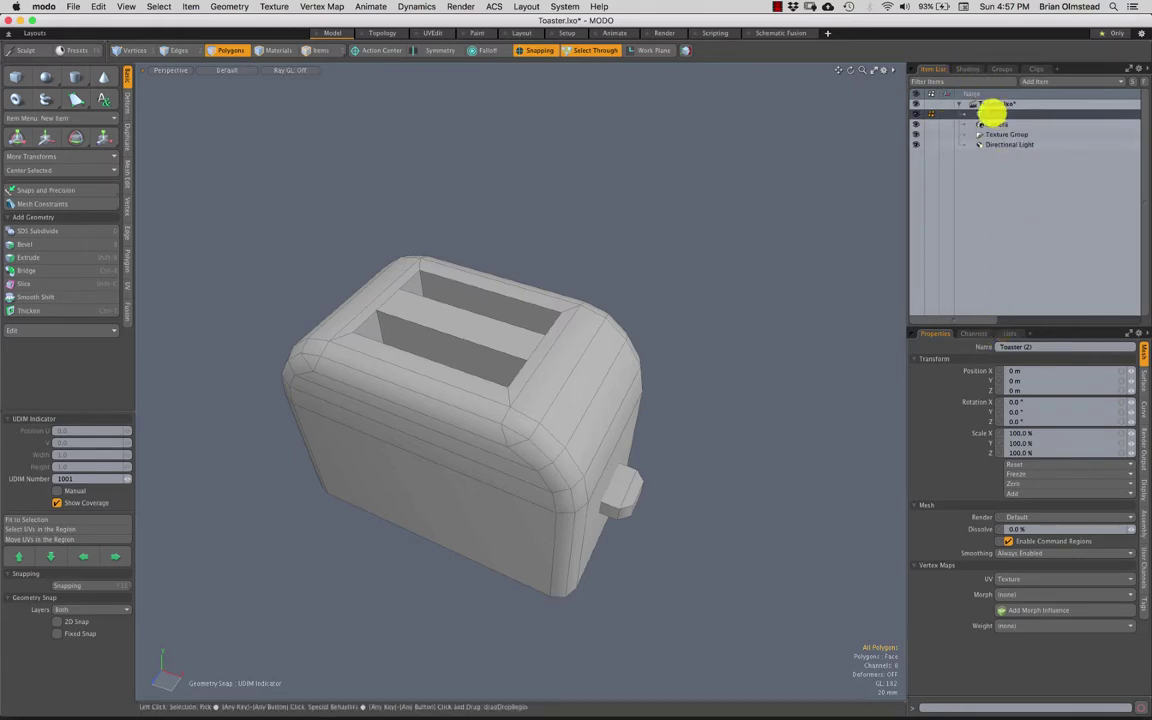
left_click(1009, 333)
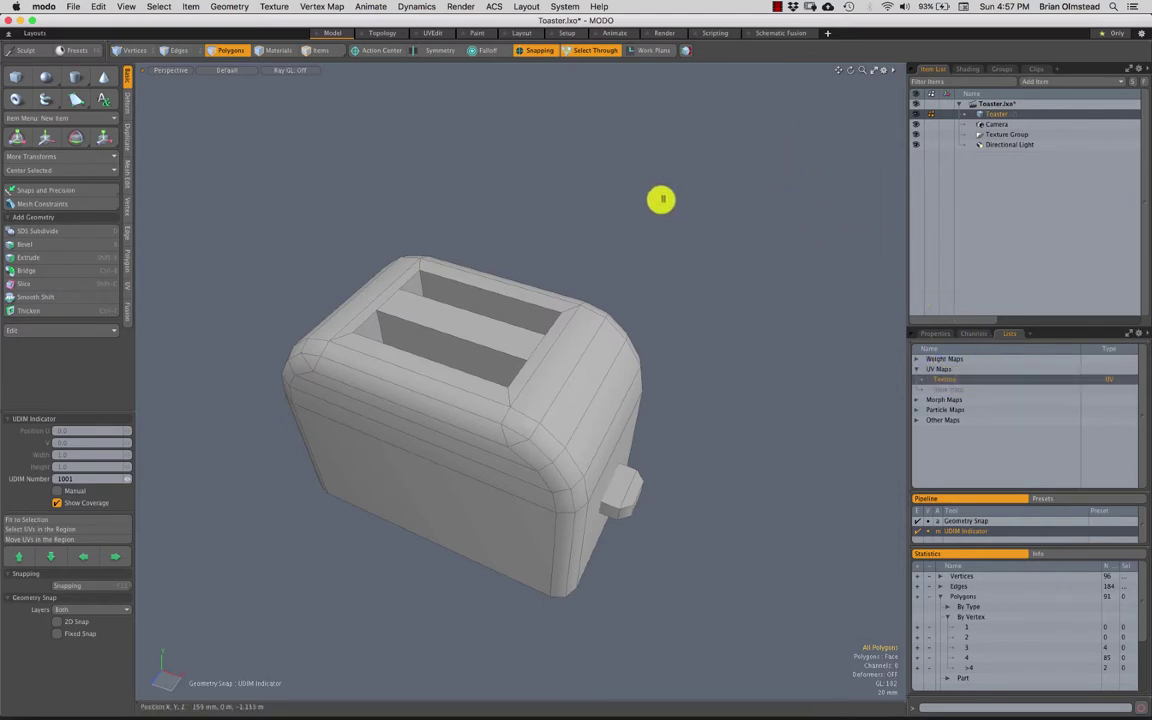
Step: Check the toaster's UV layout in the UV editing workspace and return to the modeling workspace
left_click(427, 34)
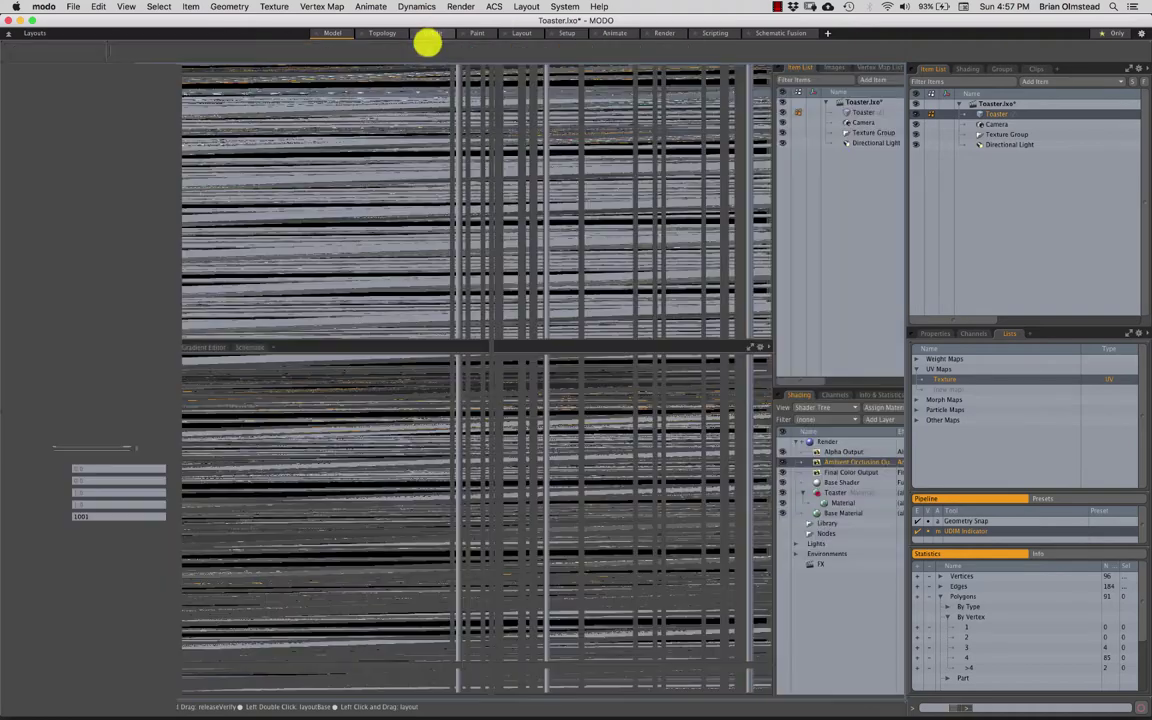
mouse_move(390, 229)
right_mouse_down()
mouse_move(470, 404)
mouse_move(424, 349)
right_mouse_up()
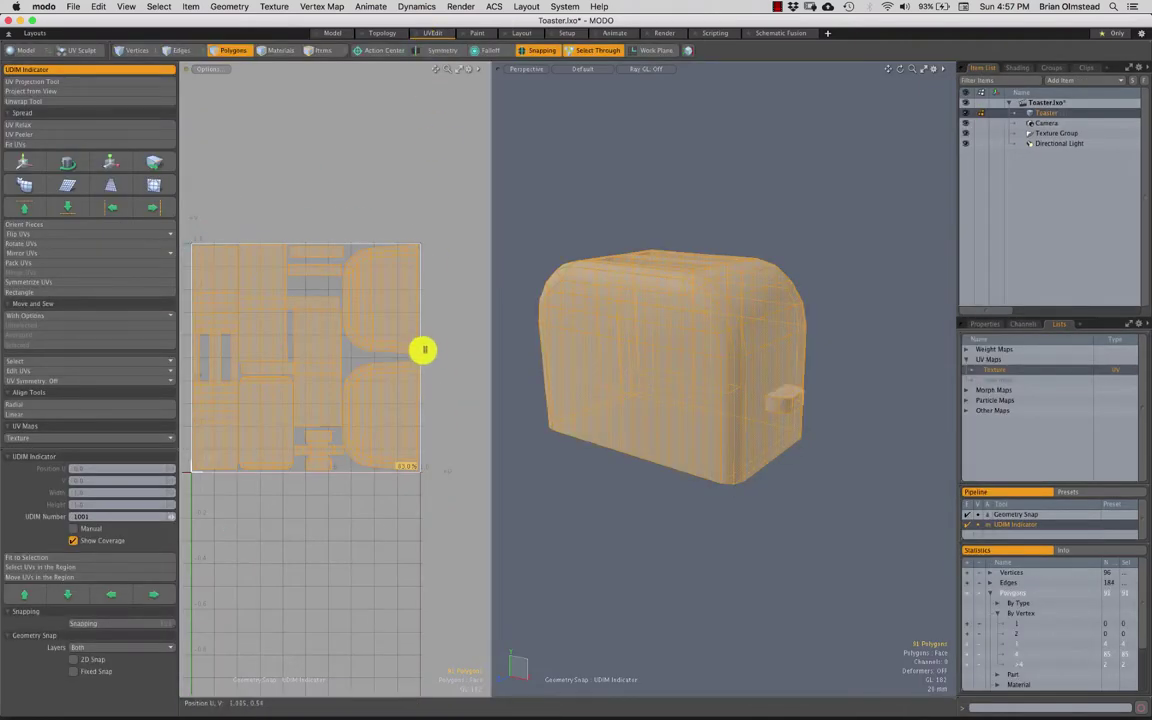
left_click(440, 335)
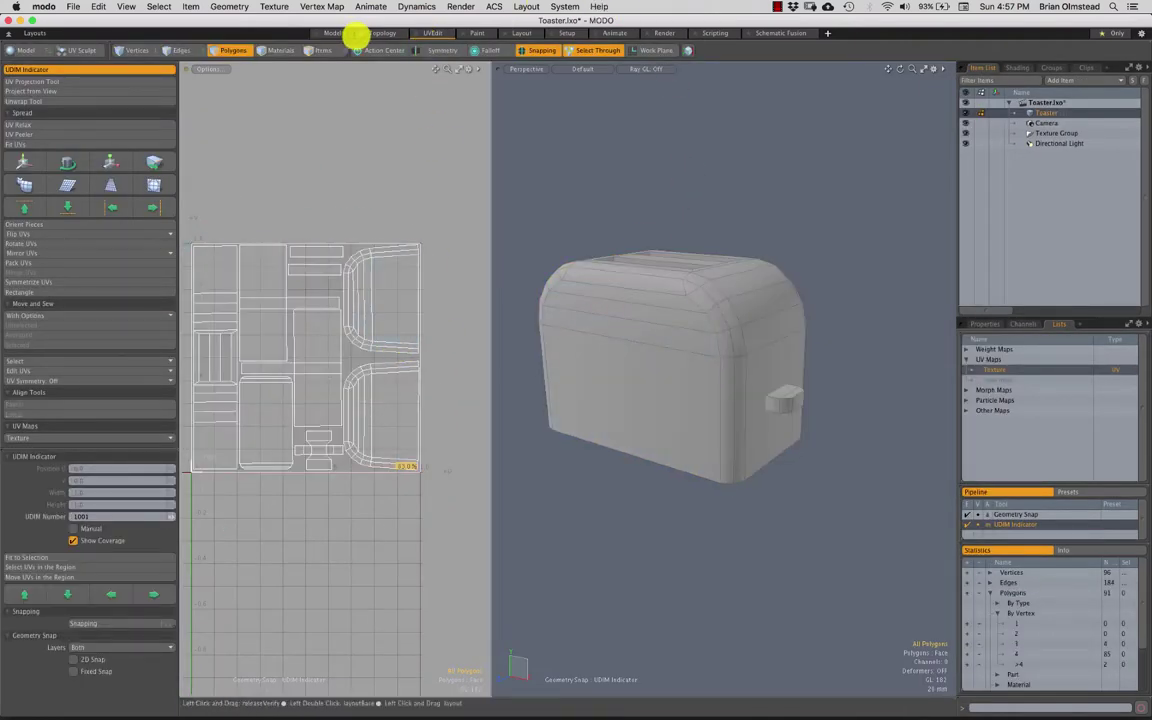
left_click(338, 36)
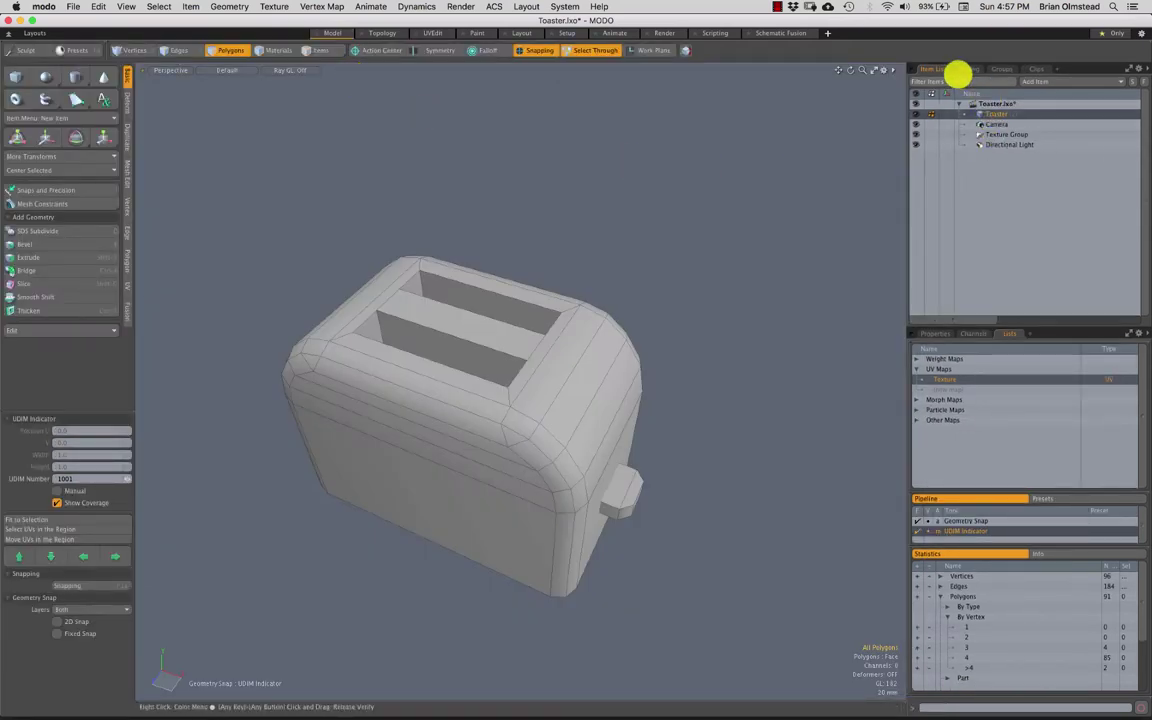
Step: Disable the Alpha and Final Color outputs in the shader tree and bake the toaster to the render outputs
left_click(963, 72)
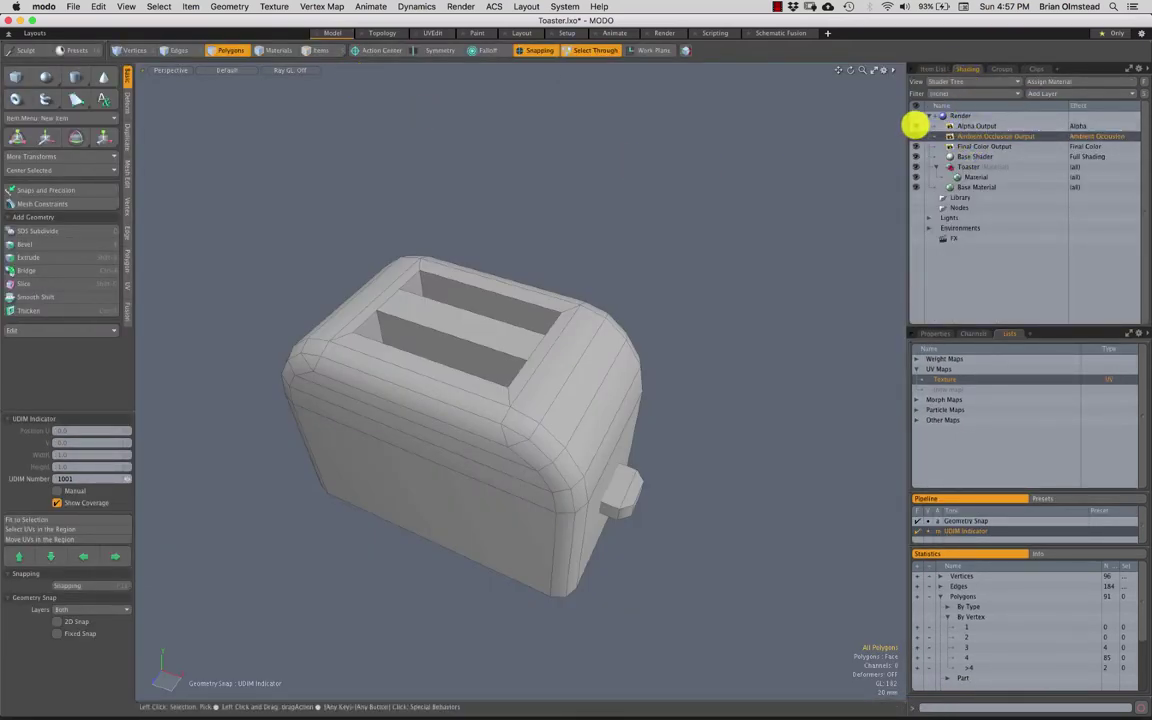
left_click(915, 137)
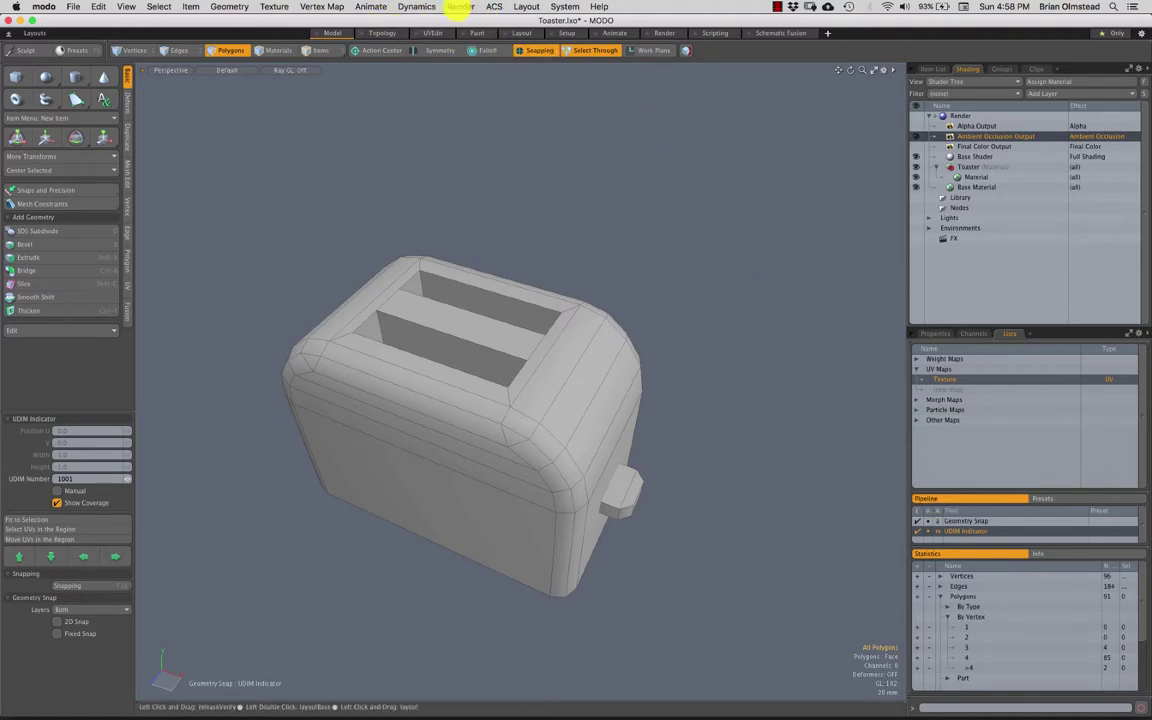
left_click(459, 8)
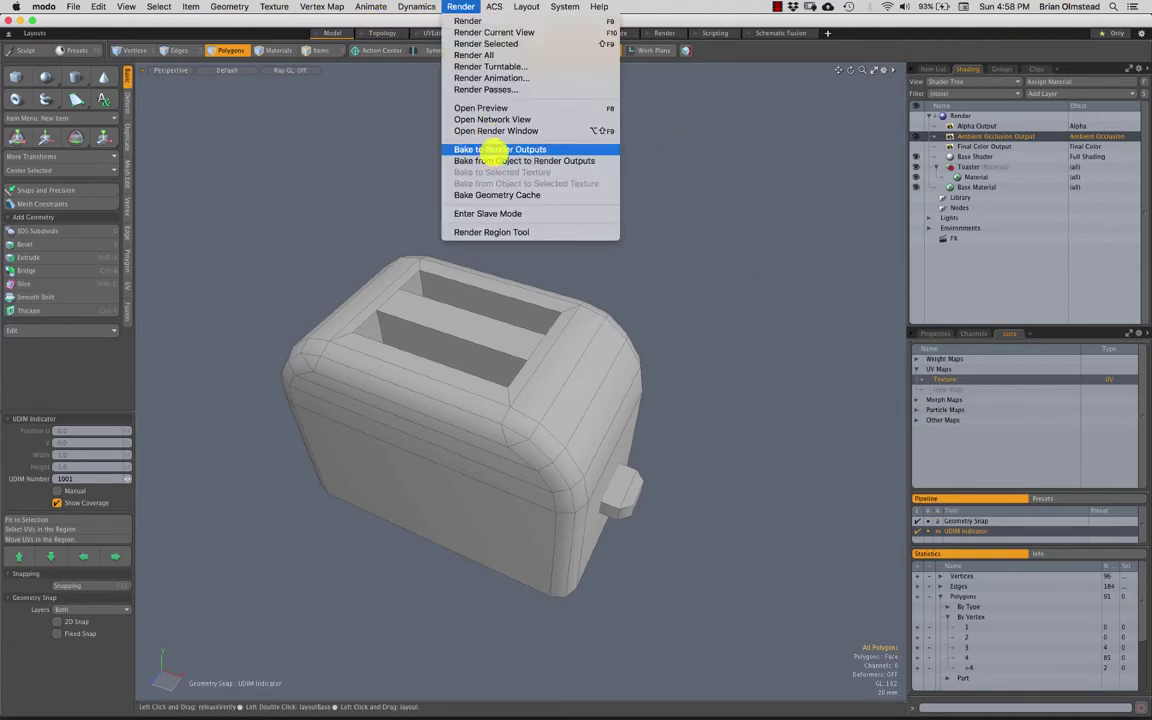
left_click(500, 149)
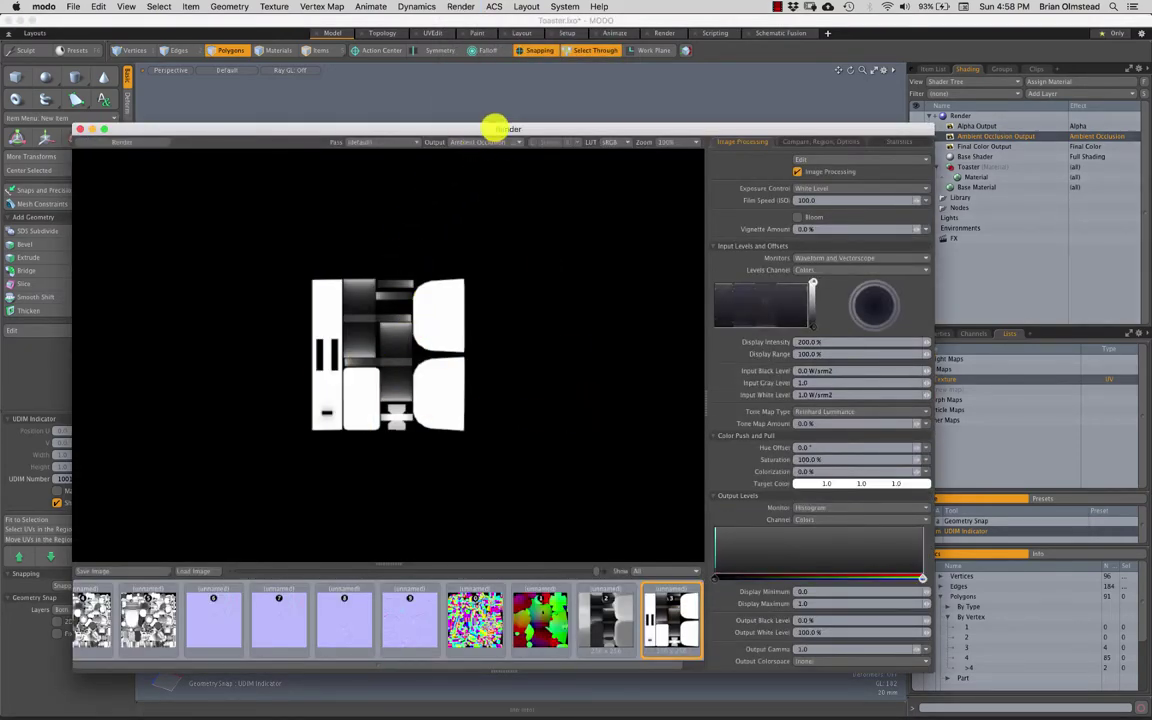
Step: Set the baked ambient occlusion image's preview LUT to Linear and its output colorspace to linear
left_click_drag(497, 128, 512, 69)
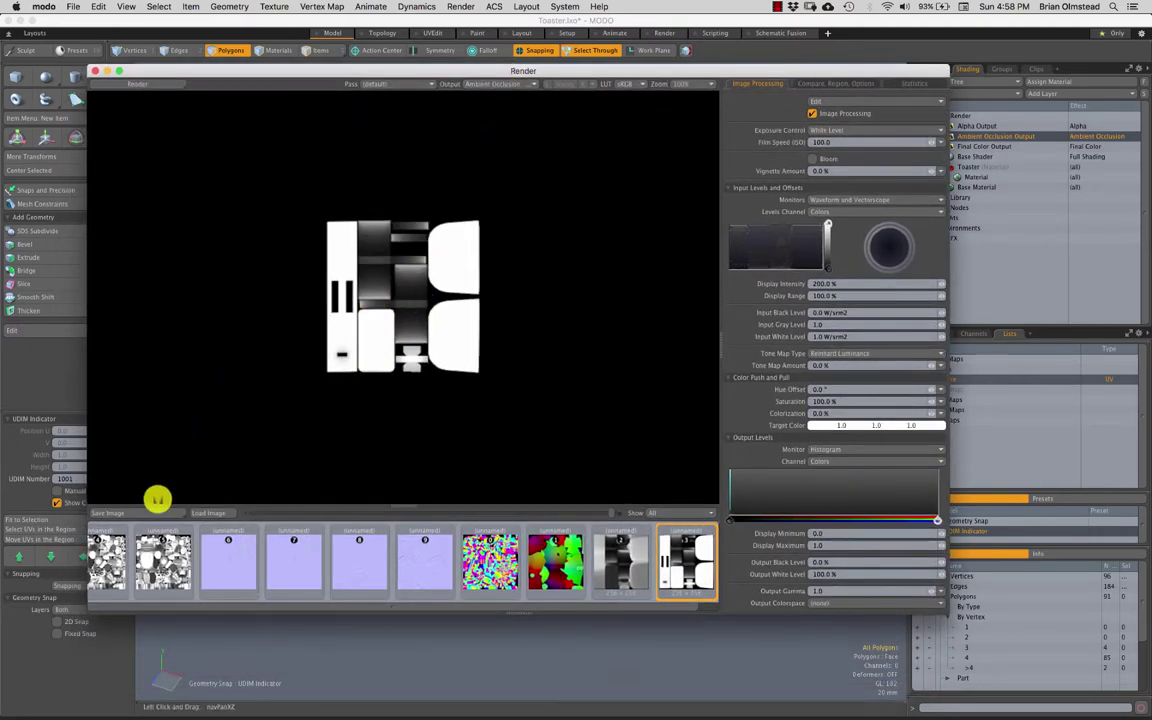
left_click(627, 84)
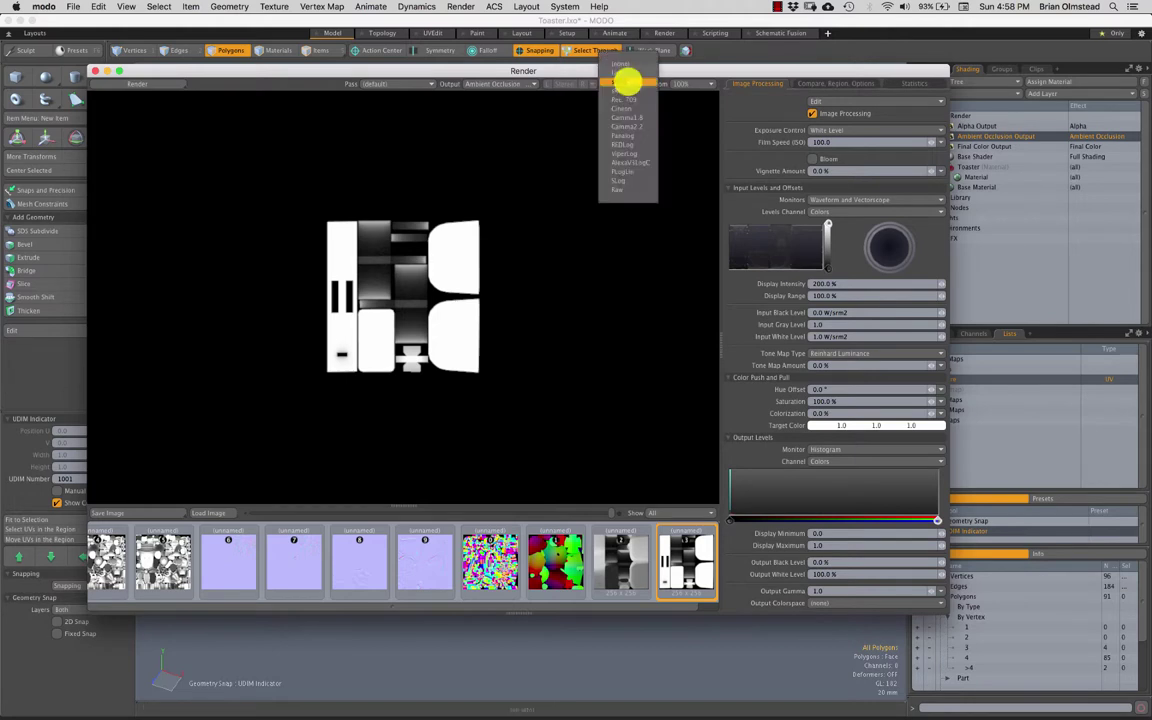
left_click(627, 92)
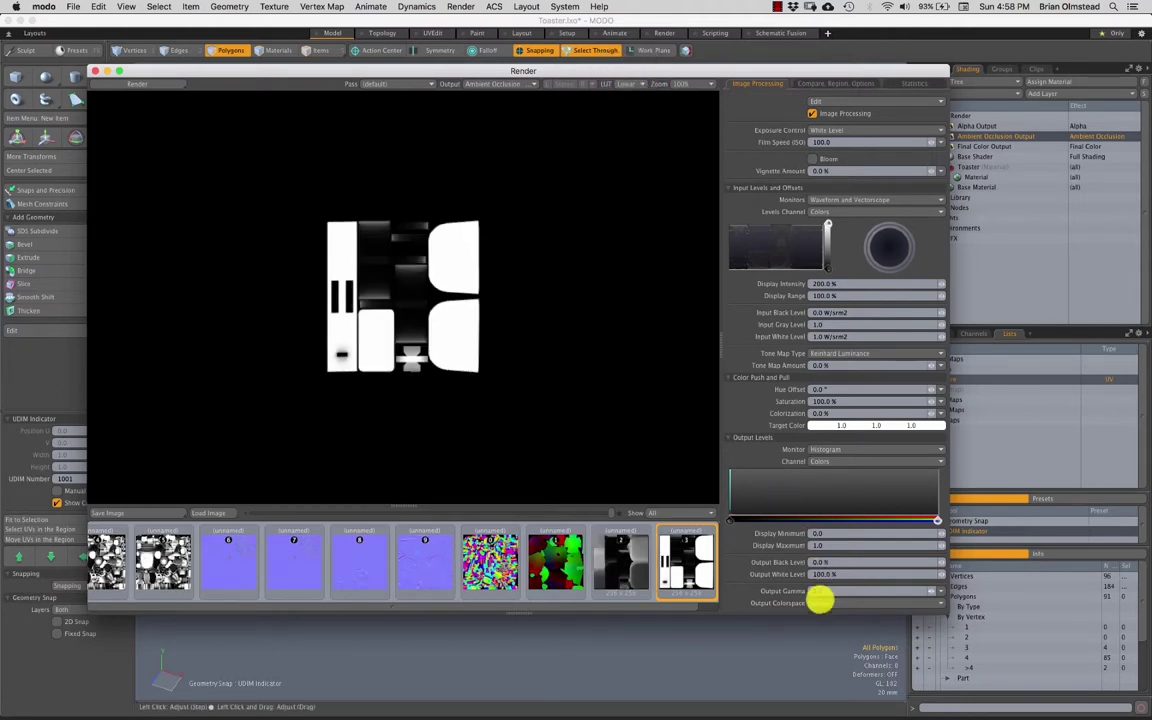
left_click(822, 604)
left_click(820, 612)
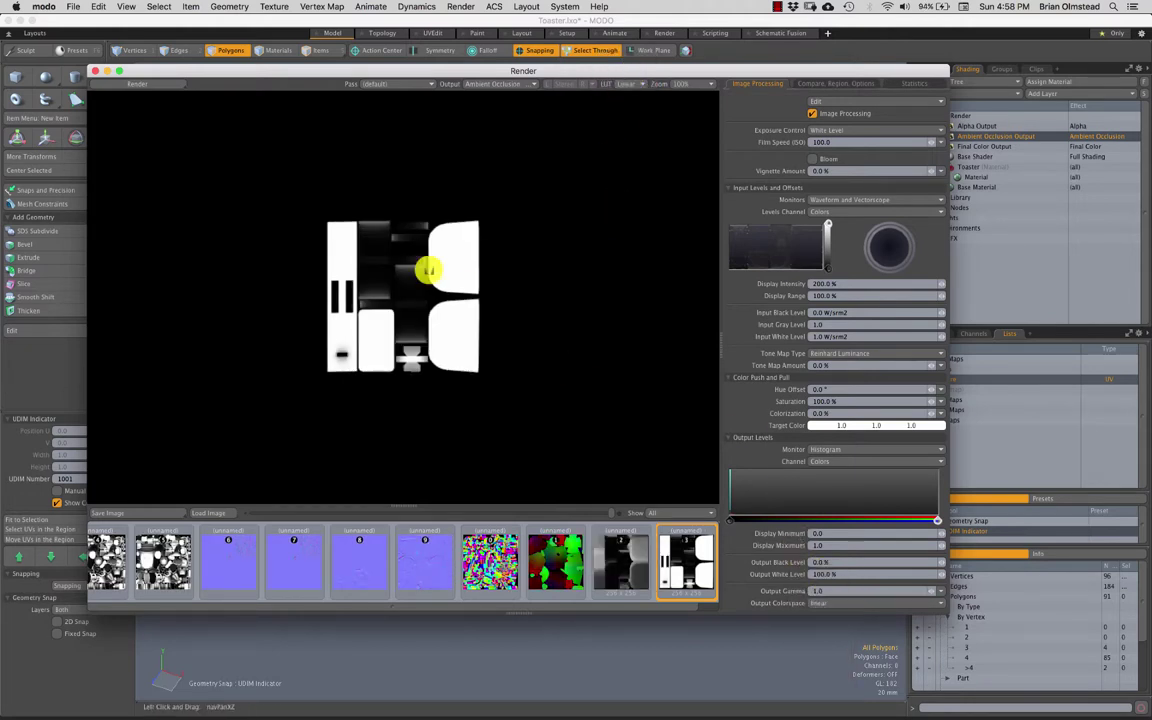
Step: Switch the baked image's preview LUT and its output colorspace to sRGB
left_click(629, 84)
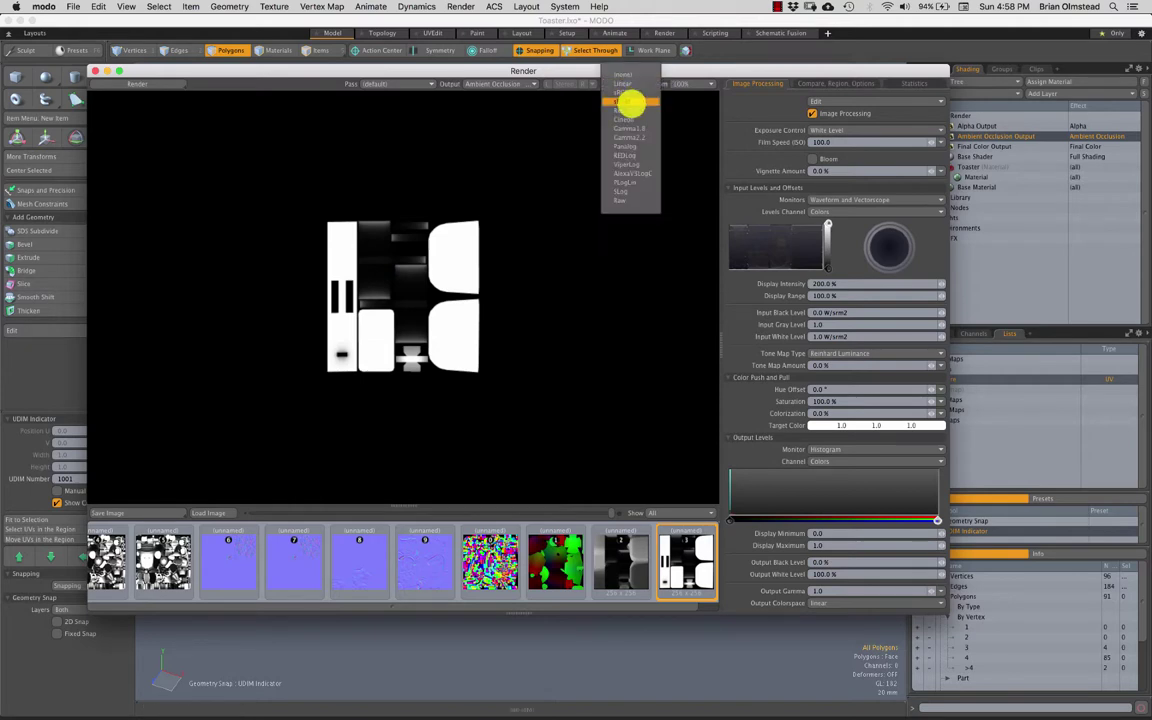
left_click(629, 95)
left_click(811, 604)
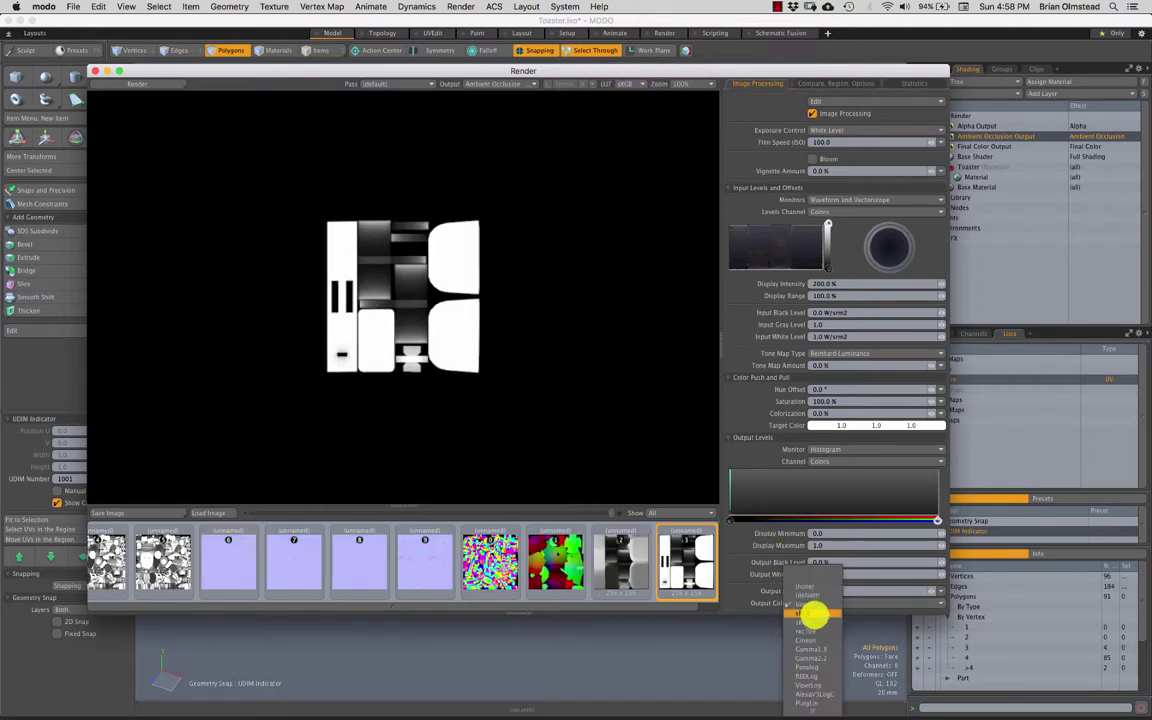
left_click(808, 617)
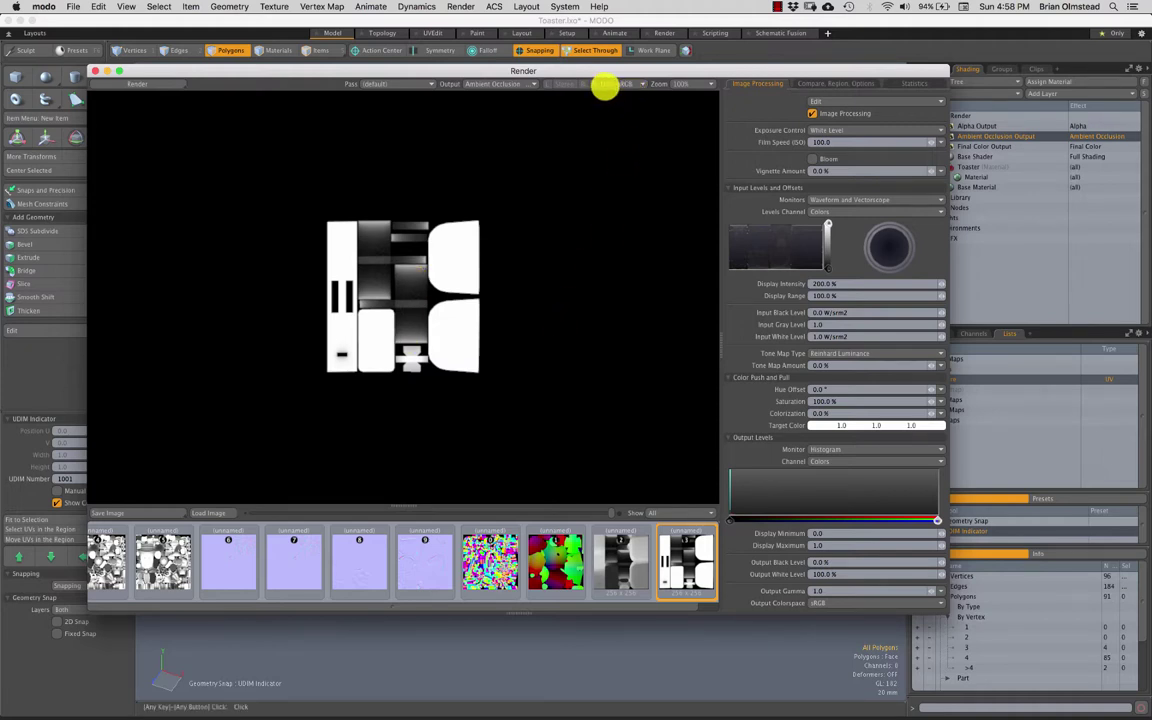
Step: Return the baked image's preview LUT and output colorspace to linear
left_click(634, 86)
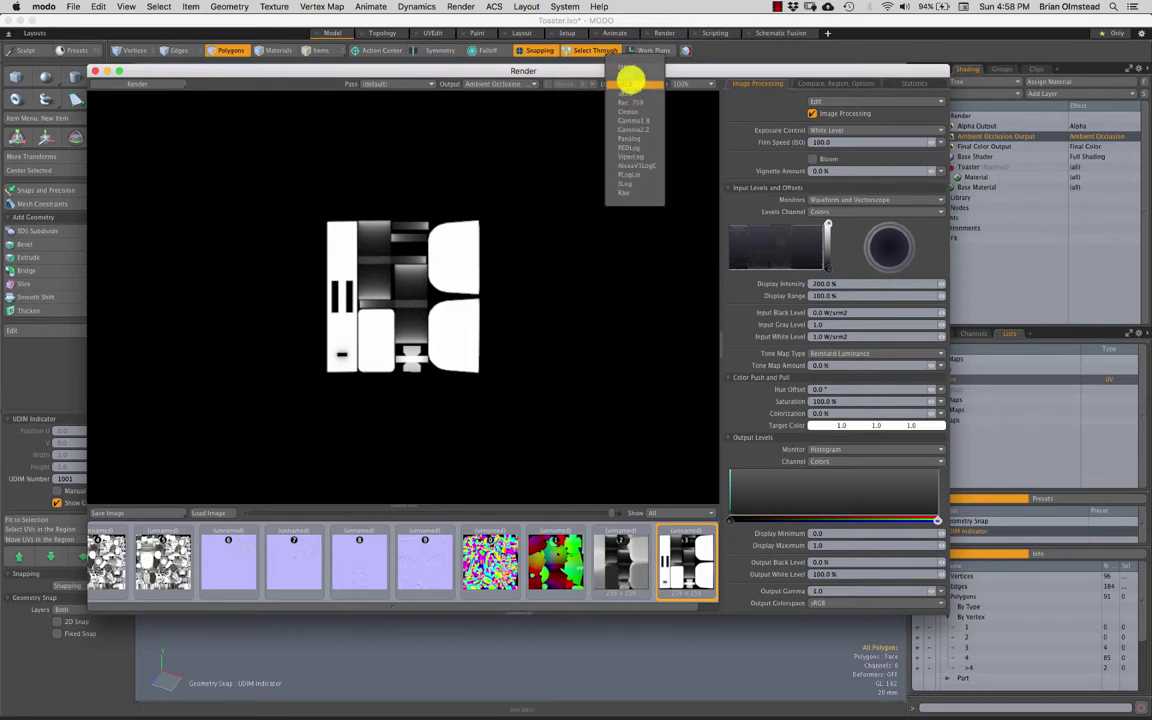
left_click(630, 82)
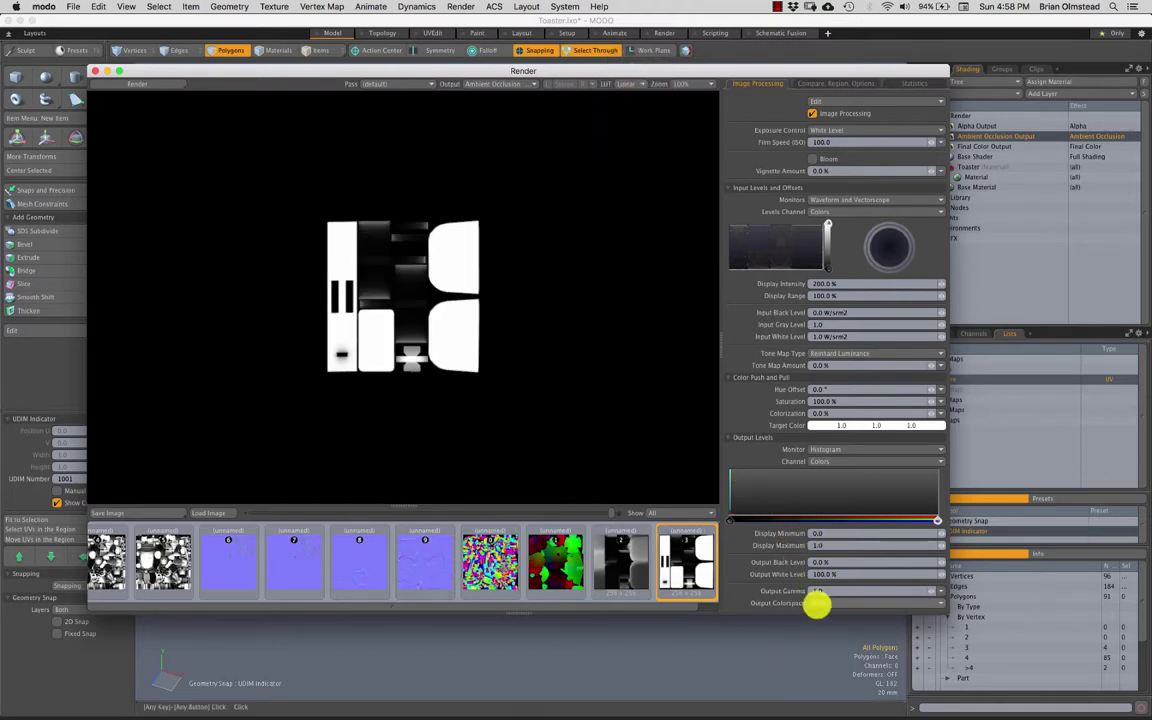
left_click(817, 604)
left_click(815, 598)
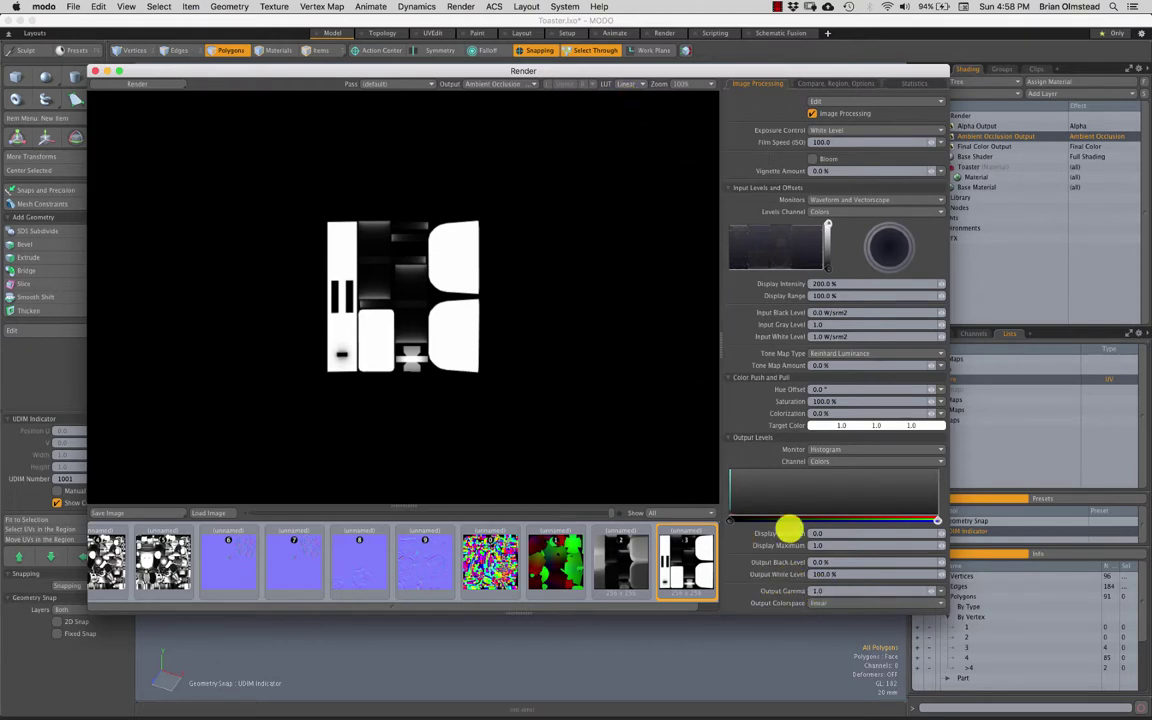
Step: Set the ambient occlusion bake's preview LUT and output colorspace to sRGB again for comparison
left_click(631, 85)
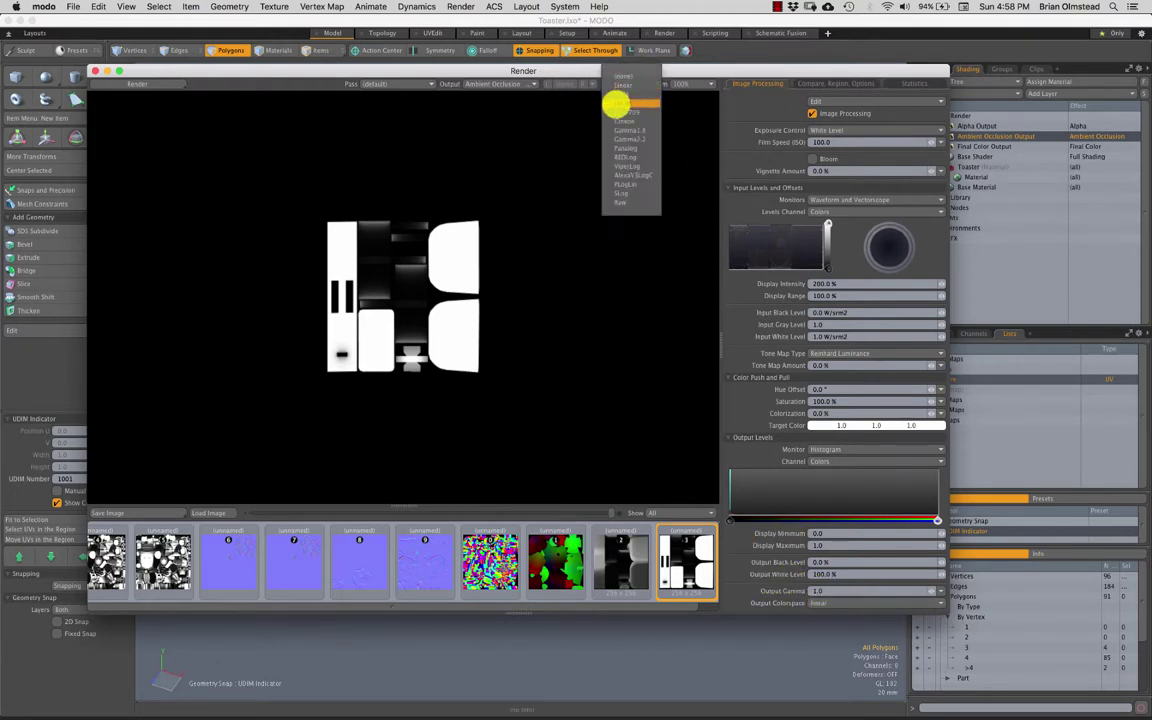
left_click(626, 95)
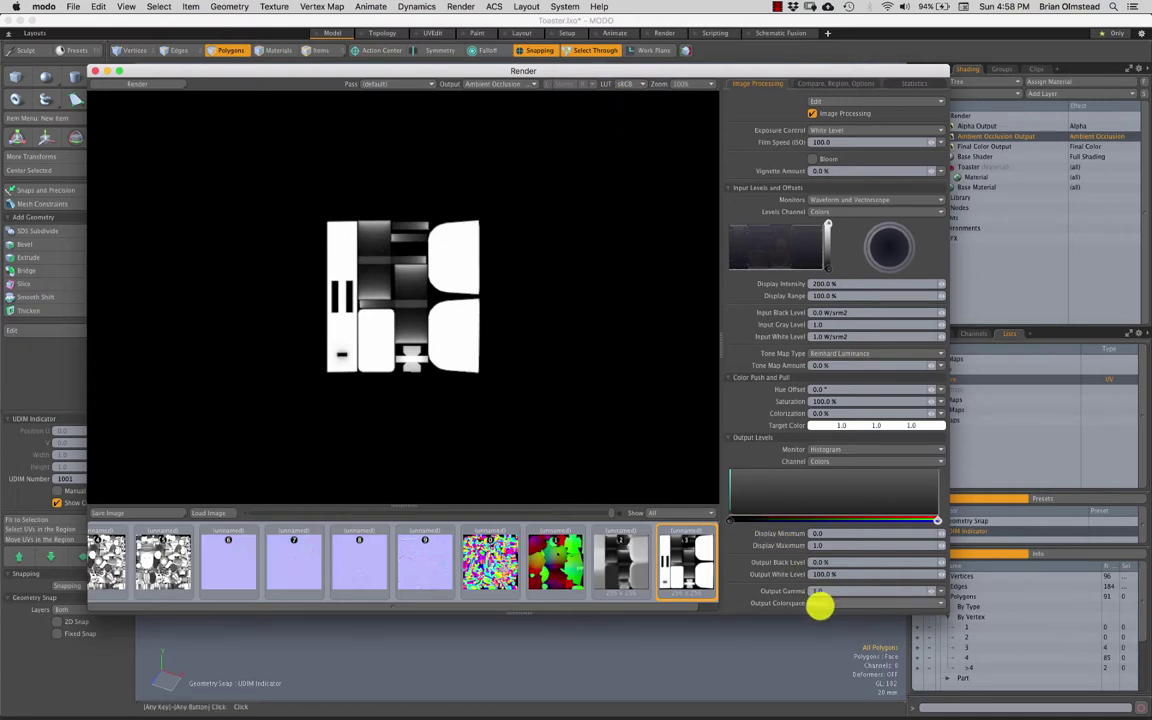
left_click(818, 605)
left_click(818, 621)
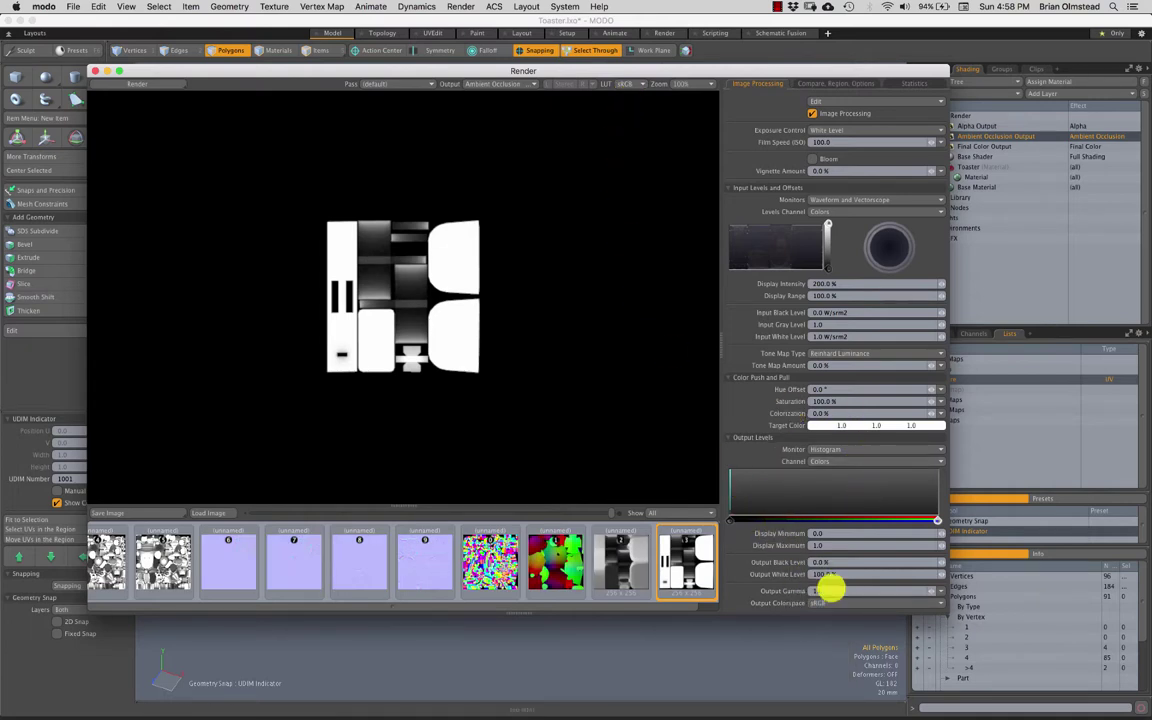
Step: Set the output colorspace and the preview LUT of the ambient occlusion bake back to linear
left_click(816, 602)
left_click(812, 592)
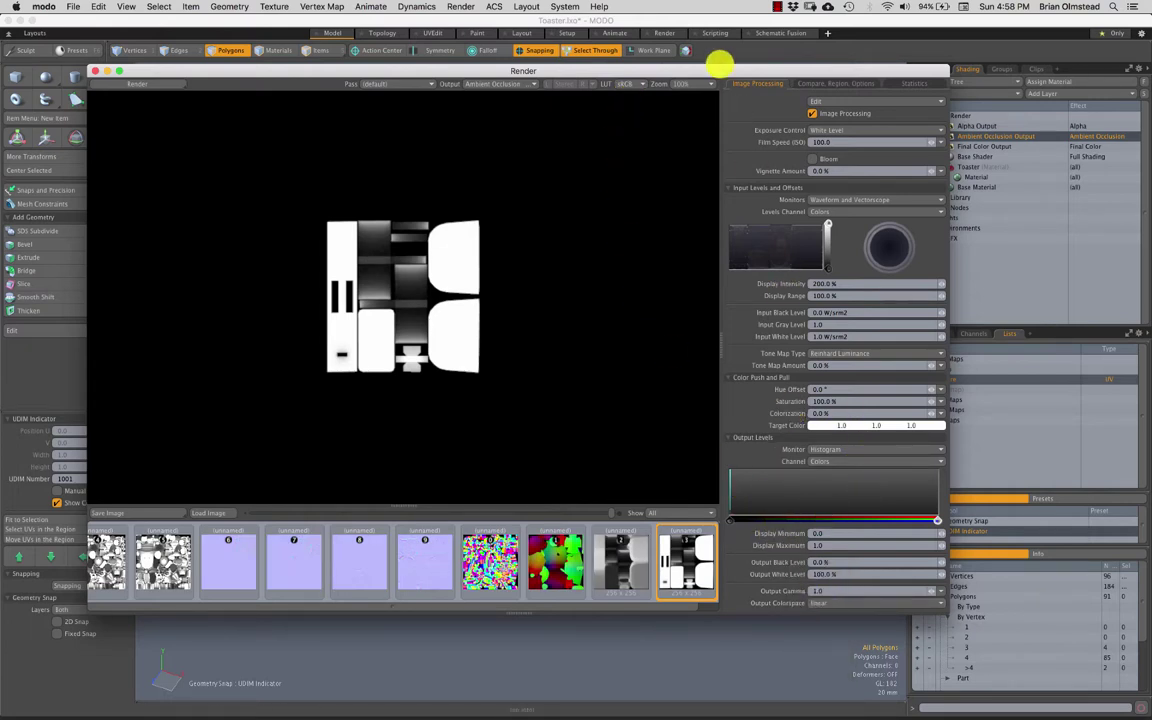
left_click(635, 88)
left_click(618, 98)
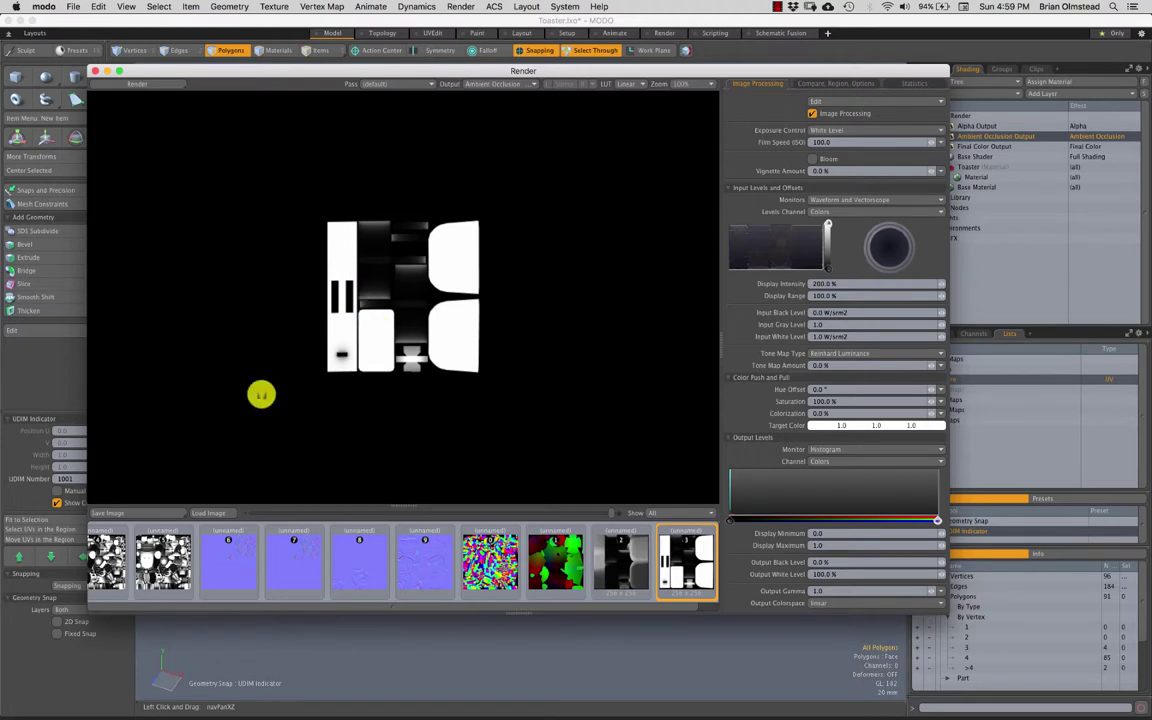
Step: Save the baked image to the Desktop as AO_Toaster.png in Portable Network Graphic format and close the render window
left_click(124, 515)
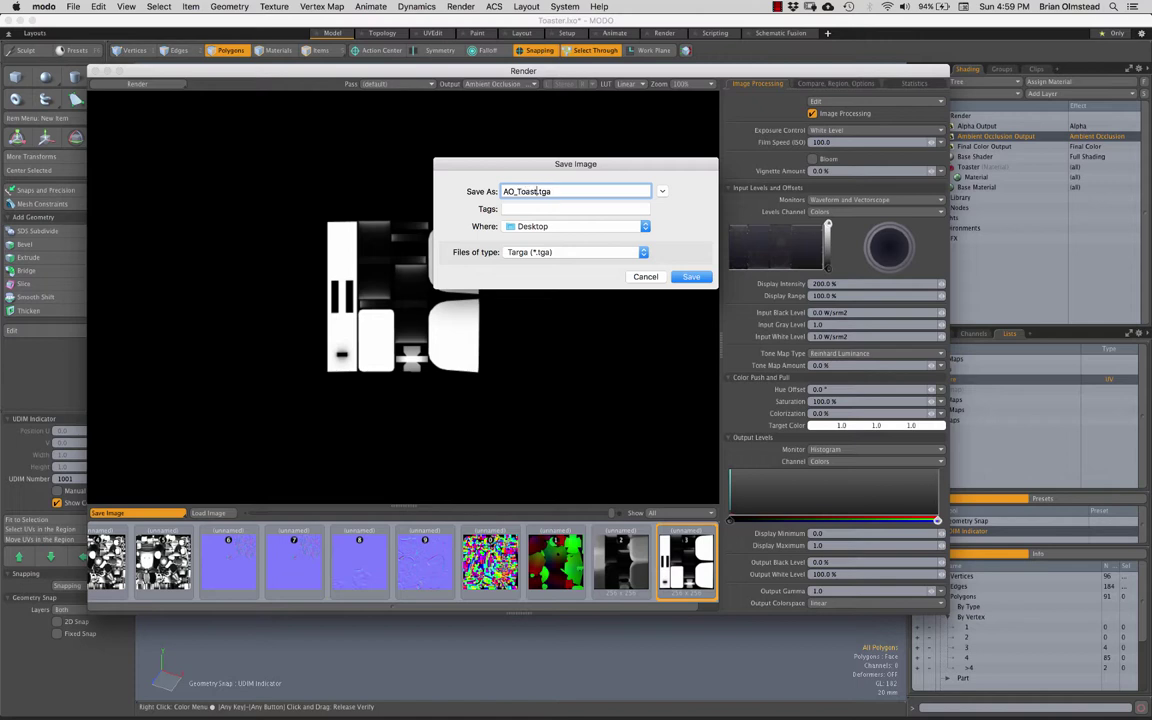
left_click(561, 258)
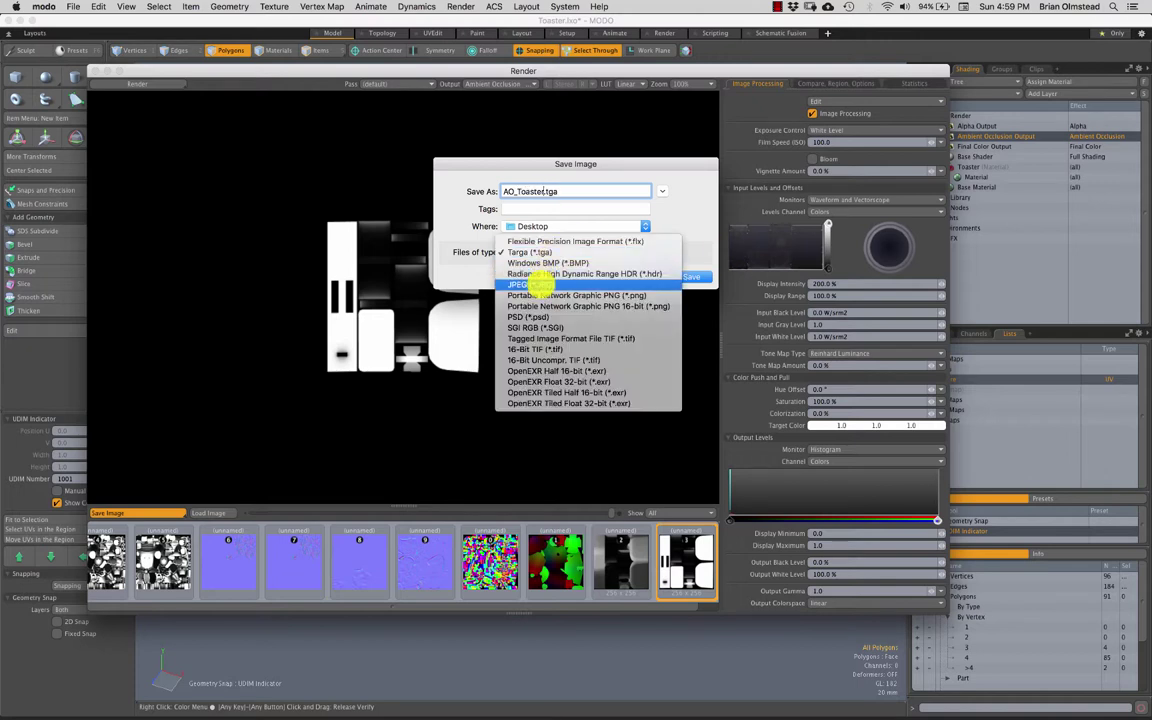
left_click(530, 295)
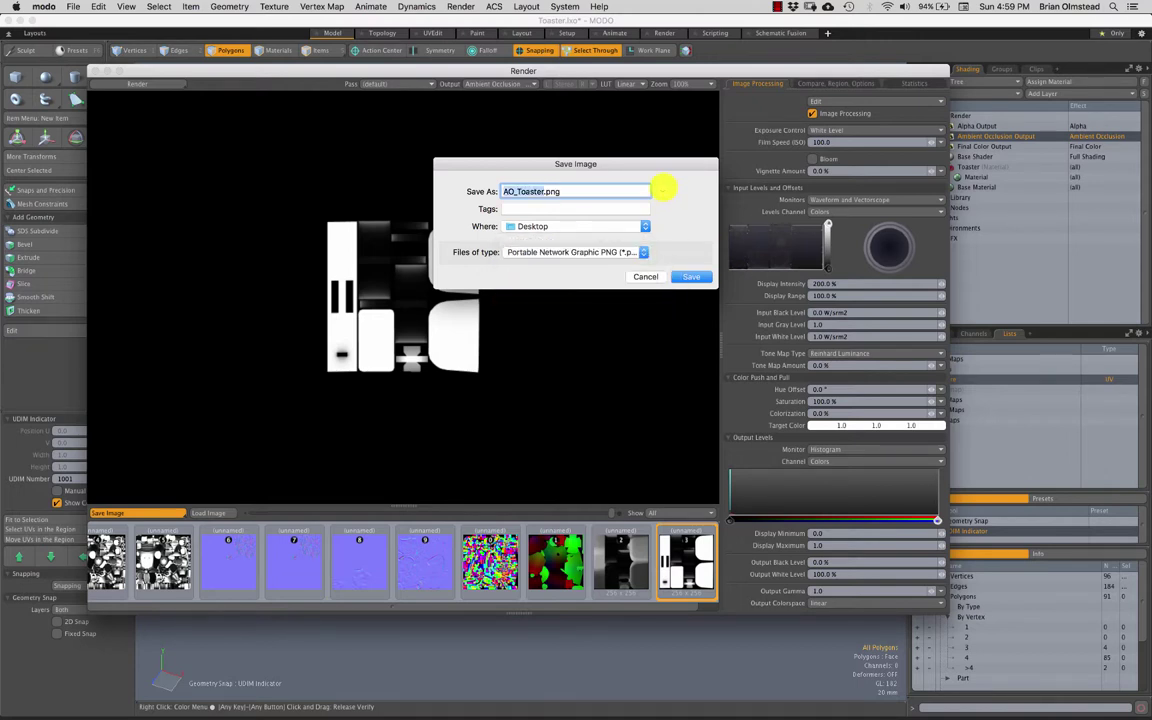
left_click(662, 190)
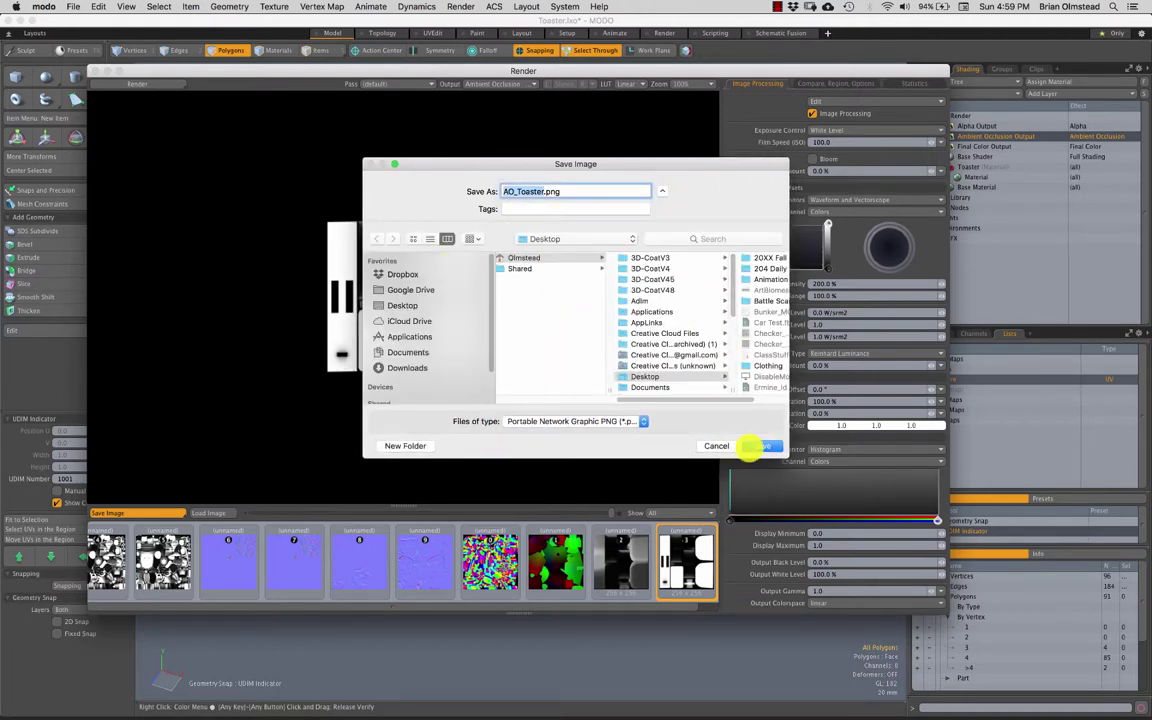
left_click(757, 448)
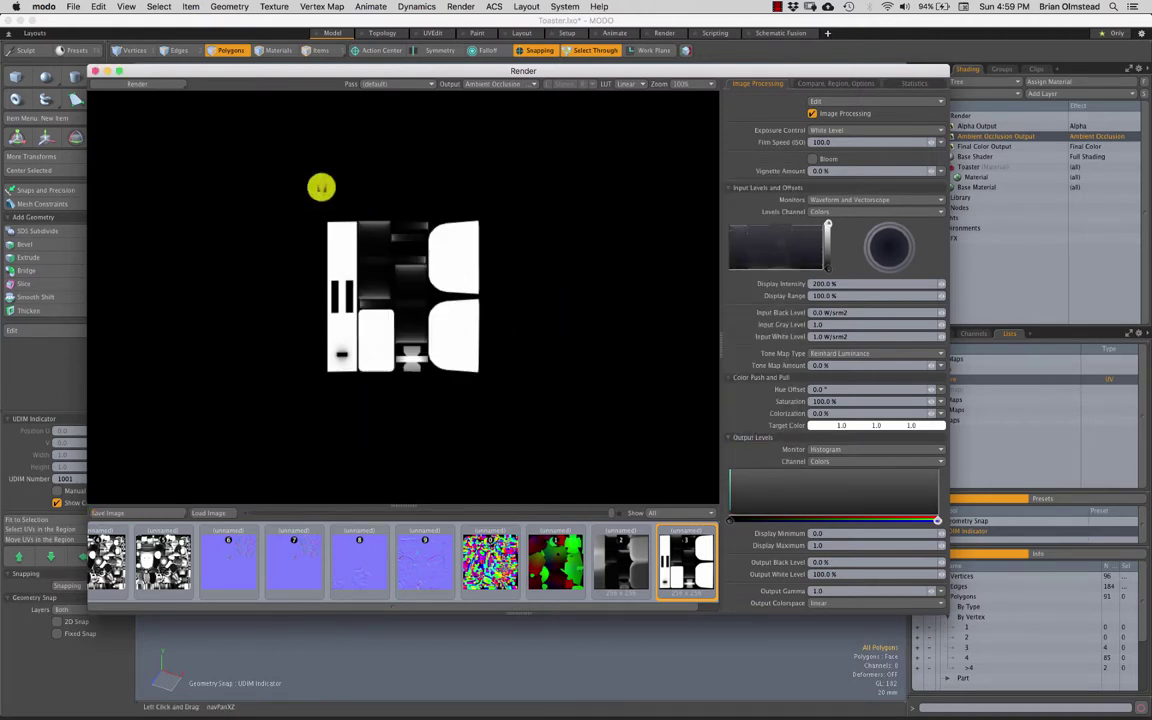
left_click(90, 71)
Step: Delete the Ambient Occlusion Output from the shader tree
mouse_move(620, 411)
left_mouse_down("alt")
mouse_move(589, 357)
mouse_move(630, 424)
mouse_move(617, 420)
mouse_move(635, 406)
left_mouse_up("alt")
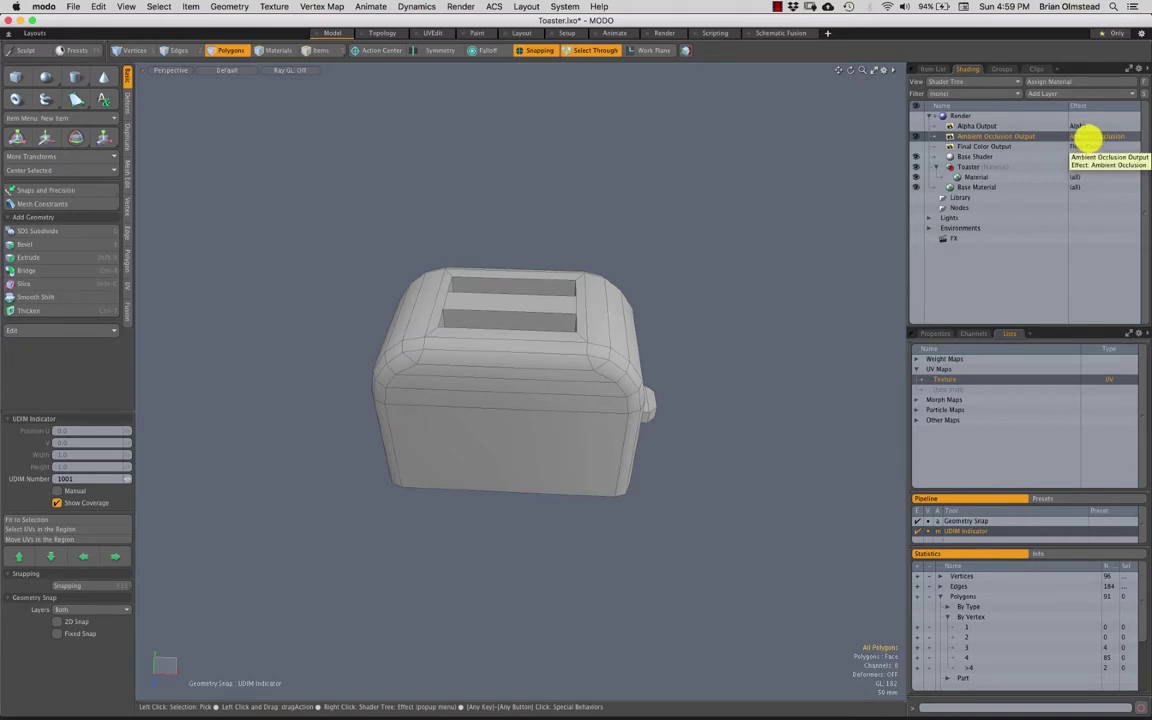
right_click(1088, 138)
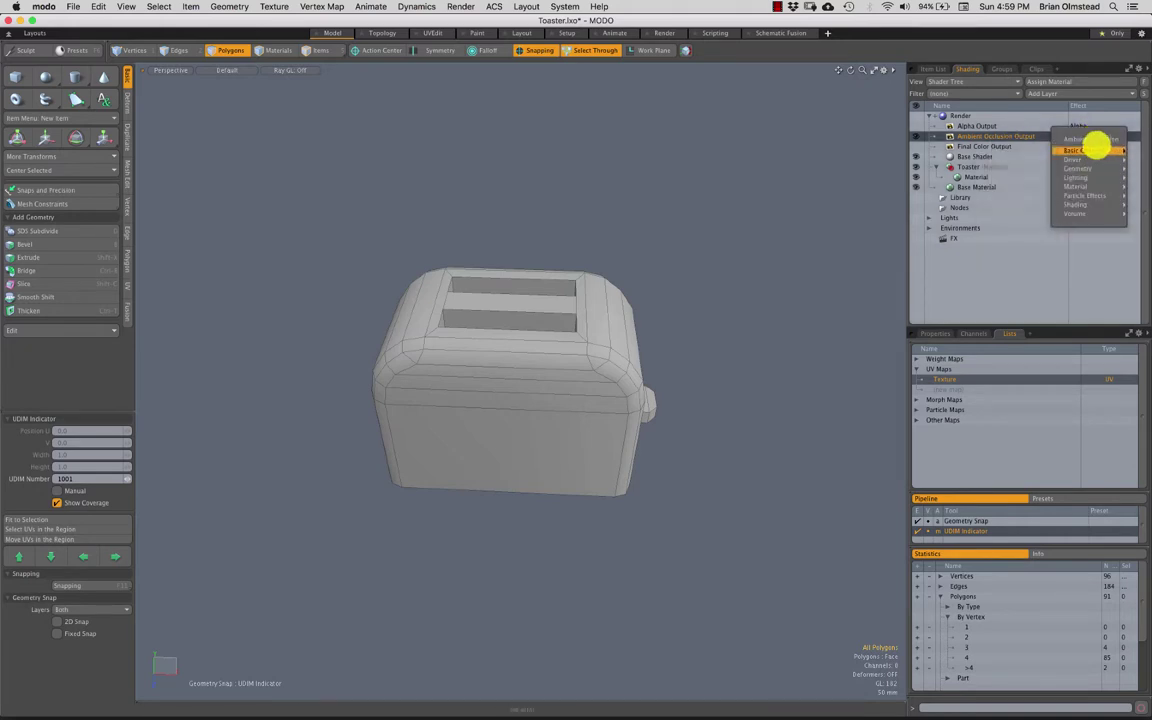
left_click(995, 133)
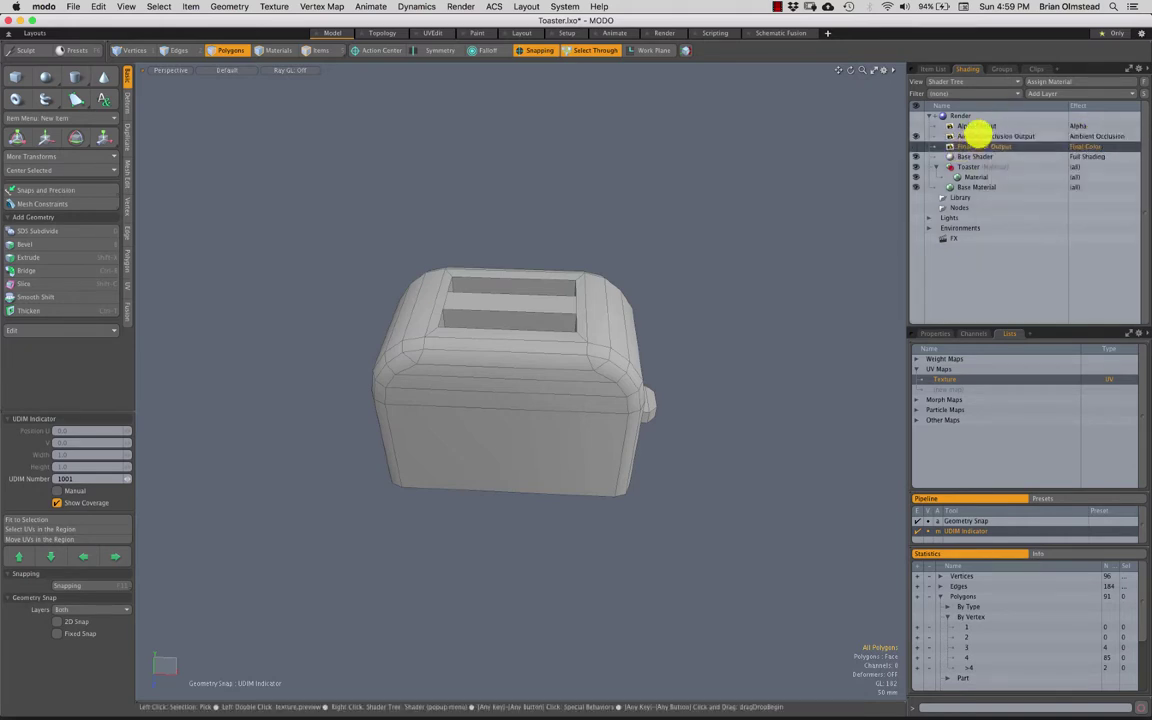
right_click(977, 133)
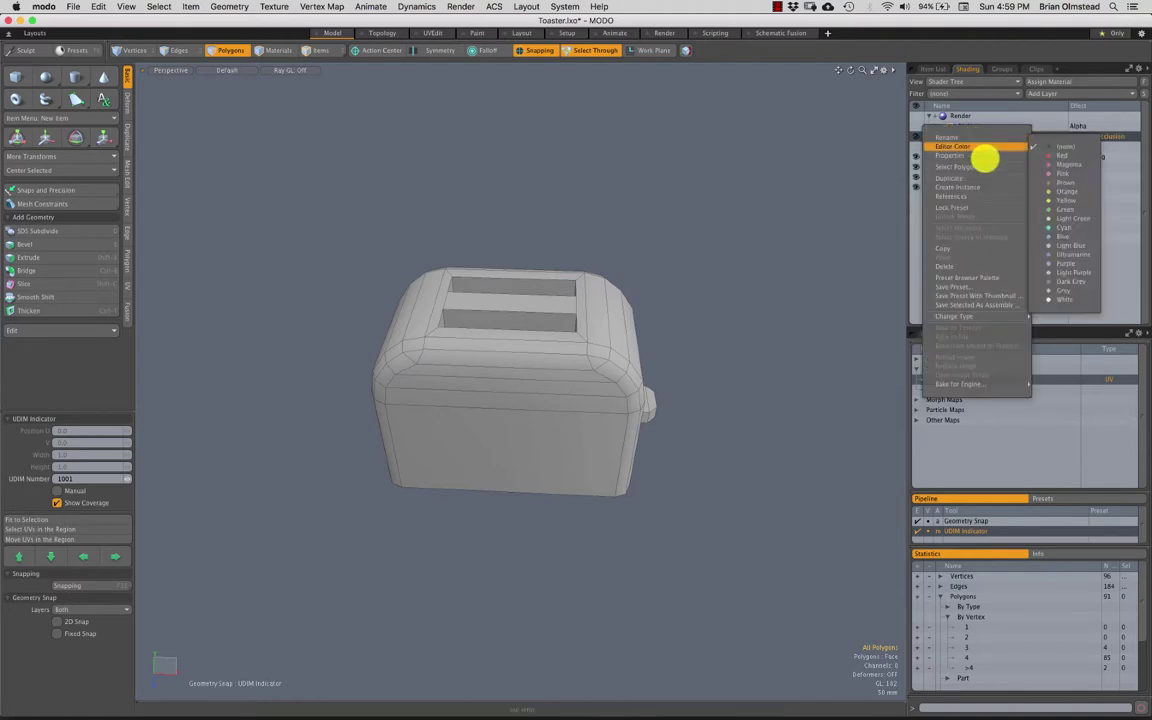
left_click(950, 260)
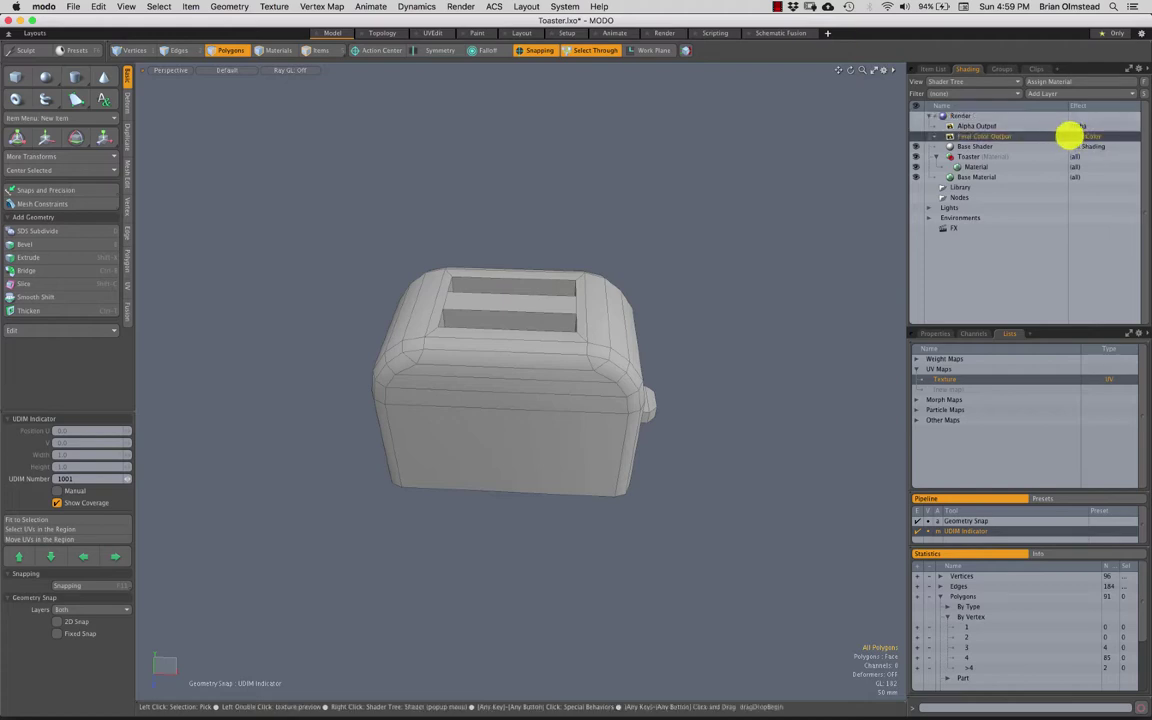
left_click(1082, 137)
mouse_move(1084, 175)
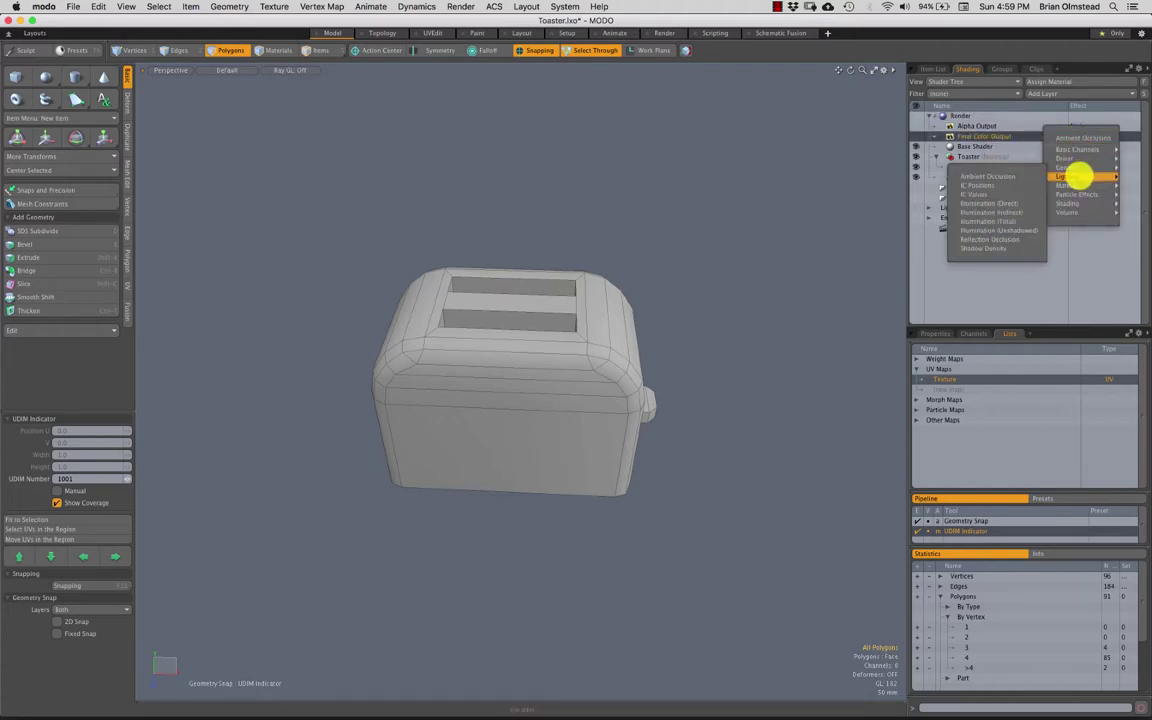
left_click(810, 197)
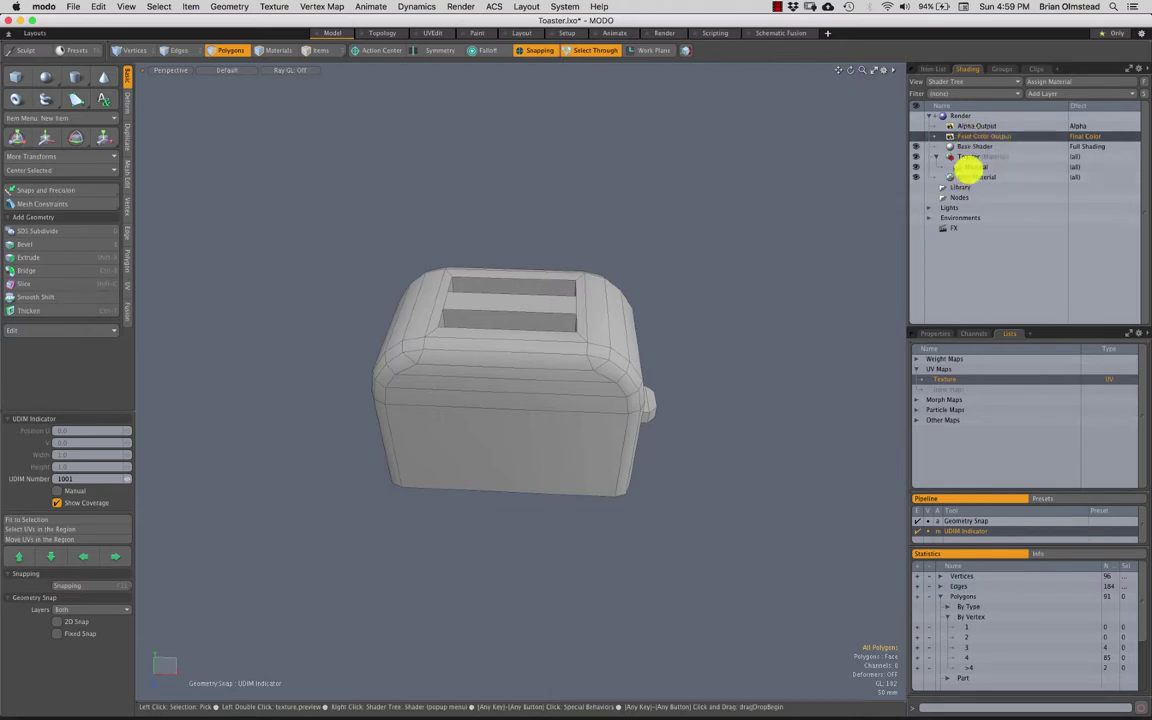
Step: Re-enable the Final Color Output in the shader tree and leave it selected
left_click(969, 168)
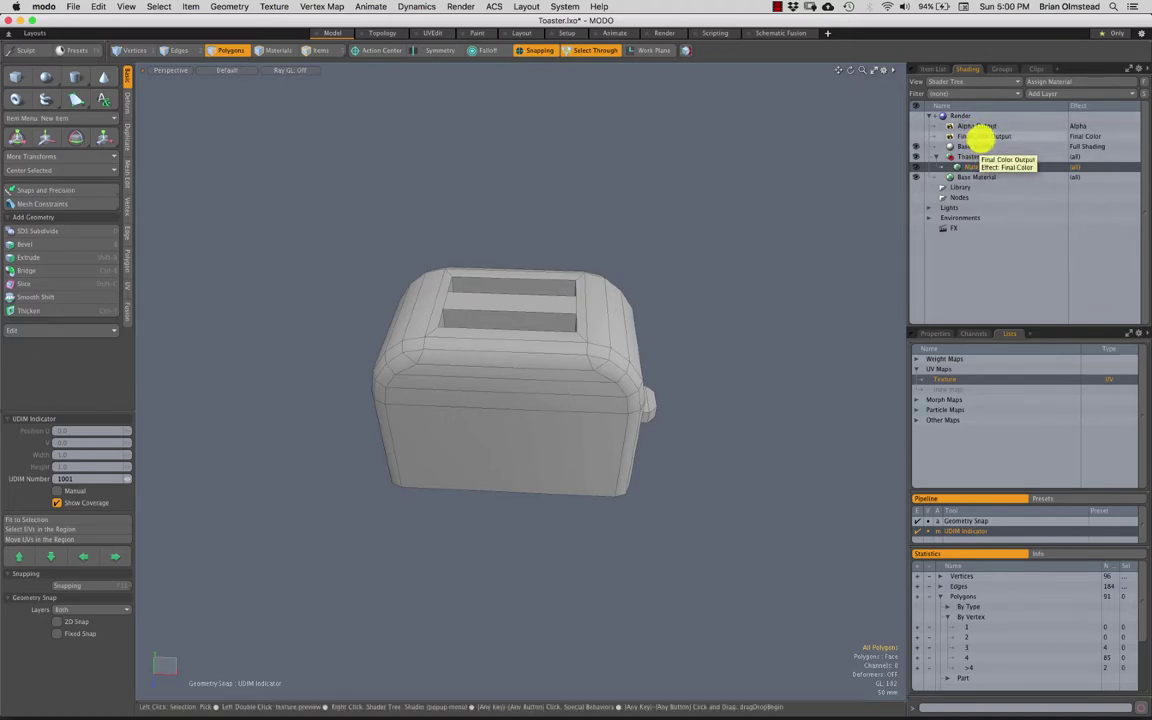
left_click(968, 136)
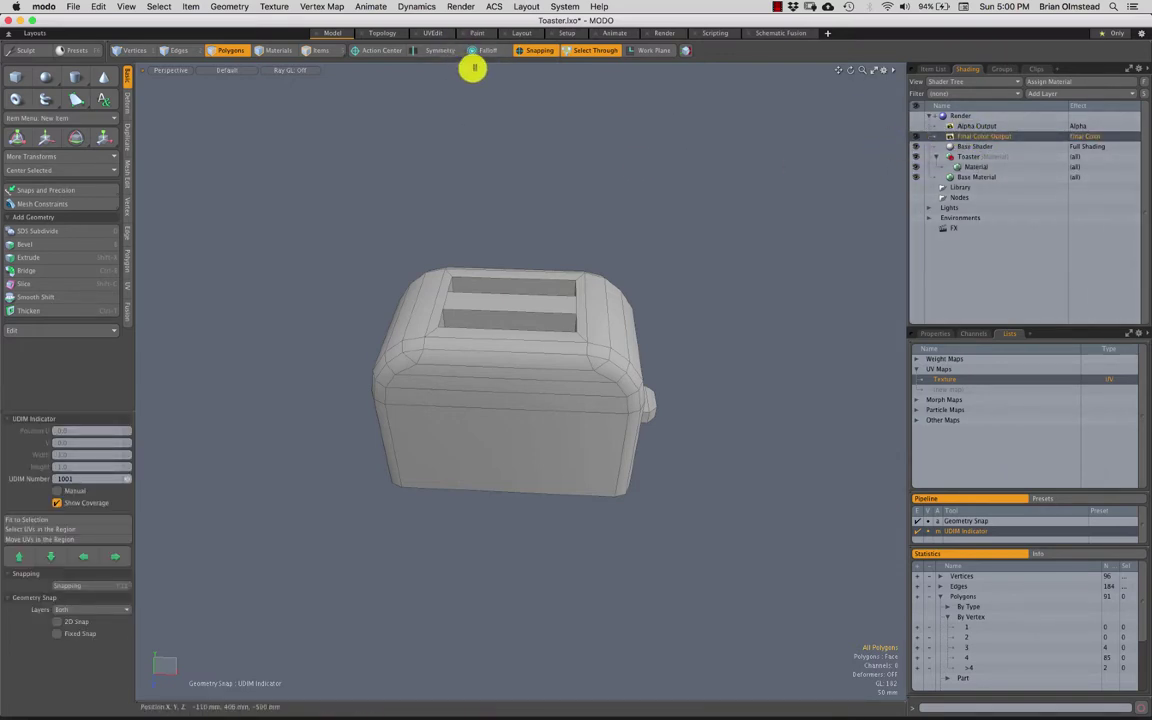
Step: Look through the Directional Light in the viewport and aim it steeply down at the toaster's front, with X rotation about -65°
left_click(172, 70)
mouse_move(176, 83)
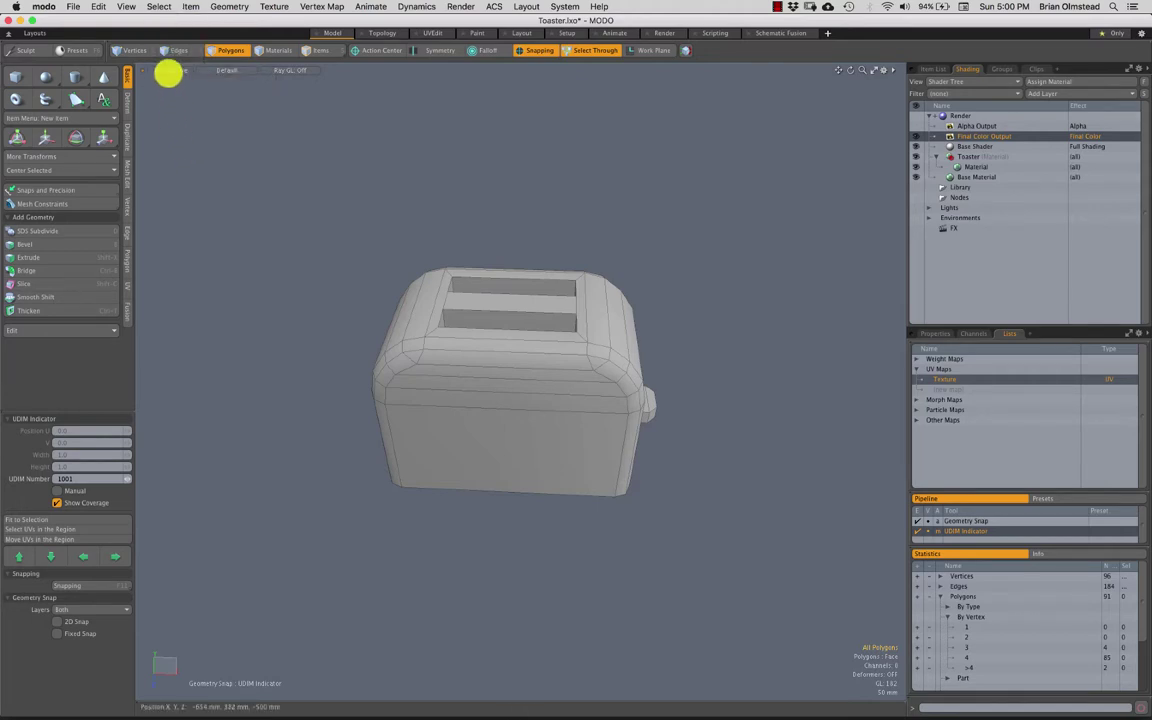
left_click(167, 69)
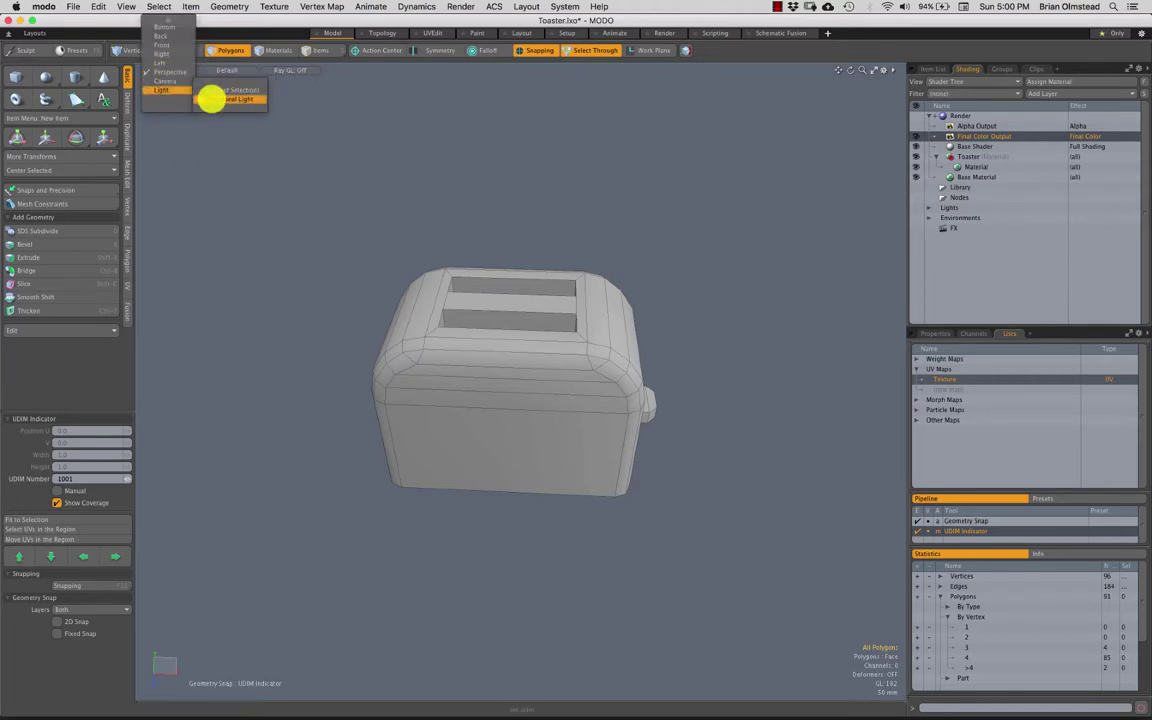
left_click(208, 98)
left_click_drag(596, 393, 542, 449, "alt")
key("3")
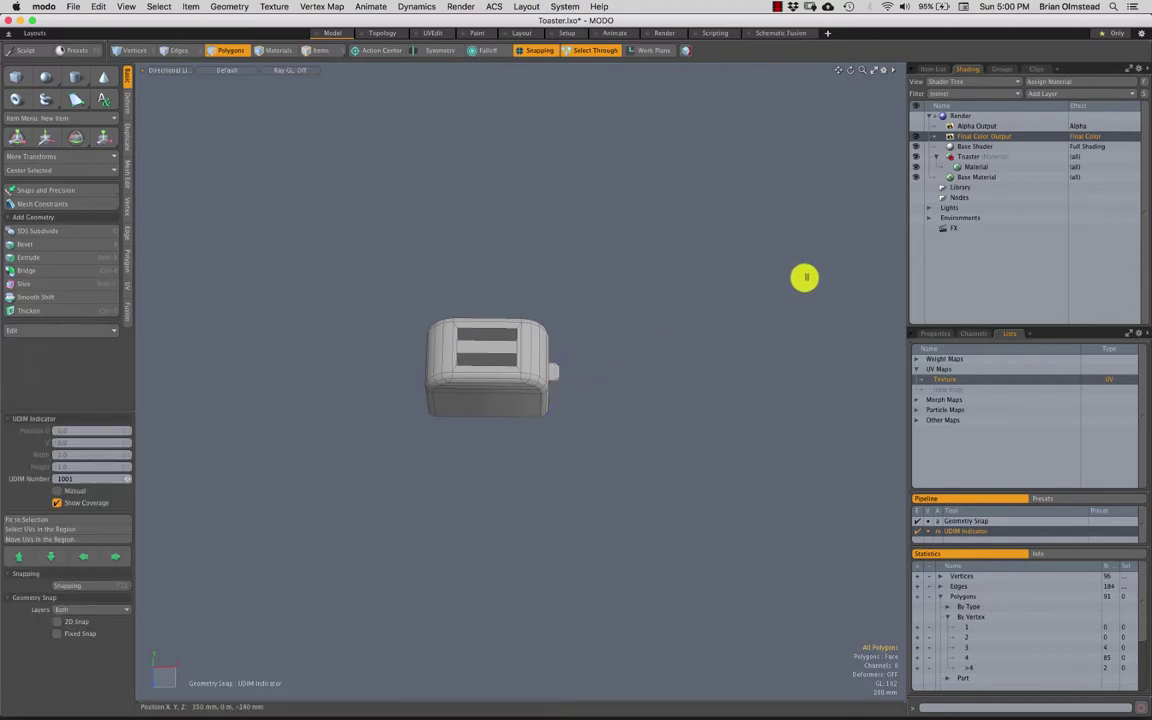
Step: Select the Directional Light item and set its spread angle to 50°
left_click(932, 70)
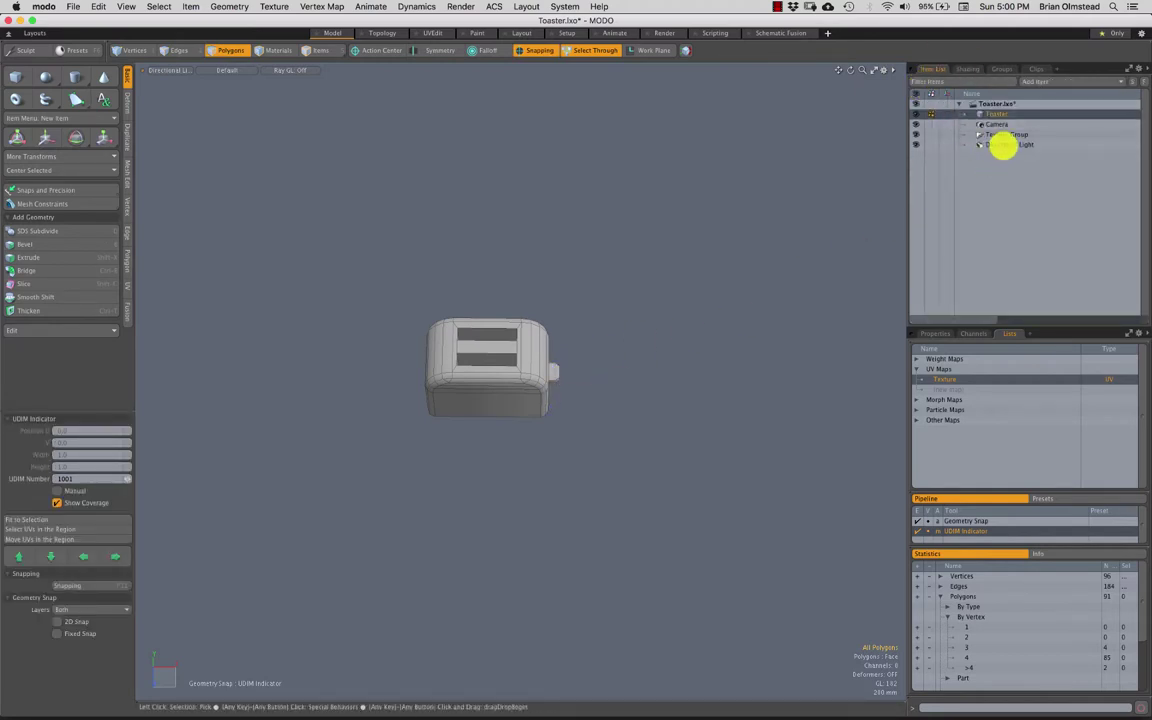
left_click(1005, 145)
left_click(930, 333)
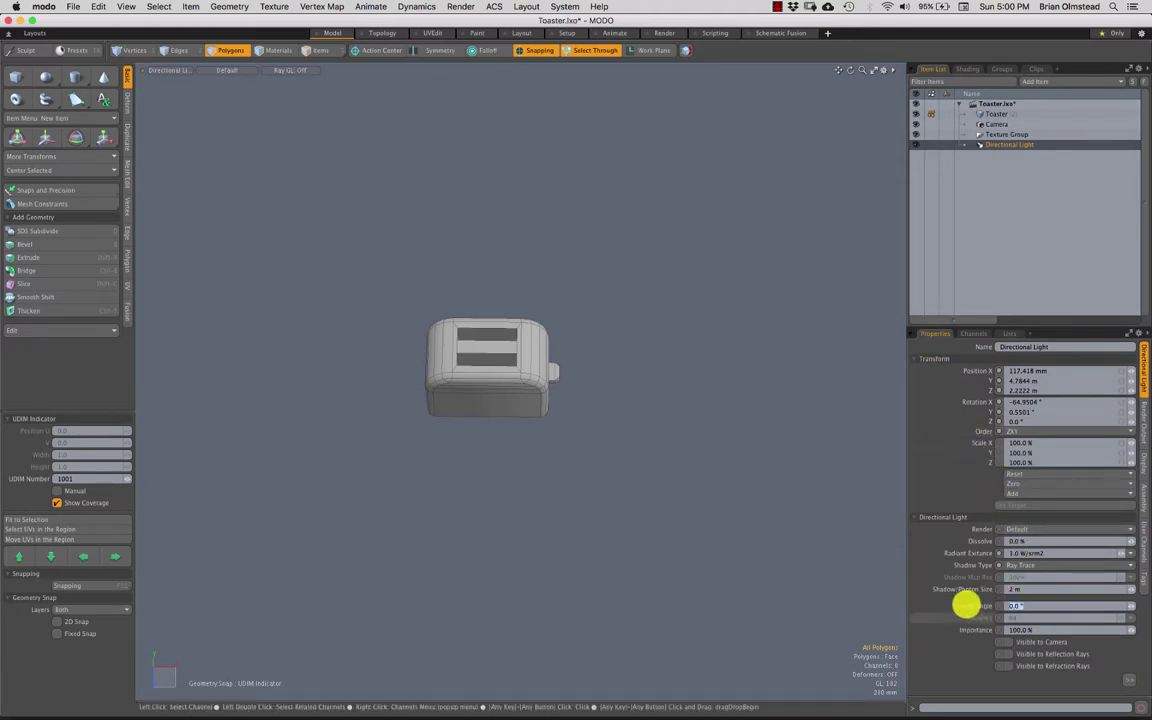
type("50")
key("Return")
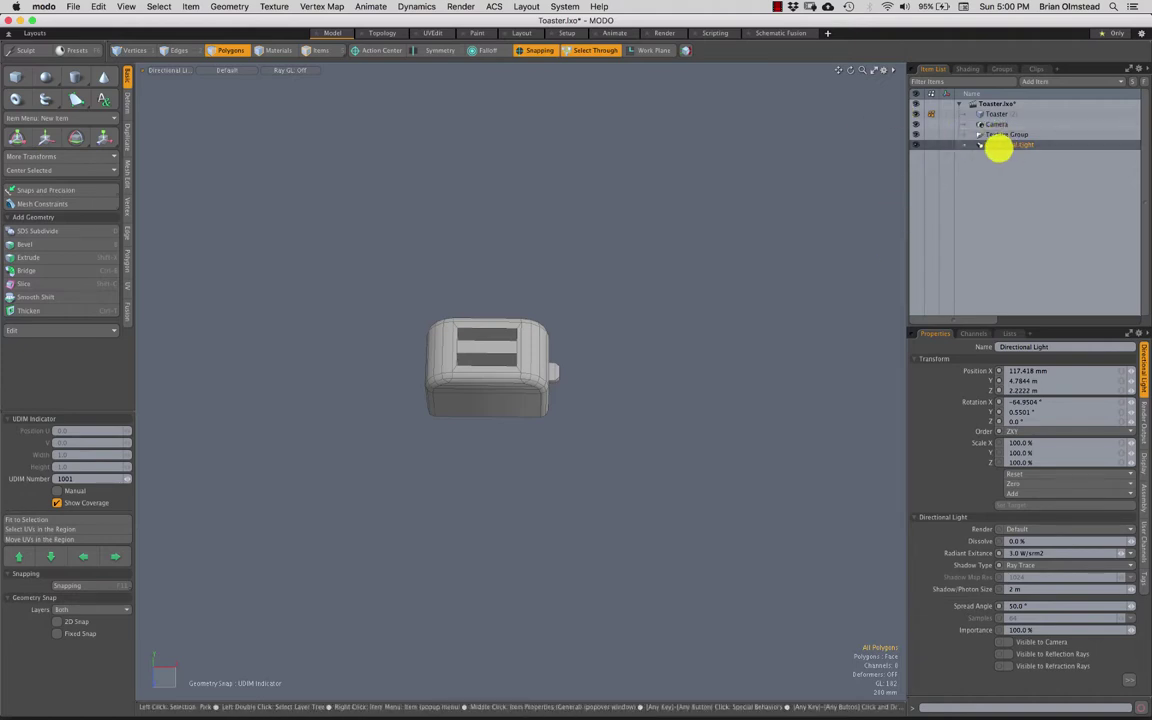
Step: Duplicate the Directional Light and switch the viewport to look through the duplicate
right_click(998, 144)
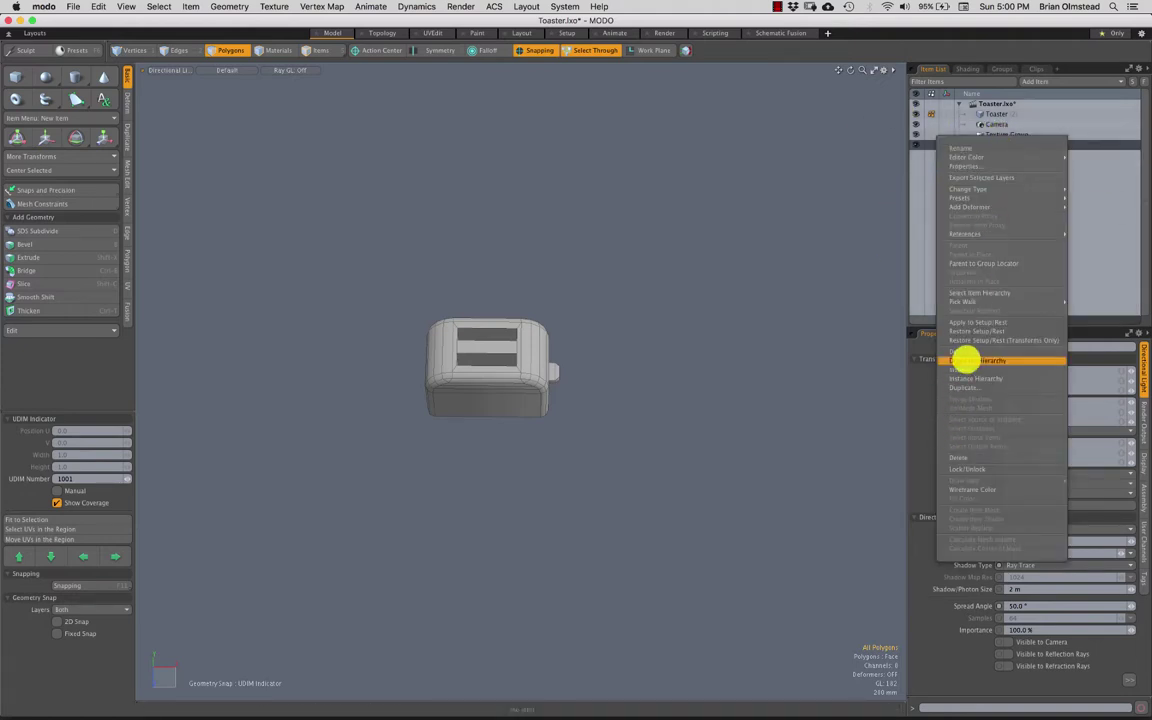
left_click(963, 352)
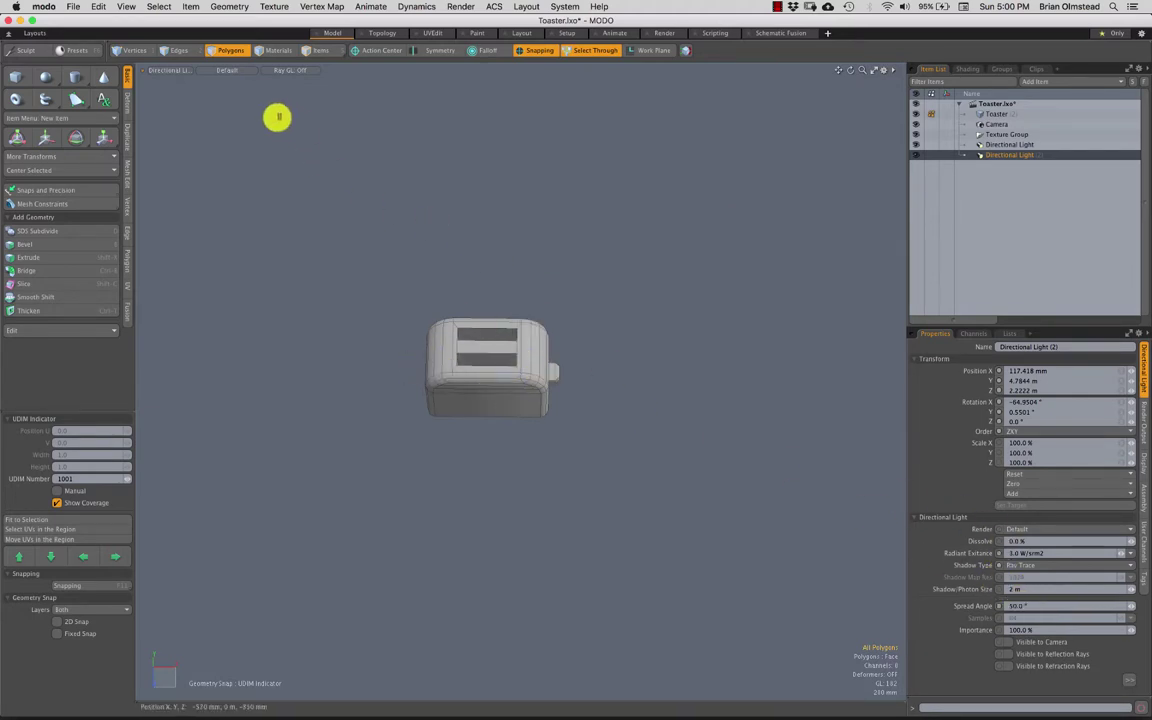
left_click(172, 69)
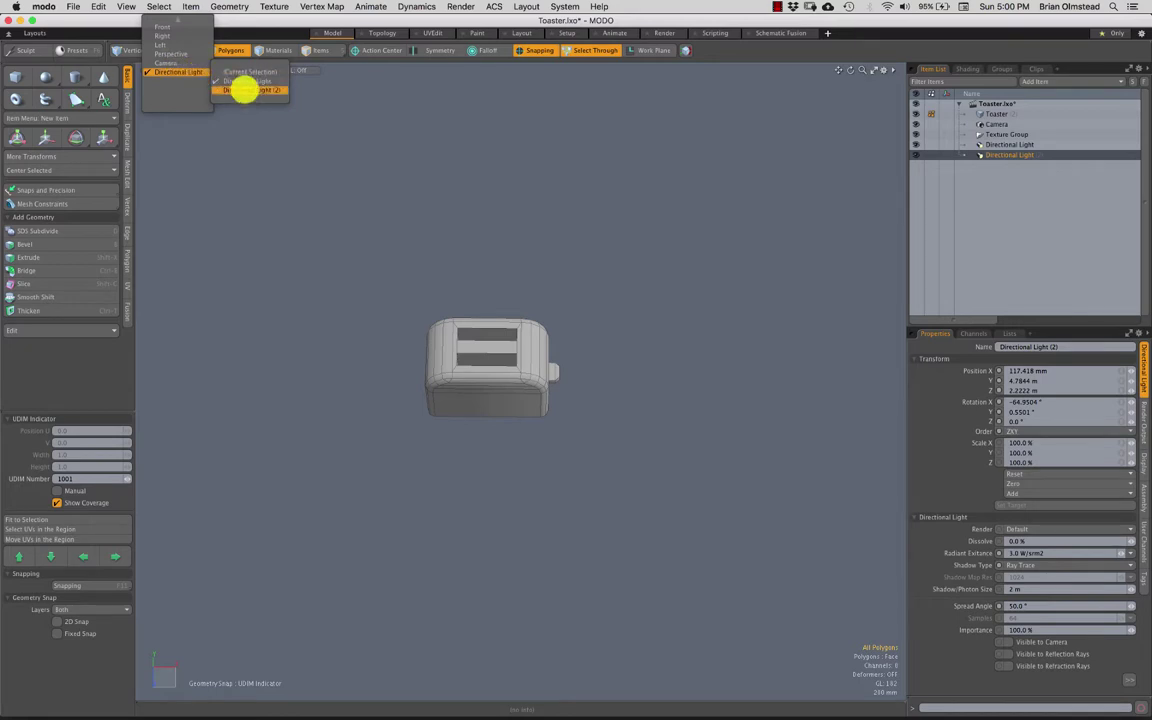
left_click(243, 90)
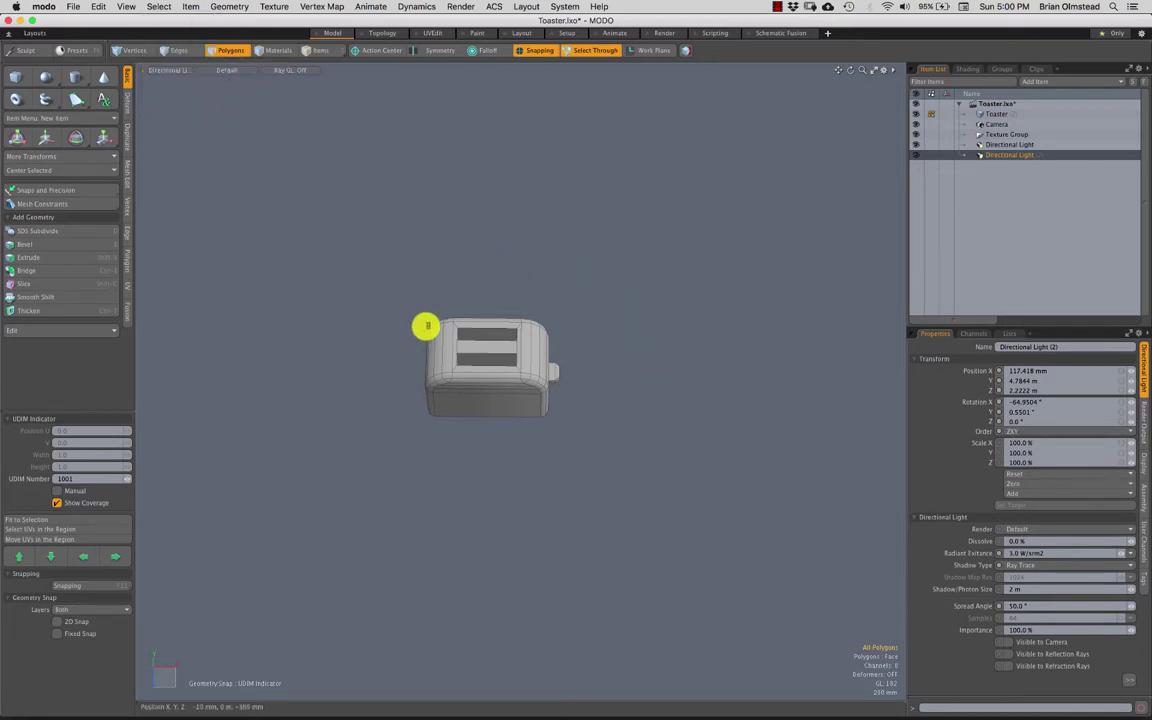
Step: Aim the duplicate light from behind at the toaster's lever side, with Y rotation about 149°, and re-aim the original Directional Light from the opposite front corner
left_click_drag(350, 396, 540, 390, "alt")
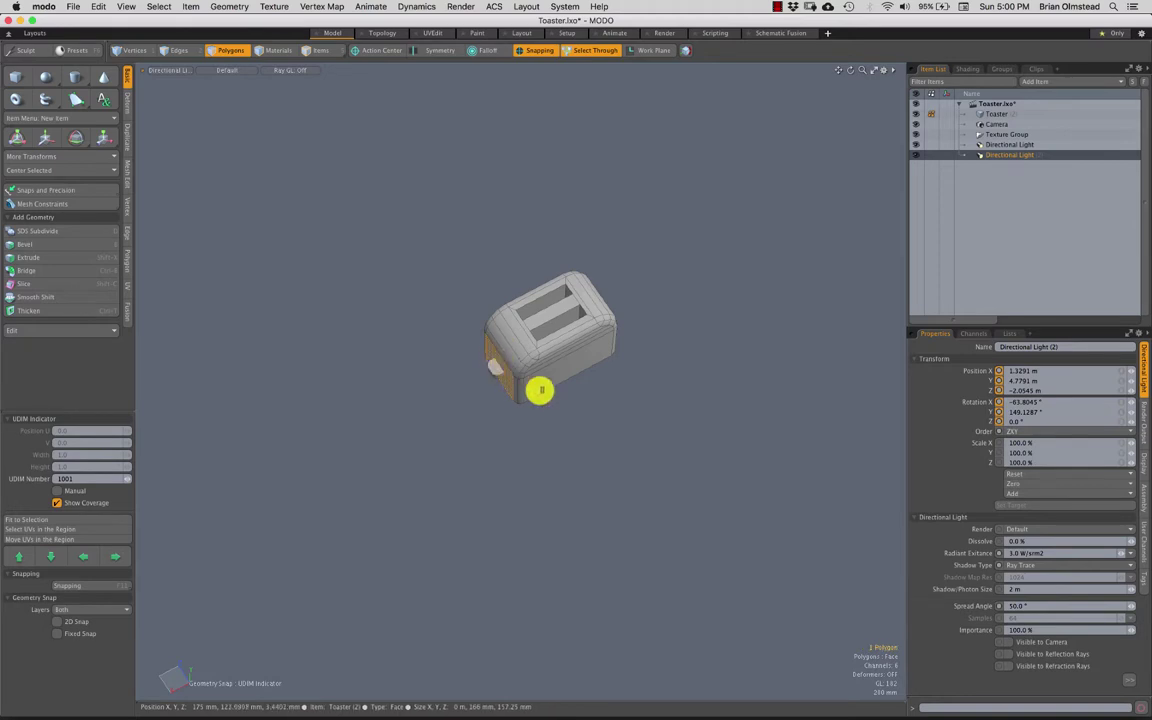
left_click(544, 387, "shift")
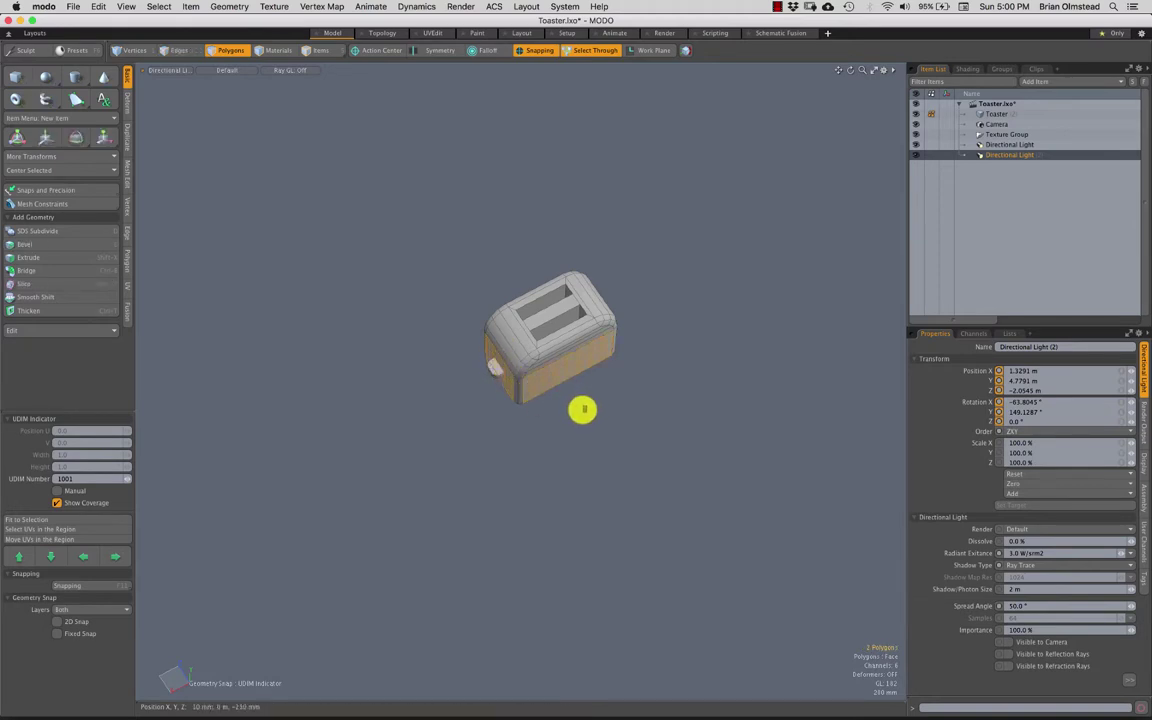
left_click(170, 70)
mouse_move(175, 72)
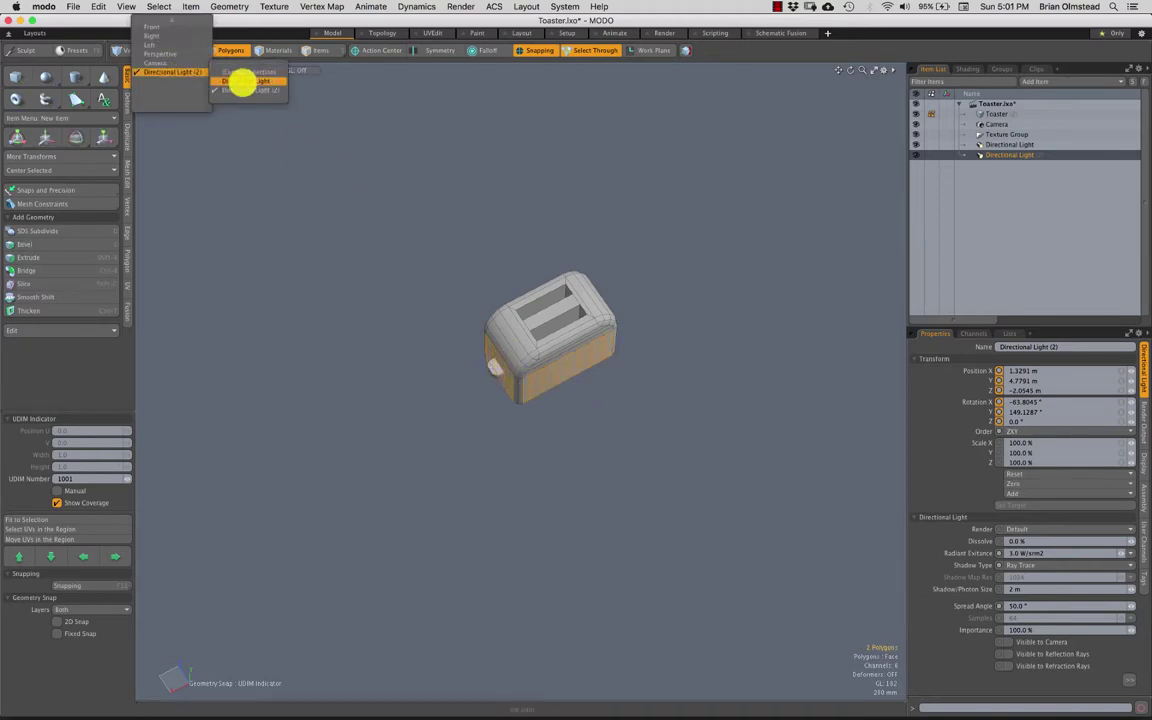
left_click(243, 85)
left_click_drag(607, 399, 563, 490, "alt")
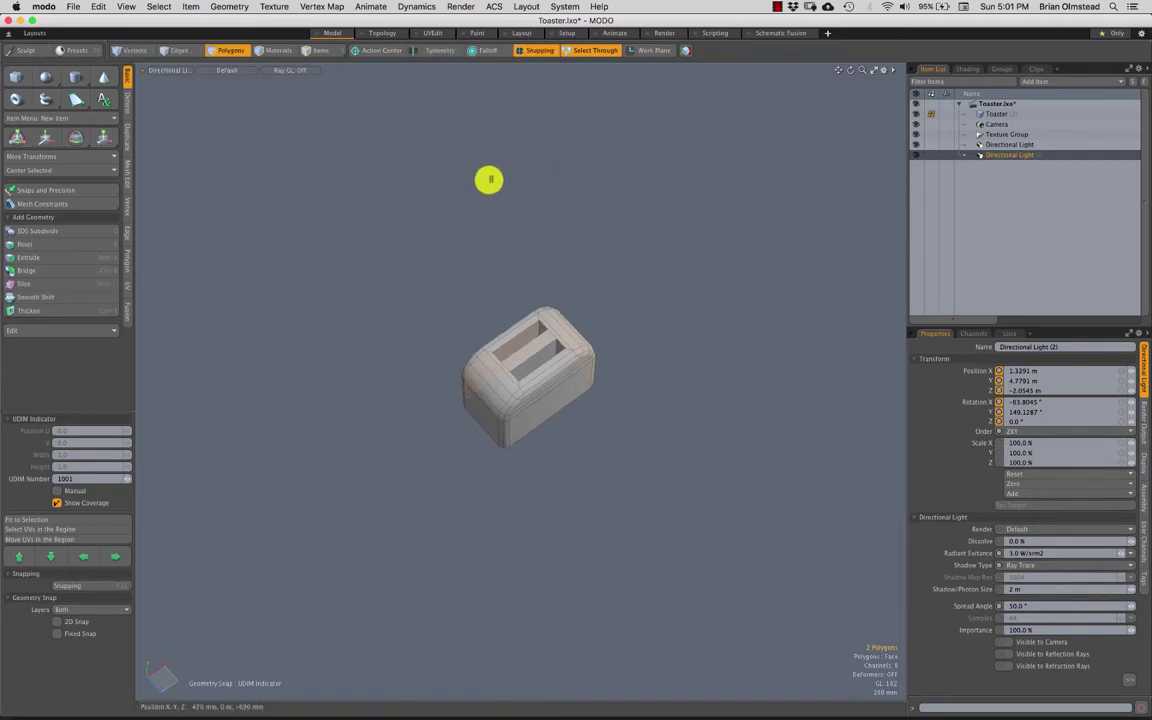
left_click(557, 200)
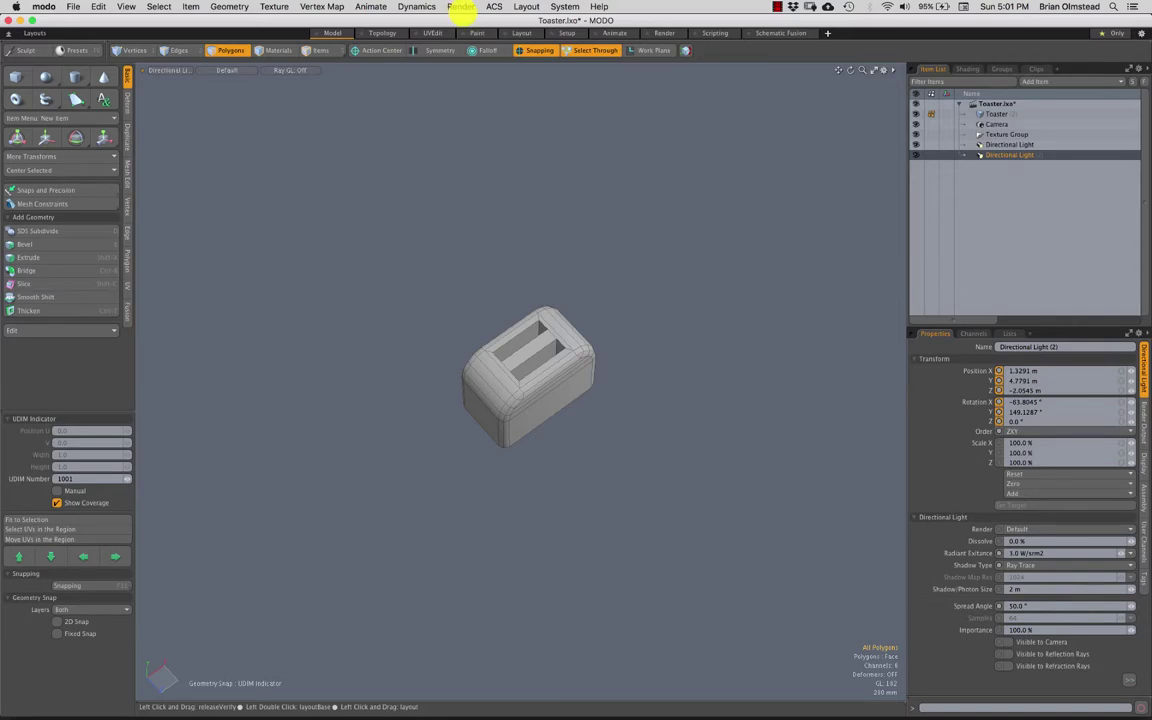
Step: Bake the toaster's lighting to the render outputs and inspect the baked image for grain at 800% zoom
left_click(460, 7)
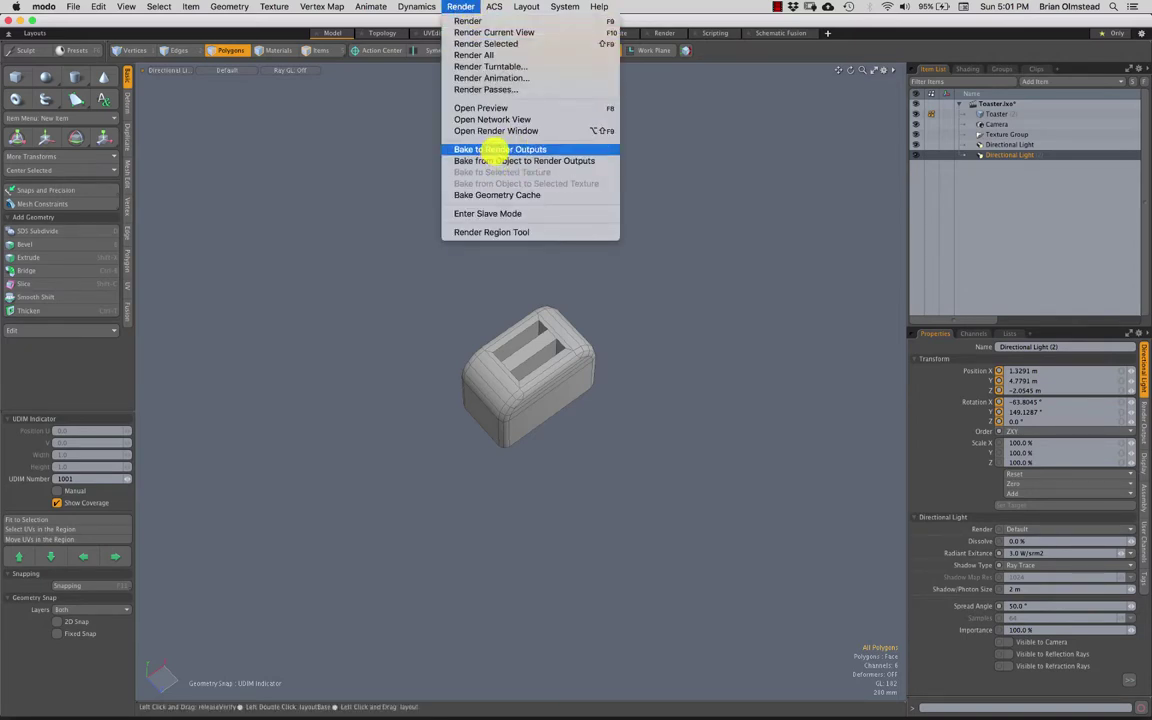
left_click(490, 150)
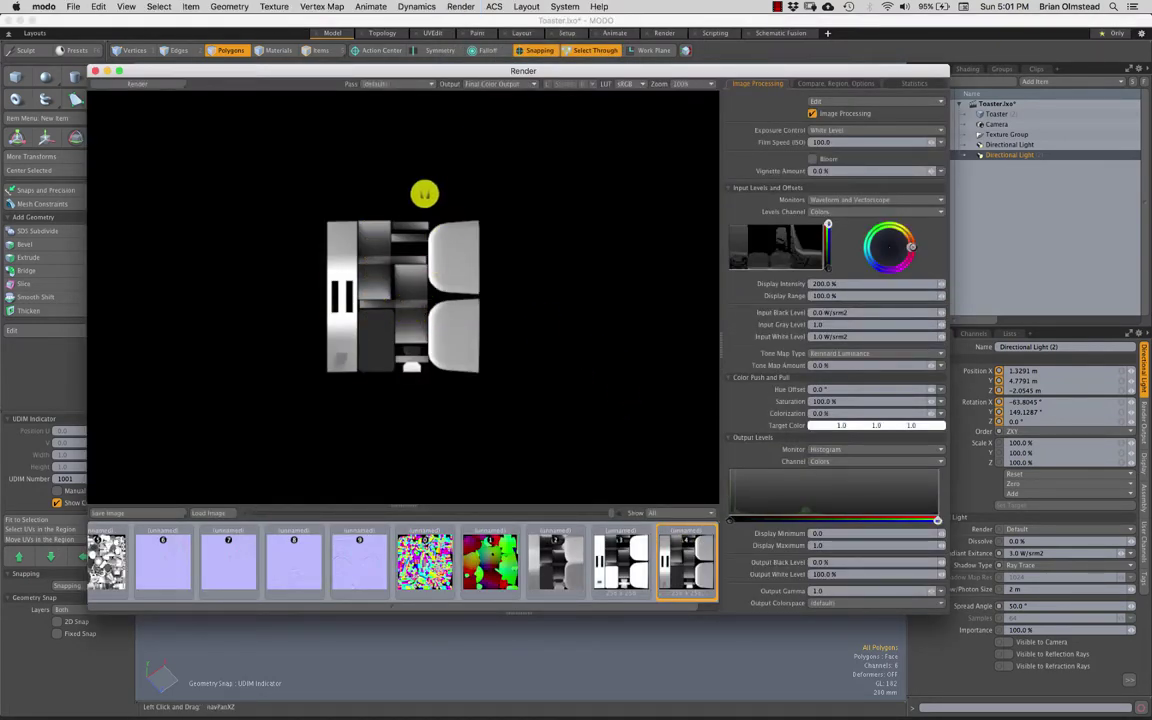
left_click(684, 84)
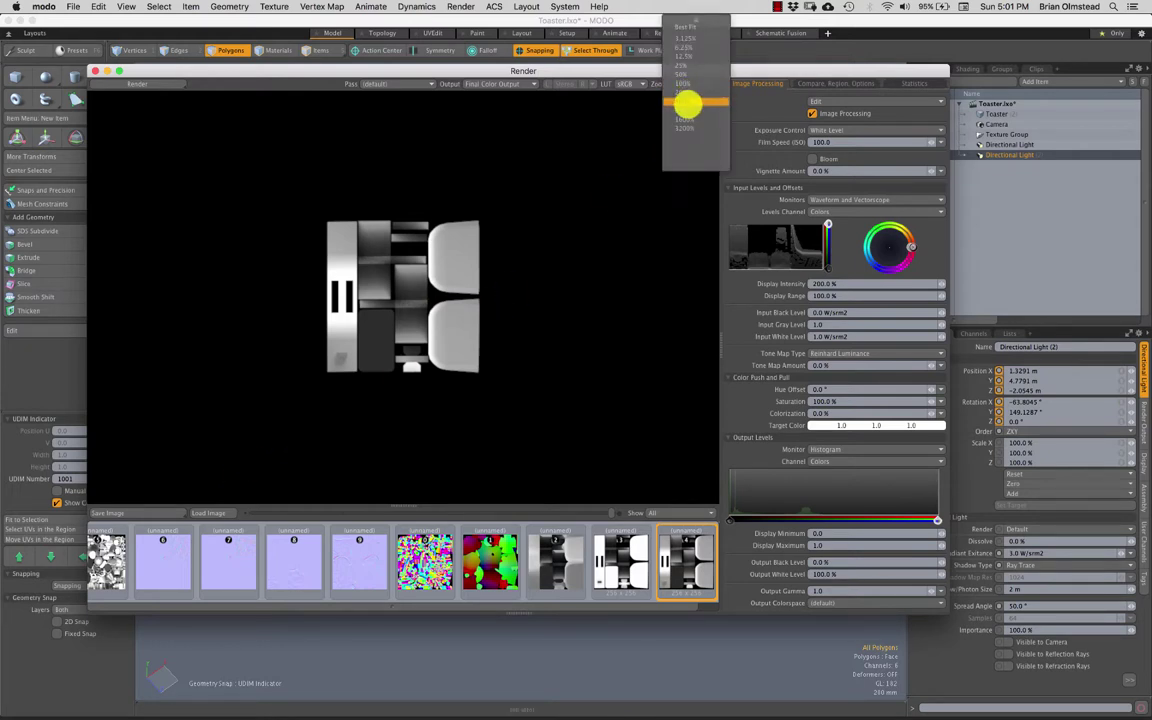
left_click(688, 104)
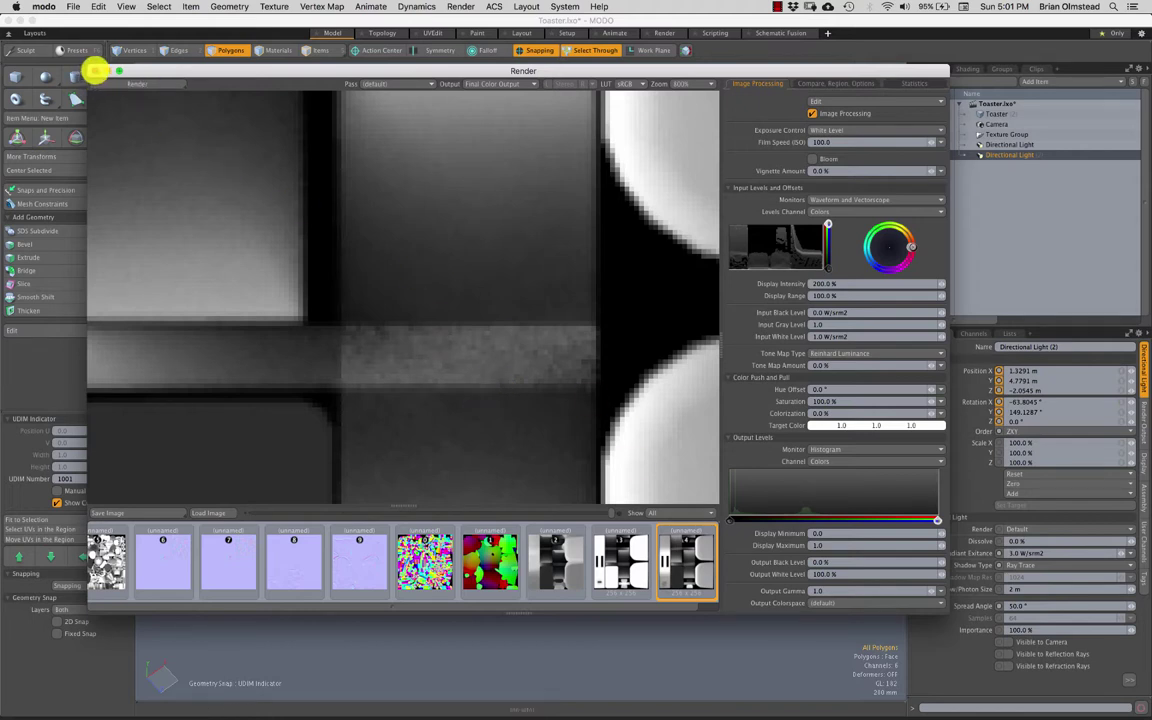
left_click(95, 71)
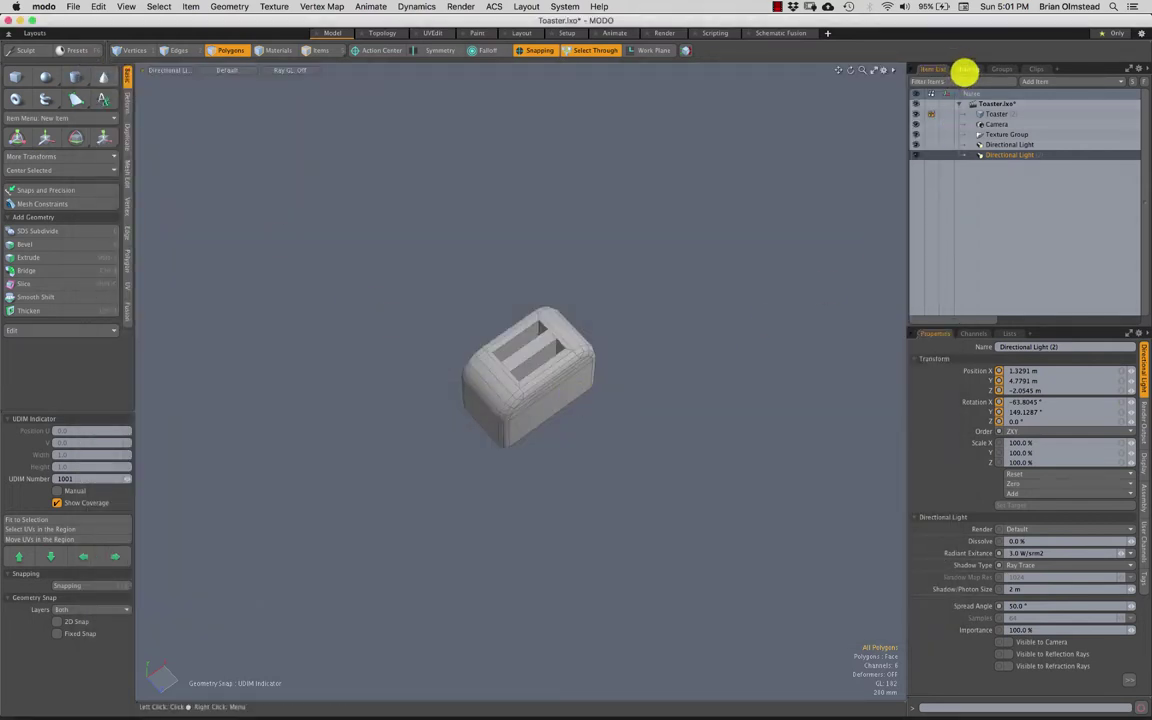
Step: Set the Light Samples for direct illumination to 256 in the Render item's settings
left_click(961, 68)
left_click(956, 115)
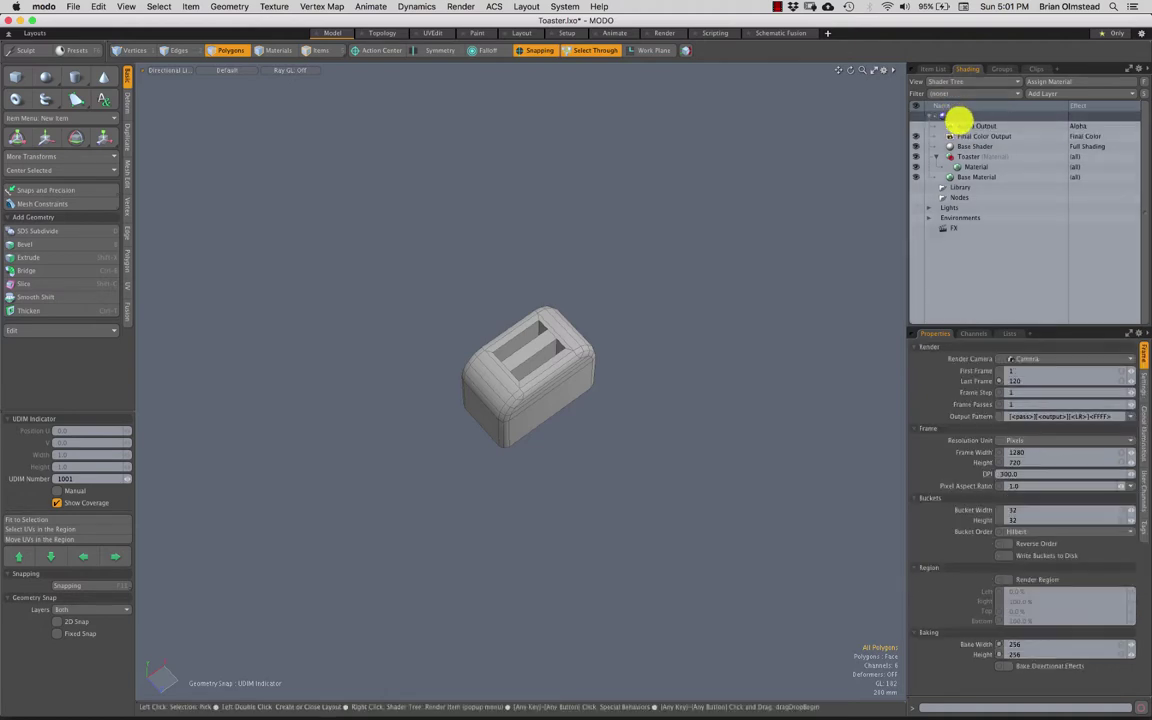
left_click(1141, 386)
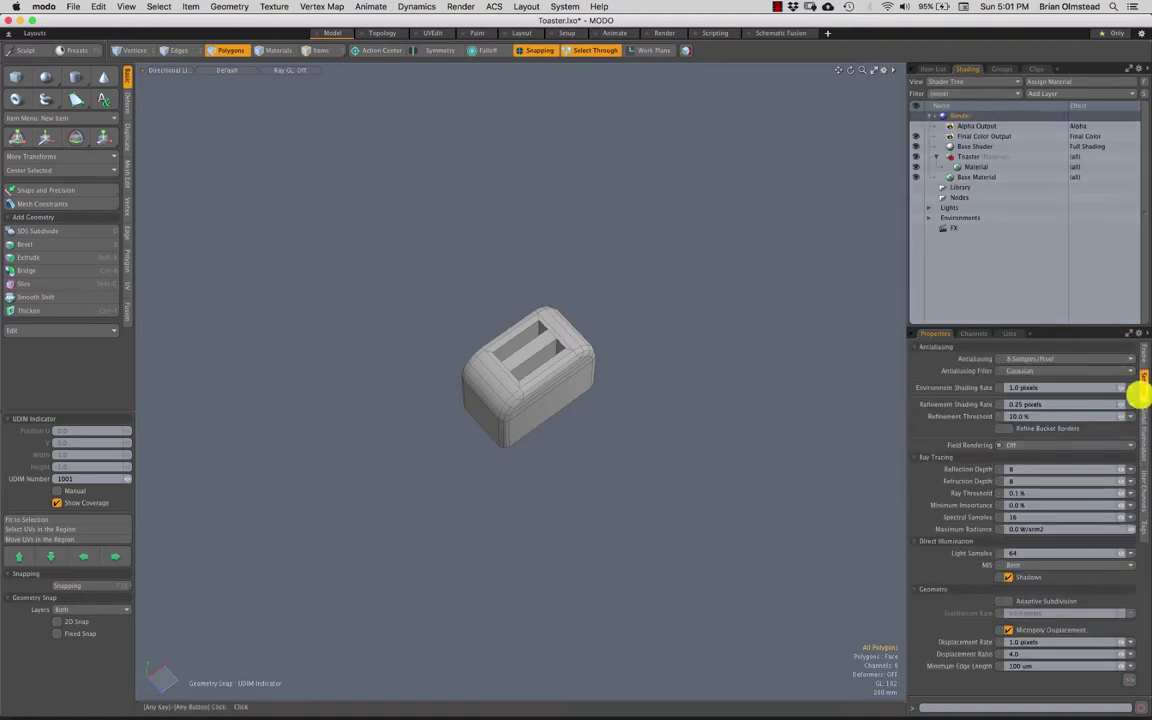
left_click(1021, 555)
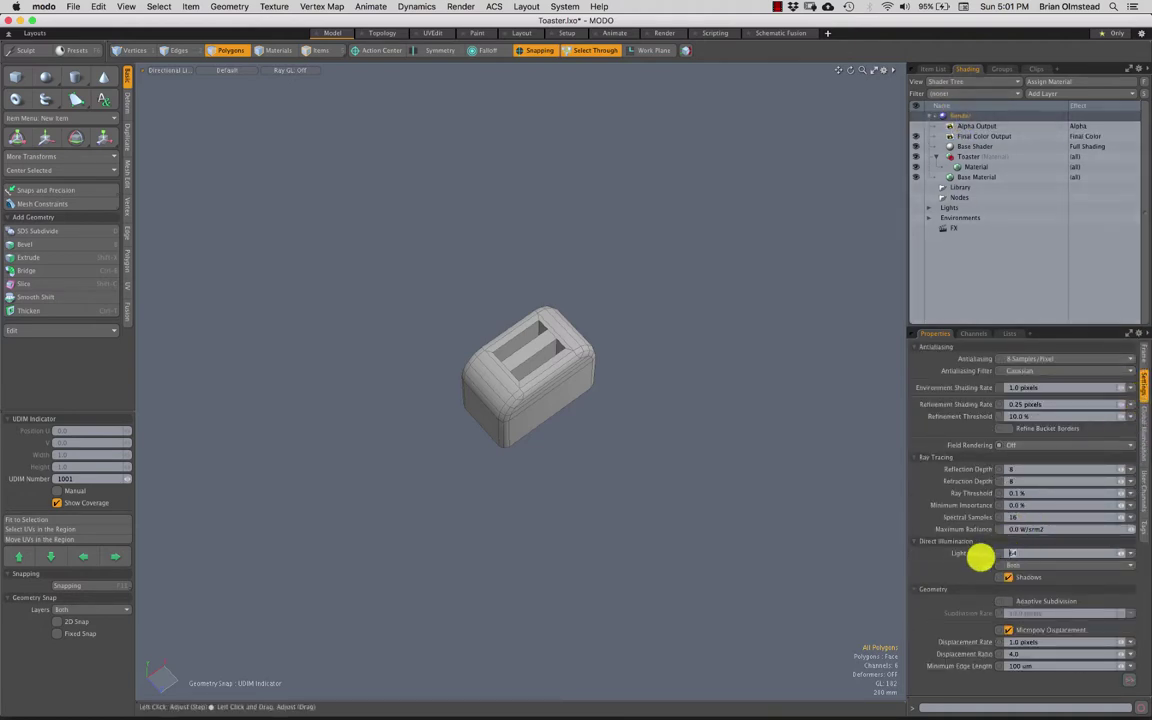
left_click_drag(980, 557, 970, 554)
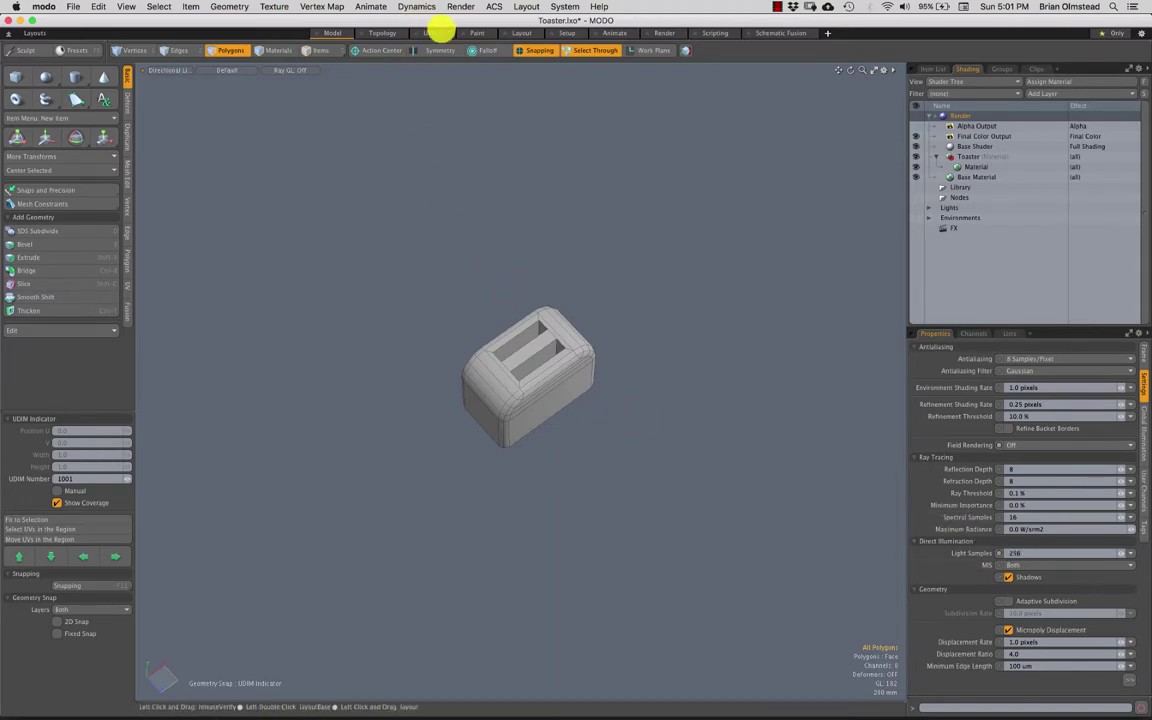
Step: Bake the toaster to the render outputs with the raised light samples and examine the image at 800% zoom
left_click(460, 6)
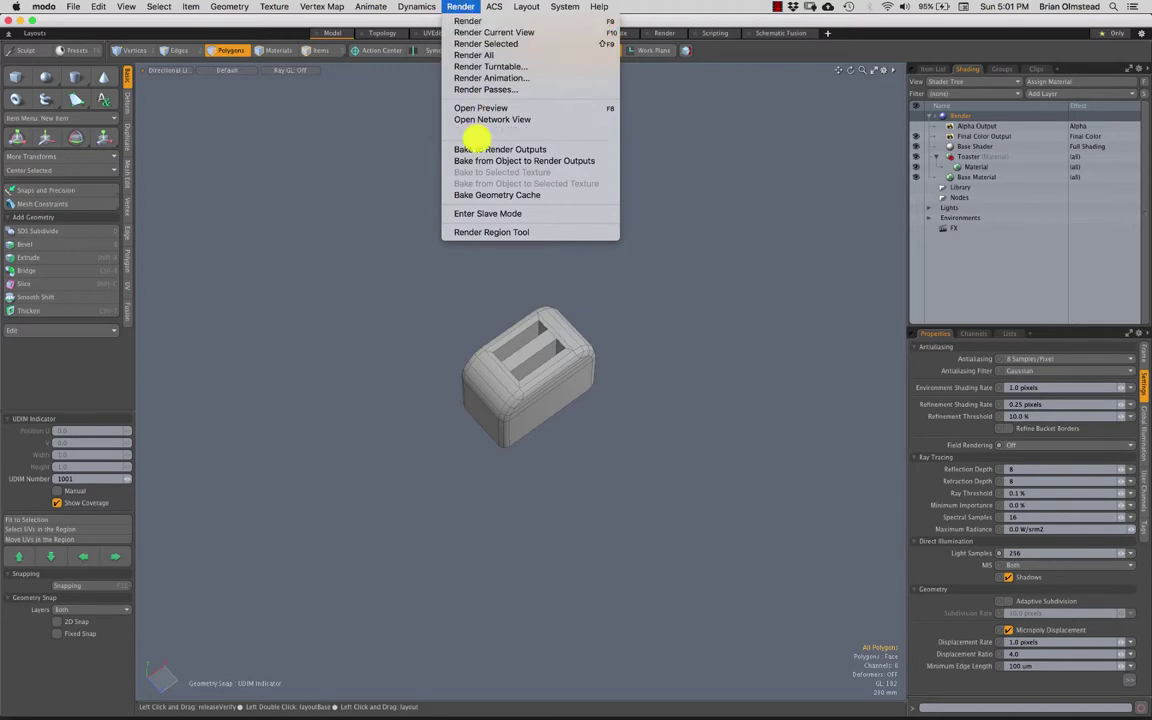
left_click(476, 149)
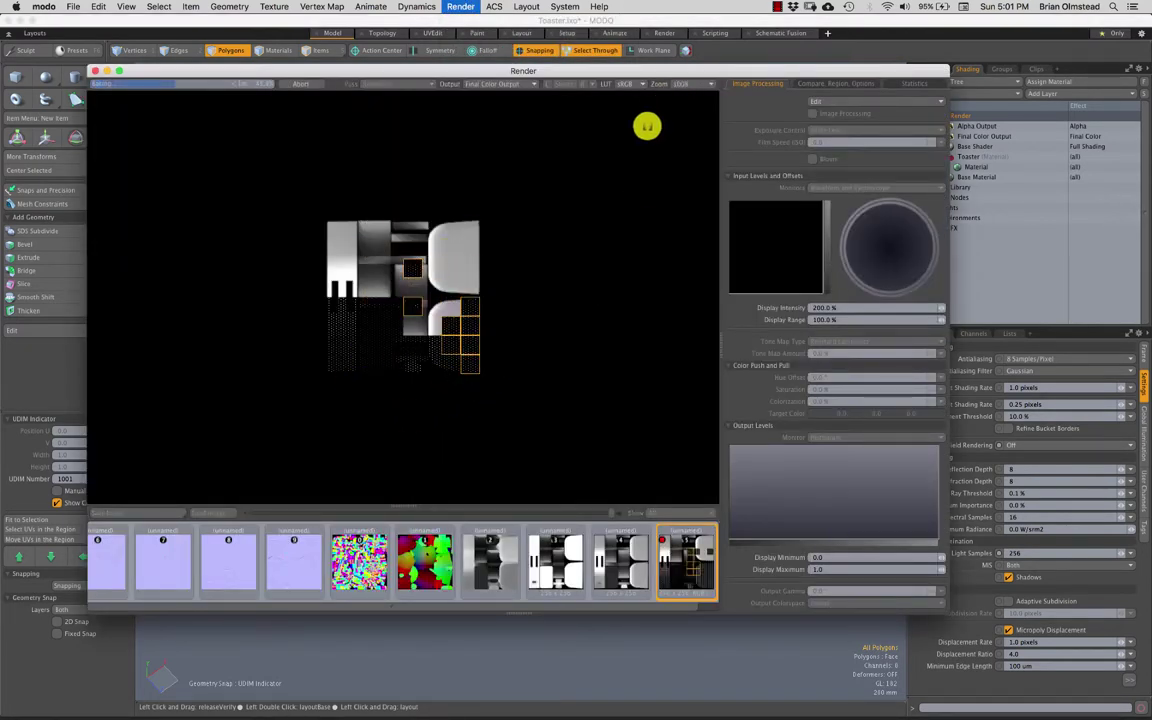
left_click(676, 86)
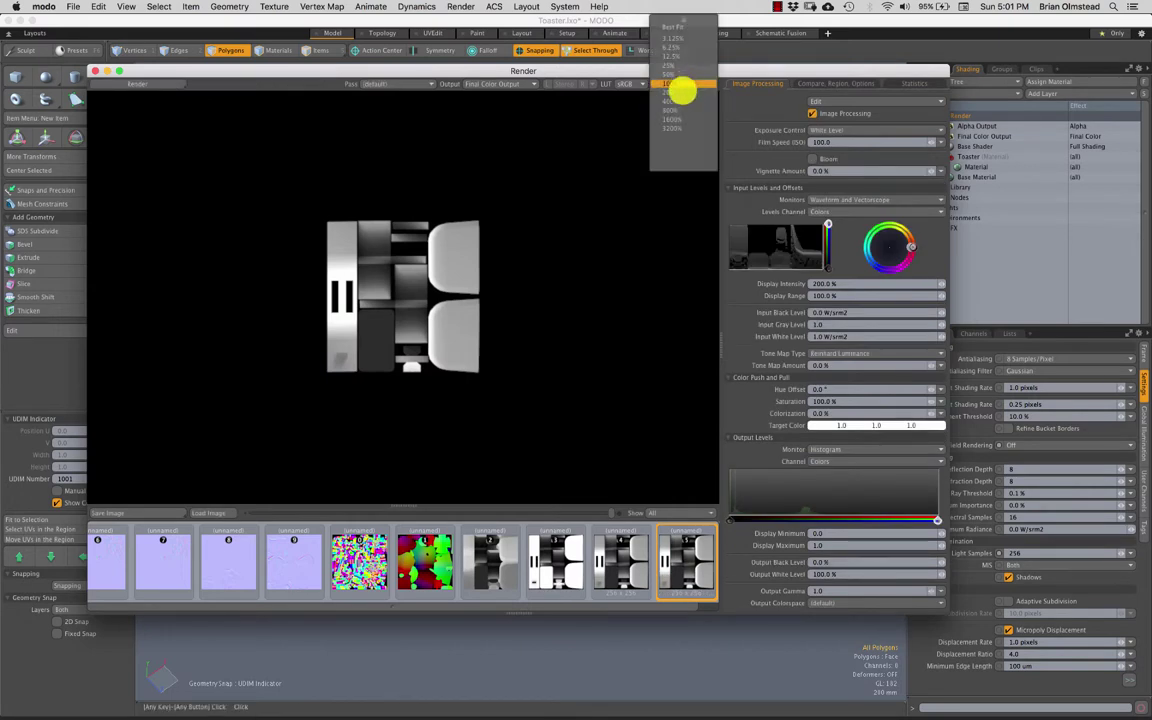
left_click(670, 113)
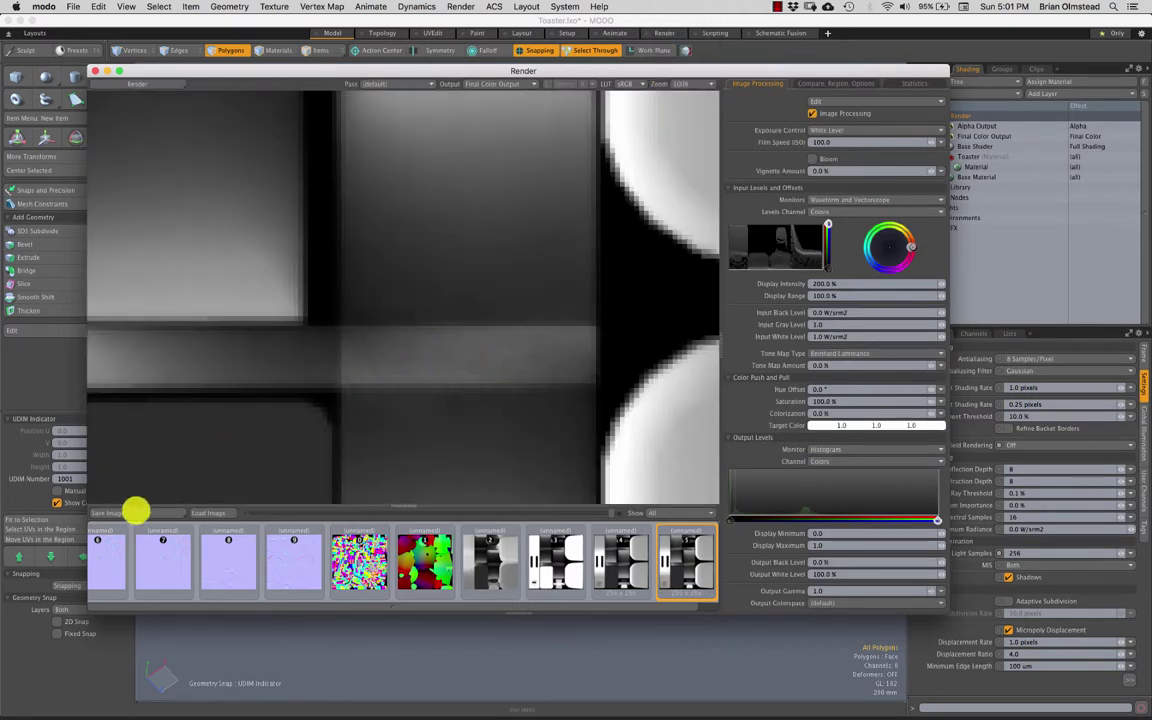
Step: Save the baked lighting image to the Desktop as LB_Toaster.png in PNG format and close the render window
left_click(165, 512)
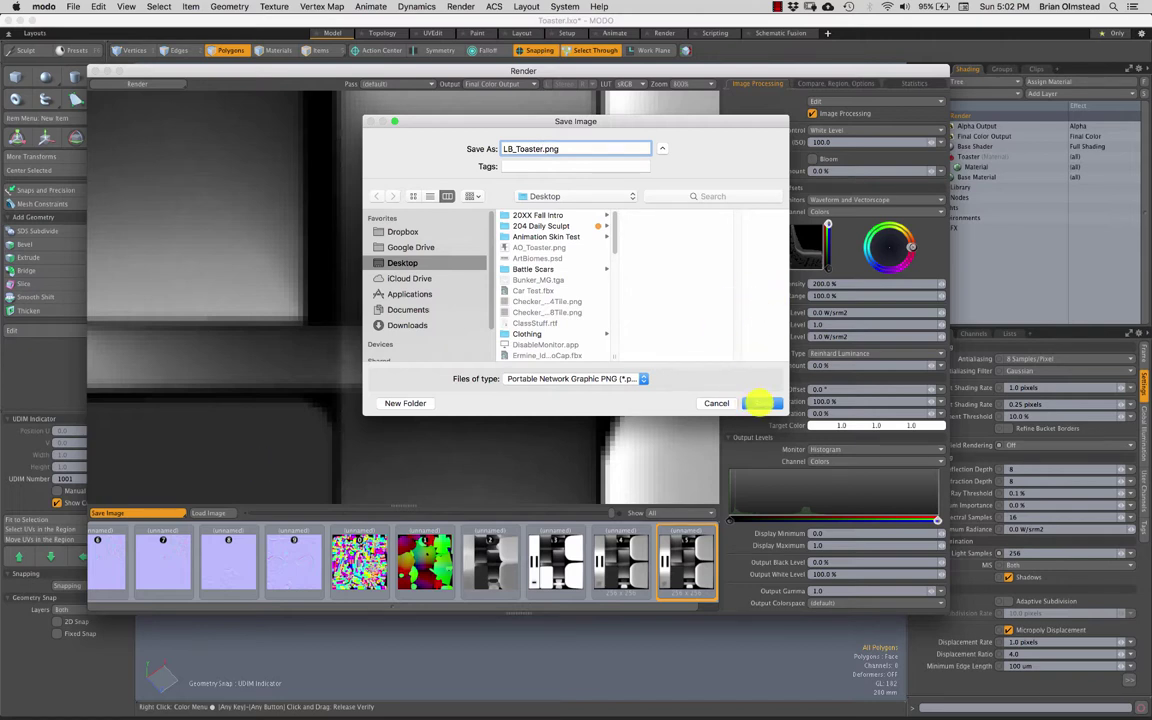
left_click(760, 403)
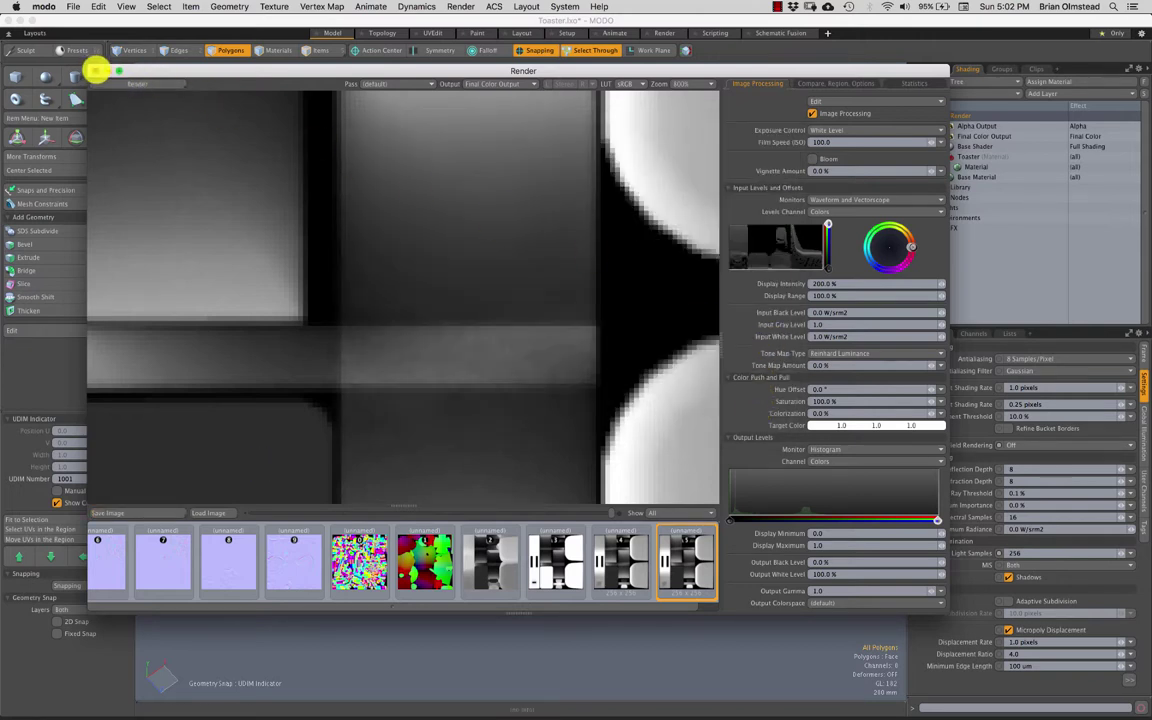
left_click(95, 70)
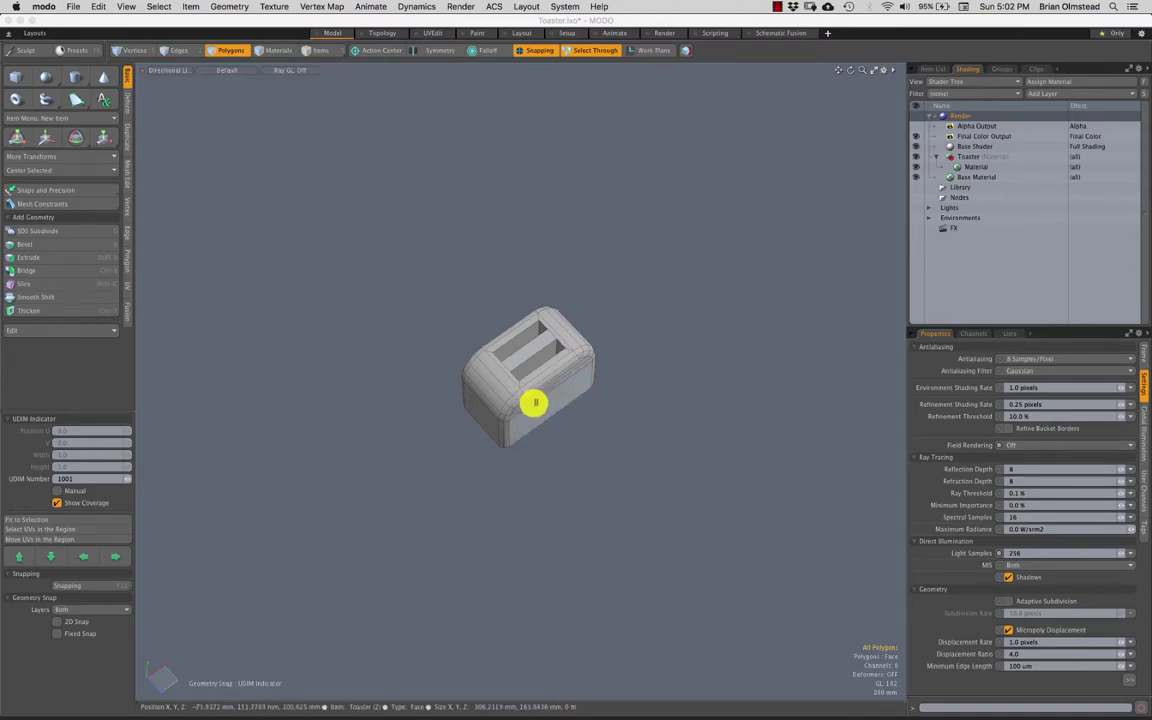
Step: In Photoshop, fit LB_Toaster.png and AO_Toaster.png to the window and close the blank Untitled-1 document
key("super+0")
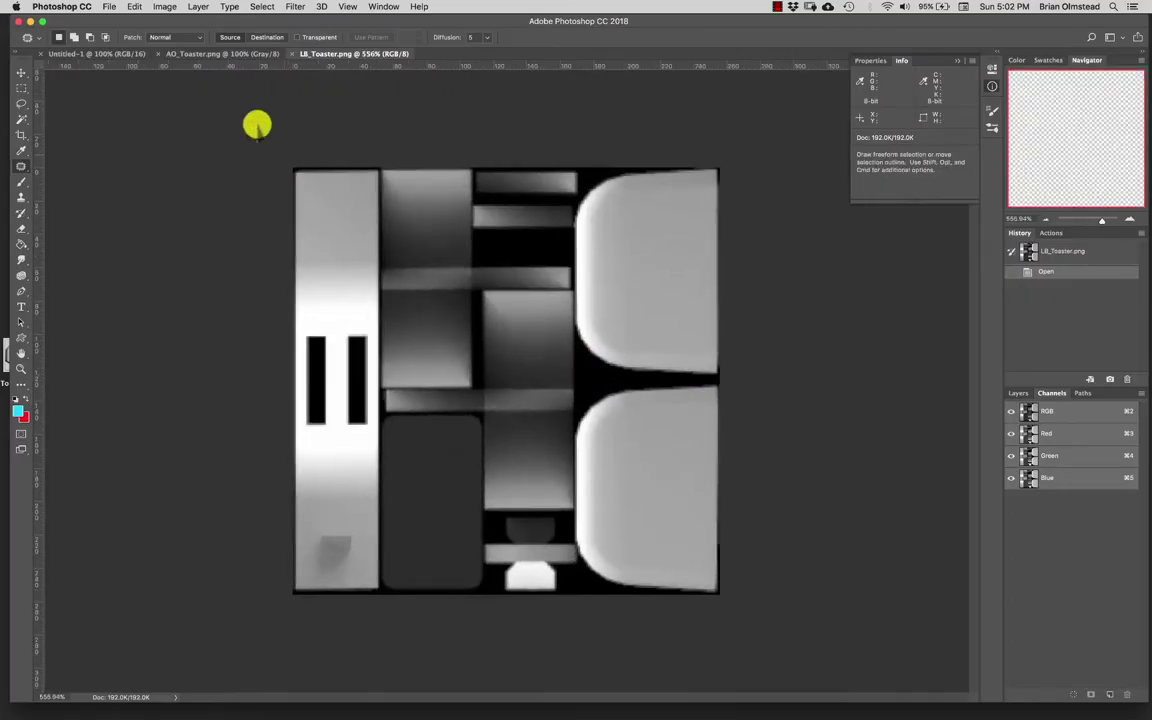
left_click(231, 53)
key("super+0")
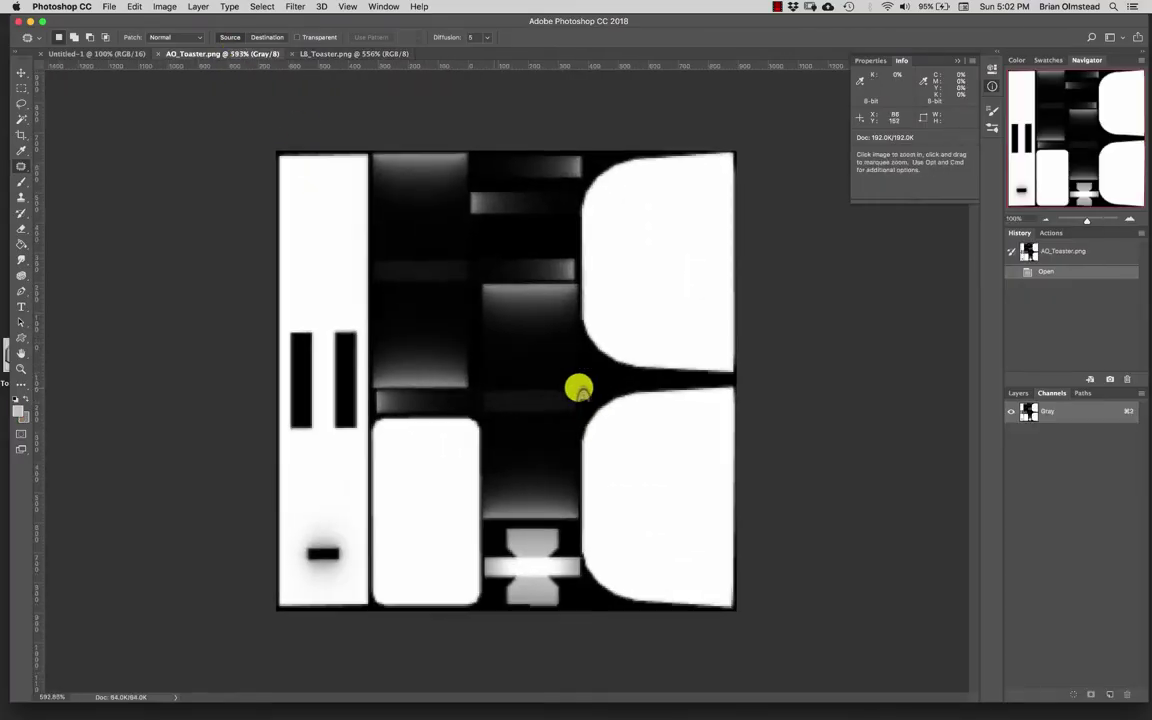
left_click(116, 52)
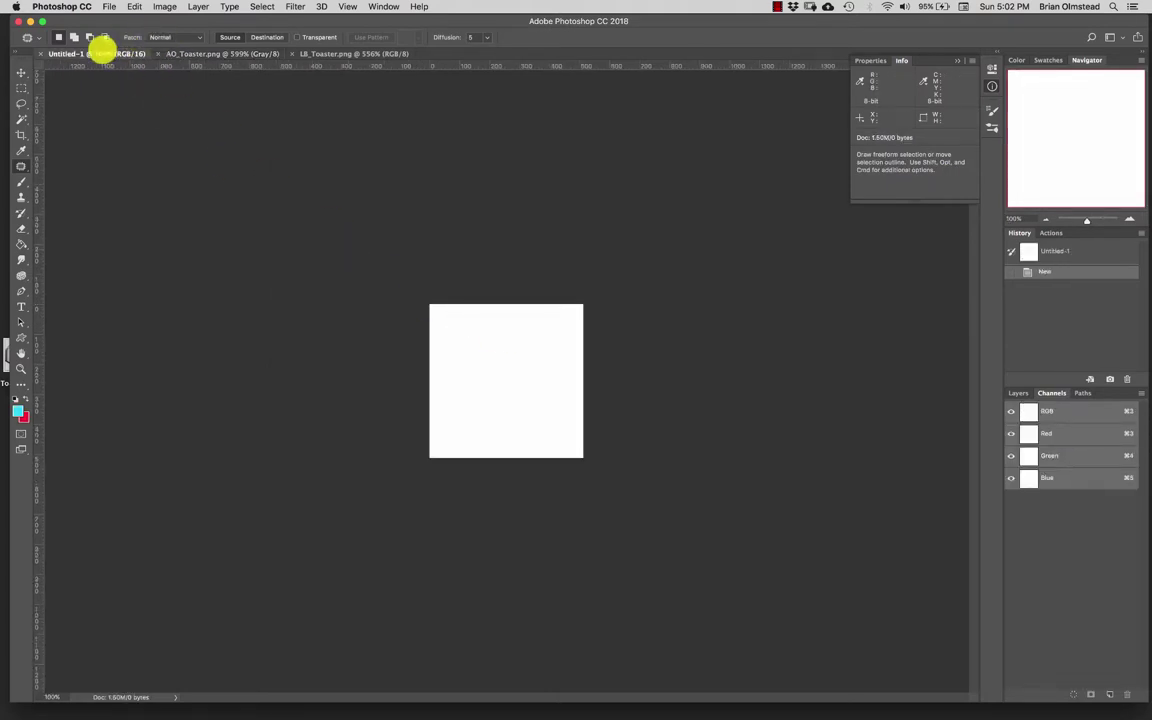
left_click(40, 53)
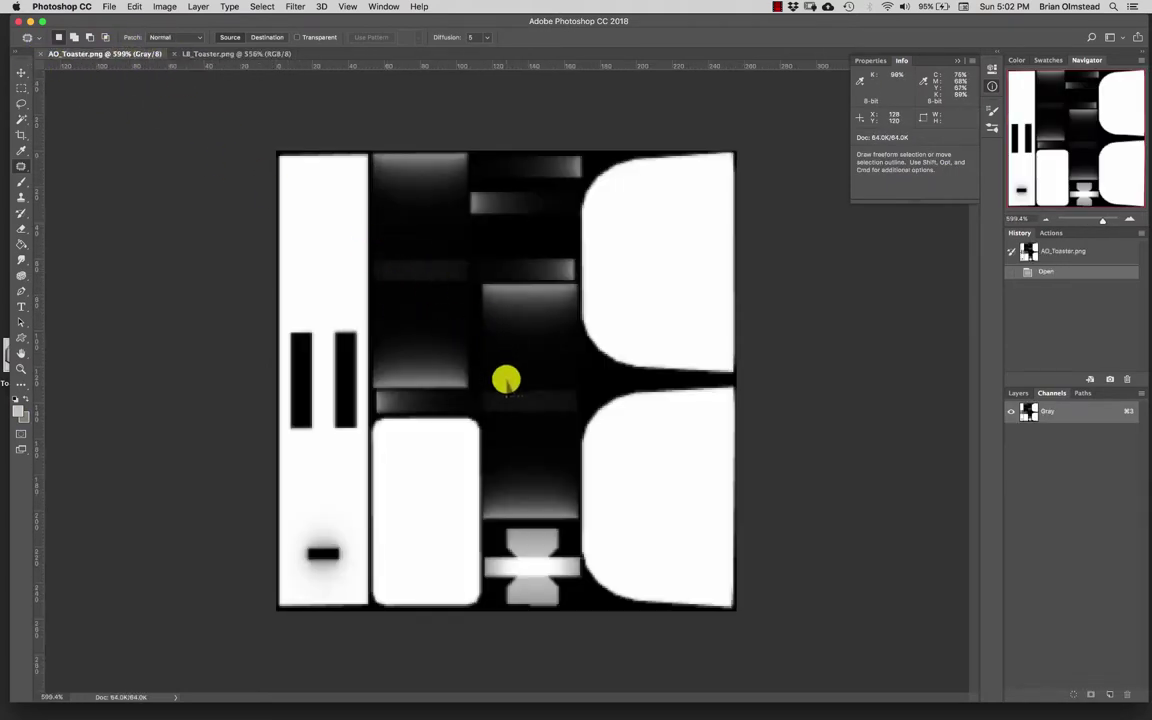
Step: Convert the locked Background into a regular layer named Layer 0 in both AO_Toaster.png and LB_Toaster.png
left_click(1015, 393)
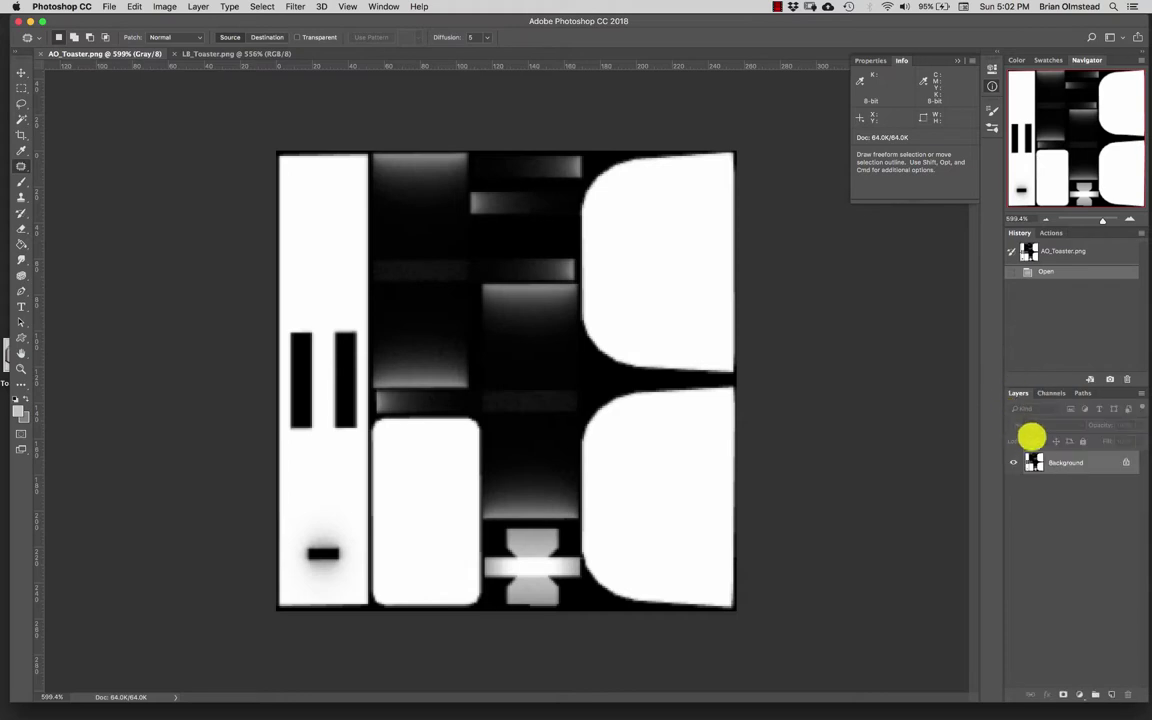
double_click(1034, 462)
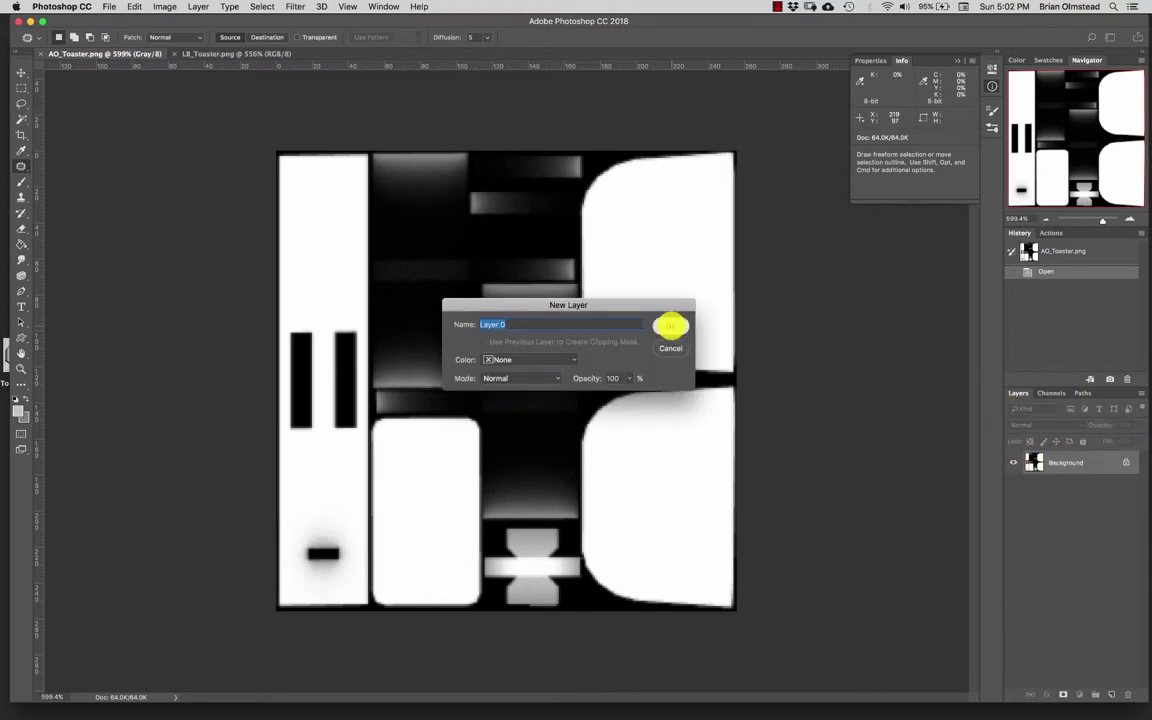
left_click(669, 324)
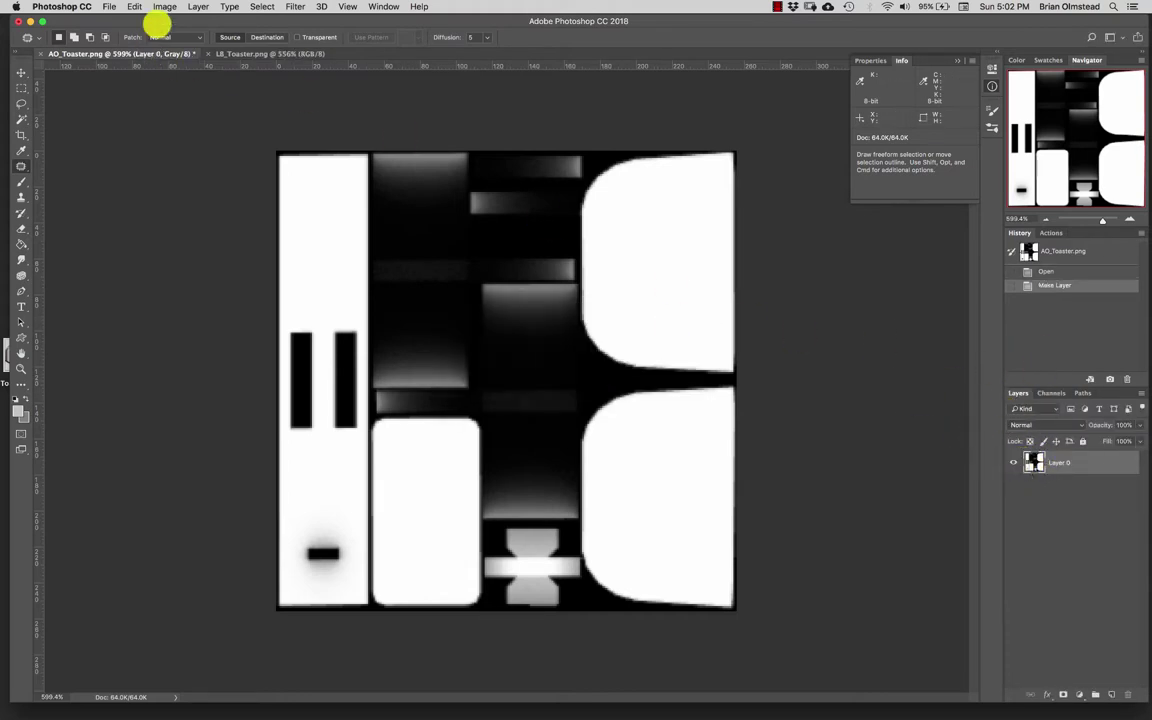
left_click(246, 53)
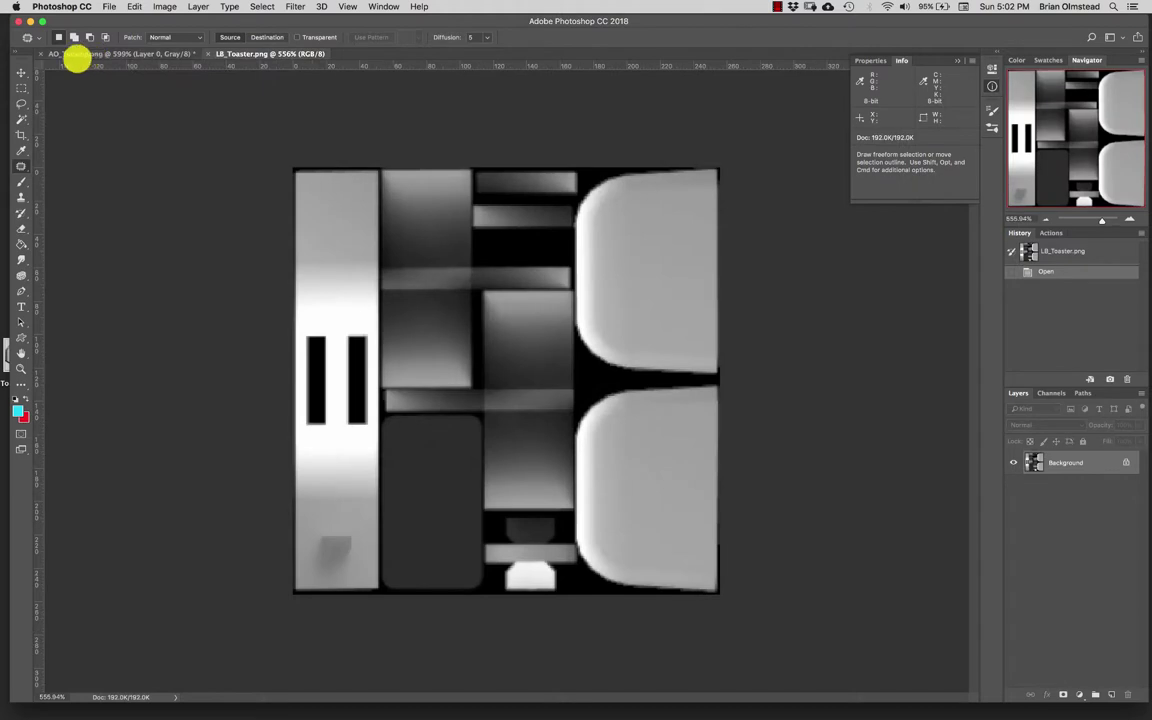
double_click(1053, 464)
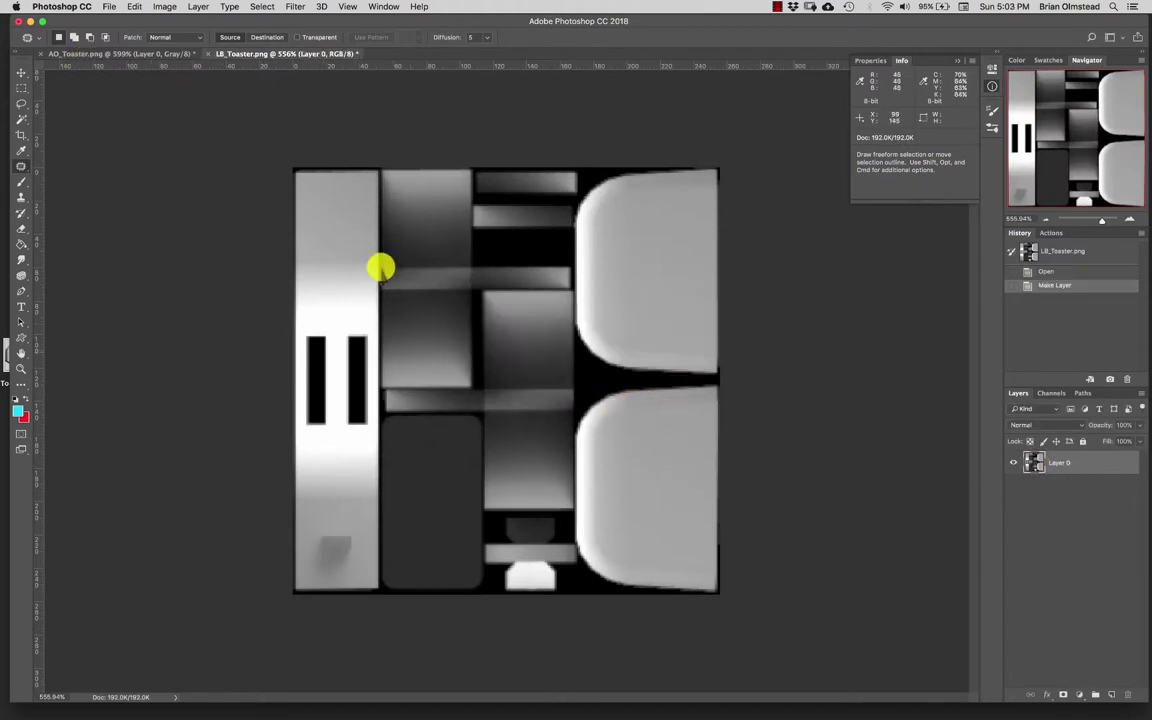
Step: In AO_Toaster.png, load Layer 0's outline as a selection and add a new alpha channel
left_click(185, 55)
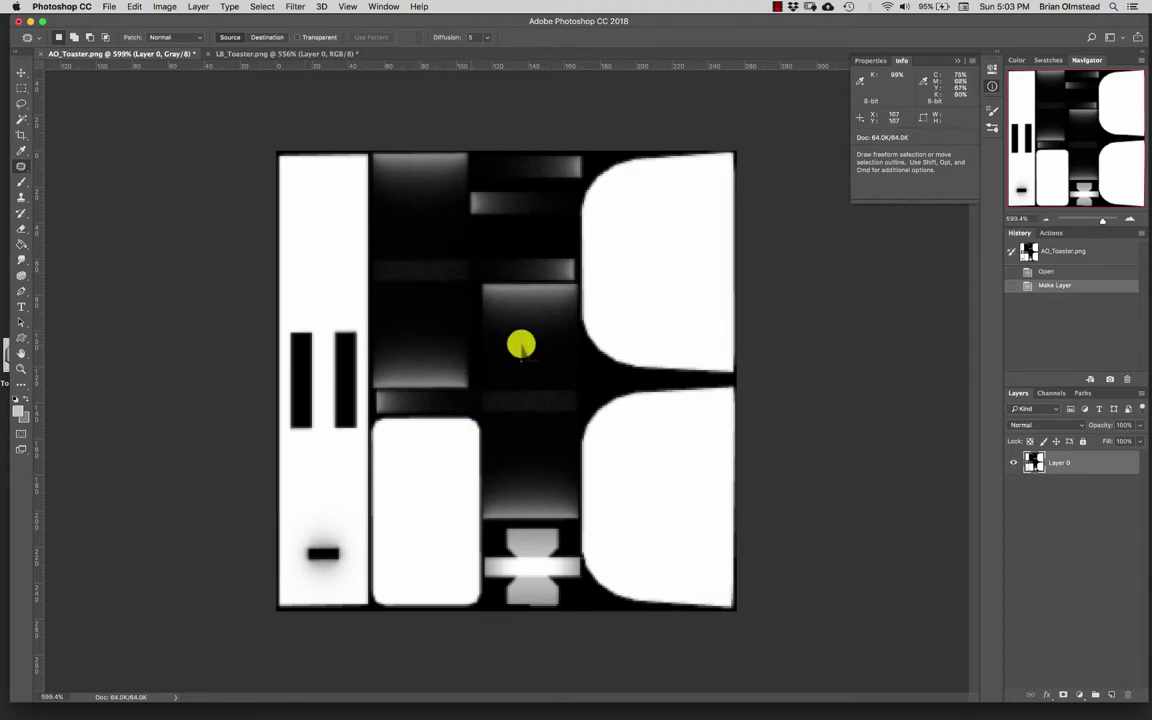
left_click_drag(890, 20, 882, 19)
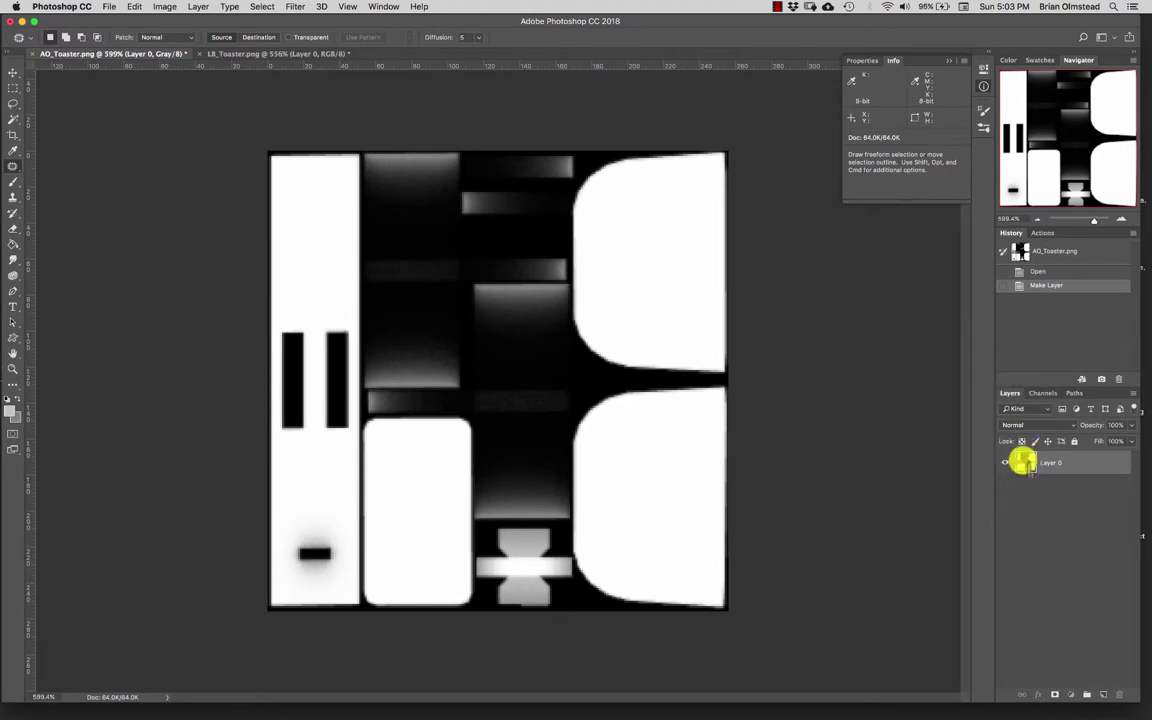
left_click(1022, 462, "super")
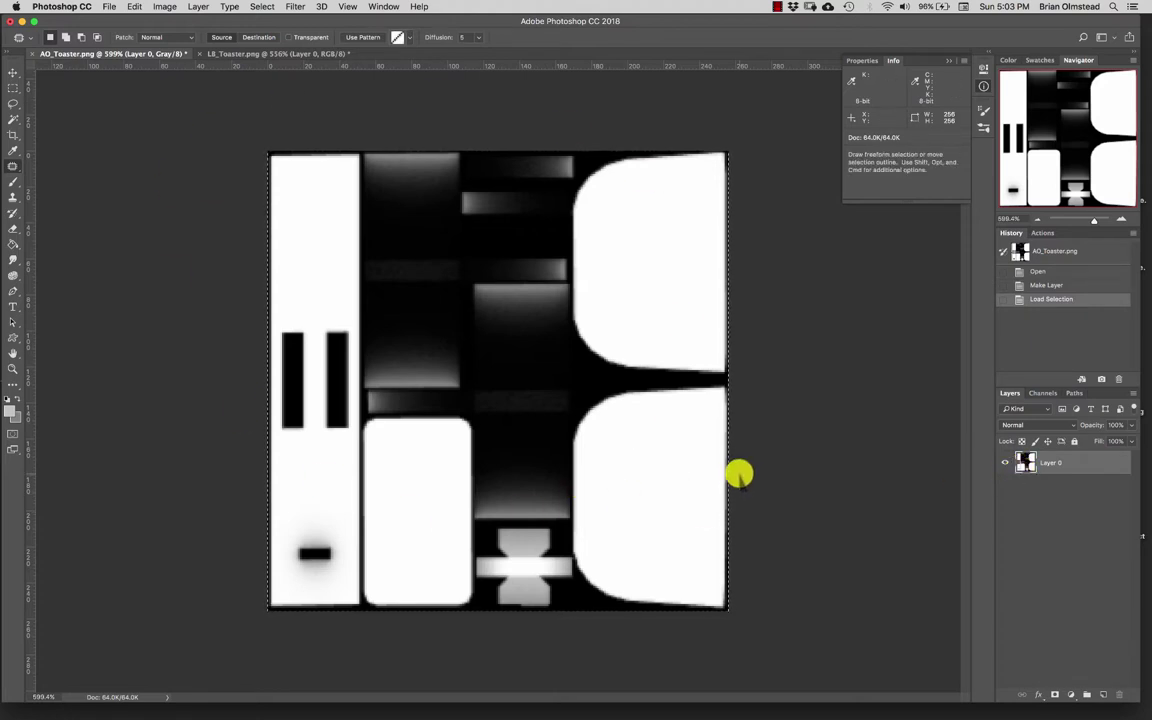
left_click(1040, 393)
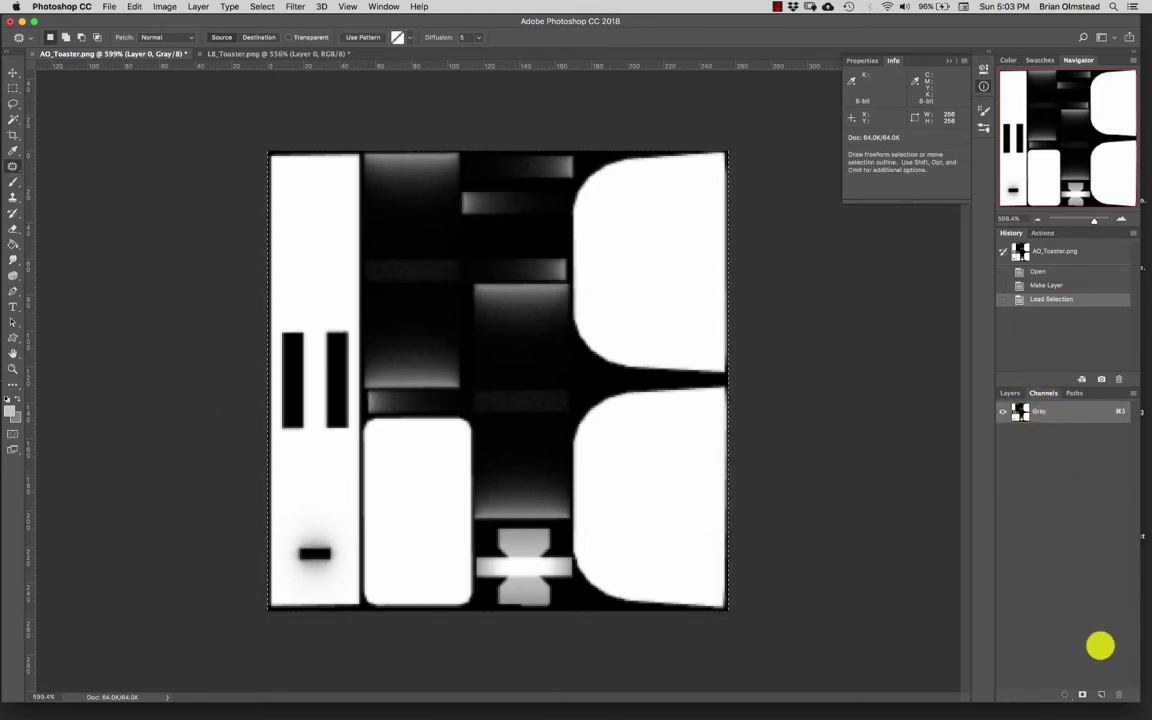
left_click(1101, 694)
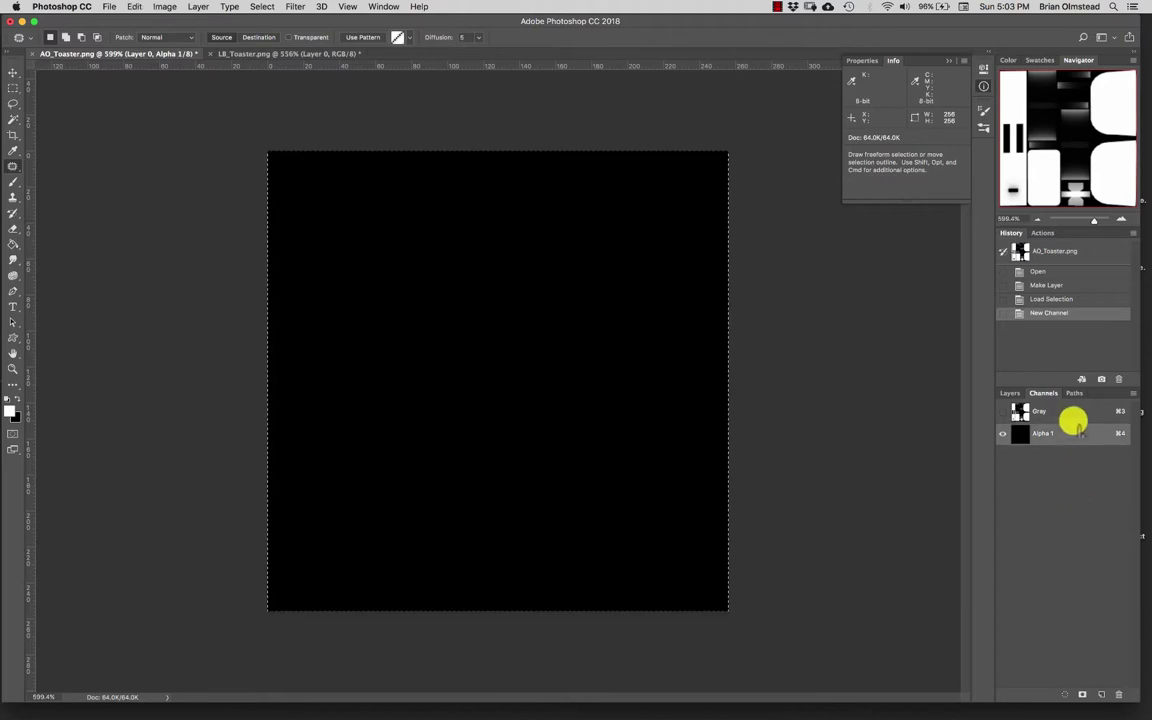
Step: Paste the copied ambient occlusion map into Alpha 1 and preview the channel's bright areas as a selection, then deselect
key("super+v")
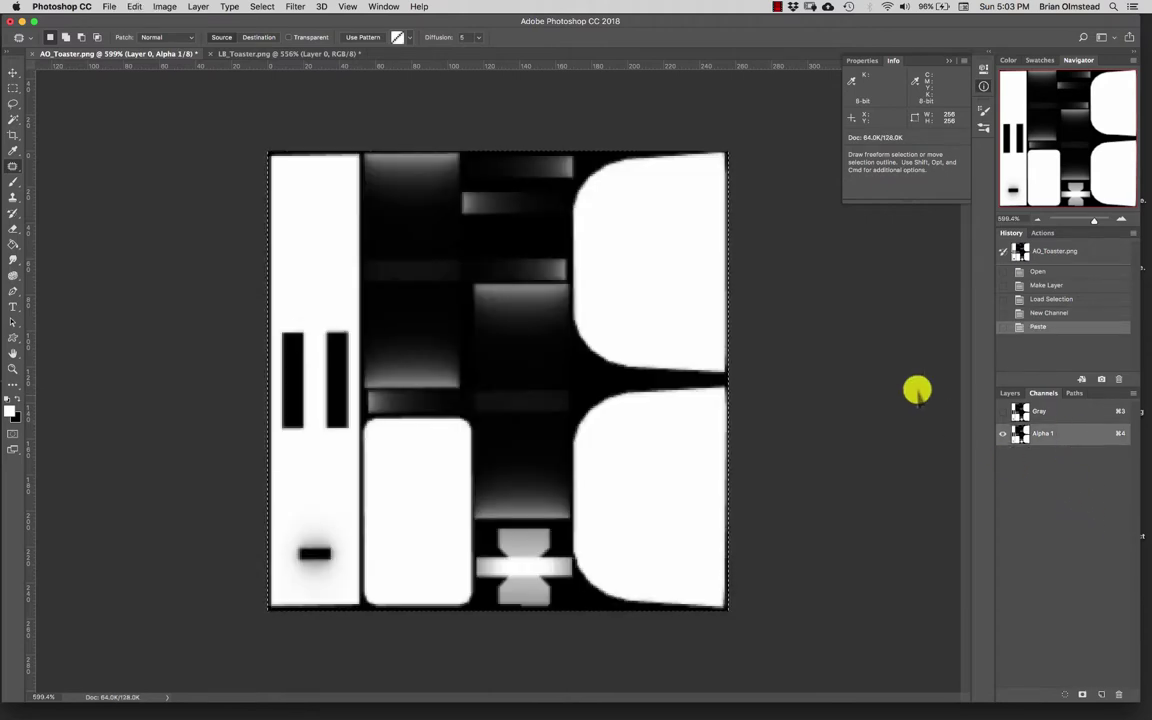
key("super+d")
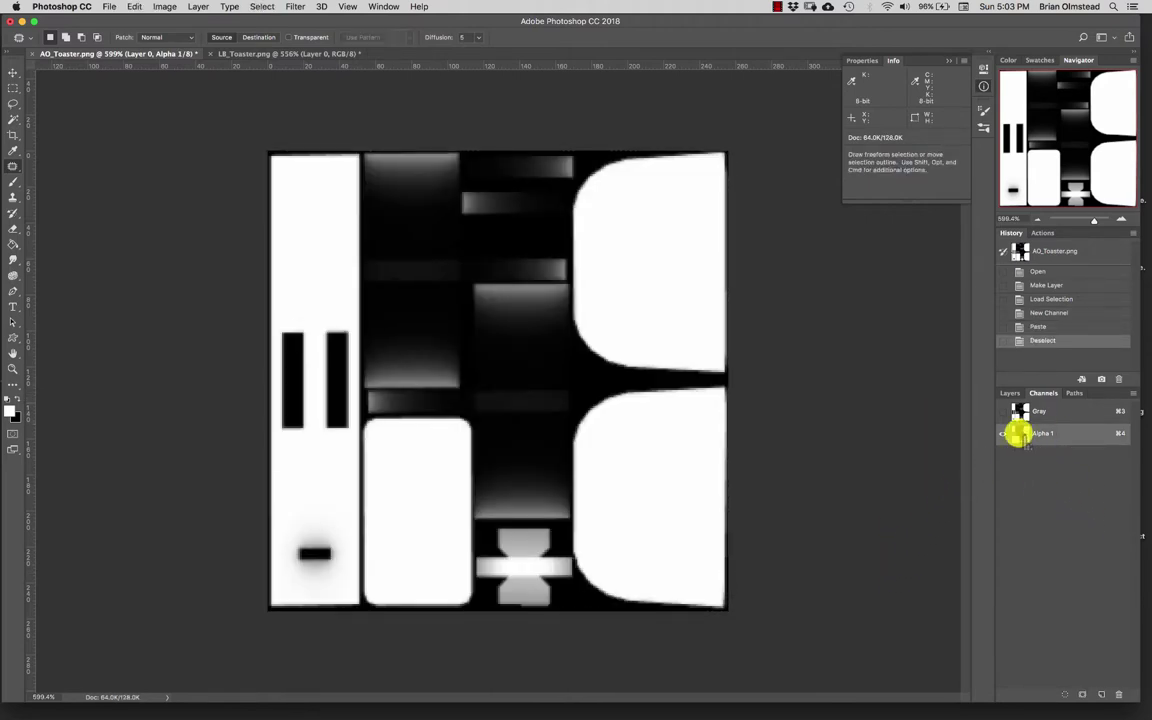
left_click(1018, 434, "super")
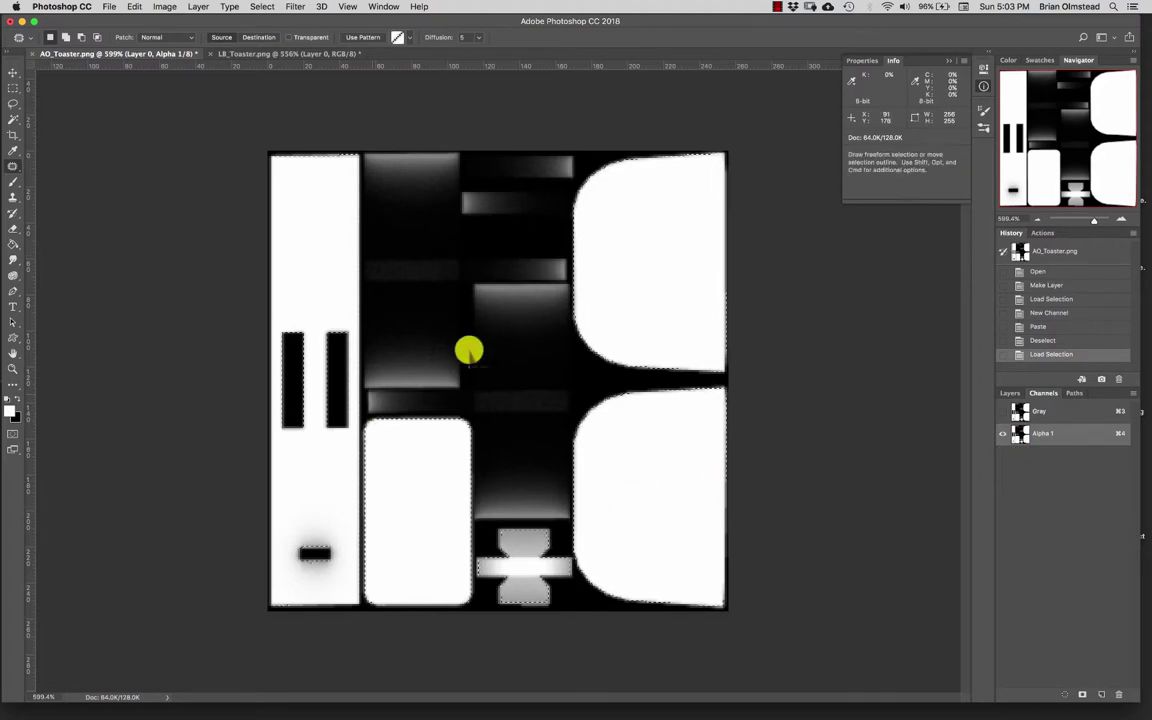
key("super+d")
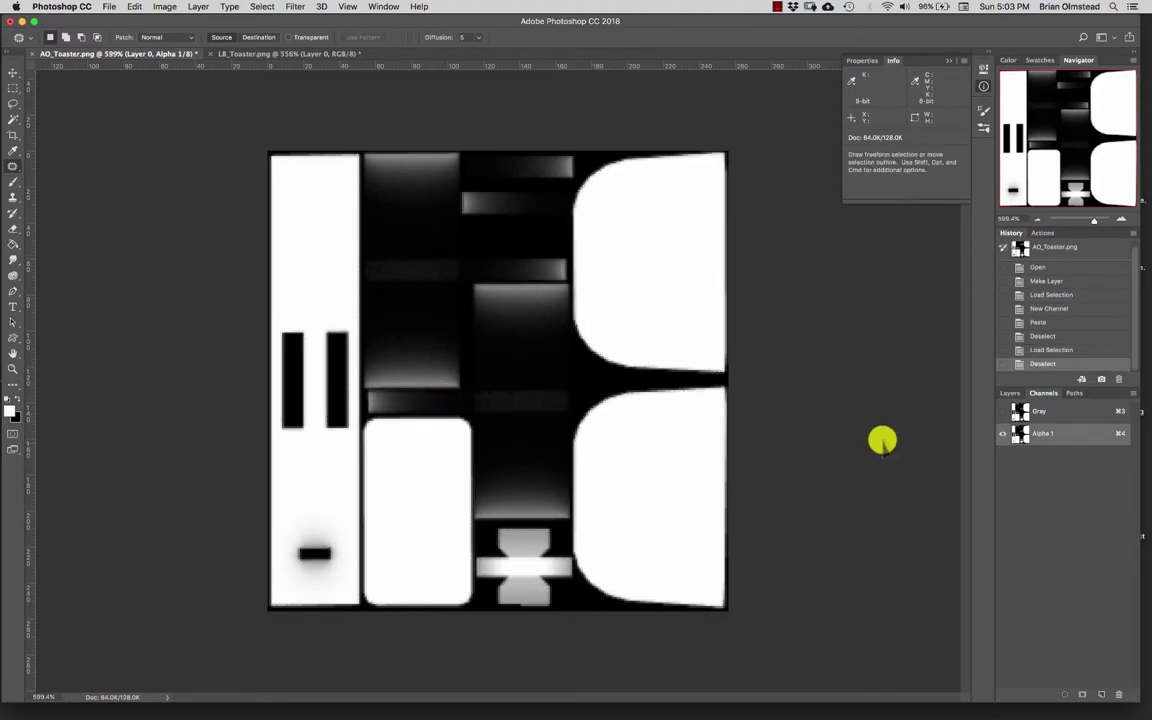
Step: Load the inverted Alpha 1 channel as a selection and add a new layer above Layer 0 in AO_Toaster.png
key("super+i")
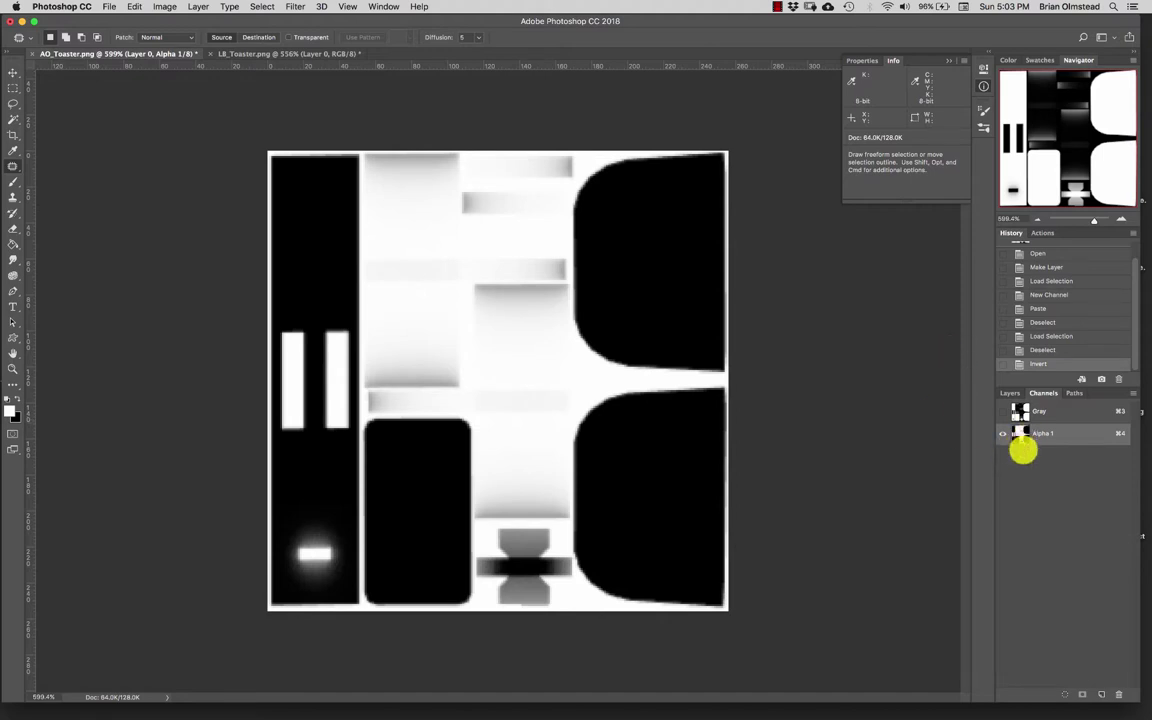
left_click(1016, 434, "super")
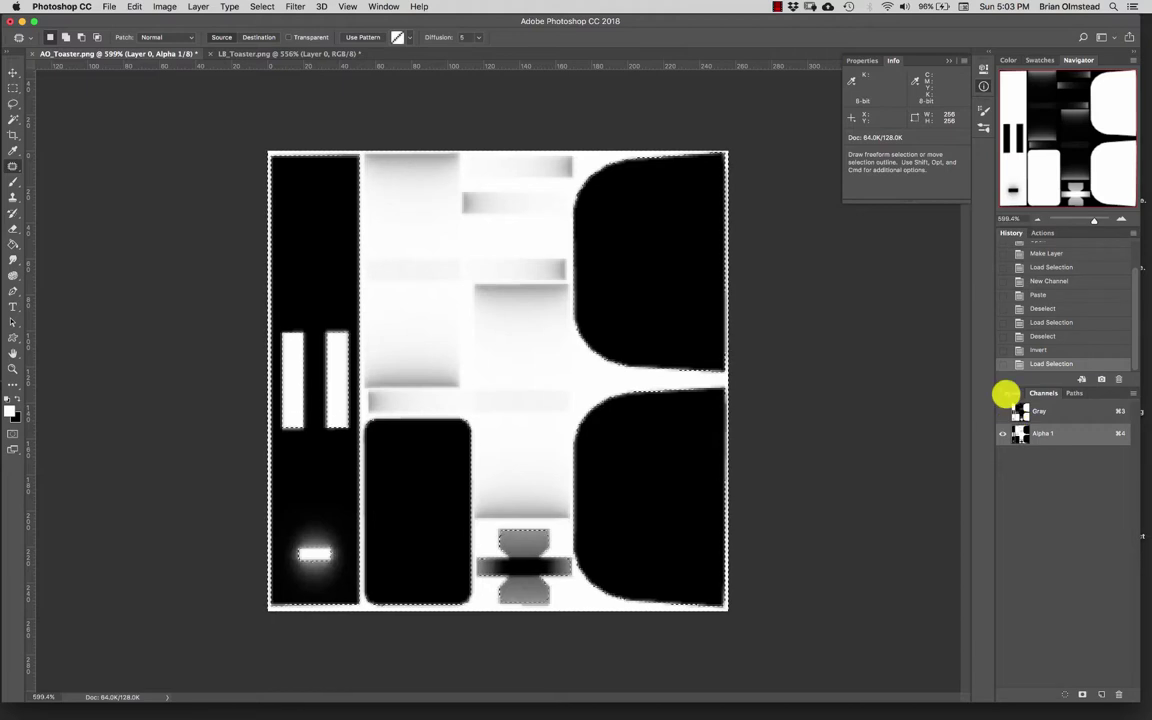
left_click(1009, 393)
left_click(1103, 694)
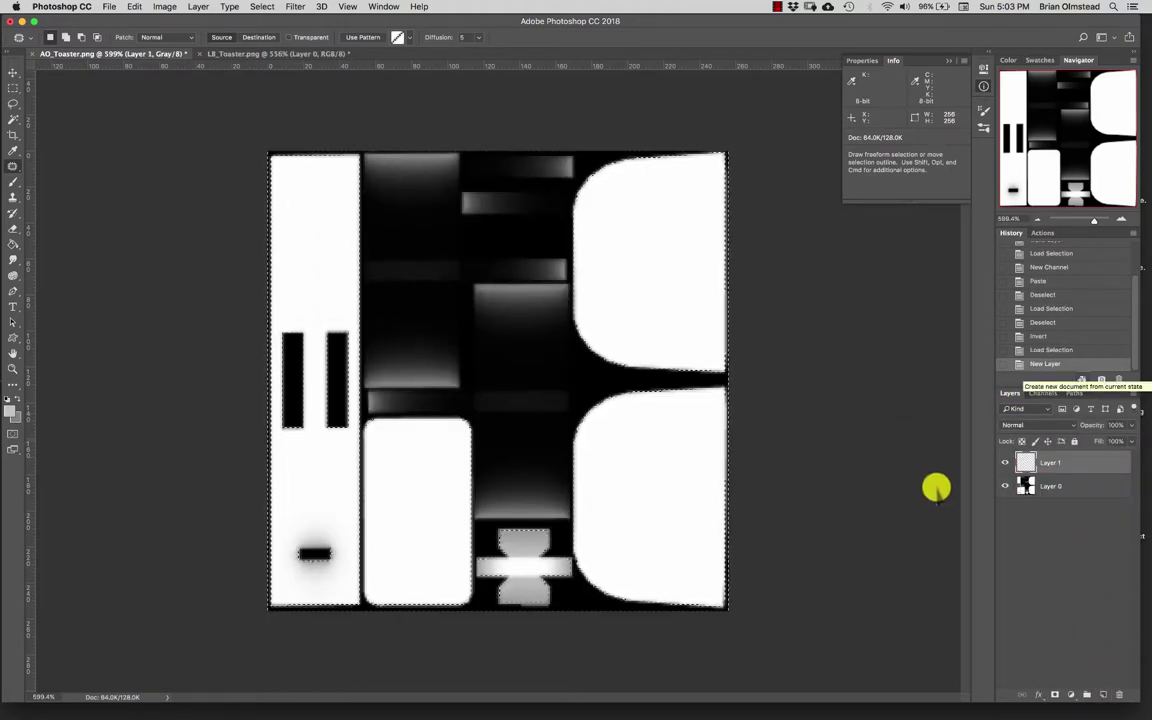
Step: Hide Layer 0, fill the selection on Layer 1 with black, and deselect to check the transparent shading
left_click(1005, 486)
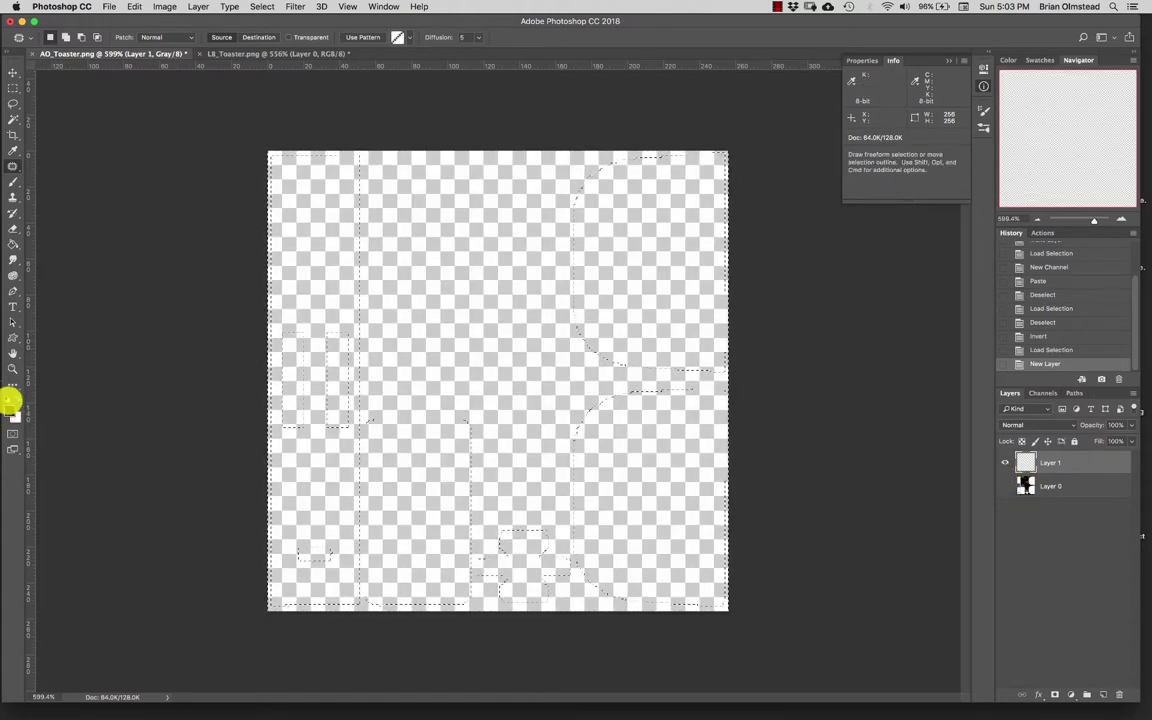
key("super+BackSpace")
key("super+z")
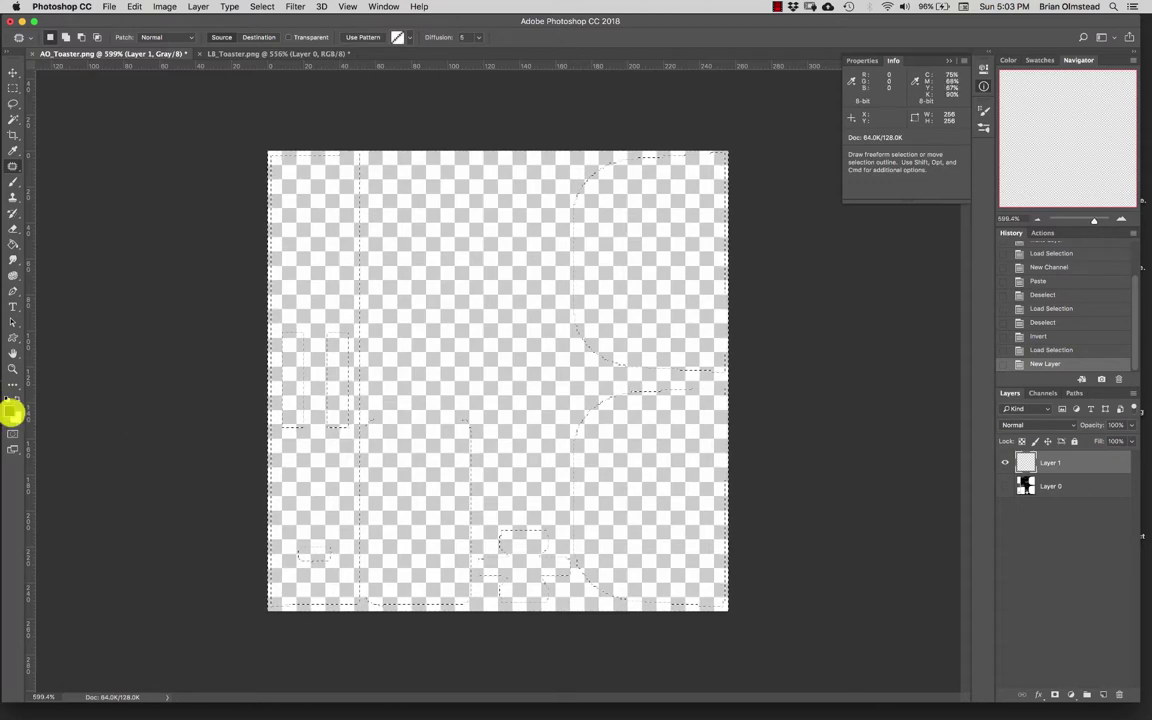
key("alt+BackSpace")
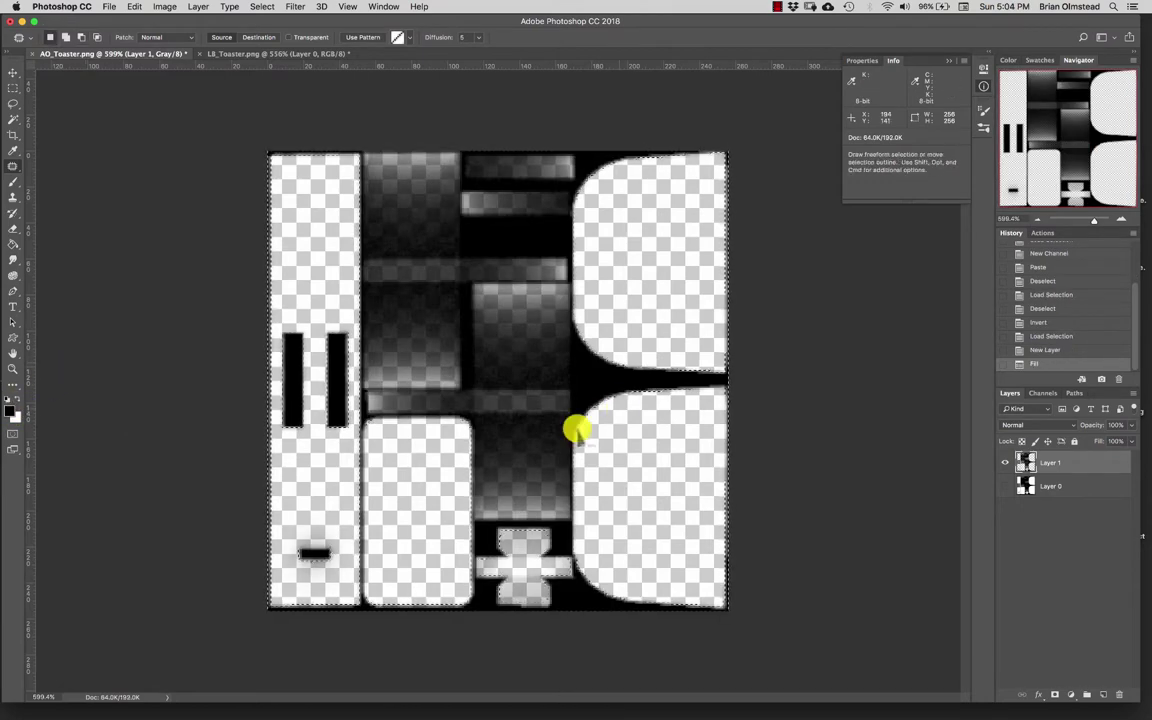
key("super+d")
left_click_drag(481, 327, 514, 322, "super")
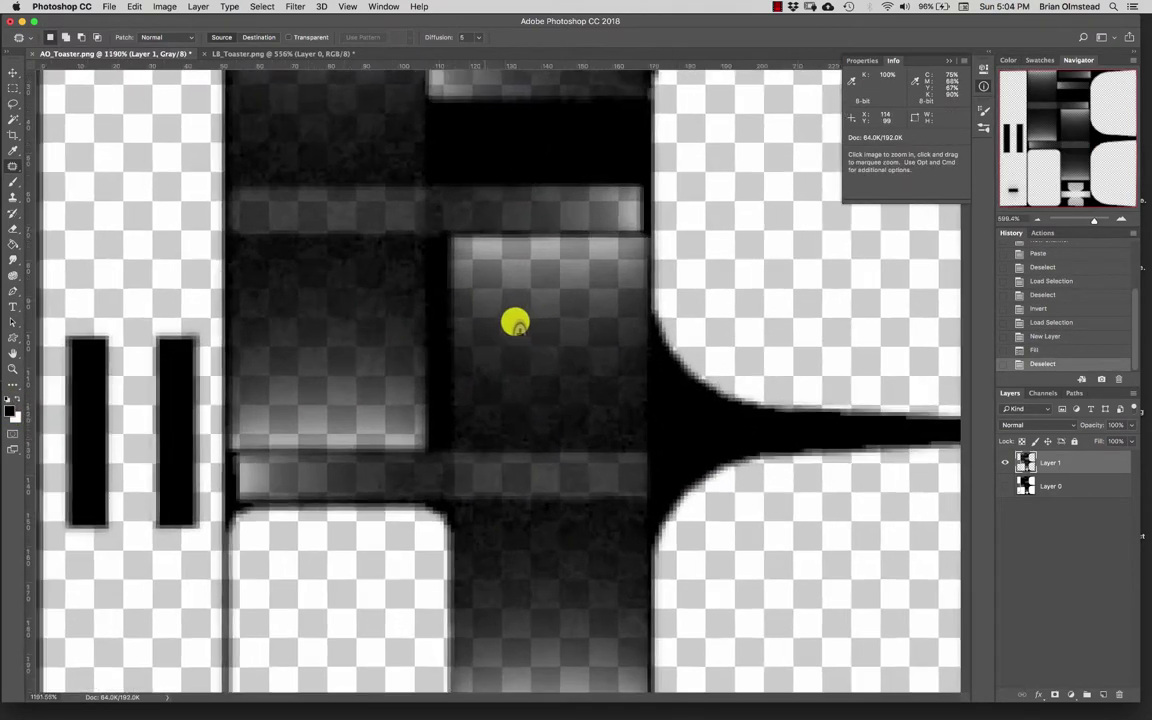
left_click_drag(341, 196, 351, 307)
scroll(650, 399, "down", 6, "alt")
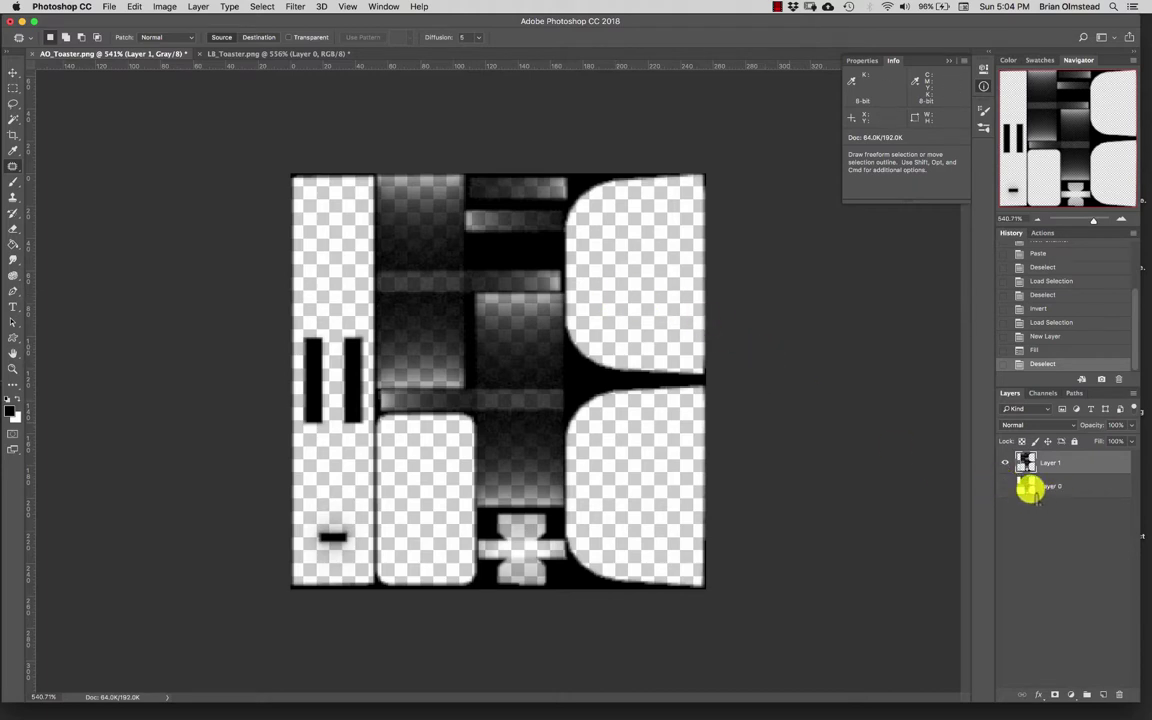
Step: Delete Layer 0 from AO_Toaster.png and rename the remaining black shading layer as AO
left_click(1025, 492)
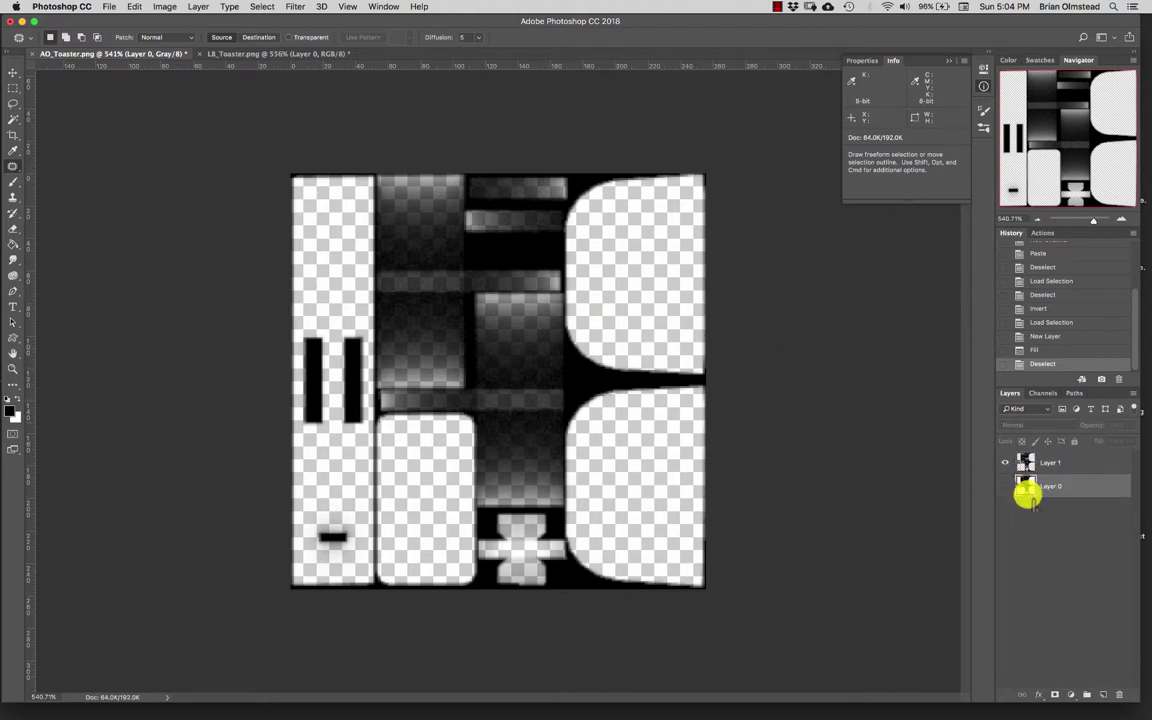
left_click(1118, 694)
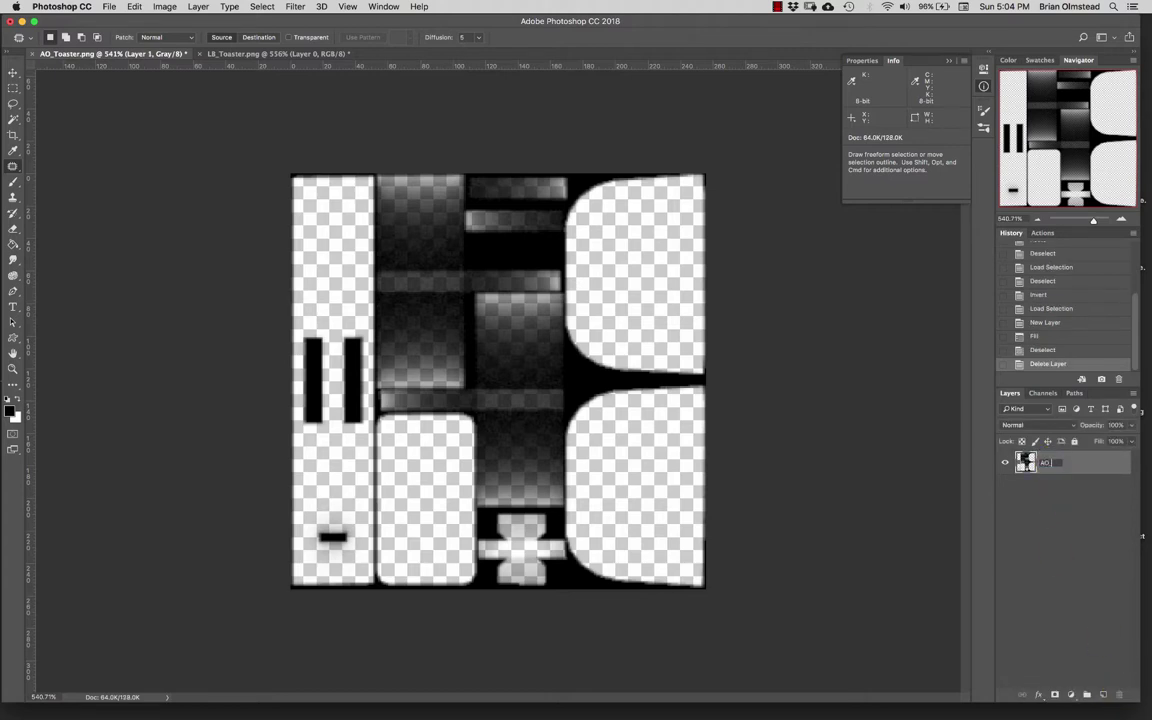
key("Return")
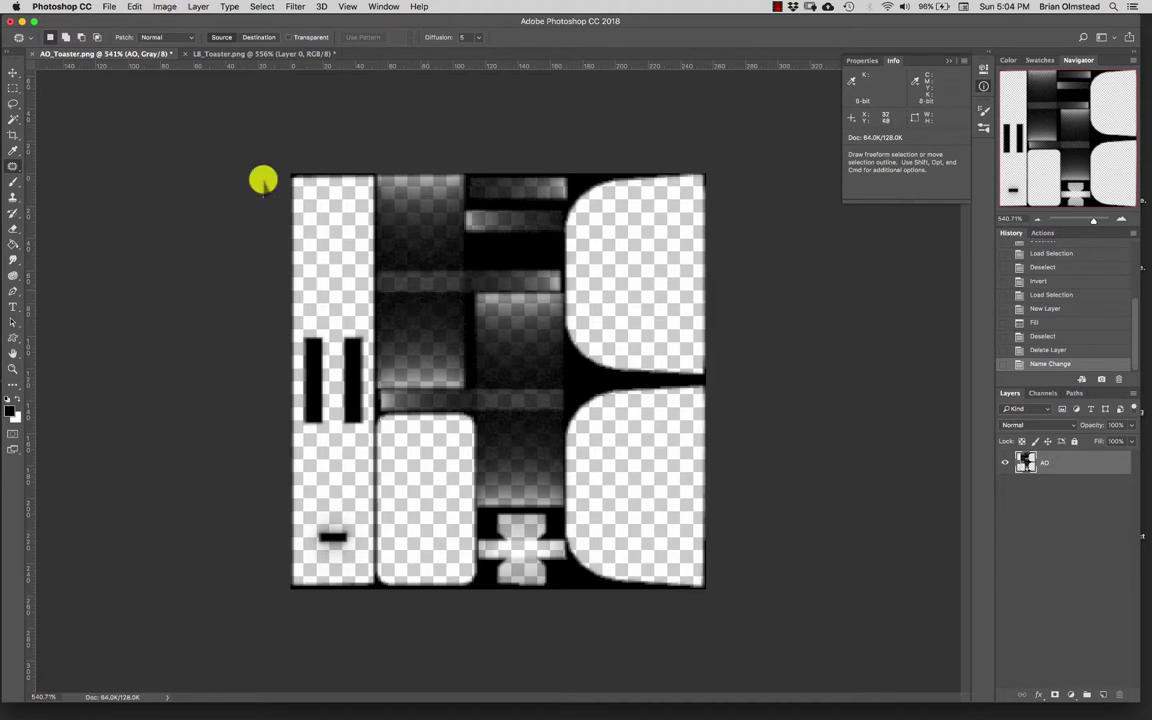
Step: Convert the AO_Toaster.png document from Grayscale to RGB Color mode
left_click(163, 7)
mouse_move(190, 21)
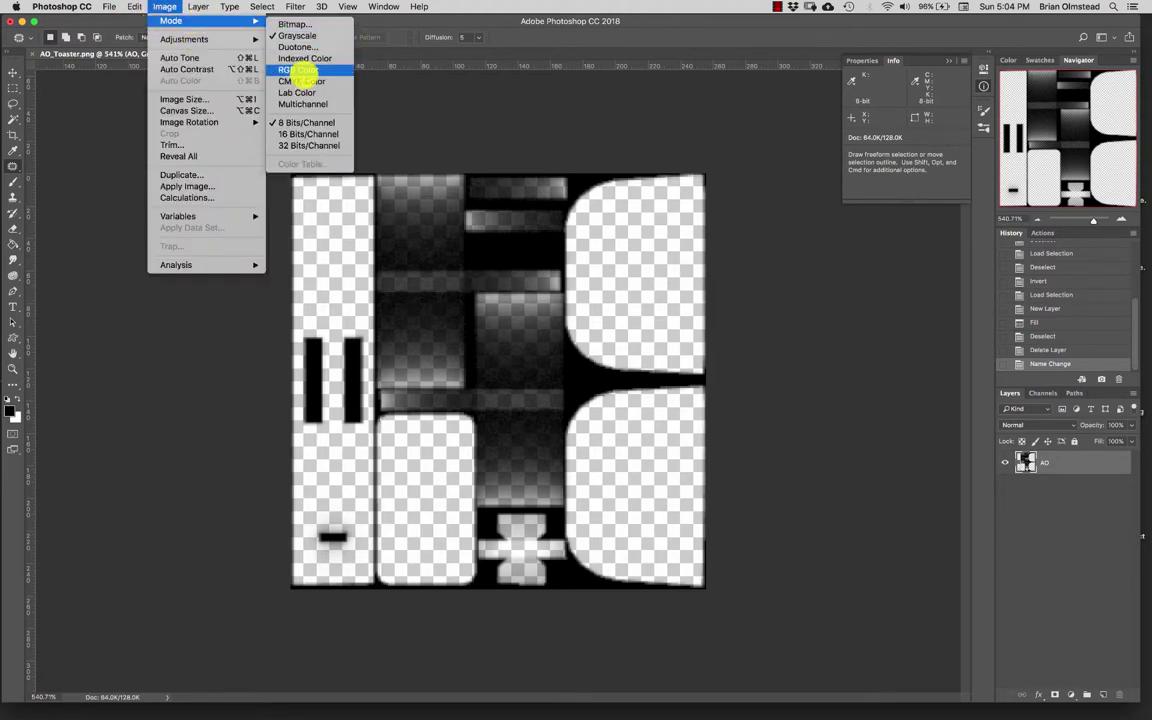
left_click(297, 69)
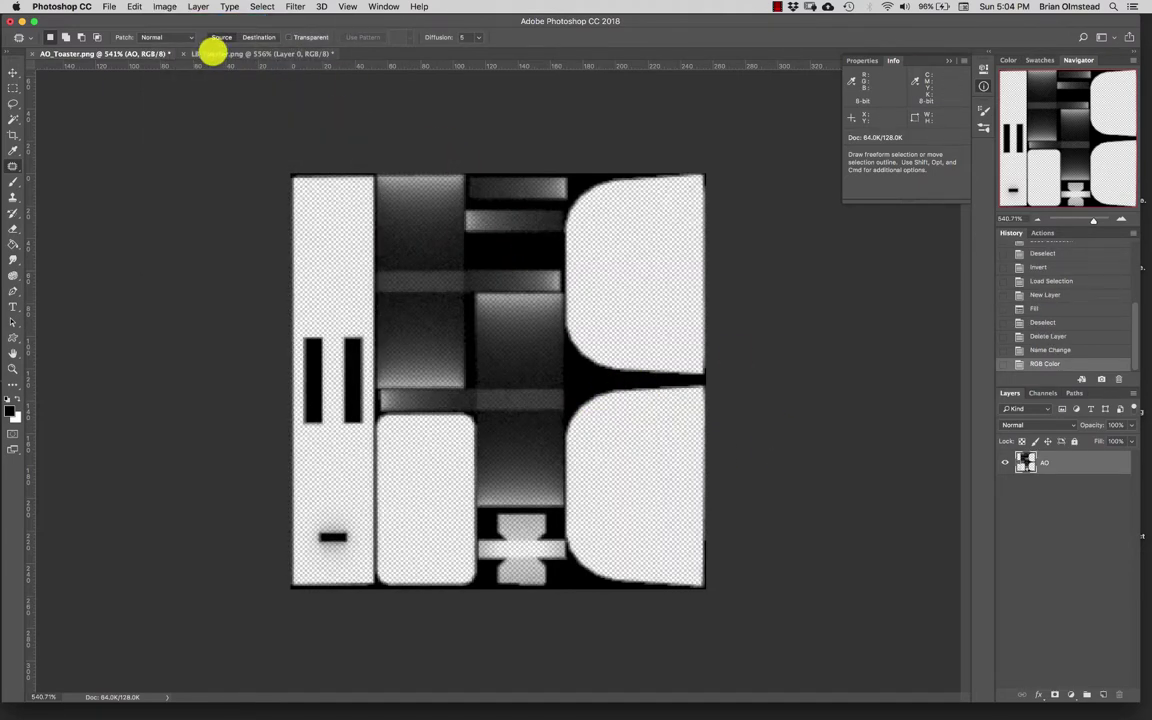
Step: In LB_Toaster.png, add a new alpha channel, paste the copied map into it within Layer 0's outline, and deselect
left_click(213, 53)
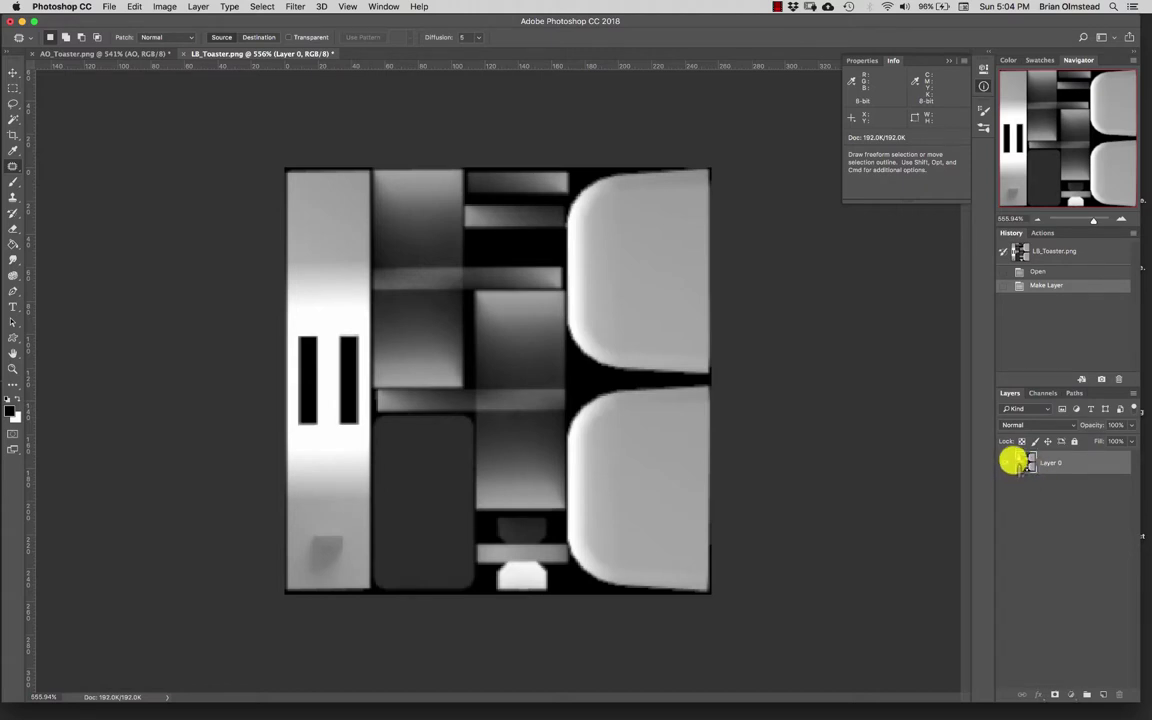
left_click(1022, 463, "super")
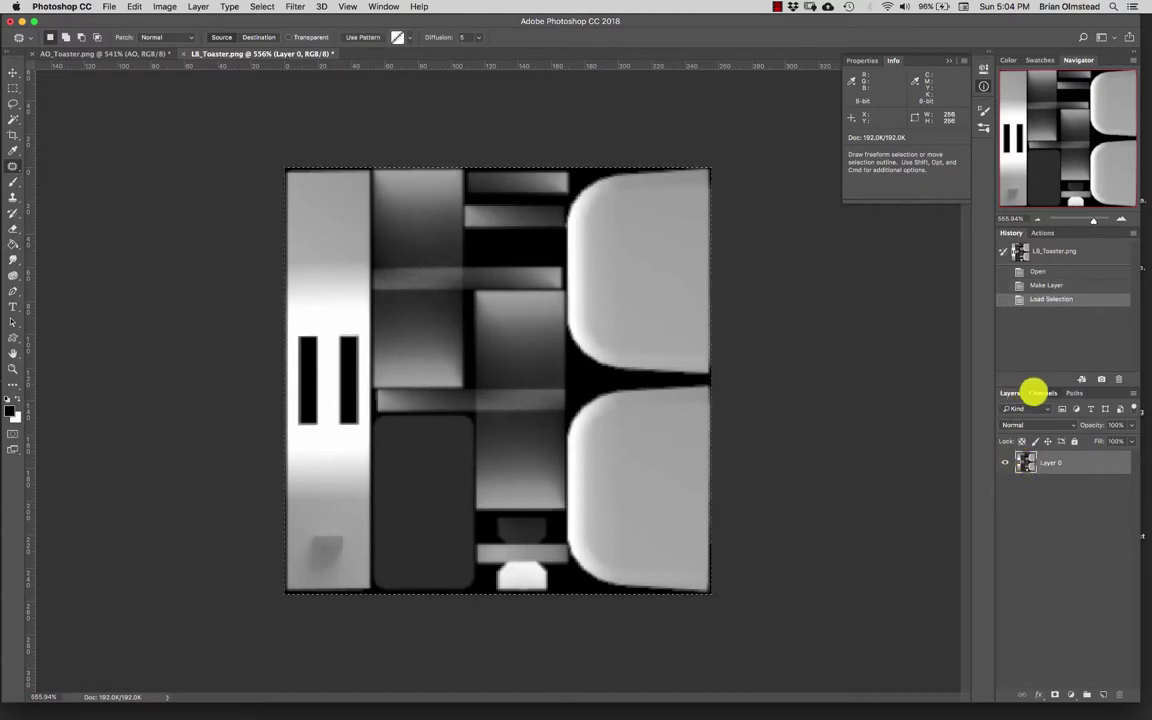
left_click(1040, 393)
left_click(1101, 693)
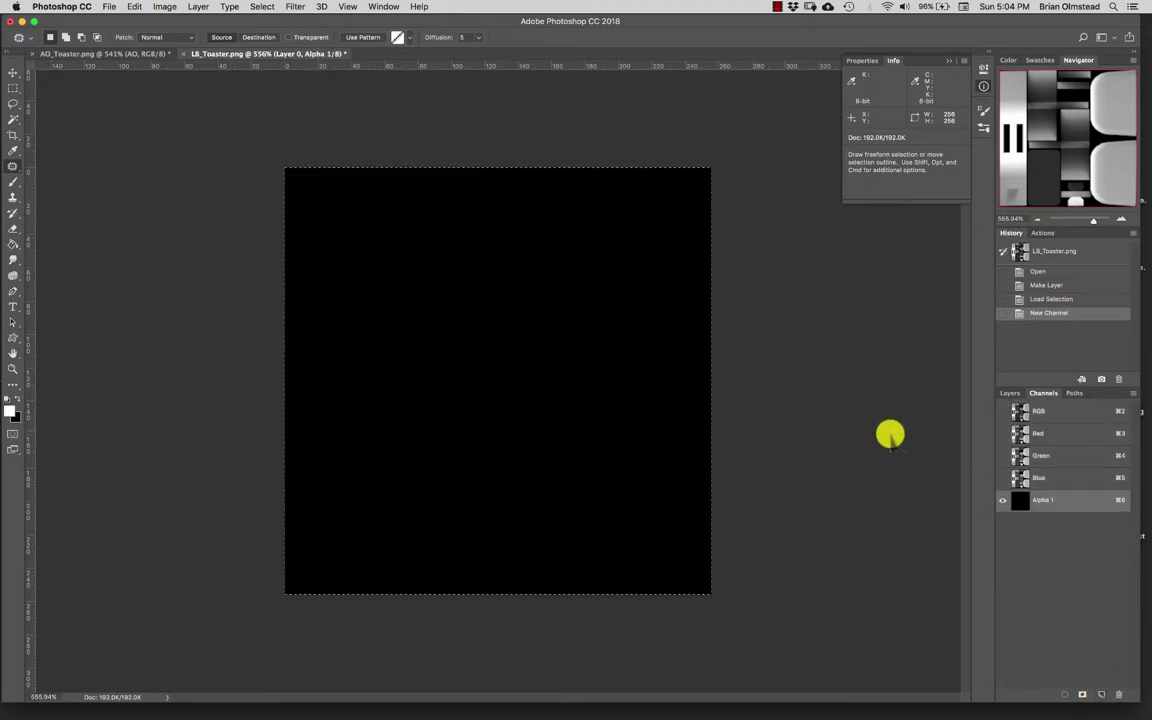
key("super+v")
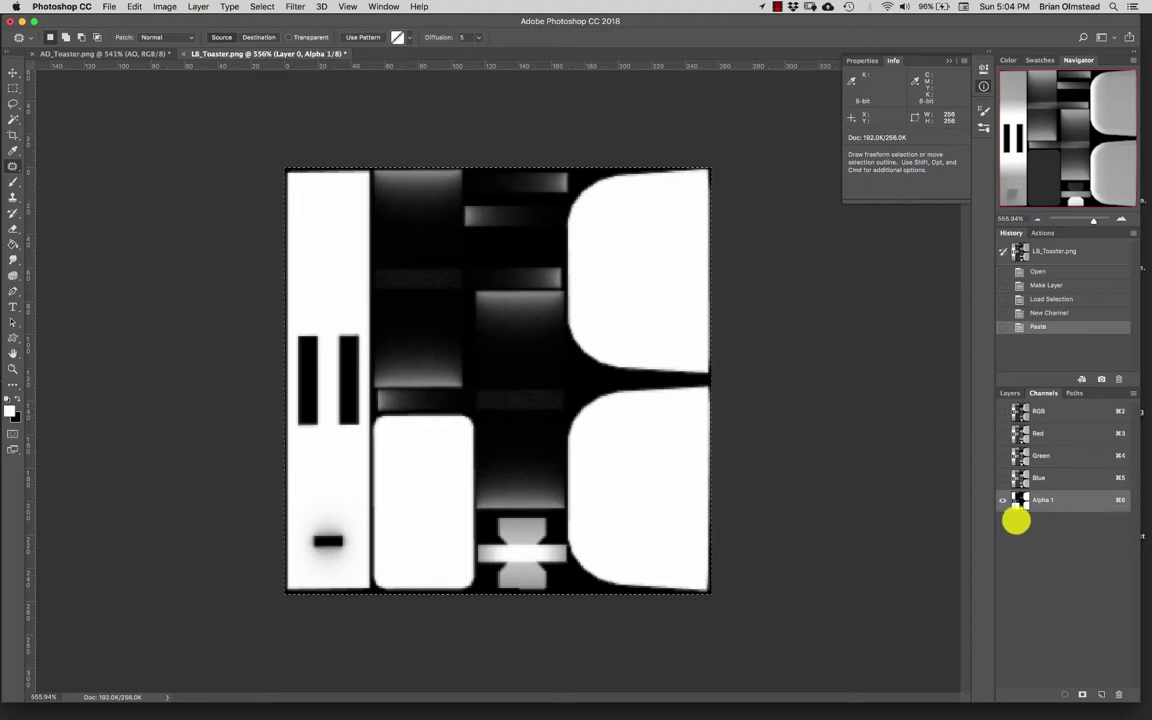
key("super+d")
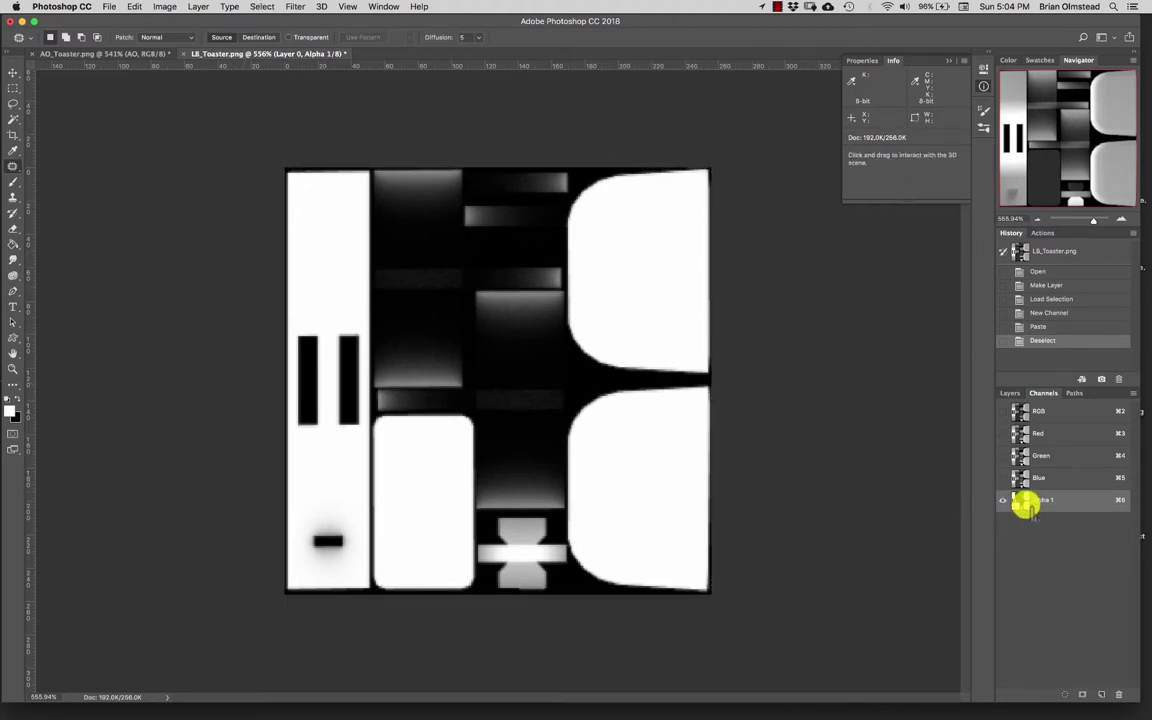
Step: Load Alpha 1 as a selection, hide Layer 0, and fill the selection with white on a new layer
left_click(1020, 500, "super")
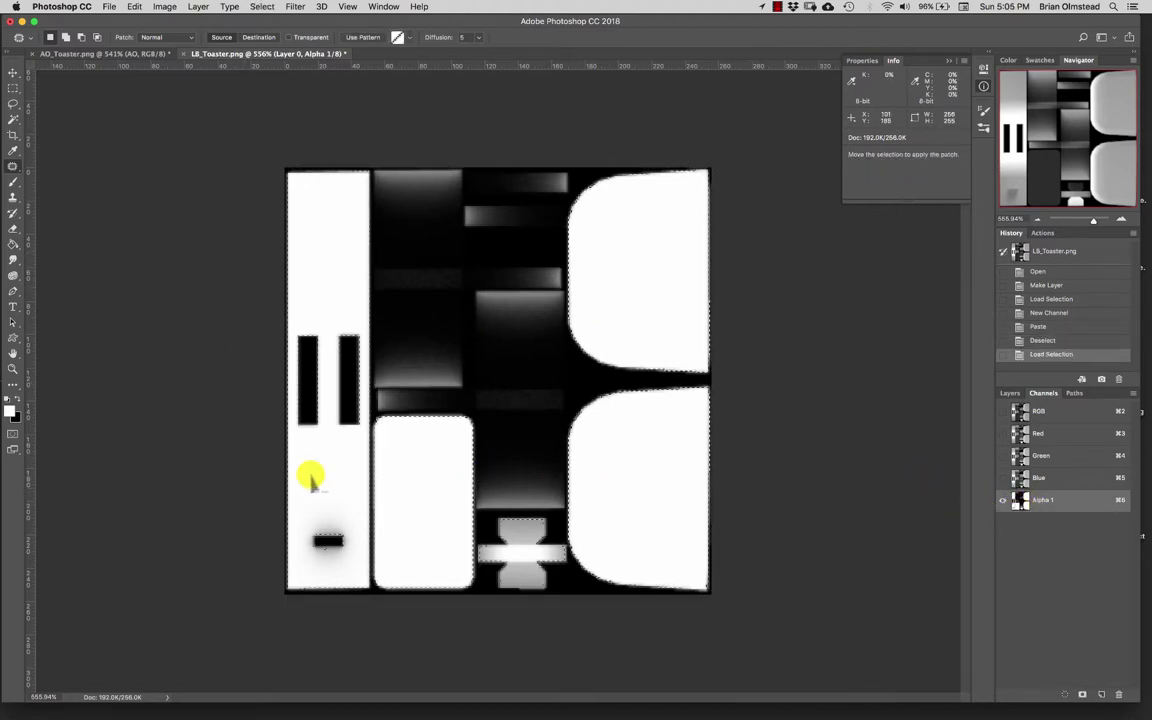
left_click(1009, 393)
left_click(1003, 462)
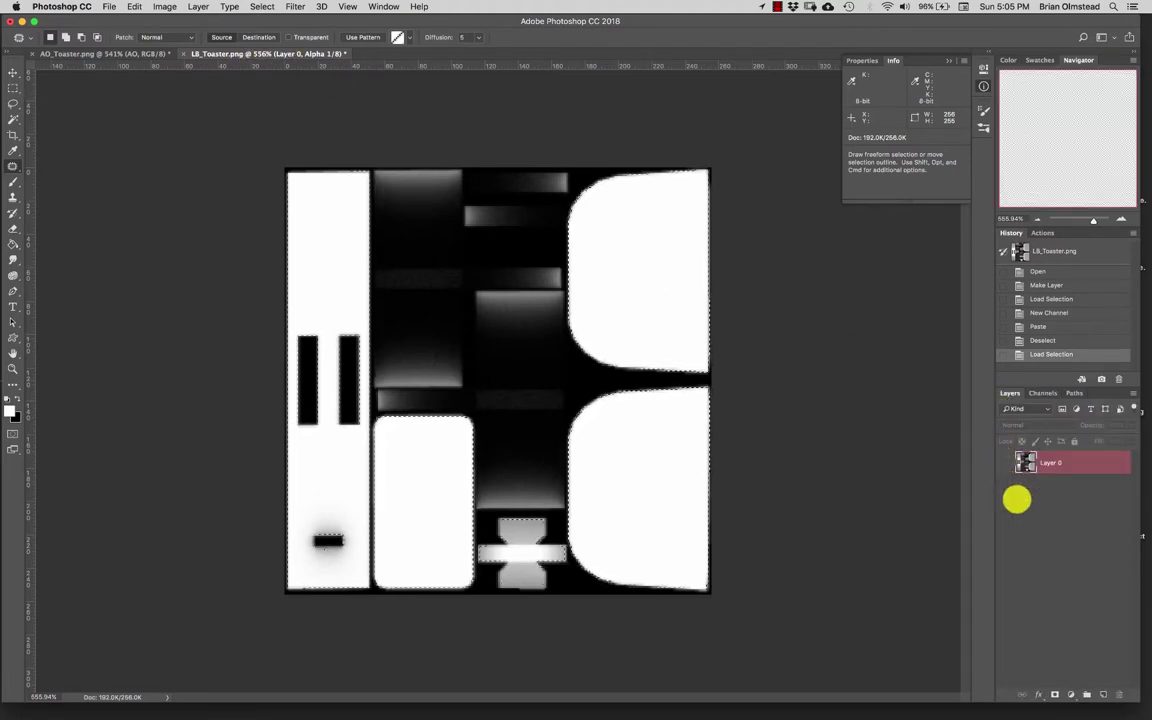
left_click(1104, 692)
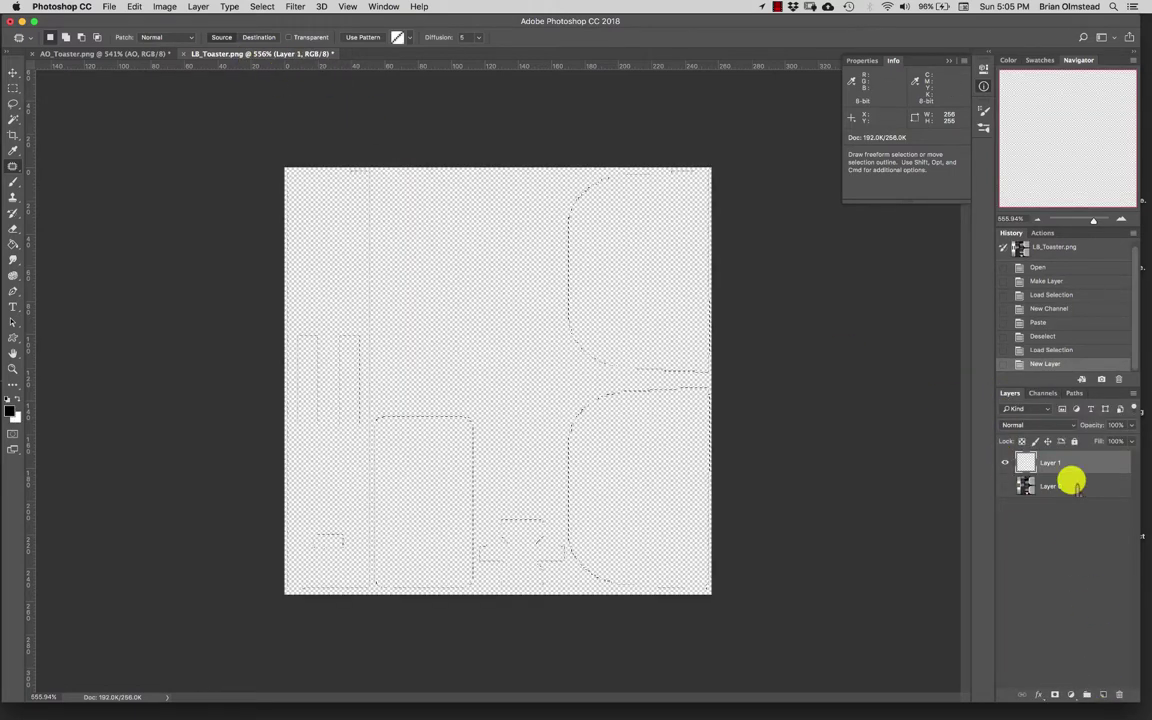
key("super+BackSpace")
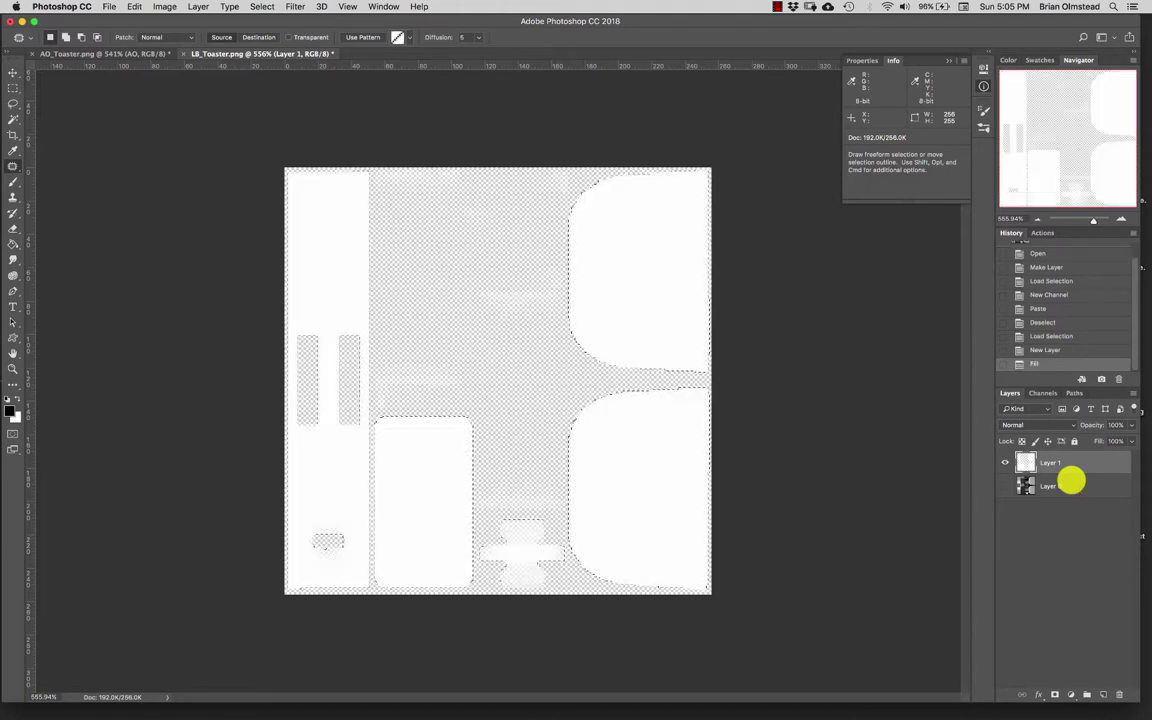
key("super+d")
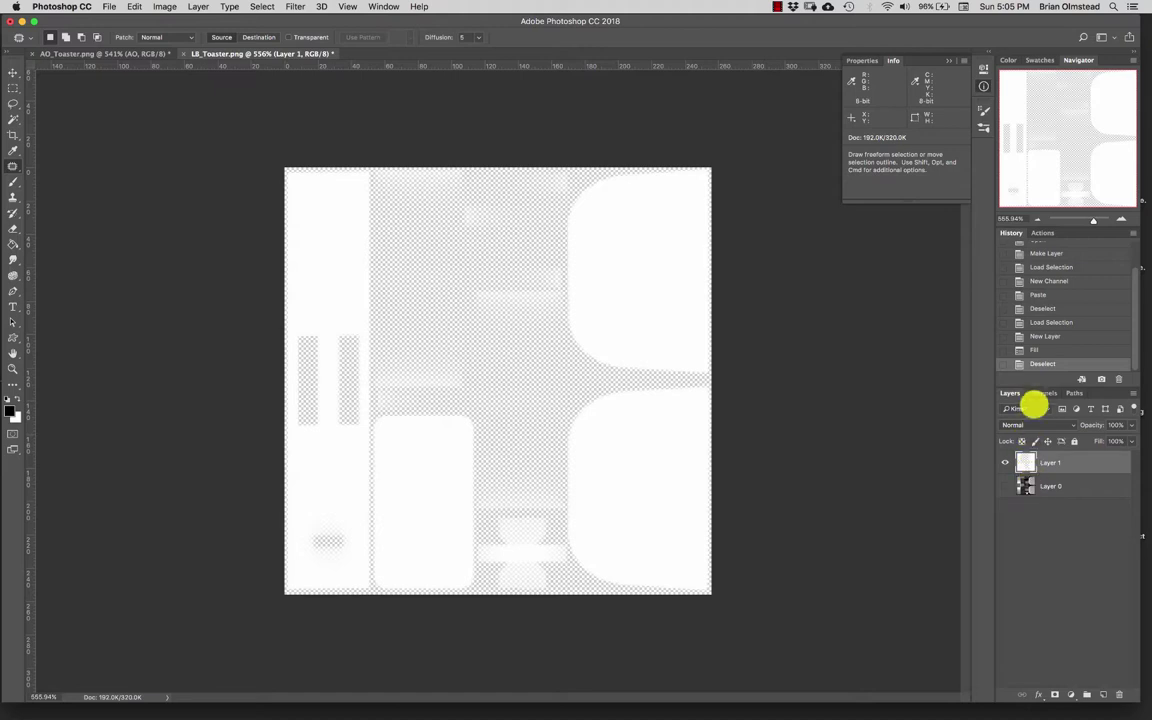
Step: Invert the Alpha 1 channel of LB_Toaster.png and load it as a selection
left_click(1042, 393)
left_click(1005, 502)
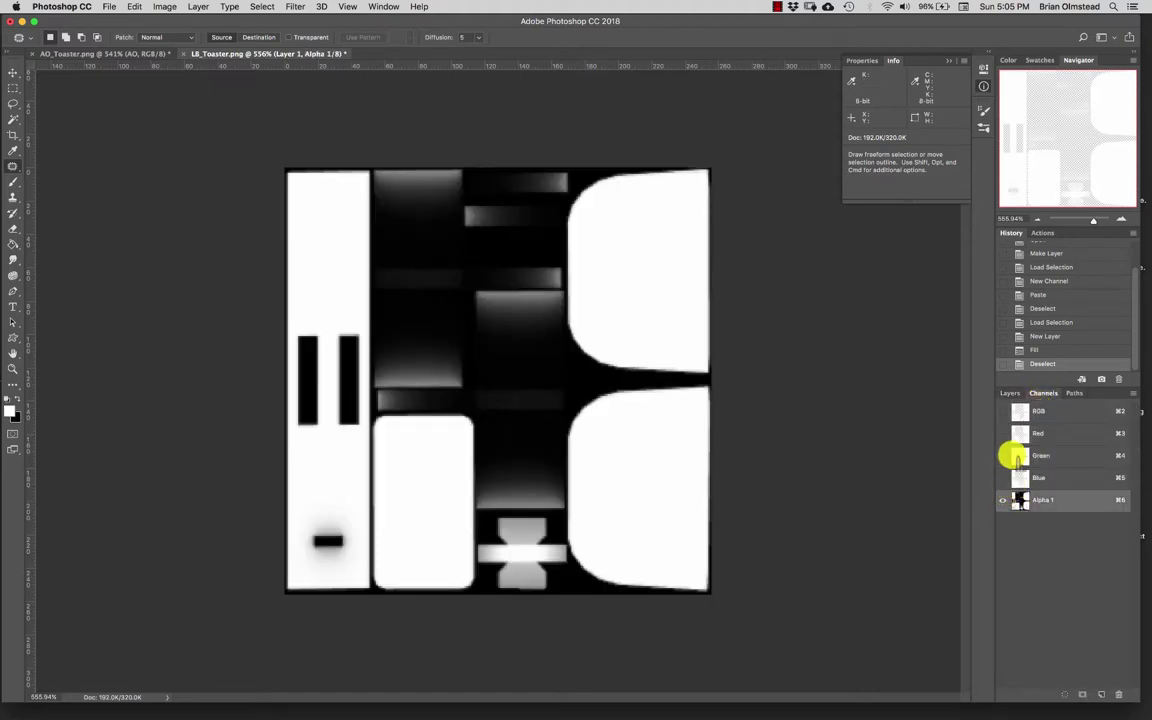
key("super+i")
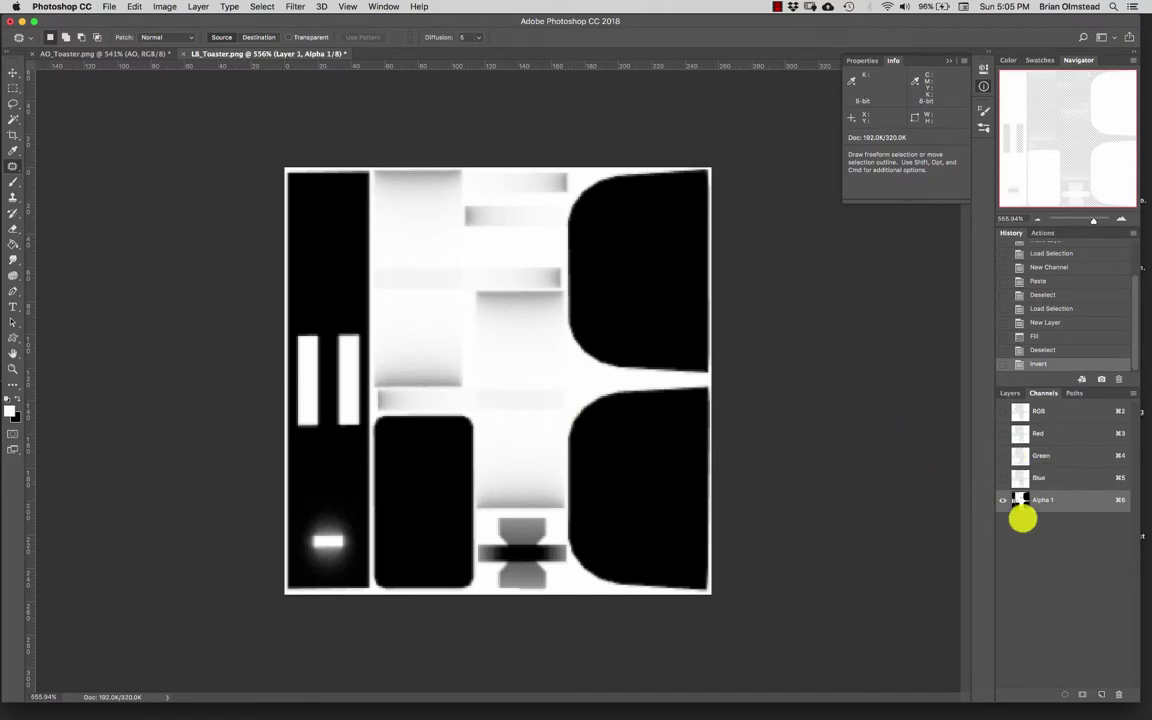
left_click(1019, 502, "super")
Step: Add a new layer above Layer 1, fill the selection on it with black, and deselect
left_click(1010, 393)
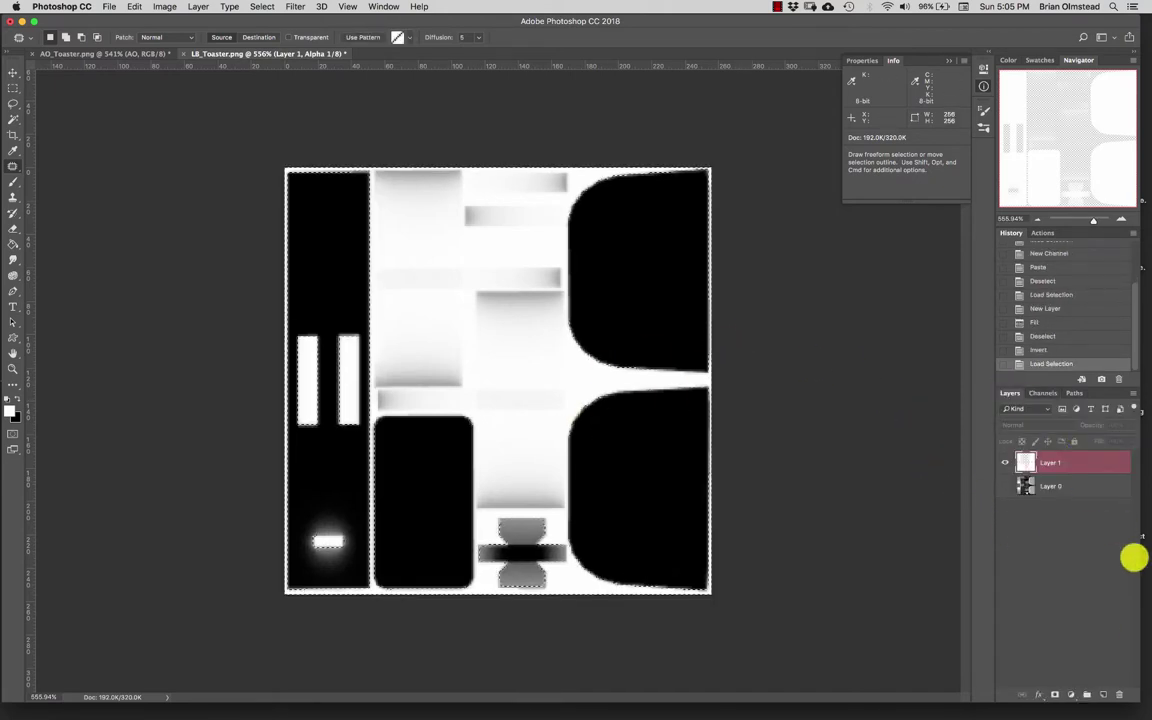
left_click(1104, 692)
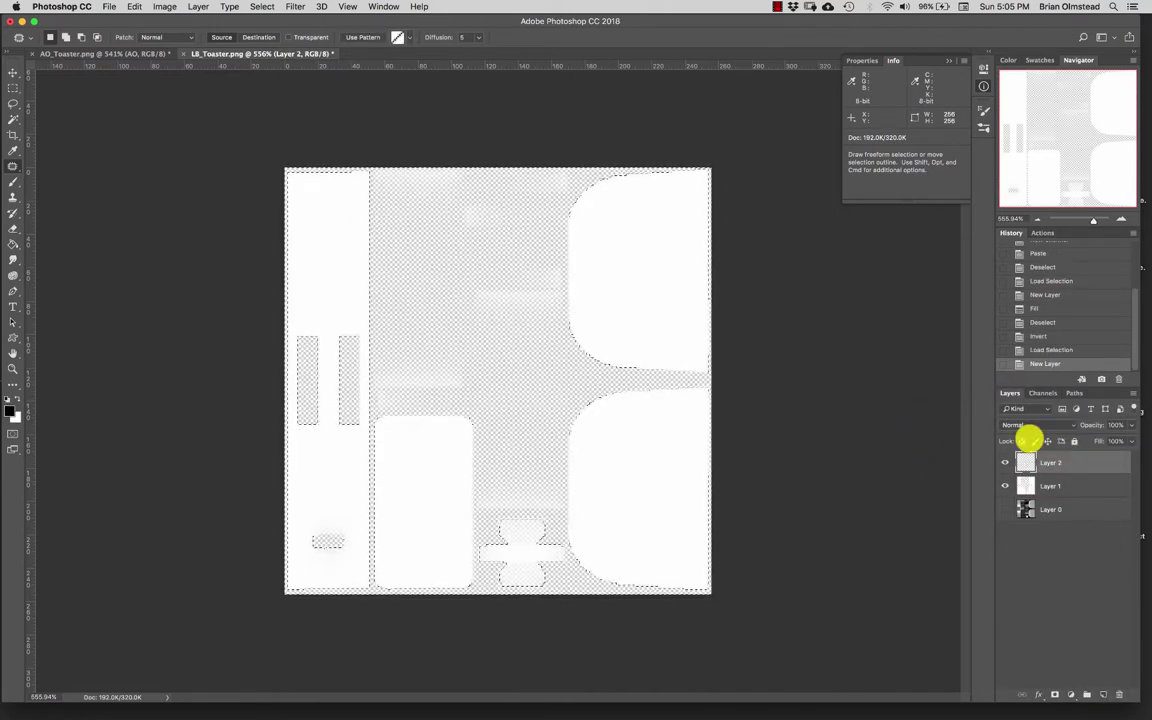
key("alt+BackSpace")
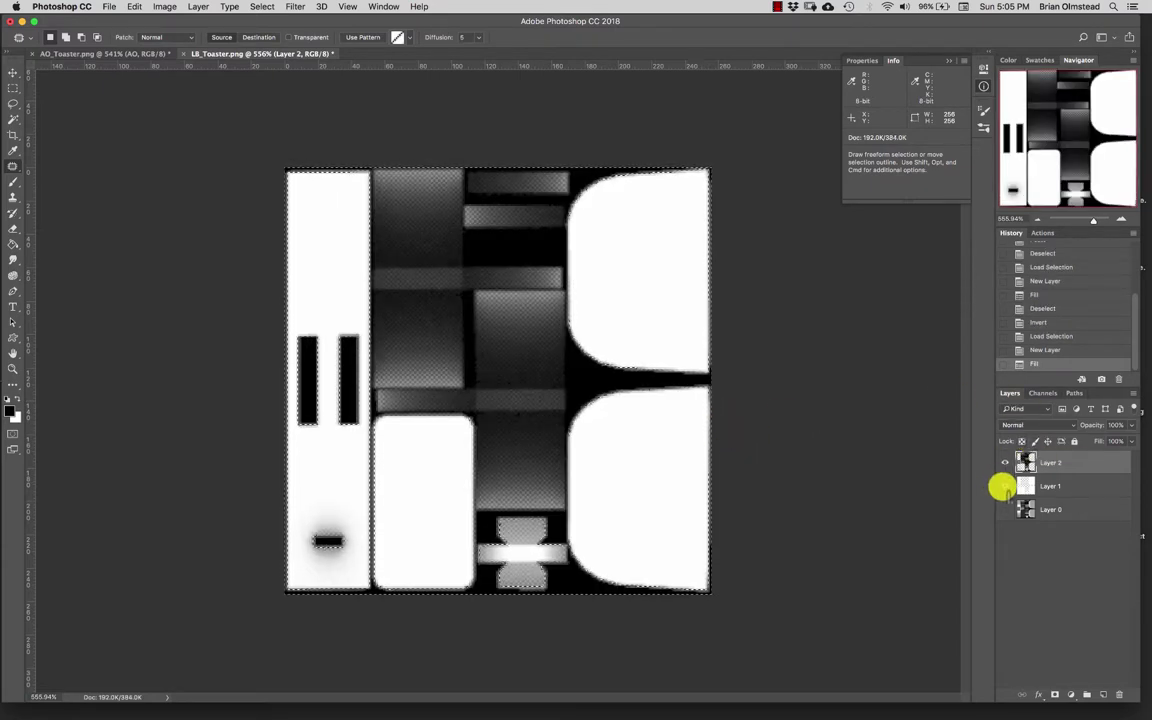
key("super+d")
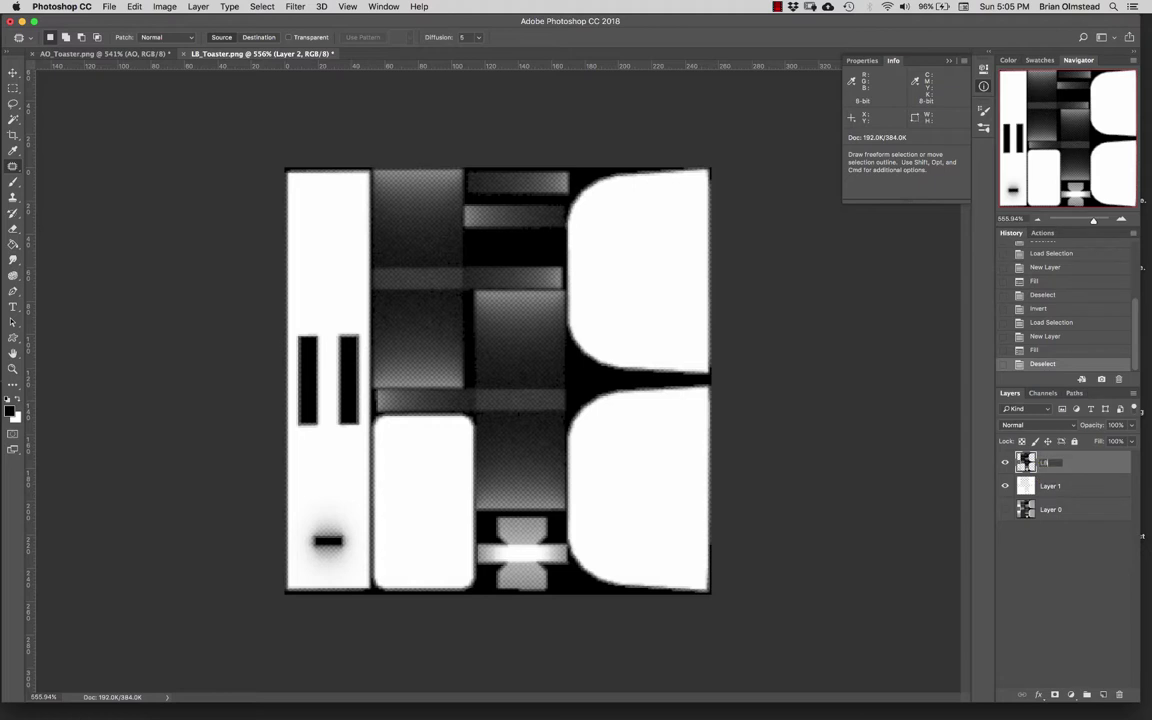
Step: Rename the black-filled top layer LB_dark and the white-filled Layer 1 below it LB_light
type("LB_dark")
key("Return")
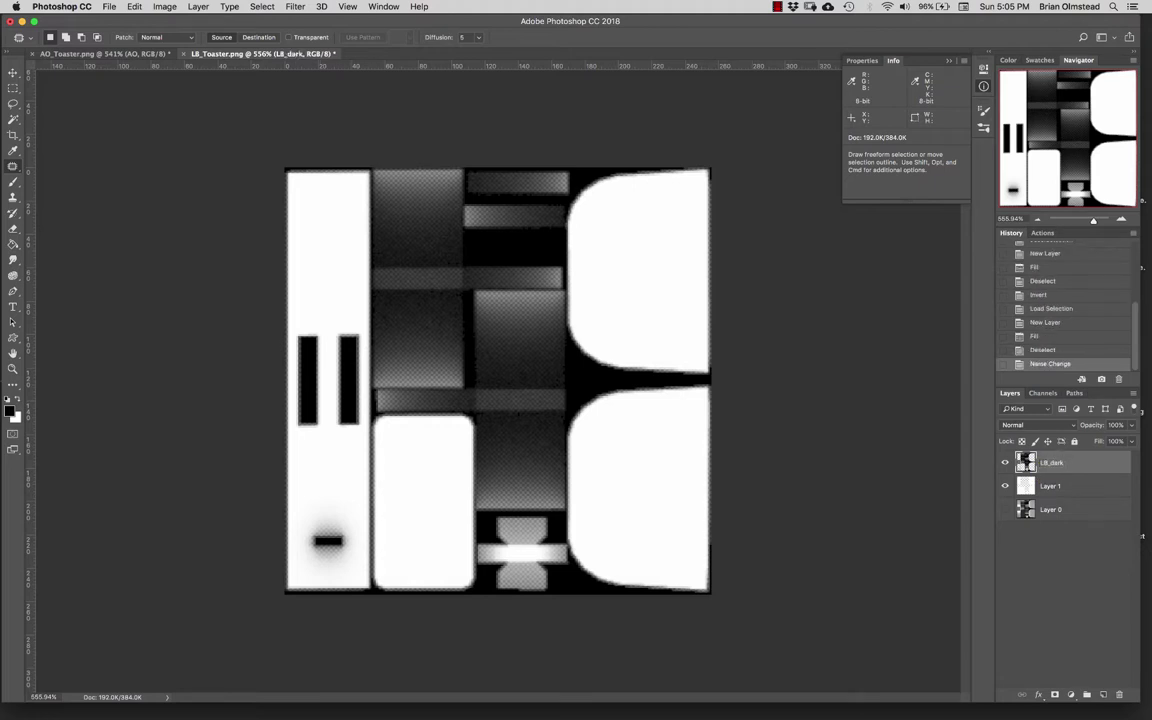
left_click(1048, 488)
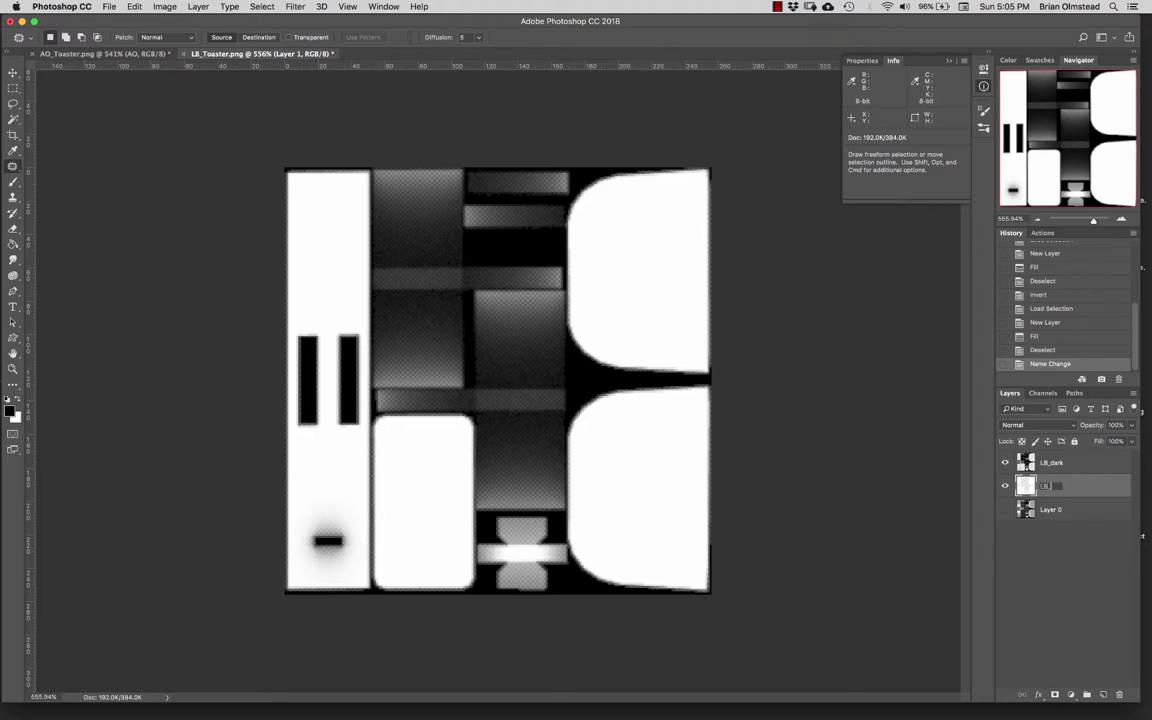
type("LB_light")
key("Return")
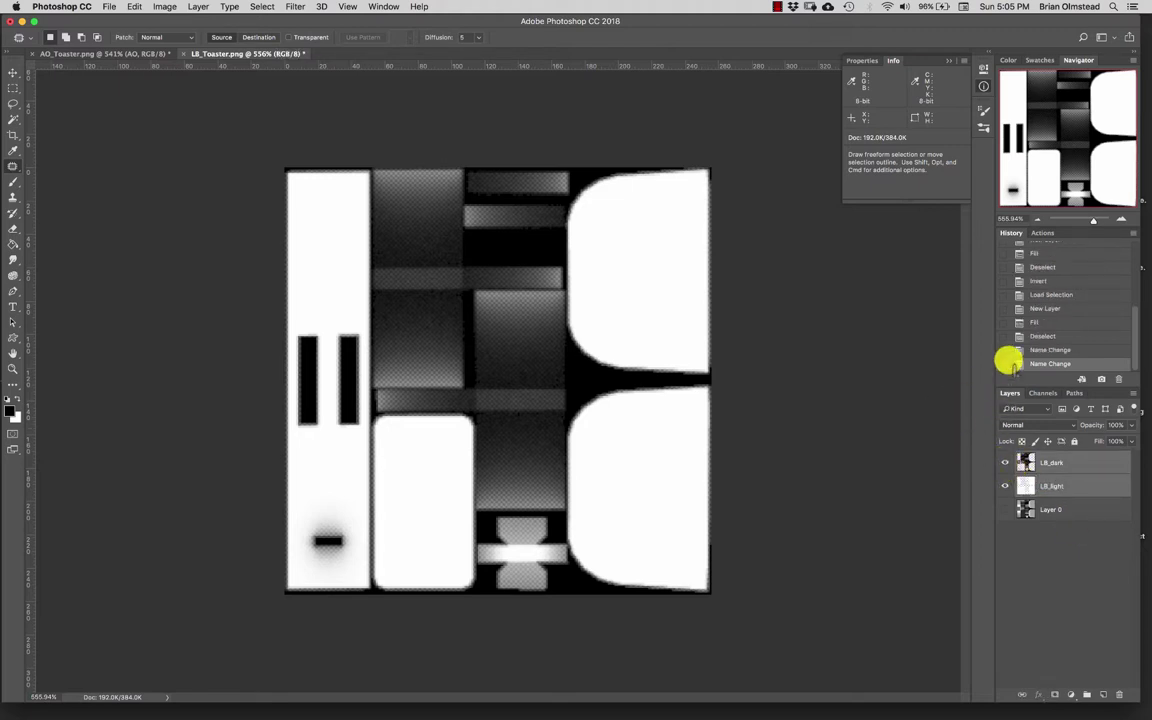
Step: Copy LB_dark and LB_light into AO_Toaster.png above AO, and add a new empty layer beneath AO
key("v")
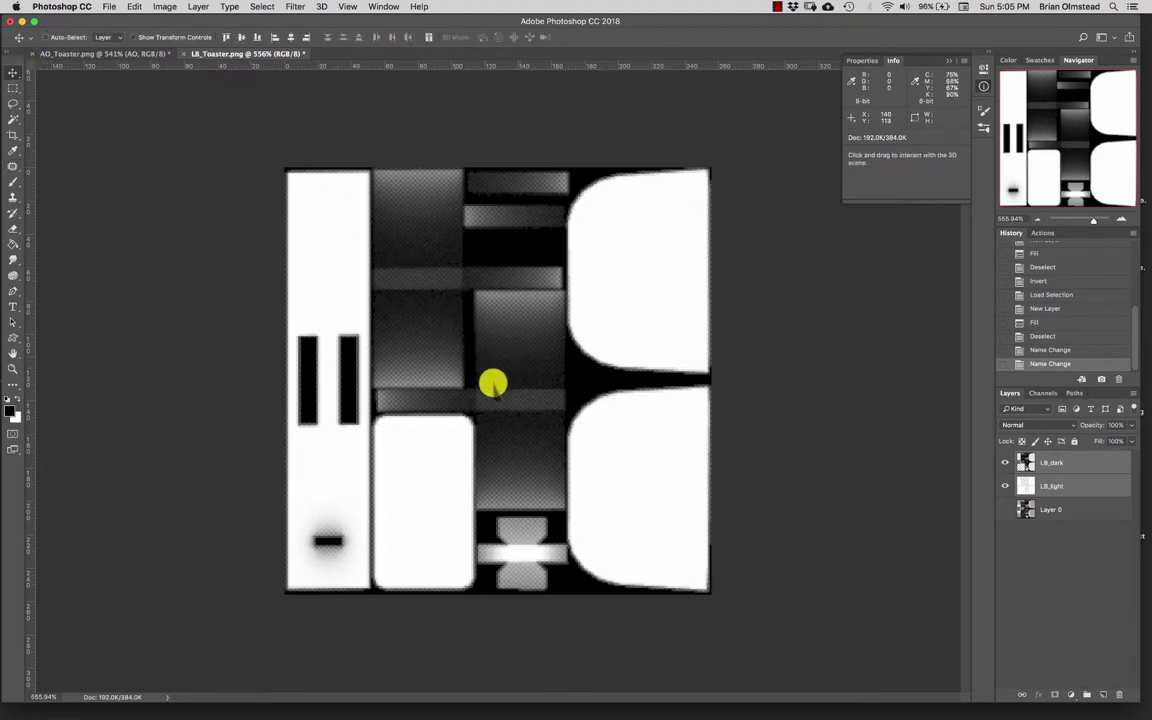
left_click_drag(520, 350, 581, 470)
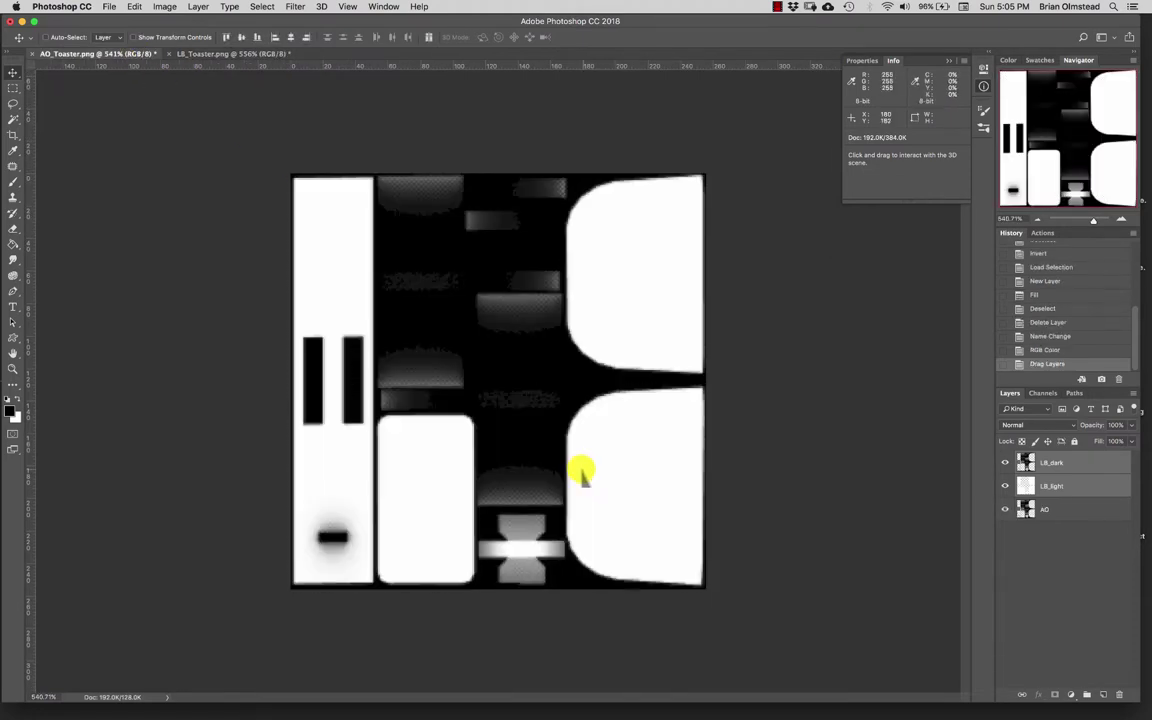
left_click(1041, 563)
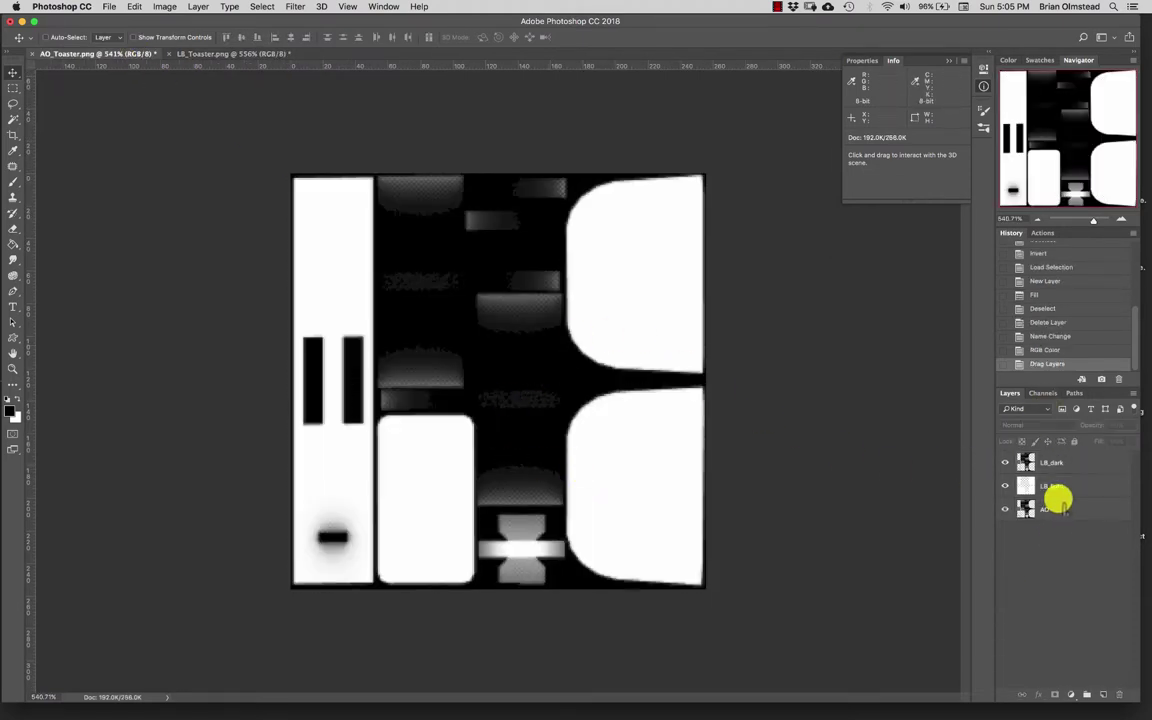
left_click(1103, 694)
left_click_drag(1044, 465, 1028, 540)
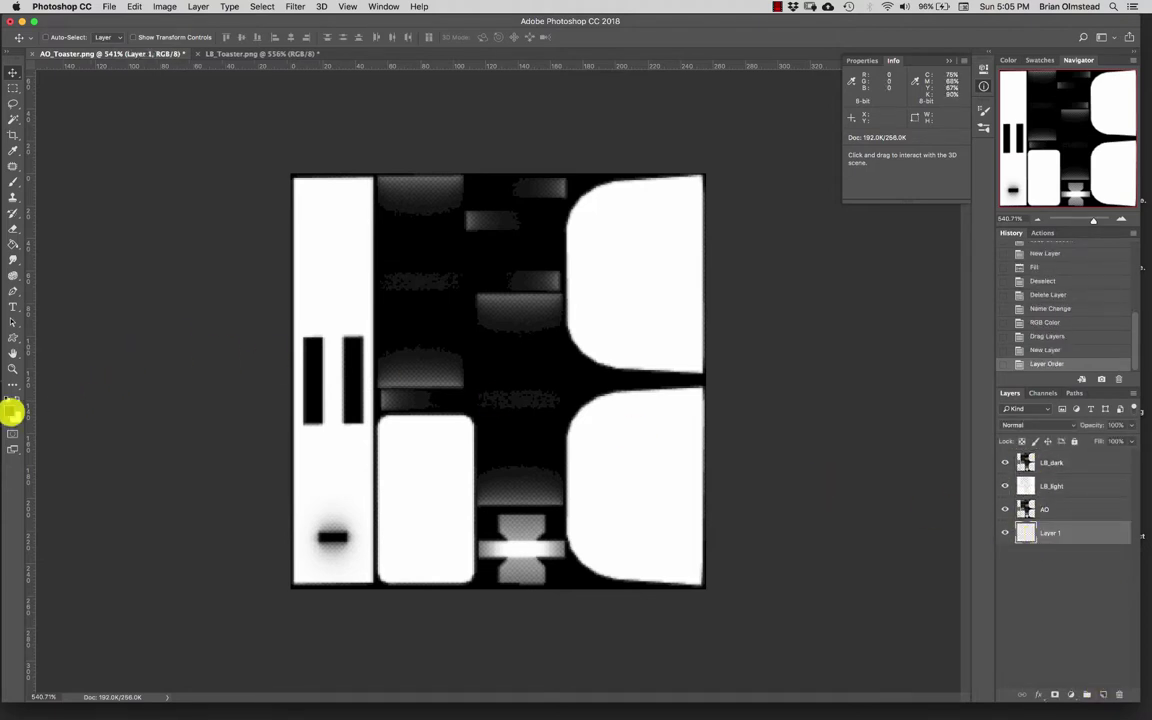
Step: Fill the new bottom layer with a light cyan-blue, and hide the LB_dark, LB_light and AO layers
left_click(12, 410)
left_click(592, 229)
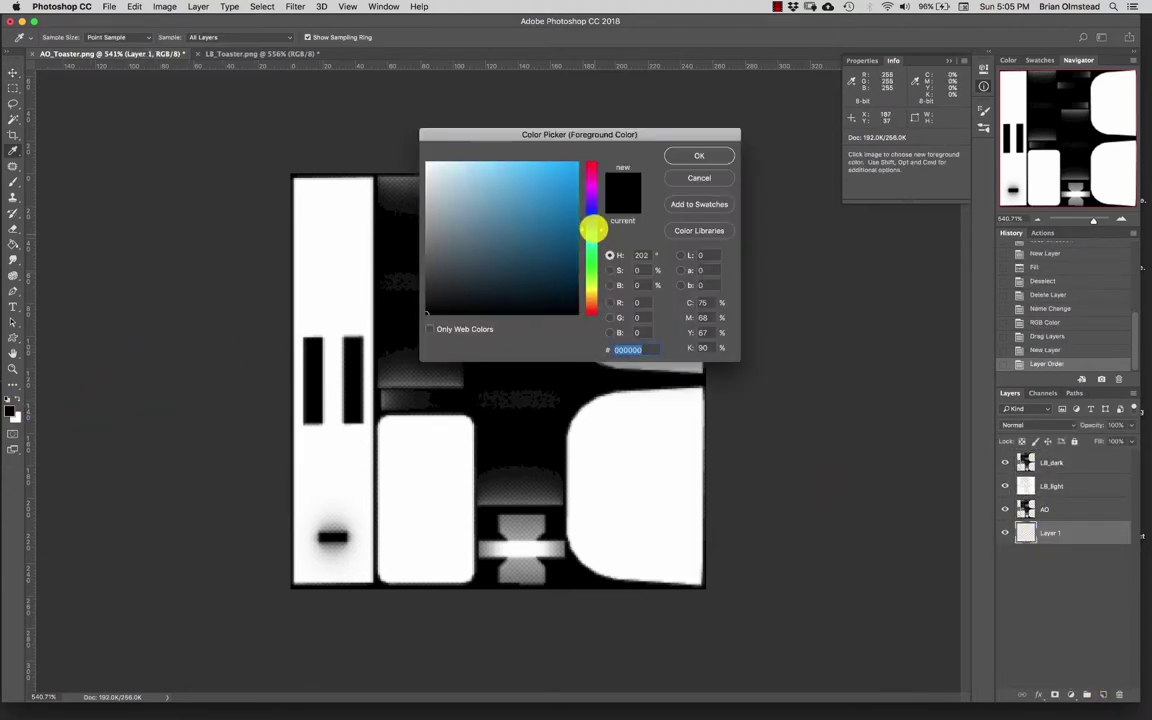
left_click_drag(592, 228, 592, 230)
left_click(542, 177)
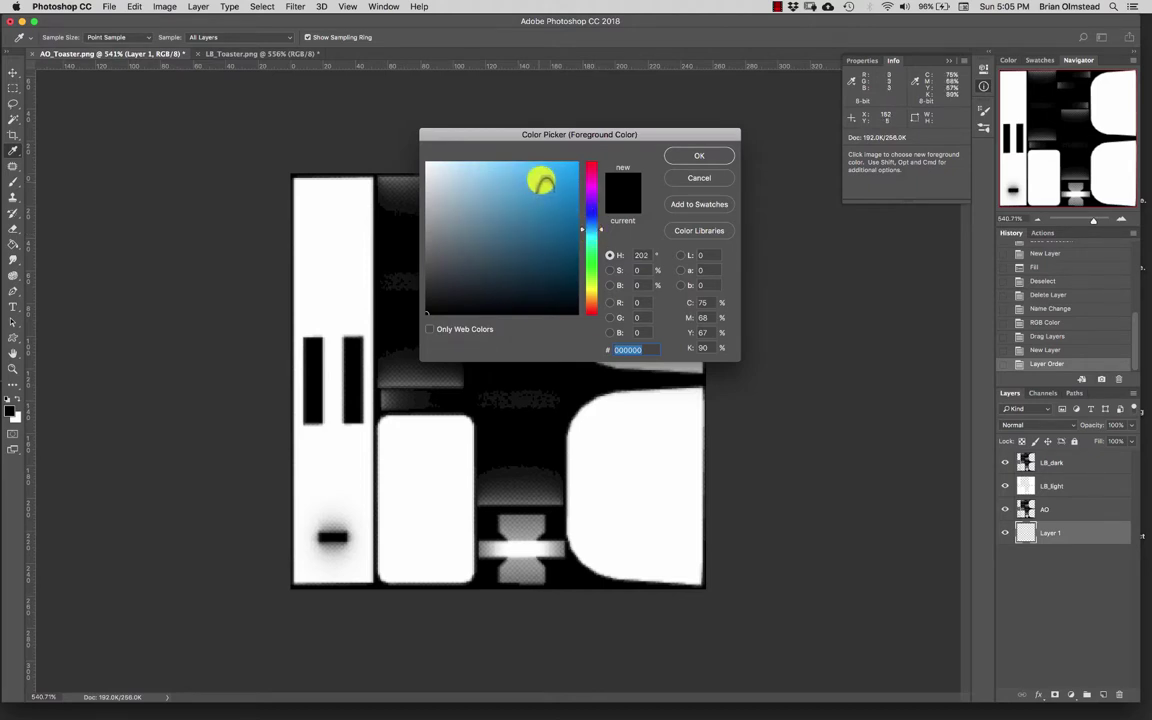
left_click(525, 178)
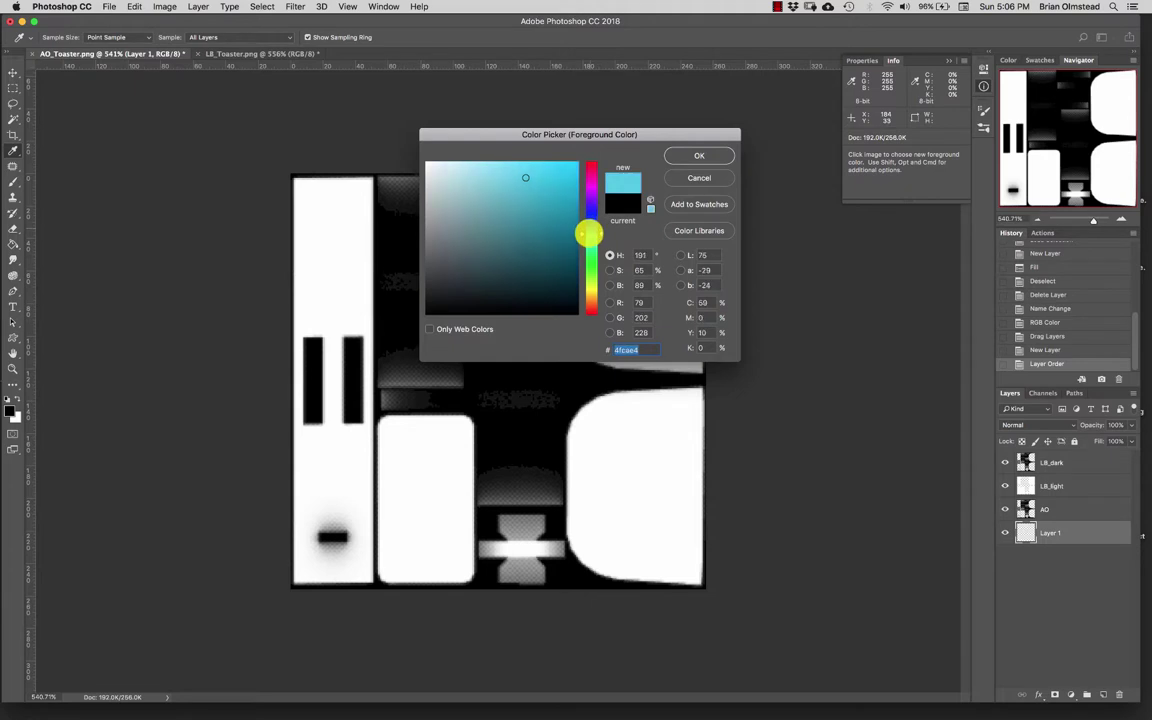
left_click(697, 157)
key("v")
key("alt+BackSpace")
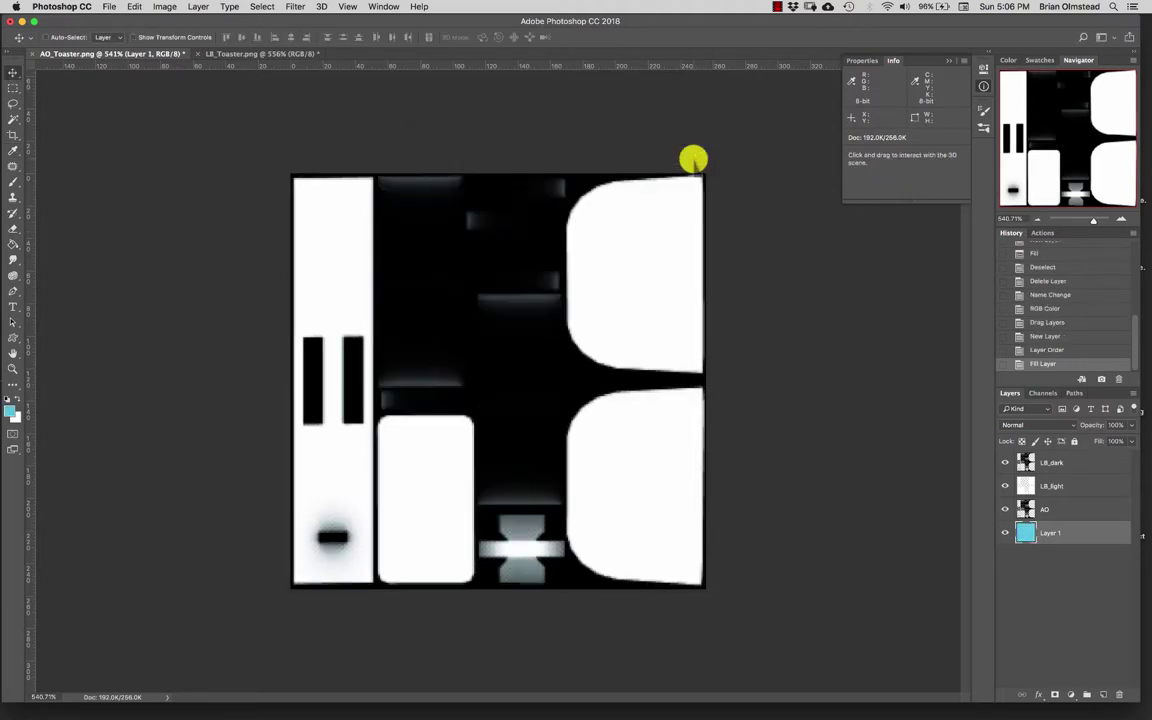
left_click(1005, 509)
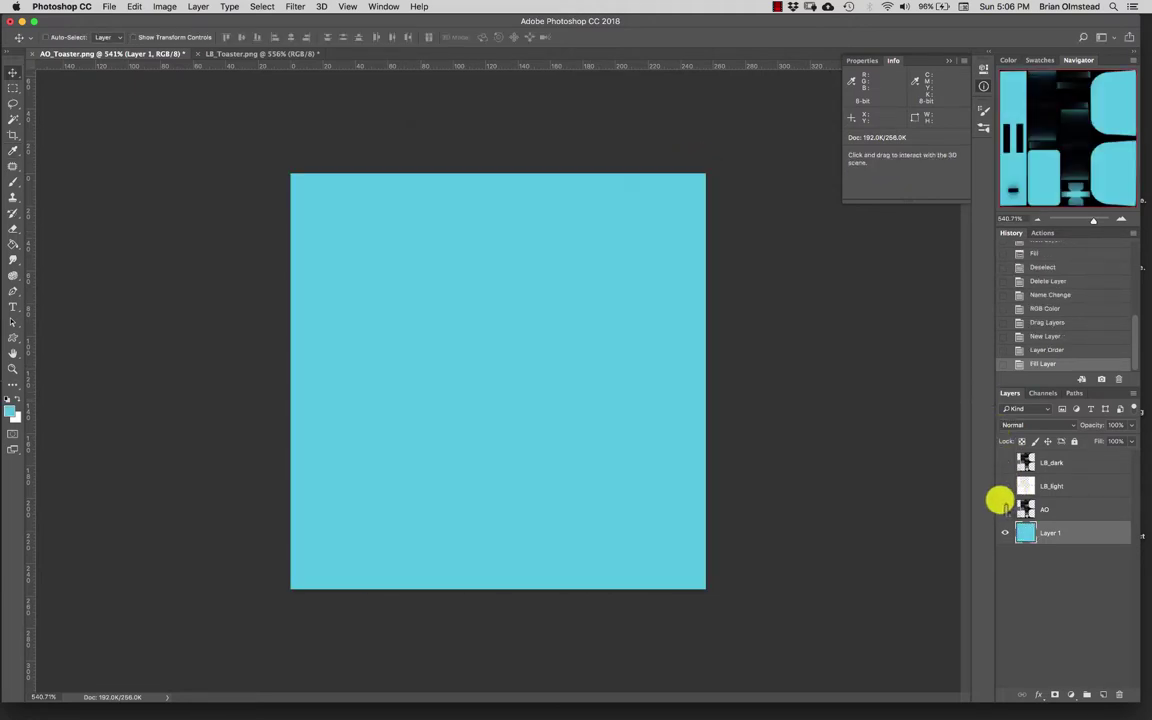
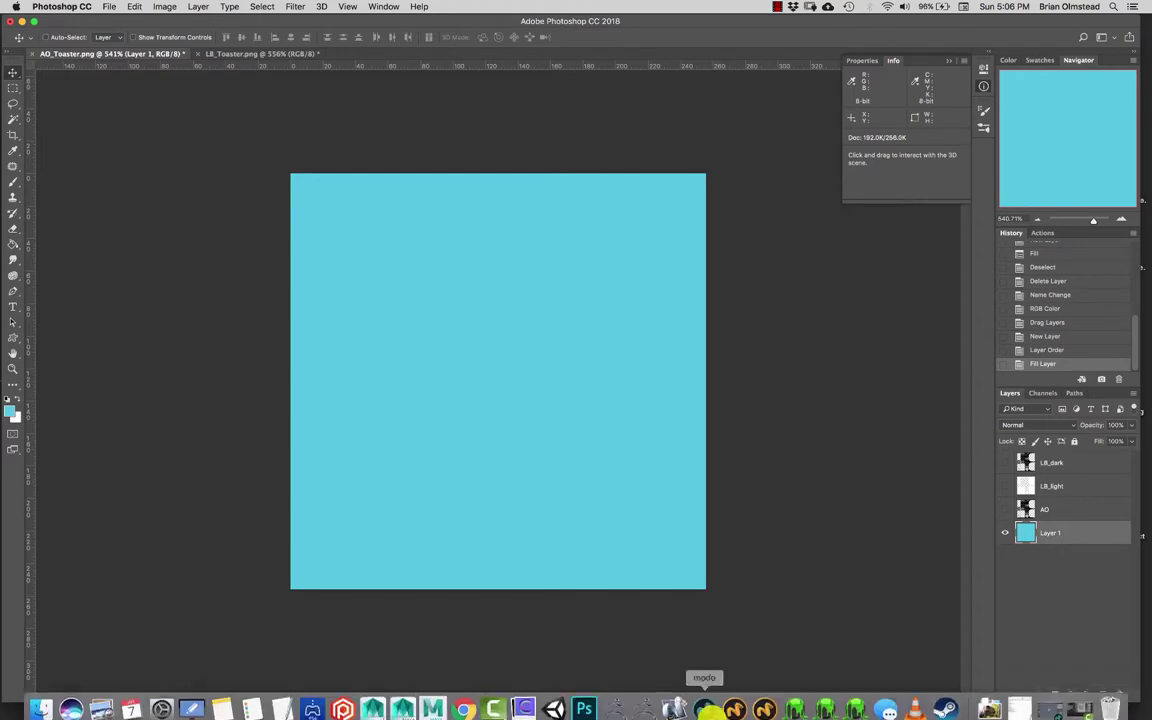
Step: Switch to modo and export the toaster's UVs as the EPS template ToasterUV.EPS on the Desktop
left_click(704, 700)
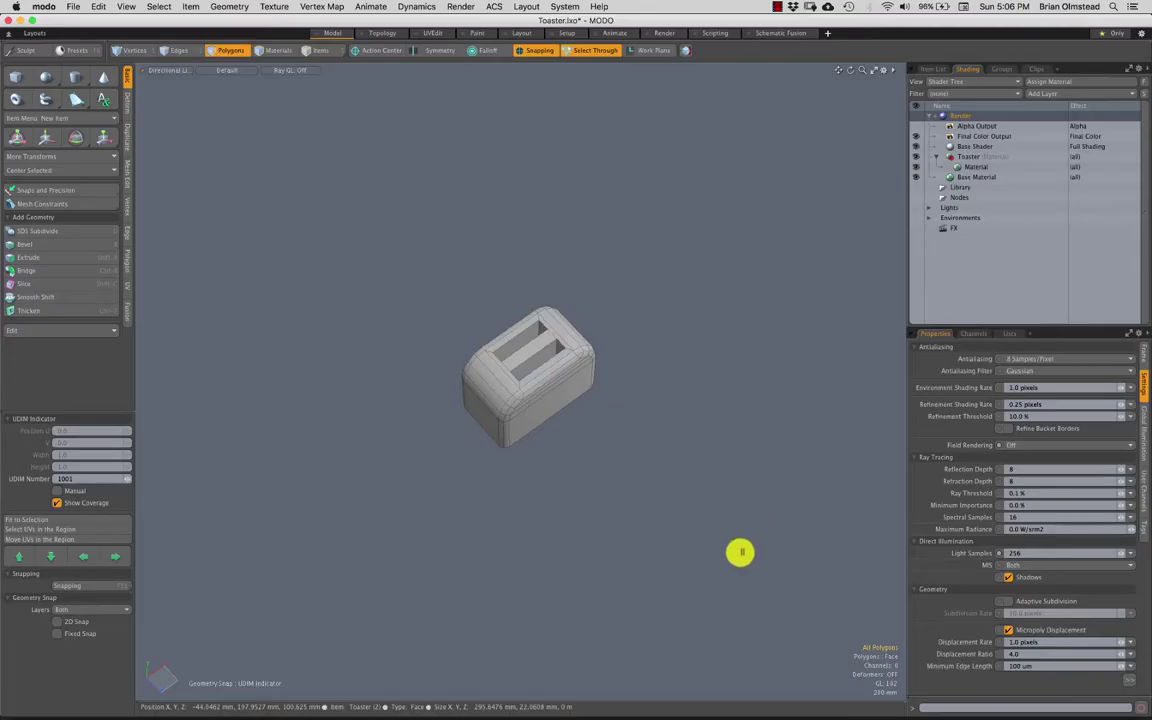
left_click_drag(610, 365, 550, 105, "alt")
key("ctrl+space")
left_click(604, 369)
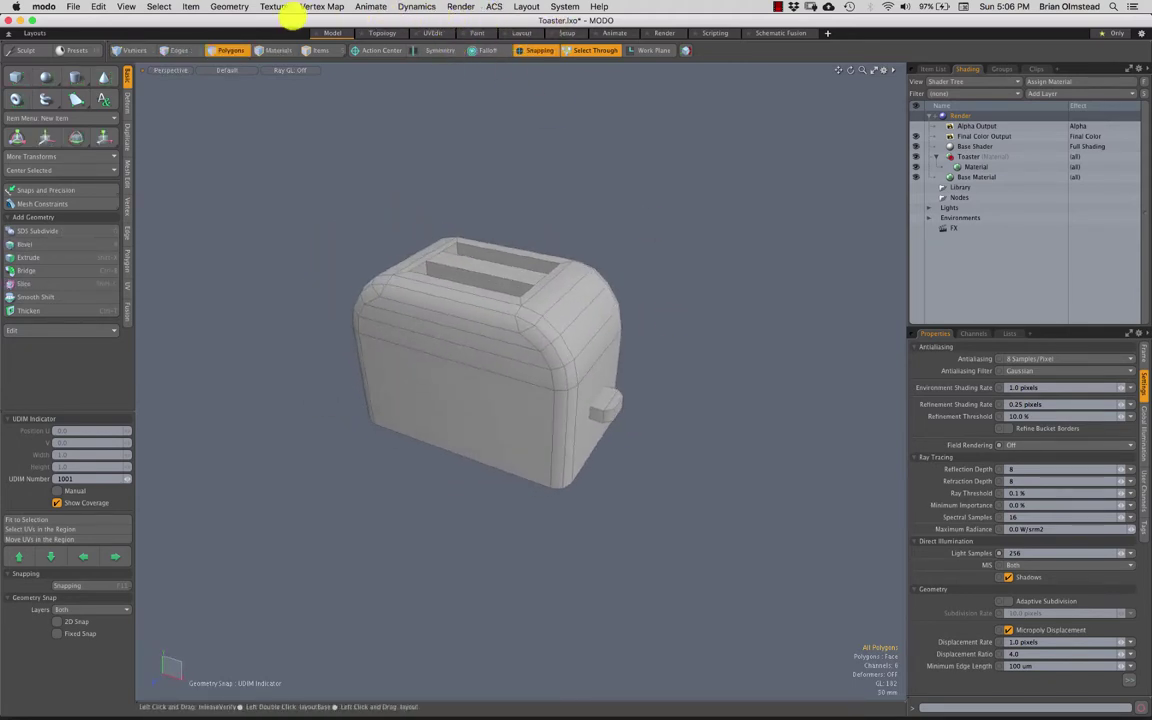
left_click(275, 7)
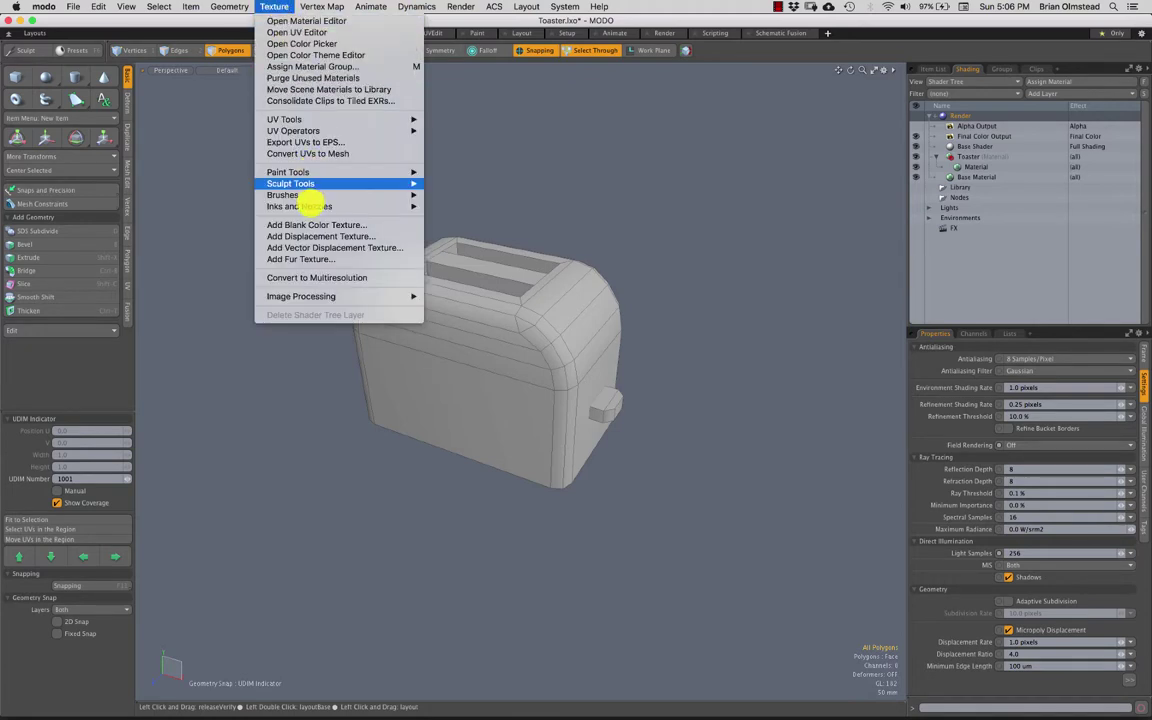
left_click(305, 142)
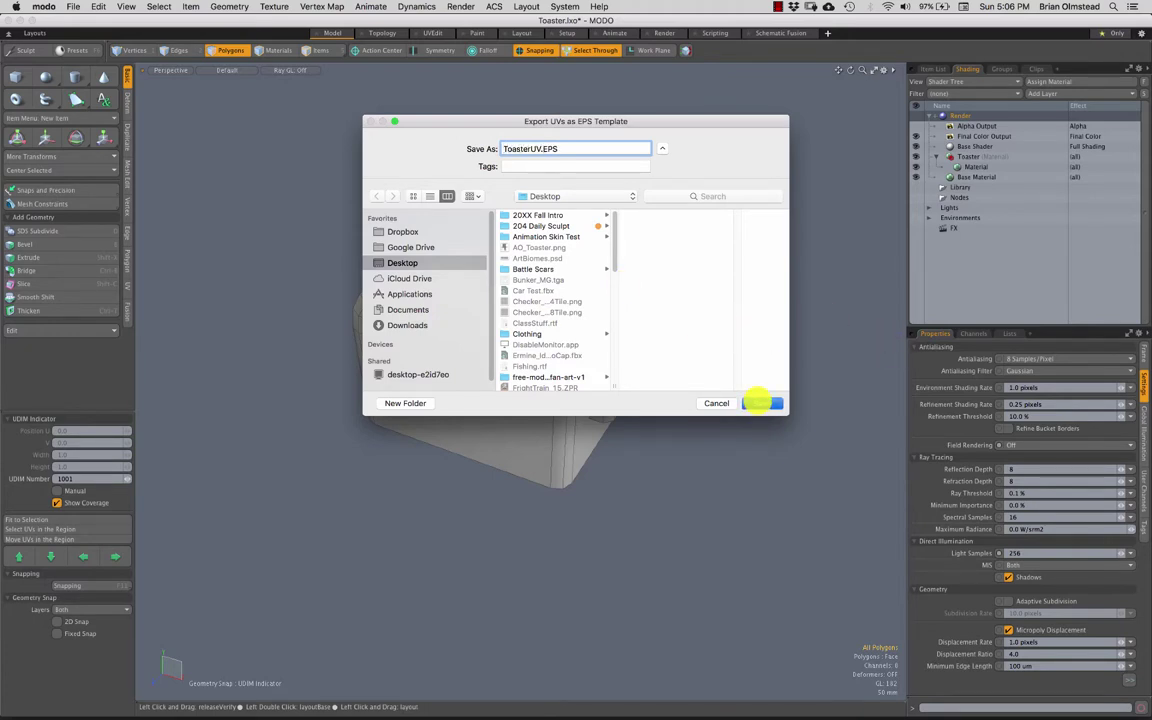
left_click(762, 403)
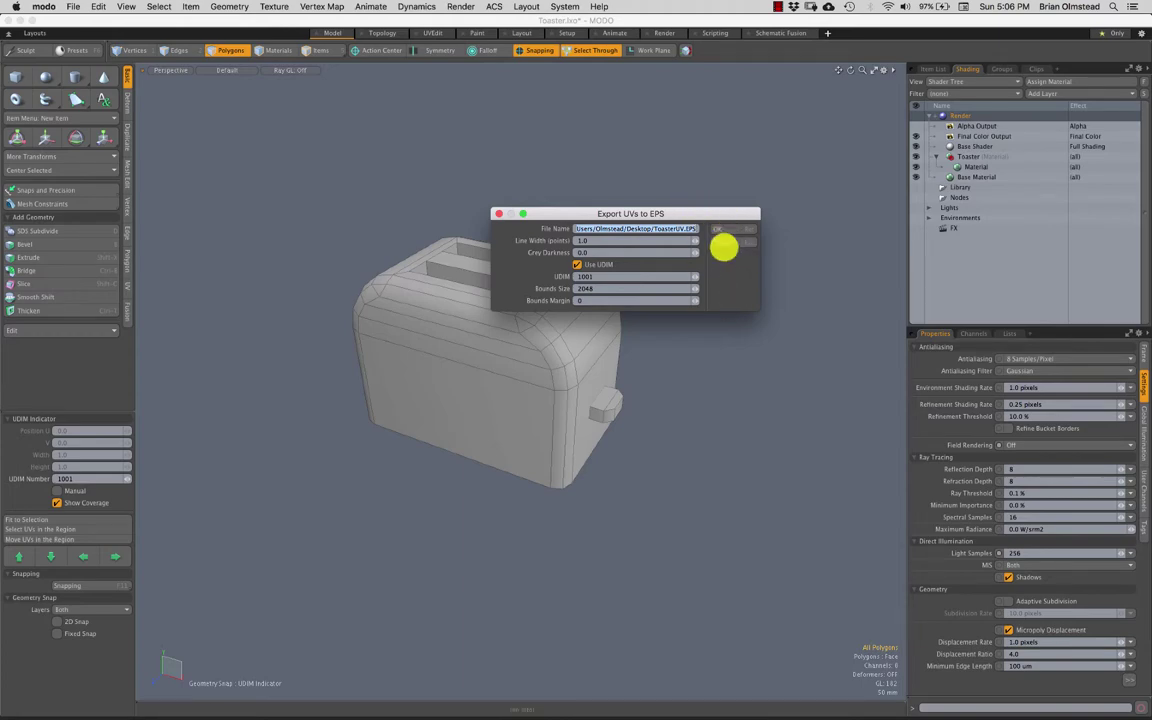
left_click(728, 229)
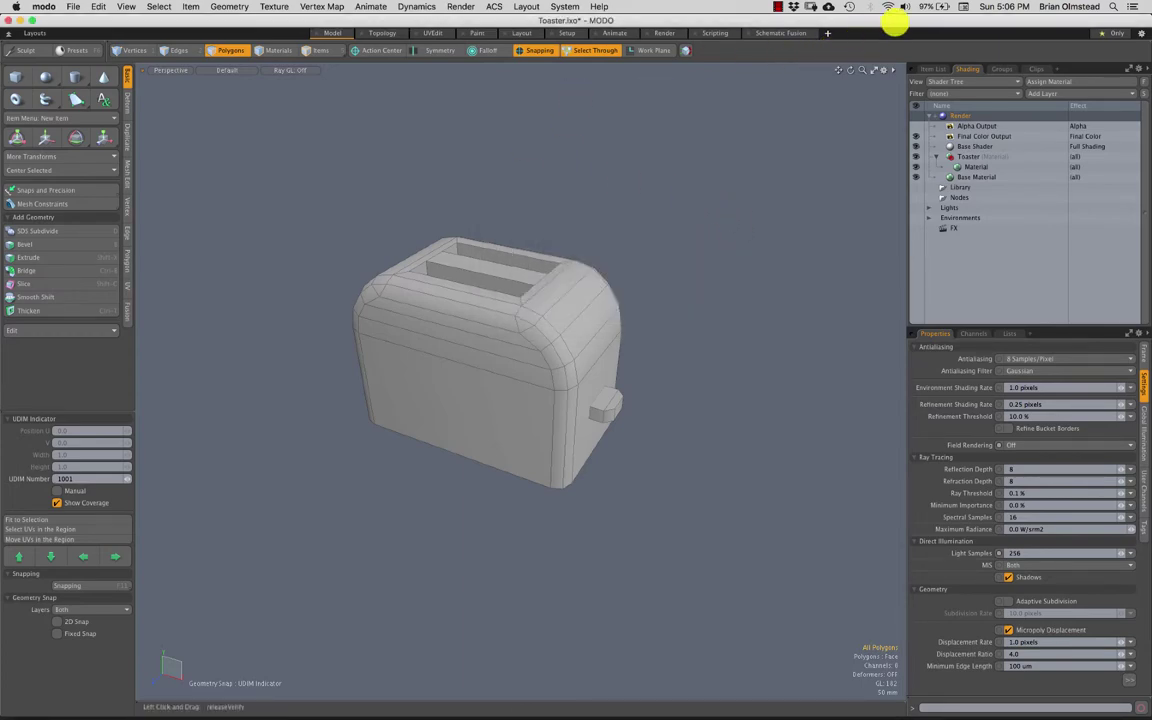
Step: Open ToasterUV.EPS from the desktop in Photoshop, rasterized at 256 × 256 pixels, 300 pixels/inch, in RGB Color
left_click_drag(77, 20, 911, 131)
left_click(738, 24)
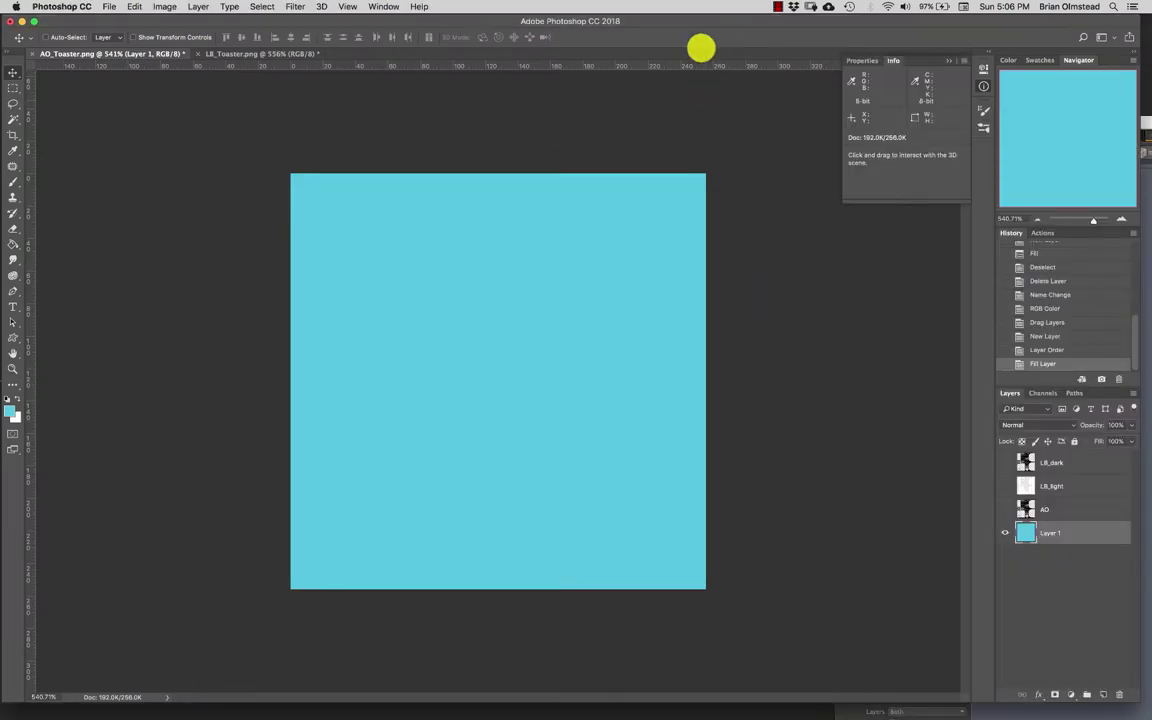
left_click_drag(709, 24, 705, 478)
left_click_drag(818, 378, 481, 504)
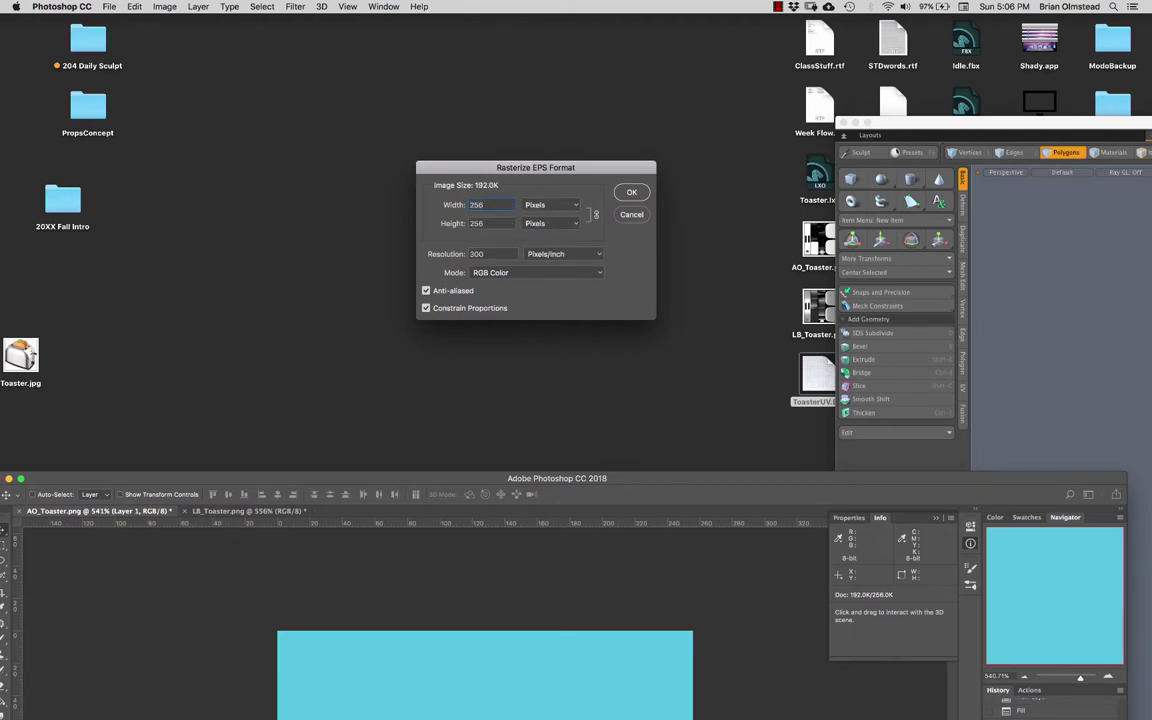
key("Return")
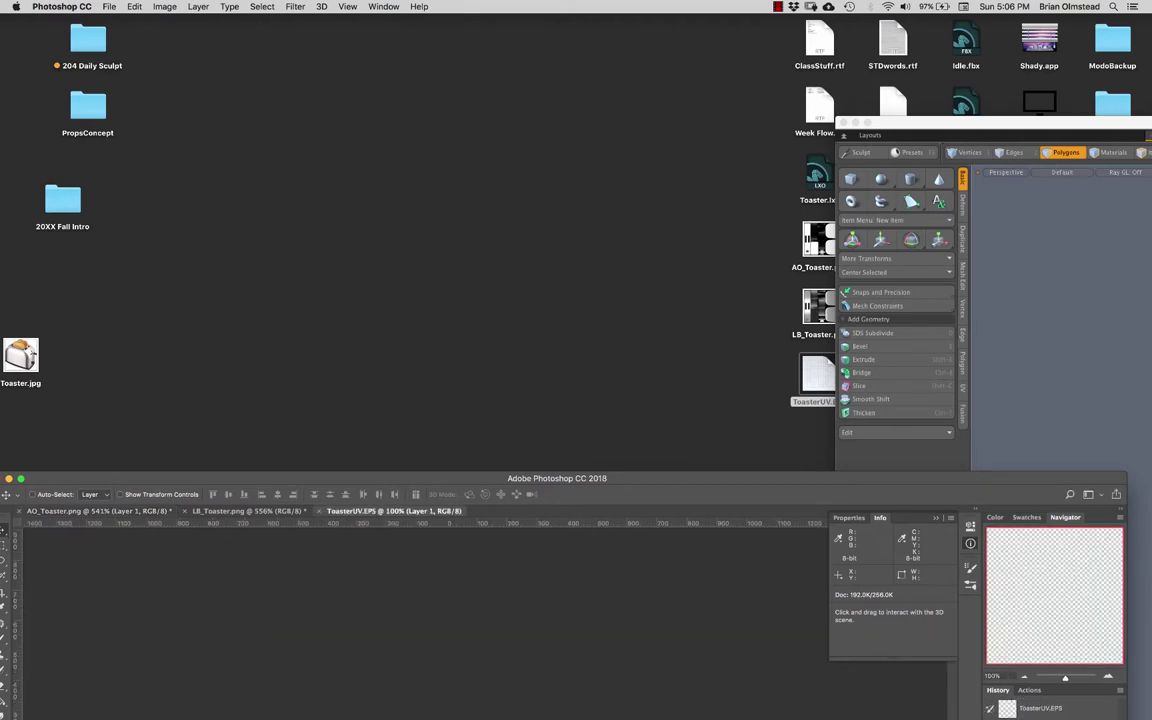
left_click_drag(500, 479, 516, 22)
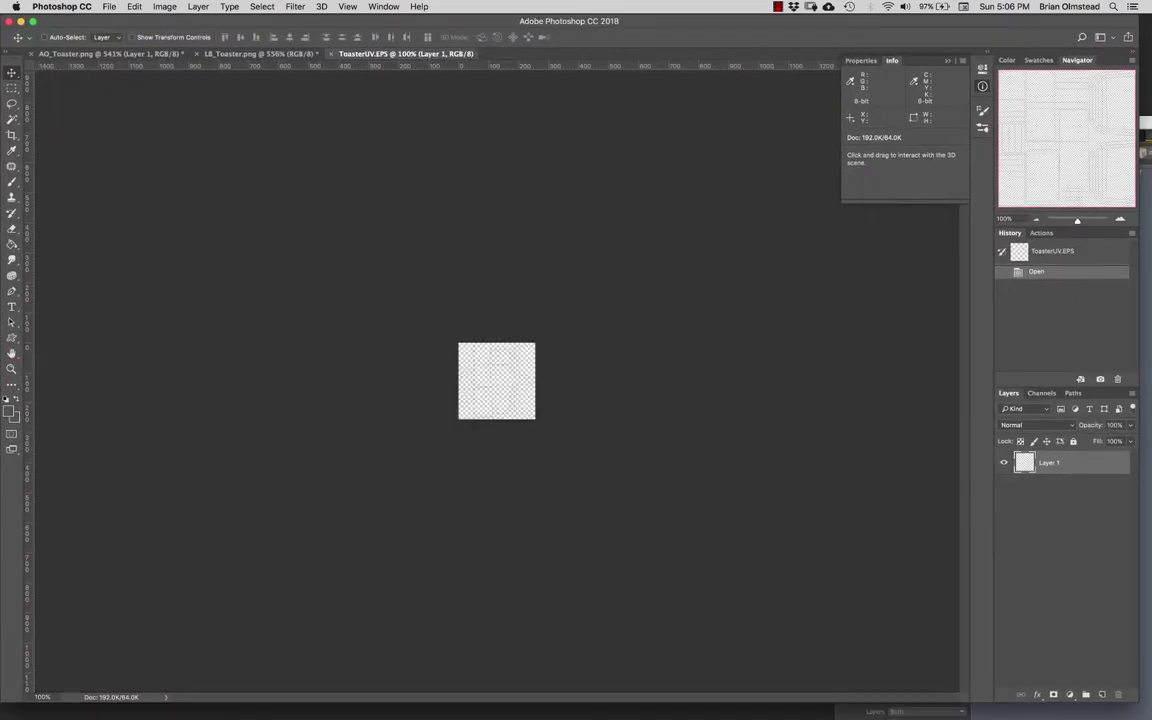
Step: Rename the layer in ToasterUV.EPS as UV_Unwrap
key("super+0")
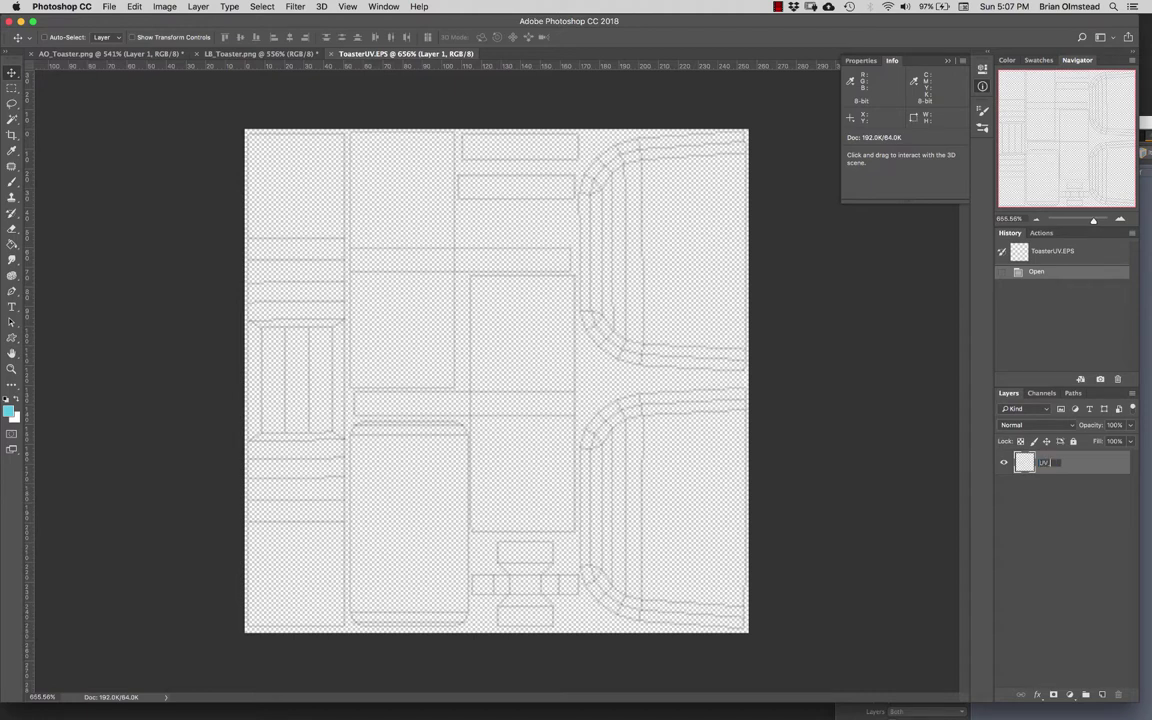
type("p")
key("Return")
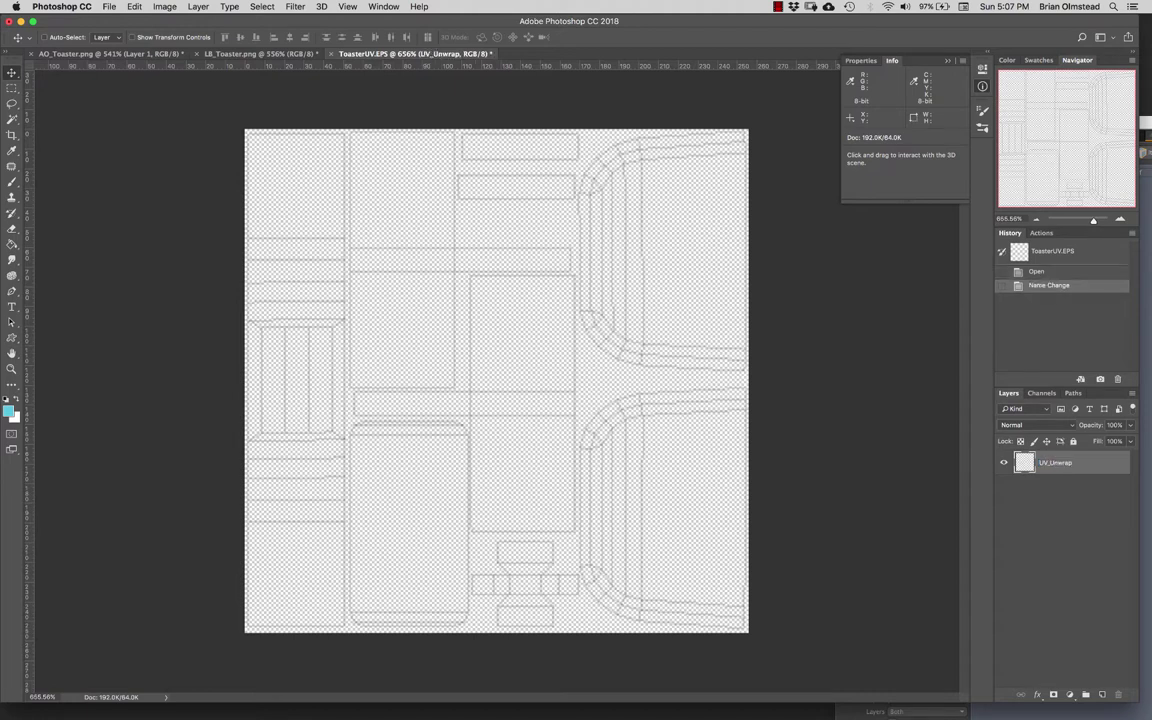
Step: Copy the UV_Unwrap layer into AO_Toaster.png, aligned with the canvas, and move it to the top of the layer stack
left_click_drag(434, 248, 161, 55)
left_click_drag(450, 275, 908, 543)
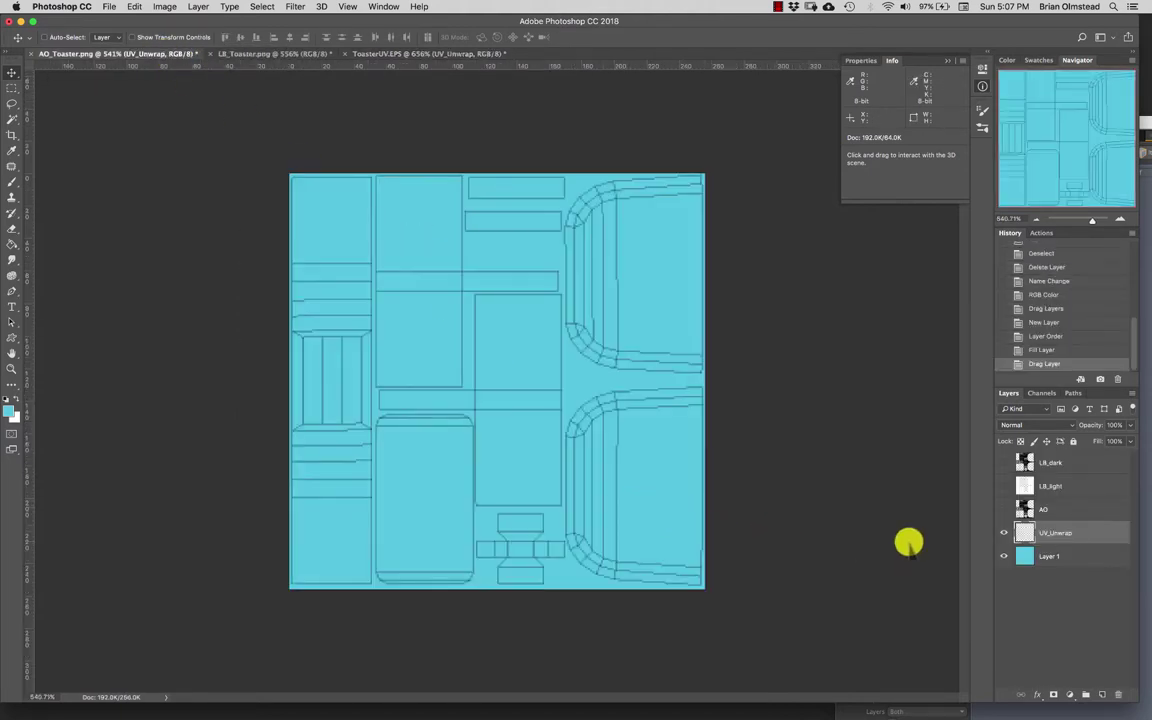
left_click_drag(1022, 532, 1030, 456)
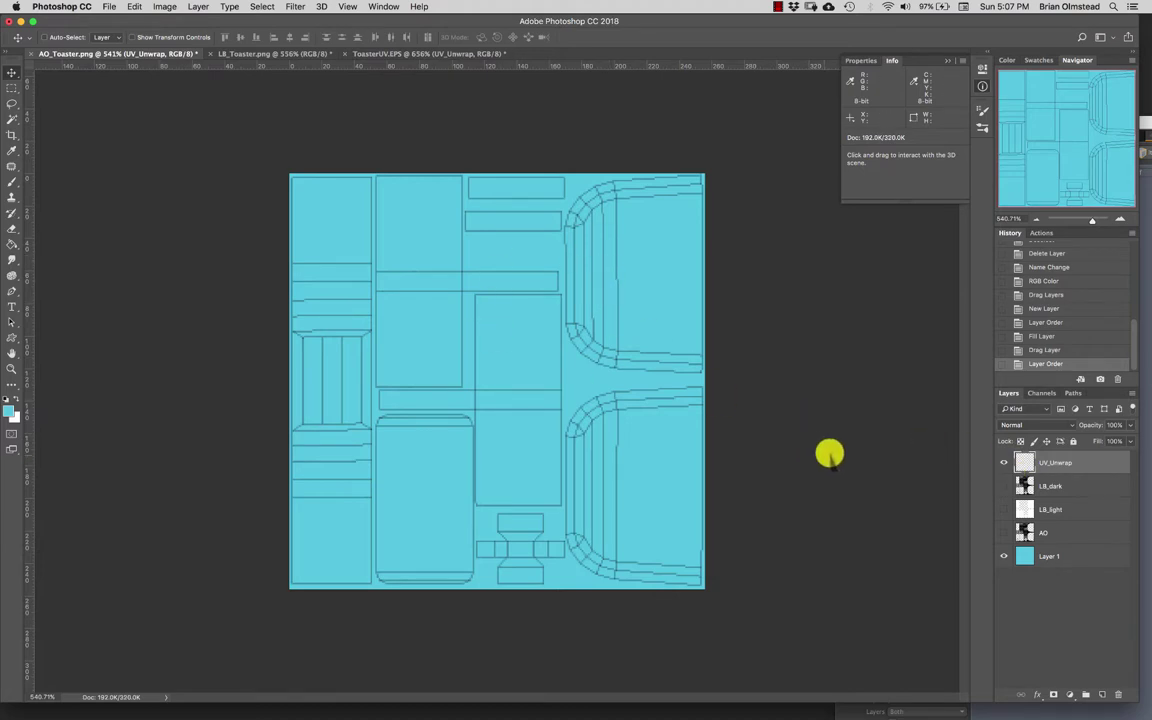
left_click(1003, 463)
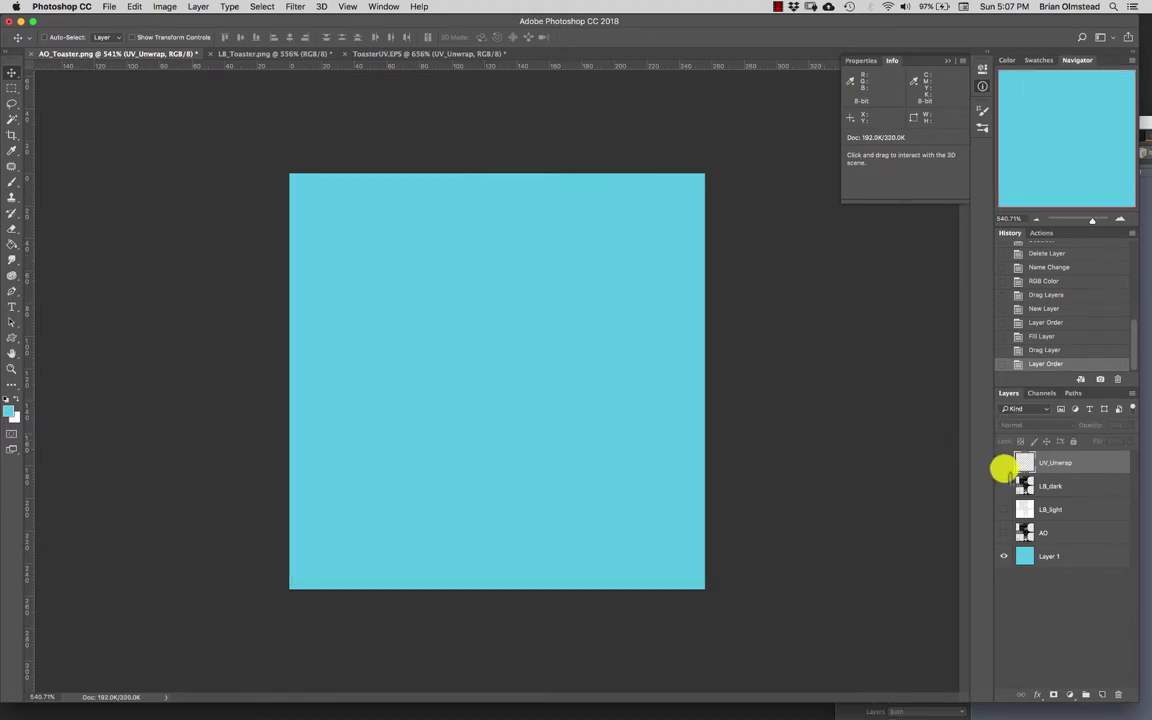
left_click(1002, 467)
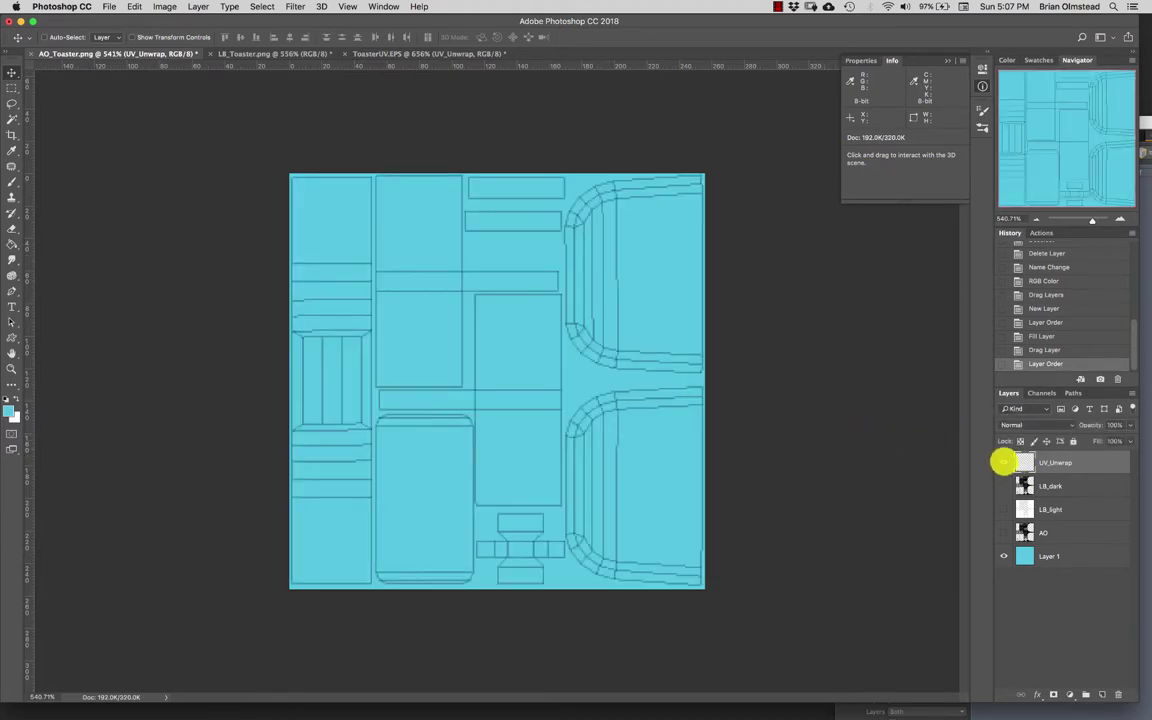
Step: Close LB_Toaster.png and ToasterUV.EPS without saving their changes
left_click(210, 54)
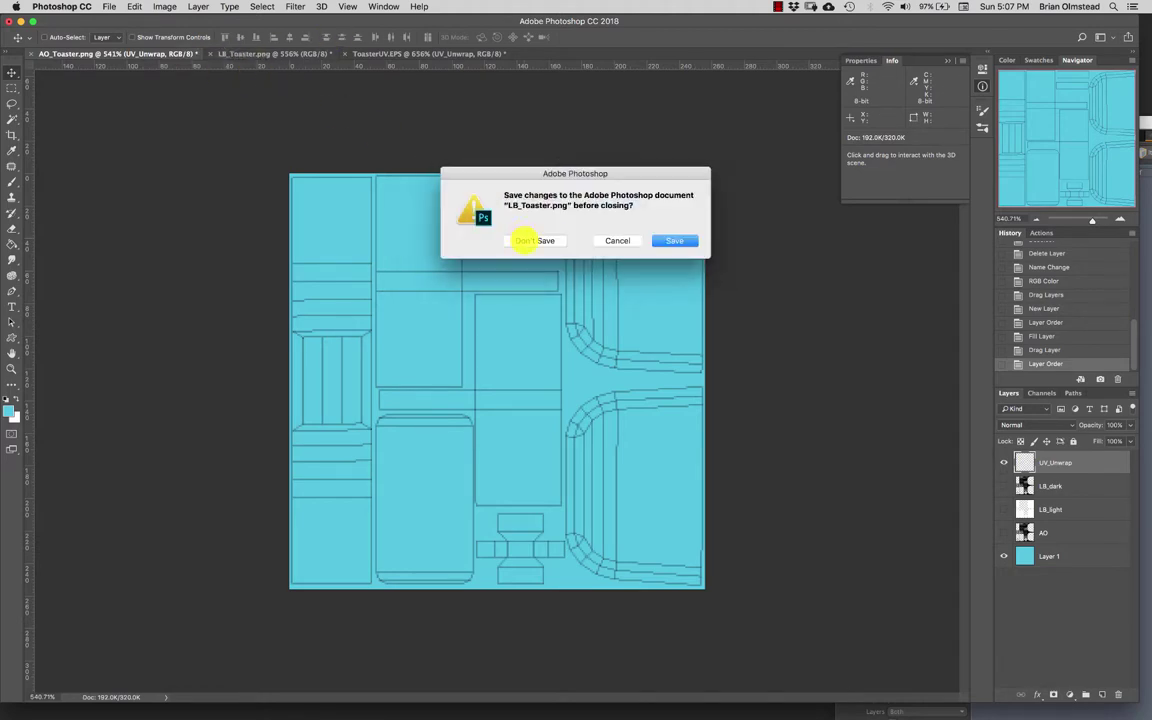
left_click(524, 237)
left_click(208, 54)
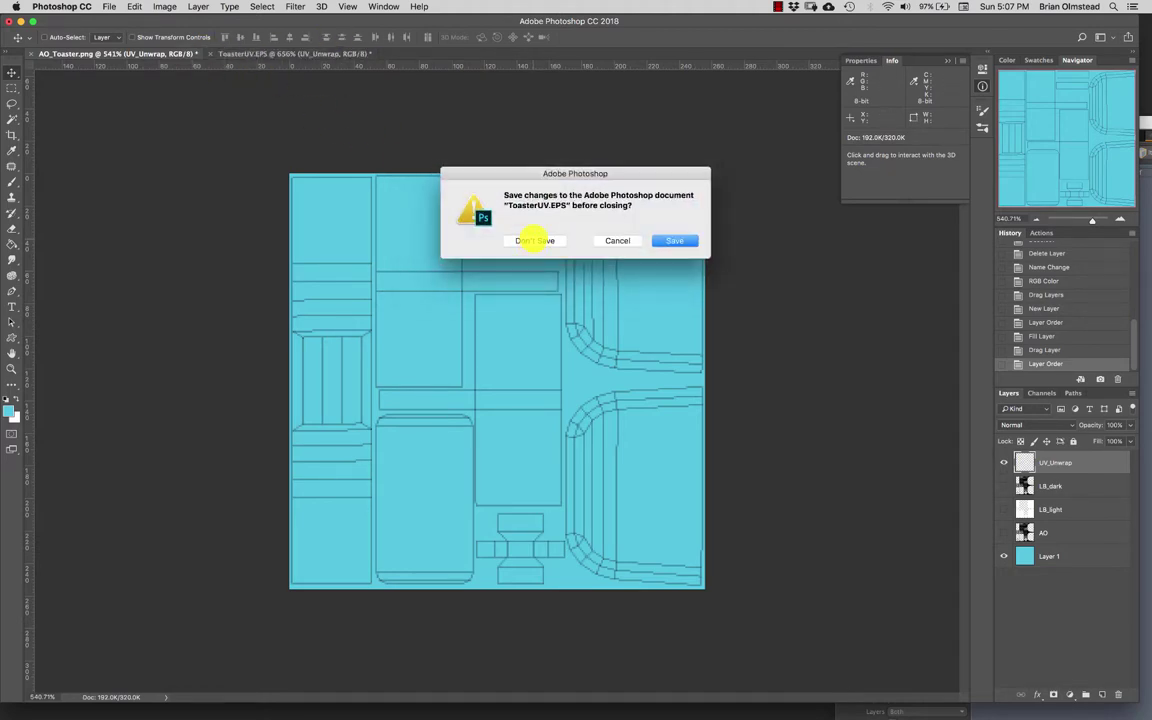
left_click(519, 237)
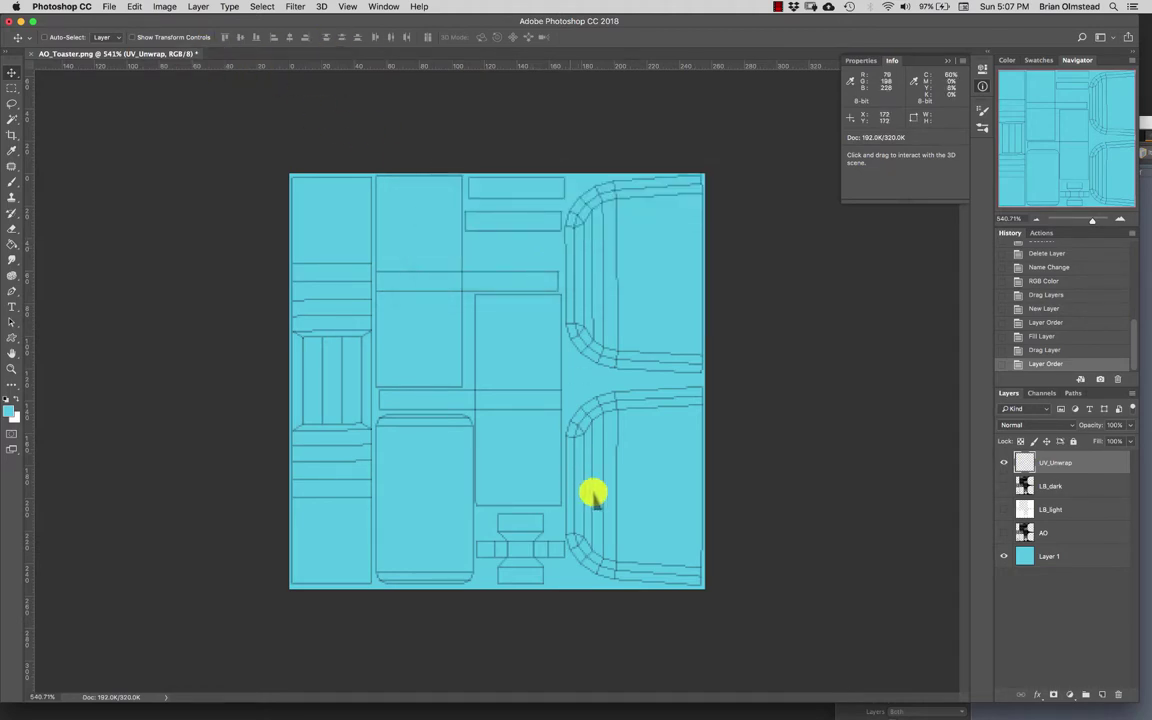
Step: Check the UV_Unwrap wireframe against the blue base, keep it visible, and show the LB_dark layer beneath it
left_click(1003, 462)
left_click(1003, 462)
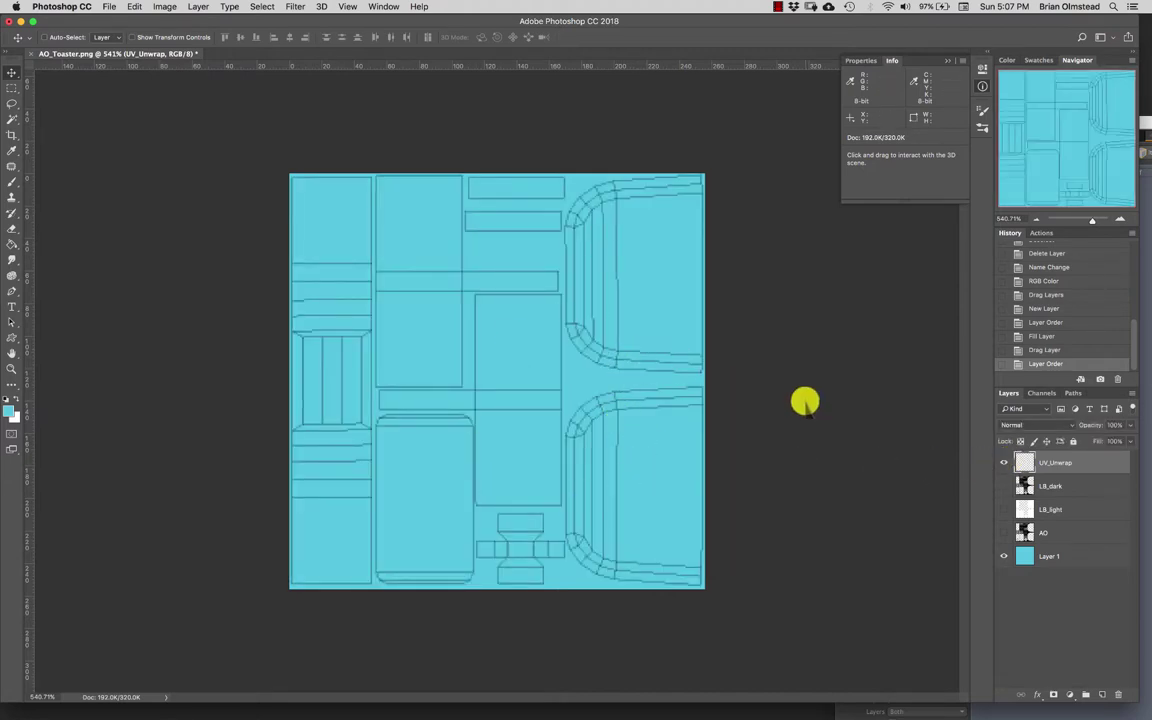
left_click(1003, 463)
left_click(1003, 462)
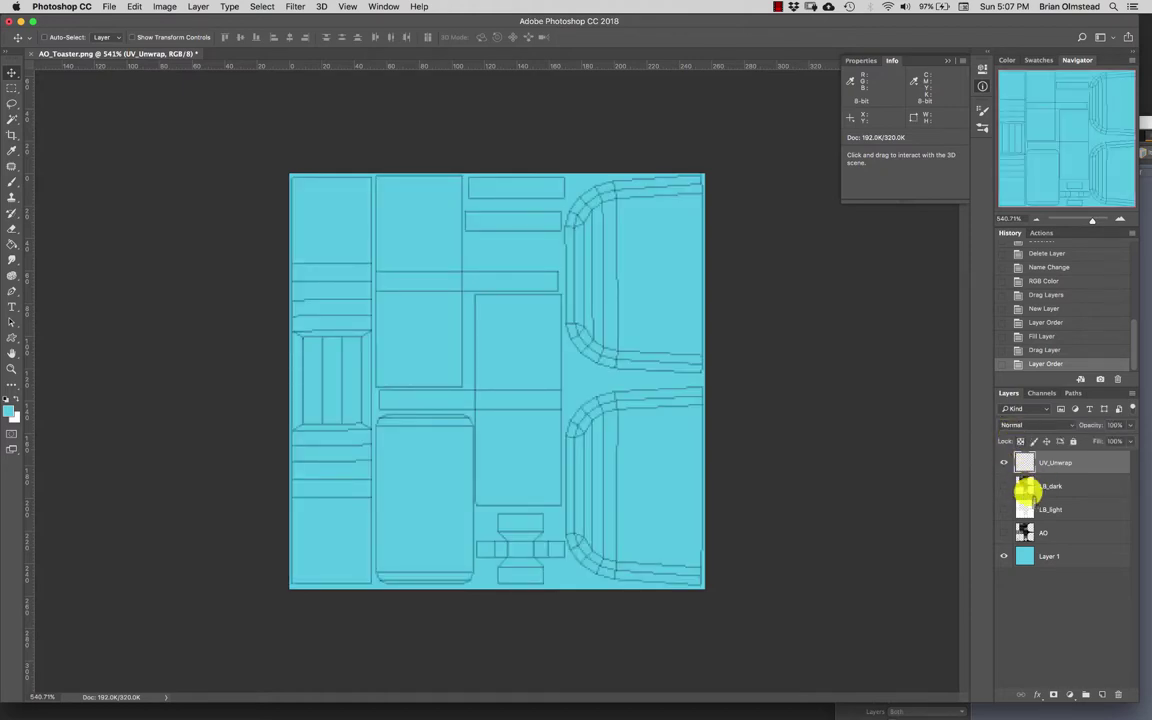
left_click(1025, 487)
left_click(1004, 487)
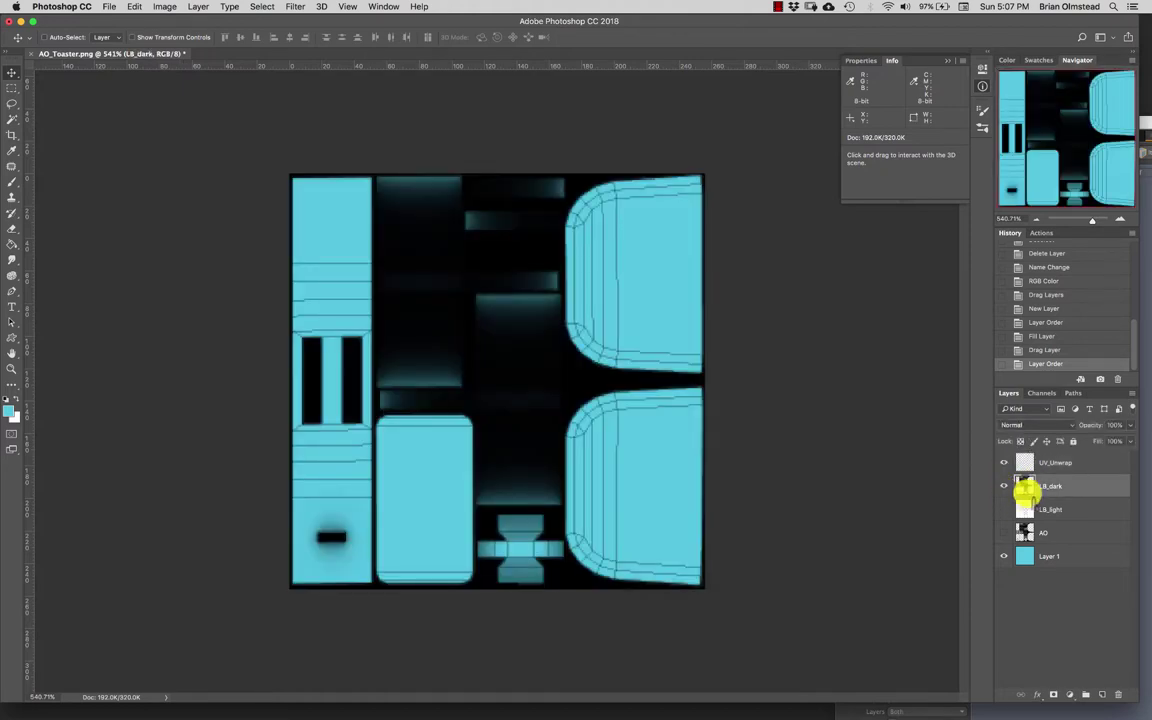
Step: Set the LB_dark layer's blend mode to Soft Light, and show LB_light with its blend mode set to Overlay
left_click(1038, 424)
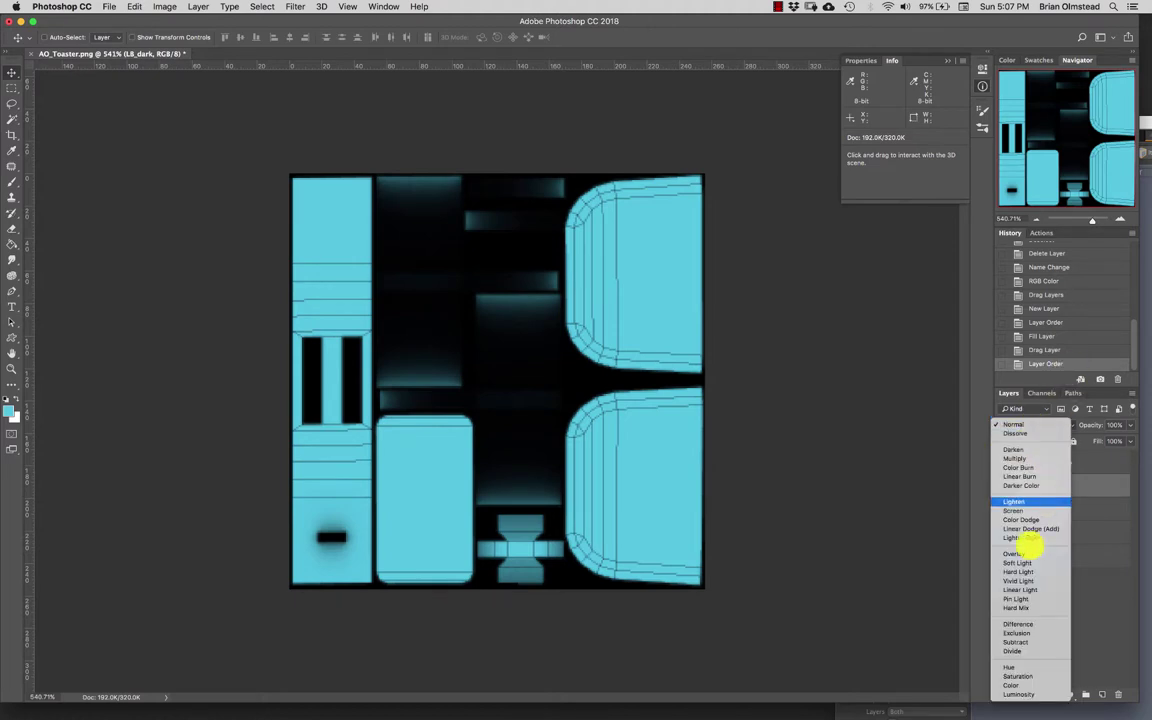
left_click(1017, 548)
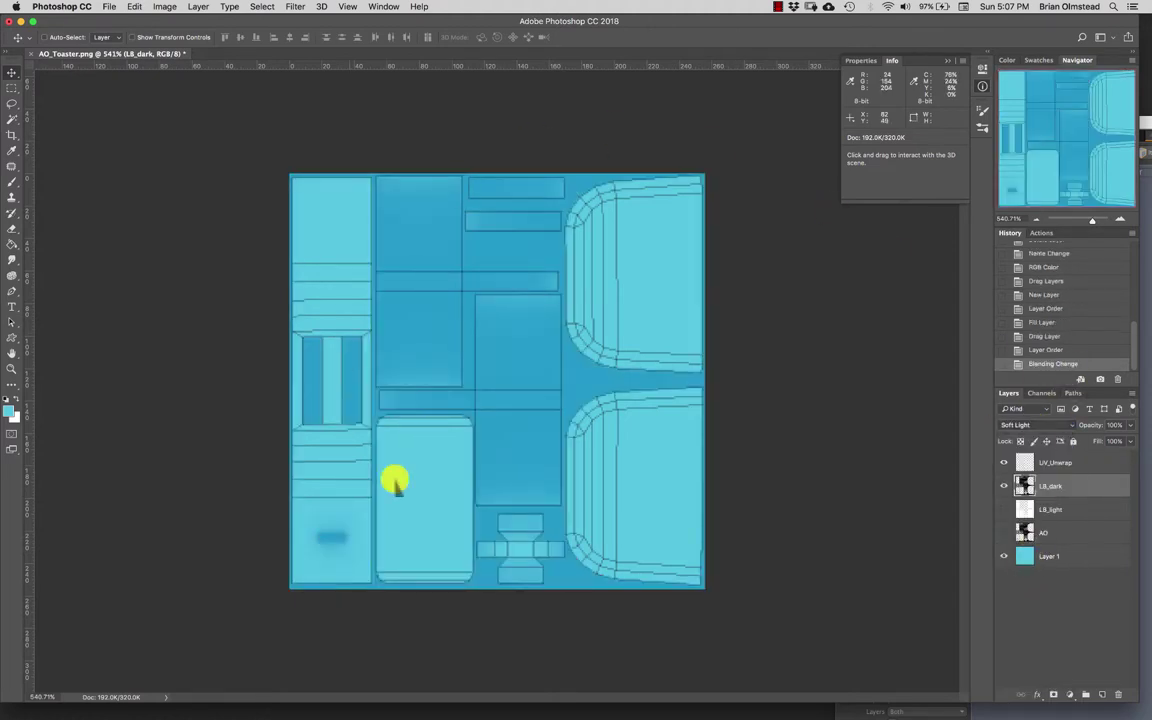
left_click(1025, 511)
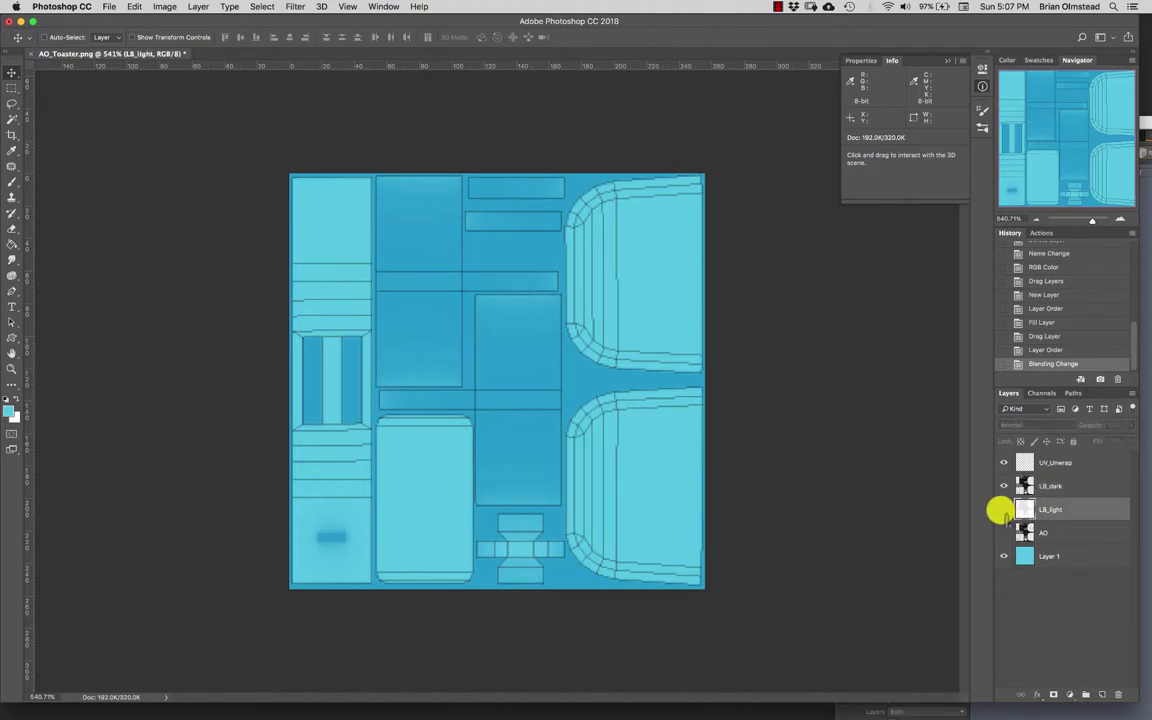
left_click(1004, 510)
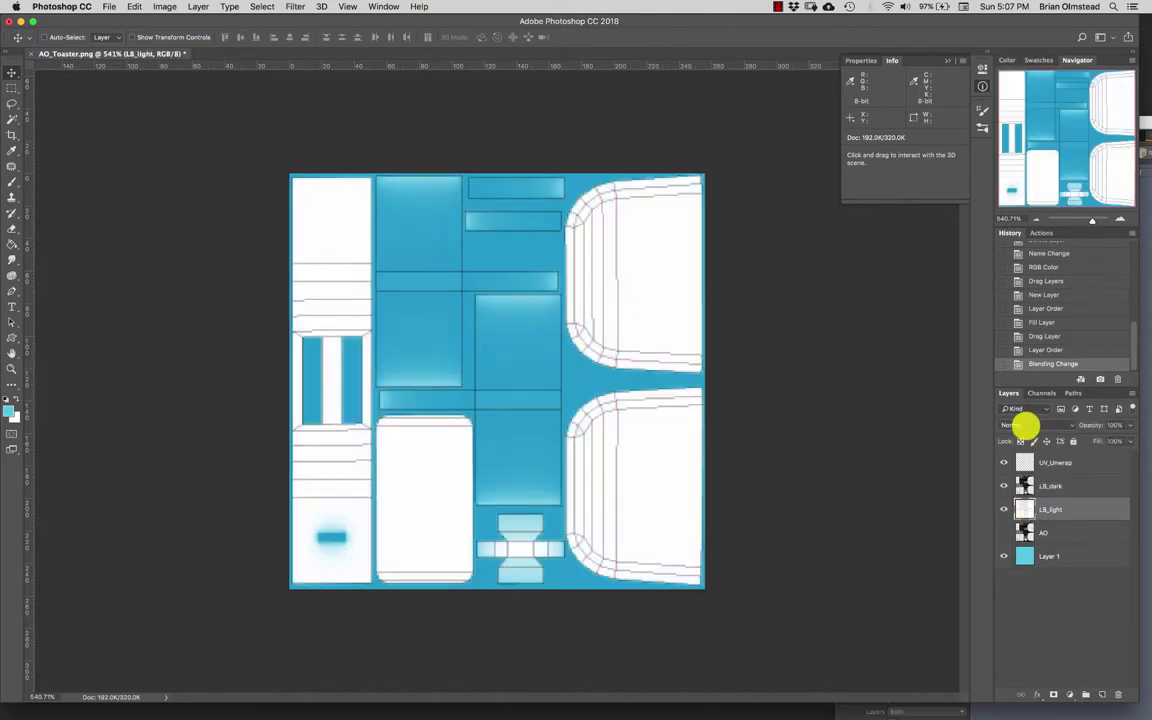
left_click(1027, 424)
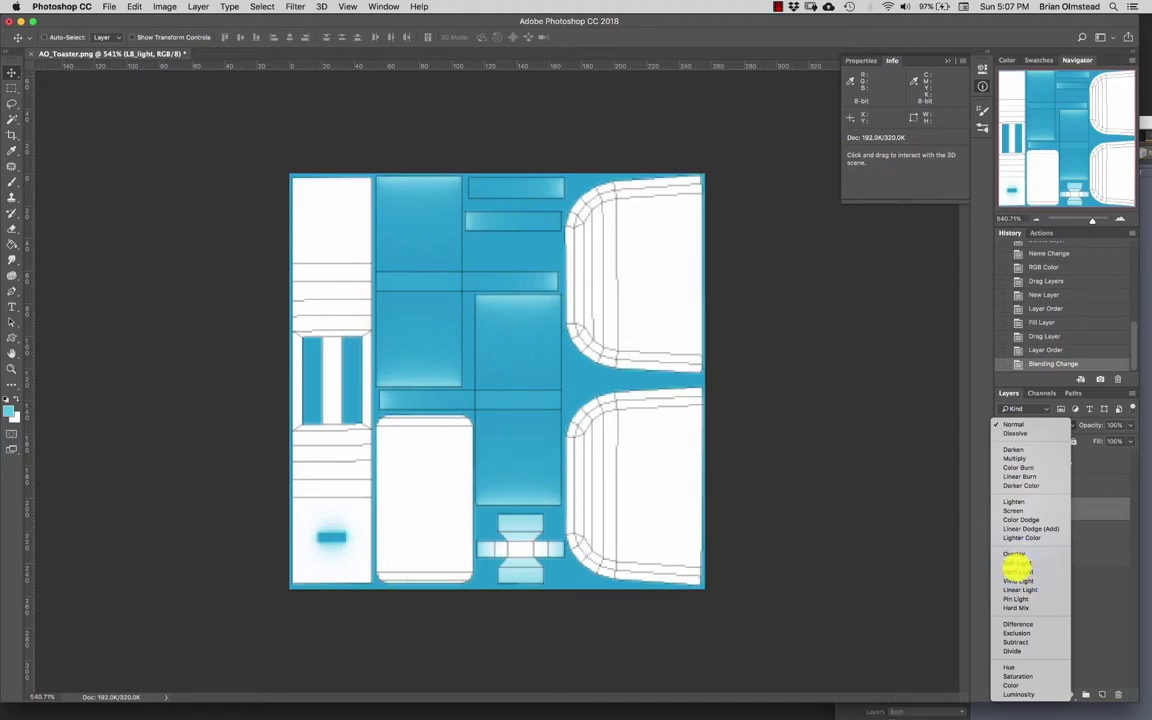
left_click(1016, 555)
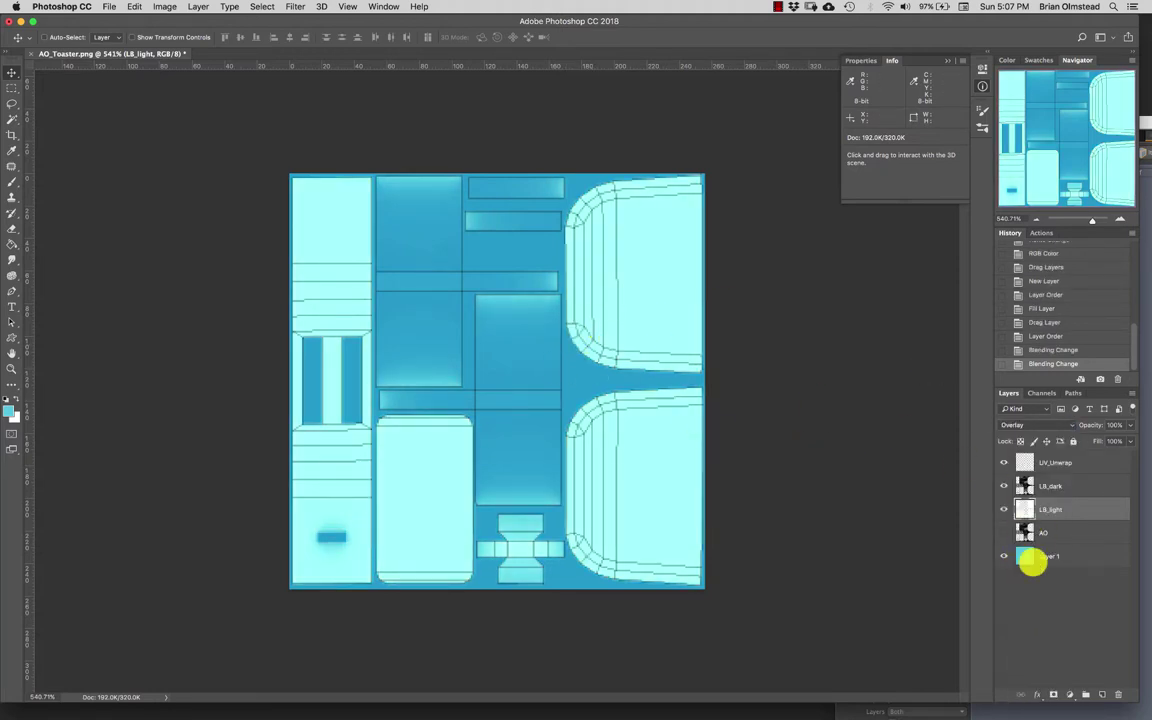
Step: Reduce the LB_light layer's opacity to 3%
left_click_drag(1032, 562, 1045, 510)
left_click(1026, 510)
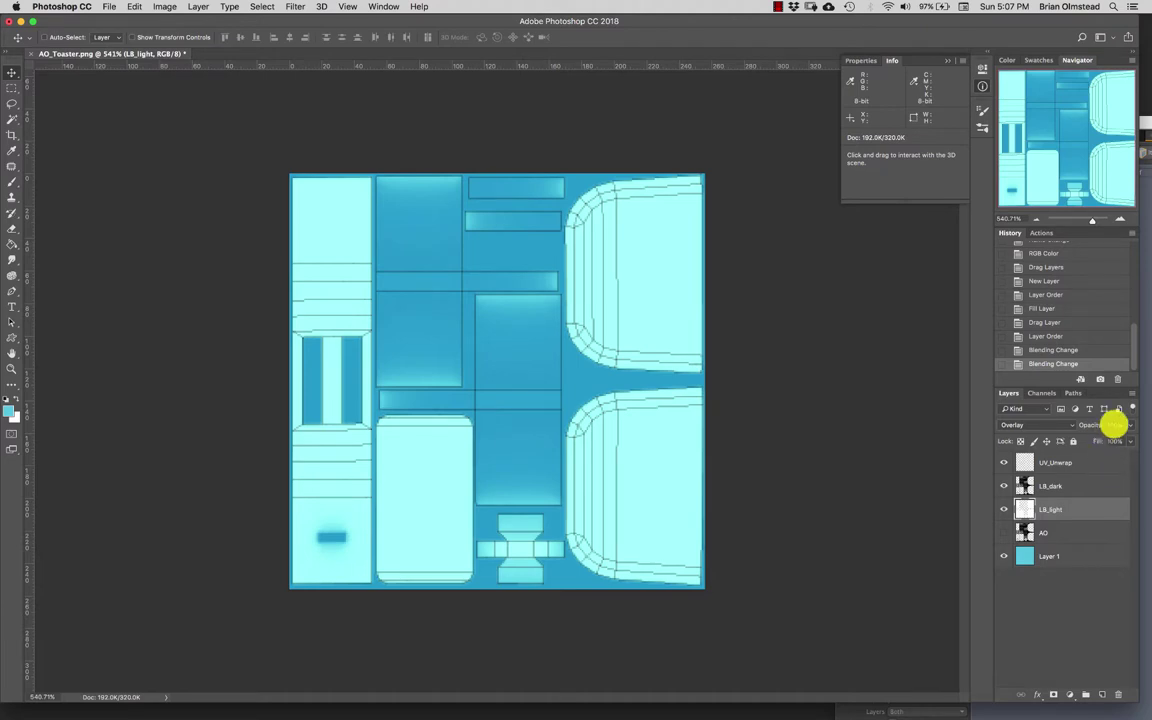
left_click_drag(1129, 424, 1086, 443)
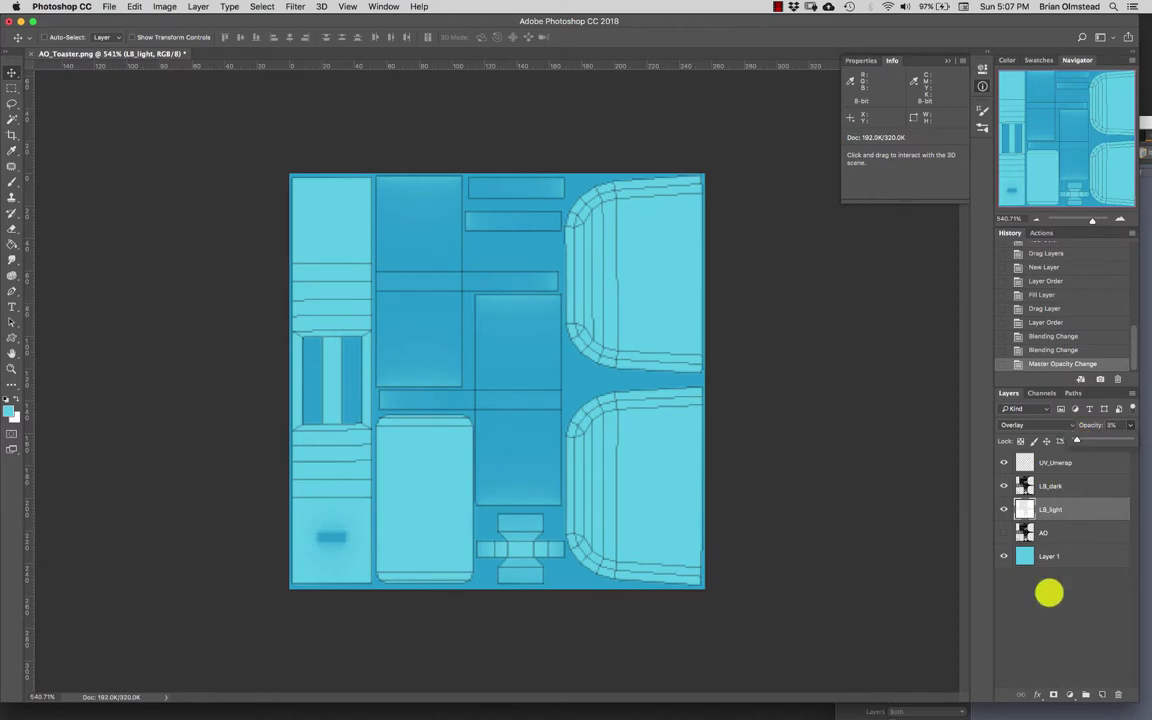
Step: Show the AO layer, set its blend mode to Soft Light, and check the shading with the UV_Unwrap wireframe briefly hidden
right_click(1043, 600)
left_click(1018, 536)
left_click(1004, 533)
left_click(1026, 533)
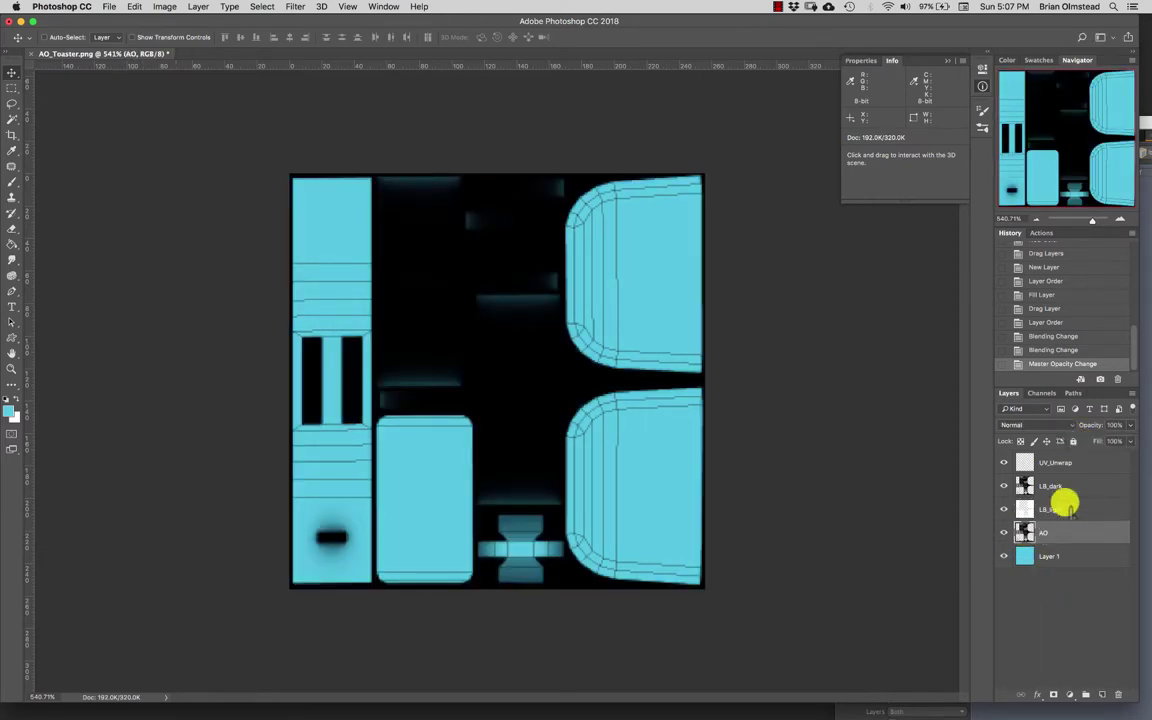
left_click(1025, 424)
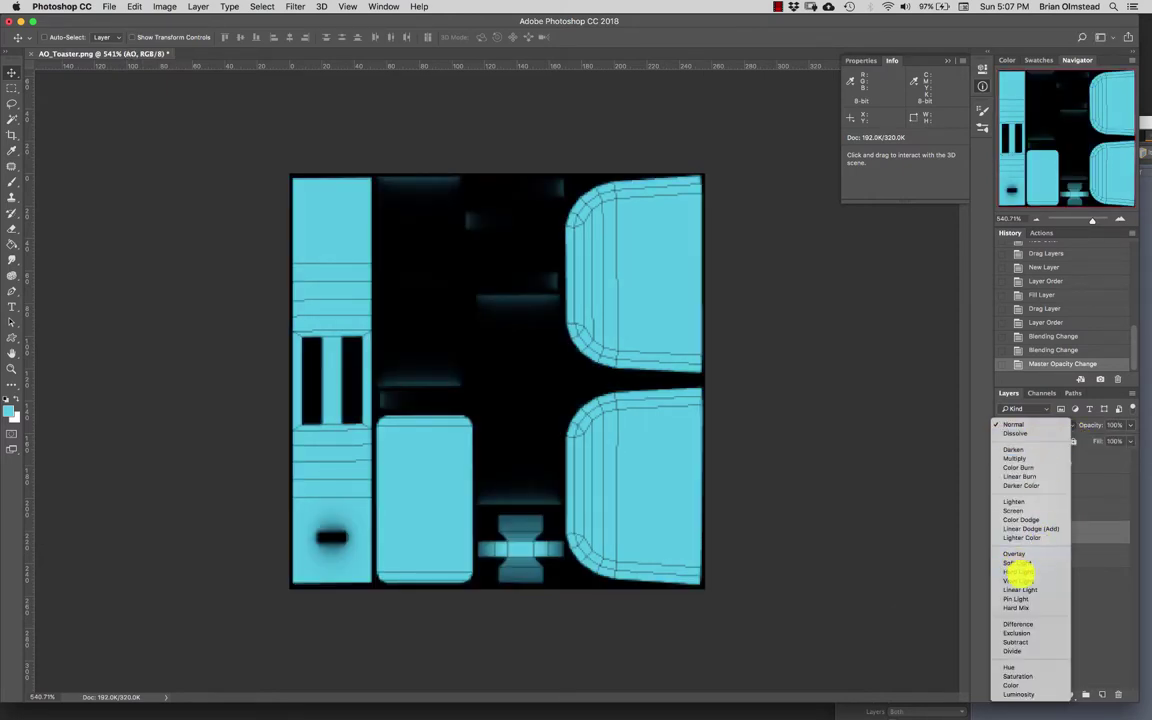
left_click(1019, 571)
left_click(1004, 462)
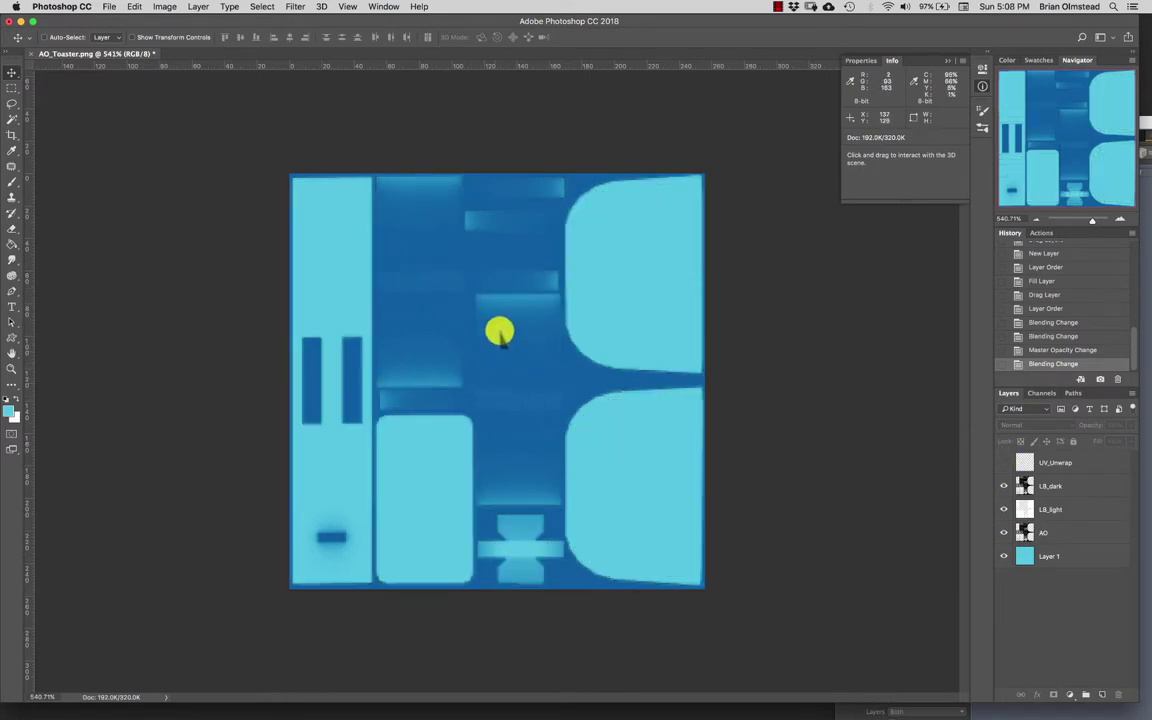
left_click(1004, 462)
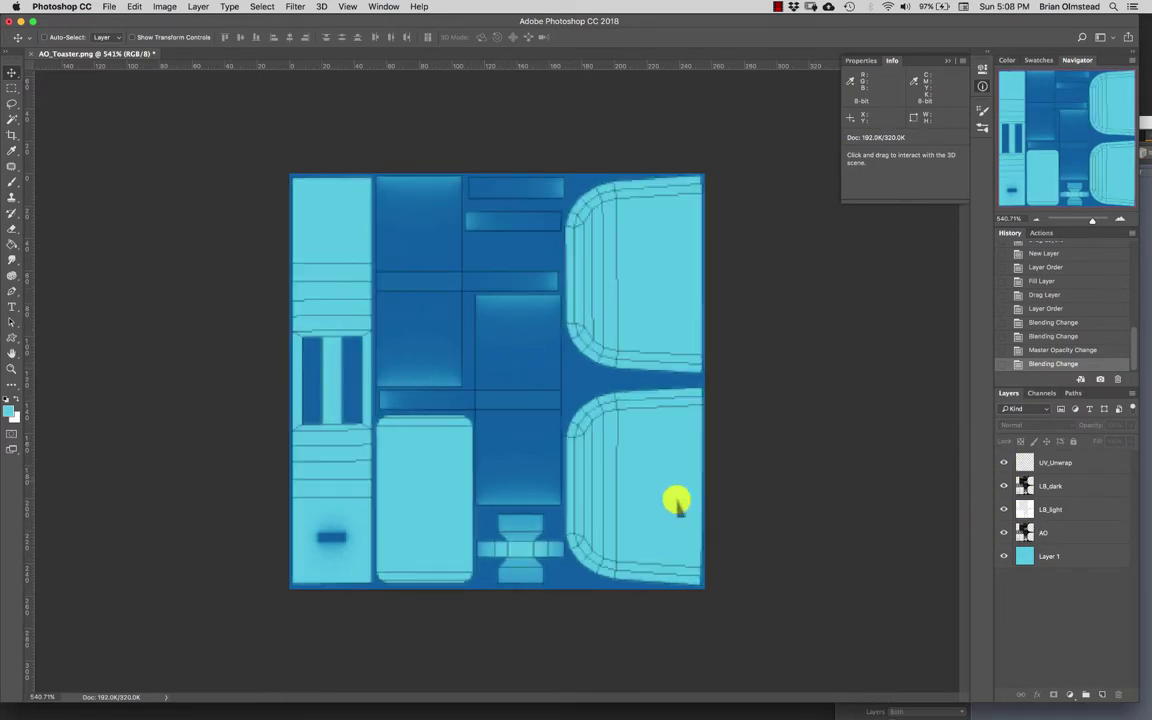
Step: Rename the blue base layer as Base Blue and add a new layer named Handle directly above it
left_click_drag(514, 538, 517, 368, "super")
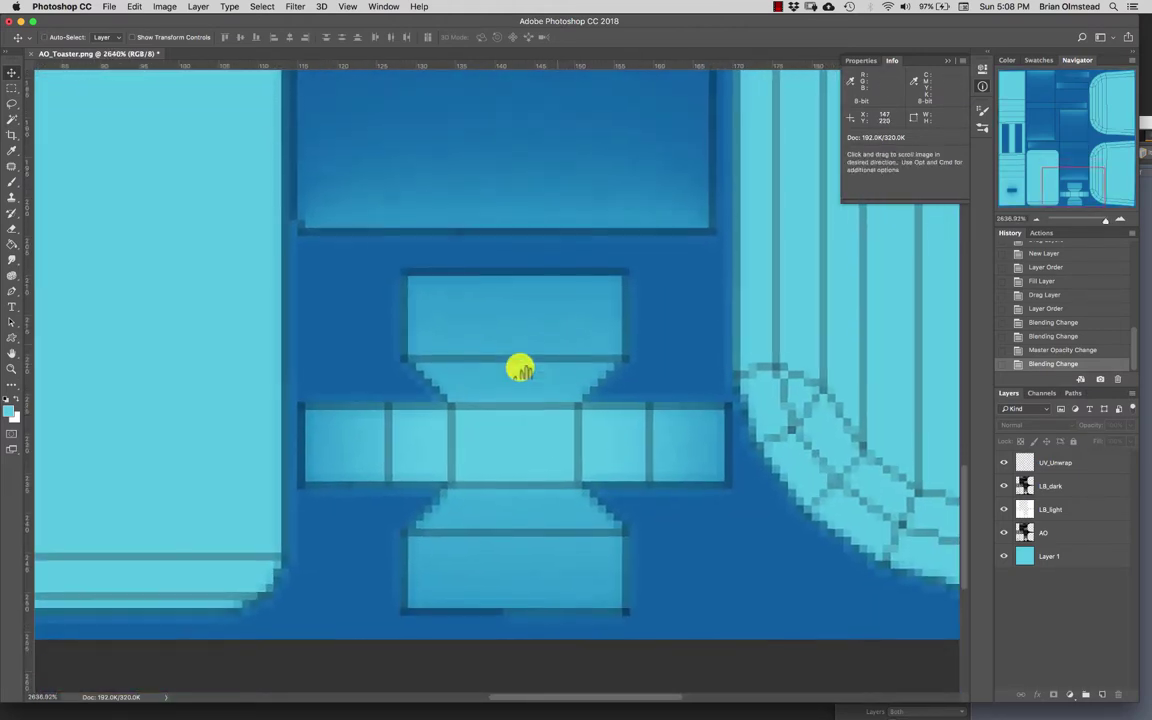
left_click(1045, 557)
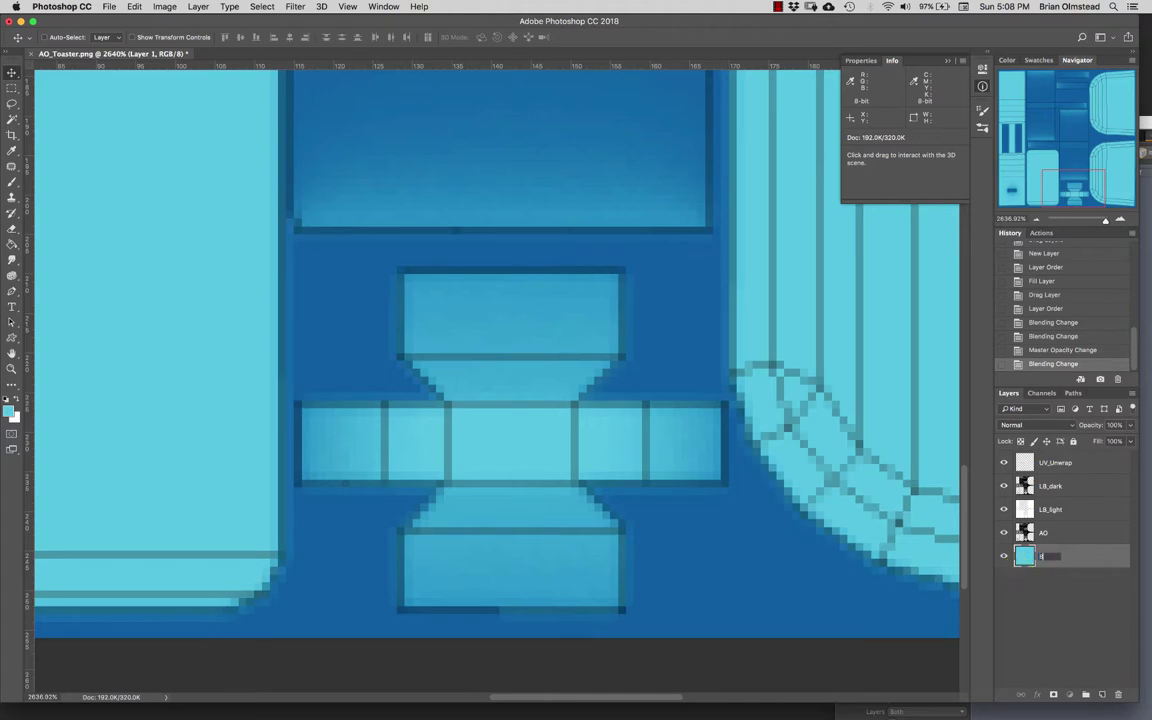
key("Return")
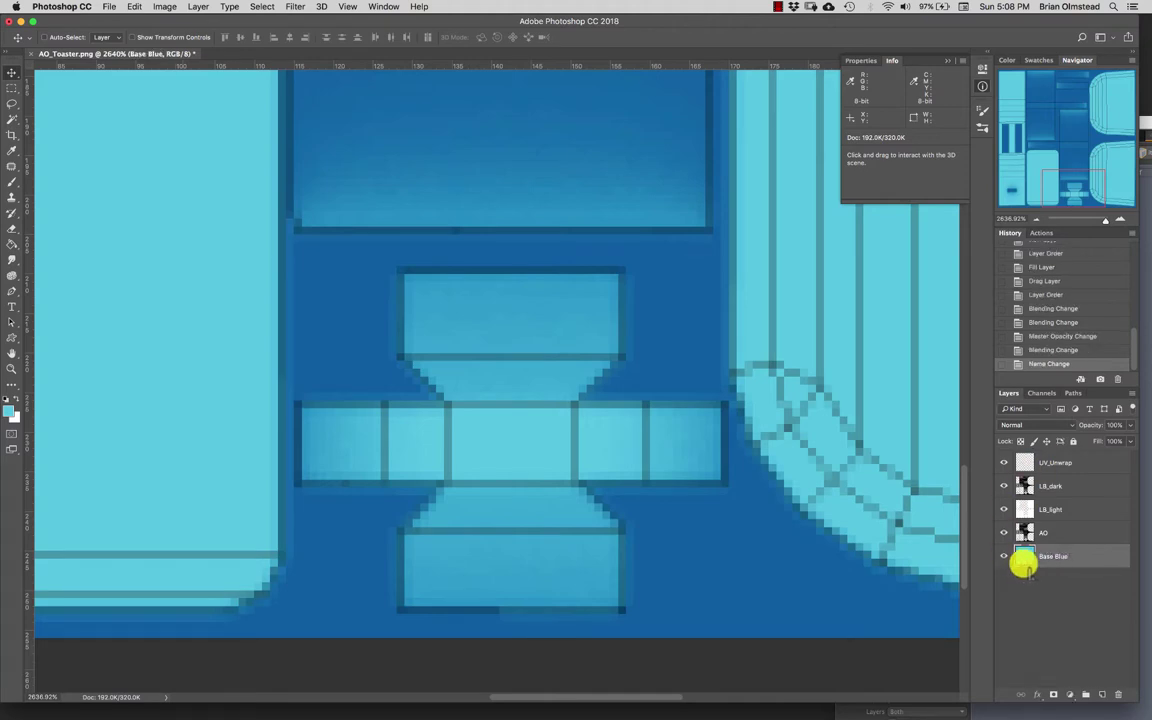
left_click(1102, 694)
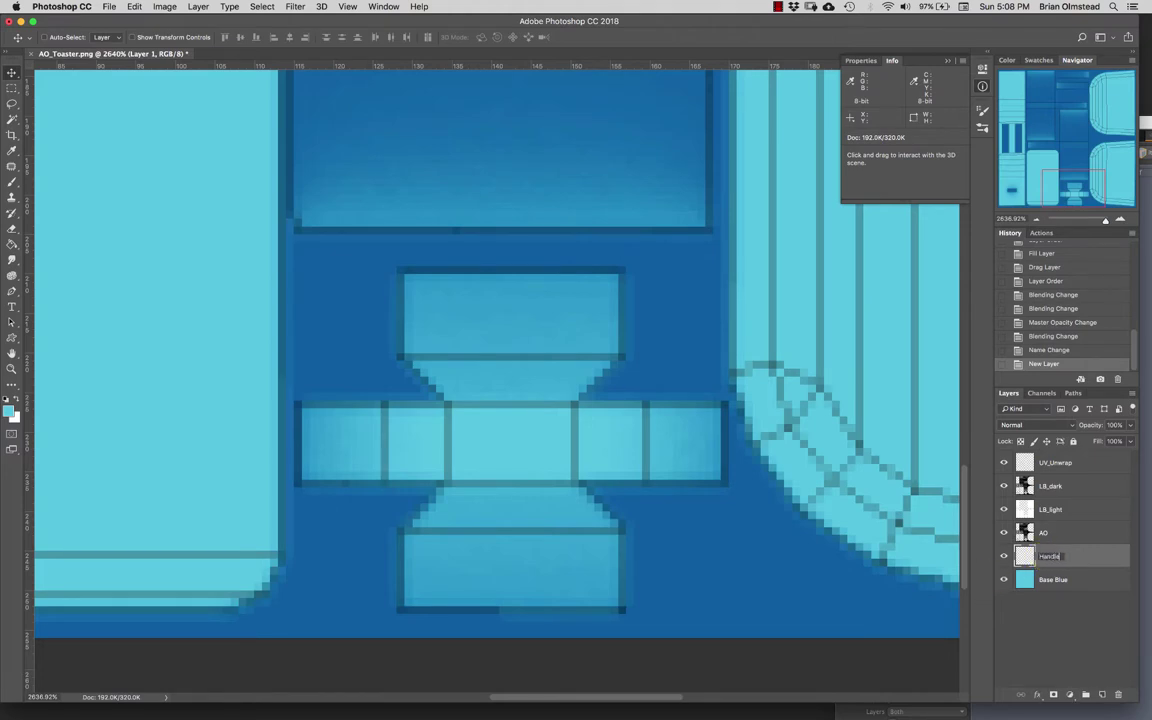
key("Return")
Step: Select the area around the handle's UV shells, about 61 by 52 px, extending it over the end of the horizontal strip
key("m")
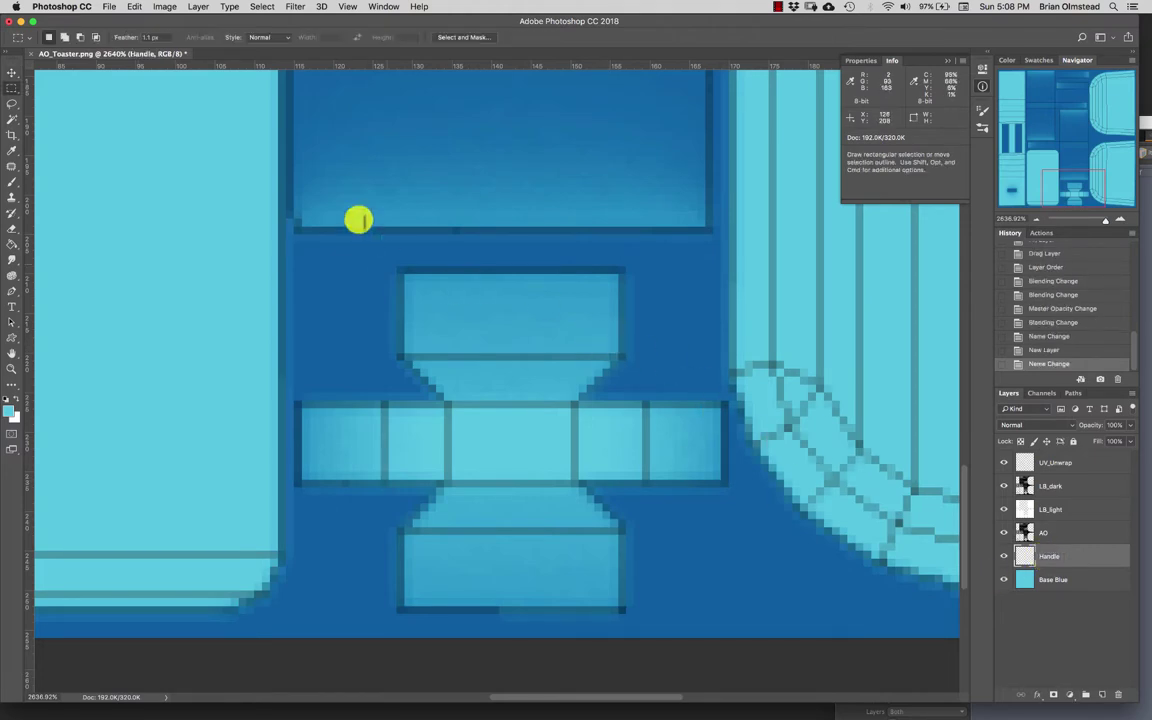
left_click_drag(289, 251, 715, 627)
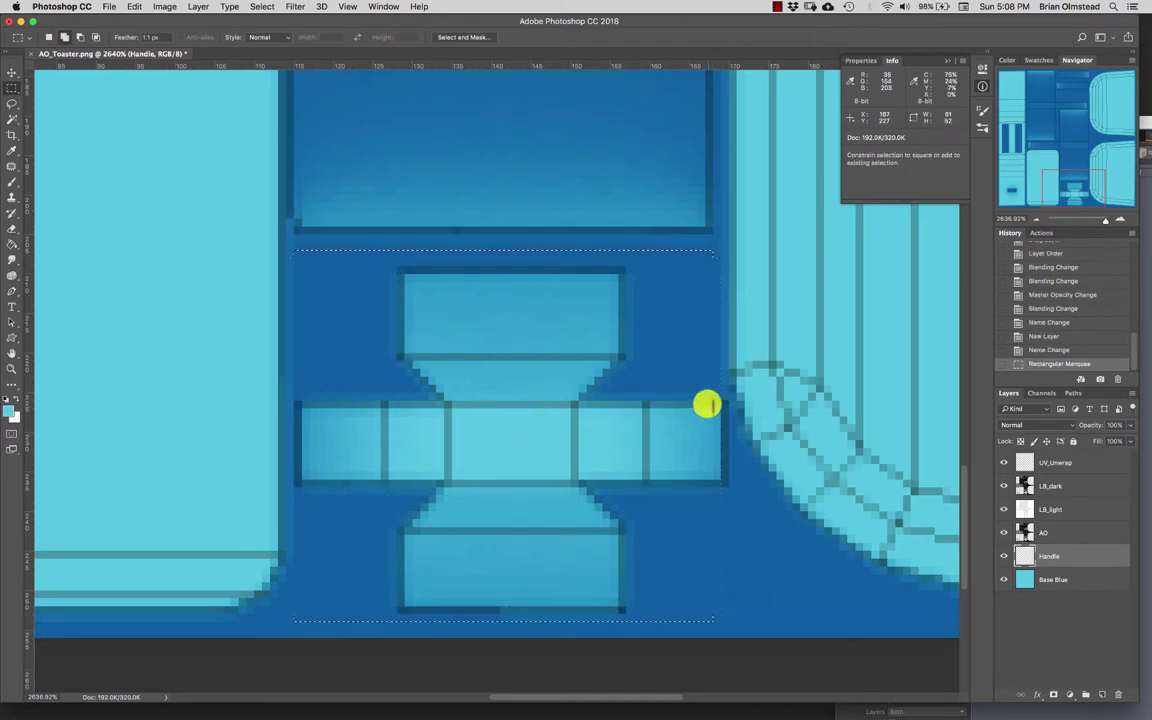
left_click_drag(710, 398, 738, 505, "shift")
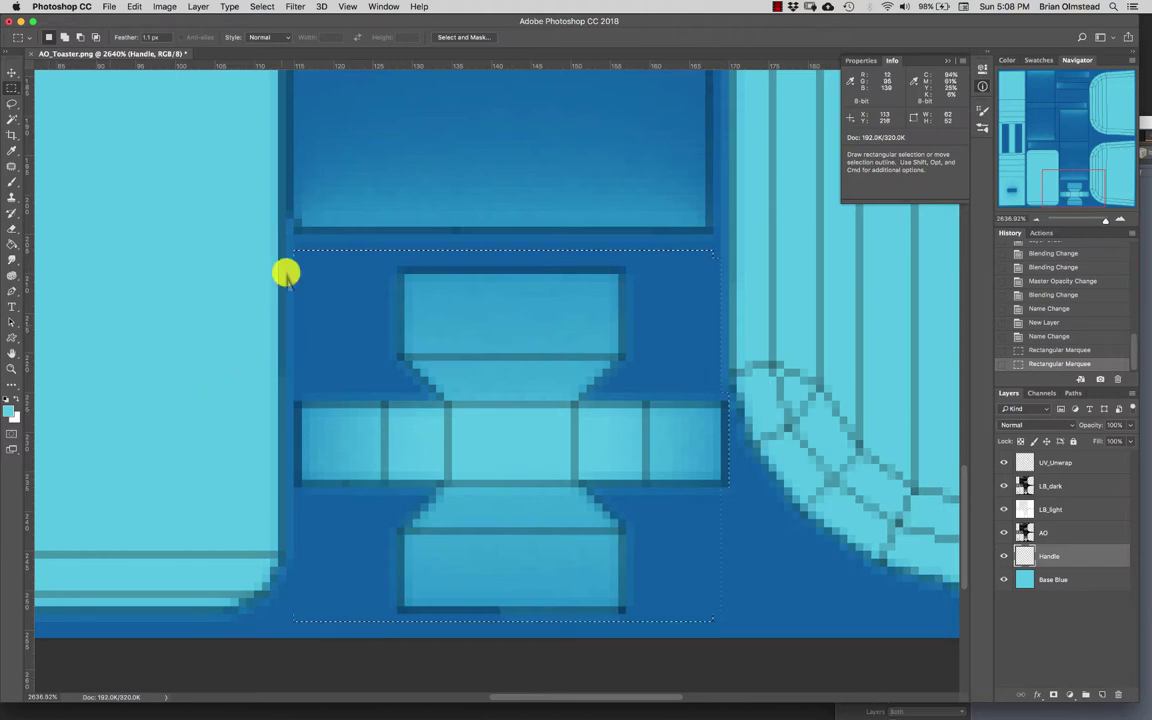
left_click_drag(236, 232, 285, 652, "alt")
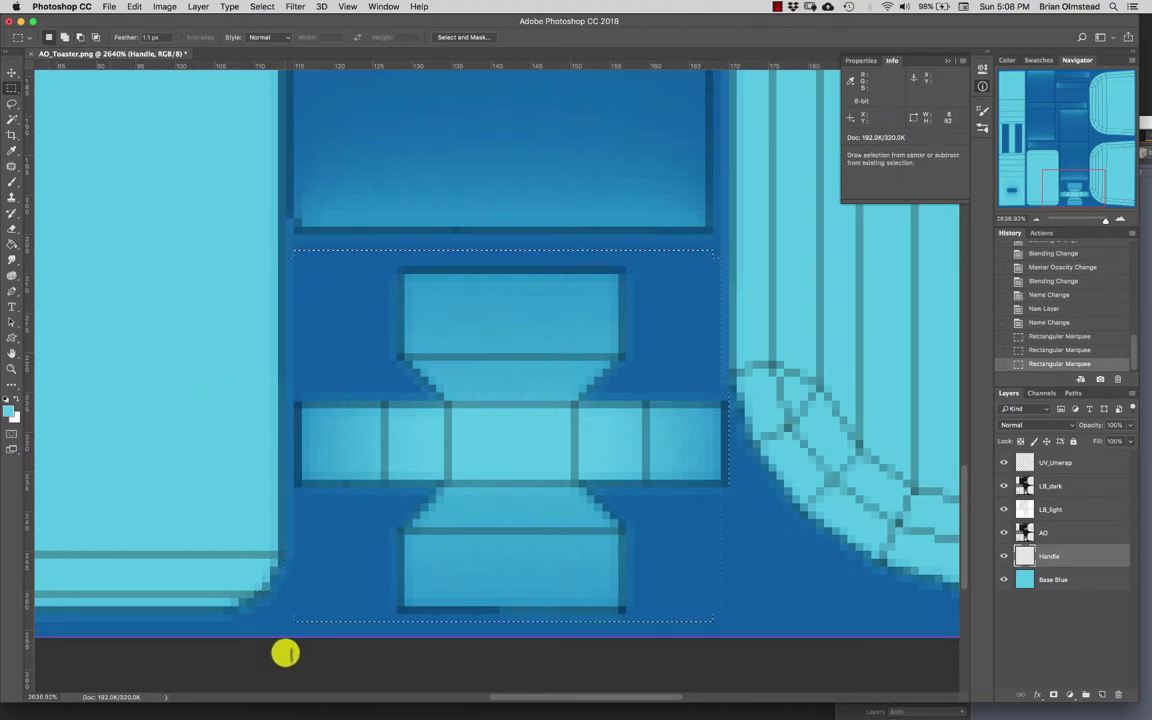
Step: Fill the handle selection on the Handle layer with a dark neutral grey foreground color, and deselect
left_click(11, 409)
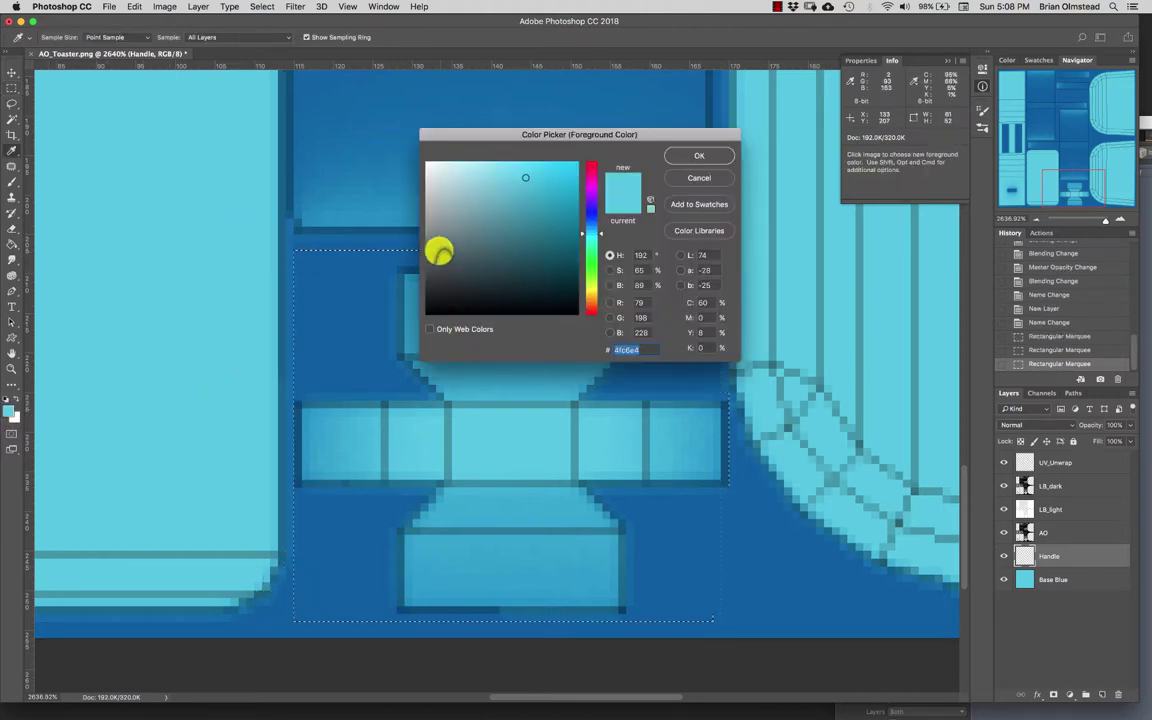
left_click_drag(437, 249, 396, 262)
left_click(690, 157)
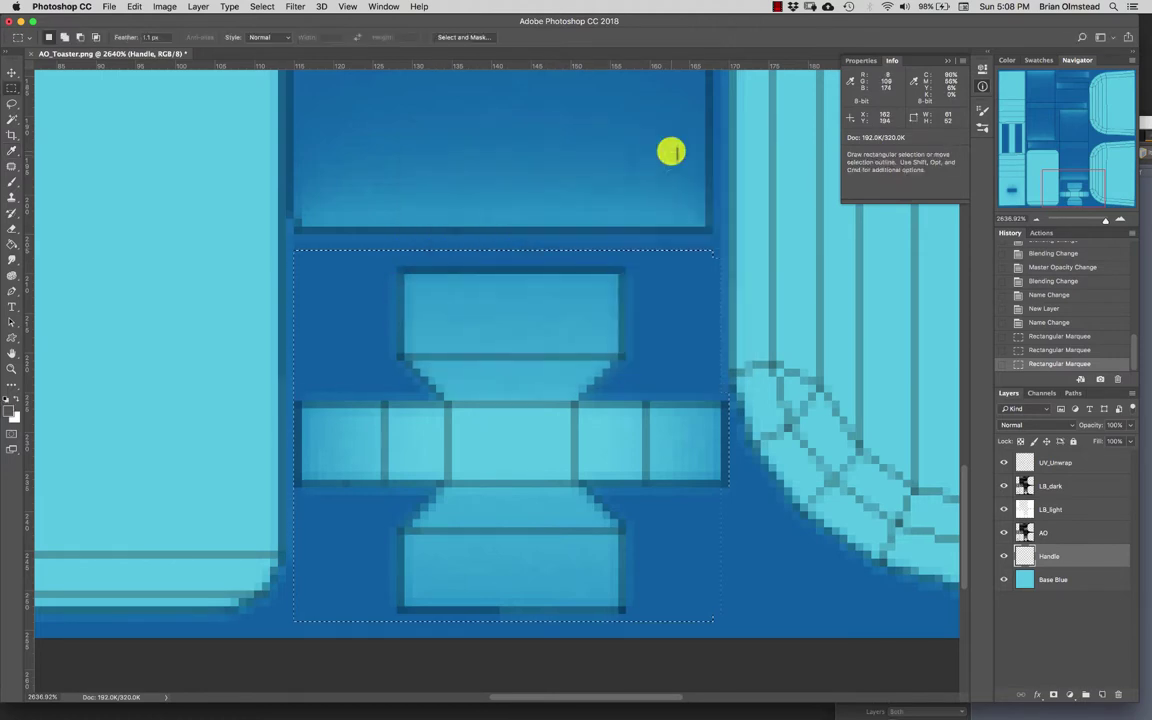
key("alt+BackSpace")
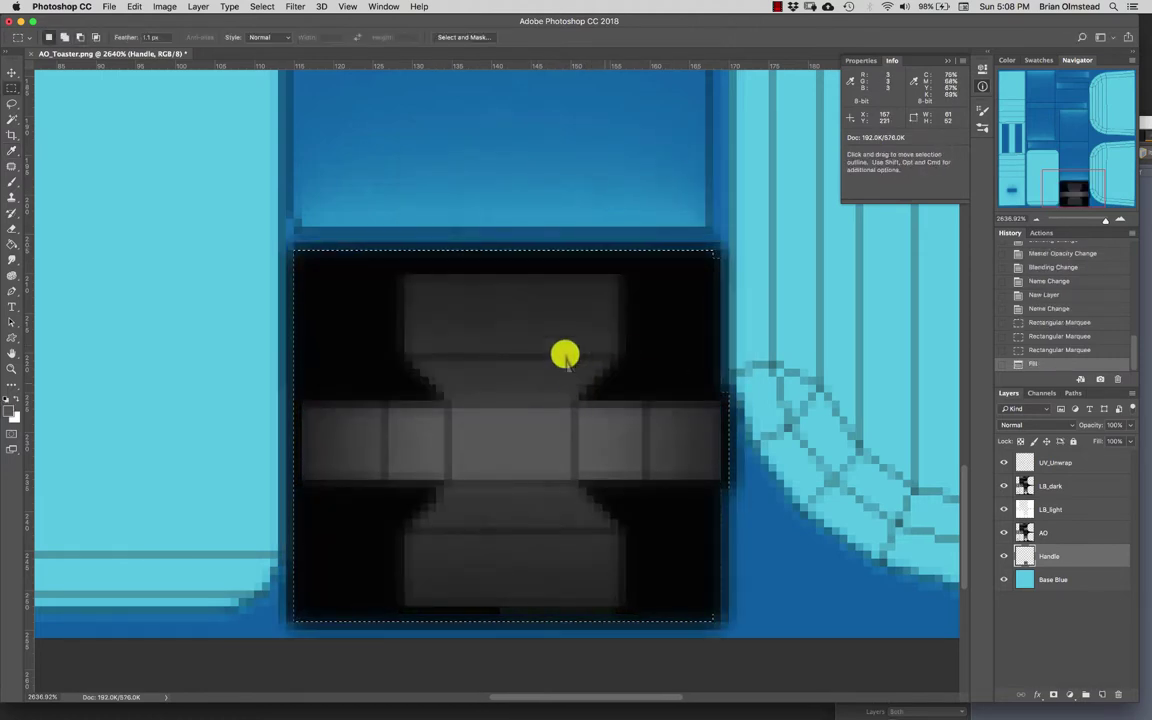
left_click_drag(487, 424, 460, 408, "super")
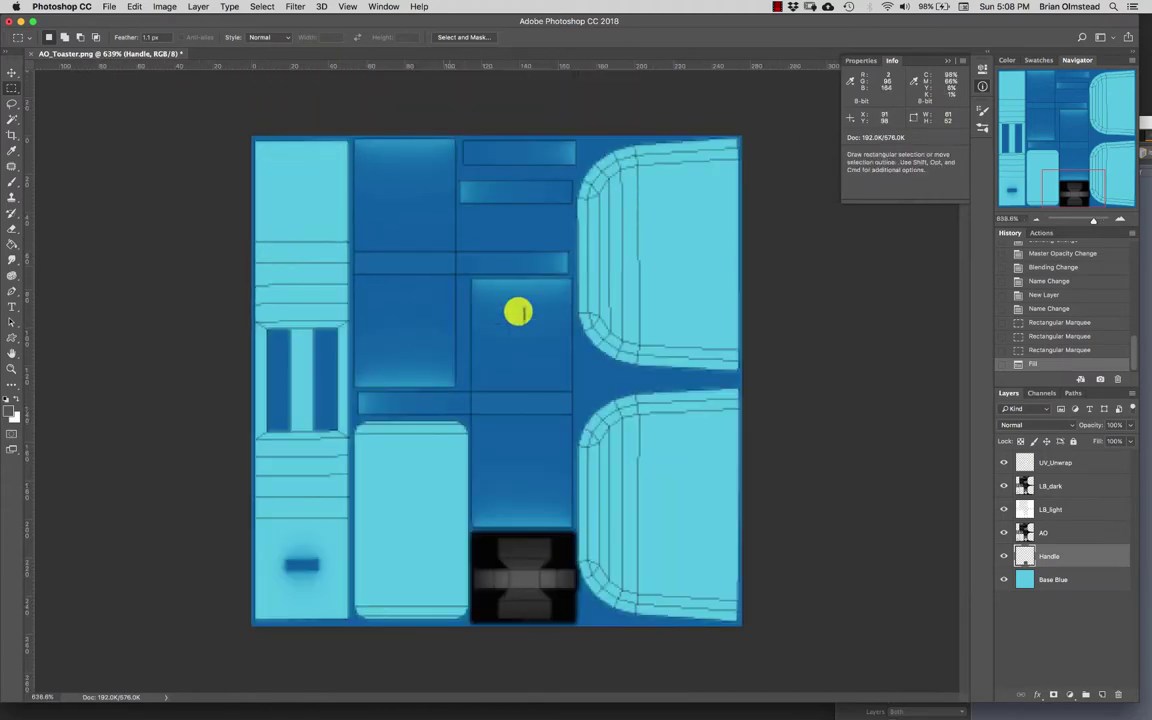
key("super+d")
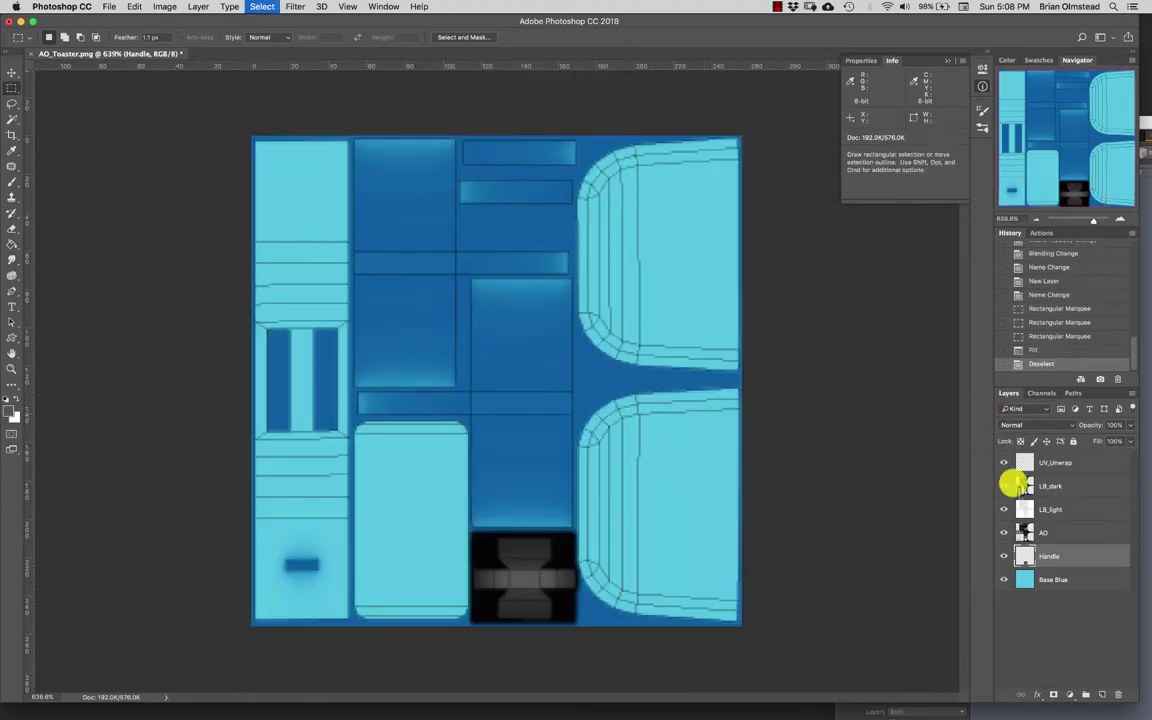
Step: Hide the UV_Unwrap wireframe and save the layered file to the Desktop as Toaster_Dif.psd with Maximize Compatibility on
left_click(1004, 462)
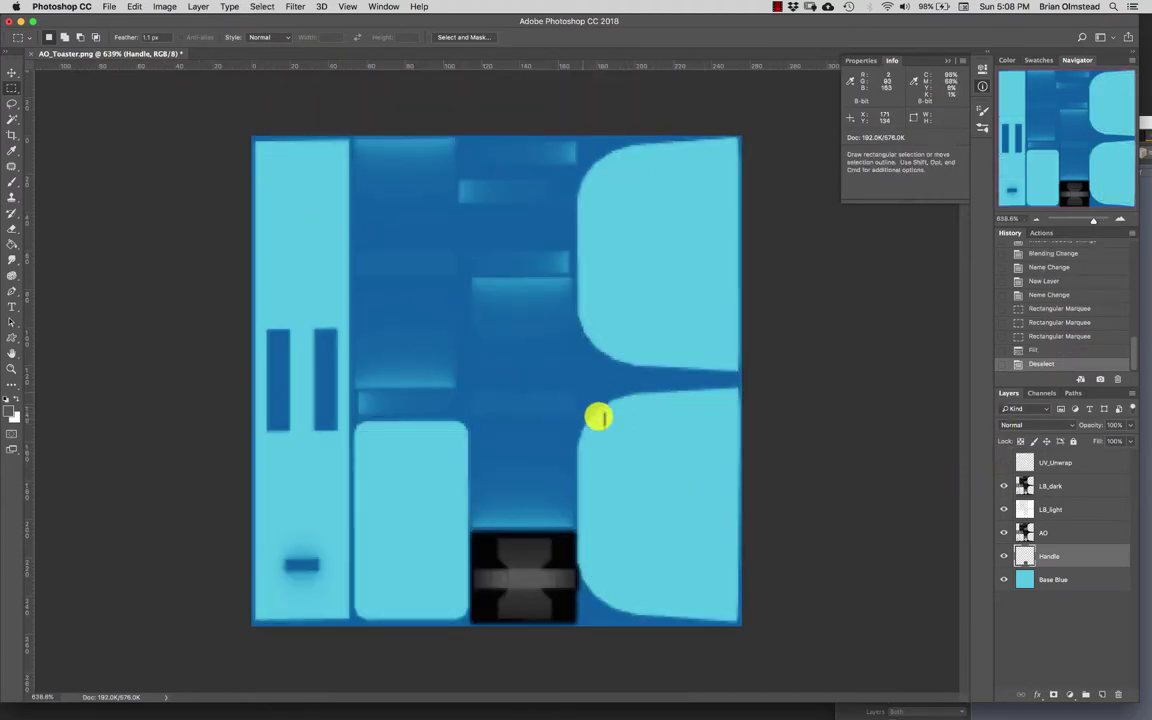
key("super+shift+s")
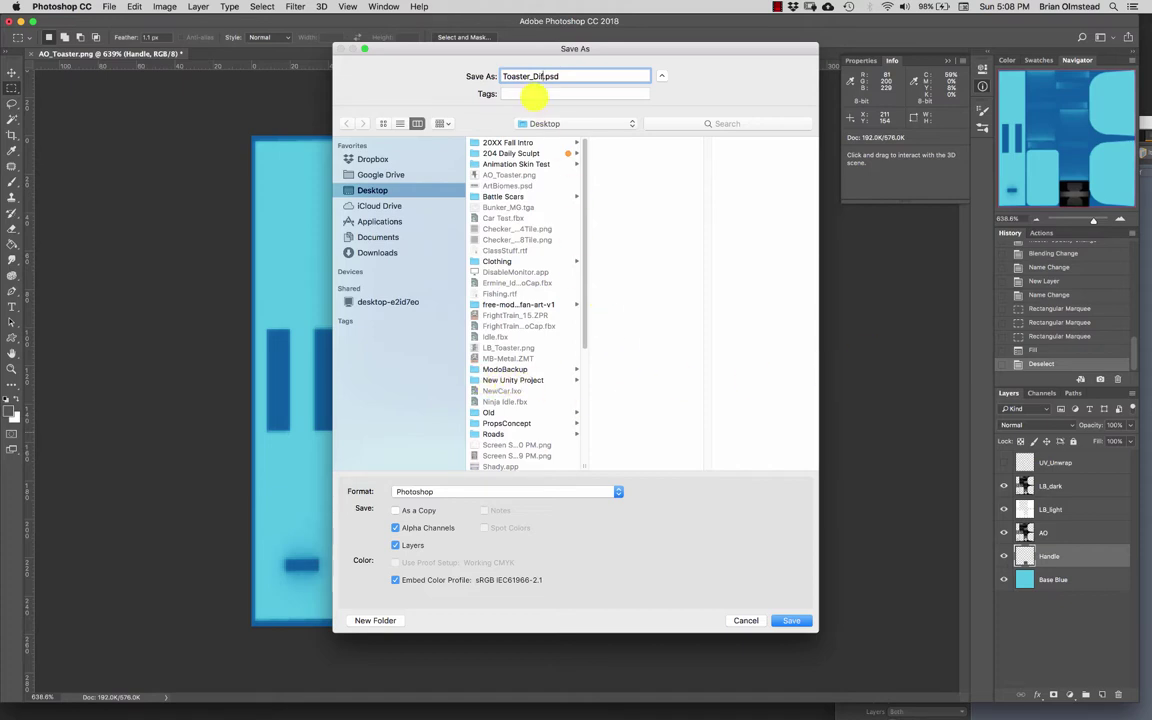
left_click(790, 620)
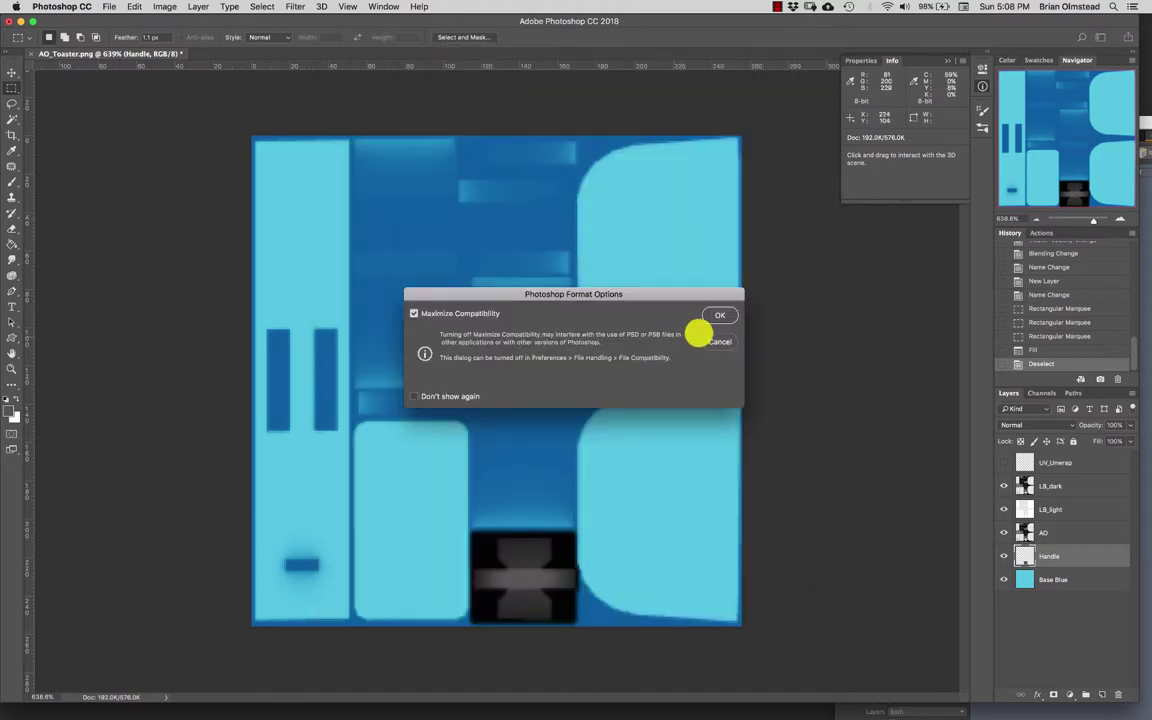
left_click(716, 318)
Step: Save a PNG copy of the texture to the Desktop as Toaster_Dif.png
key("super+shift+s")
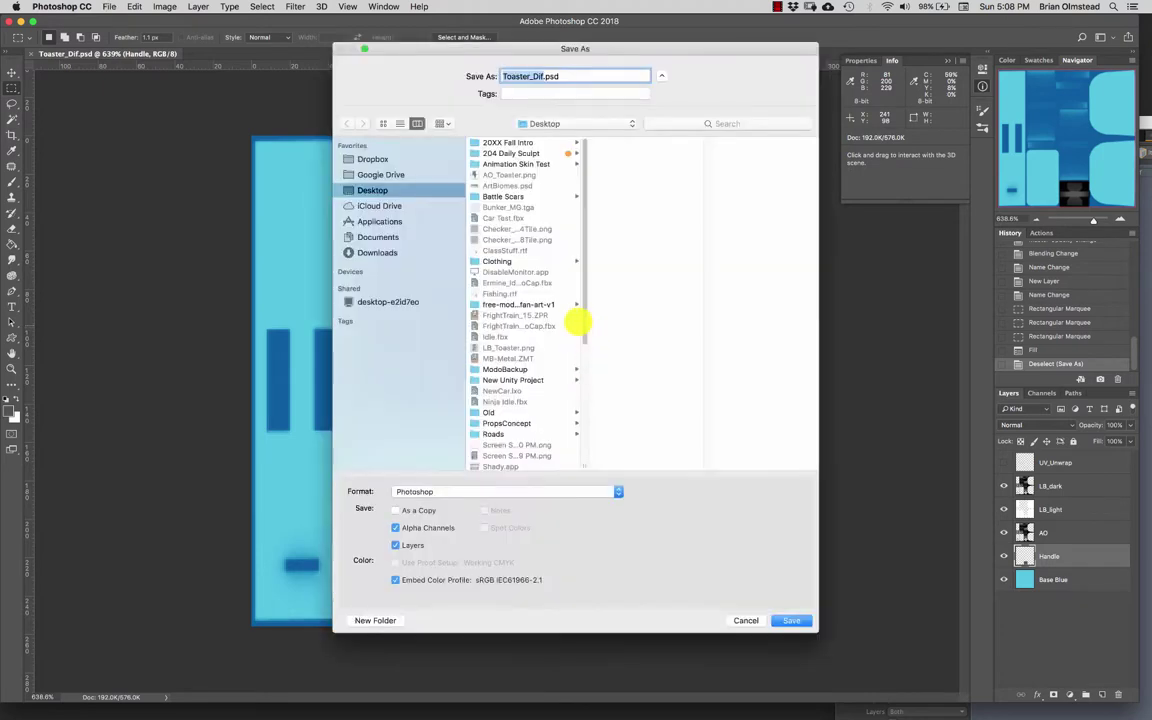
left_click(497, 491)
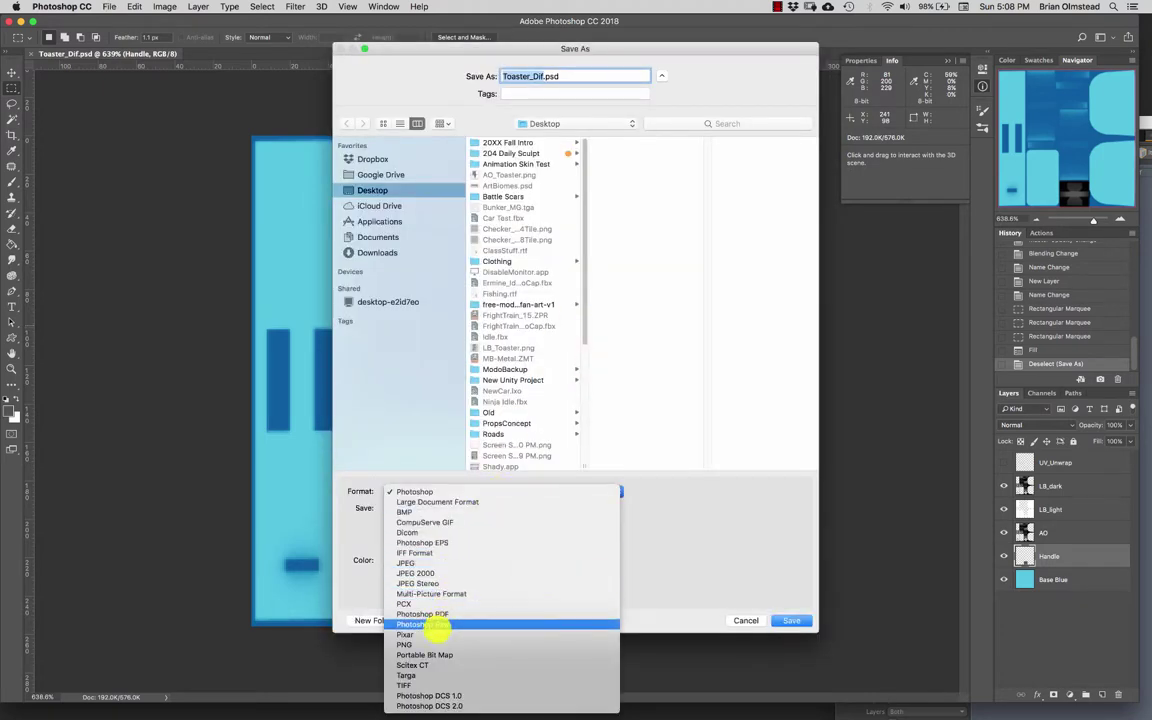
left_click(415, 644)
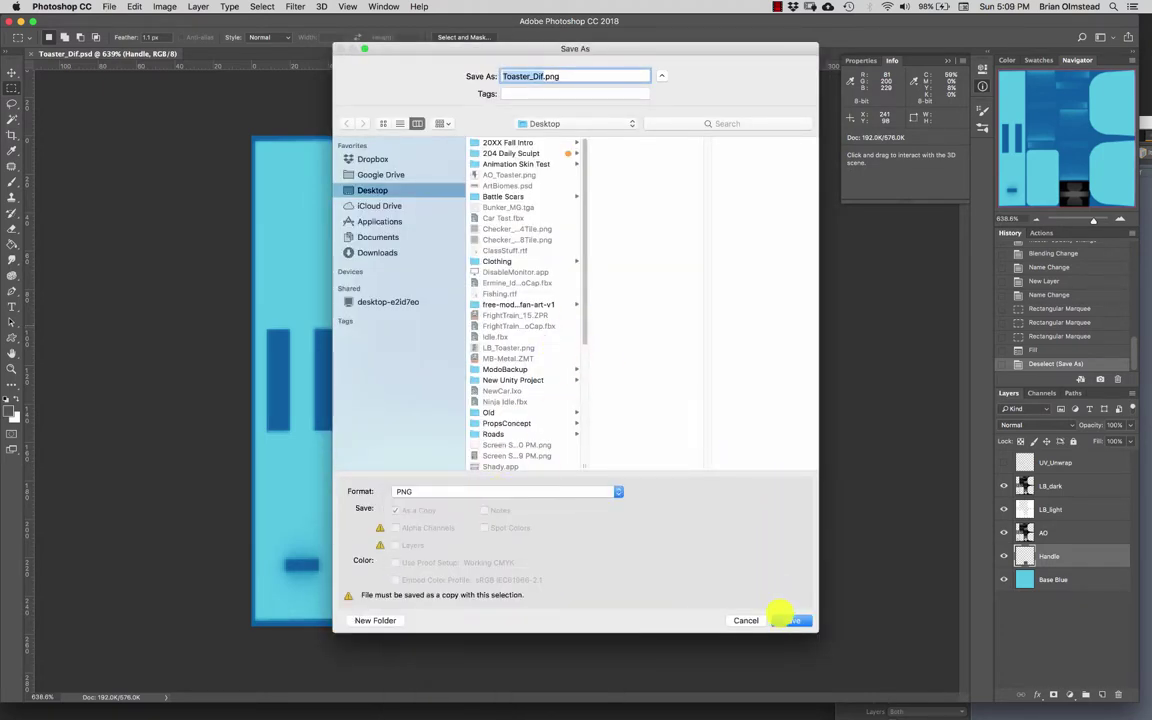
left_click(790, 621)
left_click(640, 321)
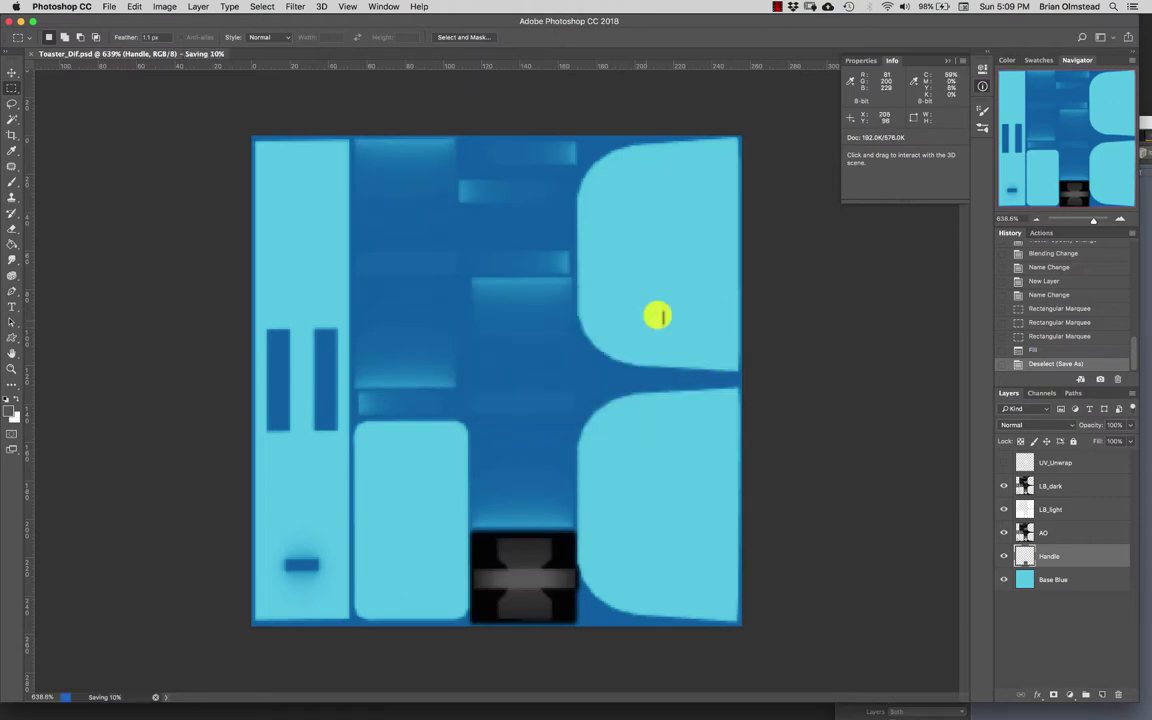
Step: Switch to MODO and add Toaster_Dif.png from the desktop to the Toaster material in the Shader Tree
left_click(20, 20)
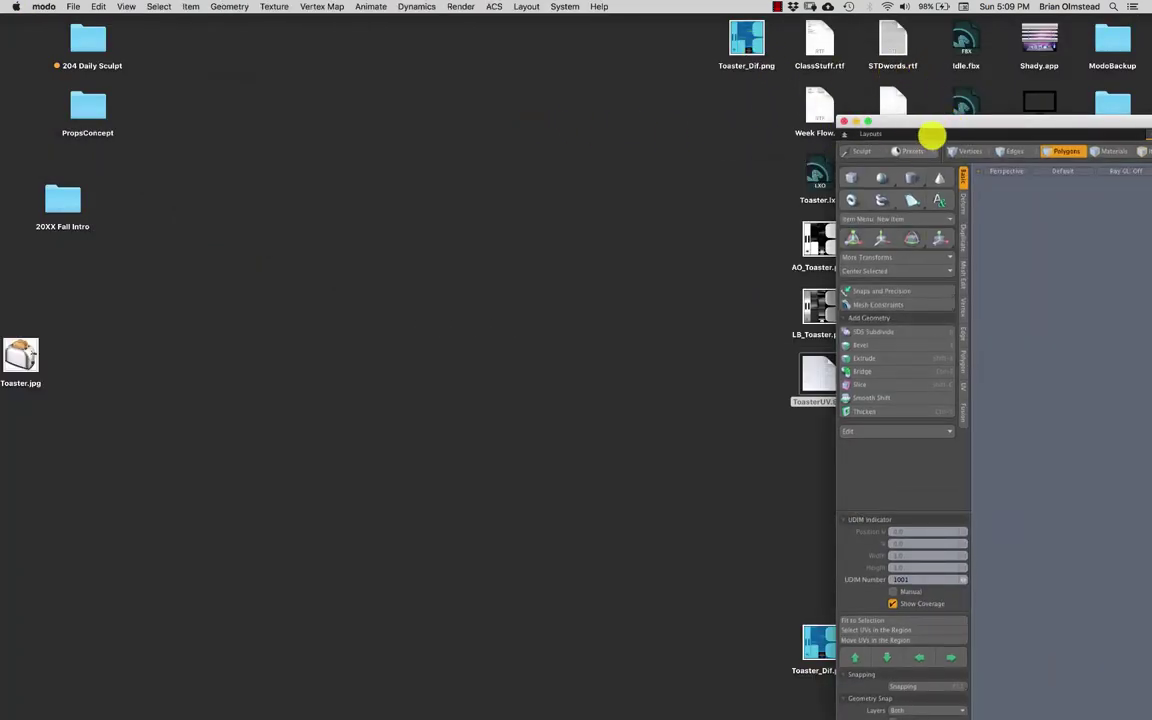
left_click_drag(962, 118, 139, 98)
left_click_drag(800, 100, 689, 82)
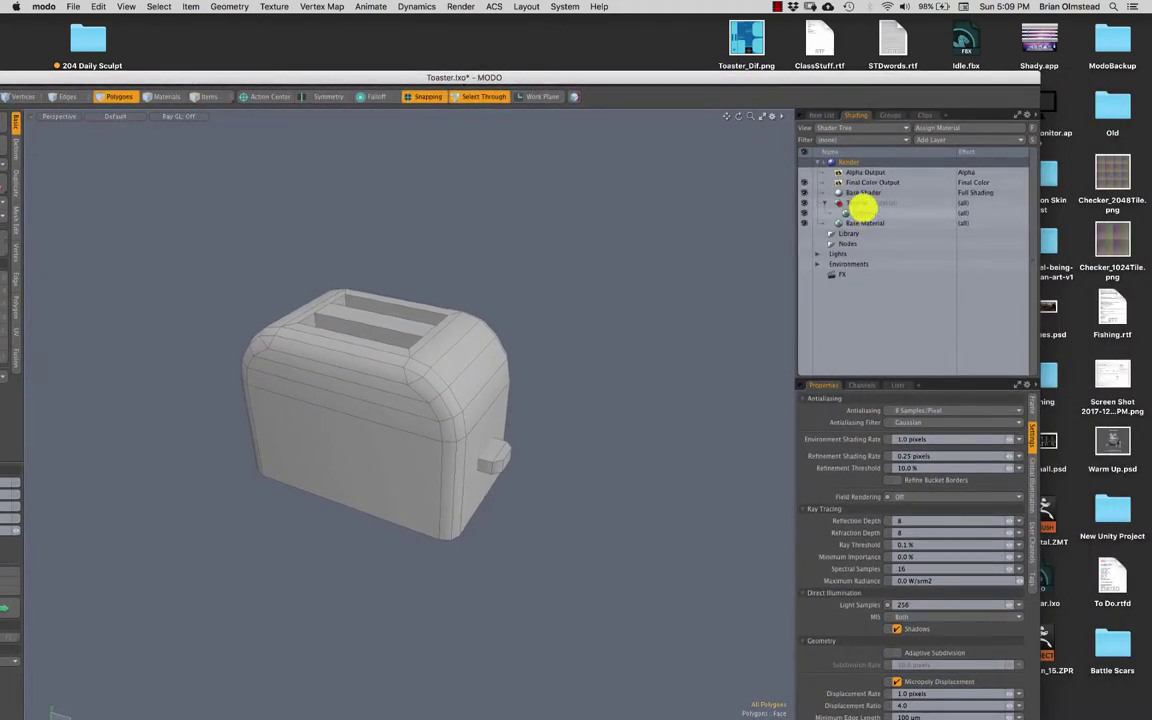
left_click_drag(745, 47, 892, 206)
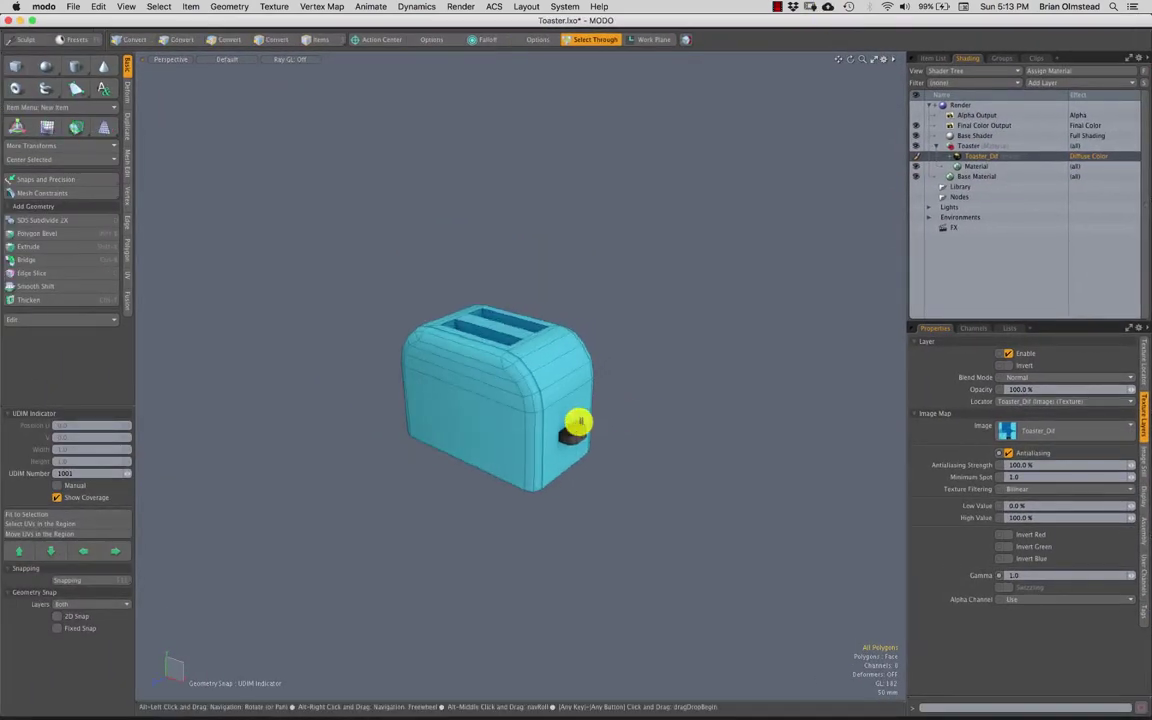
Step: Isolate the handle's polygons and examine the diffuse texture on them up close
left_click_drag(571, 429, 581, 380, "alt")
scroll(558, 352, "up", 5)
scroll(537, 411, "up", 4)
key("3")
double_click(497, 377)
key("shift+h")
left_click(684, 355)
left_click_drag(684, 355, 595, 218, "alt")
scroll(578, 376, "up", 4)
left_click(548, 273)
left_click_drag(548, 273, 454, 297, "alt")
key("Delete")
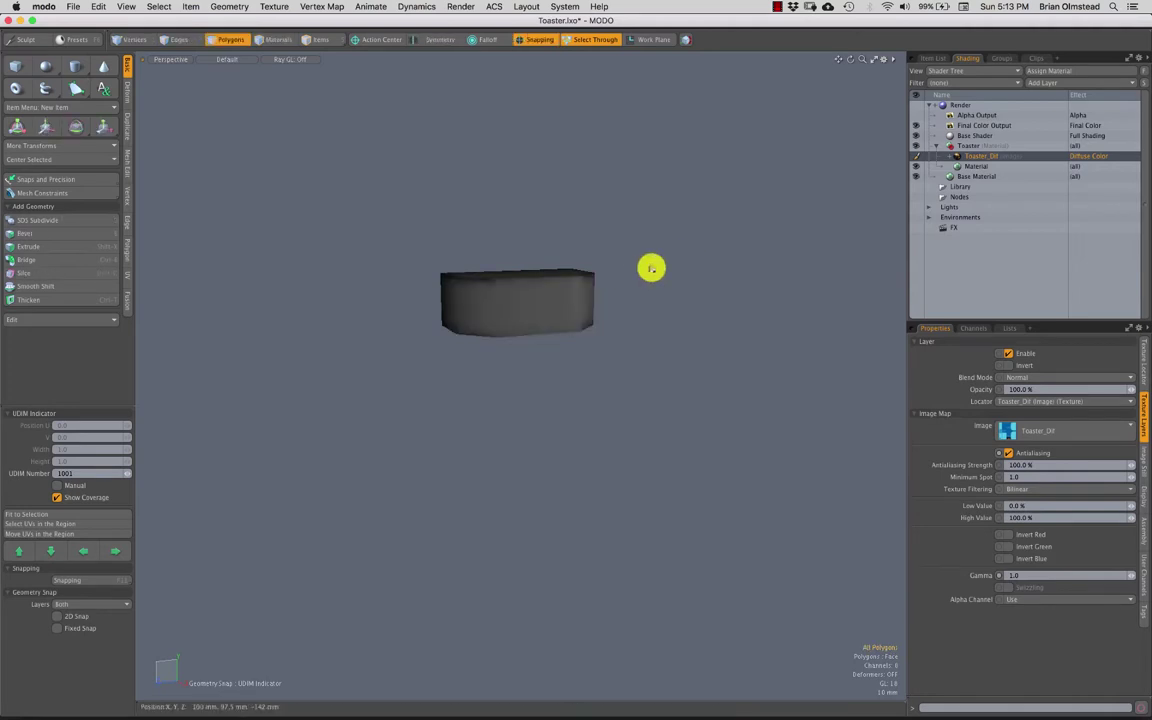
Step: Restore the full toaster, select edges on the dark seam around the side panel, and inspect them against the texture in the UV Editor
mouse_move(653, 265)
left_mouse_down("alt")
mouse_move(612, 378)
mouse_move(583, 355)
mouse_move(586, 329)
mouse_move(523, 376)
mouse_move(529, 341)
mouse_move(543, 363)
mouse_move(538, 310)
left_mouse_up("alt")
right_click_drag(569, 353, 545, 350)
mouse_move(535, 352)
left_mouse_down("alt")
mouse_move(571, 380)
mouse_move(527, 419)
mouse_move(496, 347)
mouse_move(457, 321)
left_mouse_up("alt")
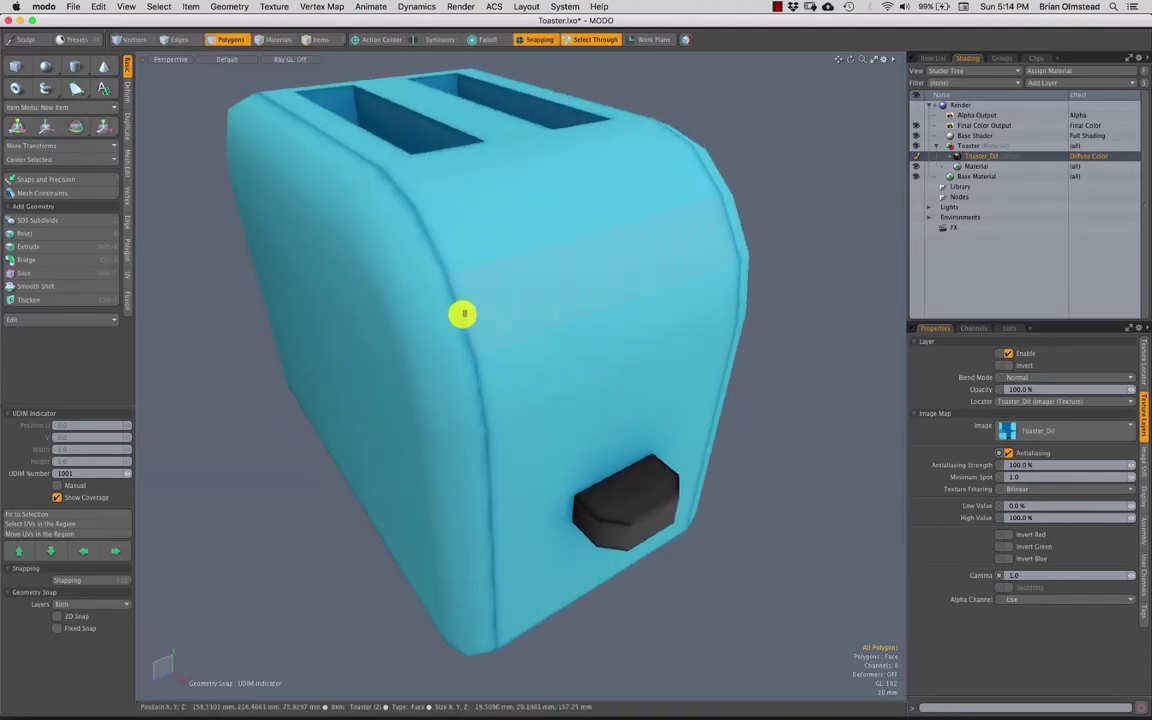
left_click_drag(446, 256, 400, 192)
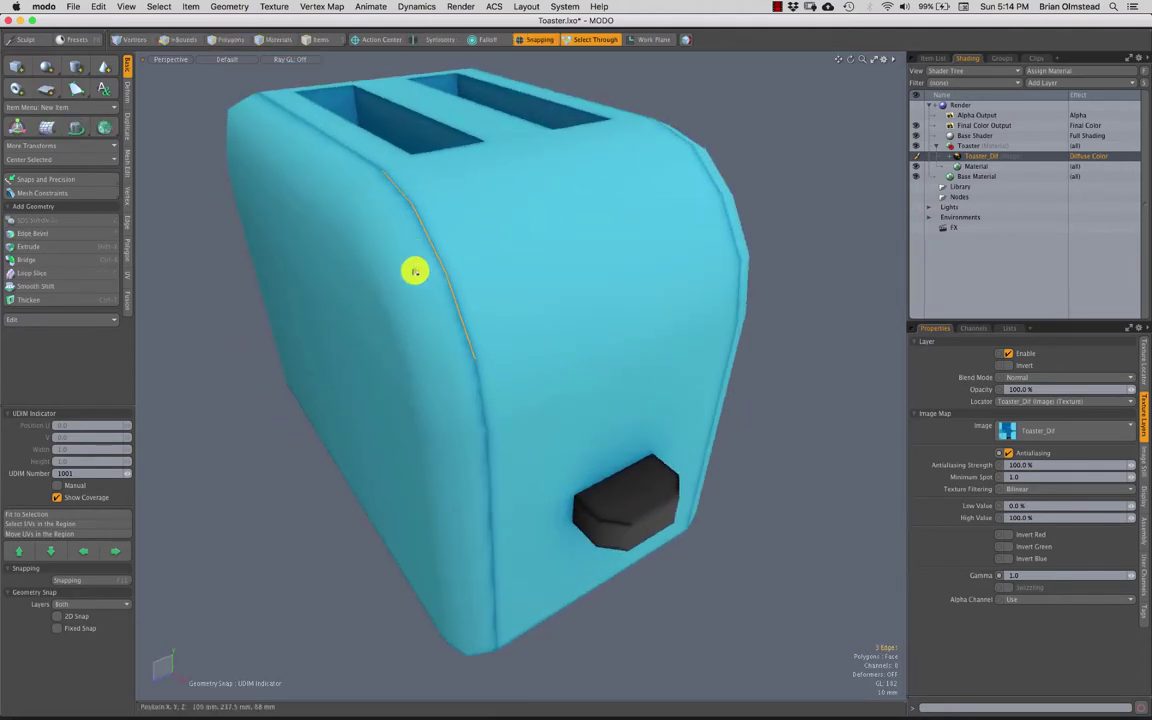
left_click_drag(415, 271, 540, 311, "alt")
key("F2")
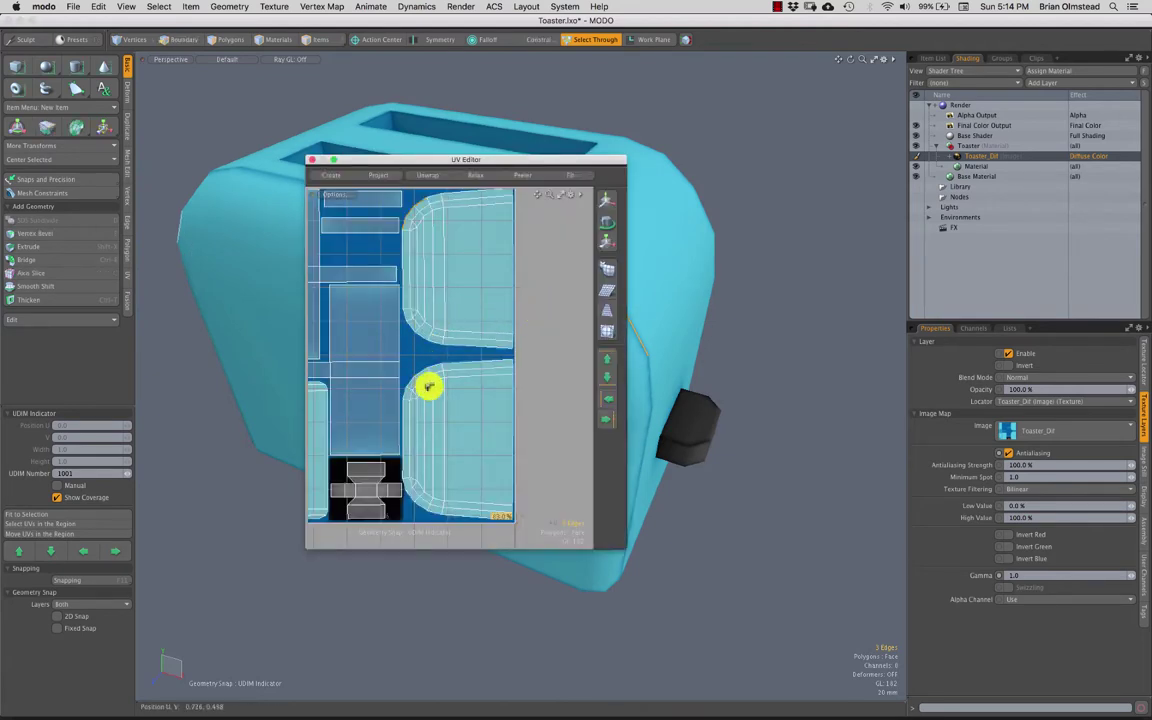
left_click_drag(428, 387, 432, 338, "ctrl+alt")
left_click_drag(432, 338, 465, 360, "alt")
left_click_drag(442, 278, 467, 313, "ctrl+alt")
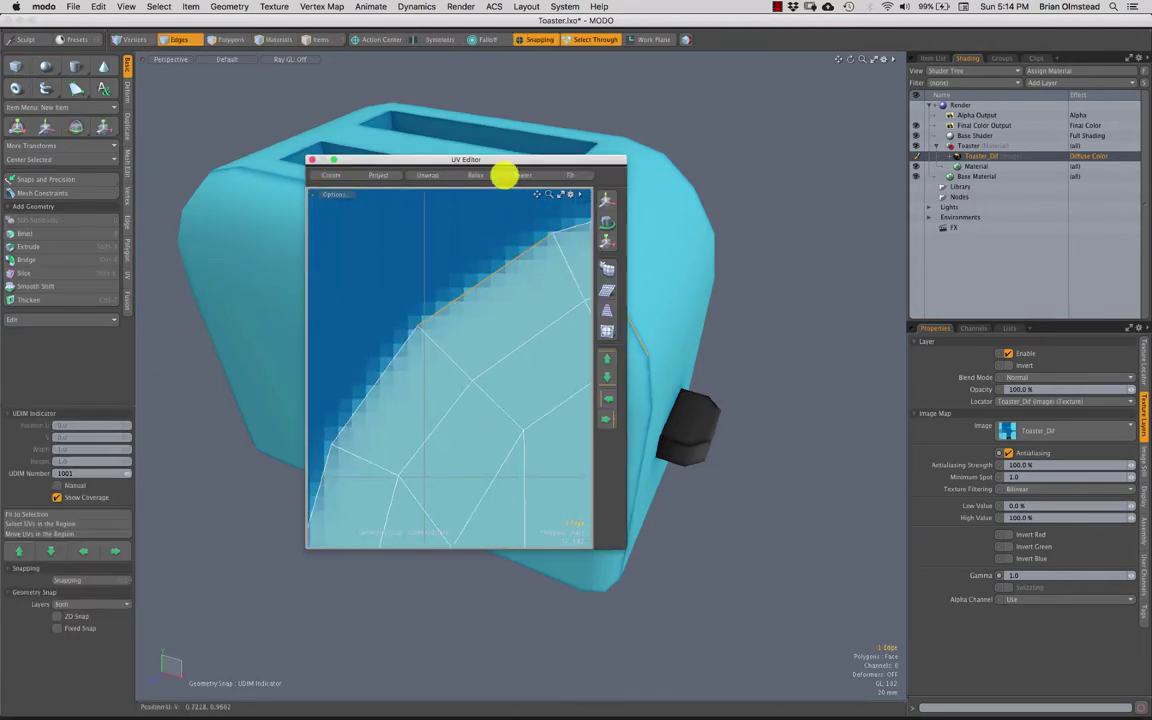
left_click_drag(504, 160, 508, 162)
left_click(315, 161)
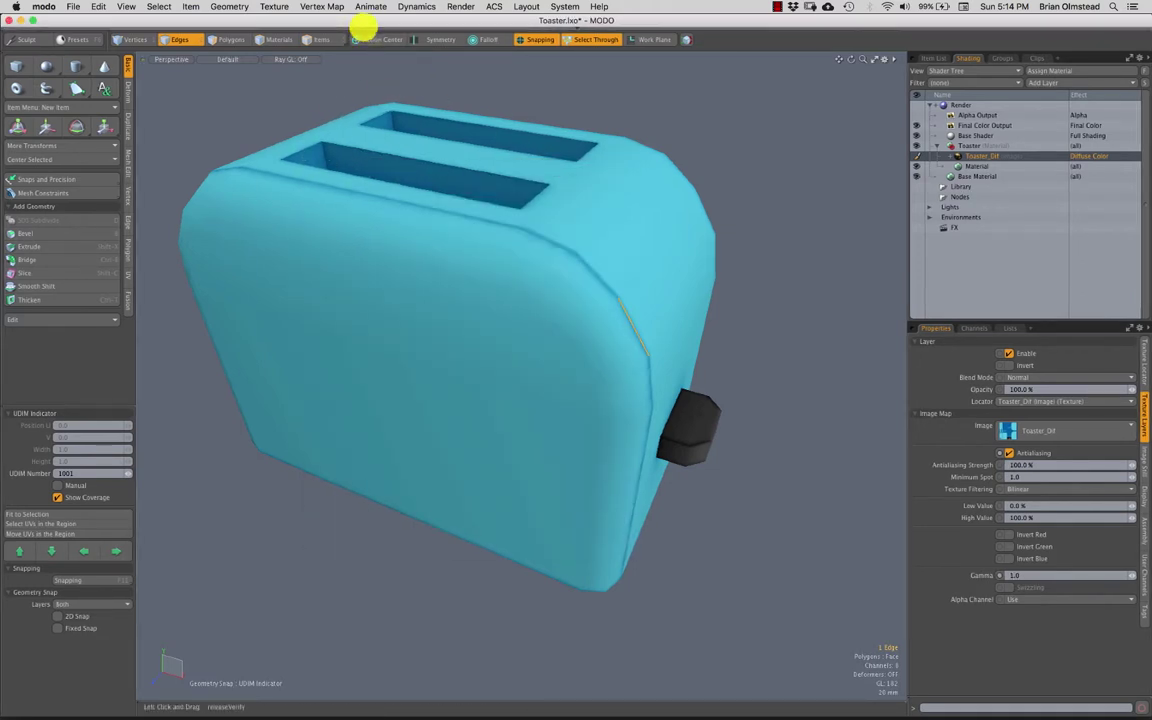
Step: Switch to the UVEdit layout and frame the side panel's rounded corner in the UV view
left_click(360, 26)
left_click(431, 33)
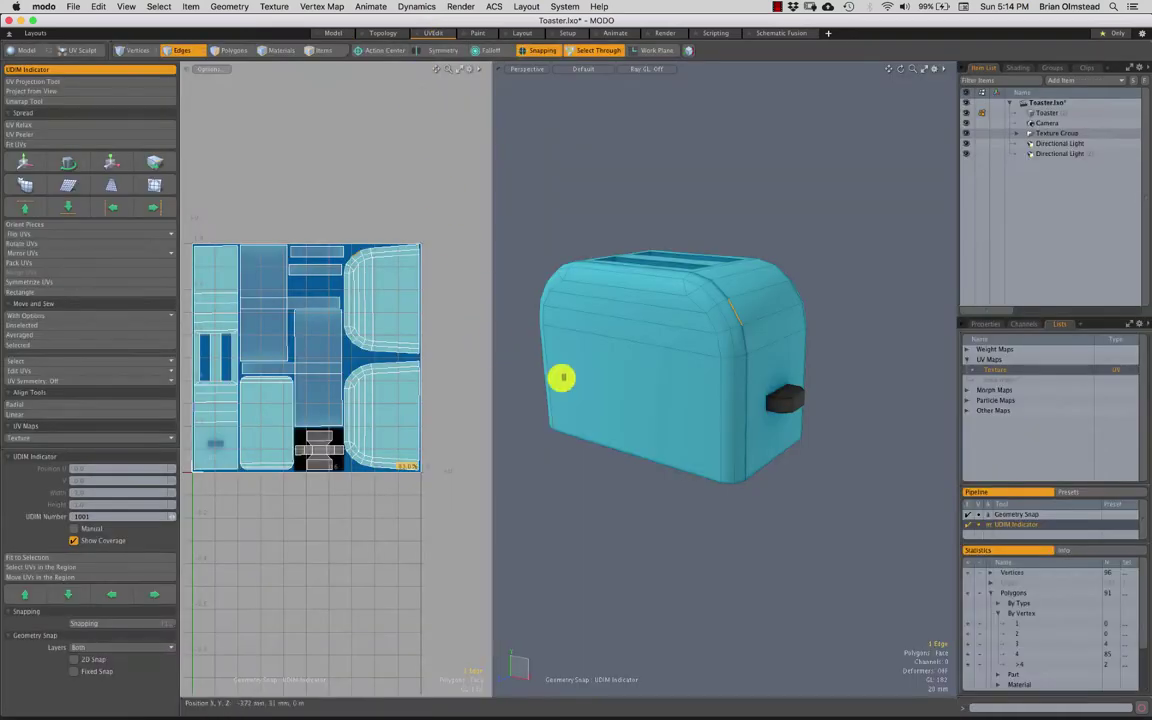
scroll(347, 342, "up", 10)
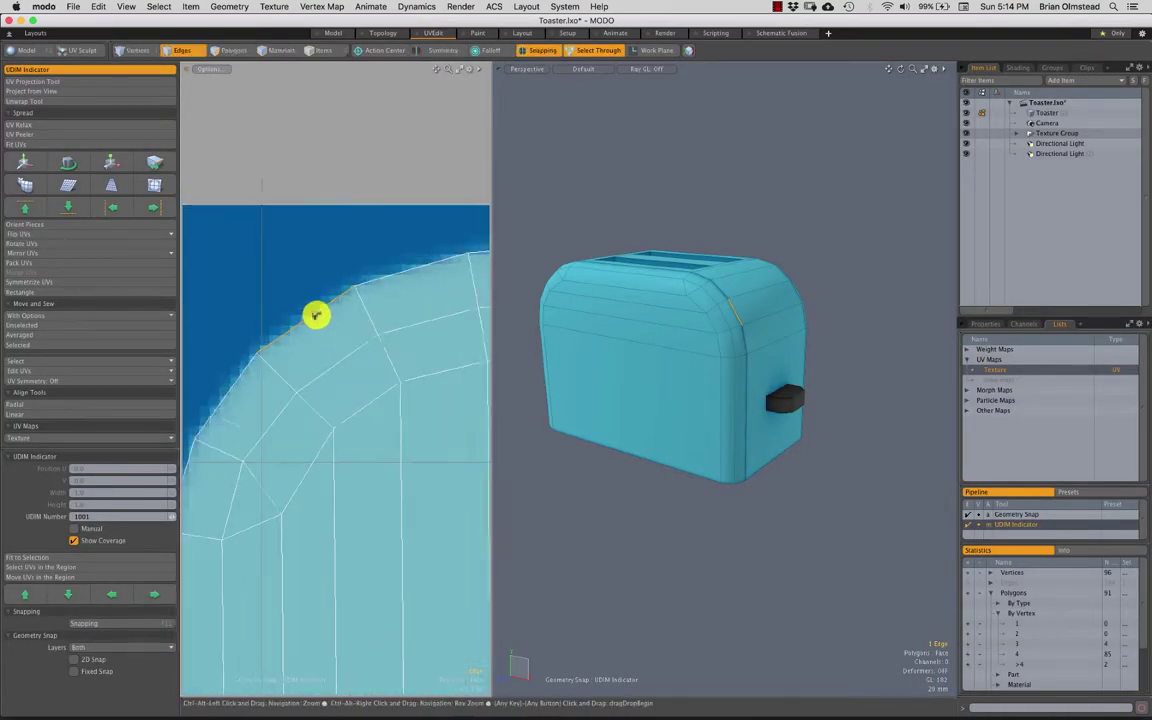
left_click_drag(311, 336, 299, 300, "ctrl+alt")
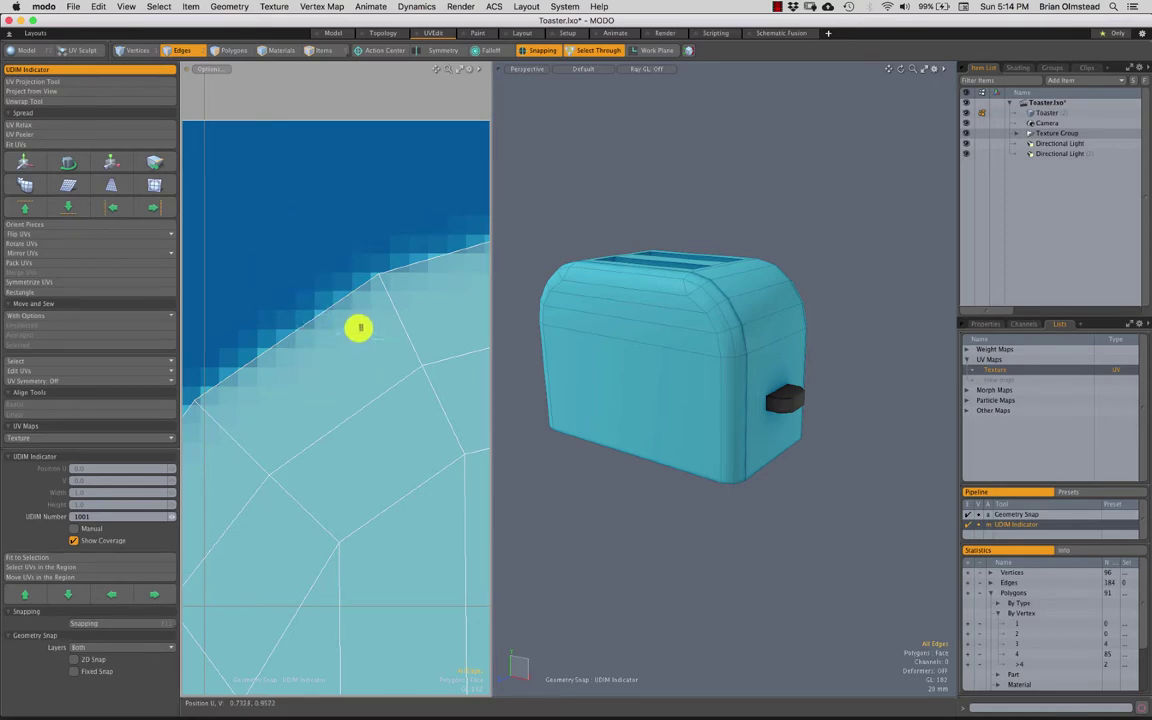
Step: Compare the side panel's dark seam on the model with the blurred texture pixels along its UV island border
left_click_drag(676, 401, 688, 381, "alt")
scroll(688, 381, "up", 5)
scroll(378, 361, "down", 4)
left_click_drag(378, 361, 312, 297, "alt+shift")
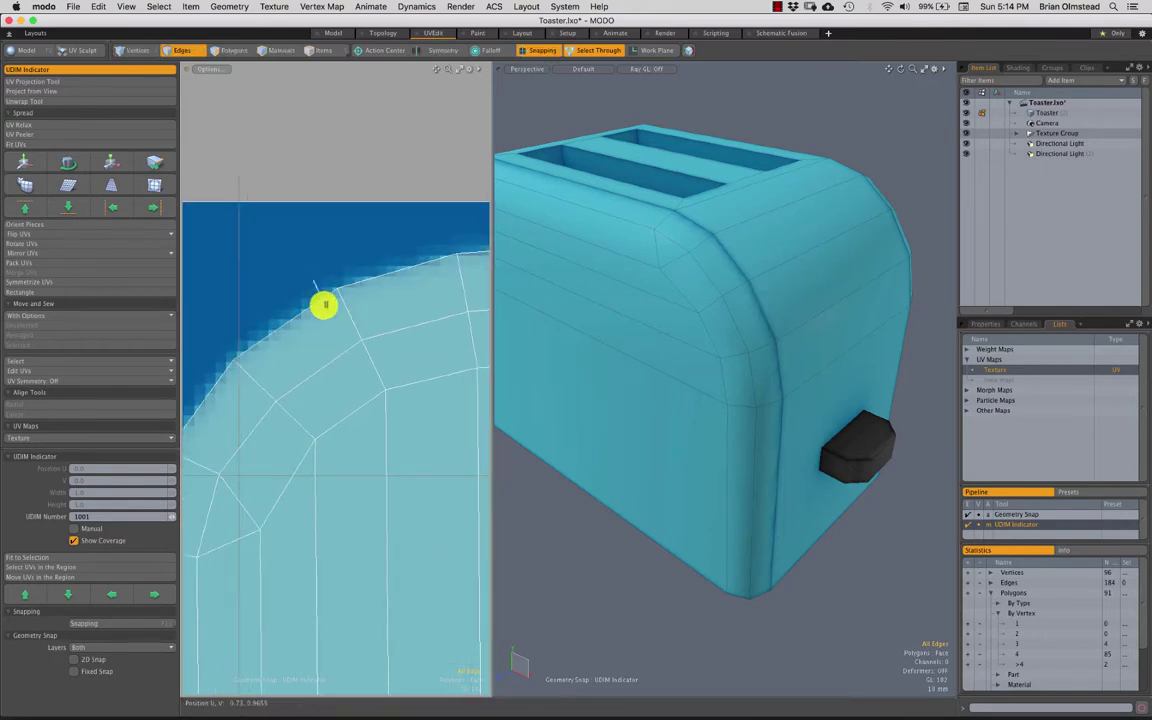
mouse_move(324, 343)
left_mouse_down("ctrl+alt")
mouse_move(316, 314)
mouse_move(308, 361)
mouse_move(314, 329)
left_mouse_up("ctrl+alt")
left_click_drag(702, 339, 696, 283, "alt")
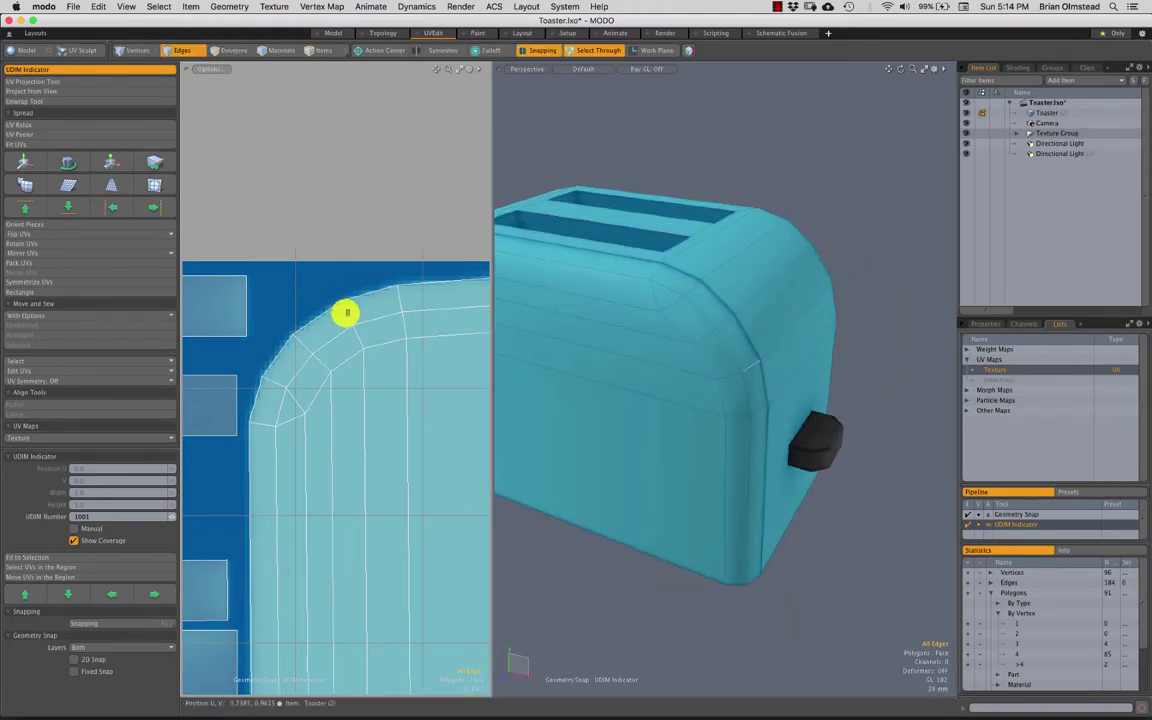
left_click_drag(360, 345, 352, 314, "ctrl+alt")
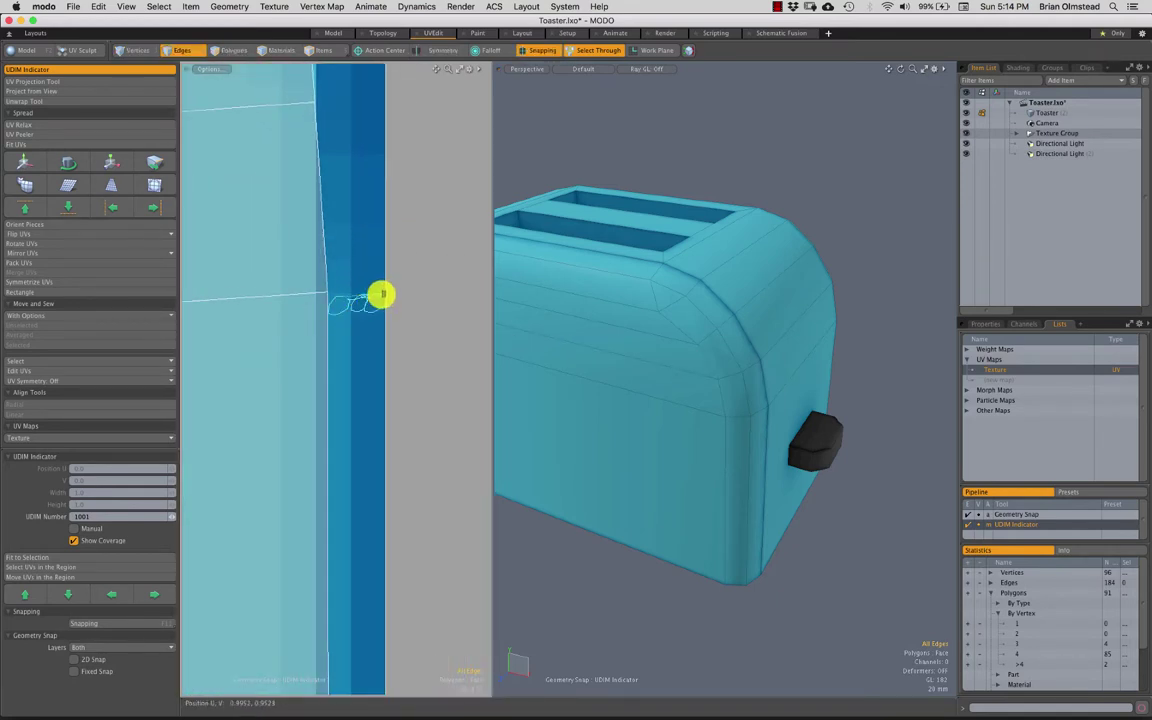
left_click_drag(365, 301, 316, 275, "ctrl+alt")
left_click_drag(656, 320, 618, 335, "alt")
Step: Select the side panel's polygons and the border edge at its rounded corner in the UV map
key("3")
double_click(390, 394)
left_click_drag(390, 394, 343, 304, "ctrl+alt")
key("2")
left_click_drag(343, 304, 417, 296, "ctrl+alt")
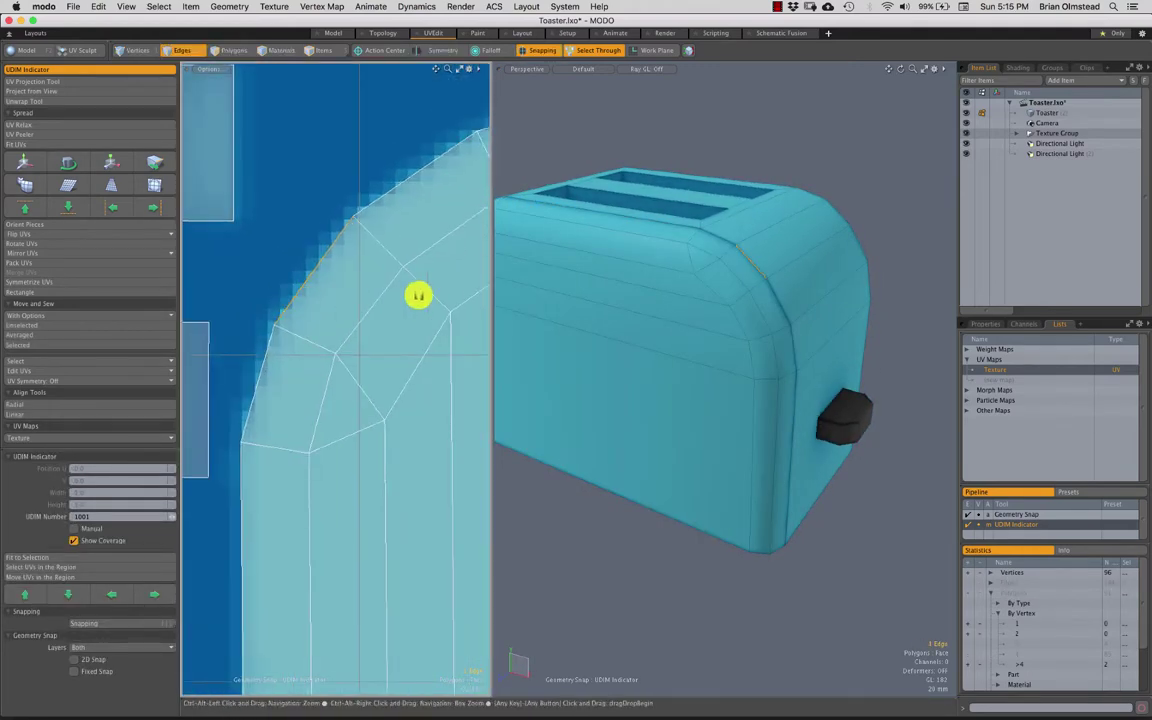
Step: Isolate the single side-panel polygon beside the seam edge, and clear the selection
key("shift+a")
left_click_drag(653, 347, 624, 396, "alt")
left_click_drag(624, 396, 634, 364, "alt+shift")
key("3")
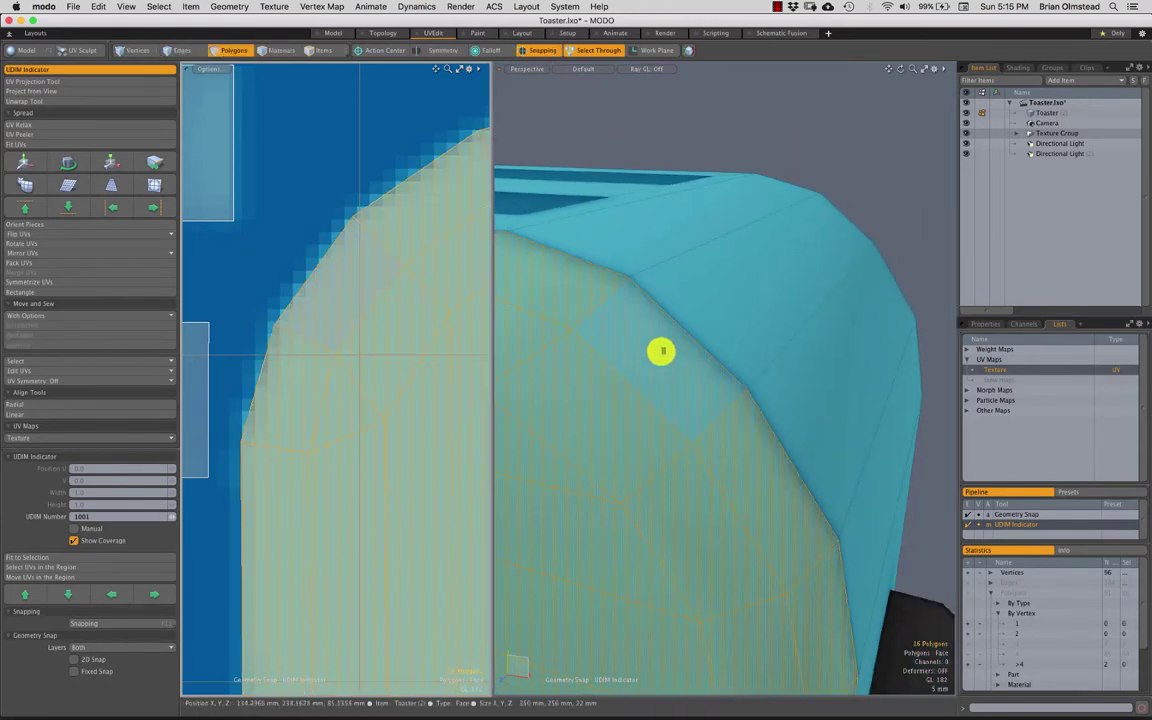
left_click(661, 350)
key("shift+h")
left_click(773, 208)
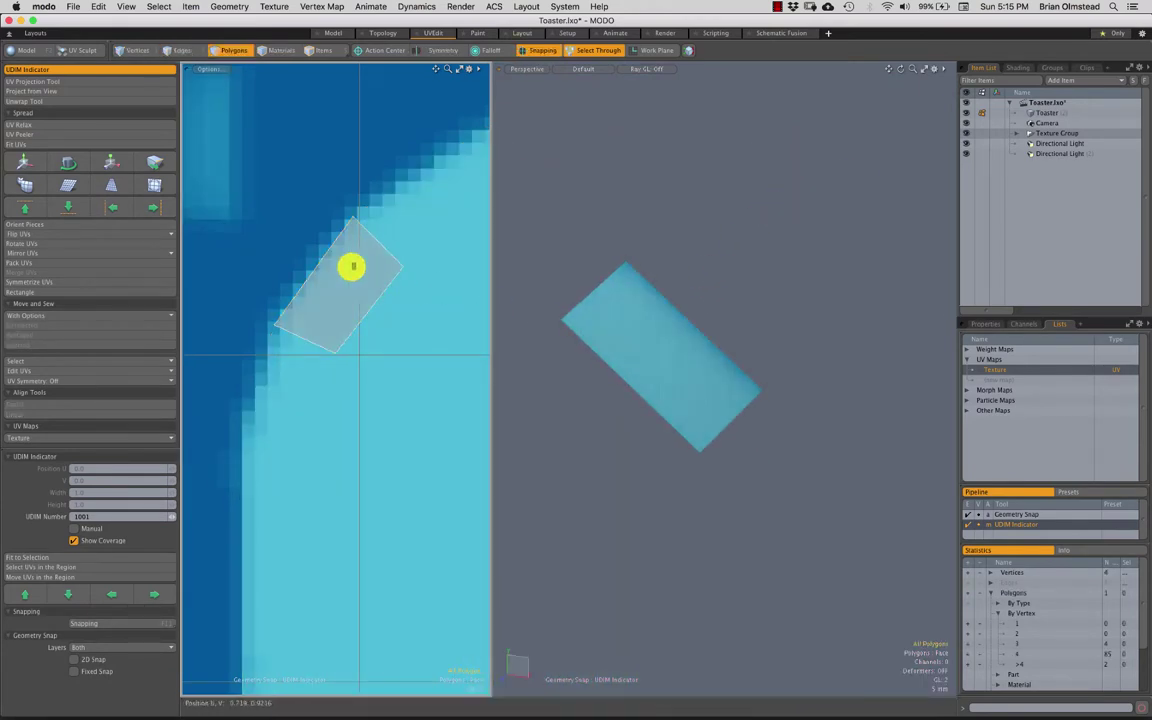
Step: Try moving the isolated polygon's outer UV edge inward, away from the dark texture border
key("2")
key("y")
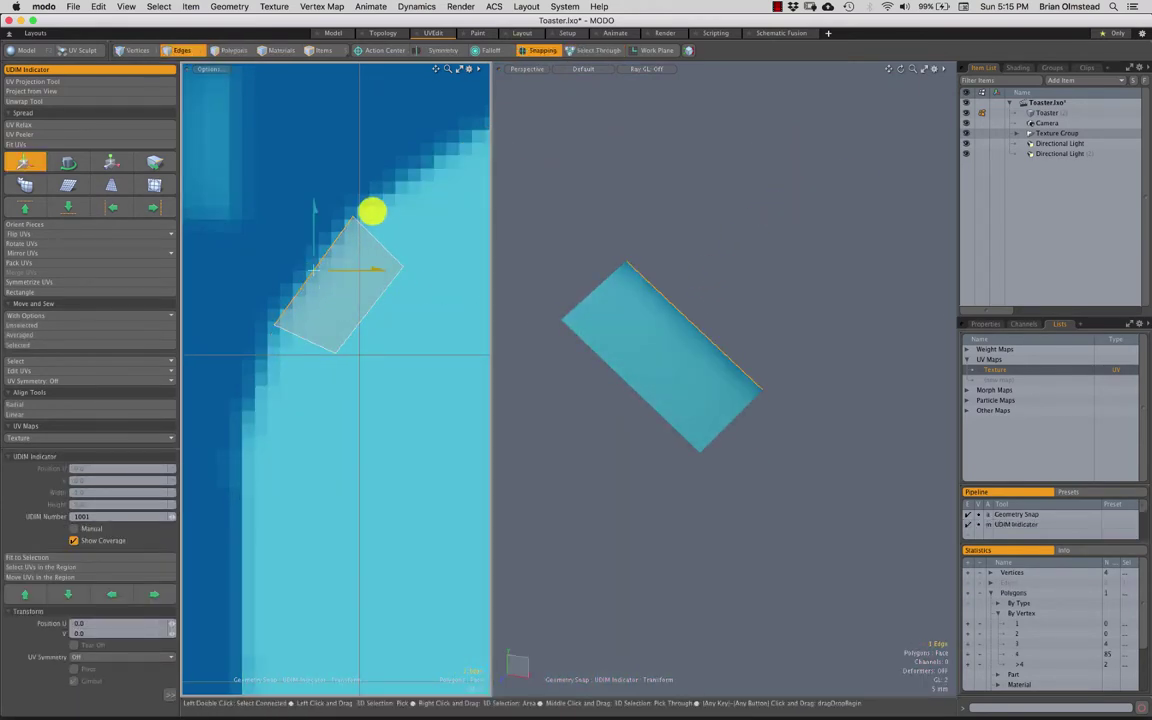
key("q")
left_click(636, 233)
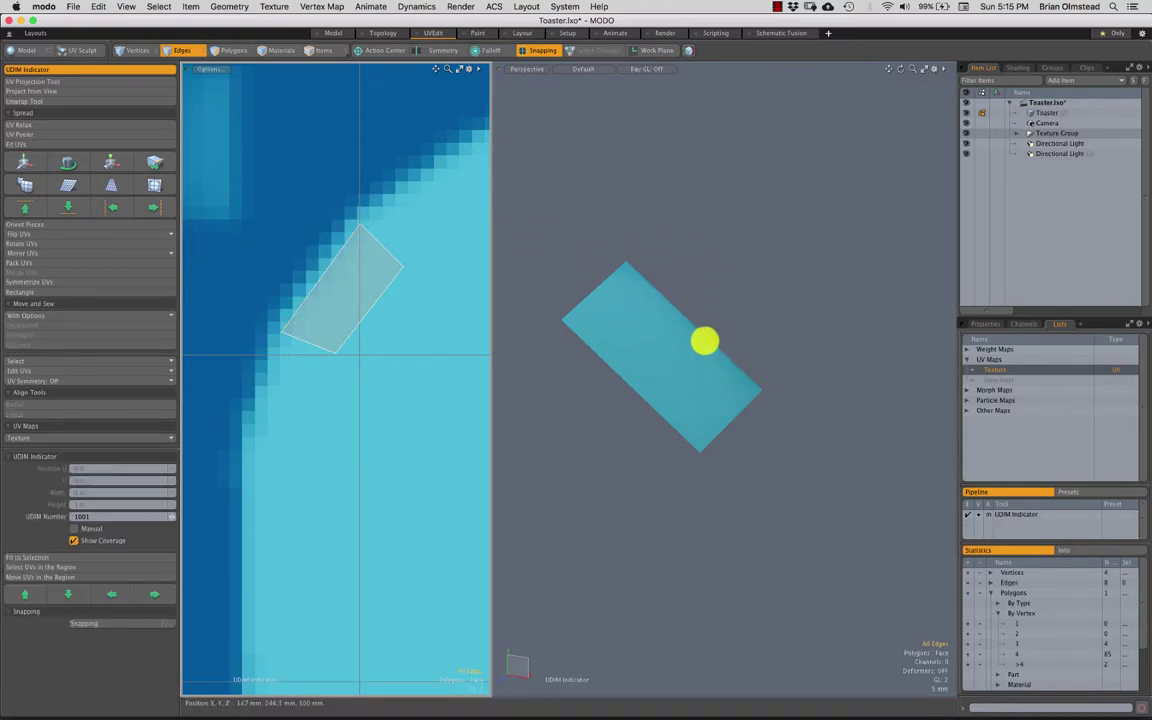
key("x")
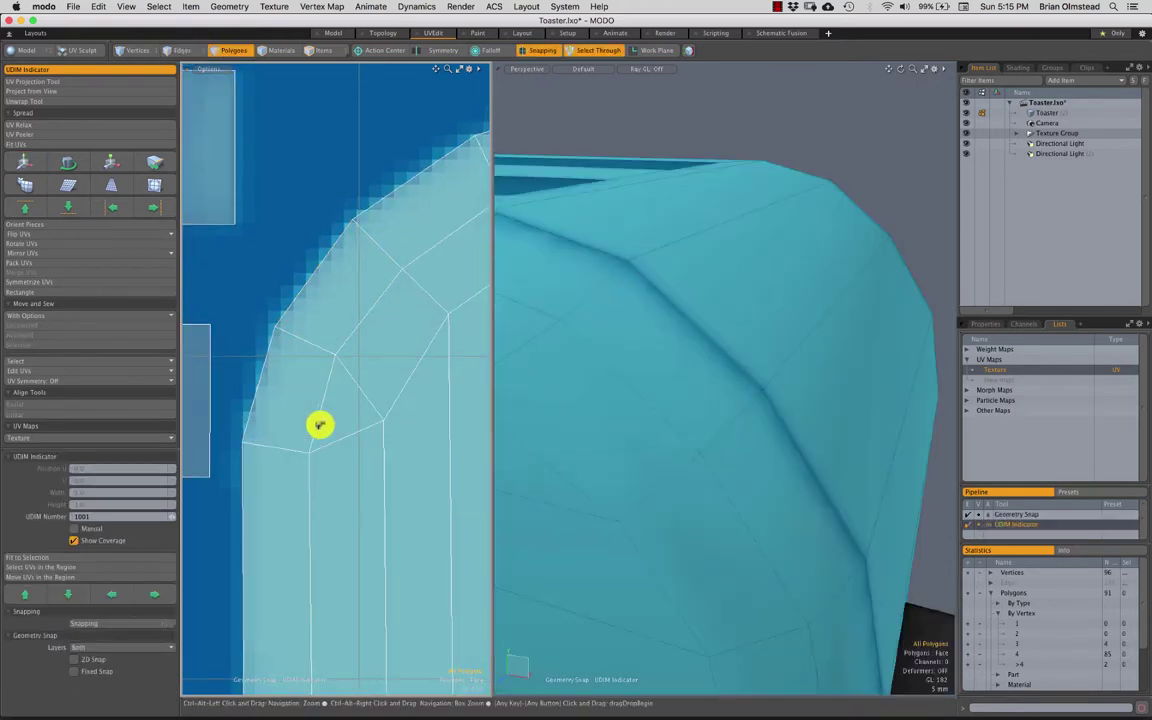
Step: Try scaling the upper side panel's UV island to 98%
scroll(370, 378, "down", 3)
scroll(314, 355, "up", 3)
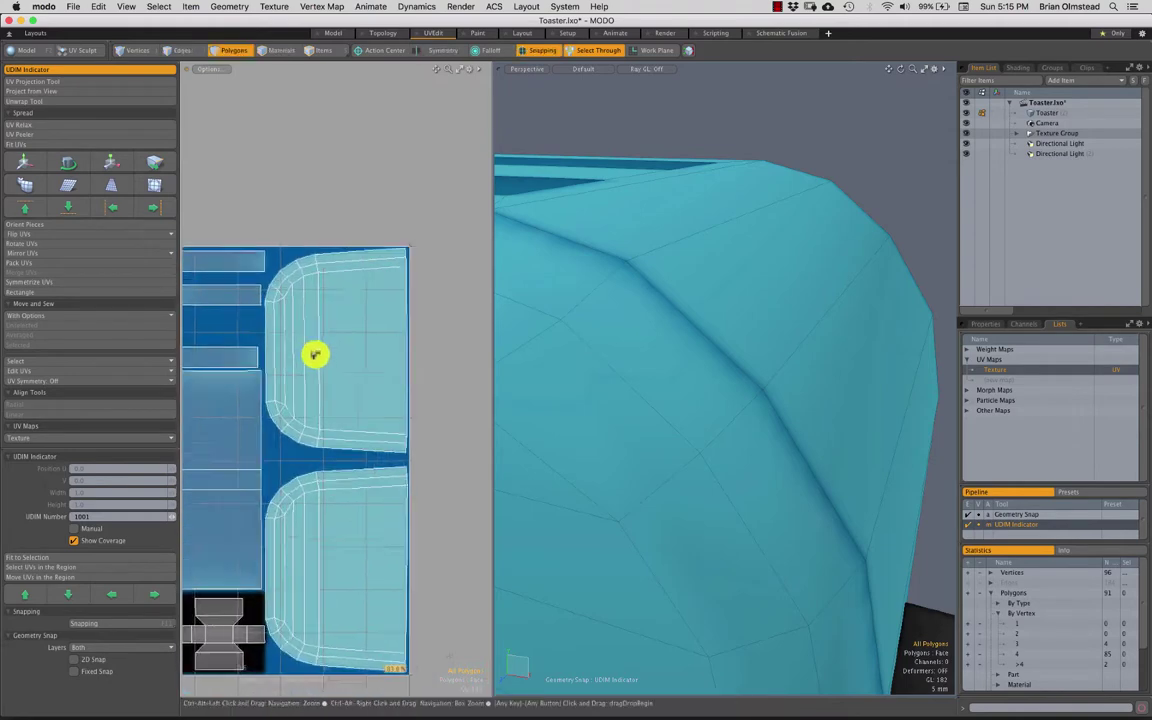
double_click(338, 357)
left_click_drag(360, 370, 385, 315, "alt")
key("r")
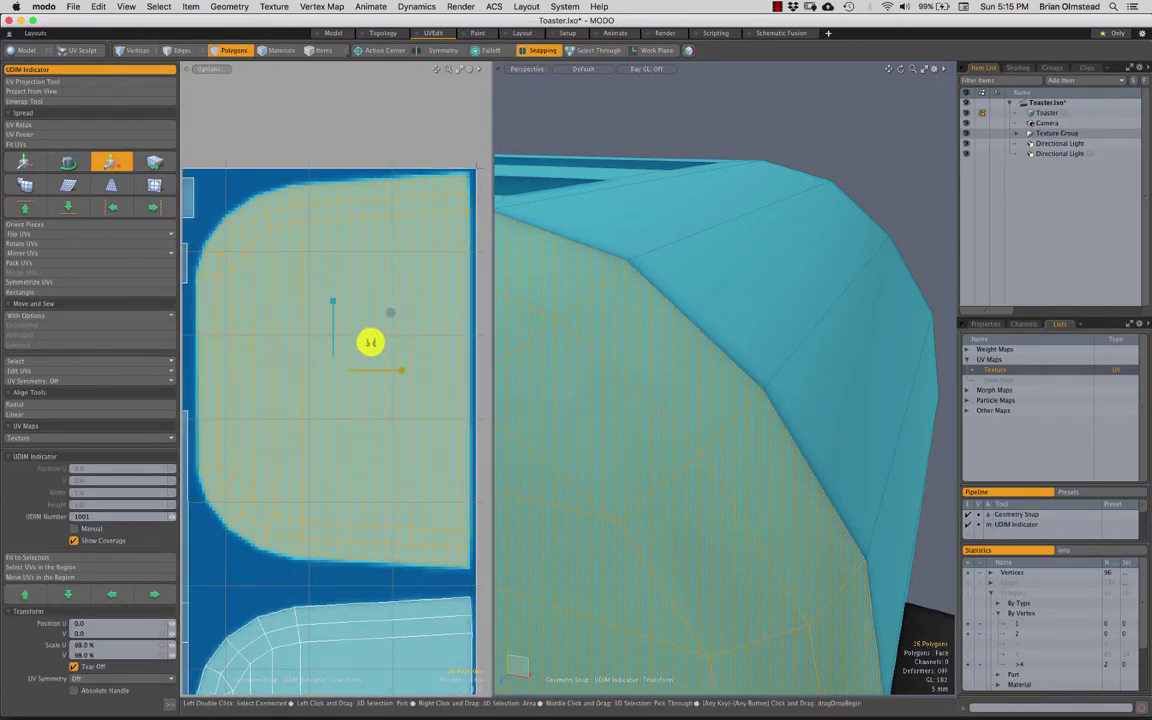
left_click_drag(329, 401, 300, 412, "ctrl+alt")
left_click_drag(354, 365, 359, 270, "alt")
key("q")
Step: Select the outer body's UV islands: both side panels, the bottom panel and the long wraparound strip
double_click(355, 442)
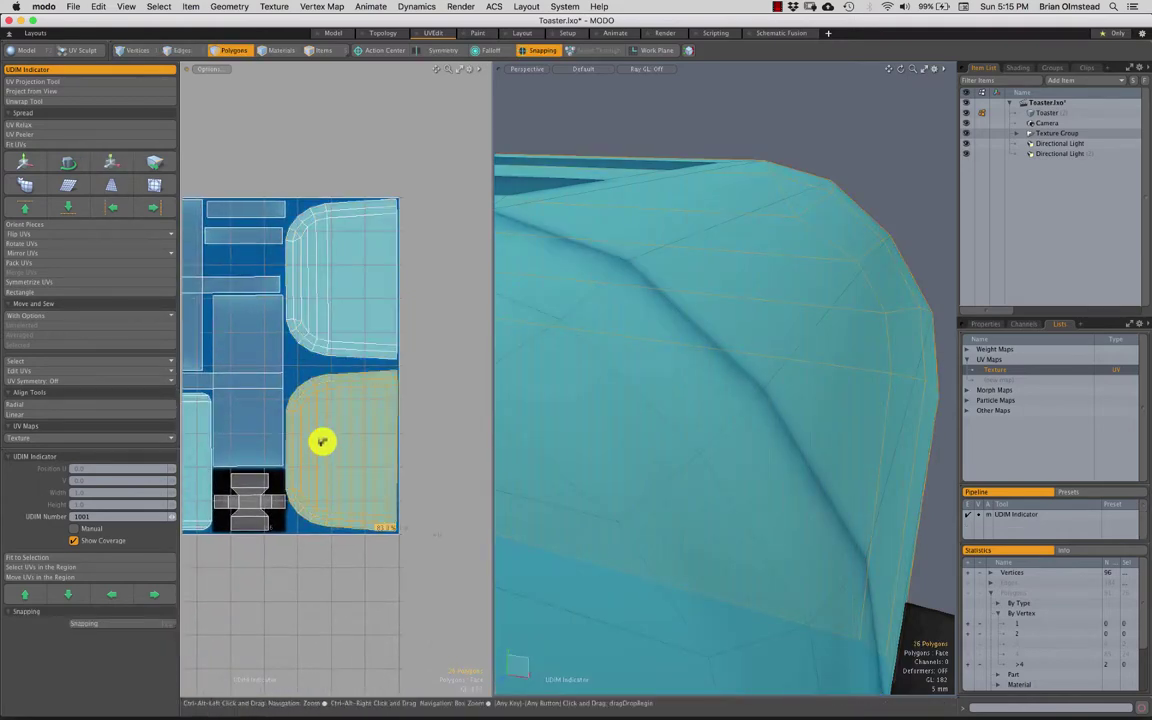
left_click_drag(322, 442, 309, 414, "ctrl+alt")
left_click_drag(305, 411, 394, 369, "alt")
double_click(298, 402)
left_click_drag(259, 412, 236, 412, "alt")
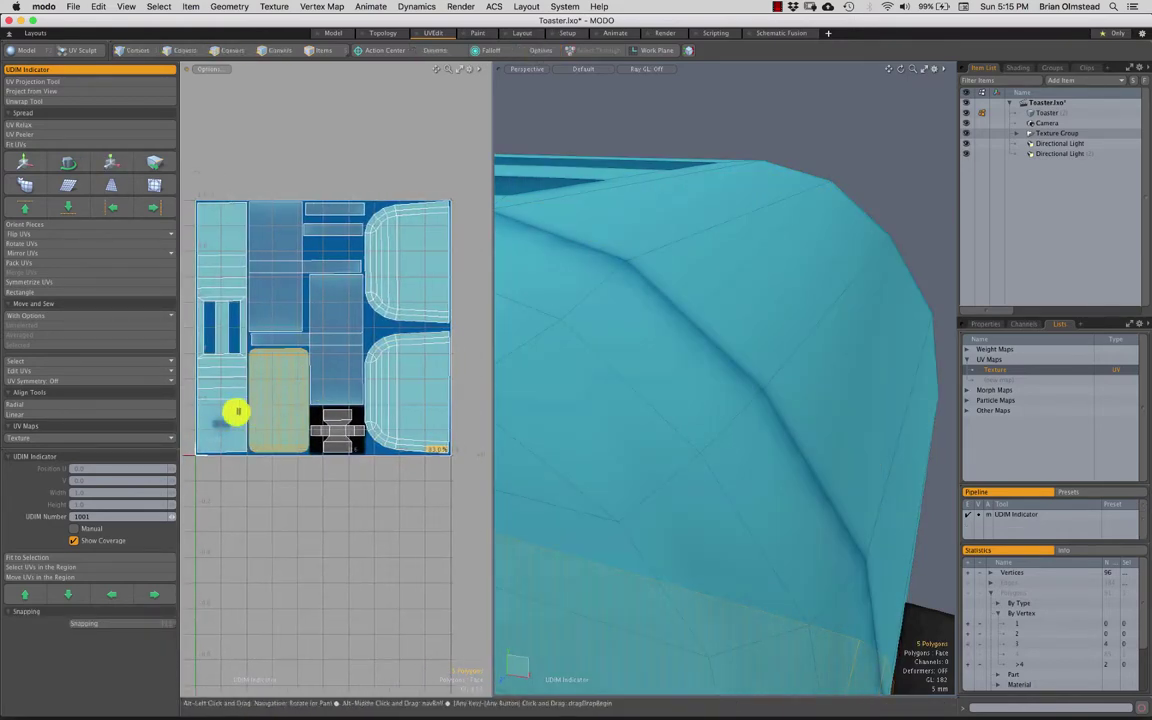
double_click(224, 386)
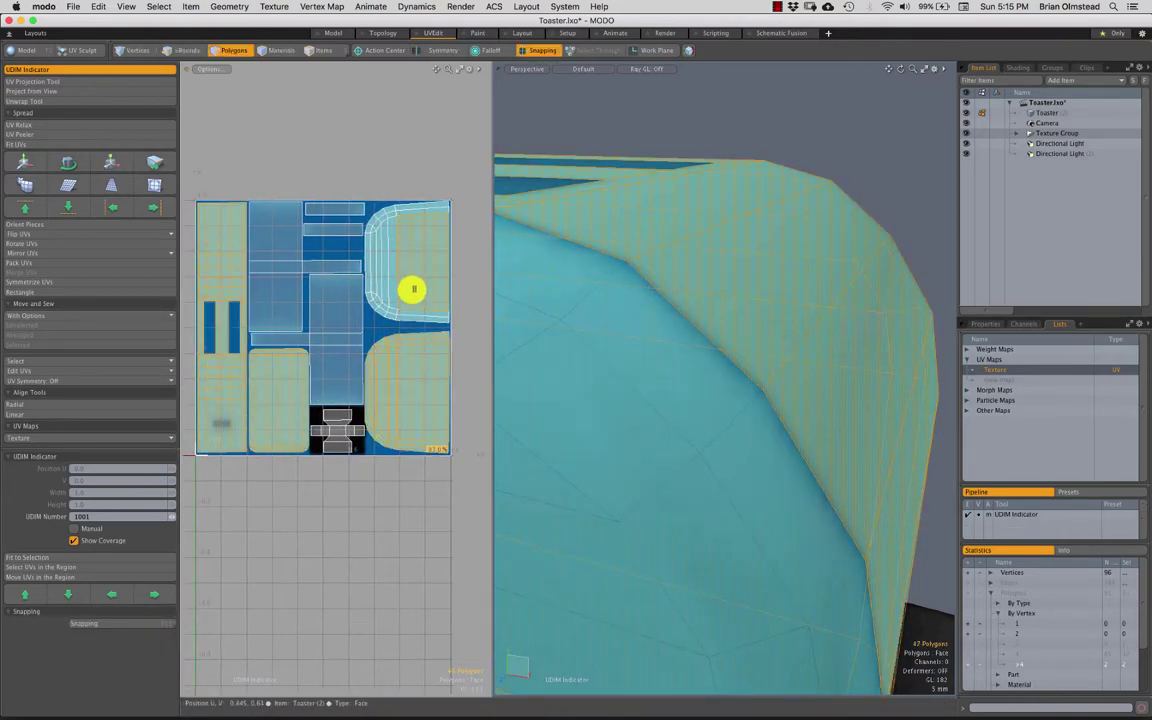
double_click(413, 289, "shift")
Step: Try scaling the selected body UV islands together about their common center
left_click_drag(394, 379, 386, 368, "ctrl+alt")
key("w")
key("y")
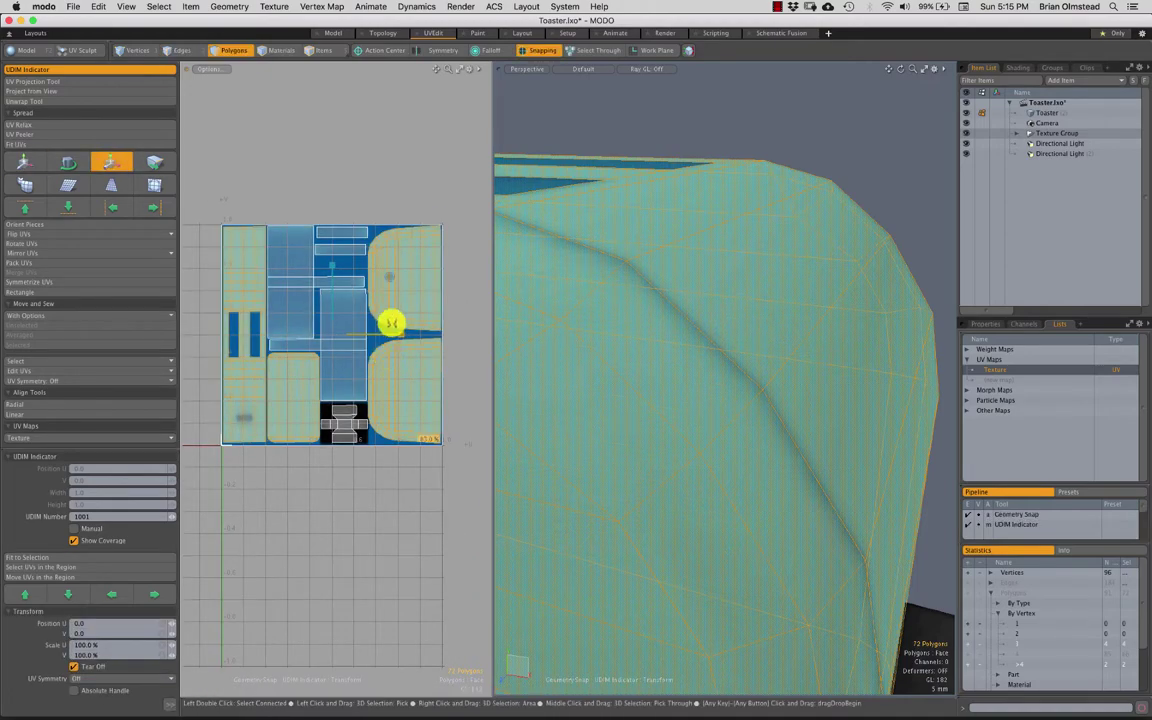
left_click_drag(389, 275, 247, 370)
left_click_drag(322, 337, 363, 315)
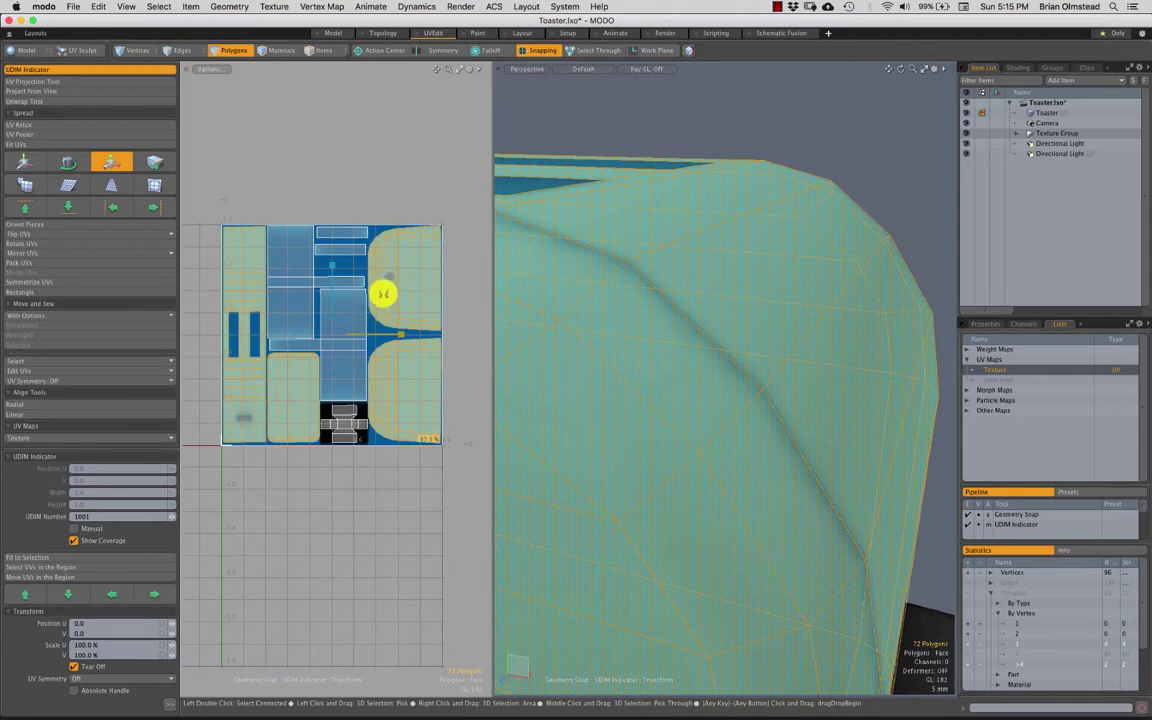
Step: Set the action center to Local and try scaling the selected polygons' UV islands about their individual centers
left_click(385, 50)
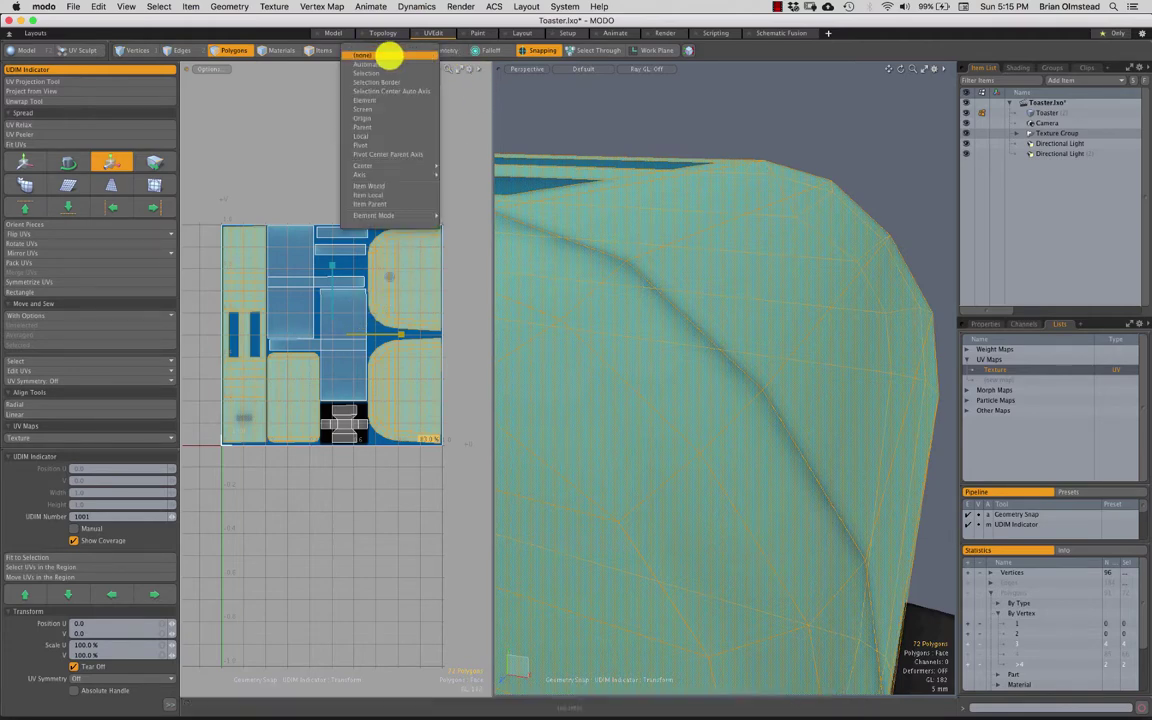
left_click(369, 136)
left_click_drag(361, 378, 339, 292, "alt+shift")
scroll(352, 319, "up", 1)
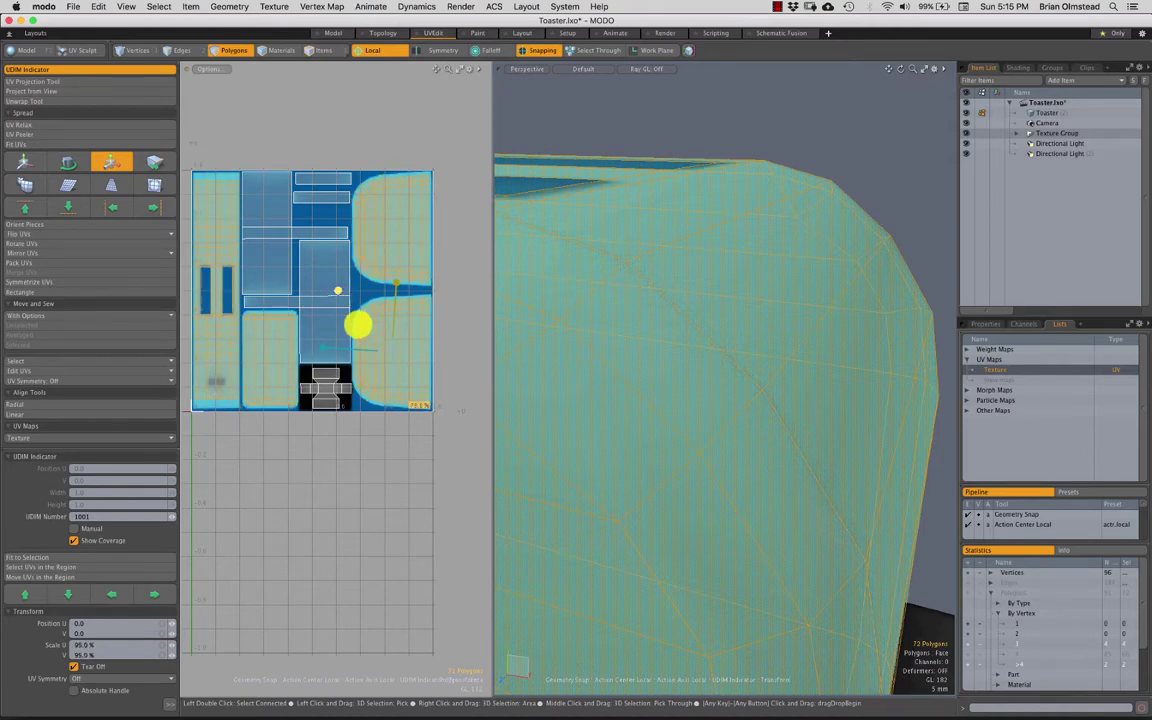
left_click_drag(357, 323, 390, 356)
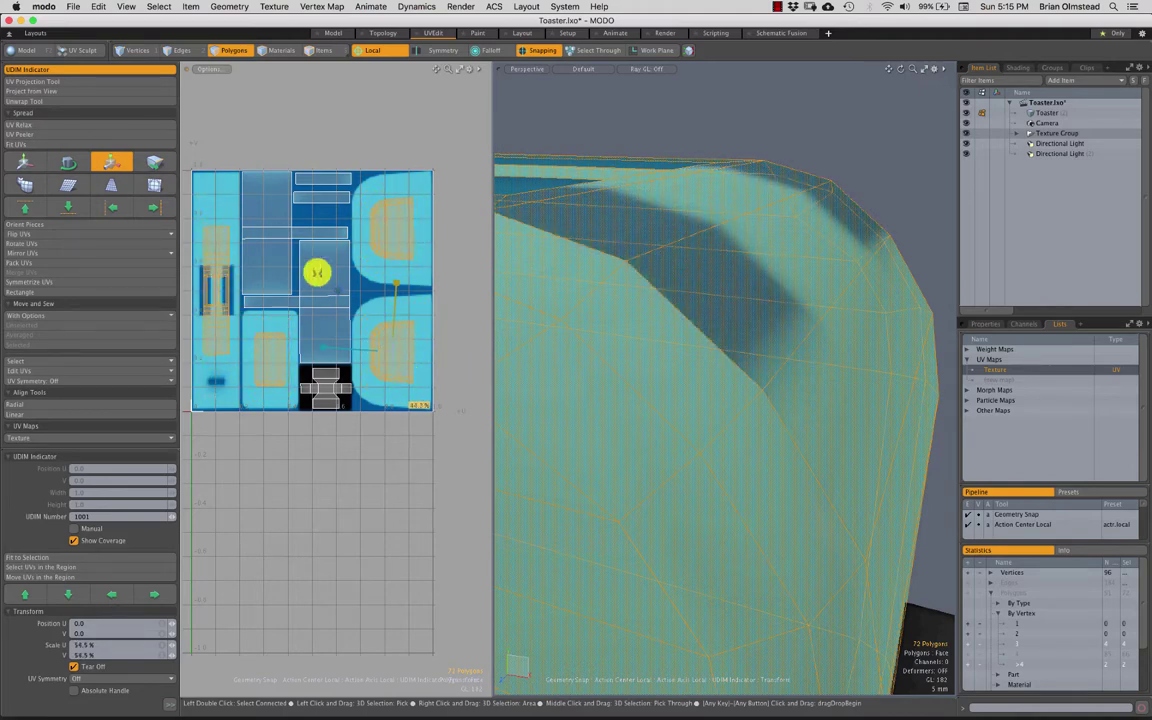
left_click_drag(397, 313, 362, 307)
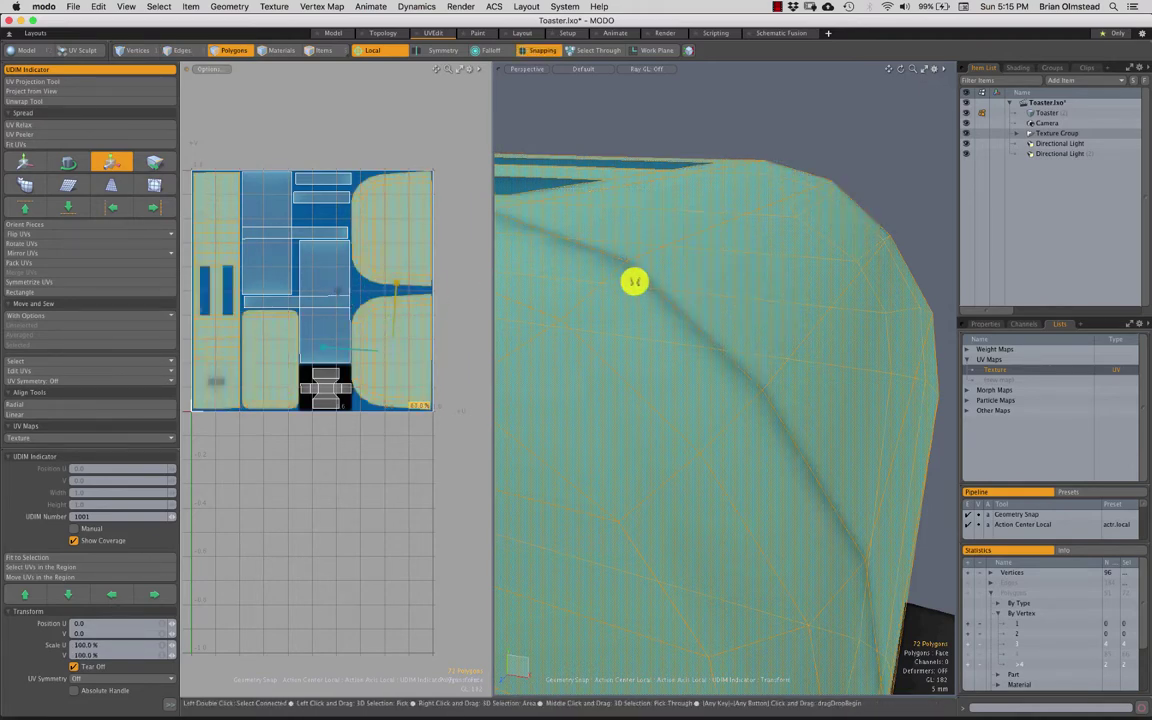
Step: Convert the polygon selection to vertices, scale the body's UV islands down slightly about their local centers, and deselect
left_click_drag(634, 281, 597, 311, "alt")
scroll(602, 298, "down", 5)
key("space")
key("space")
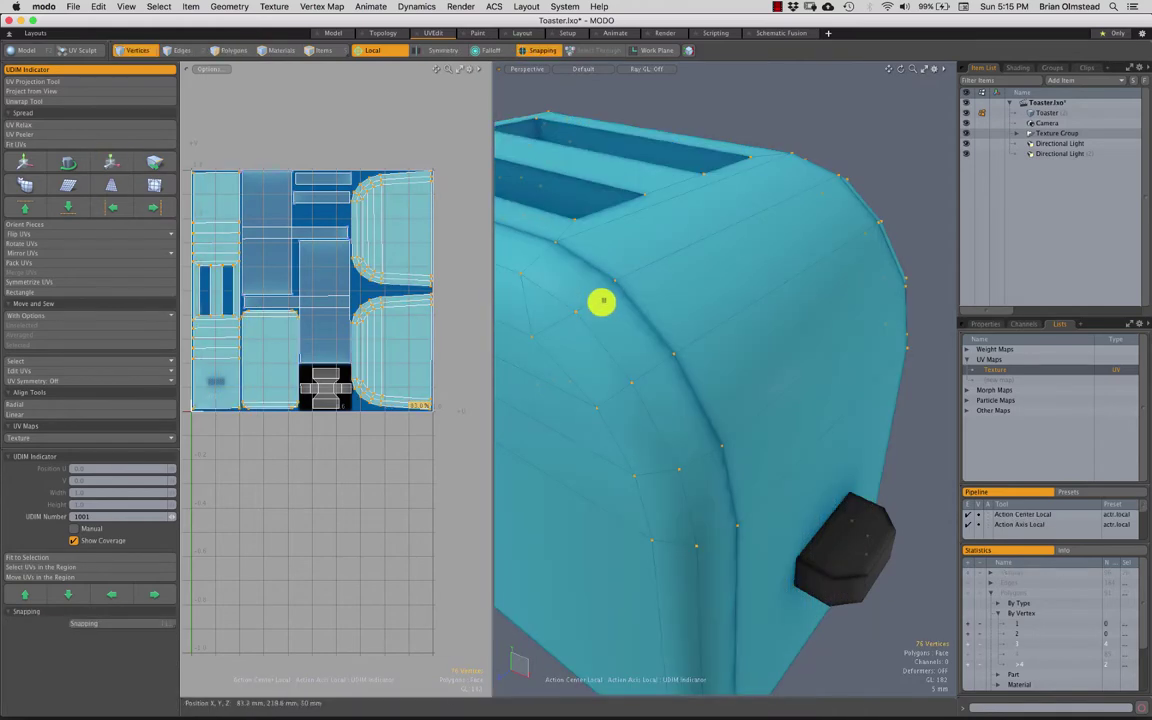
scroll(601, 330, "down", 3)
key("r")
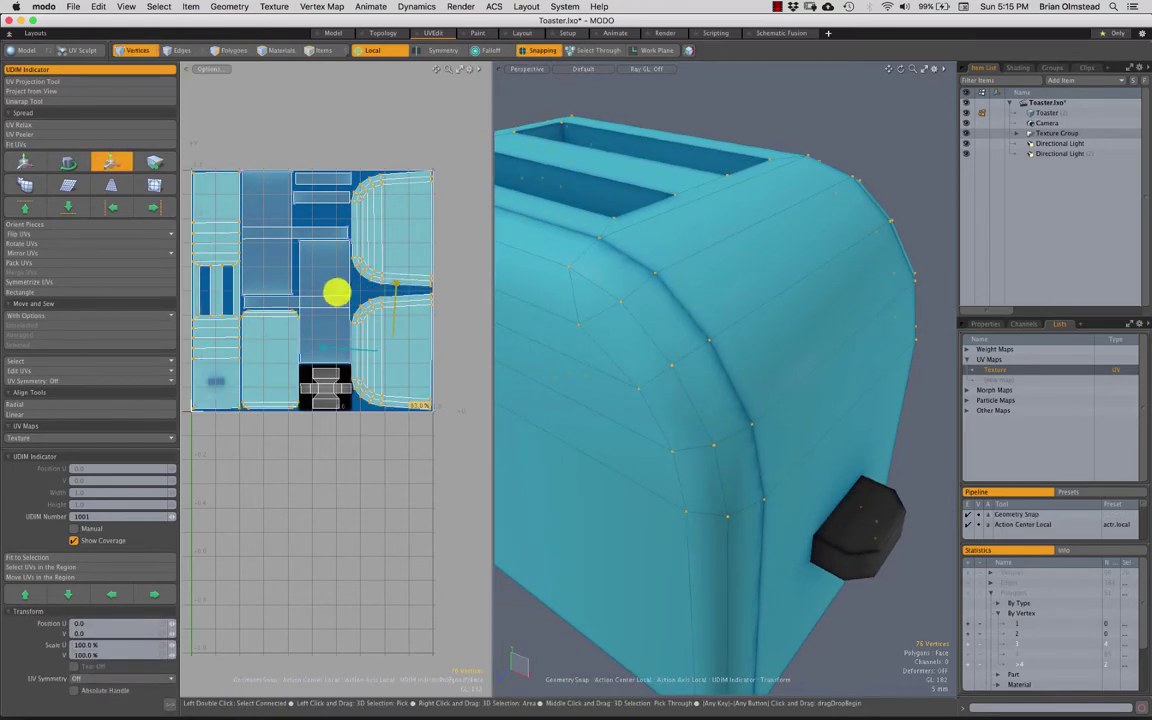
left_click_drag(337, 292, 343, 305)
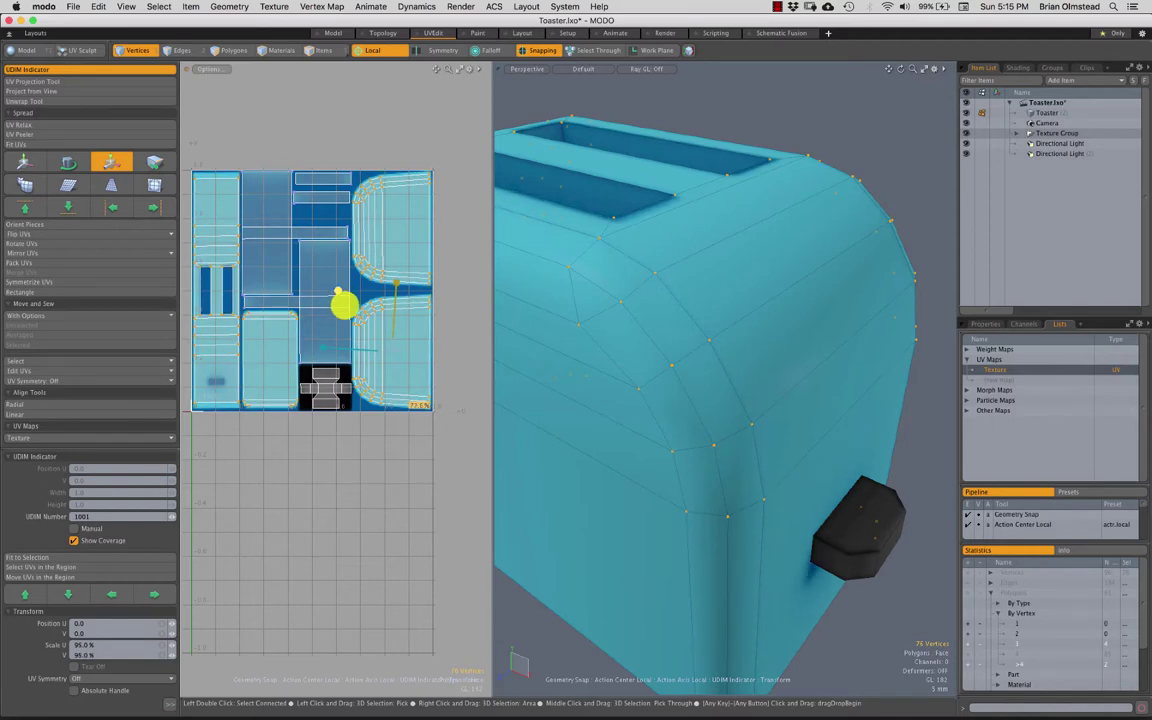
left_click_drag(636, 322, 617, 401, "alt")
key("space")
left_click(835, 179)
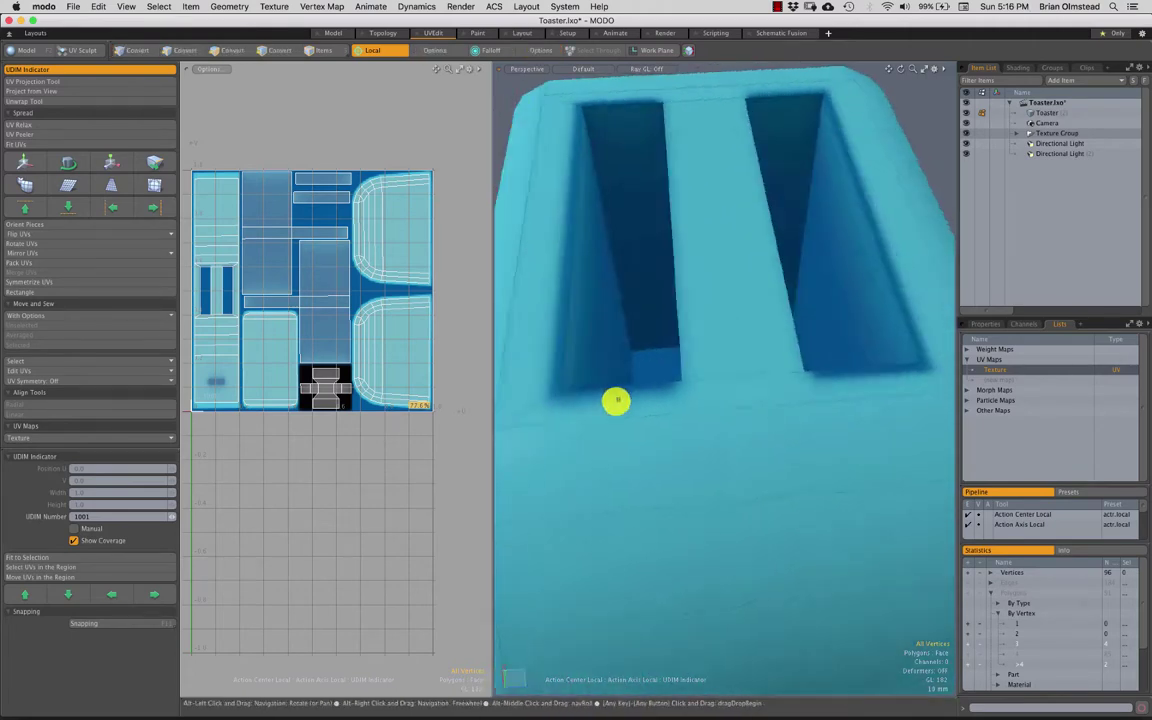
Step: Examine the dark texture around the bread slots on the model and along the slot edges in the UV map
key("3")
left_click_drag(550, 355, 606, 342)
left_click_drag(640, 404, 532, 347, "alt")
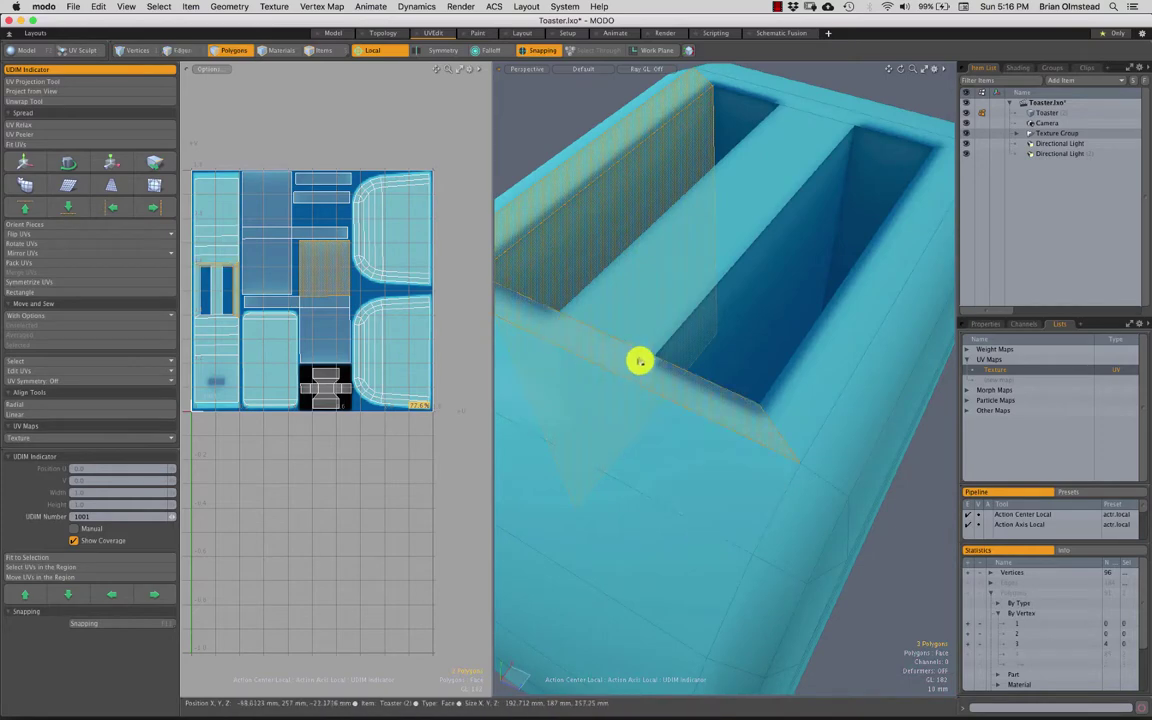
left_click_drag(638, 362, 607, 375, "alt")
scroll(607, 375, "down", 3)
key("Escape")
left_click_drag(746, 298, 574, 304, "alt")
left_click_drag(574, 304, 604, 298, "ctrl+alt")
left_click_drag(224, 275, 264, 293, "alt+shift")
left_click_drag(220, 310, 303, 270, "ctrl+alt")
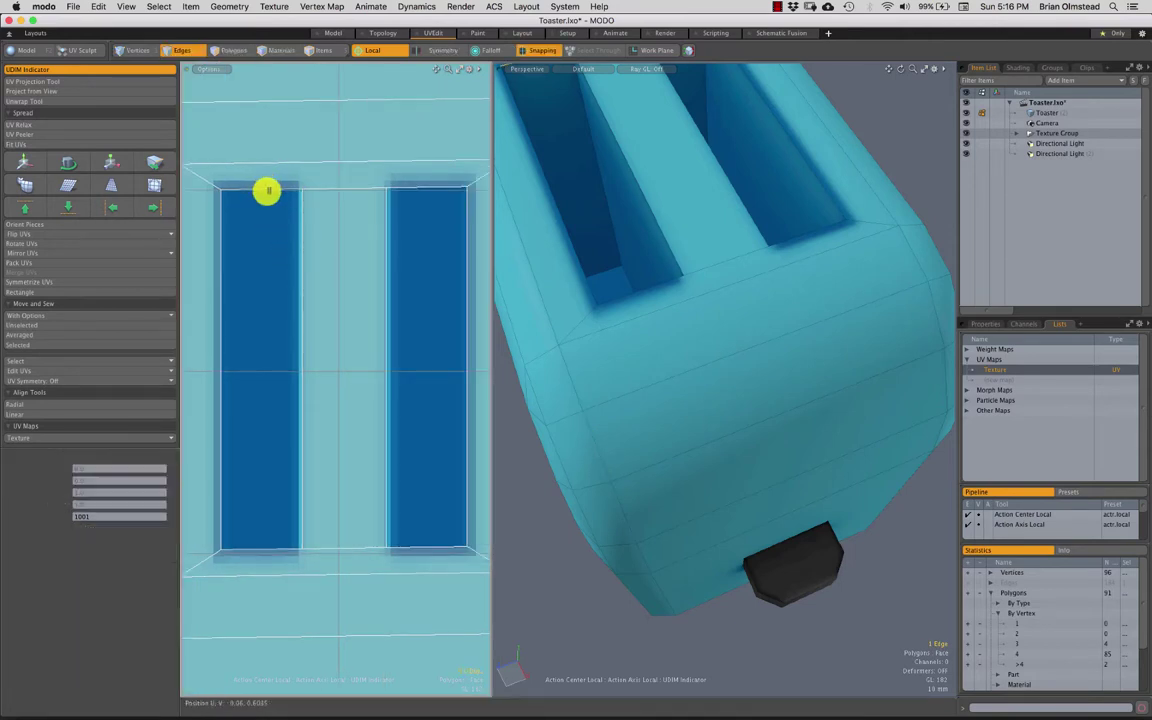
Step: Move the UV edges along the upper ends of both bread slots up about 0.005 in V
left_click(381, 190)
key("w")
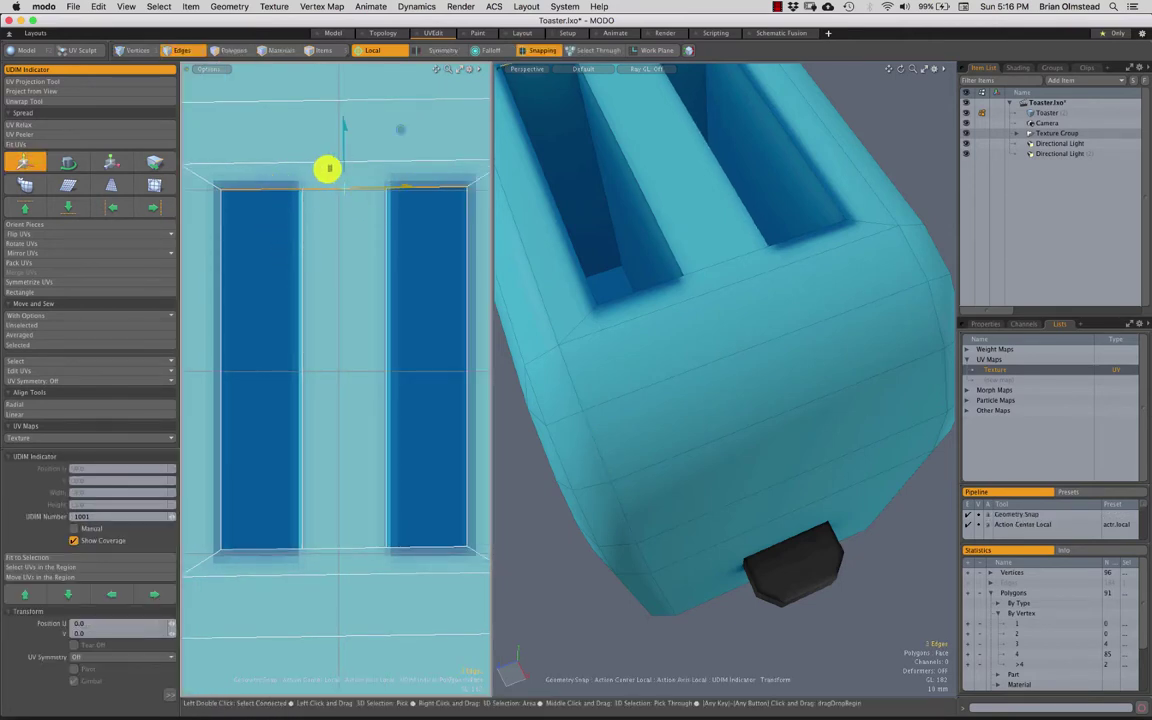
left_click_drag(329, 168, 340, 149)
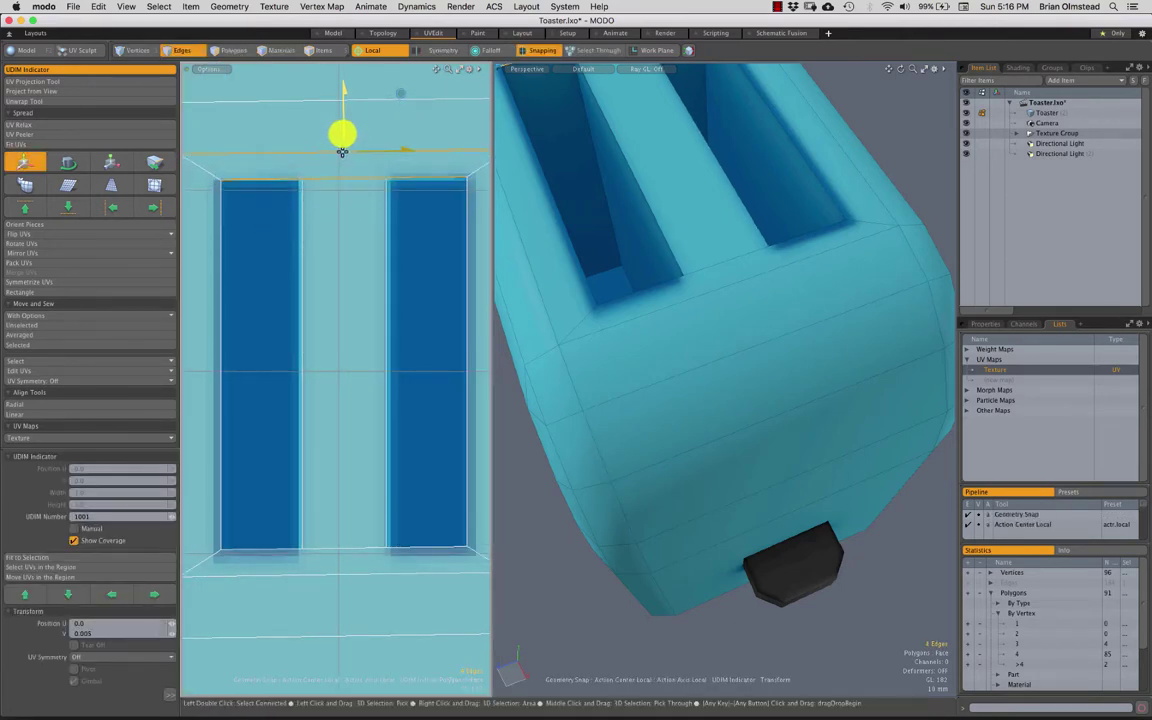
Step: Move the UV edges along the lower ends of both bread slots down about 0.0035 in V
left_click_drag(366, 396, 310, 436, "ctrl+alt")
key("q")
left_click(268, 462)
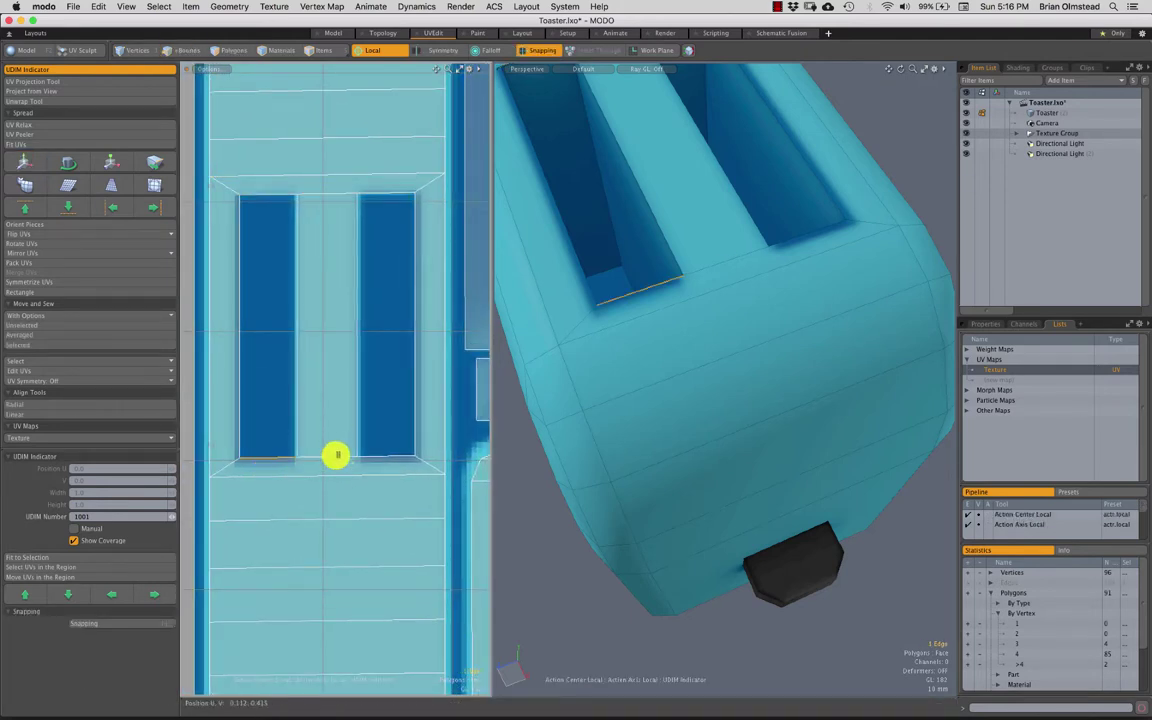
key("w")
left_click_drag(325, 444, 324, 449)
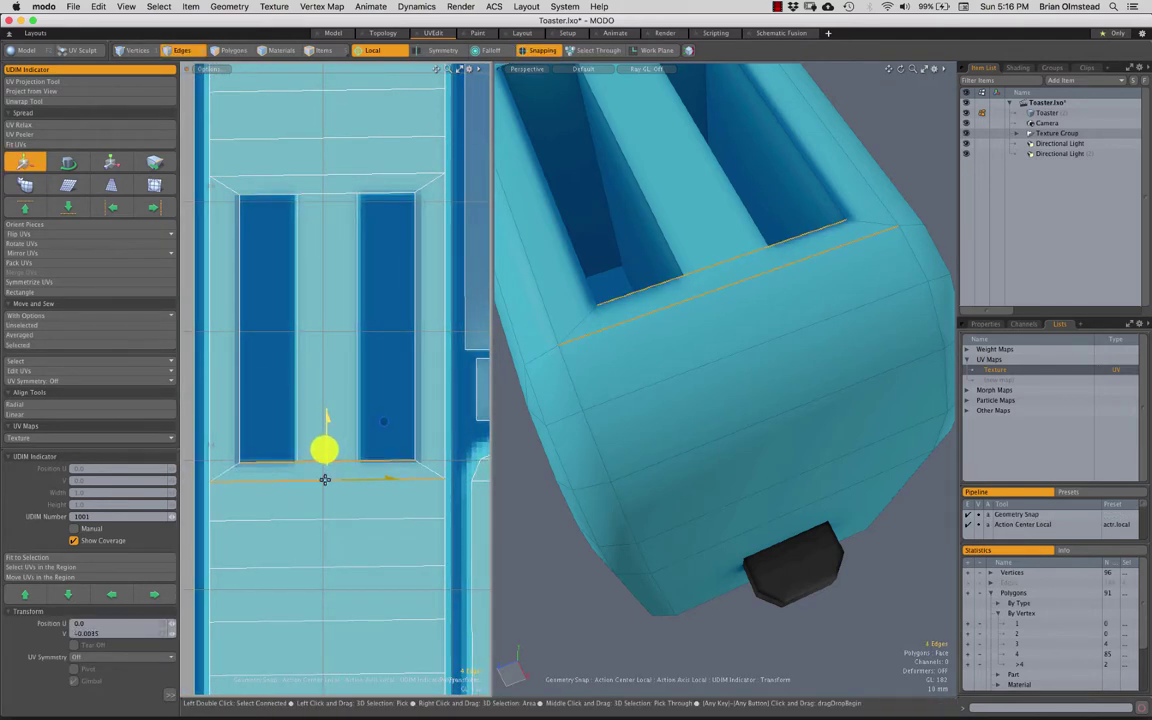
Step: Shift the outer long UV edges of the two bread slots outward to match the dark slot areas in the texture
left_click(240, 368)
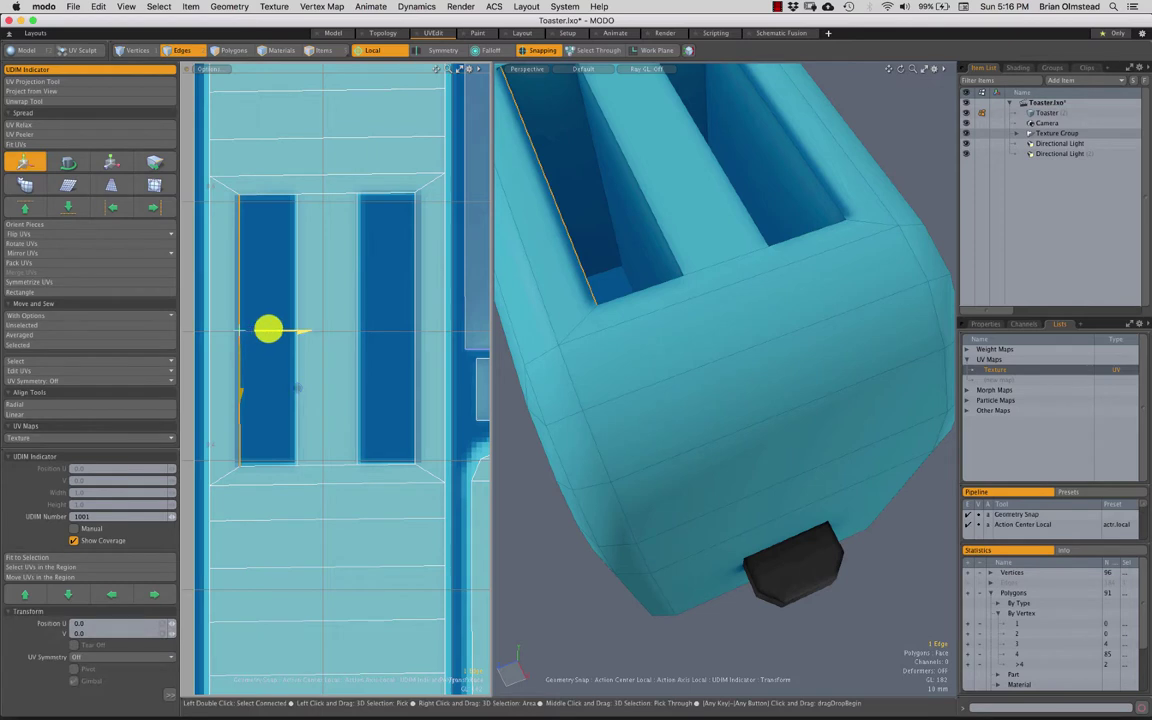
left_click_drag(268, 329, 261, 329)
key("q")
key("w")
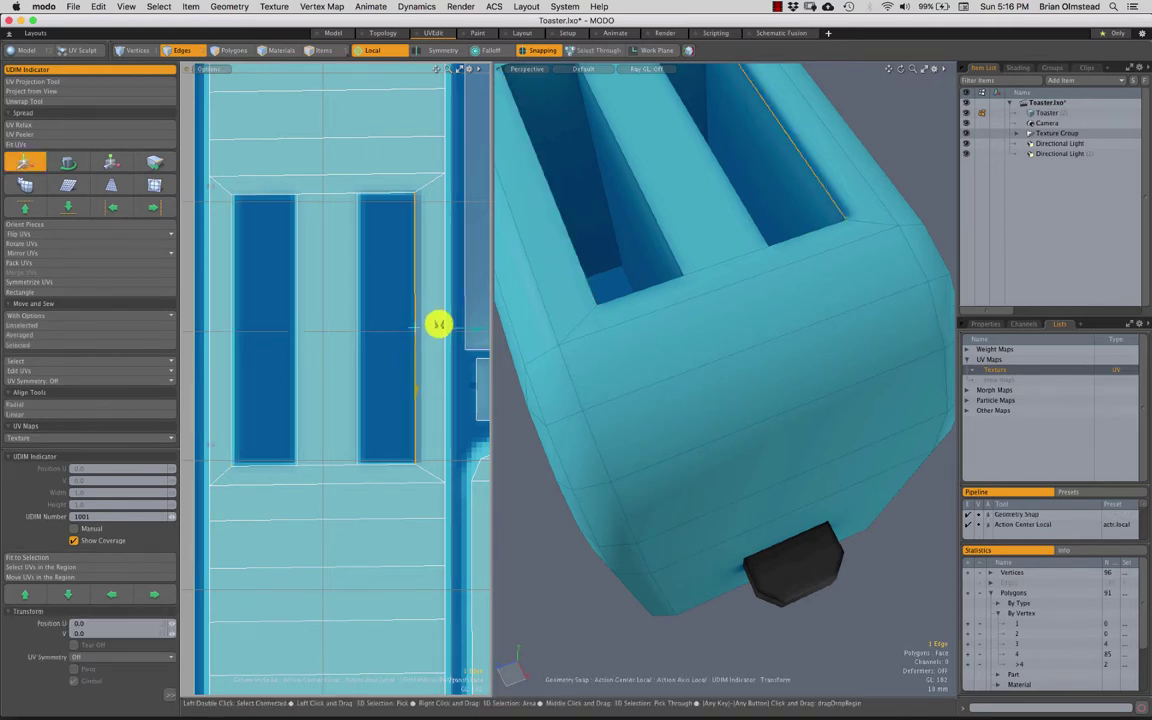
key("q")
Step: Move the bottom UV edge of the toaster's handle-side face down about 0.013 in V
scroll(353, 375, "down", 1)
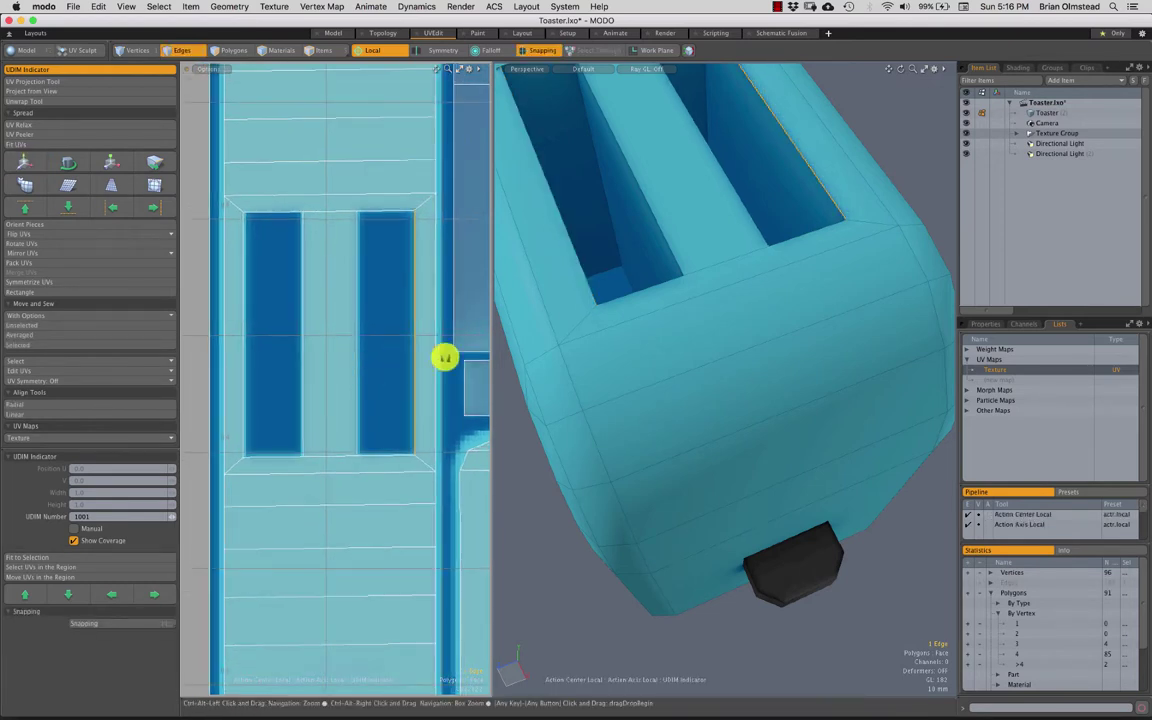
left_click_drag(648, 358, 675, 262, "alt")
key("3")
double_click(675, 262)
left_click_drag(346, 501, 358, 199, "alt")
left_click(343, 491)
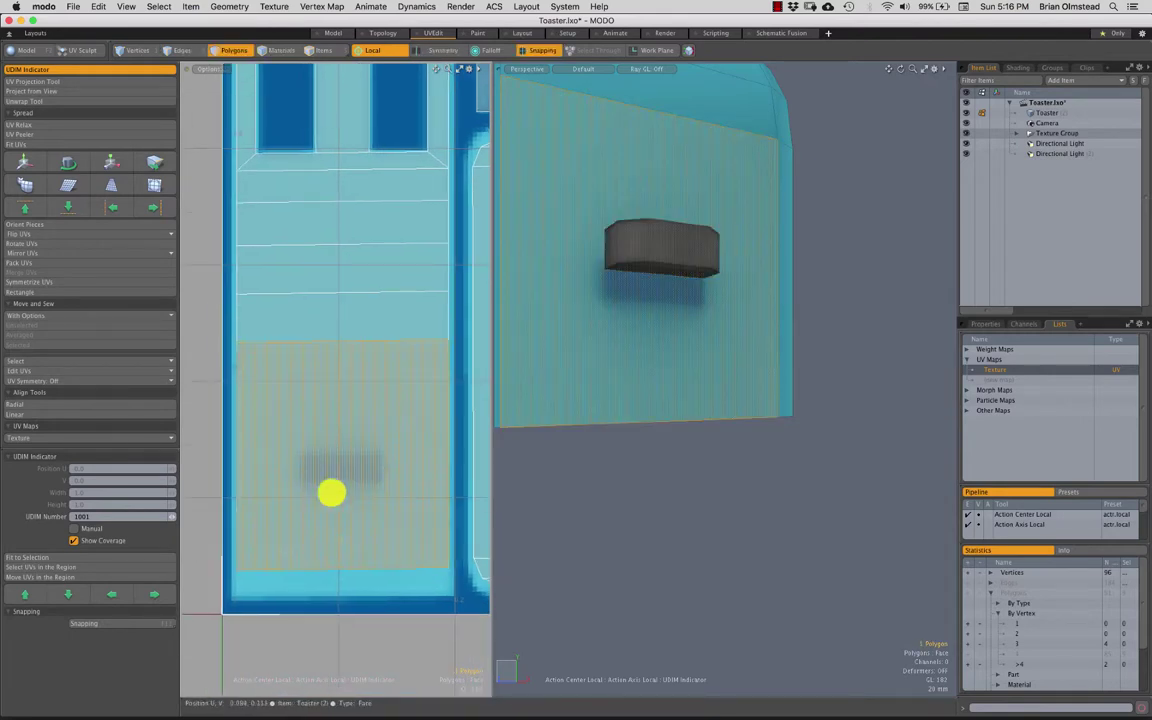
key("2")
left_click(329, 568)
key("w")
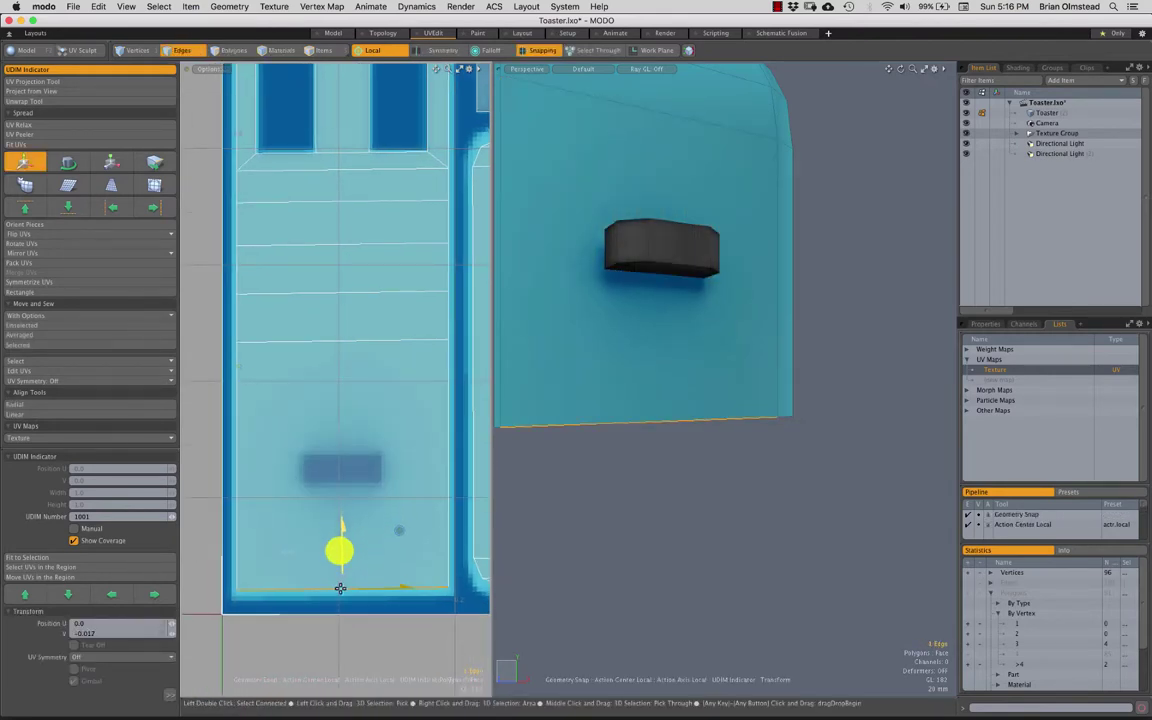
left_click_drag(629, 437, 602, 383, "ctrl+alt")
Step: Move the uppermost UV edge of the slotted body strip slightly up toward the texture's border
left_click_drag(342, 426, 345, 650, "alt")
left_click_drag(345, 650, 343, 590, "ctrl+alt")
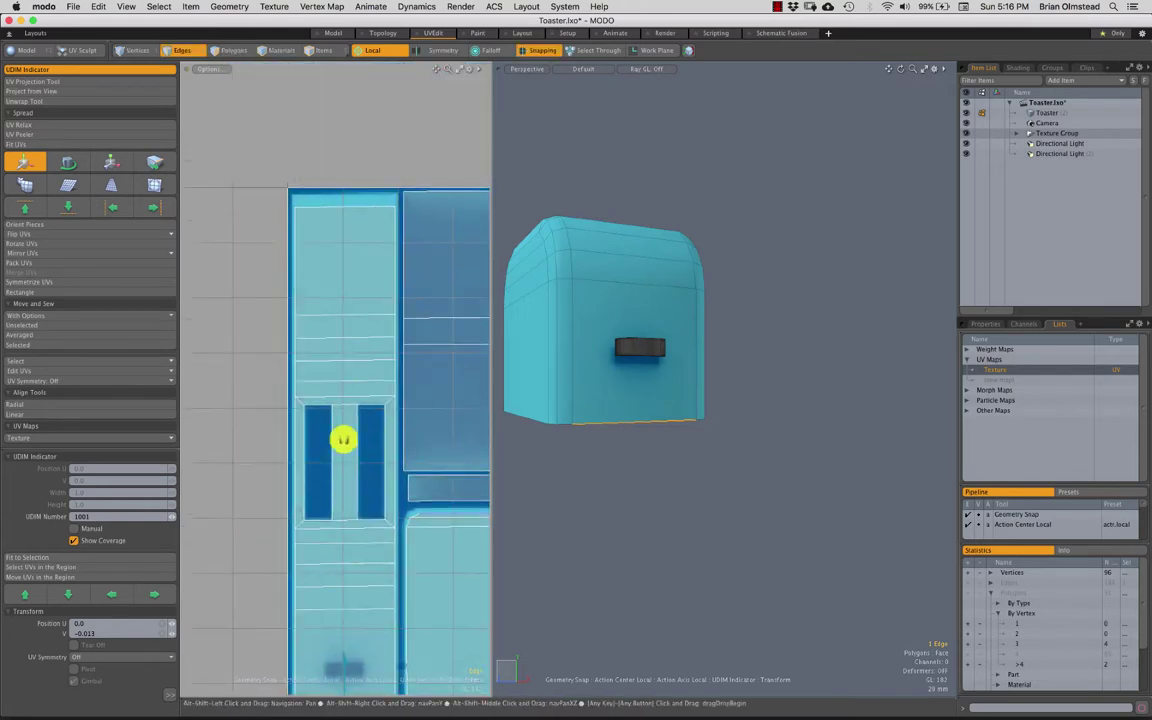
left_click_drag(350, 171, 341, 213, "alt")
left_click(330, 238)
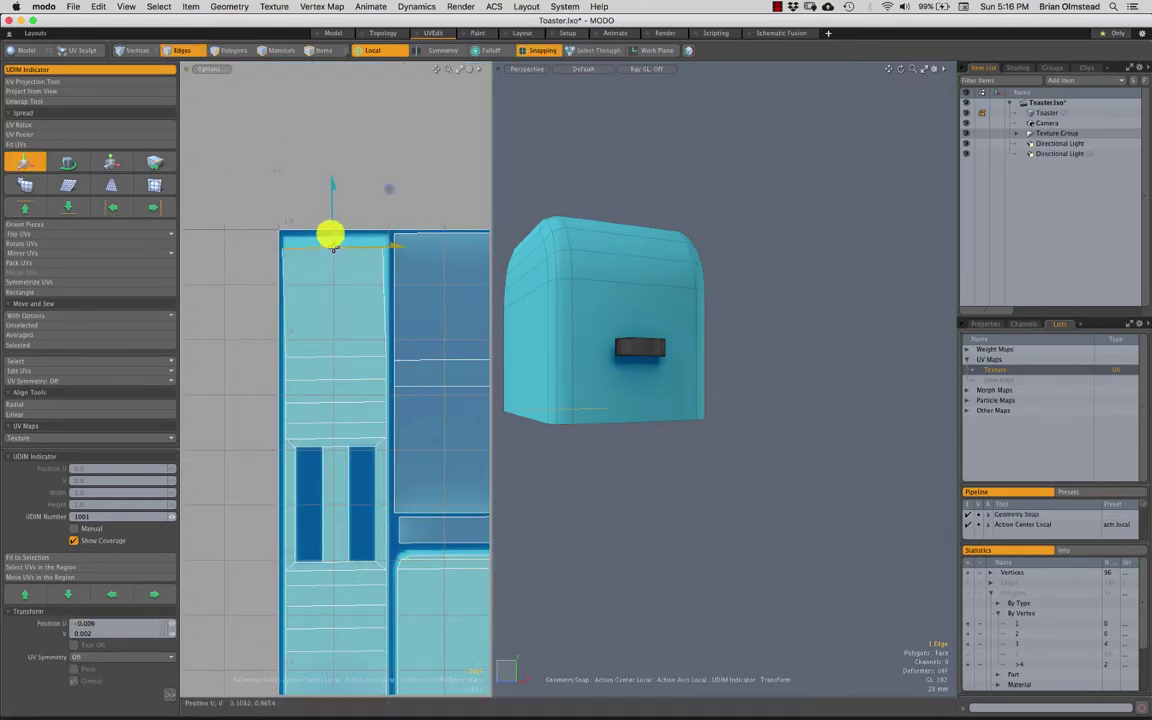
Step: Select all the handle's polygons and move them down 10 mm on the model over the painted shadow
key("3")
left_click(632, 352)
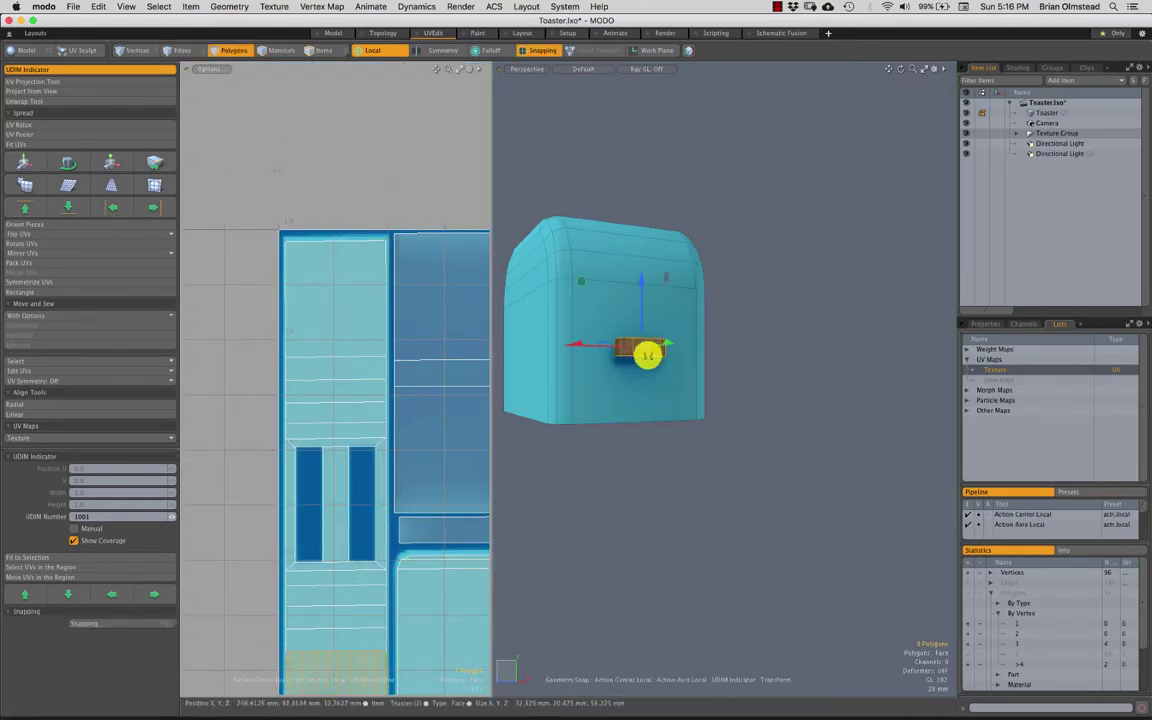
scroll(639, 370, "up", 4)
left_click_drag(643, 298, 643, 303)
key("shift+a")
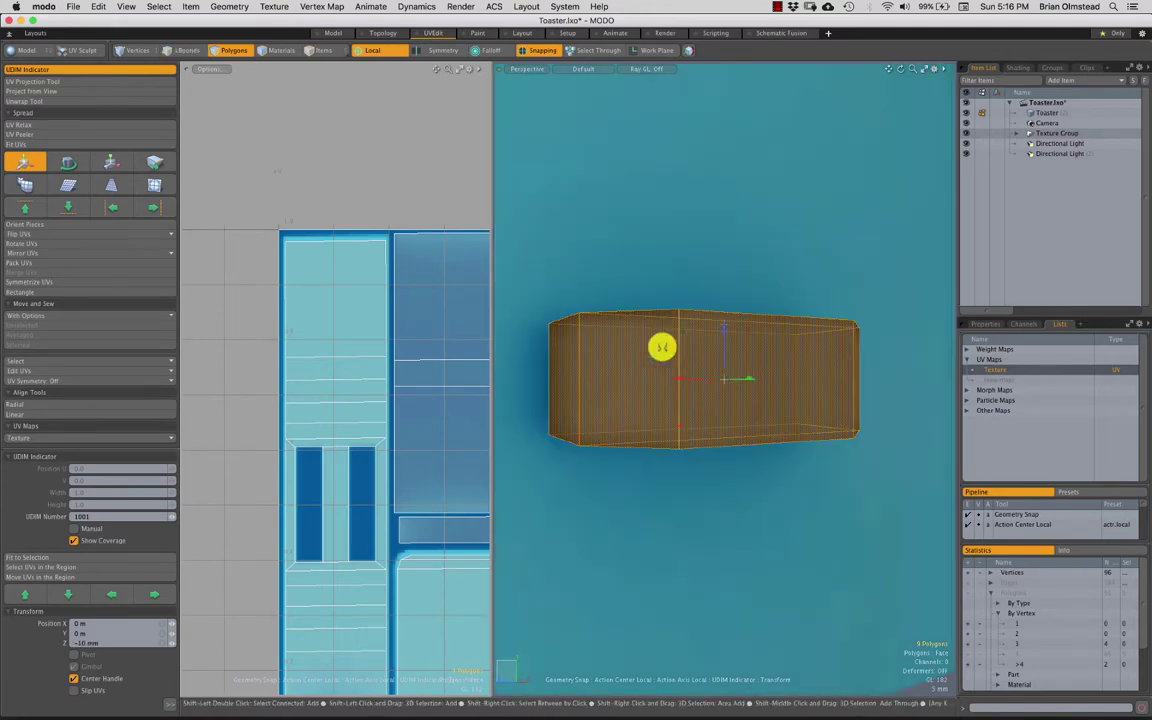
Step: Cut the handle polygons to examine the painted shadow behind them, and paste them back
left_click_drag(669, 403, 573, 394, "alt")
scroll(634, 437, "down", 3)
key("r")
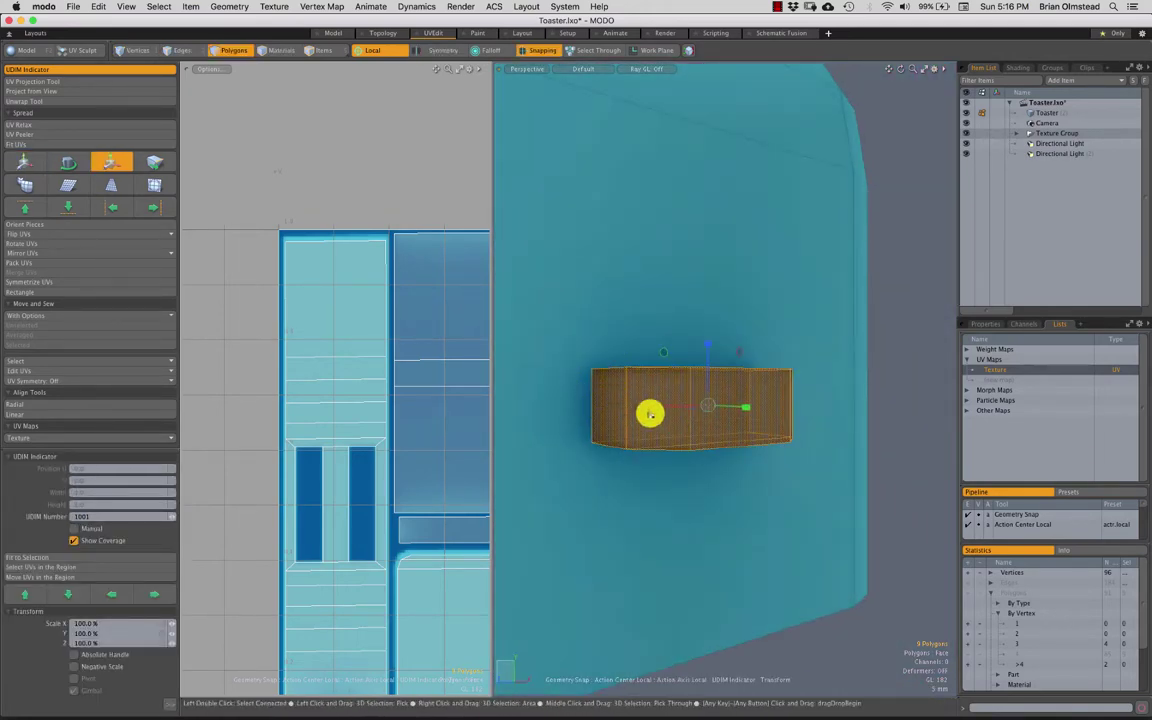
left_click_drag(650, 411, 587, 360, "alt")
key("Delete")
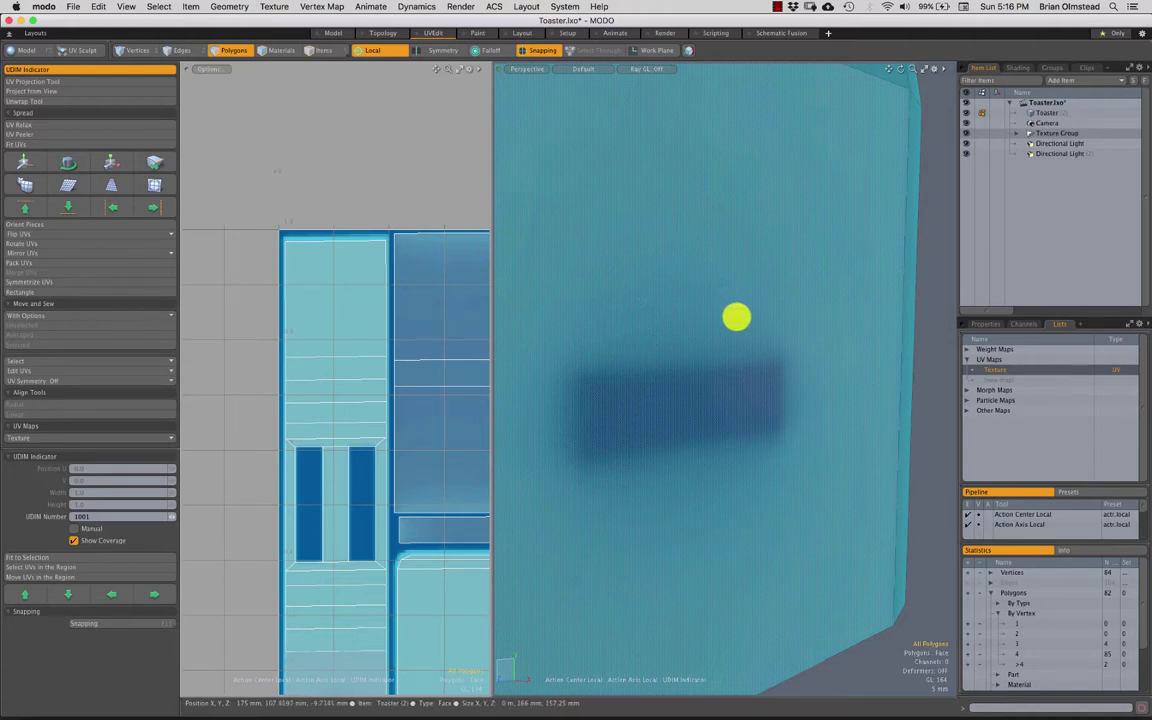
key("super+v")
Step: Scale the handle polygons to fit the painted shadow, and deselect them
double_click(690, 395)
key("r")
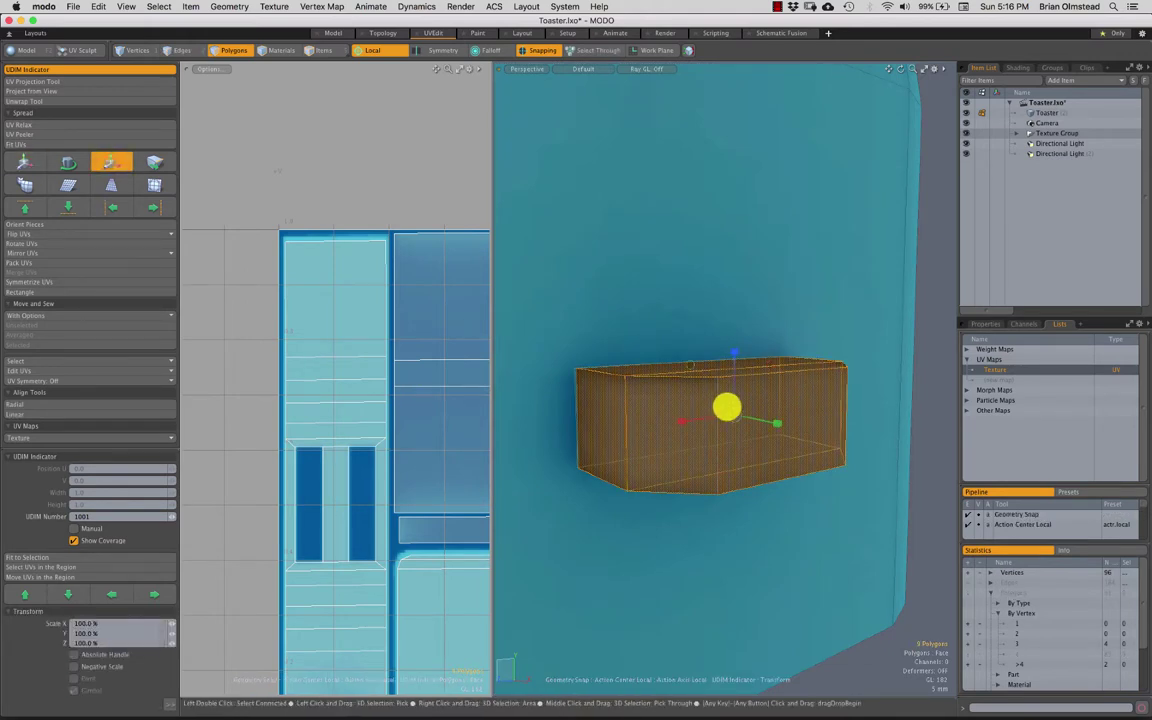
left_click_drag(740, 407, 640, 260)
key("Escape")
key("Escape")
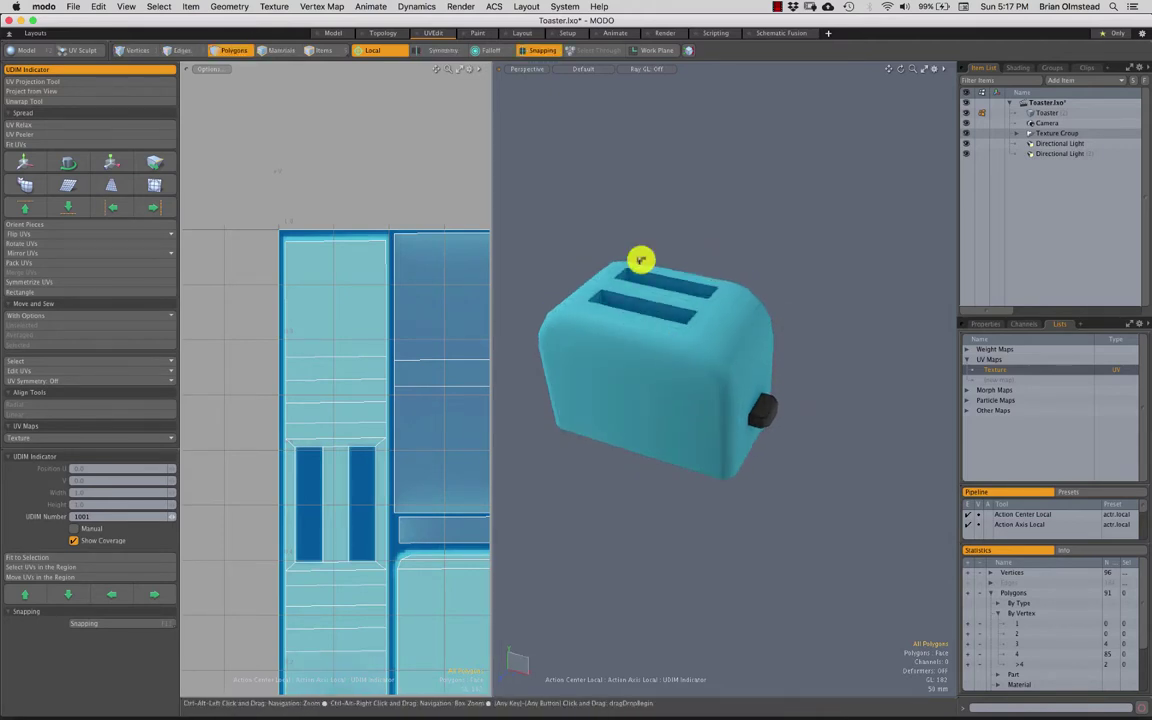
Step: Set the 3D viewport's shading to Texture and hide the wireframe overlay
left_click(579, 69)
left_click(569, 104)
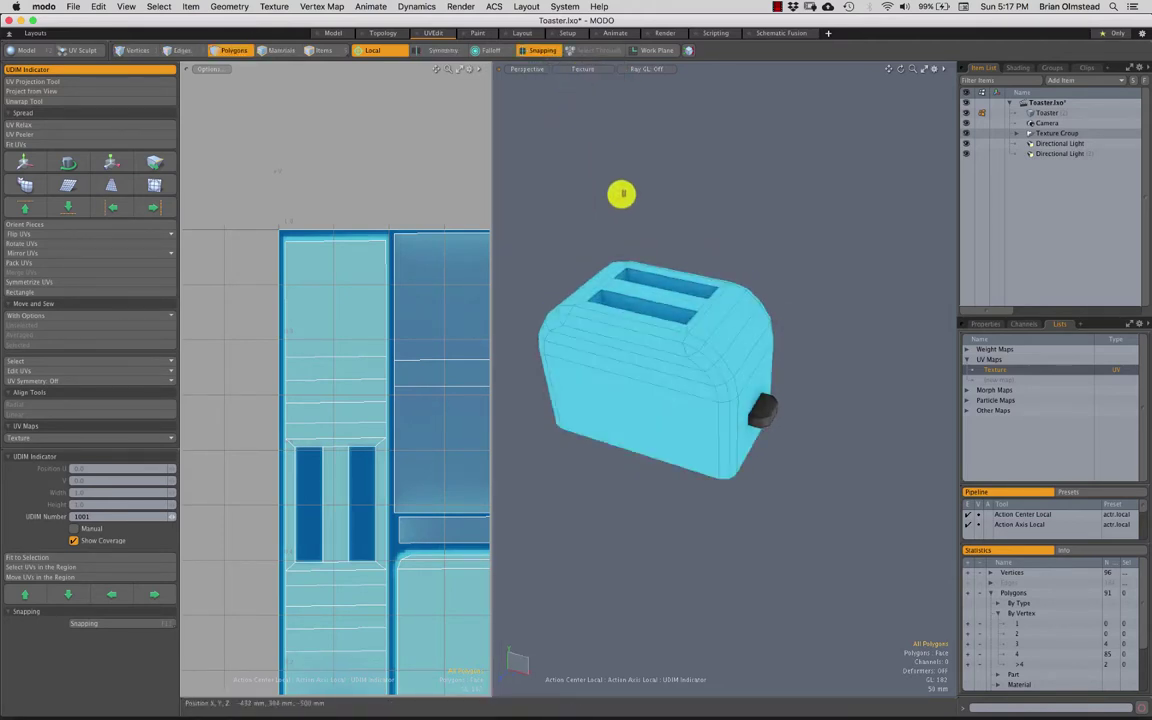
left_click_drag(625, 326, 693, 366, "alt")
key("ctrl+3")
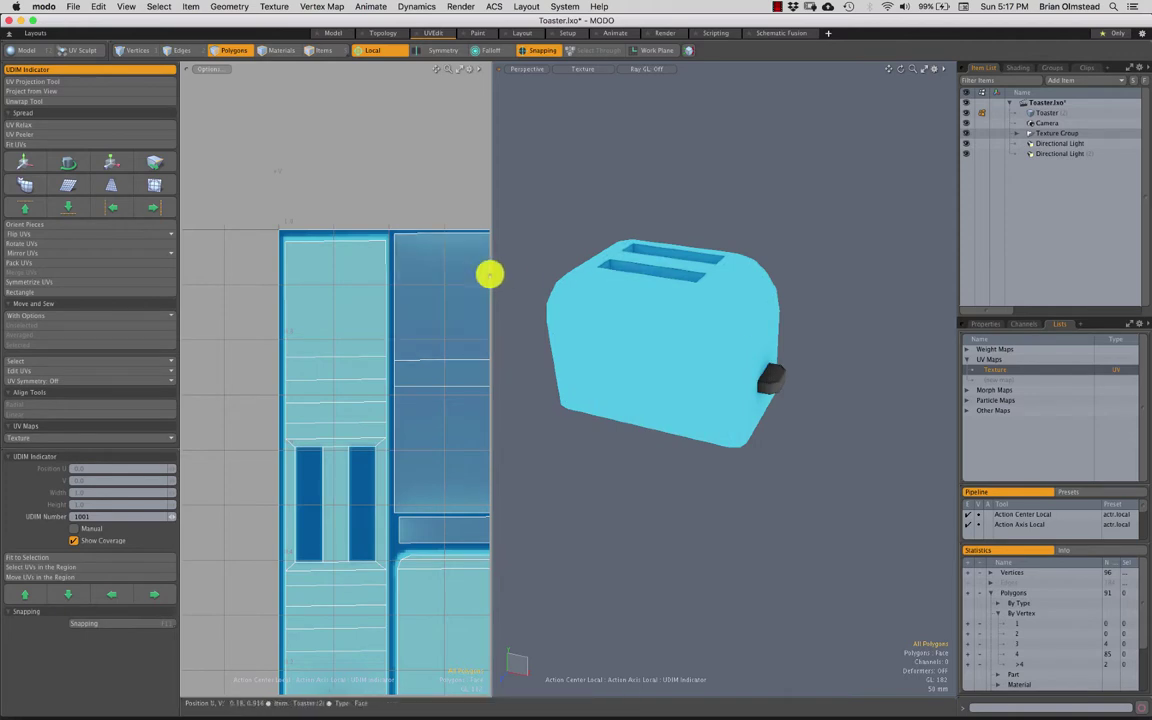
Step: Widen the 3D viewport and examine the textured toaster from several angles, comparing it with its UV islands
left_click_drag(491, 270, 380, 272)
mouse_move(620, 321)
left_mouse_down("alt")
mouse_move(645, 368)
mouse_move(697, 329)
mouse_move(610, 380)
mouse_move(658, 244)
mouse_move(627, 375)
mouse_move(577, 444)
mouse_move(571, 375)
mouse_move(584, 375)
mouse_move(609, 283)
mouse_move(550, 350)
mouse_move(591, 294)
mouse_move(602, 327)
mouse_move(733, 221)
mouse_move(584, 339)
mouse_move(658, 165)
mouse_move(620, 293)
mouse_move(625, 329)
mouse_move(599, 321)
left_mouse_up("alt")
left_click_drag(318, 496, 262, 404, "alt")
scroll(262, 404, "down", 2)
left_click_drag(348, 431, 308, 401, "alt")
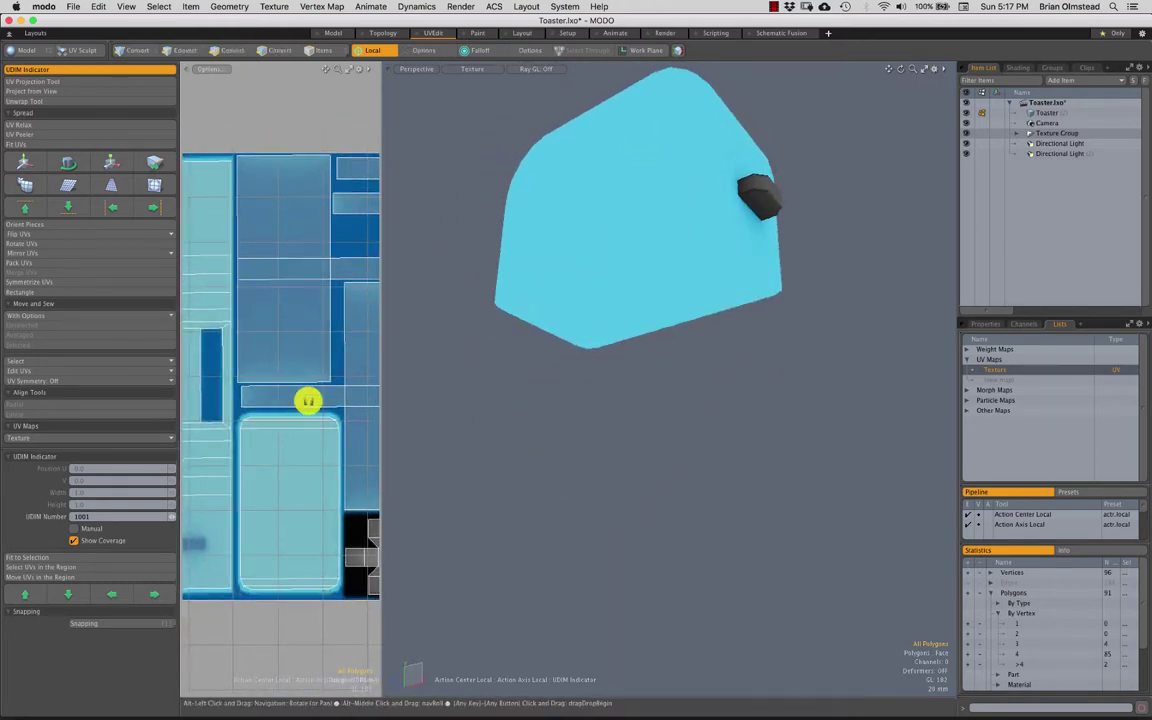
left_click_drag(687, 277, 455, 208, "alt")
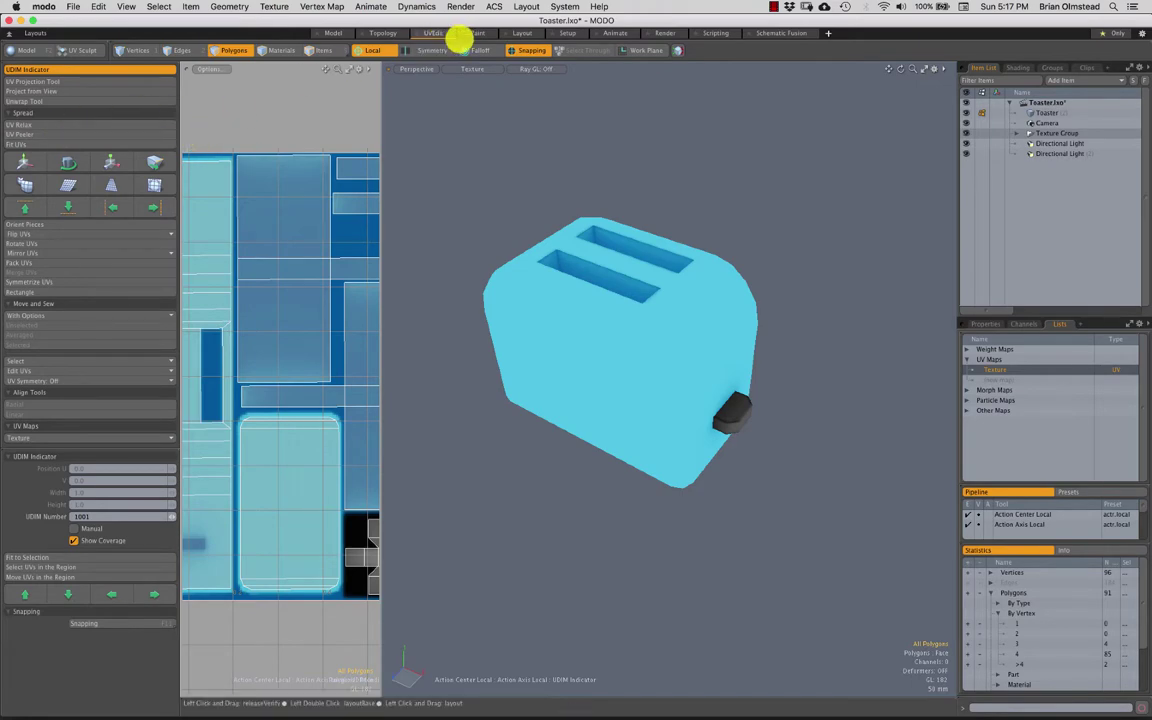
Step: Switch to the Paint layout and set its viewport shading to Texture
left_click(478, 34)
key("a")
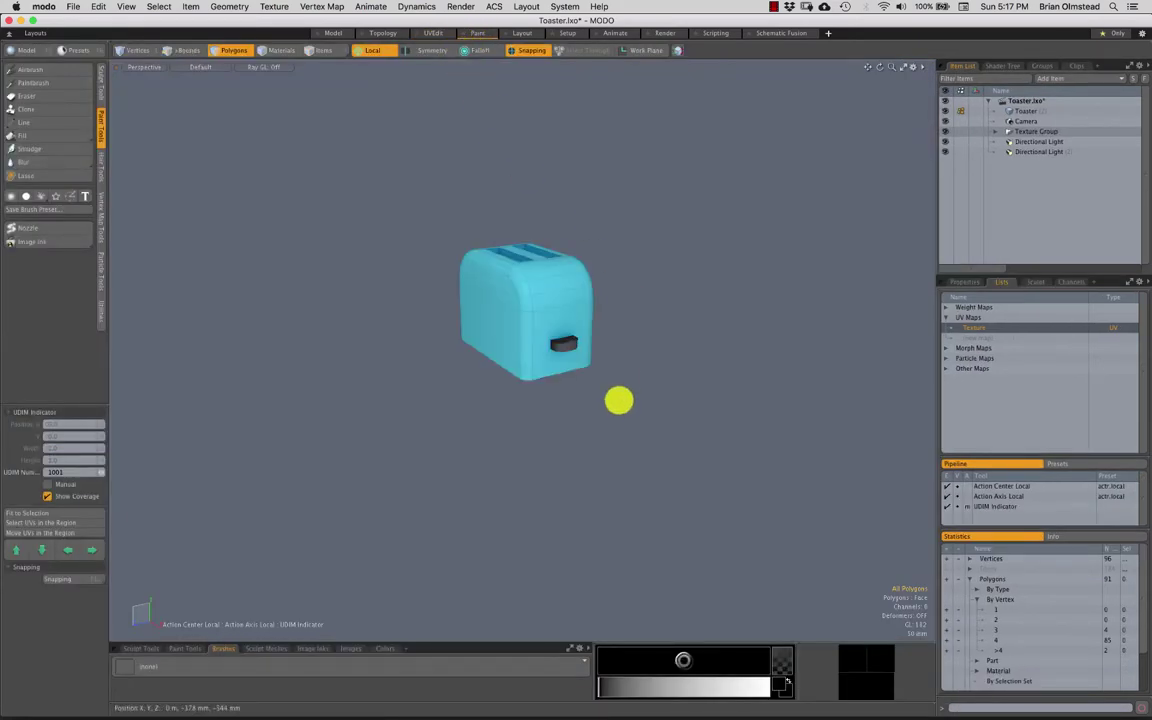
left_click_drag(615, 400, 646, 399, "alt")
scroll(520, 338, "up", 6)
left_click(201, 67)
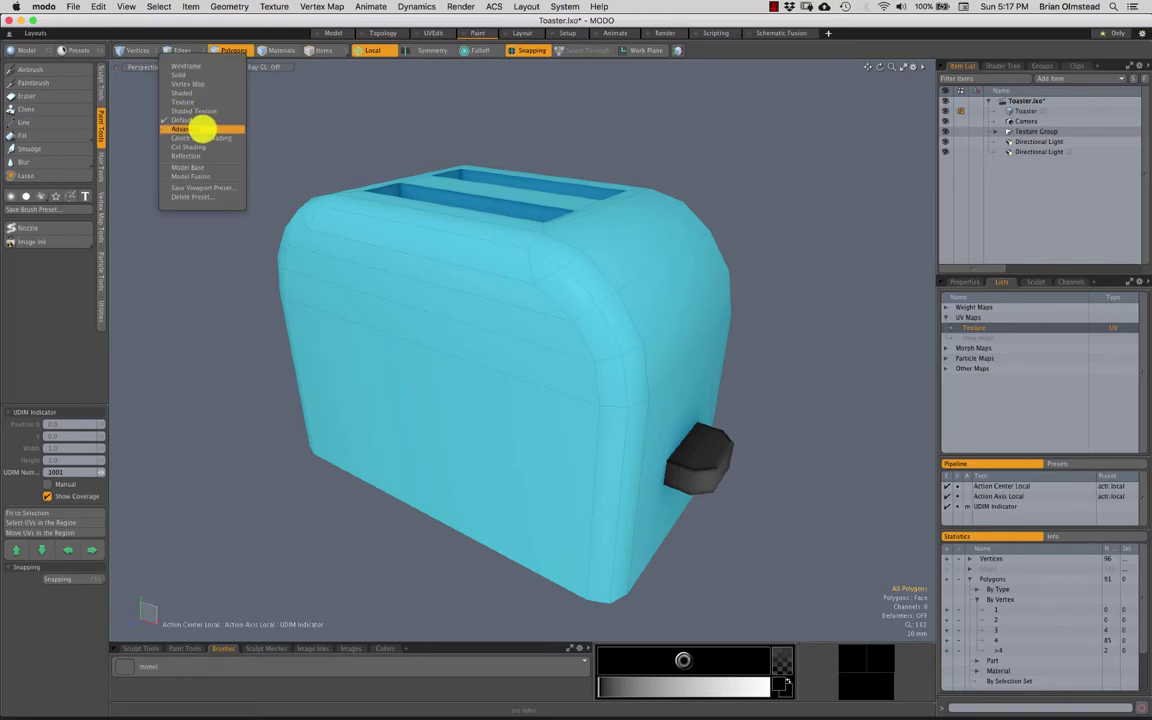
left_click(199, 102)
left_click_drag(622, 373, 606, 362, "alt")
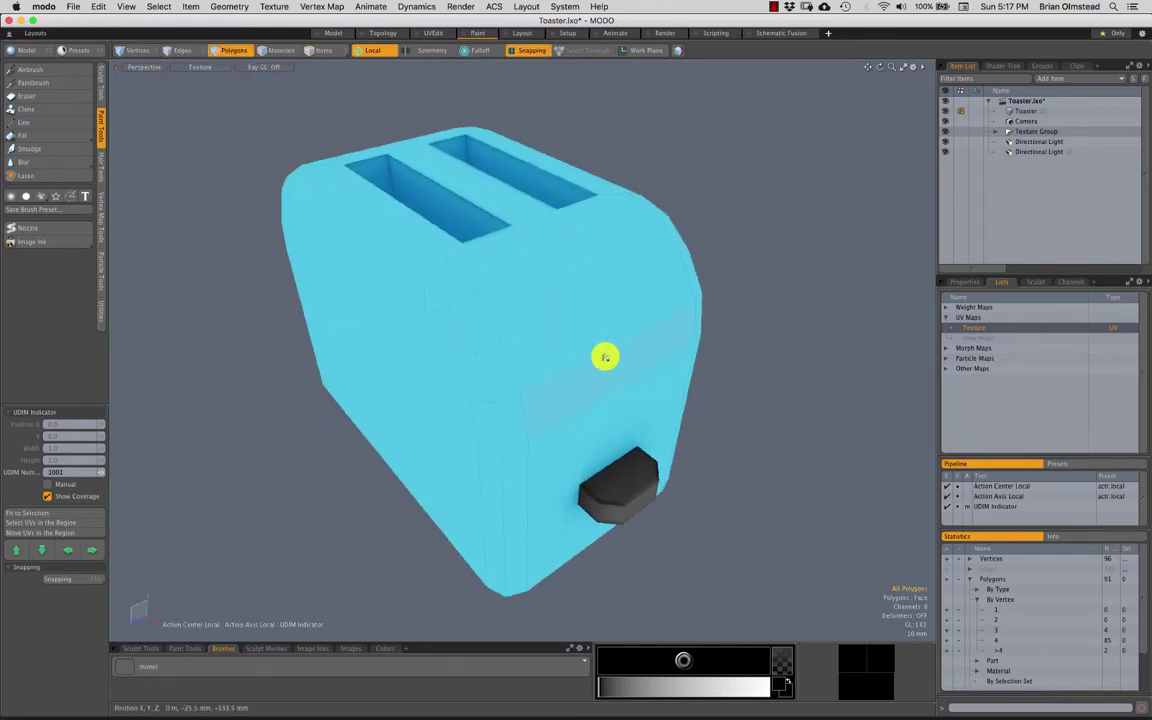
Step: Activate the Airbrush, turn off the UDIM Indicator in the UVEdit layout, and return to the Paint layout
left_click_drag(511, 348, 539, 347, "alt")
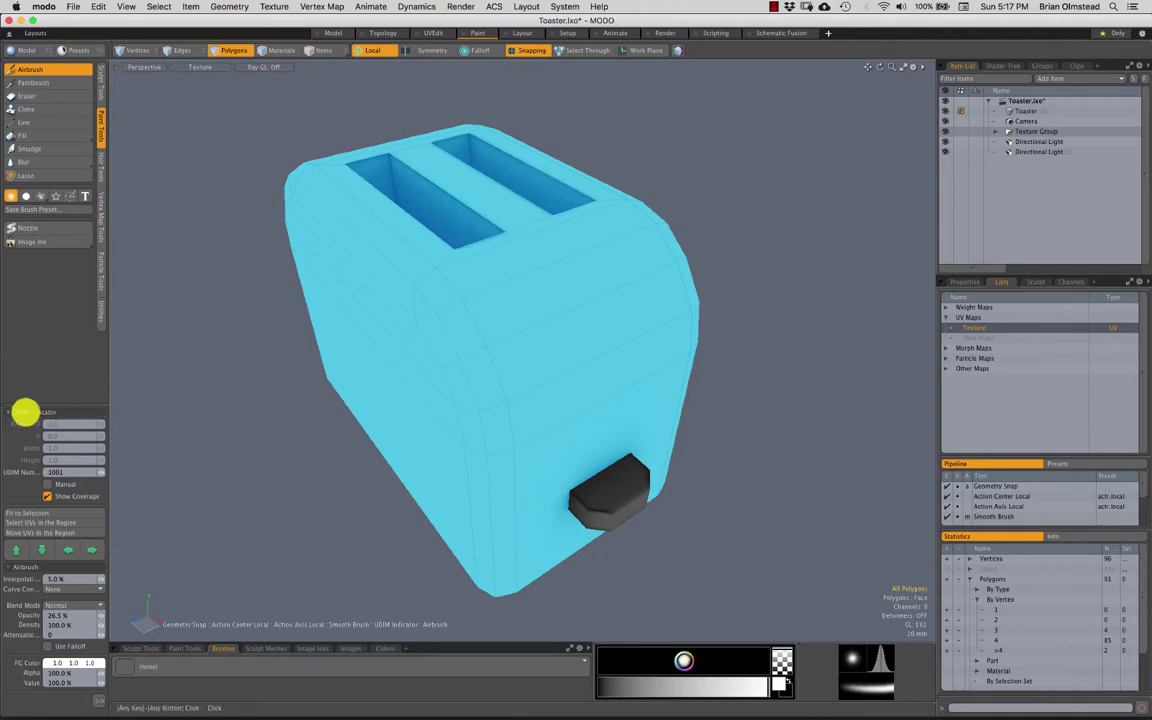
left_click(431, 33)
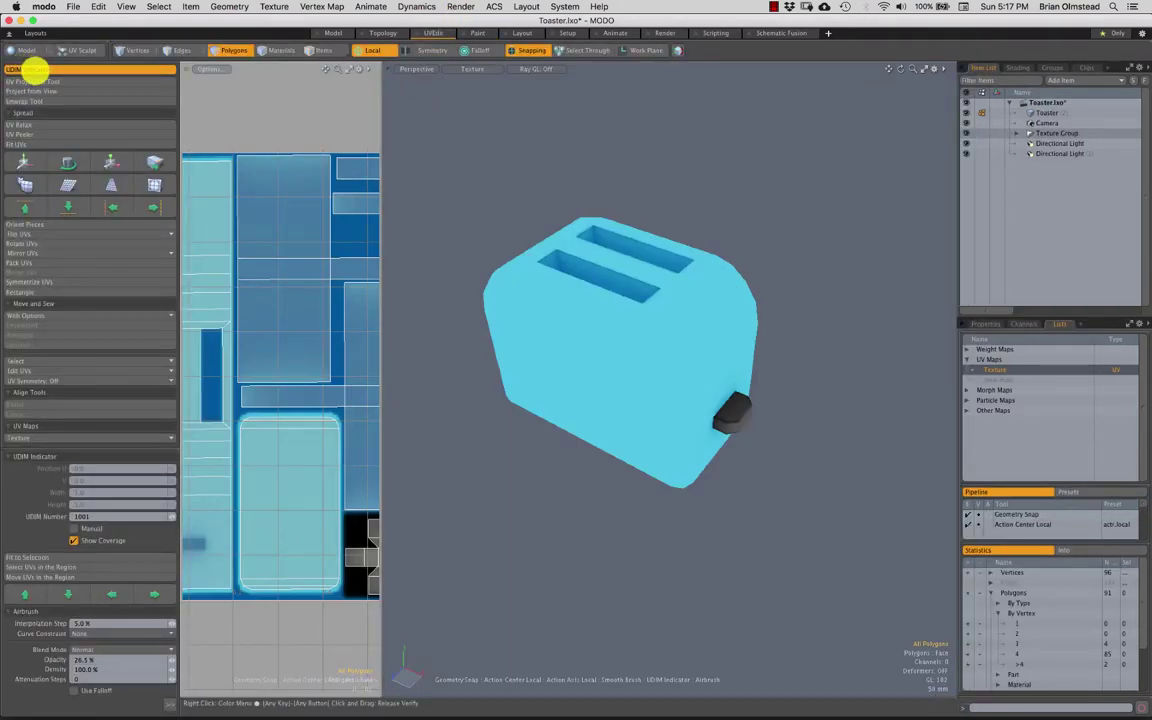
left_click(33, 69)
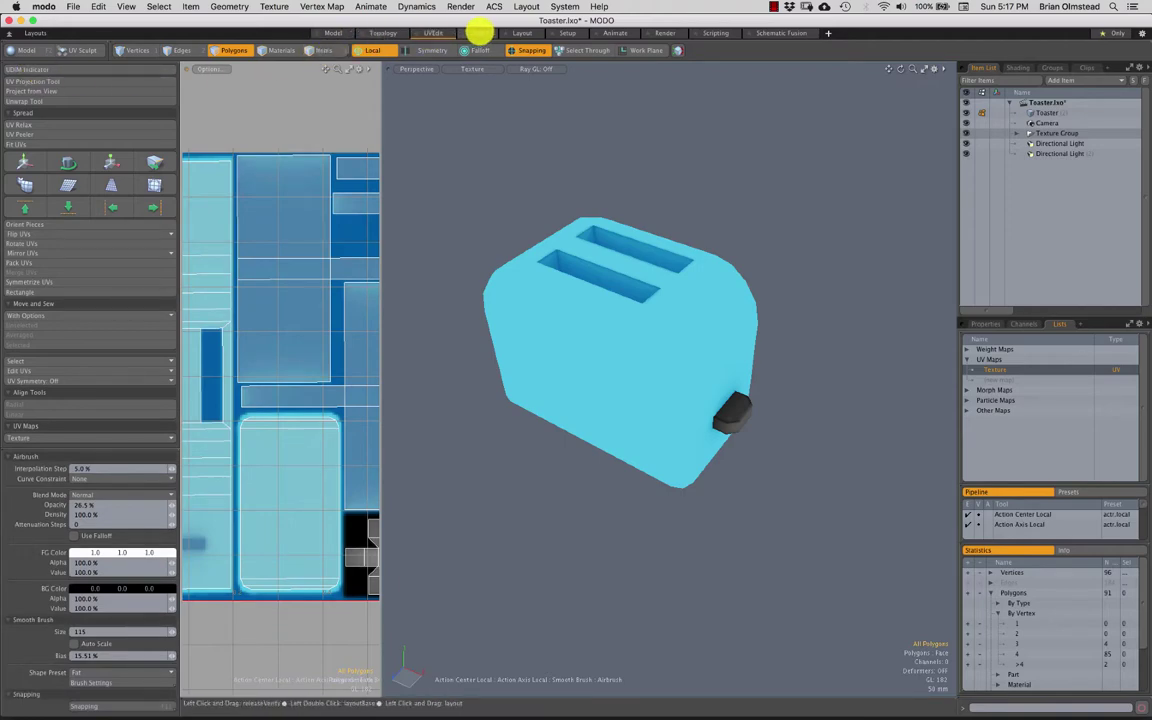
left_click(479, 33)
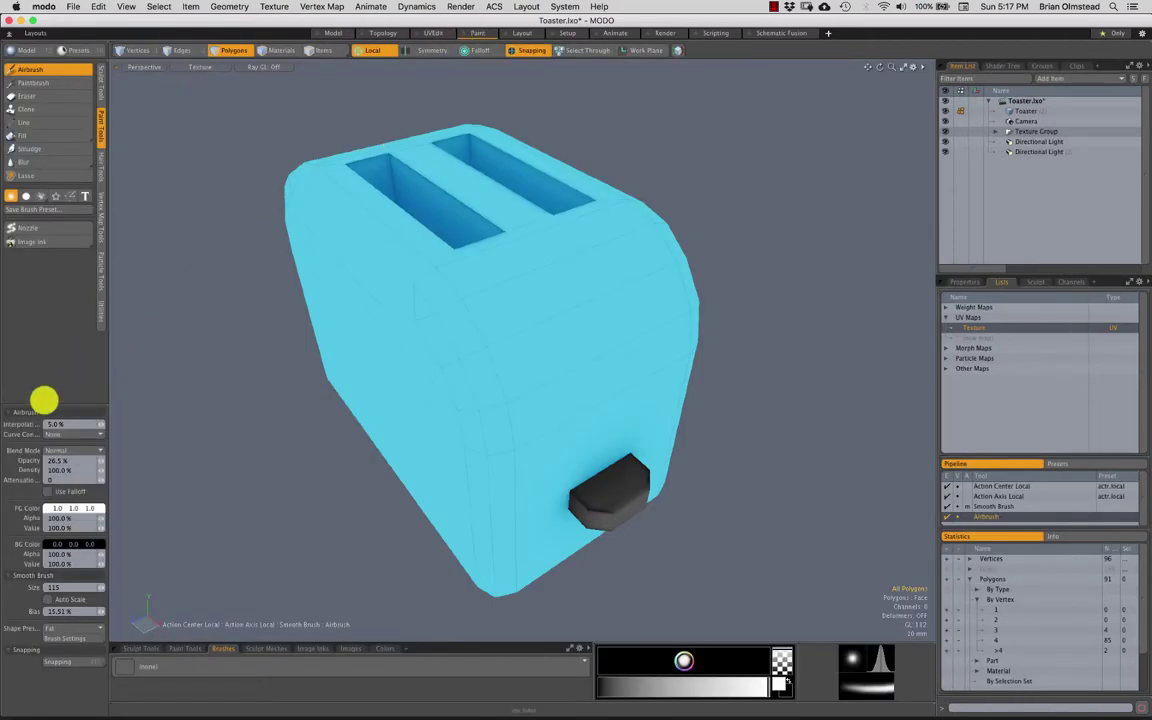
scroll(40, 399, "down", 2)
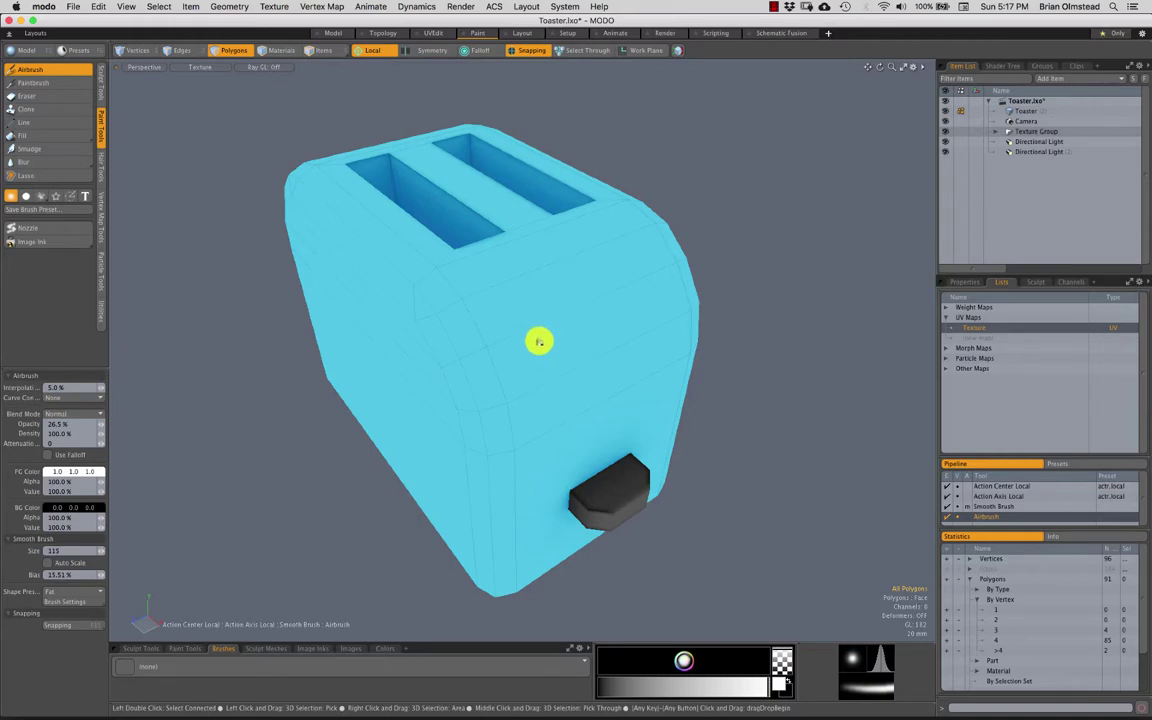
Step: Try a white airbrush stroke with brush size 95 on the toaster's handle-side face, and undo it
left_click_drag(538, 342, 534, 312, "alt")
right_click_drag(510, 317, 507, 319)
left_click_drag(514, 326, 585, 312)
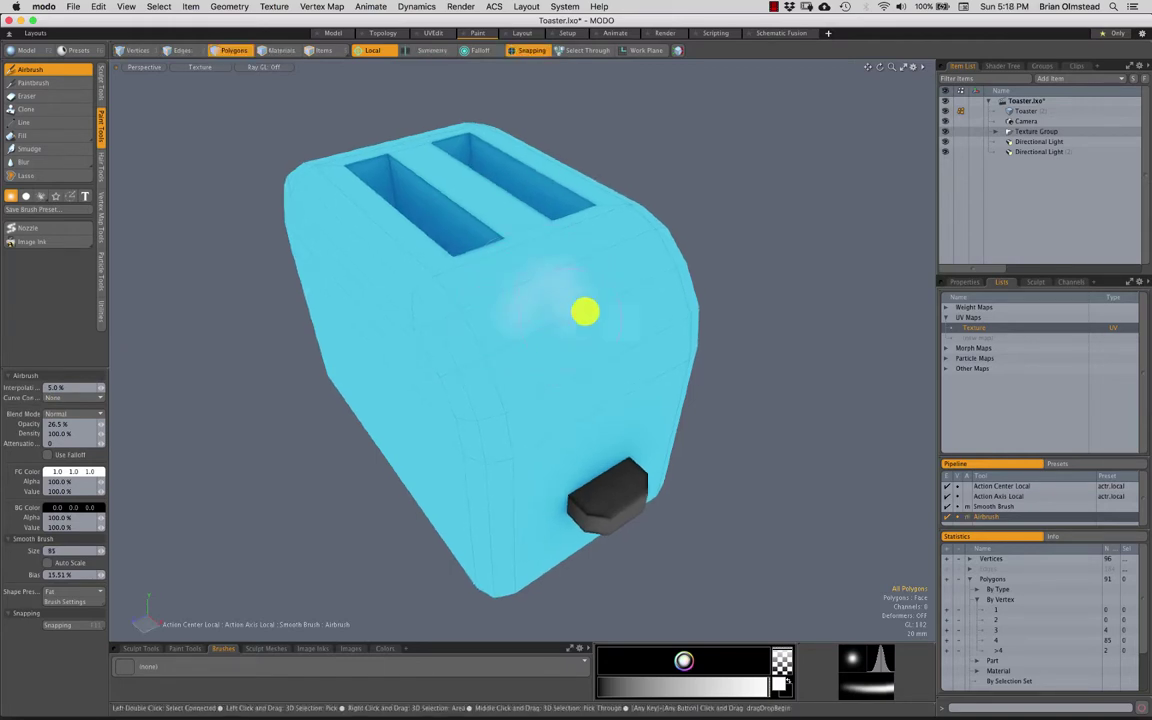
key("super+z")
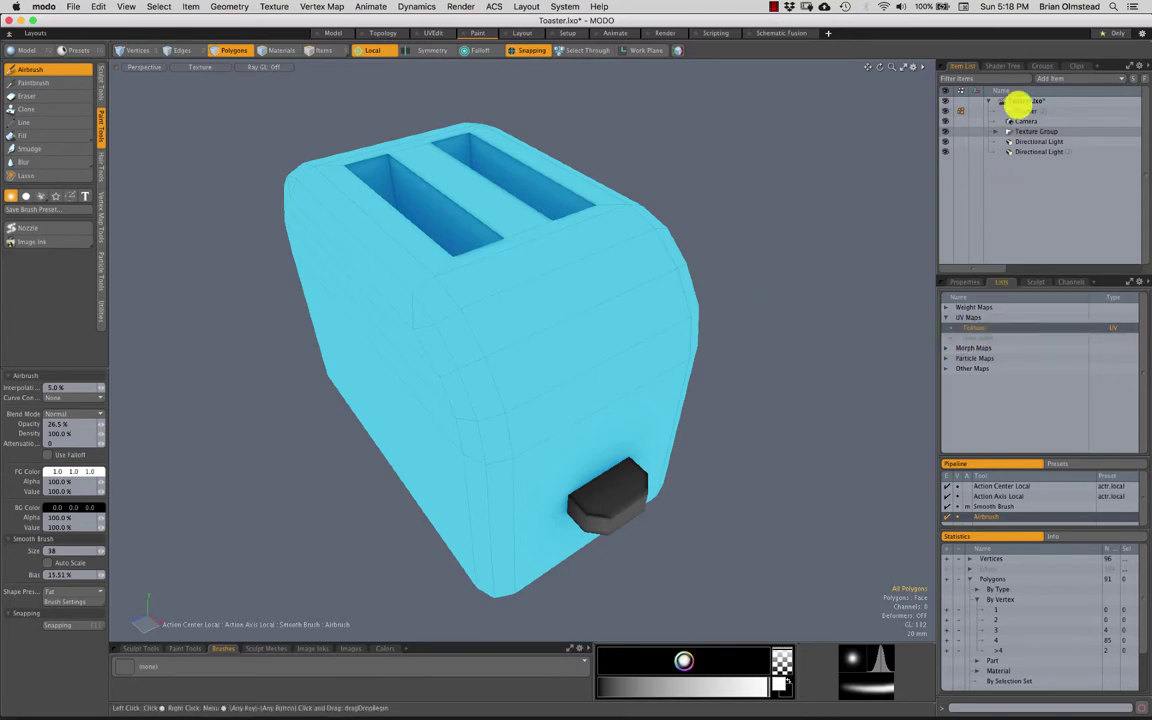
Step: Check the image clips and select the Toaster_Dif layer in the Shader Tree for painting
left_click(1075, 67)
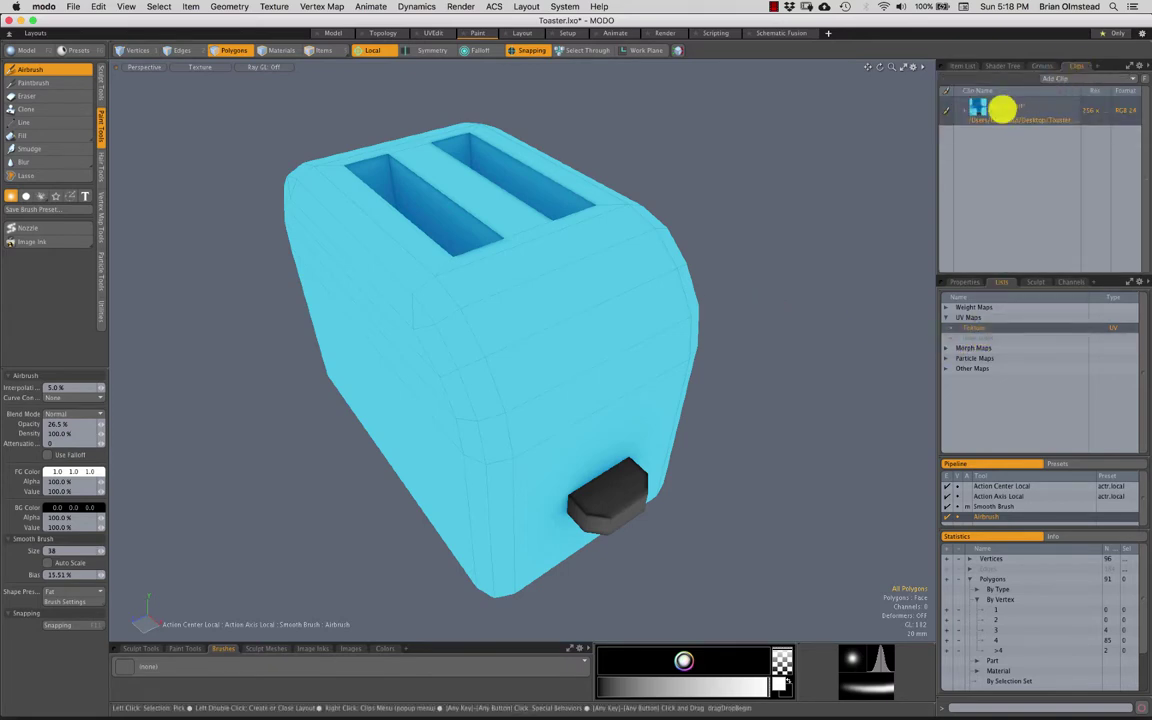
left_click(1001, 66)
left_click(1001, 164)
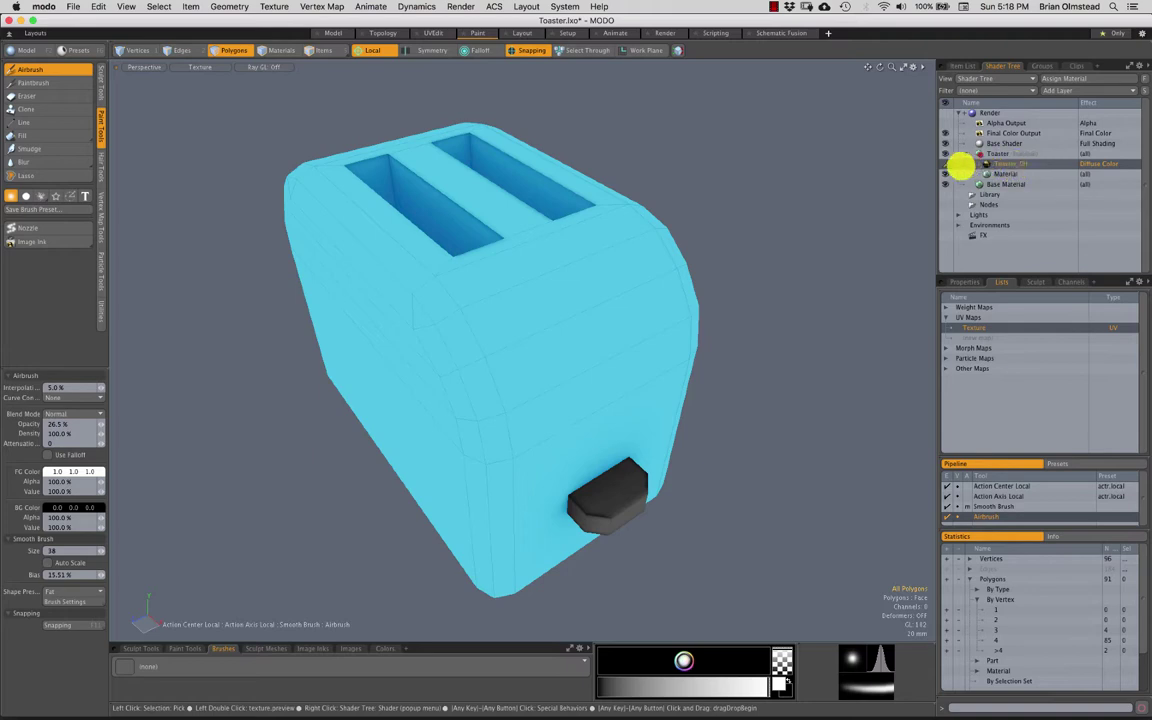
Step: Enlarge the airbrush to size 176 over the toaster's handle-side face
scroll(555, 314, "up", 2)
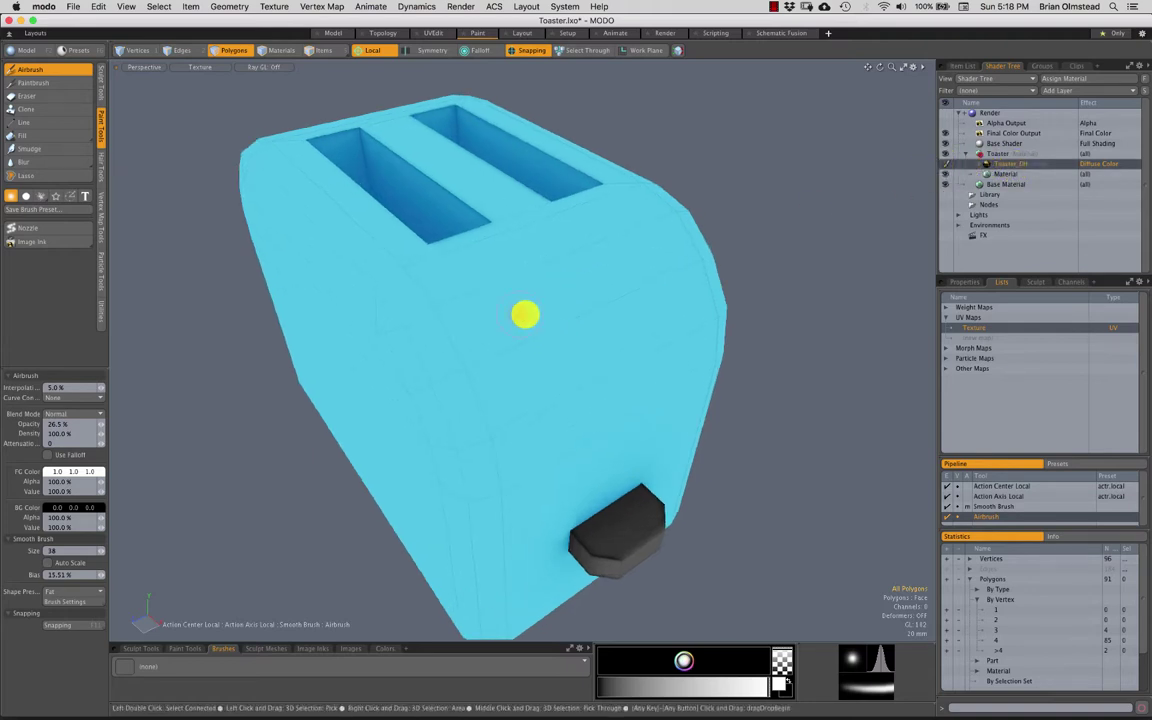
right_click_drag(519, 314, 602, 288)
scroll(543, 360, "down", 3)
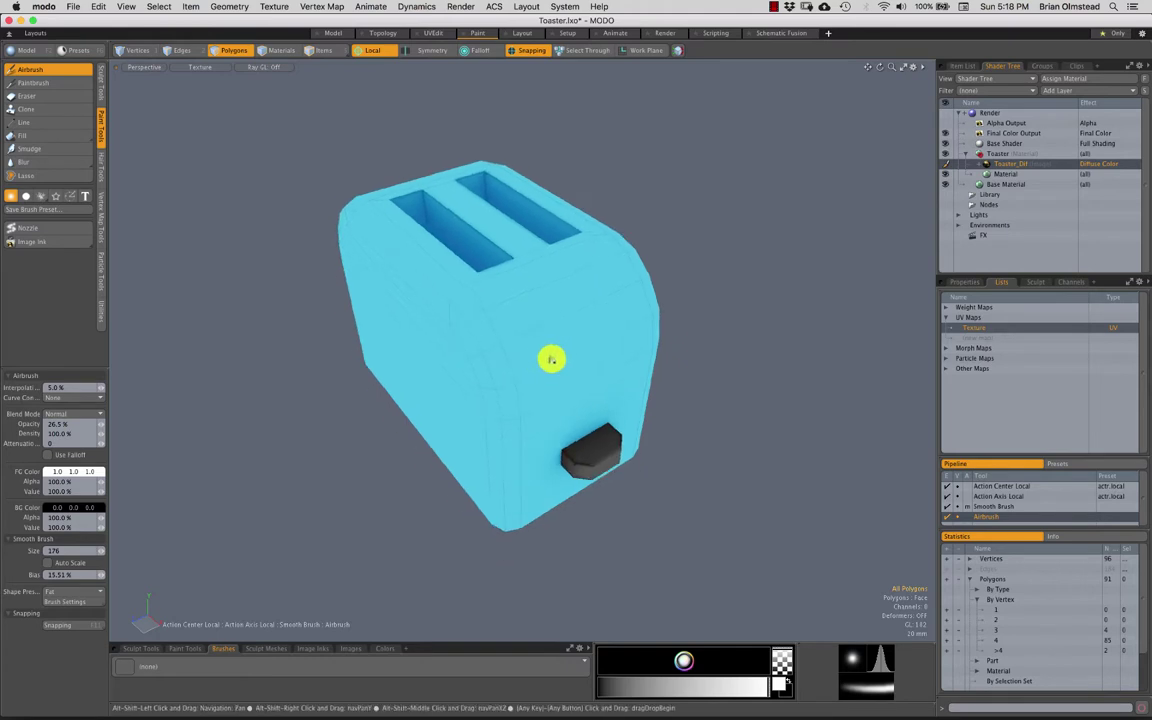
Step: Airbrush soft white highlights on the upper curves of the toaster's handle side and opposite end with brush size 150
right_click_drag(527, 347, 547, 352)
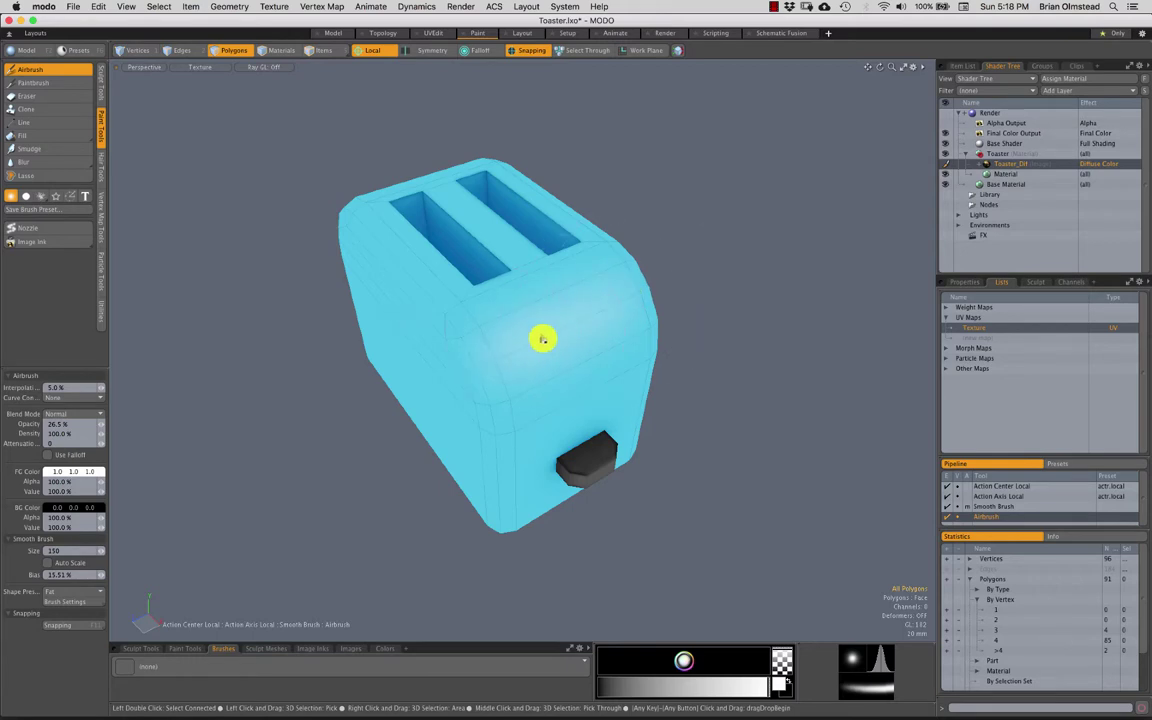
left_click_drag(542, 339, 478, 309, "alt")
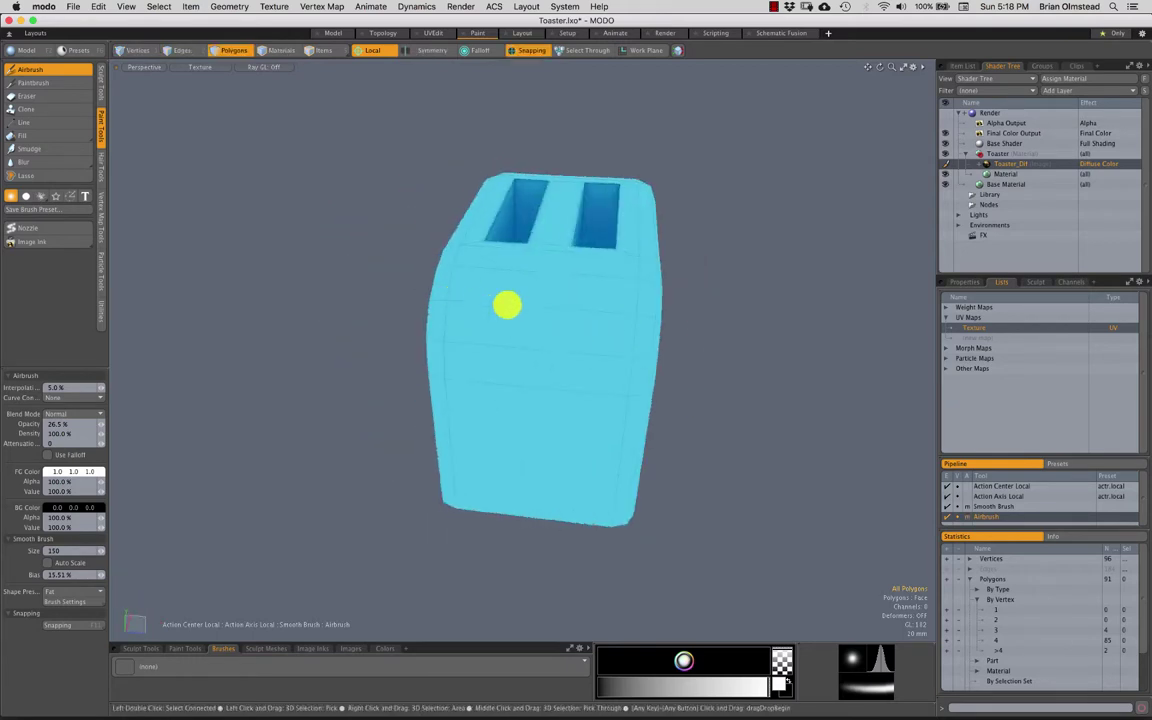
left_click_drag(618, 327, 475, 324, "alt")
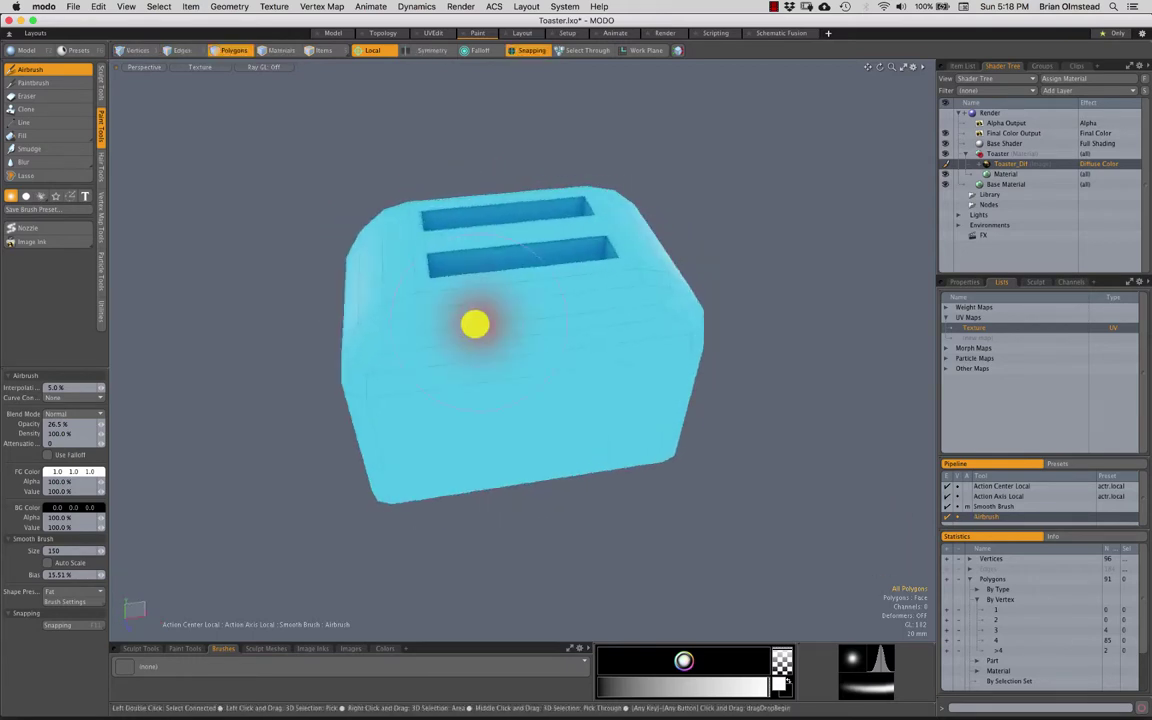
Step: Airbrush fainter white highlights along the toaster's rounded side edges and corners at 15.5% opacity, reducing the brush size to 79
right_click_drag(452, 327, 464, 326)
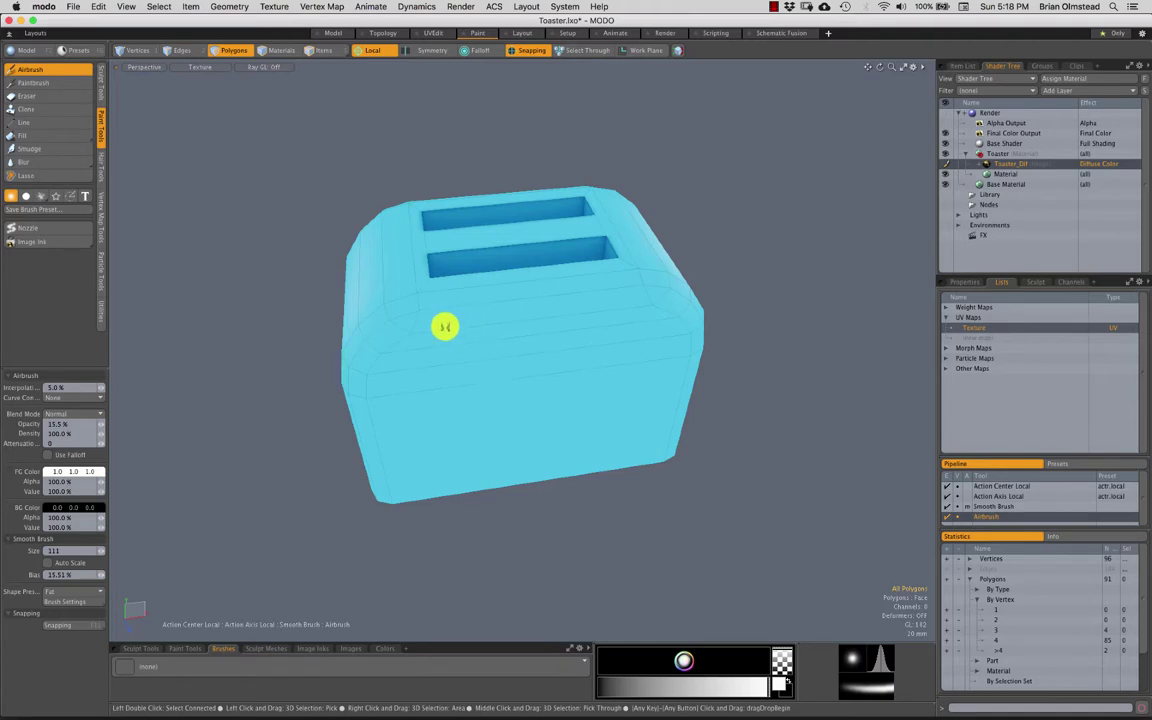
mouse_move(424, 326)
left_mouse_down("alt")
mouse_move(427, 337)
mouse_move(371, 392)
left_mouse_up("alt")
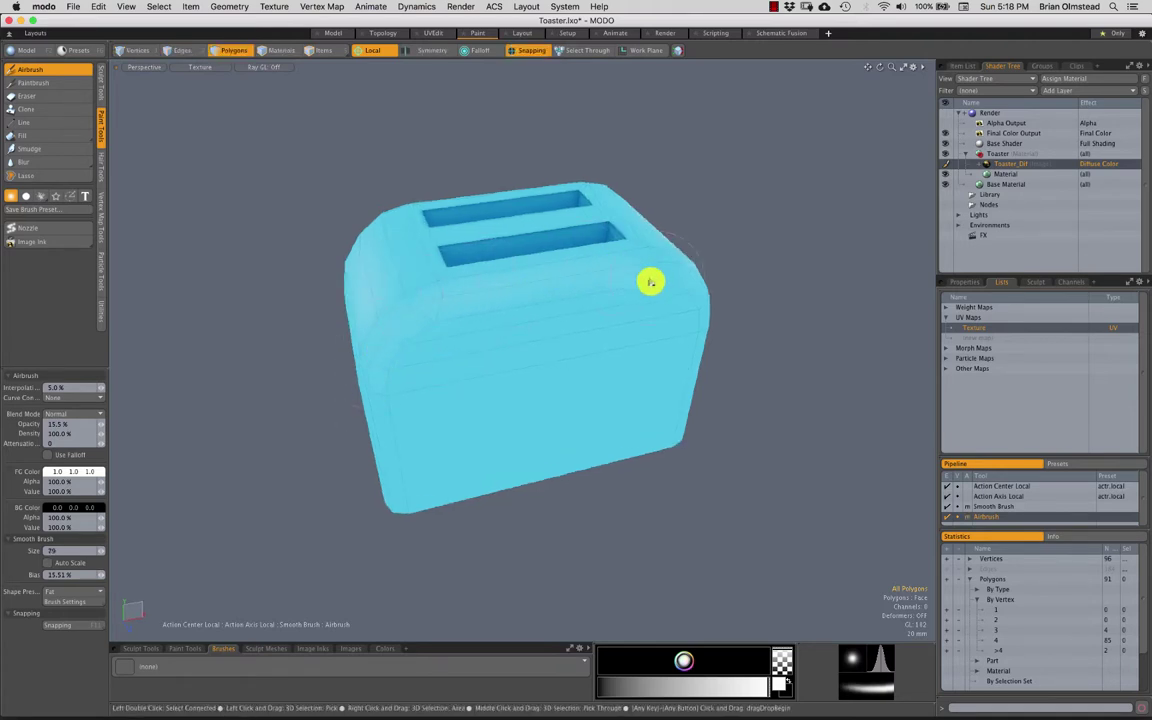
left_click_drag(650, 282, 535, 301, "alt")
left_click_drag(560, 383, 385, 305, "alt")
left_click_drag(507, 252, 597, 262, "alt")
left_click_drag(647, 336, 562, 276, "alt")
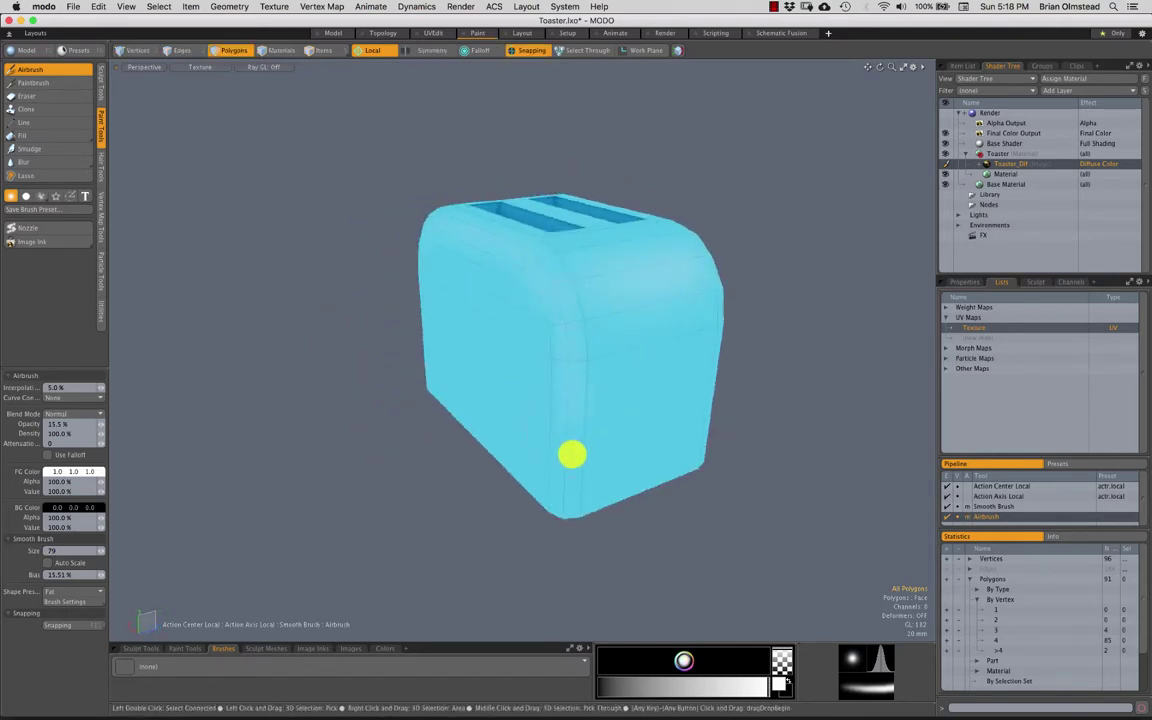
left_click_drag(572, 455, 527, 303, "alt")
left_click_drag(532, 429, 421, 424, "alt")
mouse_move(548, 341)
left_mouse_down("alt")
mouse_move(537, 388)
mouse_move(450, 373)
mouse_move(460, 339)
mouse_move(417, 368)
mouse_move(442, 347)
mouse_move(560, 334)
left_mouse_up("alt")
Step: Drop the airbrush and select all inner polygons of both bread slots
key("space")
left_click(532, 309)
left_click_drag(484, 330, 499, 267, "alt")
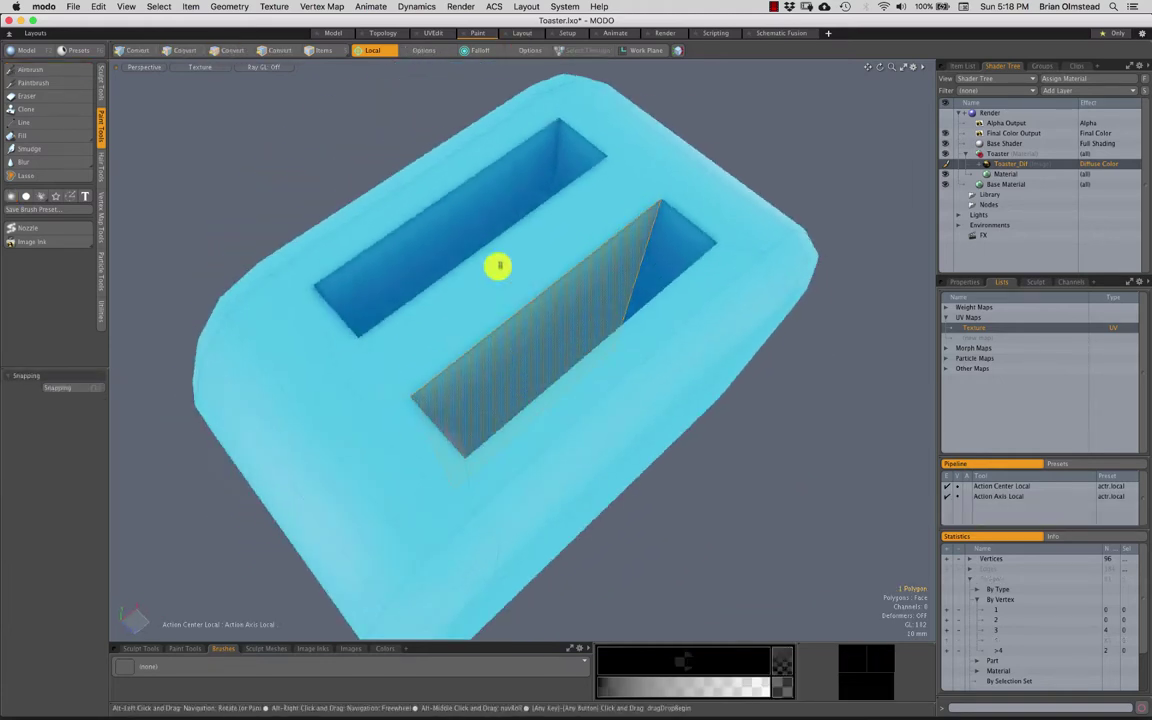
left_click(478, 232, "shift")
mouse_move(537, 225)
left_mouse_down("alt")
mouse_move(559, 203)
mouse_move(643, 244)
mouse_move(573, 288)
mouse_move(586, 365)
mouse_move(483, 358)
left_mouse_up("alt")
left_click(586, 365)
left_click(509, 344, "shift")
key("shift+Up")
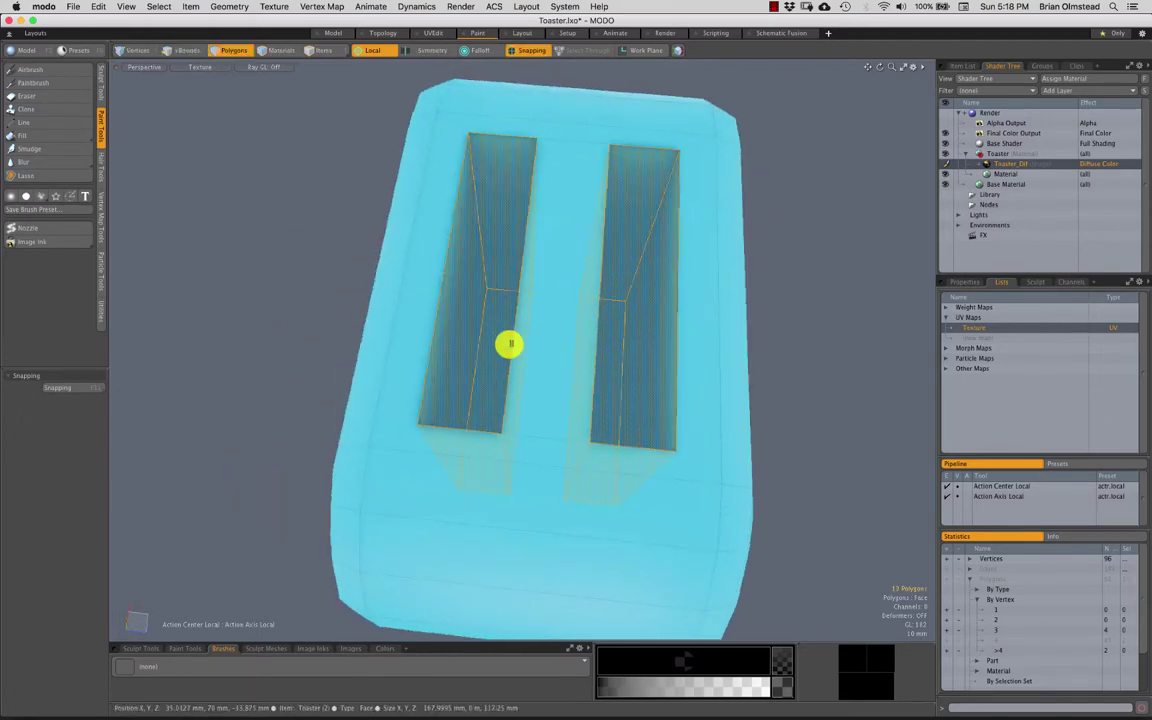
key("shift+Up")
Step: Check where the selected slot polygons lie on the painted texture in the UV Editor, and close it
key("F2")
scroll(455, 360, "down", 10)
mouse_move(457, 337)
left_mouse_down("alt+shift")
mouse_move(507, 293)
mouse_move(461, 369)
mouse_move(450, 322)
left_mouse_up("alt+shift")
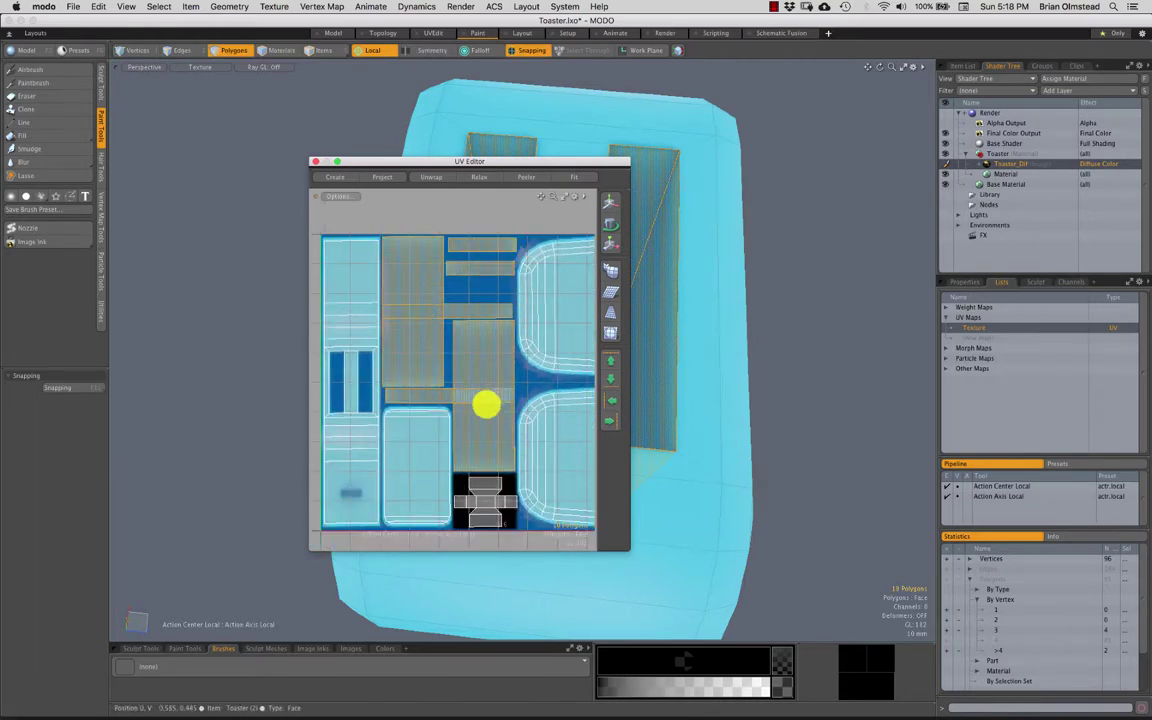
left_click(315, 162)
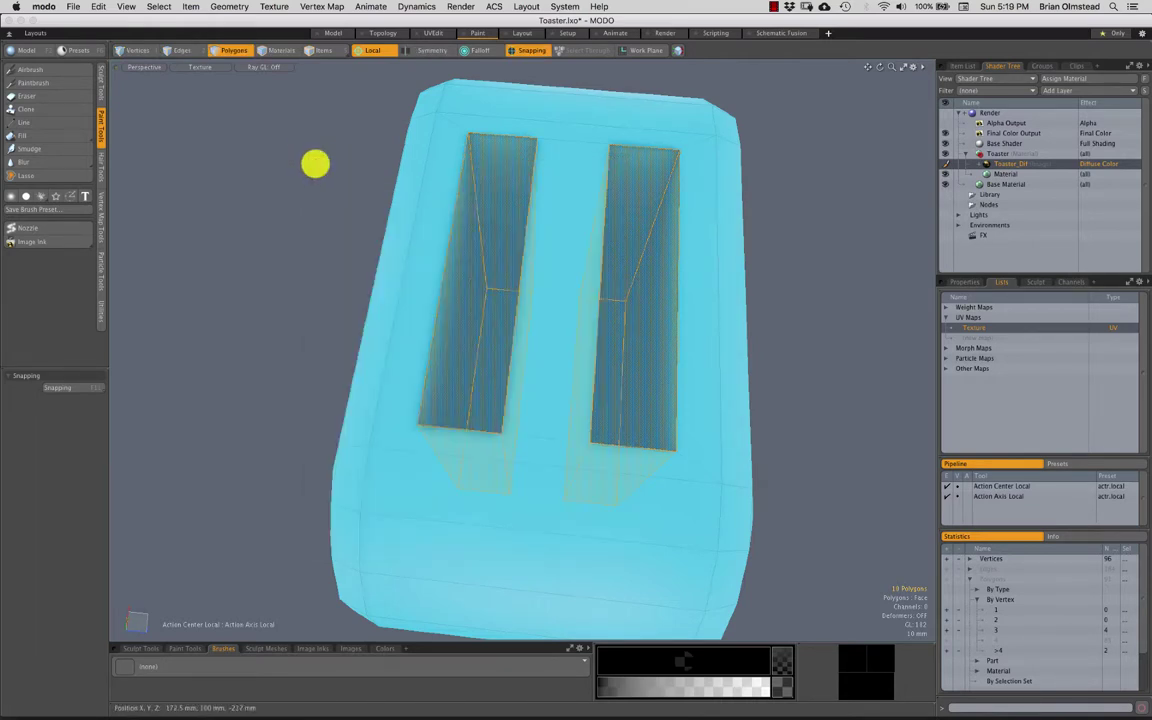
Step: Examine the toaster's underside polygons and clear the polygon selection
left_click_drag(331, 347, 388, 378, "alt")
right_click_drag(716, 350, 708, 352)
left_click_drag(660, 382, 550, 411, "alt")
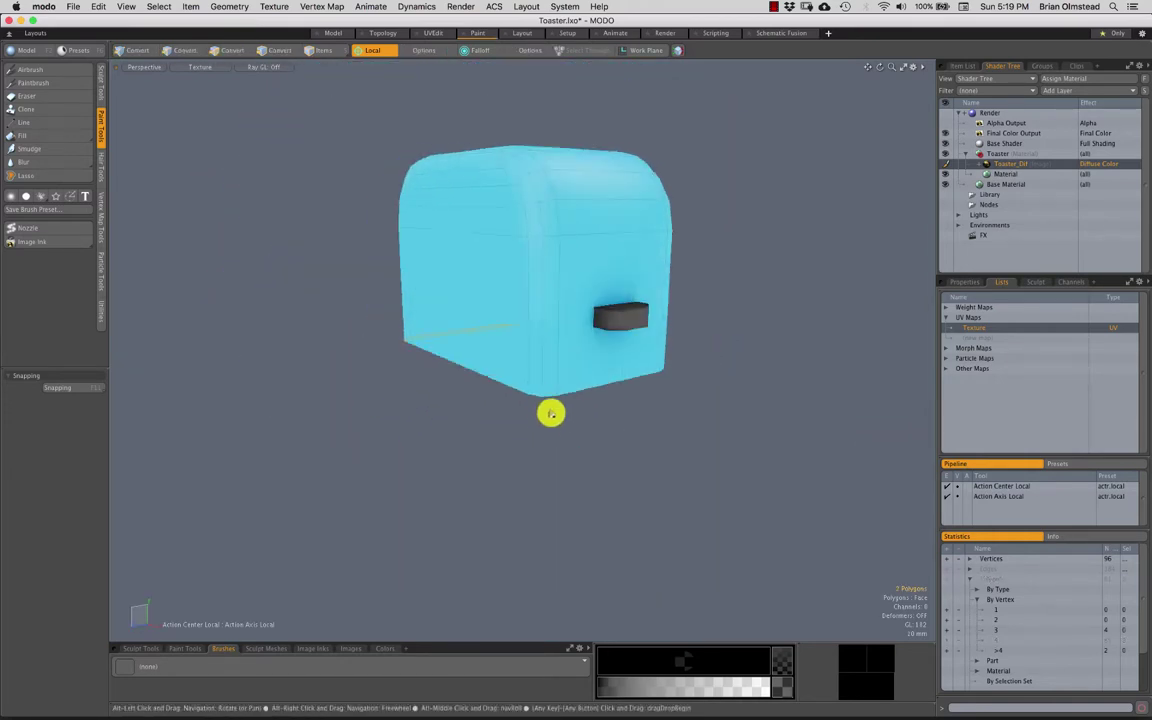
left_click(578, 442)
mouse_move(597, 363)
left_mouse_down("alt+shift")
mouse_move(543, 363)
mouse_move(515, 334)
mouse_move(609, 391)
mouse_move(638, 375)
mouse_move(545, 401)
mouse_move(572, 441)
mouse_move(643, 417)
mouse_move(453, 298)
mouse_move(645, 368)
mouse_move(597, 406)
left_mouse_up("alt+shift")
key("ctrl+3")
left_click(739, 381)
left_click_drag(727, 202, 673, 431, "alt")
left_click(742, 378)
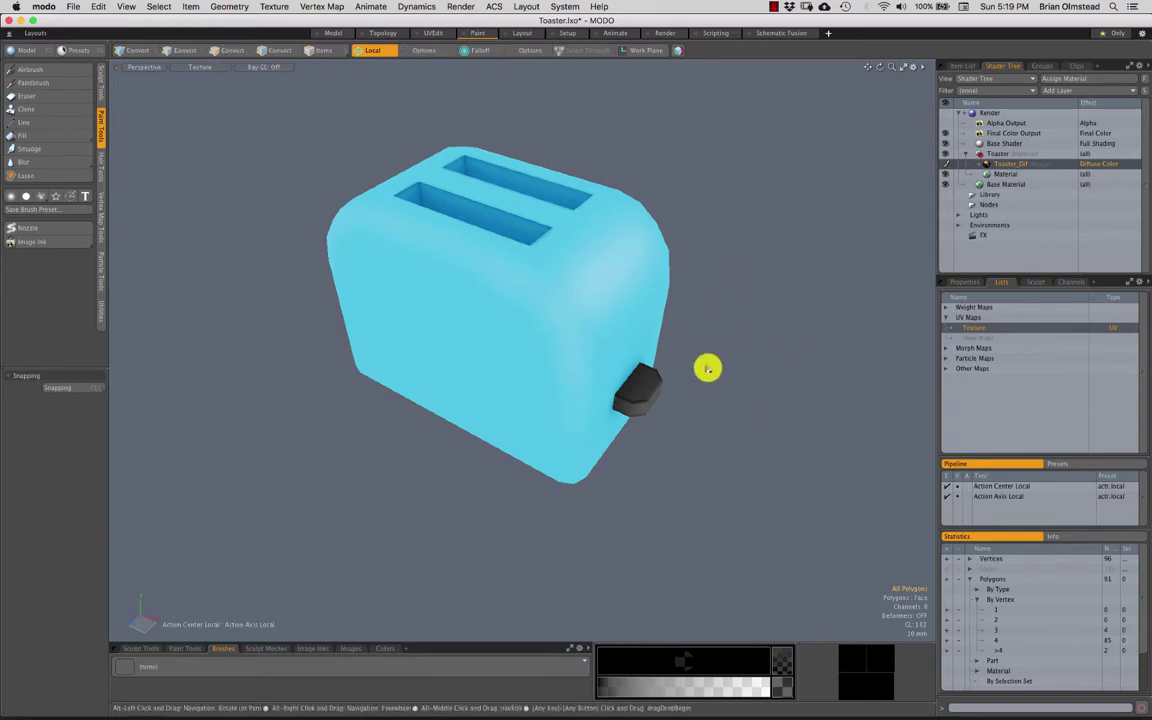
Step: Save the painted Toaster_Dif image clip
left_click_drag(705, 368, 668, 334, "alt")
left_click(1080, 66)
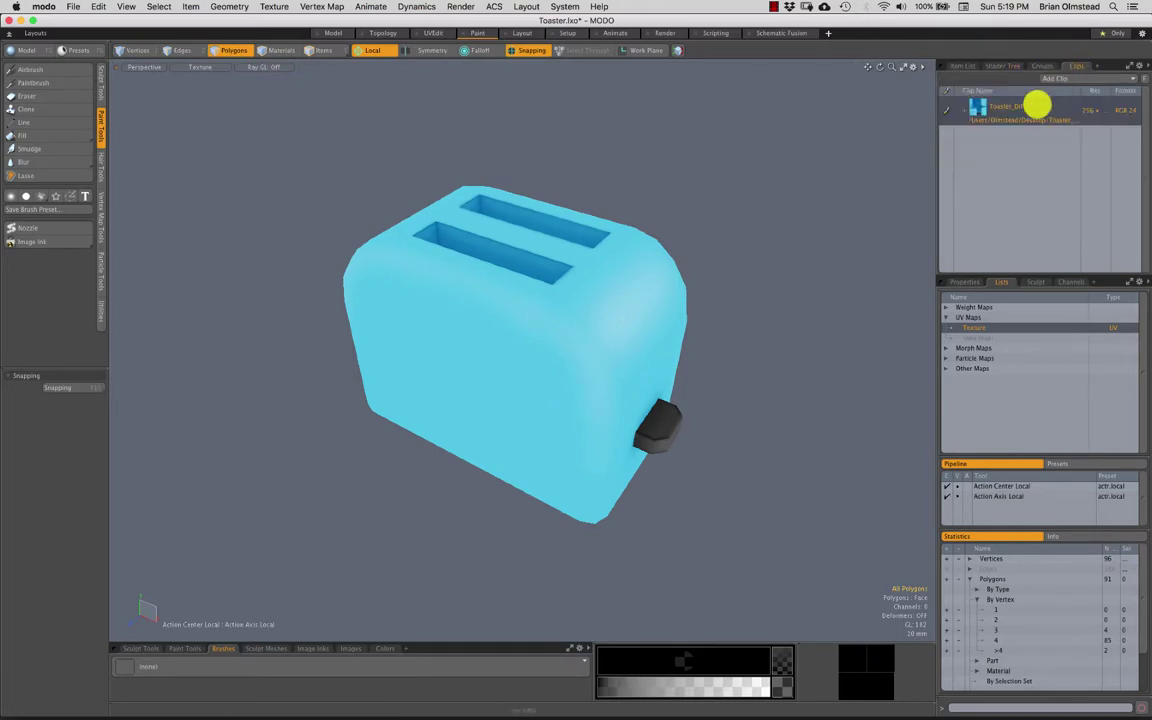
right_click(1049, 108)
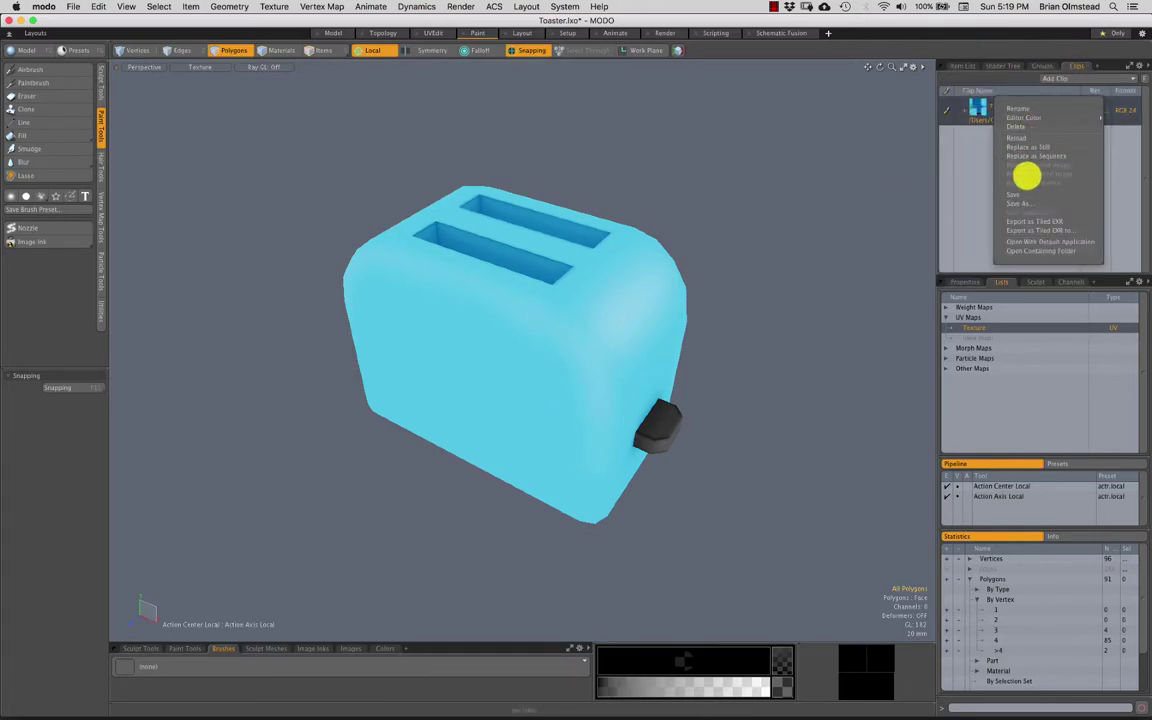
left_click(1014, 194)
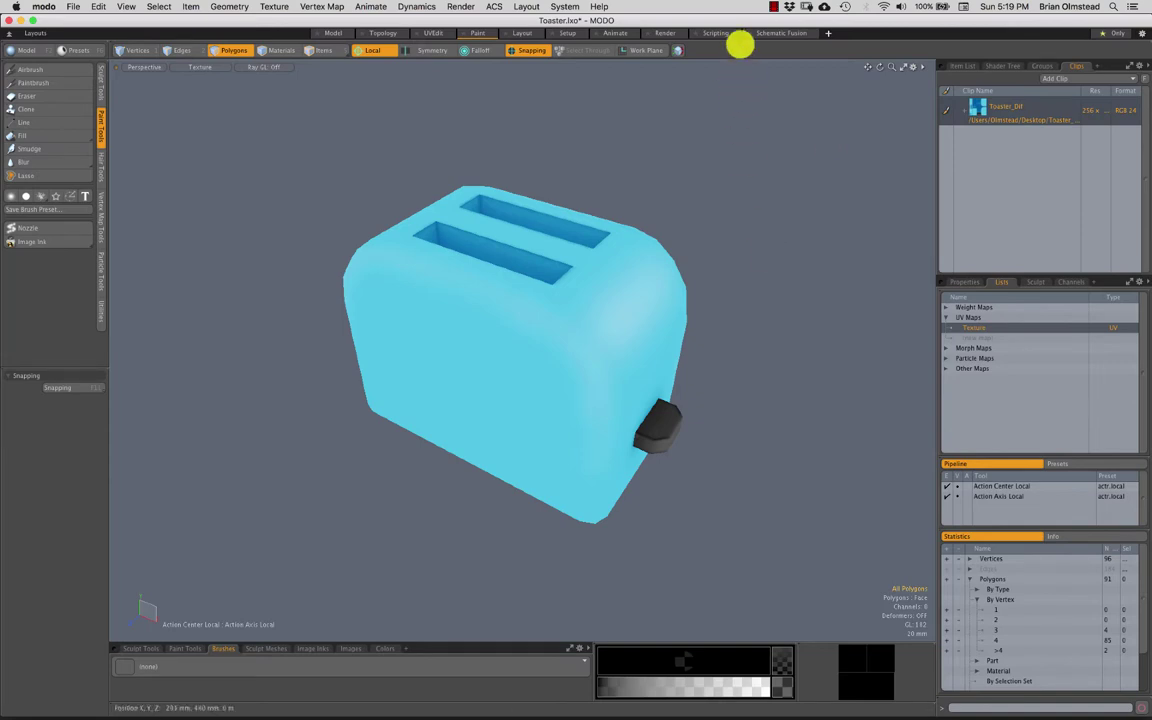
Step: Preview the saved Toaster_Dif.png on the desktop, and bring the MODO window back into place
left_click_drag(730, 20, 784, 214)
left_click(746, 40)
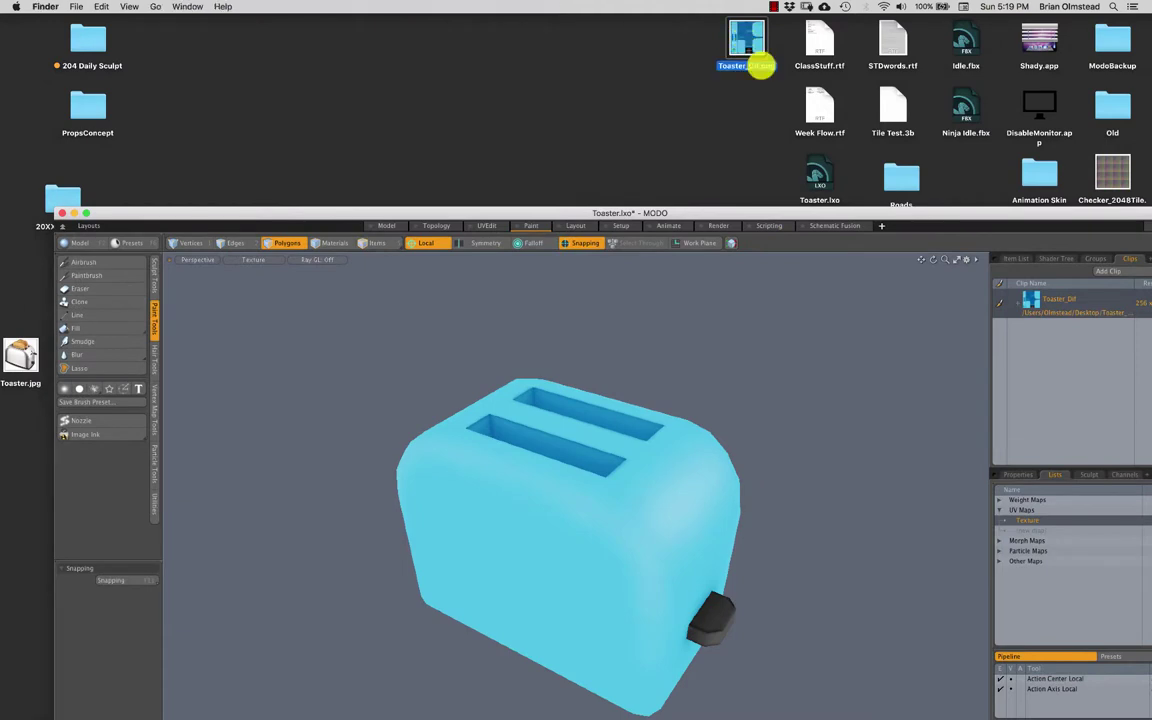
key("space")
left_click_drag(463, 279, 235, 118)
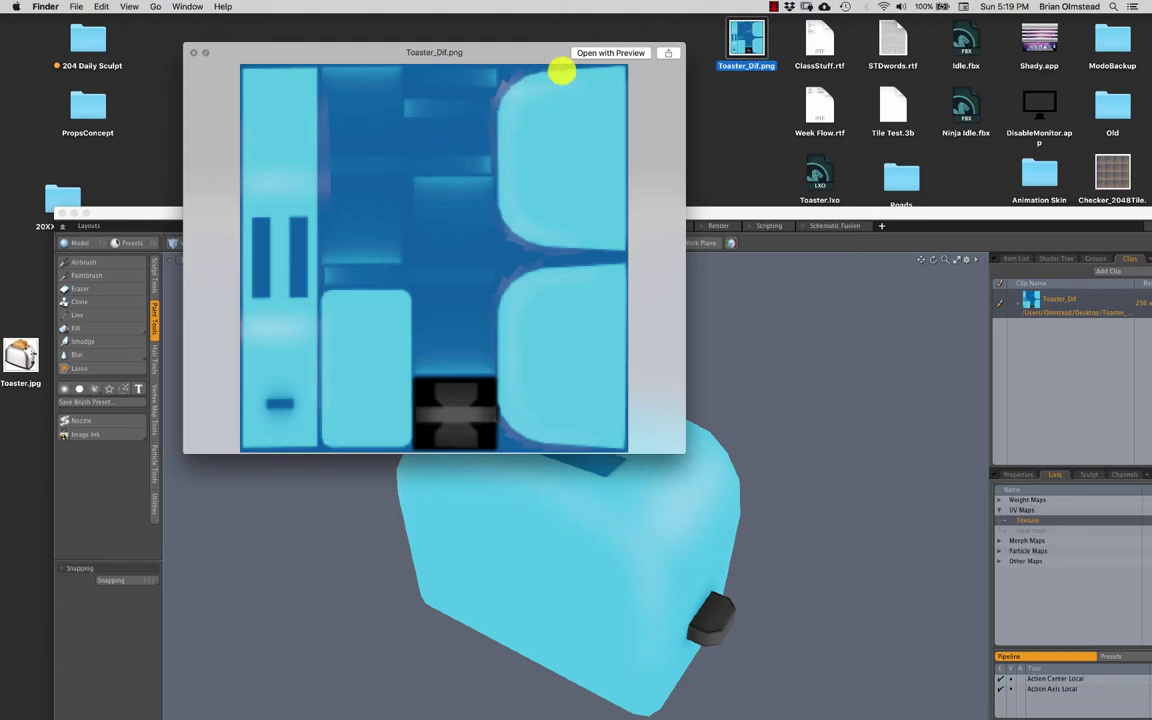
left_click(197, 50)
left_click(378, 213)
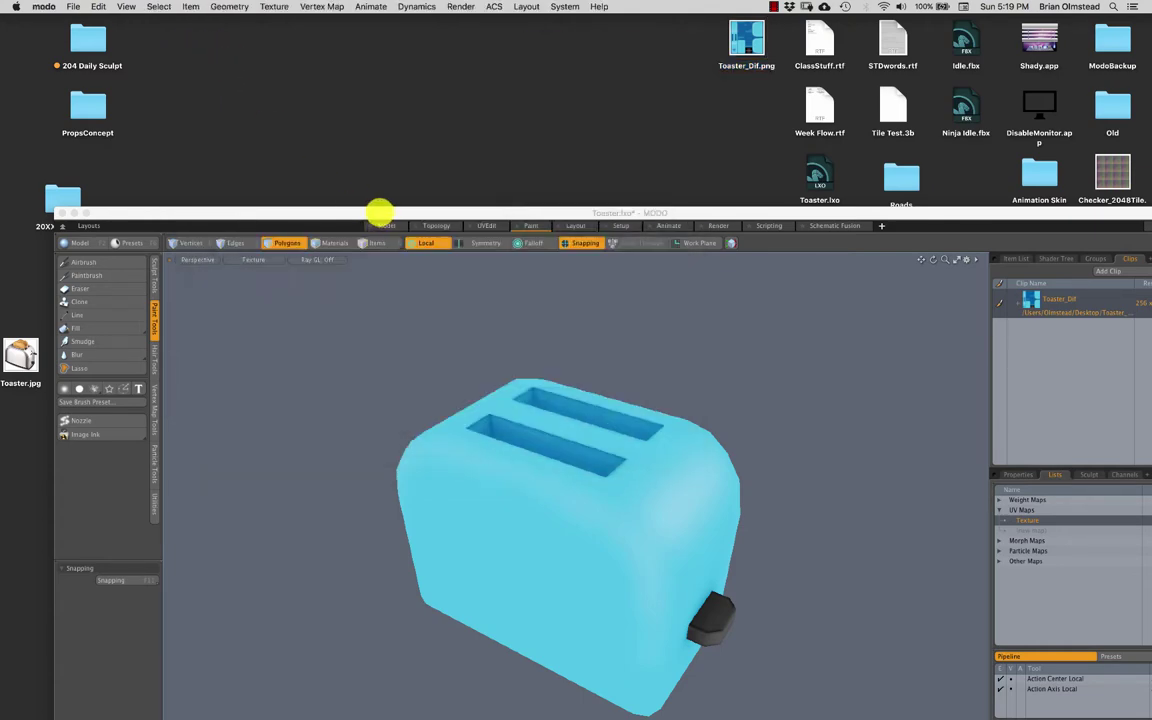
left_click_drag(378, 213, 310, 26)
left_click_drag(640, 366, 445, 310, "alt")
mouse_move(378, 28)
left_mouse_down()
mouse_move(432, 20)
mouse_move(386, 20)
left_mouse_up()
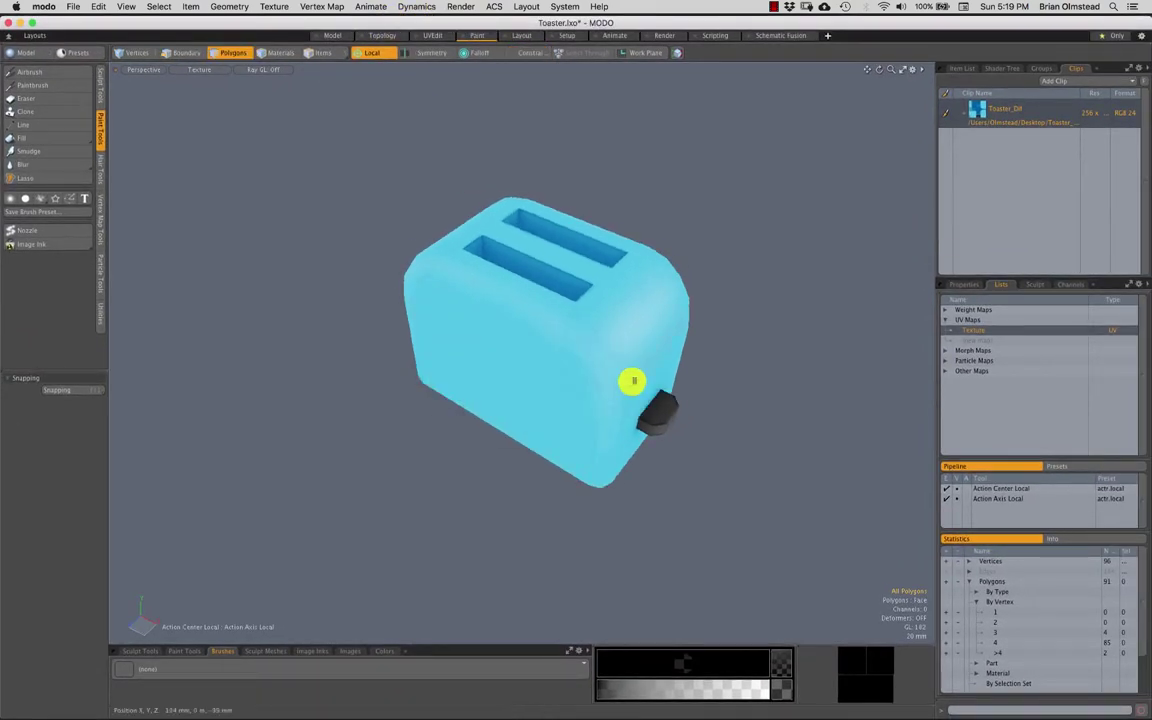
Step: Examine the corner UVs of the toaster's side island against the painted texture in the UV Editor, and close it
left_click_drag(630, 381, 545, 231, "alt")
left_click_drag(640, 329, 558, 319, "alt")
left_click_drag(540, 249, 512, 298, "alt")
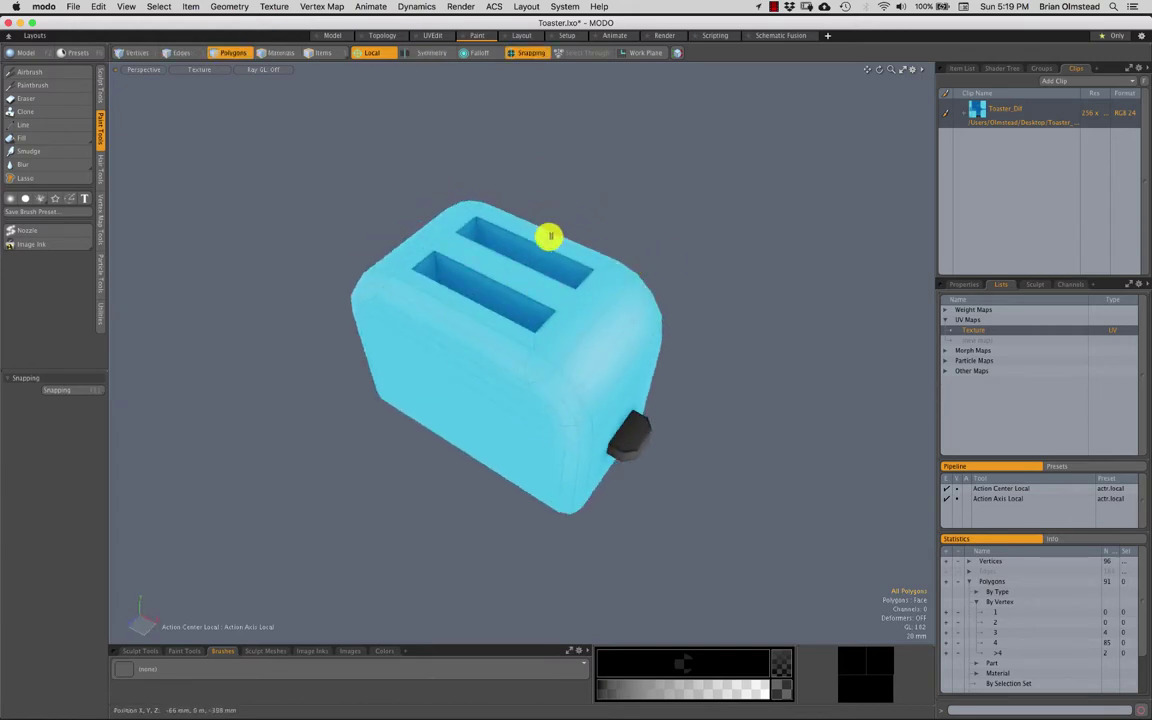
right_click_drag(367, 541, 759, 360)
mouse_move(592, 342)
left_mouse_down("alt")
mouse_move(587, 350)
mouse_move(595, 275)
left_mouse_up("alt")
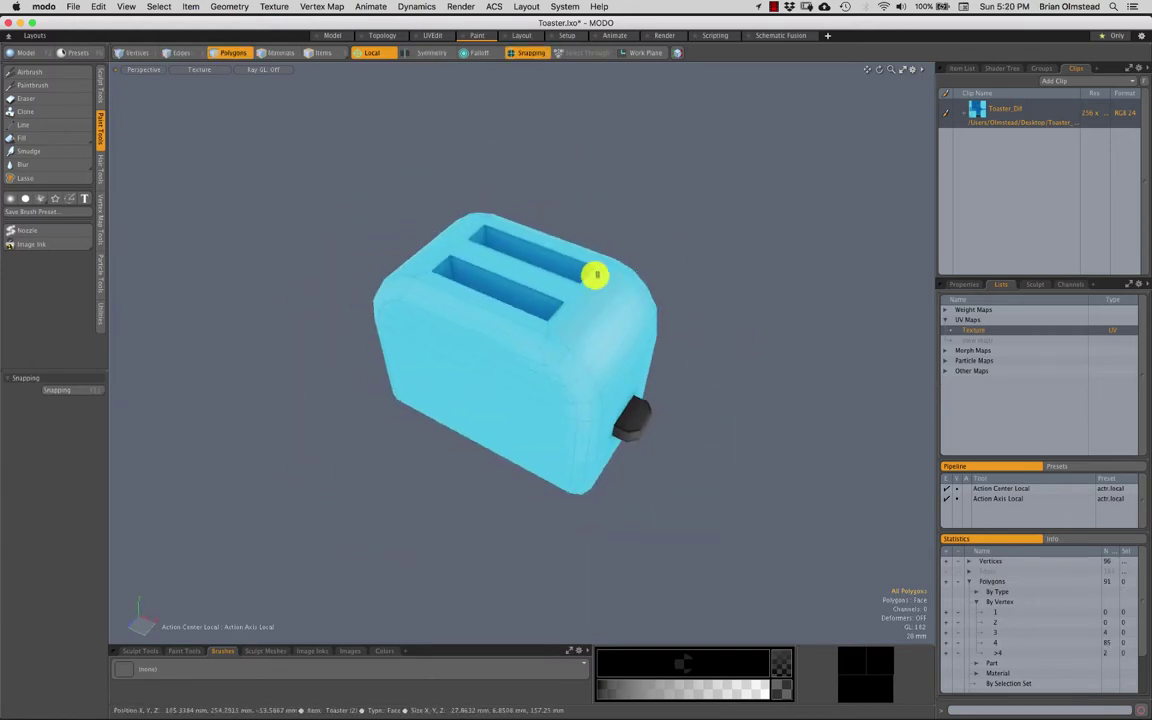
key("F2")
left_click_drag(406, 314, 505, 195, "ctrl+alt")
left_click_drag(505, 195, 467, 297, "alt+shift")
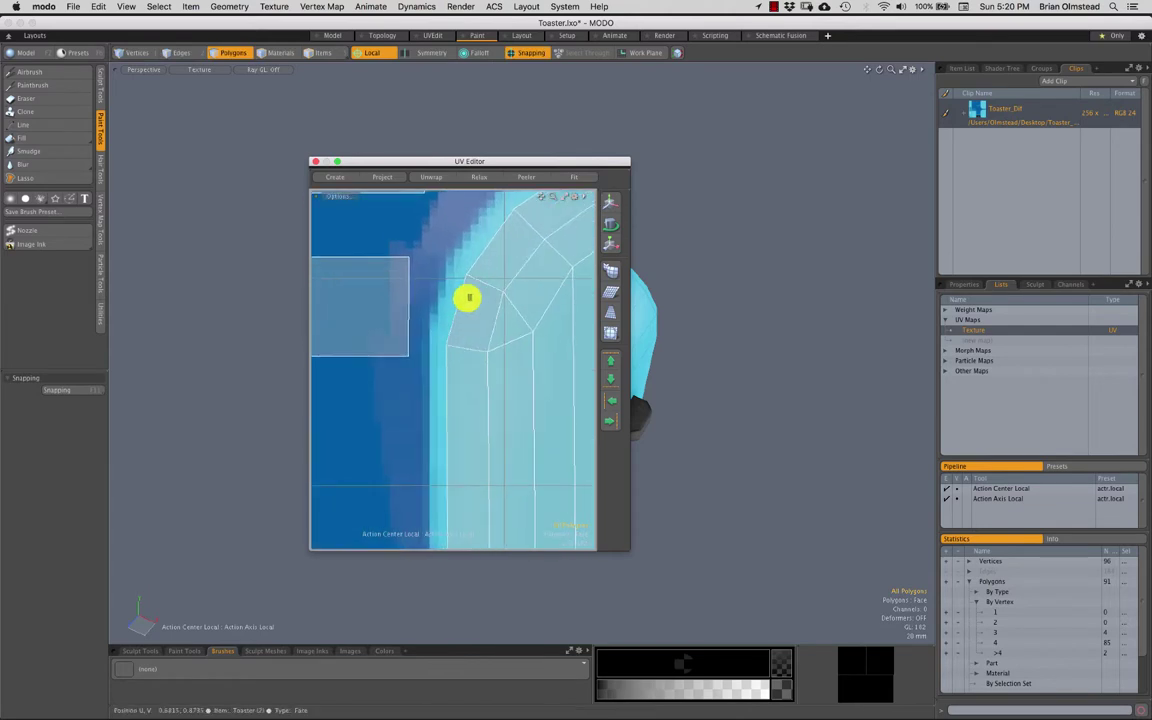
left_click(313, 160)
Step: Select all polygons of the toaster, including the handle
left_click_drag(579, 316, 553, 270, "alt")
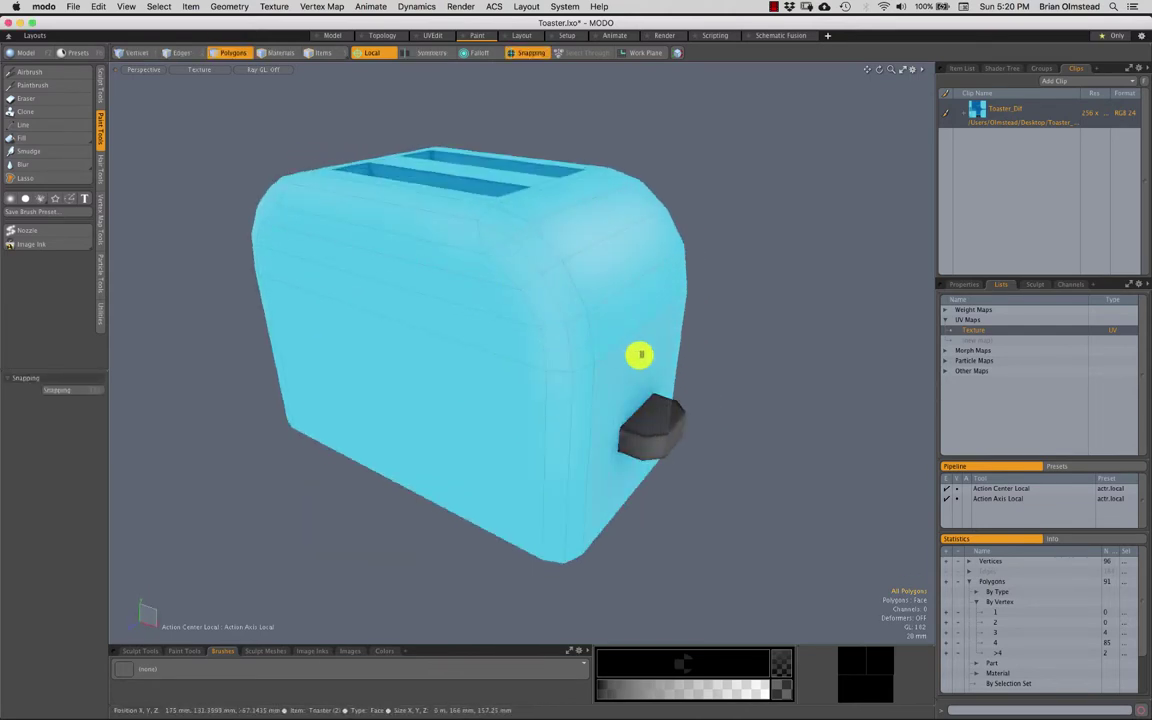
scroll(619, 349, "down", 3)
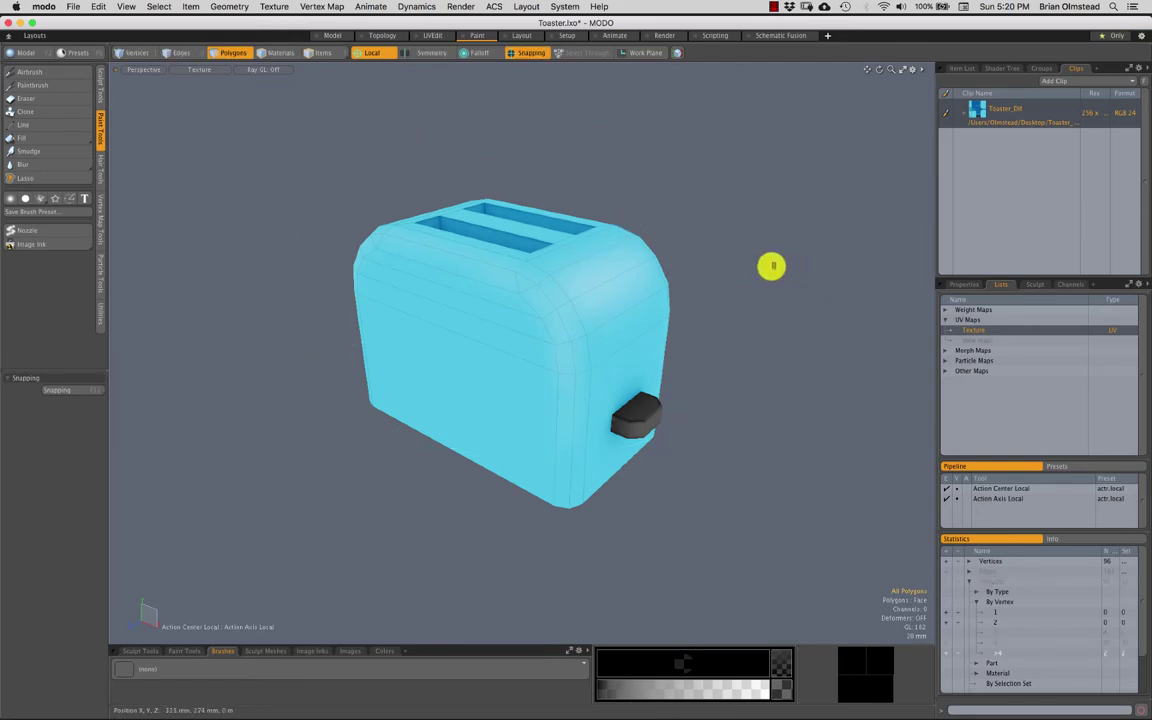
left_click_drag(640, 367, 609, 316, "alt")
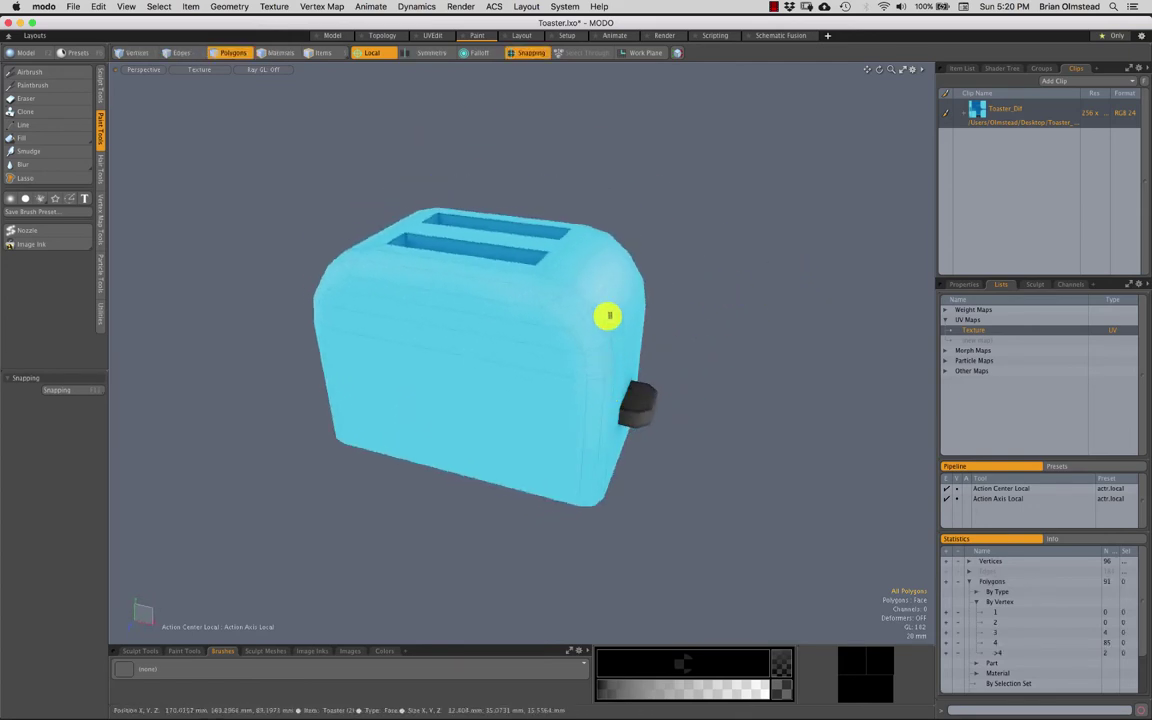
left_click_drag(663, 390, 504, 329, "alt")
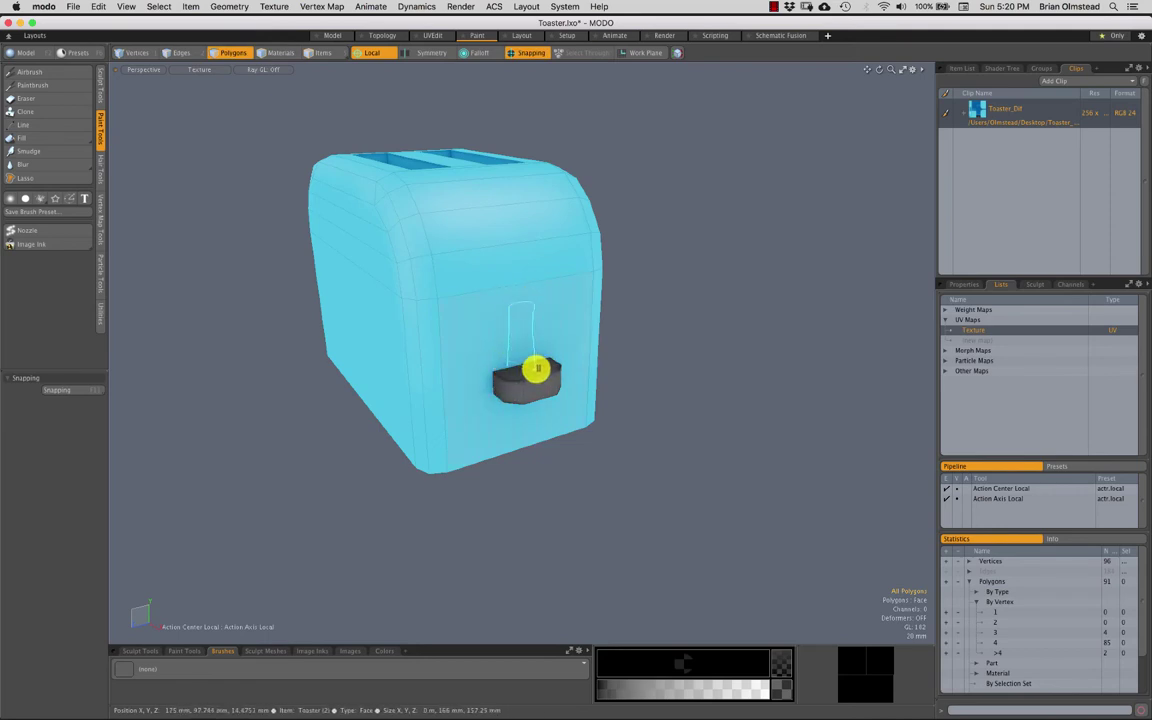
left_click_drag(503, 365, 583, 364, "alt")
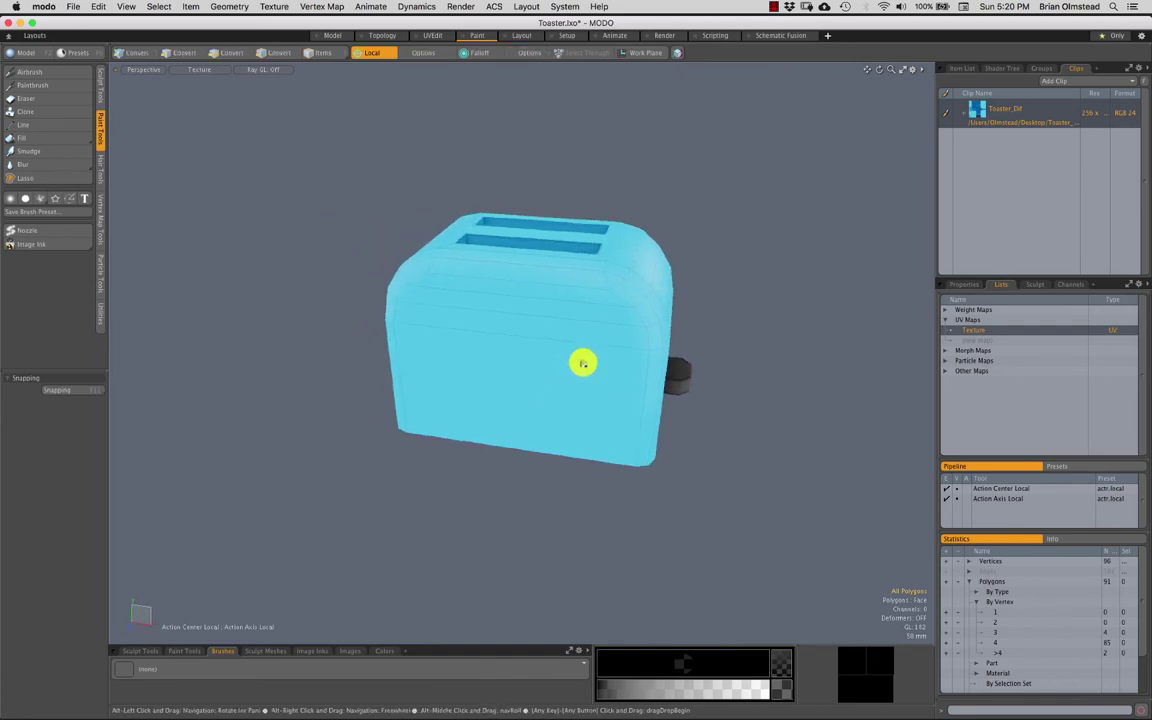
left_click_drag(623, 316, 578, 340, "alt")
mouse_move(661, 206)
middle_mouse_down()
mouse_move(581, 584)
mouse_move(722, 260)
middle_mouse_up()
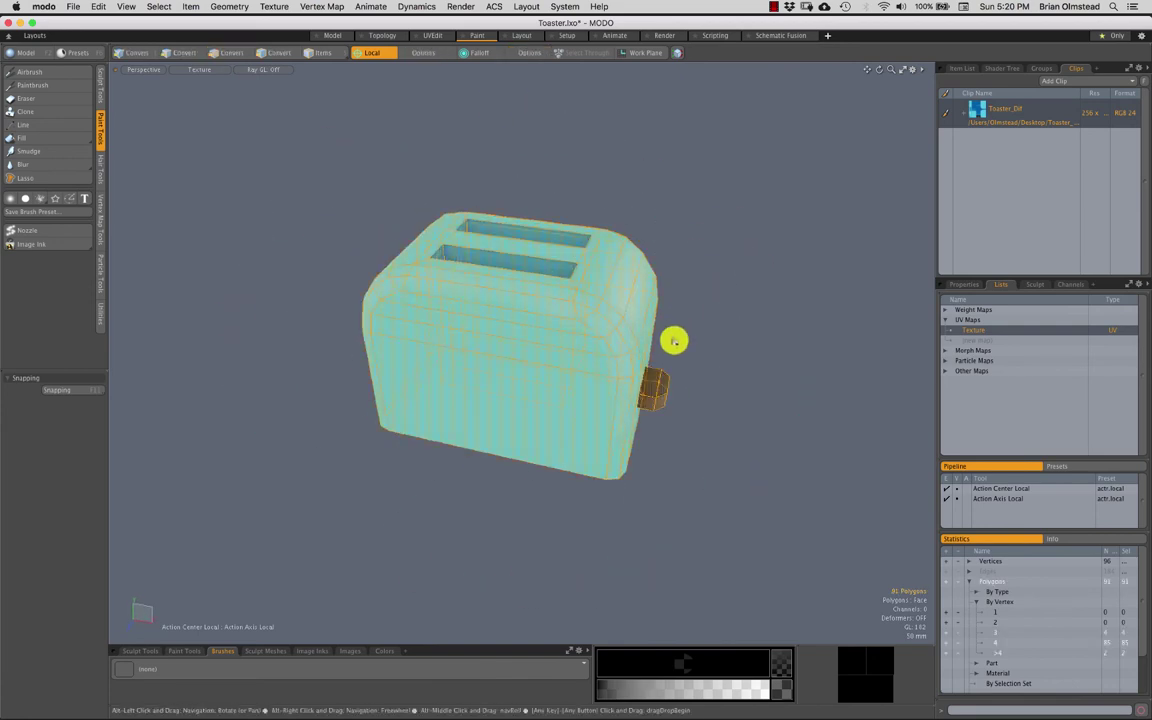